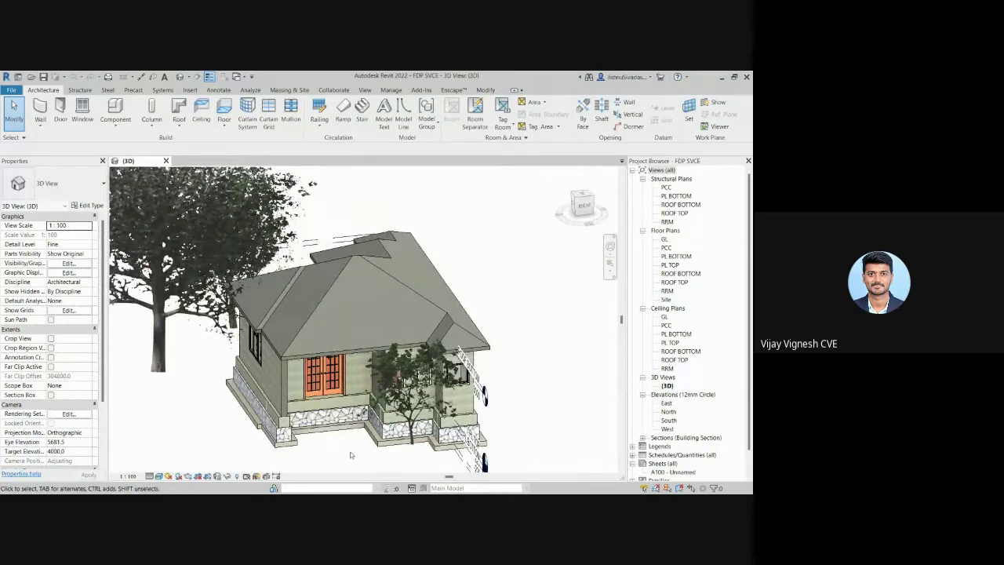
Step: Examine the house model in 3D, selecting its front brick wall and double glass door to inspect their properties
middle_click_drag(351, 455, 367, 431, "shift")
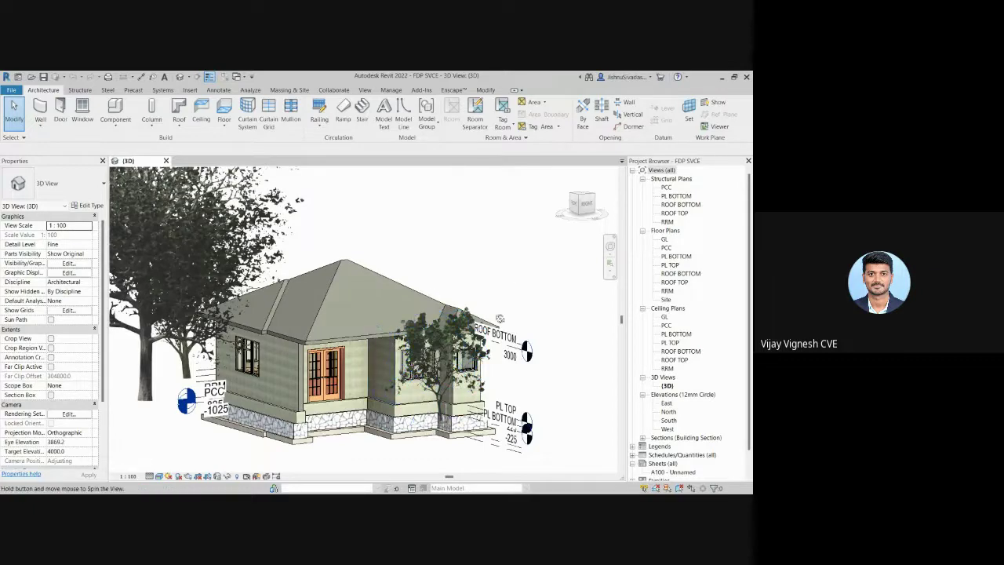
middle_click_drag(499, 318, 328, 372, "shift")
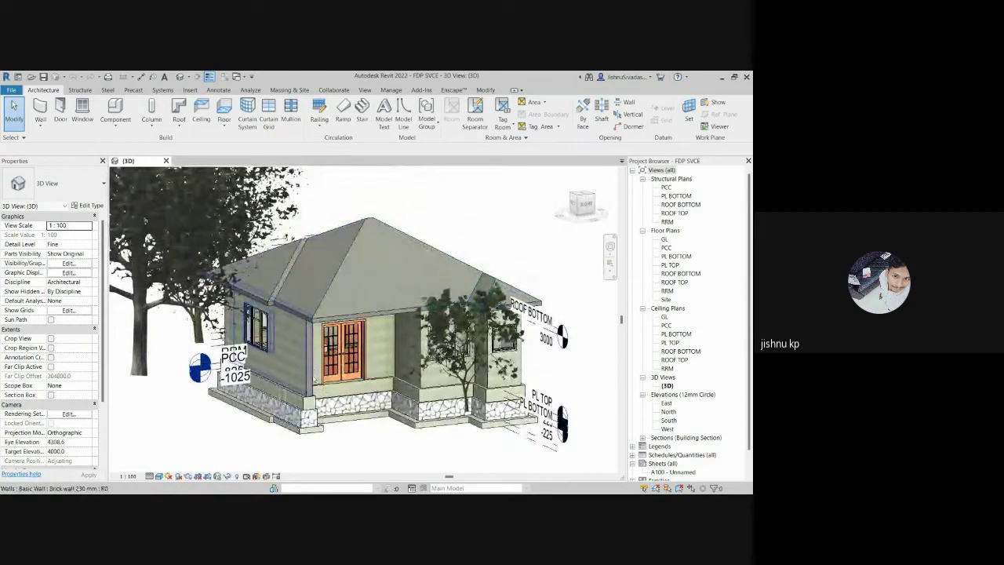
left_click(309, 377)
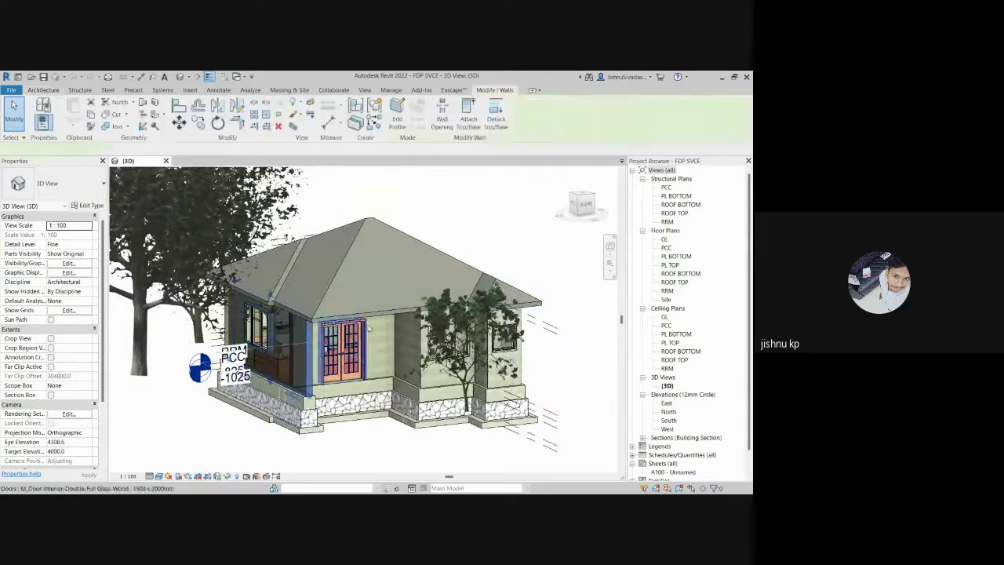
left_click(544, 252)
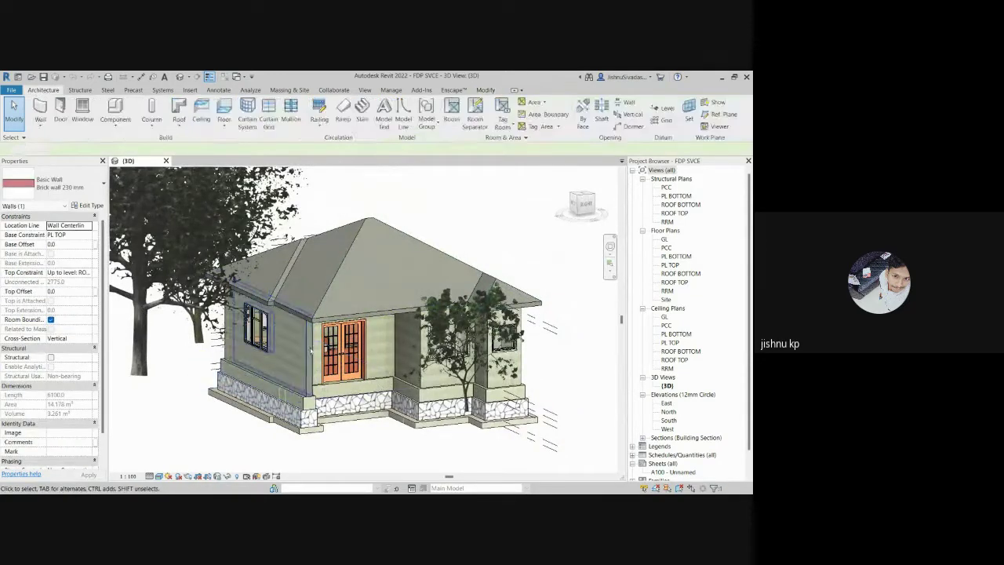
left_click(308, 388)
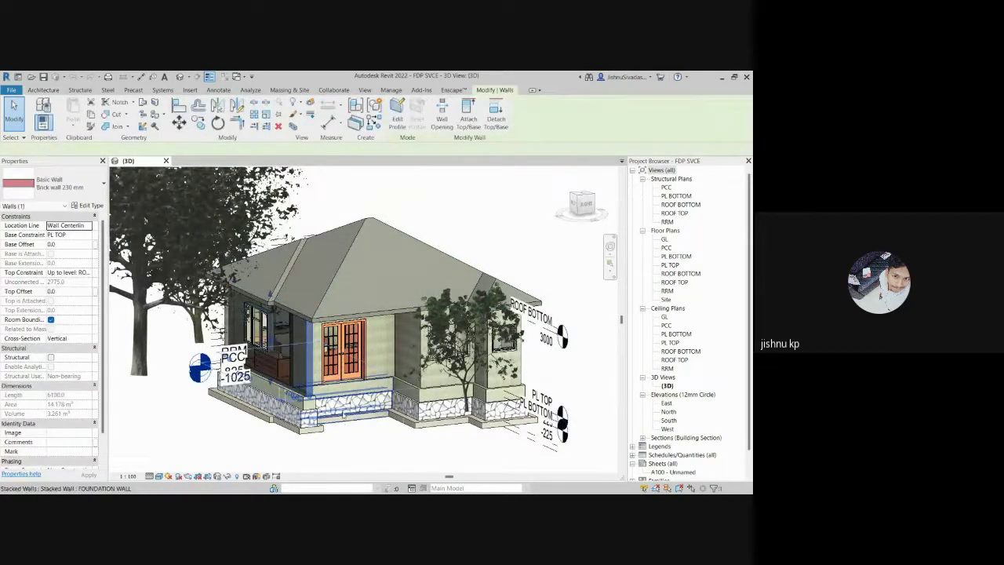
left_click(345, 349)
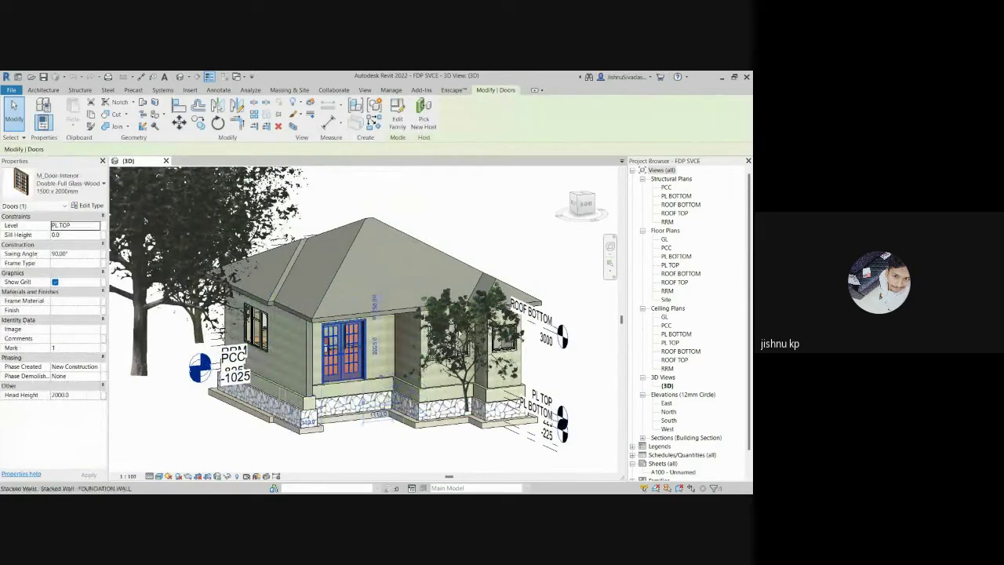
key("Escape")
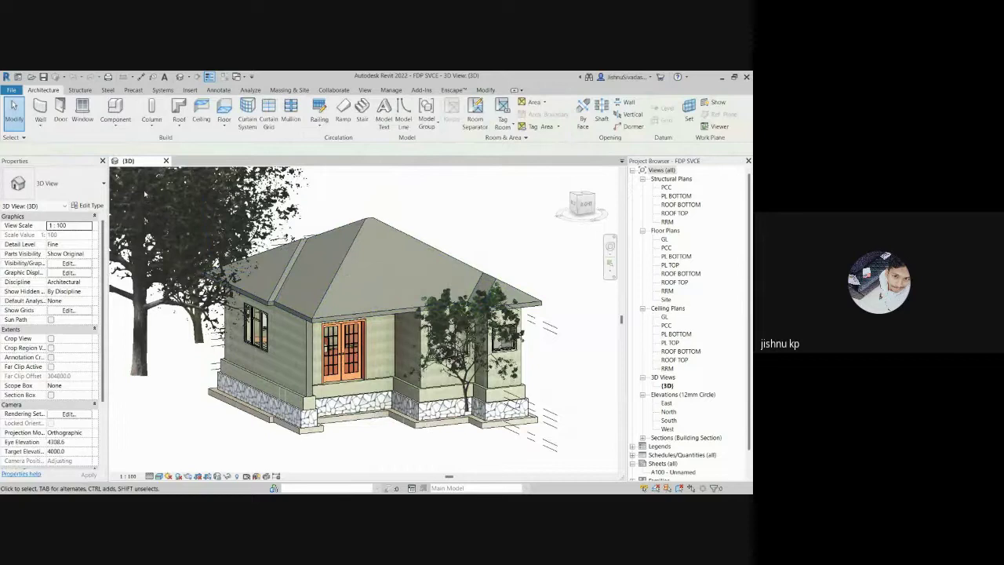
Step: Start a new family and look through the available metric family templates, including door, entourage and planting
left_click(18, 76)
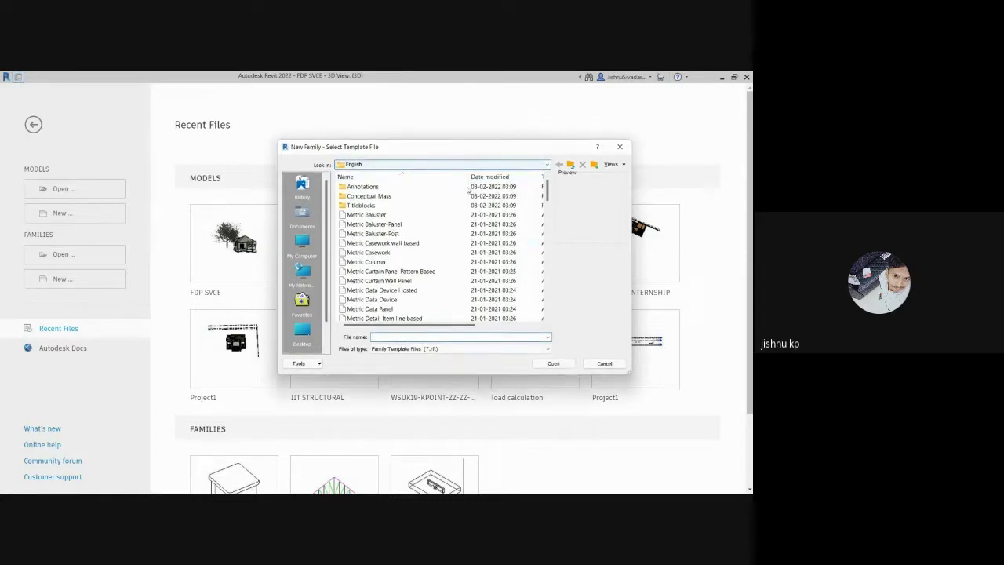
left_click(407, 215)
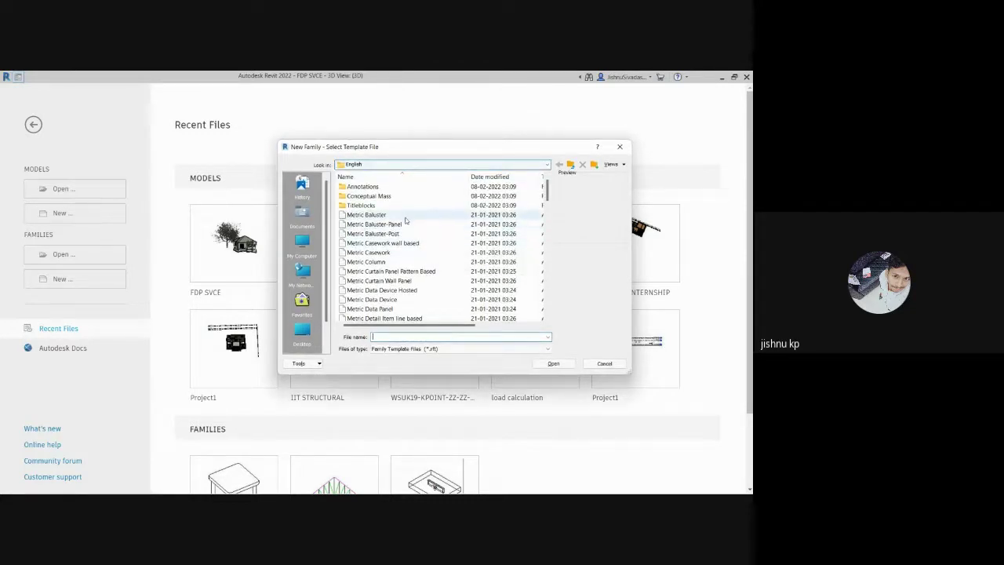
key("Down")
key("Down")
key("Down")
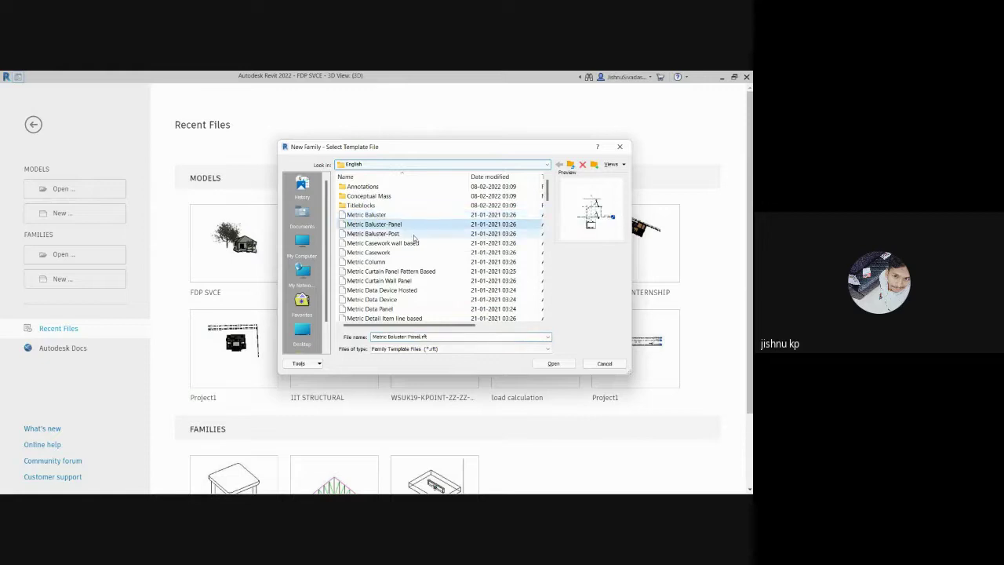
key("Down")
key("Down")
key("Down")
key("Down")
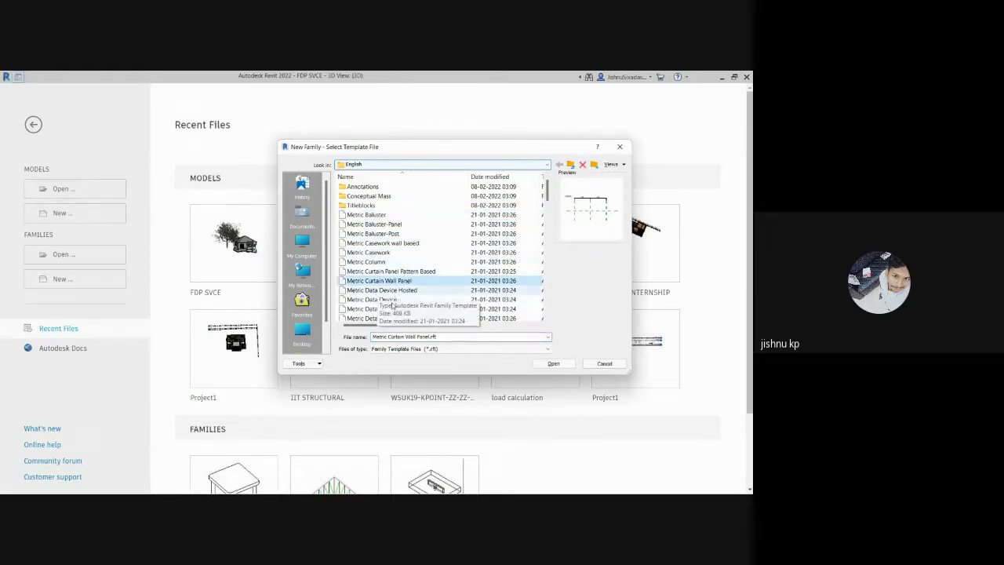
scroll(392, 296, "down", 2)
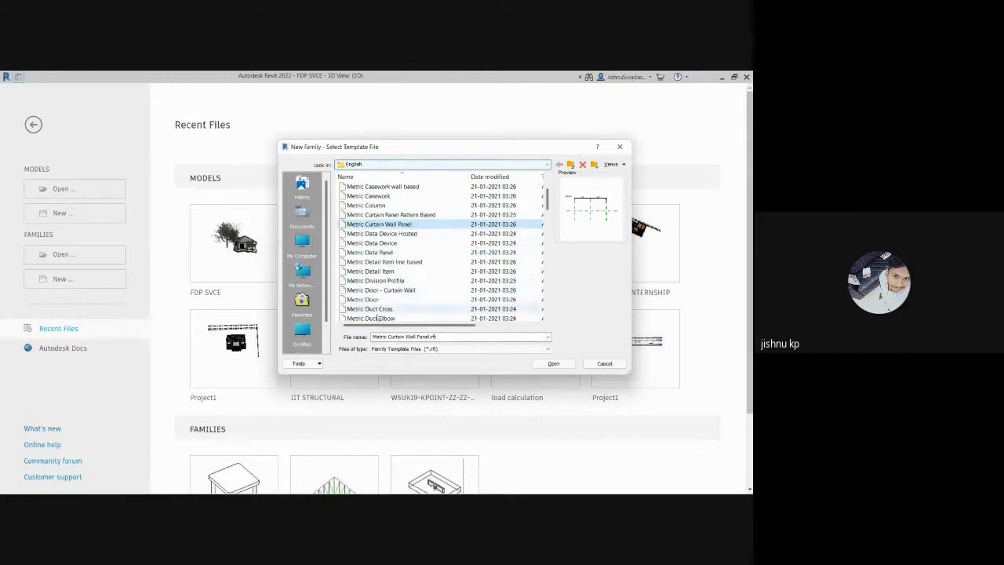
scroll(381, 284, "down", 1)
key("Down")
key("Down")
key("Down")
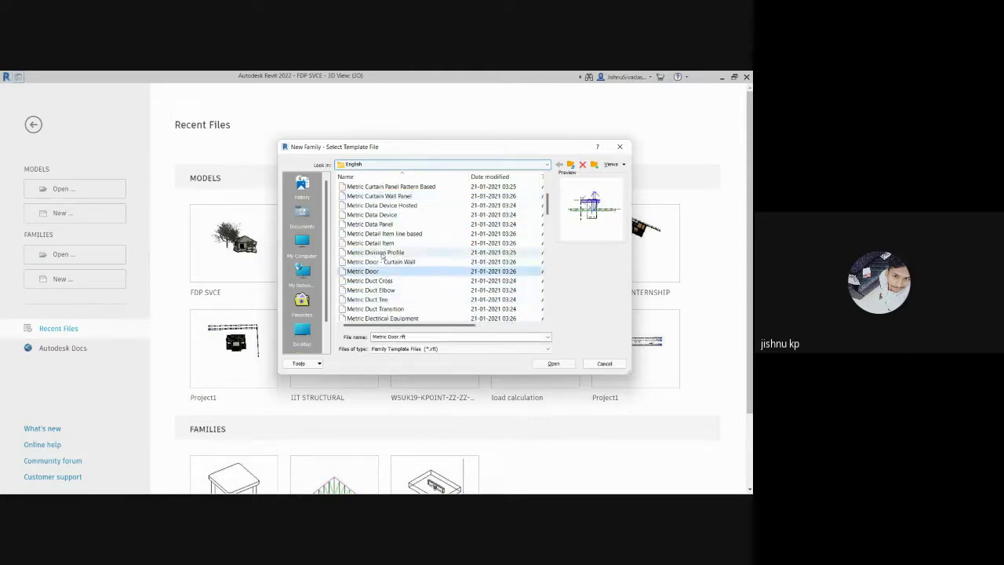
scroll(385, 283, "down", 2)
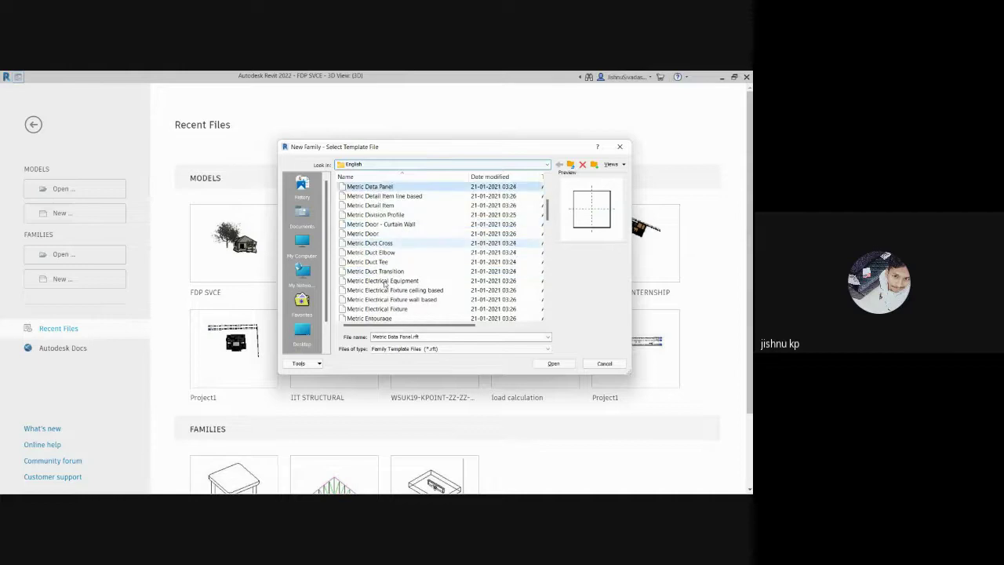
key("Down")
key("Down")
key("Down")
key("Down")
key("Down")
key("Down")
key("Down")
key("Down")
key("Down")
key("Down")
left_click(370, 290)
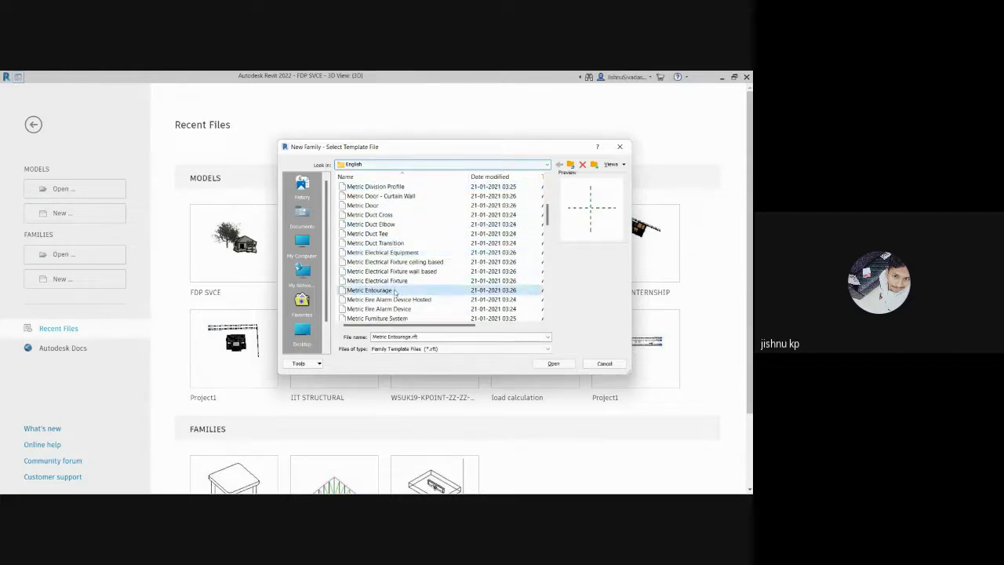
scroll(390, 287, "down", 7)
scroll(390, 283, "down", 2)
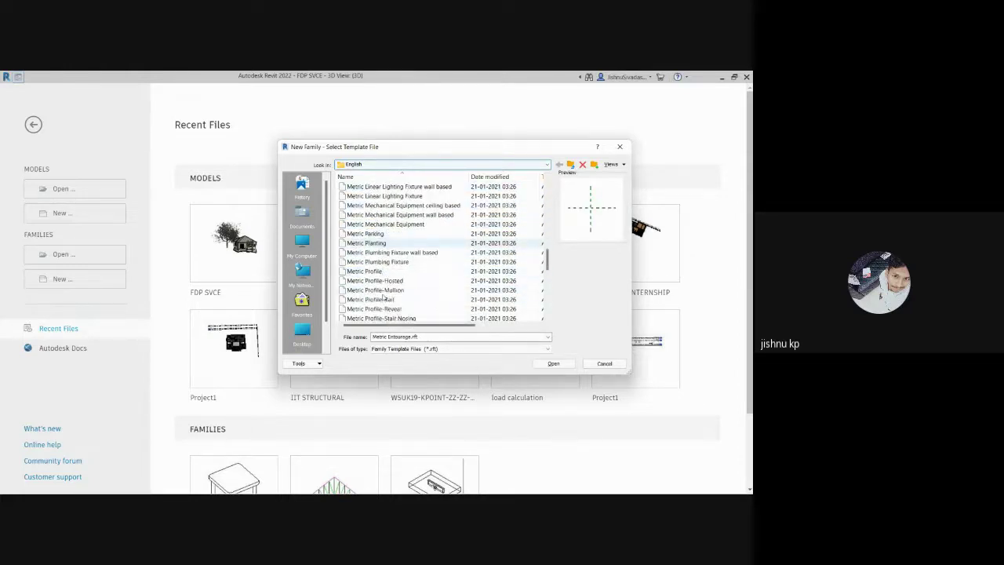
left_click(388, 245)
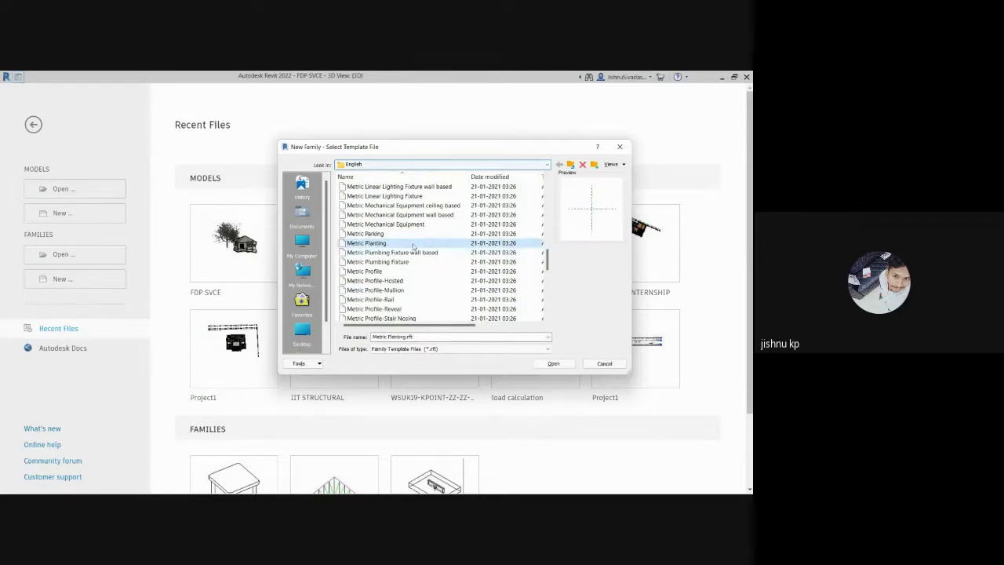
scroll(404, 282, "down", 3)
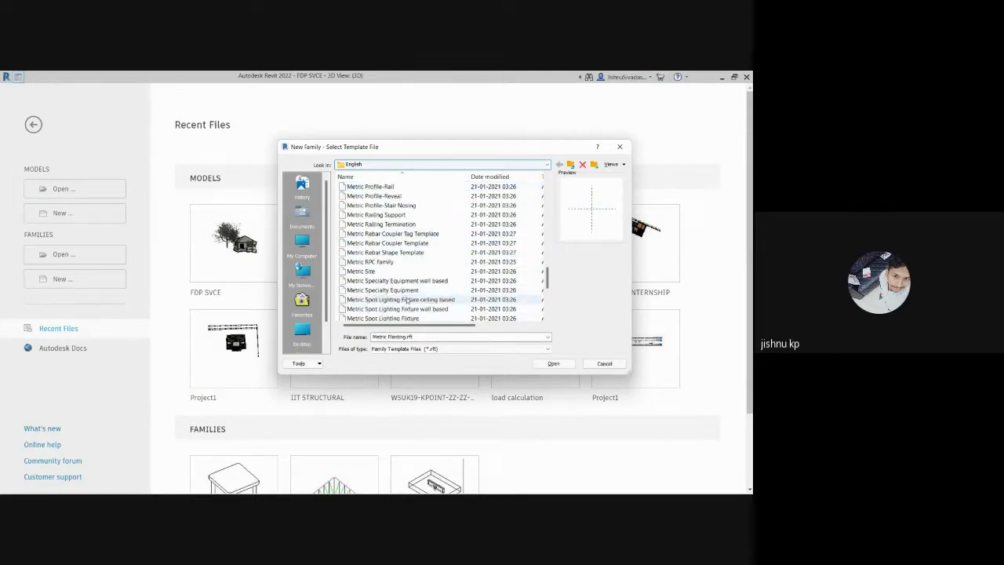
scroll(412, 297, "down", 4)
scroll(351, 271, "up", 9)
scroll(361, 268, "up", 7)
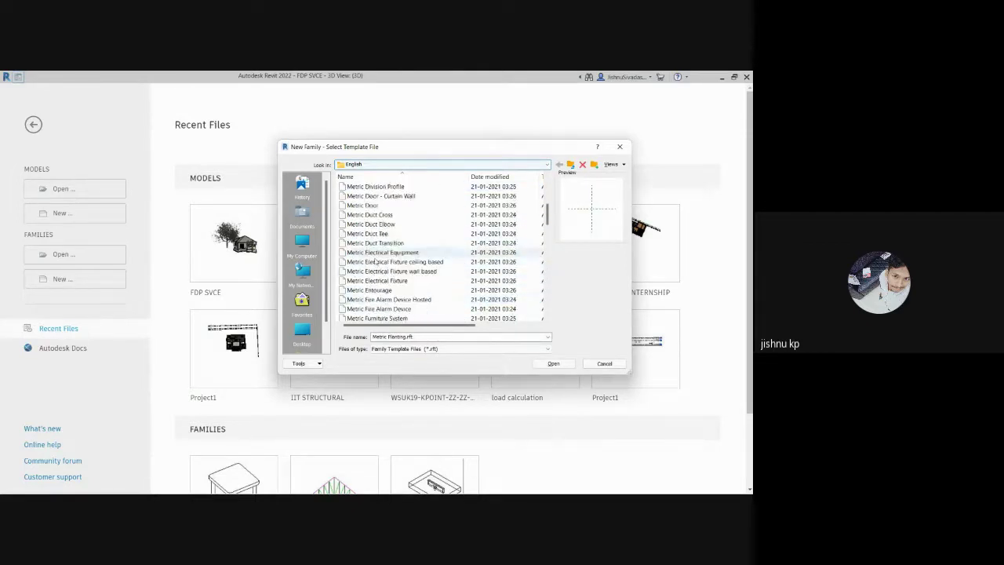
Step: Create a new door family from the Metric Door template
left_click(379, 263)
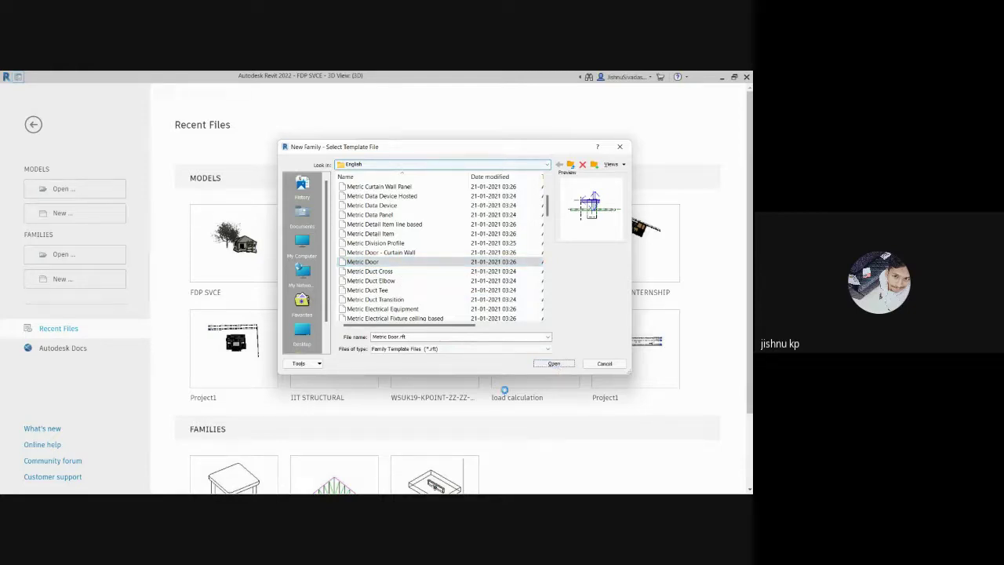
key("Escape")
key("Escape")
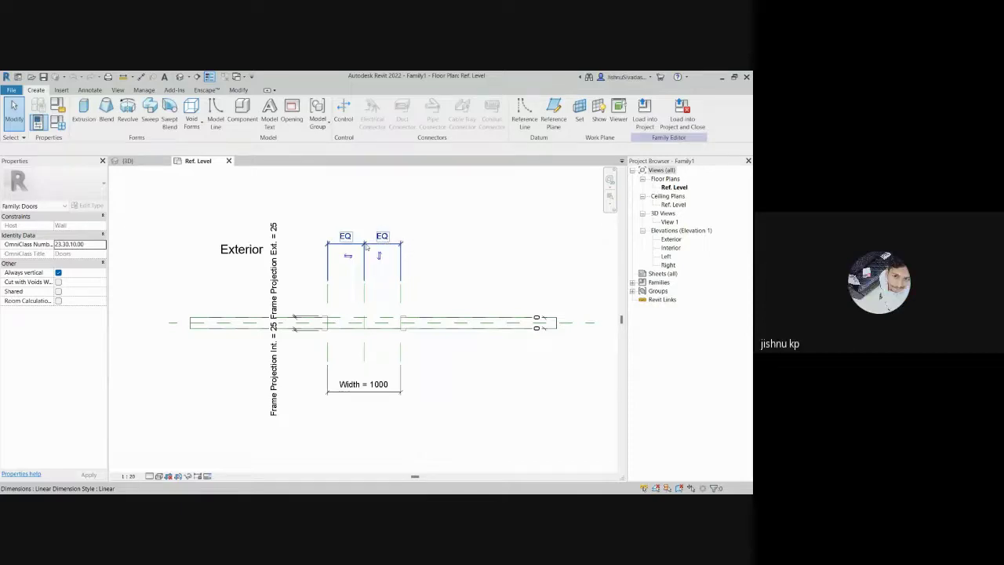
Step: Inspect the door opening in the Ref. Level plan and open the family's default 3D view
scroll(369, 330, "up", 2)
middle_click_drag(377, 376, 369, 388)
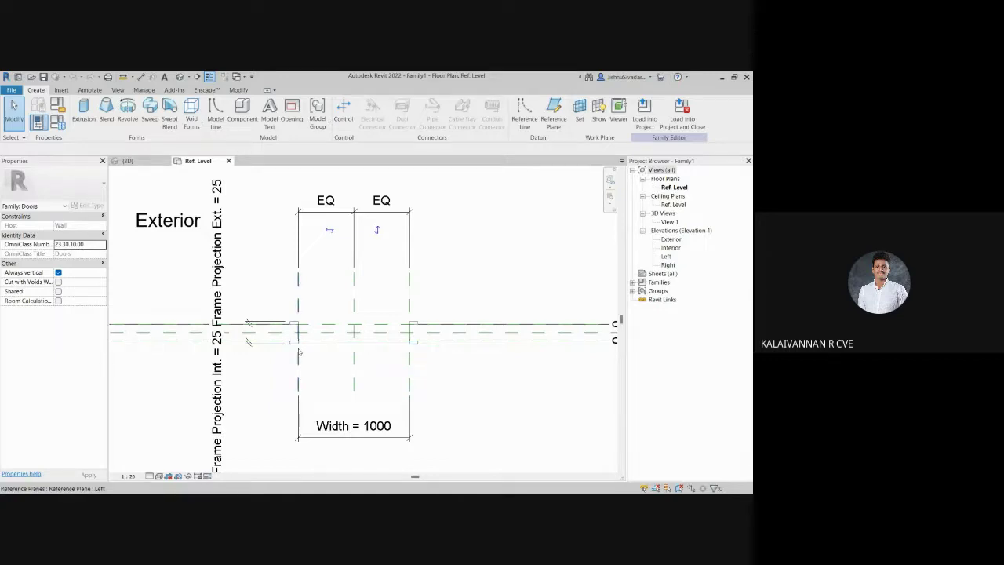
scroll(299, 353, "down", 2)
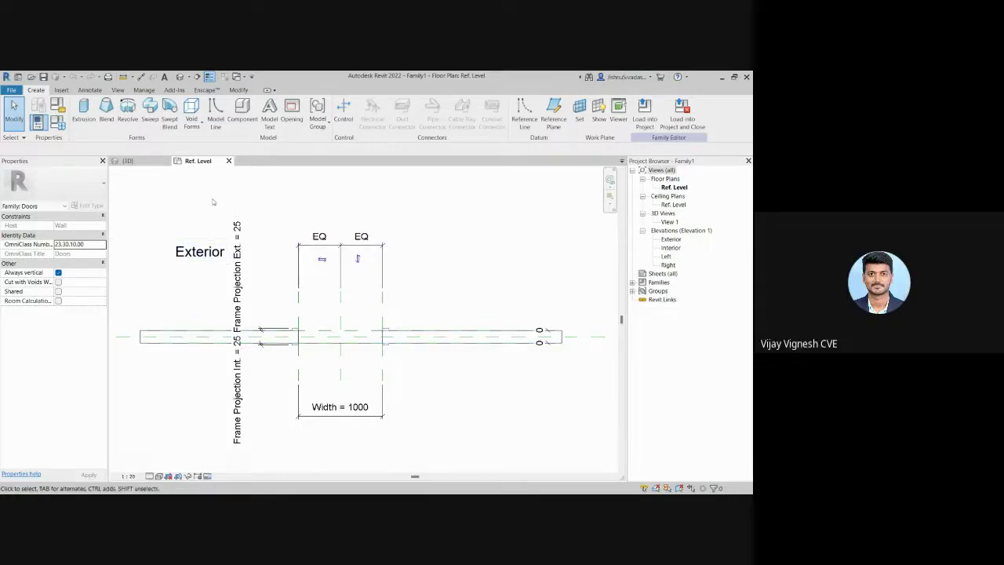
left_click(180, 76)
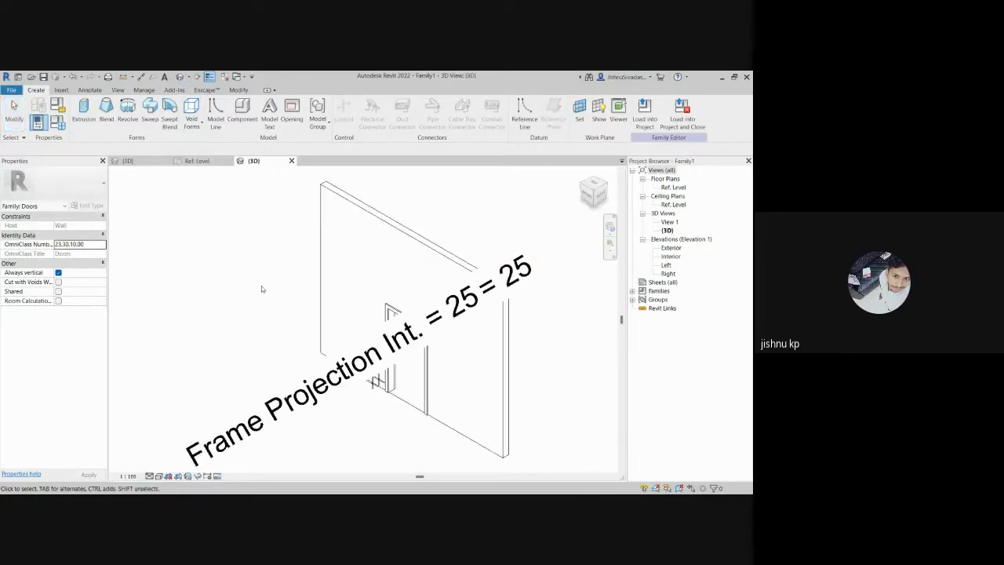
scroll(440, 392, "up", 3)
middle_click_drag(439, 392, 389, 346)
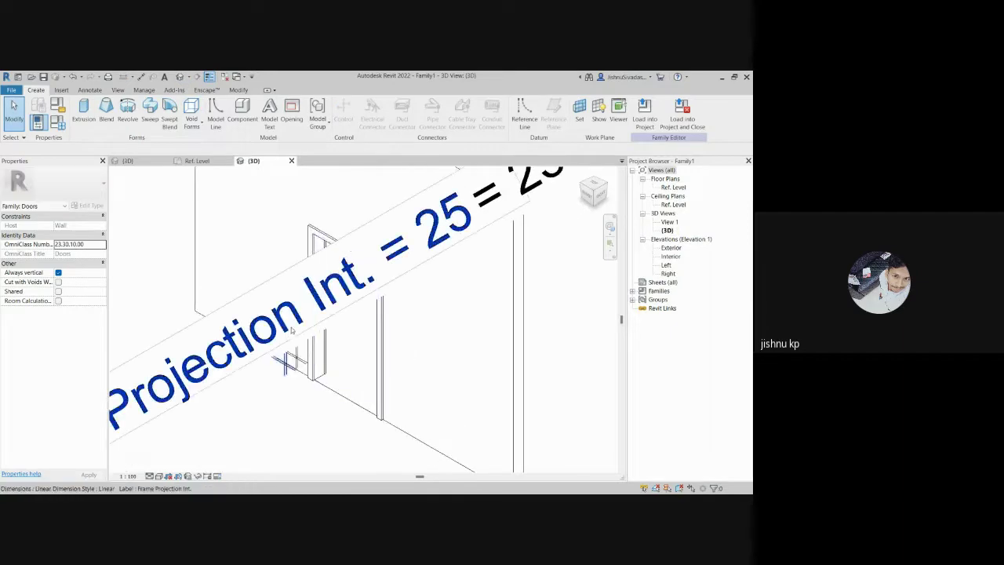
scroll(436, 415, "up", 1)
middle_click_drag(437, 414, 465, 419)
scroll(444, 359, "up", 2)
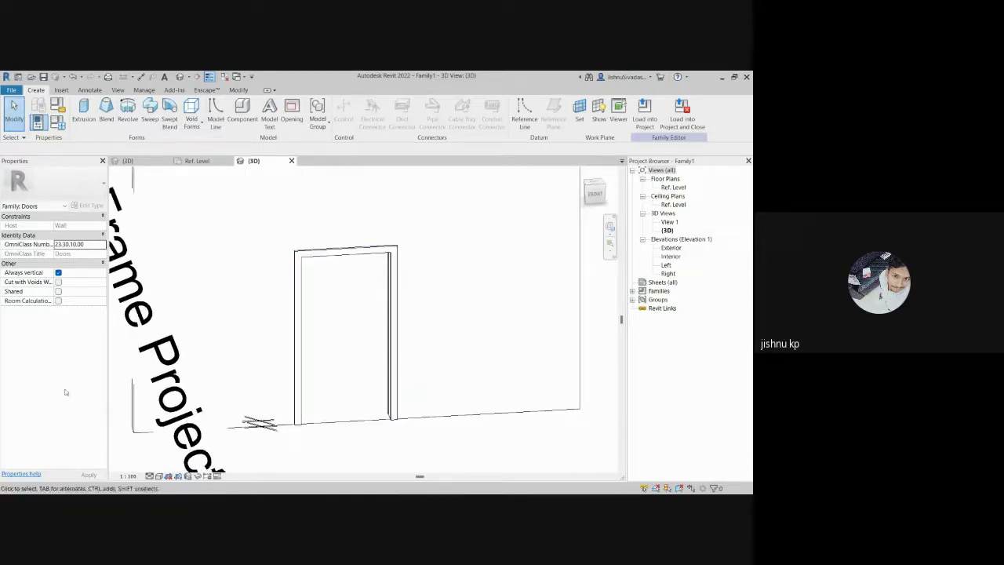
Step: Set the 3D view's detail level to Fine and its visual style to Shaded
left_click(127, 477)
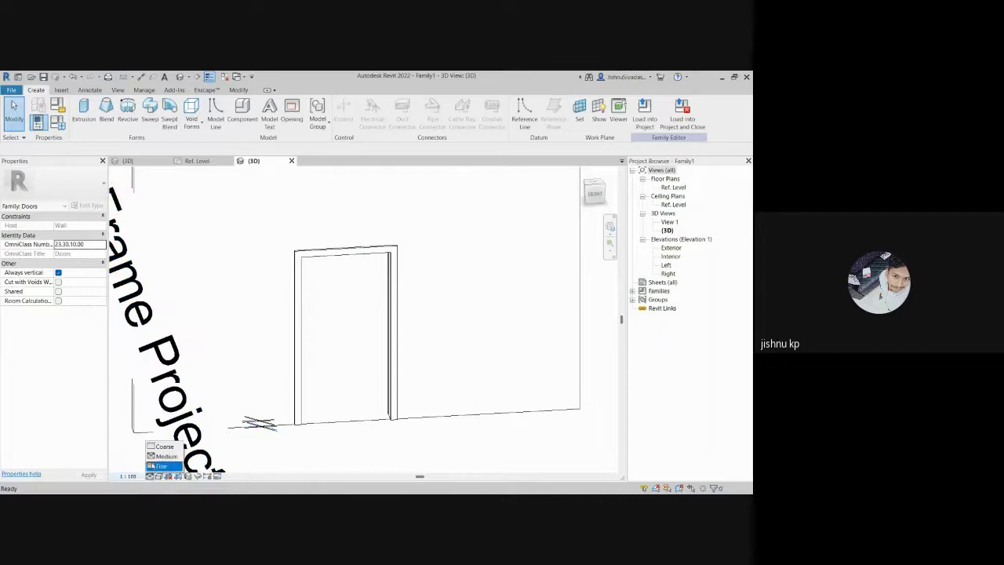
left_click(159, 476)
left_click(176, 466)
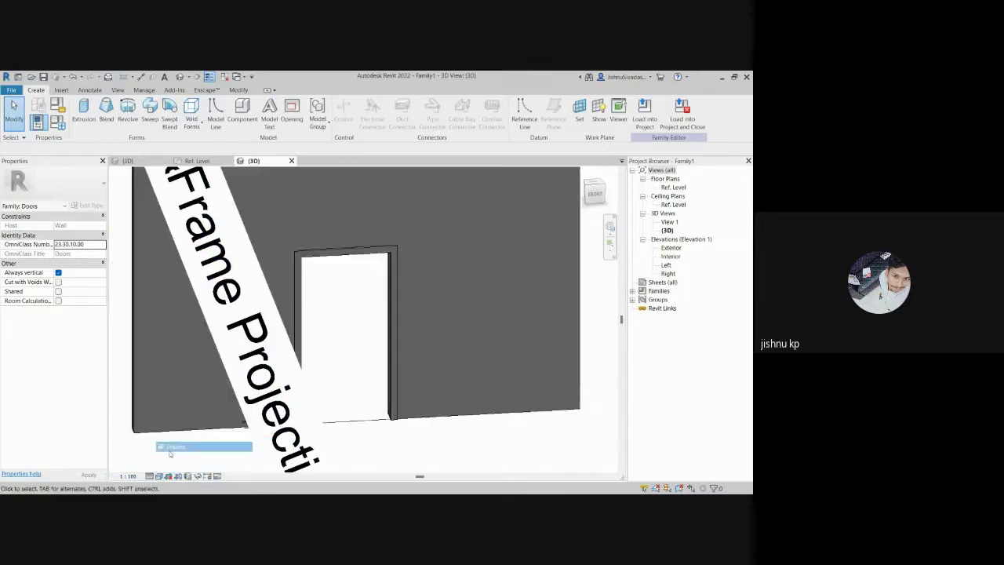
scroll(423, 428, "up", 2)
middle_click_drag(452, 419, 172, 393, "shift")
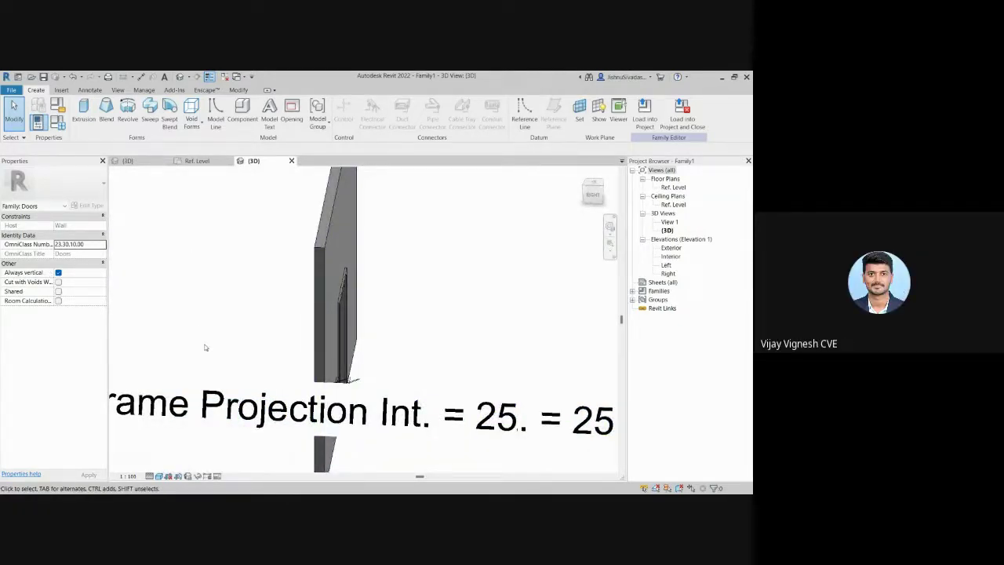
key("v")
key("v")
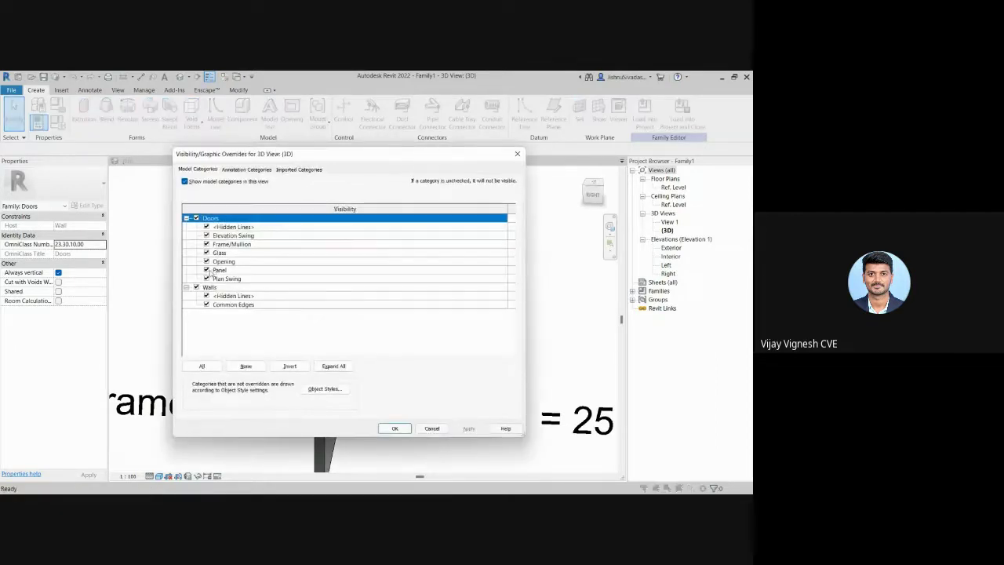
key("Escape")
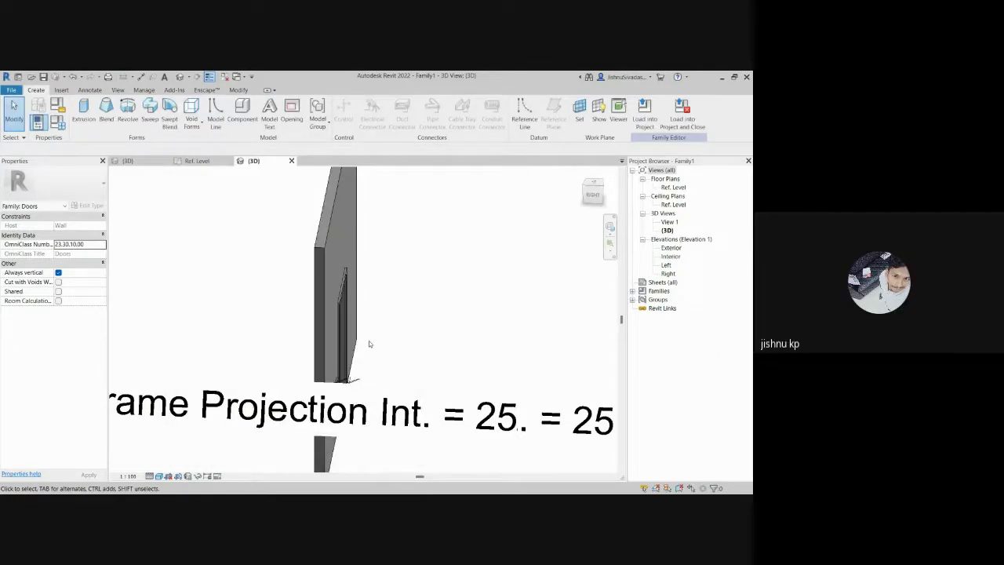
Step: Hide the Dimensions annotation category in the 3D view through its visibility/graphic overrides
key("v")
key("v")
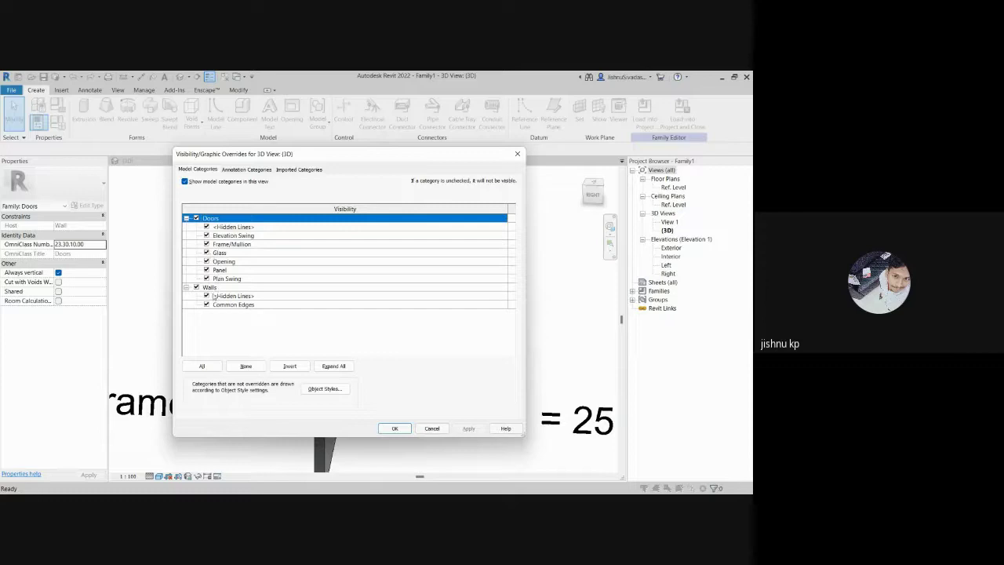
left_click(249, 172)
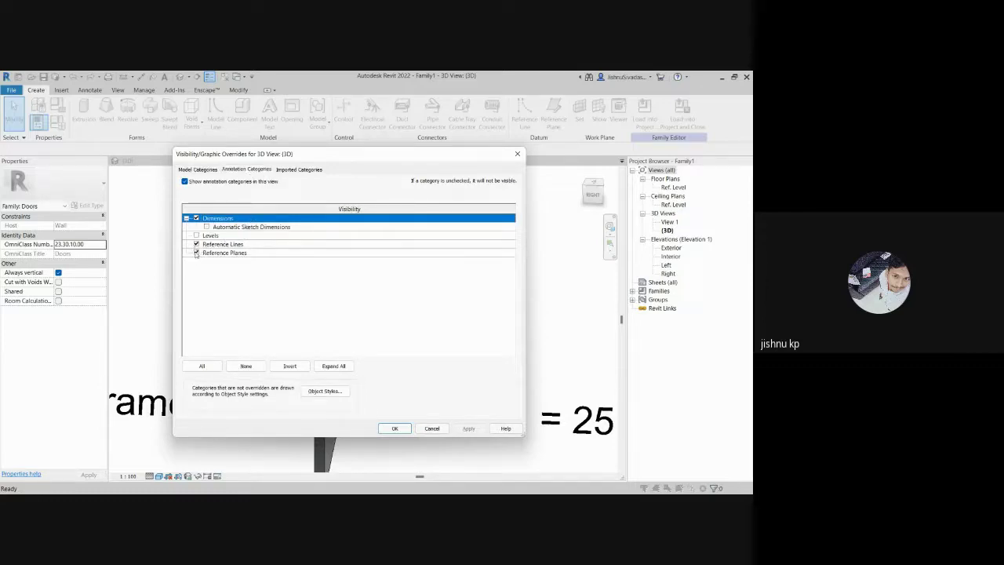
left_click(196, 219)
left_click(395, 428)
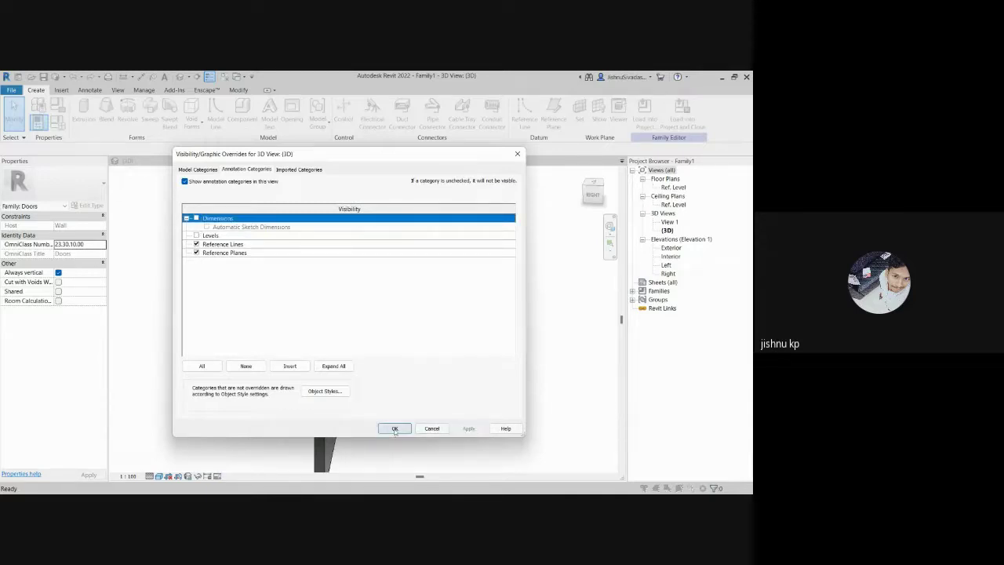
Step: Review which annotation categories are shown in the 3D view's visibility/graphic overrides
middle_click_drag(426, 411, 298, 405, "shift")
key("v")
key("g")
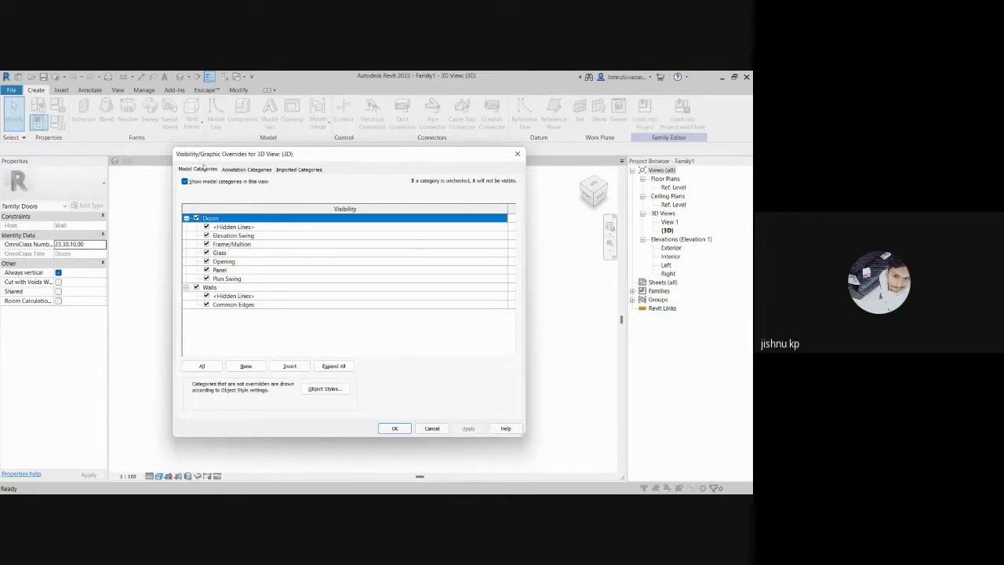
left_click(244, 171)
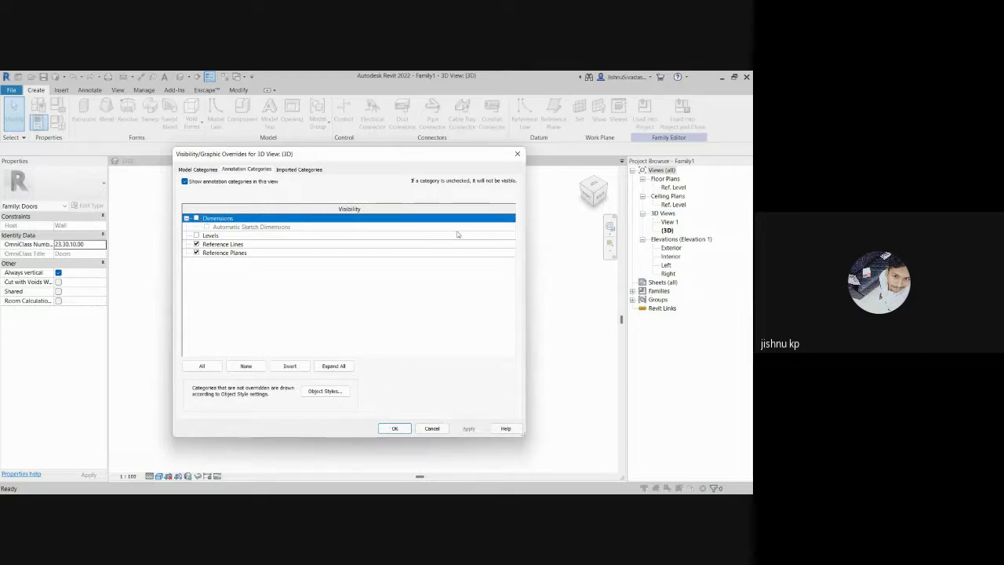
left_click(519, 159)
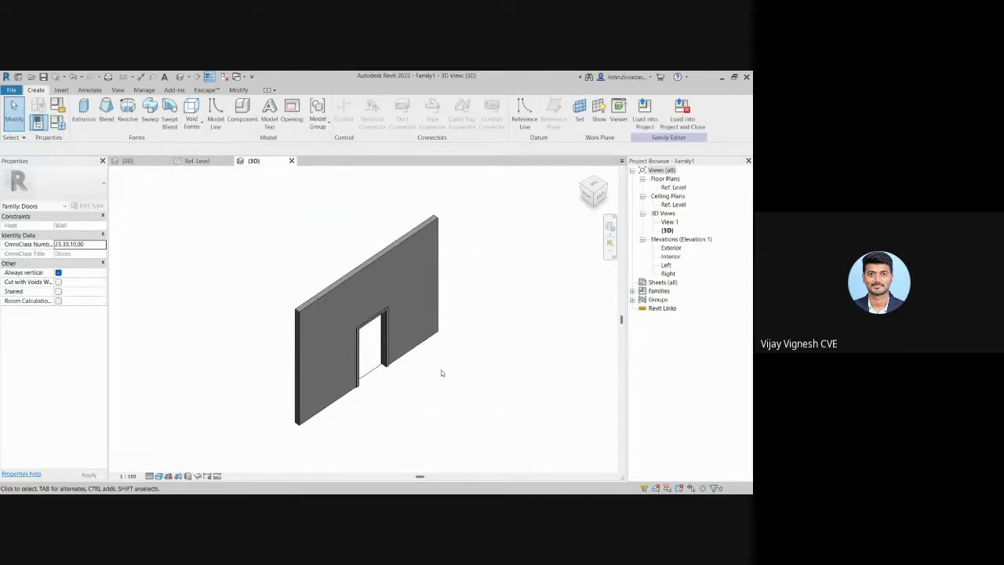
Step: Select the frame extrusion around the door opening and examine the frame and wall from both sides in 3D
middle_click_drag(463, 401, 390, 381, "shift")
scroll(381, 396, "up", 3)
scroll(391, 381, "up", 3)
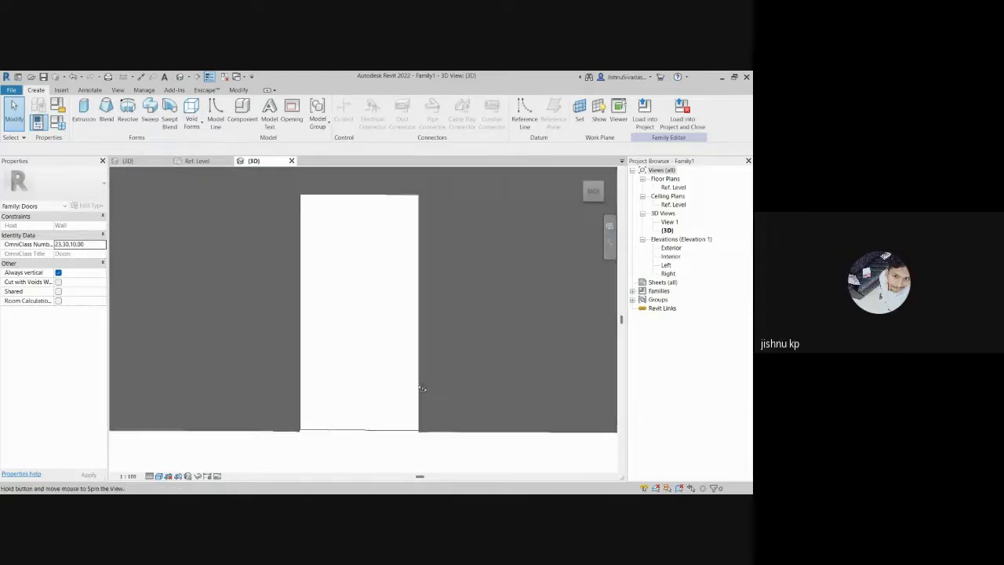
left_click(420, 402)
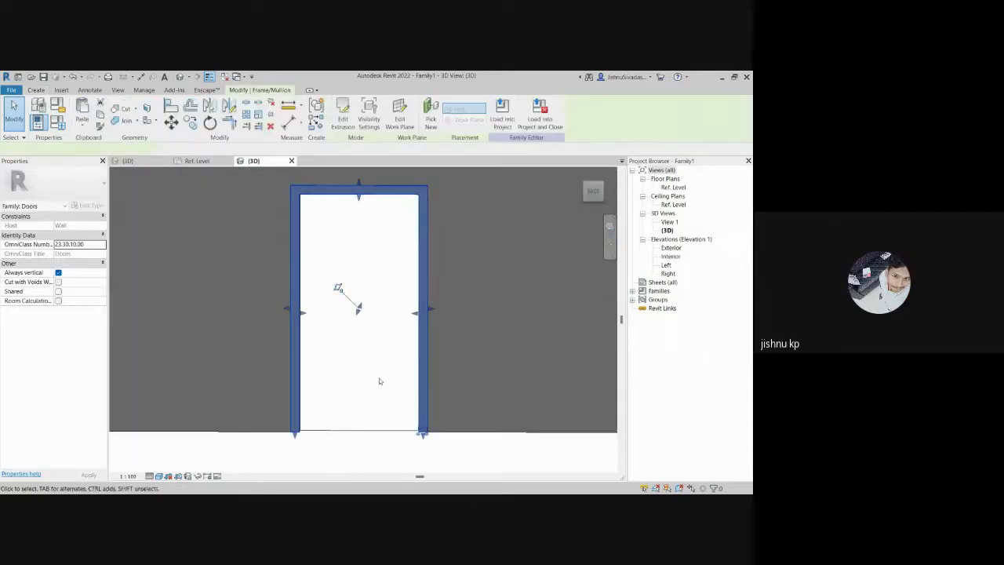
scroll(382, 381, "down", 1)
middle_click_drag(381, 354, 404, 413, "shift")
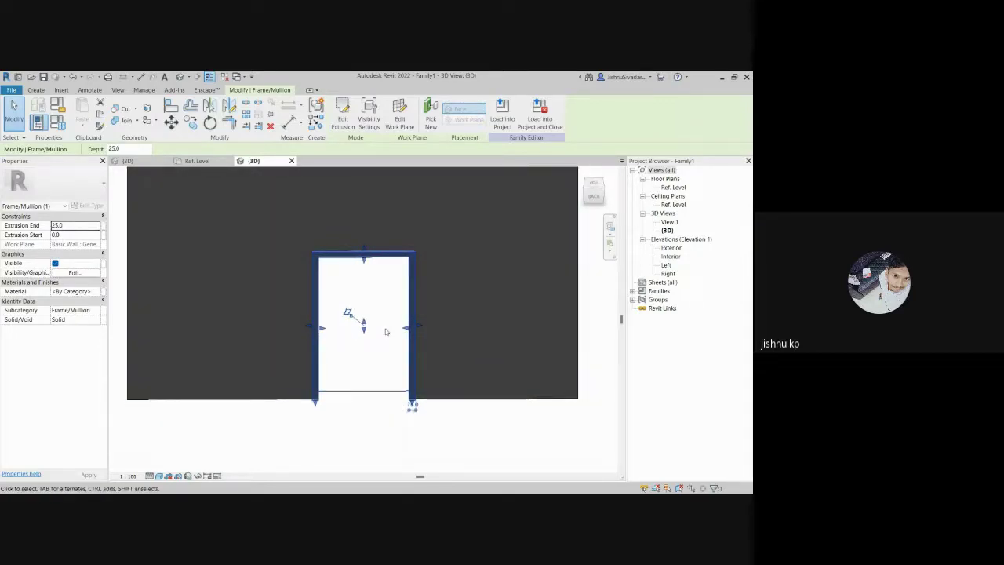
scroll(331, 368, "up", 5)
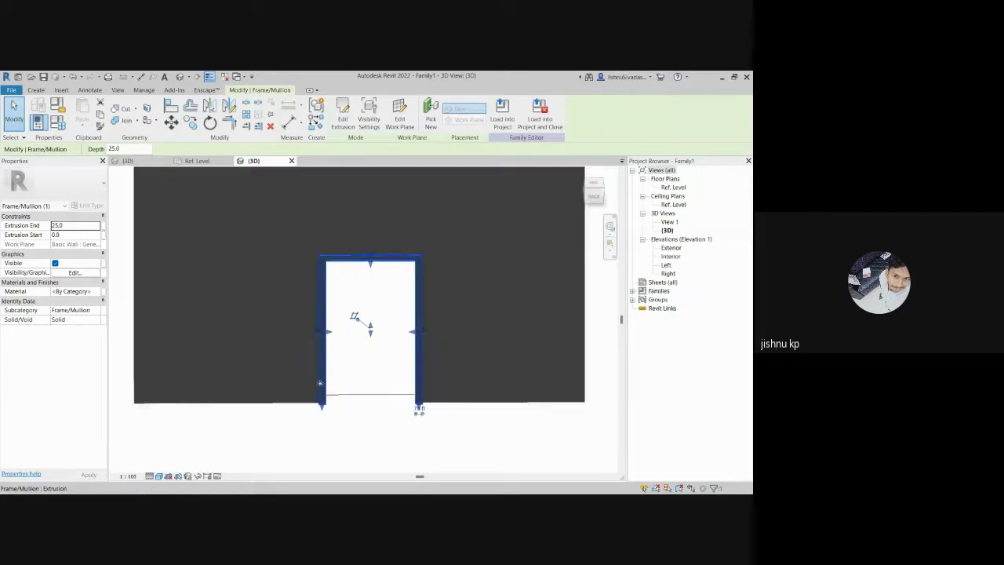
left_click(378, 367)
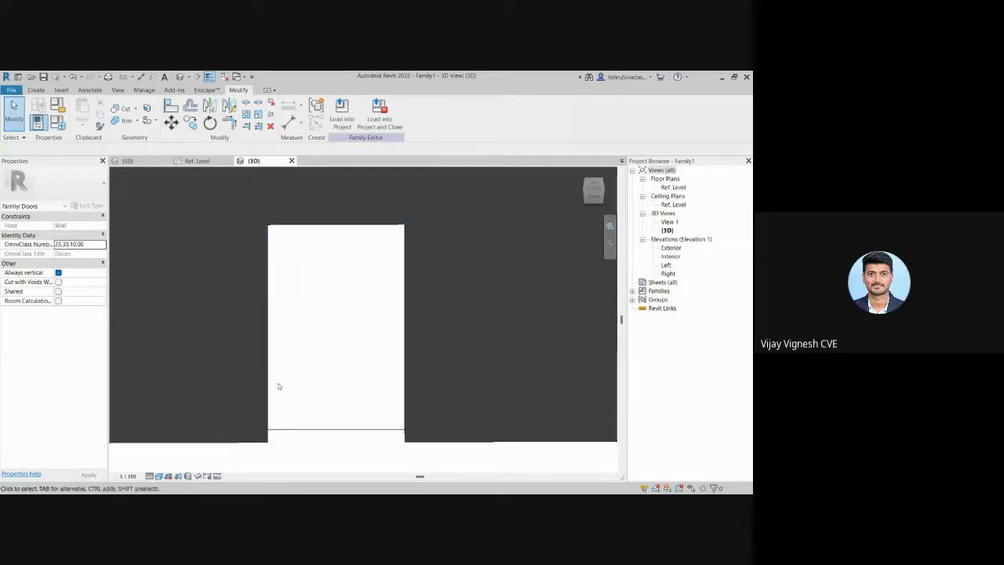
scroll(338, 374, "down", 5)
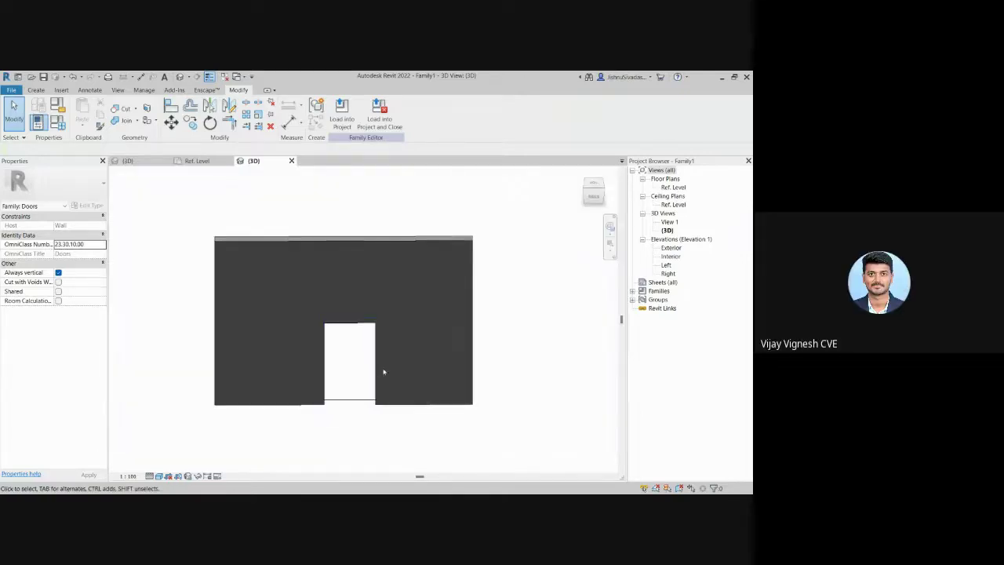
middle_click_drag(384, 372, 369, 388, "shift")
scroll(371, 386, "up", 5)
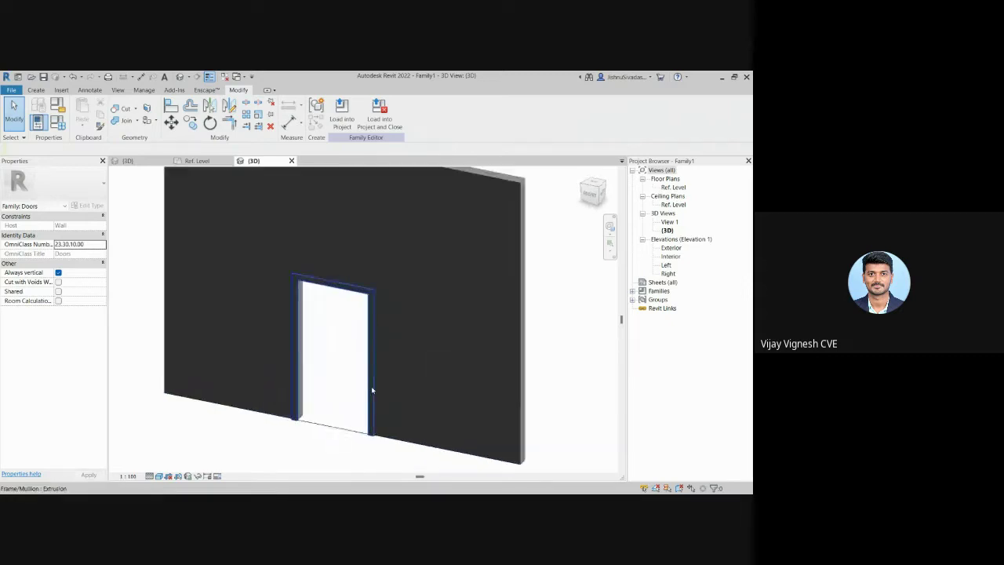
scroll(372, 386, "down", 6)
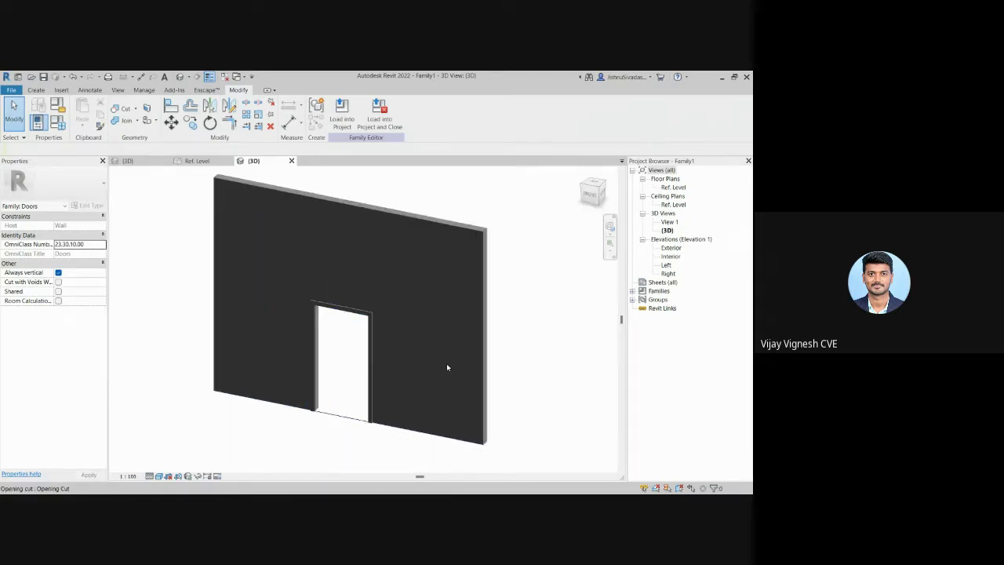
Step: Compare the door opening in the Exterior elevation with the same wall side in the 3D view
double_click(671, 248)
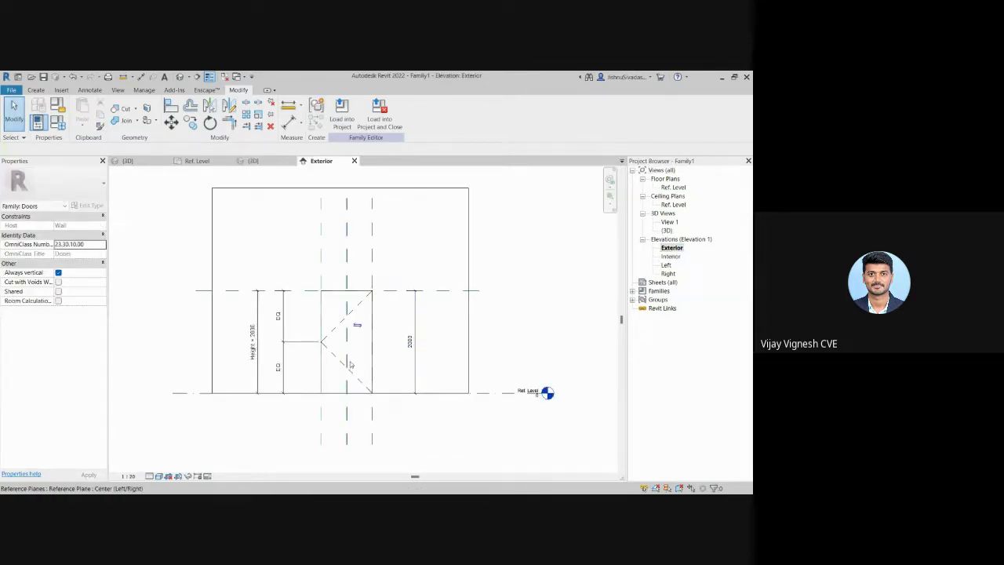
left_click(267, 166)
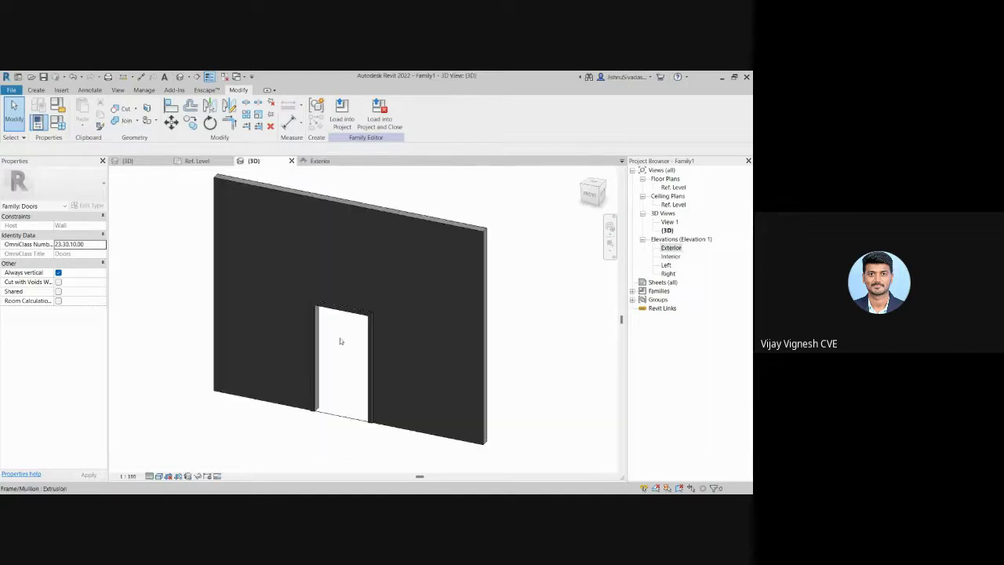
scroll(366, 366, "up", 5)
scroll(363, 363, "up", 5)
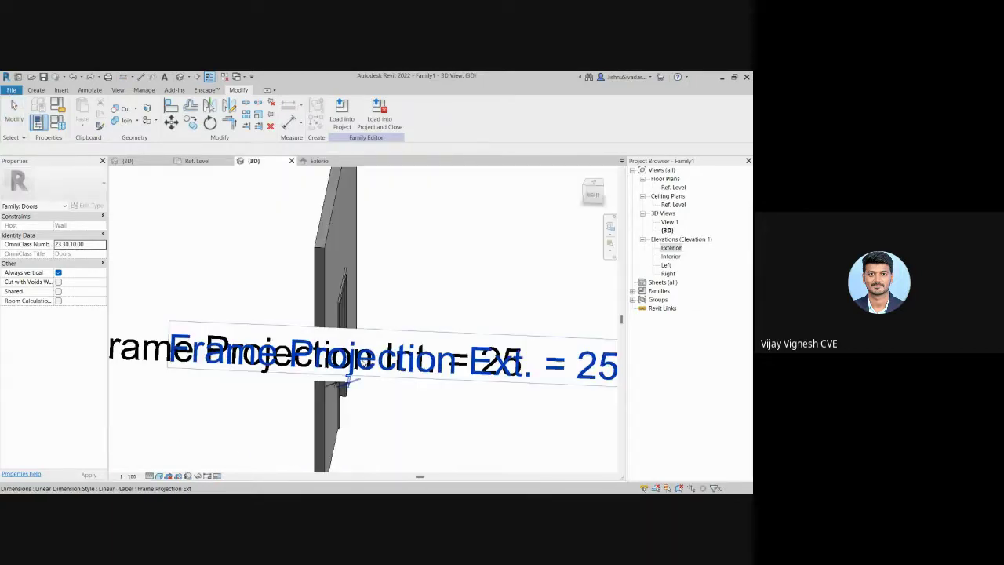
scroll(438, 398, "down", 10)
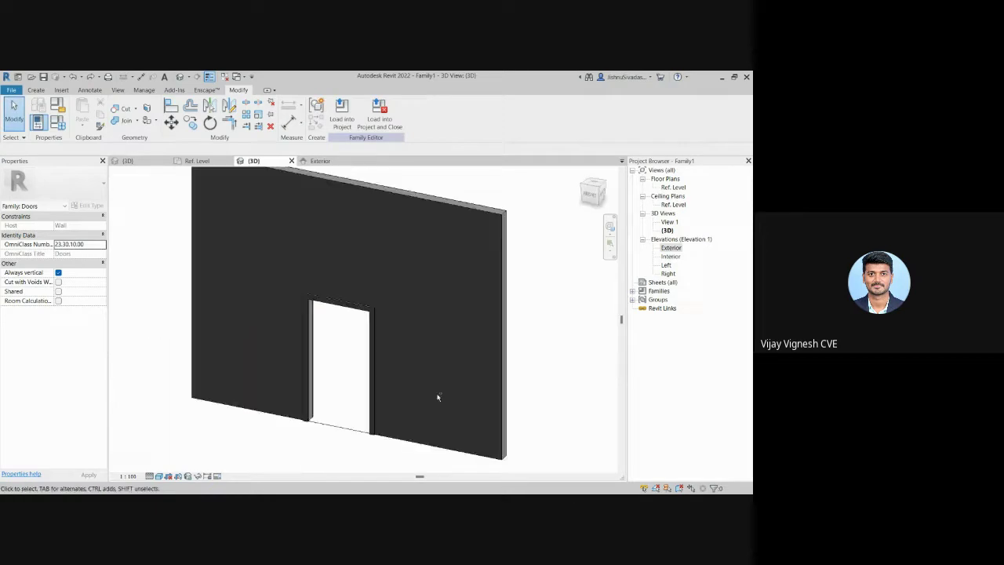
middle_click_drag(437, 397, 279, 397, "shift")
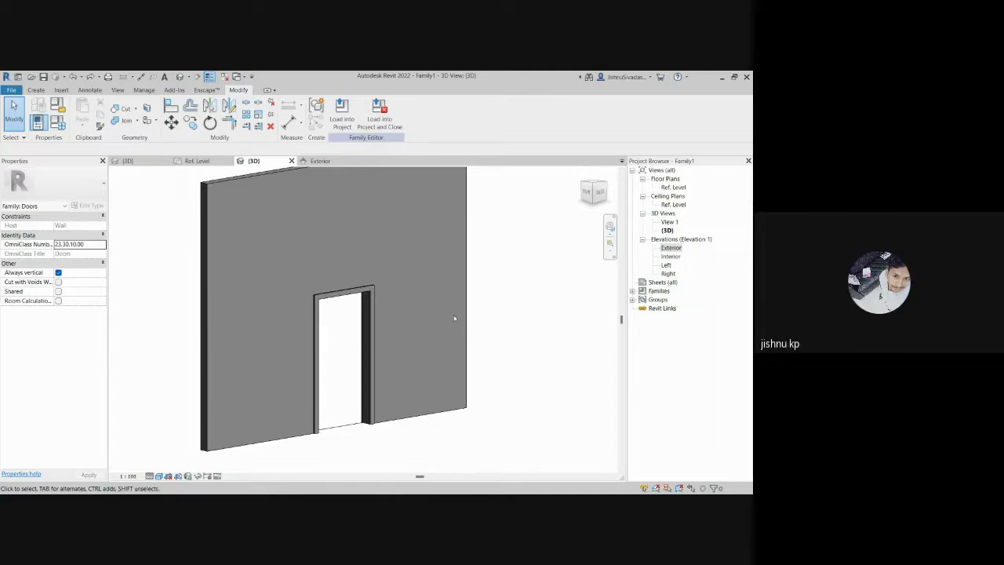
Step: Select the frame extrusion on the interior wall face in the 3D view and examine its extent around the opening
left_click(334, 347)
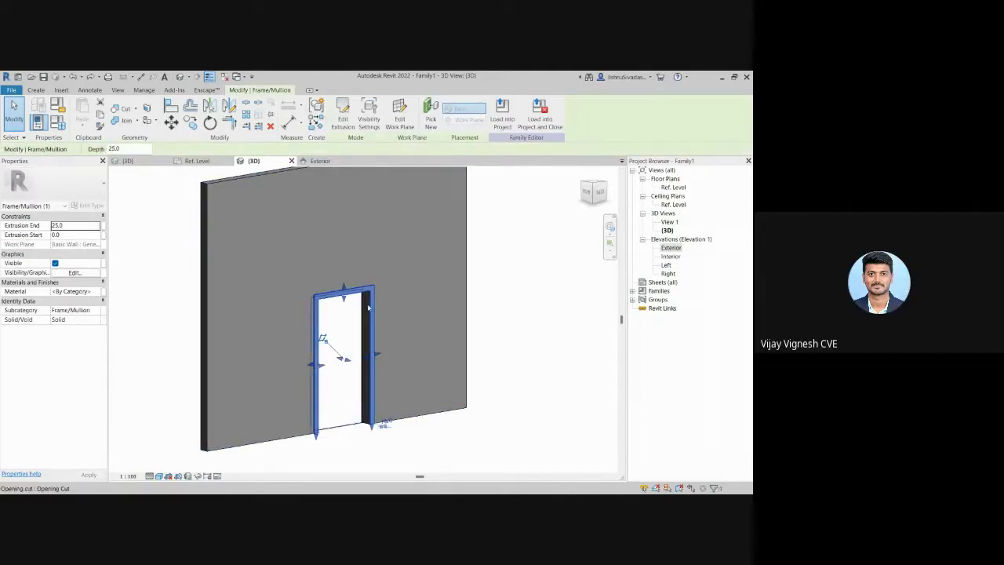
left_click(502, 350)
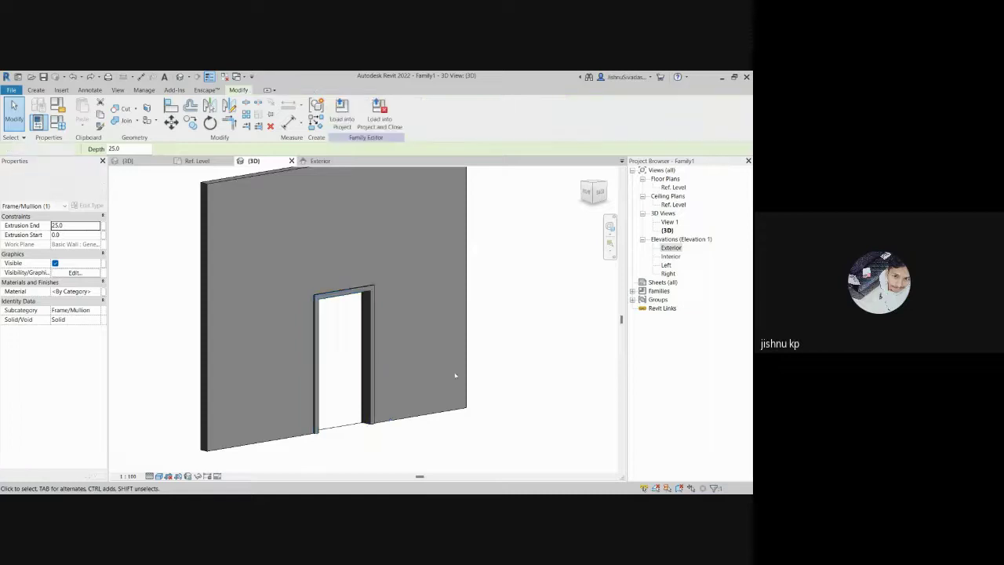
scroll(342, 348, "up", 5)
key("Escape")
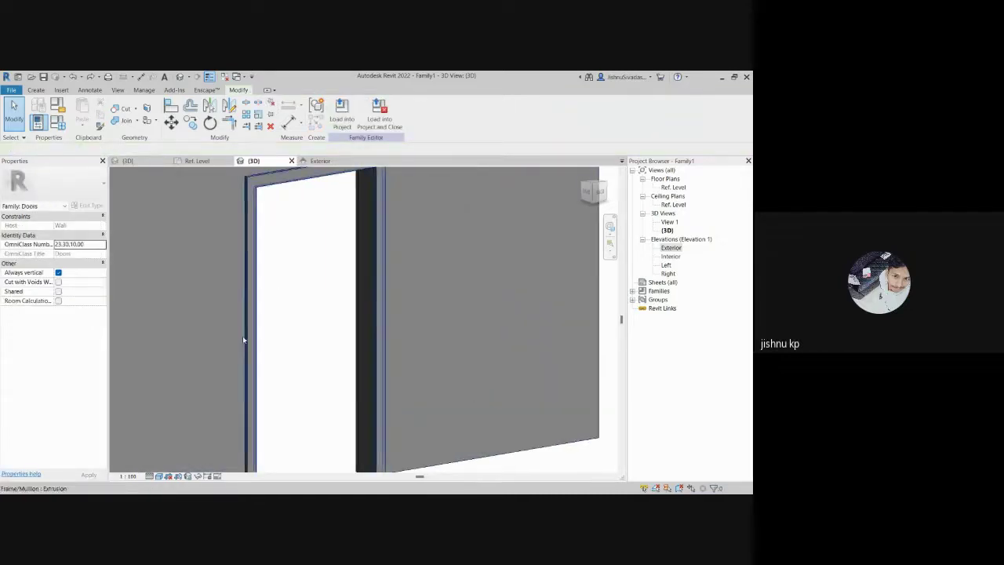
left_click(252, 199)
scroll(293, 361, "down", 3)
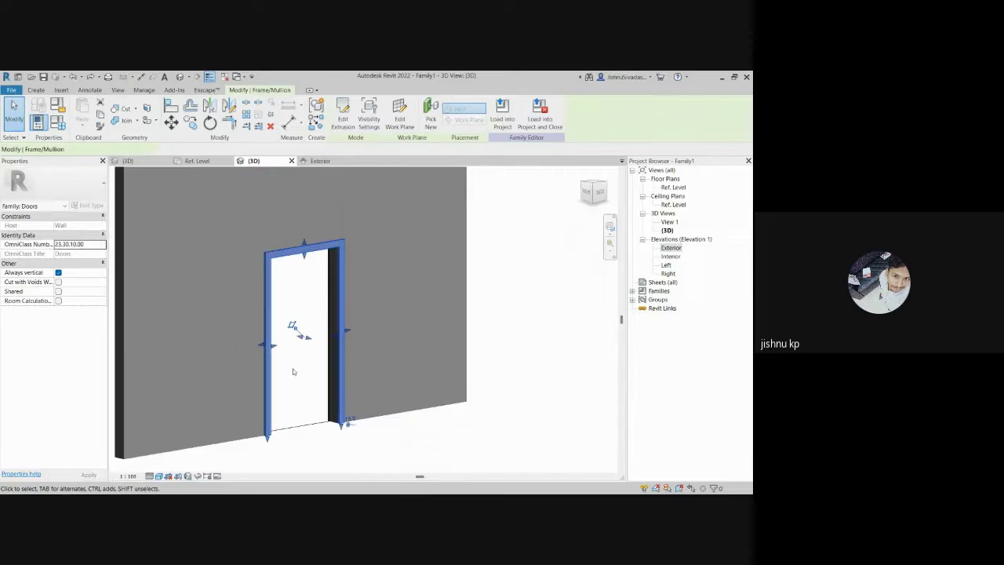
left_click(533, 369)
Step: Compare the door frame in the Interior elevation with its appearance in the 3D view
double_click(672, 257)
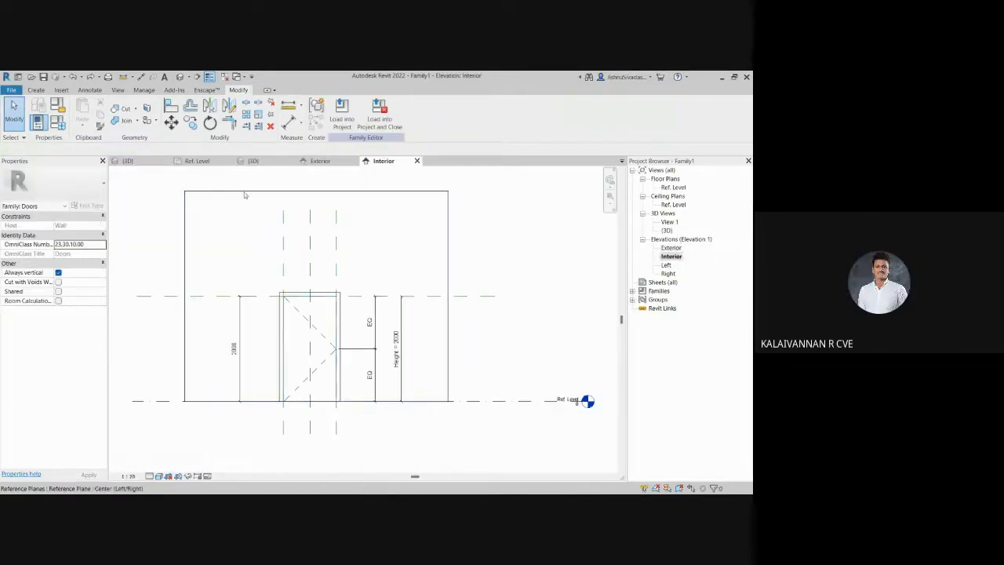
left_click(253, 161)
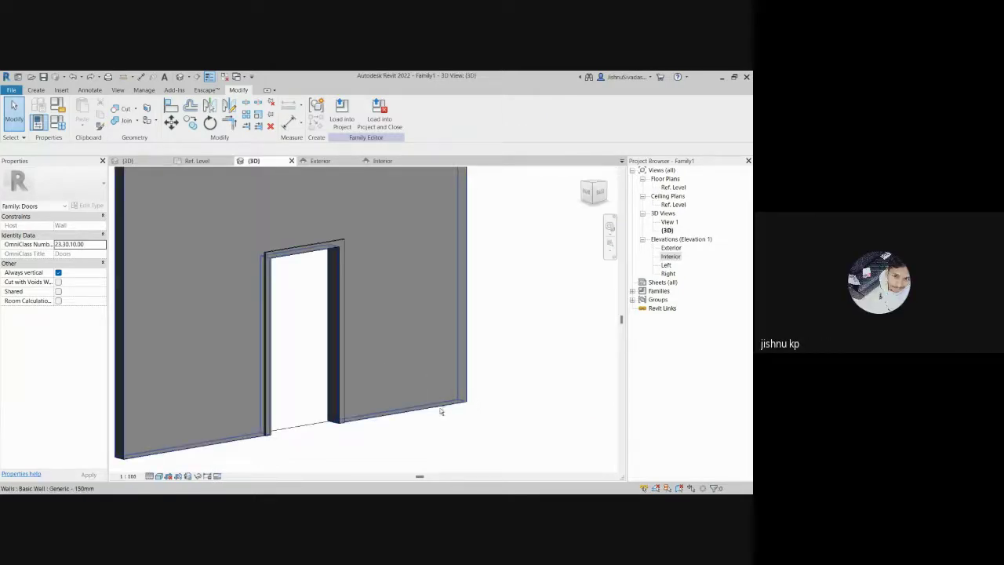
middle_click_drag(431, 431, 385, 419, "shift")
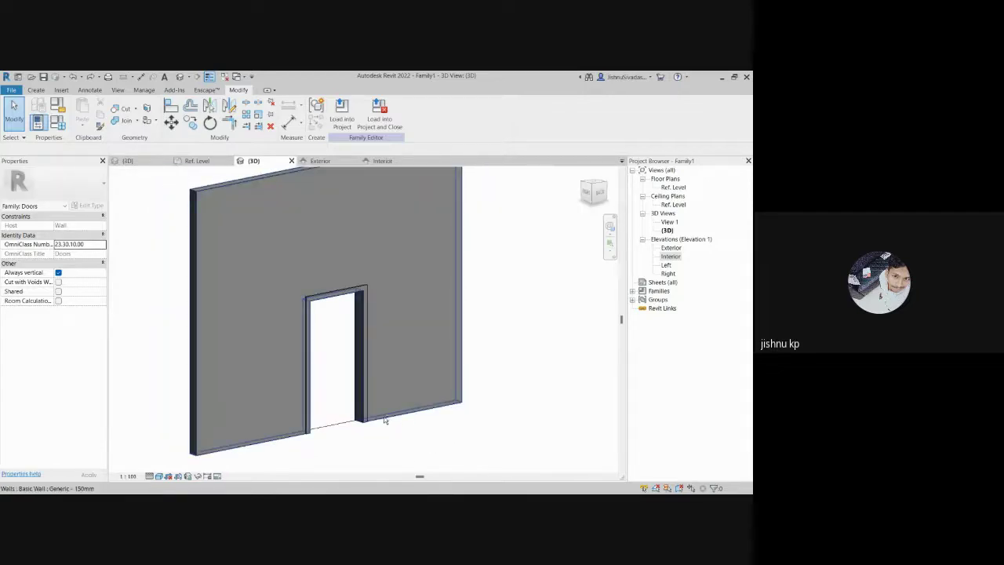
middle_click_drag(471, 430, 518, 401, "shift")
scroll(389, 420, "up", 3)
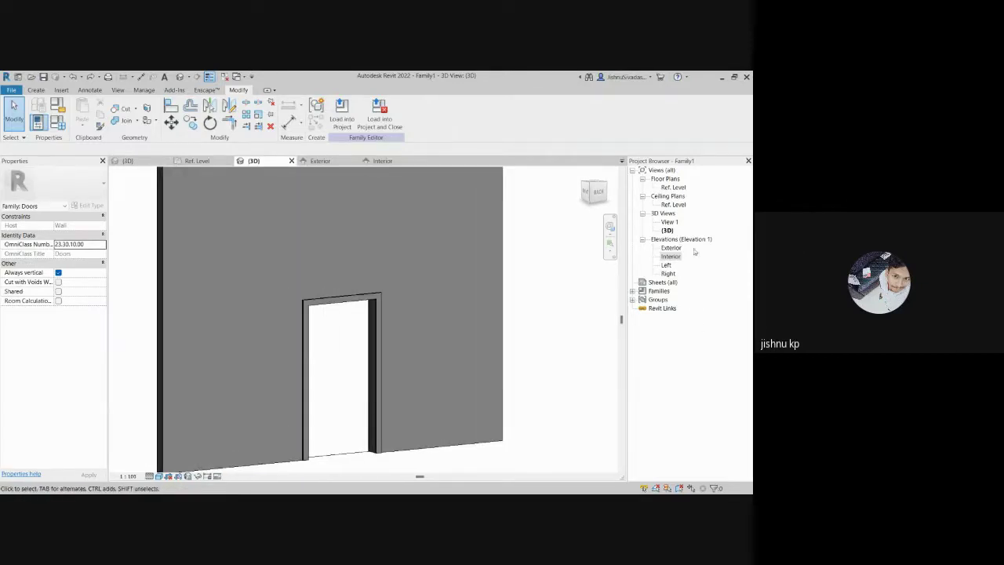
Step: Delete the frame extrusion surrounding the door opening in the Interior elevation
left_click(670, 257)
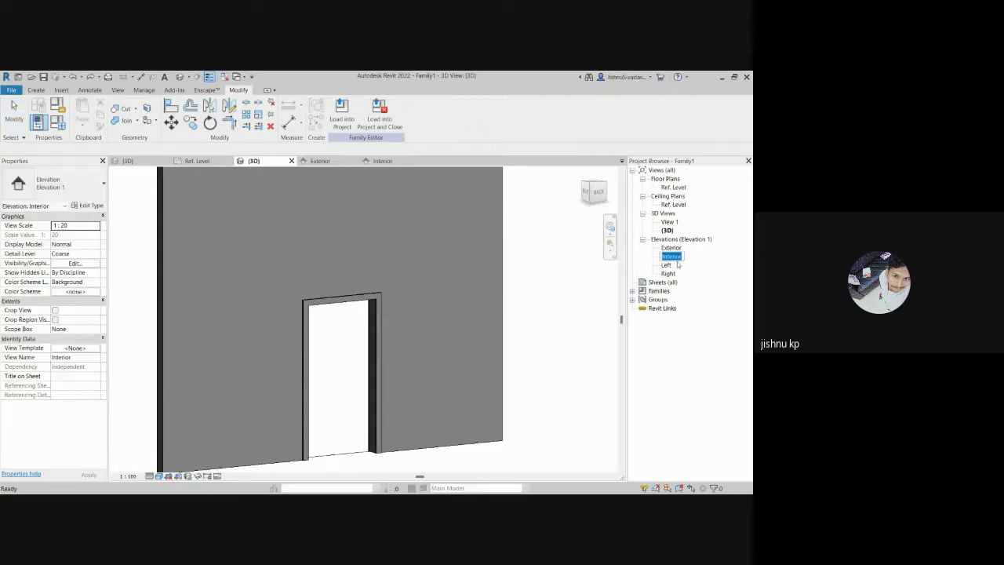
key("Escape")
key("F2")
left_click(672, 256)
key("Return")
double_click(672, 257)
scroll(327, 351, "up", 4)
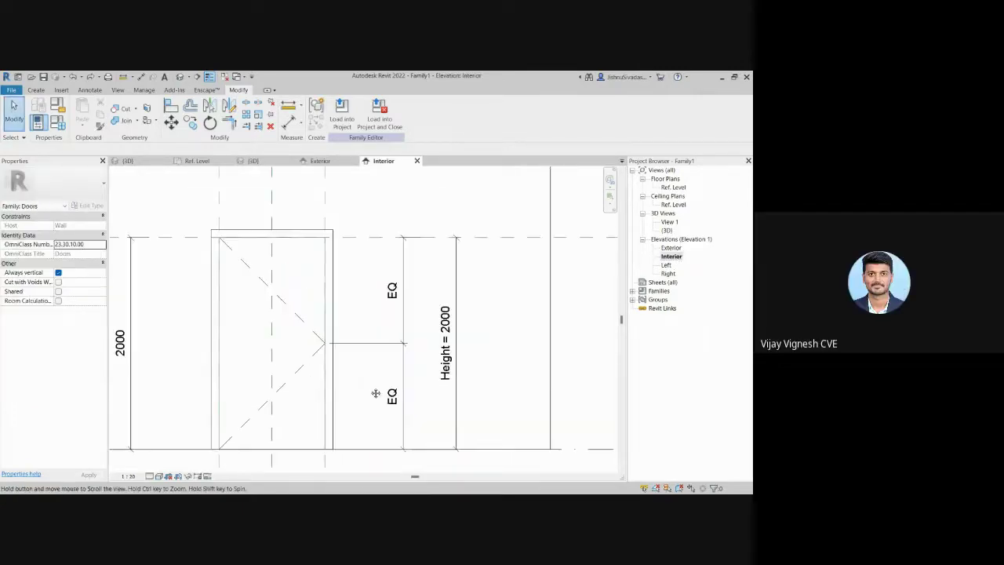
scroll(450, 383, "down", 1)
left_click(426, 408)
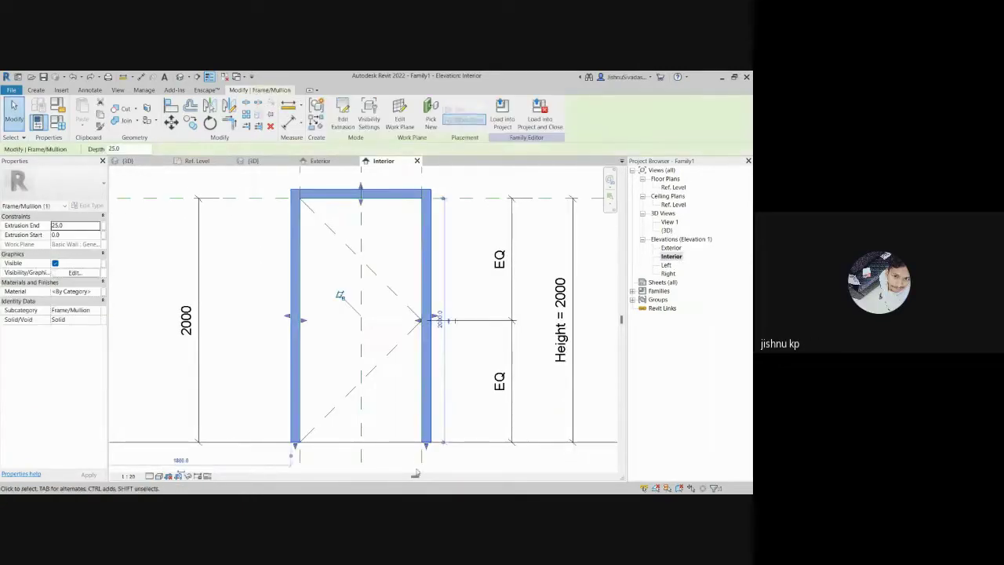
key("Escape")
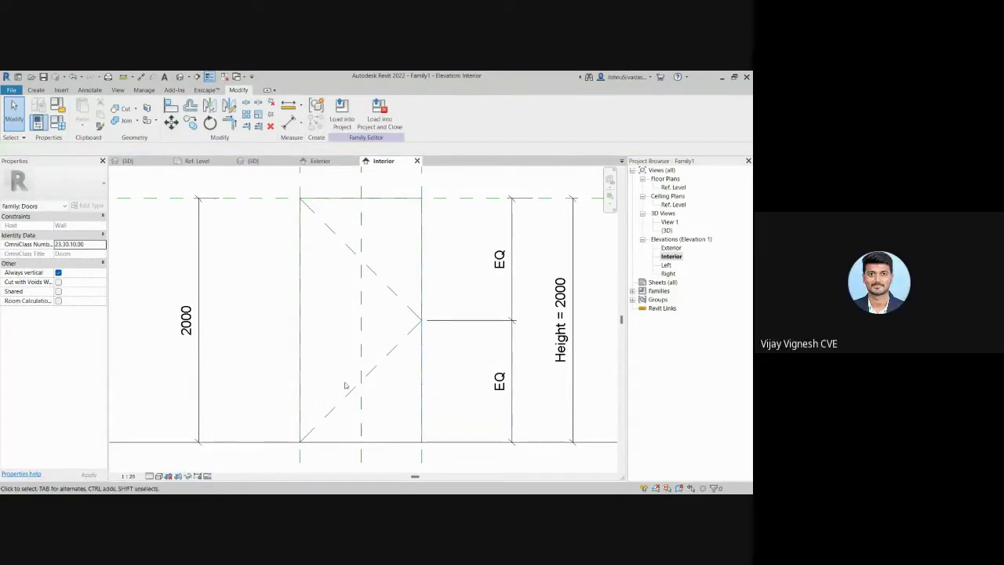
scroll(471, 383, "down", 1)
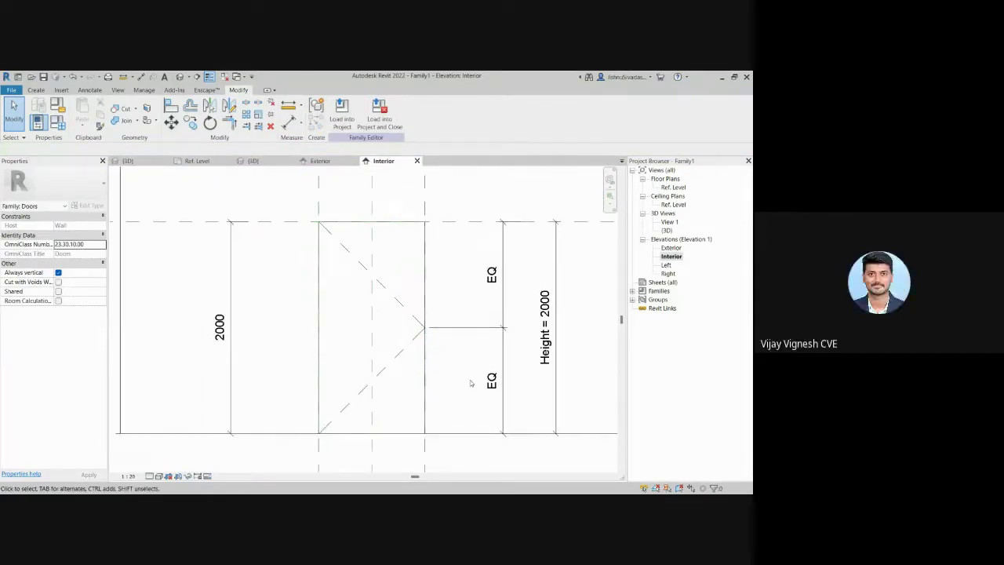
scroll(471, 383, "down", 1)
middle_click_drag(471, 383, 467, 394)
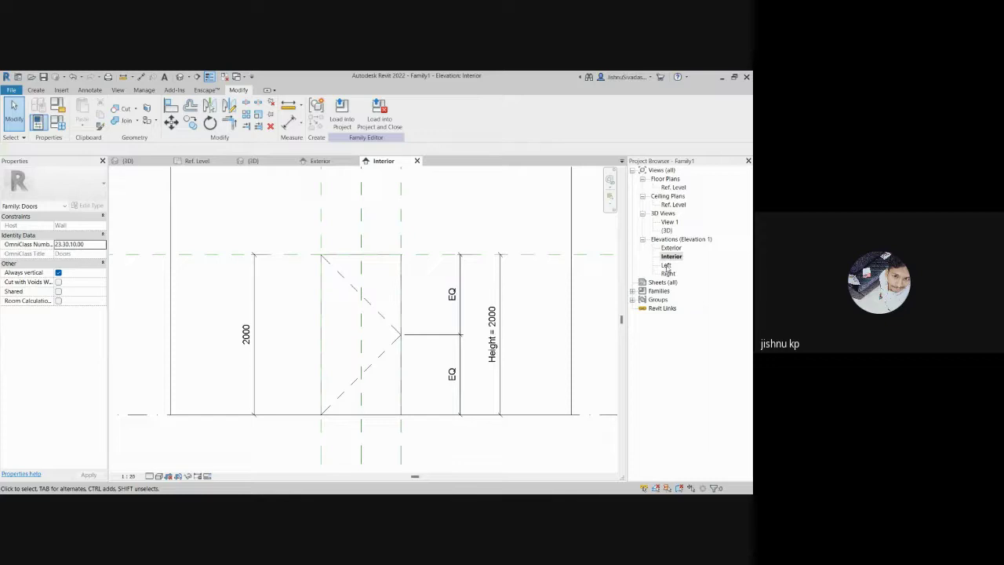
Step: Look at the wall and opening in the side elevations, and close those views to return to the Interior elevation
double_click(666, 266)
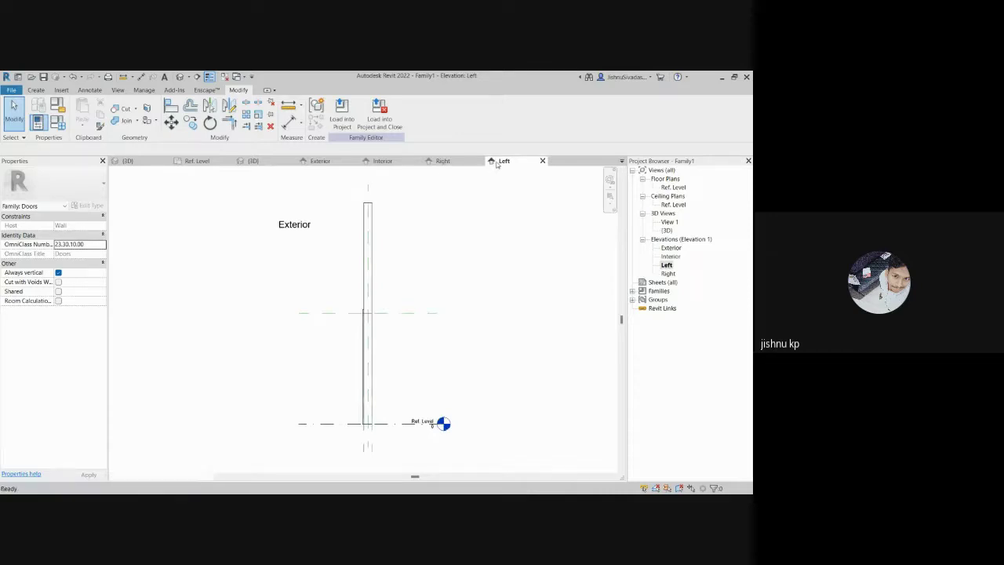
middle_click(496, 164)
left_click(478, 161)
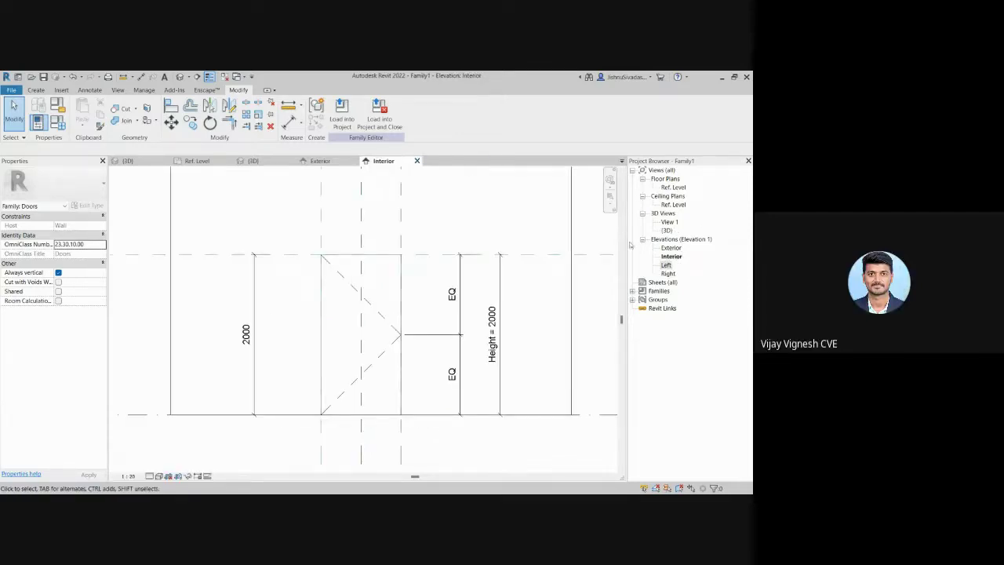
Step: Select the reference plane at the top of the door opening and locate it in the Left elevation
left_click(572, 253)
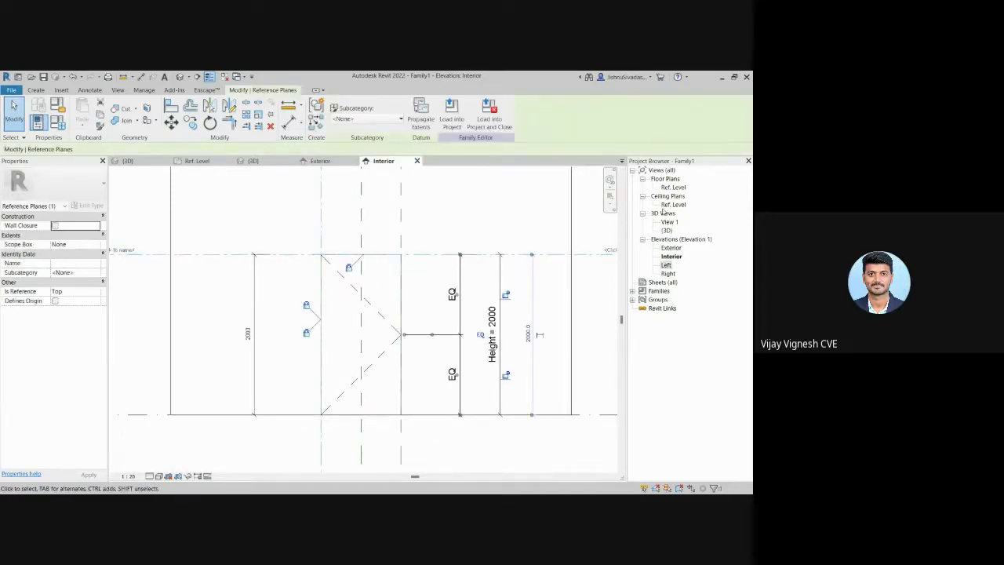
left_click(714, 219)
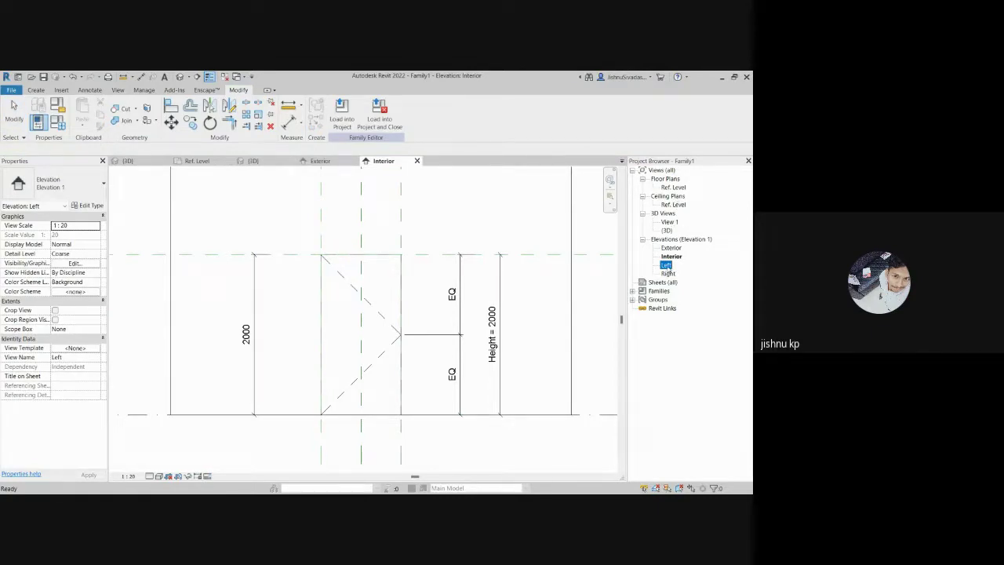
double_click(666, 265)
middle_click_drag(220, 370, 433, 352)
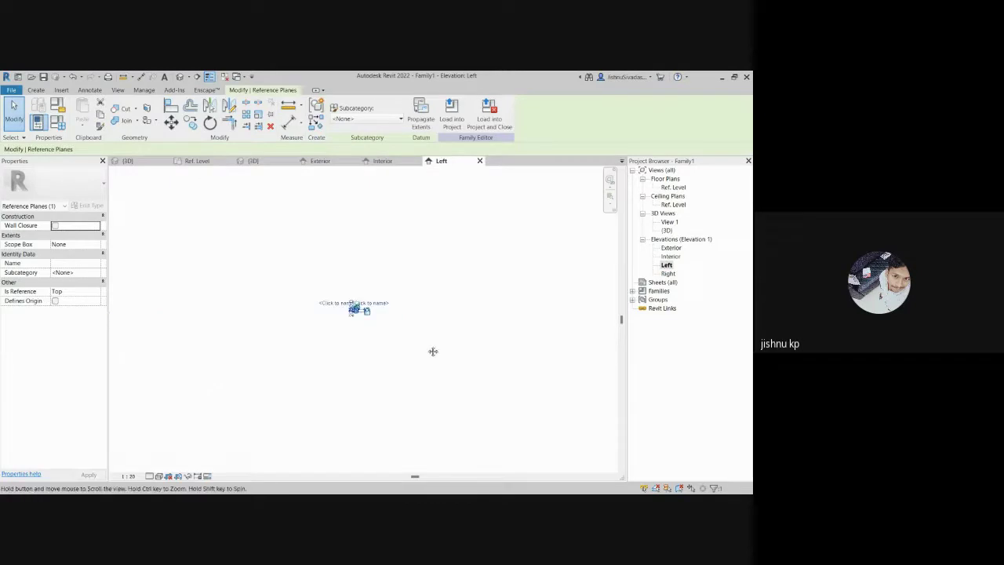
Step: Examine the opening's top reference plane in the Left elevation, look at the Ref. Level ceiling plan, and close that plan
scroll(361, 321, "up", 6)
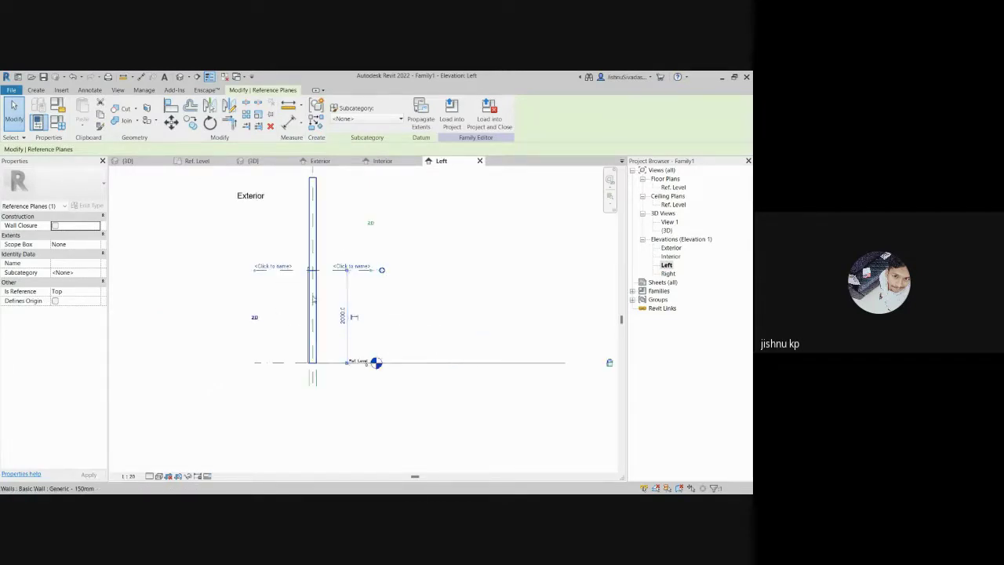
scroll(406, 350, "up", 6)
middle_click_drag(404, 330, 405, 362)
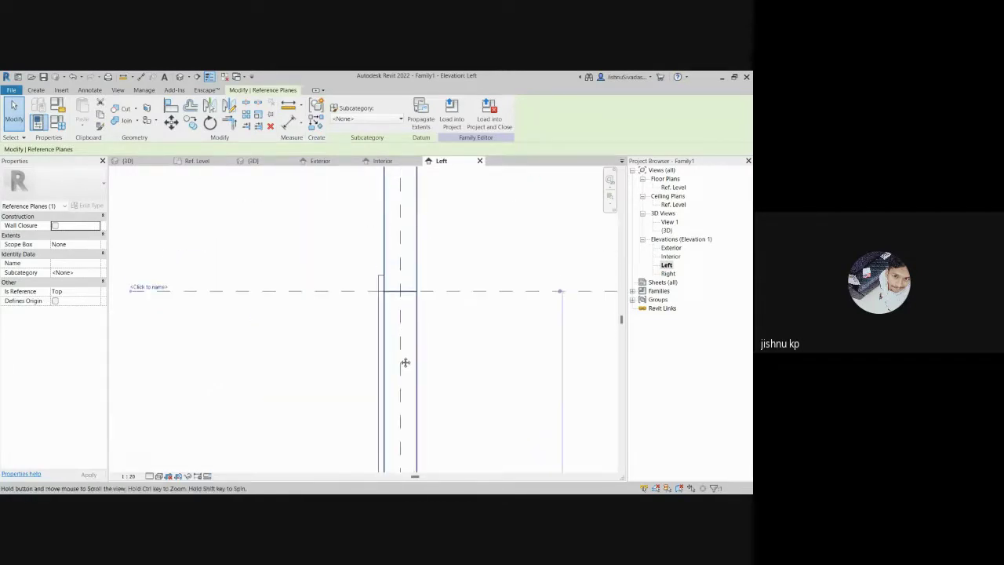
scroll(405, 363, "up", 2)
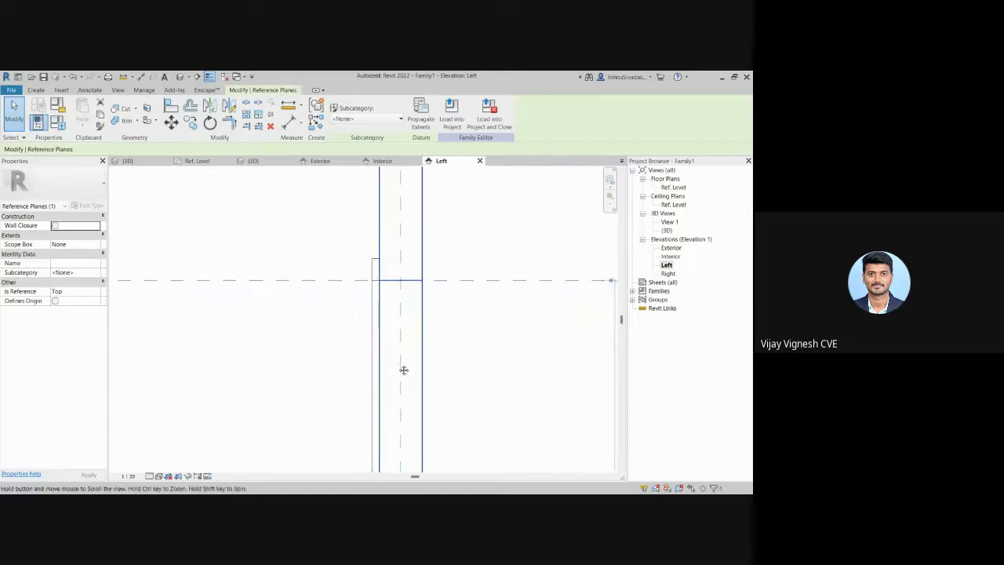
scroll(404, 369, "up", 1)
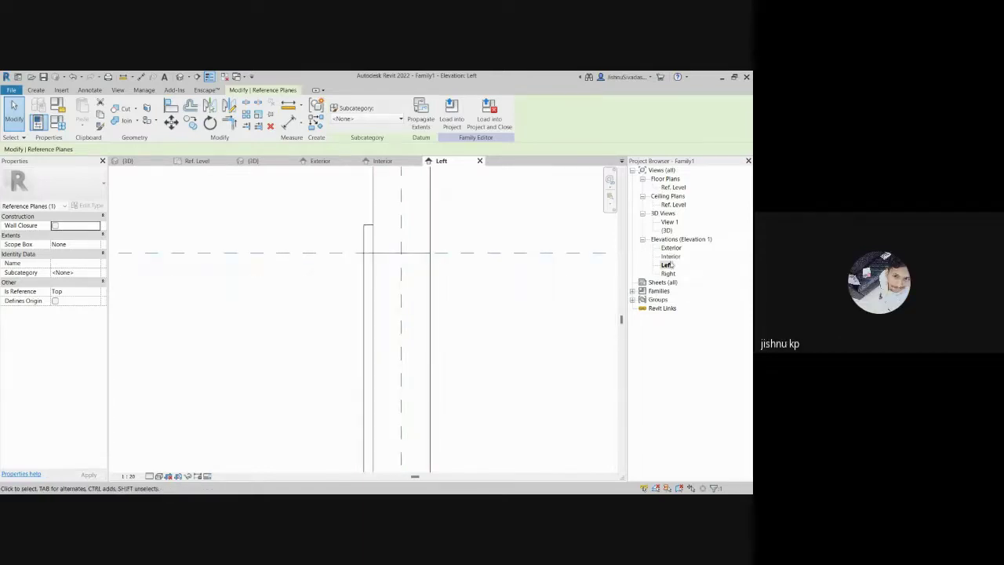
double_click(673, 205)
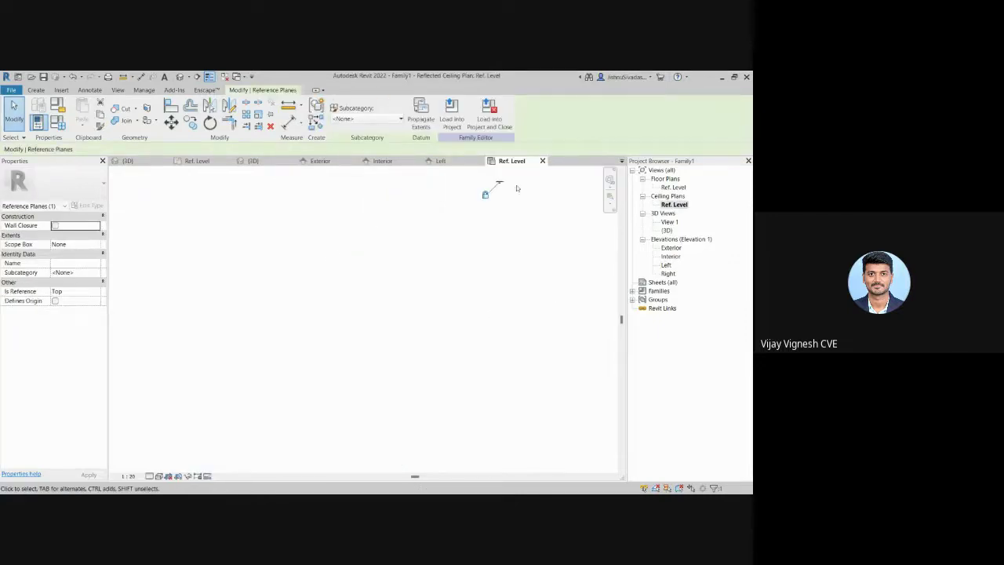
middle_click_drag(517, 188, 517, 312)
scroll(499, 291, "up", 5)
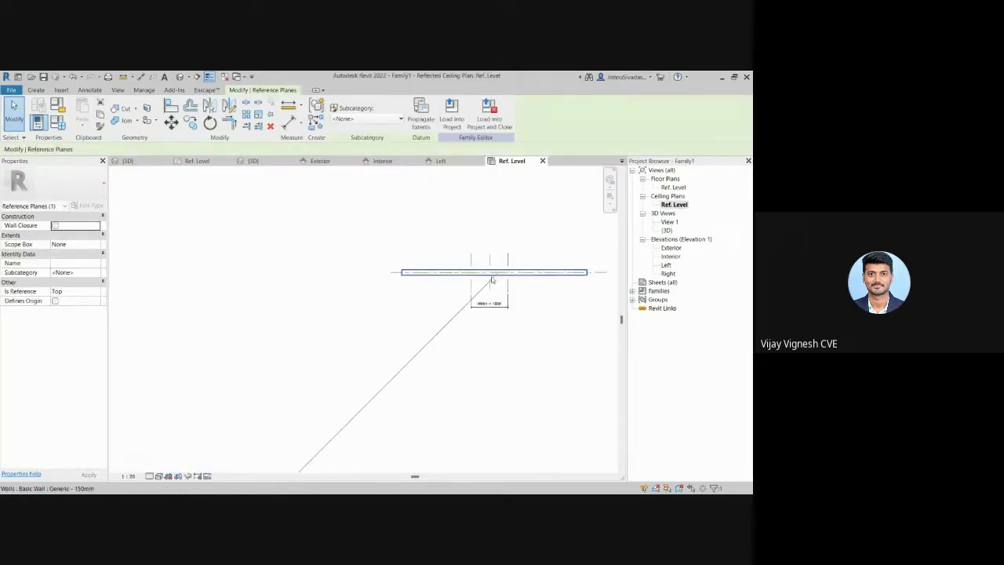
scroll(492, 280, "up", 5)
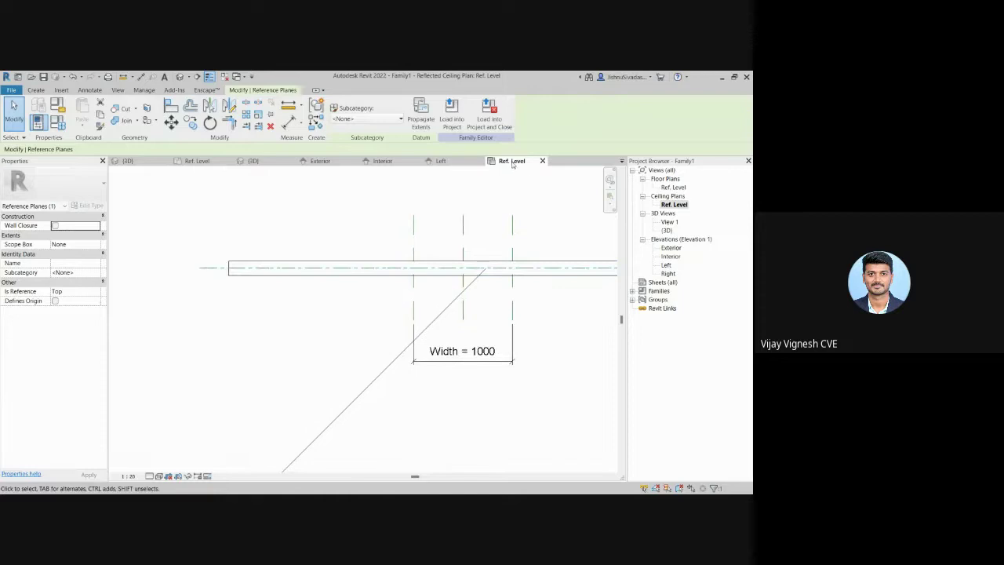
left_click(543, 161)
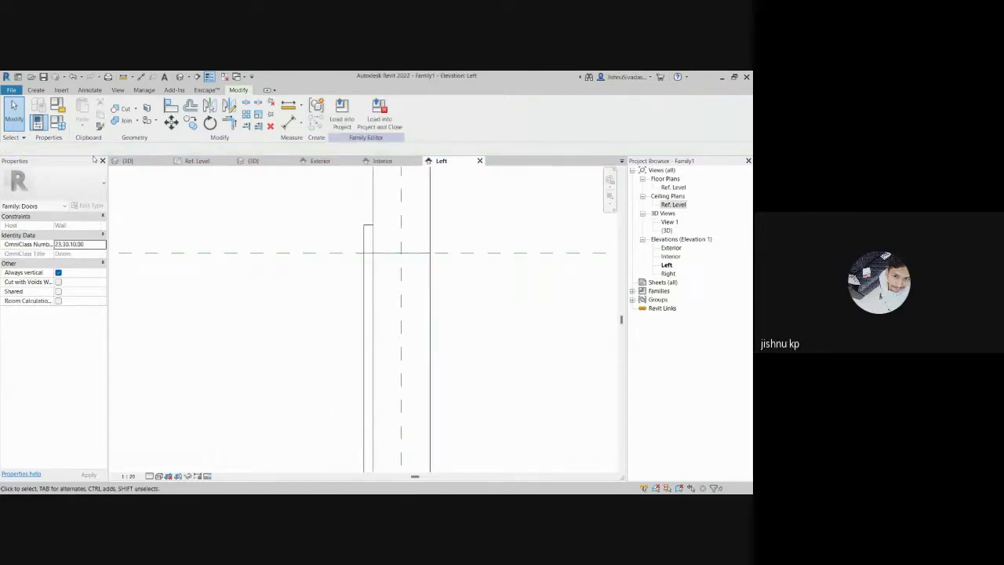
Step: Sketch a Sweep path in the Left elevation from the exterior wall face at the opening's top: 70 mm inward, and 50 mm down
left_click(39, 90)
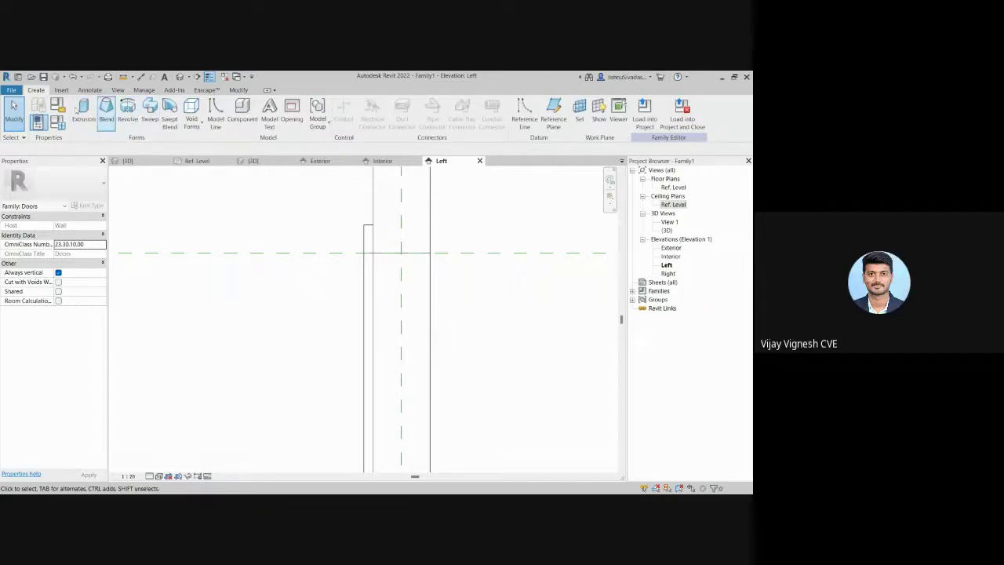
left_click(151, 124)
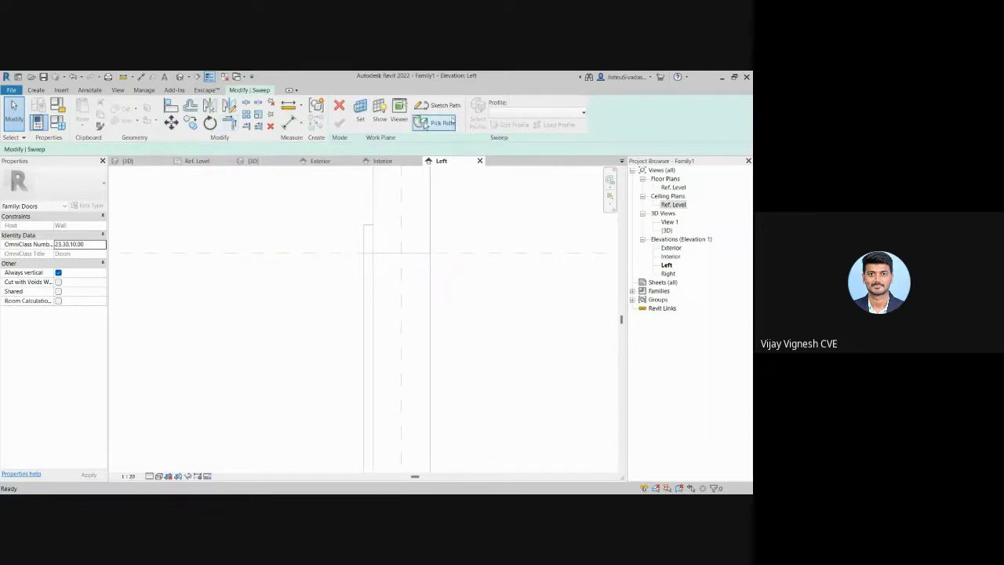
left_click(444, 107)
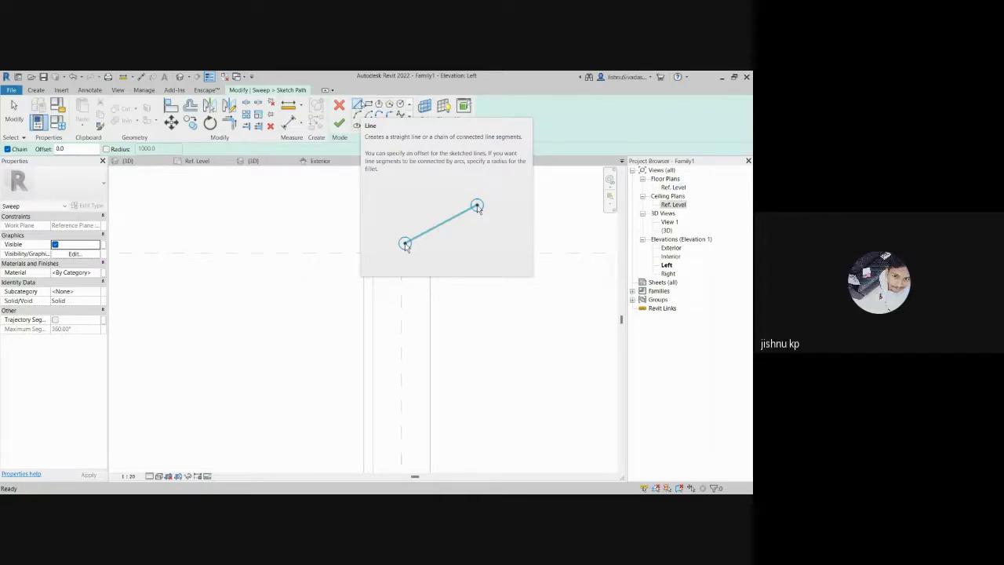
left_click(359, 105)
scroll(377, 263, "up", 2)
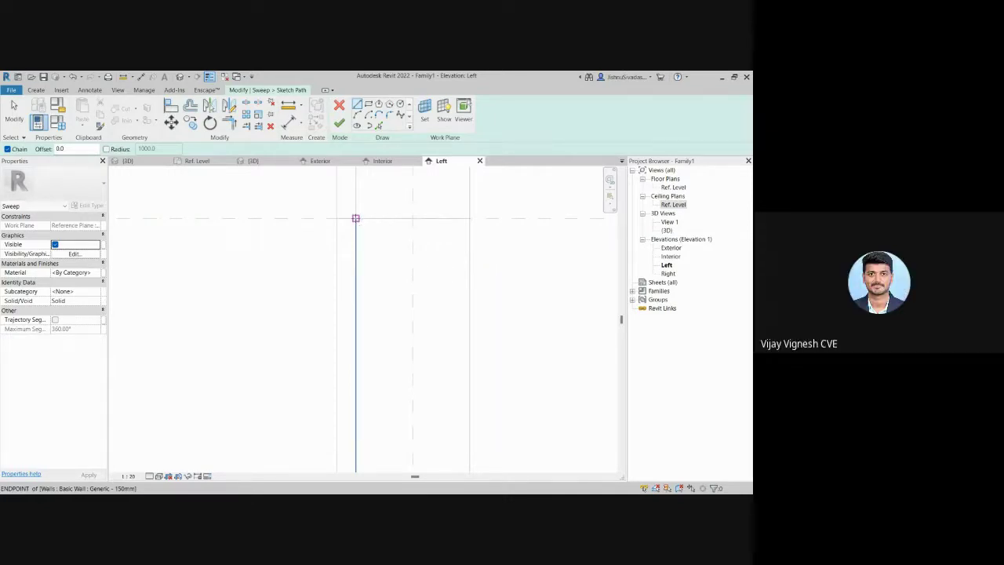
scroll(357, 219, "down", 3)
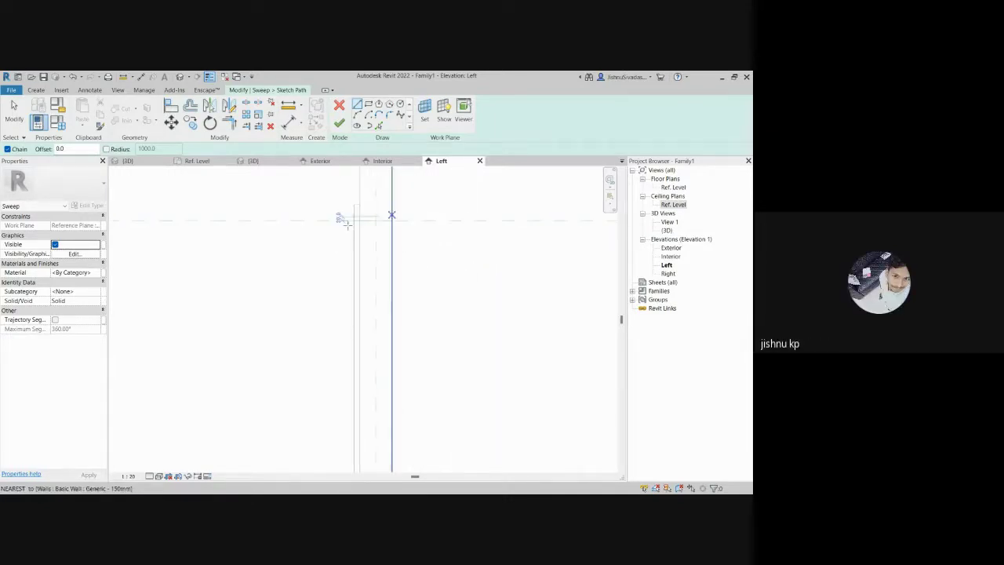
scroll(359, 221, "up", 3)
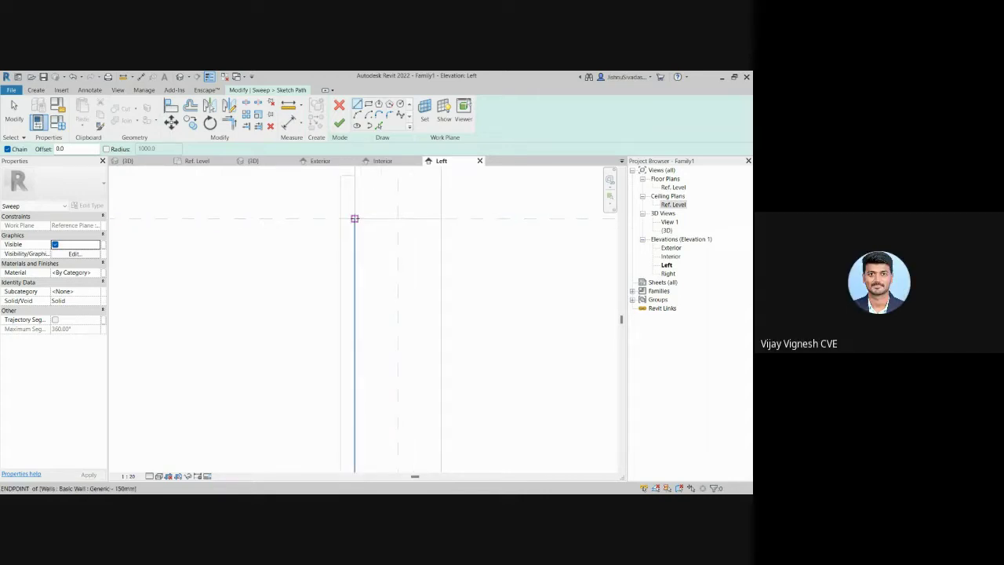
scroll(355, 219, "up", 2)
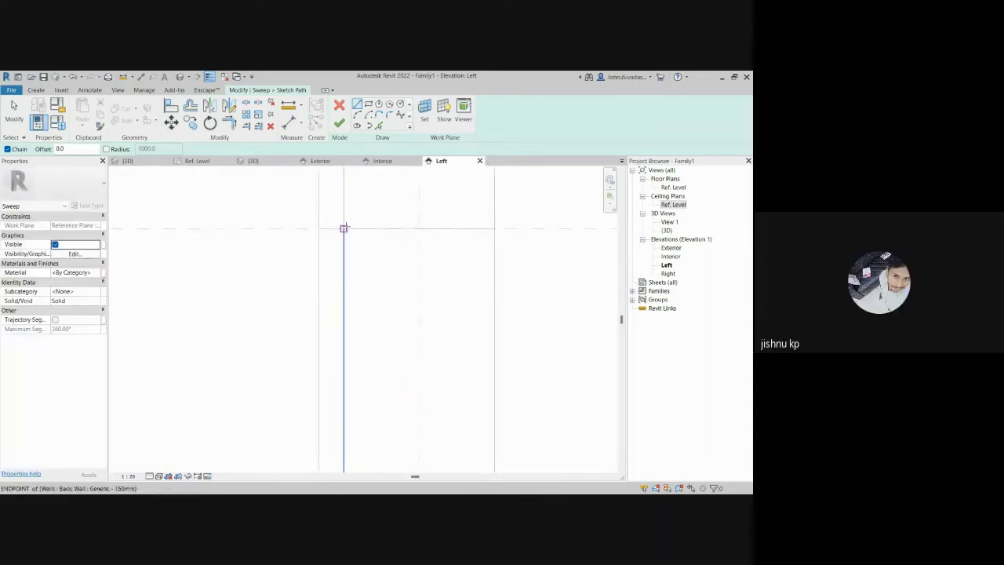
left_click(344, 229)
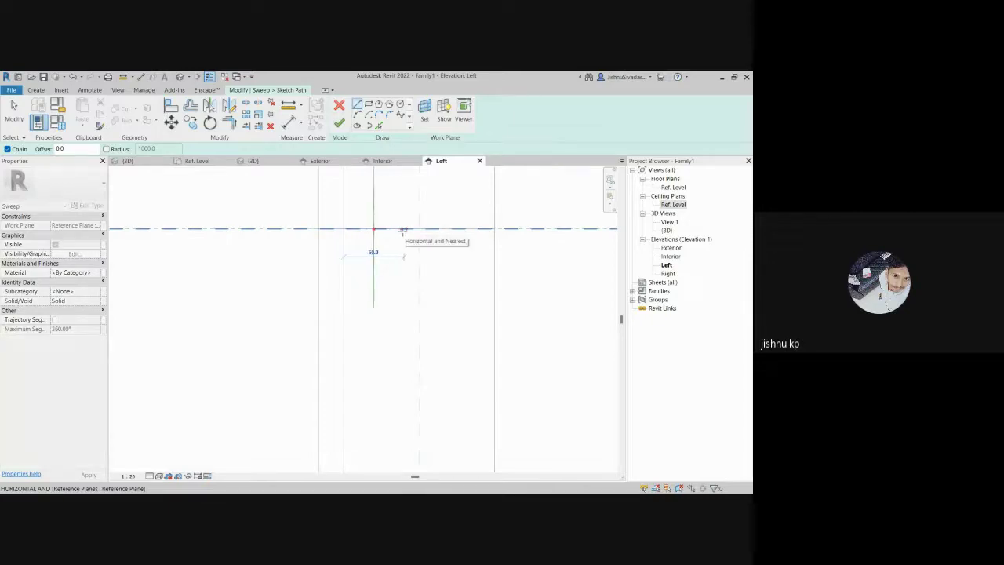
type("70")
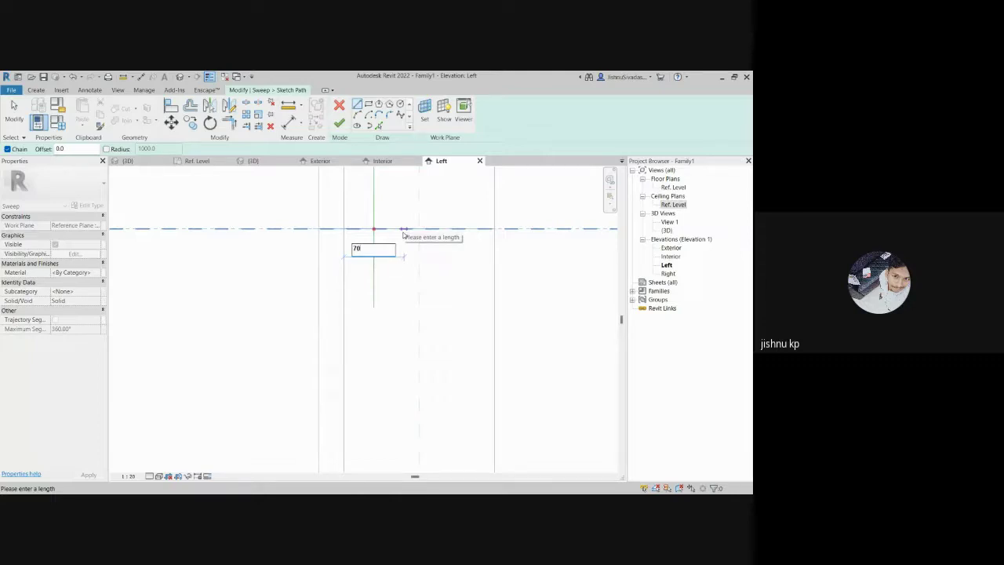
key("Return")
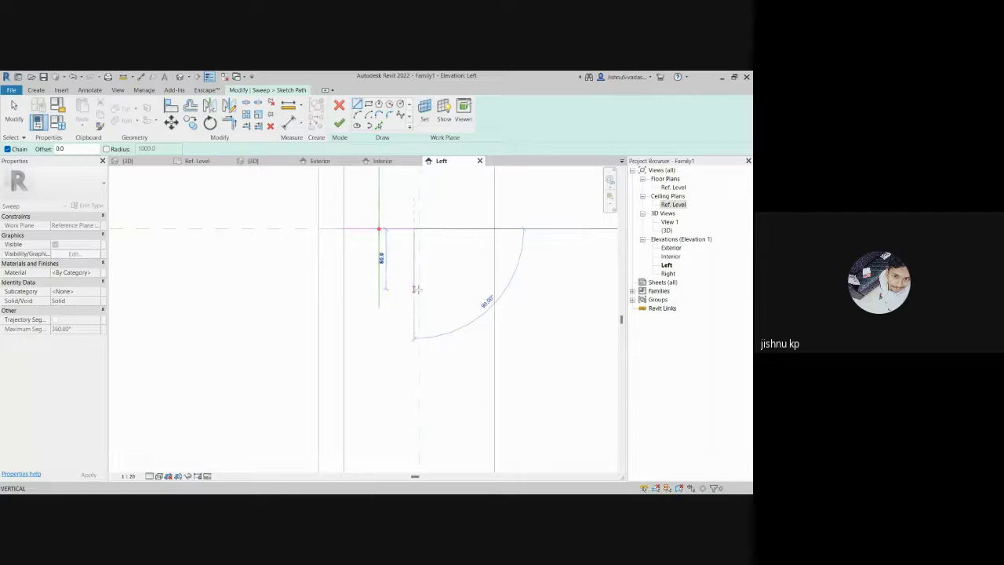
type("50")
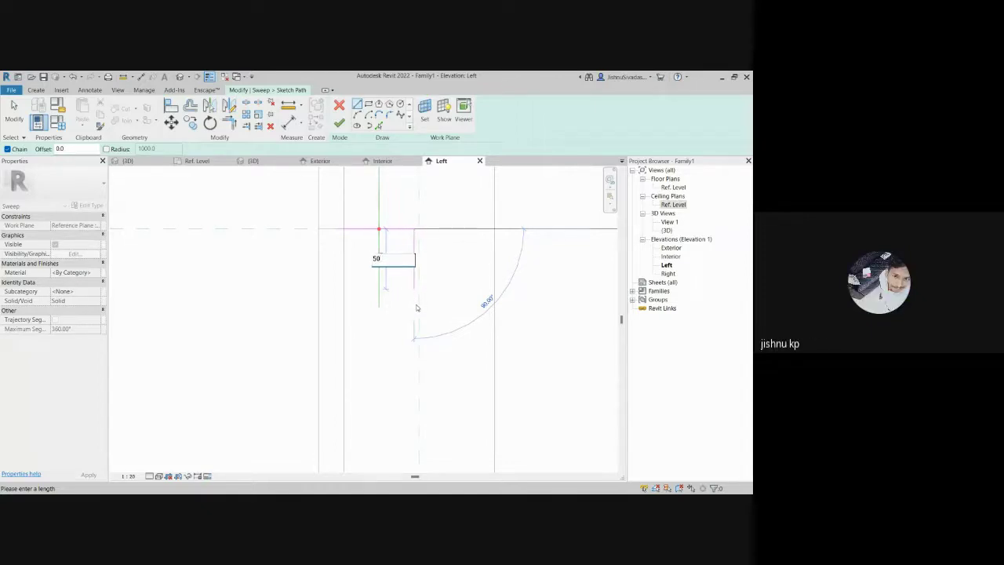
key("Return")
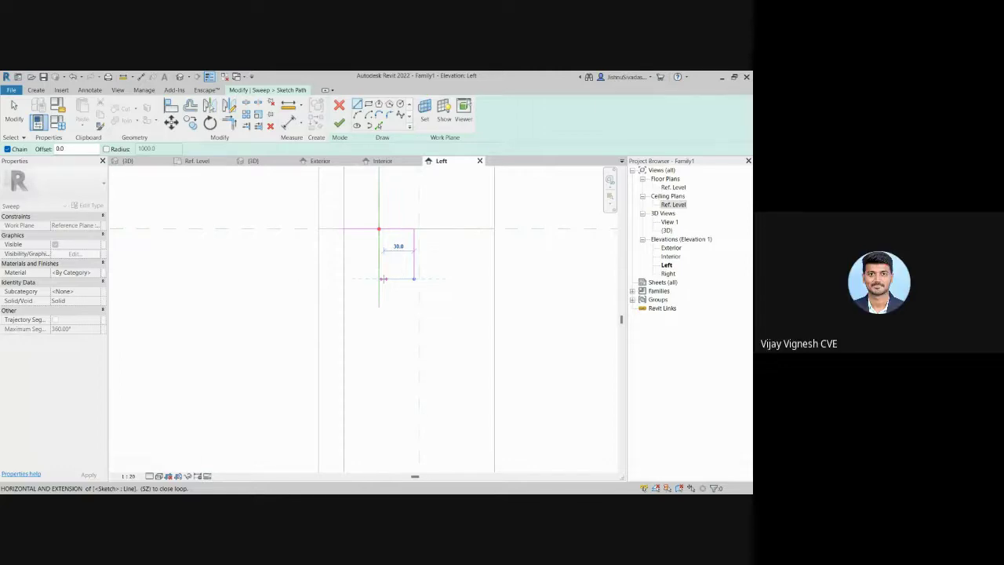
Step: Try stepping the path back 30 mm and down 20 mm to return to the exterior wall face, and undo those three lines
type("30")
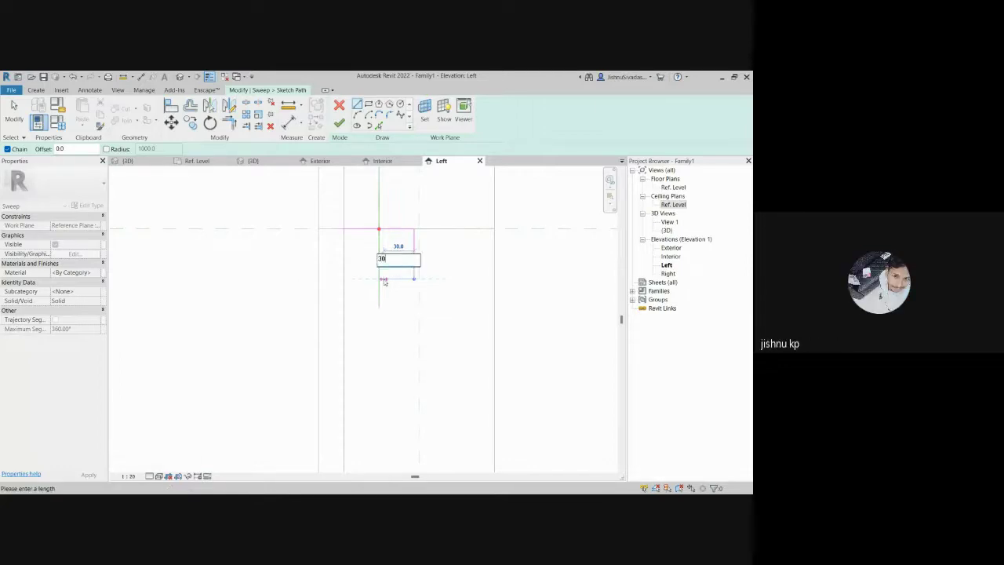
key("Return")
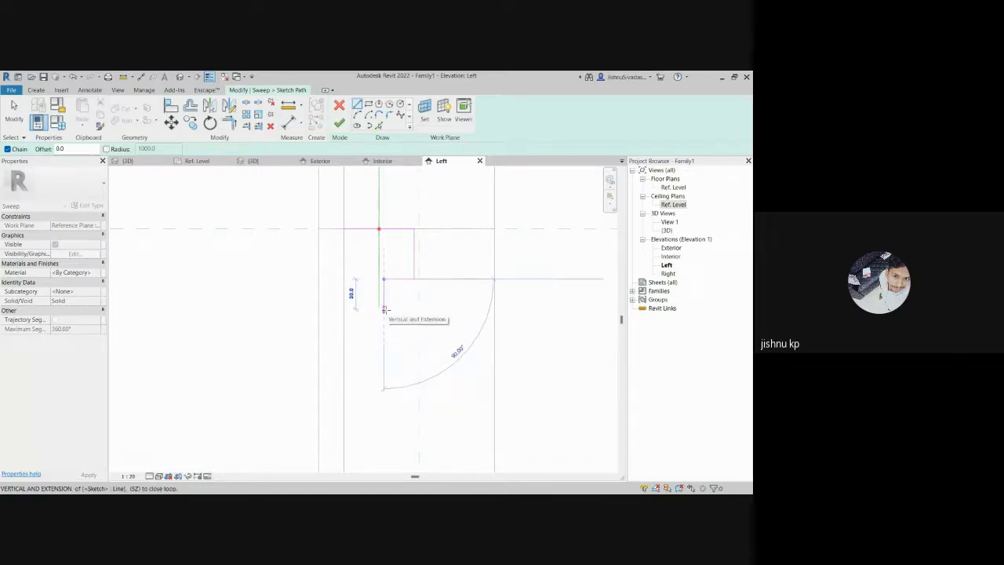
type("20")
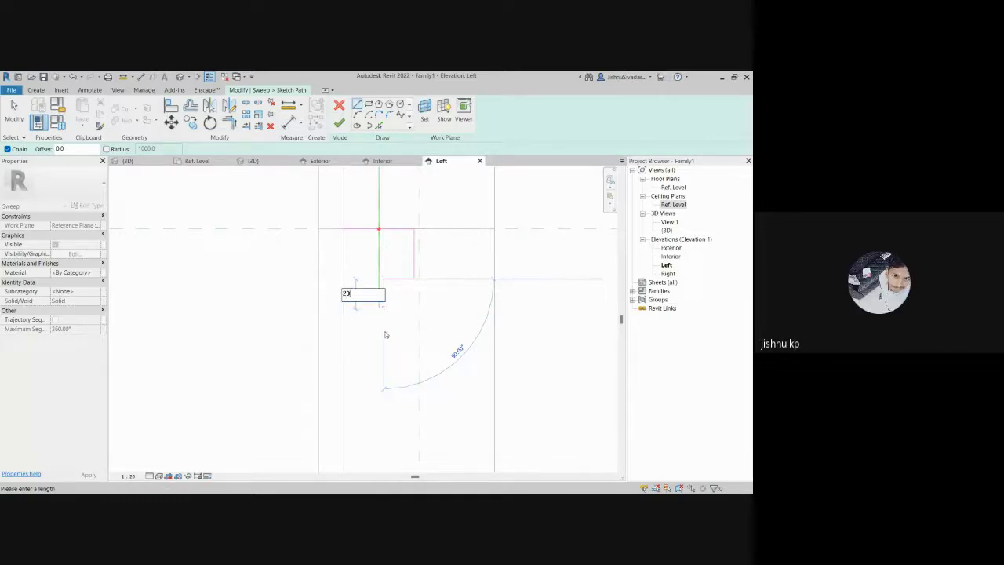
key("Return")
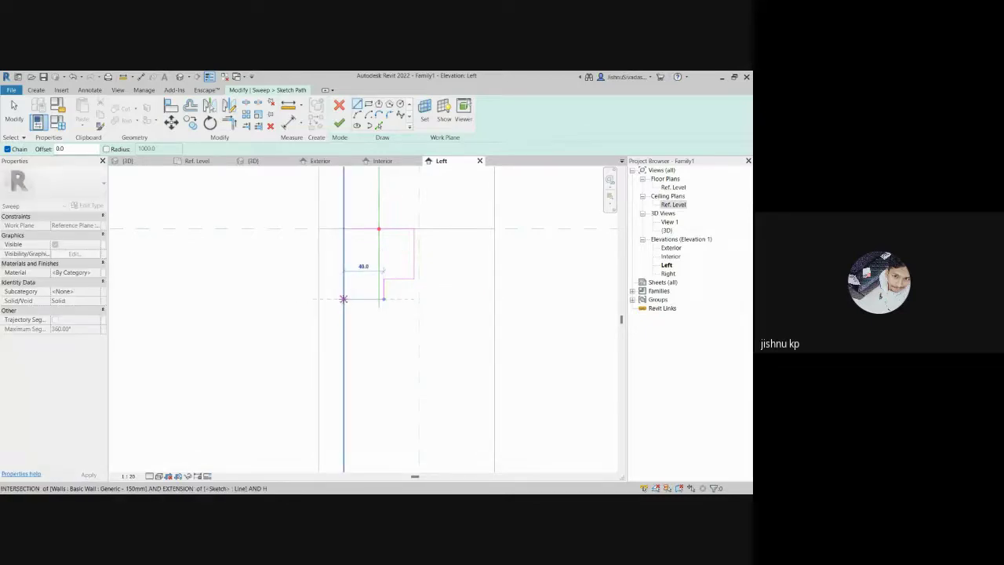
left_click(343, 299)
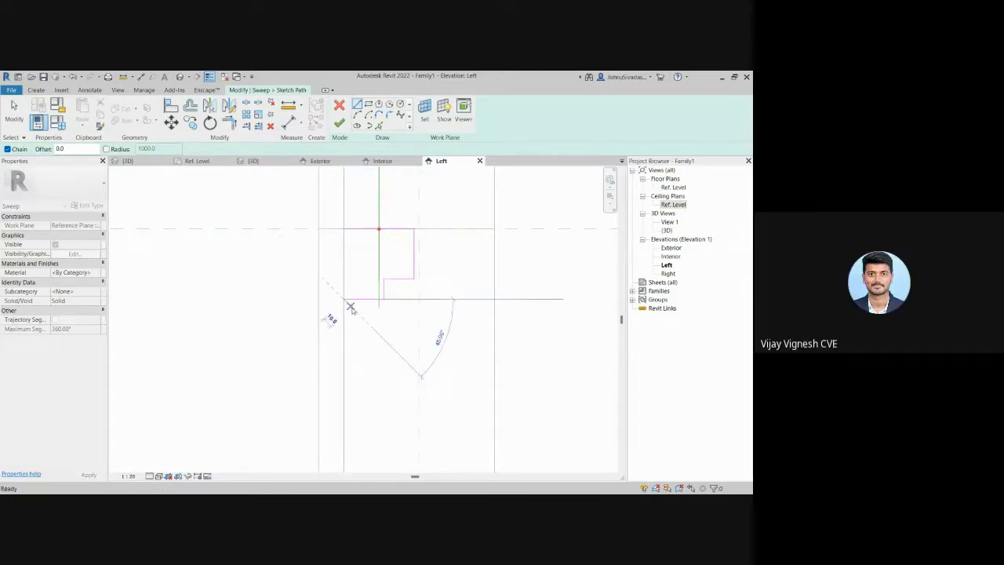
key("Escape")
key("Escape")
key("ctrl+z")
key("ctrl+z")
key("ctrl+z")
Step: Continue the path from its lower end with lines 20 mm toward the exterior, 30 mm down, and 50 mm to the exterior wall face
key("l")
key("i")
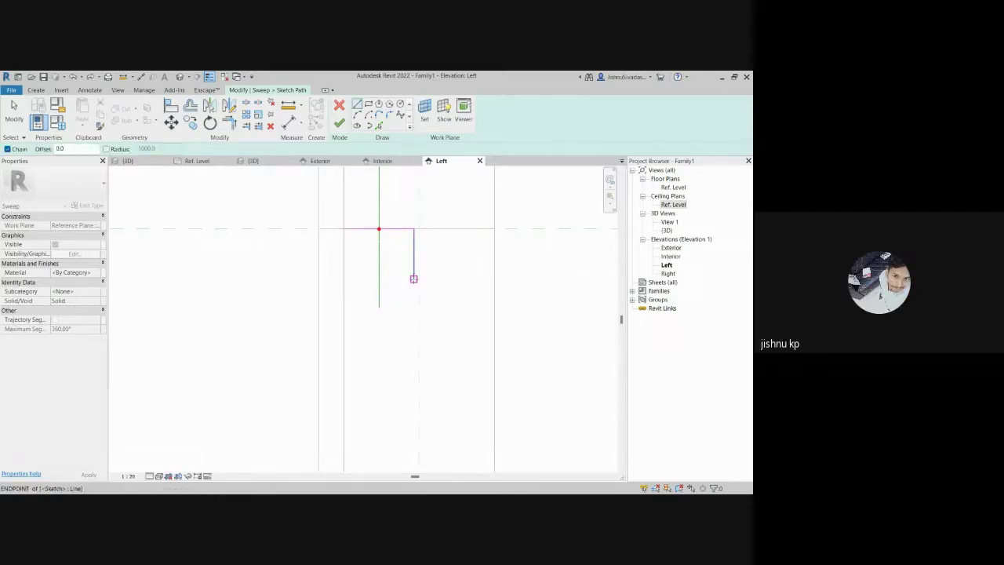
left_click(413, 278)
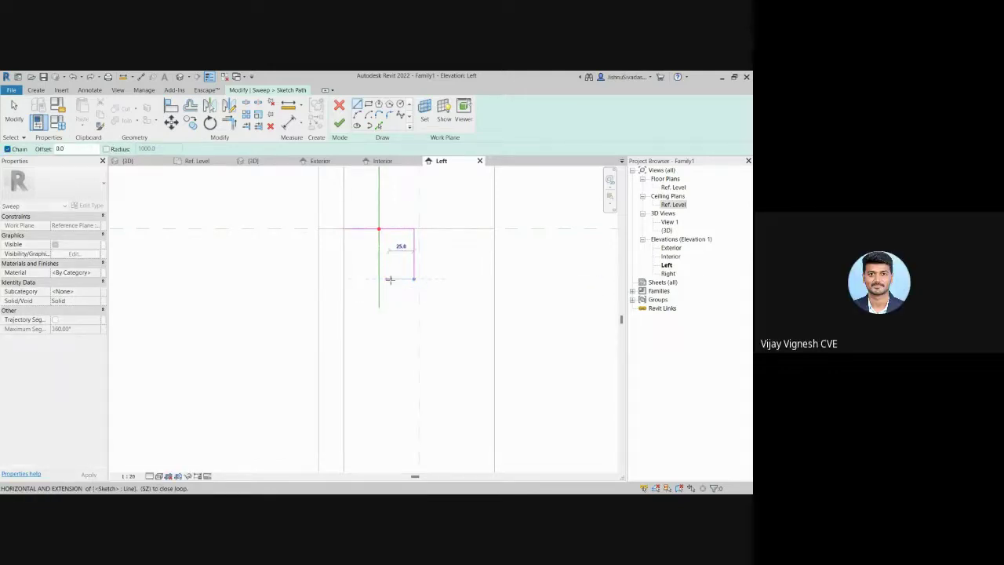
type("20")
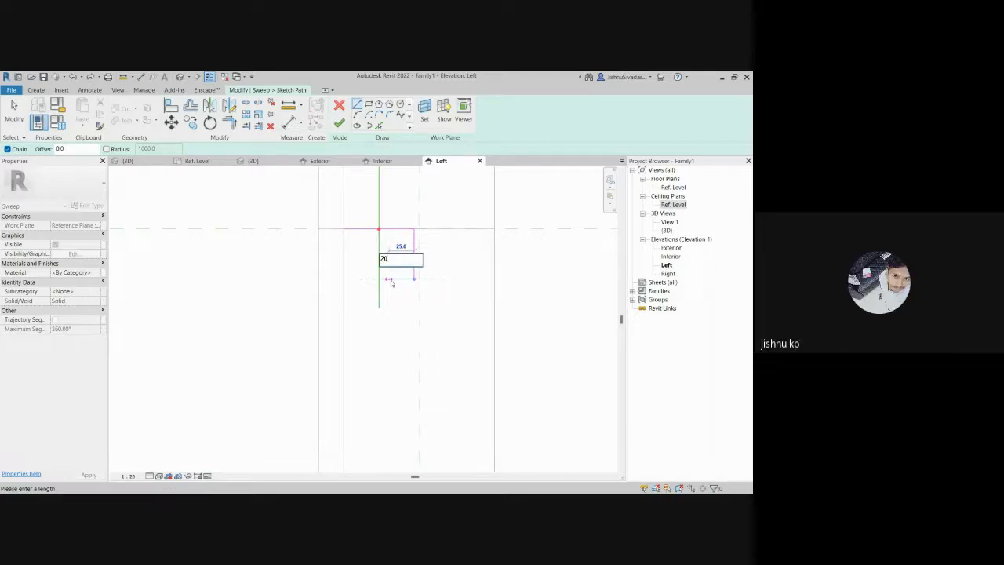
key("Return")
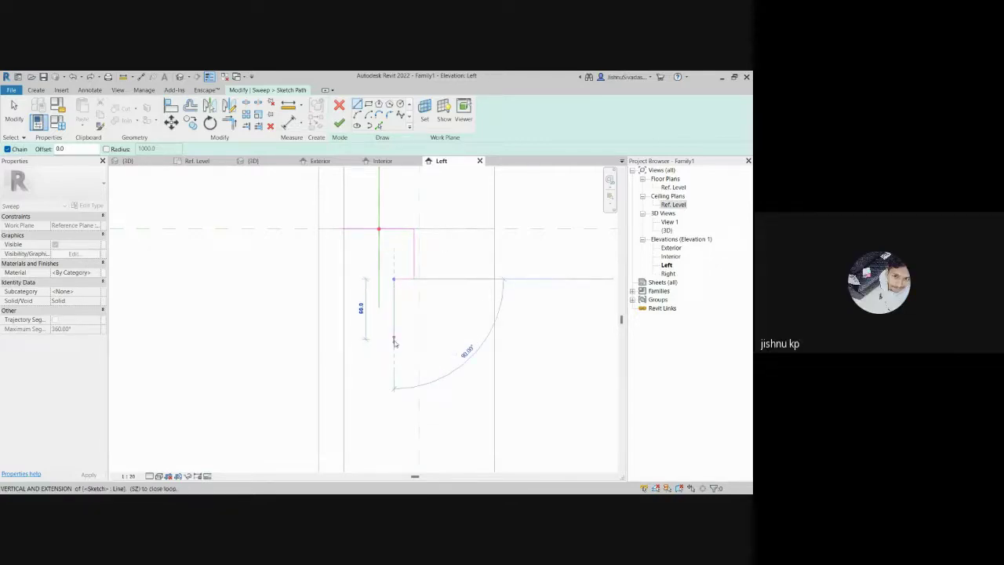
type("30")
key("Return")
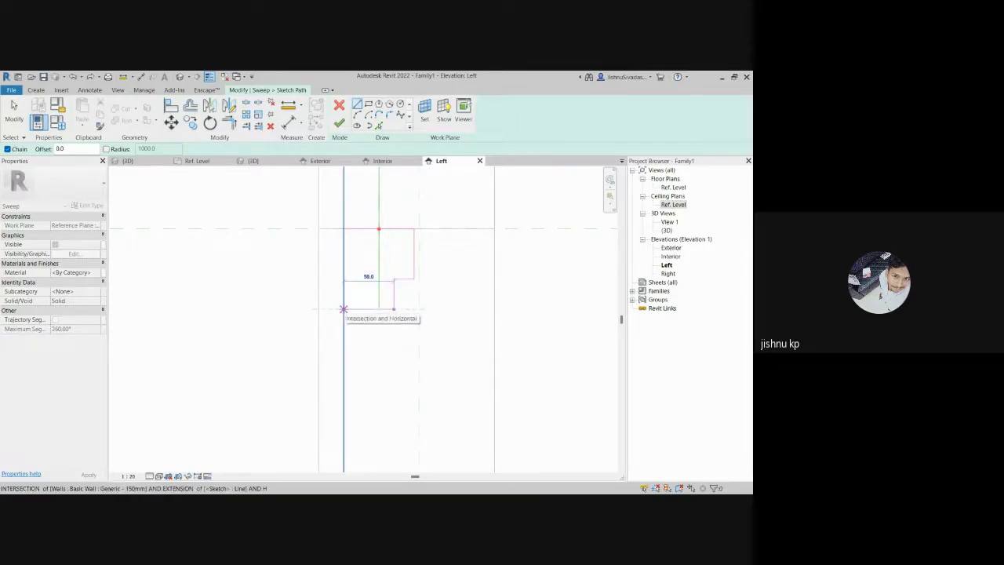
left_click(343, 309)
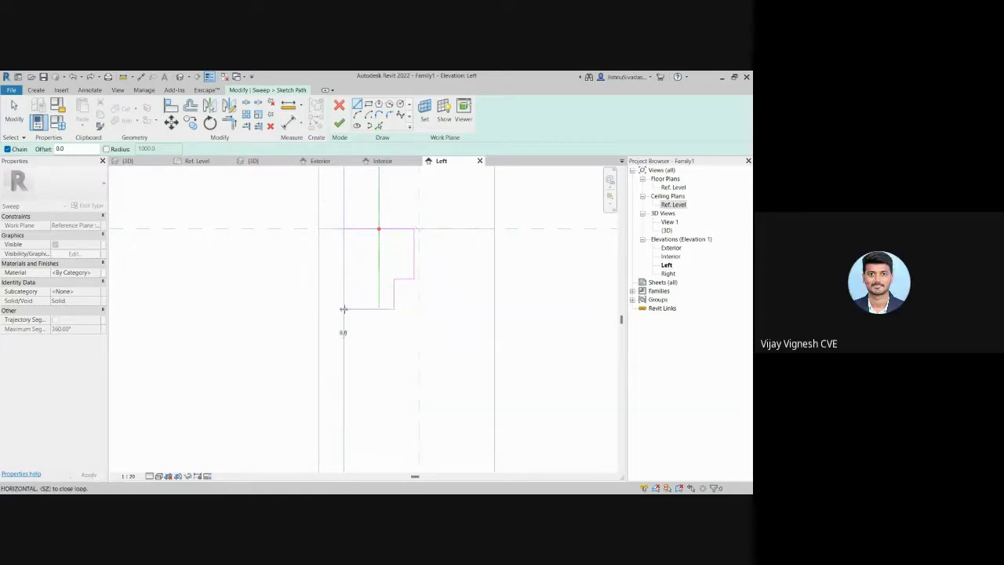
Step: Close the stepped outline along the exterior wall face at its starting corner and finish the sweep path sketch
scroll(346, 223, "up", 3)
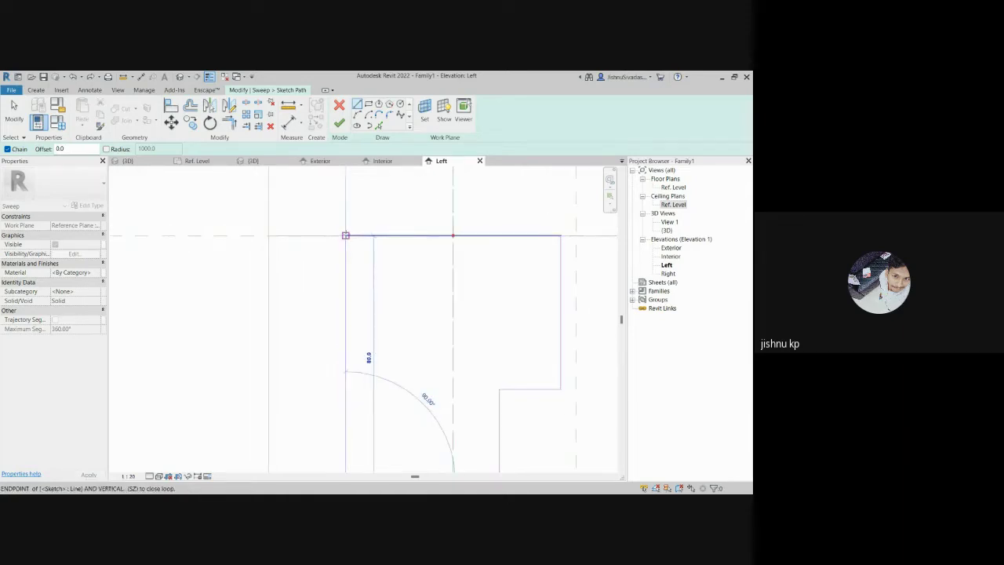
scroll(346, 235, "down", 1)
left_click(346, 236)
scroll(358, 348, "down", 3)
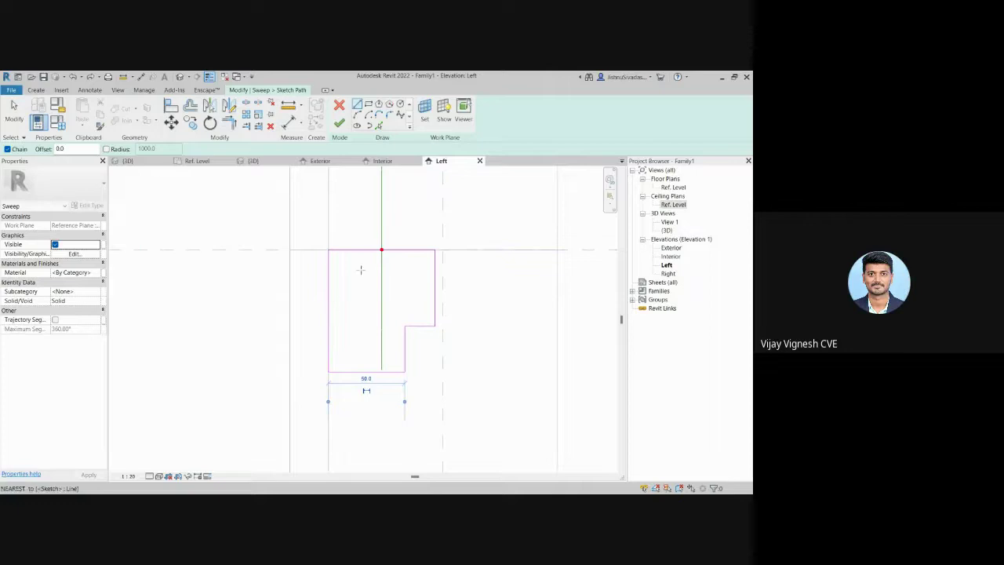
left_click(340, 124)
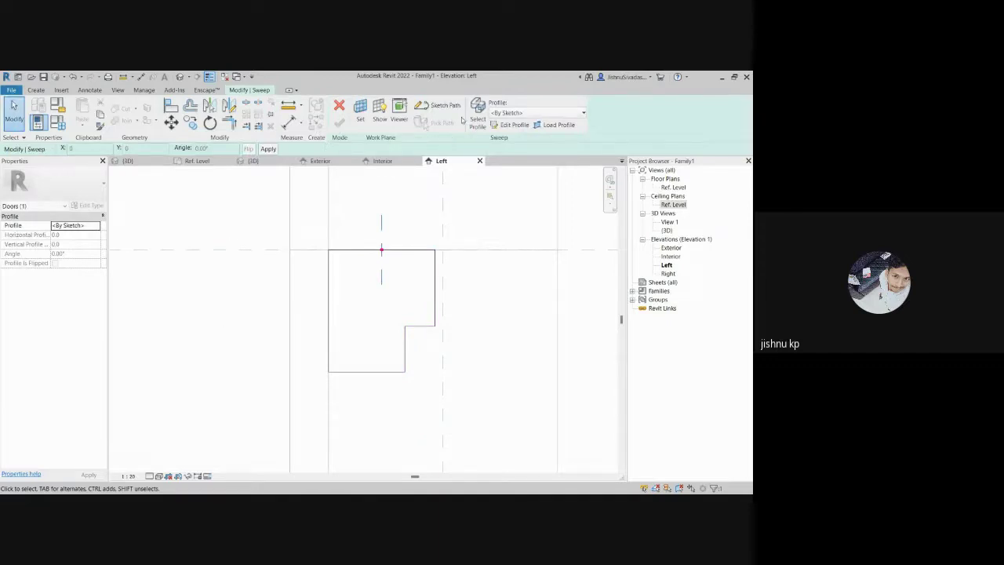
left_click(191, 237)
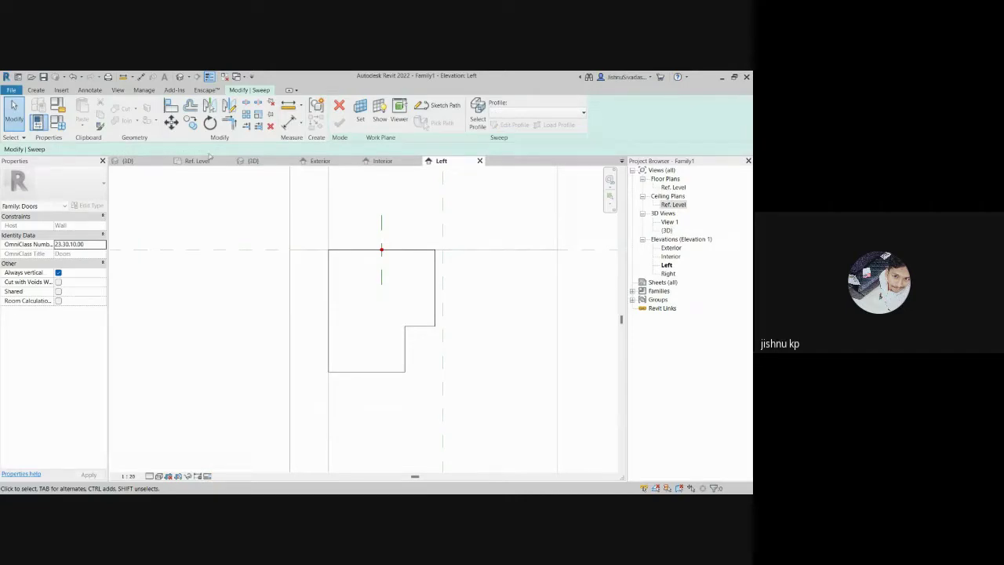
Step: Examine the sweep path in the 3D view and the Interior and Left elevations
left_click(262, 161)
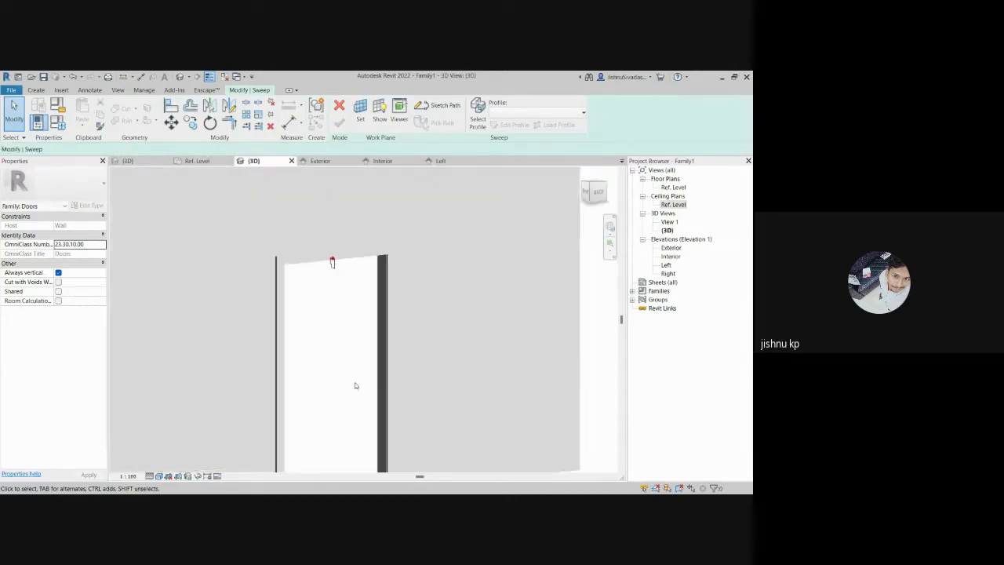
left_click(341, 280)
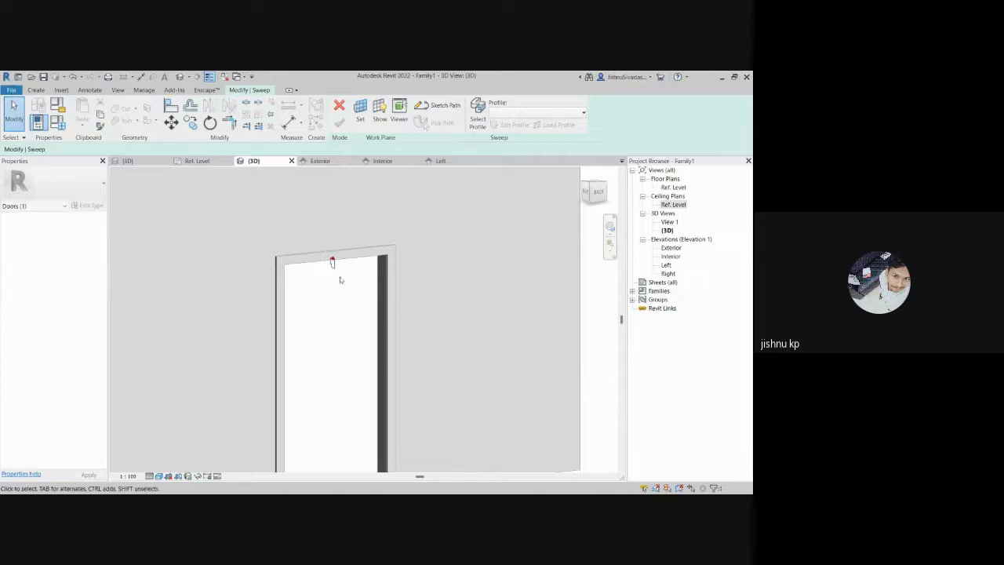
left_click(401, 163)
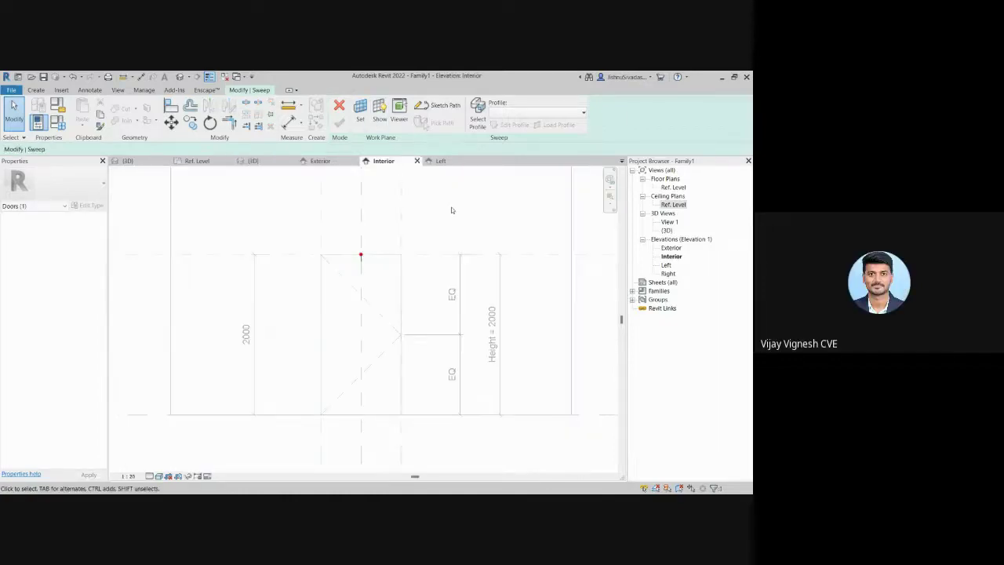
left_click(464, 162)
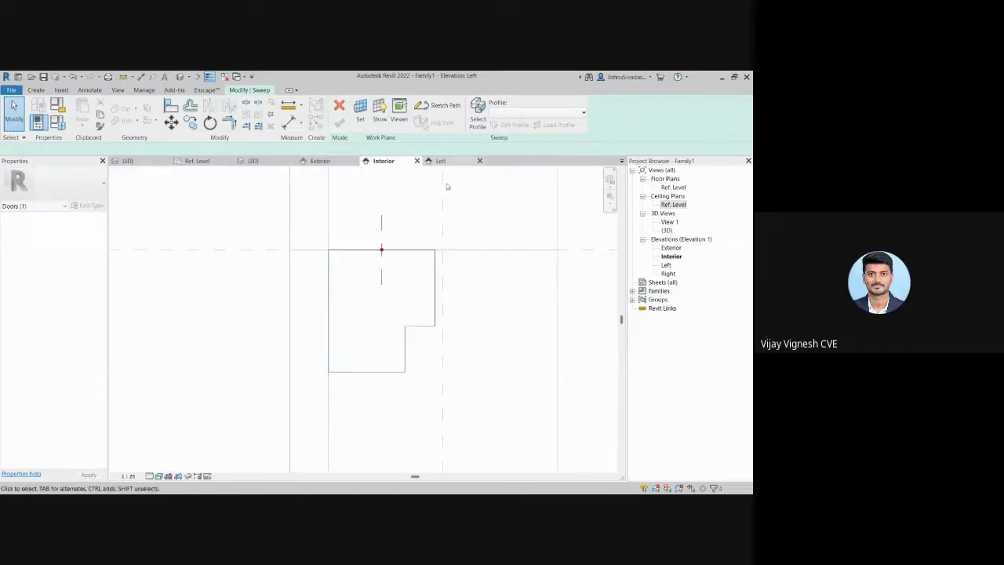
left_click(340, 108)
left_click(399, 294)
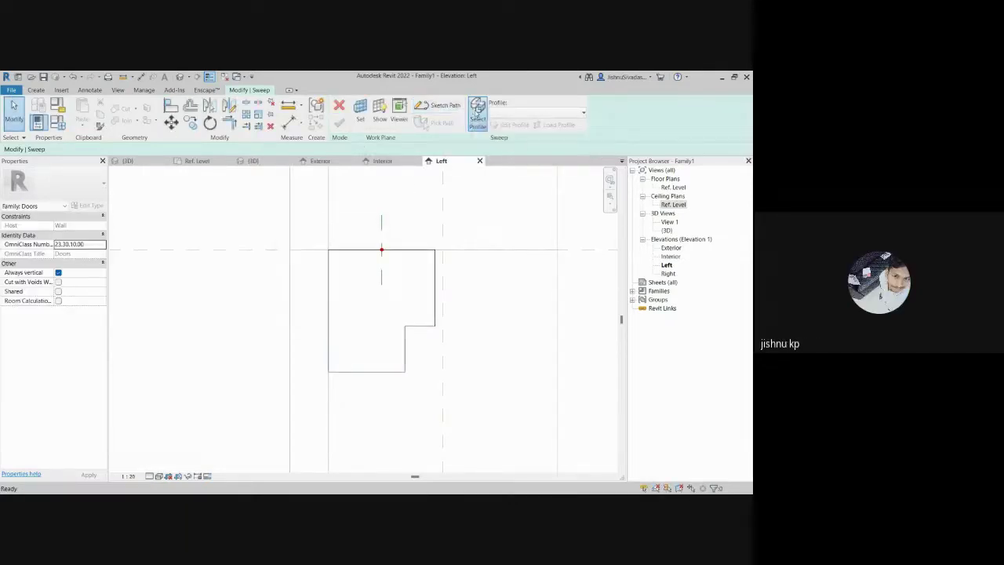
Step: Try selecting the sweep's profile and check its position on the door opening in the 3D view
left_click(478, 110)
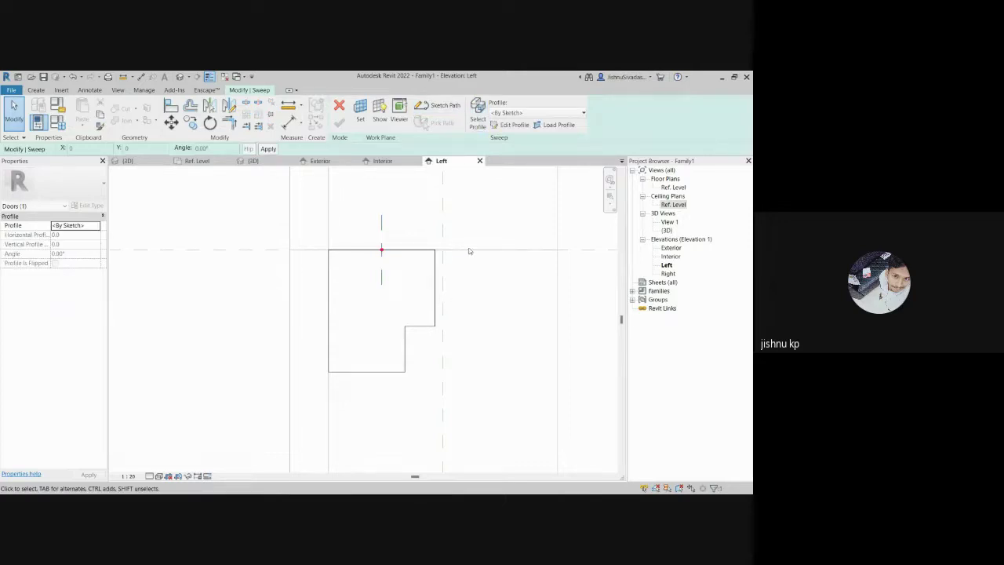
key("Escape")
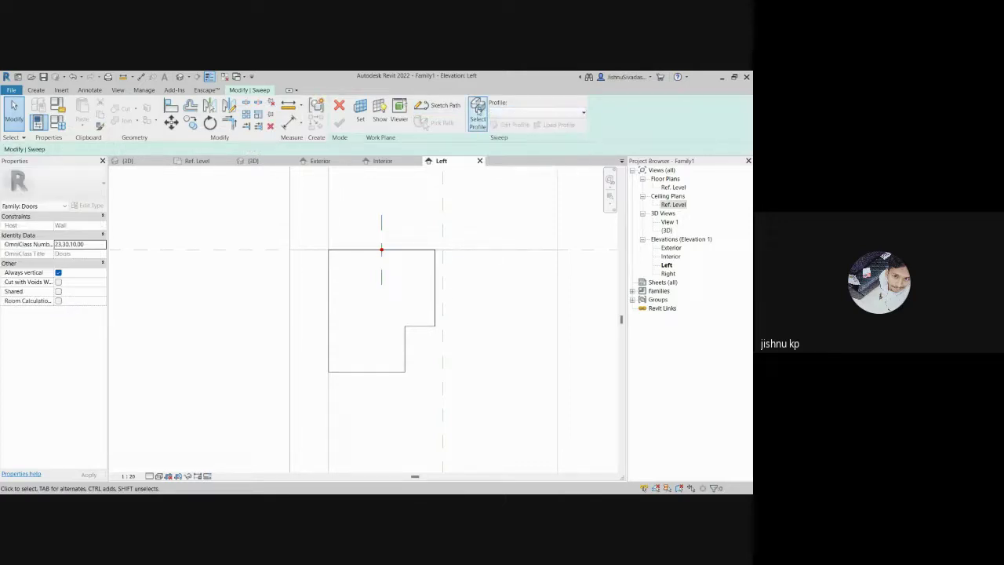
left_click(478, 110)
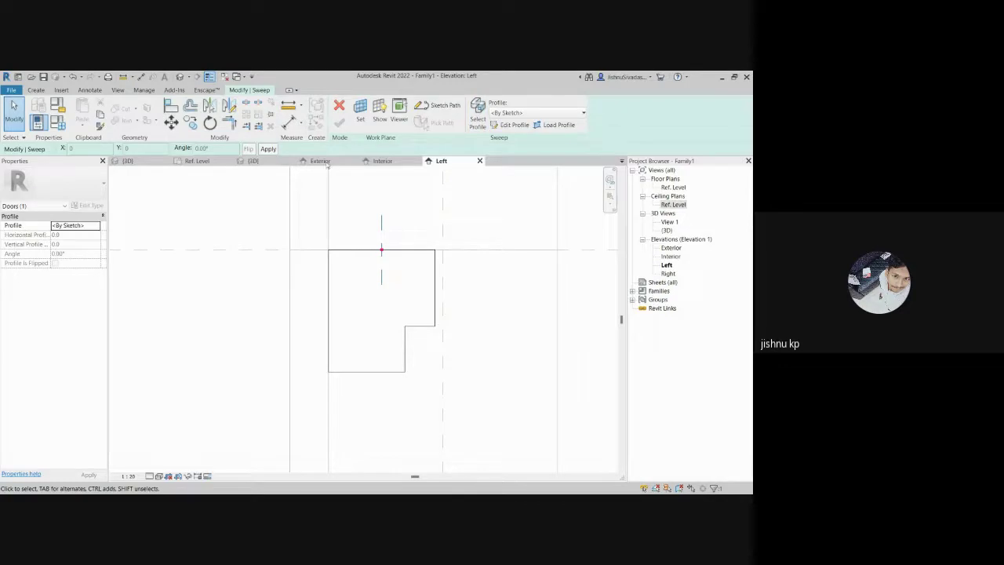
left_click(265, 162)
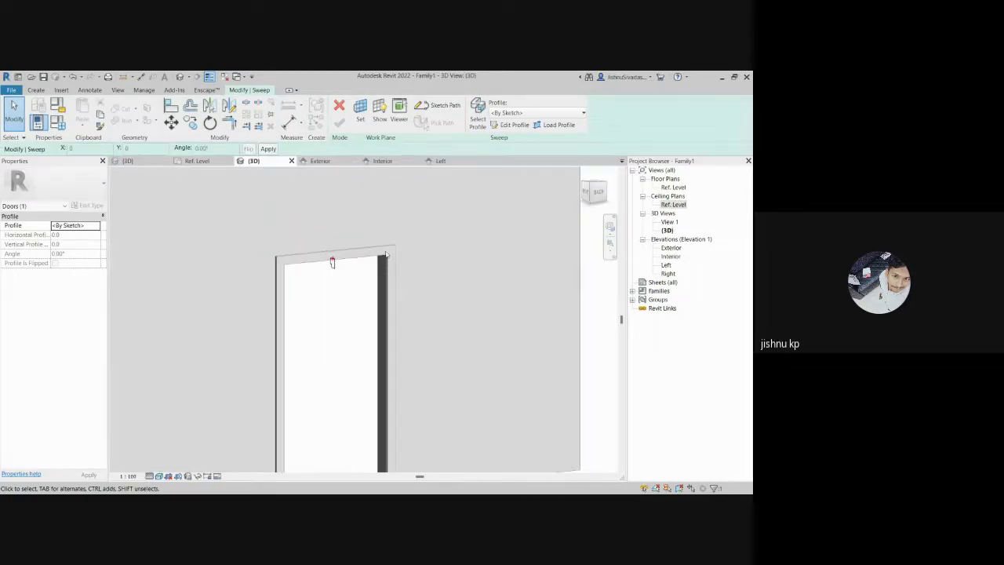
key("Escape")
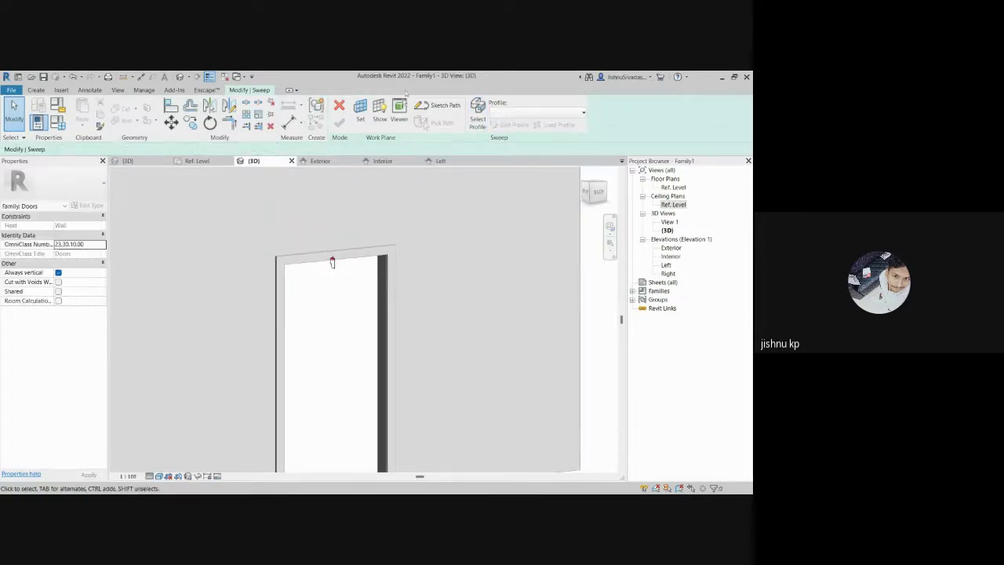
Step: Reopen the sweep path sketch, examine its stepped outline in the Left elevation, and finish the sketch
left_click(440, 106)
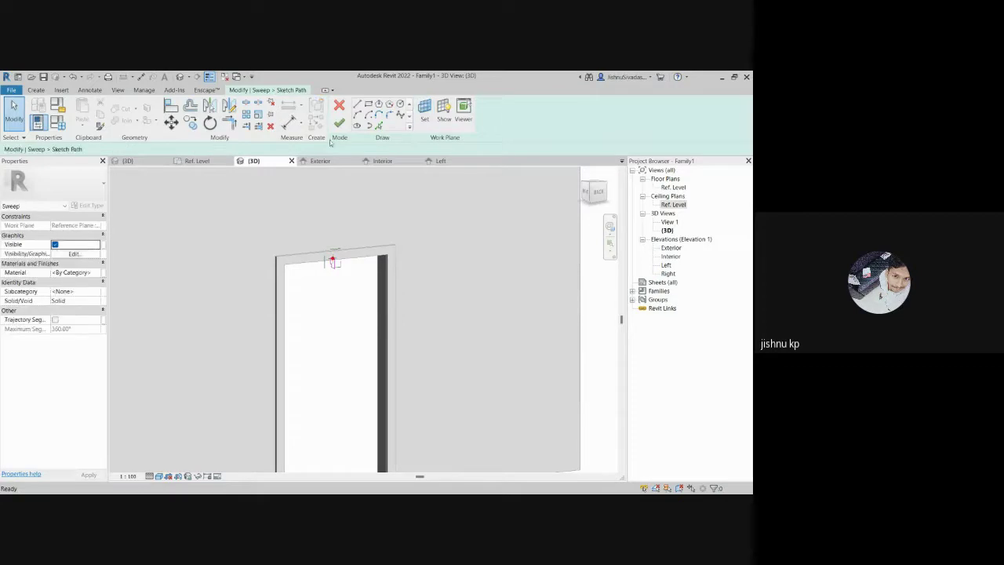
left_click(440, 160)
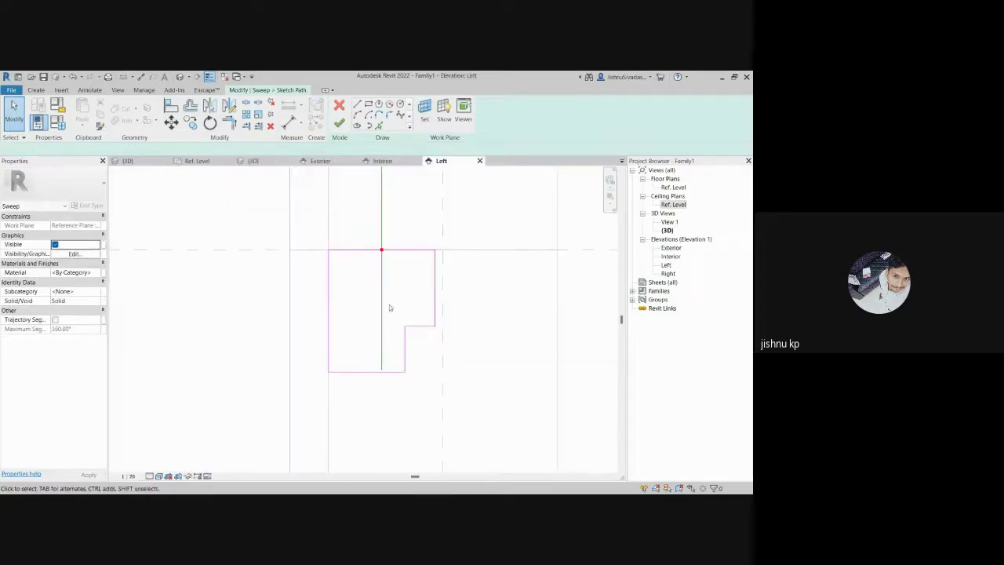
scroll(408, 289, "up", 2)
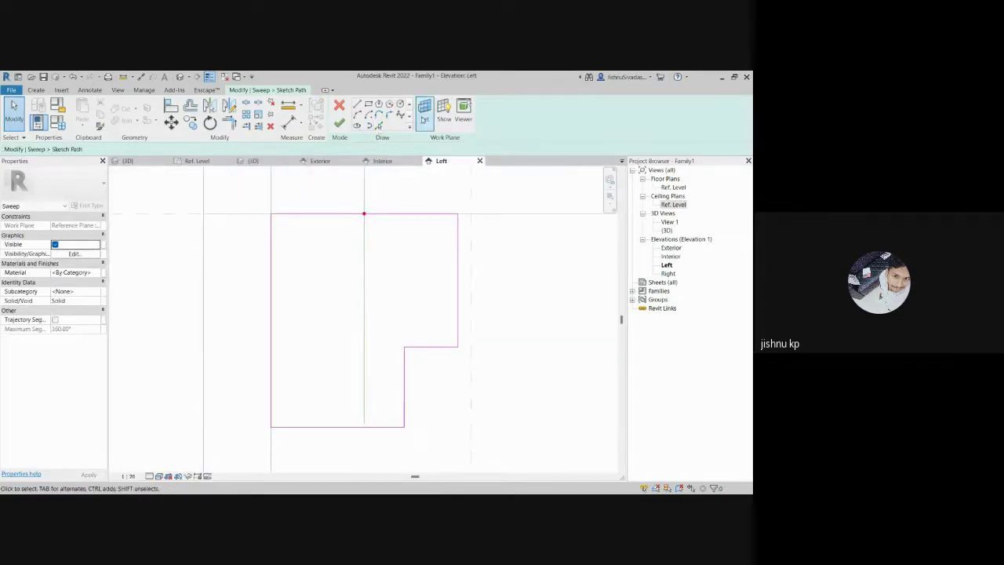
left_click(339, 123)
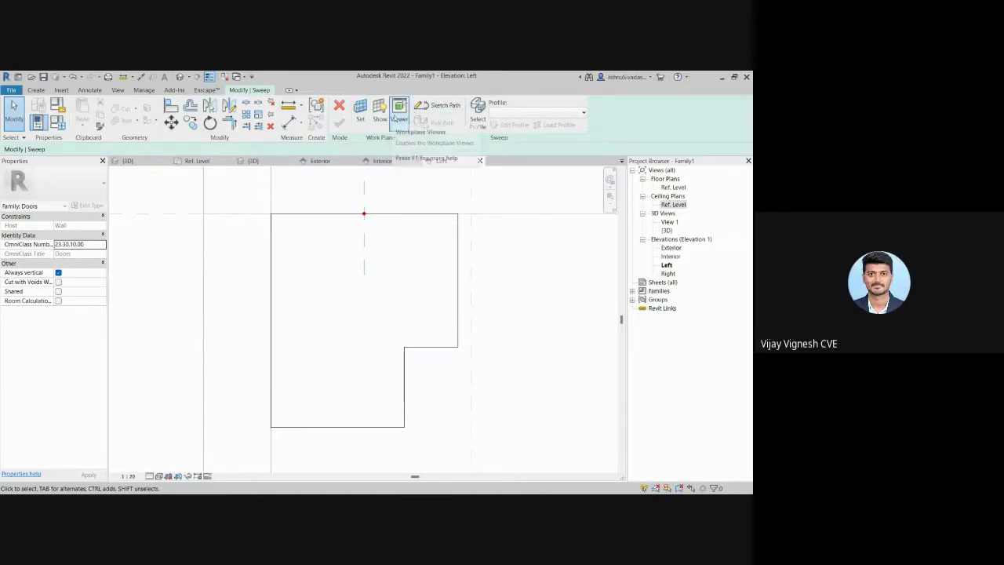
Step: Try setting the sweep's profile to <By Sketch>
left_click(478, 114)
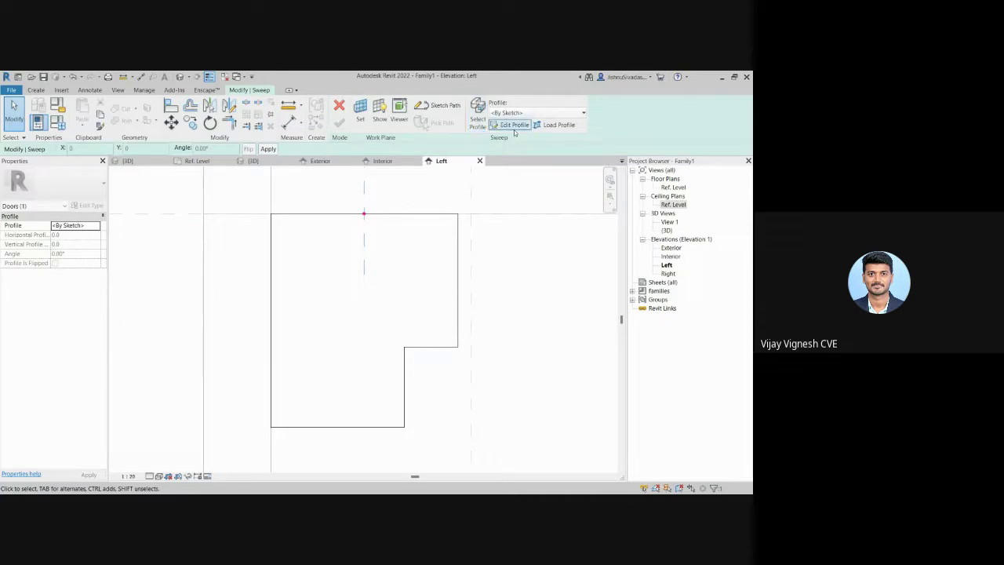
left_click(548, 114)
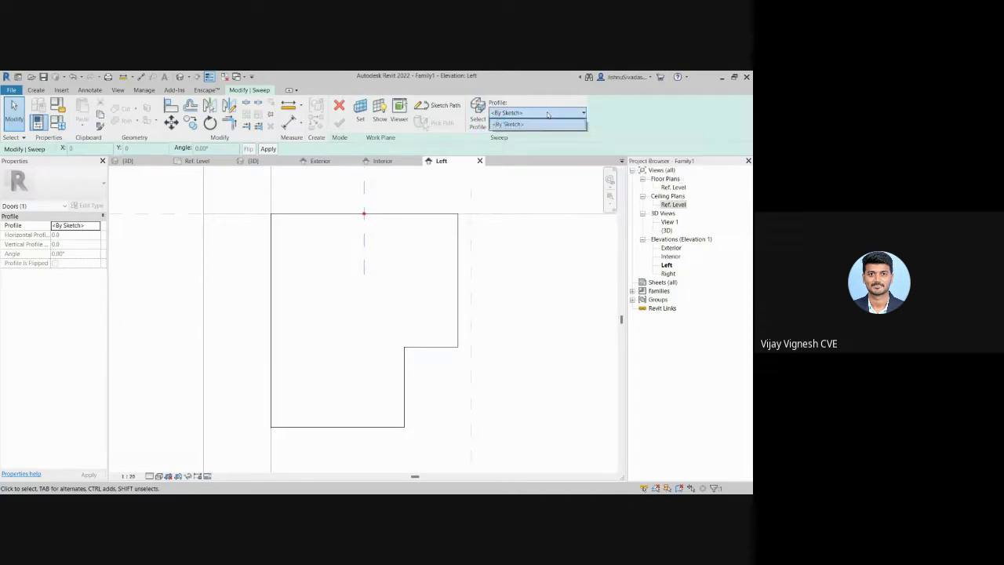
left_click(527, 126)
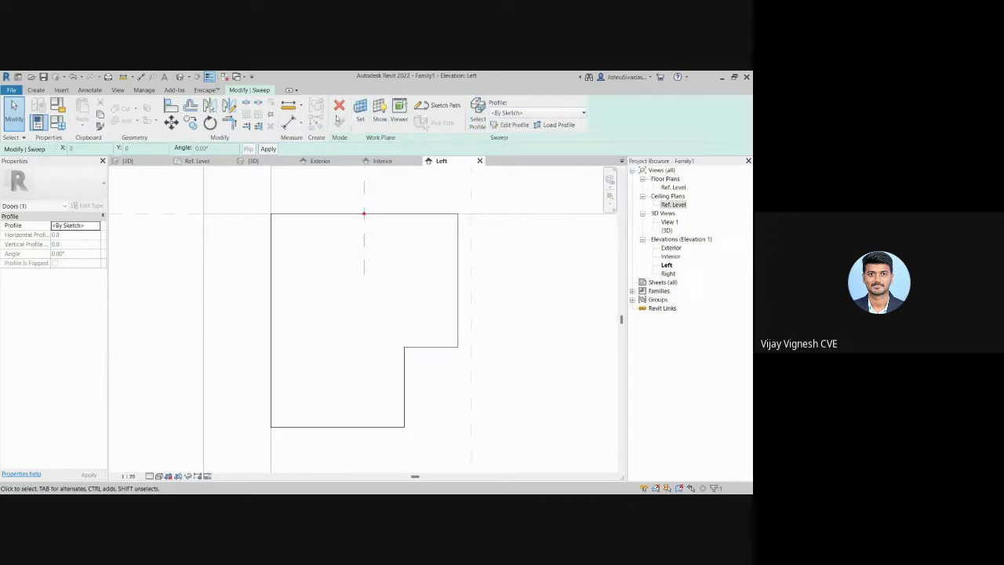
key("Escape")
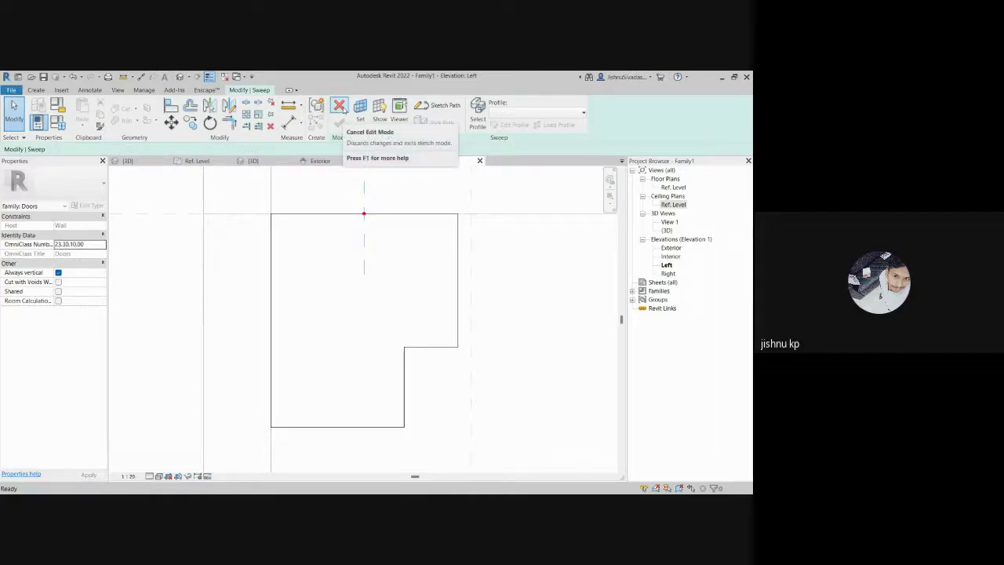
Step: Discard the sweep and open the Right elevation at the top of the door opening
left_click(339, 107)
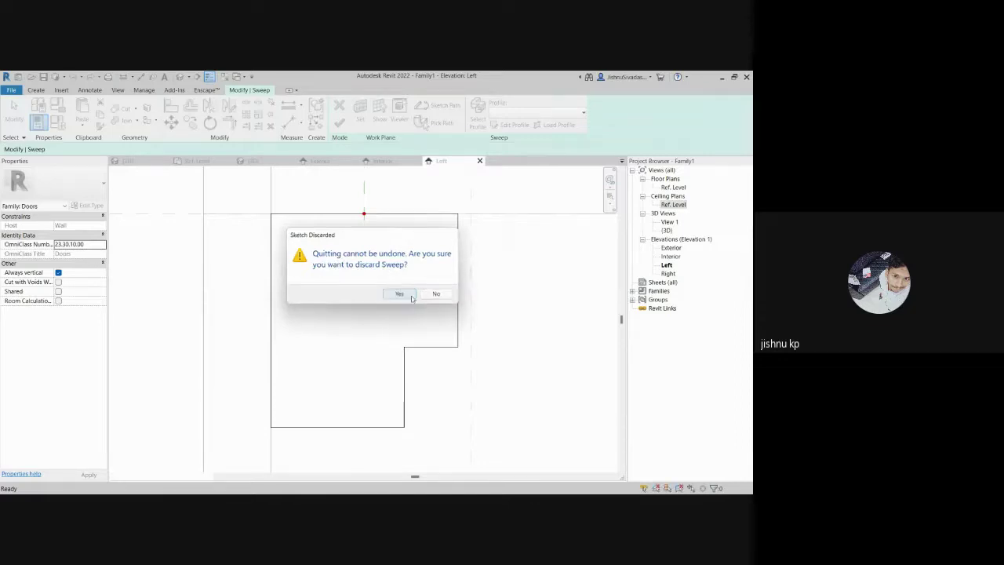
left_click(400, 295)
mouse_move(453, 291)
middle_mouse_down()
mouse_move(397, 269)
mouse_move(406, 272)
middle_mouse_up()
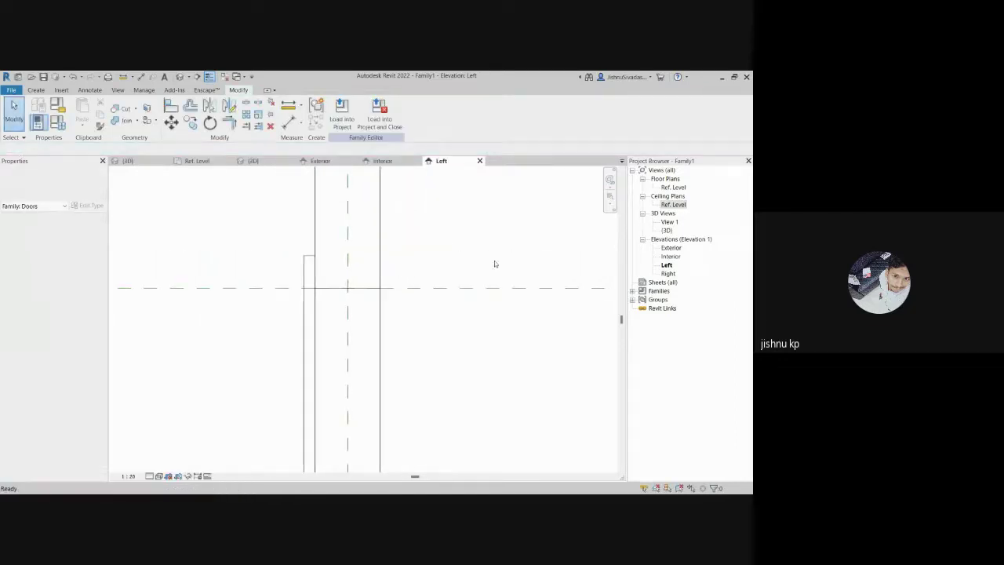
double_click(667, 273)
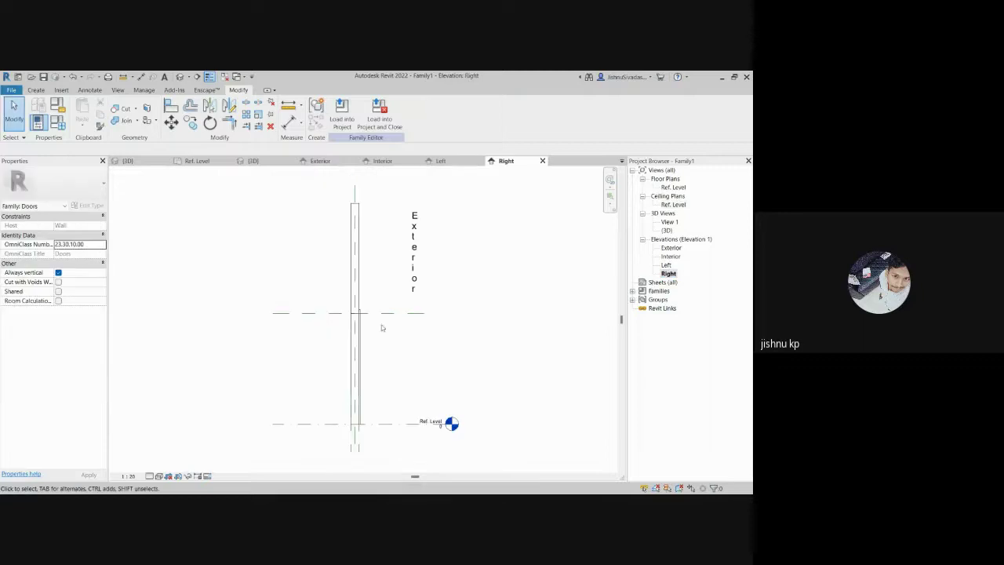
scroll(371, 314, "up", 3)
scroll(372, 314, "up", 5)
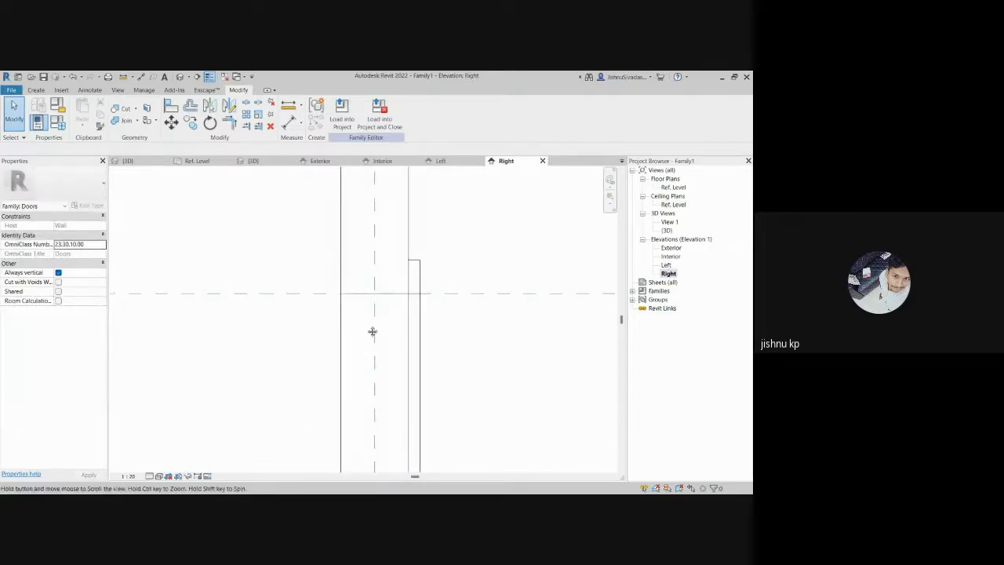
middle_click_drag(369, 314, 335, 303)
scroll(354, 334, "down", 2)
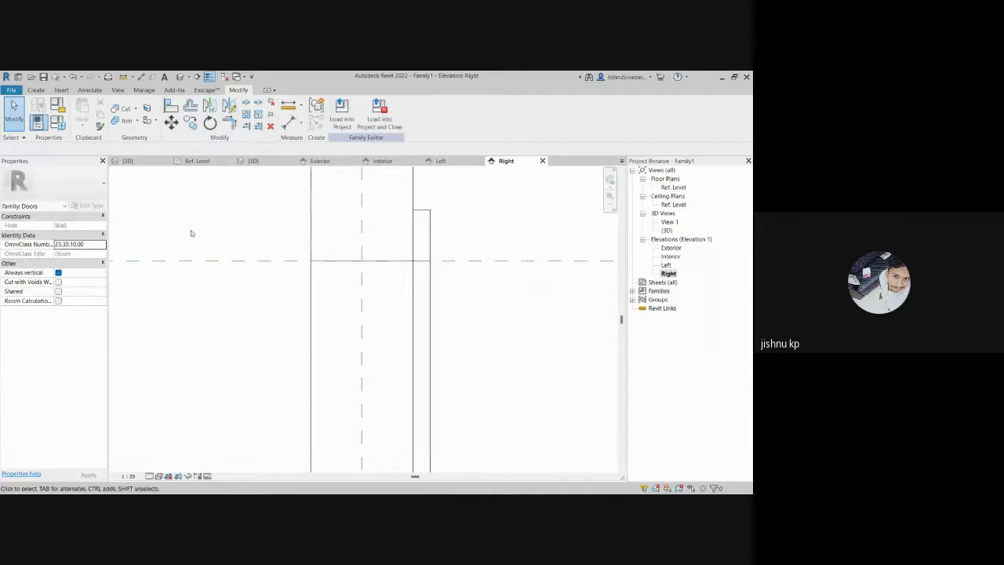
Step: Start a new Sweep in the Right elevation and begin sketching its path
left_click(43, 90)
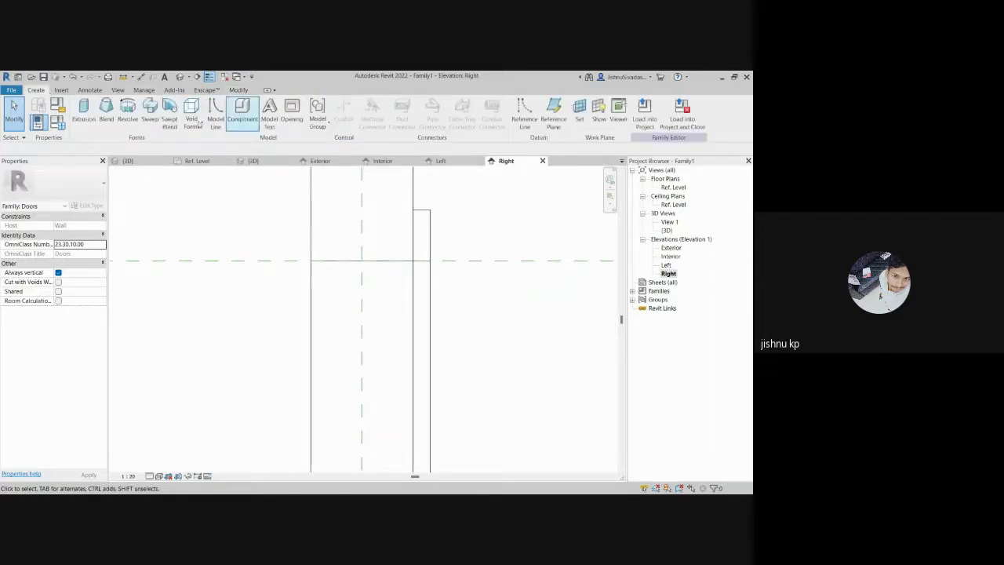
left_click(150, 118)
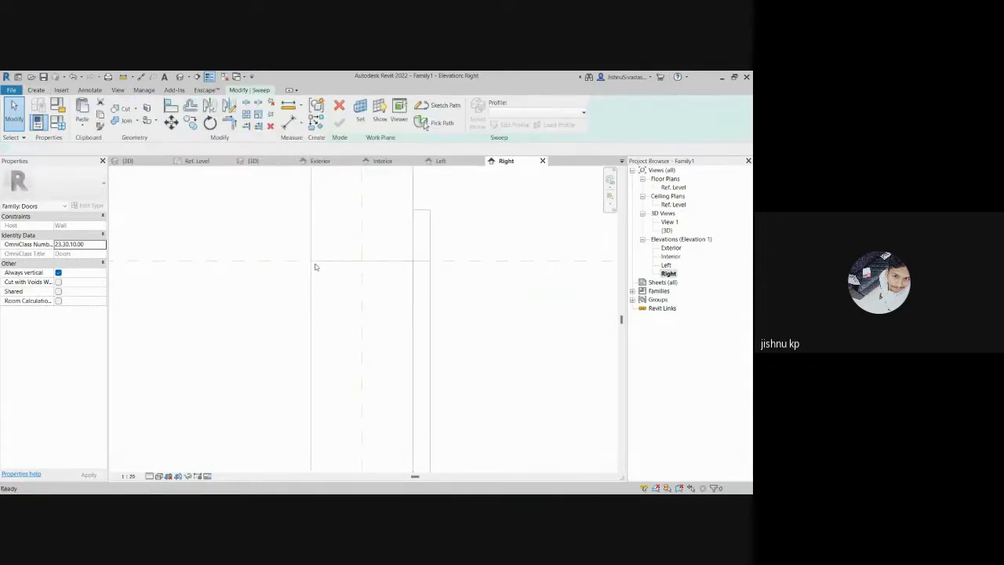
scroll(314, 265, "up", 2)
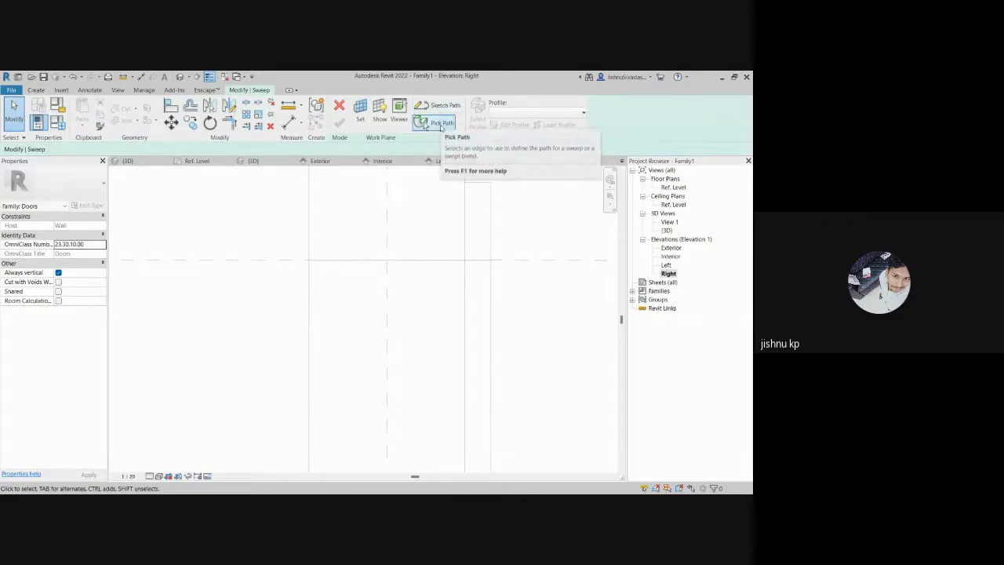
left_click(441, 124)
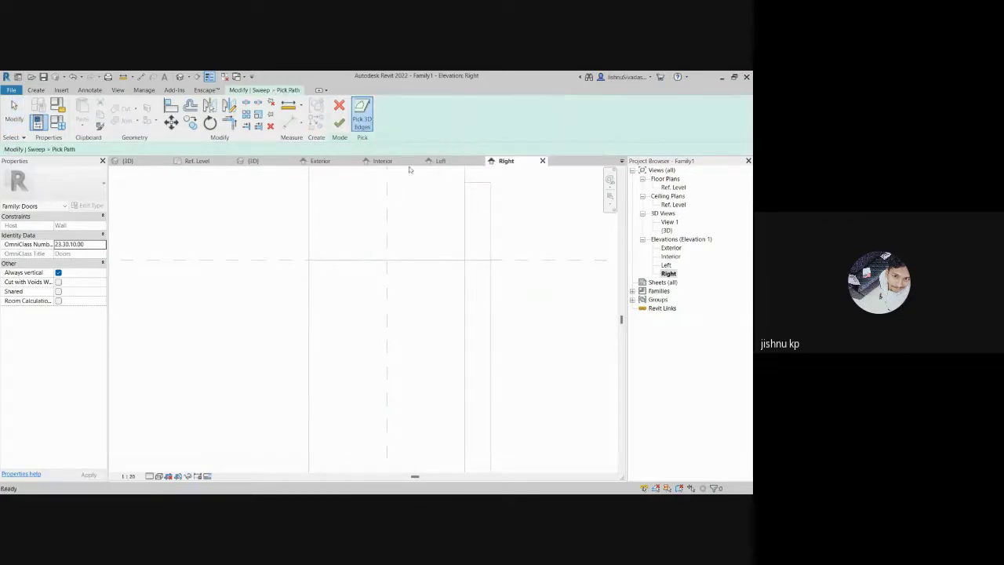
left_click(339, 107)
left_click(436, 102)
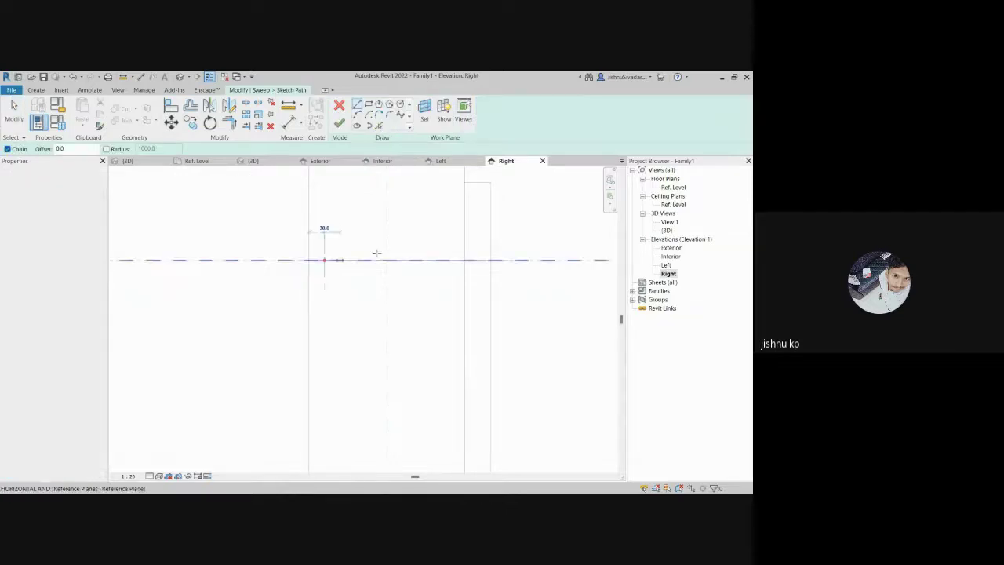
left_click(348, 265)
type("70")
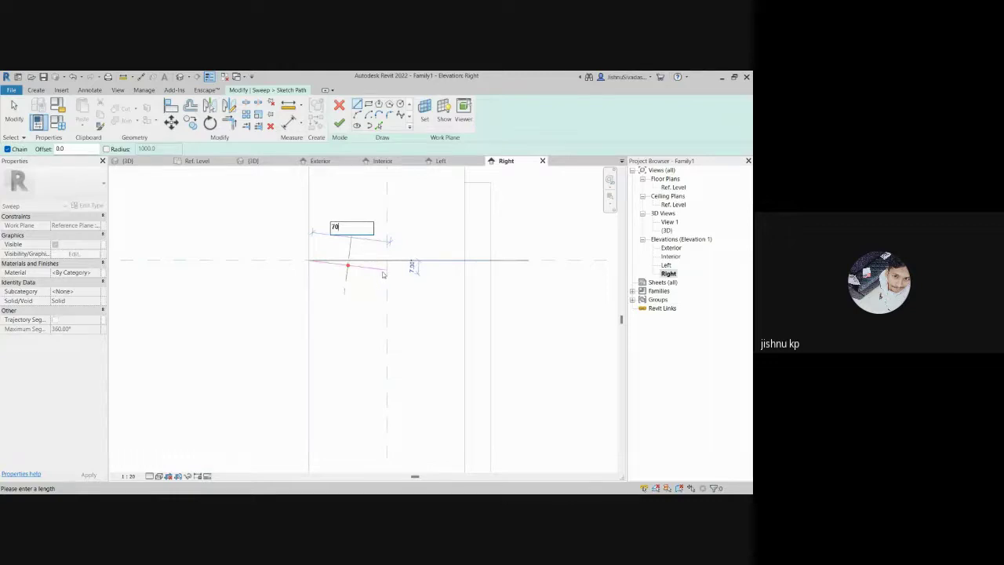
key("Escape")
key("Escape")
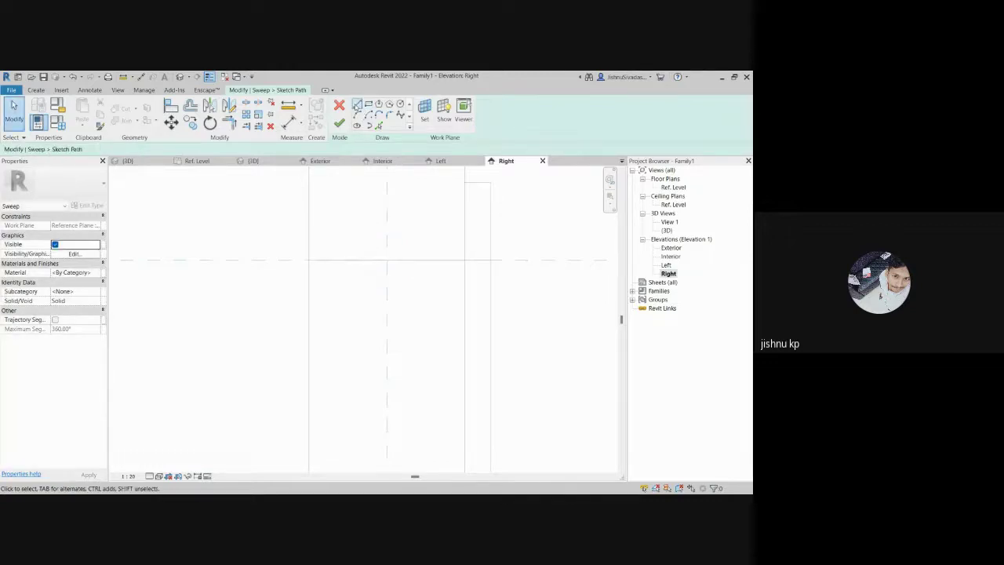
Step: Sketch the sweep path from the interior wall face at the opening's top: 70 mm toward the exterior, then 50 mm down
left_click(357, 105)
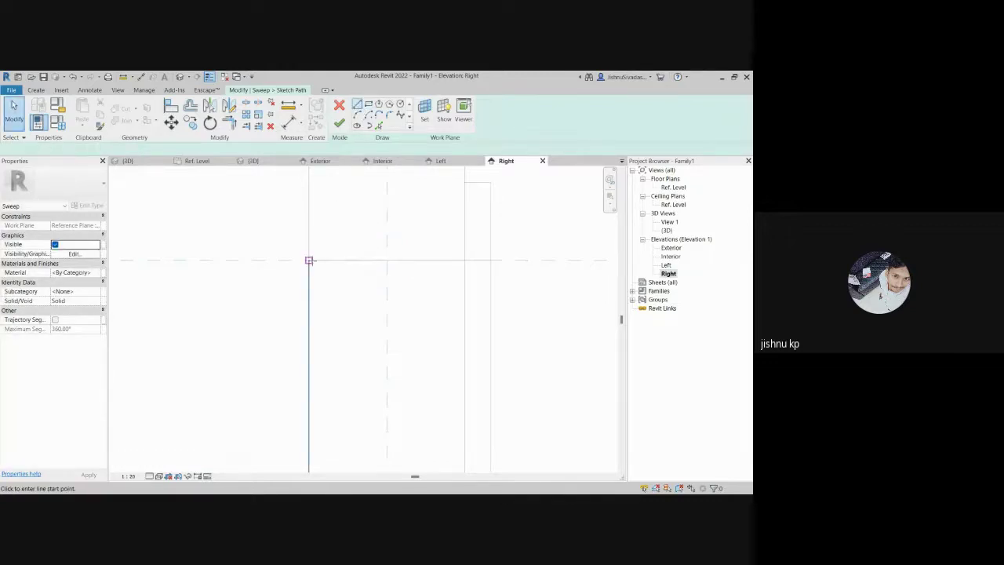
left_click(371, 258)
type("7")
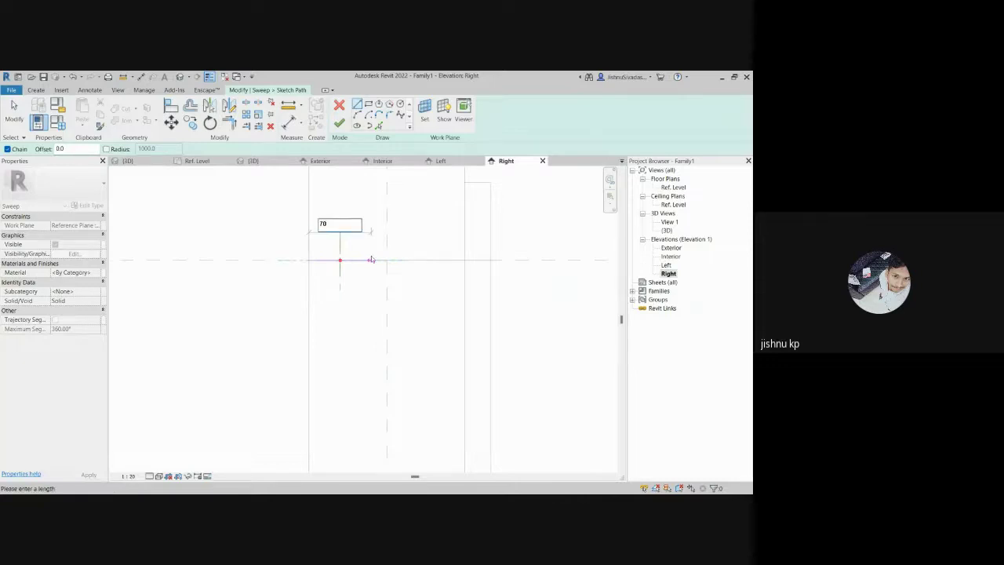
type("0")
key("Return")
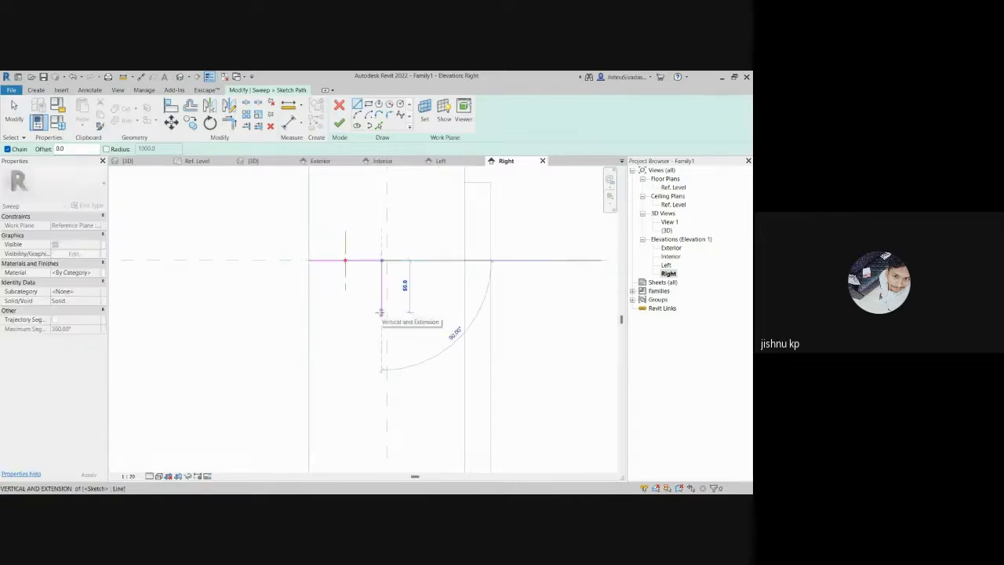
type("50")
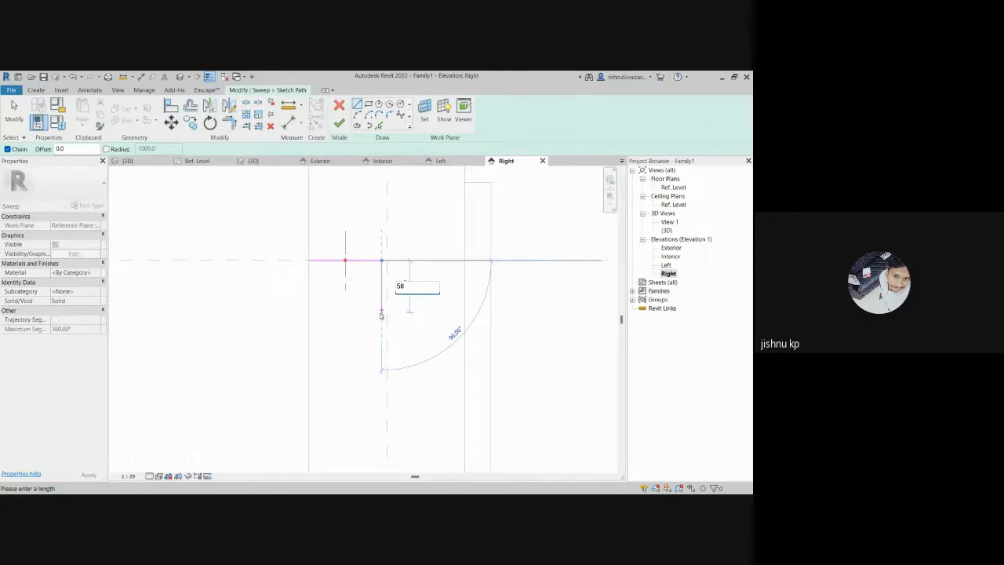
key("Return")
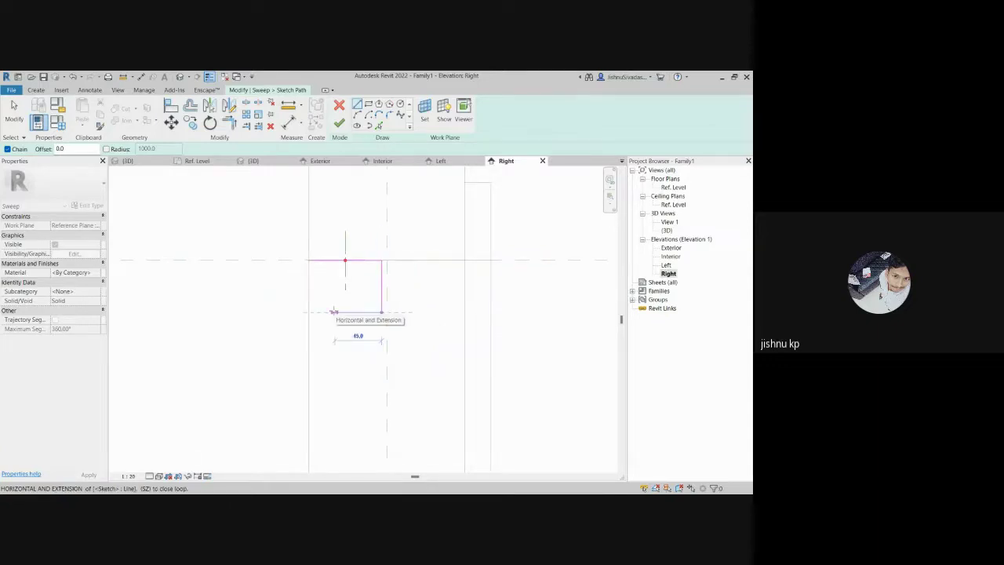
Step: Complete the stepped sweep path with 20 mm toward the interior and 30 mm down, close it along the interior wall face, and finish it
type("20")
key("Return")
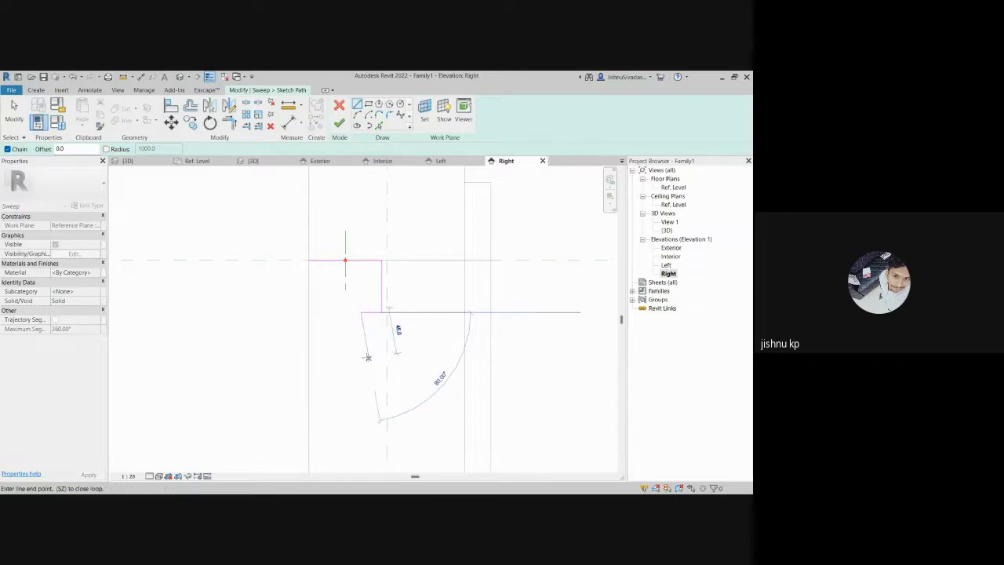
type("3")
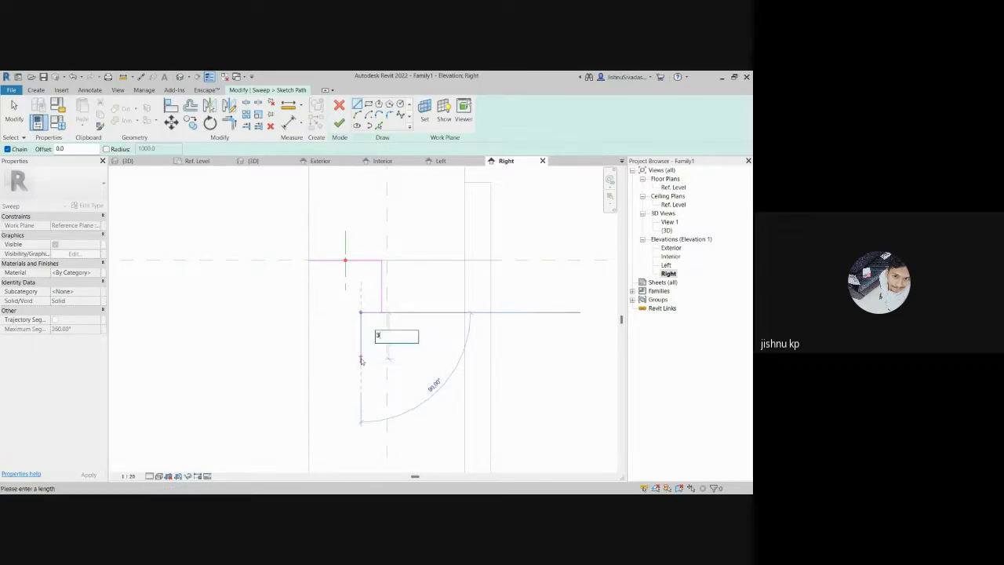
type("0")
key("Return")
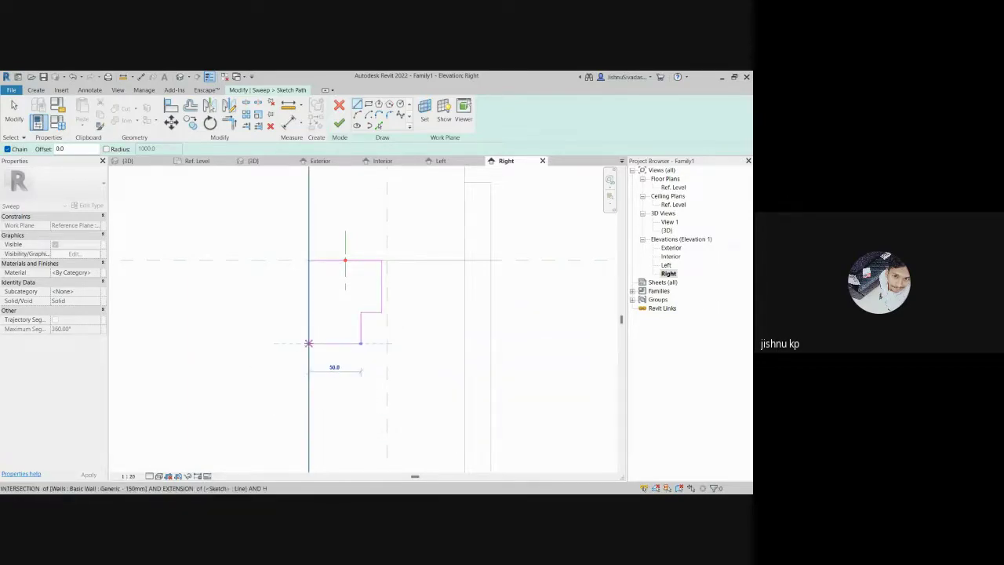
left_click(308, 343)
left_click(308, 260)
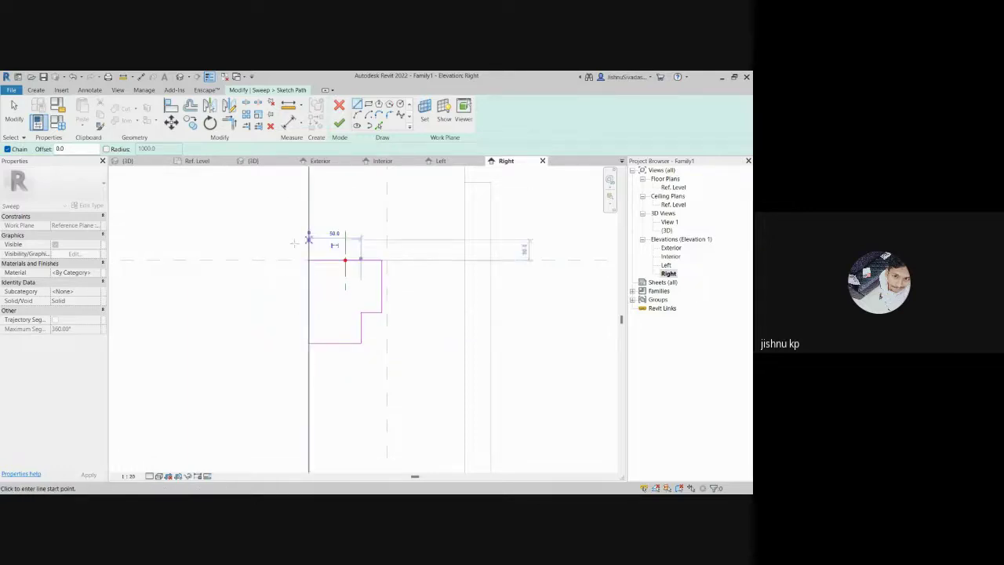
left_click(339, 124)
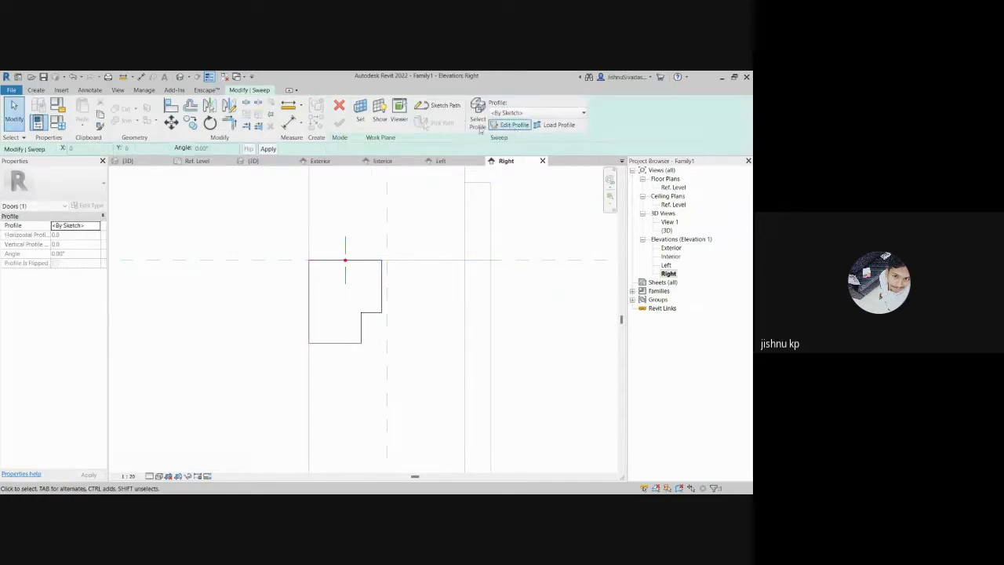
Step: Check the work plane viewer, close it, and open the sweep's profile sketch in the Exterior elevation
left_click(400, 114)
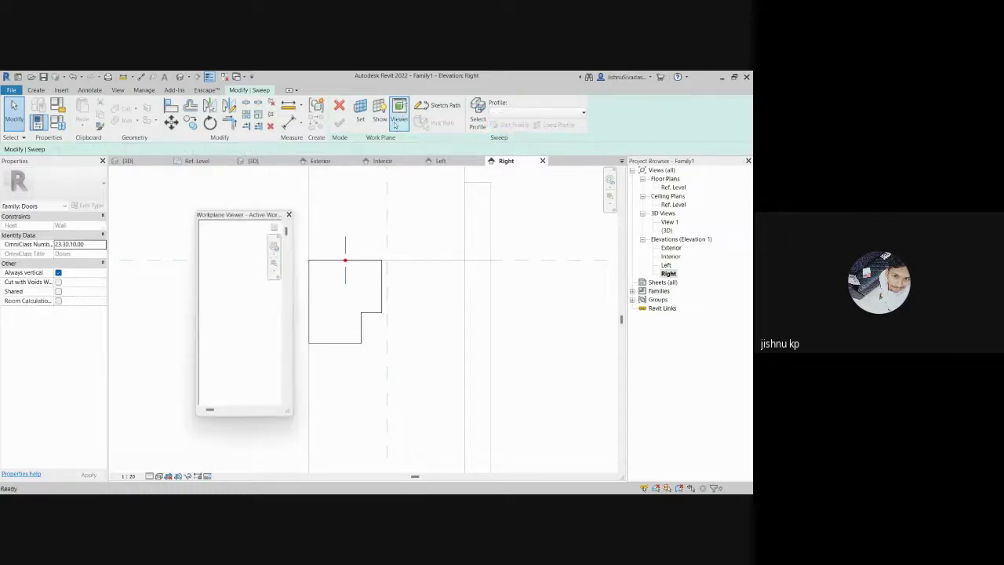
left_click(290, 217)
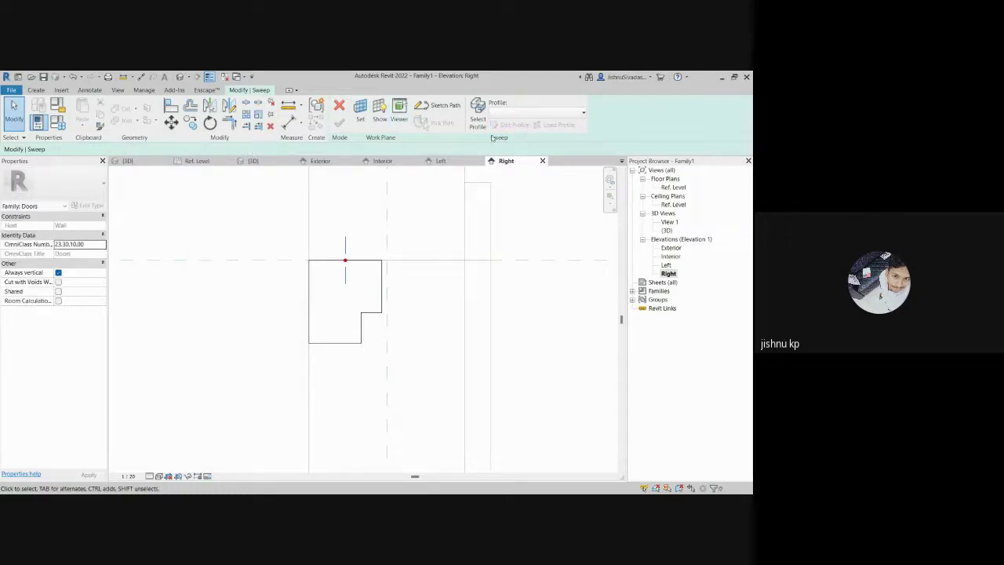
left_click(479, 117)
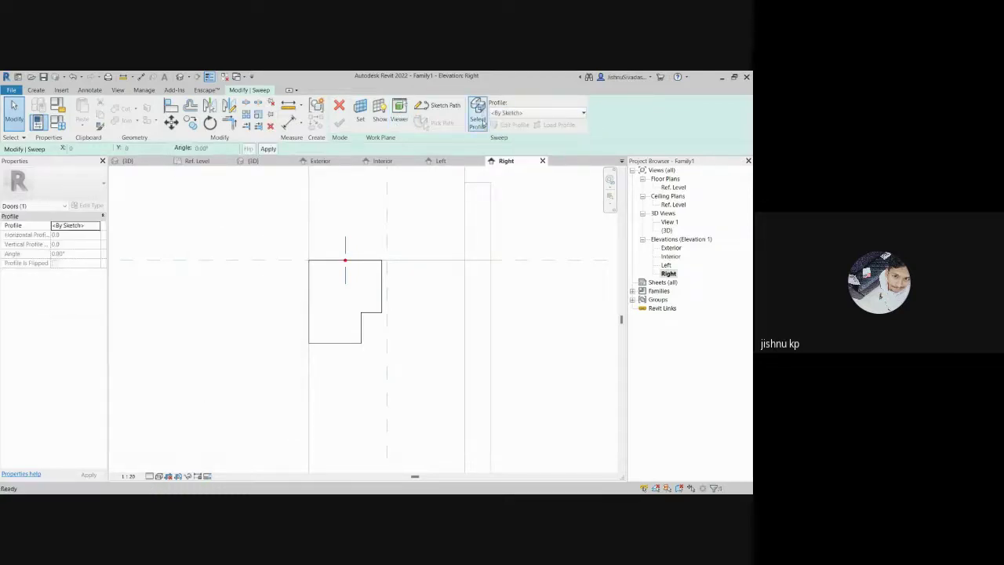
left_click(514, 125)
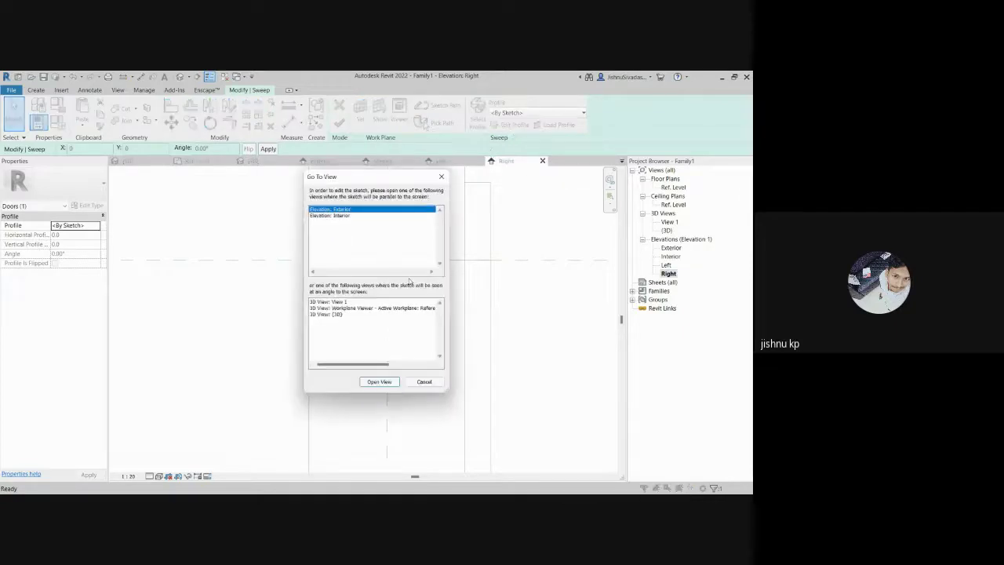
double_click(345, 209)
Step: Sketch a closed 1000 x 2000 mm rectangular profile along the door opening's edges
scroll(370, 328, "up", 3)
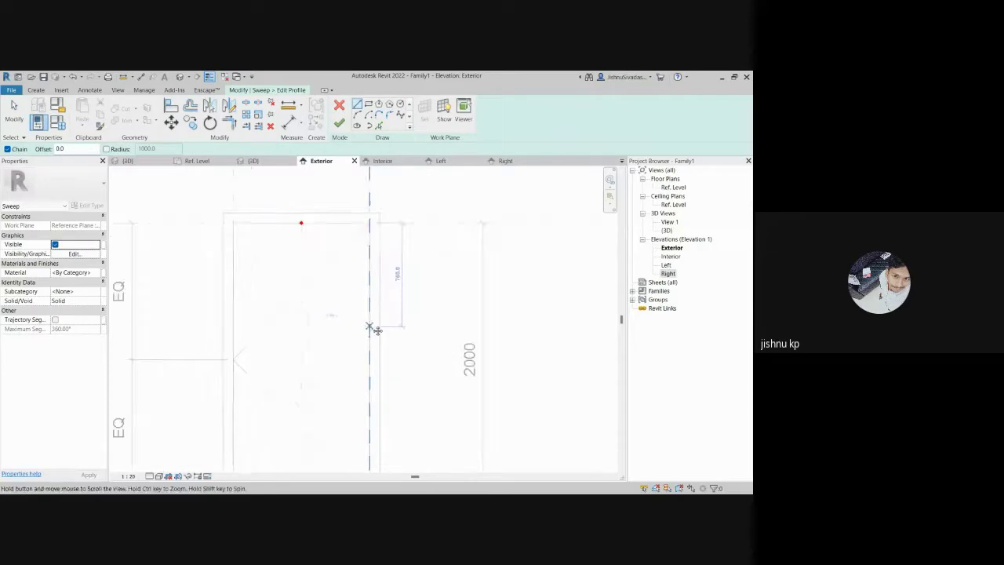
scroll(370, 328, "down", 3)
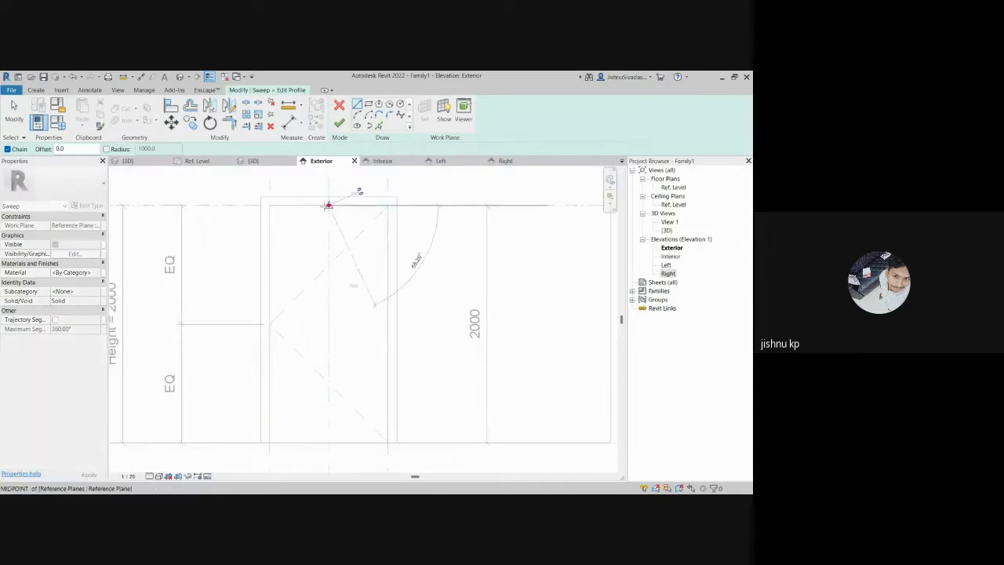
left_click(269, 206)
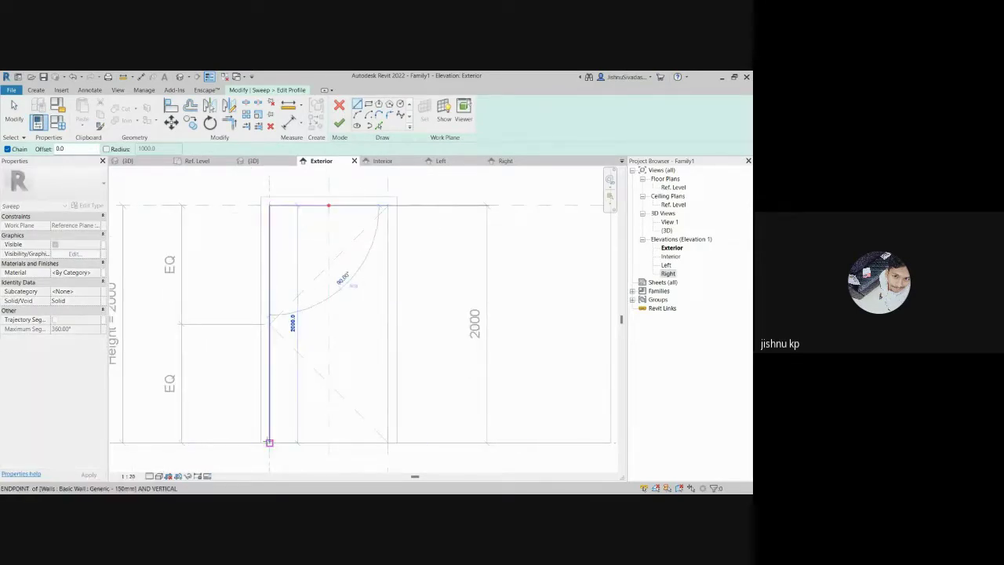
left_click(269, 443)
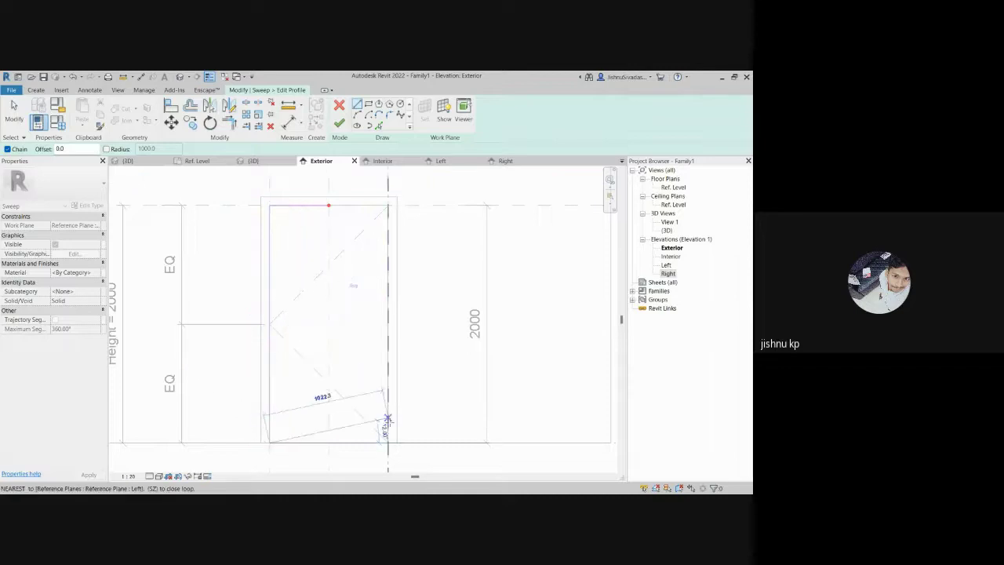
left_click(388, 443)
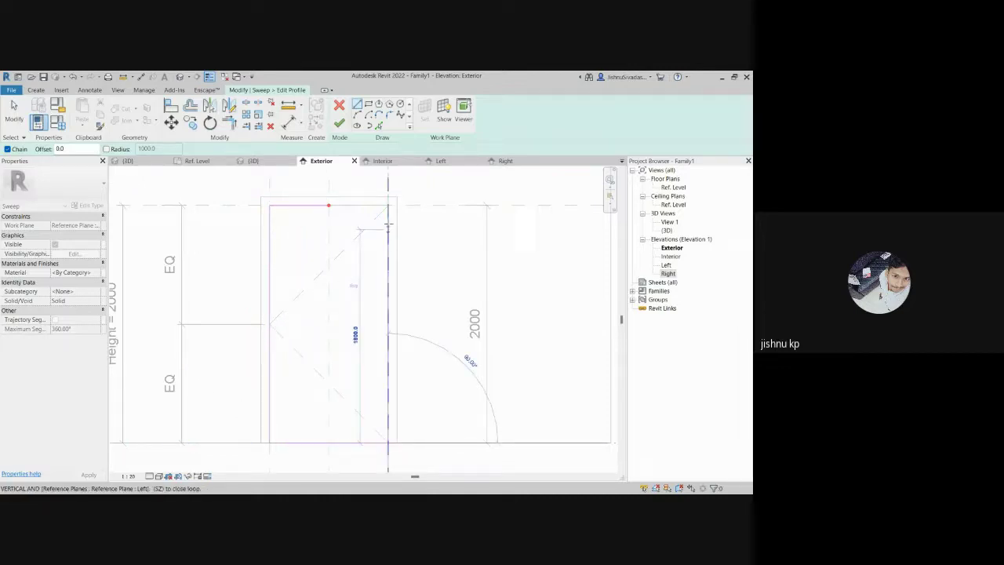
left_click(387, 205)
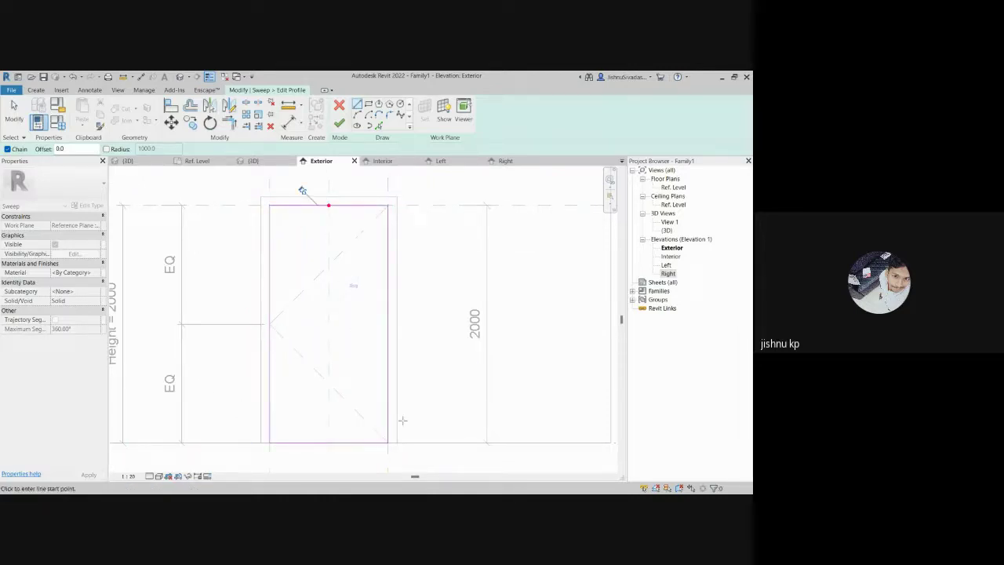
Step: Delete the profile's line along the floor and try to finish the open three-sided profile
key("Escape")
key("Escape")
left_click(336, 443)
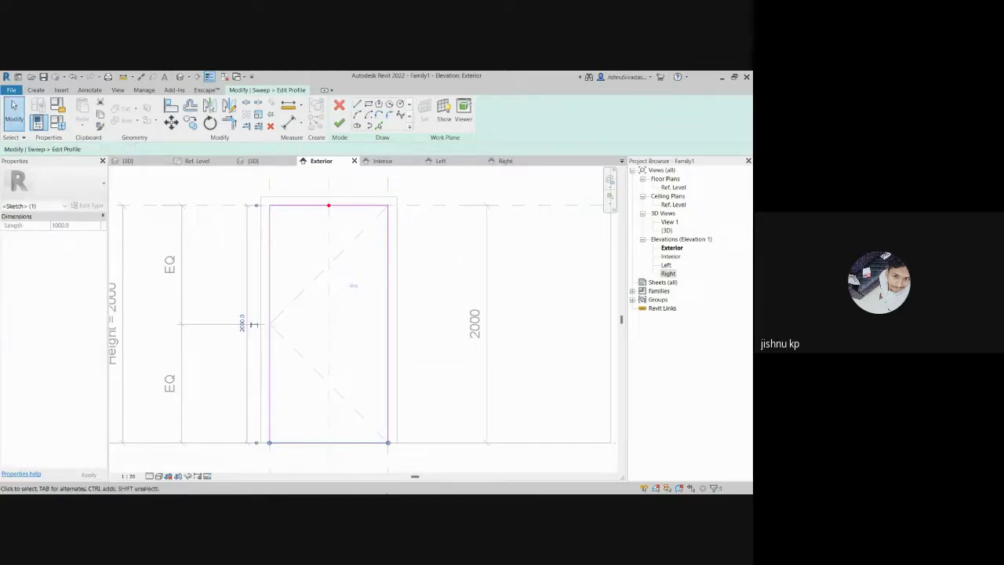
key("Escape")
left_click(339, 128)
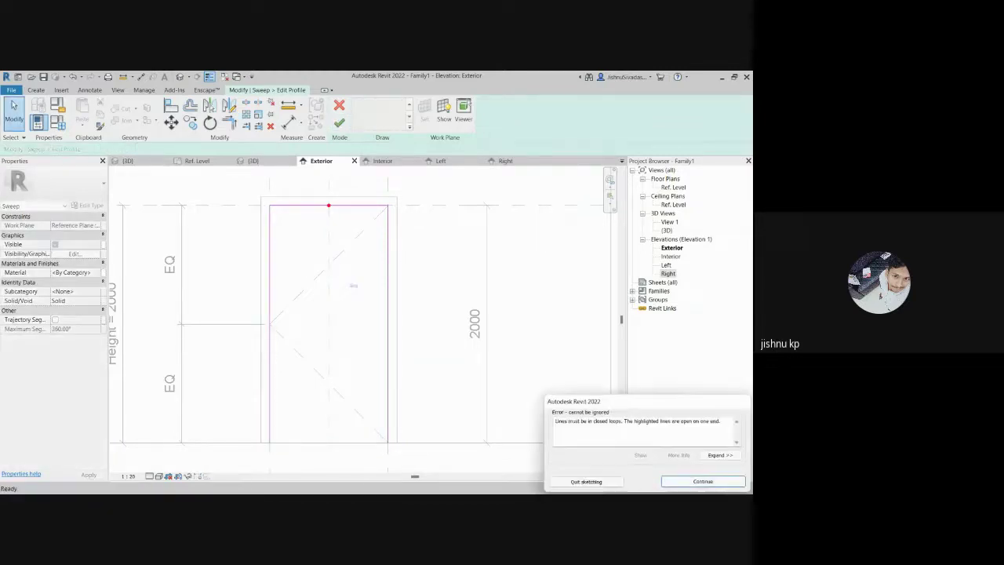
left_click(720, 455)
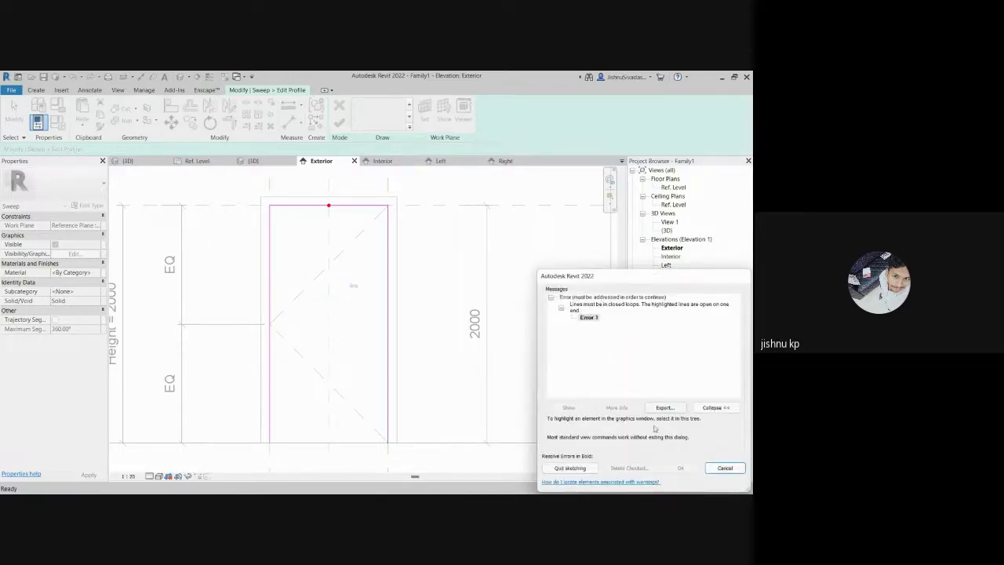
left_click(725, 468)
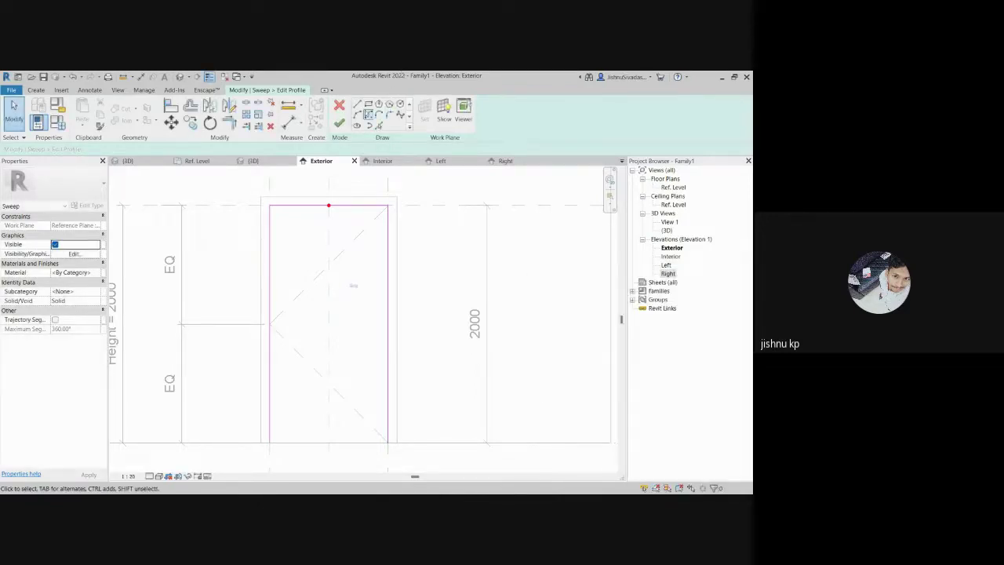
Step: Redraw the profile's floor line to close the loop, finish the profile, and try to create the sweep
left_click(269, 442)
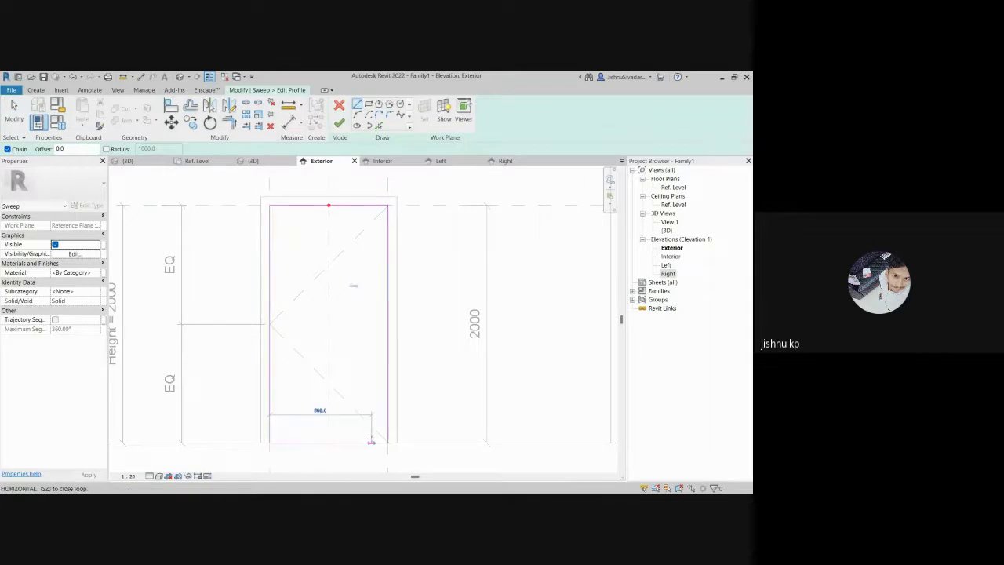
left_click(388, 443)
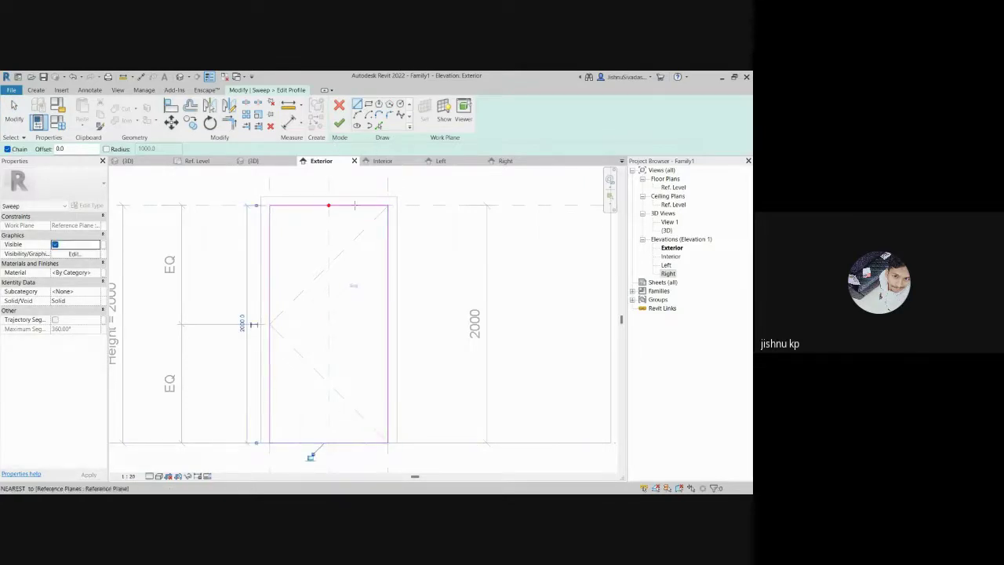
left_click(341, 124)
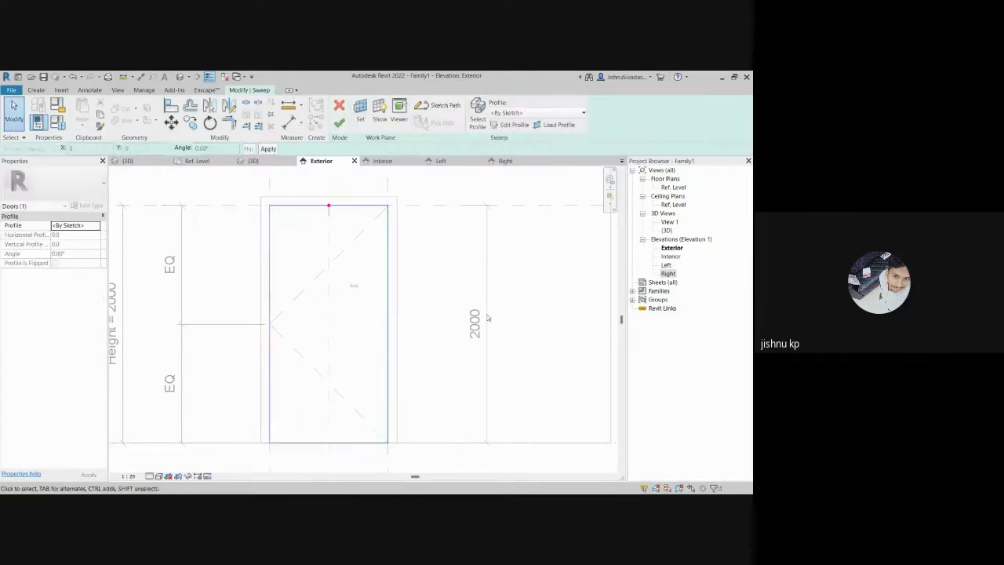
left_click(339, 124)
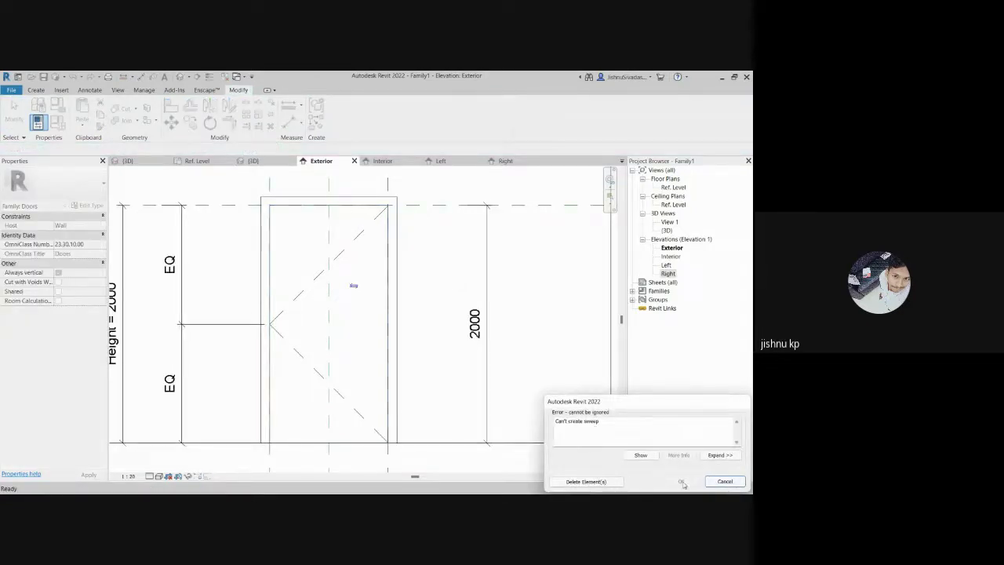
left_click(725, 481)
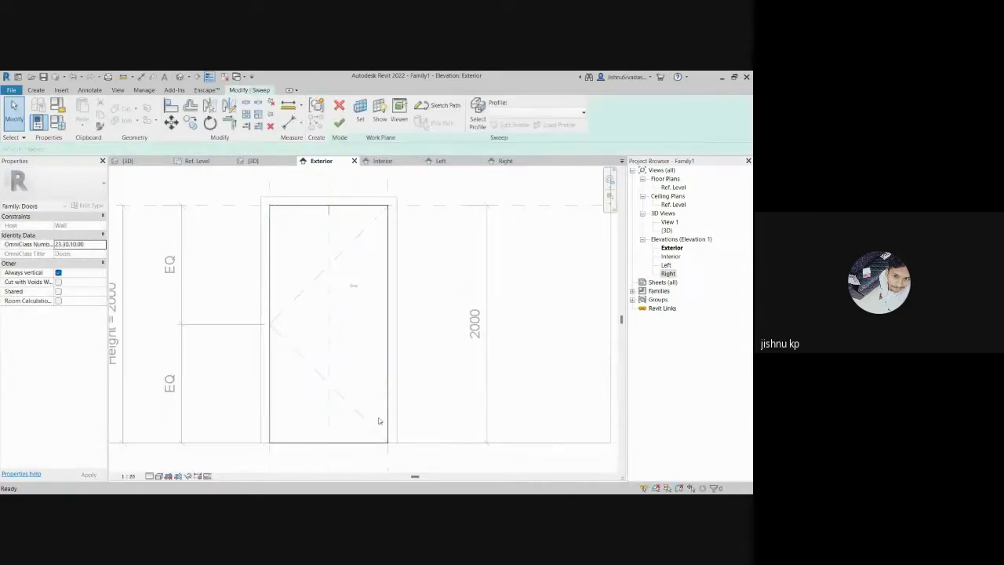
left_click(339, 124)
left_click(723, 481)
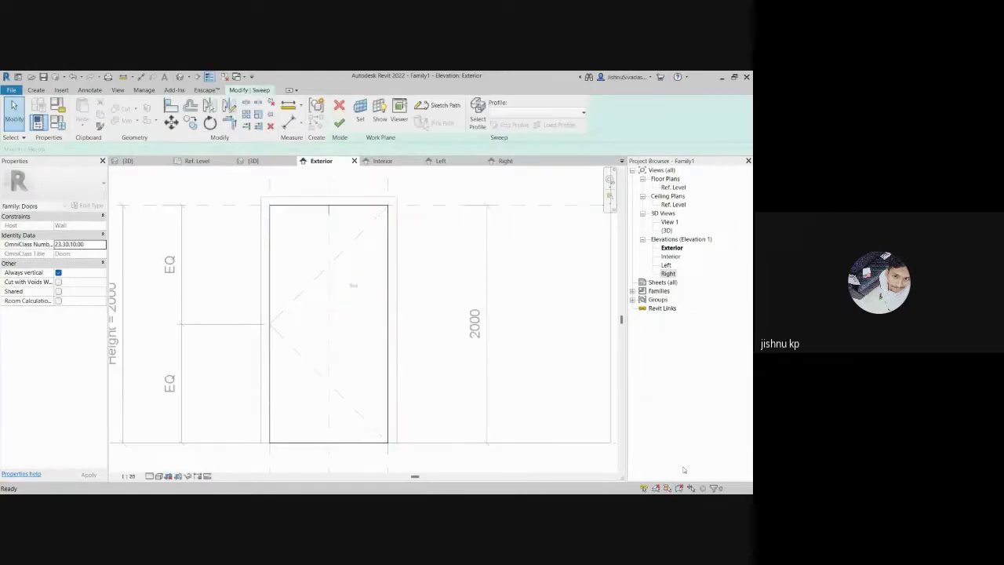
Step: Discard the sweep whose profile follows the door opening
left_click(388, 405)
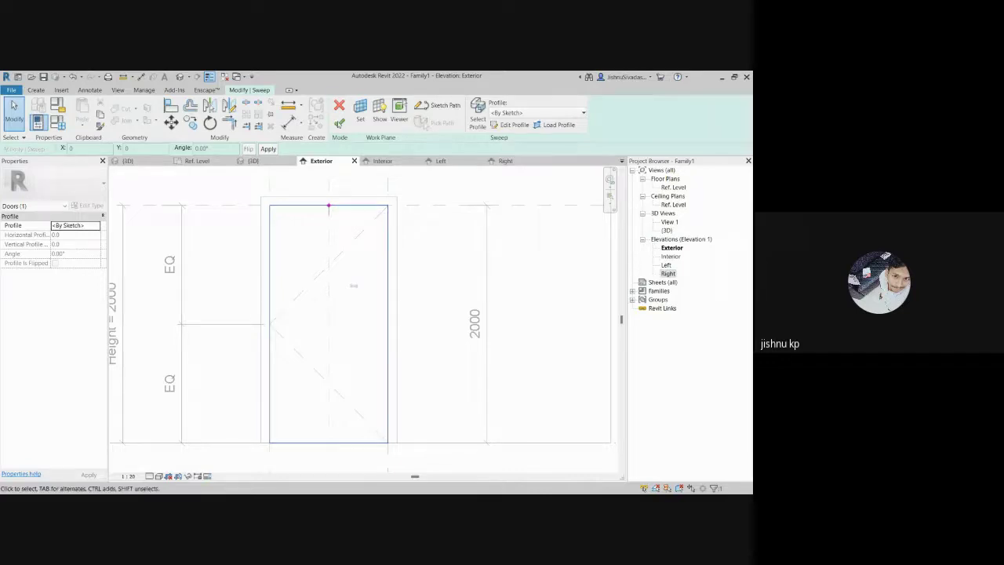
left_click(339, 104)
left_click(401, 294)
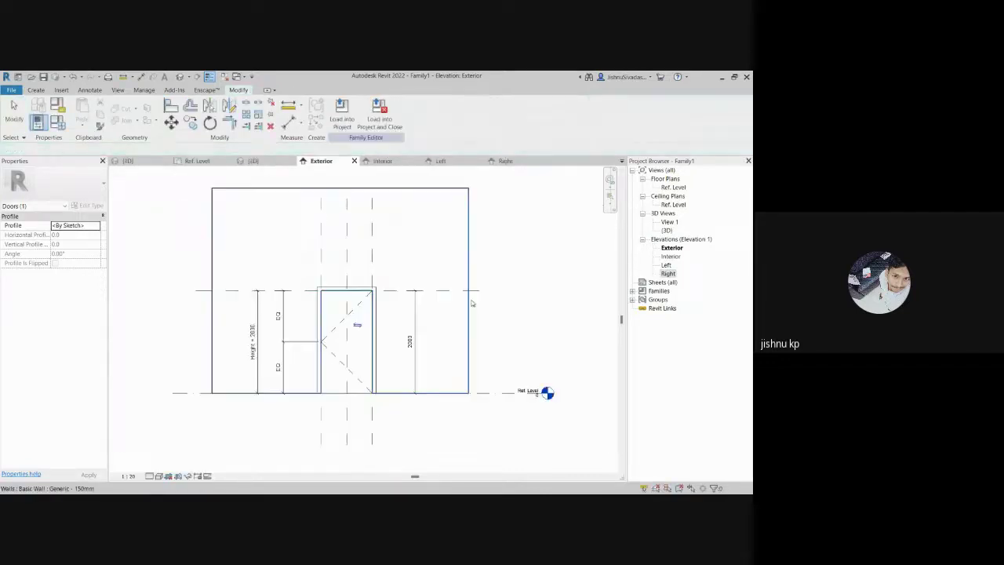
Step: Delete the default Frame/Mullion extrusion around the door opening in the Exterior elevation
scroll(357, 330, "up", 2)
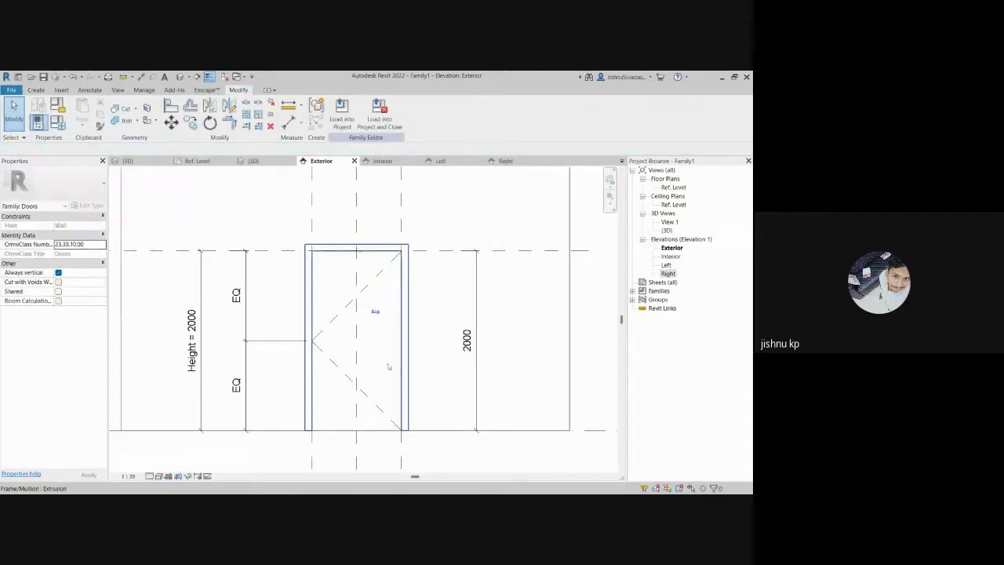
left_click(388, 366)
scroll(408, 337, "down", 2)
left_click(382, 217)
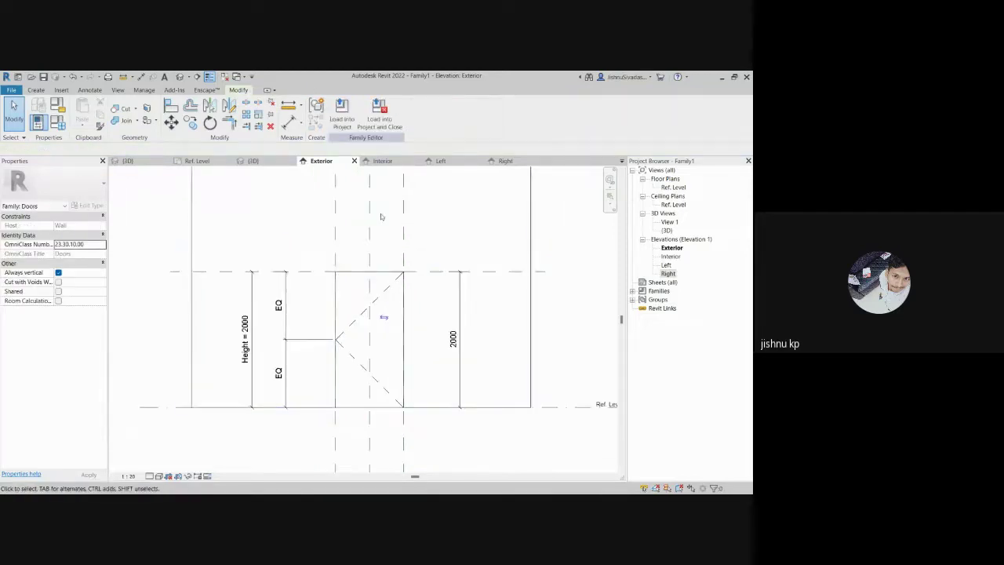
Step: Open the Left elevation and start a new Sweep with a sketched path
left_click(383, 160)
left_click(440, 161)
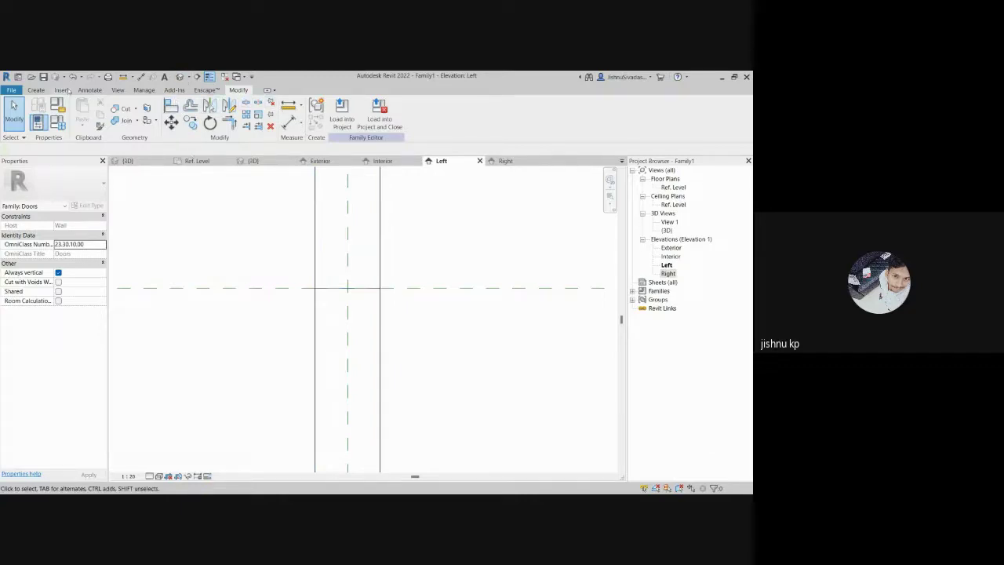
left_click(36, 91)
left_click(151, 110)
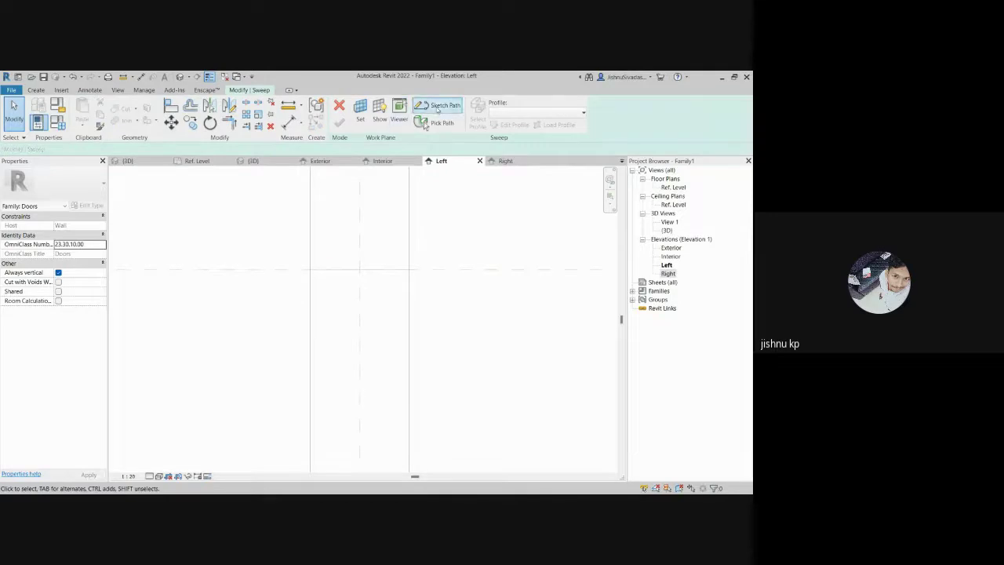
left_click(441, 105)
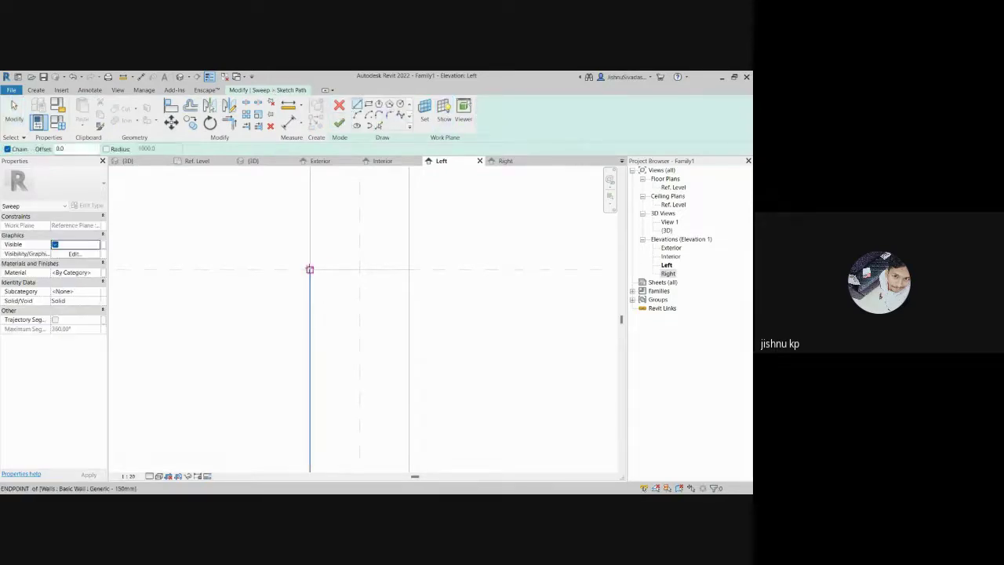
Step: Sketch the stepped frame outline as a closed sweep path from the opening head at the wall face, using 70, 20 and 30 mm segments, and finish it
left_click(310, 270)
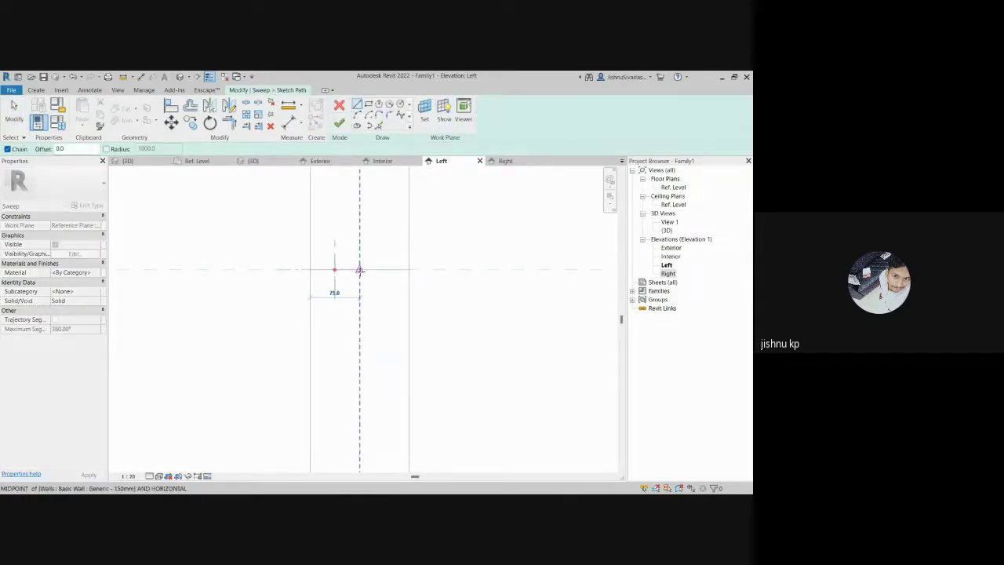
type("70")
key("Return")
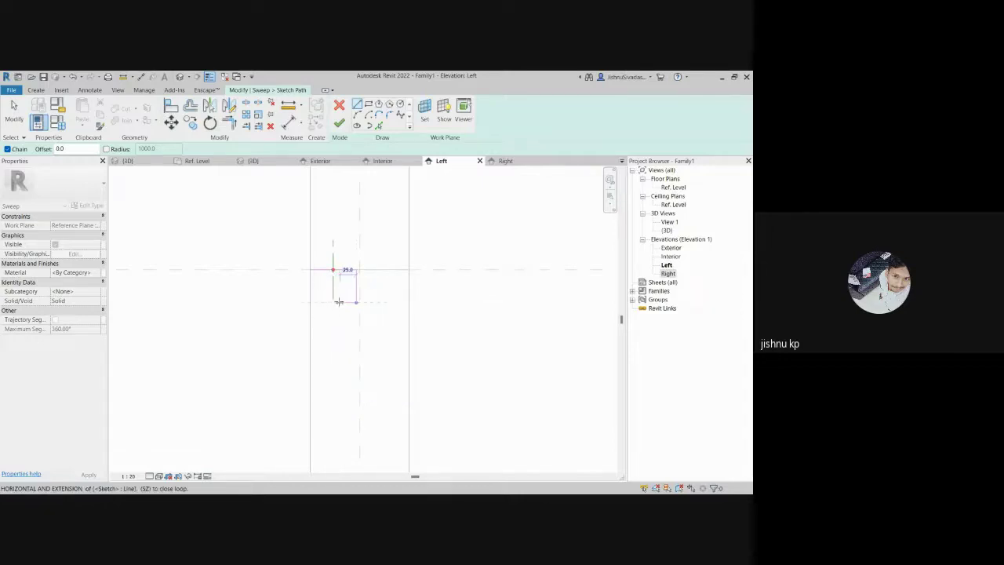
type("20")
key("Return")
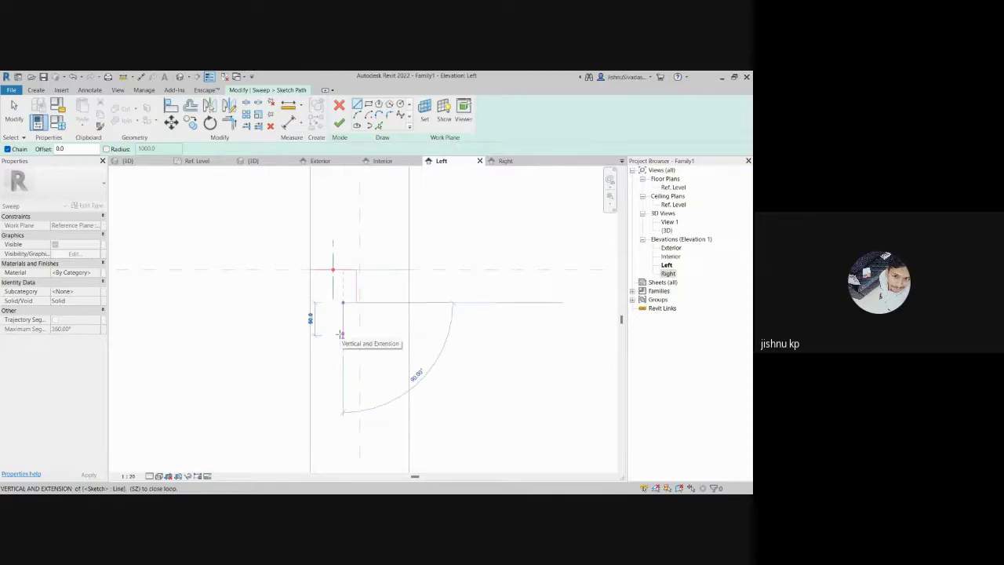
type("30")
key("Return")
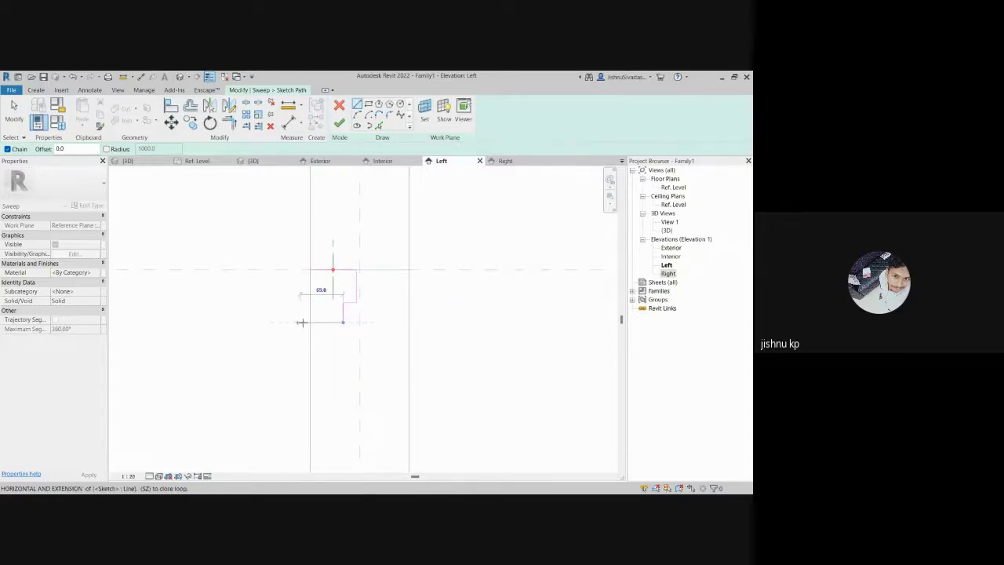
left_click(310, 323)
left_click(310, 270)
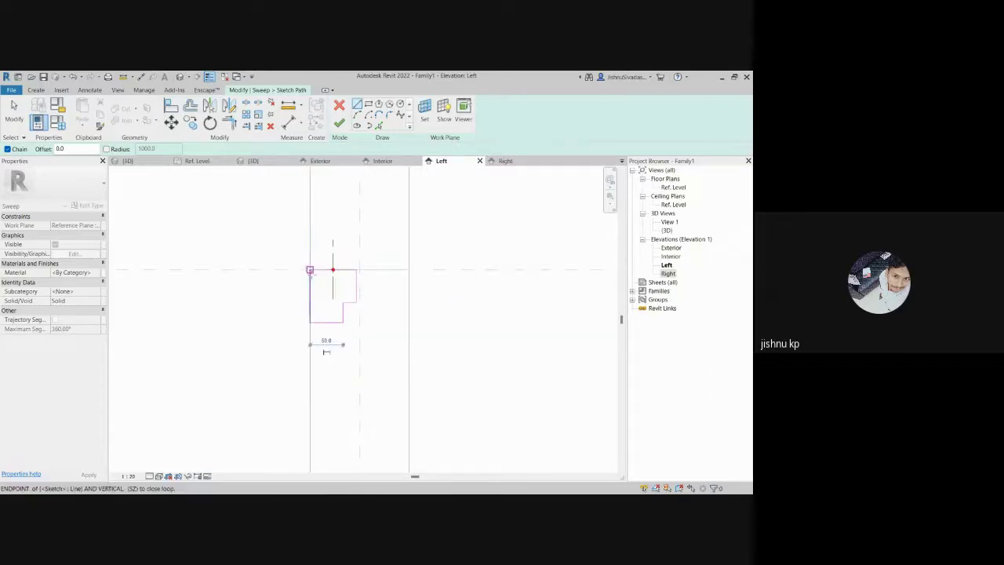
left_click(339, 123)
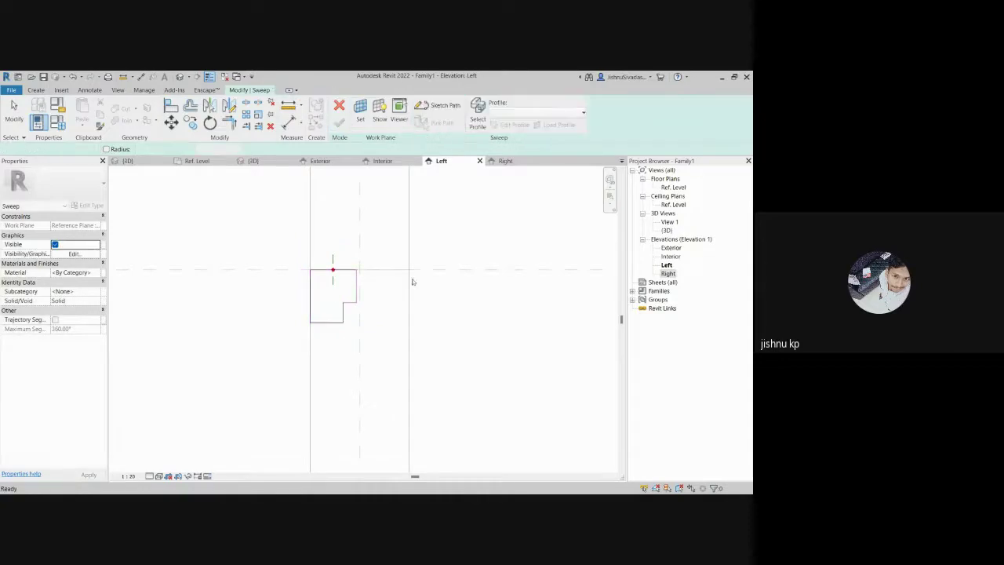
Step: Switch to the Interior elevation and keep the sweep's profile set to By Sketch without loading a profile family
scroll(416, 293, "down", 2)
scroll(406, 252, "down", 1)
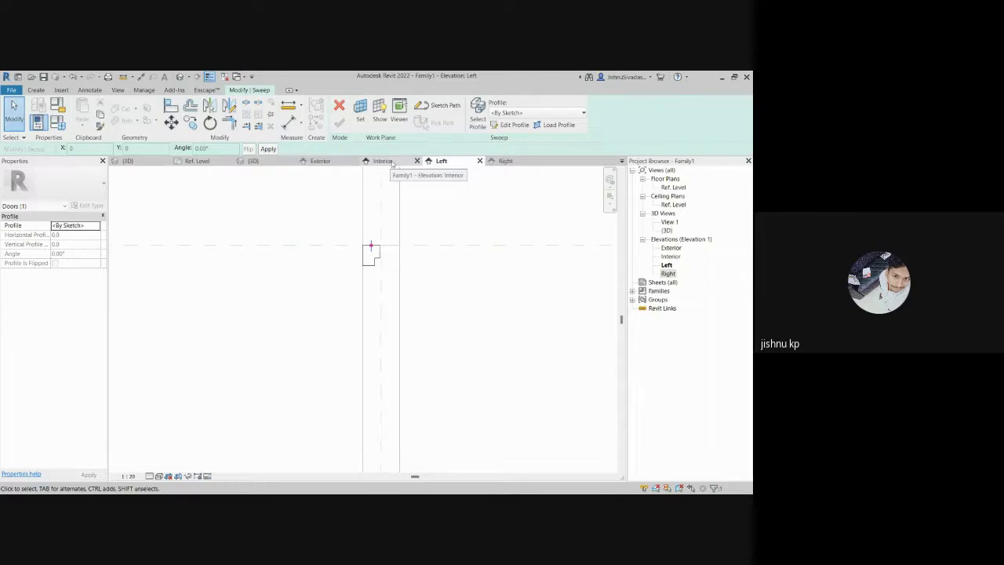
middle_click_drag(407, 209, 398, 227)
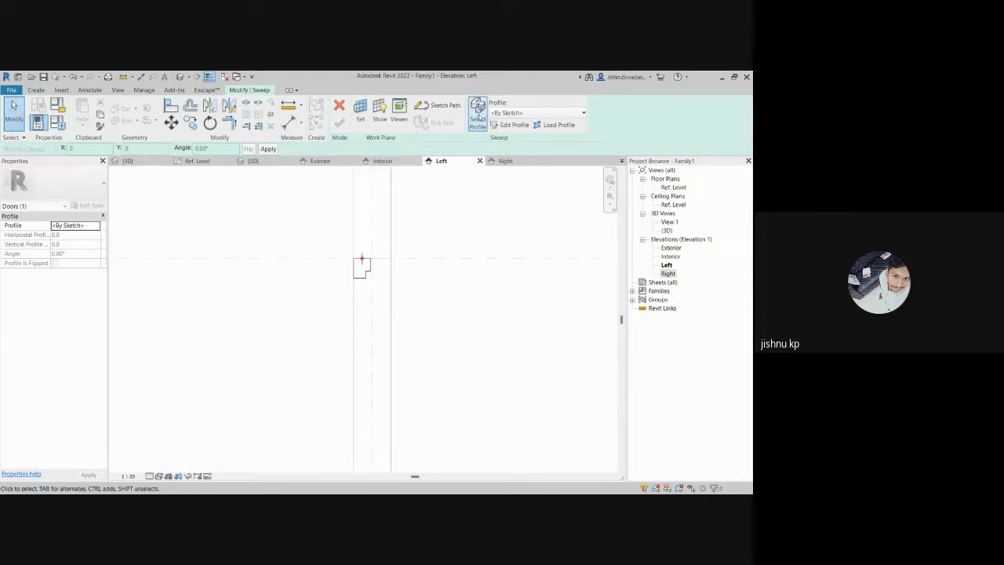
left_click(382, 160)
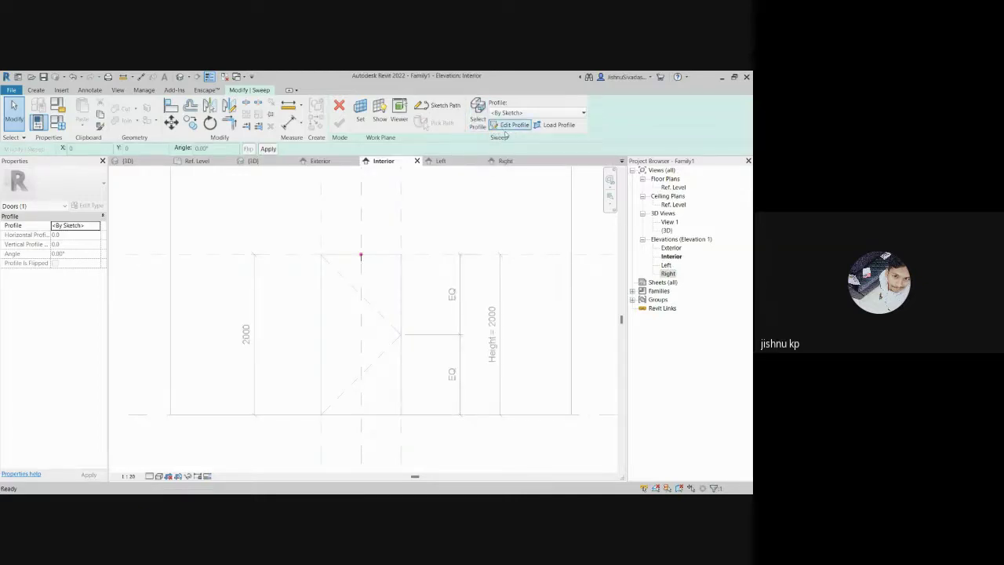
left_click(549, 126)
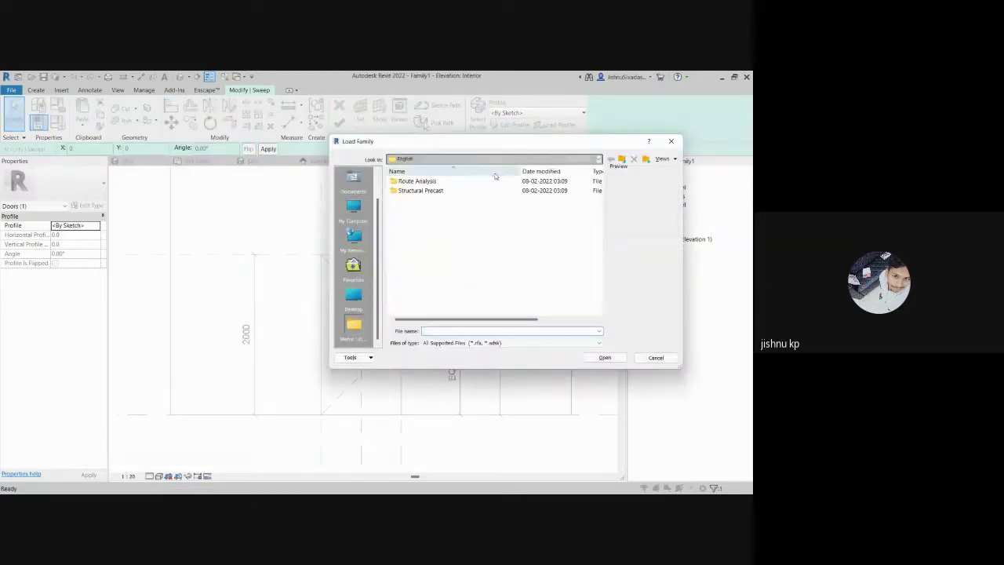
left_click(670, 141)
left_click(520, 117)
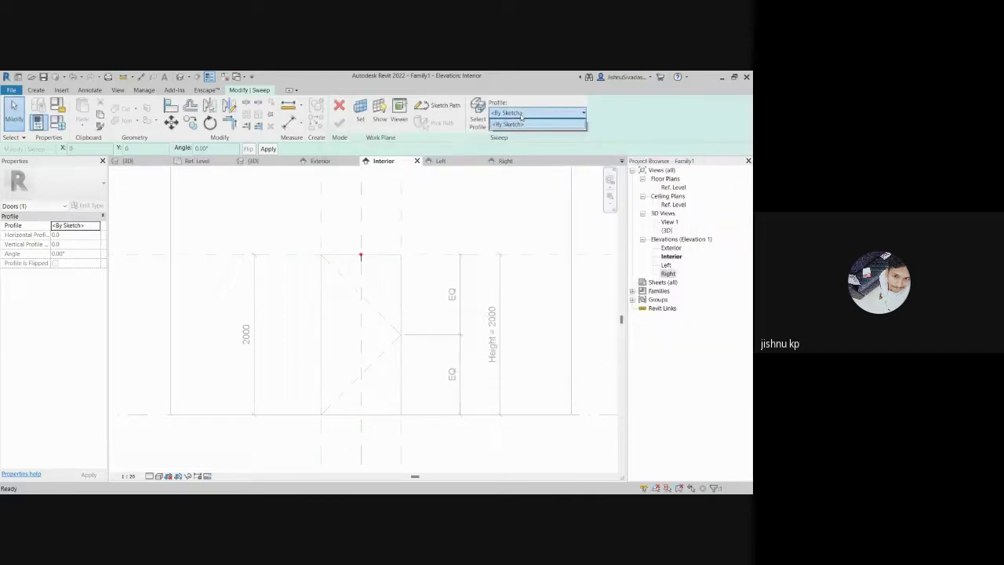
left_click(521, 122)
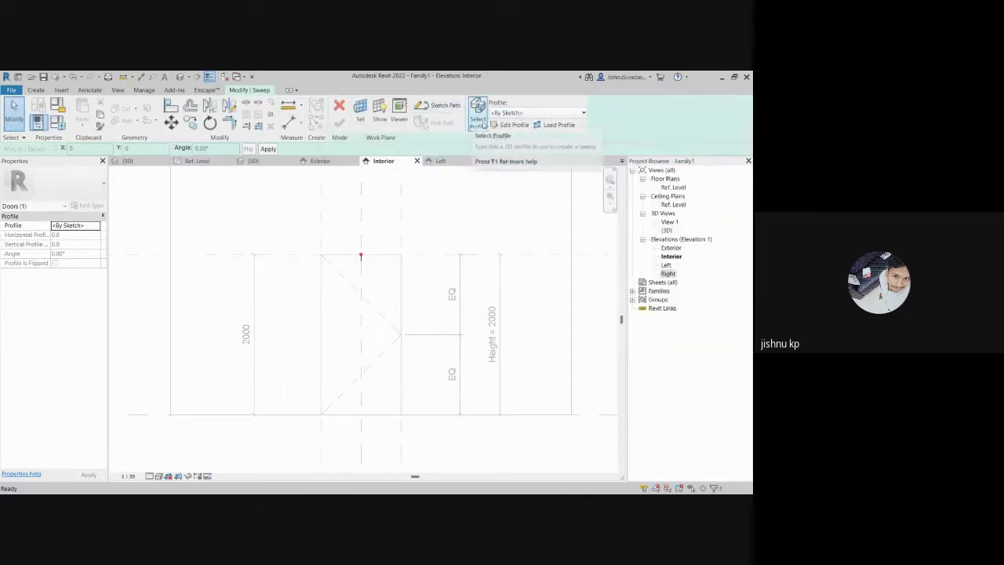
Step: Try to create the sweep with a rectangular profile covering the door opening in the Interior elevation, and delete the failed element
left_click(510, 125)
middle_click_drag(405, 266, 405, 233)
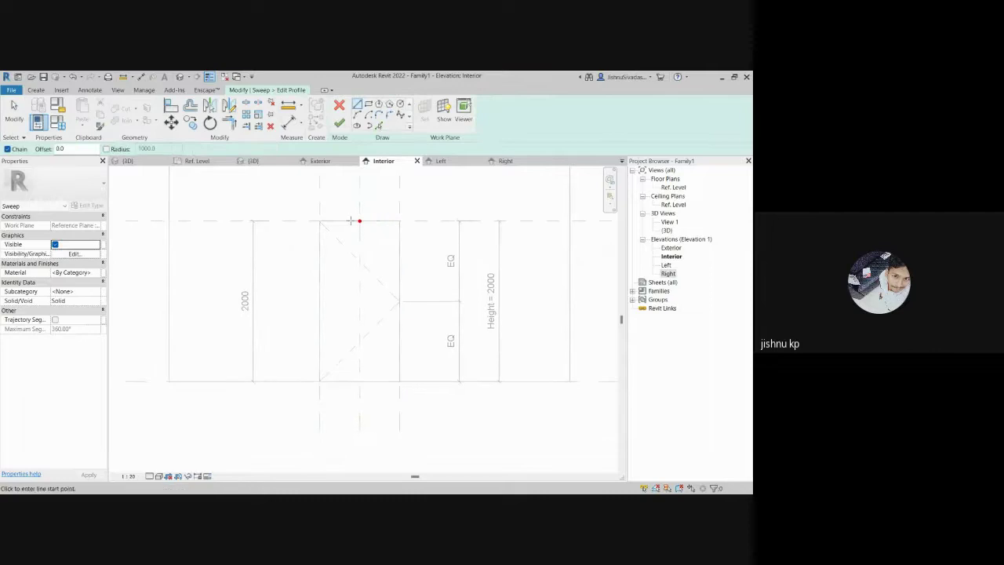
left_click(368, 104)
left_click(320, 222)
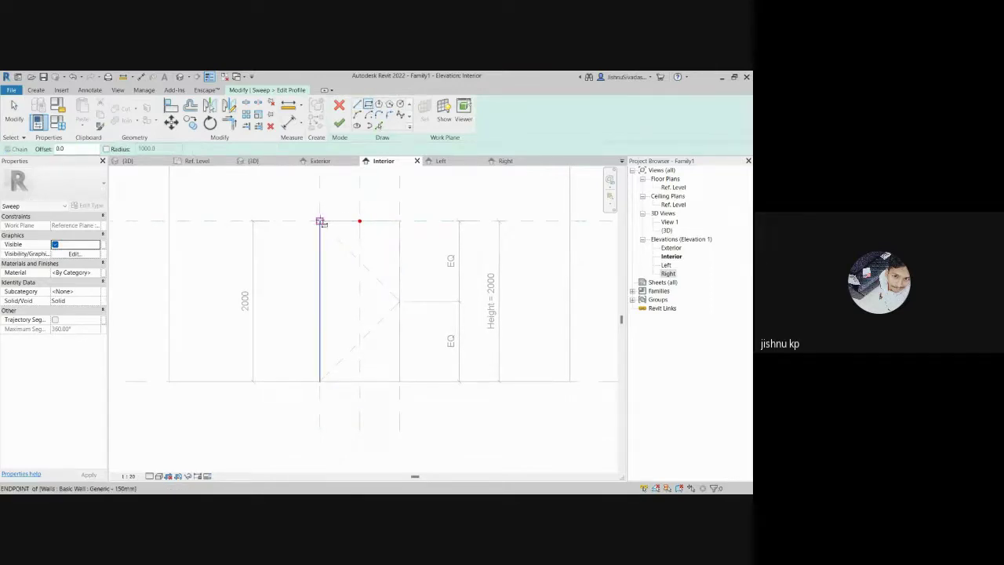
left_click(400, 380)
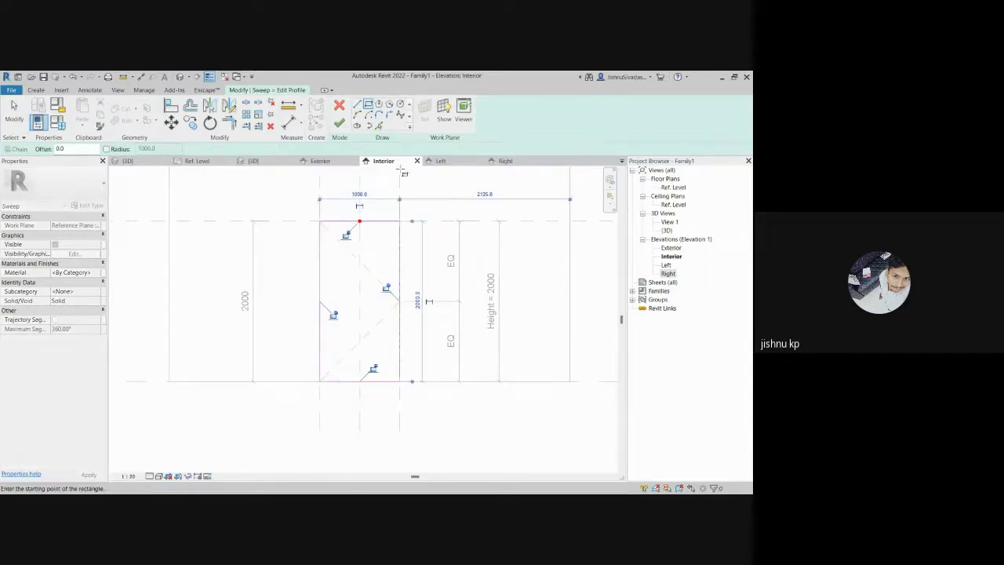
left_click(339, 123)
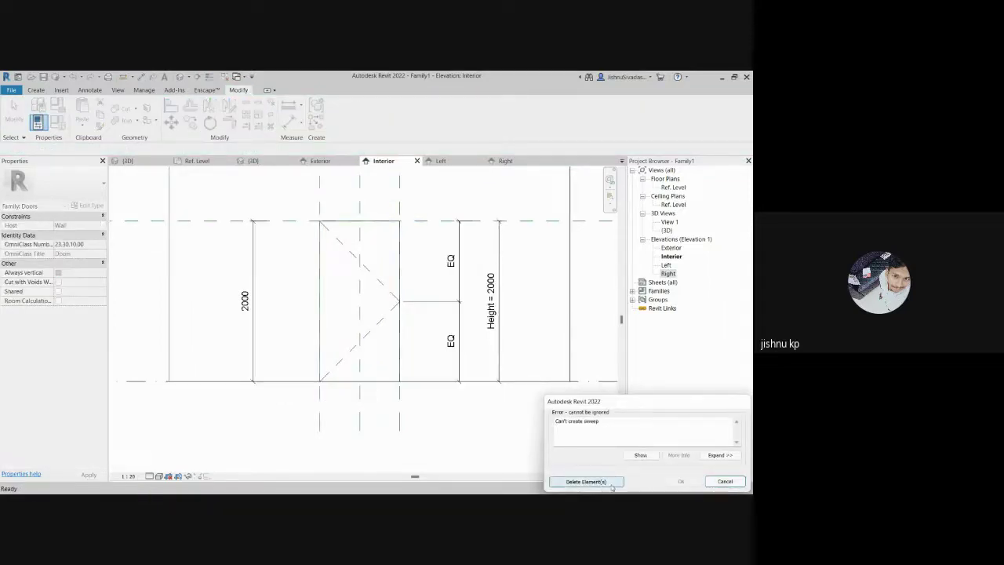
left_click(611, 484)
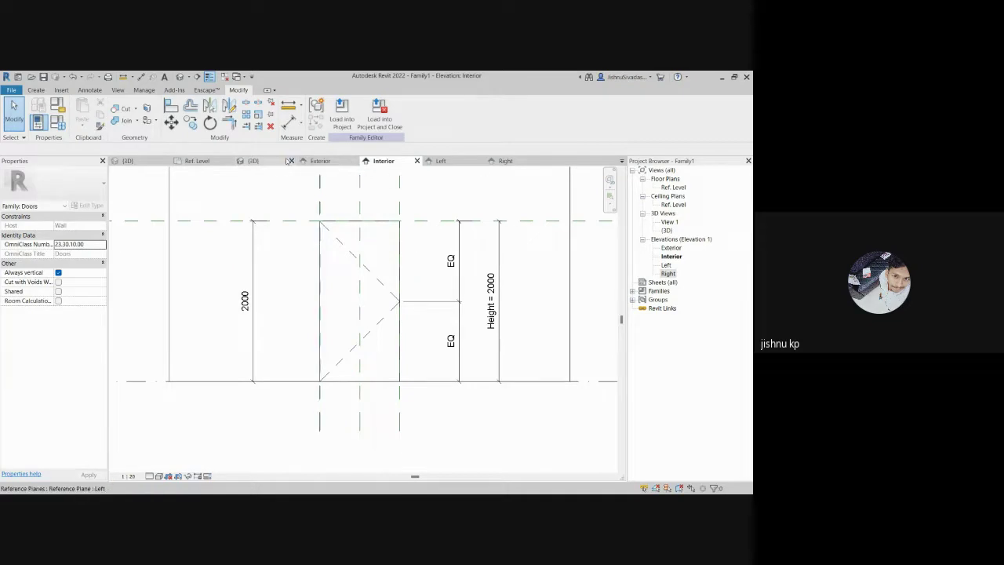
Step: Examine the empty door opening in the 3D view and in the Exterior, Interior, Left and Right elevations
left_click(270, 162)
mouse_move(397, 321)
middle_mouse_down("shift")
mouse_move(434, 311)
mouse_move(386, 379)
mouse_move(370, 366)
mouse_move(427, 332)
mouse_move(315, 328)
mouse_move(321, 354)
mouse_move(285, 370)
mouse_move(198, 361)
middle_mouse_up("shift")
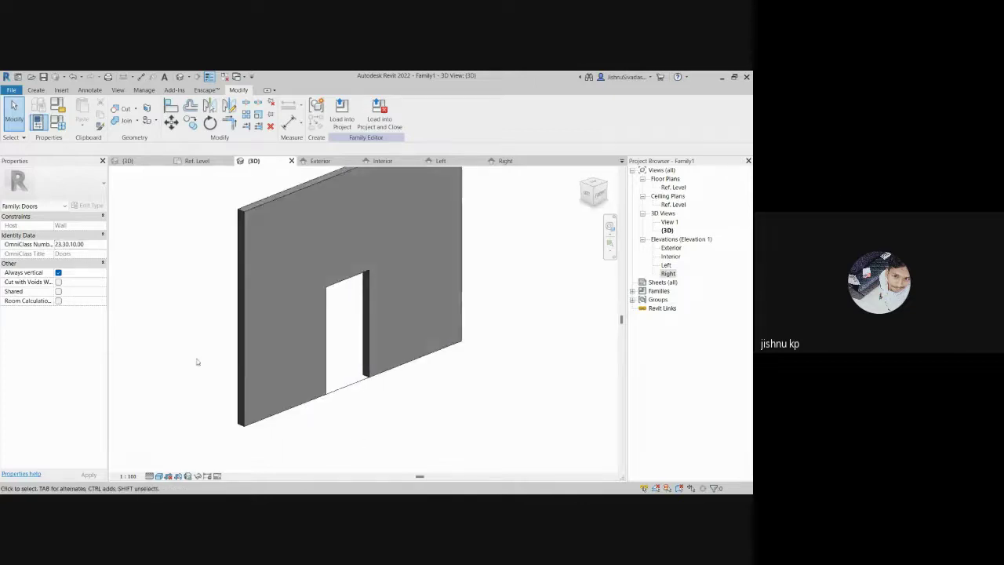
left_click(320, 161)
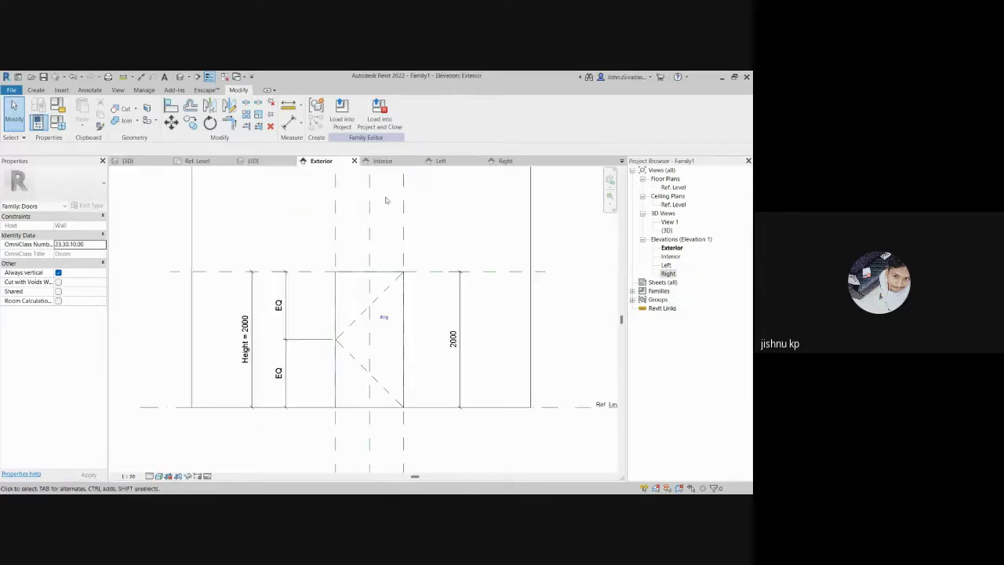
left_click(385, 161)
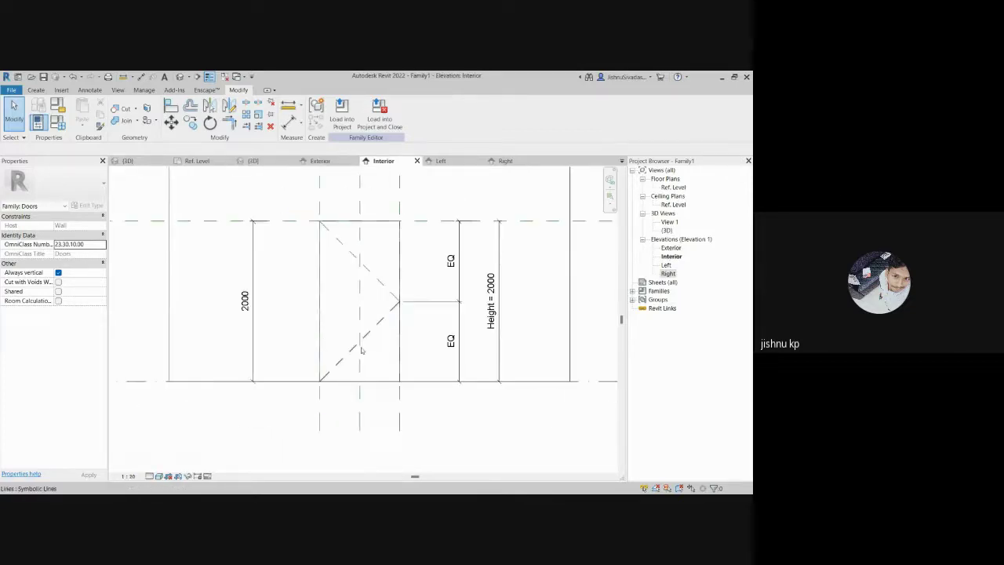
left_click(440, 161)
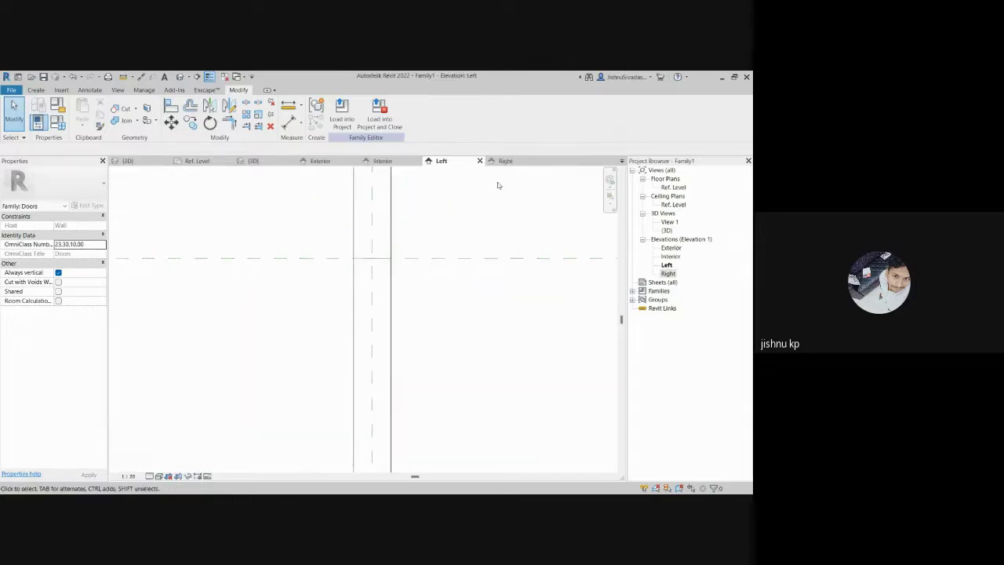
left_click(508, 161)
left_click(441, 161)
scroll(361, 274, "up", 3)
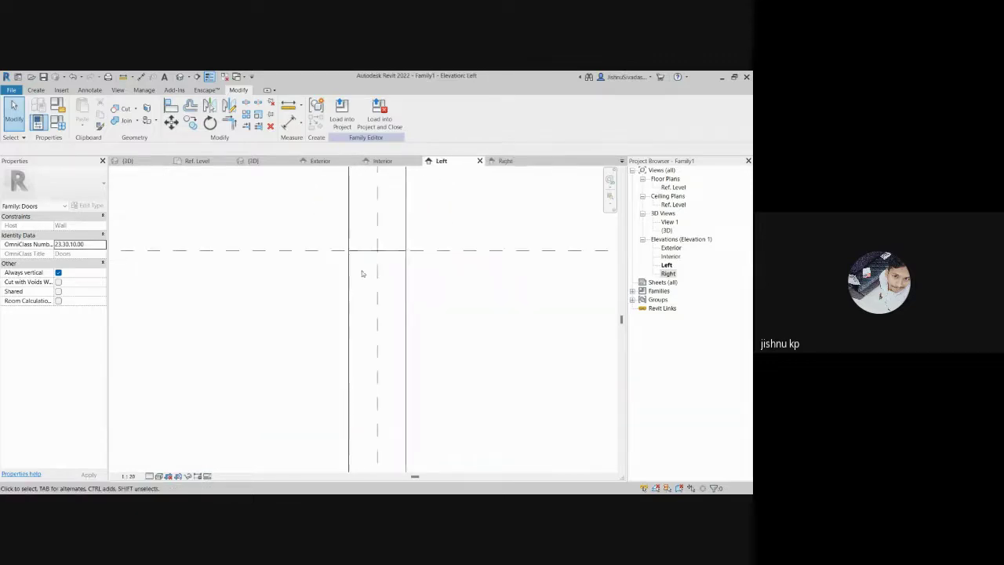
scroll(372, 278, "up", 1)
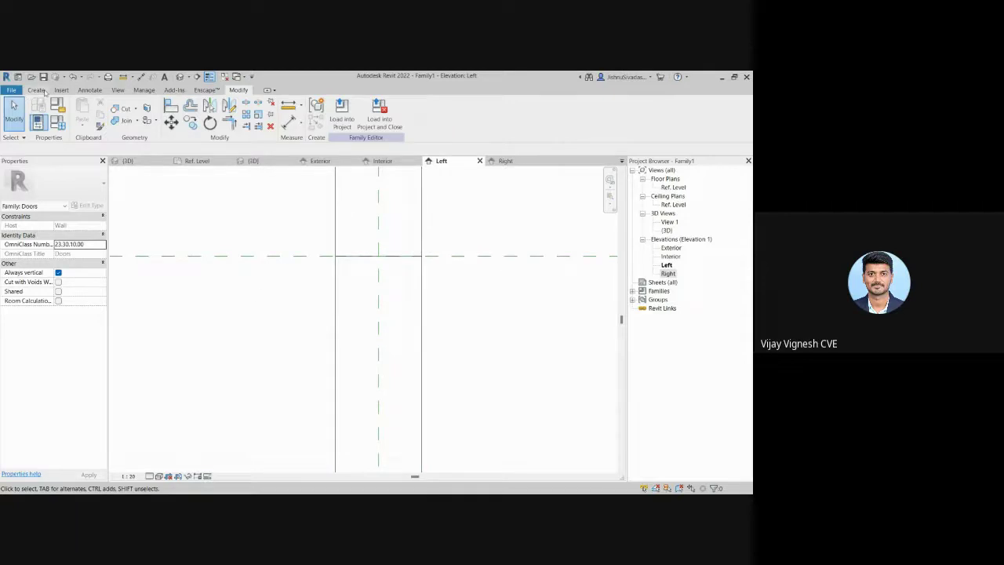
left_click(39, 90)
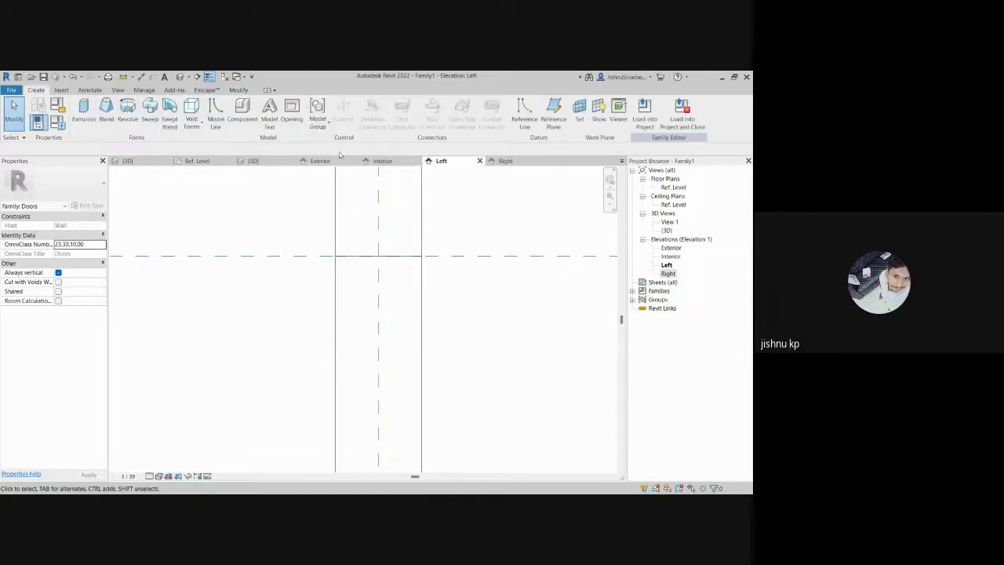
left_click(150, 110)
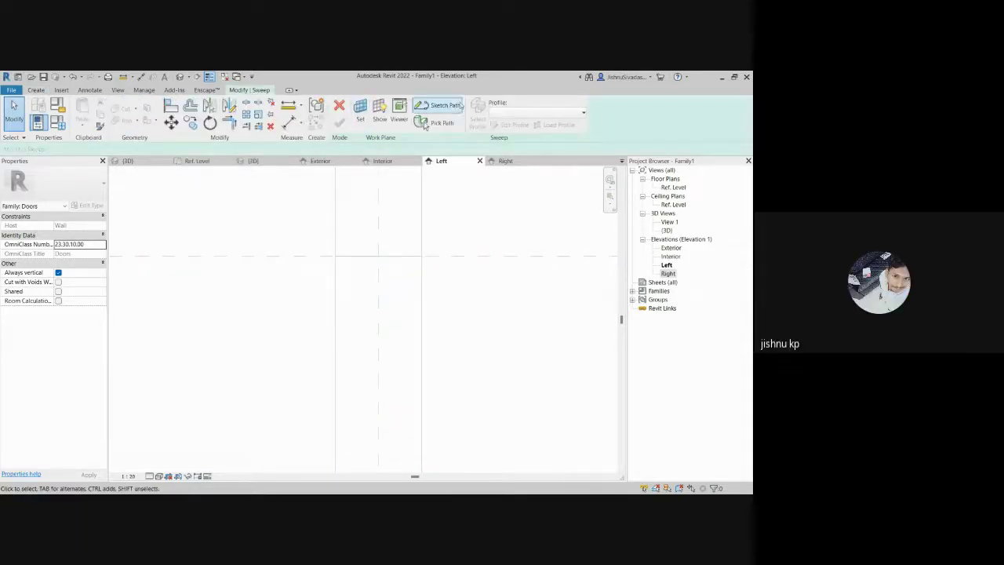
left_click(444, 105)
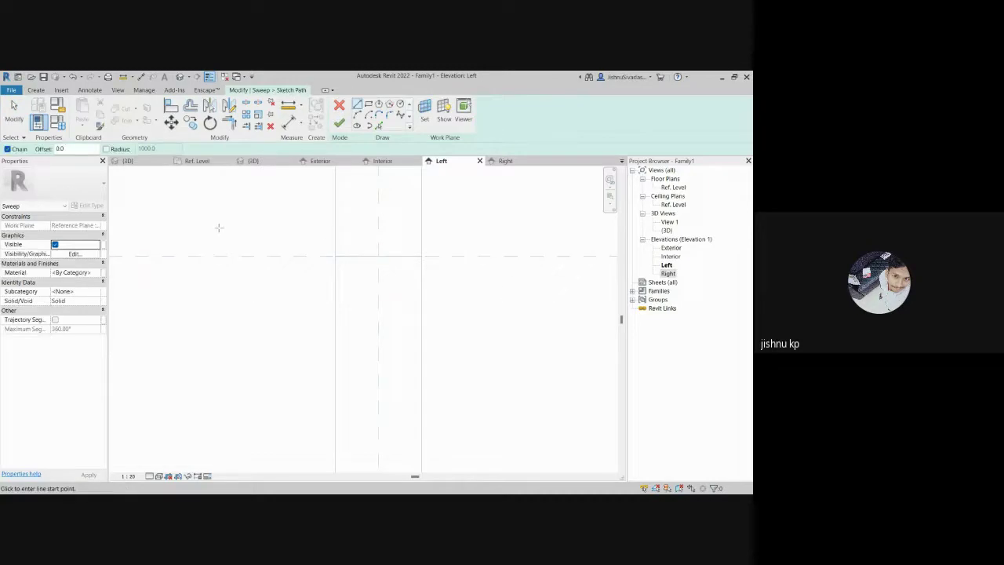
key("Escape")
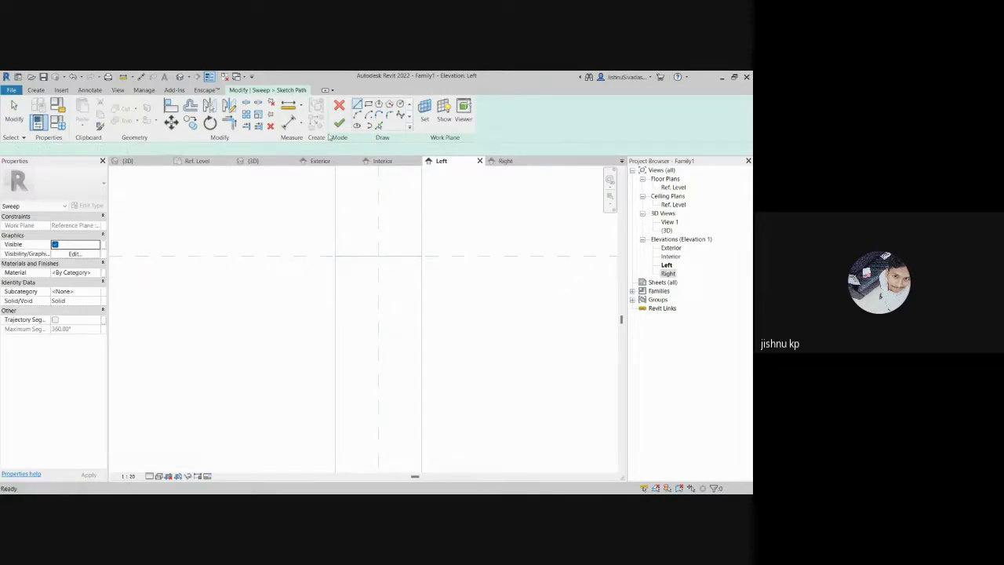
key("Escape")
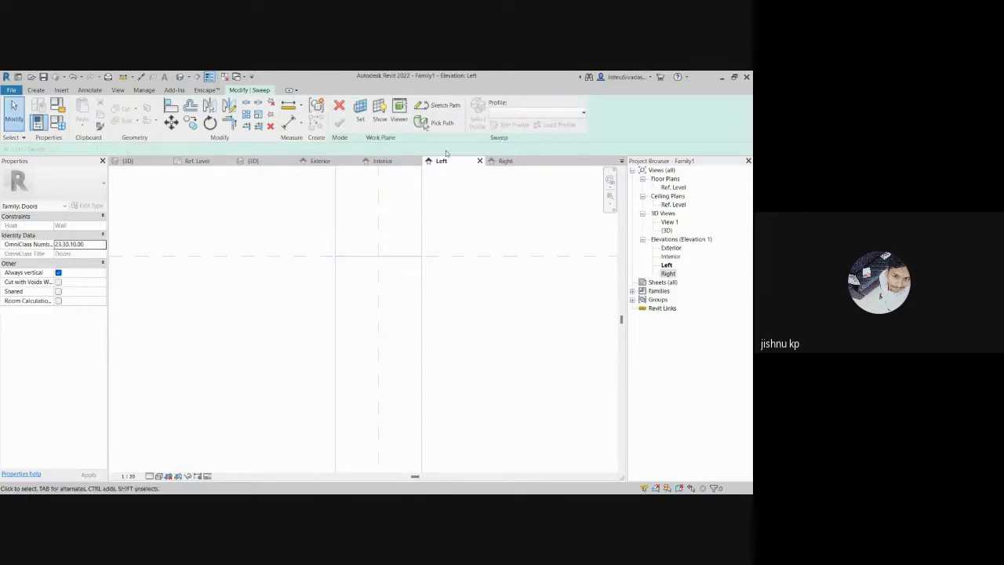
left_click(339, 109)
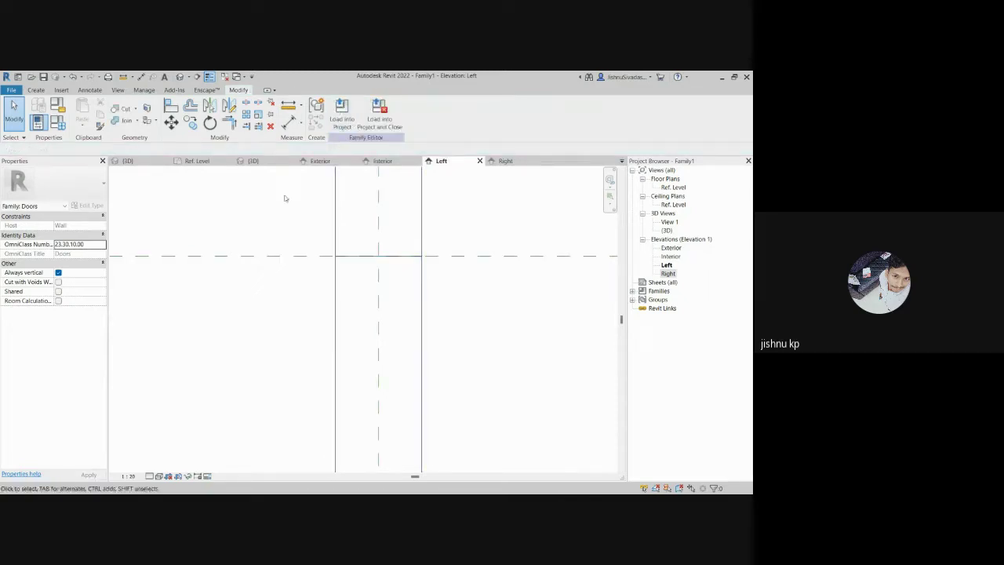
Step: Inspect the door opening in the Ref. Level ceiling plan and in the Ref. Level floor plan
left_click(36, 91)
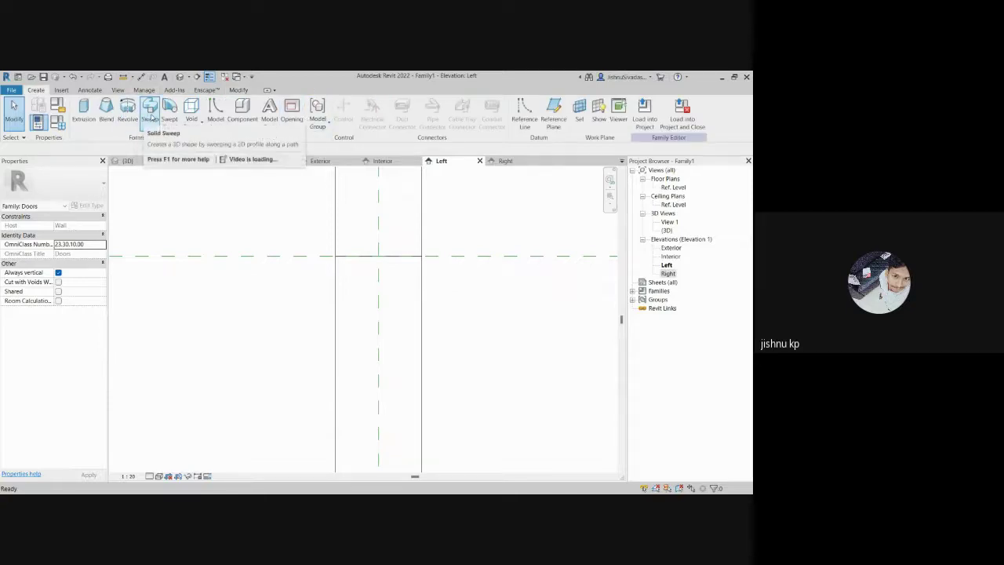
double_click(673, 205)
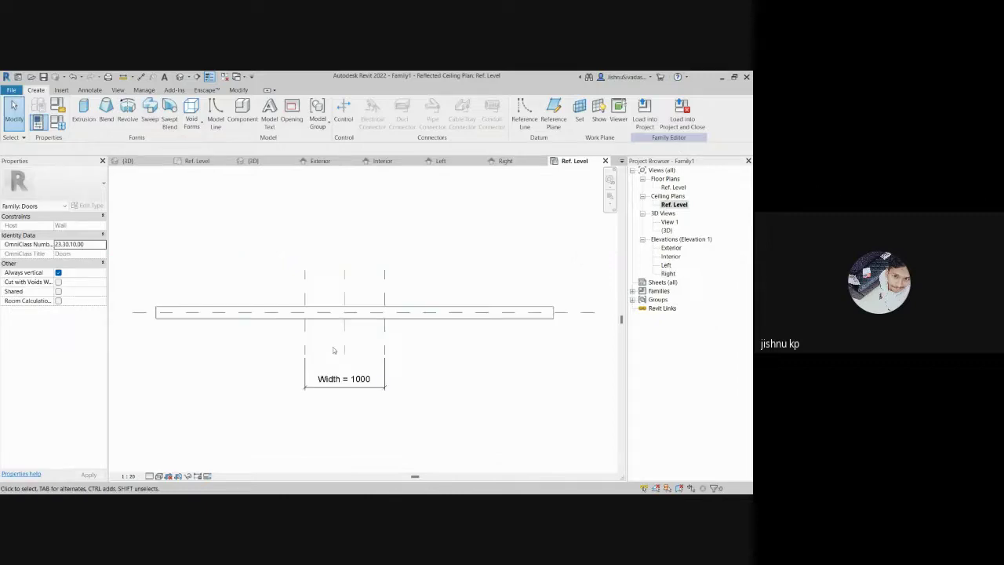
scroll(332, 350, "up", 3)
scroll(369, 302, "down", 4)
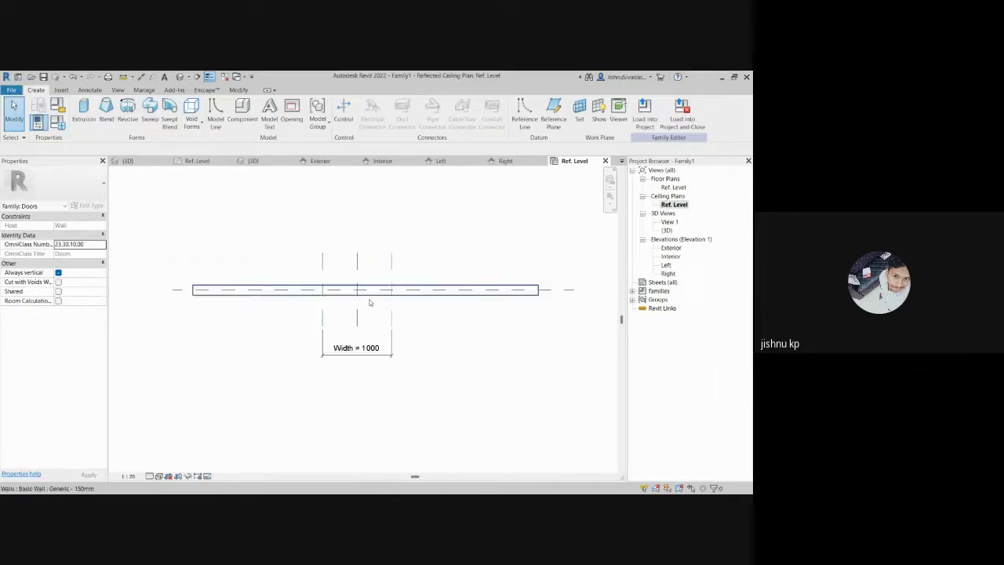
double_click(672, 188)
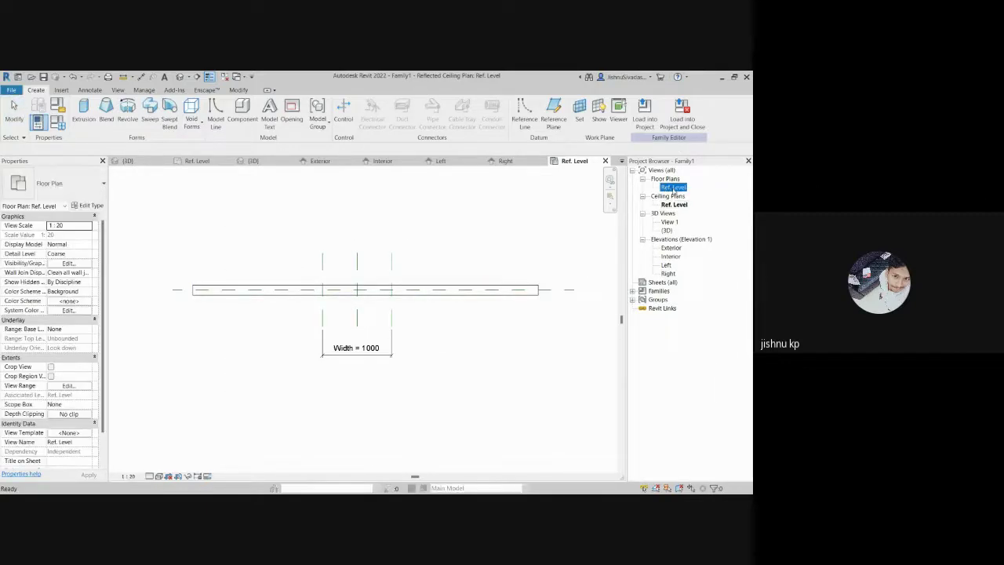
scroll(349, 353, "up", 2)
scroll(350, 351, "down", 1)
scroll(350, 352, "down", 2)
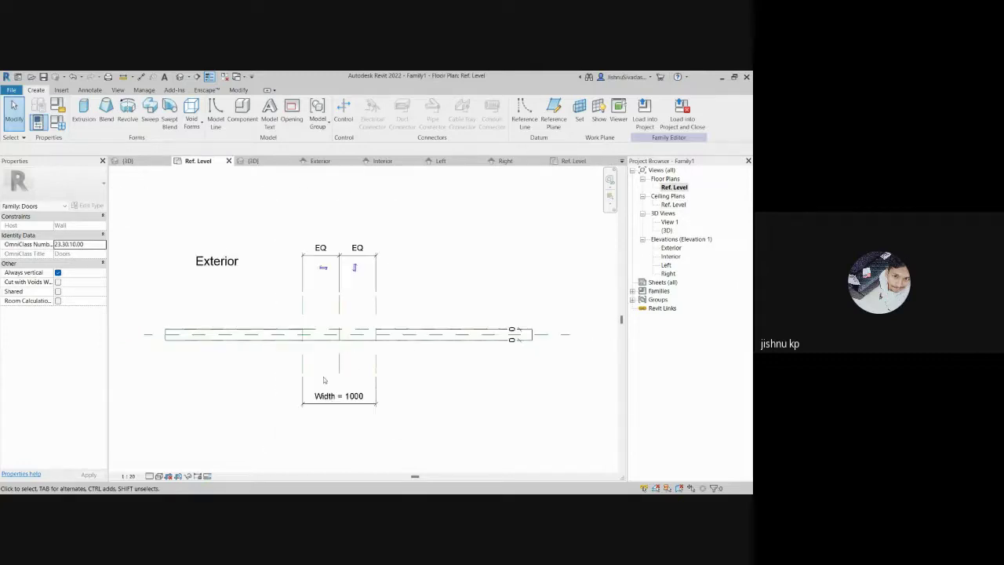
mouse_move(336, 382)
middle_mouse_down()
mouse_move(368, 369)
mouse_move(328, 371)
middle_mouse_up()
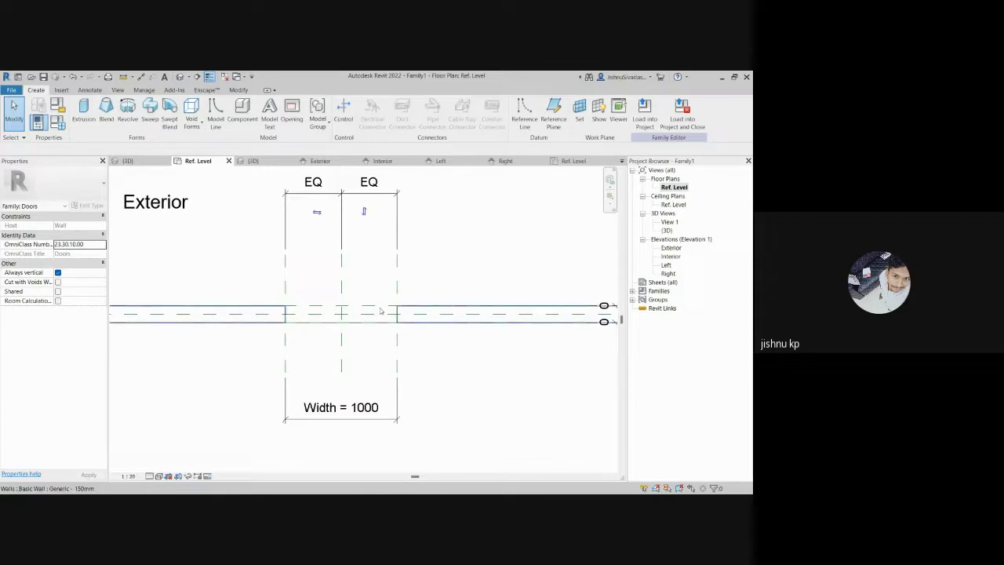
Step: Examine the door opening in the Ref. Level floor plan and the door head and wall thickness in the Left elevation
scroll(339, 317, "up", 3)
scroll(339, 317, "up", 2)
middle_click_drag(339, 318, 352, 340)
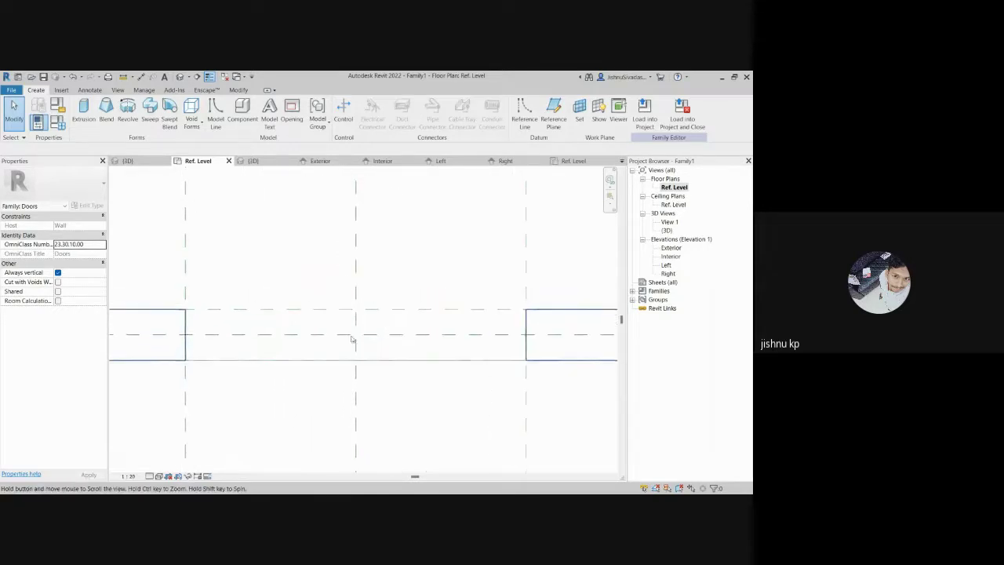
scroll(366, 246, "down", 2)
scroll(380, 291, "down", 3)
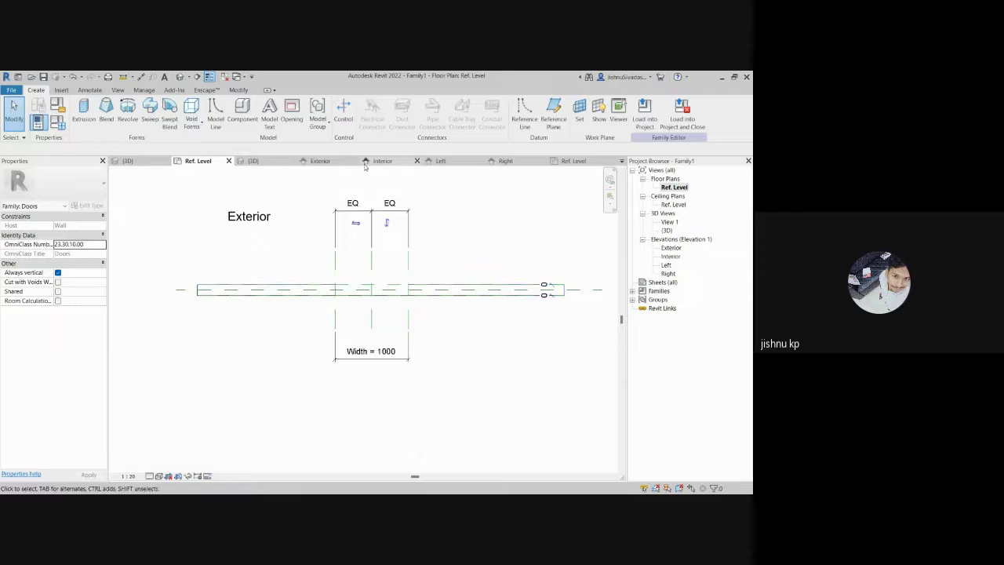
left_click(482, 162)
left_click(480, 161)
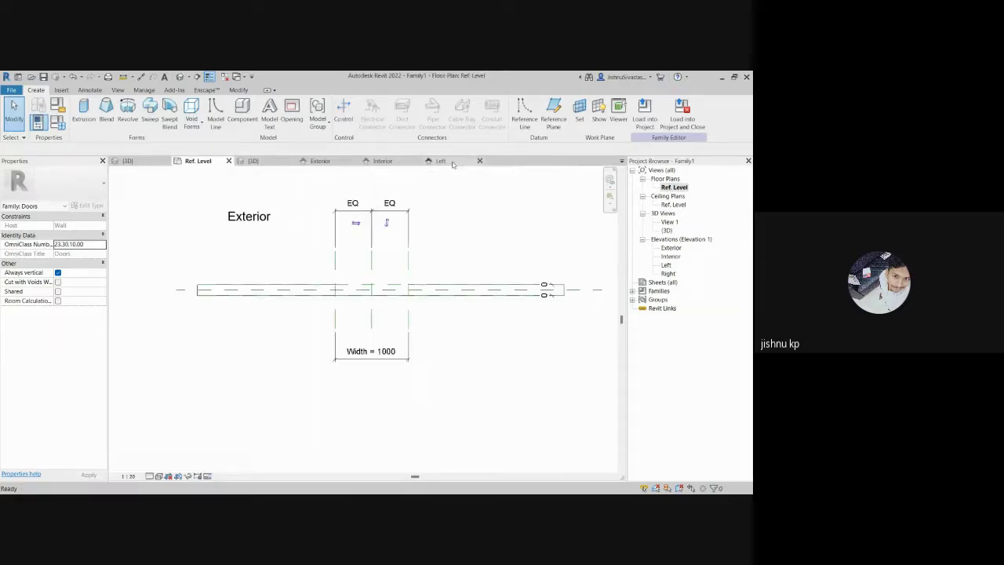
left_click(453, 164)
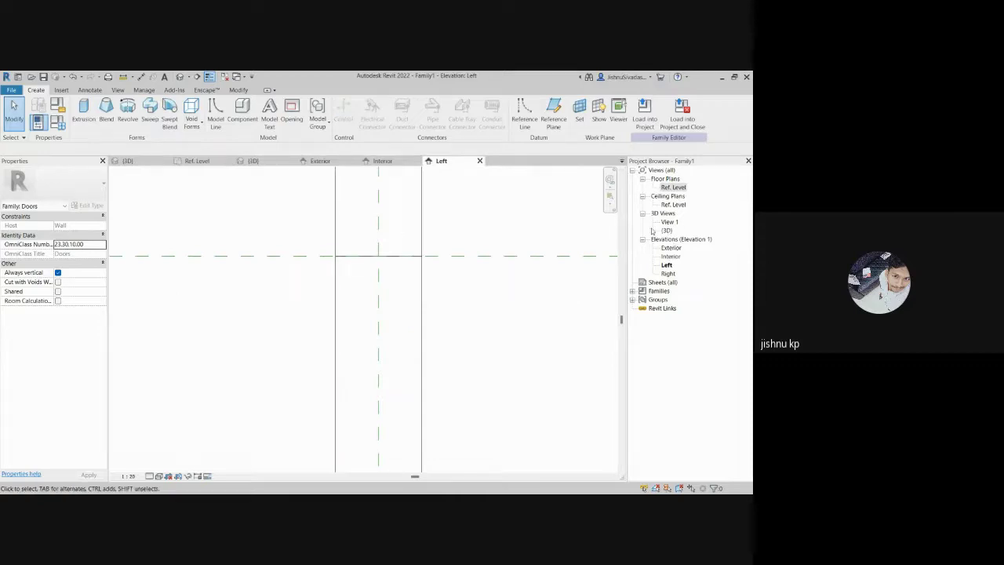
scroll(377, 253, "down", 3)
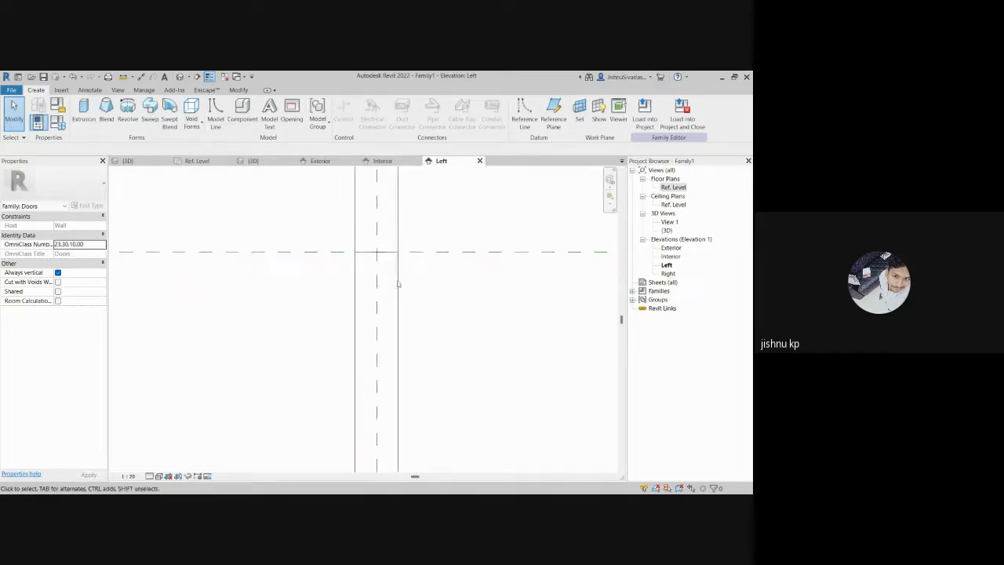
scroll(379, 416, "down", 4)
middle_click_drag(379, 416, 410, 404)
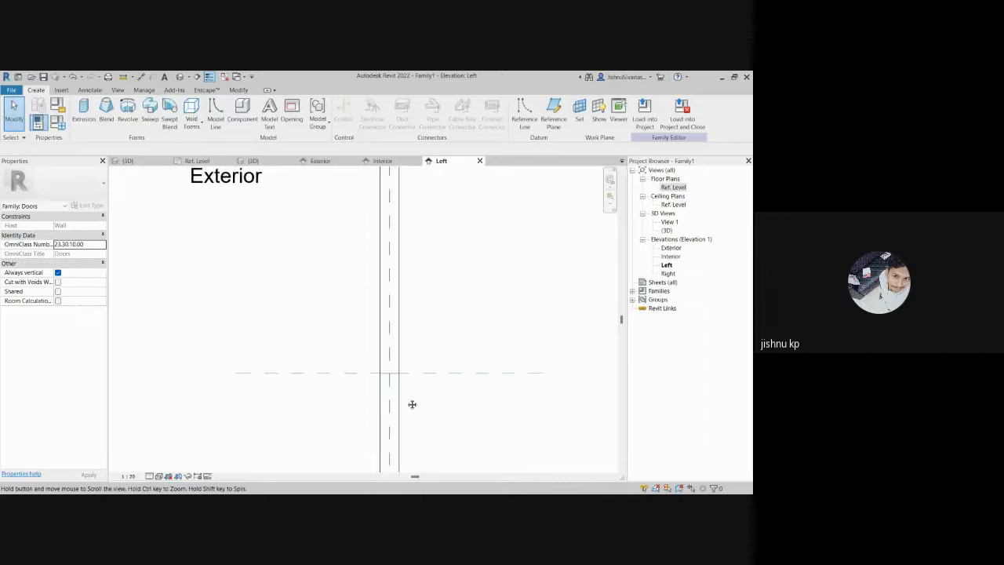
scroll(384, 345, "right", 3)
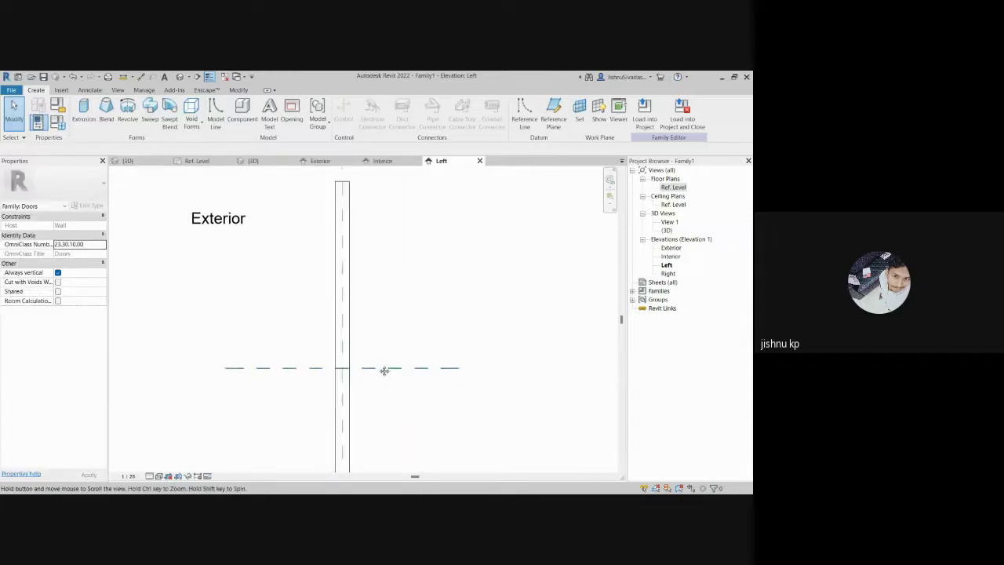
scroll(354, 332, "up", 5)
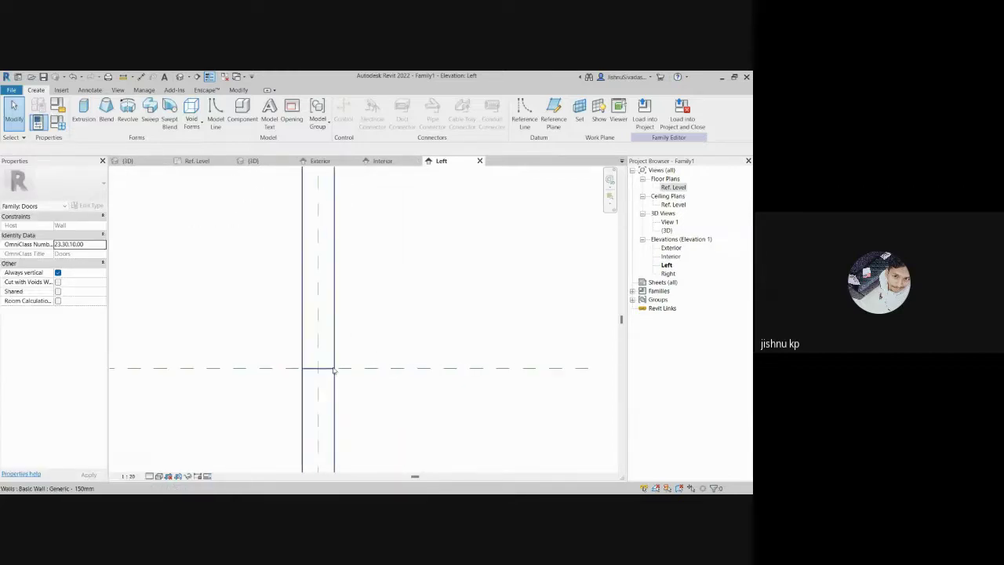
scroll(365, 346, "up", 3)
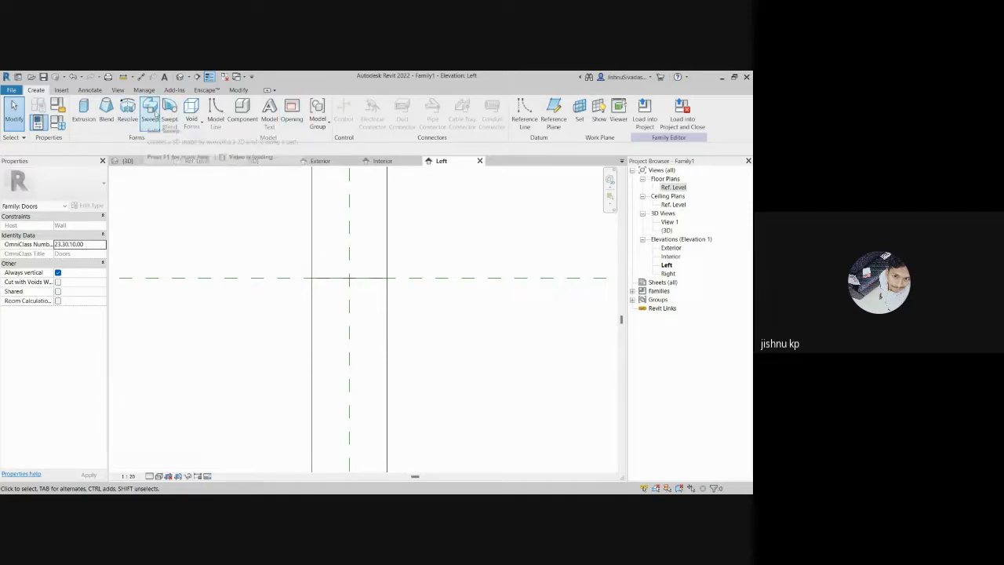
Step: Start a sweep and sketch a closed L-shaped stepped path at the door head in the Left elevation, within the exterior half of the wall
left_click(150, 114)
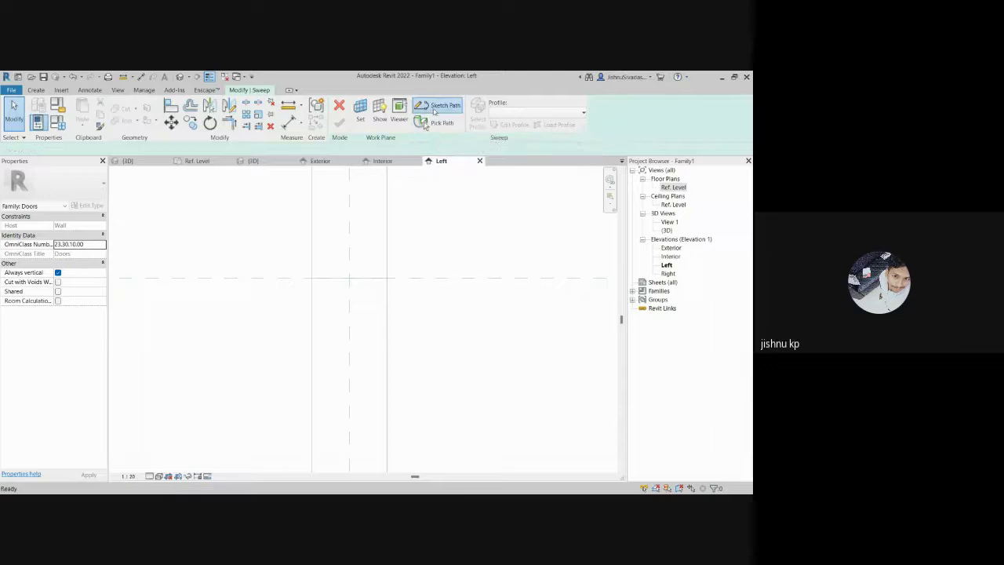
left_click(439, 105)
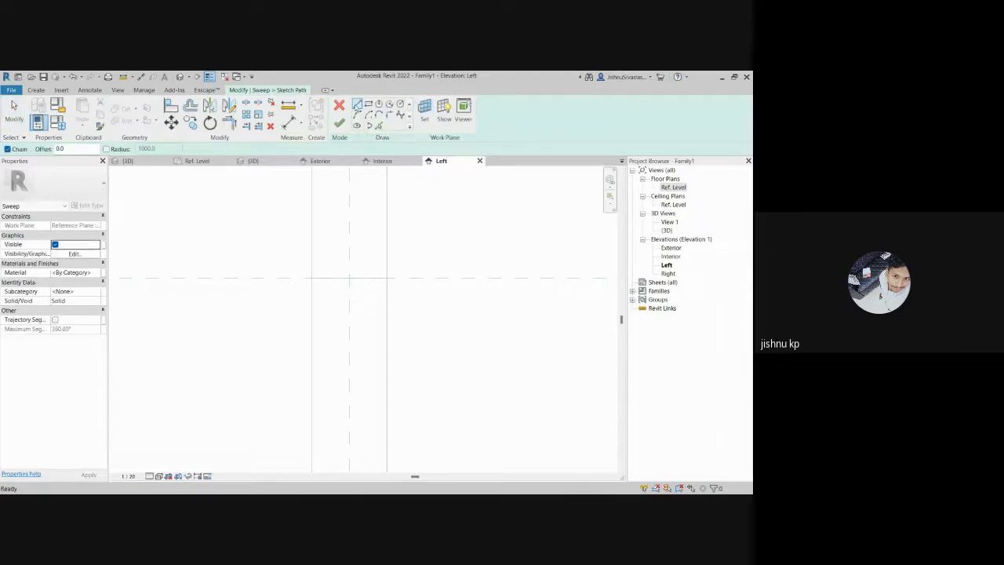
left_click(312, 277)
left_click(345, 277)
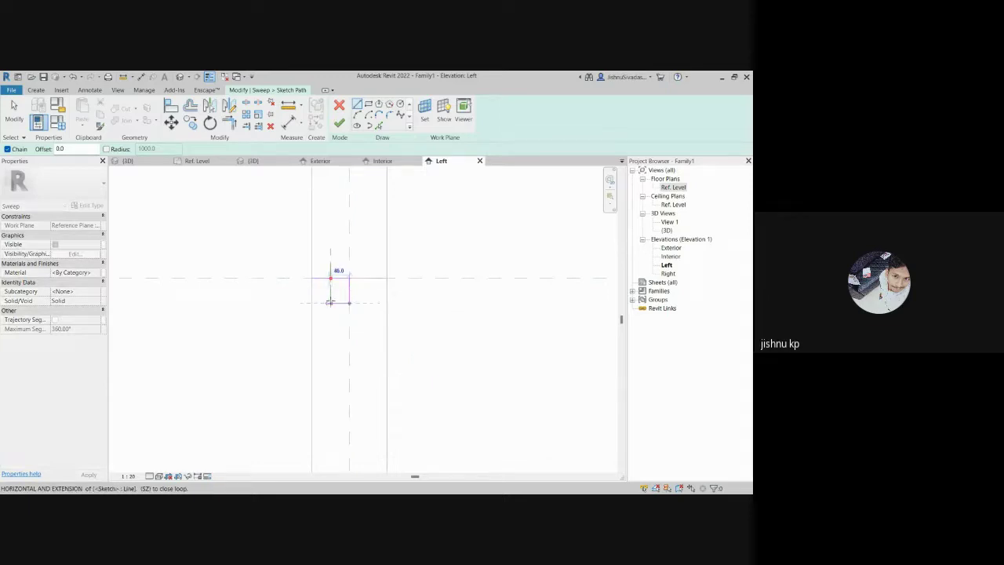
left_click(329, 303)
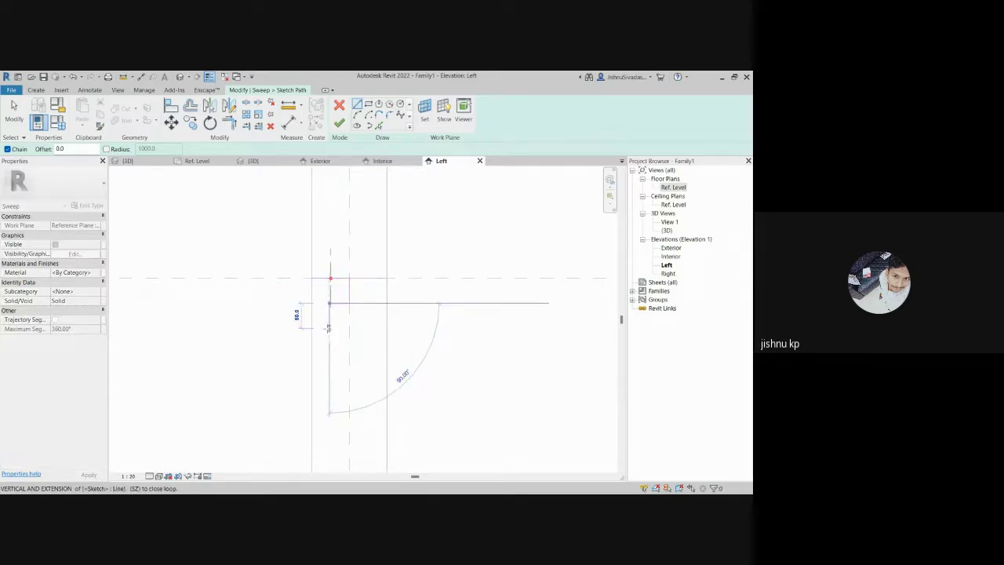
left_click(329, 328)
left_click(311, 278)
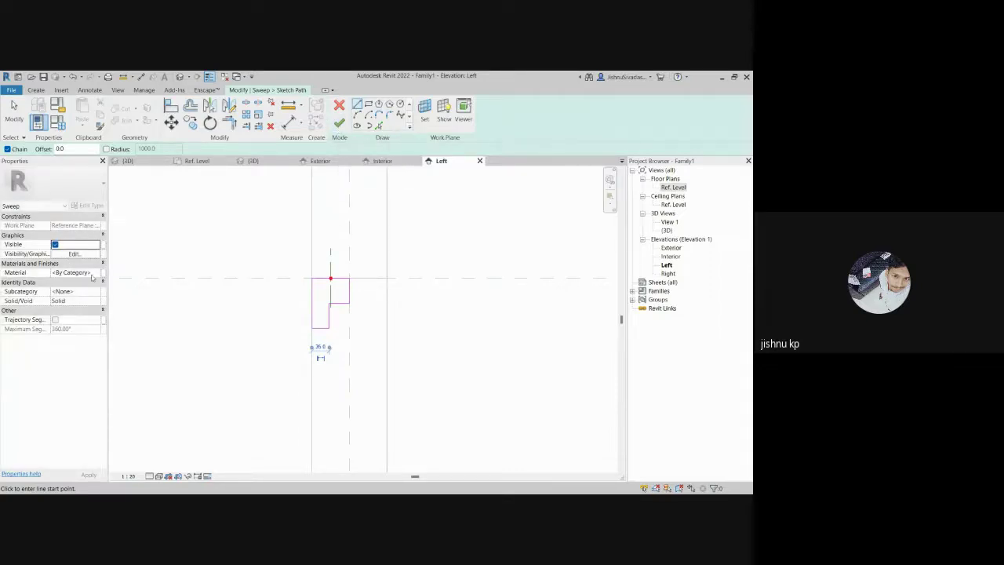
Step: Open the sweep's material choices, close them without assigning a material, and finish the stepped path
left_click(96, 273)
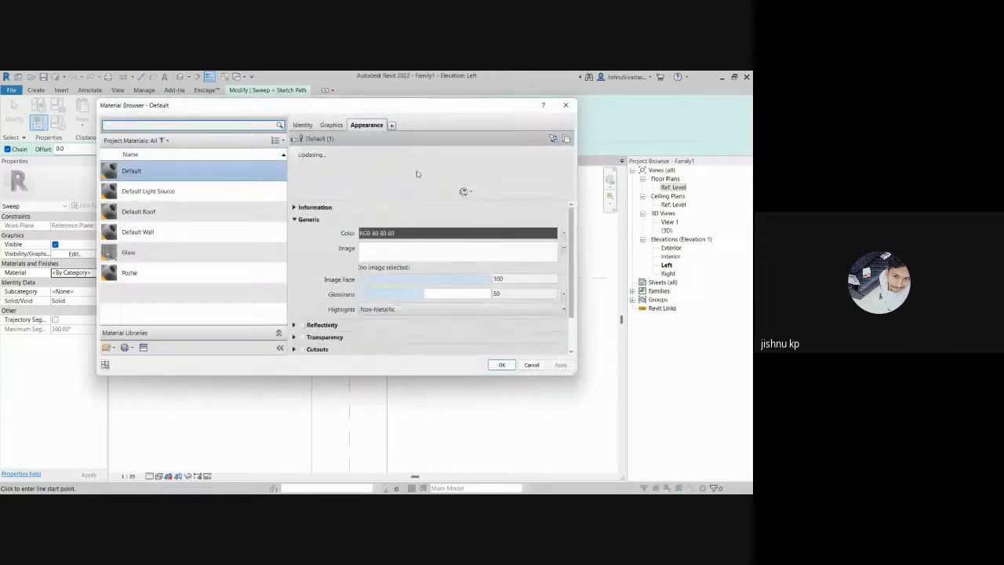
left_click(567, 103)
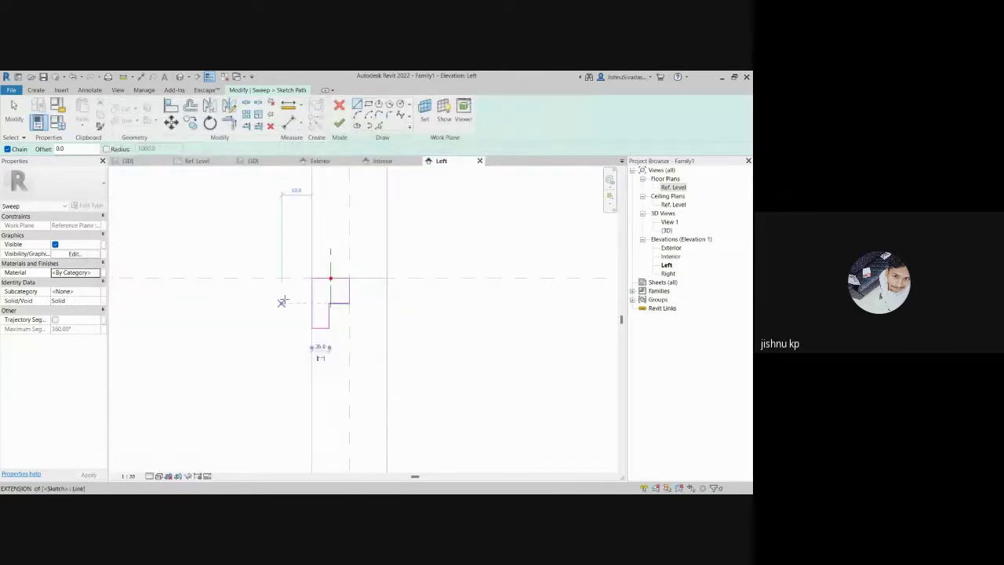
left_click(339, 125)
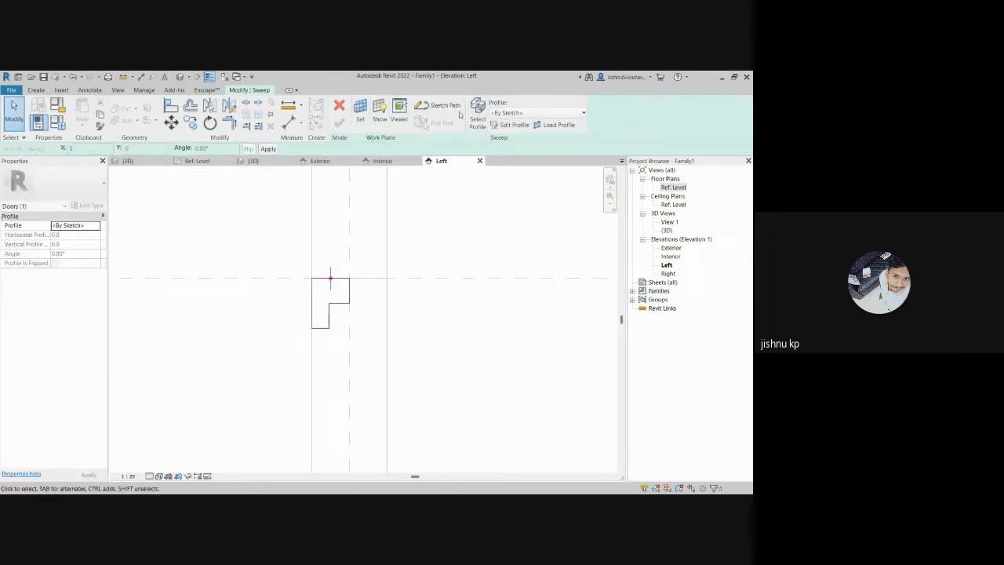
Step: Try to create the sweep with a 1000 by 2000 mm rectangular profile sketched around the door opening in the Interior elevation
left_click(502, 127)
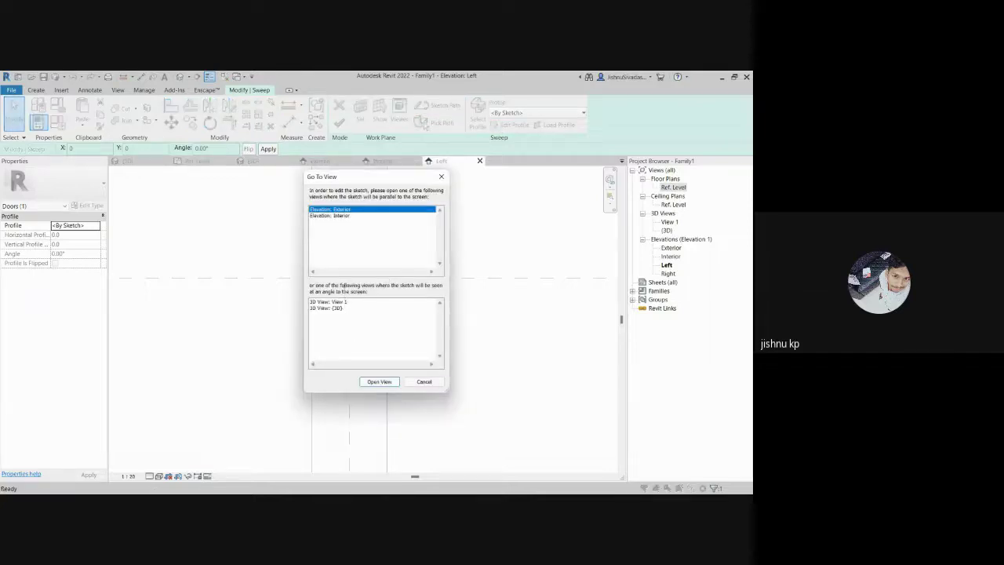
left_click(354, 216)
left_click(379, 382)
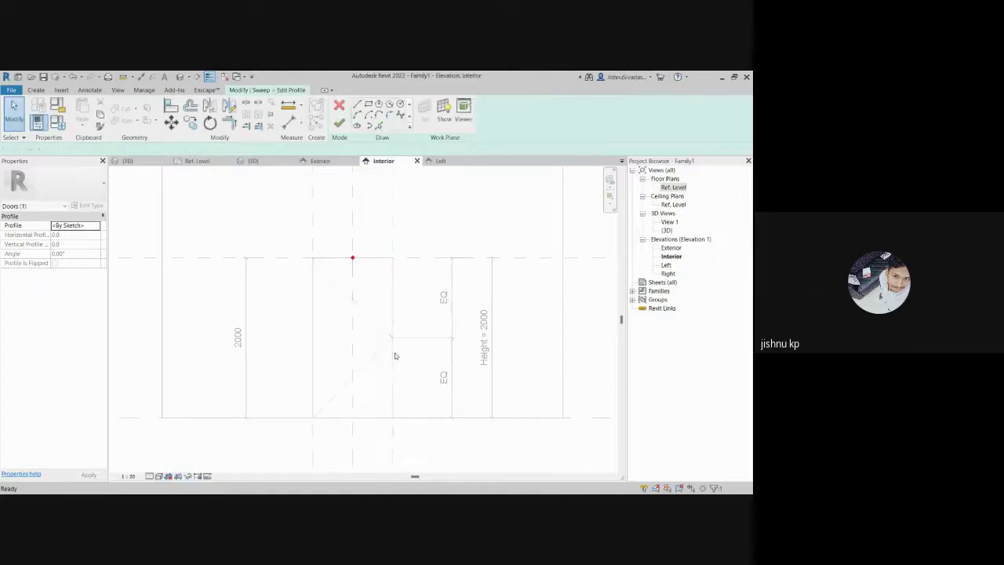
scroll(372, 318, "up", 1)
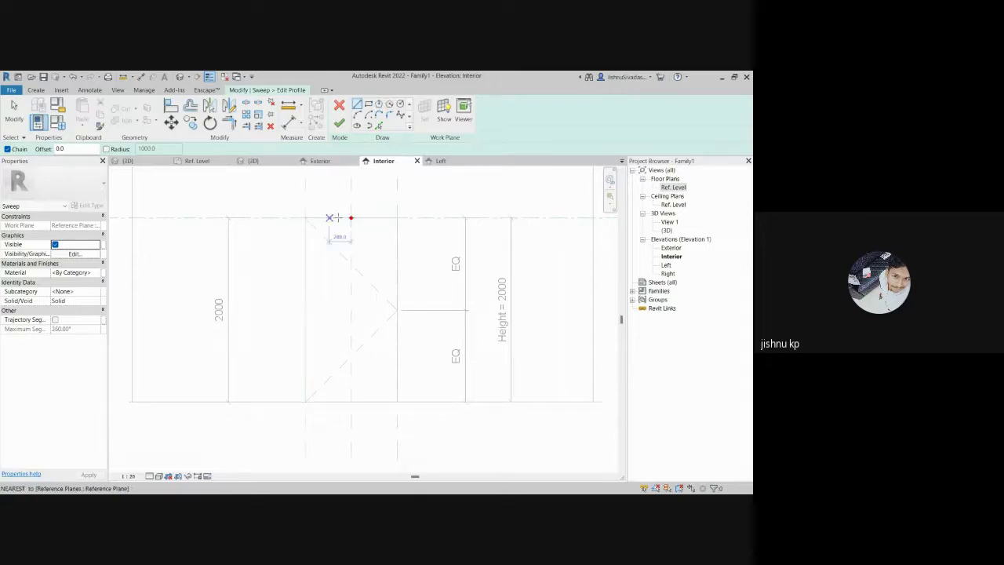
left_click(306, 217)
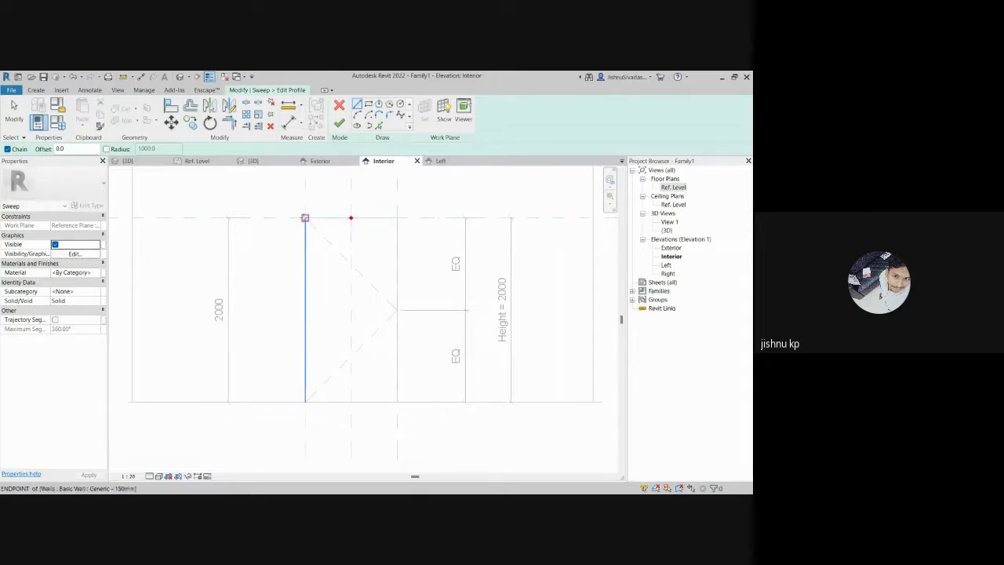
left_click(305, 402)
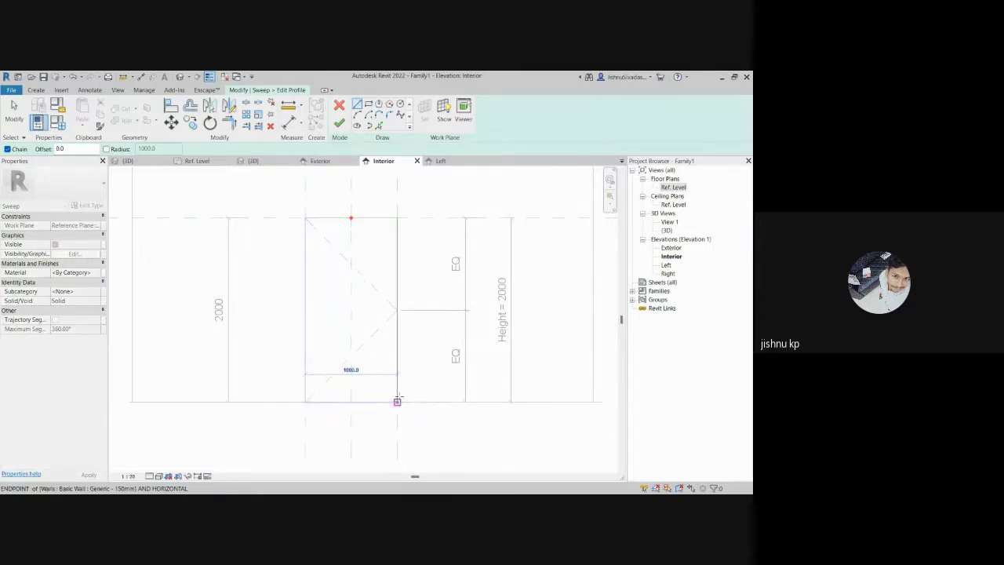
left_click(397, 402)
left_click(397, 217)
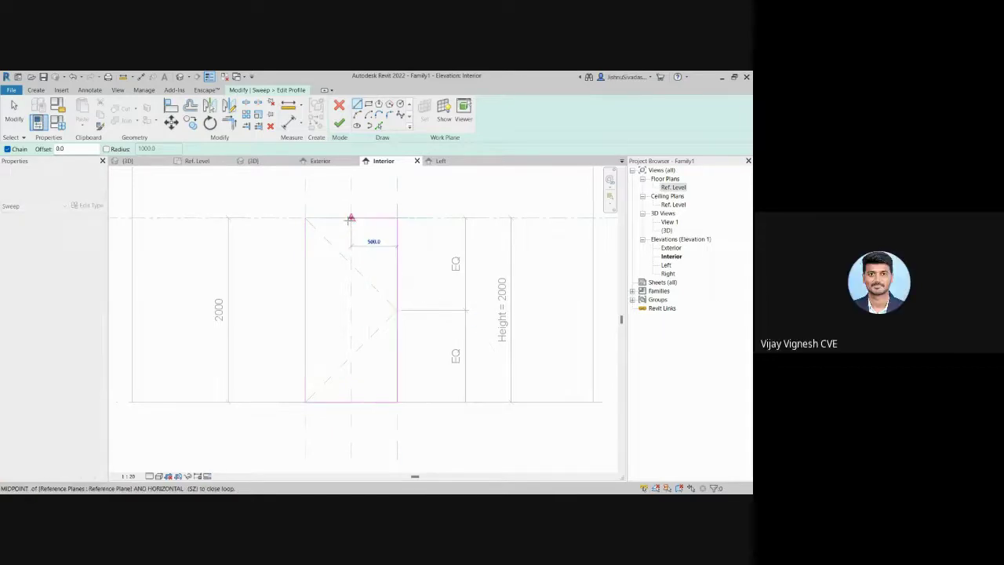
left_click(305, 218)
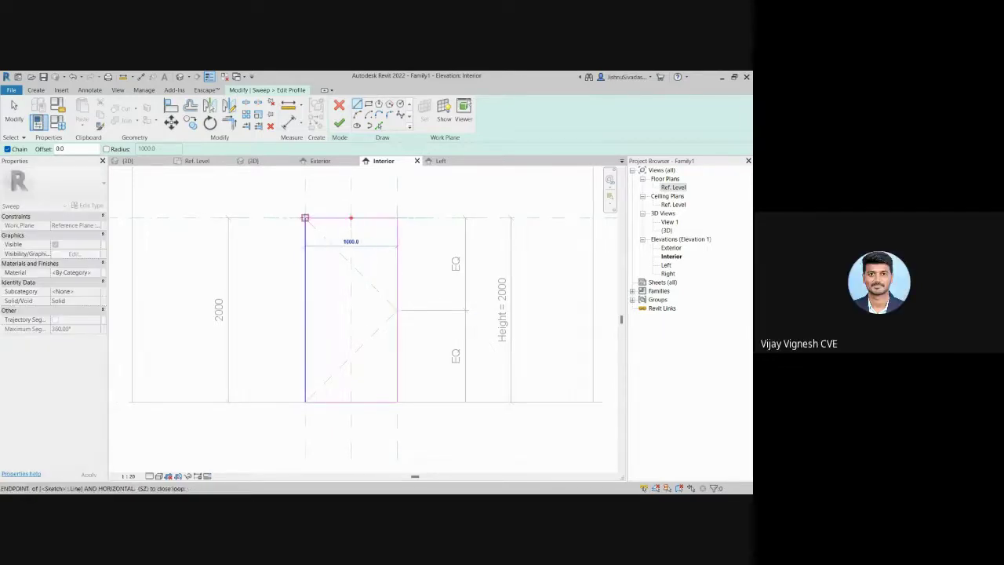
key("Escape")
left_click(339, 123)
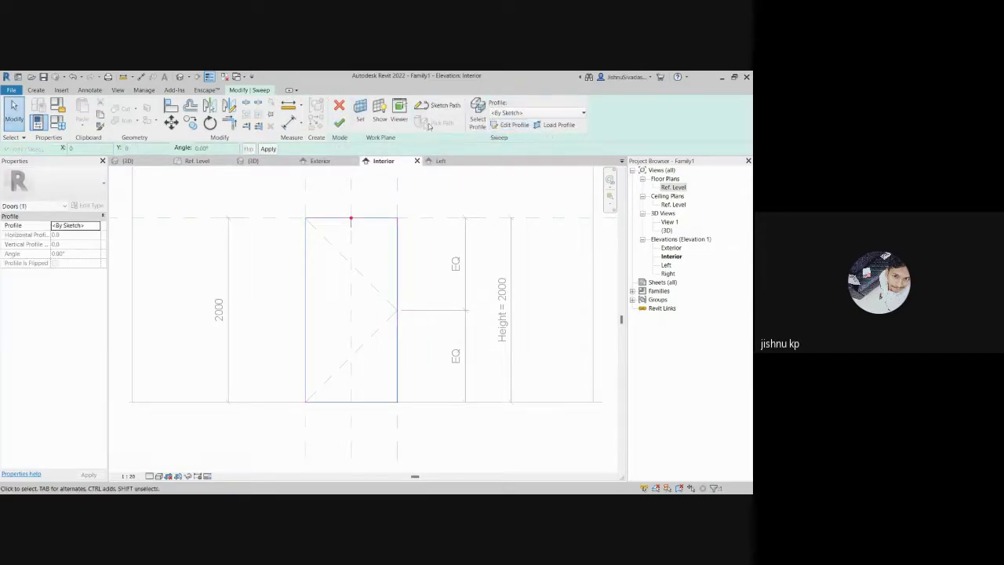
left_click(339, 123)
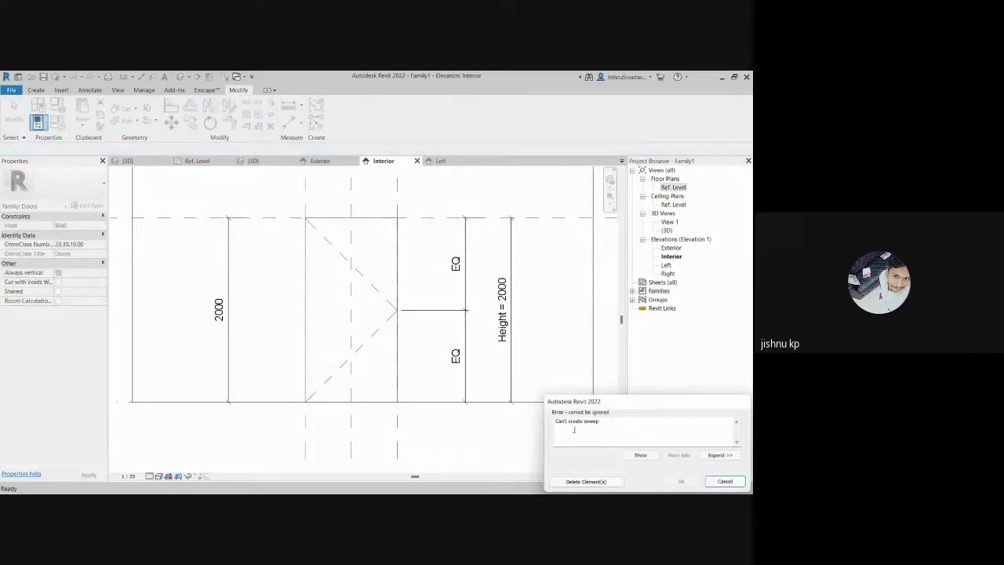
Step: Switch to the Google Meet call in Chrome, mute the microphone, and return to Revit
key("super")
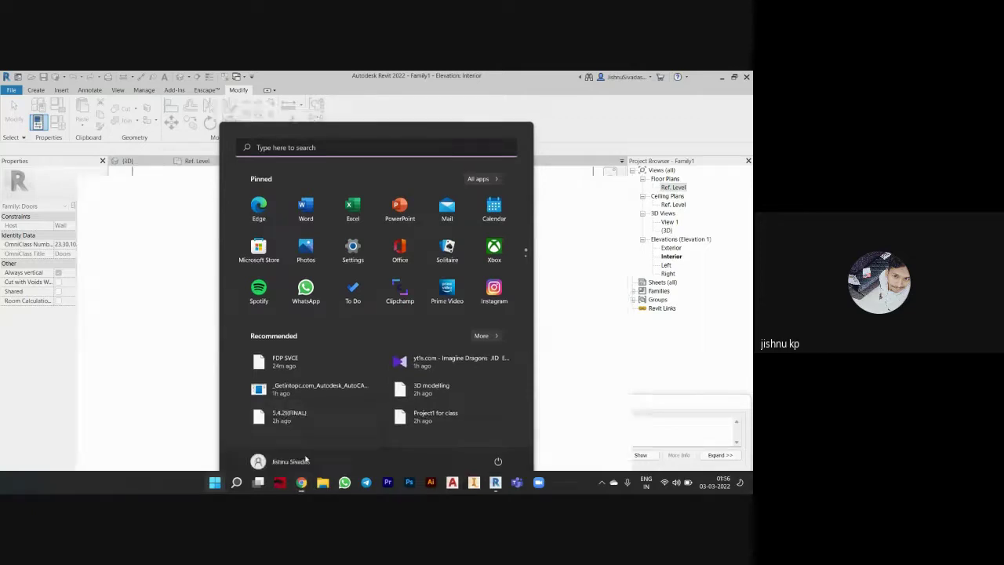
left_click(298, 480)
left_click(295, 475)
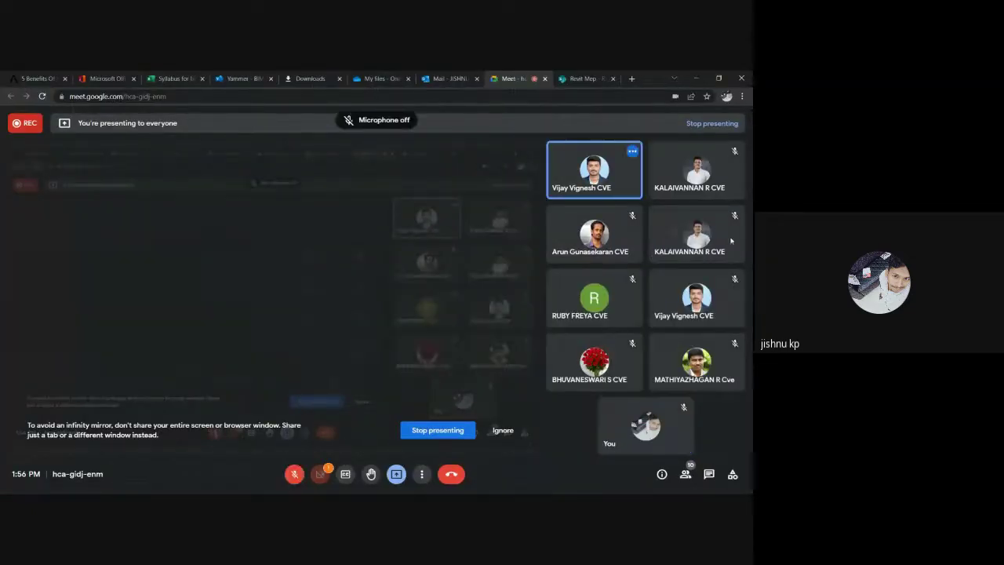
left_click(695, 79)
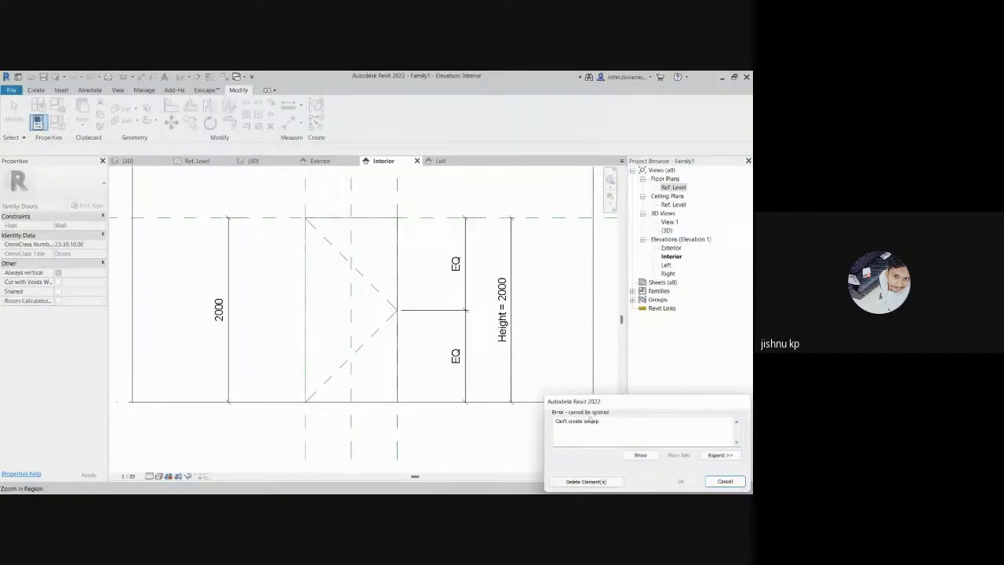
Step: Delete the sweep element that could not be created
left_click_drag(621, 409, 598, 382)
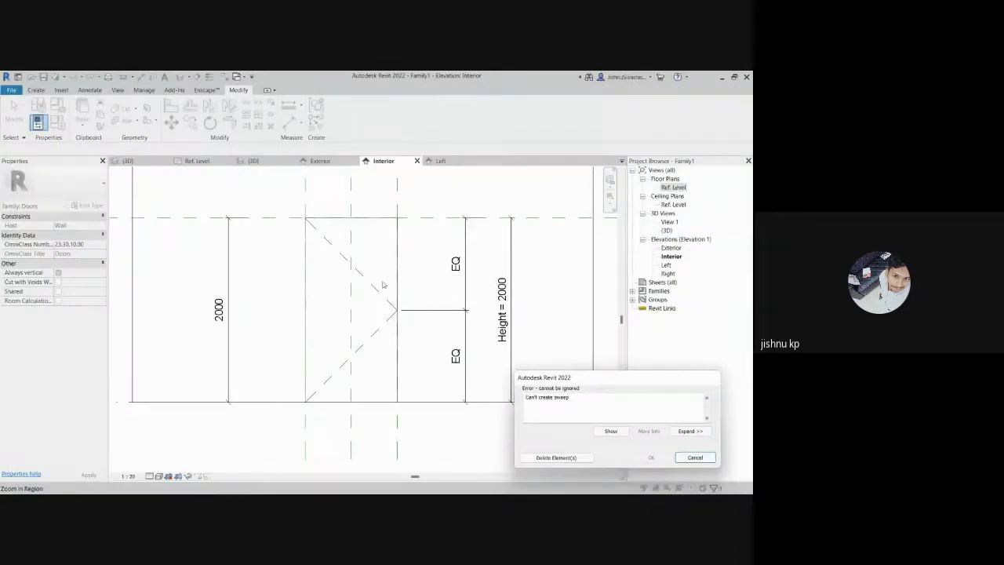
left_click(586, 464)
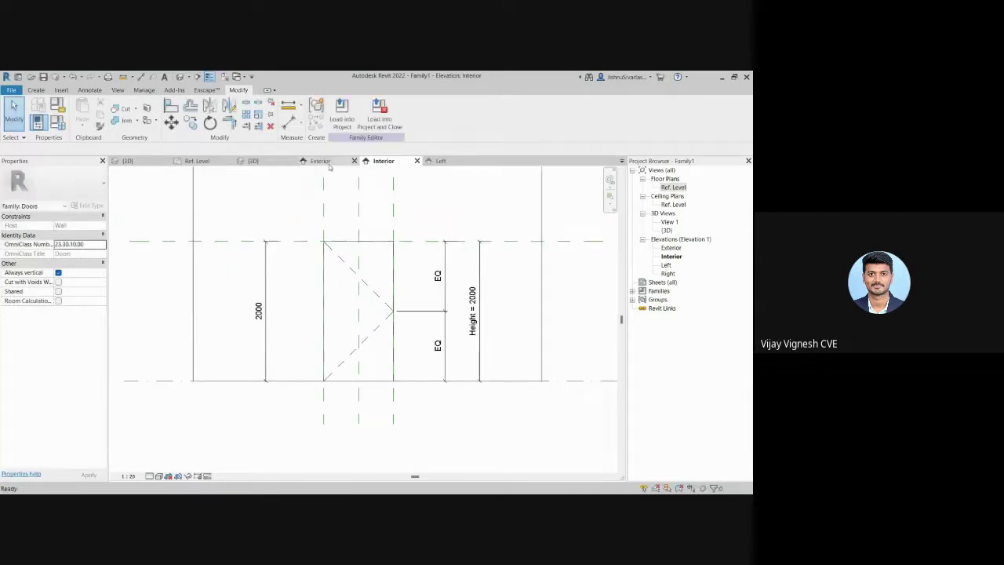
Step: Open the Left elevation and start a new sweep
left_click(441, 160)
scroll(410, 321, "down", 3)
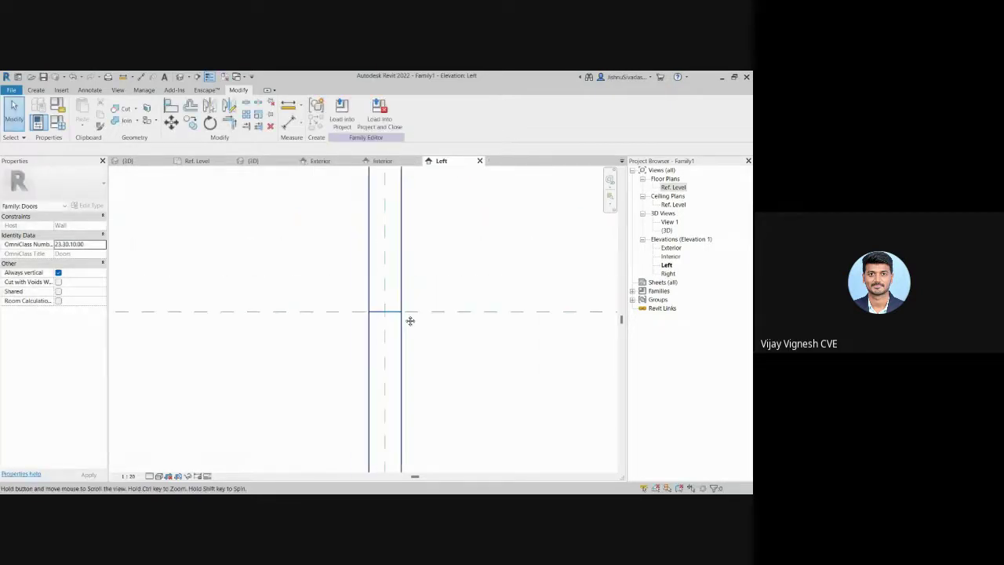
scroll(397, 351, "up", 2)
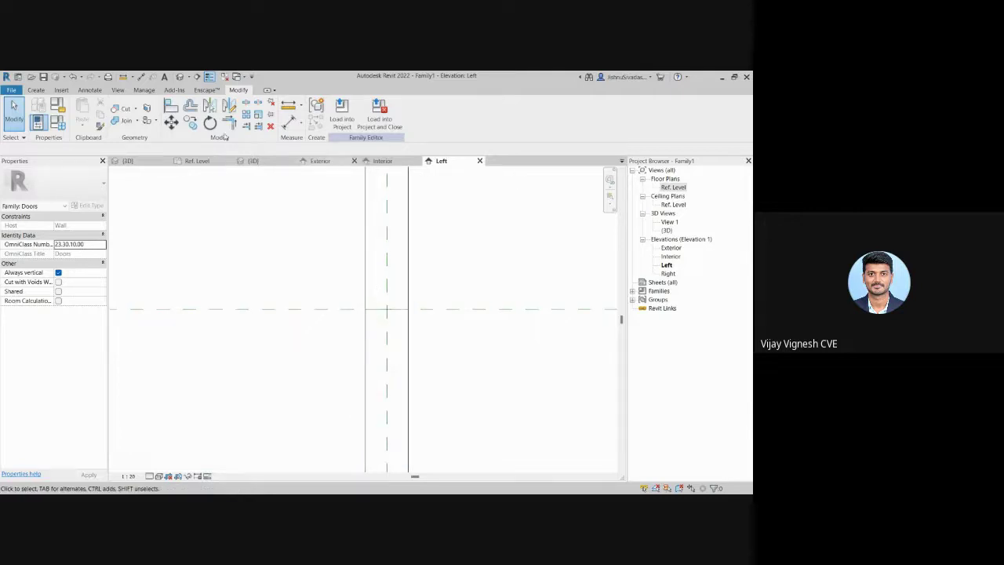
left_click(38, 90)
left_click(148, 110)
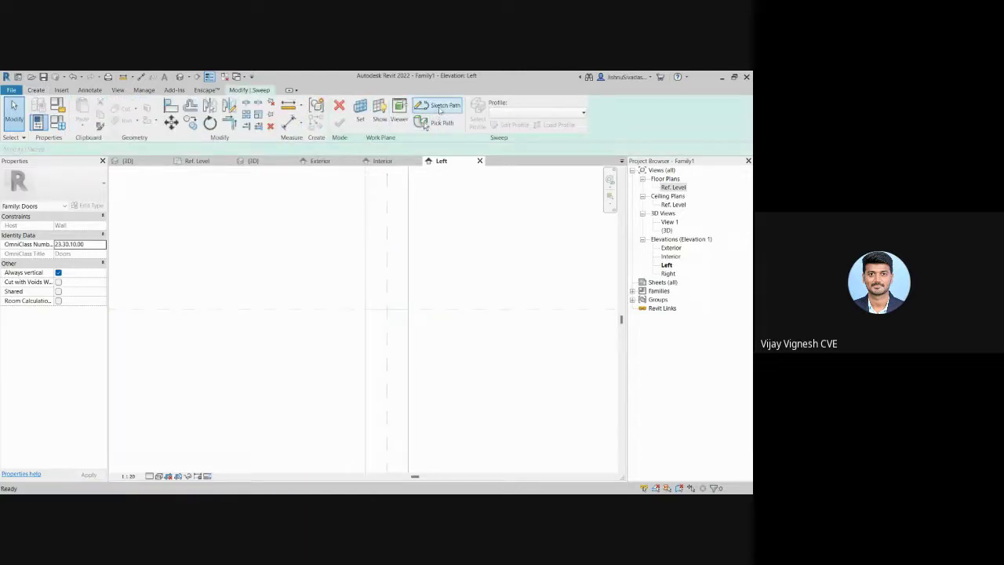
Step: Try to sketch the sweep path as a closed stepped outline at the head of the opening, between the wall face and its centreline
left_click(444, 106)
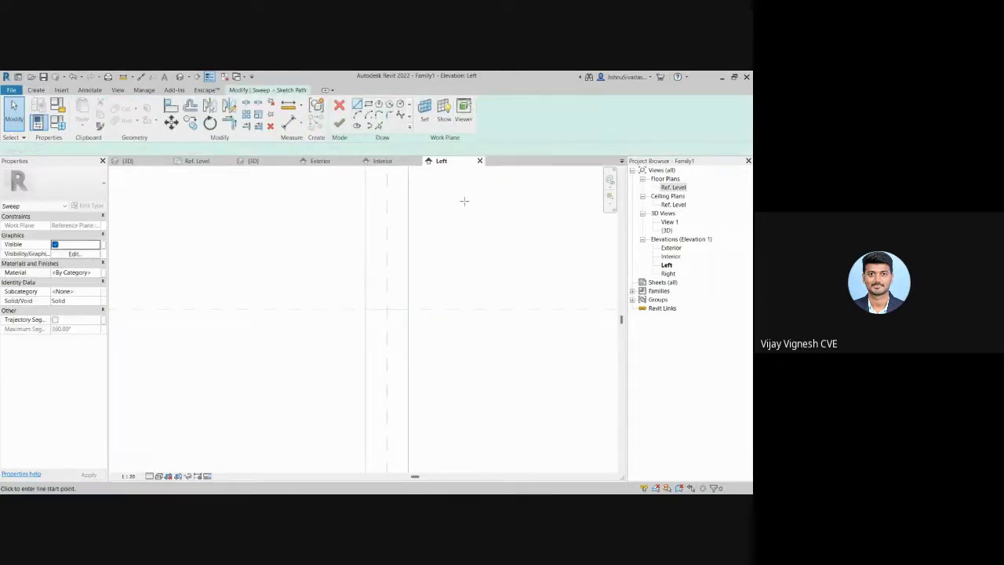
left_click(365, 312)
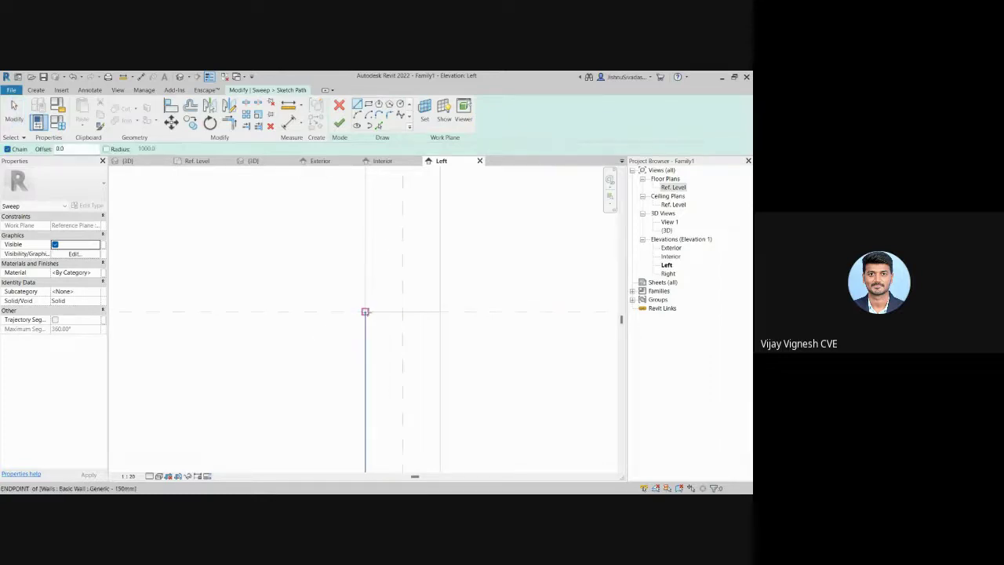
left_click(384, 312)
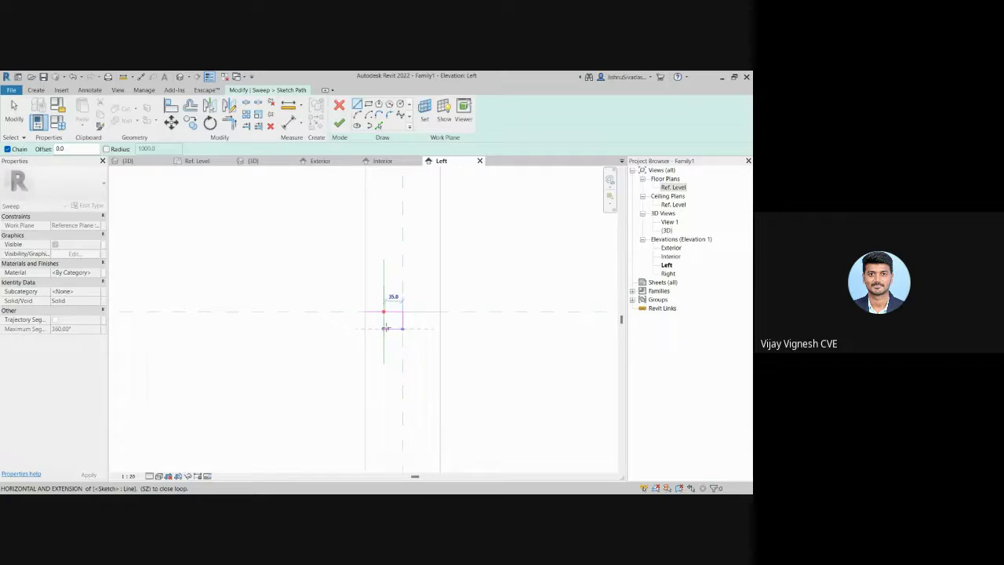
left_click(384, 329)
left_click(384, 349)
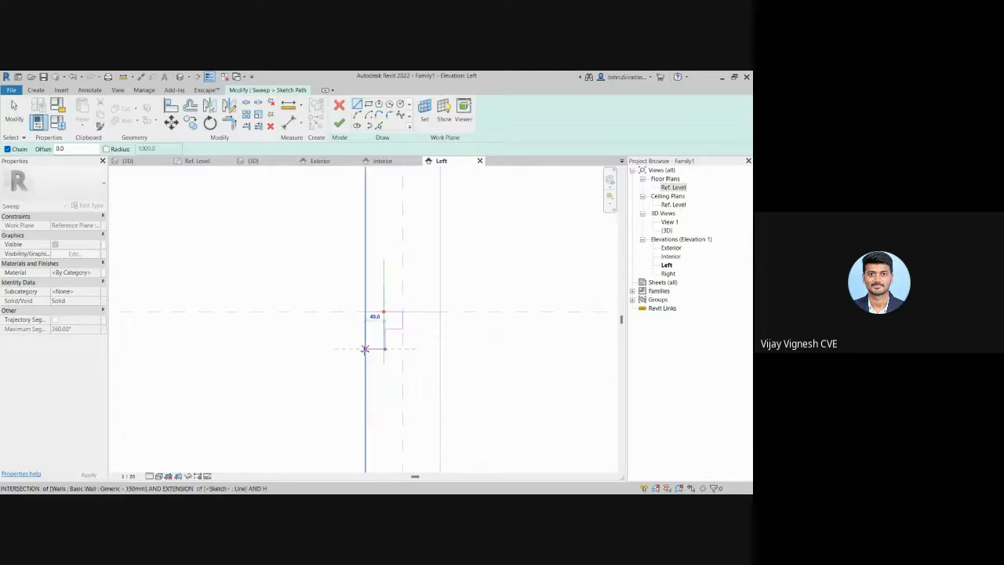
left_click(365, 348)
left_click(365, 311)
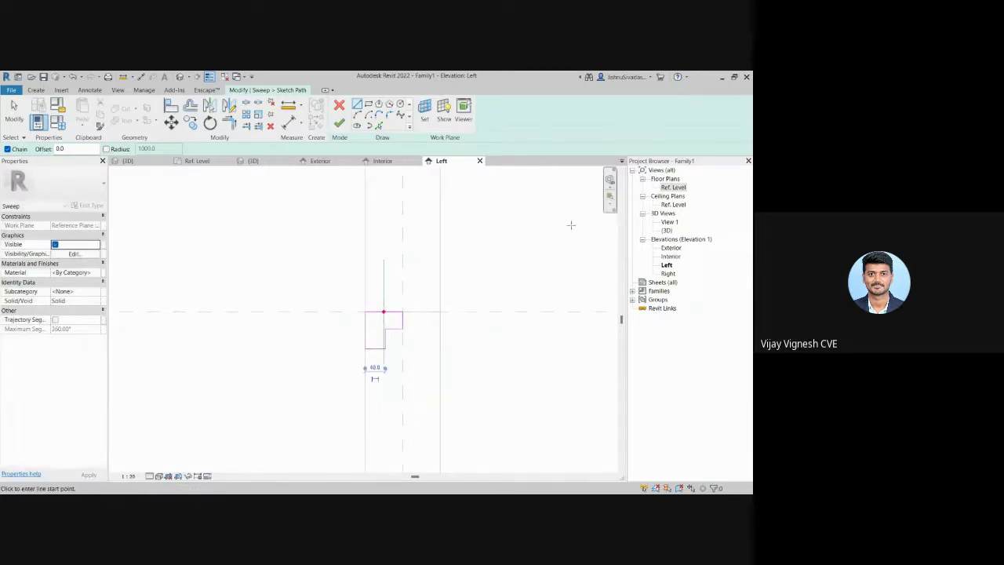
left_click(339, 123)
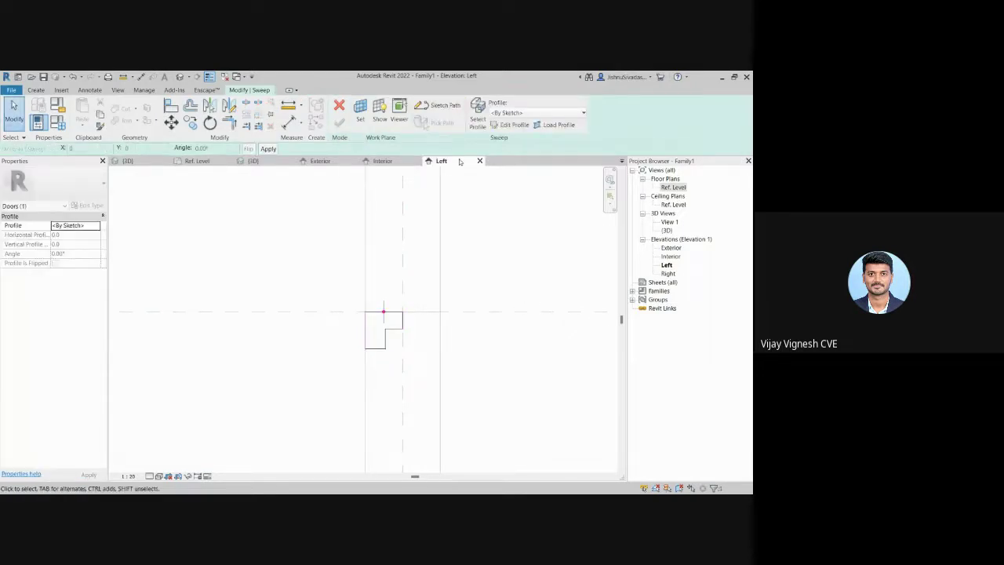
scroll(441, 345, "down", 1)
middle_click_drag(442, 345, 433, 296)
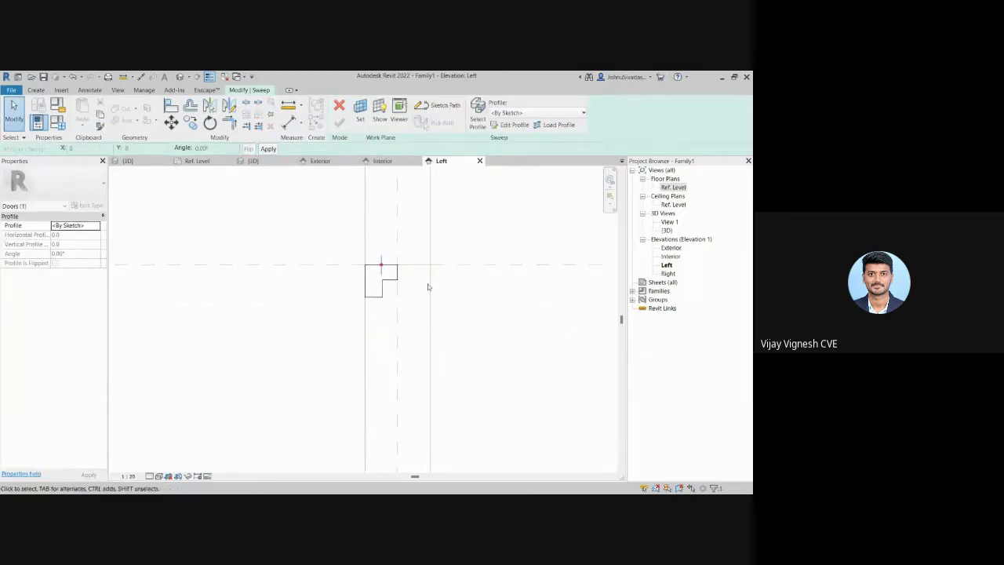
left_click(512, 125)
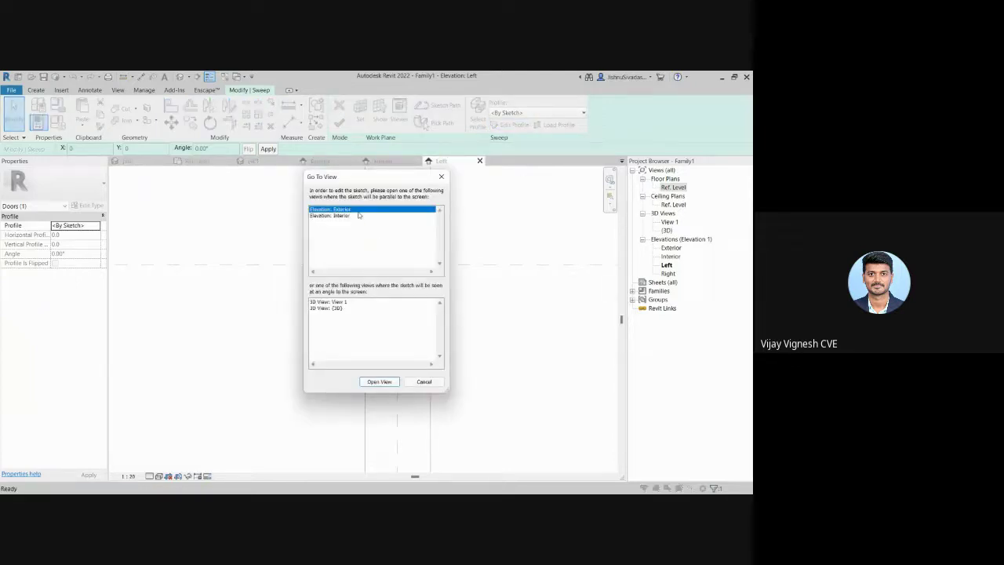
left_click(441, 177)
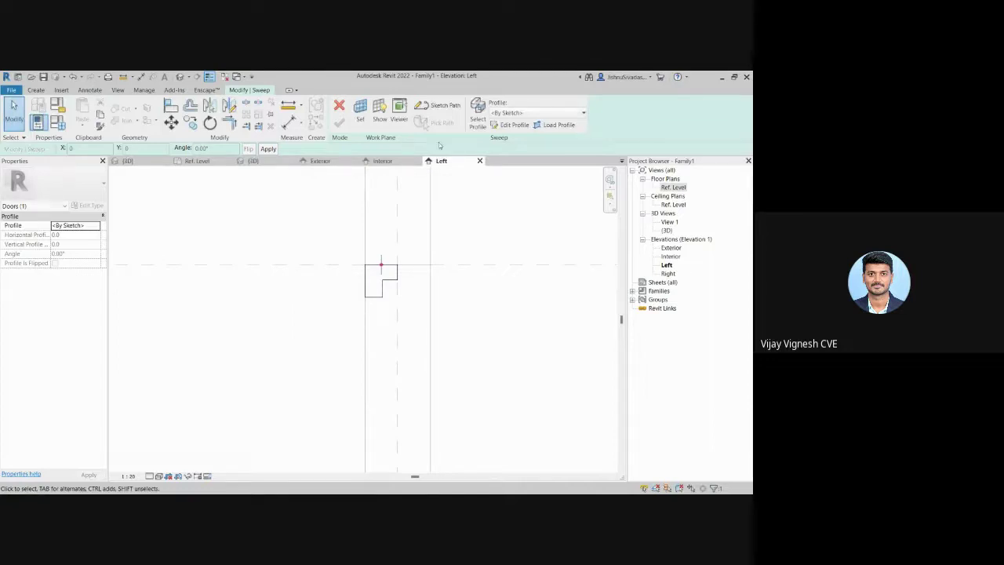
left_click(524, 126)
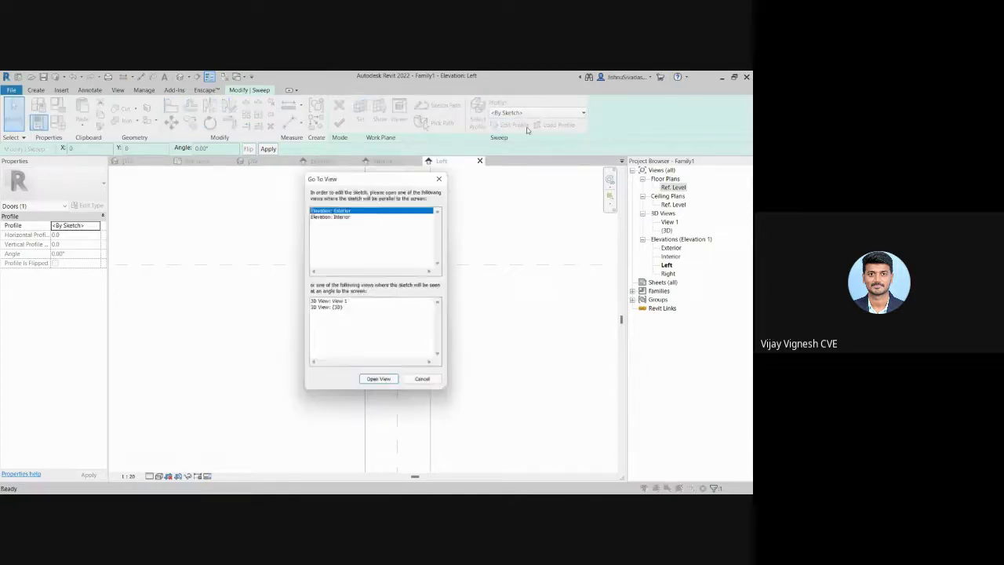
left_click(441, 176)
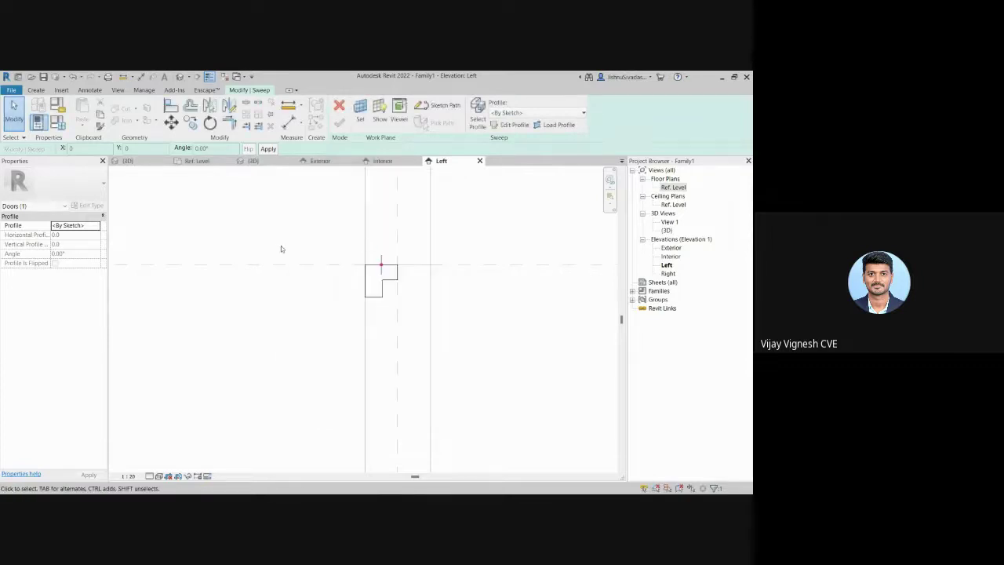
Step: Examine the stepped path's position and orientation above the door opening in the door family's 3D view
left_click(128, 161)
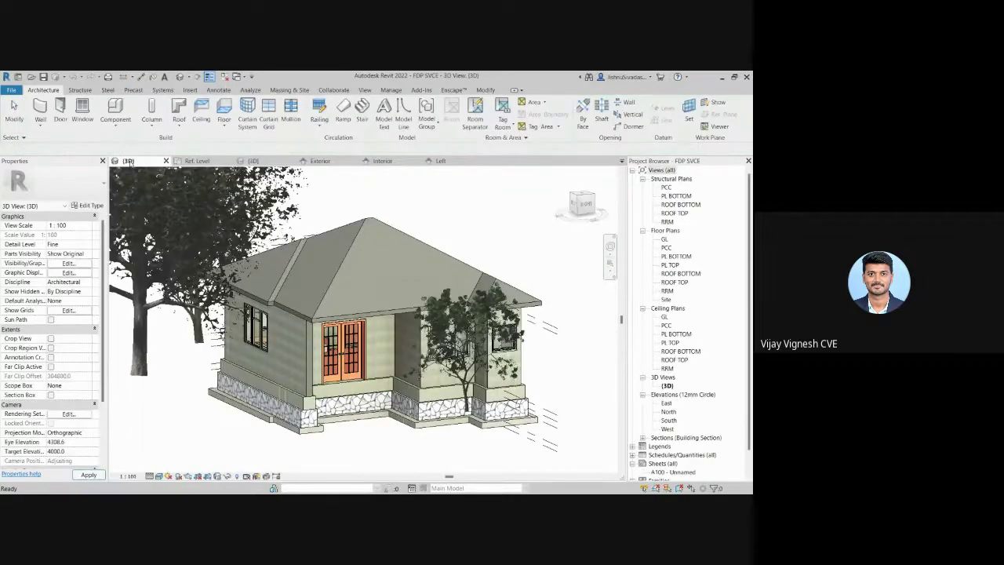
left_click(253, 161)
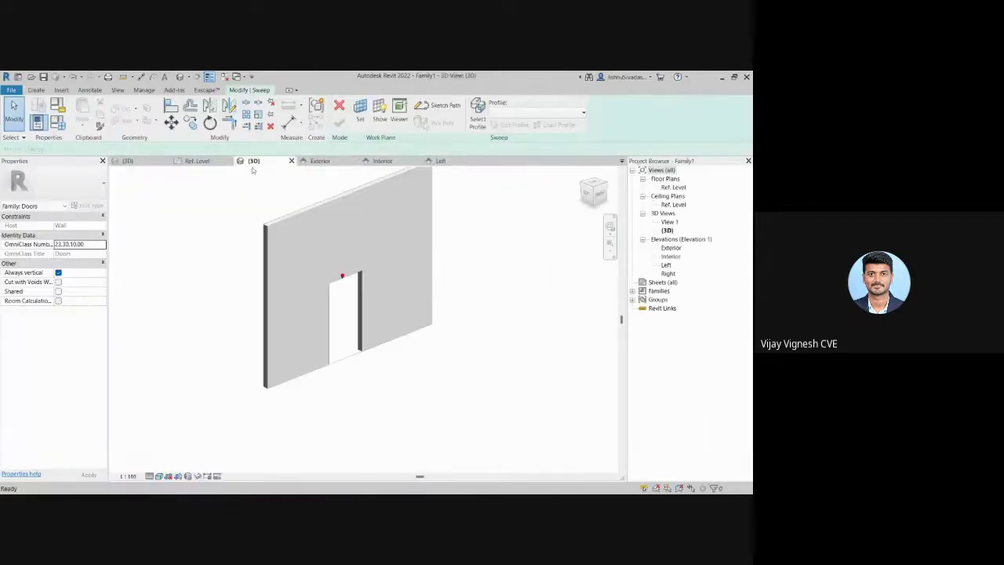
scroll(365, 315, "up", 6)
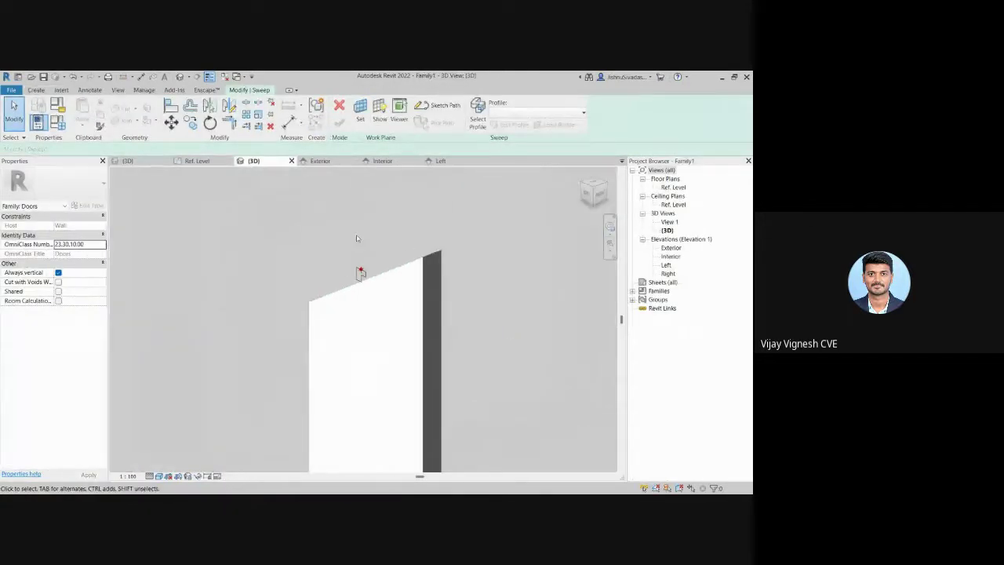
scroll(367, 283, "up", 4)
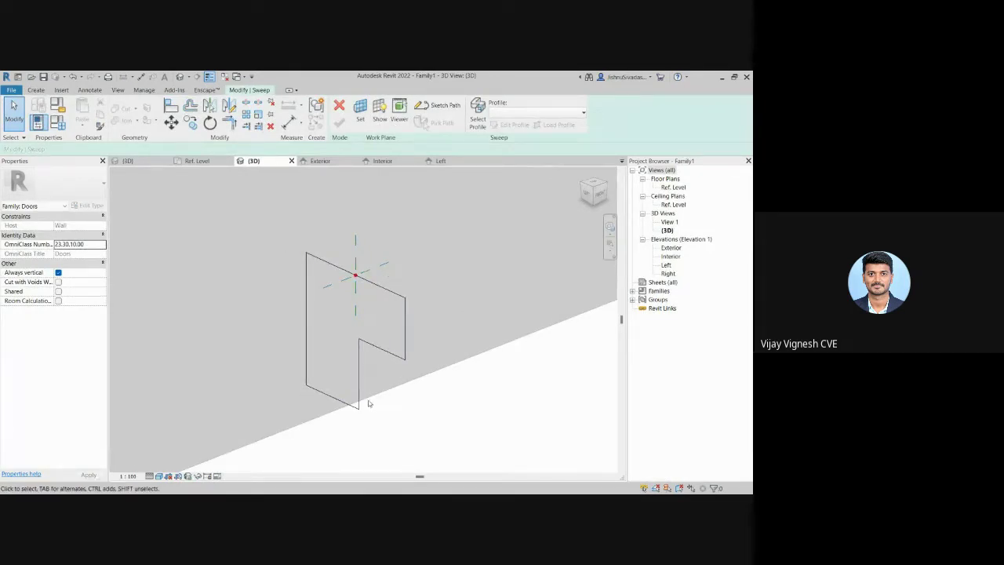
scroll(354, 312, "down", 5)
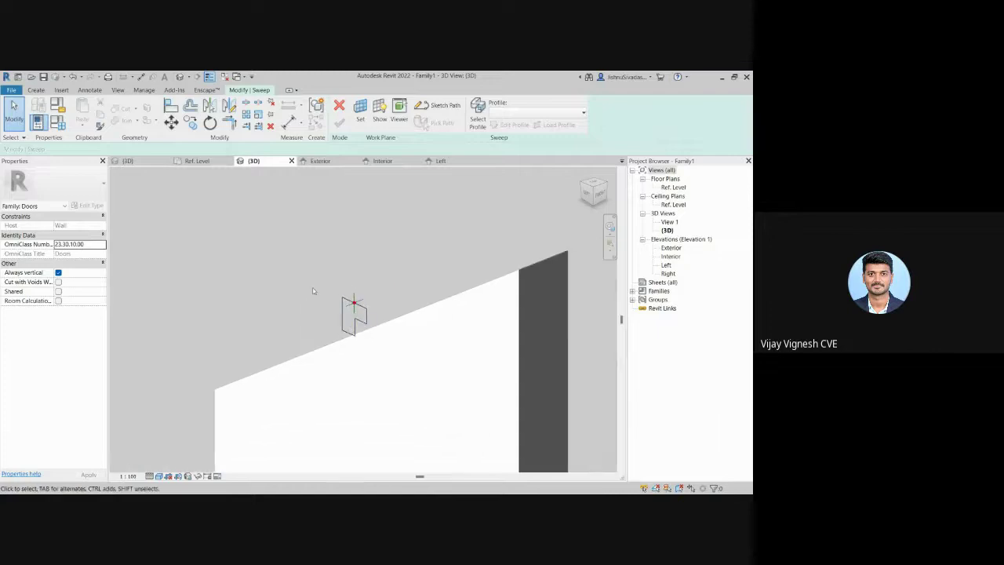
scroll(296, 262, "down", 2)
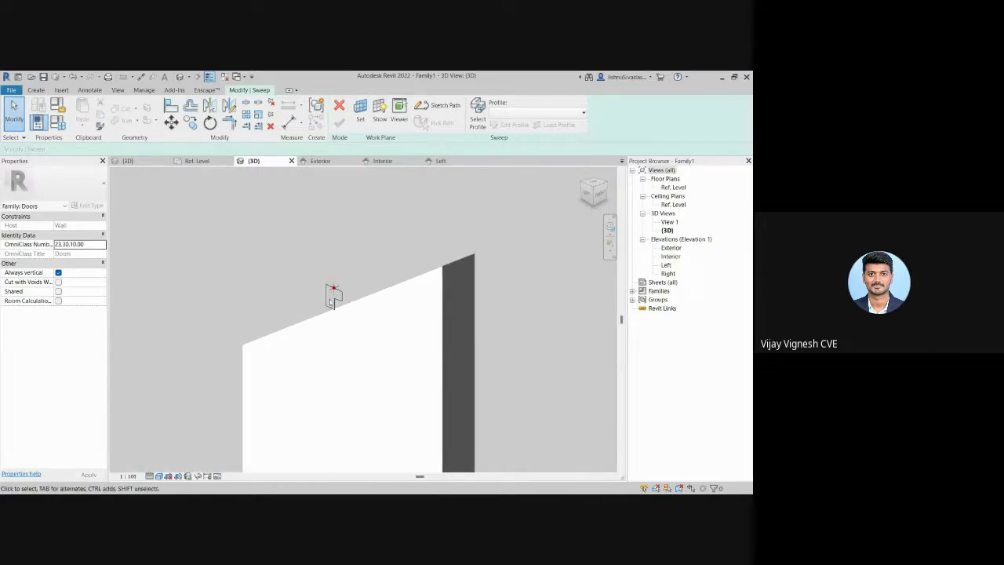
scroll(281, 237, "down", 1)
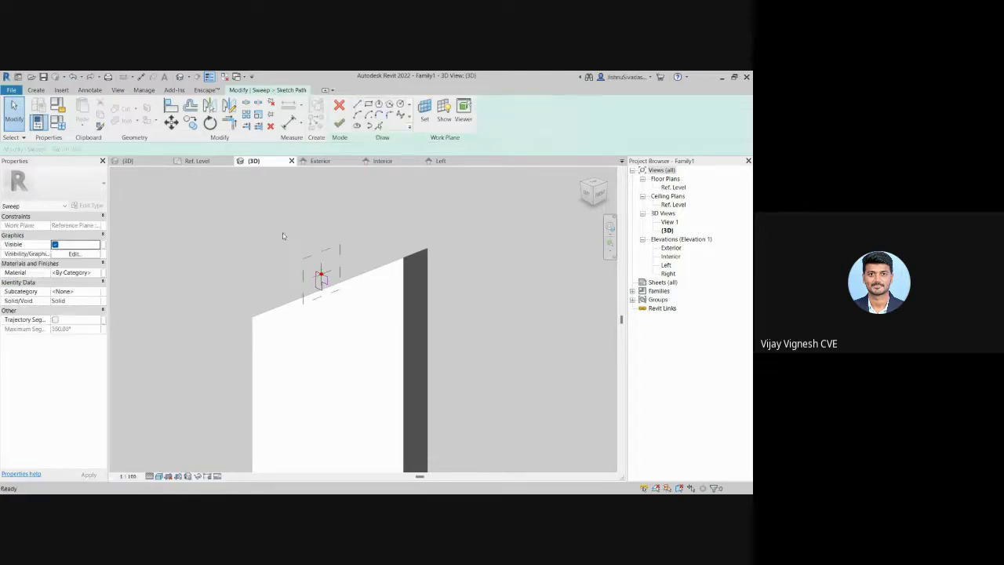
Step: Undo the stepped path sketch so the sweep has no path
key("ctrl+z")
scroll(258, 257, "down", 1)
scroll(258, 259, "down", 3)
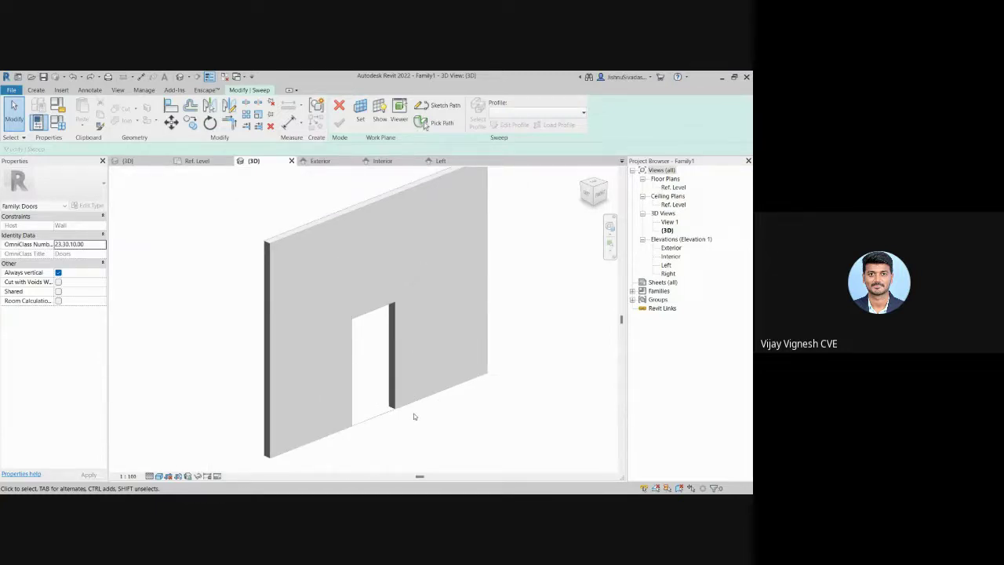
Step: Set the sweep's work plane by picking the wall face around the door opening in the 3D view
scroll(379, 328, "up", 5)
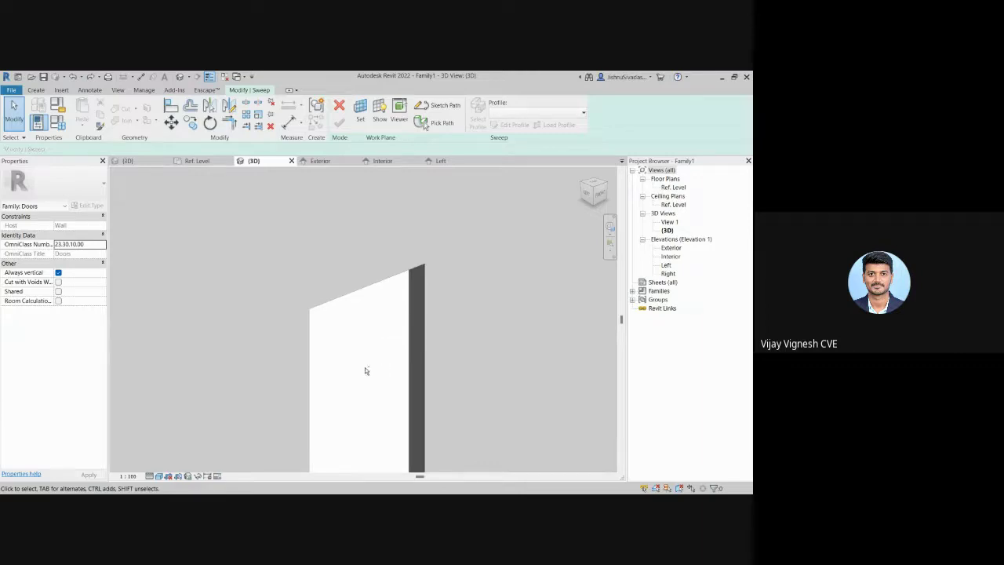
middle_click_drag(365, 370, 351, 277, "shift")
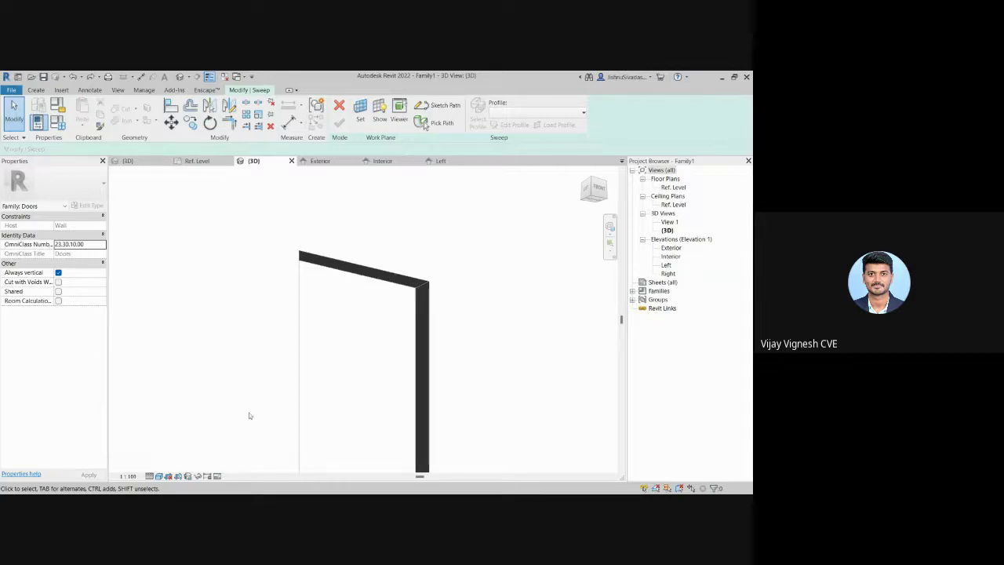
scroll(307, 354, "down", 5)
scroll(513, 341, "up", 5)
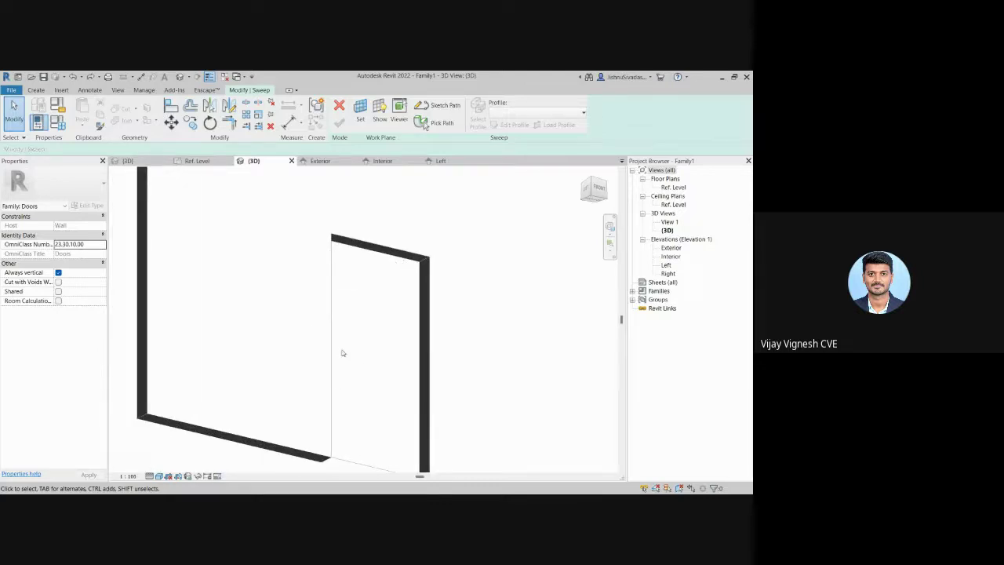
scroll(369, 266, "up", 4)
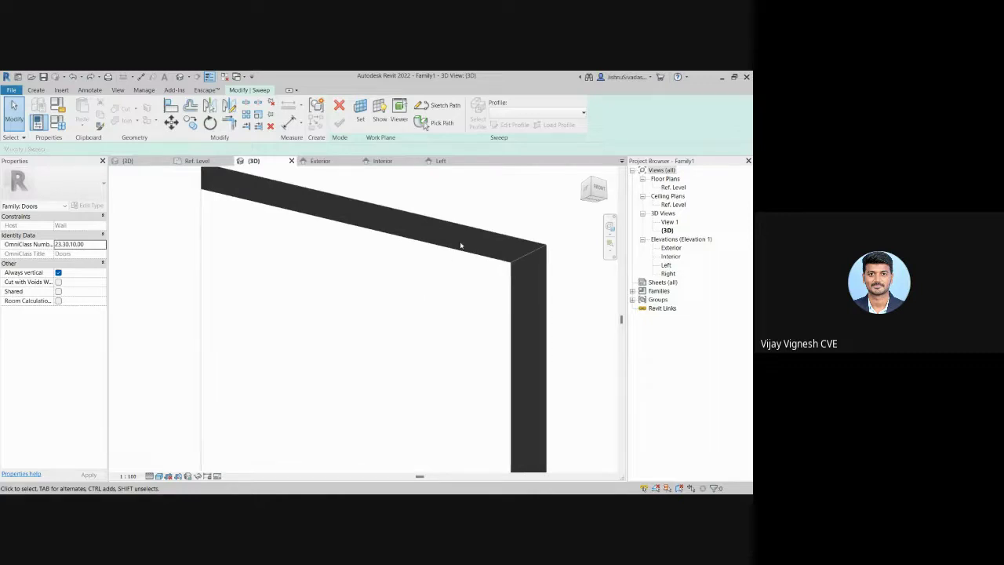
scroll(511, 248, "down", 5)
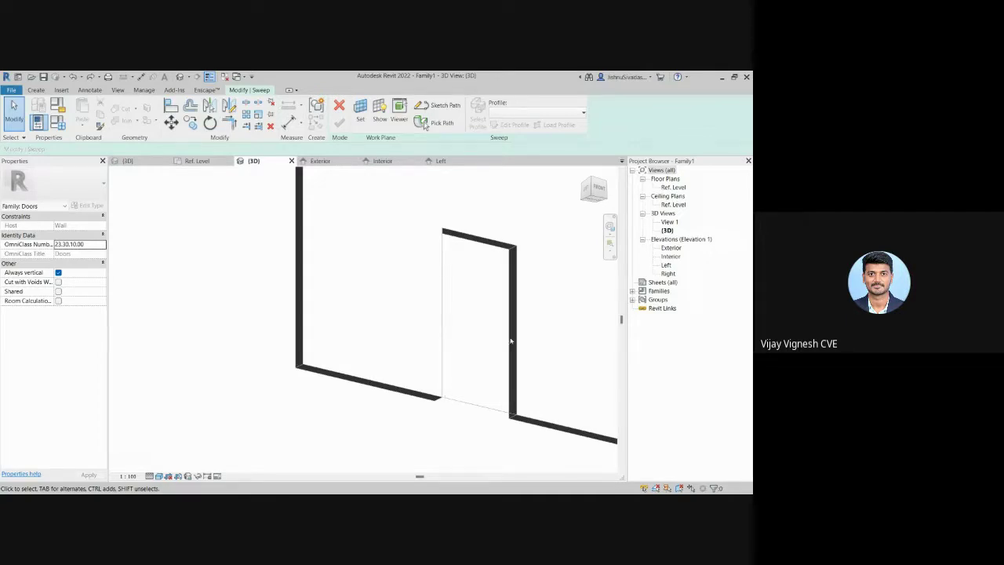
left_click(360, 112)
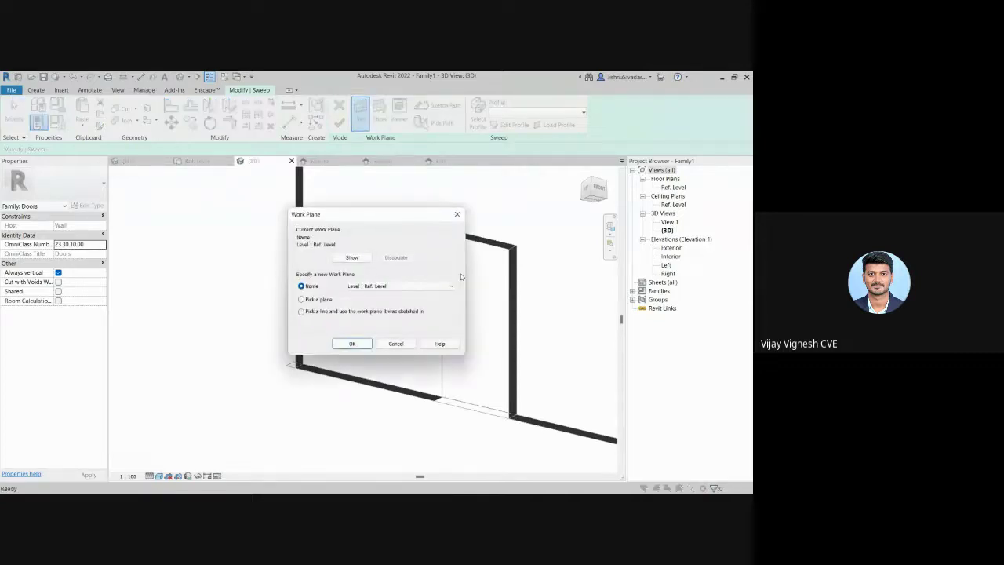
left_click(318, 299)
left_click(352, 344)
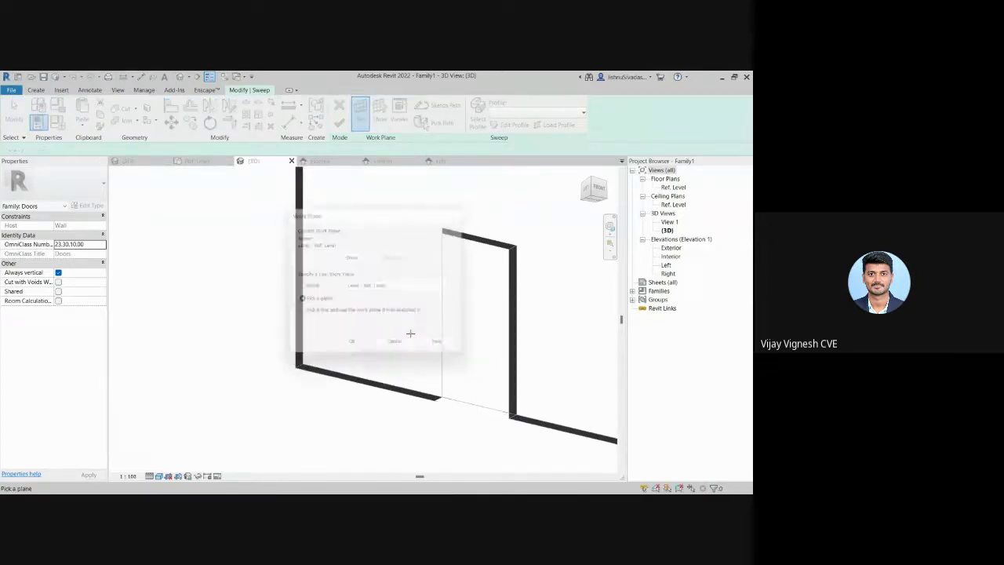
left_click(440, 306)
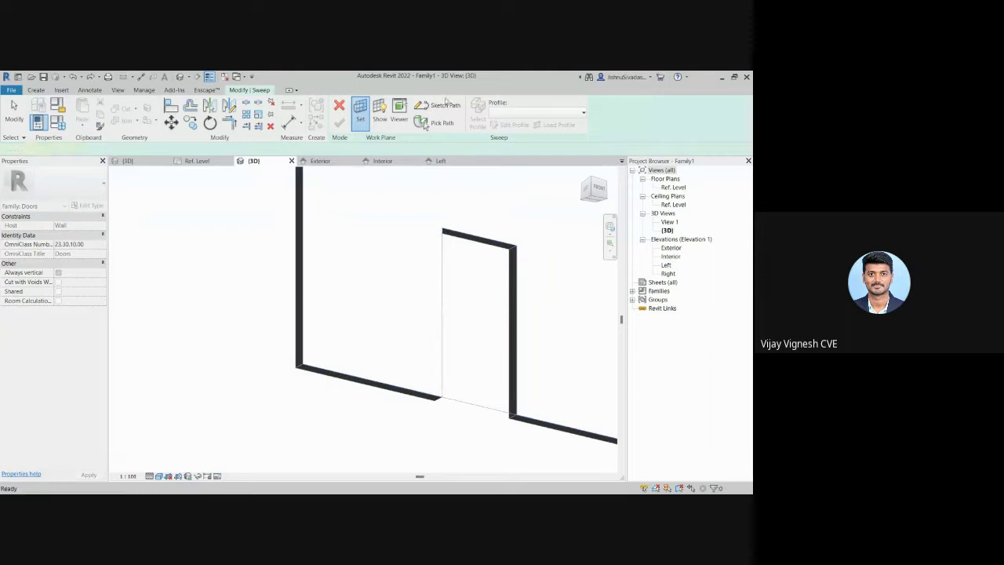
Step: Sketch the sweep path along the door opening's left jamb, head and right jamb, with 2000 mm high jambs, and finish the path
left_click(444, 105)
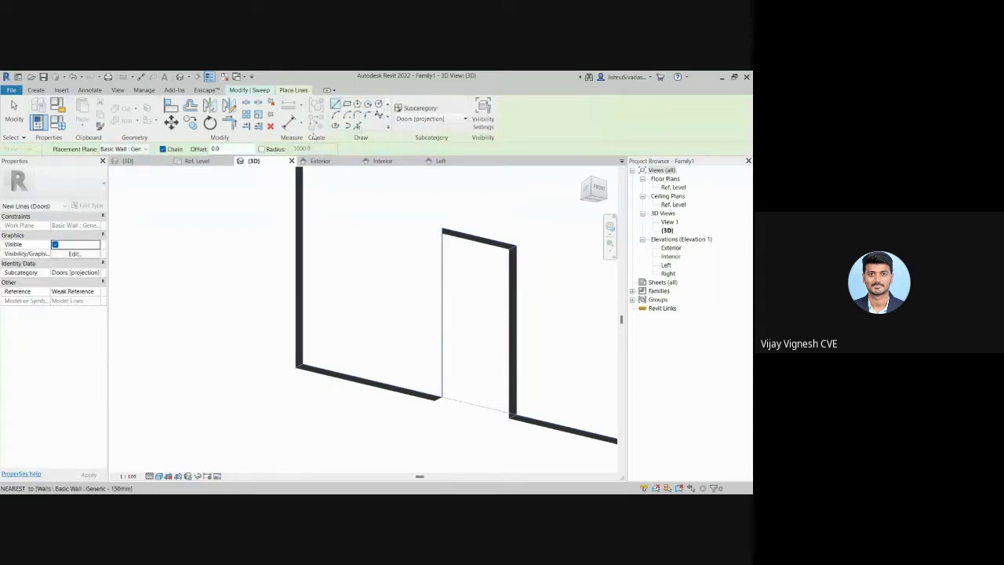
scroll(356, 382, "down", 2)
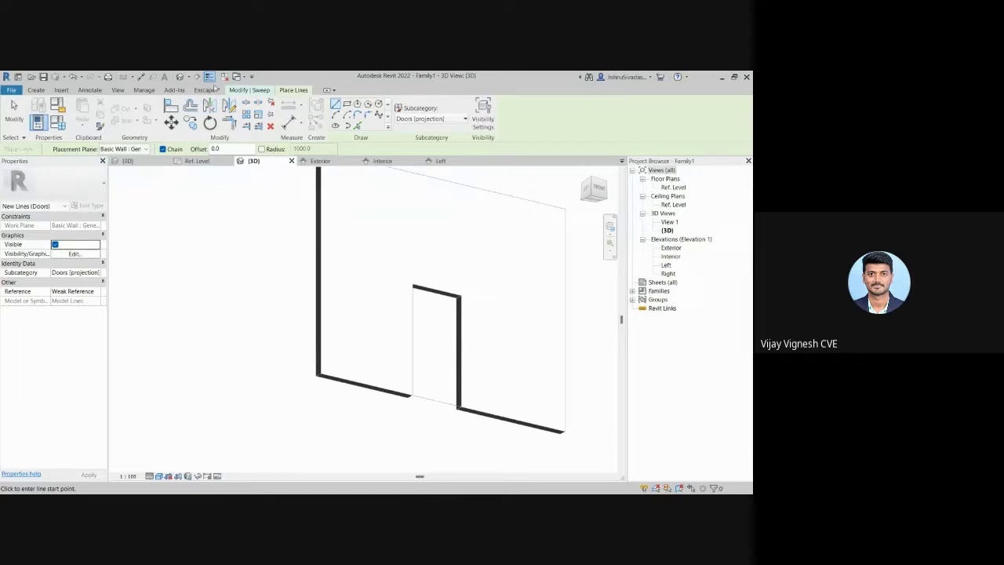
left_click(250, 90)
left_click(441, 105)
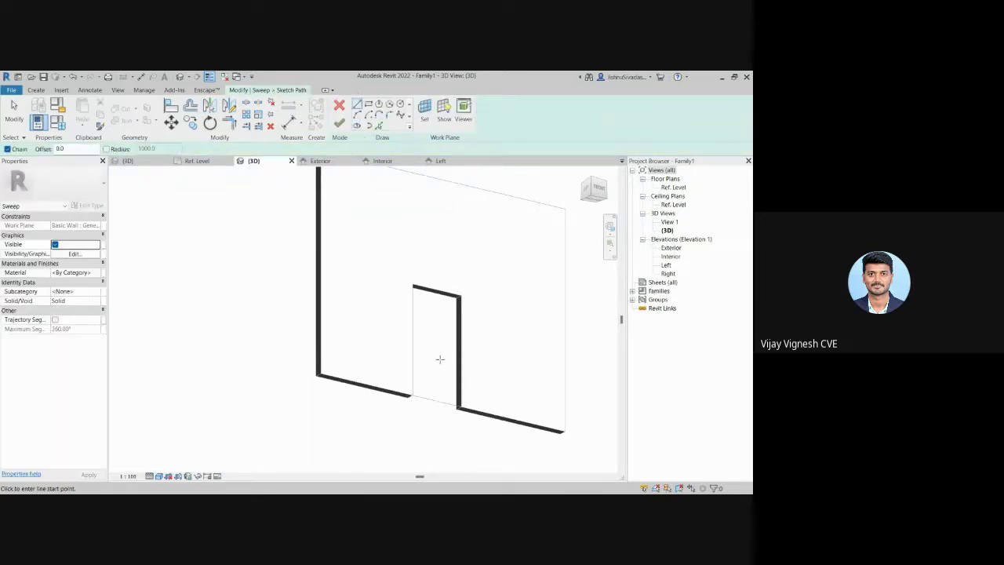
left_click(412, 394)
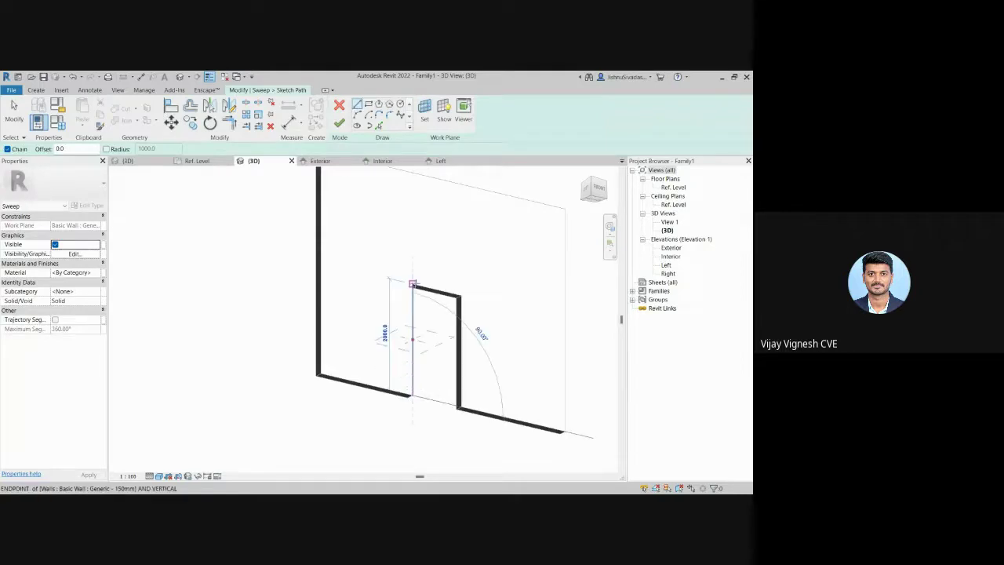
left_click(412, 283)
left_click(461, 296)
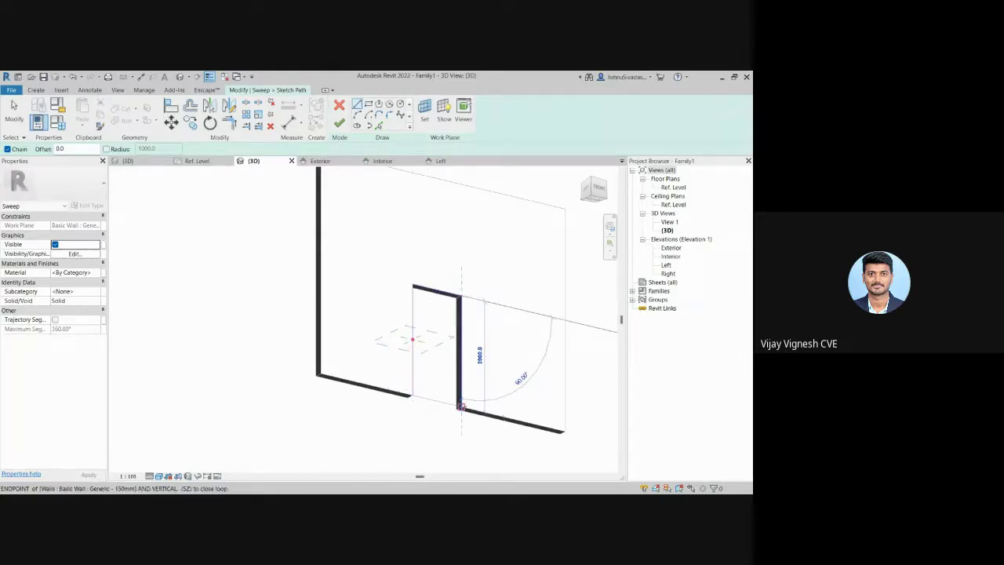
right_click(483, 265)
left_click(502, 268)
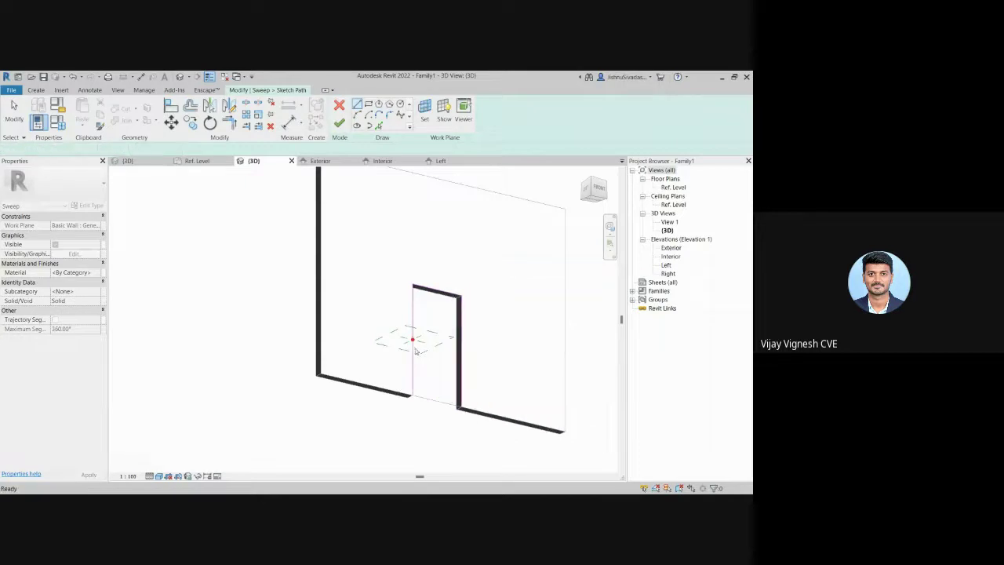
scroll(416, 350, "up", 2)
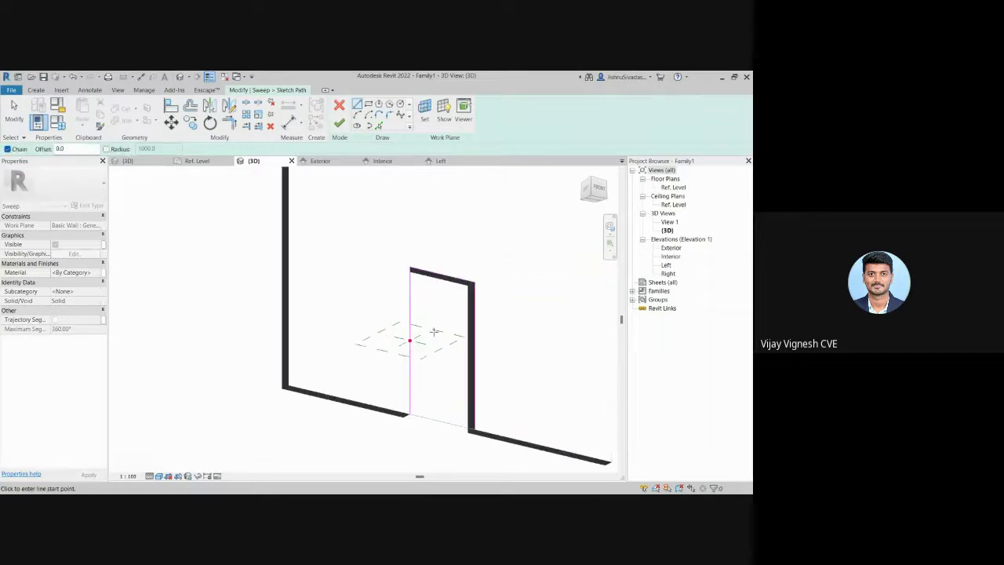
left_click(339, 124)
Step: Sketch a circular profile centred on the path's profile plane at the left jamb and finish the sweep around the door opening
left_click(514, 127)
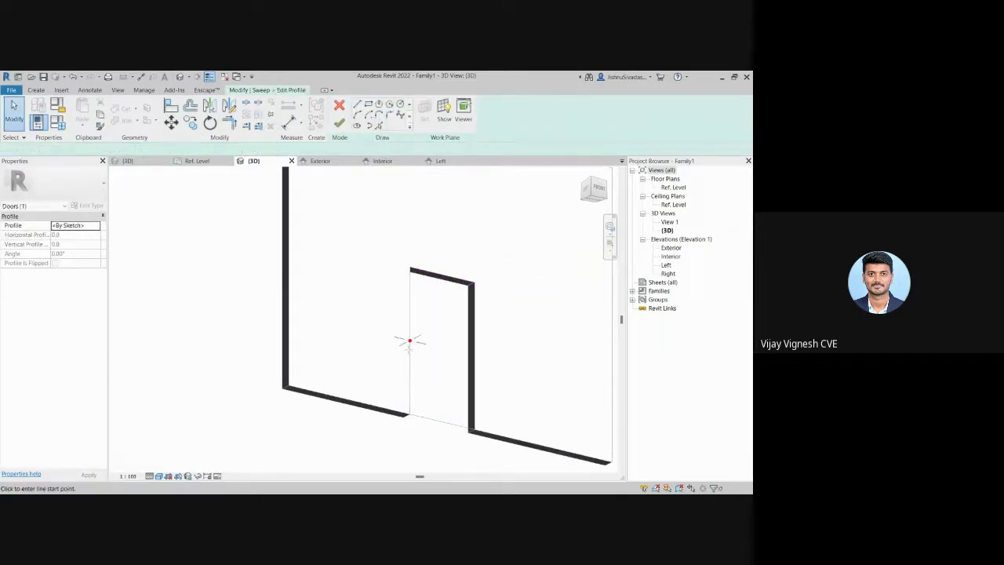
scroll(409, 341, "up", 3)
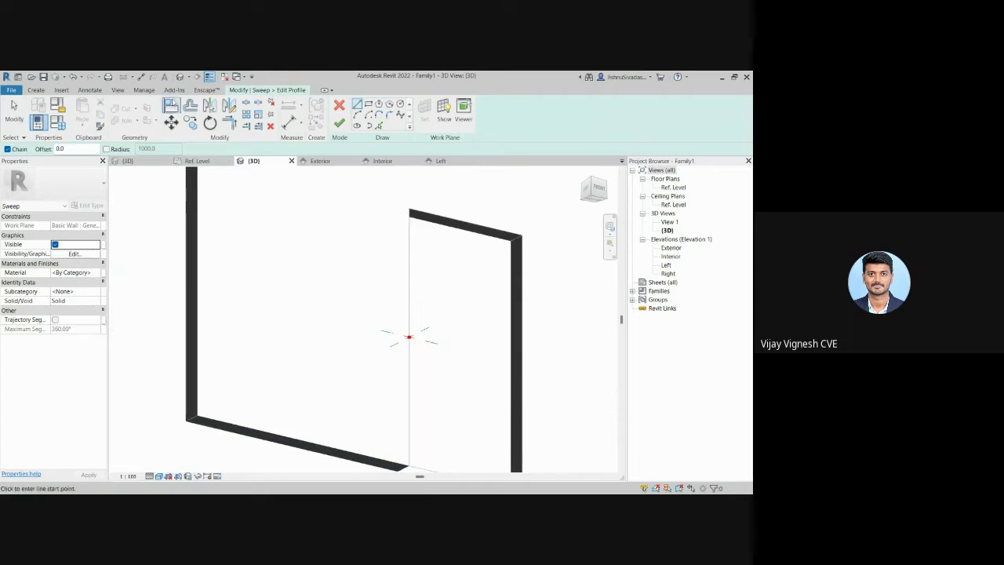
left_click(400, 104)
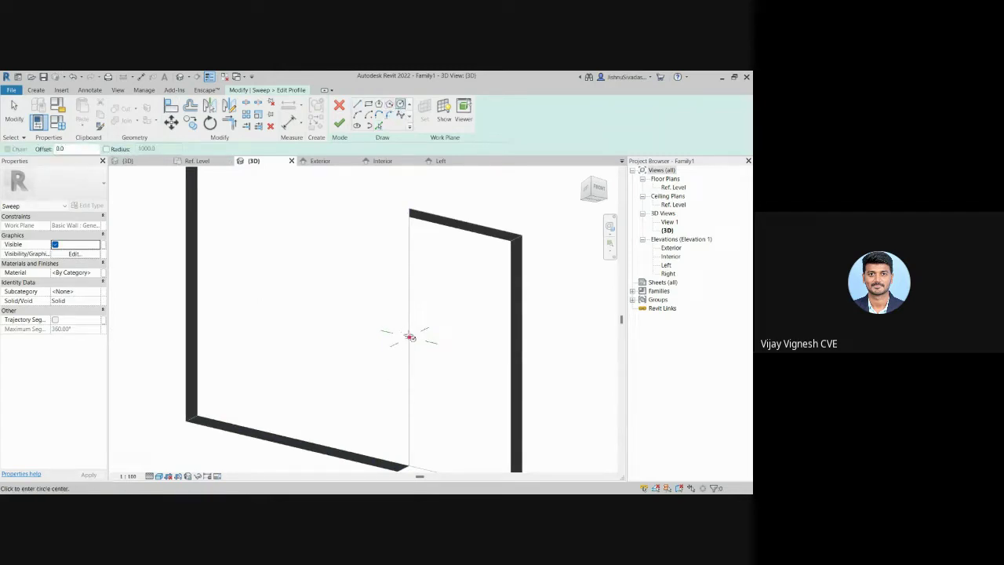
left_click(410, 337)
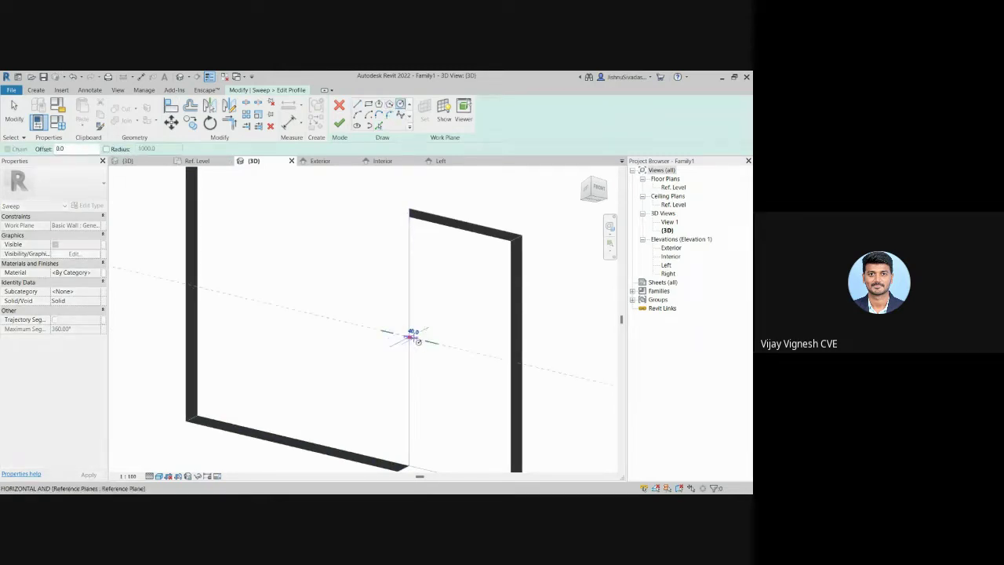
scroll(411, 335, "up", 4)
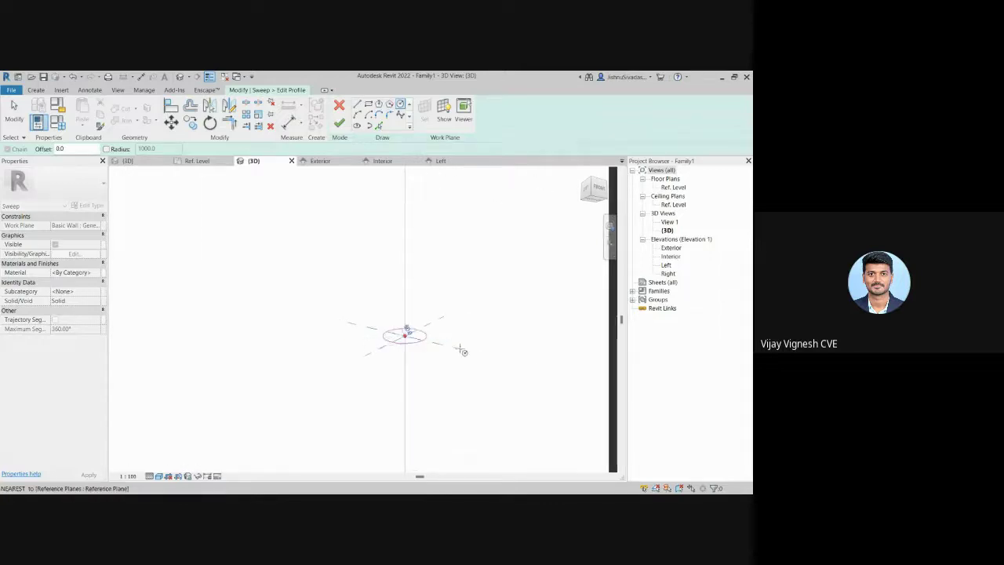
left_click(451, 348)
scroll(442, 345, "down", 5)
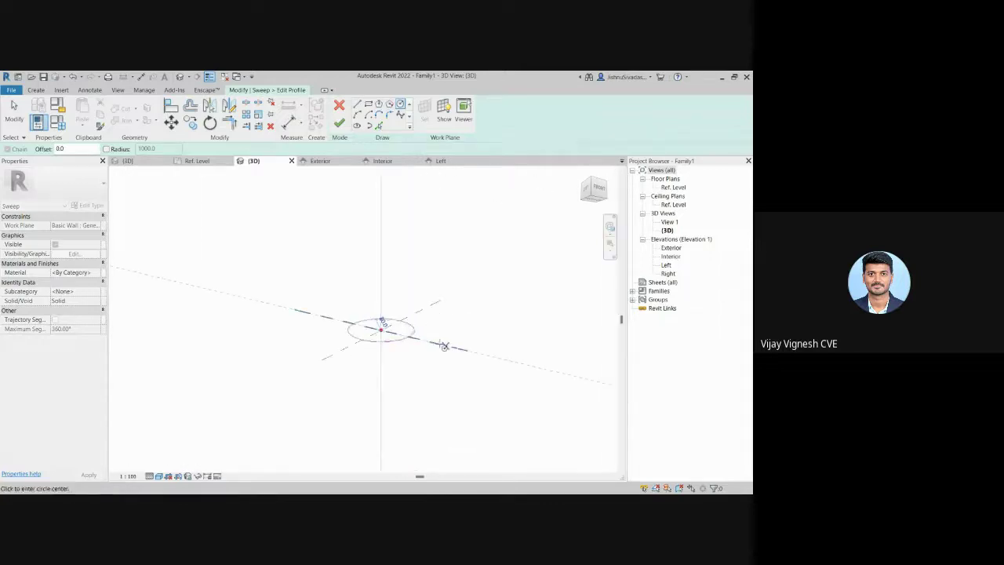
left_click(339, 123)
left_click(346, 125)
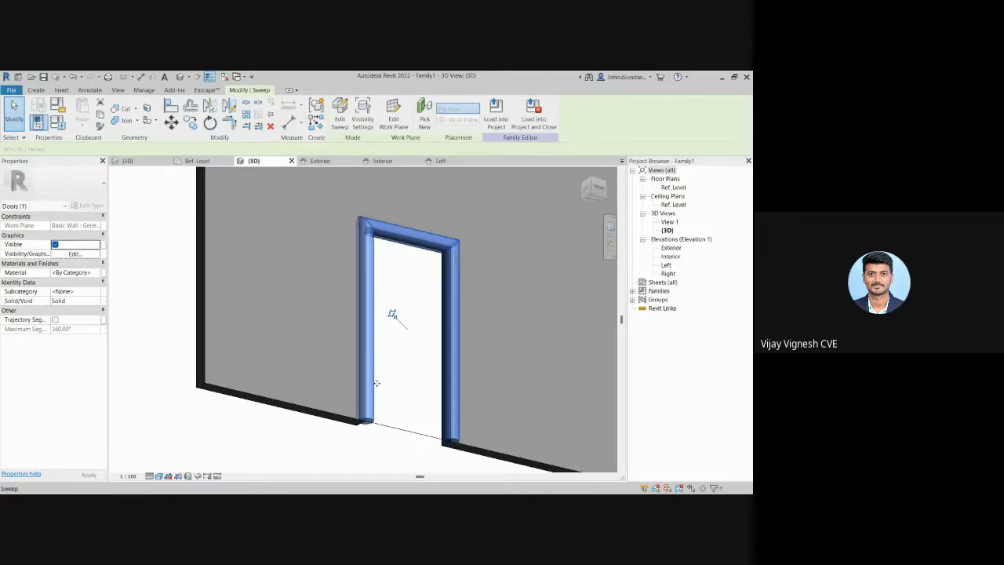
Step: Delete the circular sweep from around the door opening
key("Escape")
left_click(375, 423)
key("Delete")
scroll(260, 274, "down", 4)
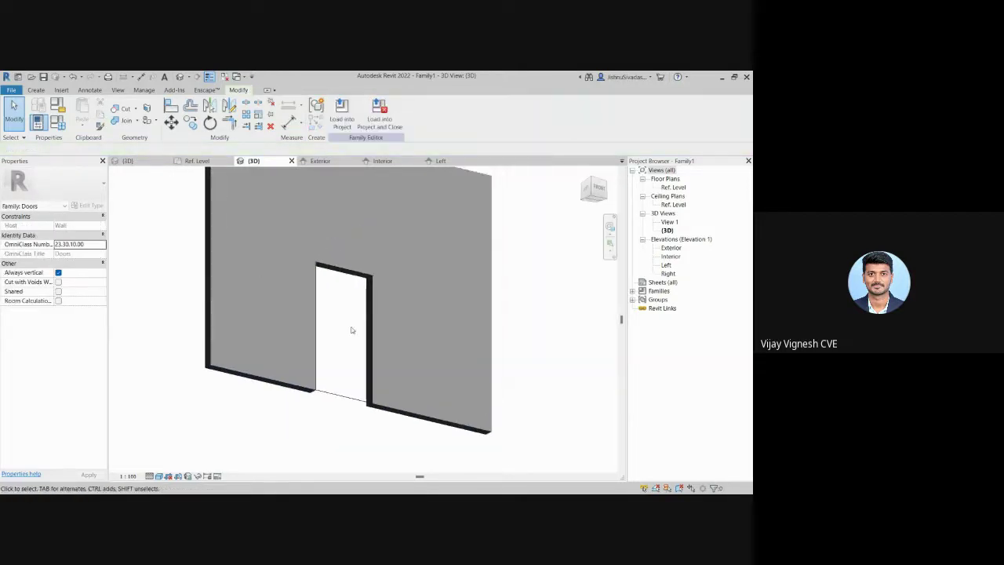
Step: Switch to the Google Meet call, unmute the microphone and return to Revit
key("super")
mouse_move(301, 481)
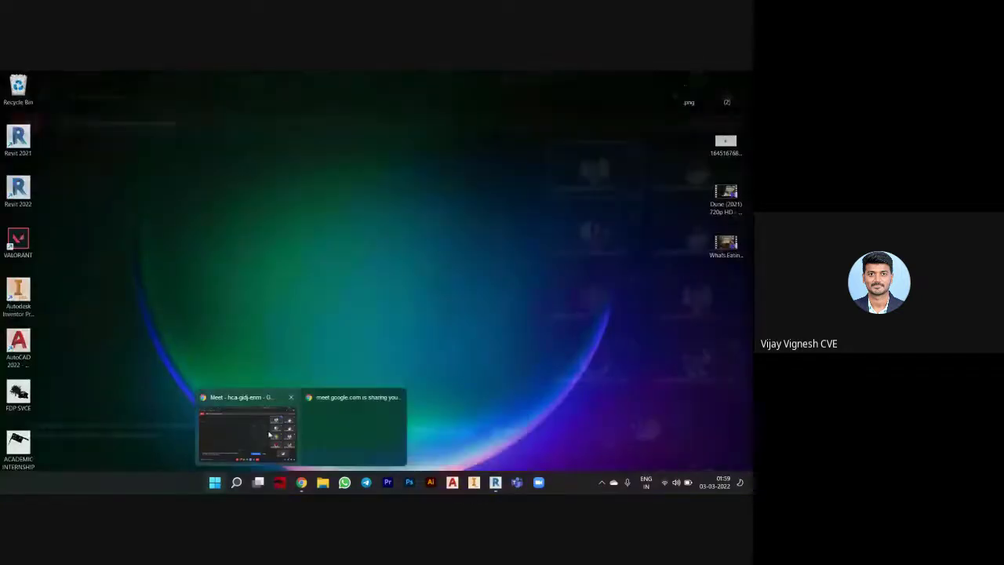
left_click(269, 434)
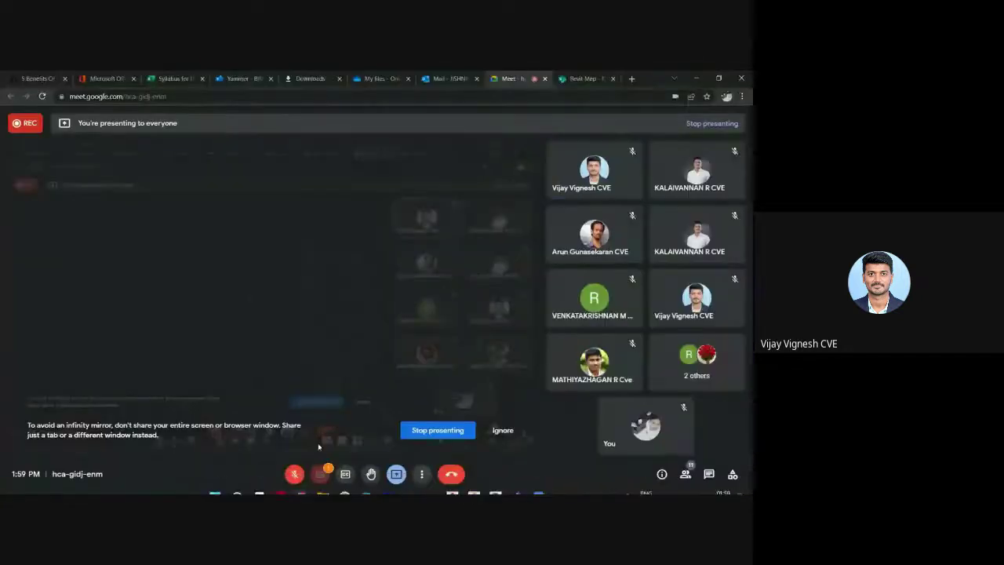
left_click(295, 474)
left_click(698, 77)
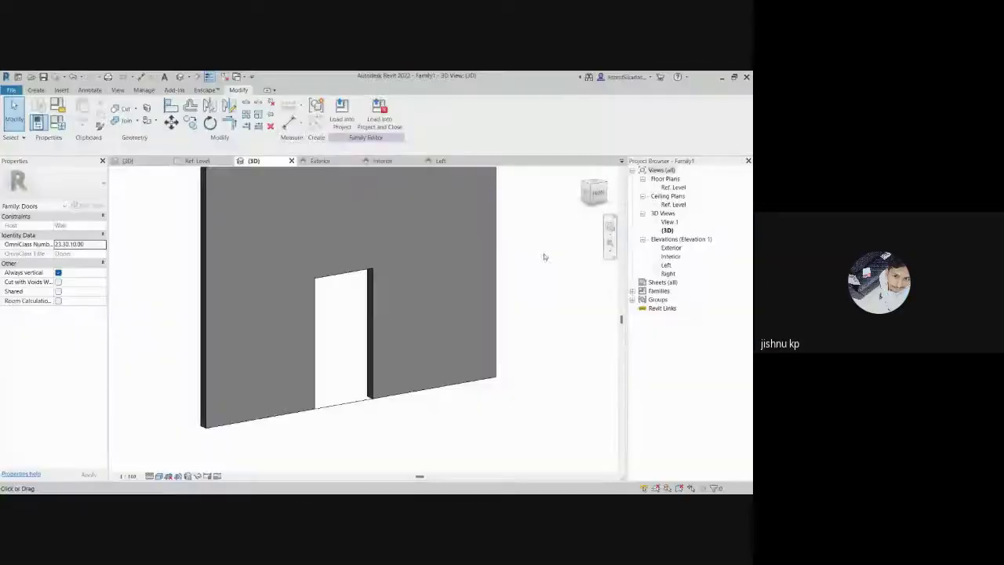
Step: Examine the wall and its door opening from the front in the 3D view
middle_click_drag(408, 366, 375, 399)
scroll(368, 424, "up", 5)
scroll(369, 352, "down", 2)
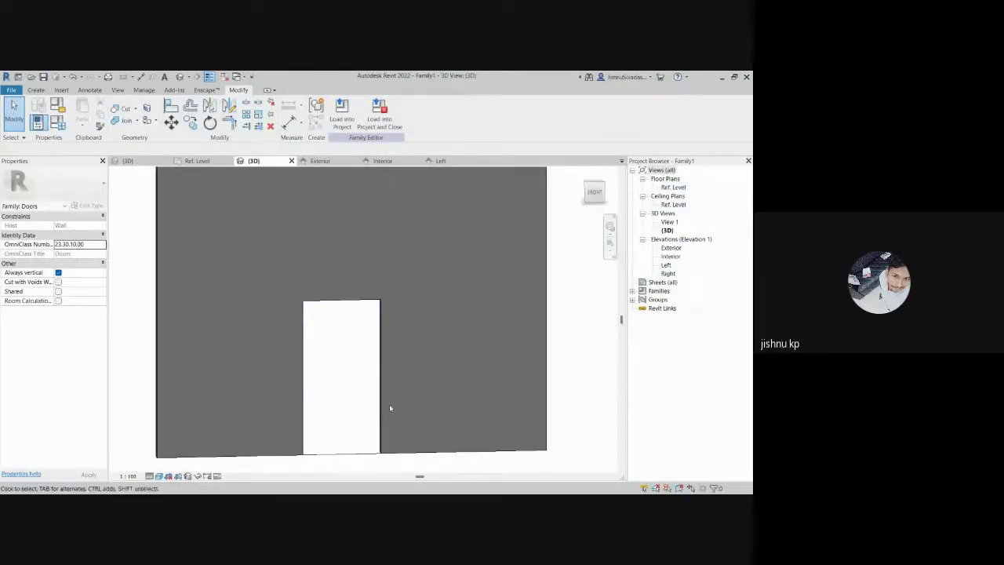
scroll(389, 405, "down", 1)
middle_click_drag(389, 404, 353, 383)
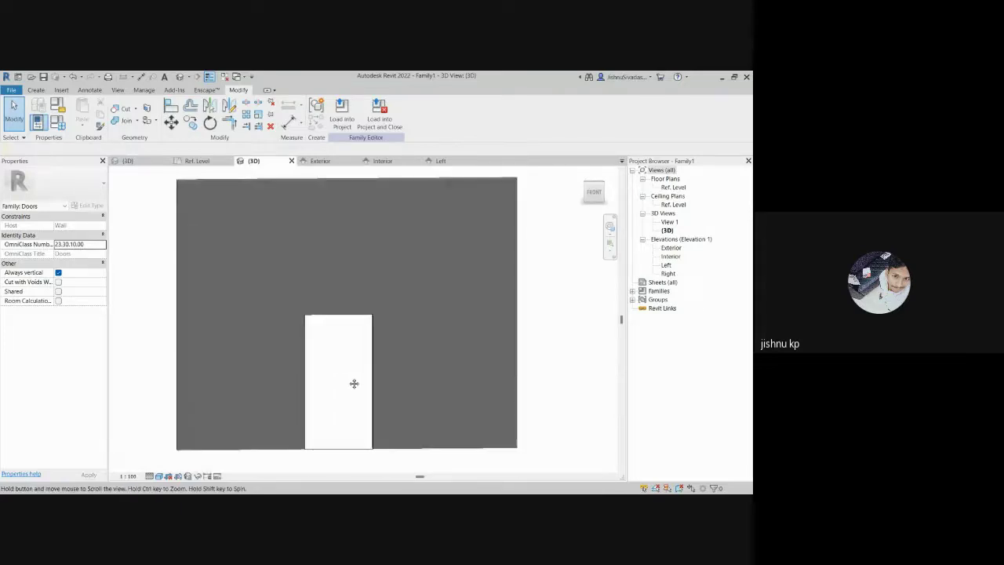
scroll(356, 427, "up", 1)
middle_click_drag(355, 426, 357, 426)
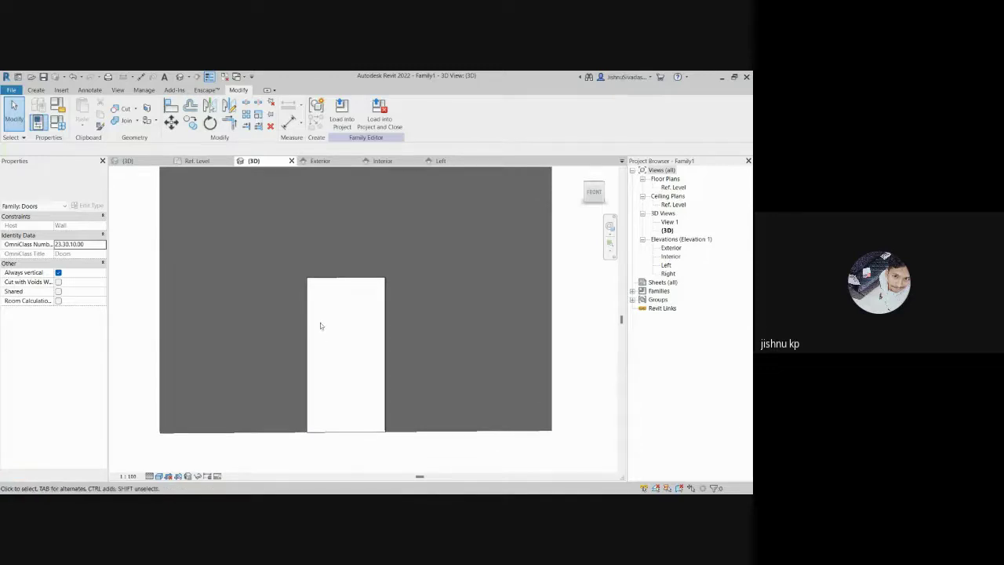
scroll(290, 299, "down", 2)
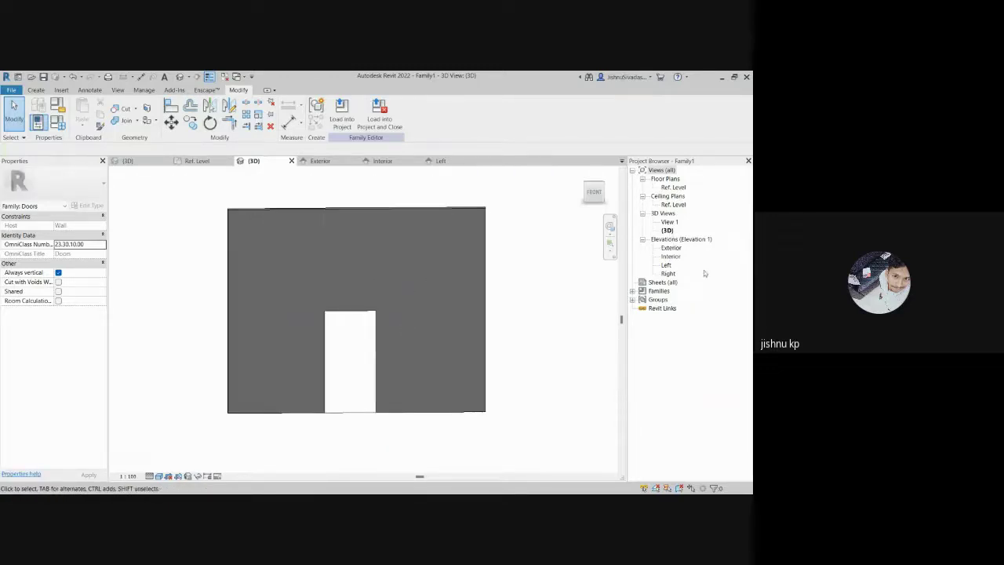
double_click(671, 257)
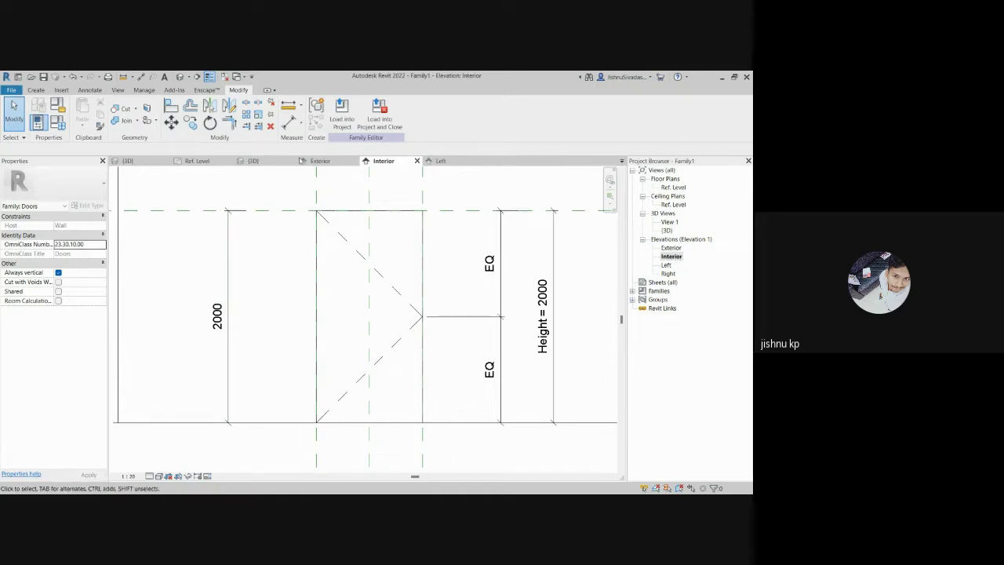
left_click(37, 90)
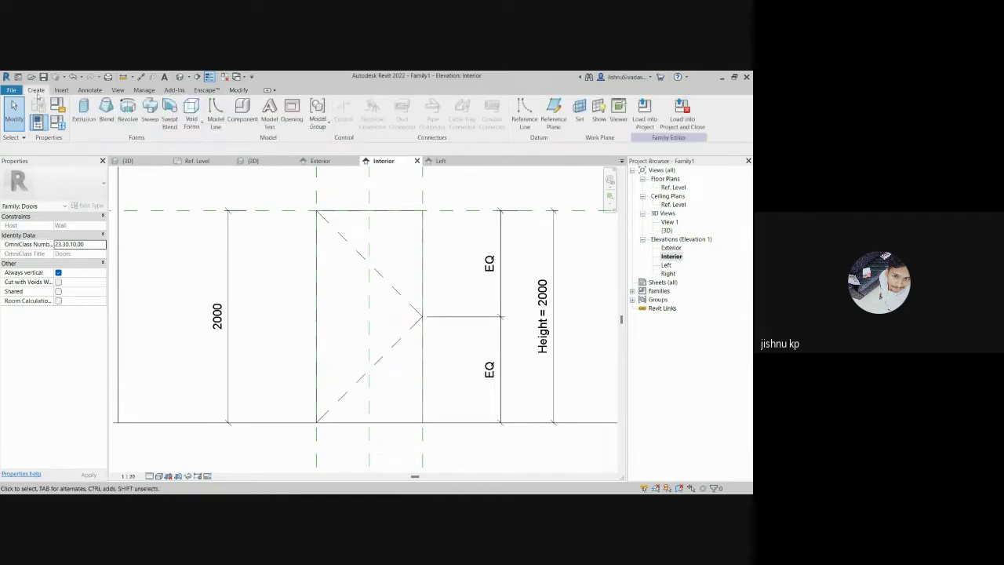
left_click(149, 111)
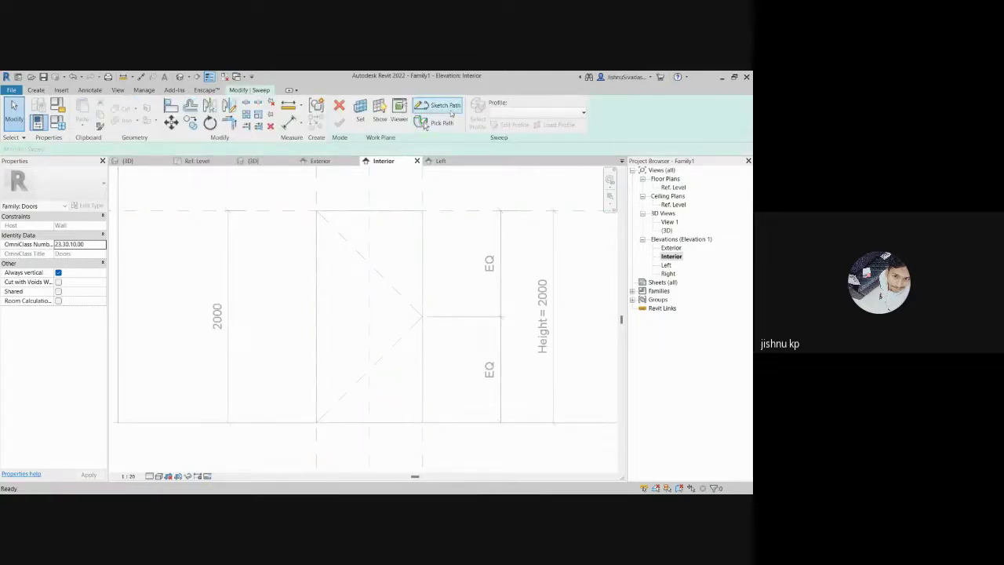
left_click(451, 114)
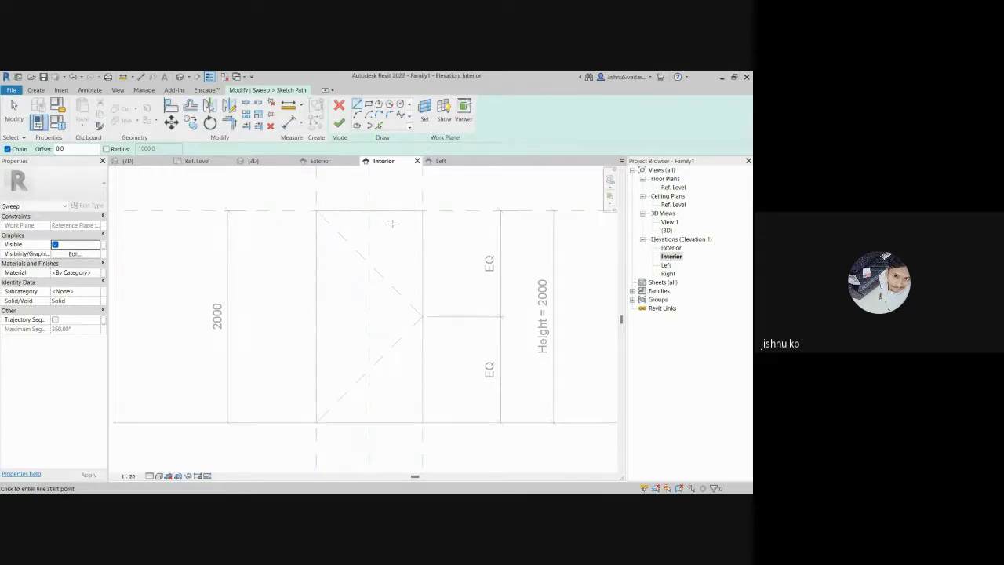
left_click(339, 105)
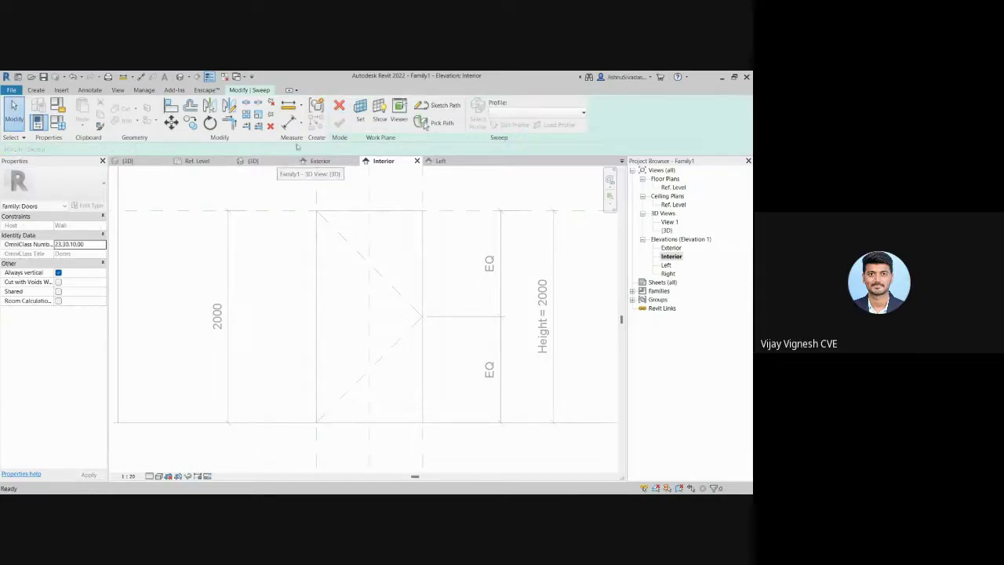
left_click(339, 104)
left_click(253, 161)
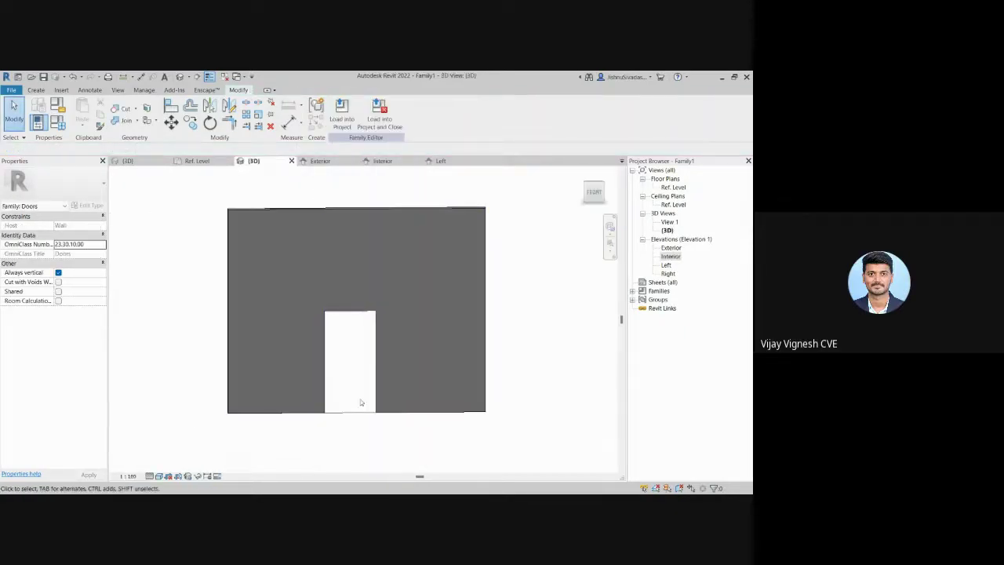
middle_click_drag(372, 417, 446, 366, "shift")
left_click(37, 90)
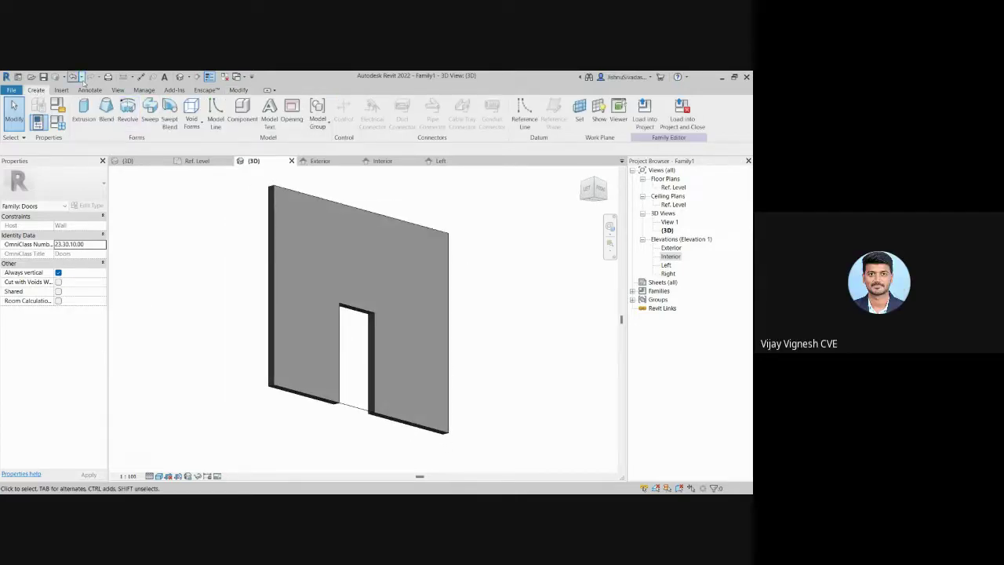
left_click(238, 89)
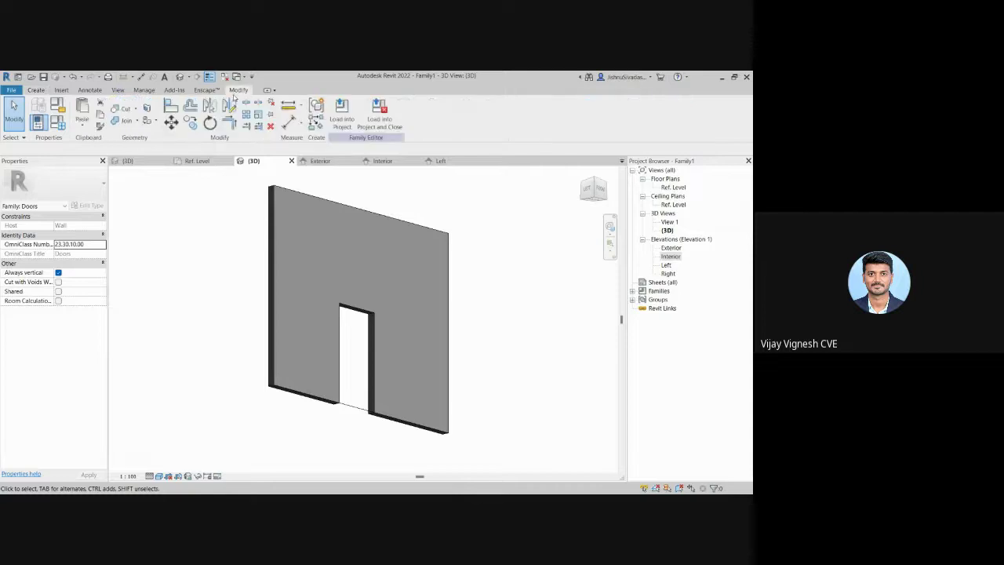
left_click(50, 91)
left_click(72, 90)
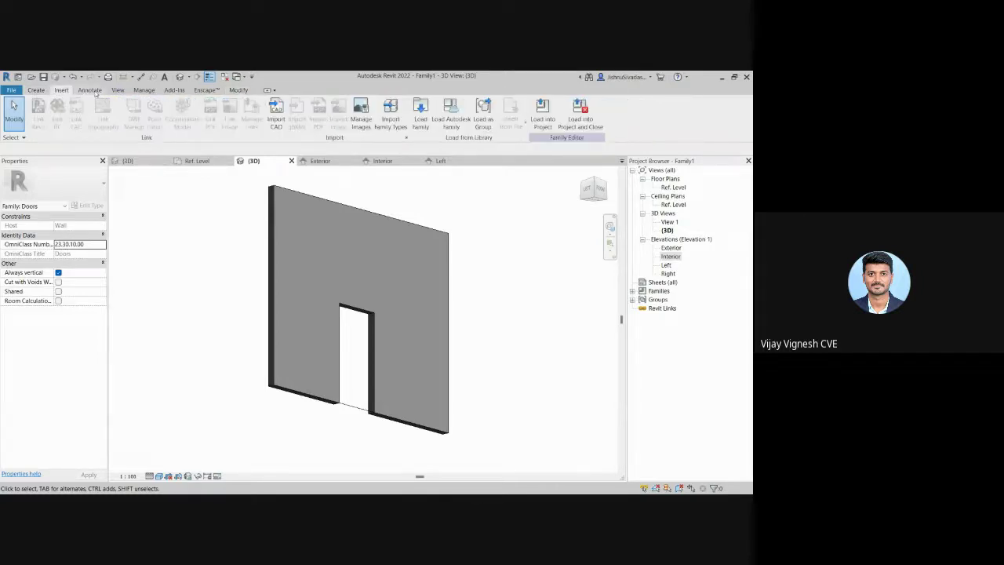
left_click(96, 91)
left_click(119, 91)
left_click(145, 90)
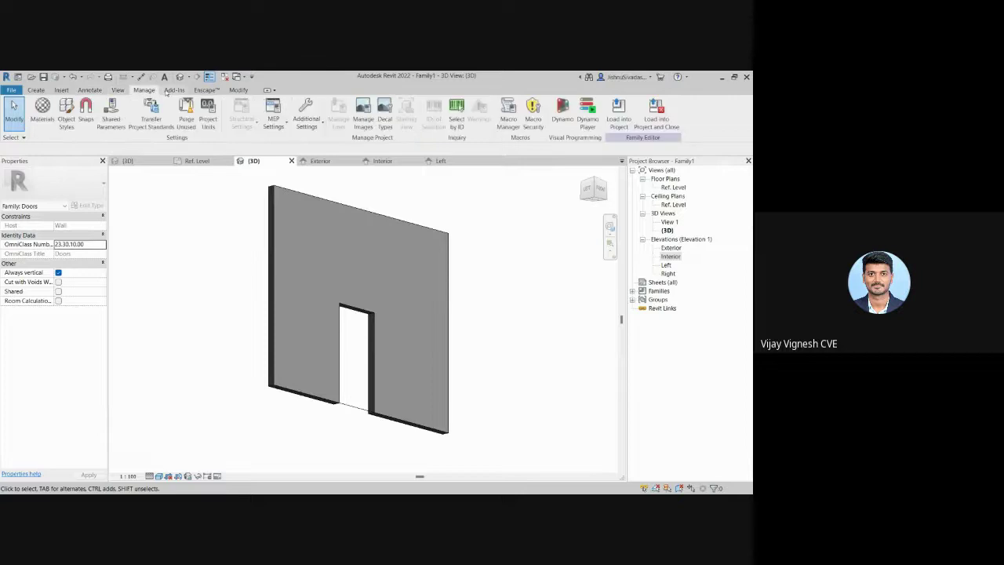
left_click(167, 91)
left_click(47, 91)
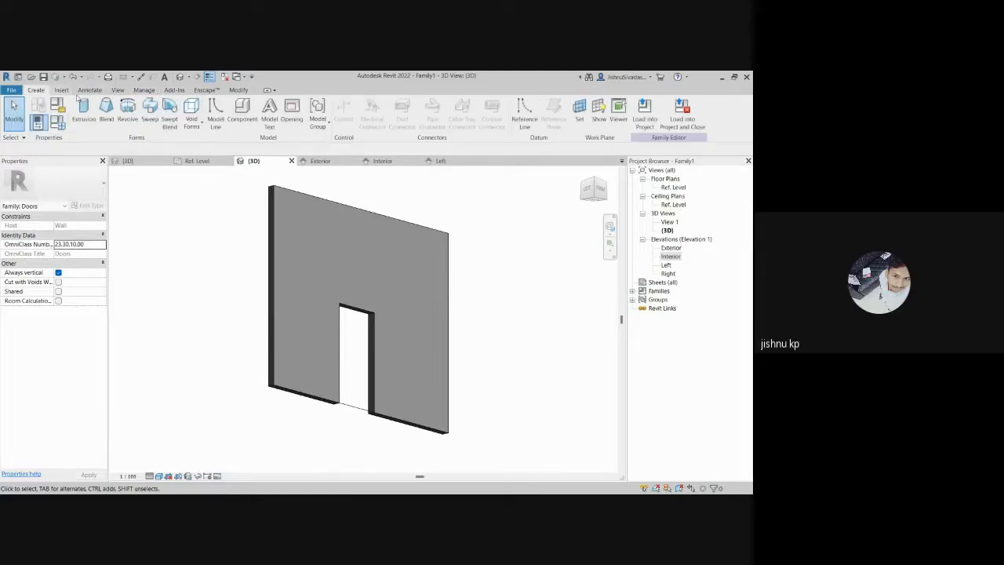
Step: Start a sweep in the 3D view and pick the wall's front face as its work plane
left_click(579, 111)
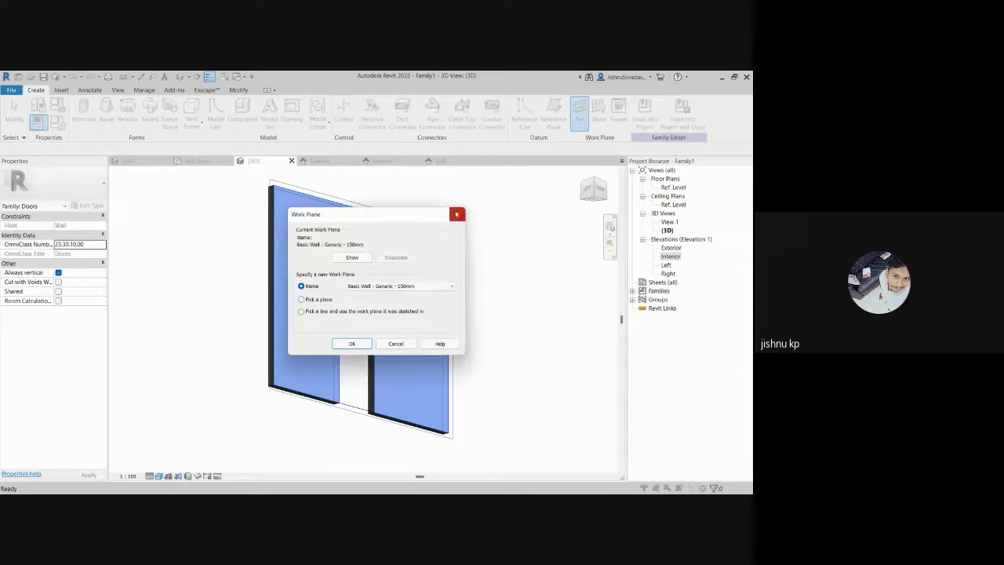
left_click(458, 215)
left_click(149, 112)
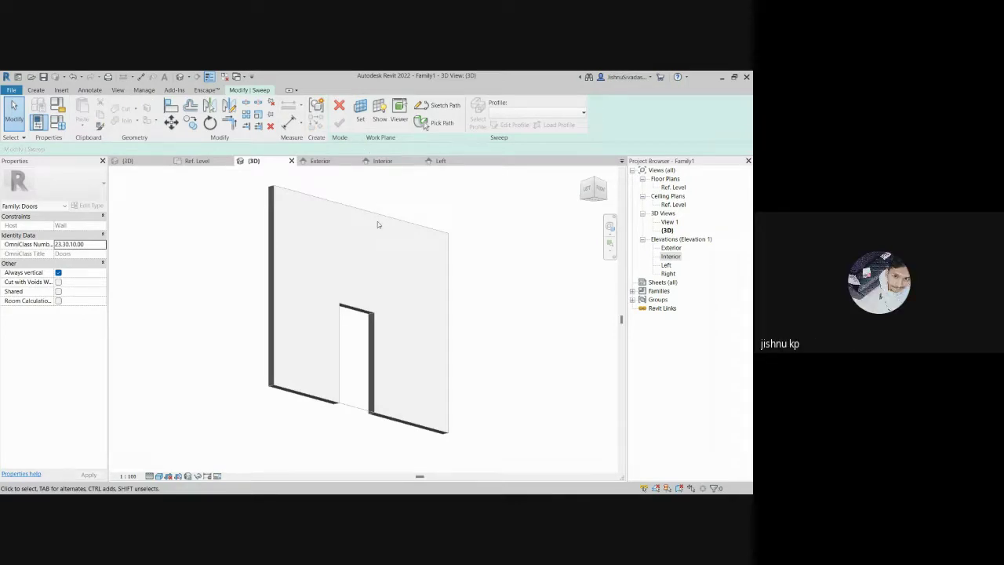
scroll(380, 223, "up", 3)
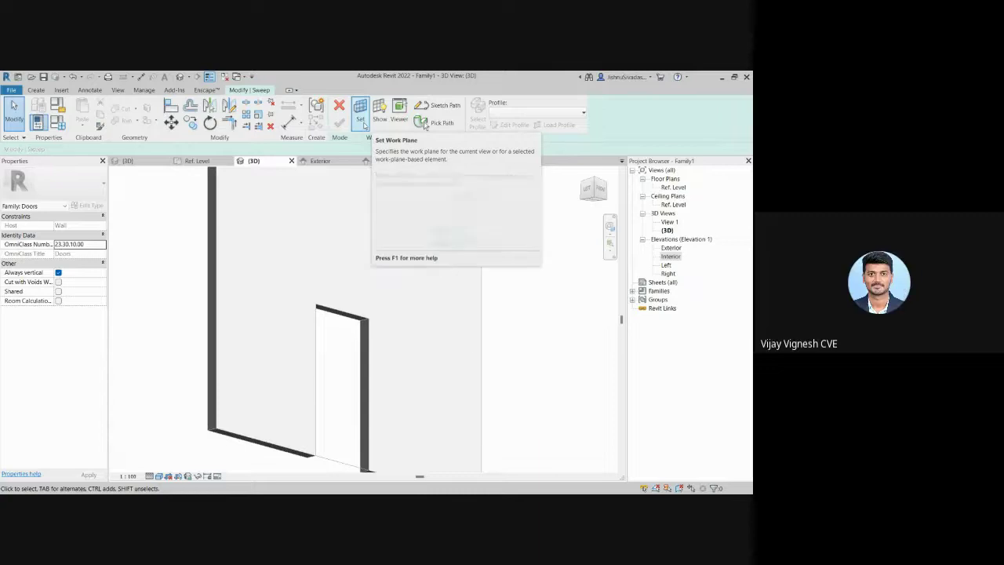
middle_click_drag(382, 233, 374, 138, "shift")
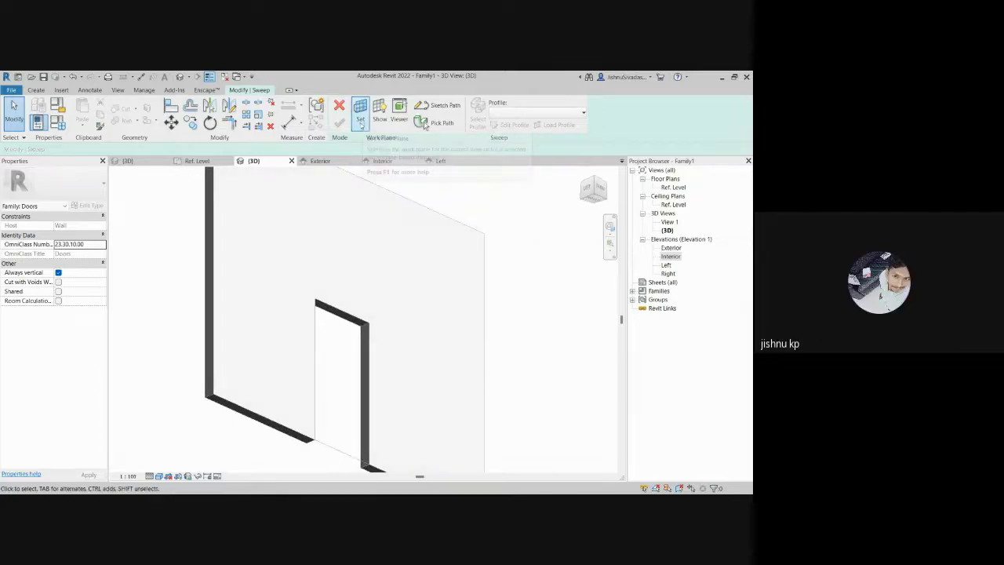
left_click(361, 122)
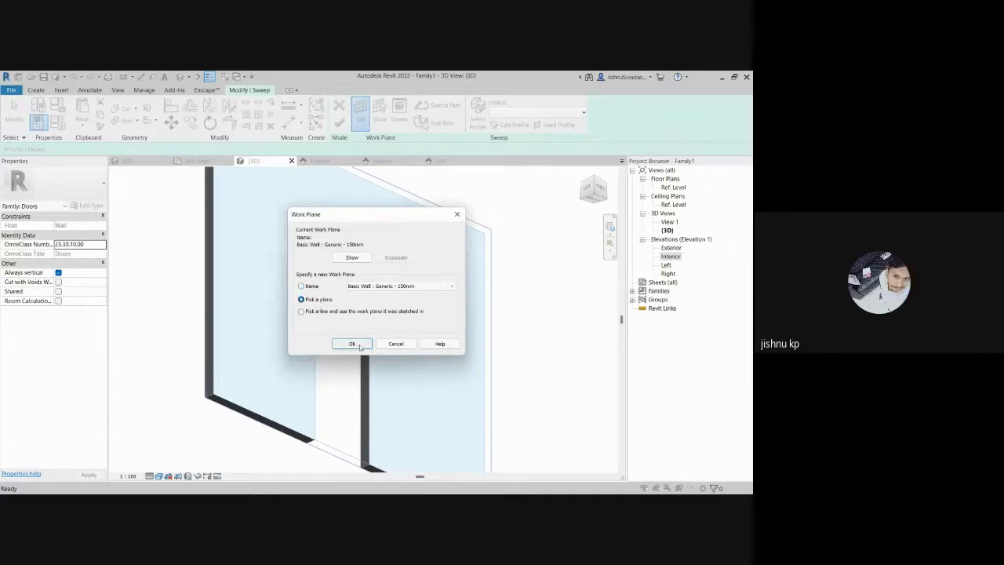
left_click(352, 344)
scroll(373, 355, "up", 2)
scroll(373, 355, "down", 1)
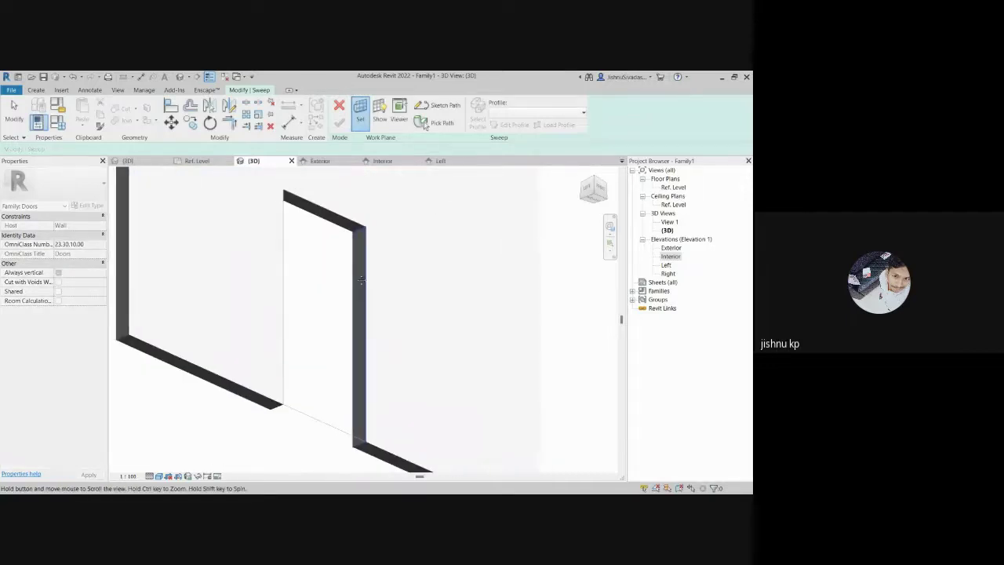
scroll(383, 303, "down", 1)
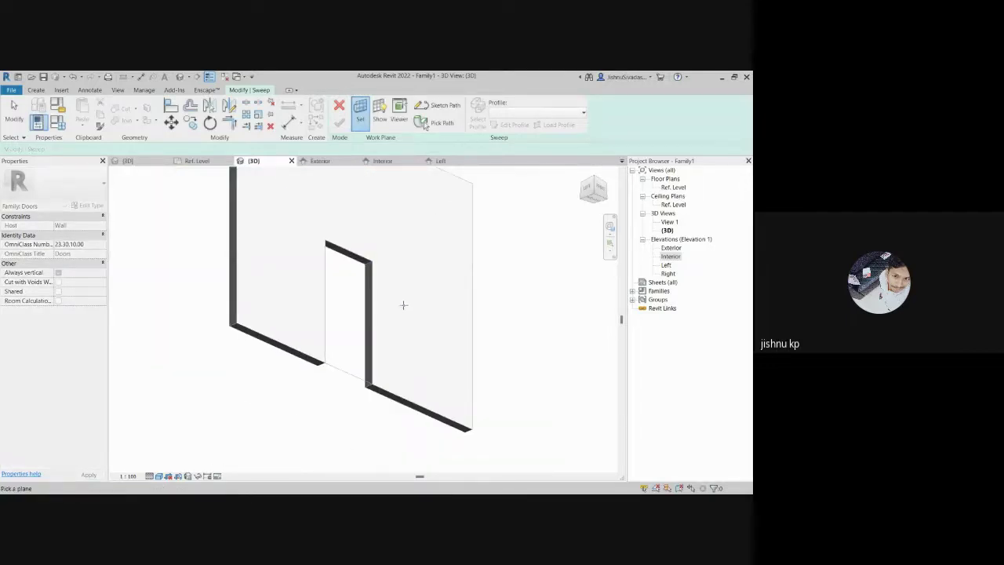
left_click(403, 304)
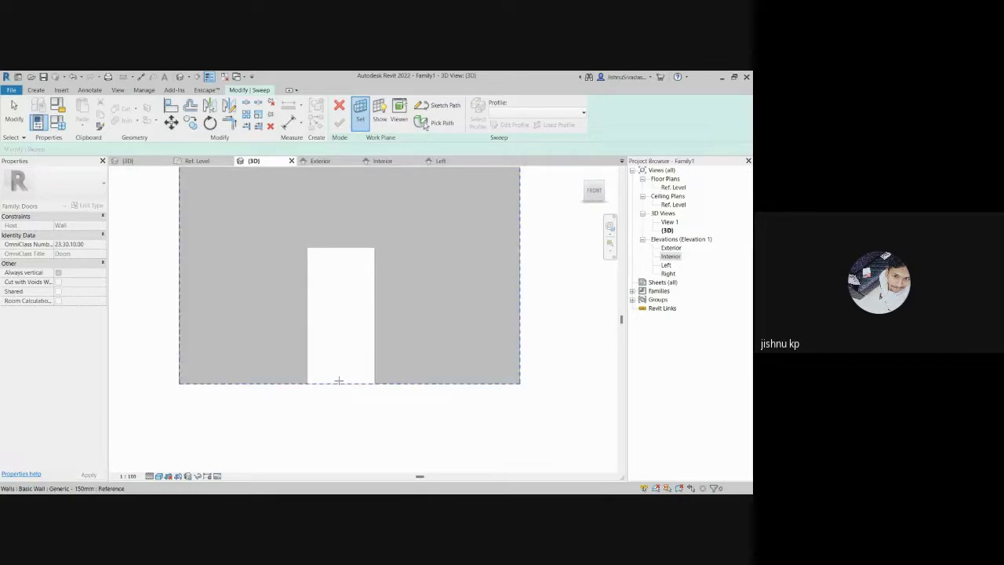
Step: Start the sweep's path sketch on the Basic Wall : Generic - 150mm work plane and discard the sweep
middle_click_drag(424, 306, 426, 337)
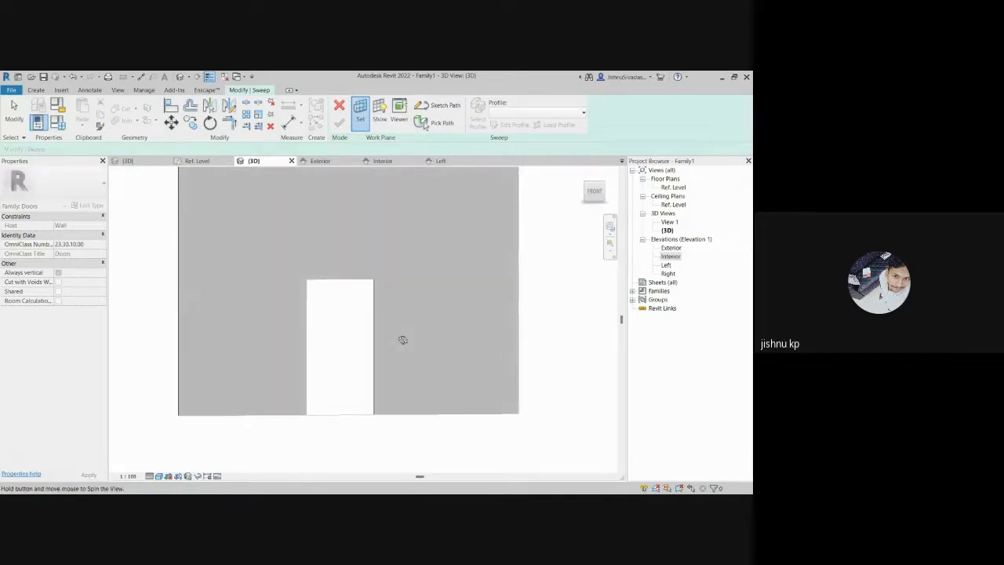
scroll(393, 301, "up", 3)
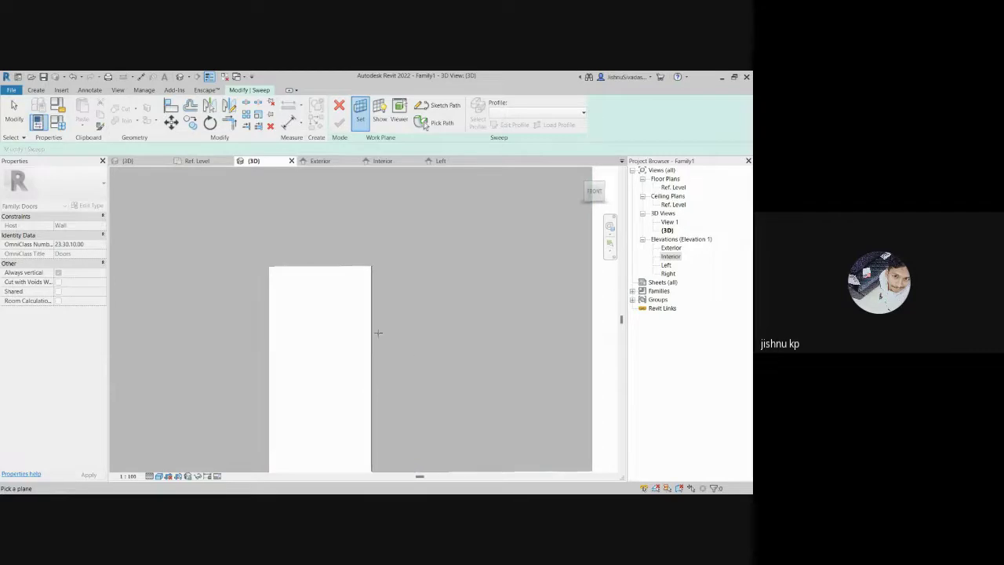
left_click(374, 334)
scroll(391, 328, "down", 4)
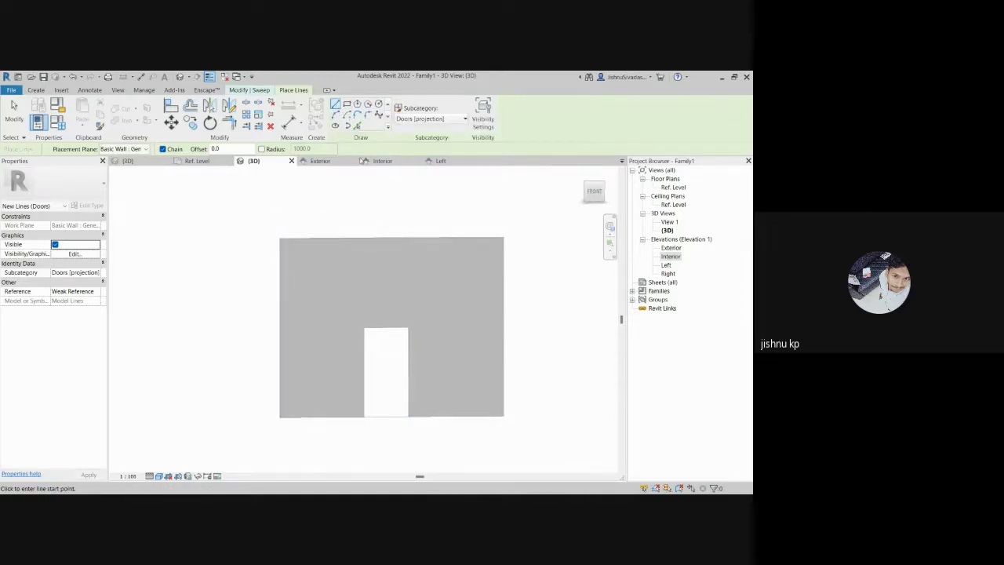
left_click(270, 90)
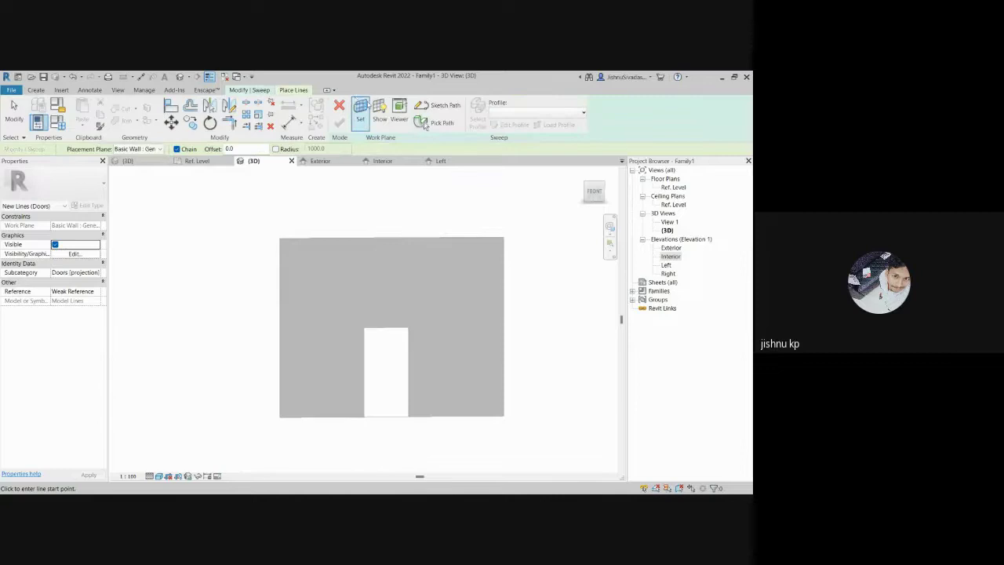
left_click(444, 108)
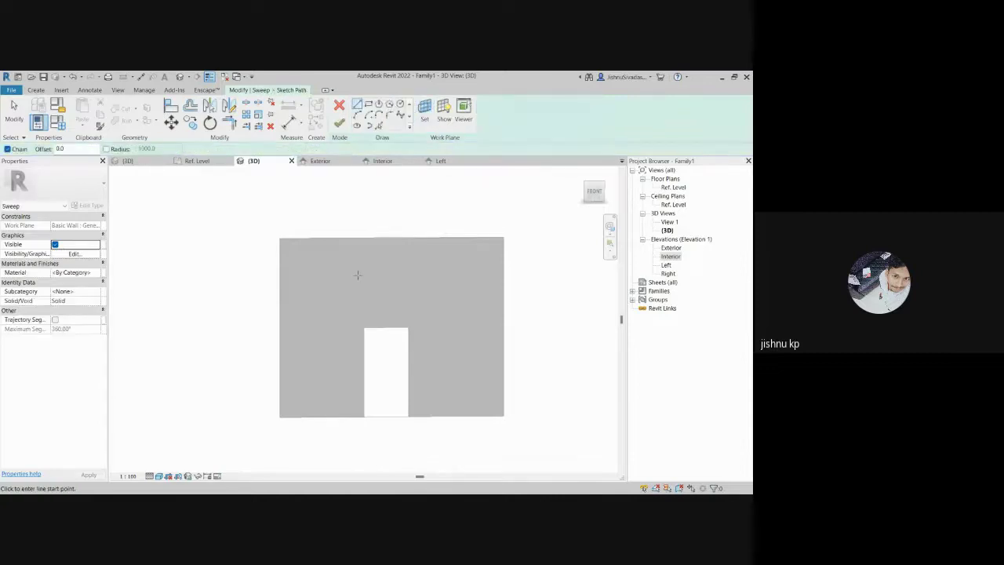
scroll(360, 411, "up", 2)
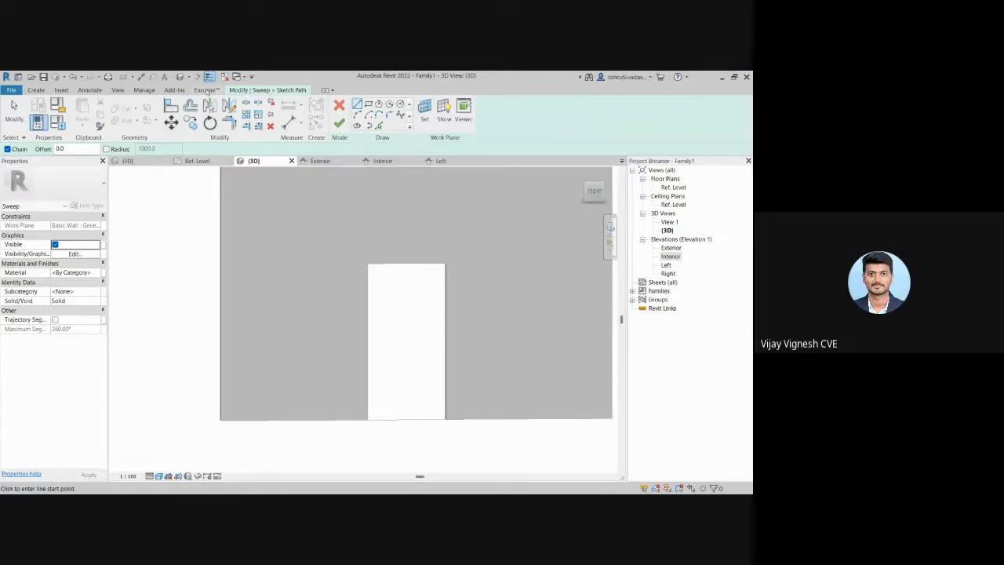
left_click(425, 120)
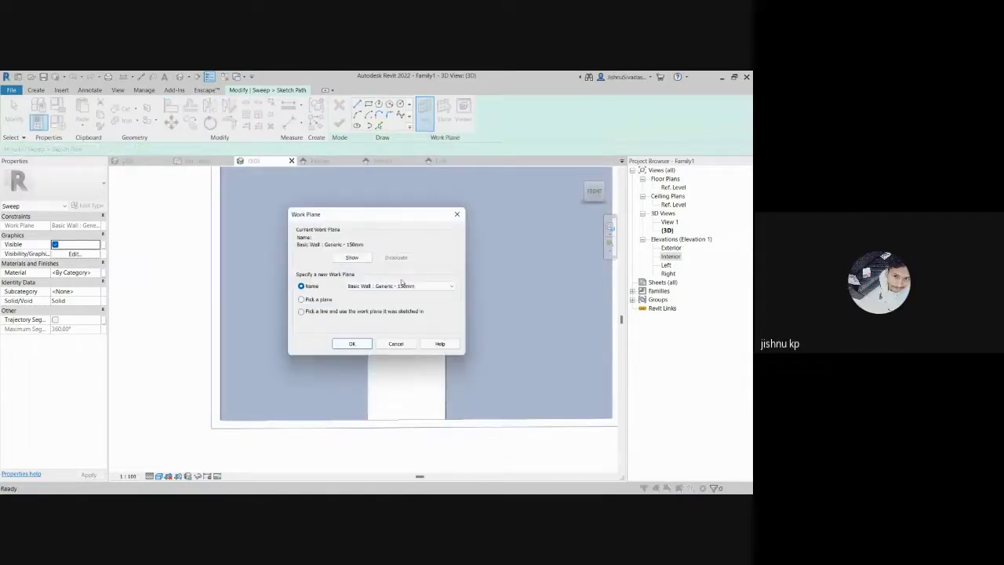
left_click(353, 343)
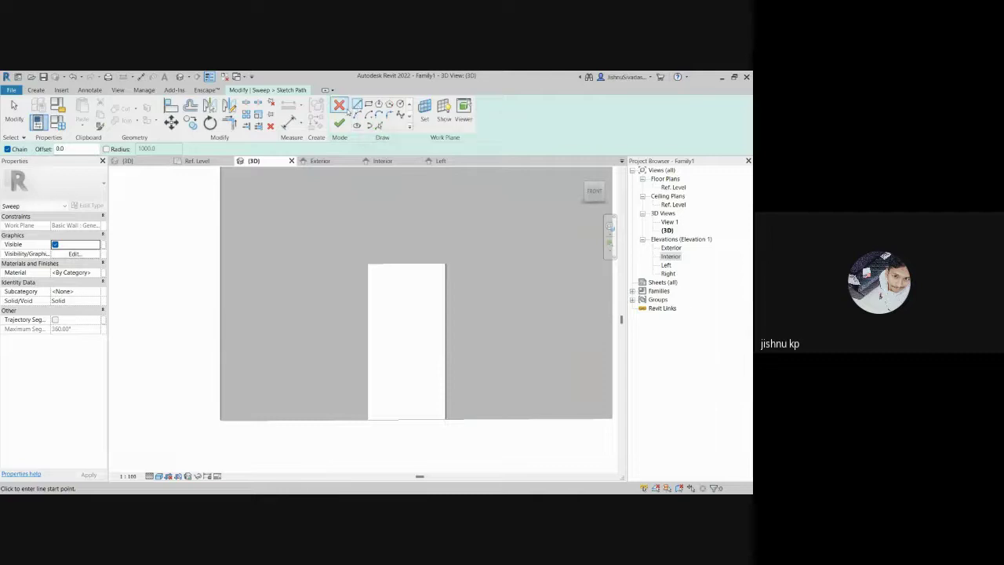
left_click(339, 105)
left_click(402, 294)
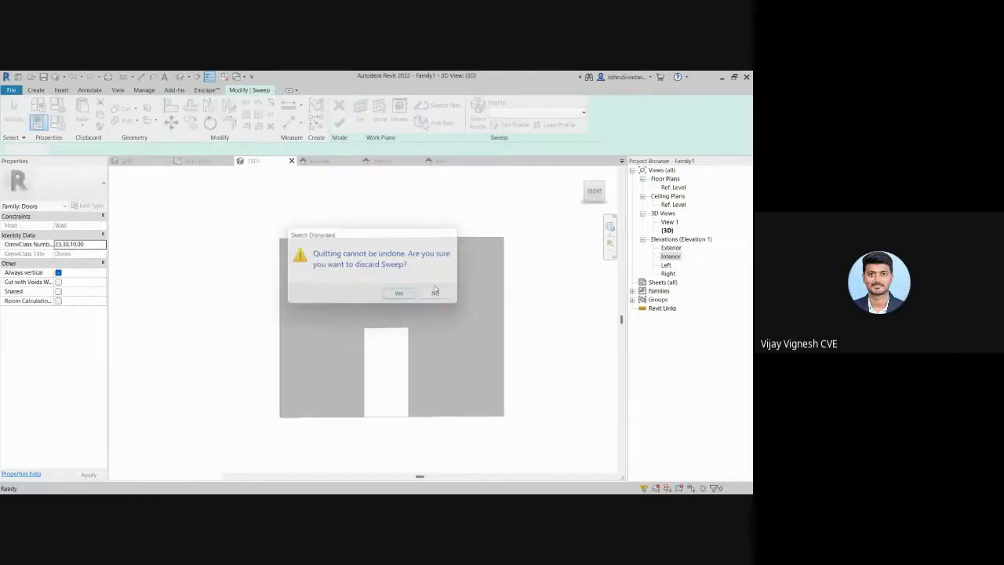
left_click(394, 291)
Step: Start a new sweep in the Interior elevation and pick the wall face as its work plane
double_click(671, 256)
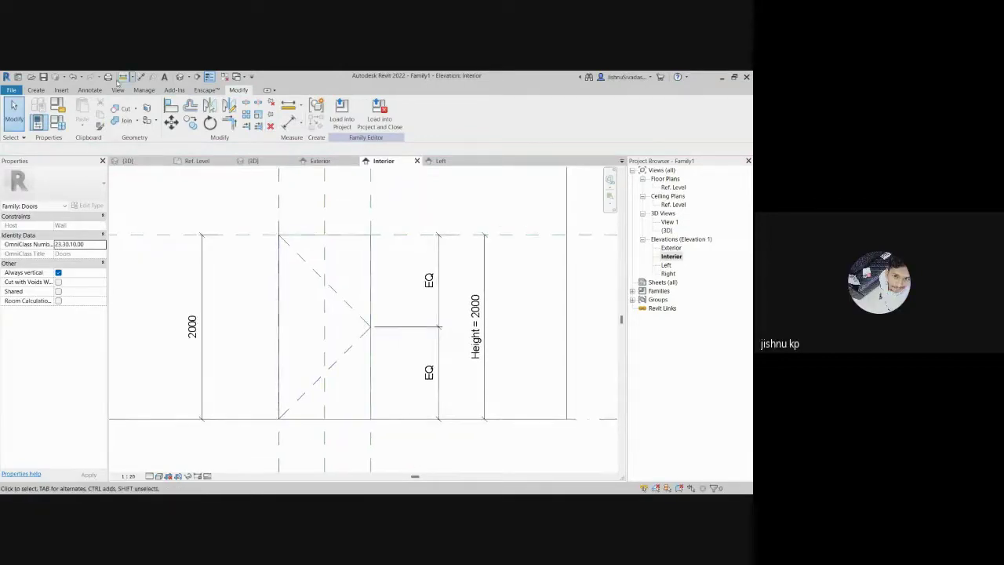
left_click(44, 91)
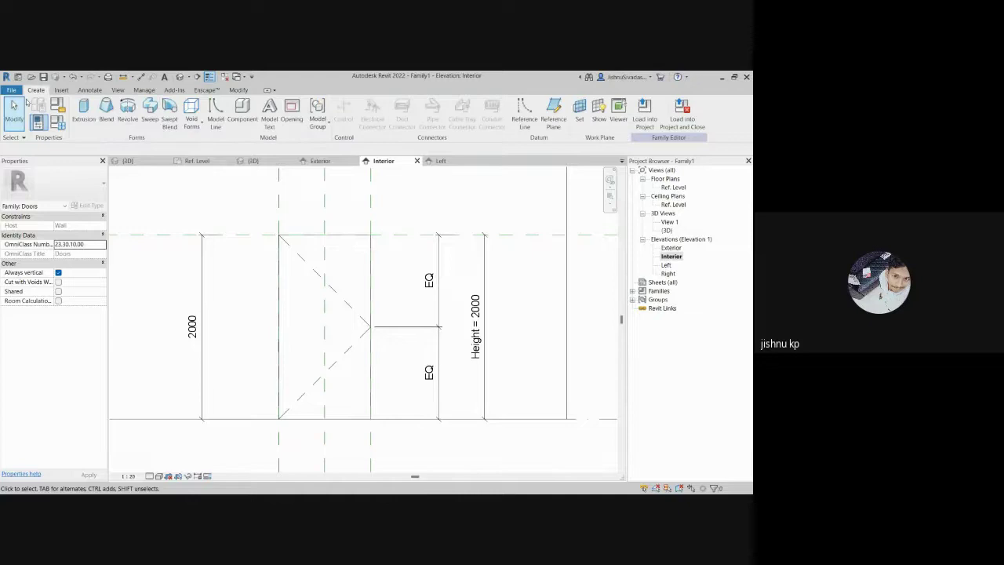
left_click(152, 114)
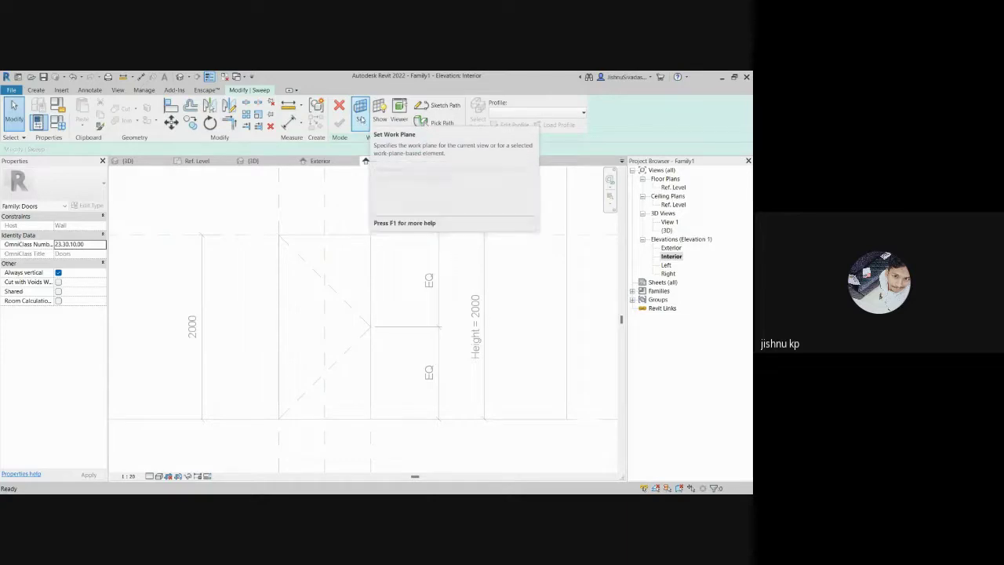
left_click(361, 118)
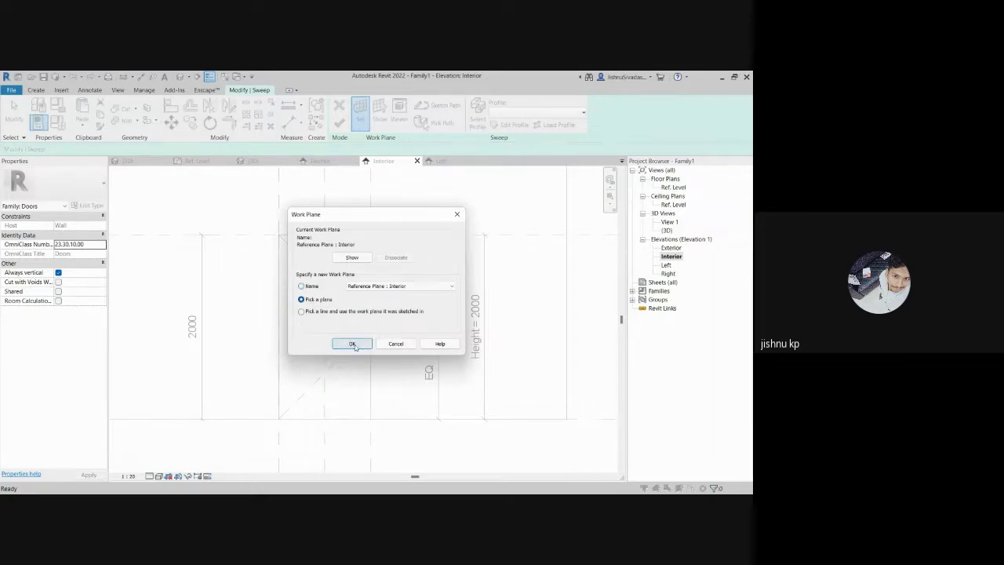
left_click(354, 345)
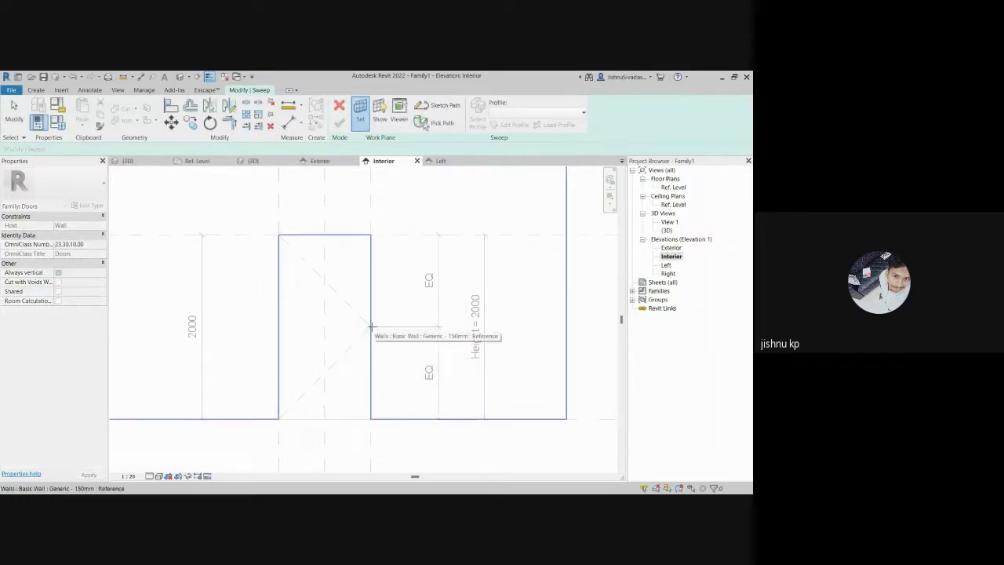
scroll(370, 326, "down", 4)
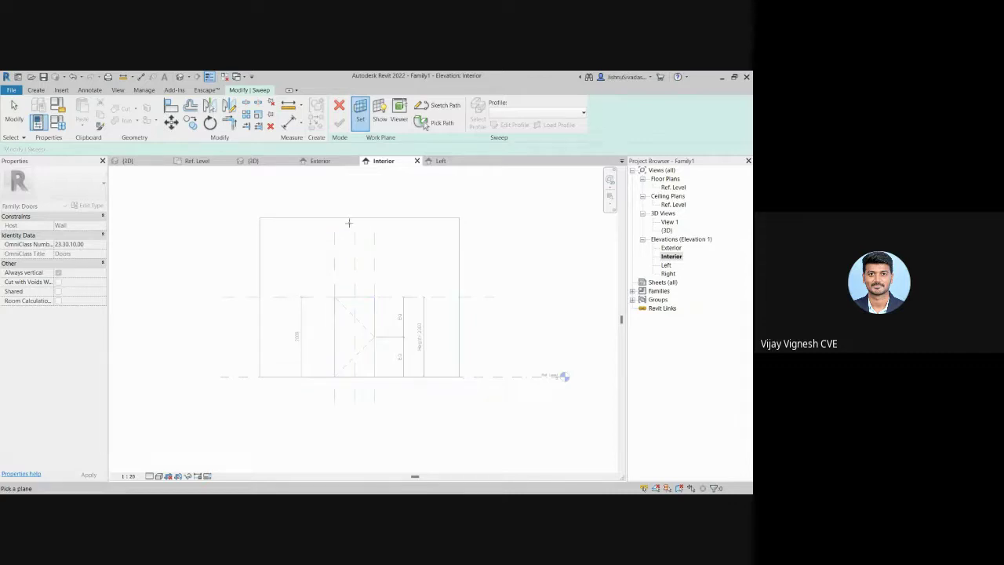
Step: Draw chained model lines up the door opening's left jamb, across the head and down the right jamb
key("l")
key("i")
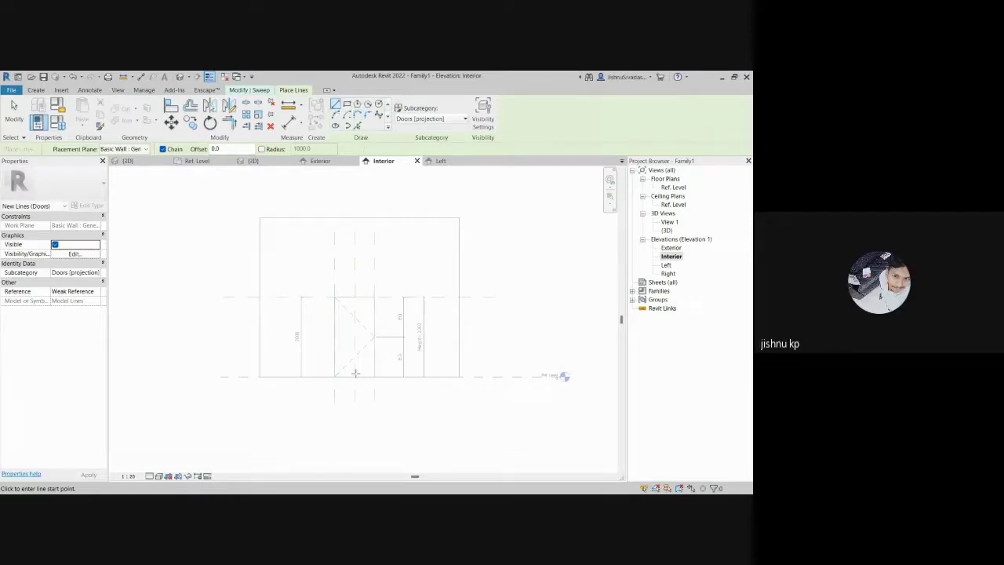
scroll(363, 358, "up", 2)
left_click(312, 391)
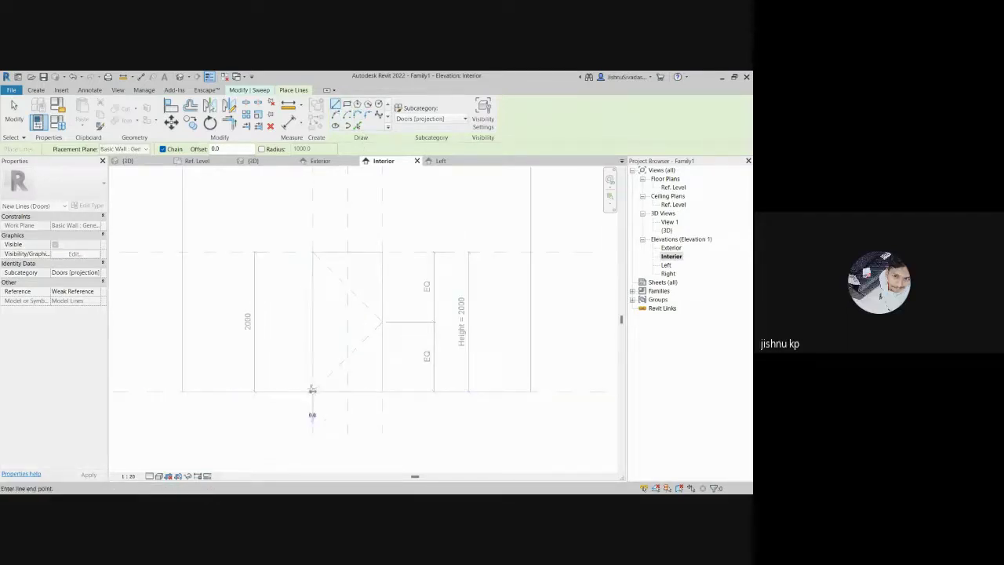
left_click(313, 252)
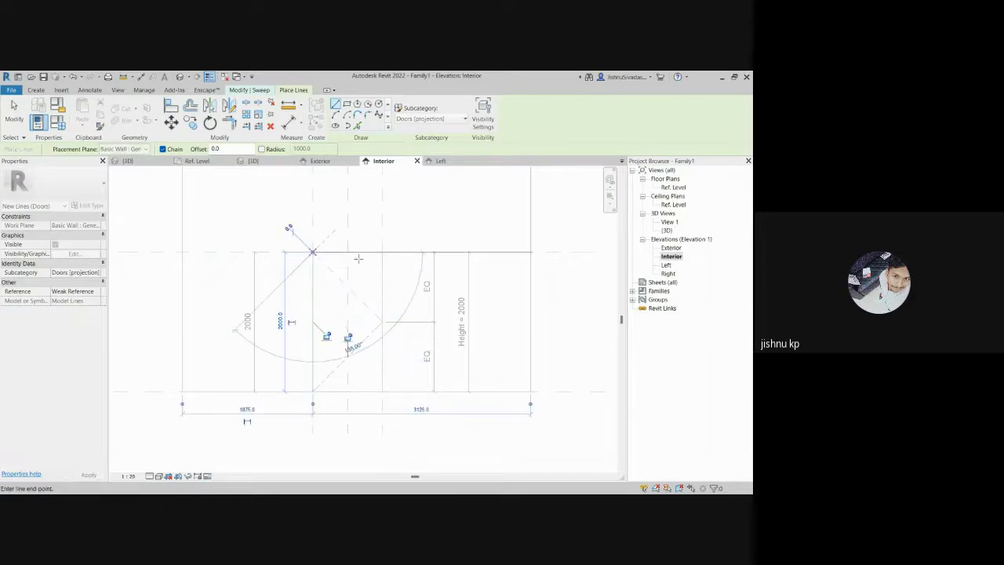
left_click(382, 252)
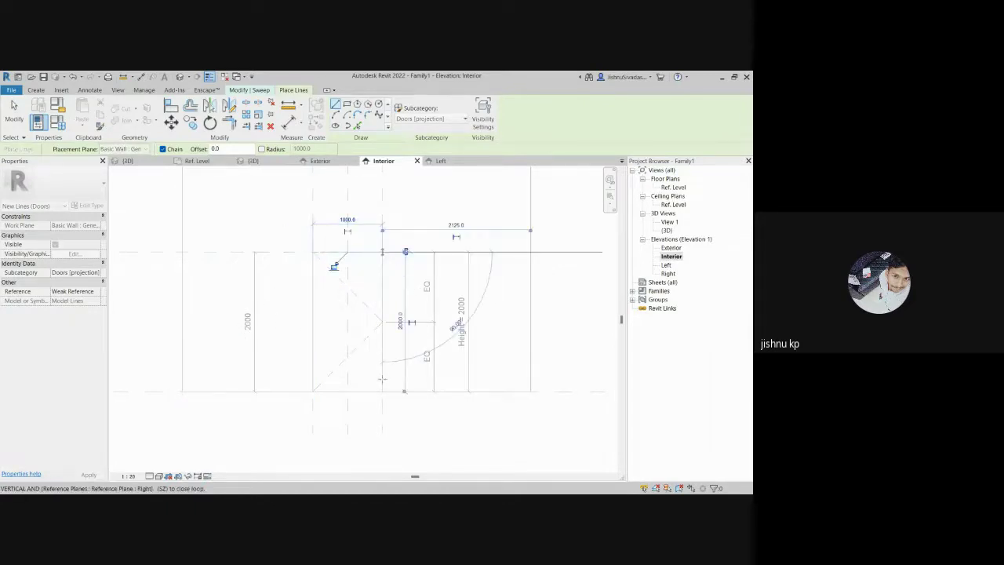
left_click(382, 391)
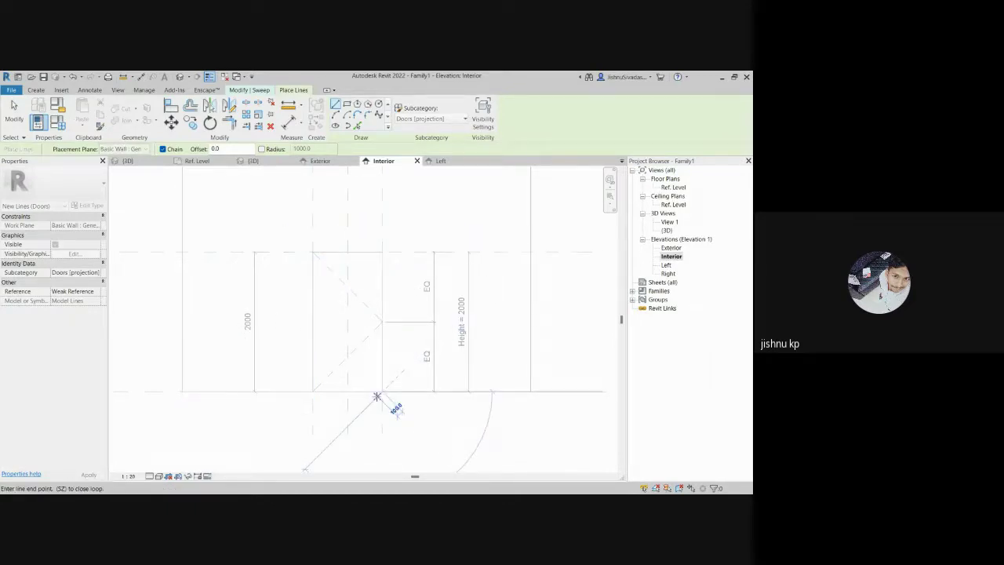
right_click(393, 384)
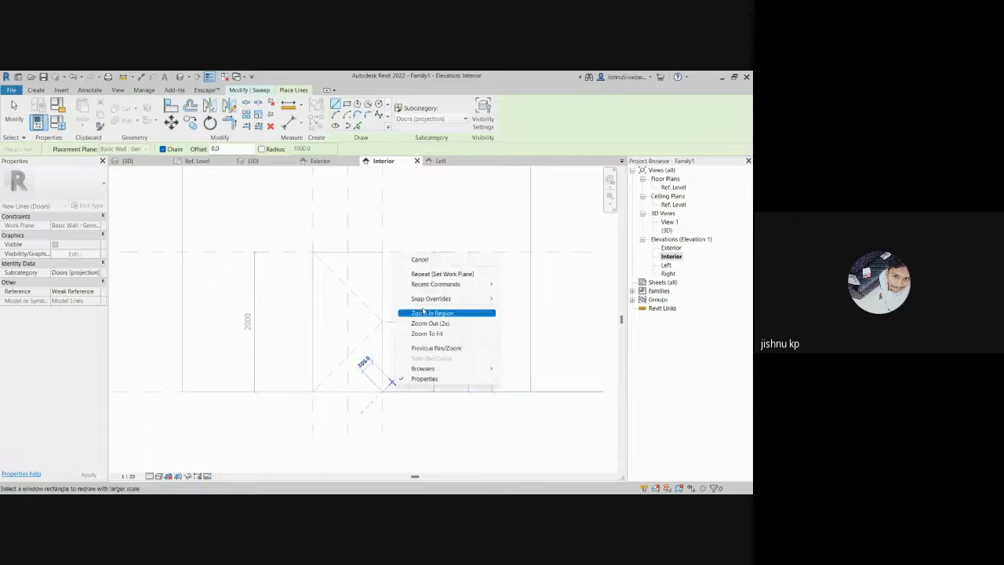
left_click(424, 259)
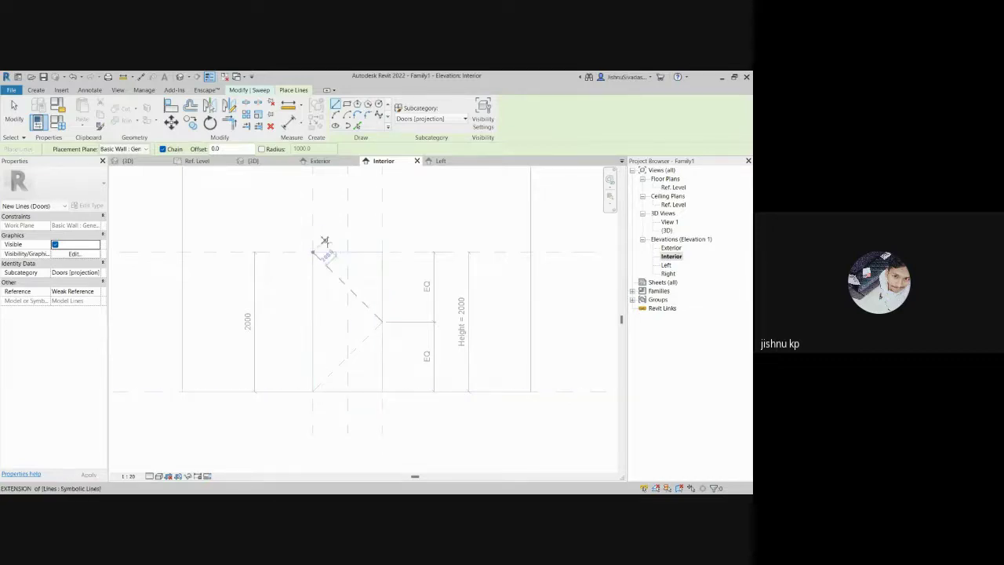
Step: Leave line placement at the door opening's head and return to the sweep's path options
scroll(332, 339, "up", 2)
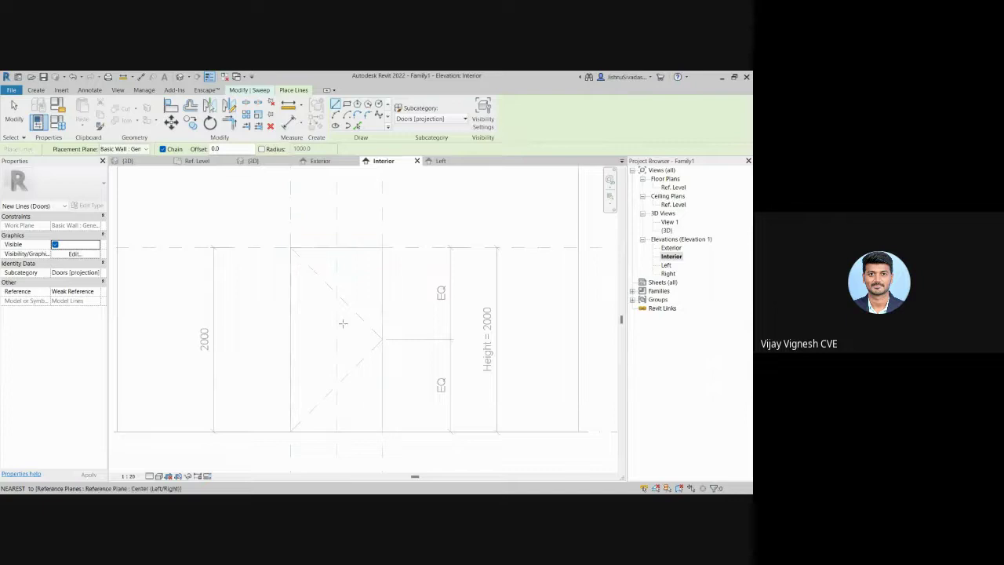
left_click(291, 247)
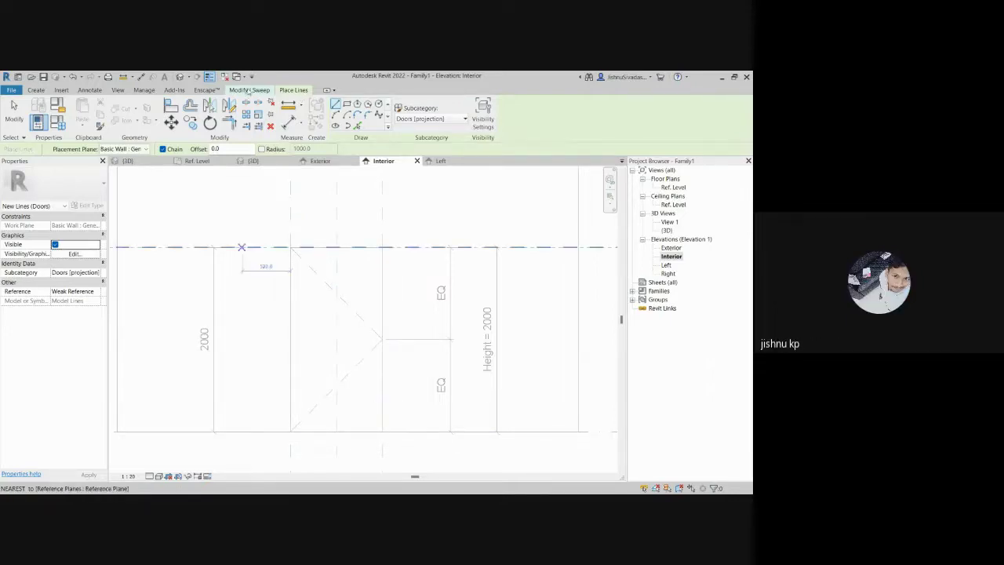
left_click(244, 91)
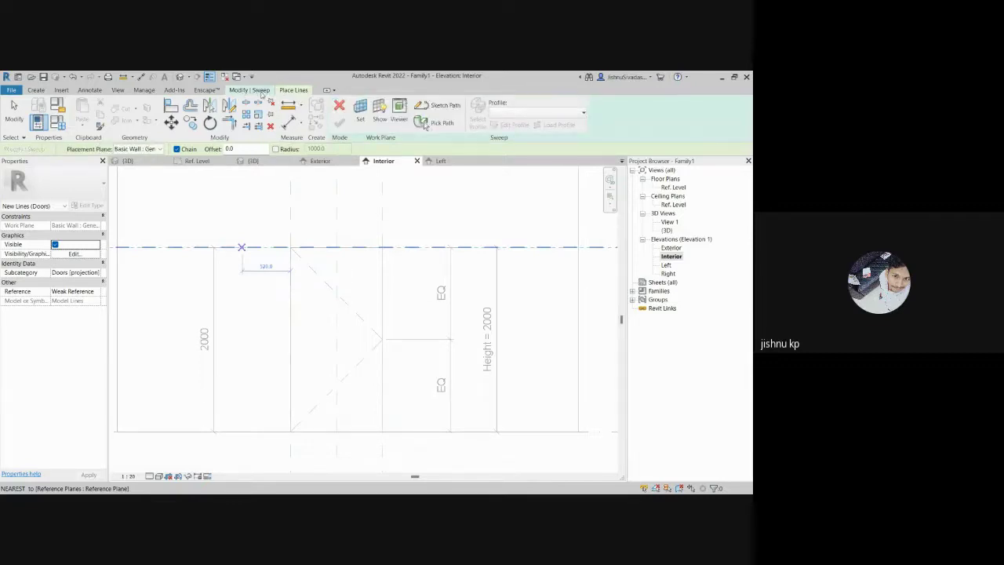
Step: Leave the model line placement and return to creating the sweep
key("Escape")
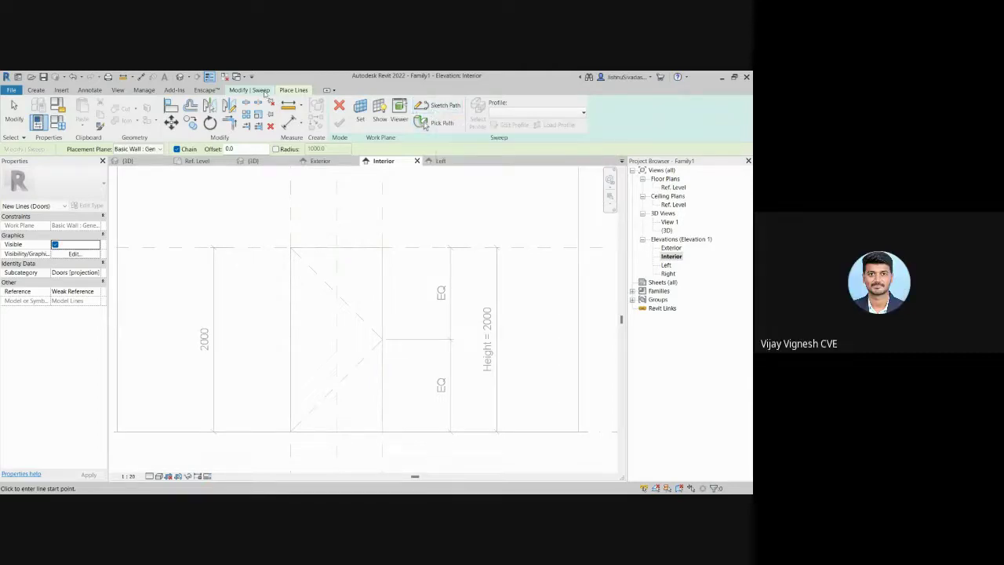
left_click(293, 89)
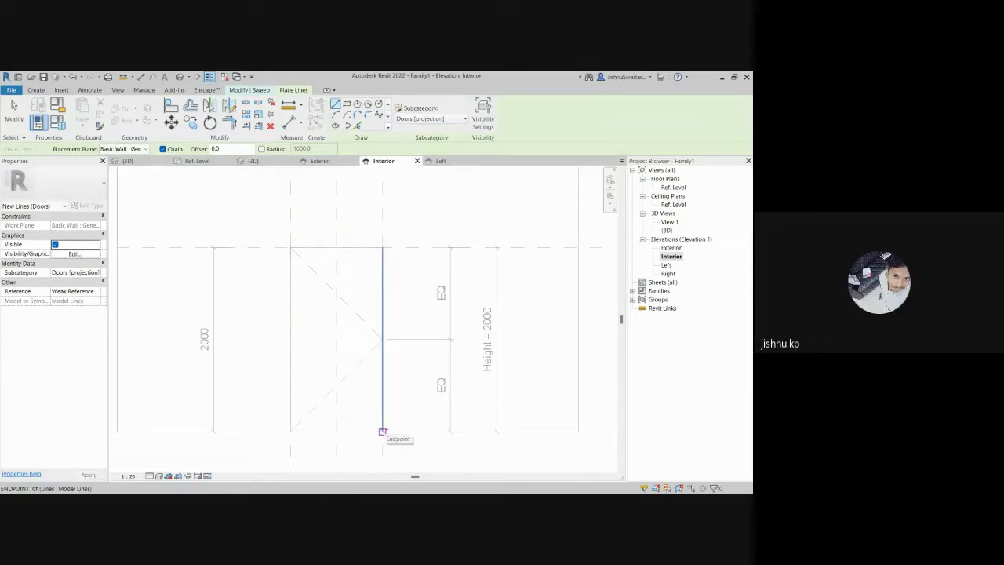
right_click(405, 397)
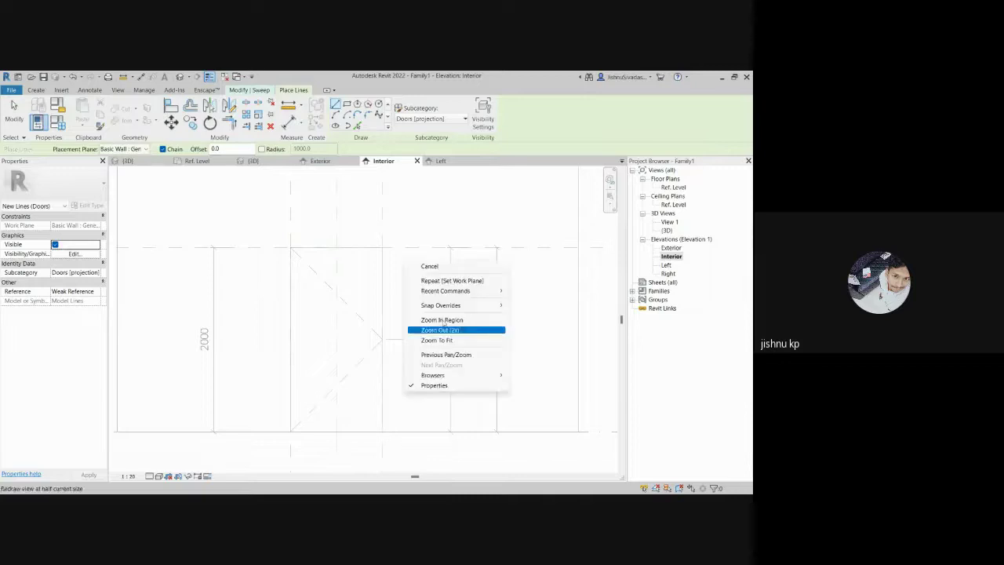
left_click(451, 267)
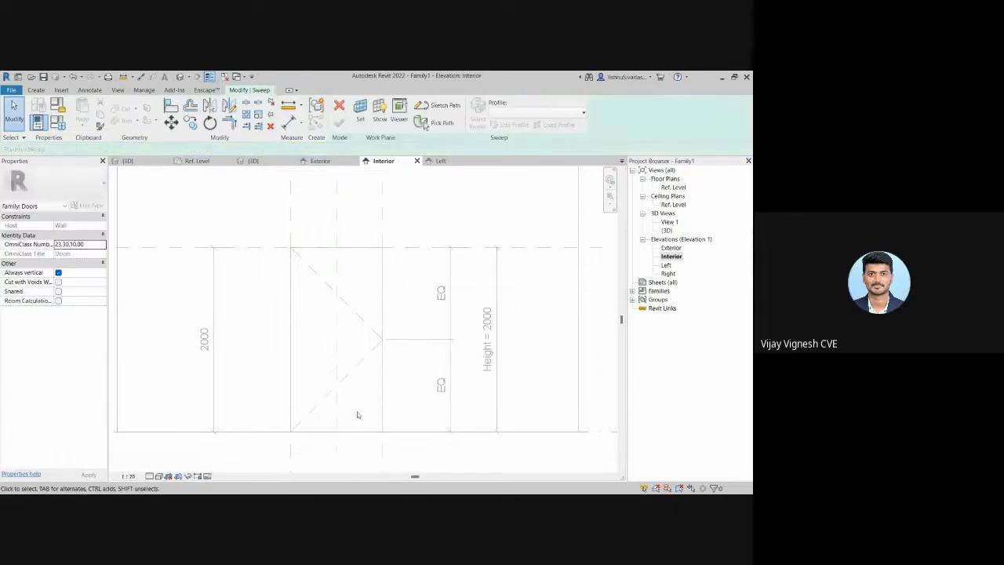
right_click(430, 248)
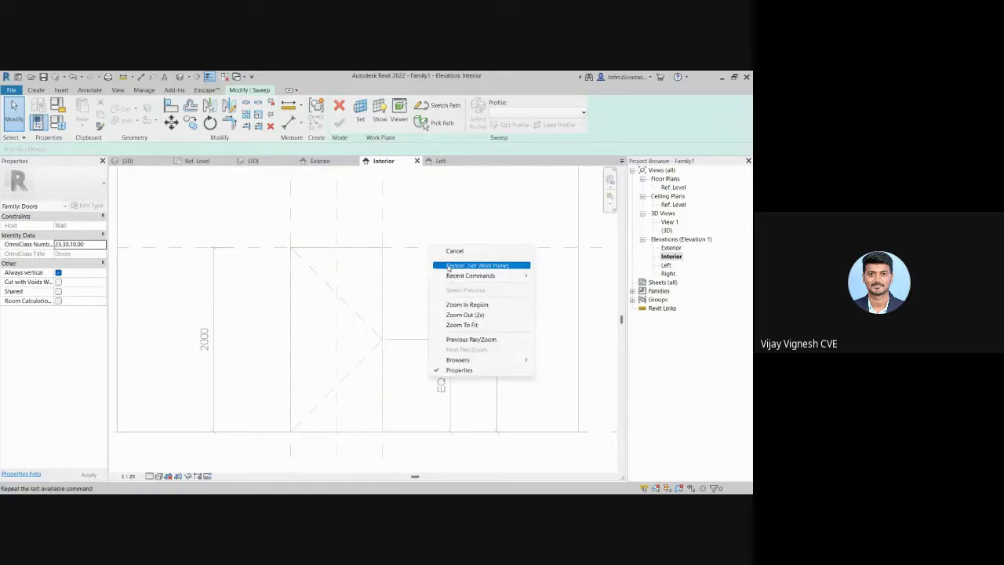
left_click(252, 92)
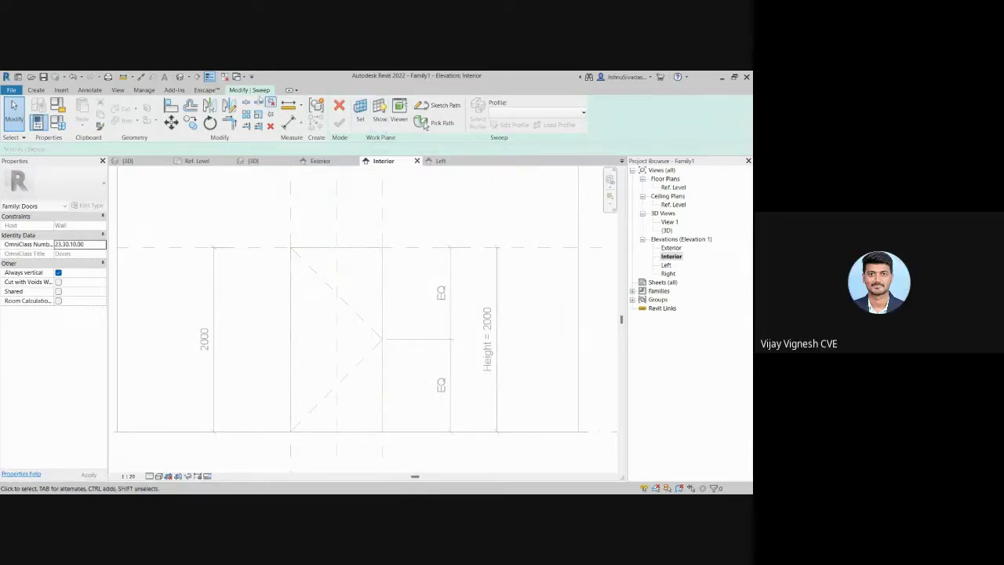
Step: Set the work plane with the Pick a plane option, picking the wall in the Interior elevation
left_click(360, 110)
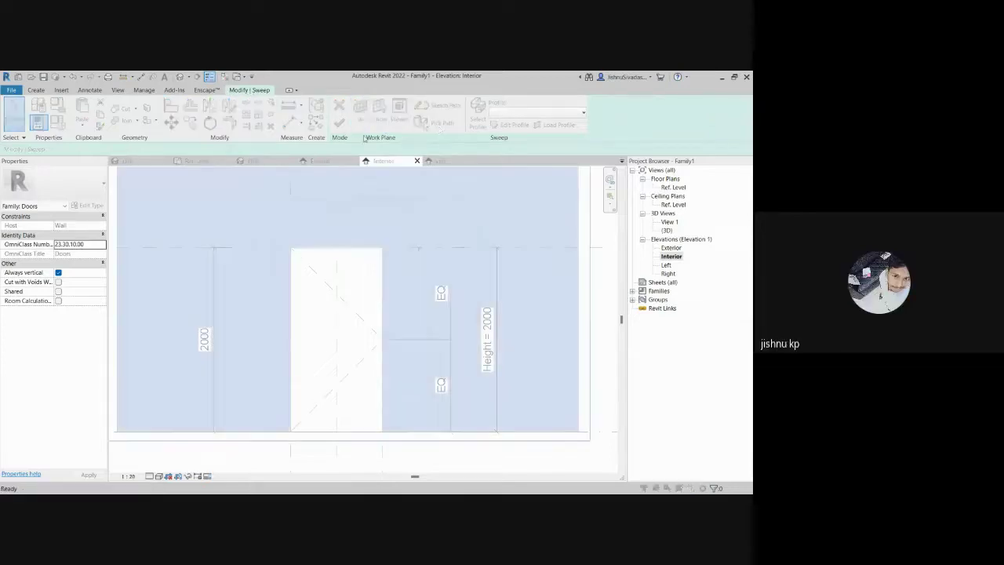
left_click(319, 299)
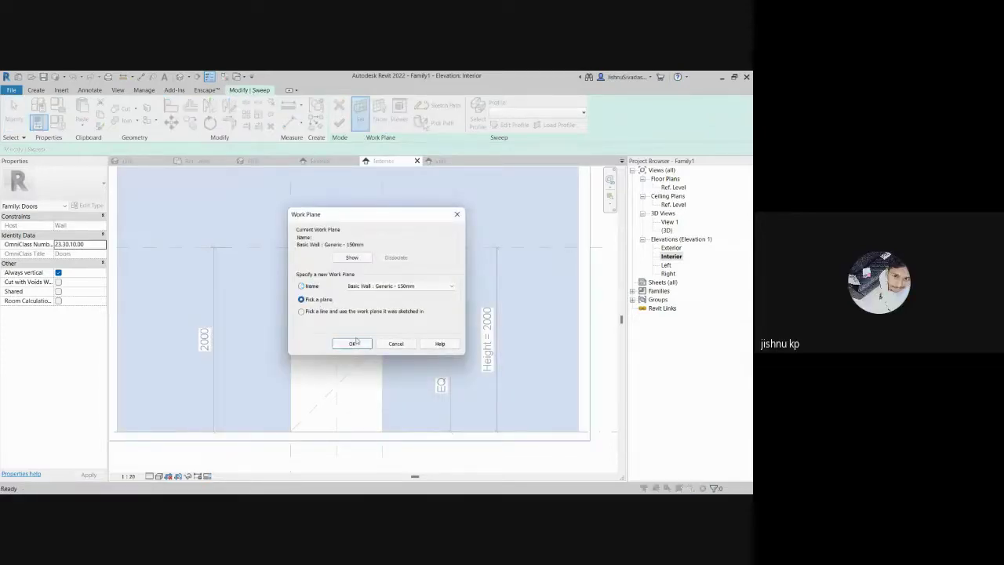
left_click(351, 344)
left_click(491, 246)
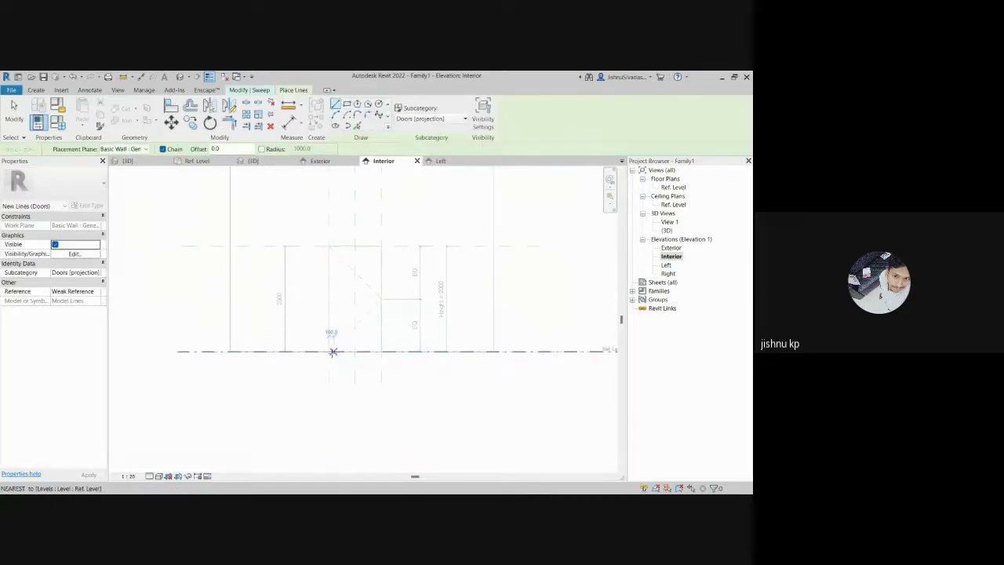
Step: Draw a chain of three model lines along both sides and the head of the door opening, and end the chain
left_click(329, 352)
left_click(329, 246)
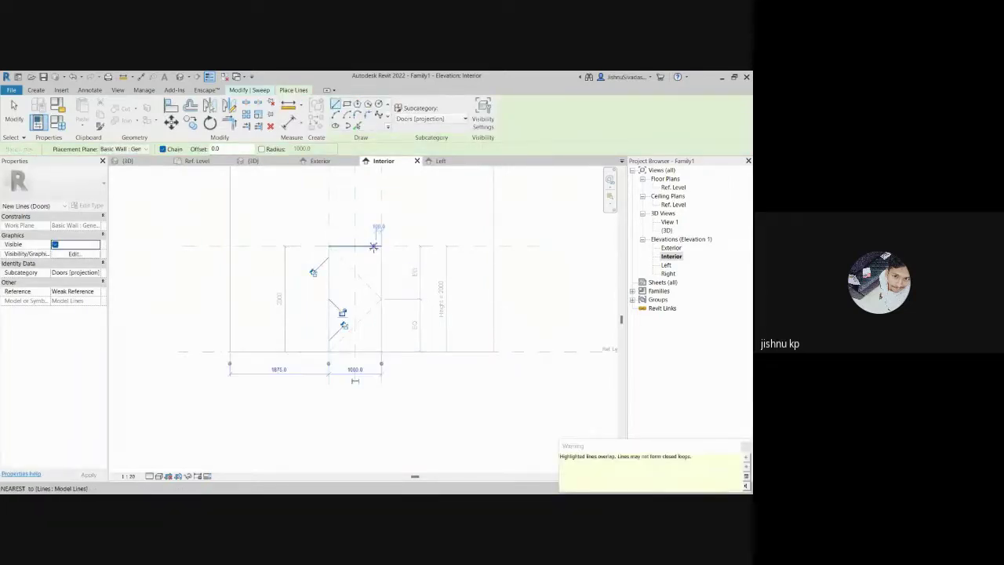
left_click(381, 246)
left_click(381, 352)
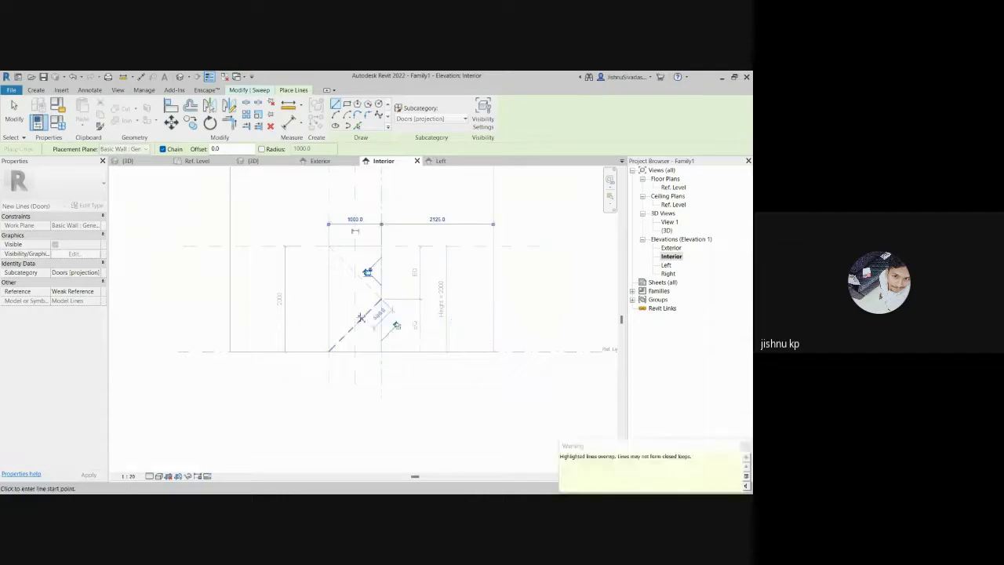
right_click(367, 306)
left_click(376, 320)
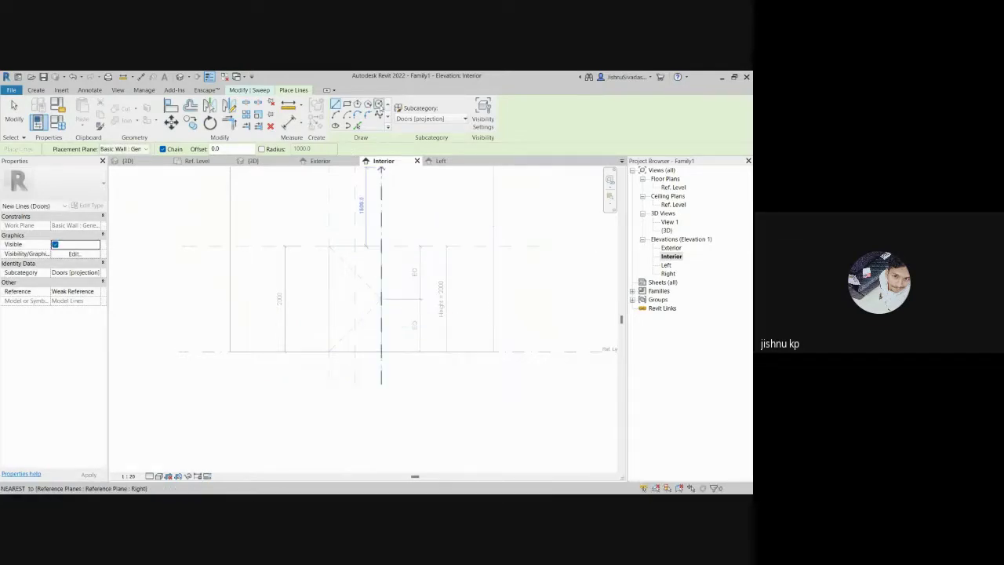
Step: Sketch the sweep path up one side, across the head and down the other side of the 1000 by 2000 door opening, and finish it
left_click(267, 90)
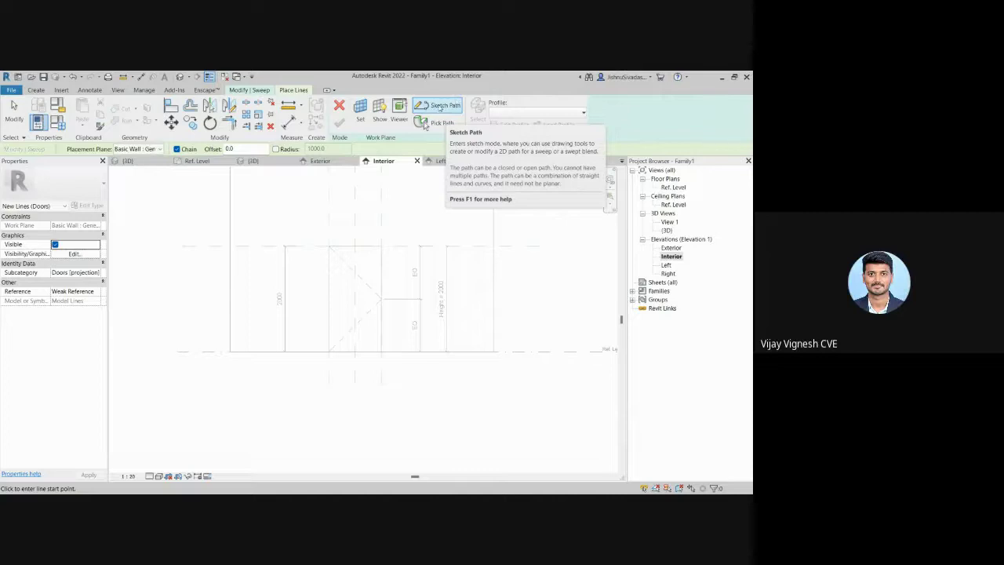
left_click(428, 110)
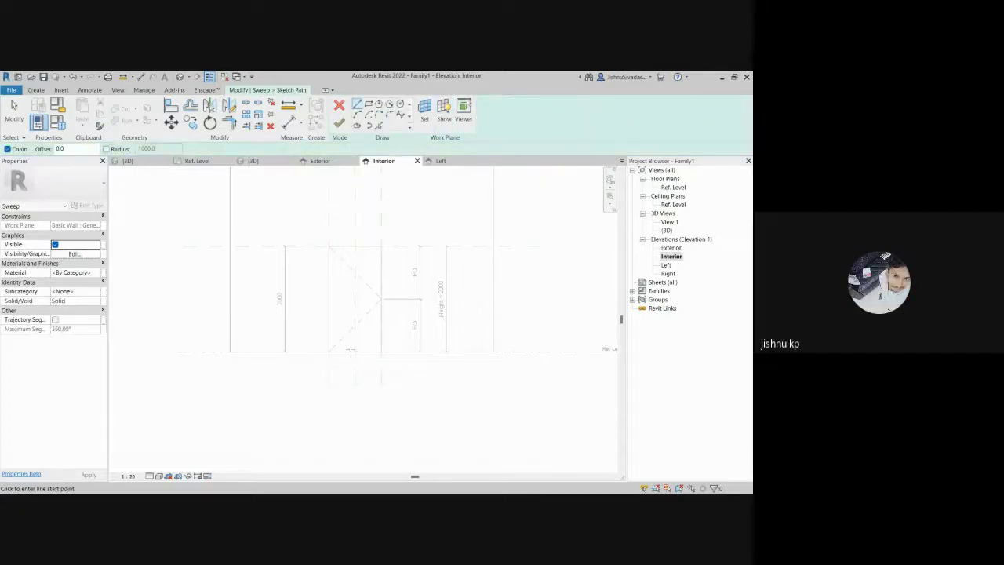
scroll(351, 350, "up", 2)
middle_click_drag(340, 325, 343, 352)
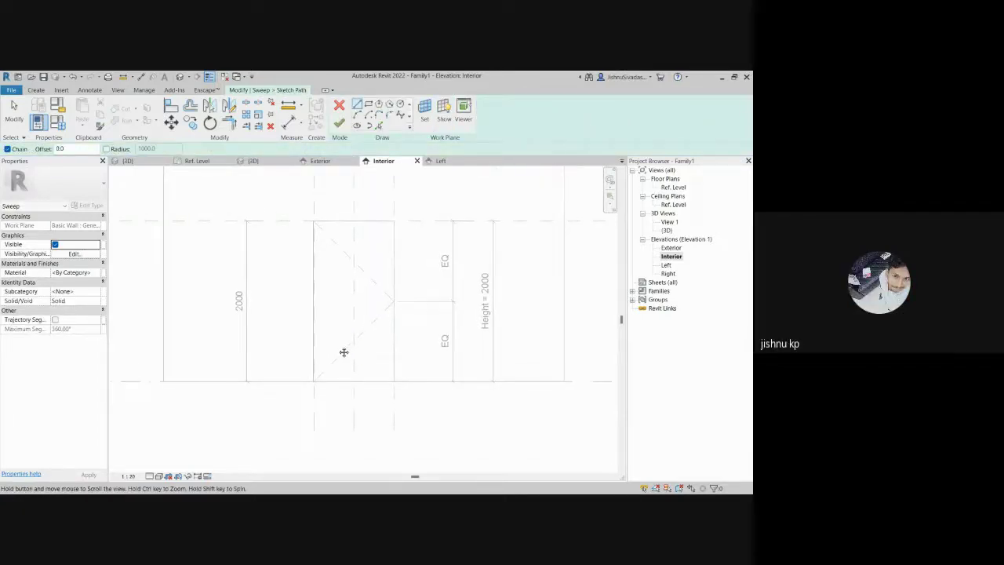
left_click(314, 381)
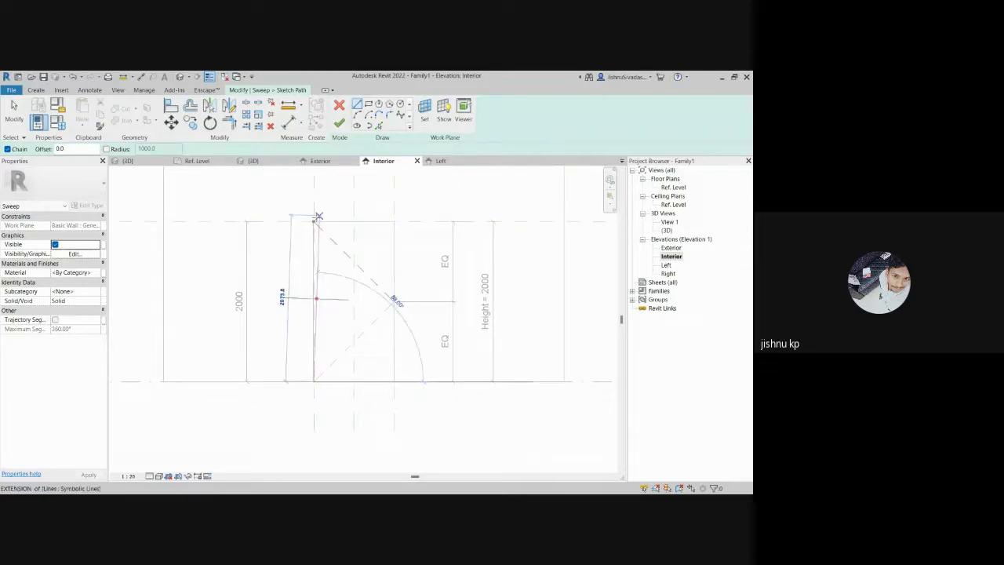
left_click(314, 221)
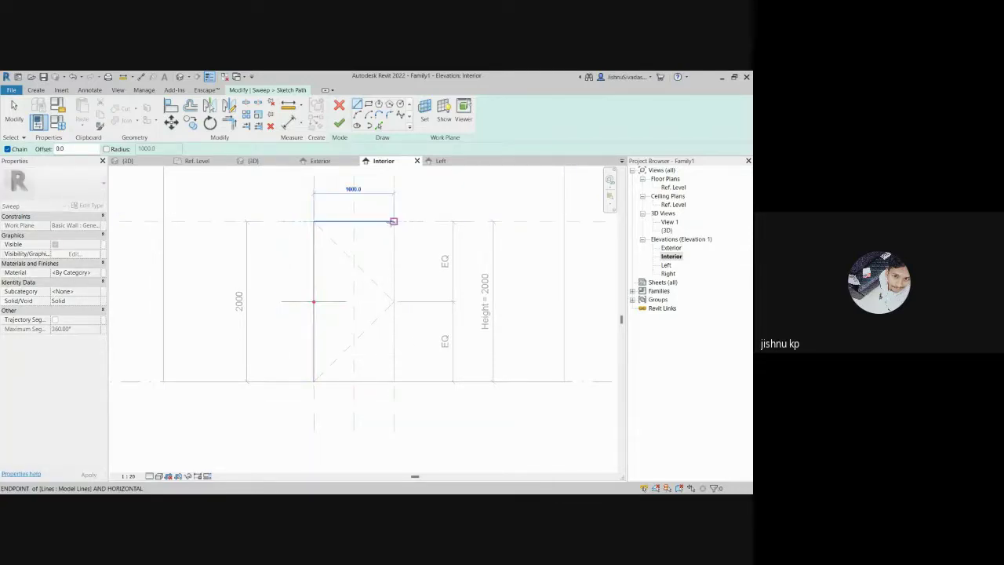
left_click(394, 221)
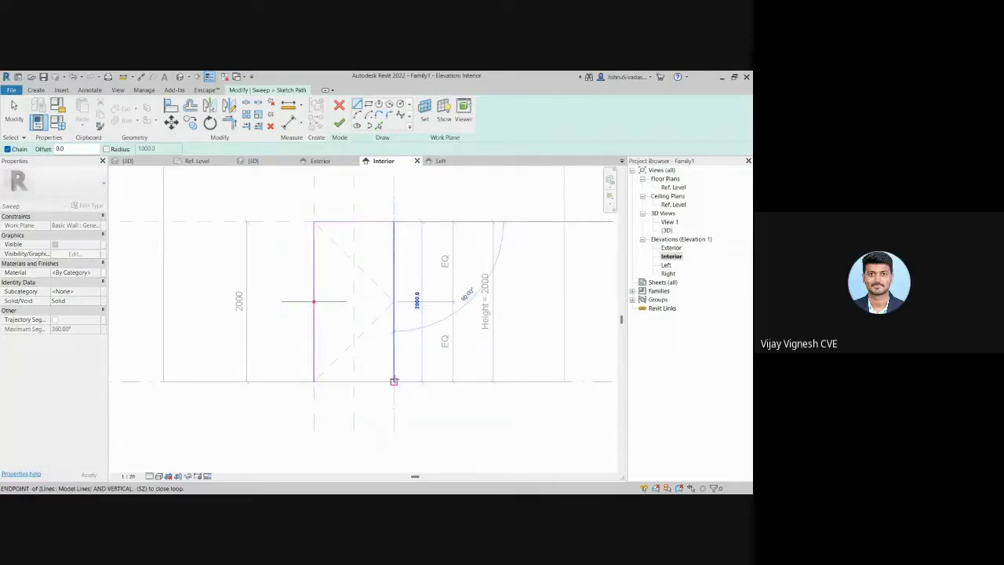
left_click(394, 382)
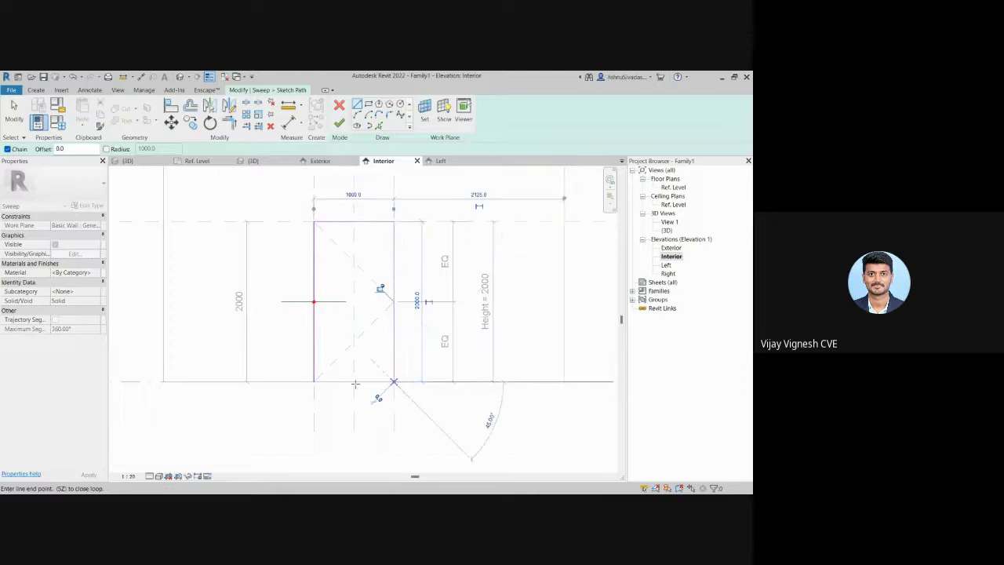
right_click(418, 349)
left_click(450, 355)
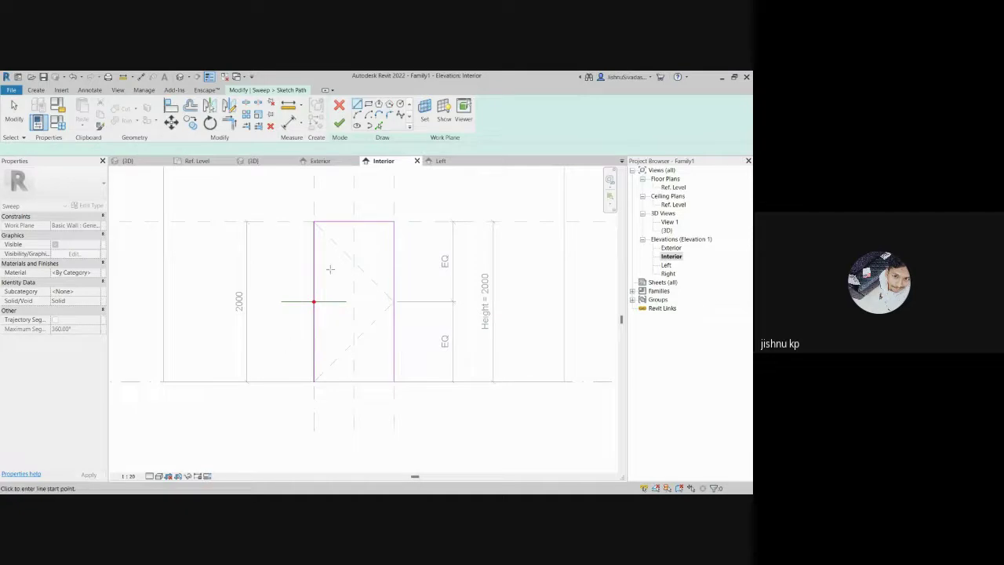
left_click(339, 123)
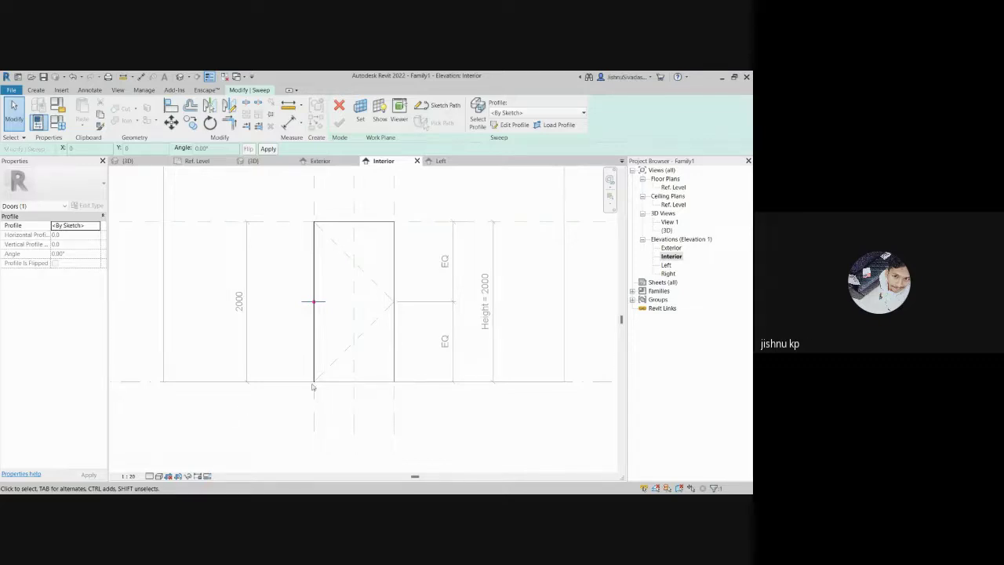
Step: Try to edit the sweep's profile in the Ref. Level floor plan
left_click(505, 127)
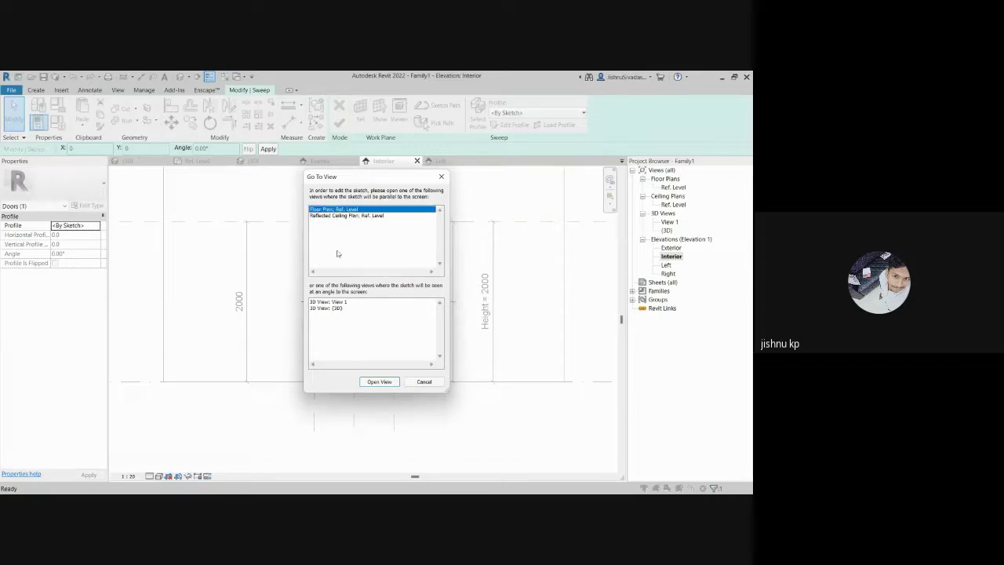
left_click(379, 382)
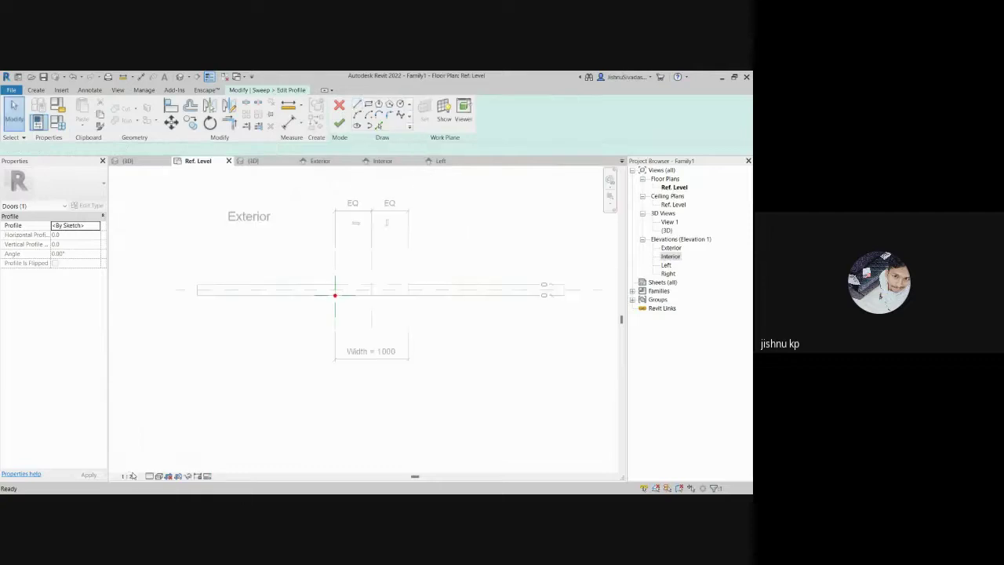
scroll(343, 312, "up", 3)
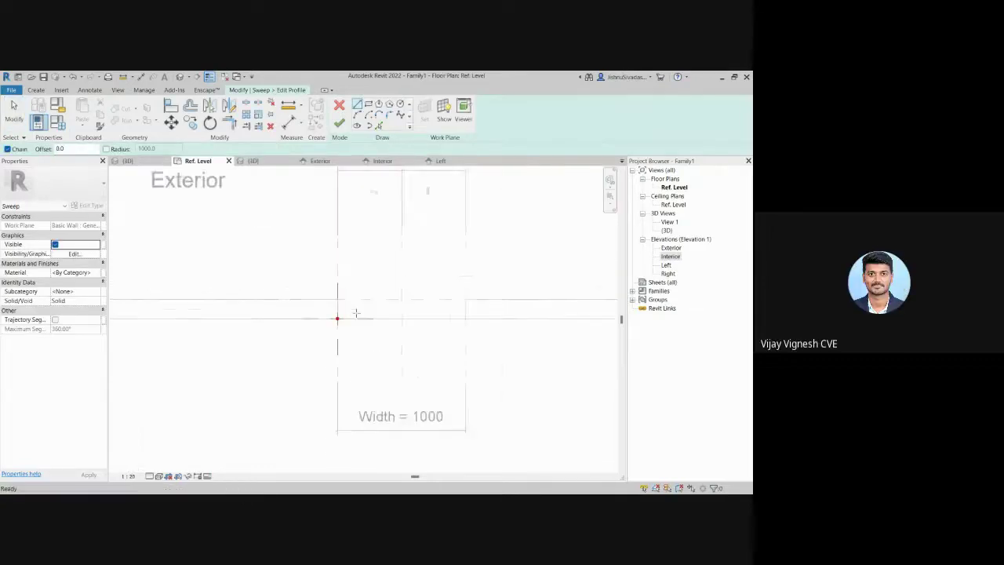
scroll(338, 314, "down", 4)
scroll(382, 341, "up", 1)
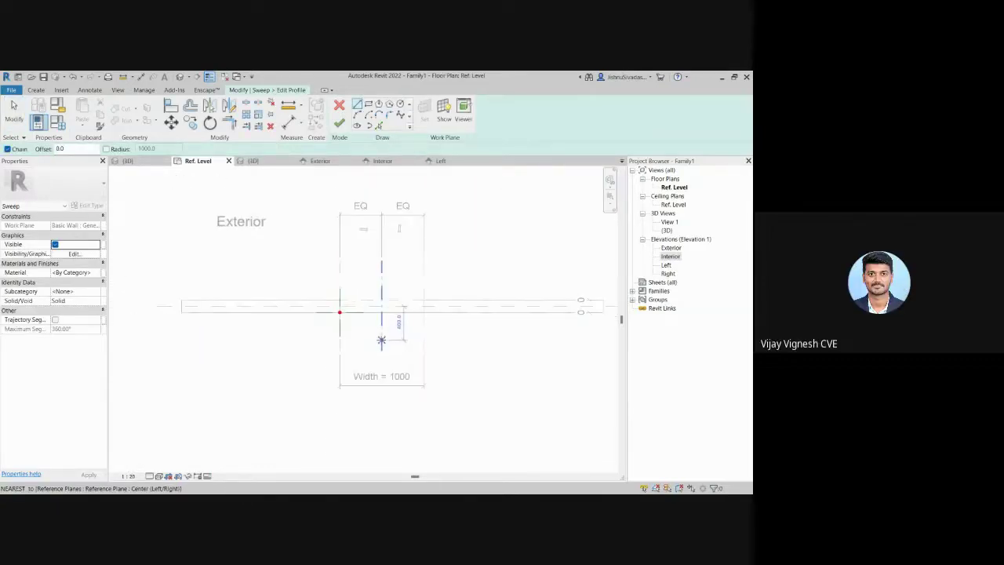
scroll(340, 326, "up", 2)
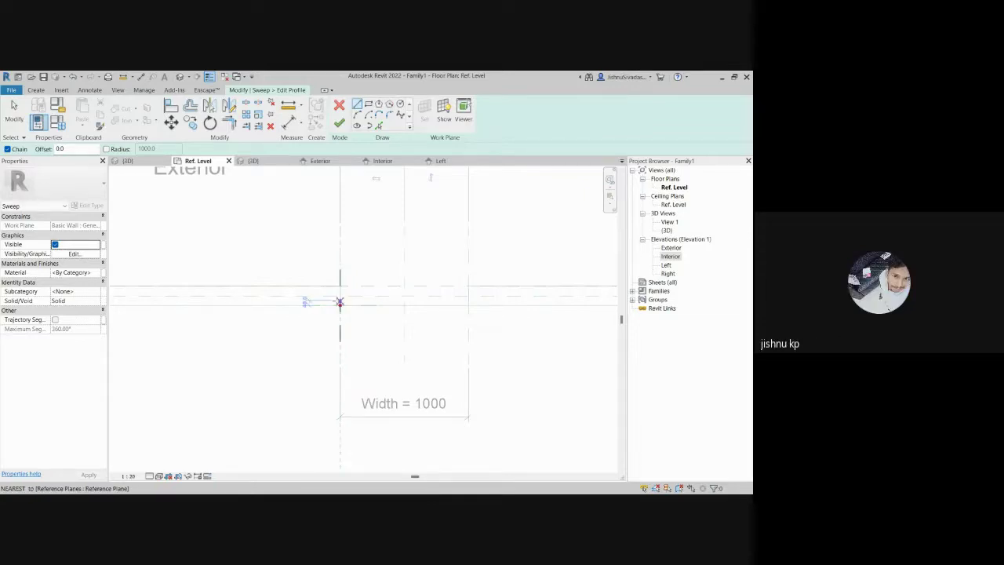
key("Escape")
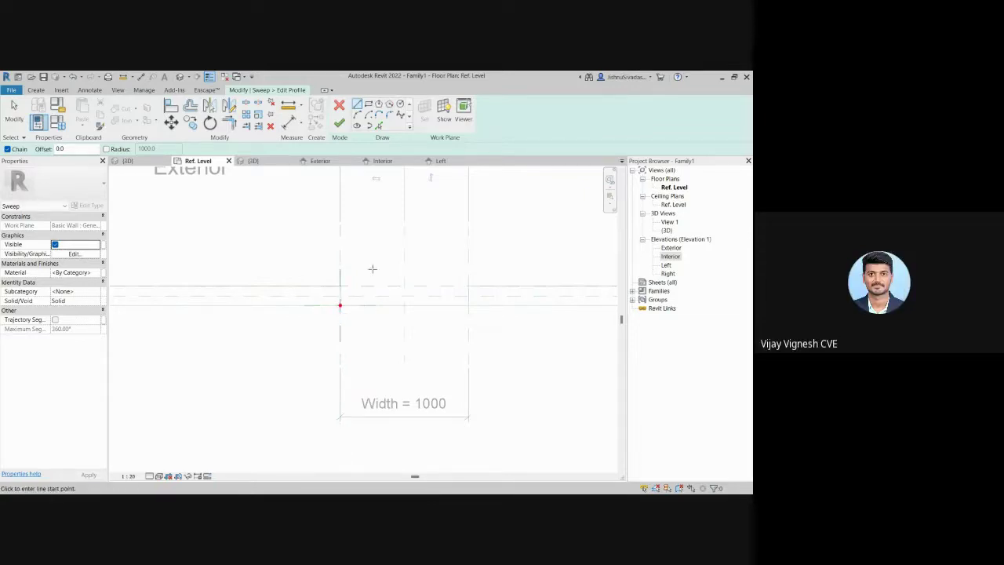
left_click(340, 107)
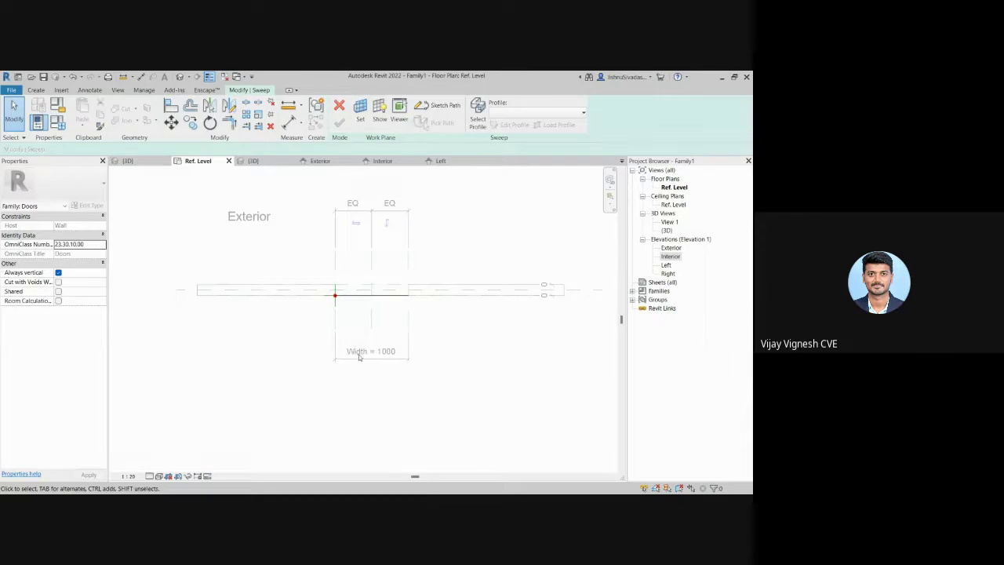
Step: Reopen the sweep path sketch and cancel the edit
left_click(440, 105)
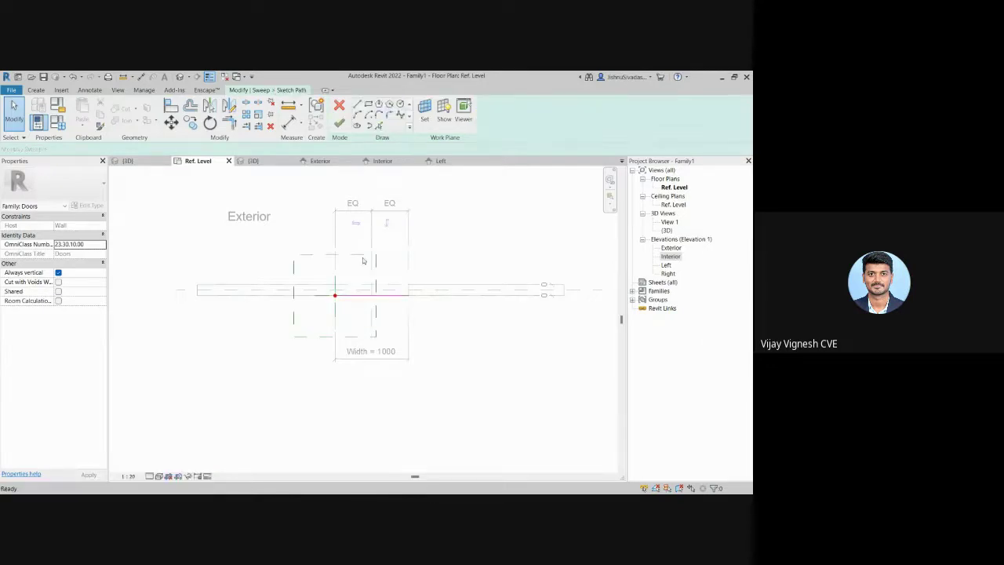
left_click(343, 124)
left_click(339, 105)
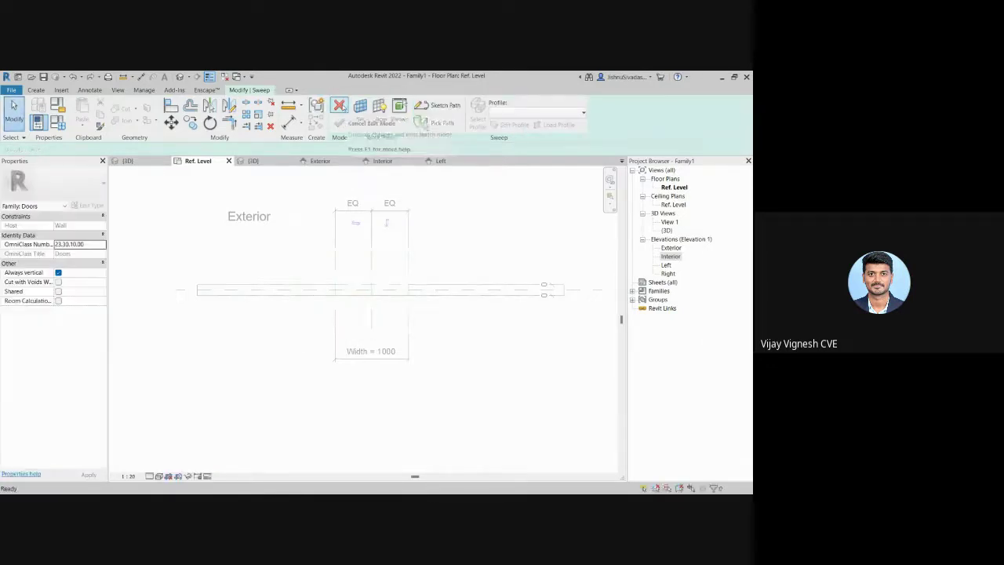
left_click(398, 294)
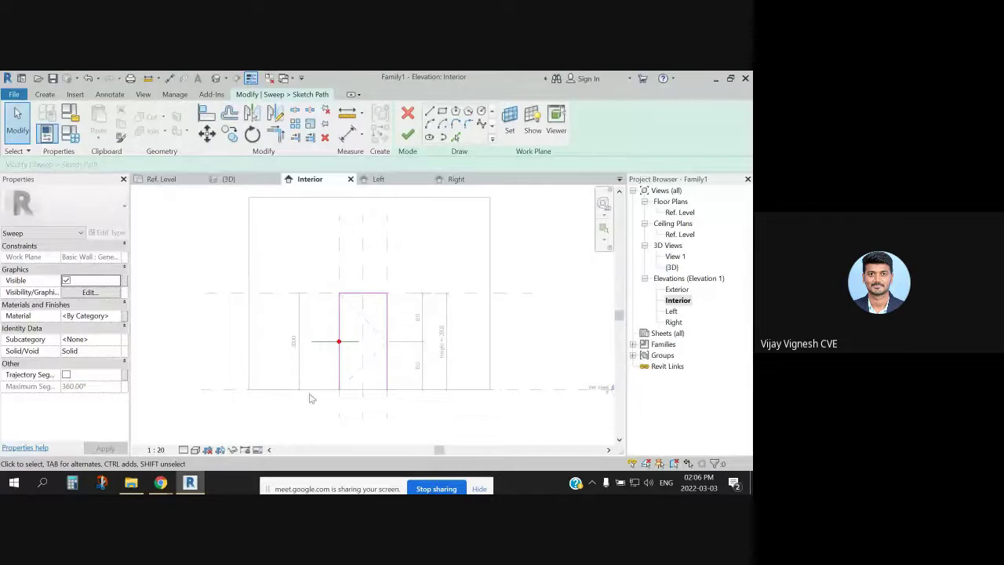
Step: Finish the three-sided sweep path sketch around the door opening in the Interior elevation, and check the path by selecting it
scroll(355, 337, "up", 3)
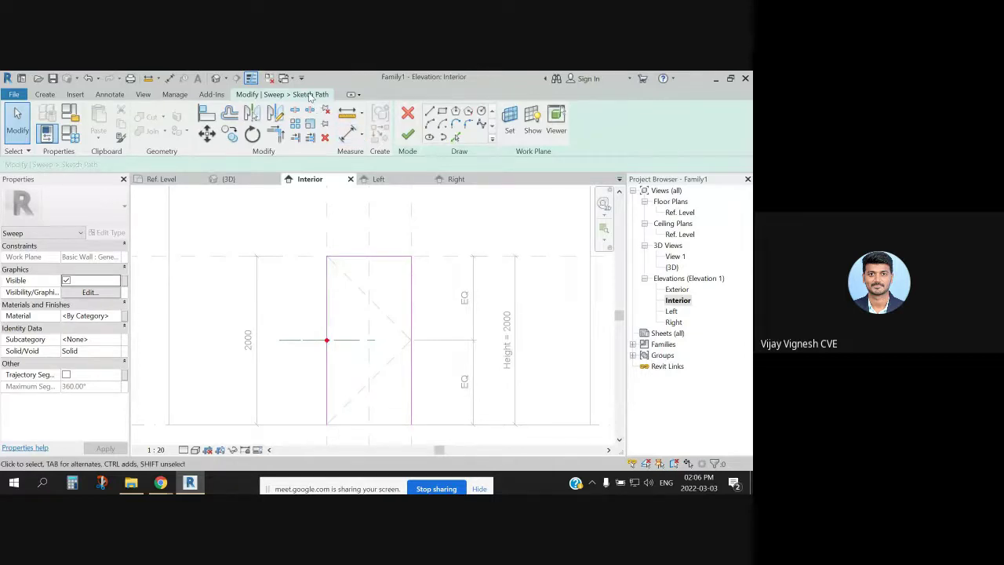
left_click(408, 135)
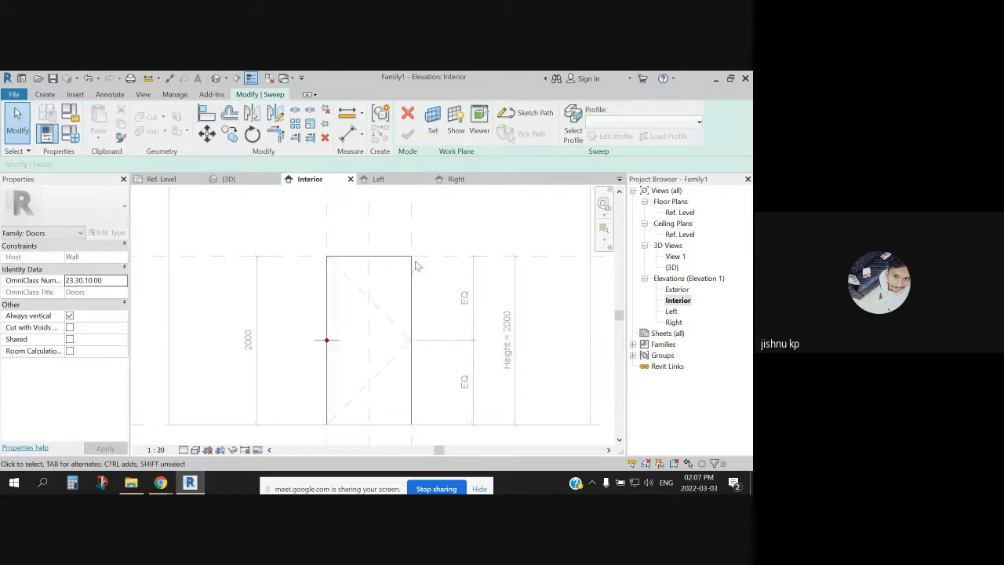
left_click(412, 289)
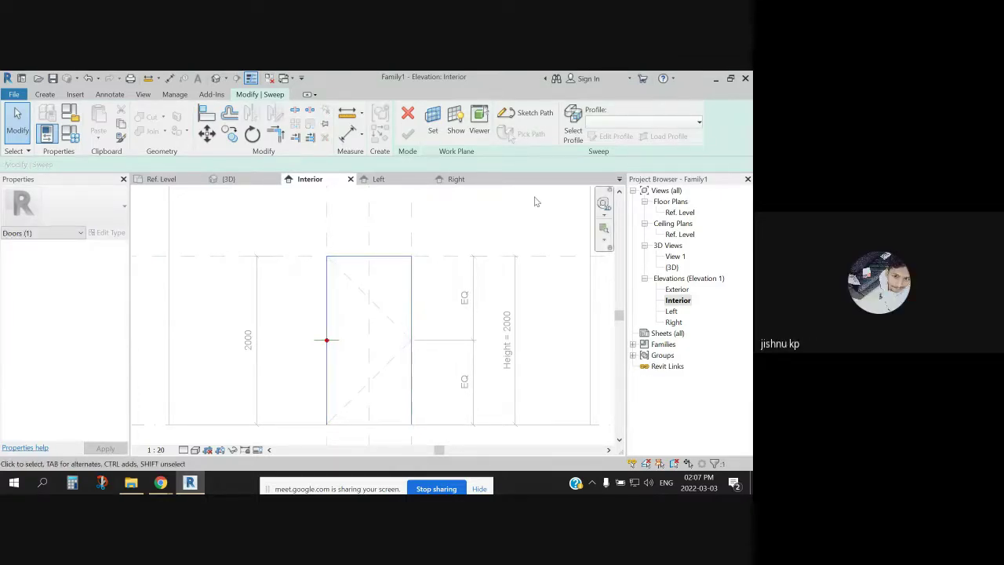
left_click(440, 318)
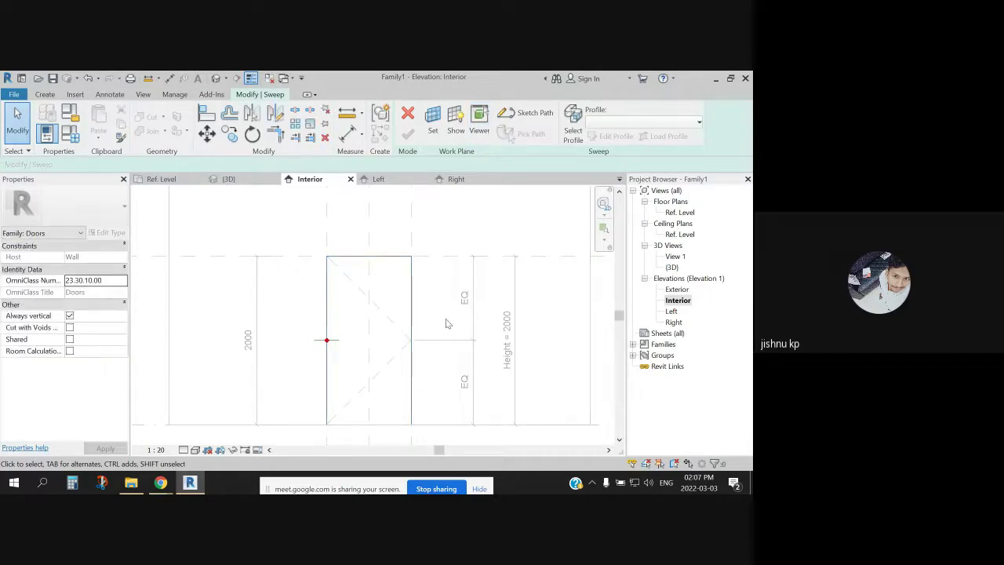
Step: Open the sweep's sketched profile for editing in the Ref. Level floor plan
scroll(446, 319, "down", 4)
scroll(445, 327, "up", 2)
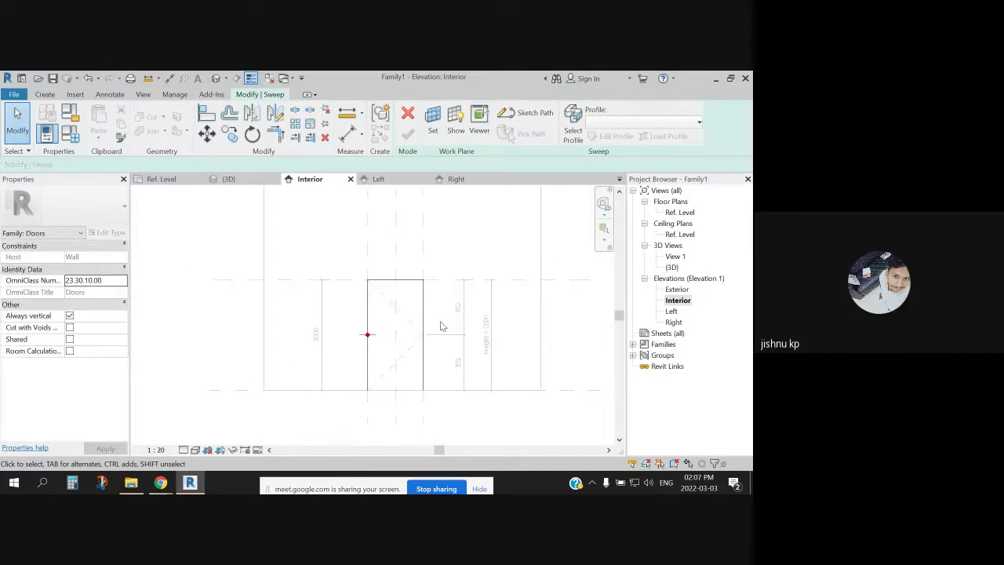
mouse_move(442, 324)
middle_mouse_down()
mouse_move(432, 358)
mouse_move(431, 349)
middle_mouse_up()
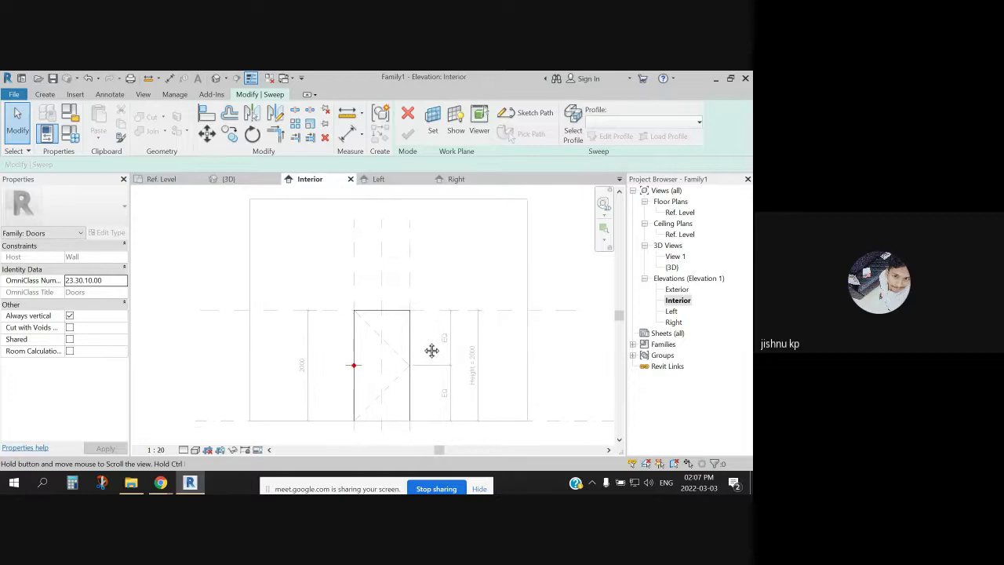
left_click(572, 119)
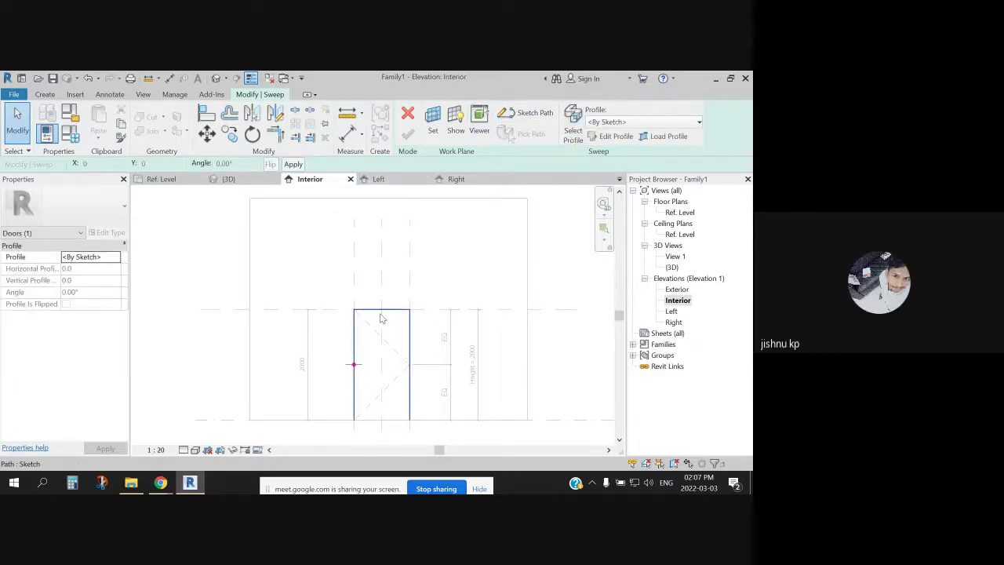
left_click(616, 137)
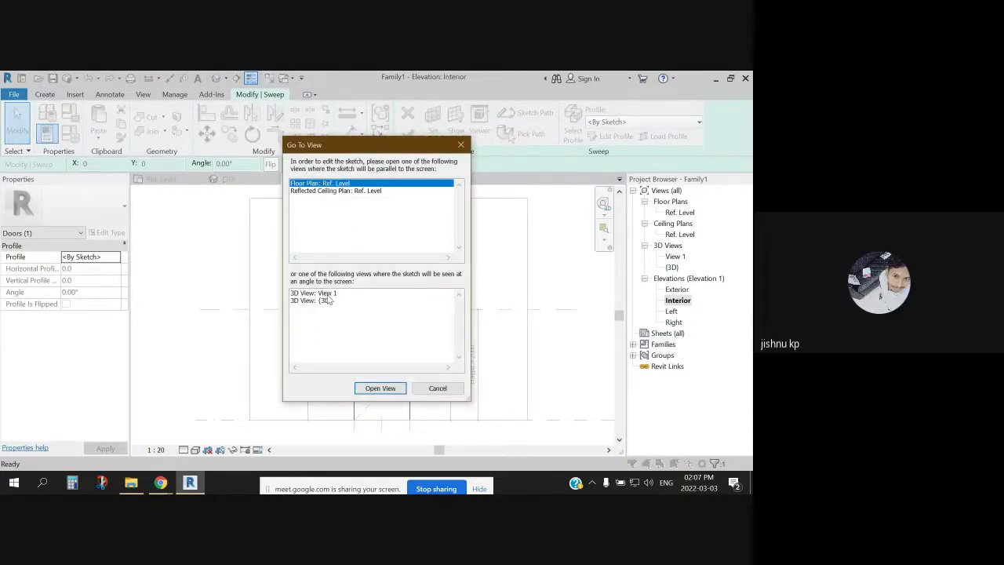
left_click(334, 191)
left_click(339, 183)
left_click(341, 191)
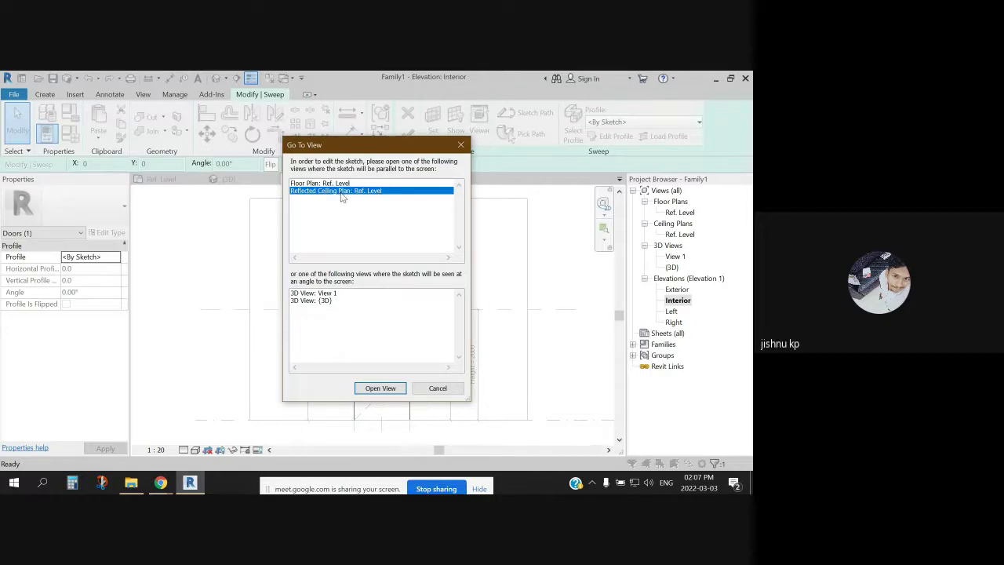
left_click(342, 183)
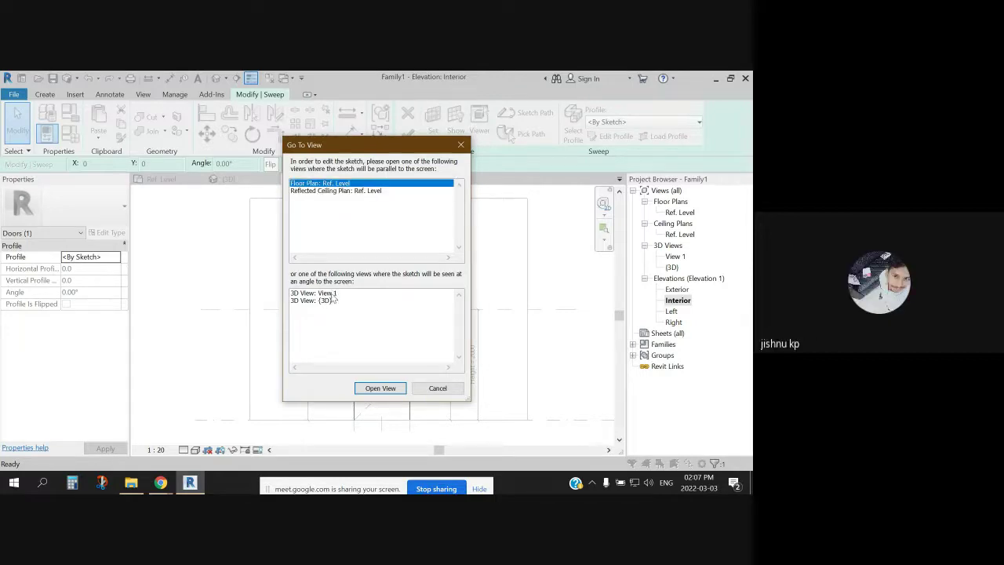
left_click(380, 388)
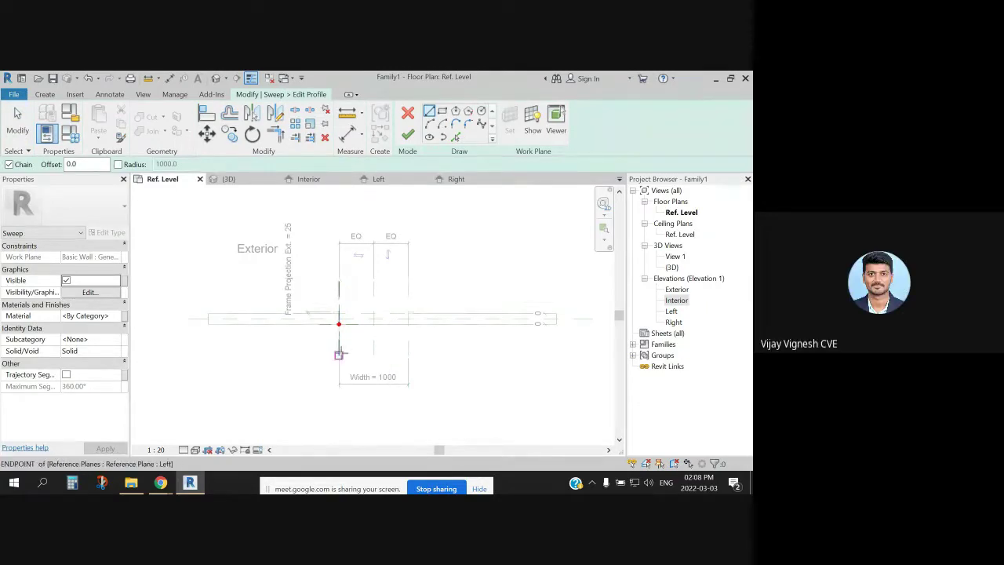
scroll(339, 354, "down", 2)
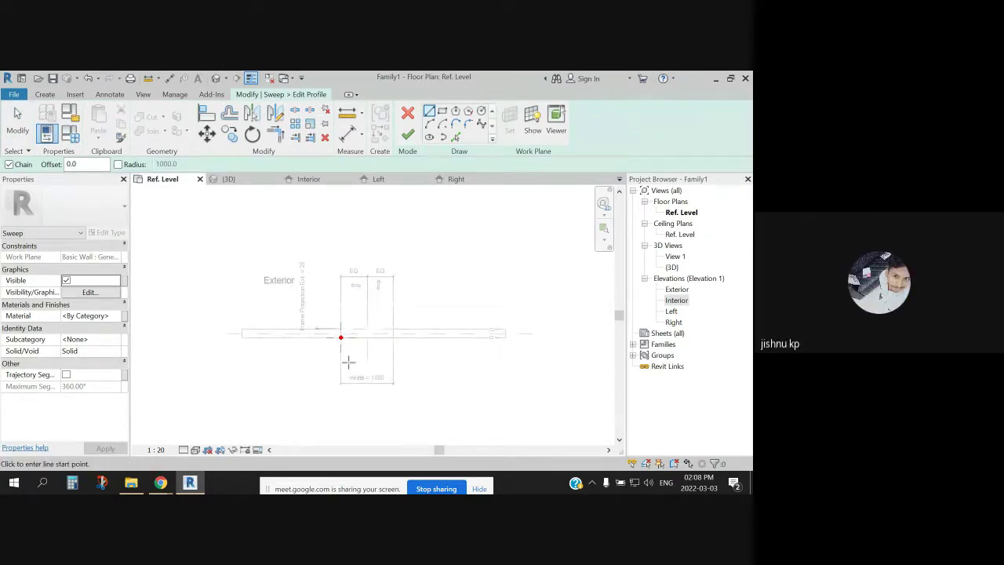
Step: Switch to the Revit door family in the Interior elevation and start a sweep with the wall face picked as its work plane
left_click(437, 489)
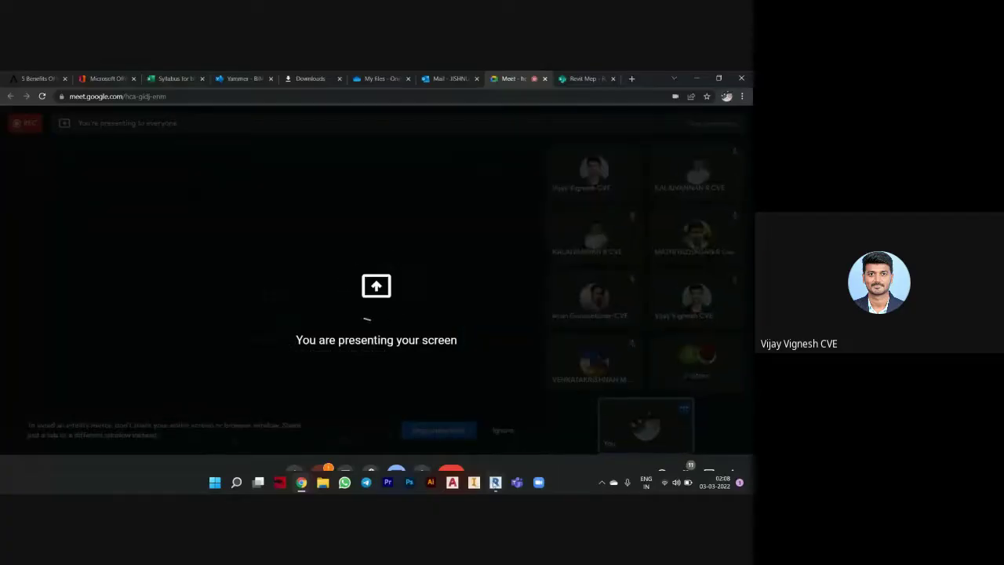
left_click(494, 485)
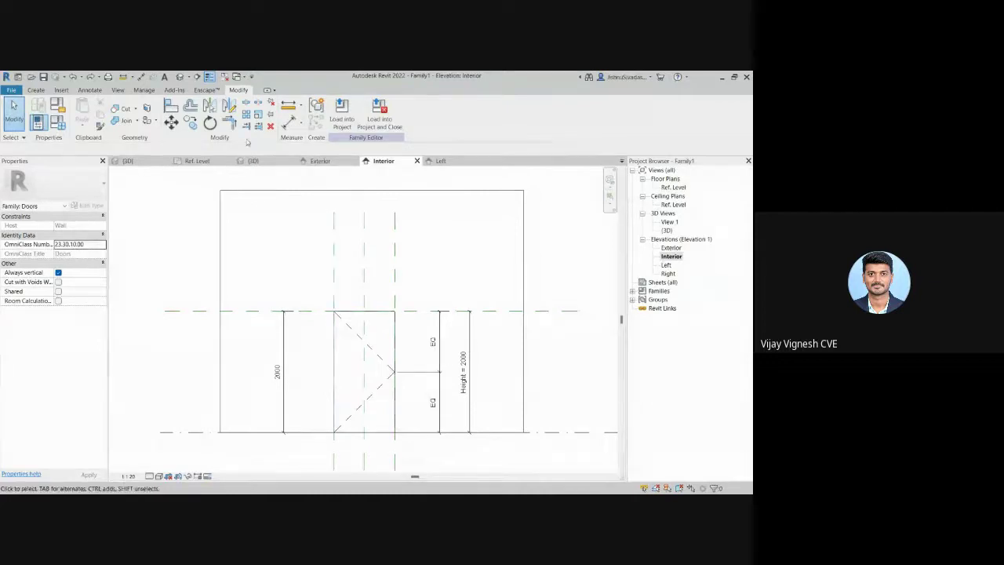
left_click(36, 89)
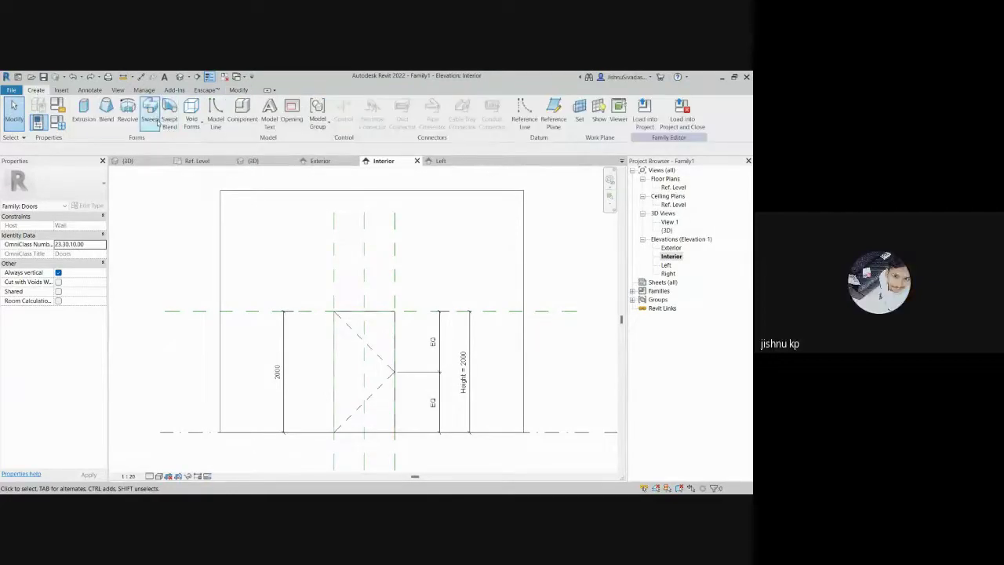
left_click(156, 122)
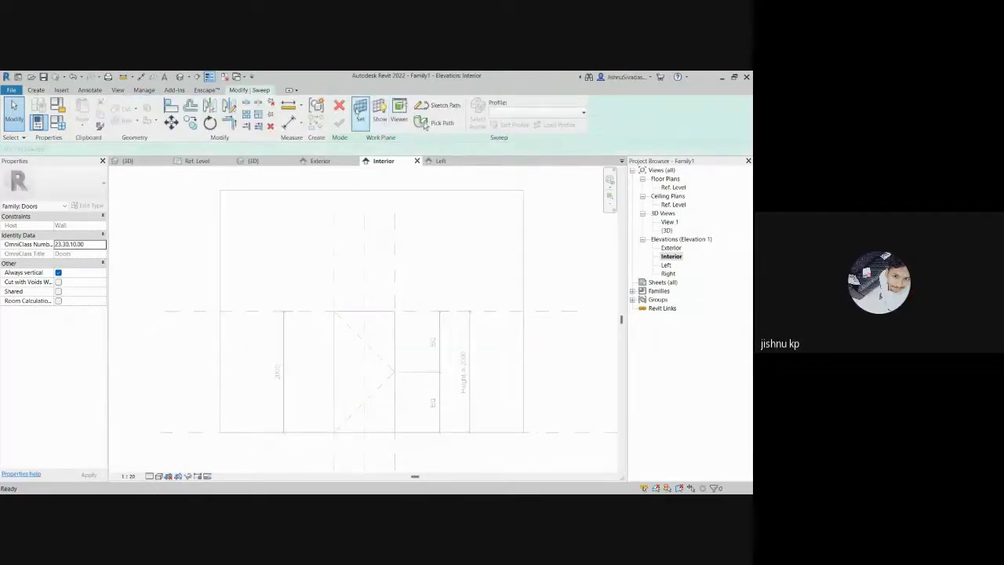
left_click(423, 124)
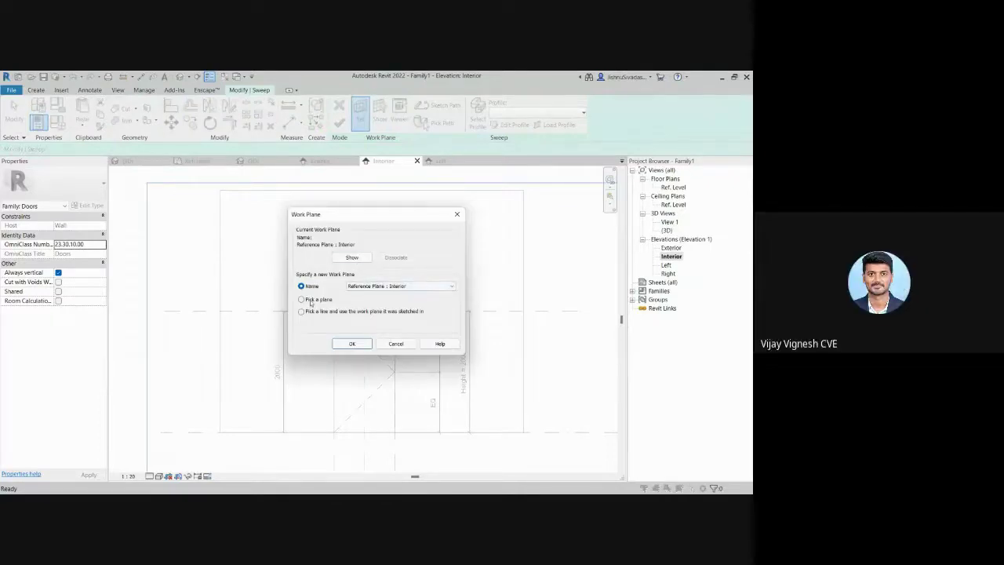
left_click(302, 300)
left_click(352, 344)
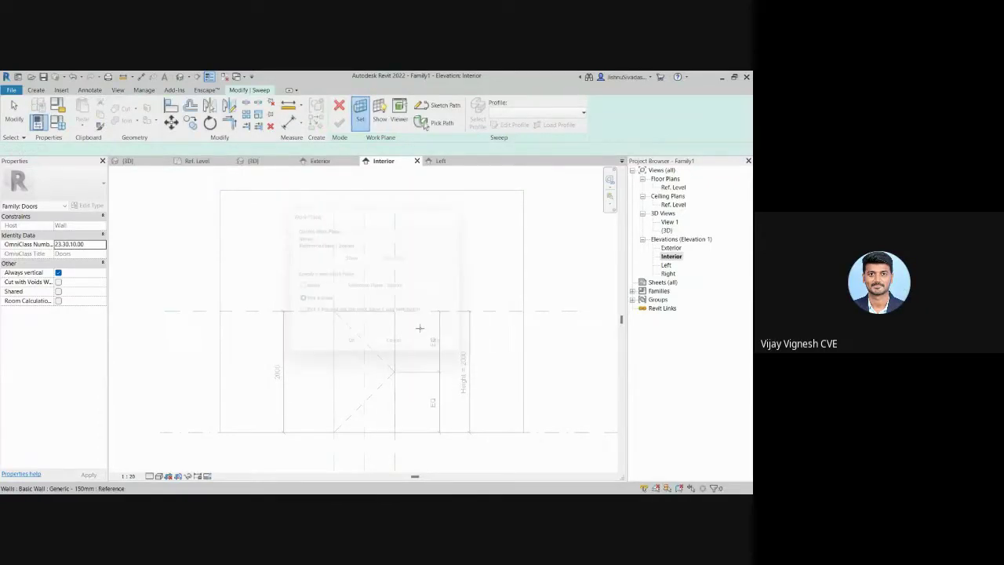
left_click(526, 329)
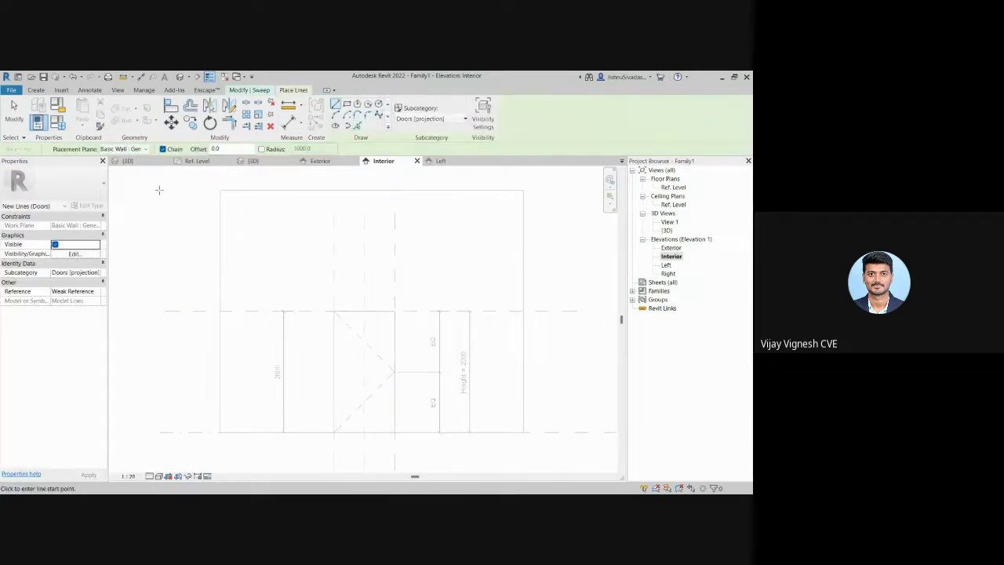
Step: Sketch the sweep path up the left jamb, across the head and down the right jamb of the 1000 by 2000 opening, and finish it
left_click(257, 91)
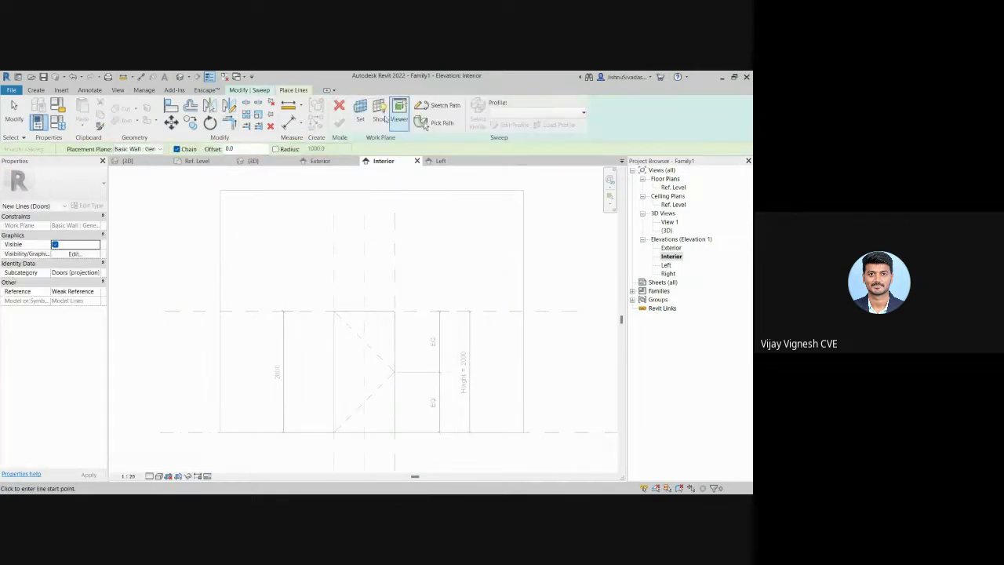
left_click(440, 109)
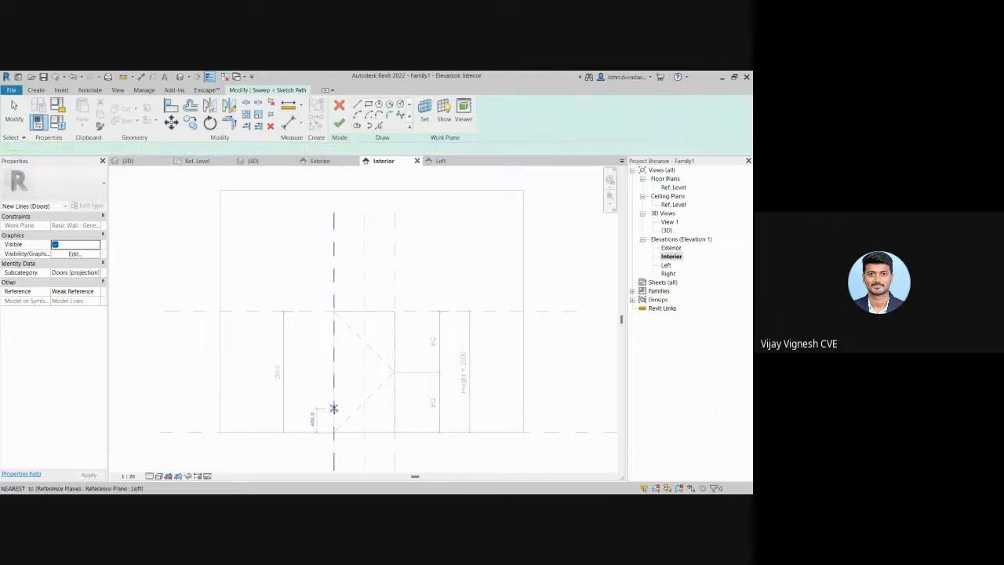
left_click(335, 426)
left_click(334, 311)
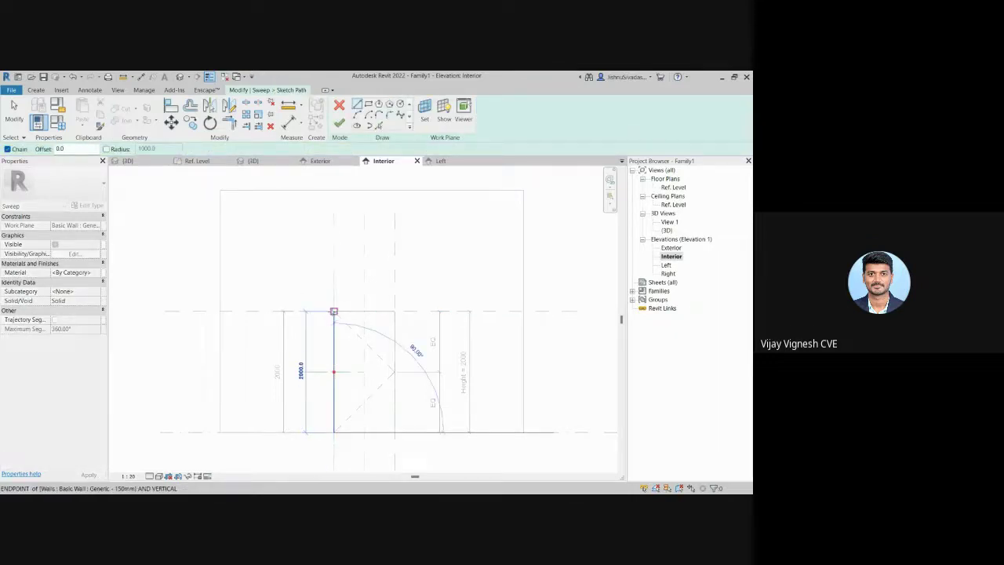
left_click(395, 312)
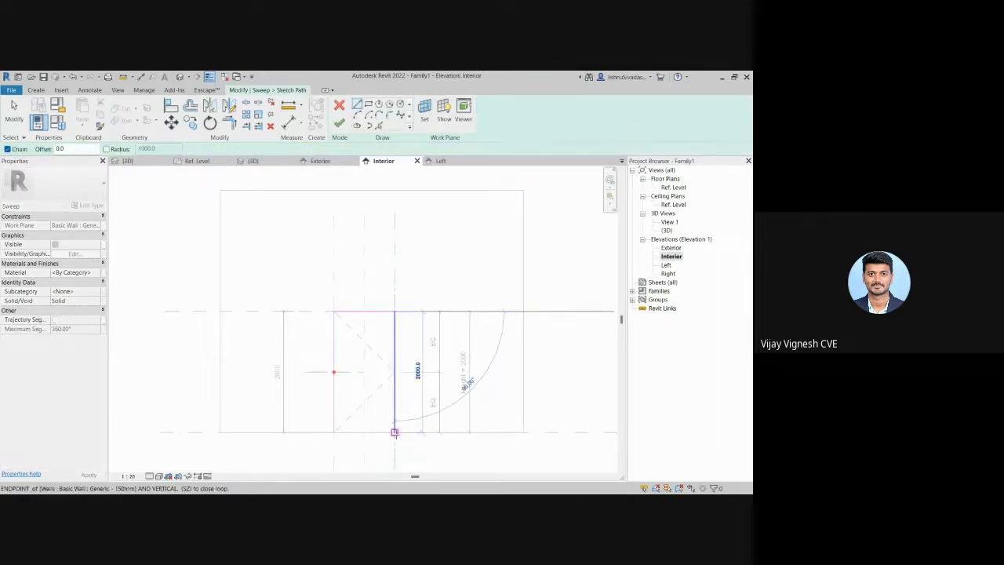
left_click(395, 432)
right_click(409, 405)
left_click(435, 279)
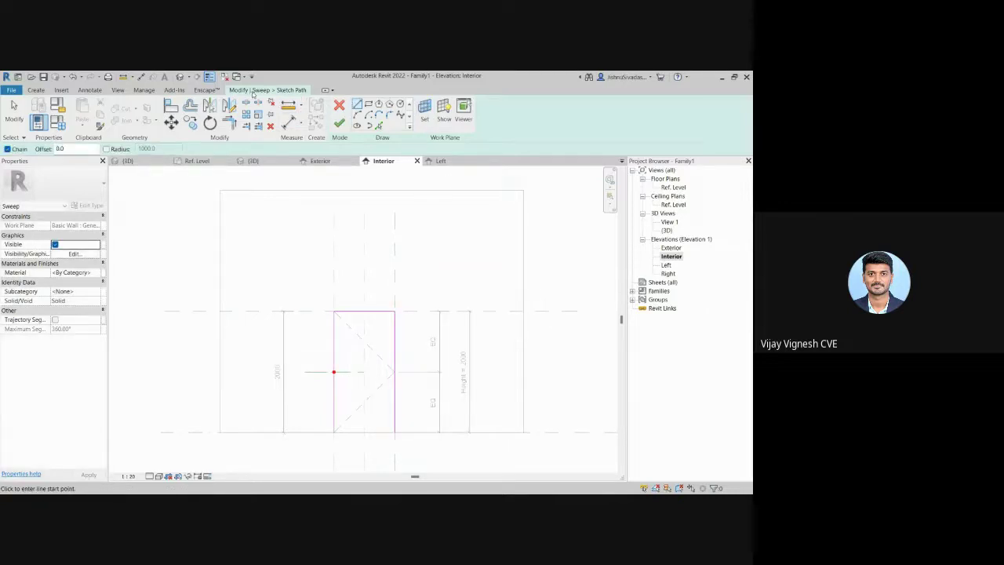
left_click(339, 123)
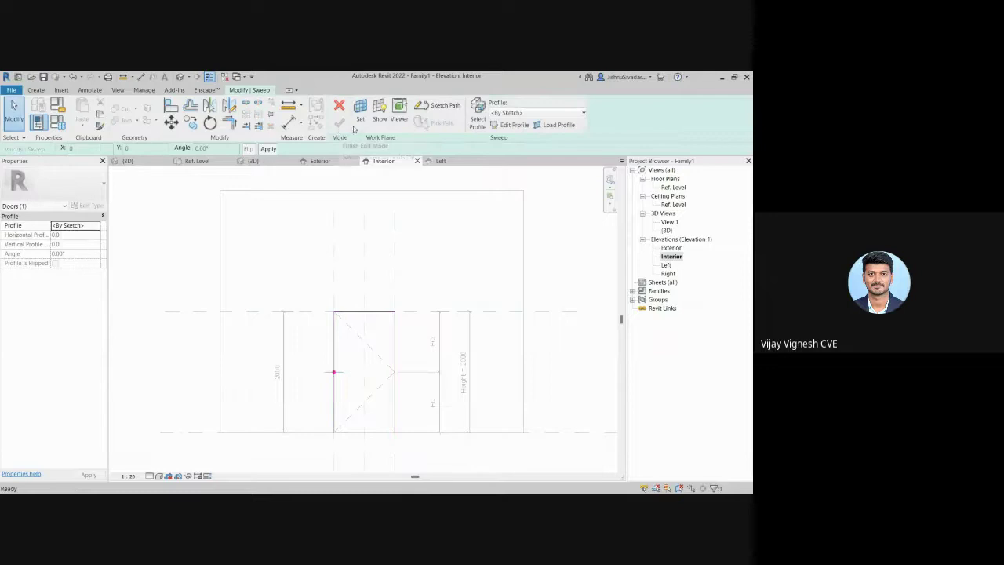
Step: Open the new sweep's profile for editing in the Ref. Level floor plan, at the left jamb of the opening
left_click(512, 126)
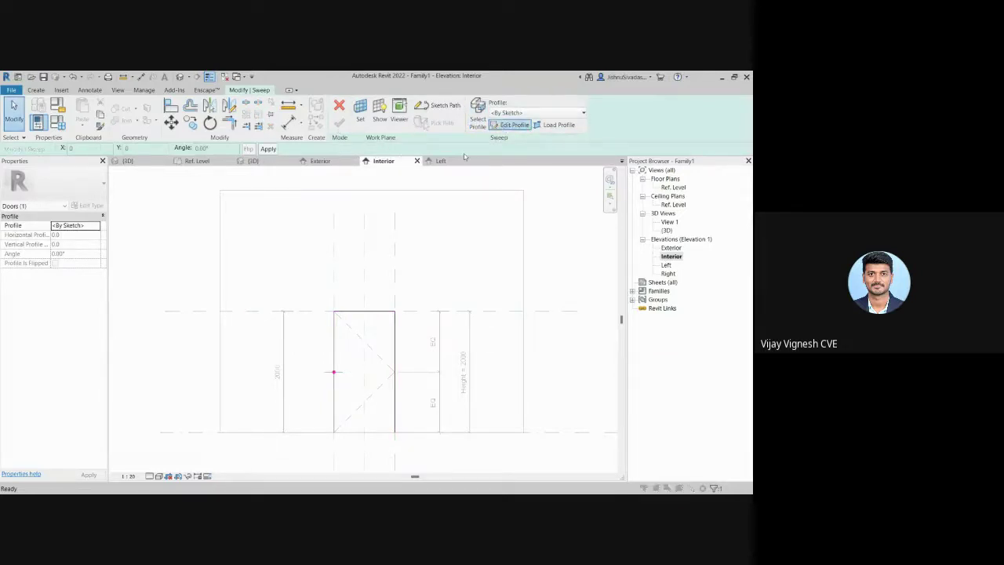
left_click(382, 383)
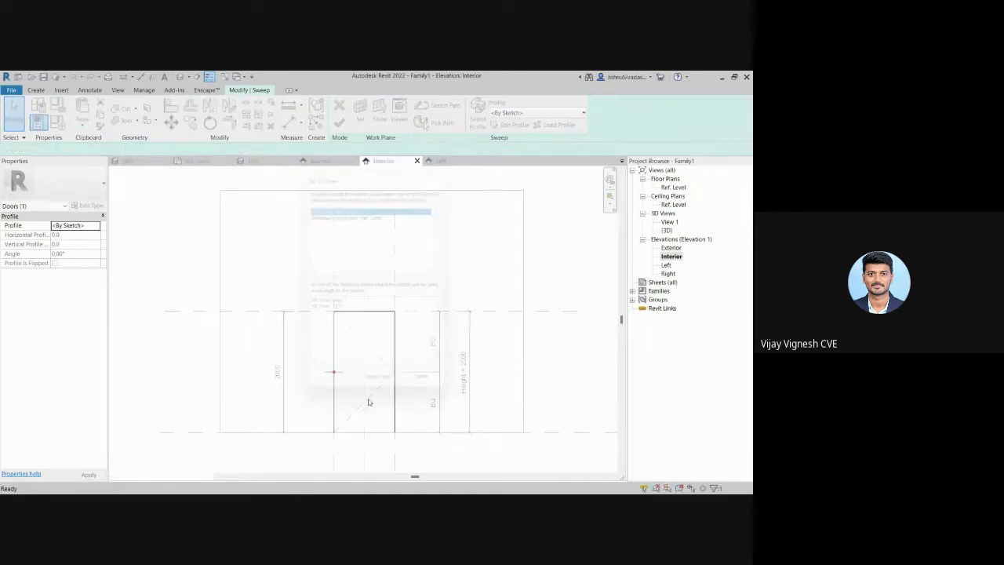
scroll(331, 302, "up", 3)
scroll(332, 325, "up", 3)
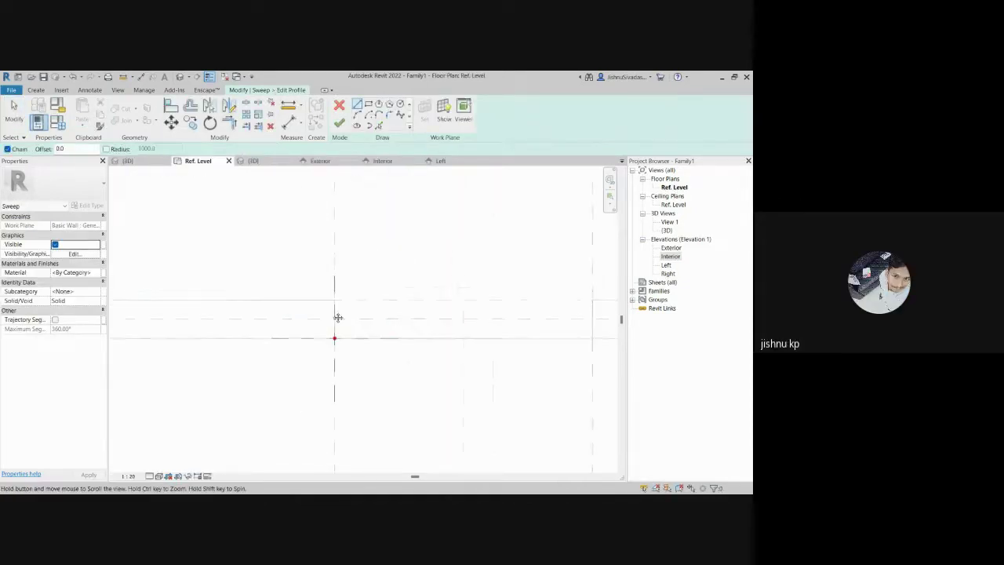
scroll(338, 330, "down", 4)
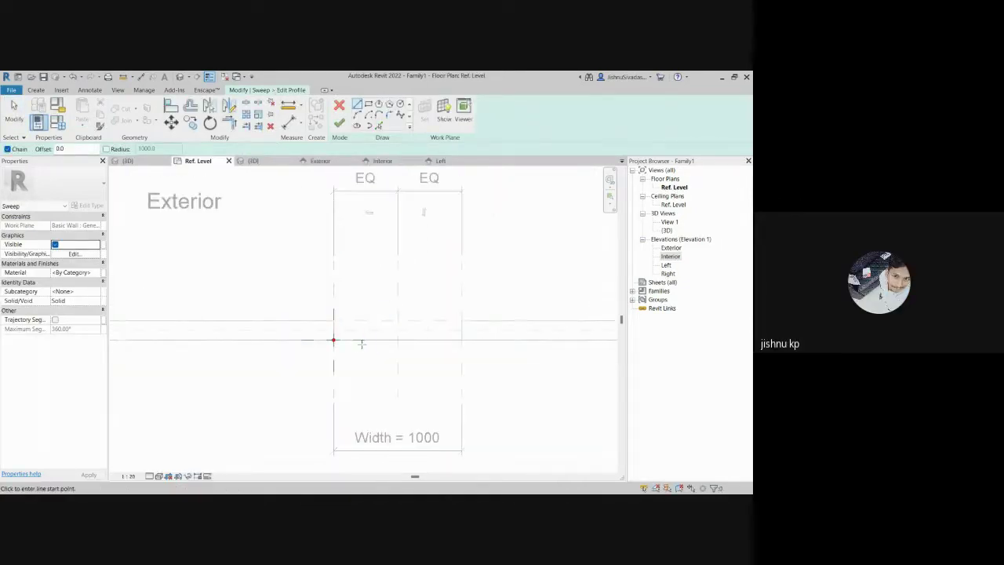
scroll(332, 340, "up", 3)
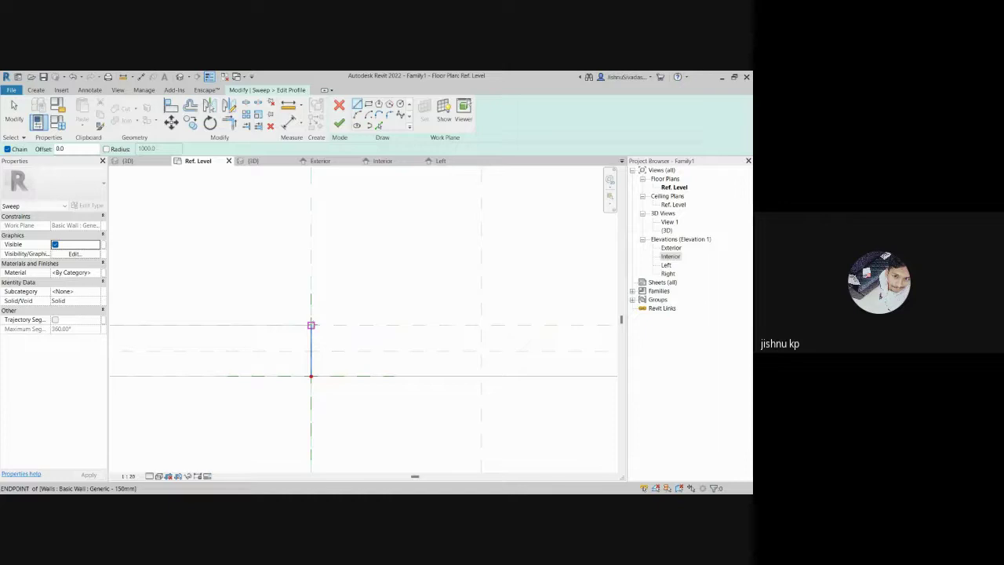
Step: Draw the profile's first two lines: 70 along the left jamb from the wall's exterior corner, then 50 horizontally into the opening
left_click(312, 324)
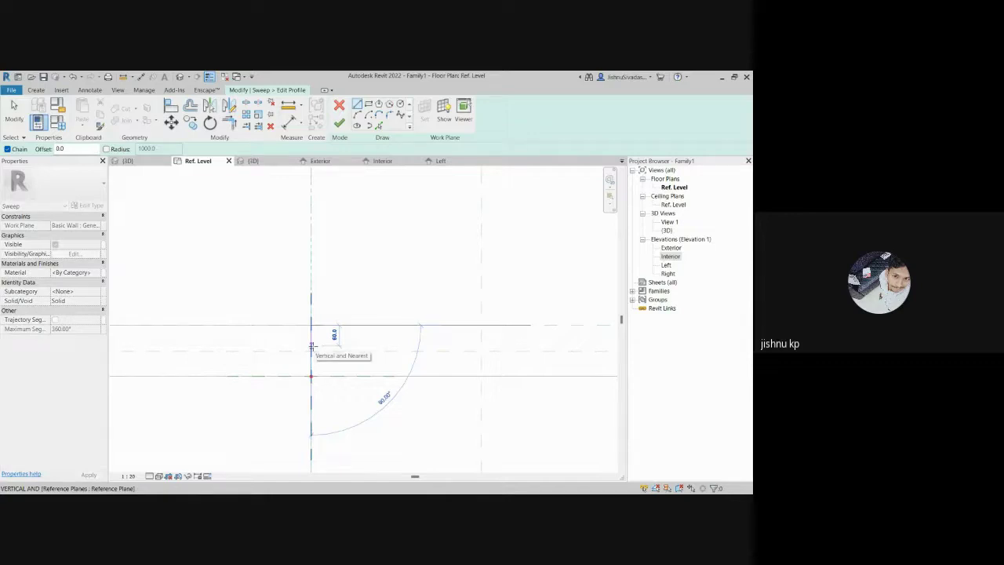
type("70")
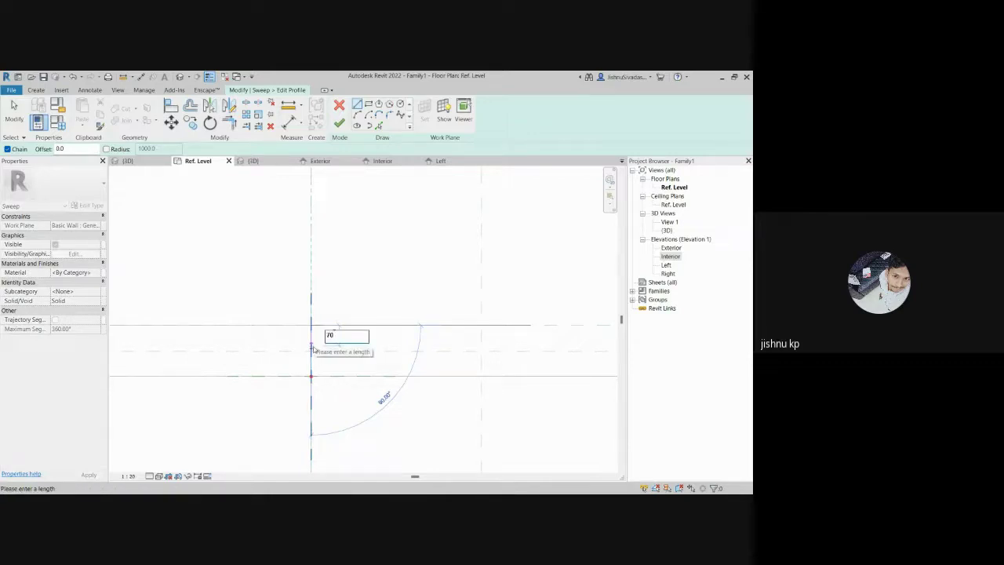
key("Return")
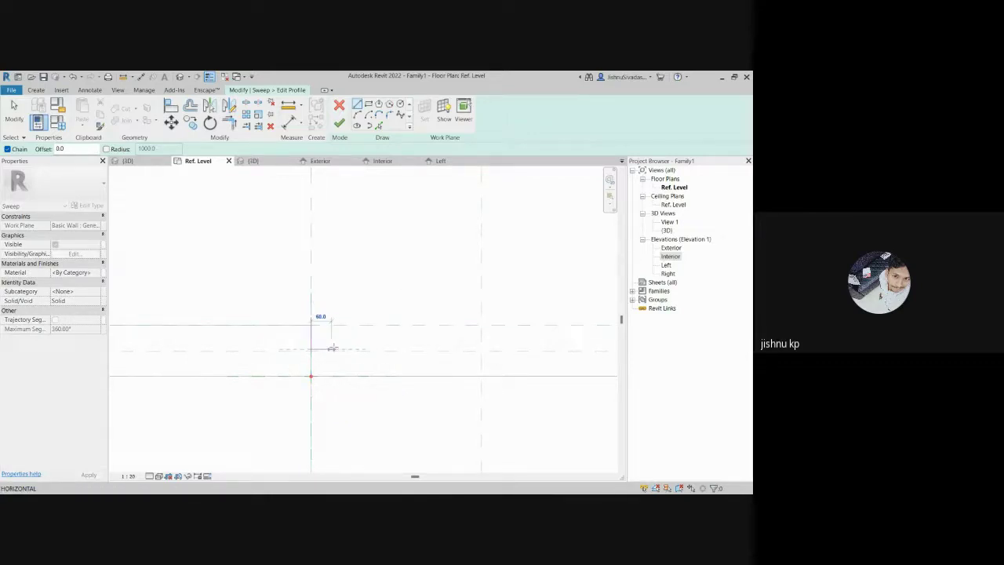
scroll(328, 346, "up", 4)
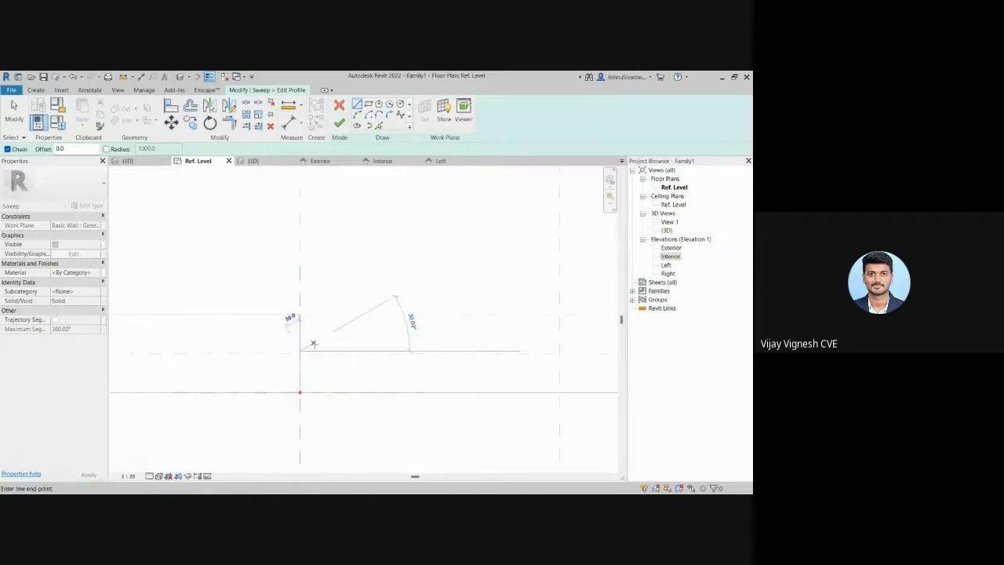
scroll(321, 343, "down", 5)
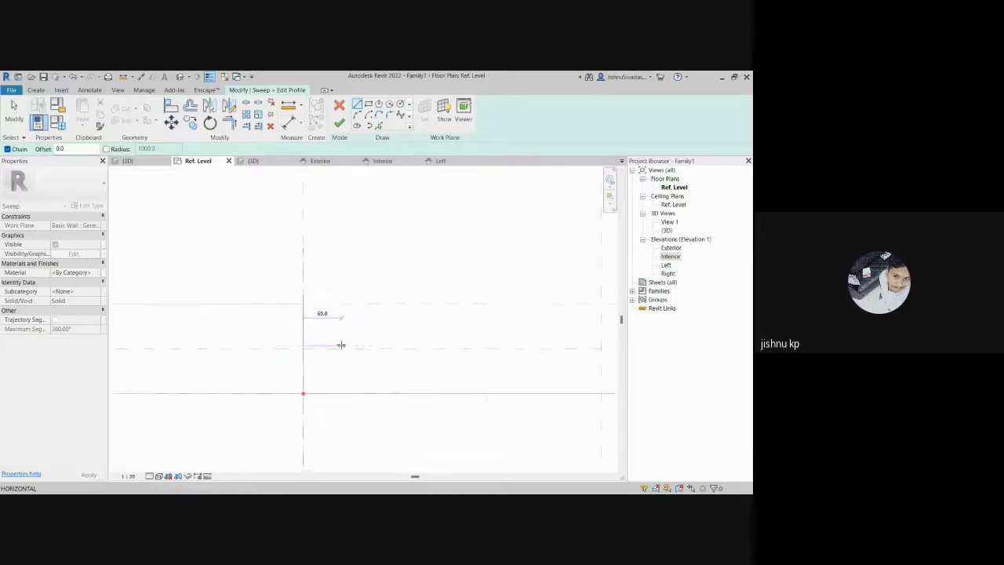
scroll(260, 352, "up", 3)
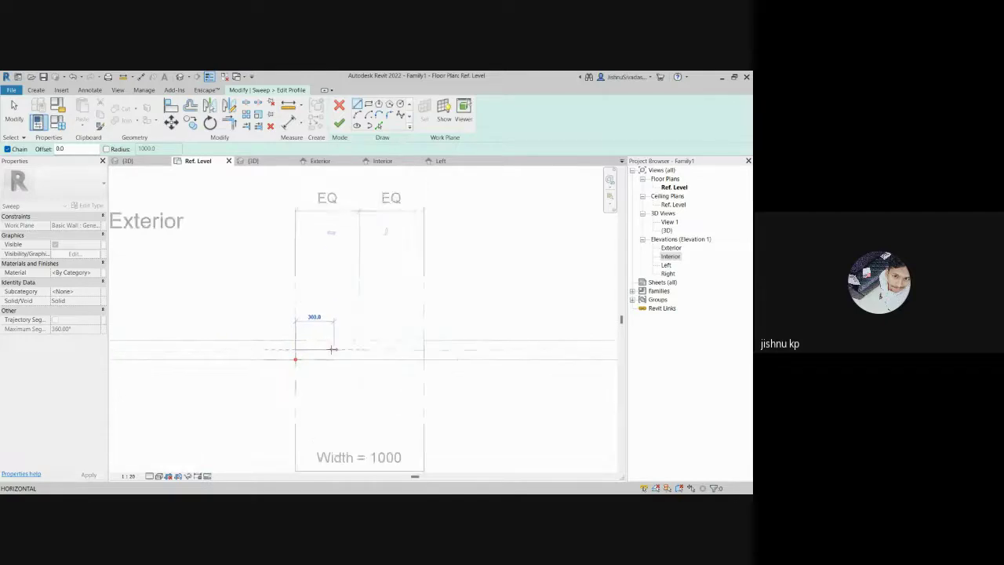
scroll(396, 347, "up", 1)
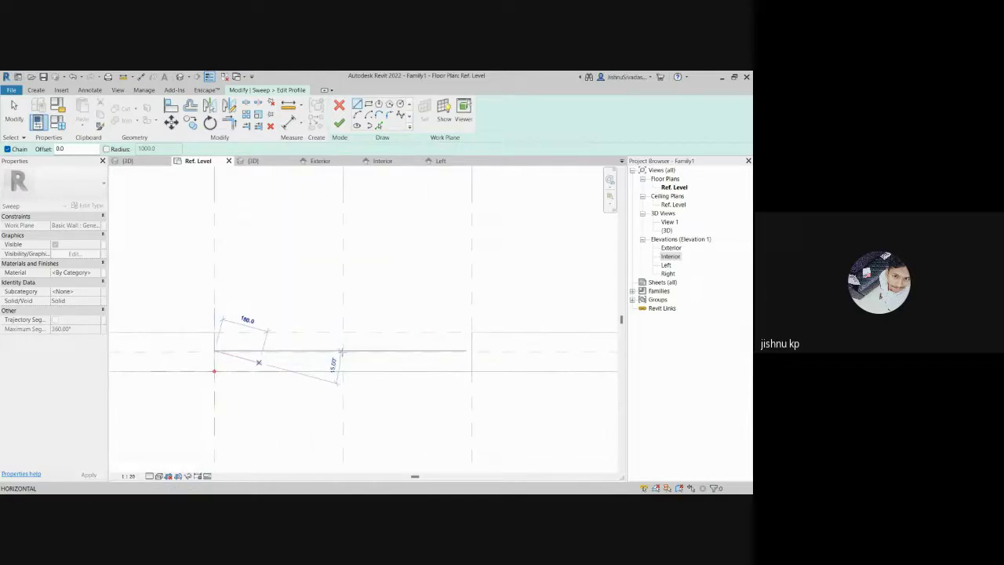
scroll(298, 341, "down", 2)
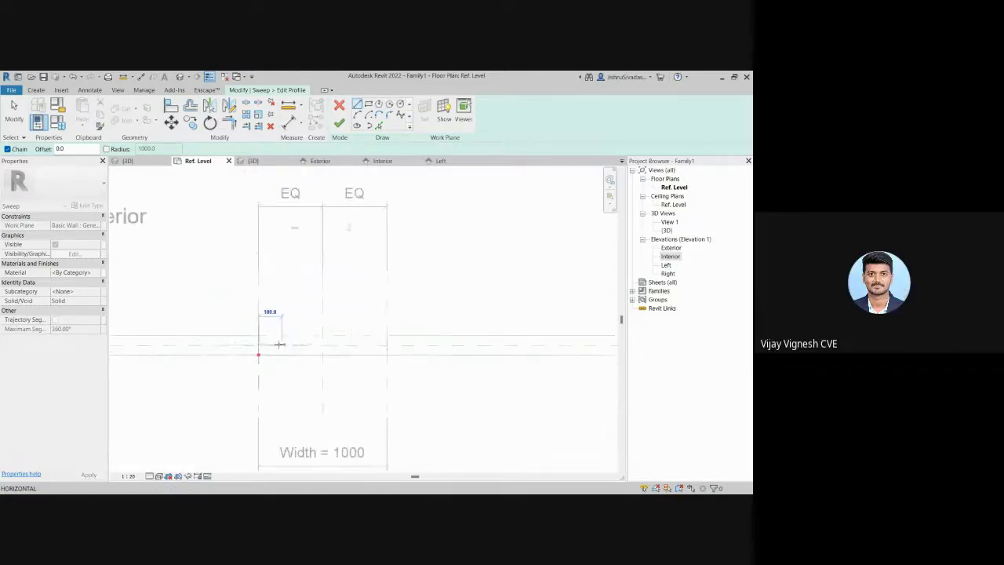
scroll(278, 345, "up", 5)
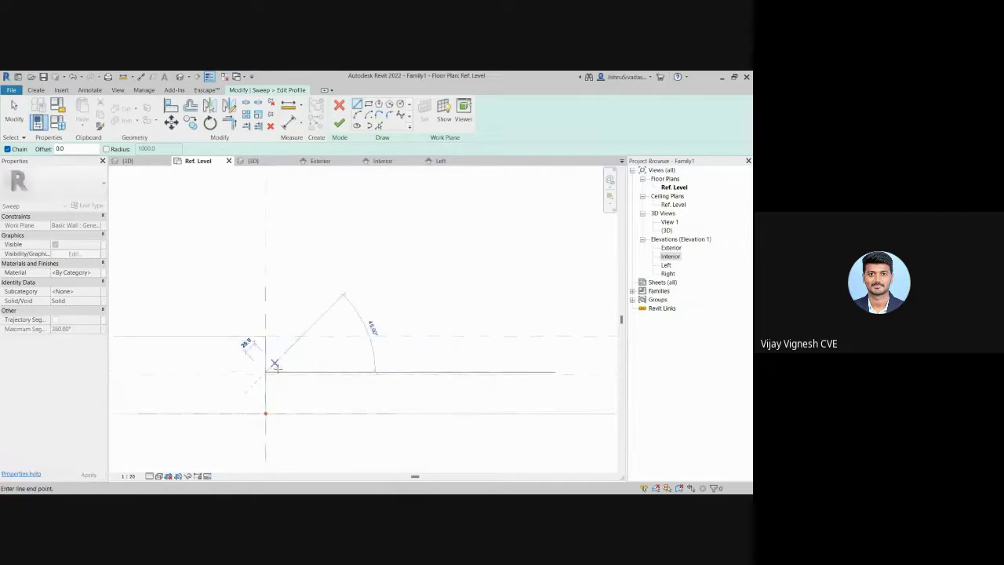
scroll(277, 366, "up", 2)
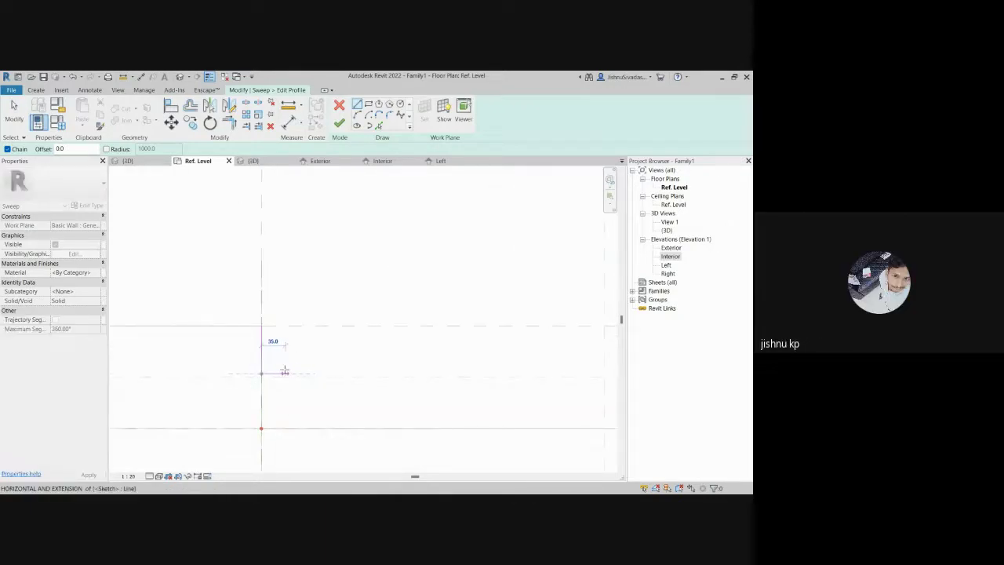
type("5")
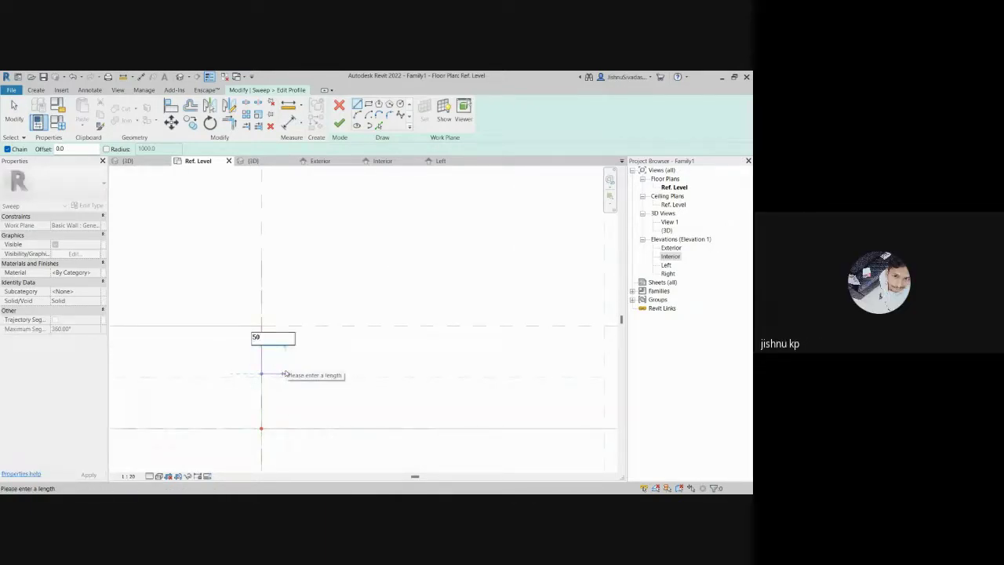
type("0")
key("Return")
left_click(406, 373)
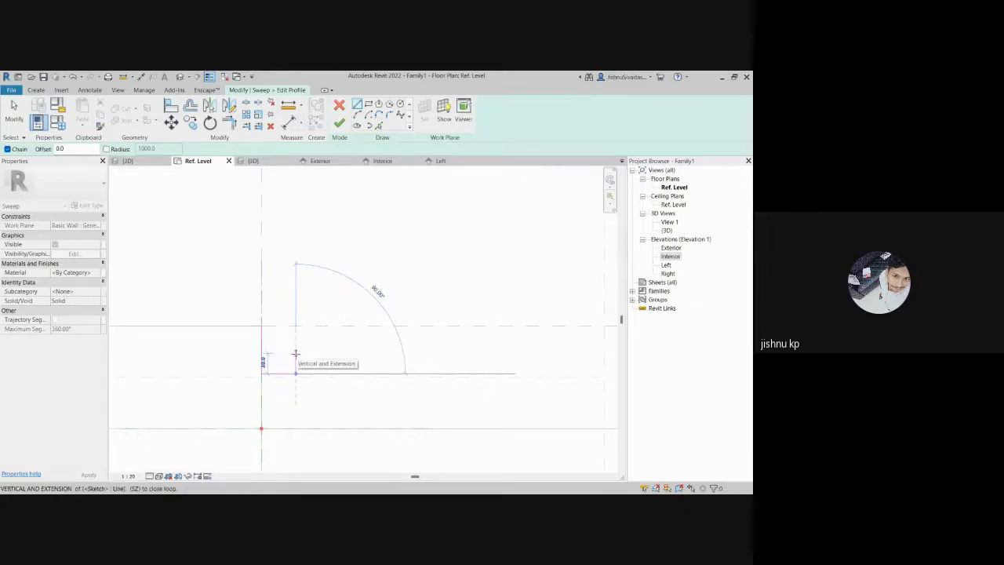
Step: Continue the stepped profile 20 back toward the exterior and 30 further into the opening, then close it along the exterior wall face
type("2")
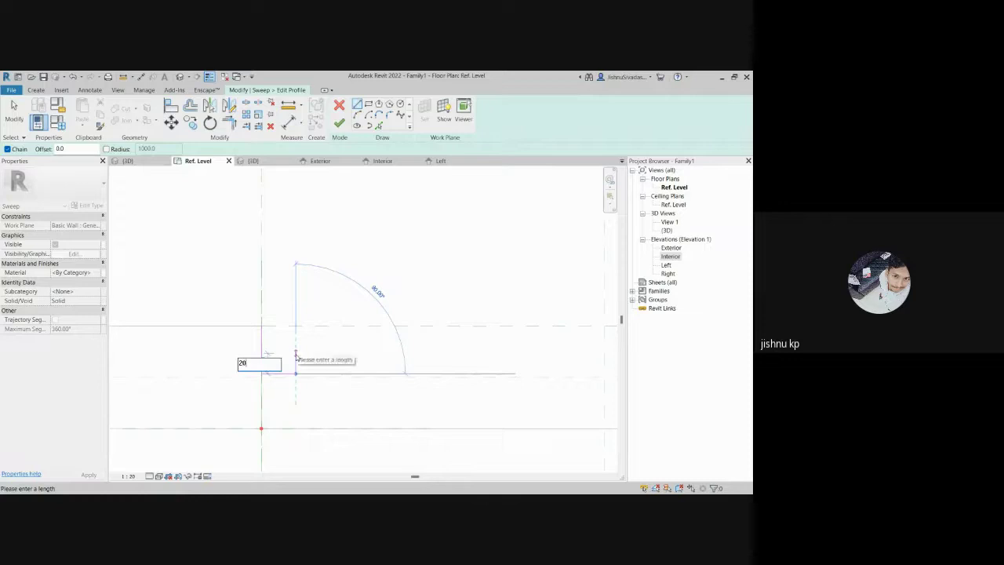
type("0")
key("Return")
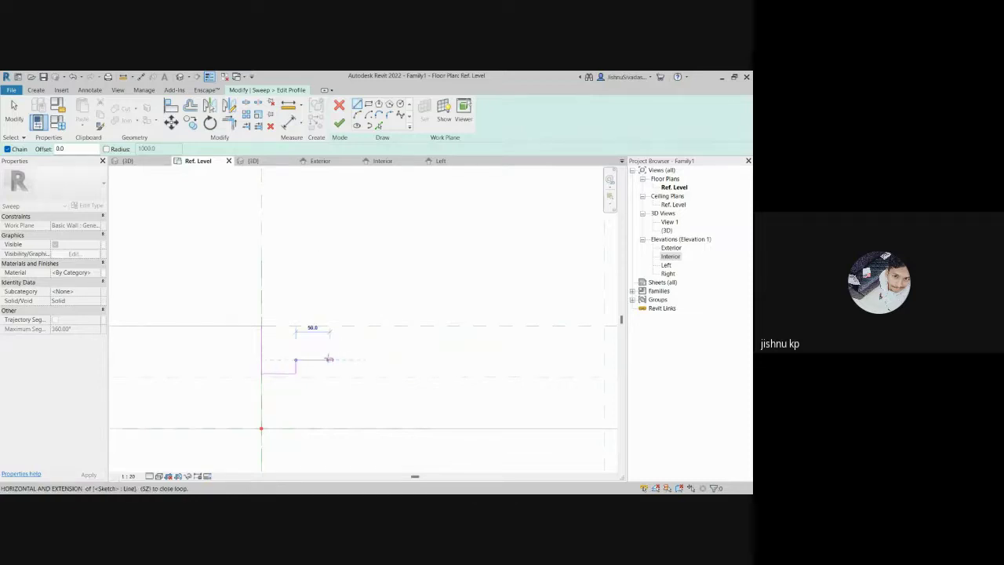
type("3")
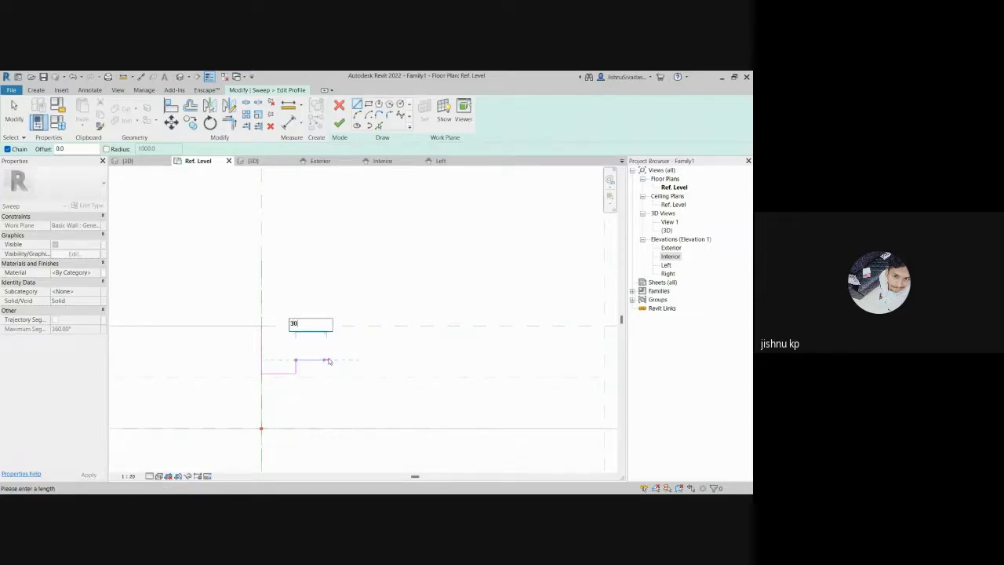
type("0")
key("Return")
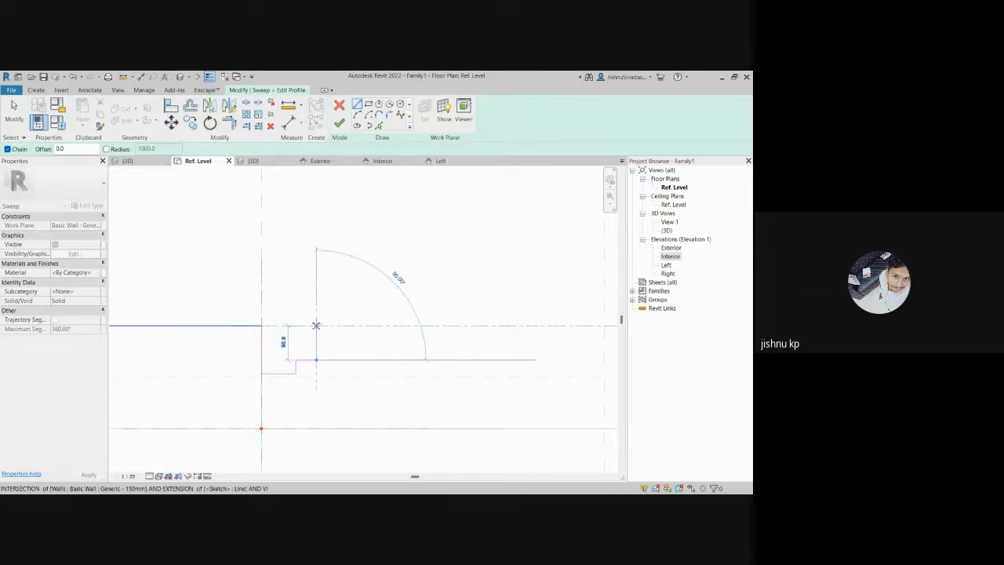
left_click(316, 325)
left_click(261, 325)
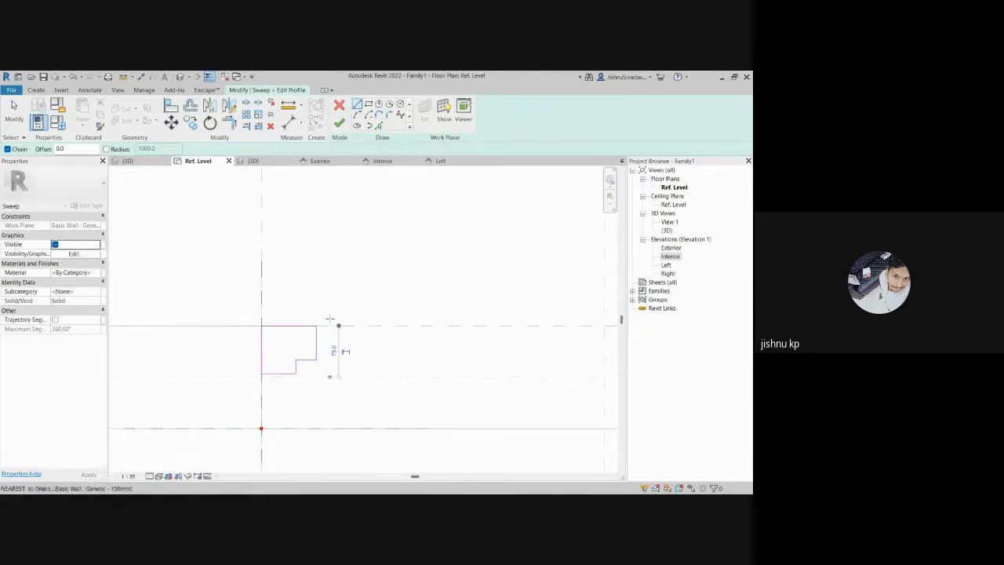
Step: Finish the stepped profile sketch and complete the frame sweep, leaving nothing selected
scroll(332, 292, "down", 2)
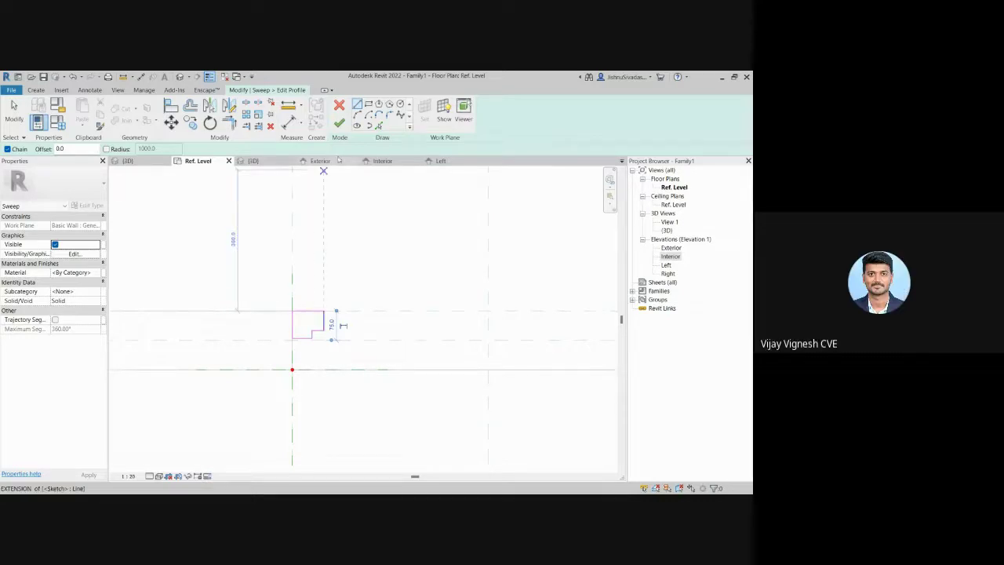
left_click(339, 124)
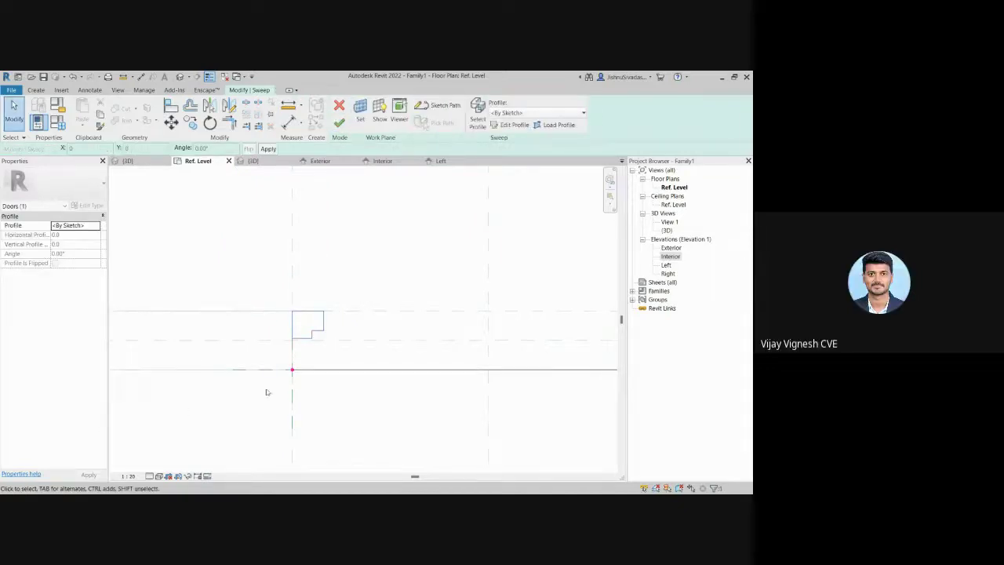
scroll(291, 353, "up", 5)
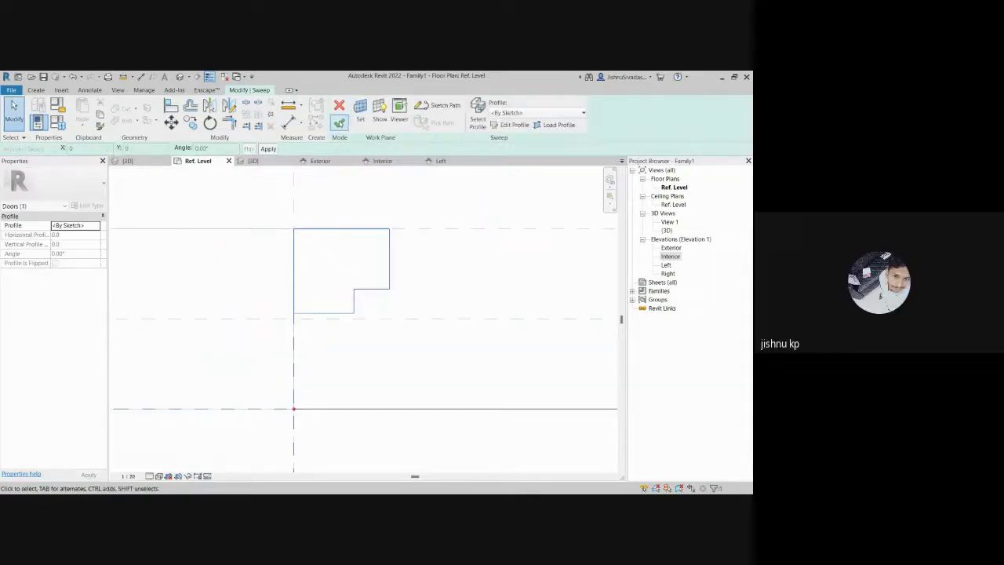
left_click(339, 124)
left_click(298, 413)
scroll(297, 413, "down", 4)
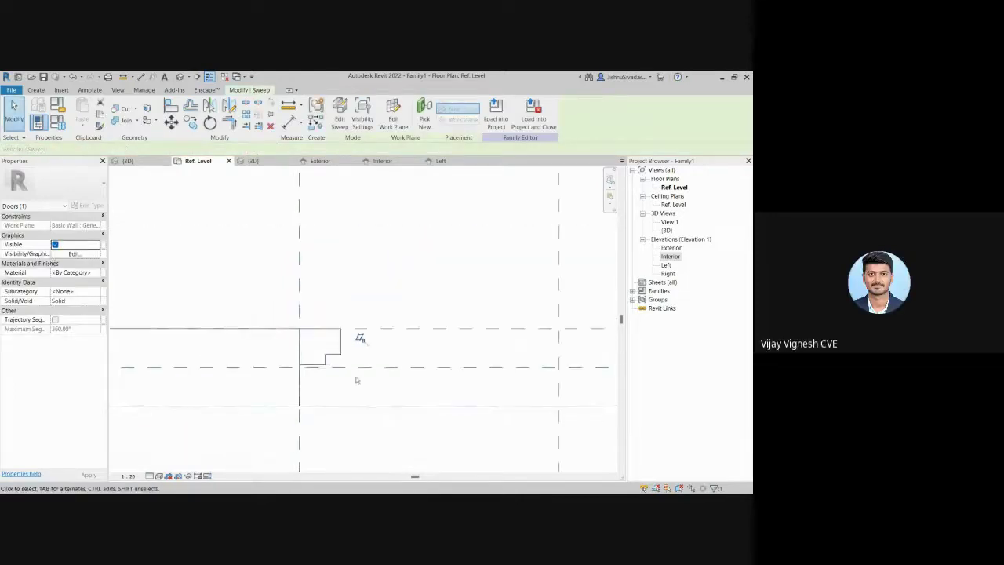
key("Escape")
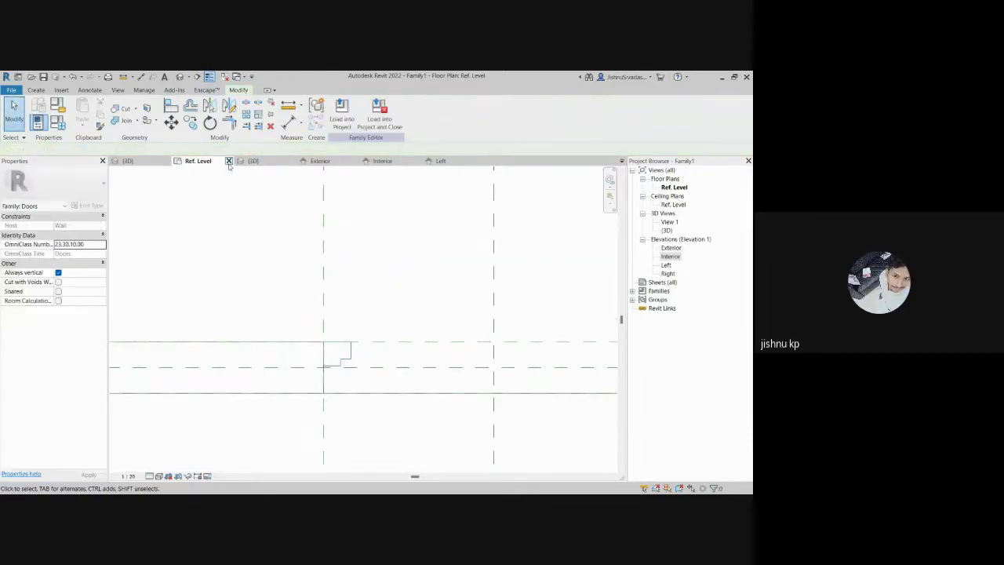
Step: Examine the swept door frame in the 3D view, checking its stepped jambs and the foot of the jamb from both wall sides
left_click(254, 161)
scroll(472, 324, "up", 4)
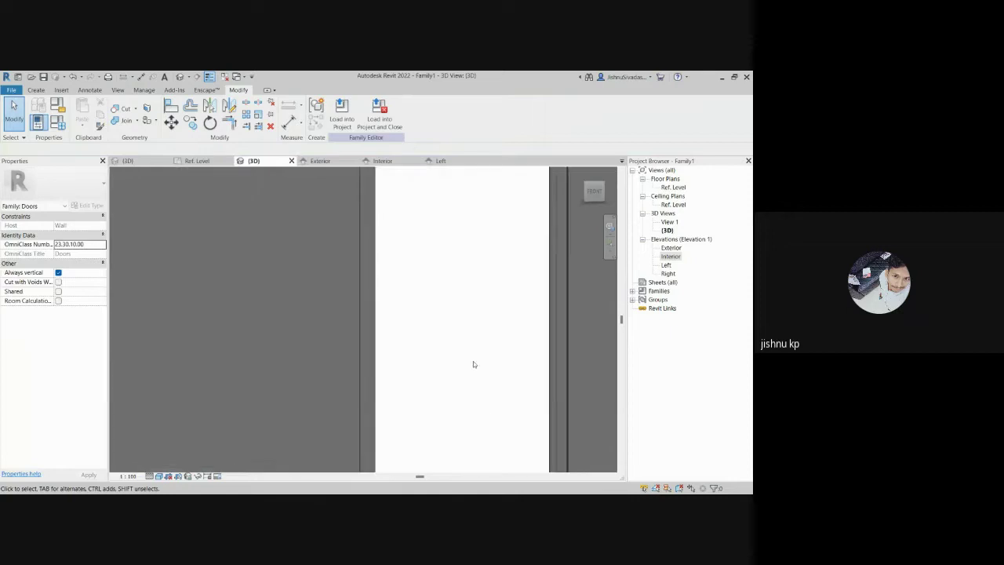
middle_click_drag(467, 359, 478, 418)
scroll(479, 418, "up", 3)
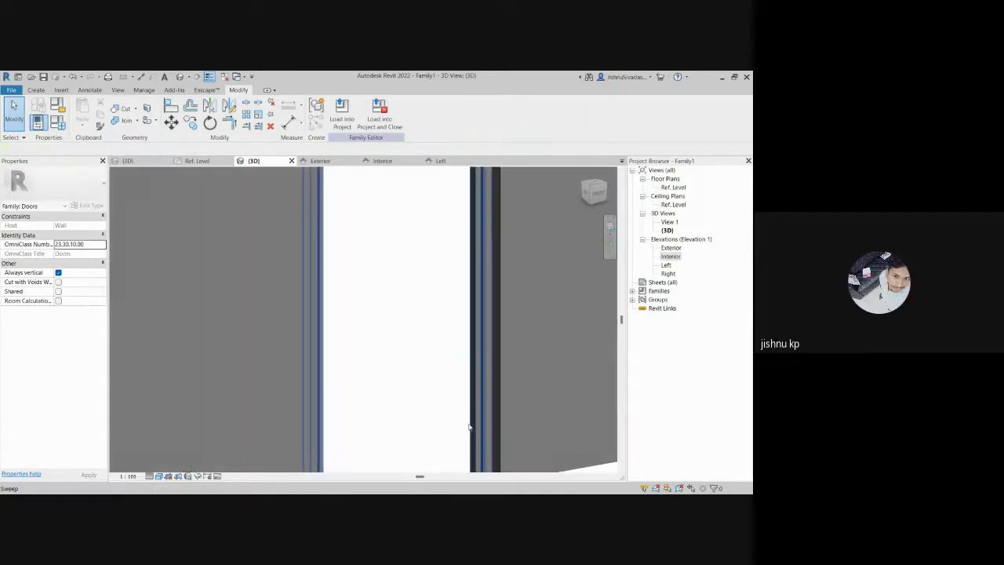
scroll(449, 429, "down", 3)
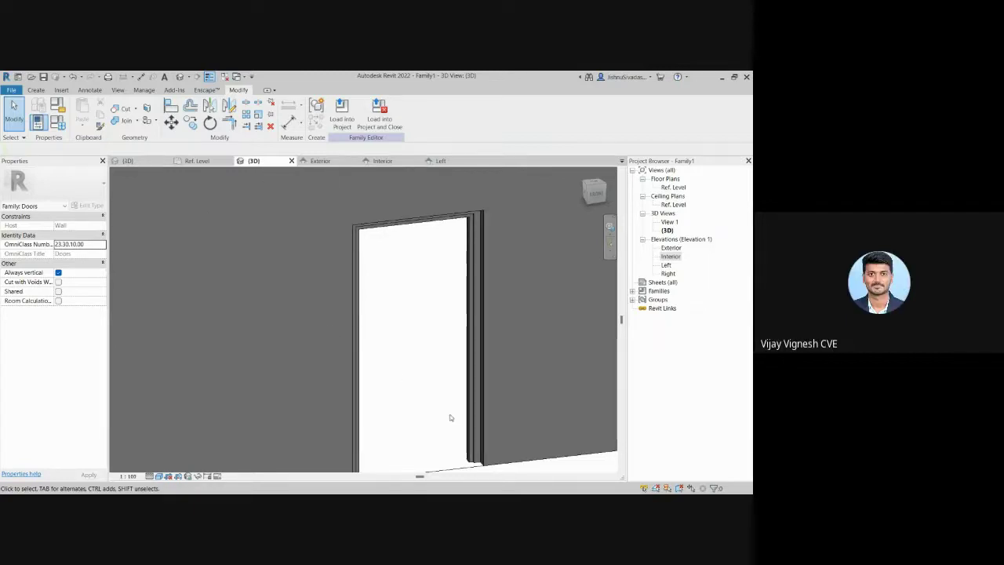
scroll(457, 423, "up", 6)
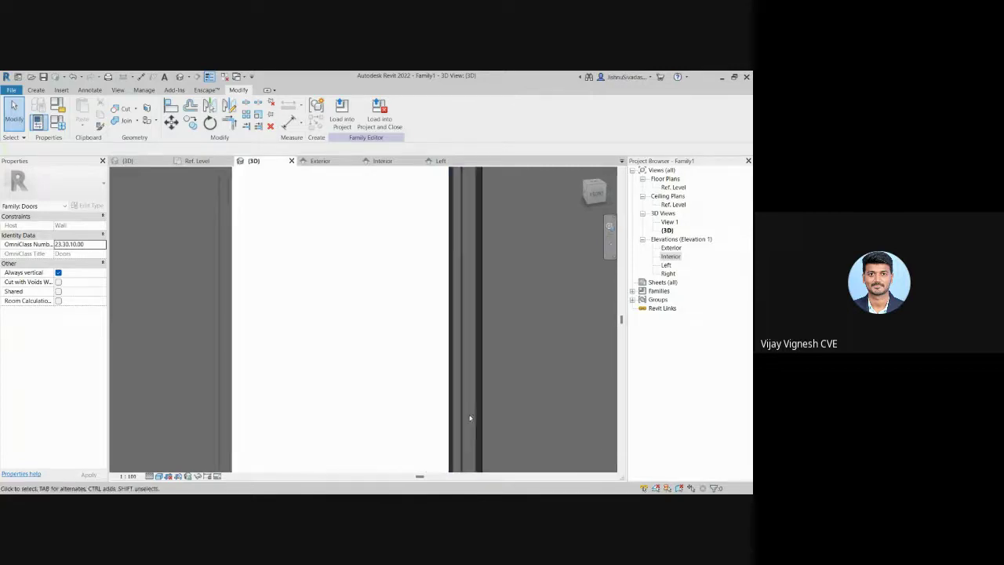
mouse_move(475, 422)
middle_mouse_down()
mouse_move(440, 408)
mouse_move(450, 426)
mouse_move(507, 444)
mouse_move(354, 435)
mouse_move(382, 435)
mouse_move(397, 411)
mouse_move(430, 409)
mouse_move(392, 426)
mouse_move(376, 283)
mouse_move(387, 366)
mouse_move(362, 345)
mouse_move(316, 350)
mouse_move(293, 401)
mouse_move(312, 370)
mouse_move(256, 390)
mouse_move(271, 413)
mouse_move(263, 383)
mouse_move(313, 364)
mouse_move(316, 404)
mouse_move(240, 411)
mouse_move(272, 404)
mouse_move(275, 444)
mouse_move(247, 400)
mouse_move(325, 401)
mouse_move(331, 406)
mouse_move(260, 404)
mouse_move(319, 418)
middle_mouse_up()
scroll(255, 390, "up", 5)
left_click(319, 404)
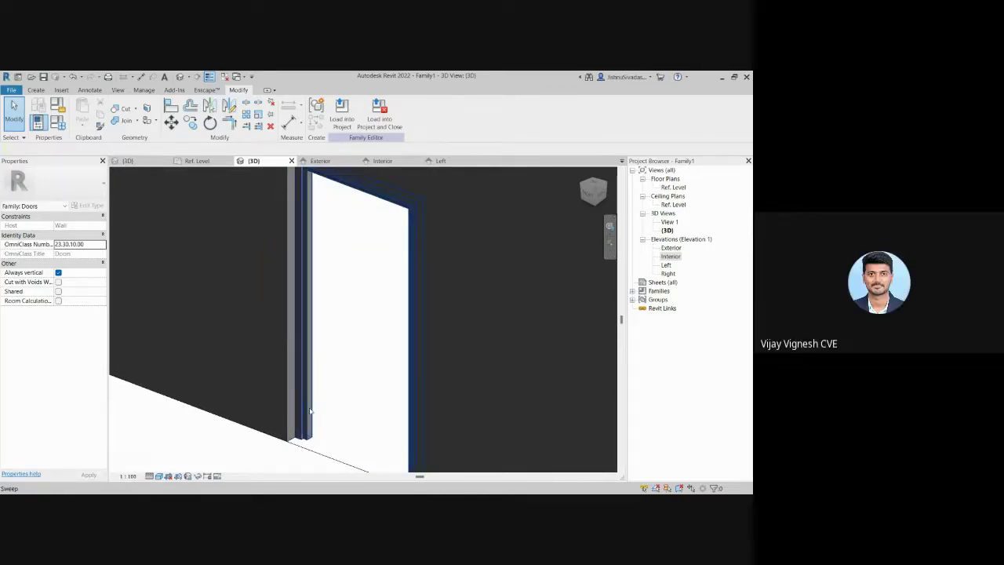
scroll(310, 411, "up", 3)
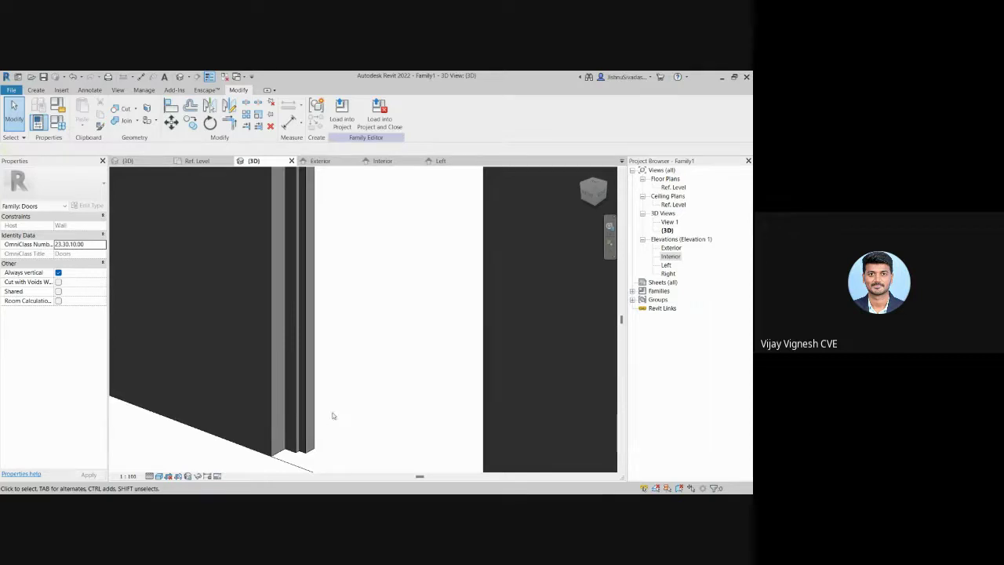
scroll(338, 412, "down", 2)
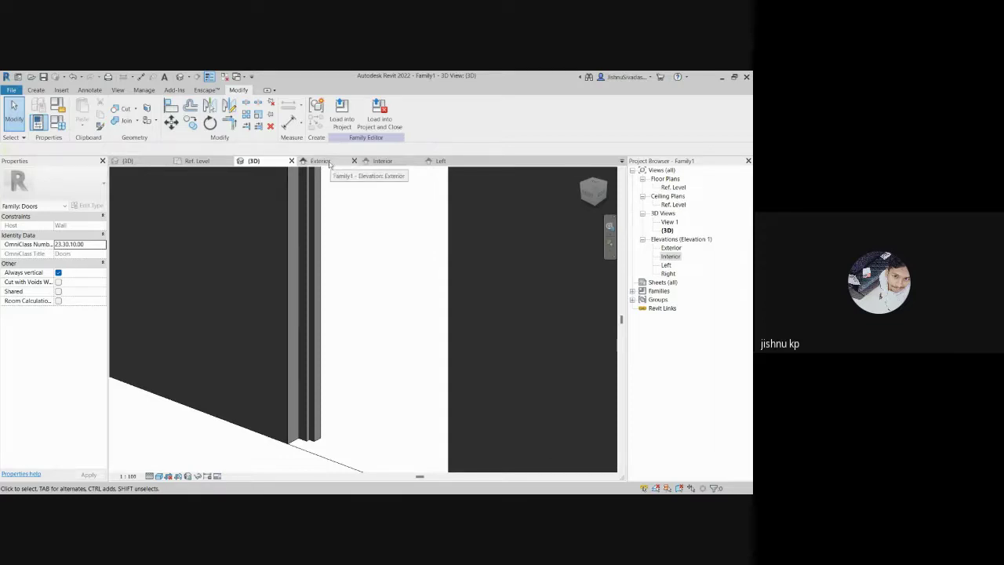
Step: Inspect the frame in the Interior elevation and its head profile in the Left elevation
left_click(328, 163)
left_click(383, 161)
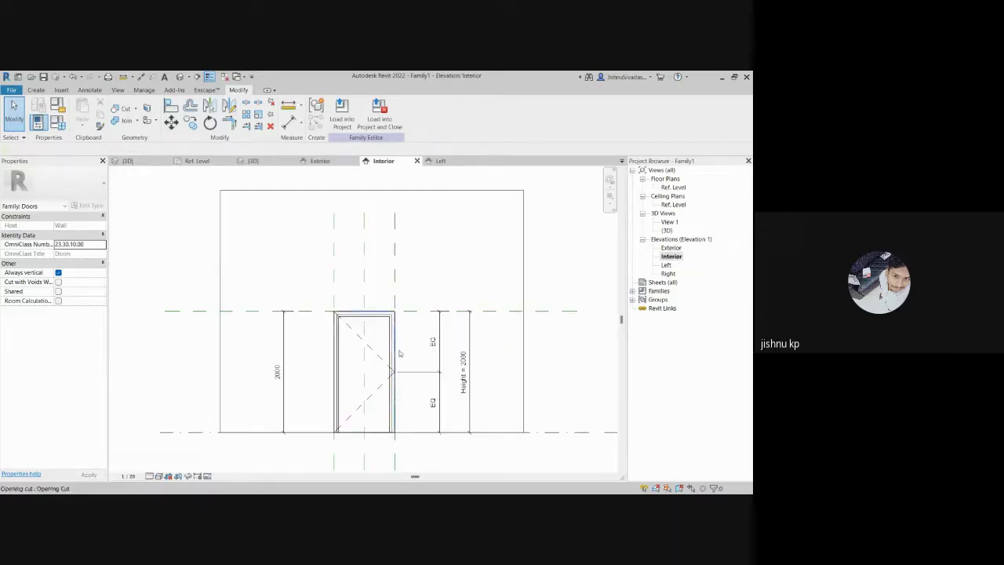
scroll(368, 382, "up", 5)
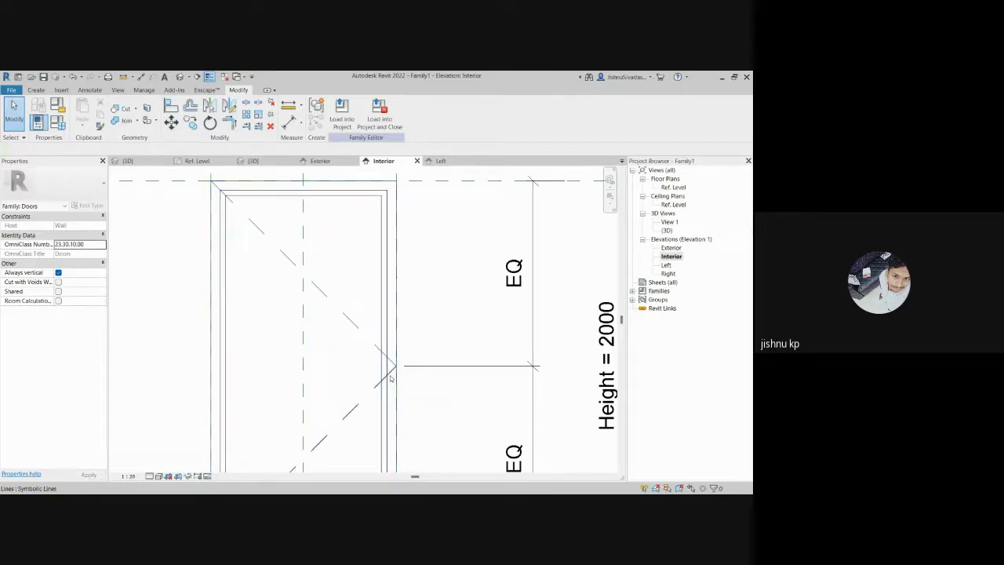
left_click(438, 161)
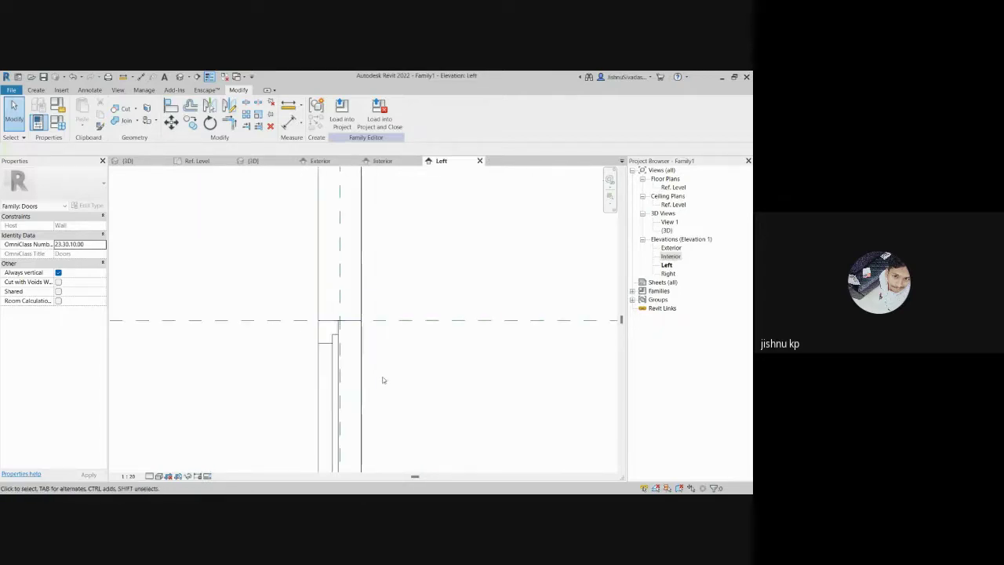
scroll(350, 367, "up", 2)
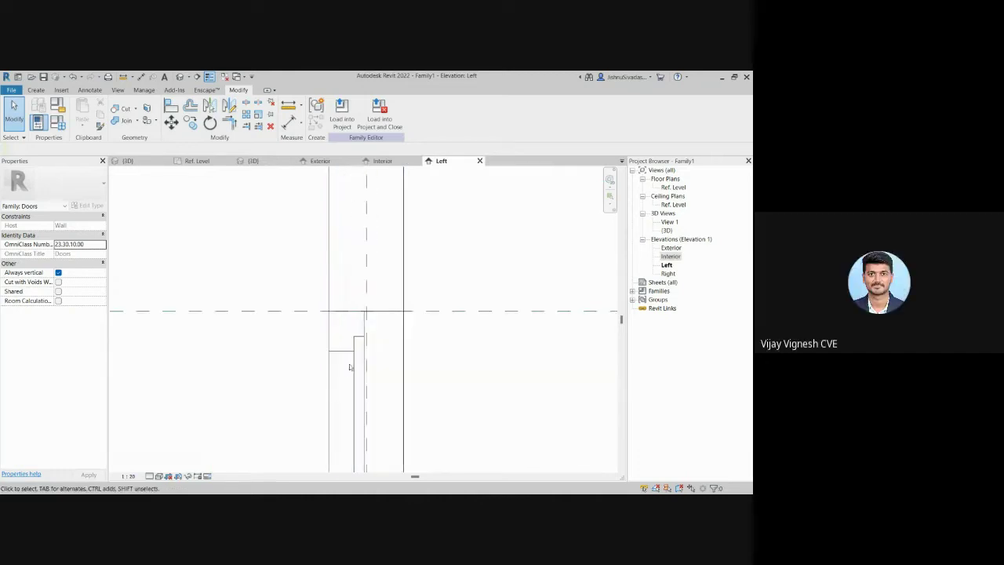
scroll(350, 367, "up", 2)
scroll(353, 368, "down", 4)
scroll(435, 372, "down", 1)
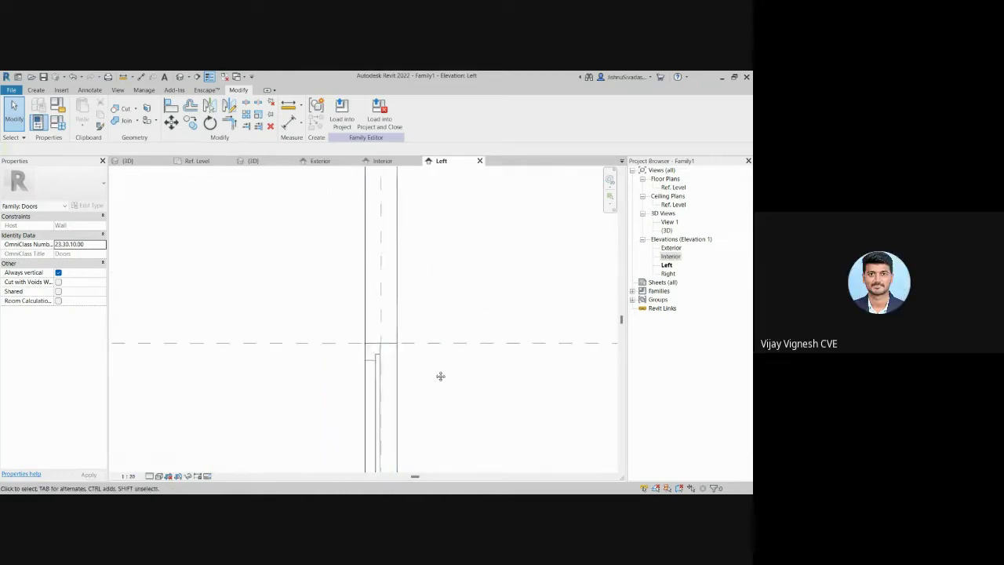
scroll(411, 345, "down", 3)
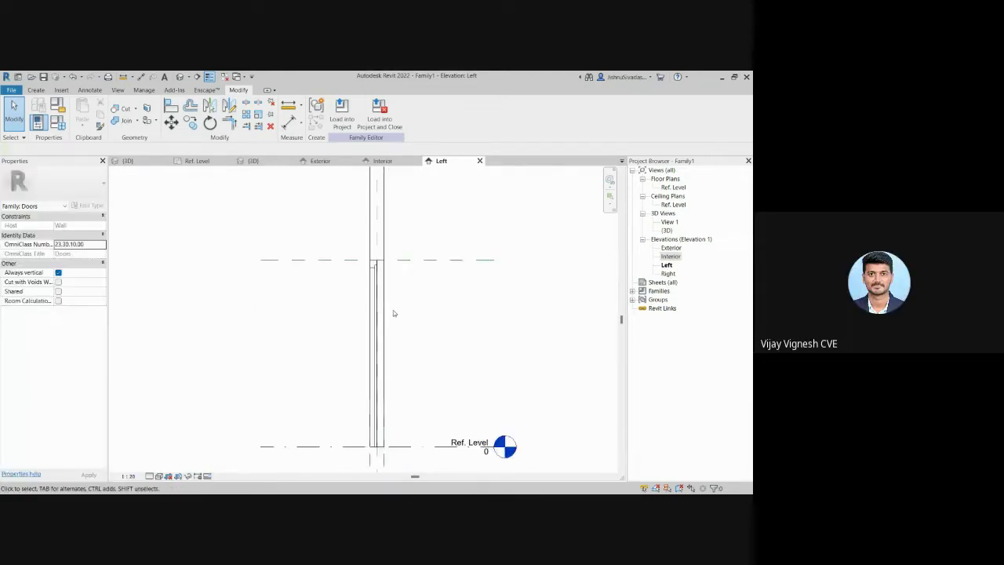
Step: Examine the frame's stepped head profile in the Left elevation and its jambs around the opening in the 3D view
scroll(392, 317, "up", 3)
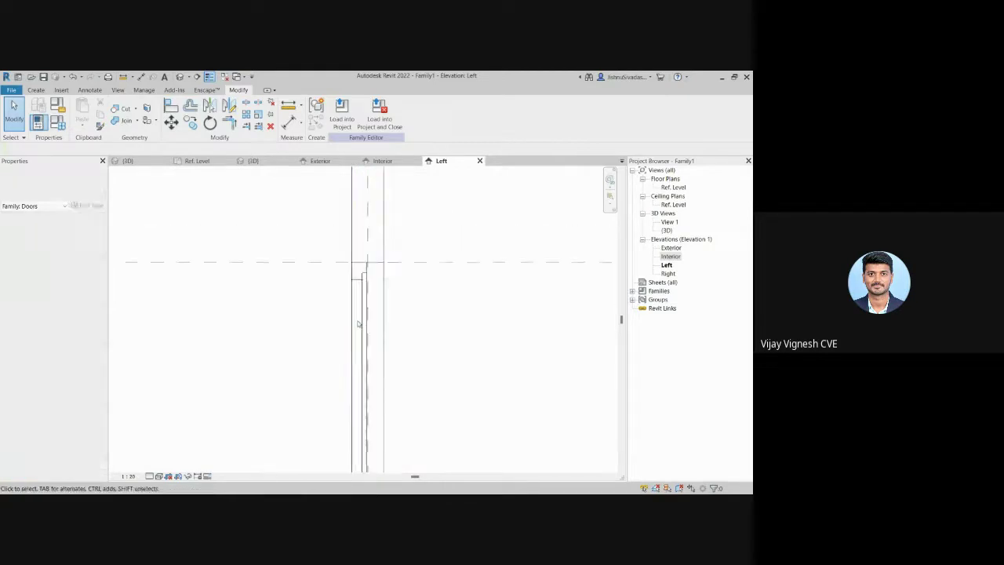
scroll(361, 319, "up", 4)
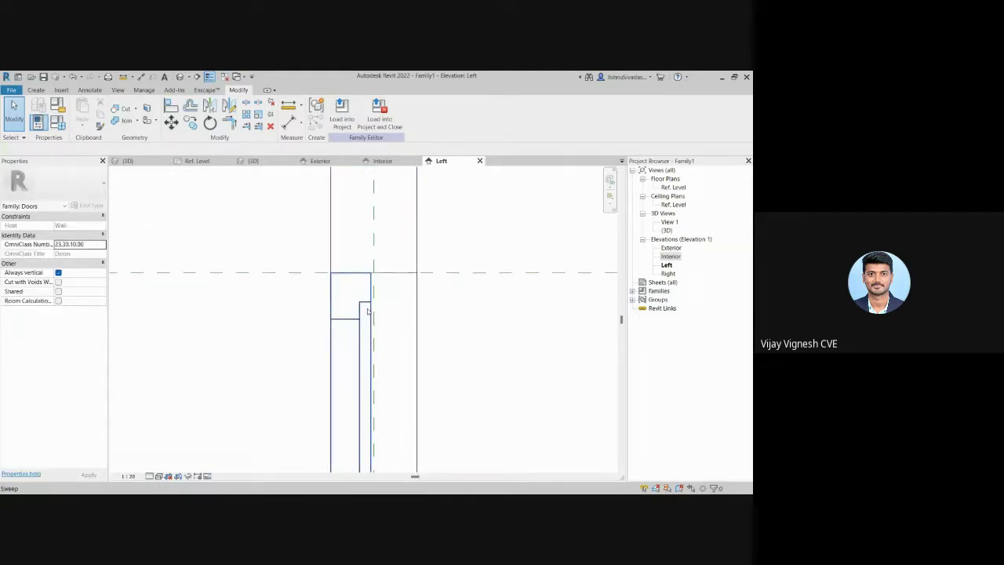
scroll(368, 312, "up", 2)
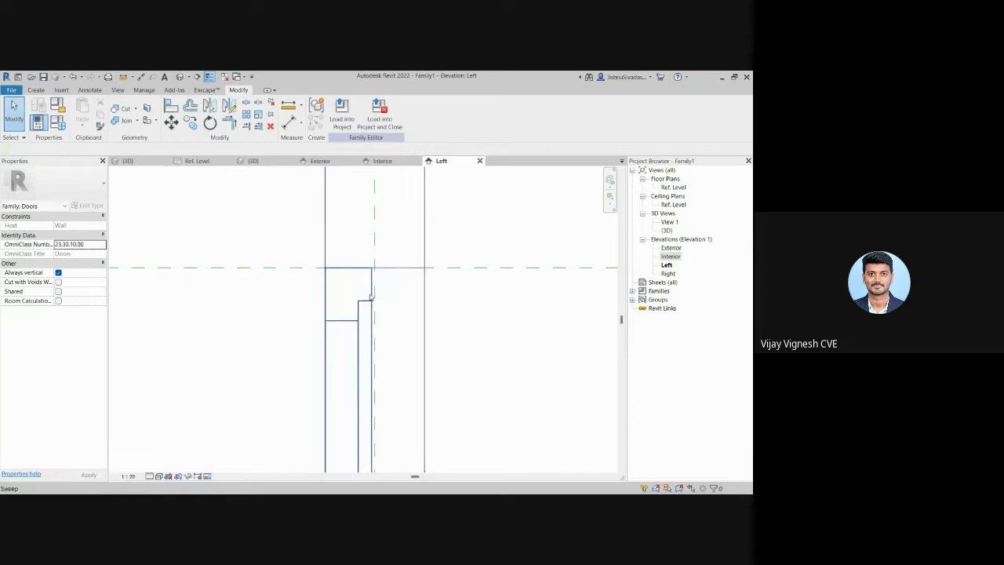
left_click(372, 297)
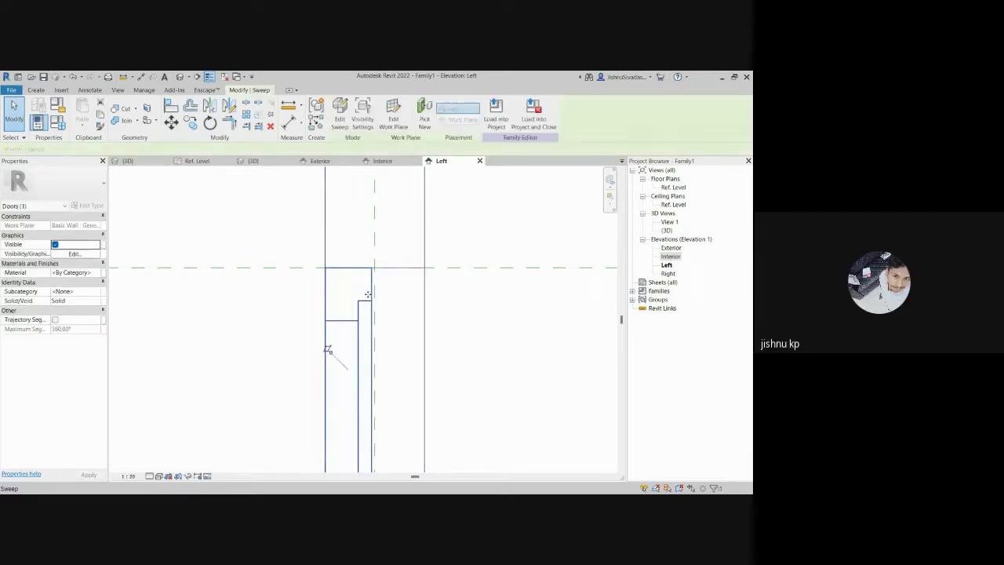
left_click(446, 309)
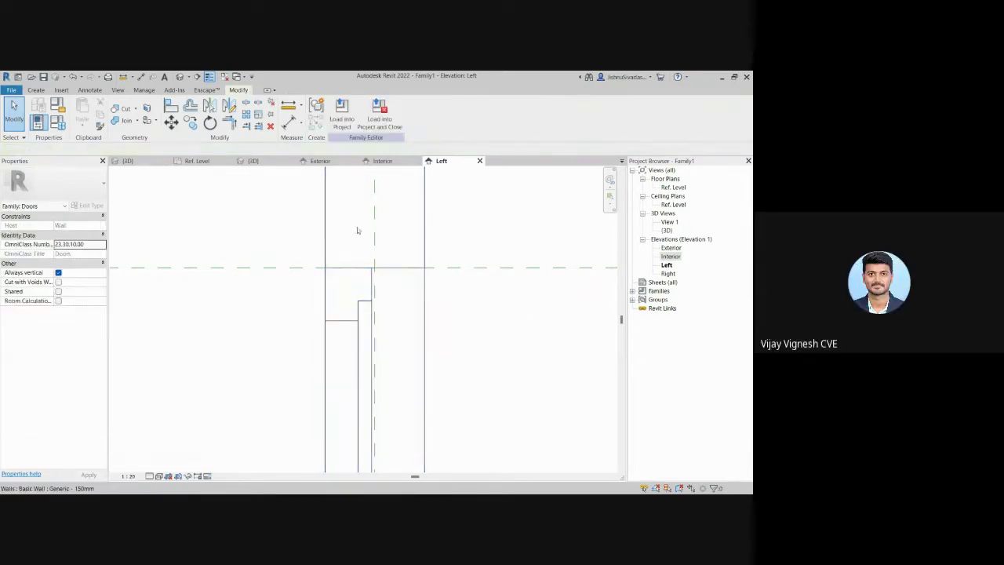
left_click(274, 163)
scroll(330, 353, "up", 3)
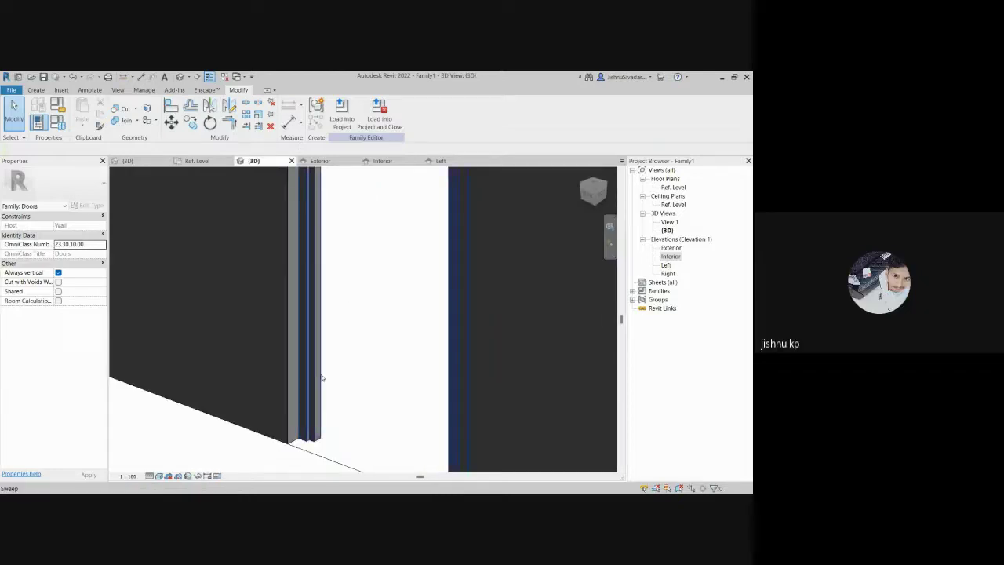
scroll(292, 437, "down", 6)
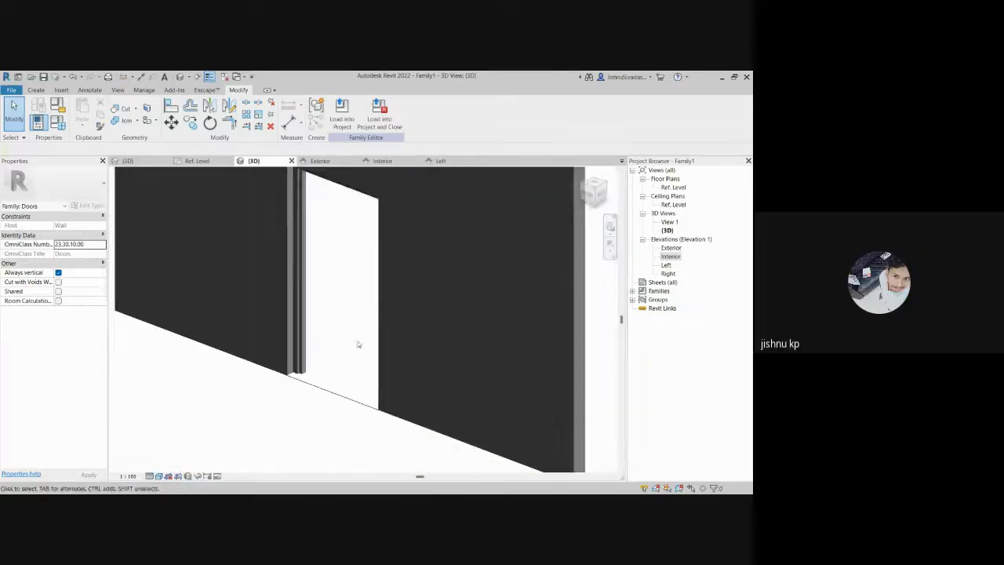
middle_click_drag(340, 397, 385, 346, "shift")
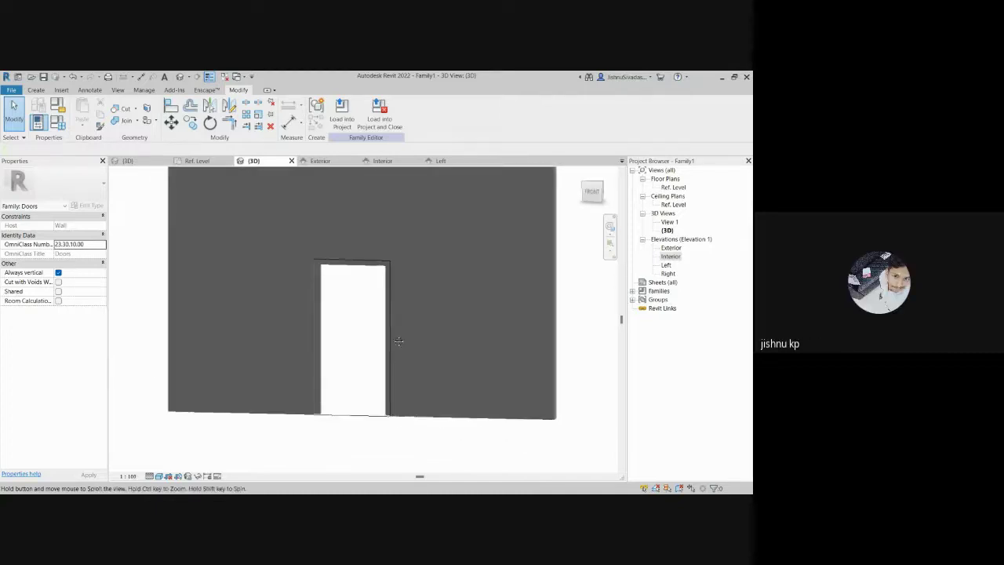
Step: In the Interior elevation, start an extrusion and begin its rectangle at the upper corner of the frame's outer step
left_click(393, 161)
scroll(367, 259, "down", 4)
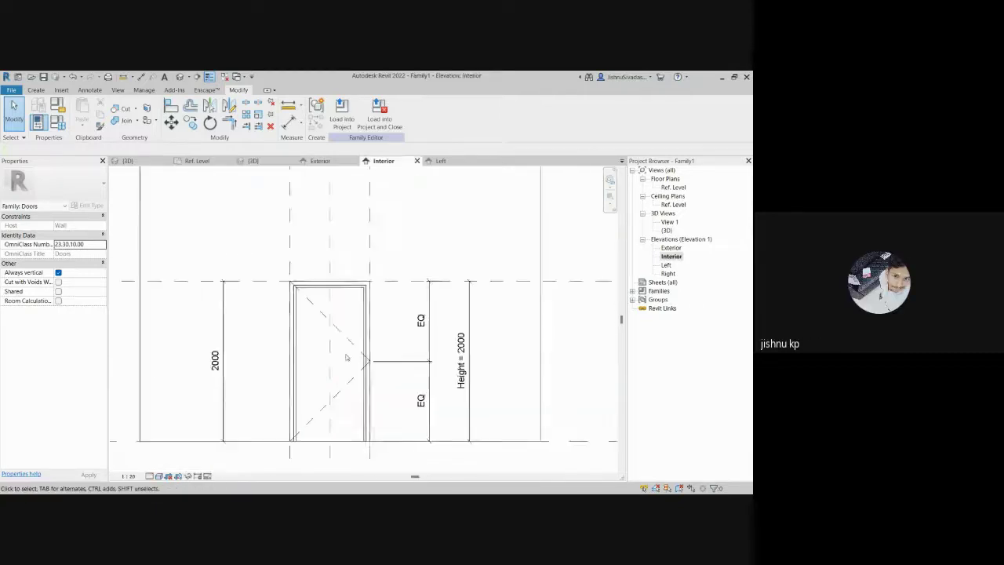
scroll(367, 259, "up", 1)
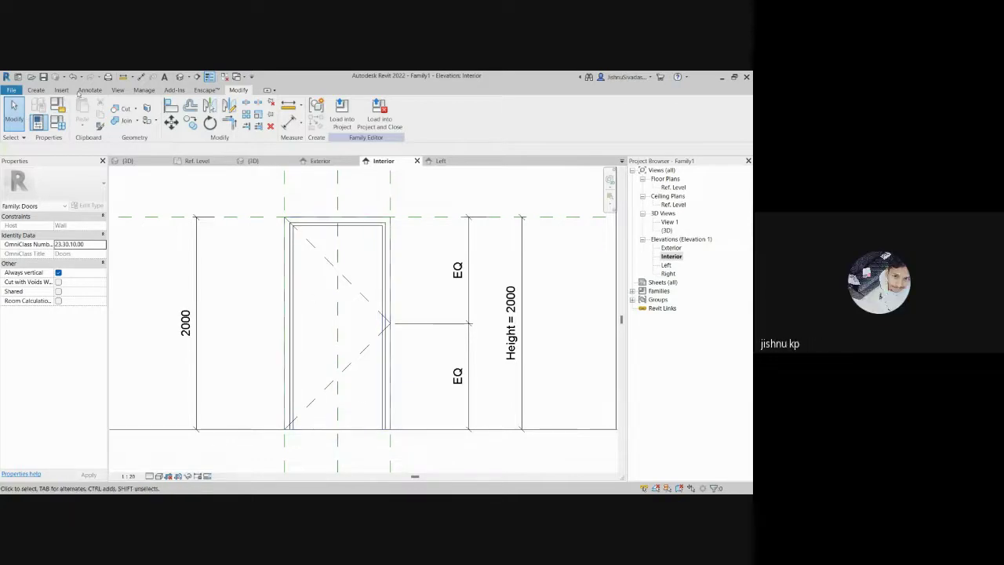
left_click(33, 91)
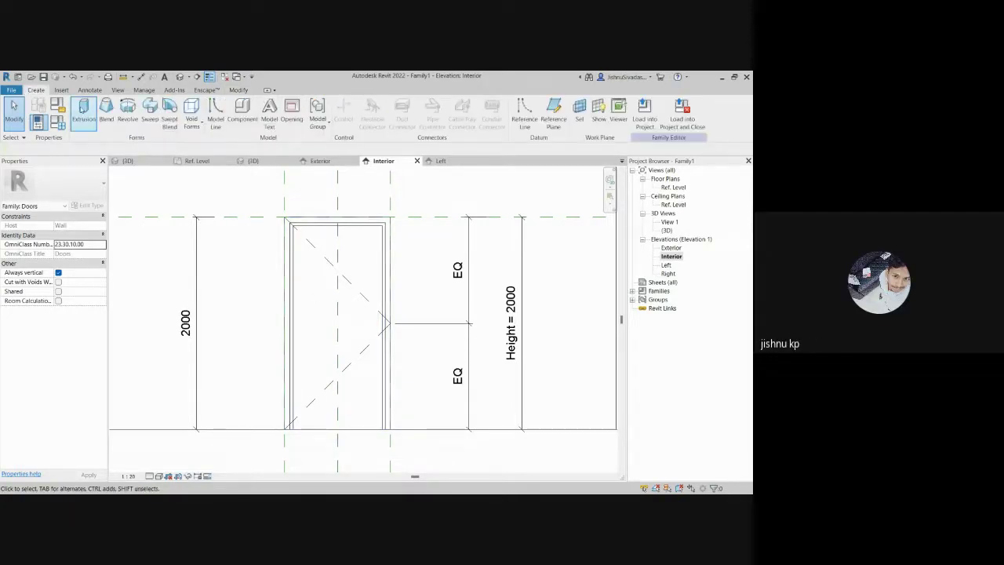
left_click(82, 110)
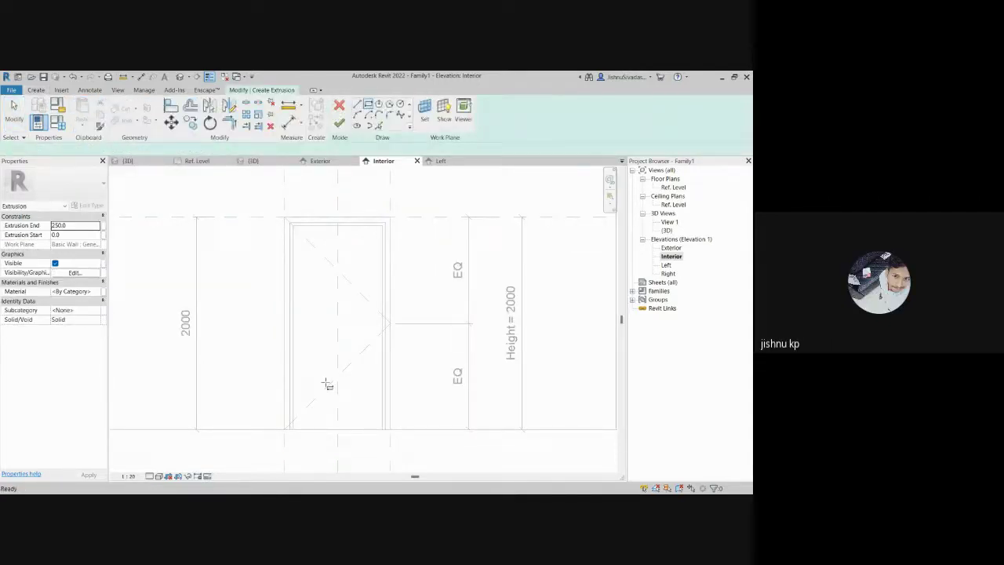
scroll(328, 384, "up", 1)
left_click(368, 105)
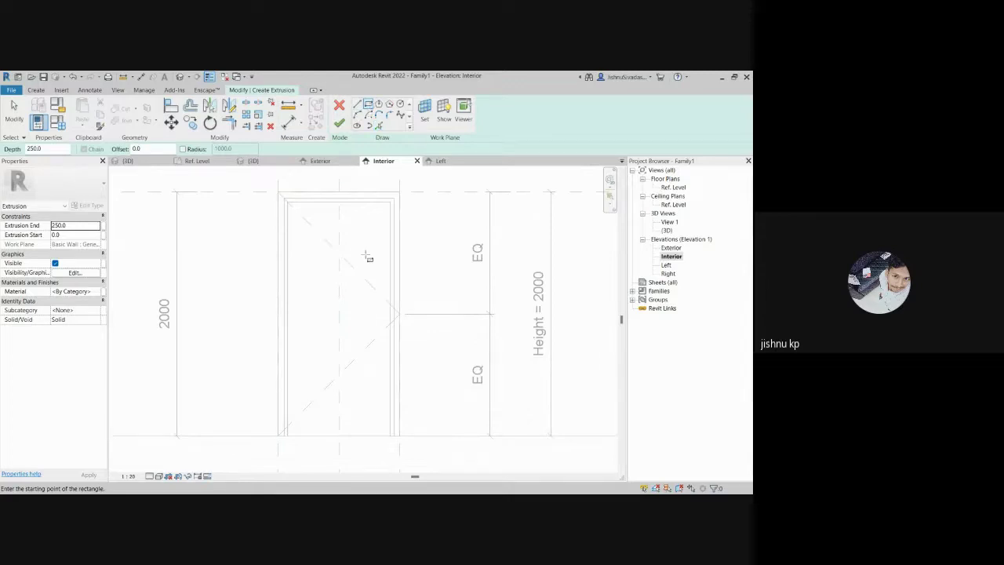
scroll(326, 261, "up", 1)
scroll(305, 290, "up", 1)
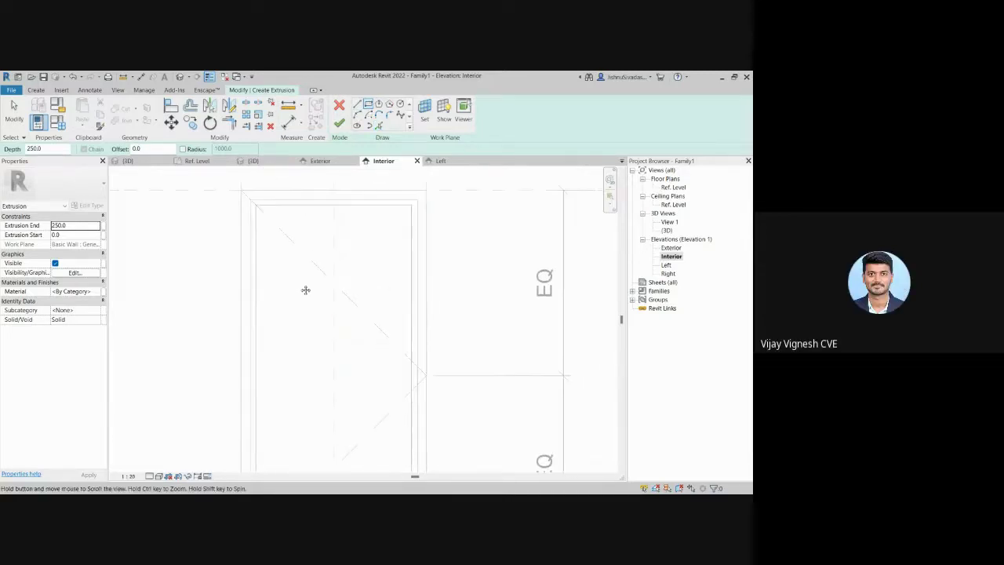
scroll(259, 235, "up", 2)
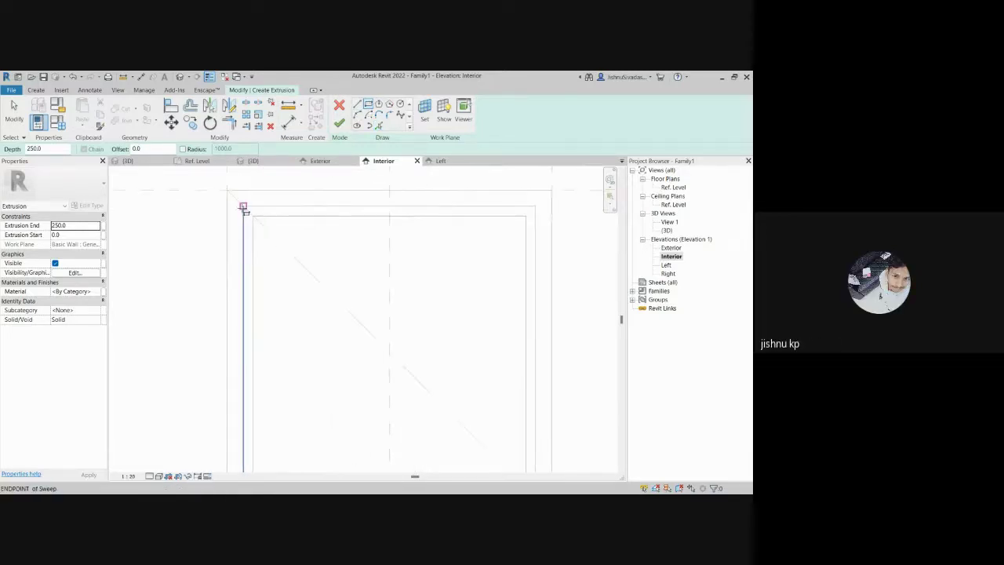
left_click(243, 206)
Step: Complete the door panel rectangle at the opposite jamb's foot, about 900 by 1950, and finish the 250 deep extrusion
scroll(387, 374, "down", 2)
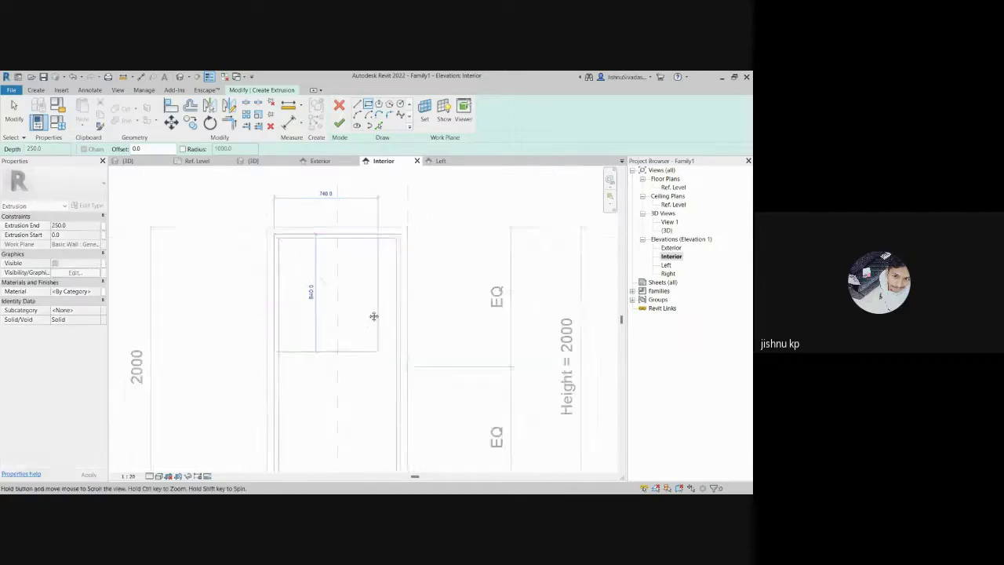
scroll(338, 210, "up", 2)
scroll(349, 345, "up", 2)
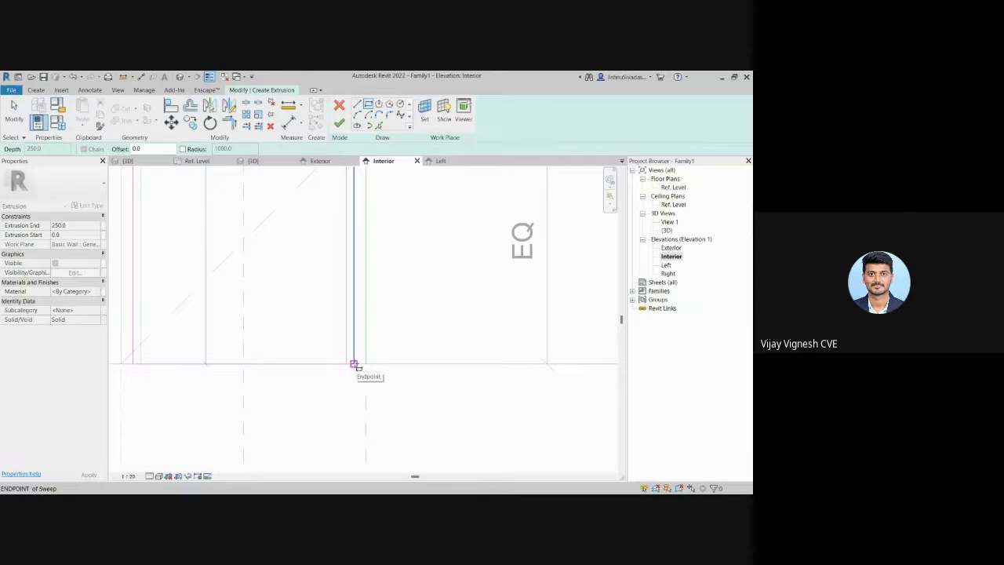
left_click(354, 365)
scroll(338, 329, "down", 3)
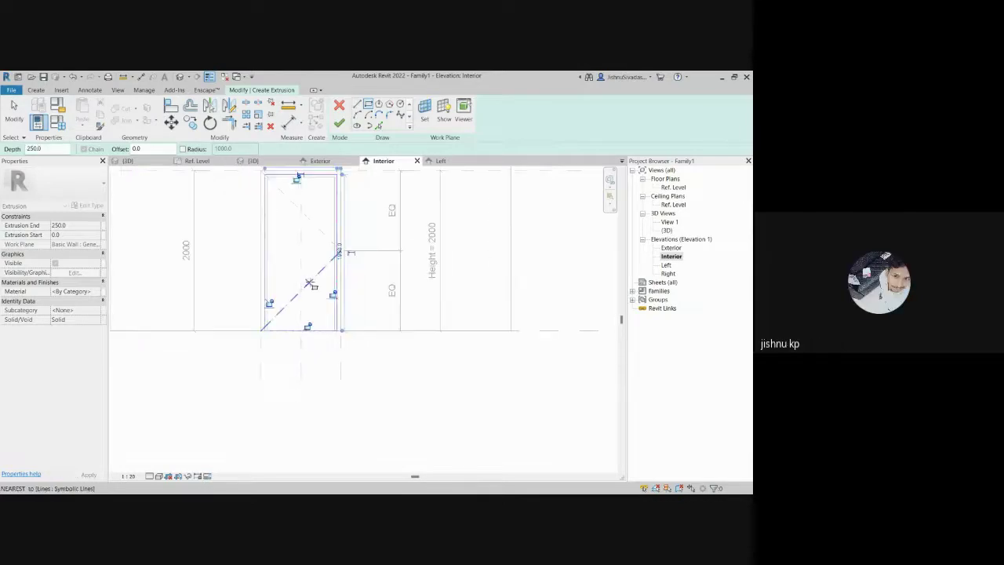
left_click(340, 123)
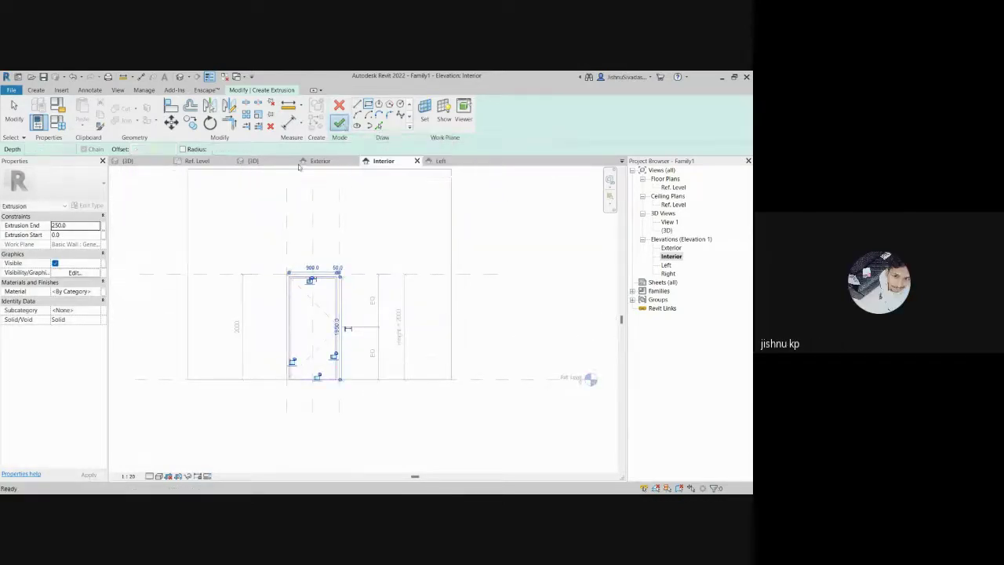
left_click(520, 313)
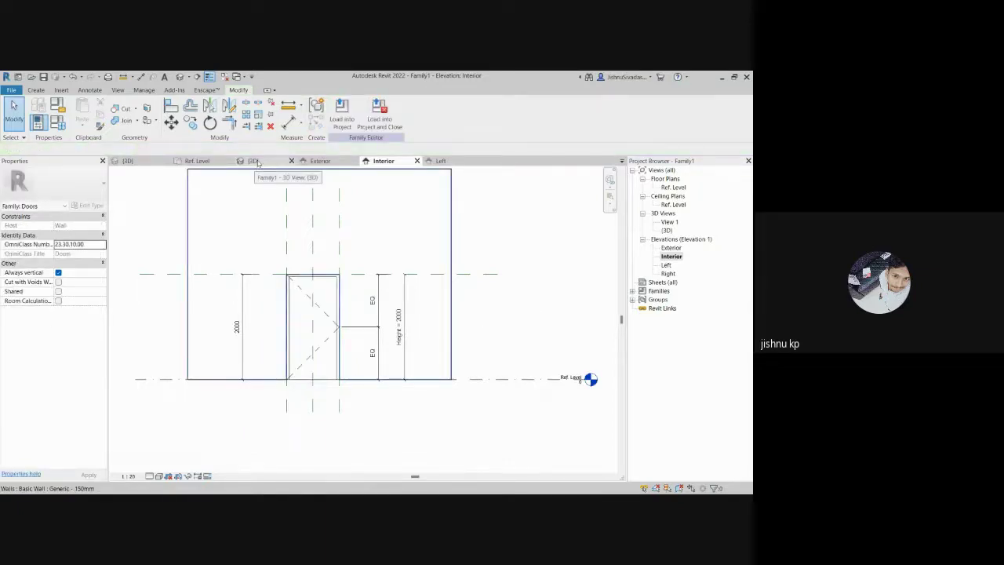
Step: Examine the door panel's position and thickness relative to the wall in the 3D view
left_click(254, 161)
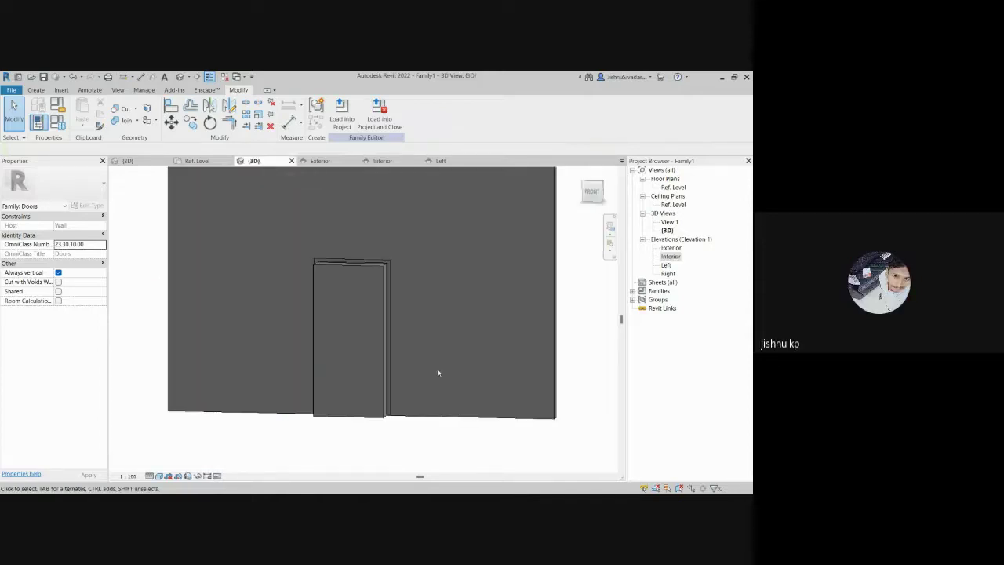
middle_click_drag(509, 385, 341, 306, "shift")
middle_click_drag(343, 295, 401, 349, "shift")
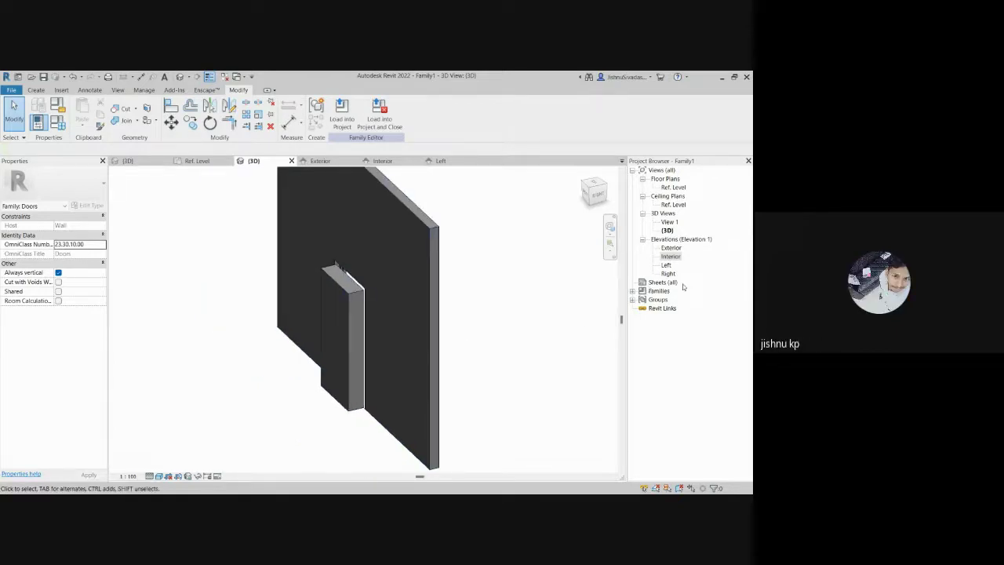
Step: In the Left elevation, stretch the door panel's wall-side face to the frame's step face, giving an extrusion start of -100
double_click(666, 266)
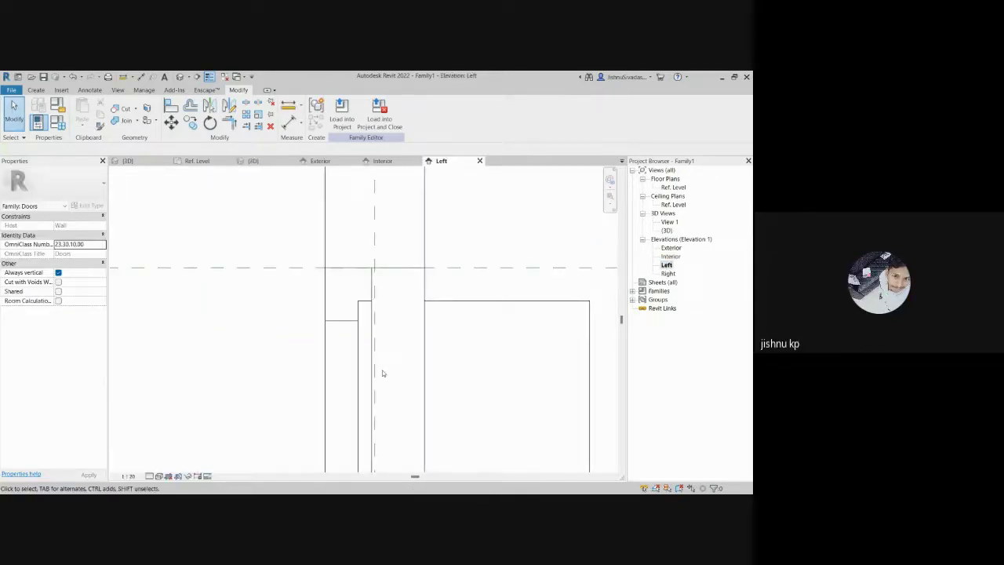
scroll(409, 375, "down", 5)
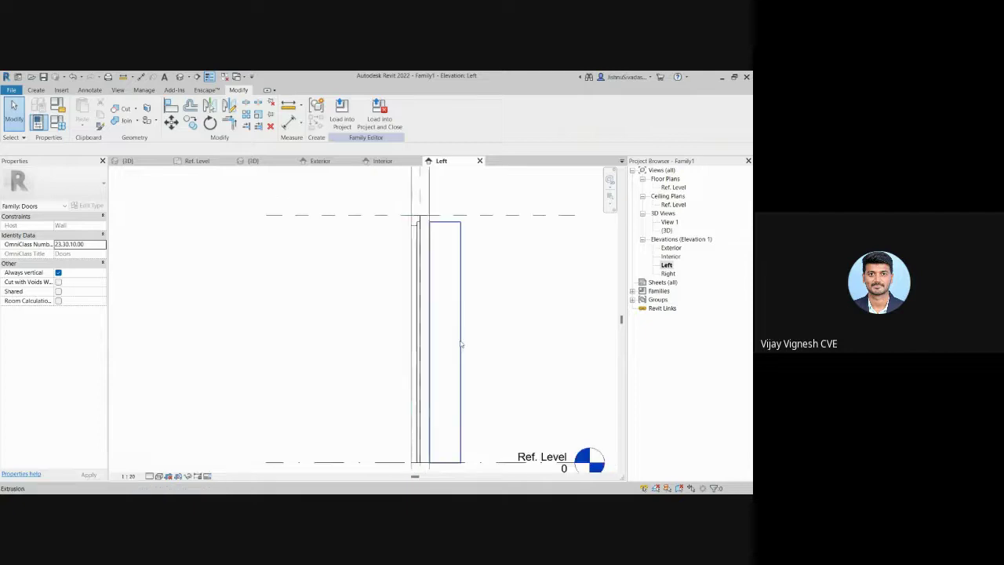
middle_click_drag(462, 343, 461, 327)
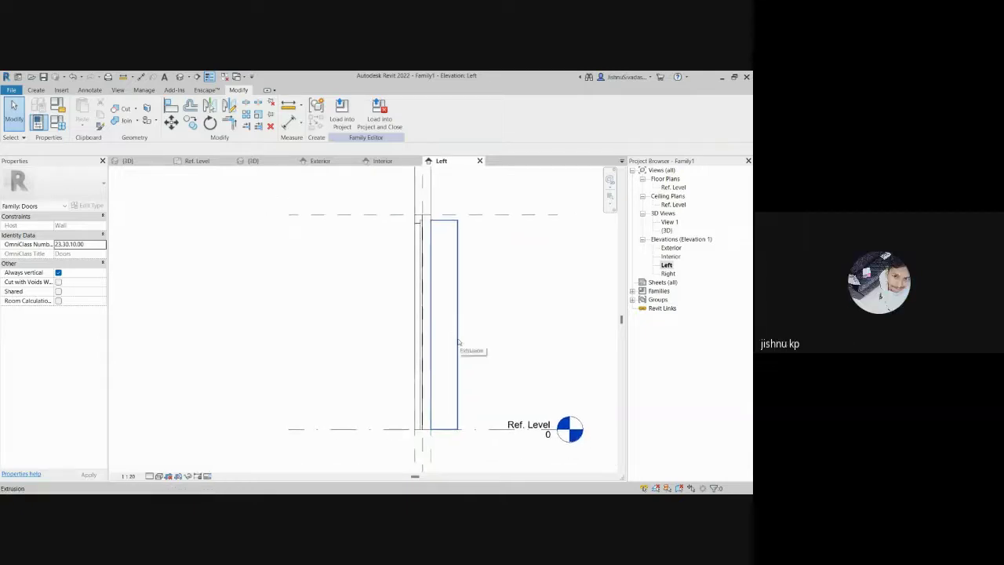
left_click(459, 349)
scroll(408, 362, "up", 3)
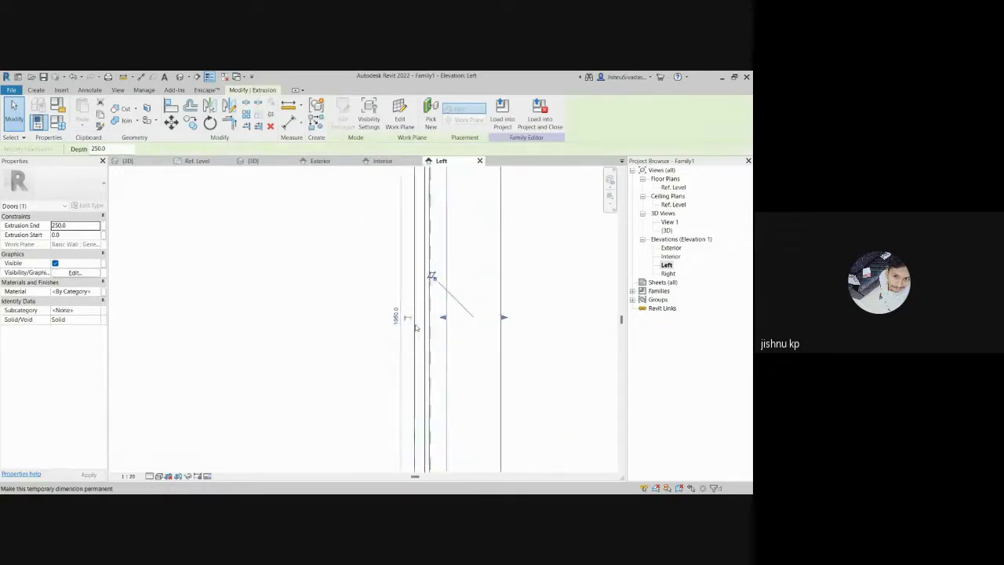
middle_click_drag(421, 426, 390, 413)
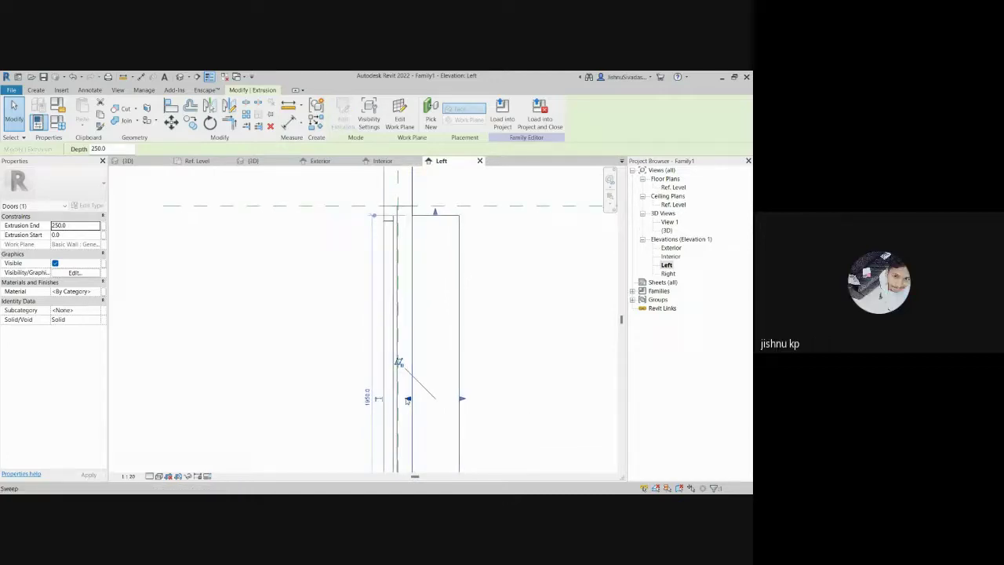
left_click_drag(409, 399, 393, 400)
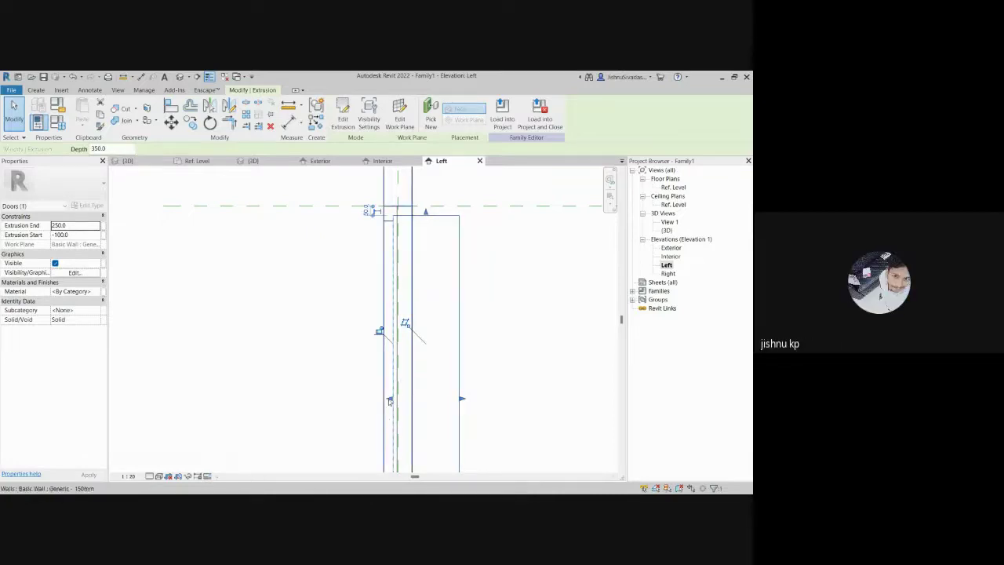
Step: Pull the door panel's projecting outer face back to the interior wall face in the Left elevation
scroll(390, 400, "up", 4)
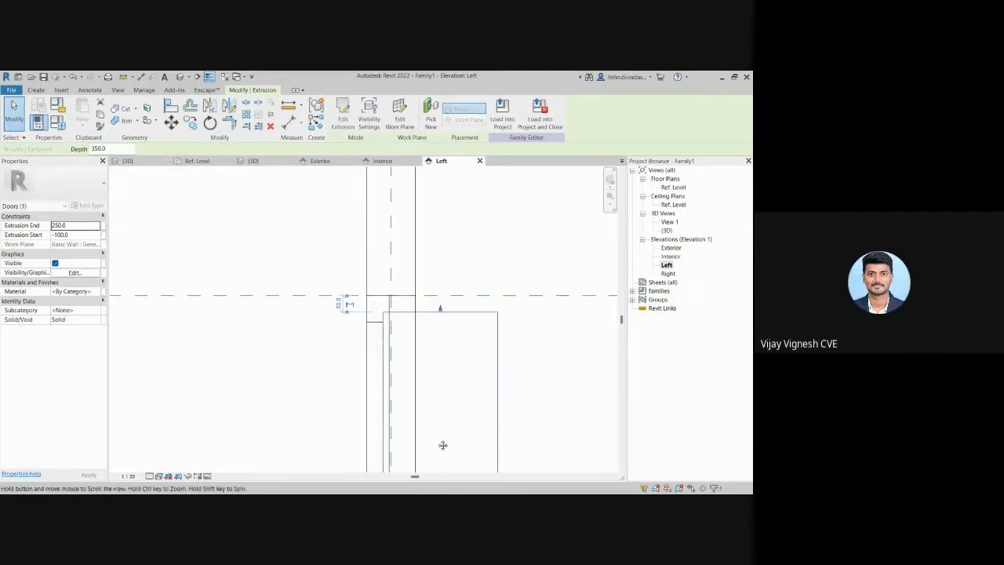
scroll(384, 317, "down", 3)
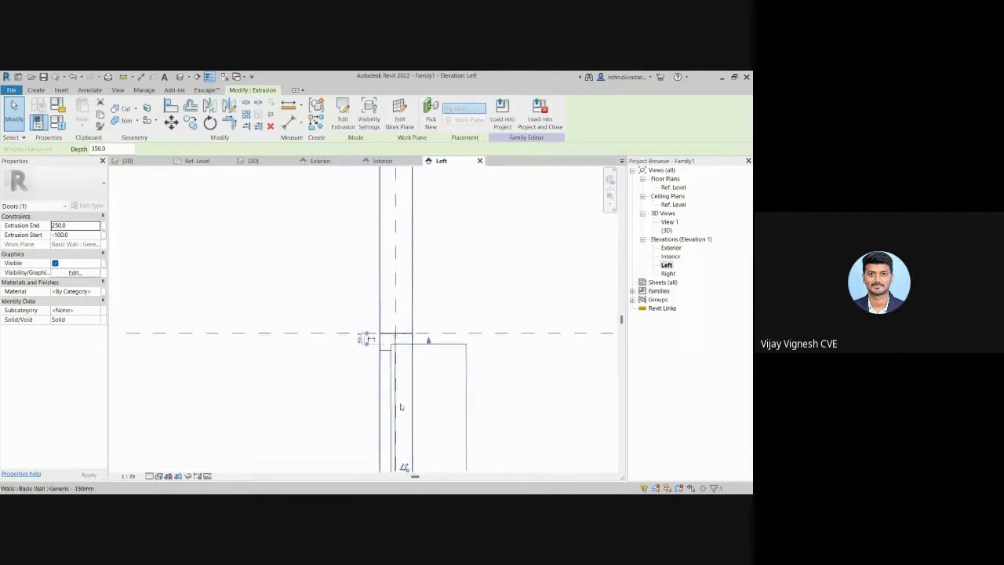
scroll(398, 299, "up", 2)
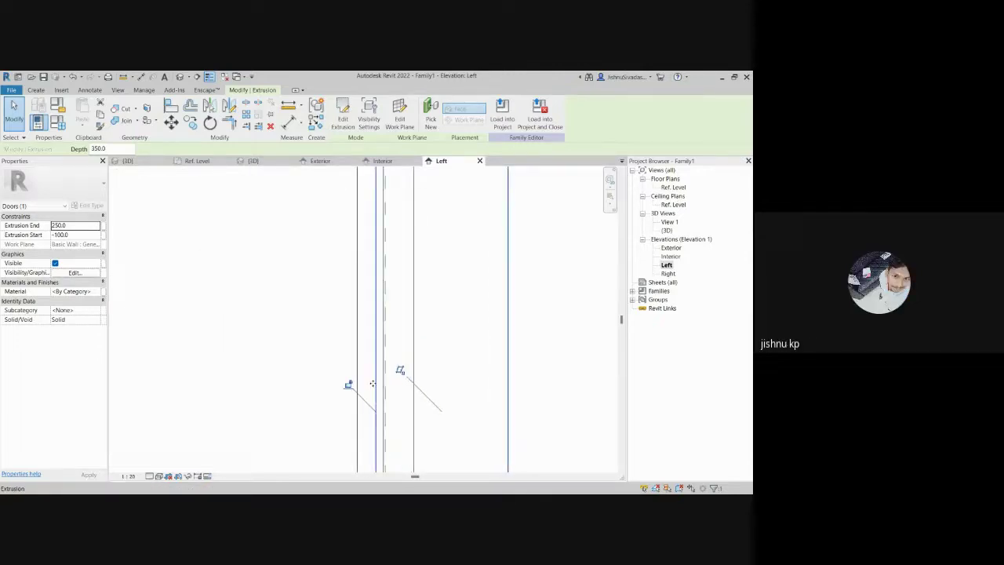
scroll(376, 385, "down", 2)
scroll(376, 390, "up", 2)
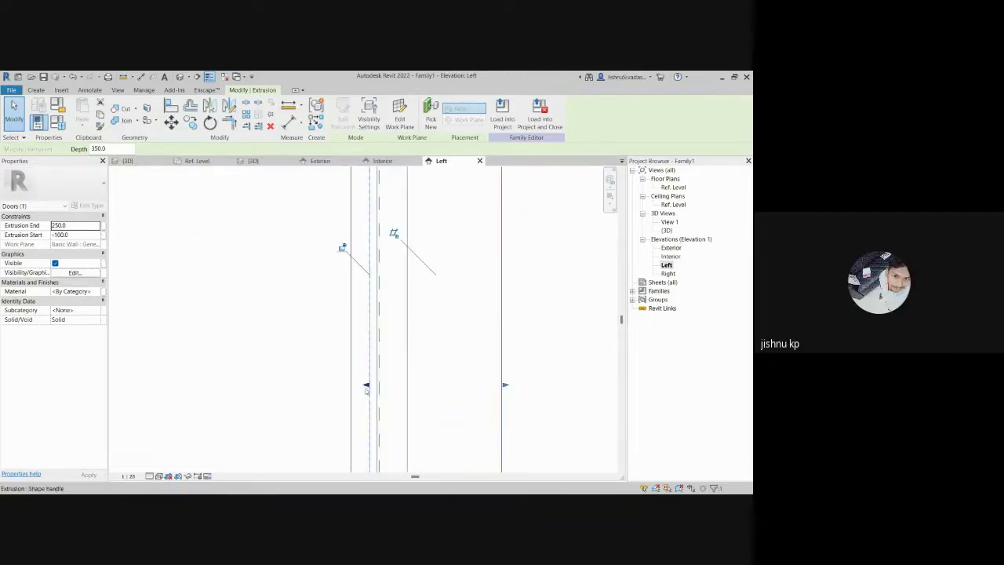
scroll(424, 383, "down", 3)
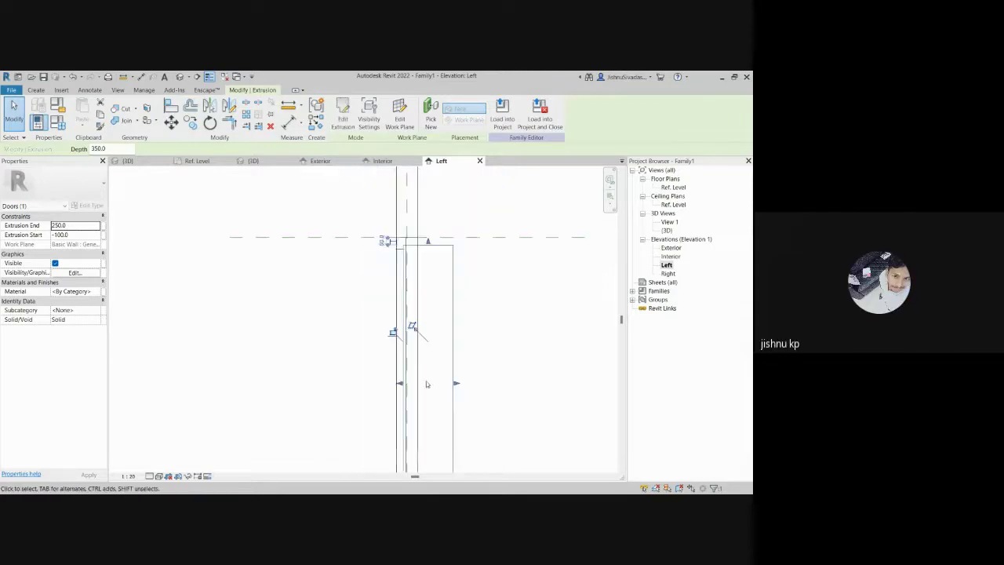
scroll(447, 405, "up", 1)
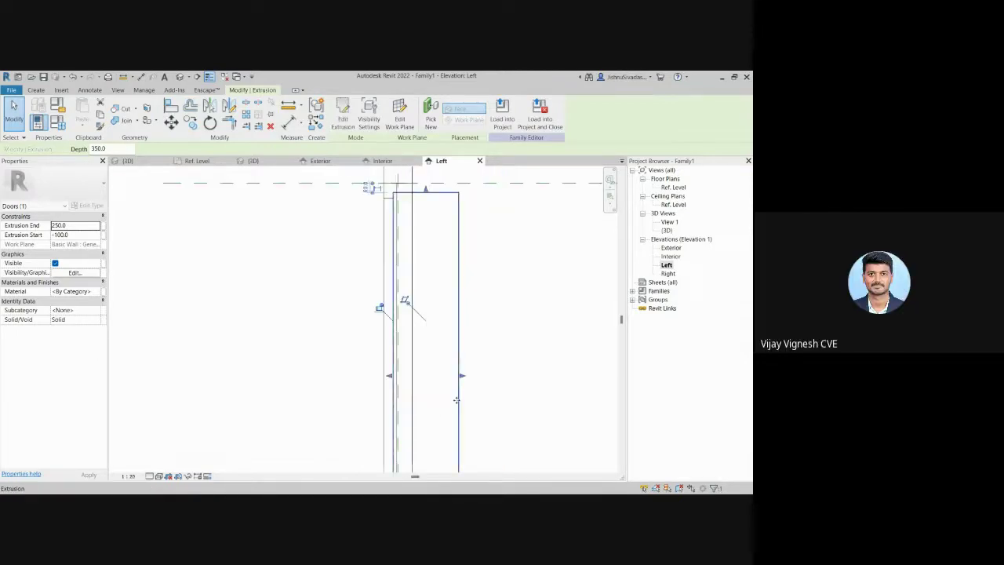
left_click_drag(462, 379, 416, 378)
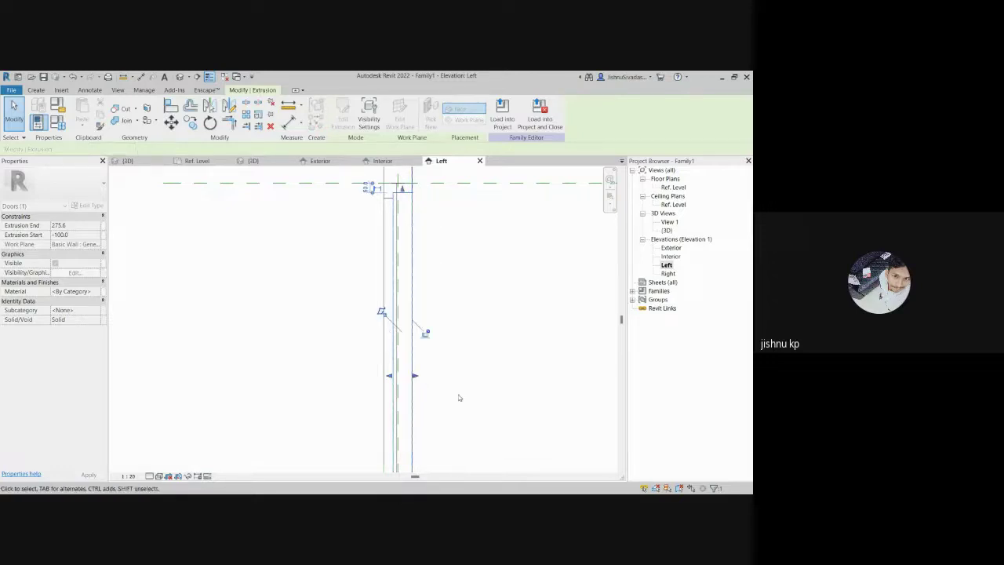
Step: Examine the fitted door panel in the Left elevation and from the back and front of the wall in the 3D view
scroll(466, 388, "down", 2)
middle_click_drag(468, 389, 445, 364)
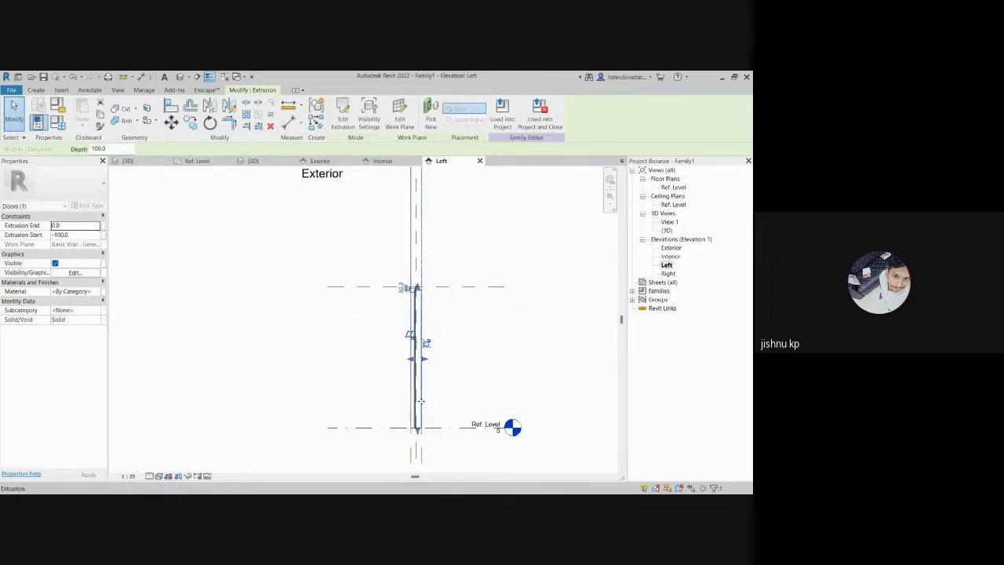
left_click(502, 371)
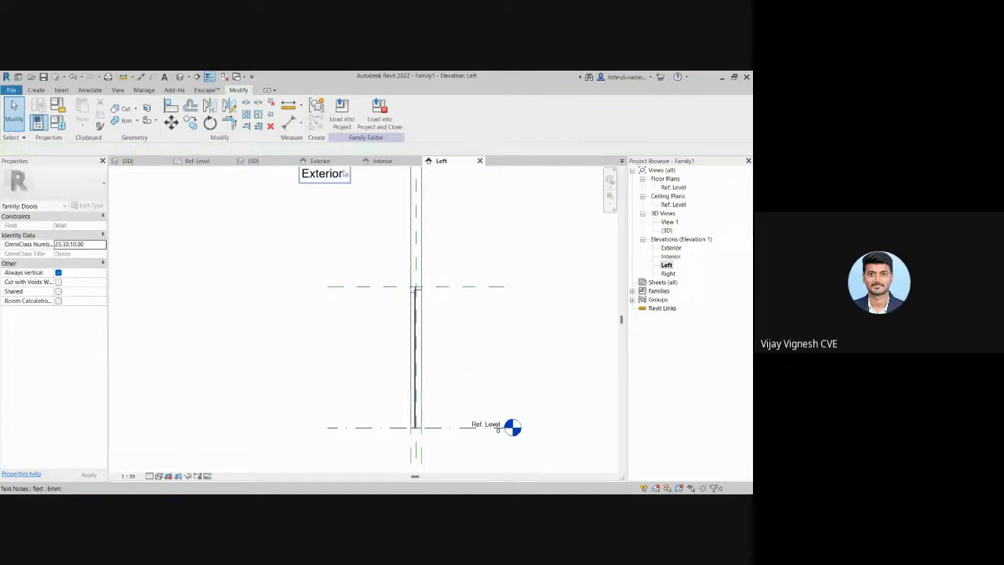
left_click(249, 161)
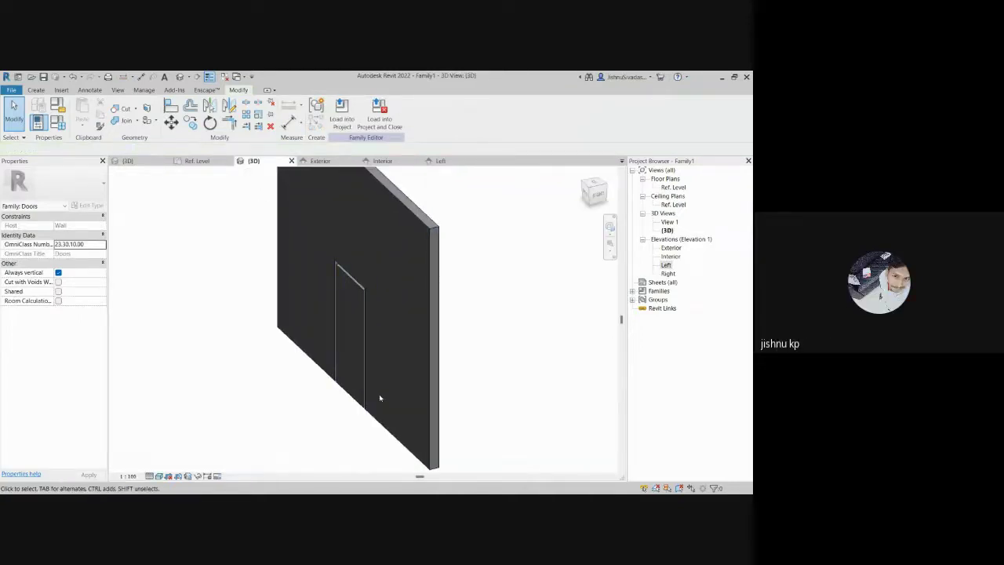
middle_click_drag(379, 399, 478, 385, "shift")
scroll(366, 398, "up", 3)
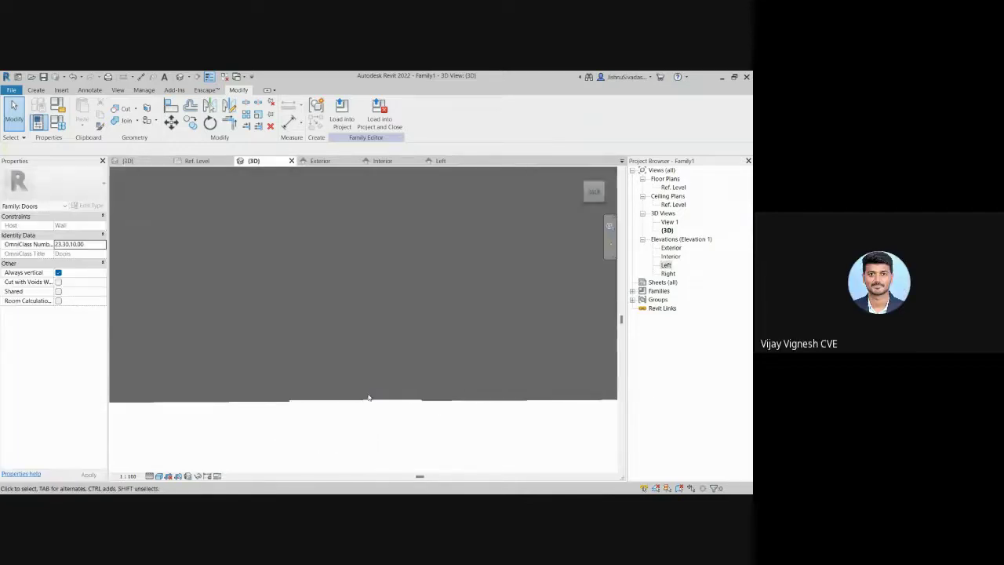
middle_click_drag(403, 442, 334, 303, "shift")
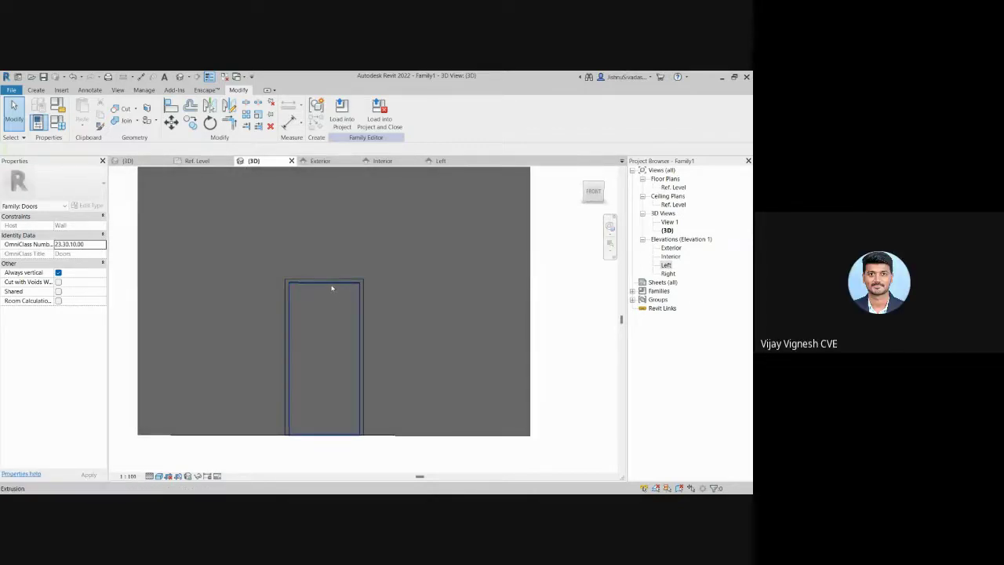
middle_click_drag(340, 340, 334, 320, "shift")
scroll(334, 320, "up", 1)
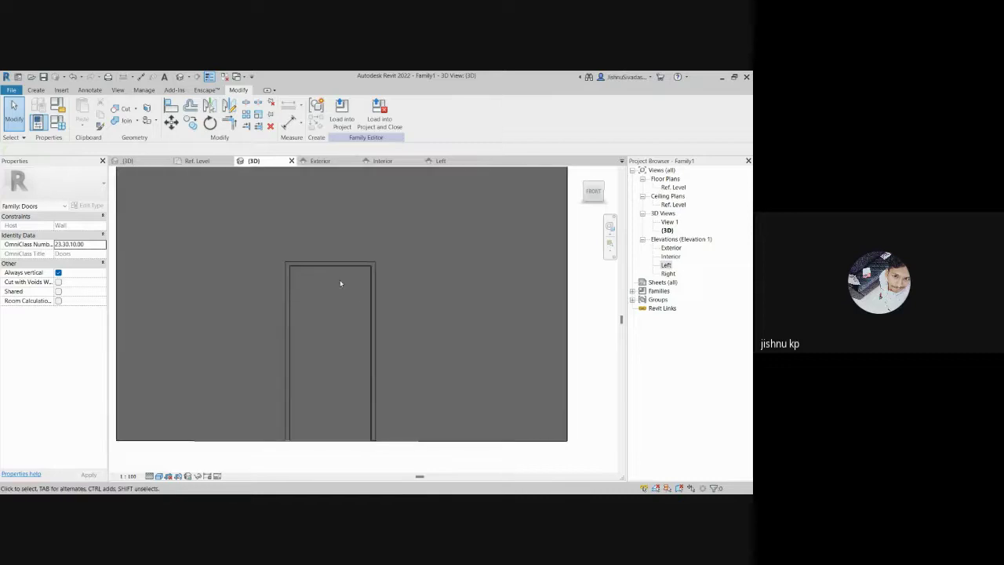
Step: Review the door panel's extrusion properties and the family's category and parameter settings without changing them
left_click(343, 270)
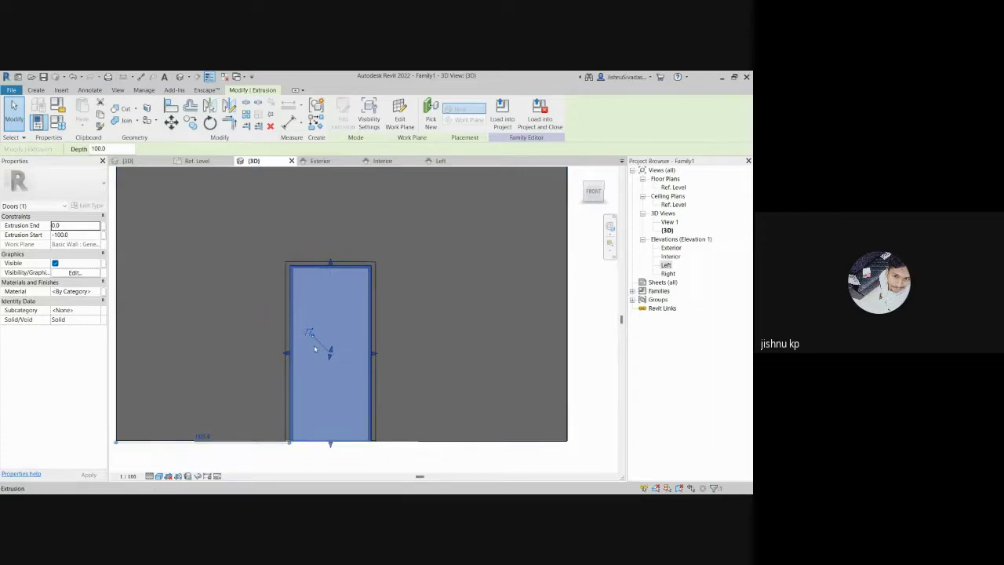
left_click(133, 380)
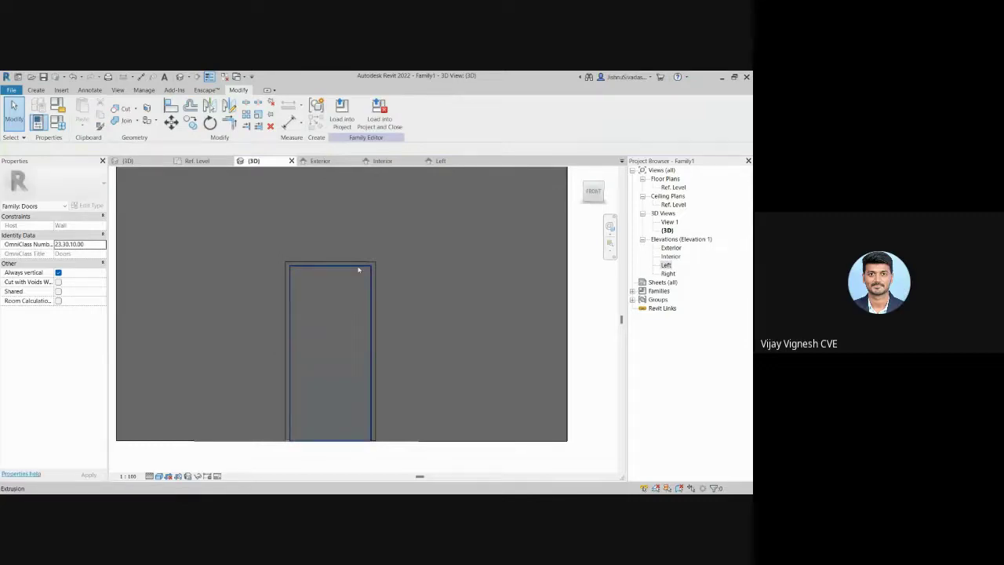
left_click(358, 270)
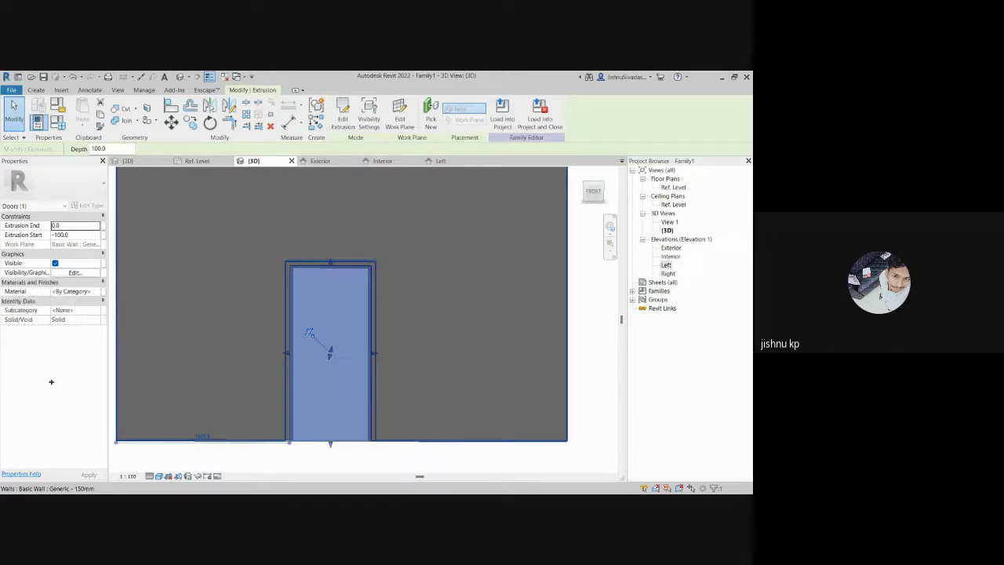
key("Escape")
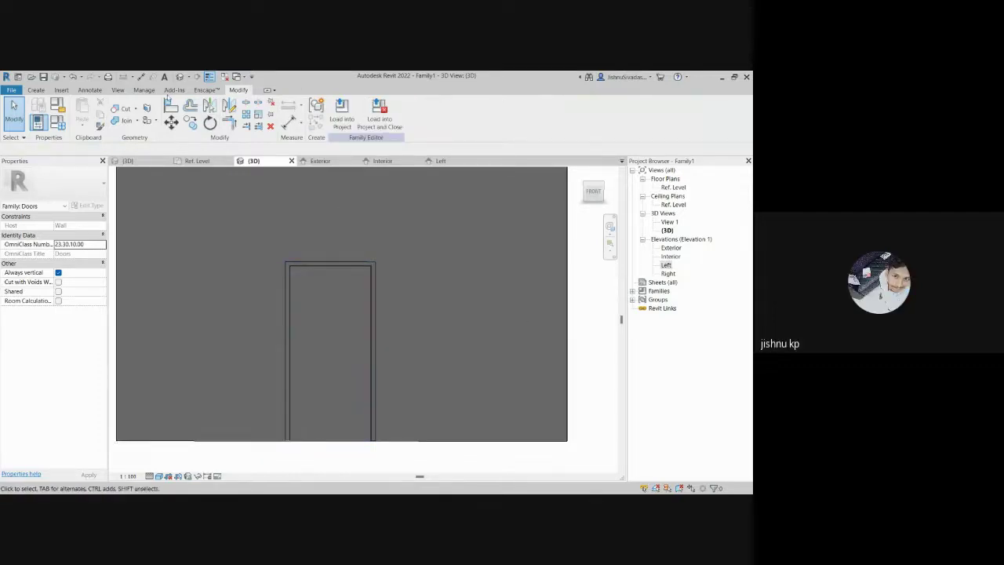
left_click(117, 89)
left_click(144, 91)
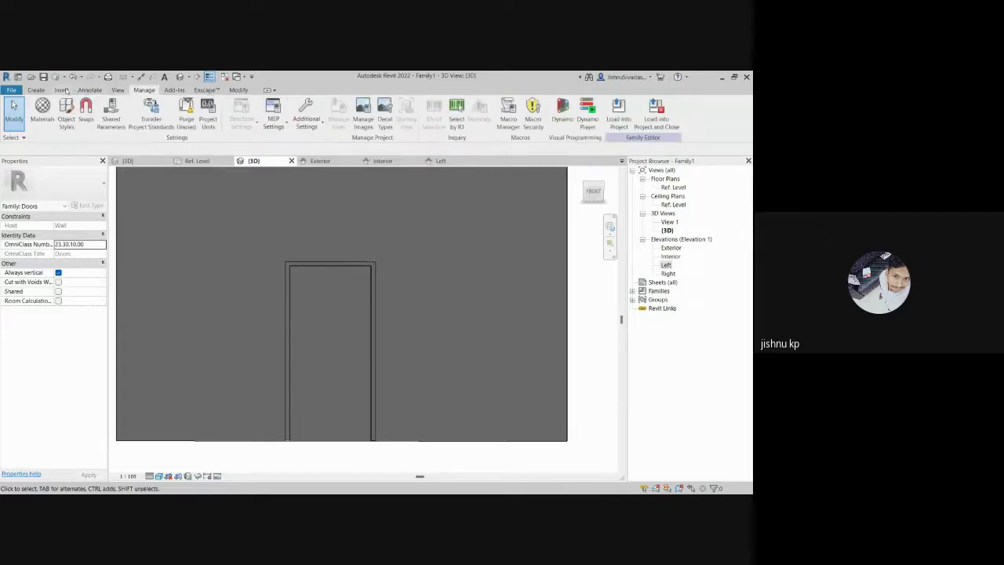
left_click(36, 91)
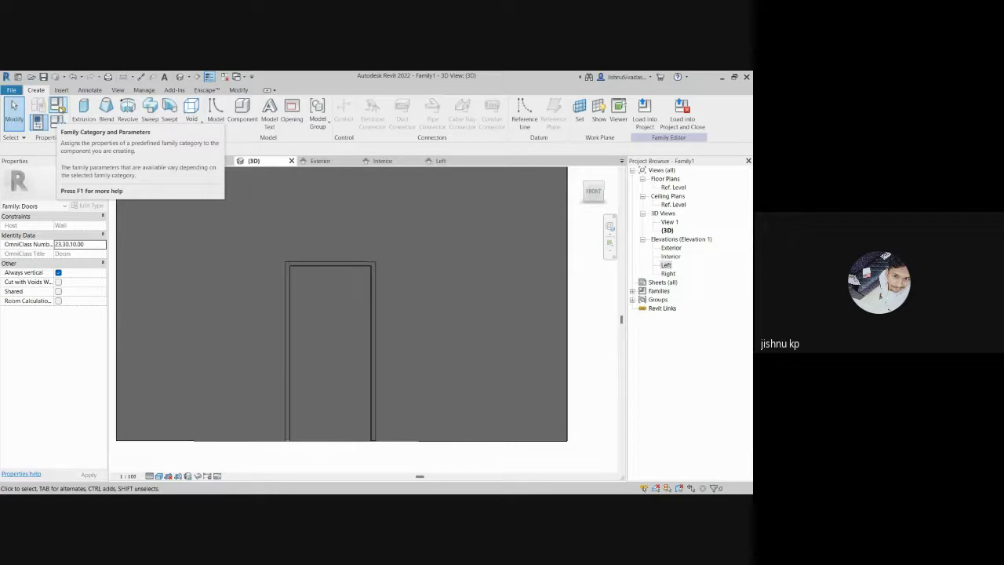
left_click(59, 108)
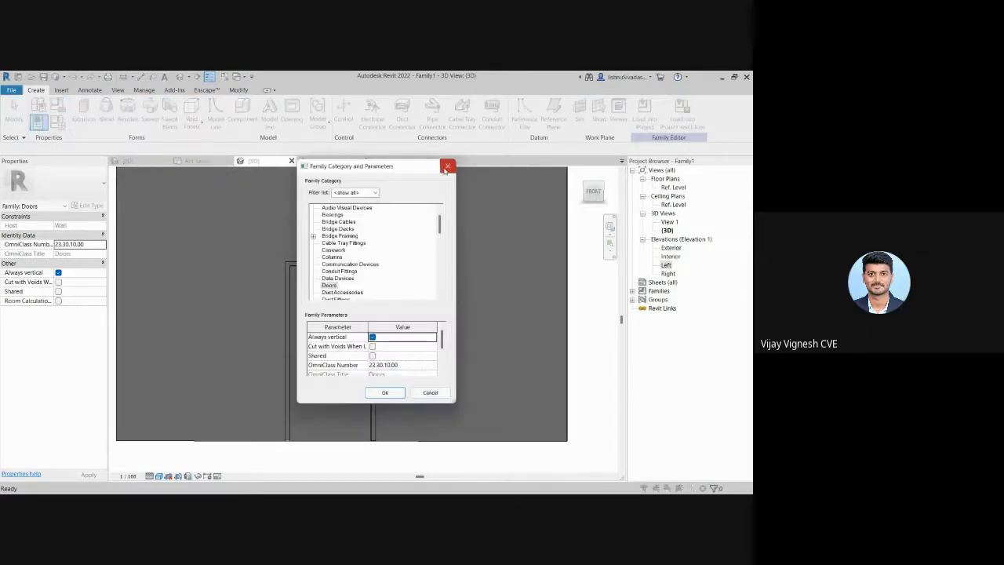
left_click(447, 166)
Step: Select the door panel extrusion again and look through the parameters in Family Types
left_click(339, 269)
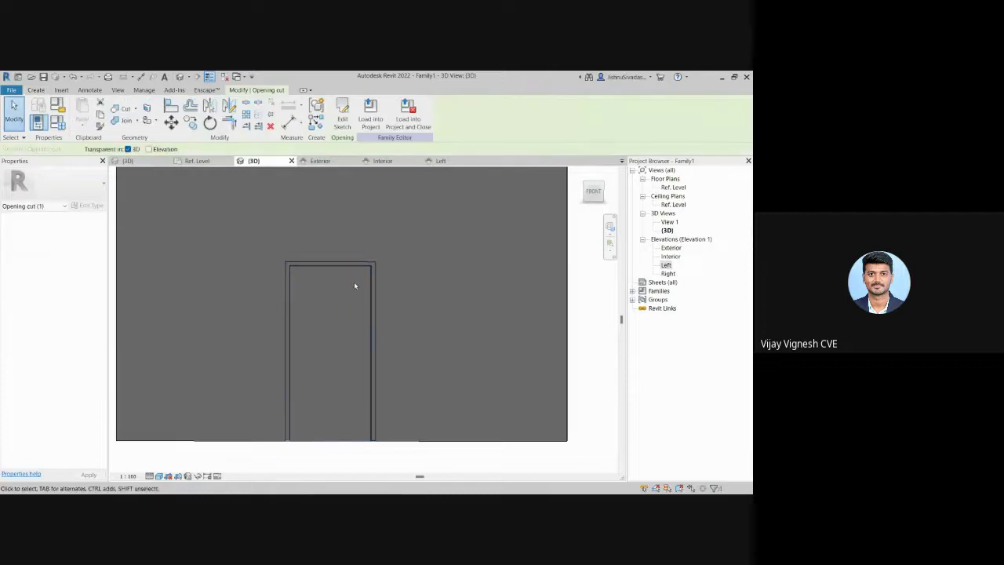
key("Escape")
left_click(336, 277)
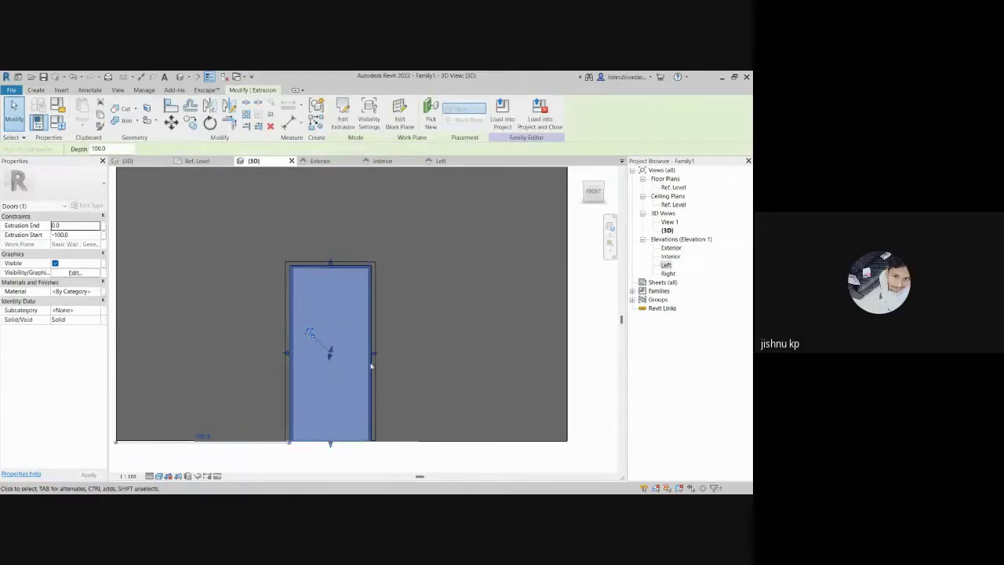
left_click(587, 371)
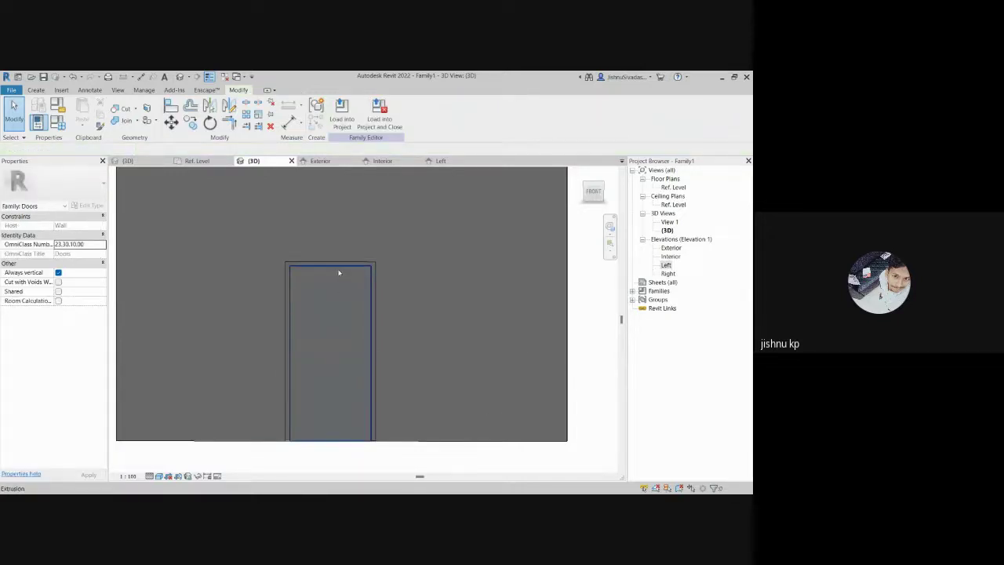
left_click(330, 350)
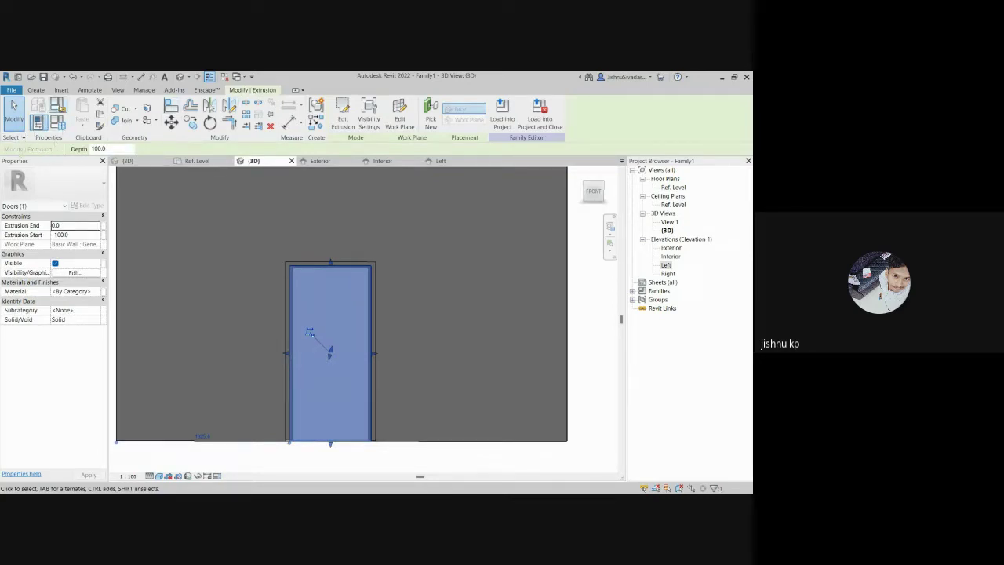
left_click(62, 124)
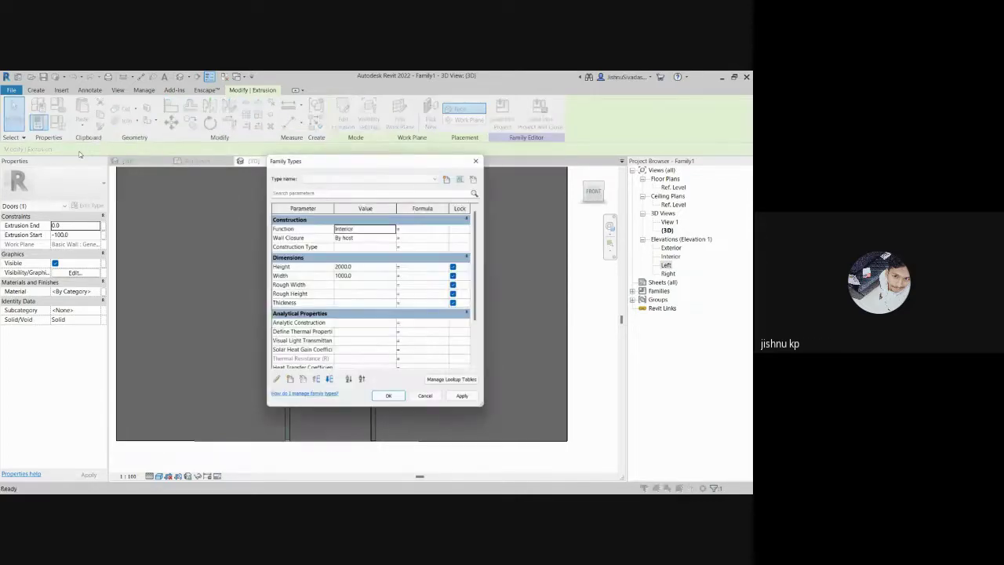
left_click(481, 156)
key("Escape")
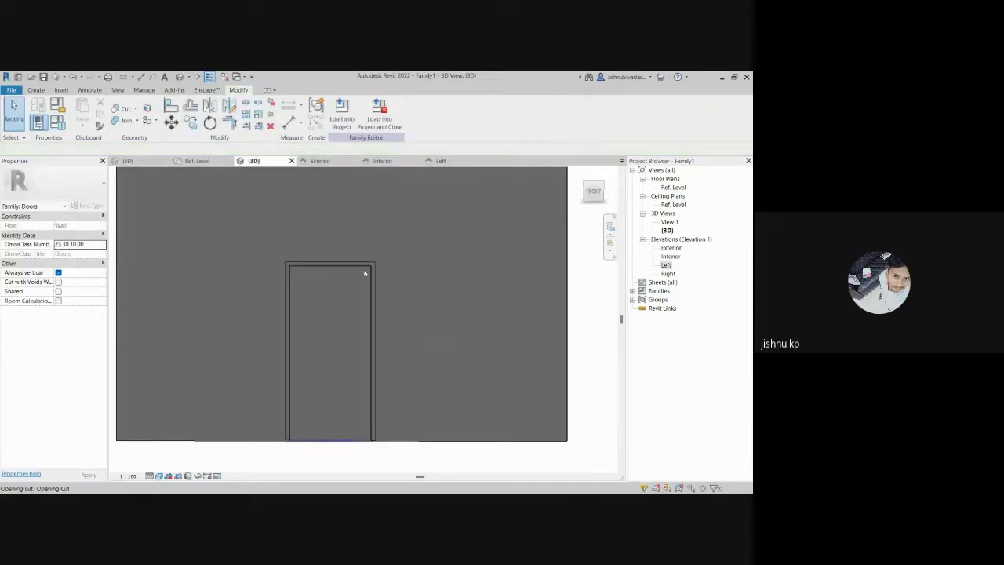
Step: Review the Doors family category and the parameter association options for the door panel's material
left_click(358, 271)
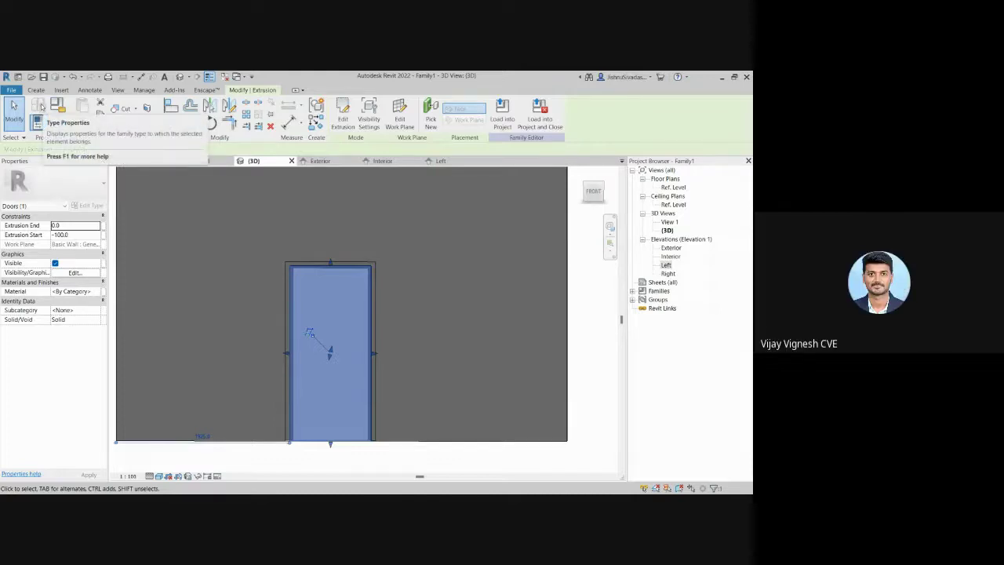
left_click(36, 122)
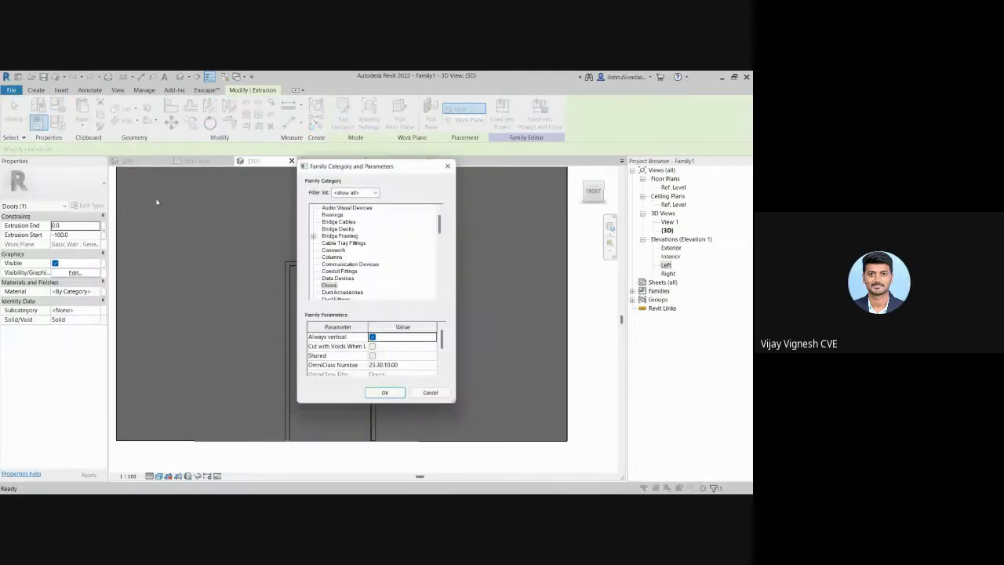
scroll(336, 271, "down", 1)
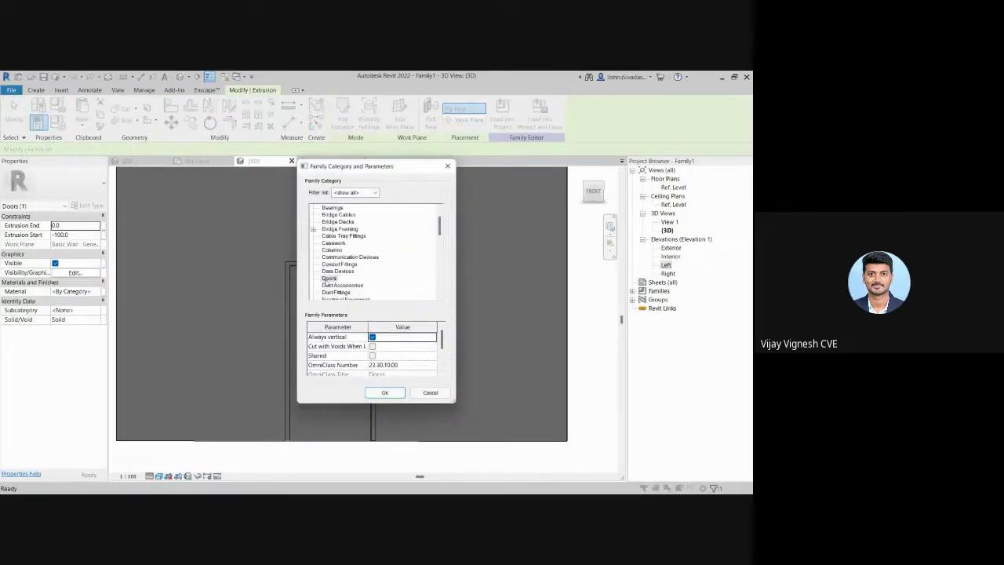
left_click(385, 392)
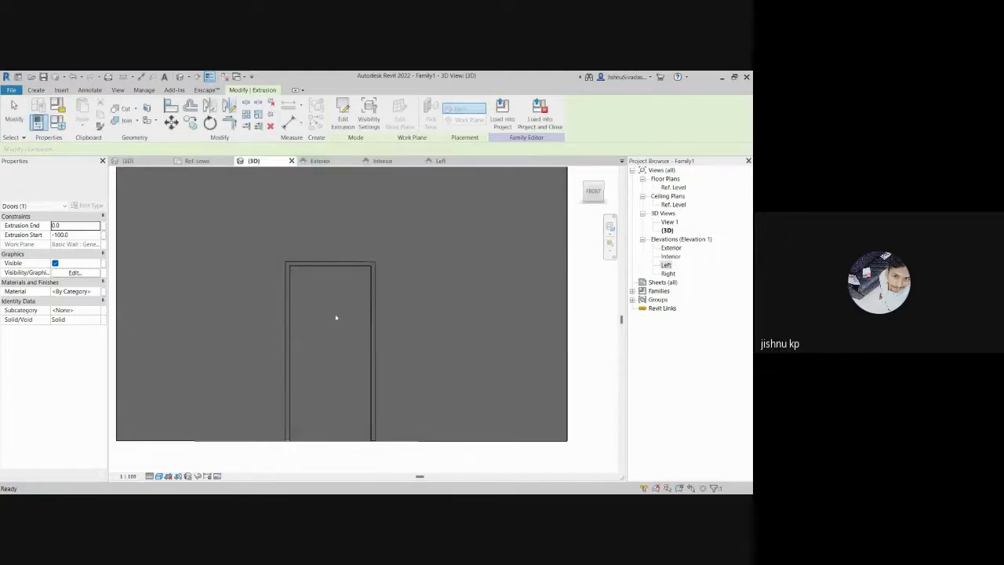
left_click(327, 280)
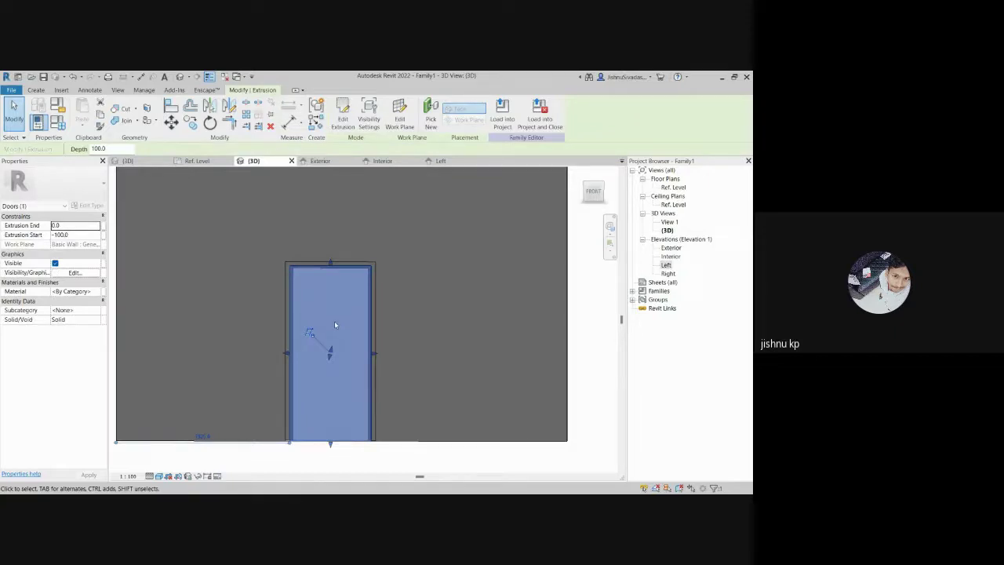
left_click(103, 293)
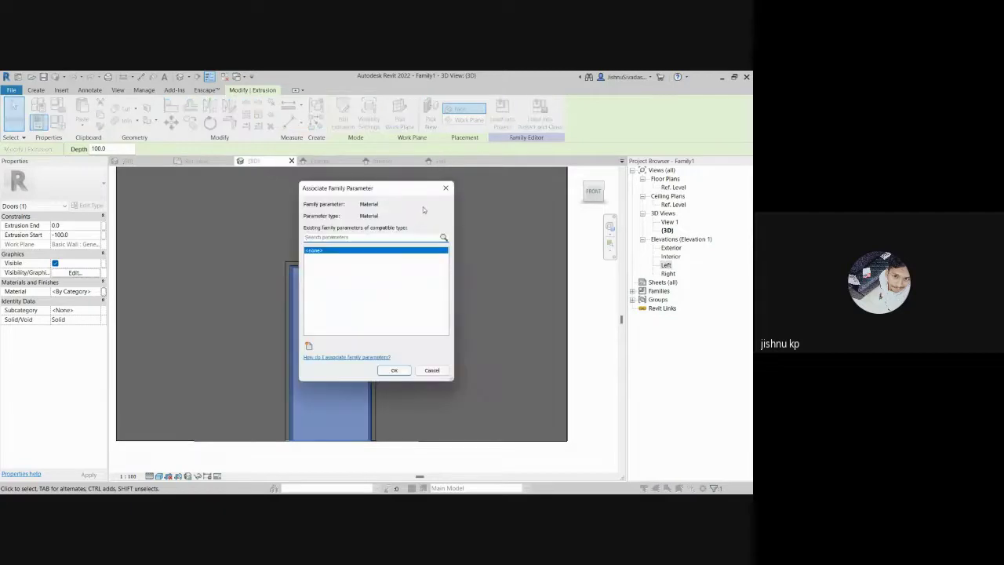
left_click(445, 188)
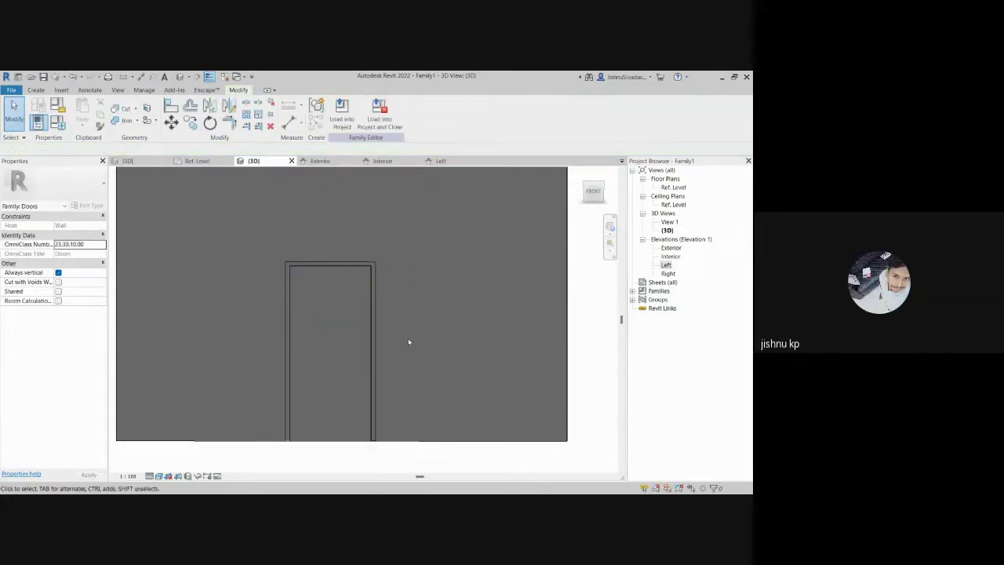
Step: Start creating a new family parameter to associate with the door panel's material
left_click(355, 272)
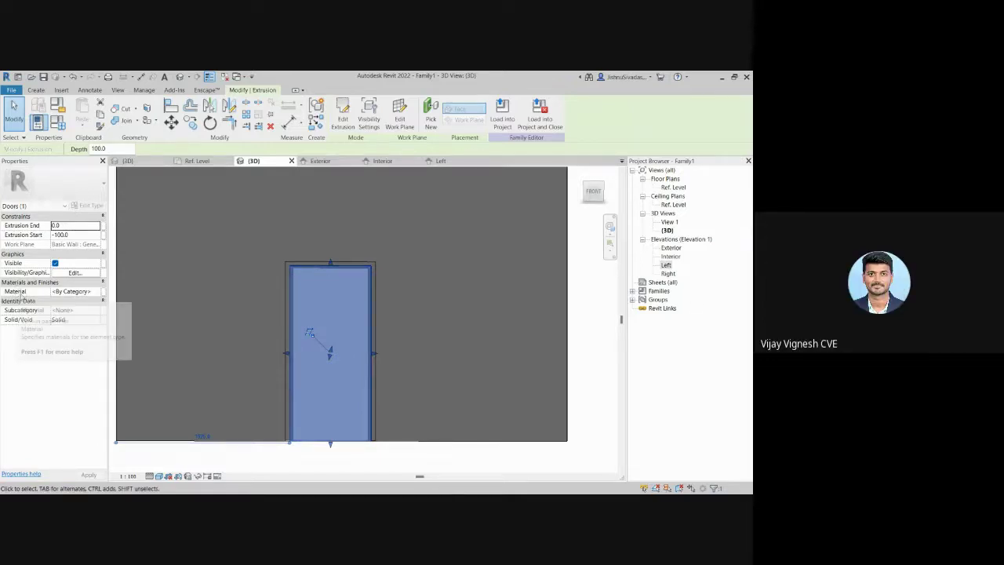
left_click(104, 291)
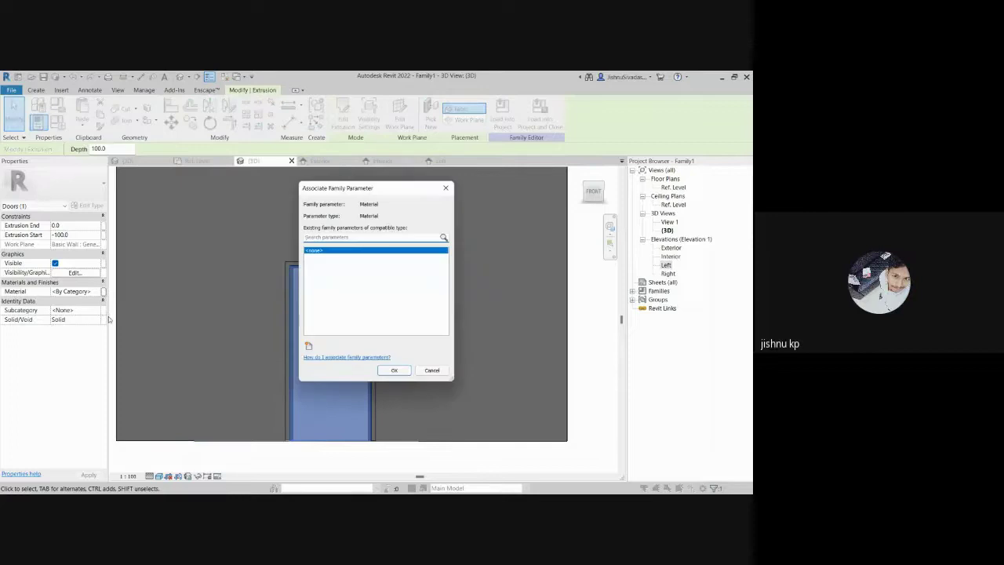
left_click_drag(355, 191, 440, 192)
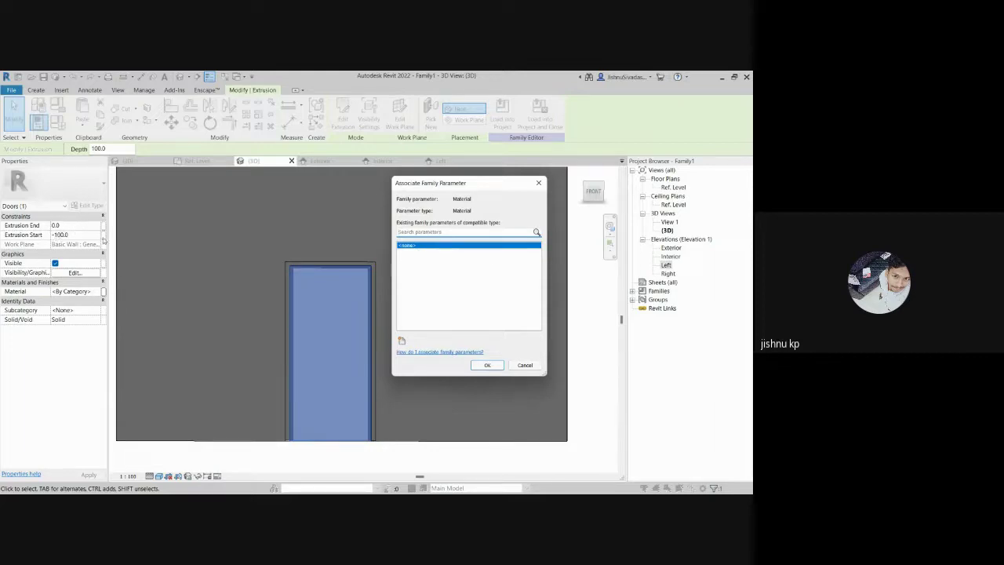
left_click(401, 340)
left_click_drag(438, 157, 454, 155)
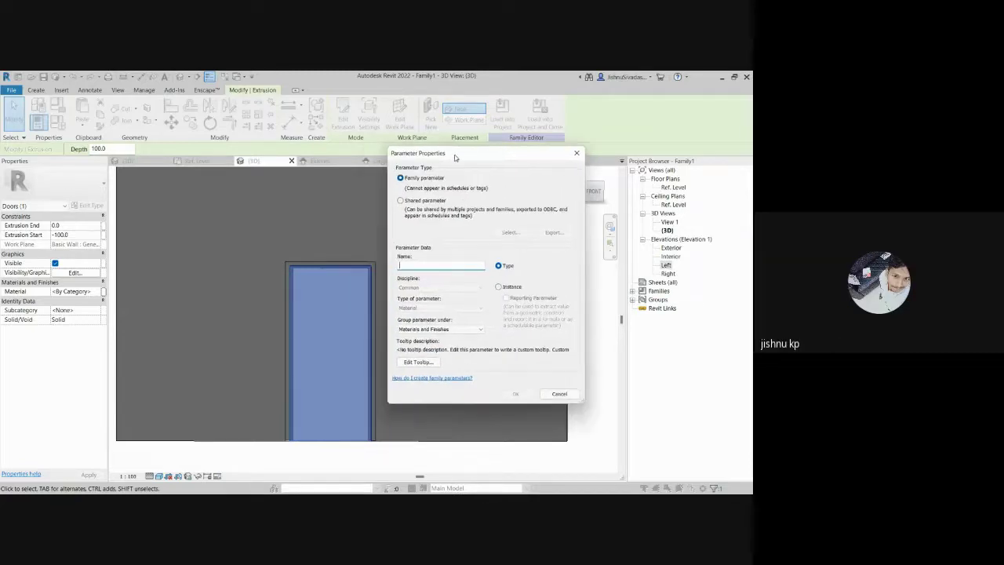
Step: Switch the new material parameter to a shared parameter and inspect the shared parameter file settings without choosing a new file
left_click(416, 205)
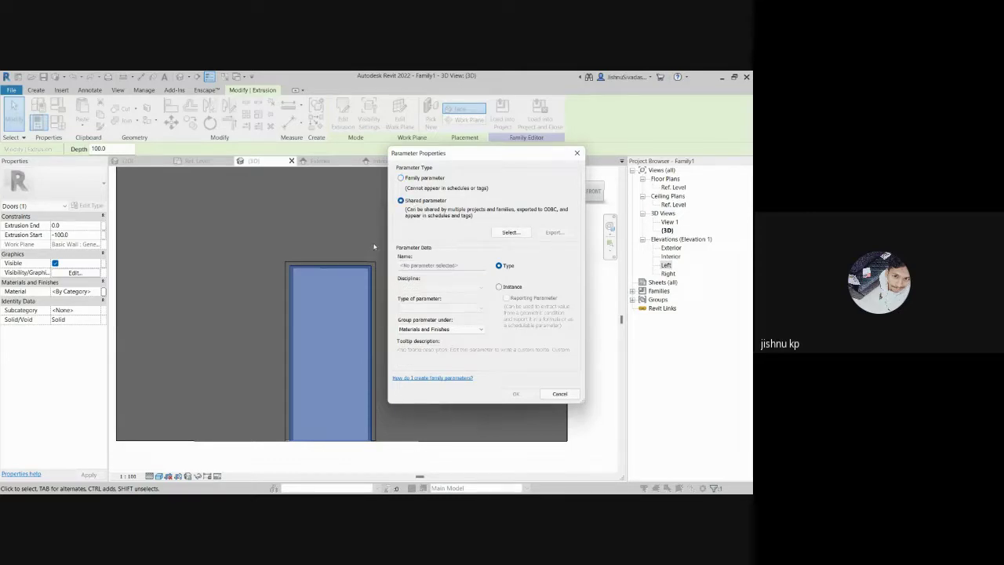
left_click(509, 233)
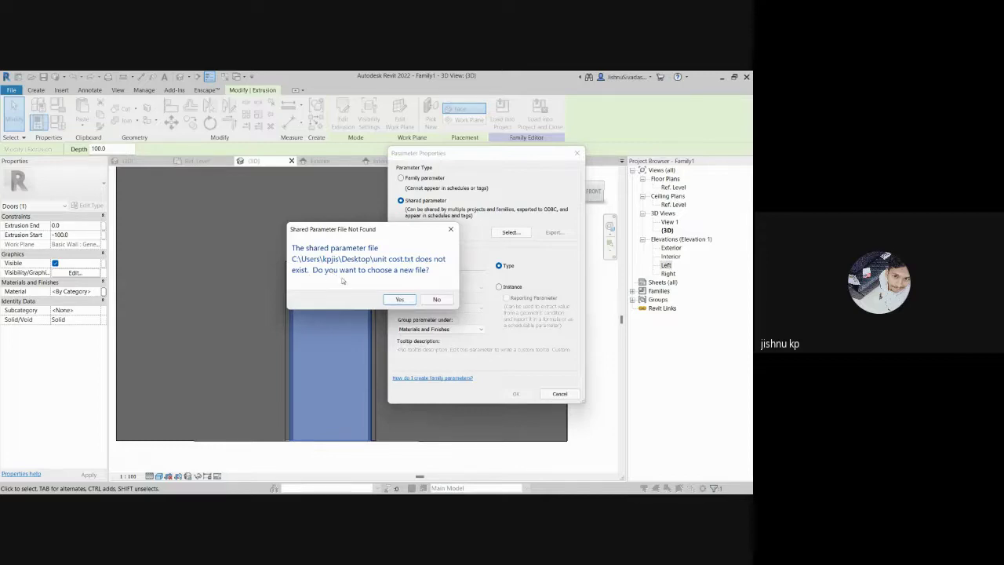
left_click(400, 299)
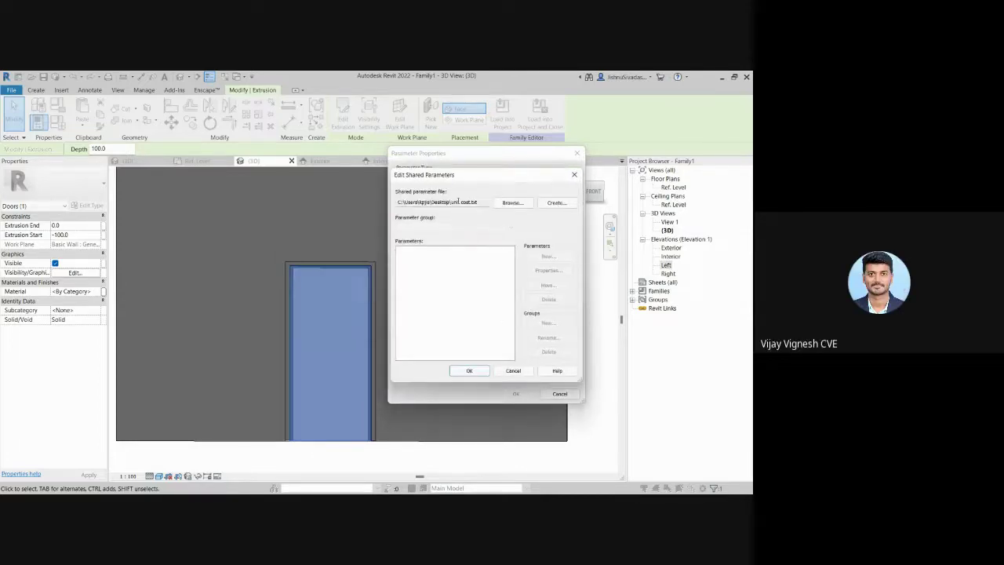
left_click_drag(462, 182, 516, 175)
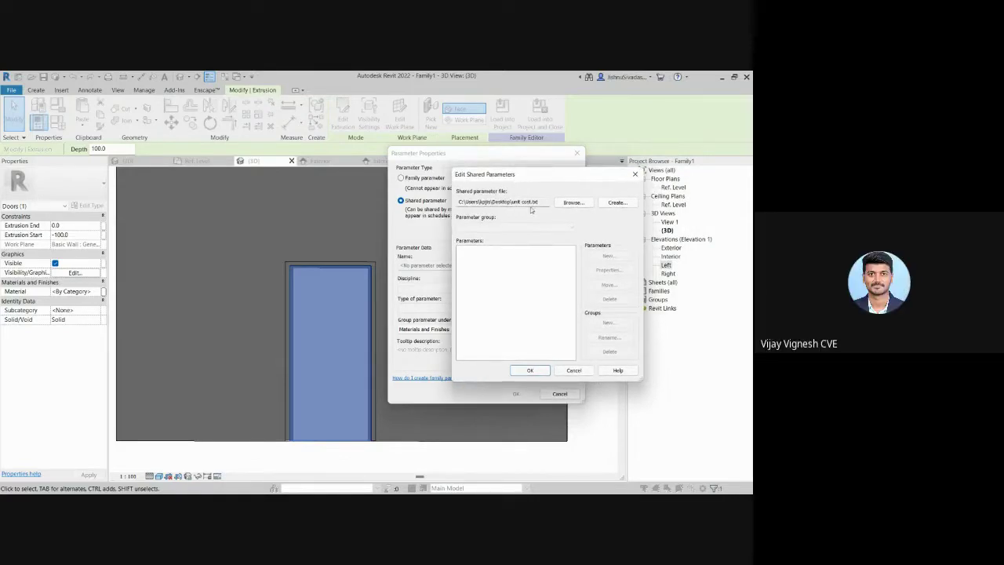
left_click(635, 175)
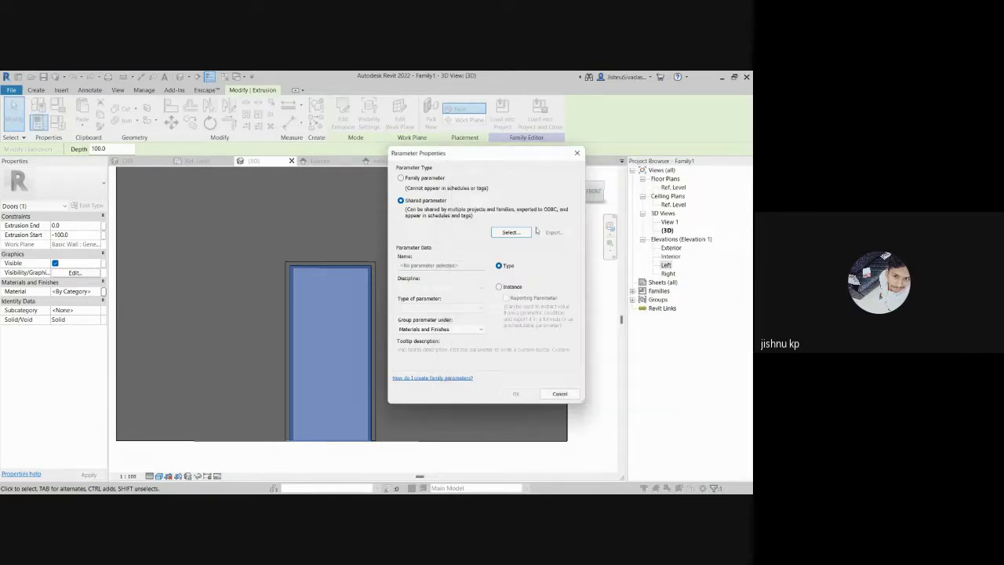
left_click(503, 234)
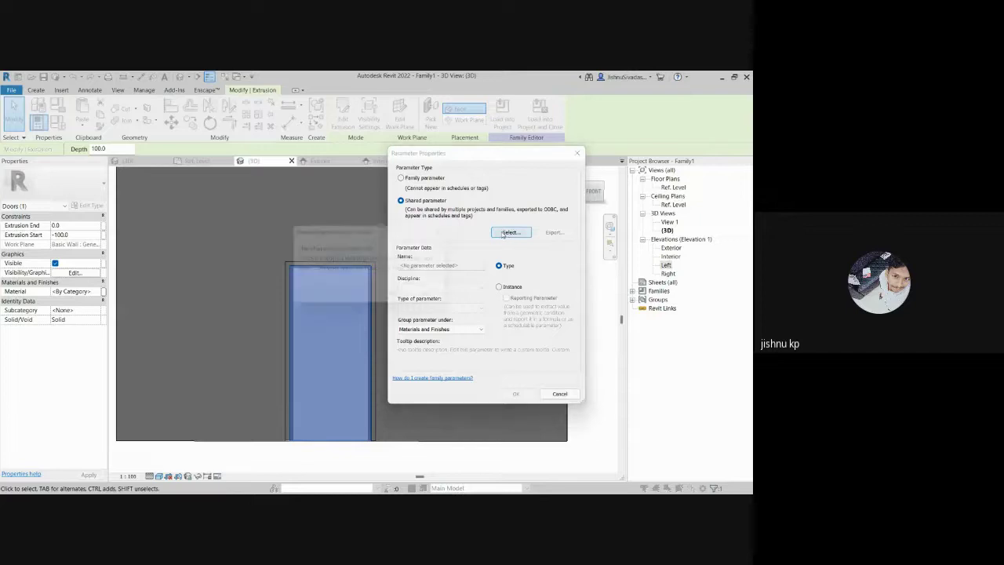
left_click(401, 300)
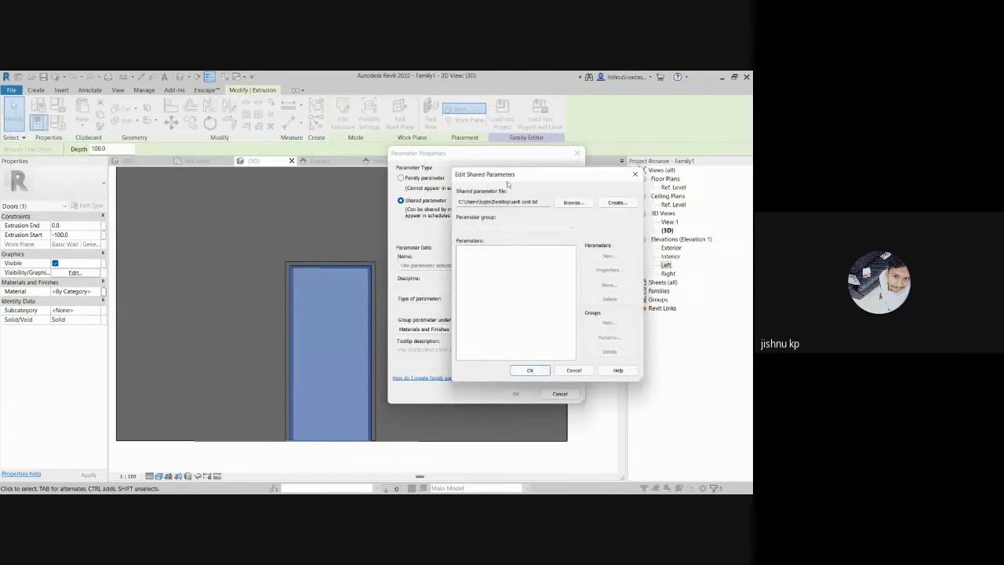
left_click_drag(510, 177, 579, 179)
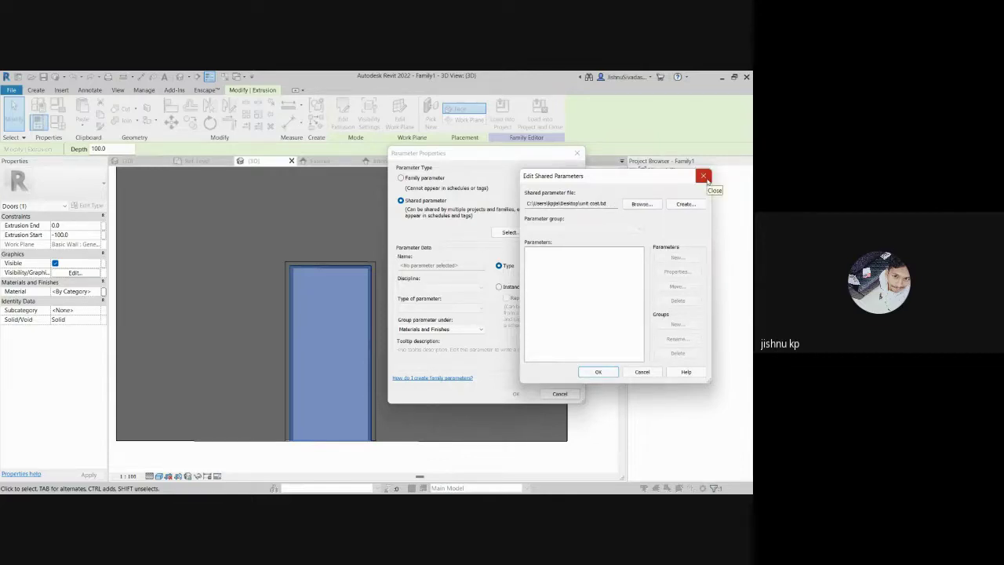
left_click(704, 176)
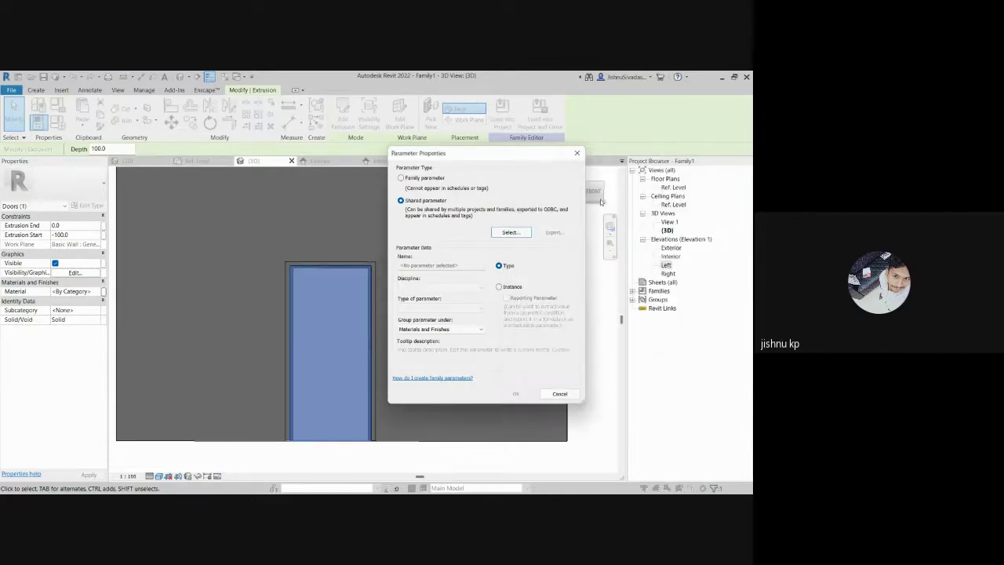
Step: Keep the new parameter as a shared parameter and create a shared parameter file named Material.txt on the Desktop
left_click(411, 178)
left_click(408, 201)
left_click(510, 233)
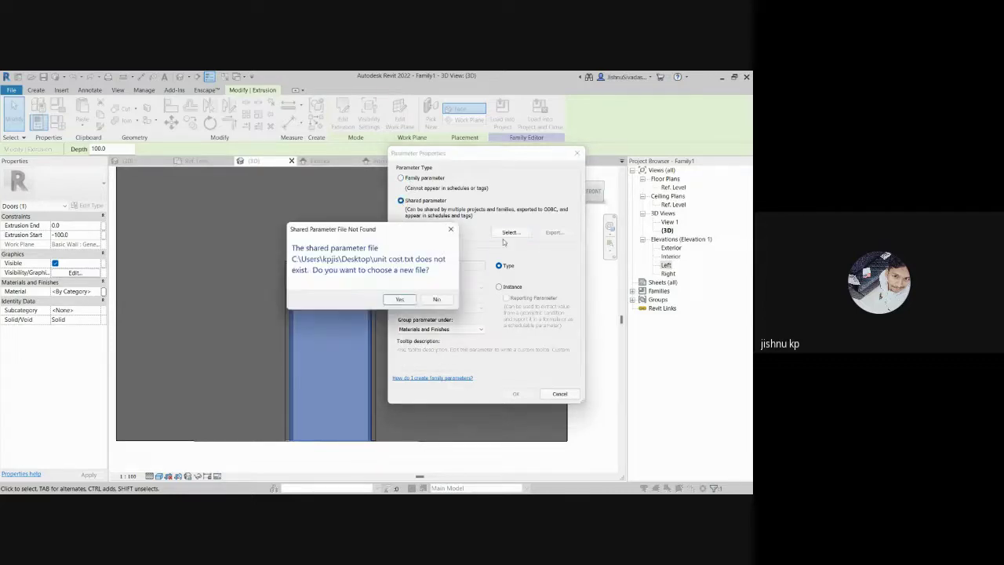
left_click(401, 299)
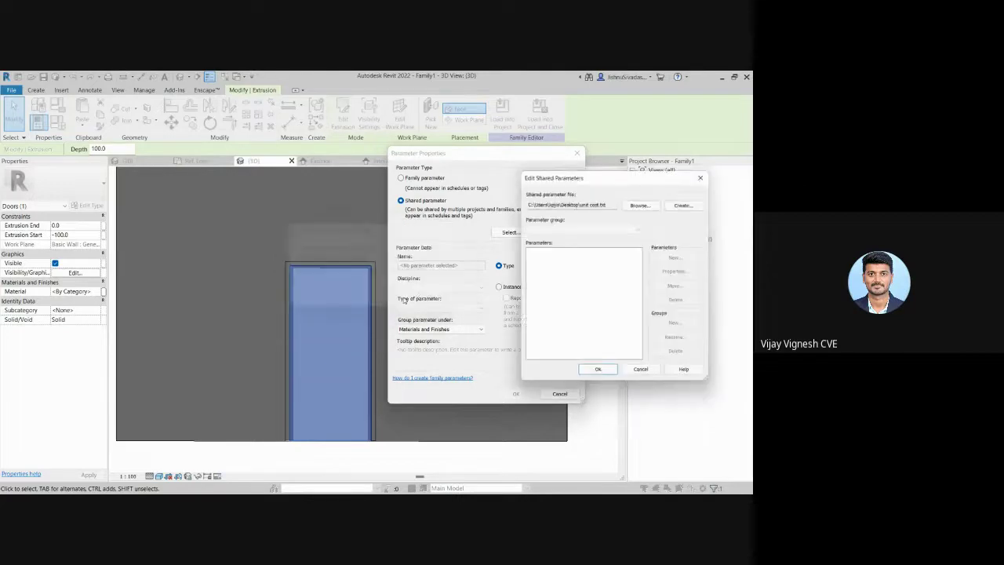
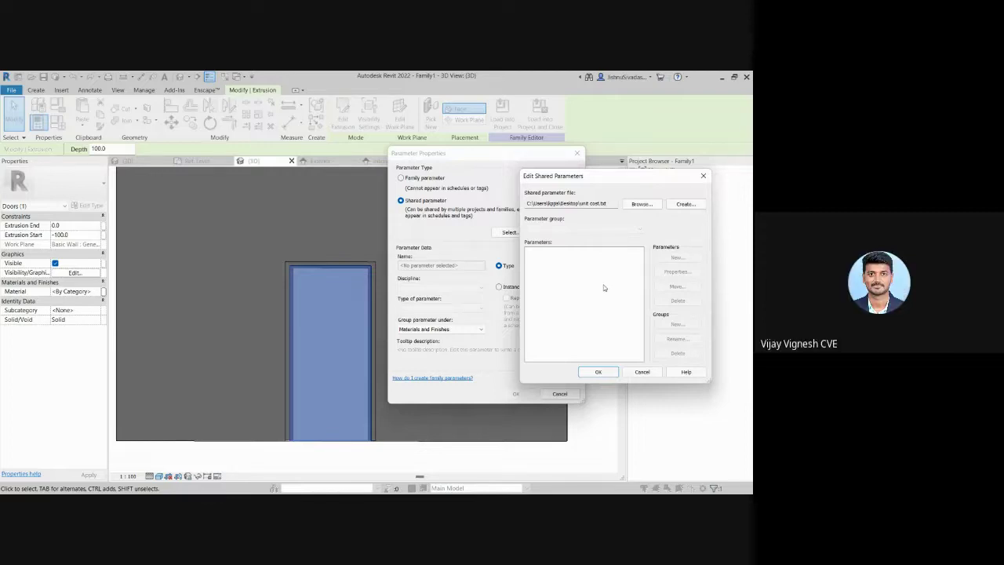
left_click(686, 204)
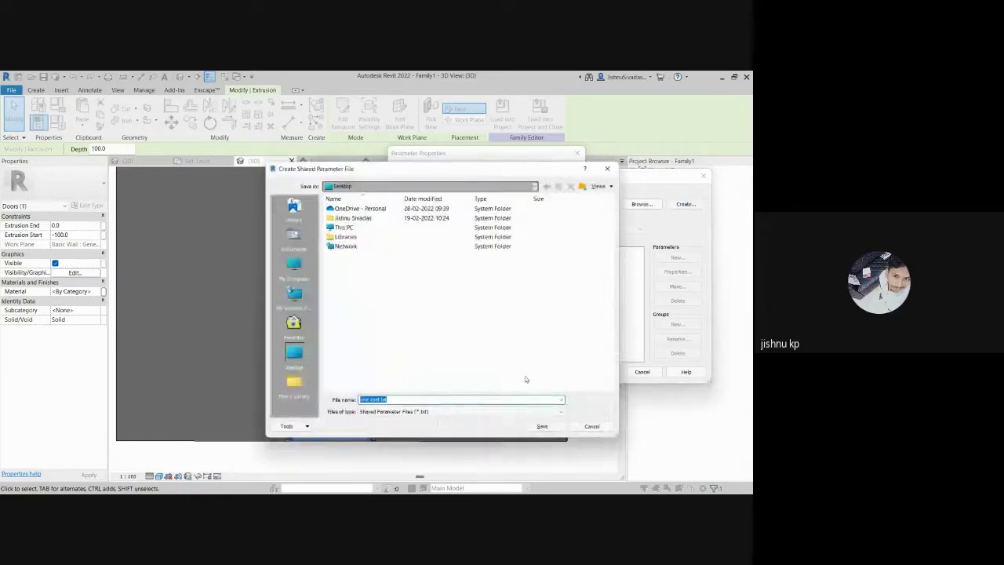
left_click(298, 357)
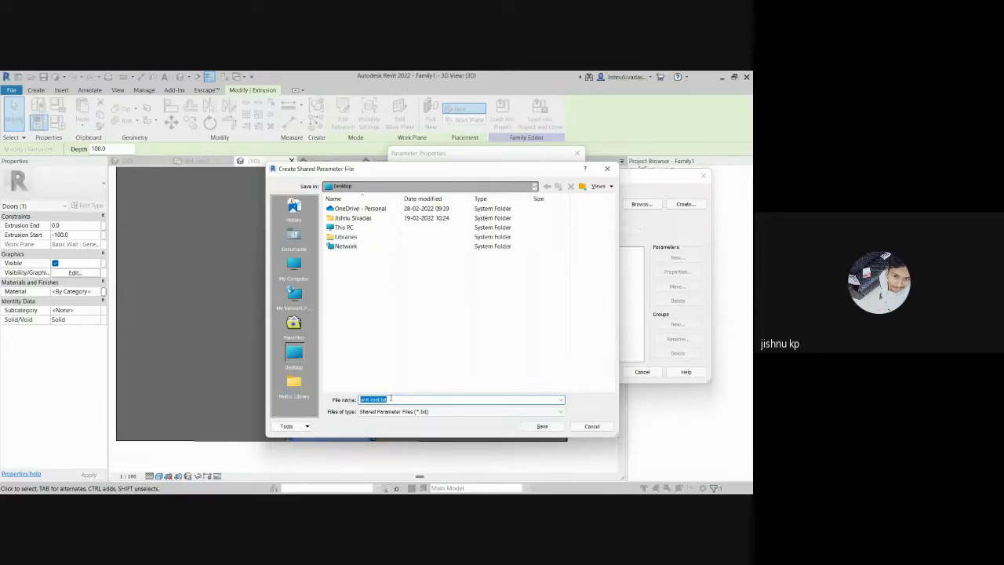
type("Met")
left_click(554, 428)
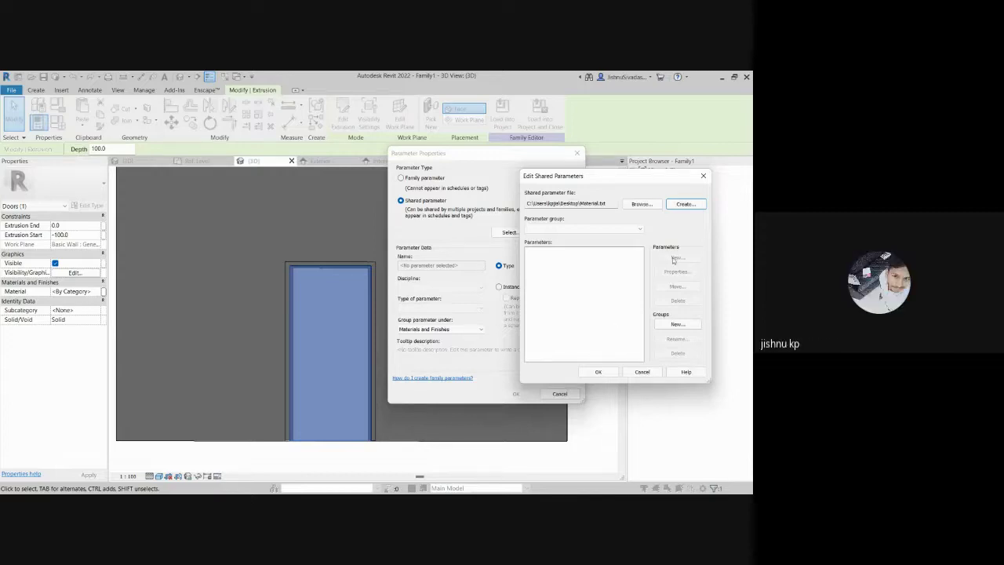
Step: Add a parameter group named MATT to the shared parameter file
left_click(677, 331)
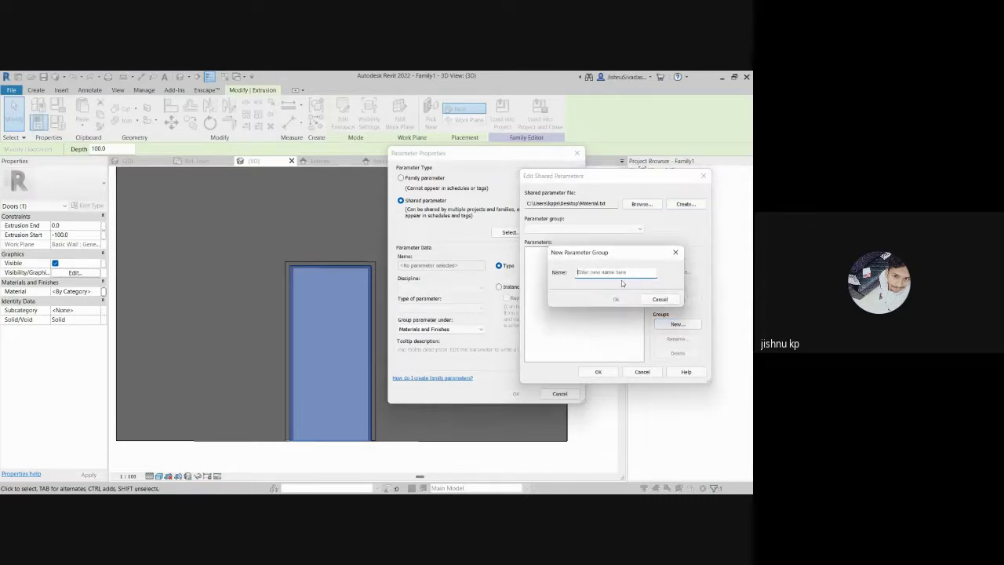
type("MAT")
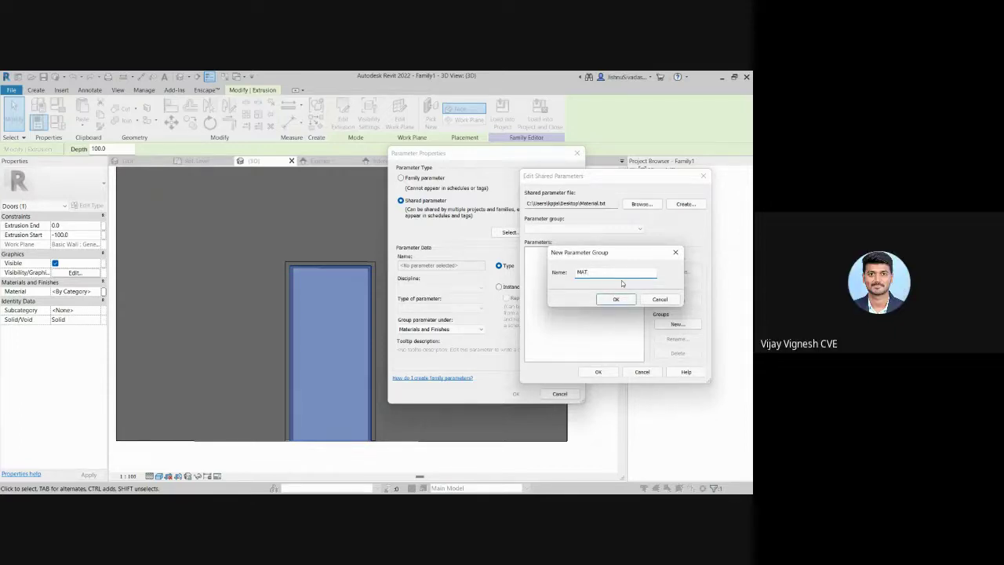
type("E")
left_click(619, 300)
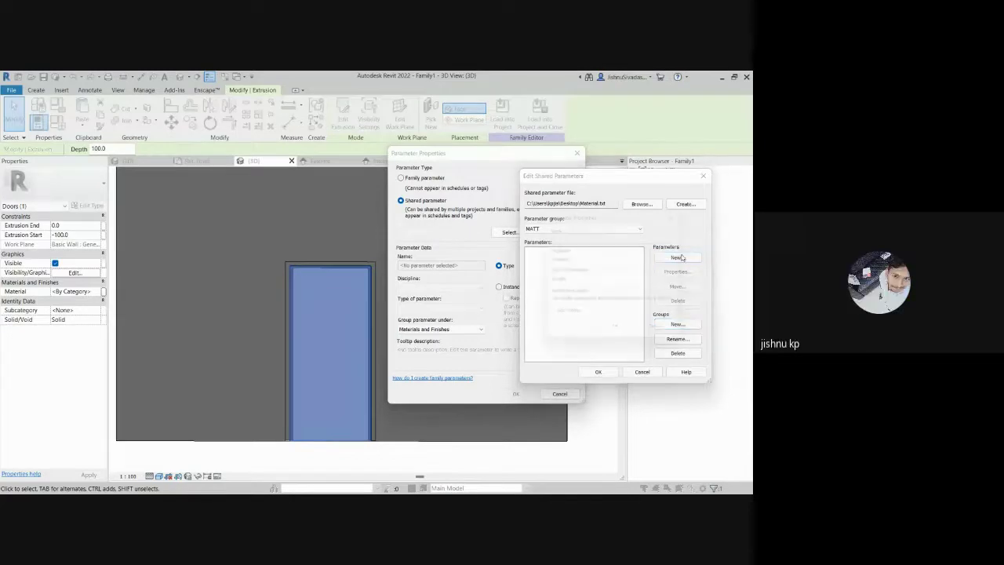
Step: Add a shared parameter named "Door panel mat" to the MATT group with the Common discipline and Material type
left_click(683, 257)
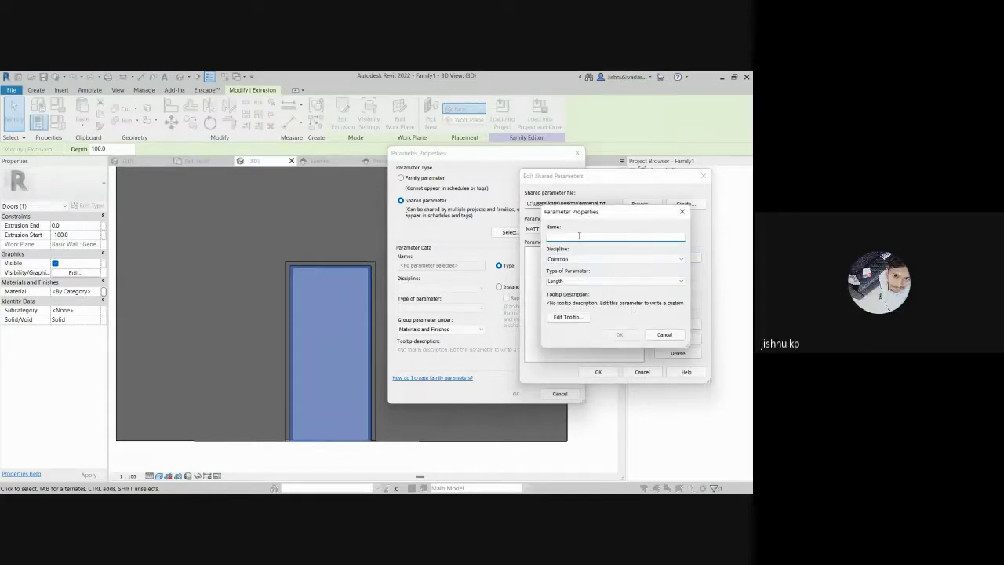
type("D")
type("oor panel mat")
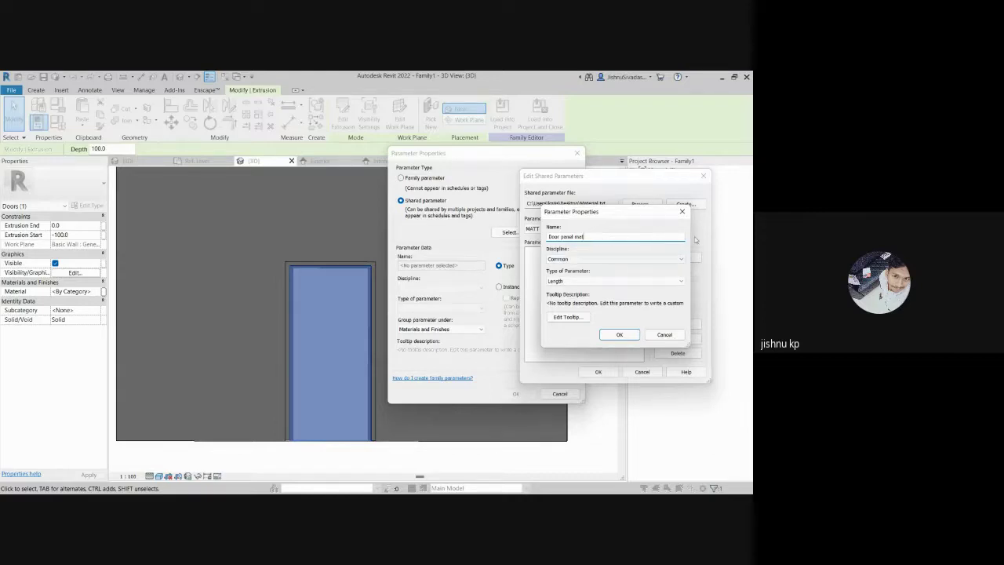
left_click(630, 259)
left_click(629, 259)
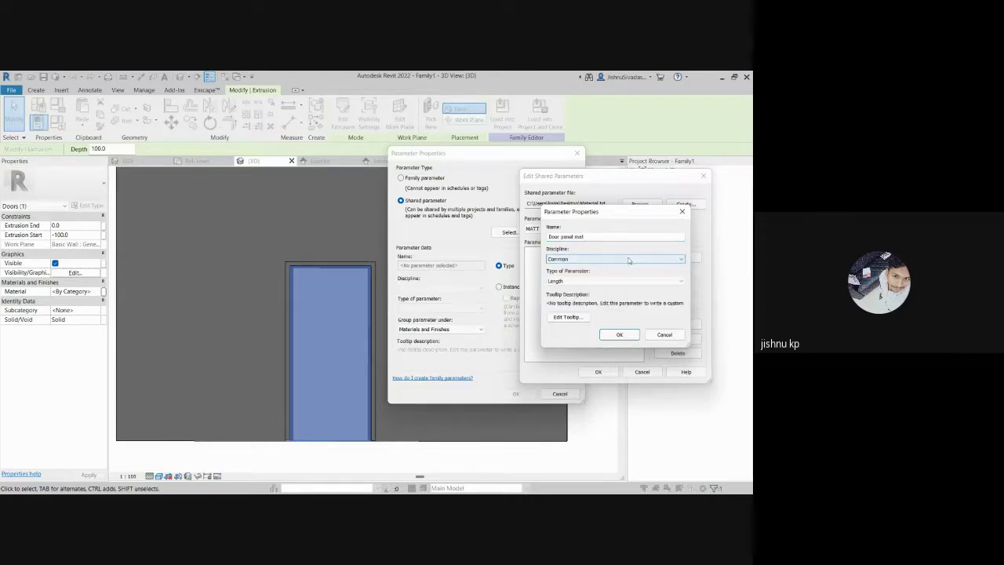
left_click(581, 260)
left_click(586, 259)
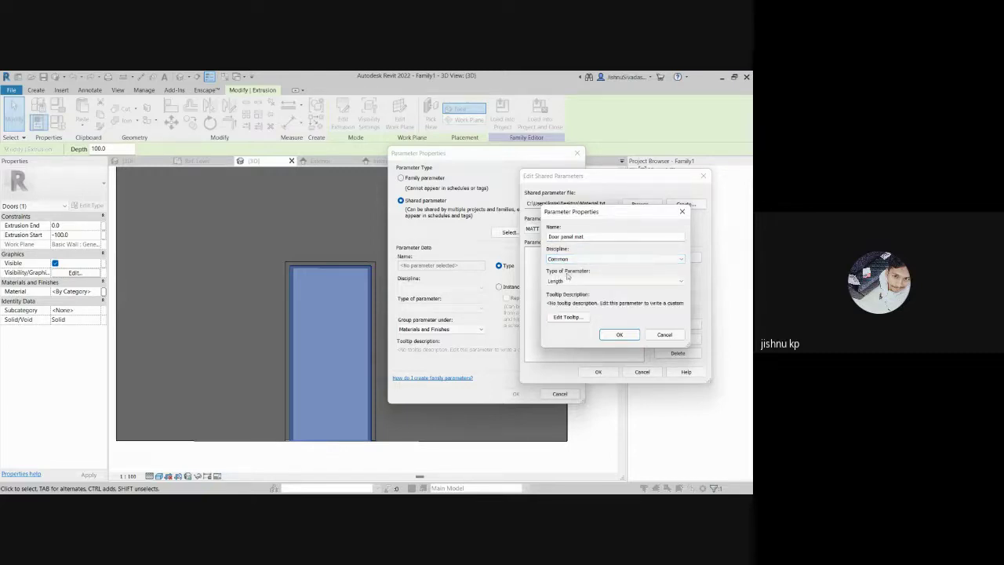
left_click(590, 282)
left_click(590, 282)
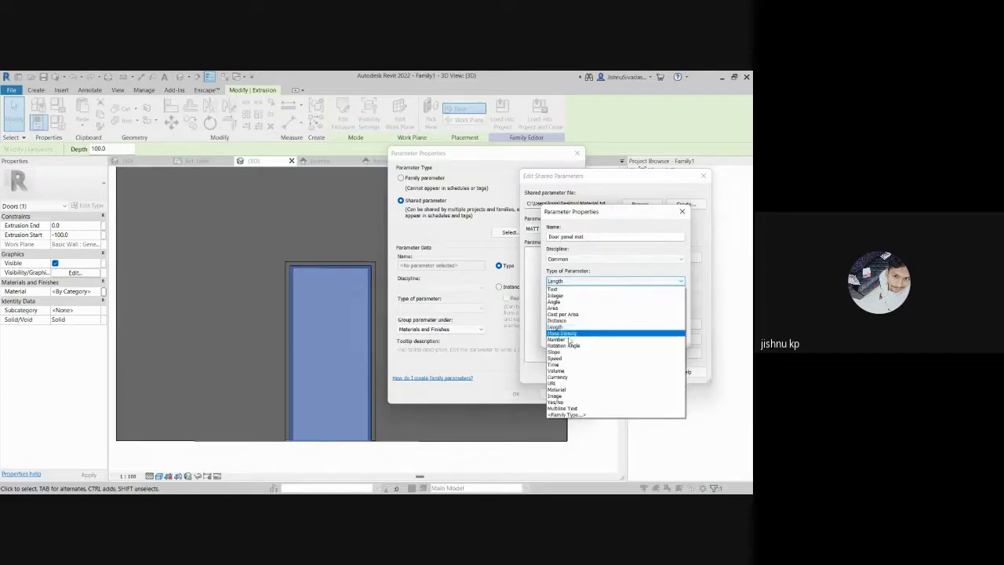
left_click(567, 390)
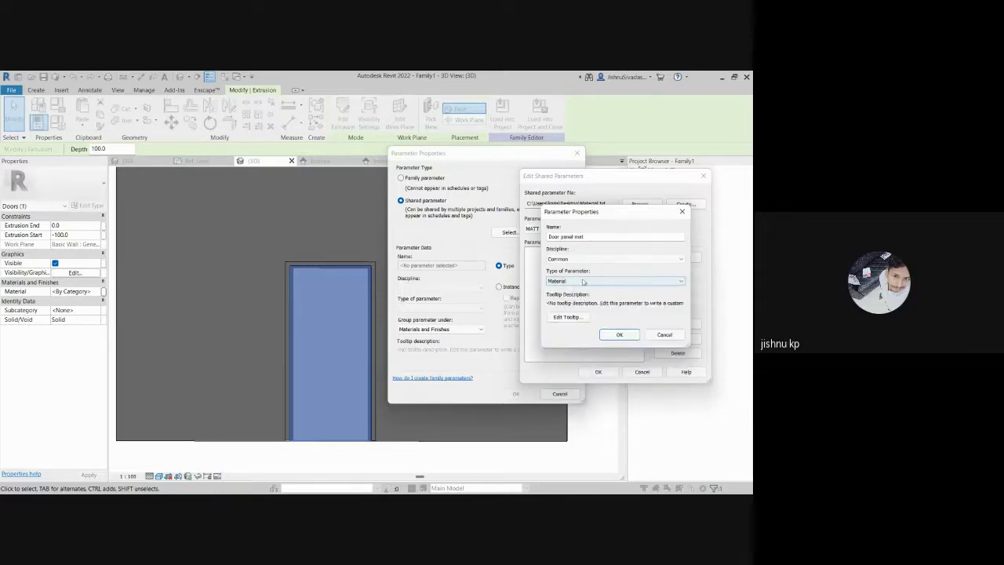
left_click(619, 334)
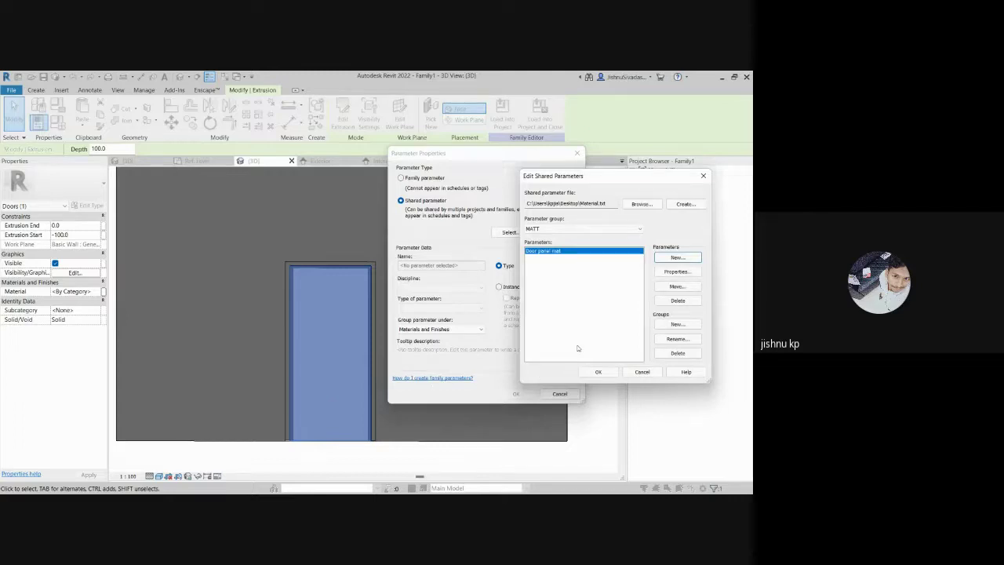
Step: Choose "Door panel mat" as a type parameter under Materials and Finishes and associate it with the door panel's material
left_click(598, 372)
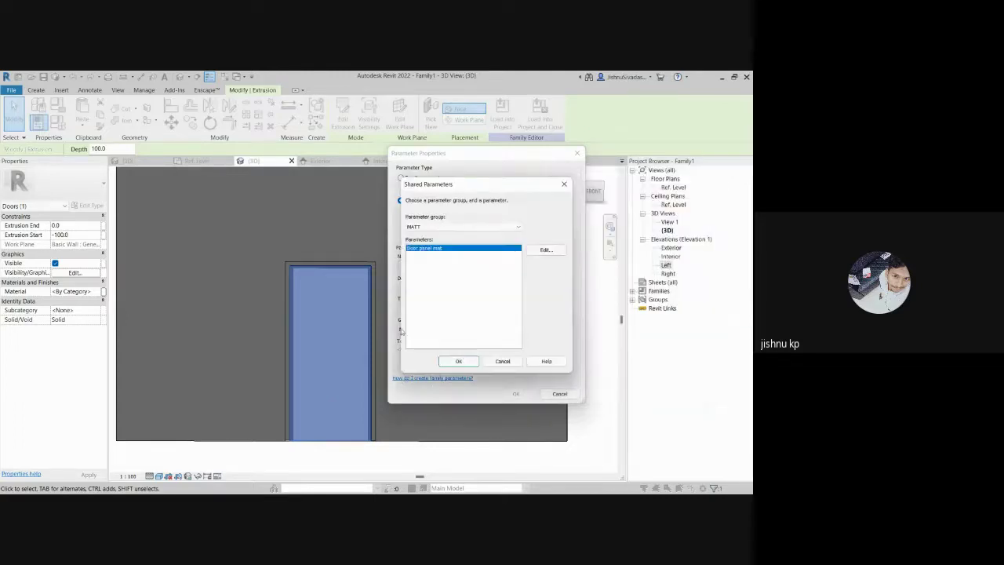
left_click(457, 362)
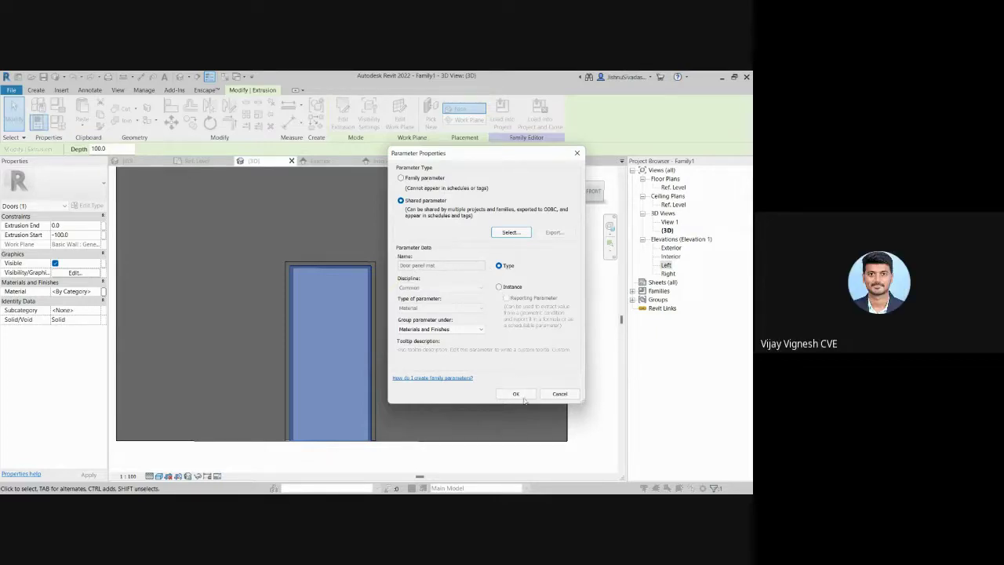
left_click(518, 394)
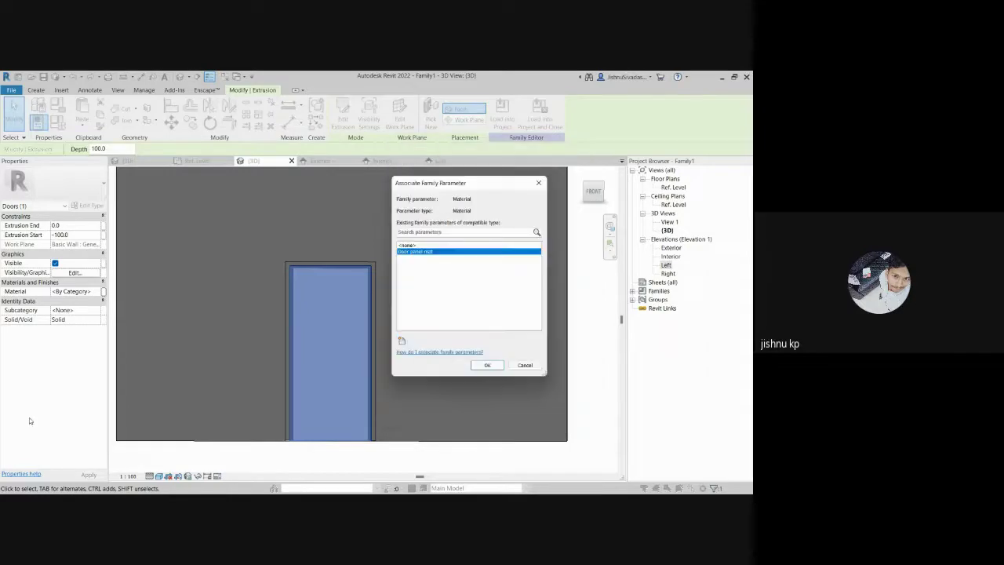
left_click(487, 365)
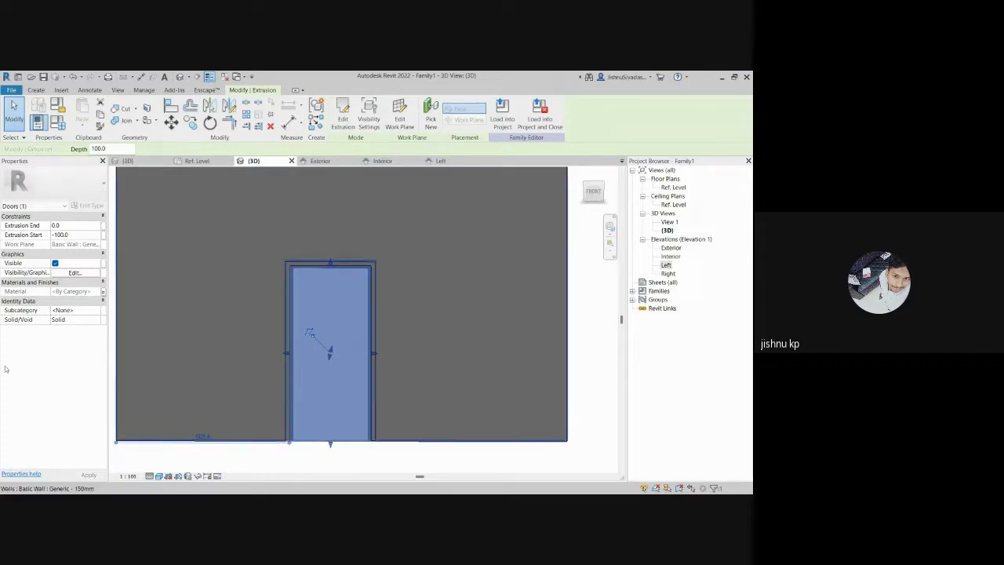
Step: Check the door panel's material parameter association and review the family category settings
left_click(102, 292)
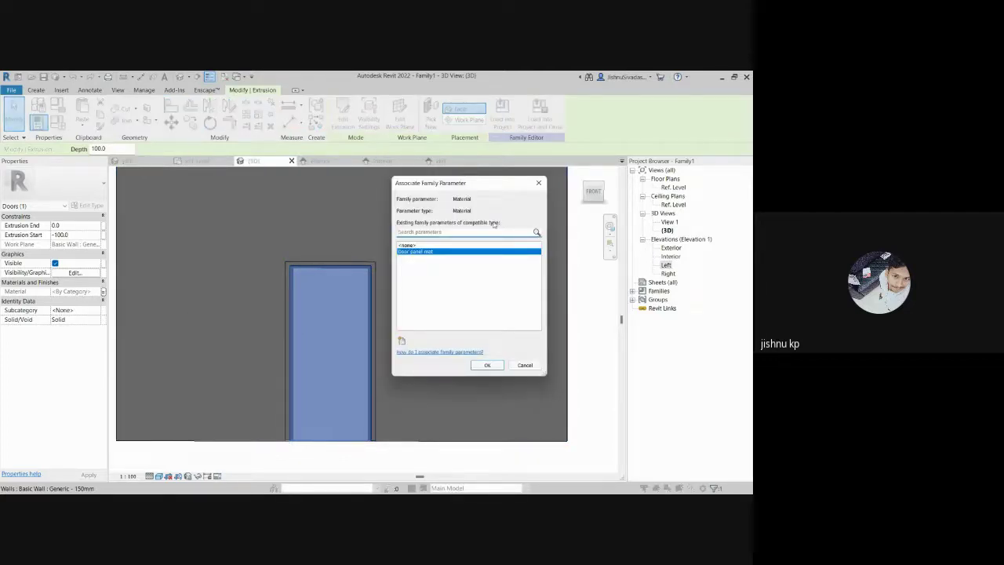
left_click(538, 183)
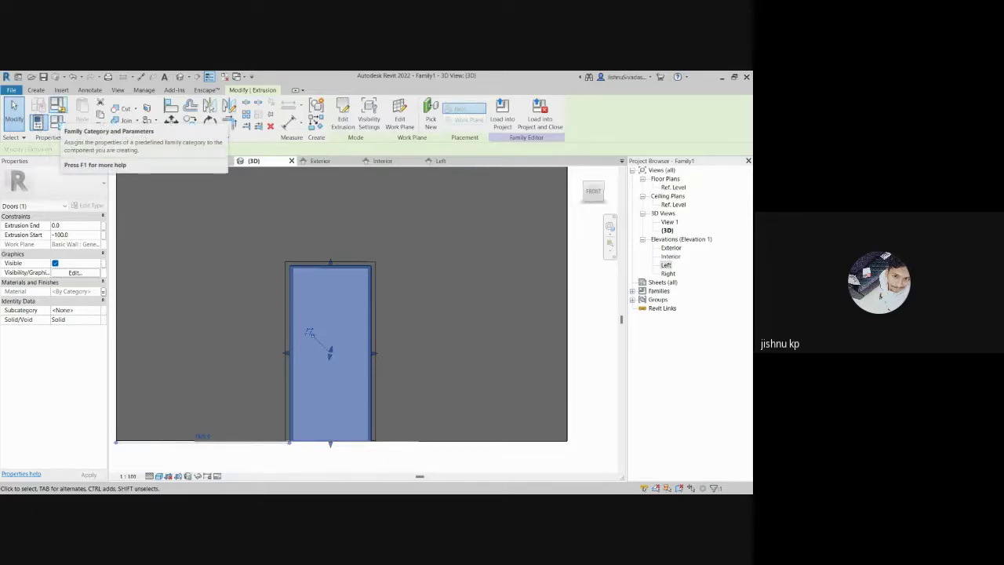
left_click(57, 122)
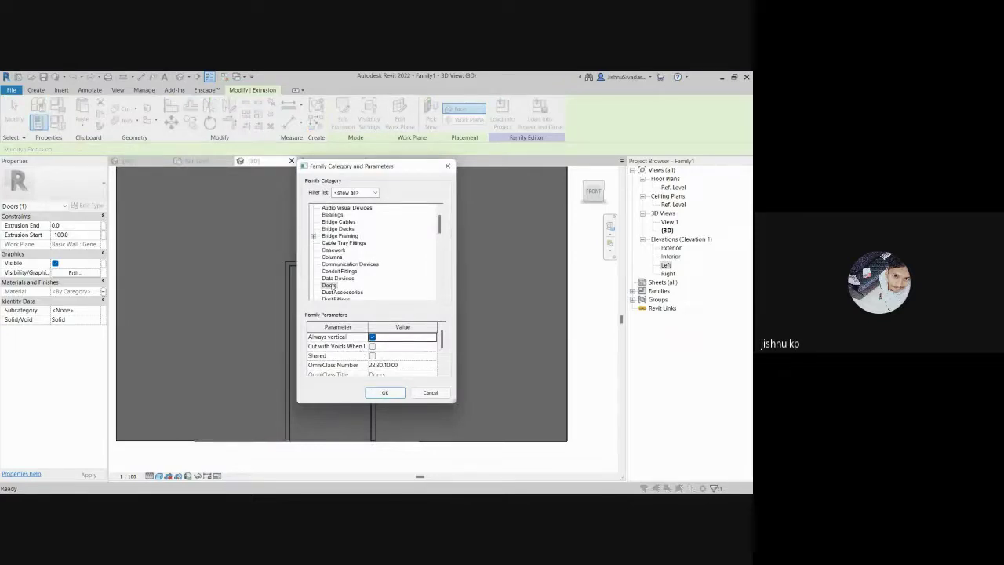
left_click(386, 393)
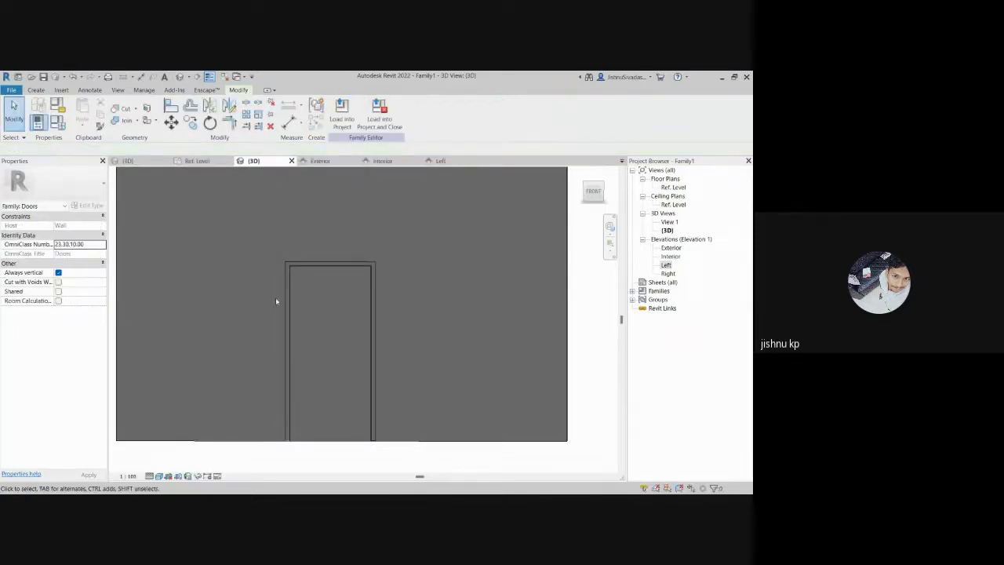
left_click(306, 269)
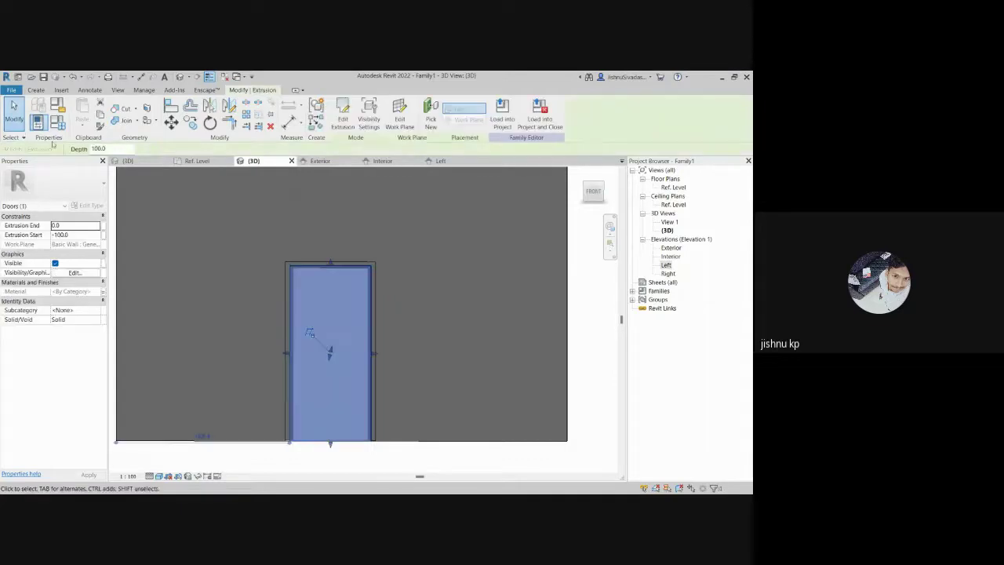
left_click(37, 123)
key("Escape")
key("Escape")
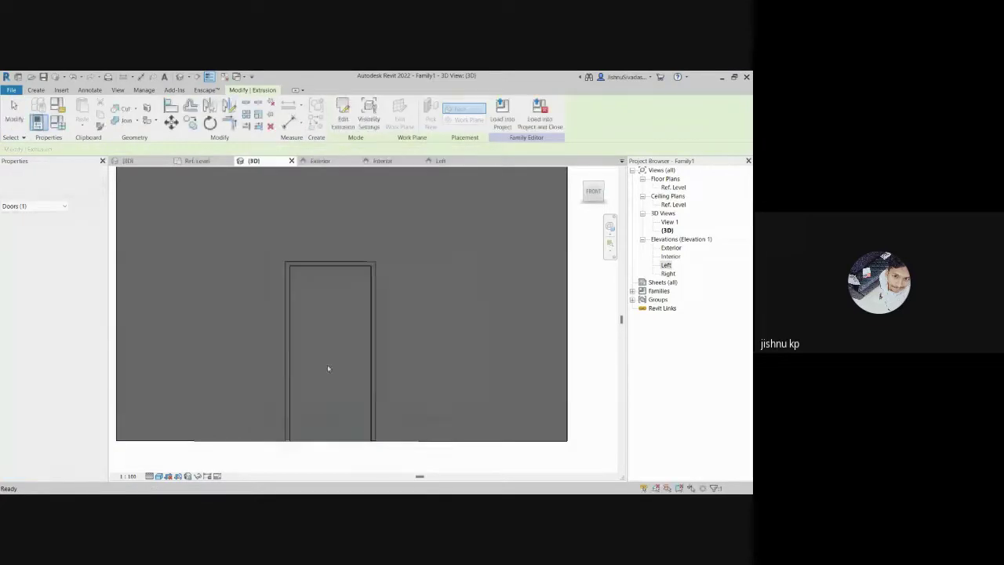
Step: Inspect the Door panel mat parameter in Family Types and browse its available materials without assigning one
left_click(322, 381)
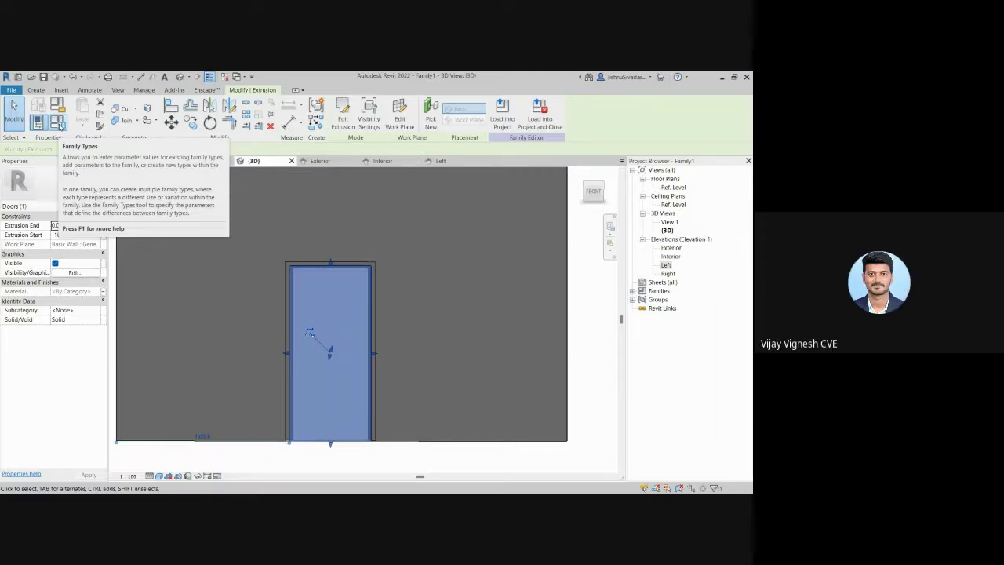
left_click(58, 124)
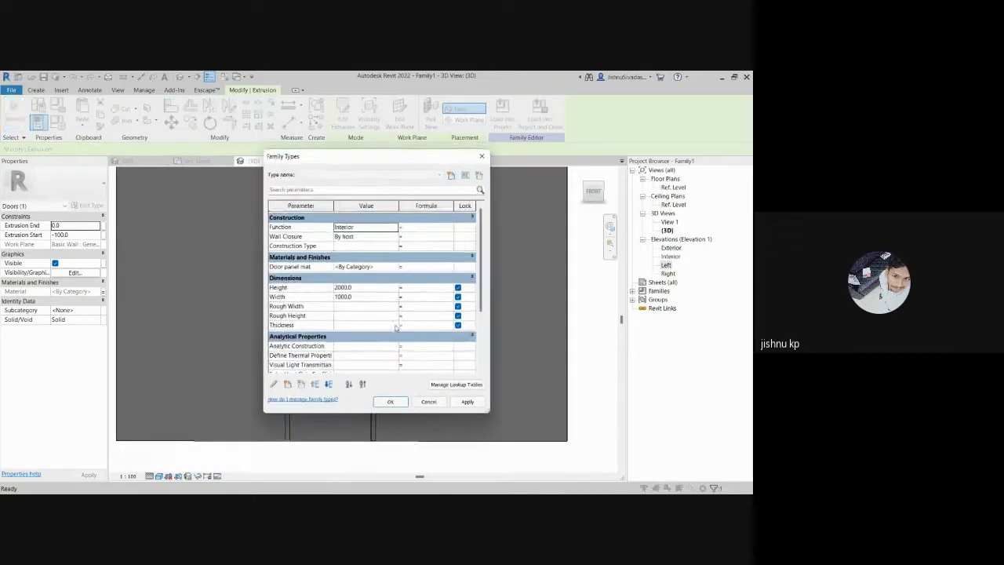
left_click(392, 270)
left_click(395, 269)
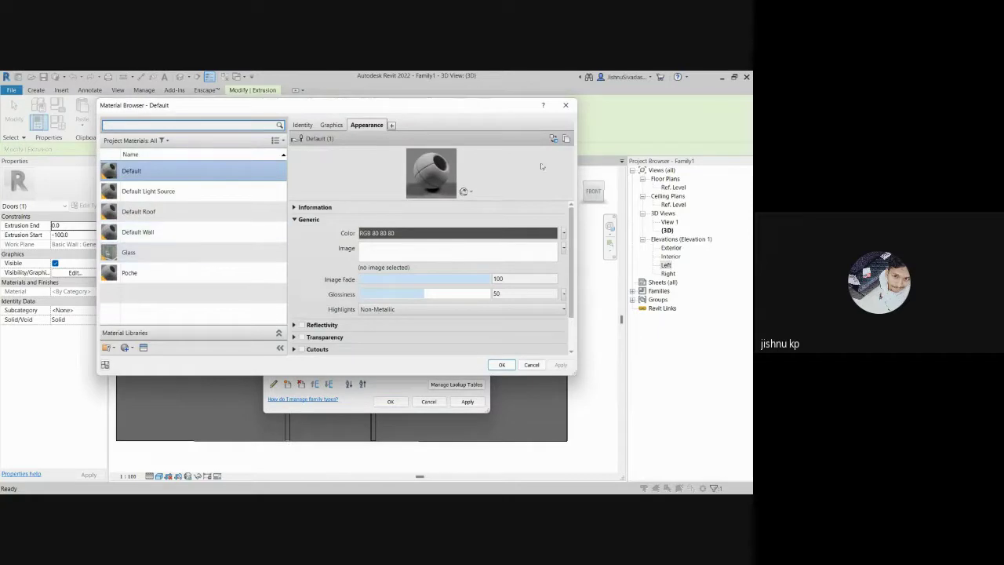
left_click(565, 105)
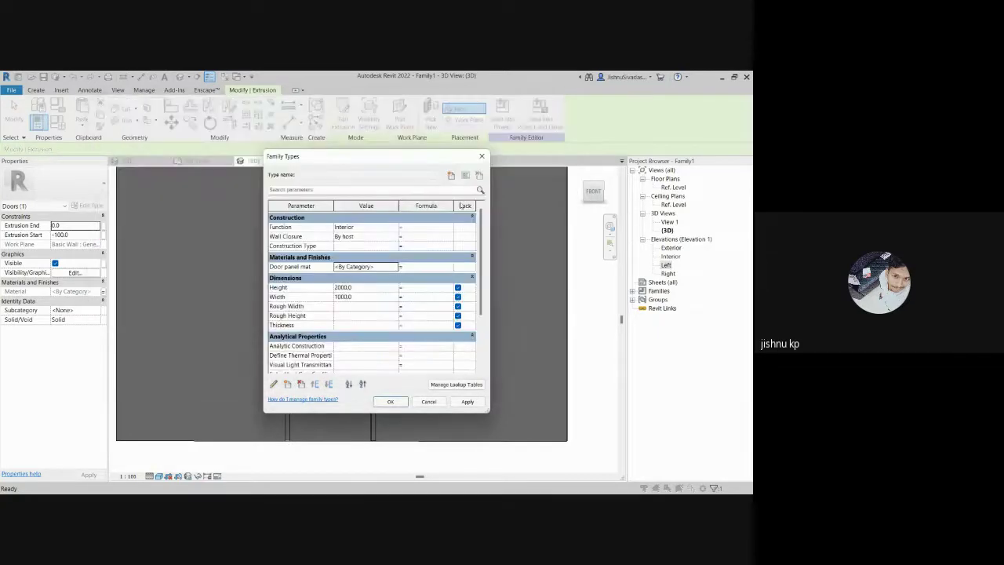
left_click(481, 156)
key("Escape")
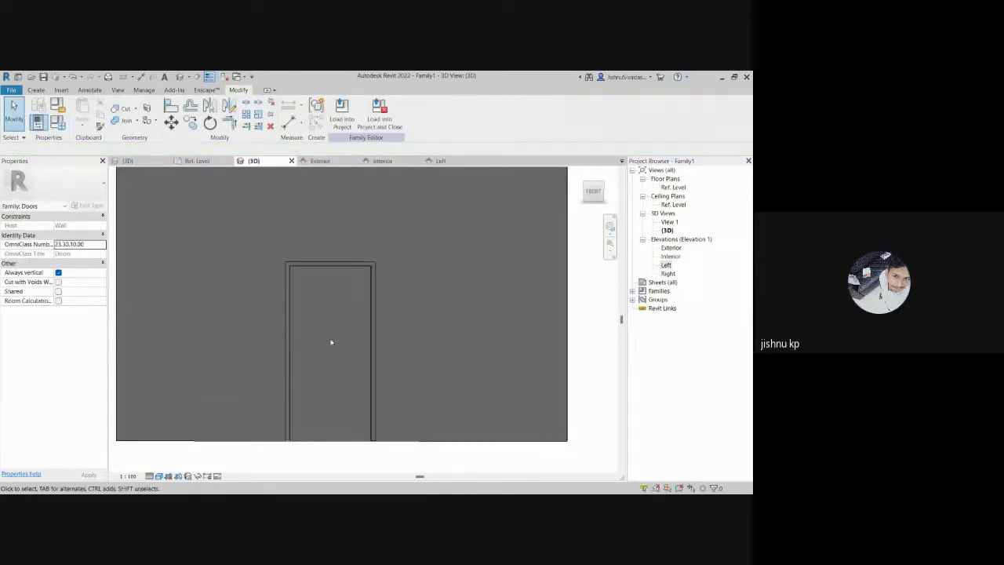
Step: Create a new material for the Door panel mat parameter in the door family's type settings
left_click(290, 332)
key("Escape")
left_click(291, 362)
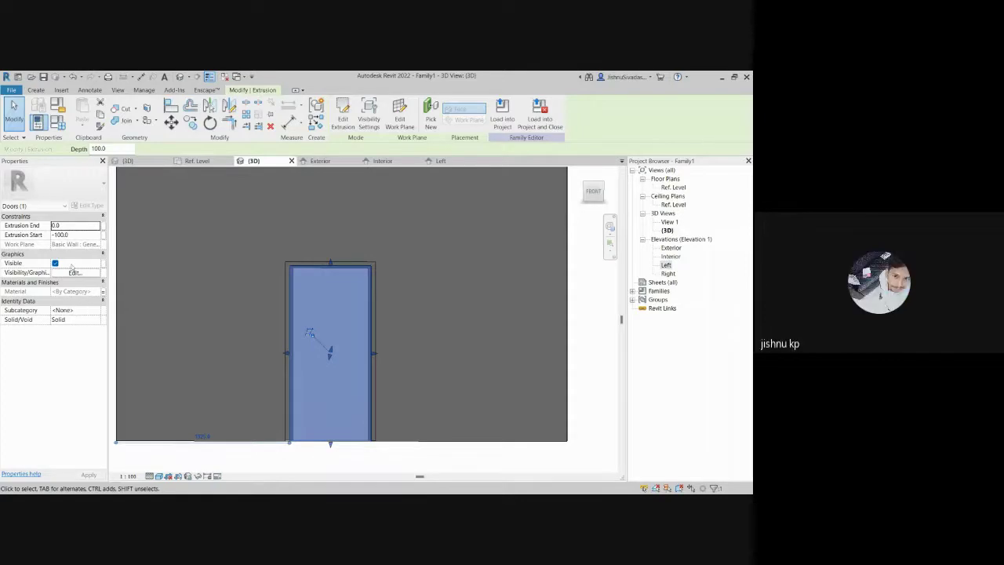
left_click(59, 122)
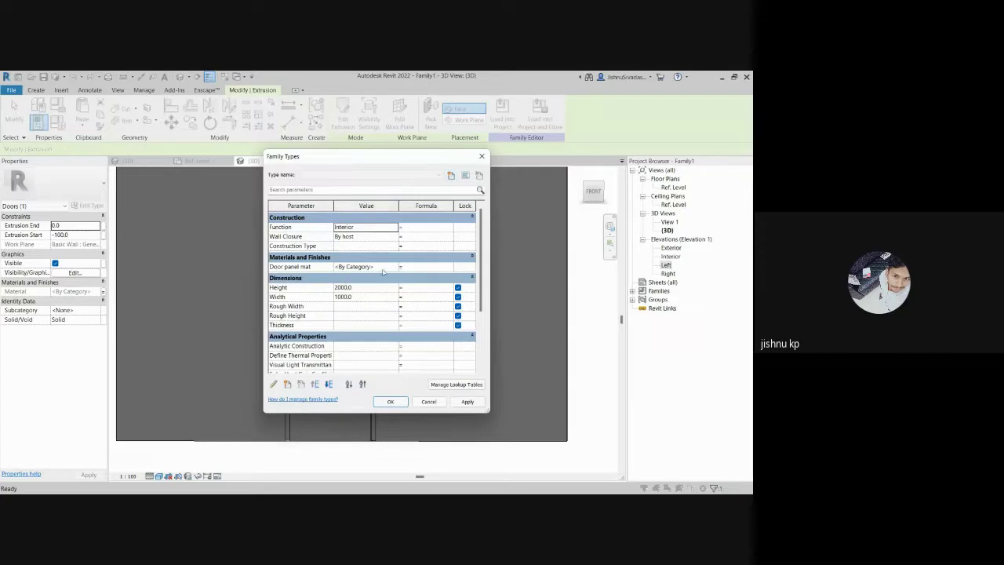
left_click(392, 267)
left_click(397, 268)
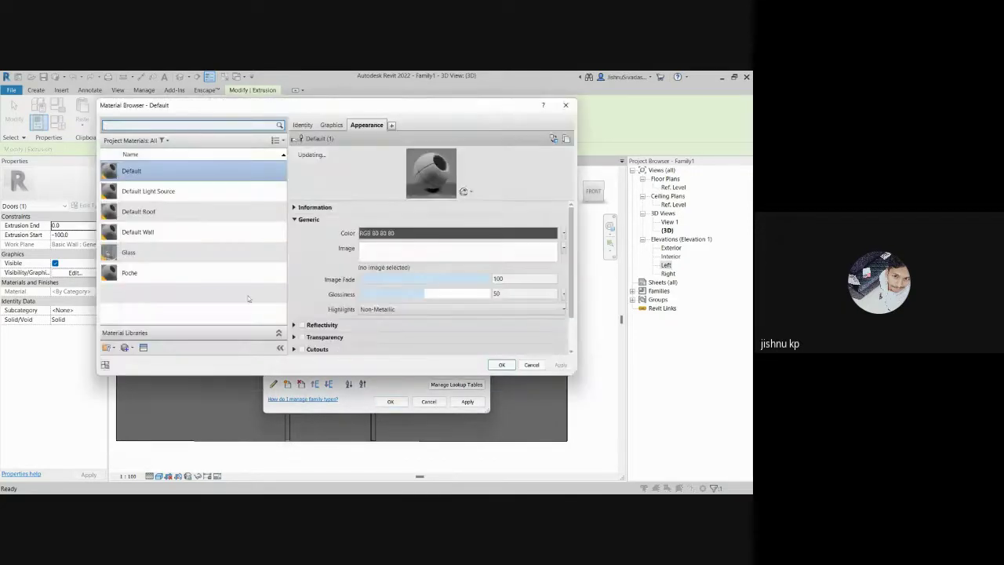
left_click(133, 349)
left_click(148, 360)
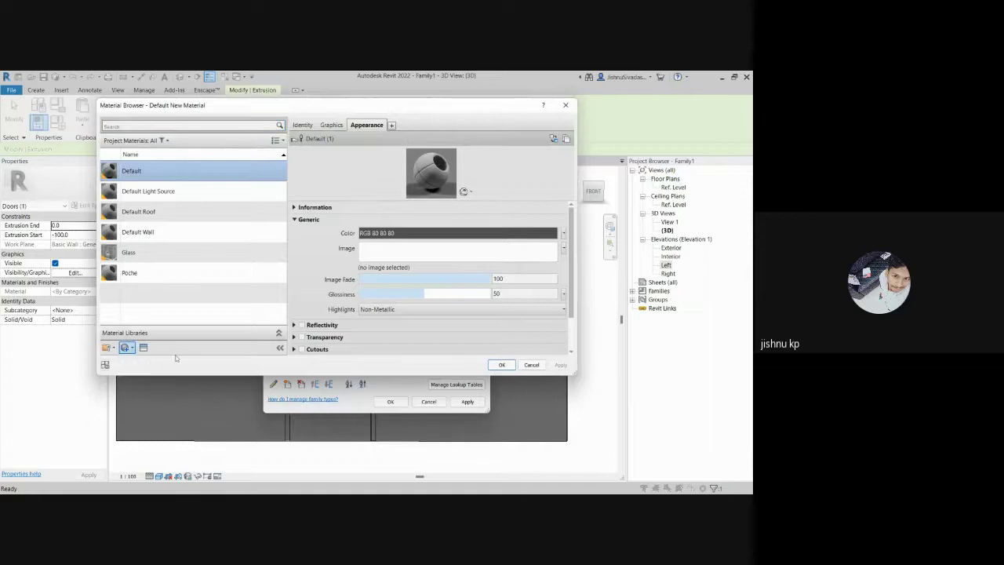
Step: Apply the 1.5in Square - Medium Blue ceramic tile appearance to the new material
left_click(145, 348)
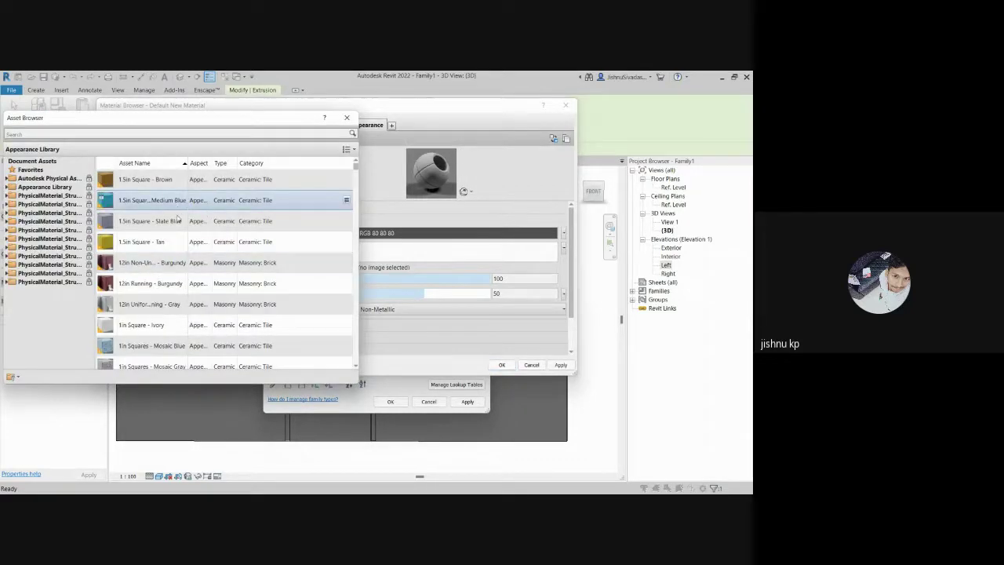
left_click(346, 201)
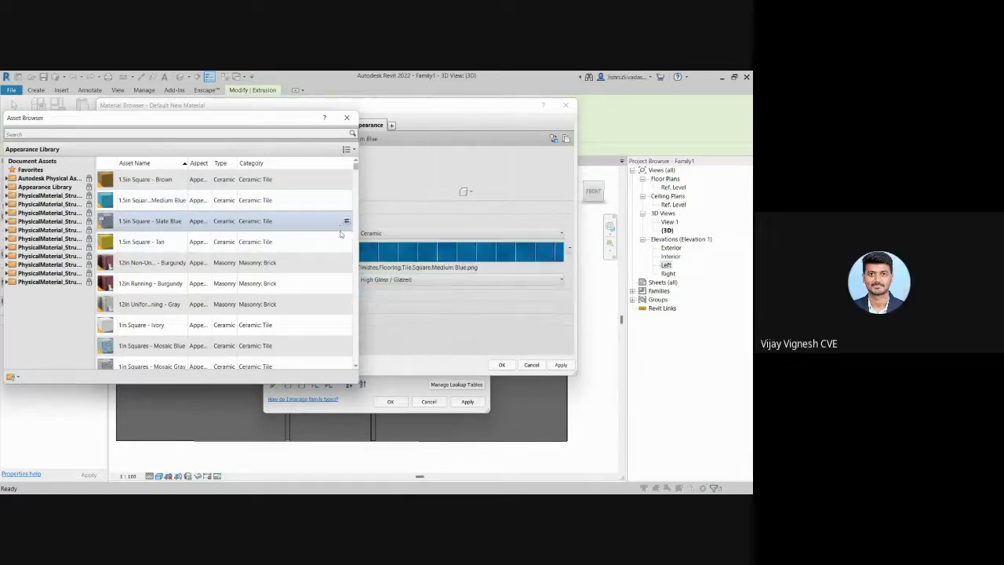
left_click(347, 118)
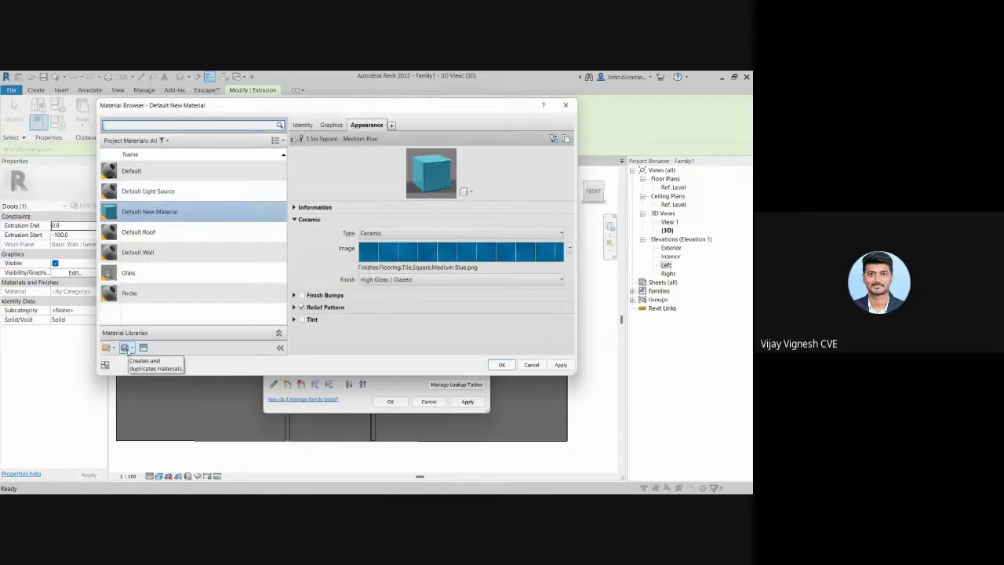
left_click(125, 349)
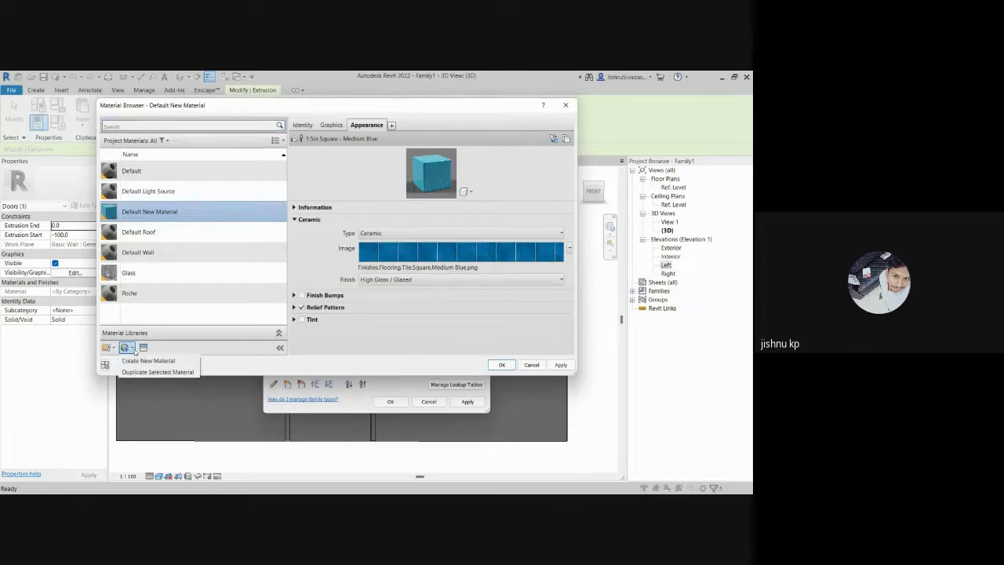
left_click(259, 317)
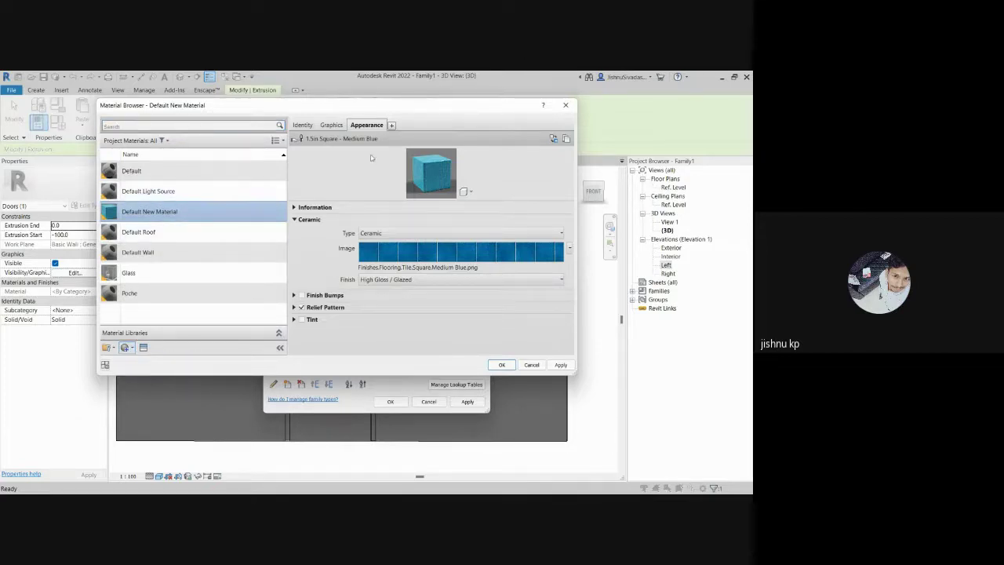
Step: Browse the Wood category of the Appearance Library for the new material's appearance
left_click(144, 350)
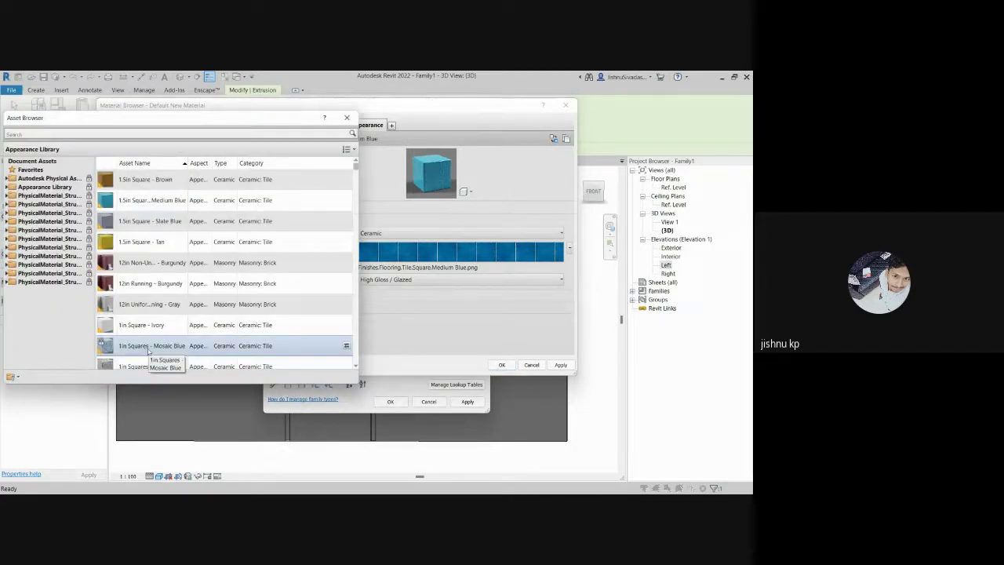
double_click(34, 188)
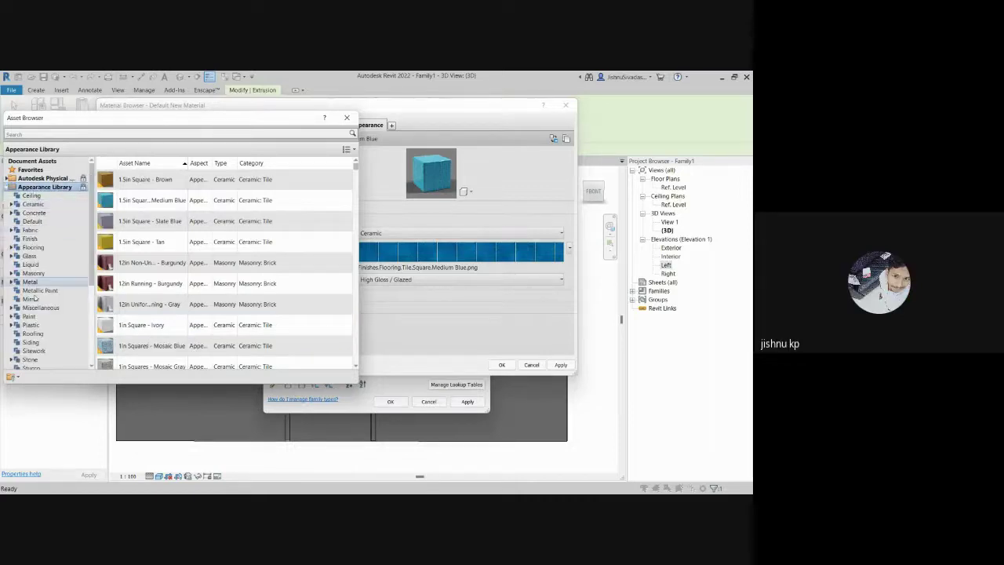
scroll(39, 341, "down", 1)
scroll(41, 345, "down", 2)
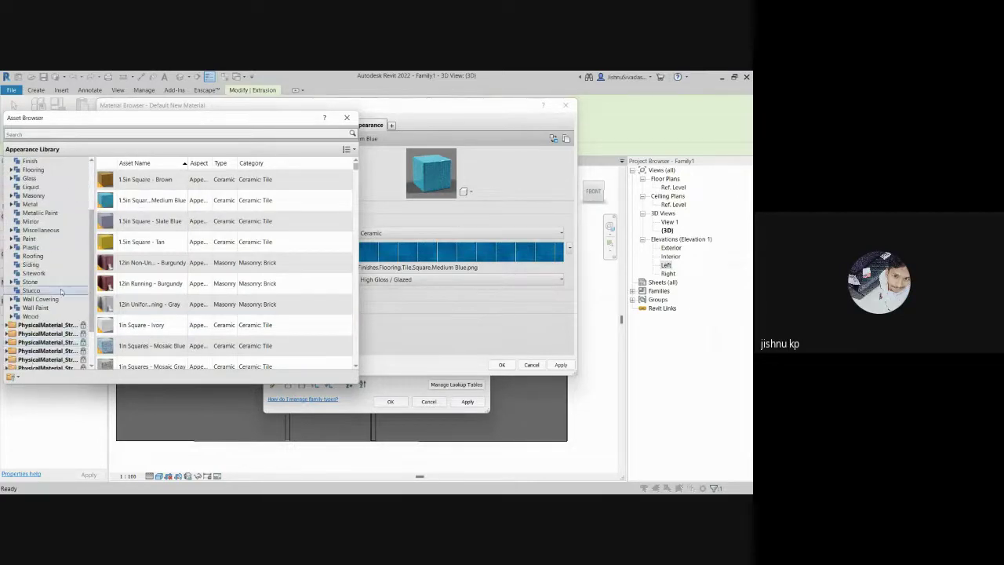
left_click(31, 316)
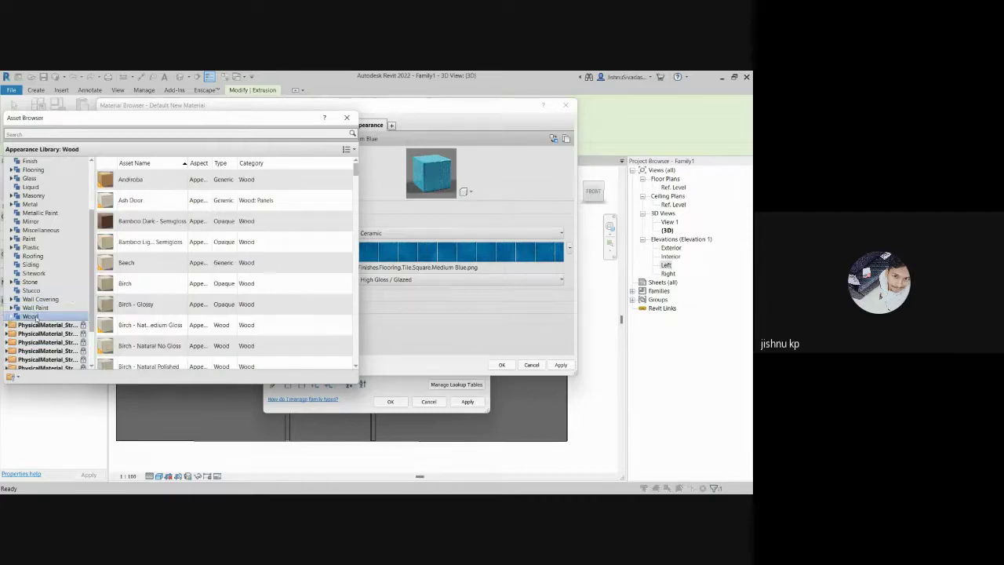
scroll(153, 306, "down", 3)
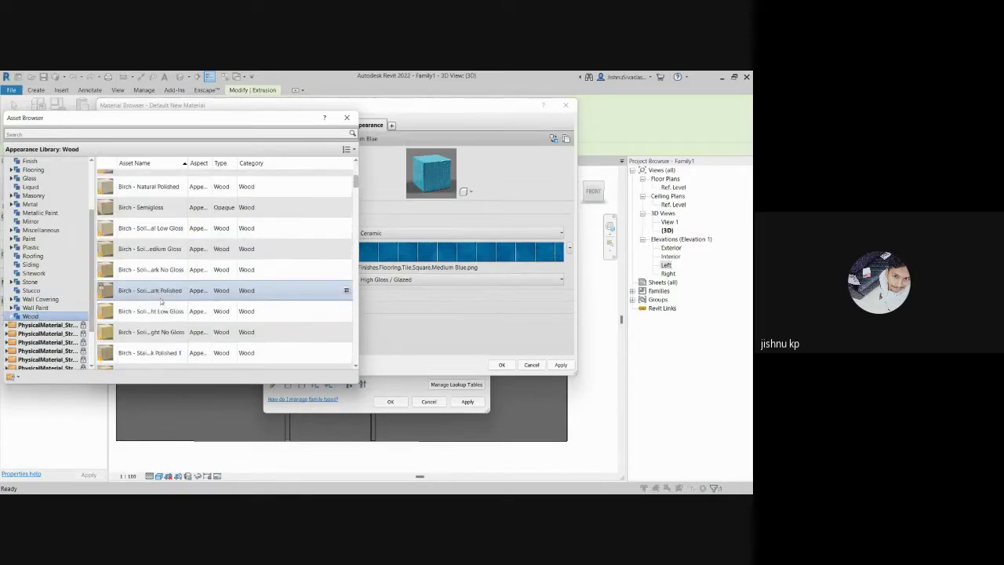
Step: Try several birch and cherry wood appearances on the new material
double_click(161, 292)
scroll(165, 294, "down", 3)
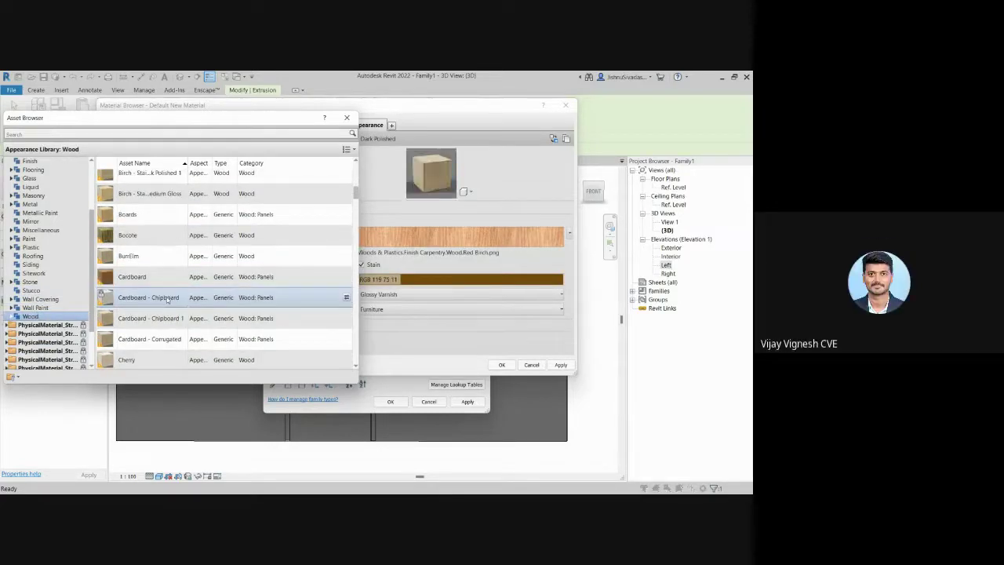
scroll(176, 306, "down", 3)
double_click(184, 323)
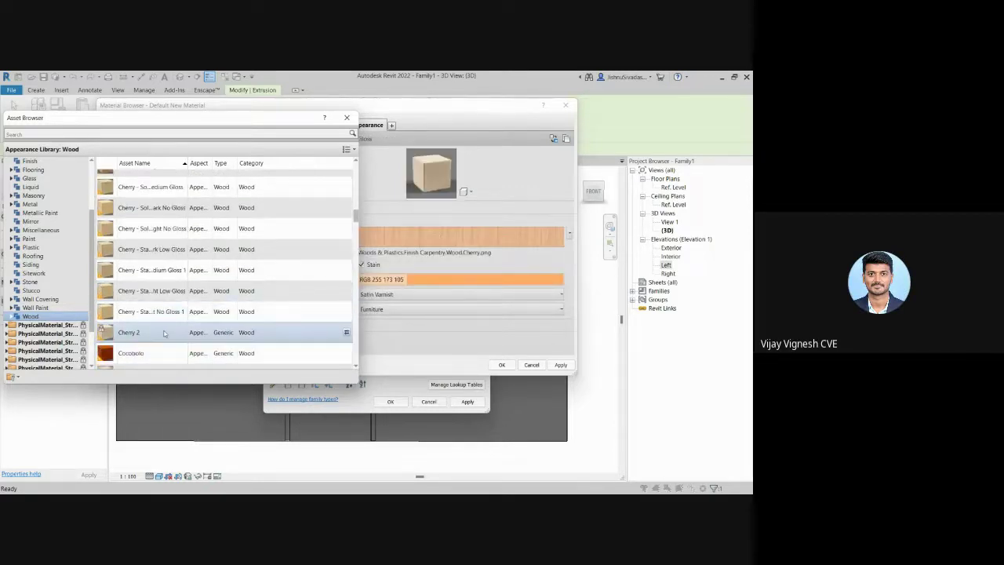
double_click(182, 332)
double_click(179, 312)
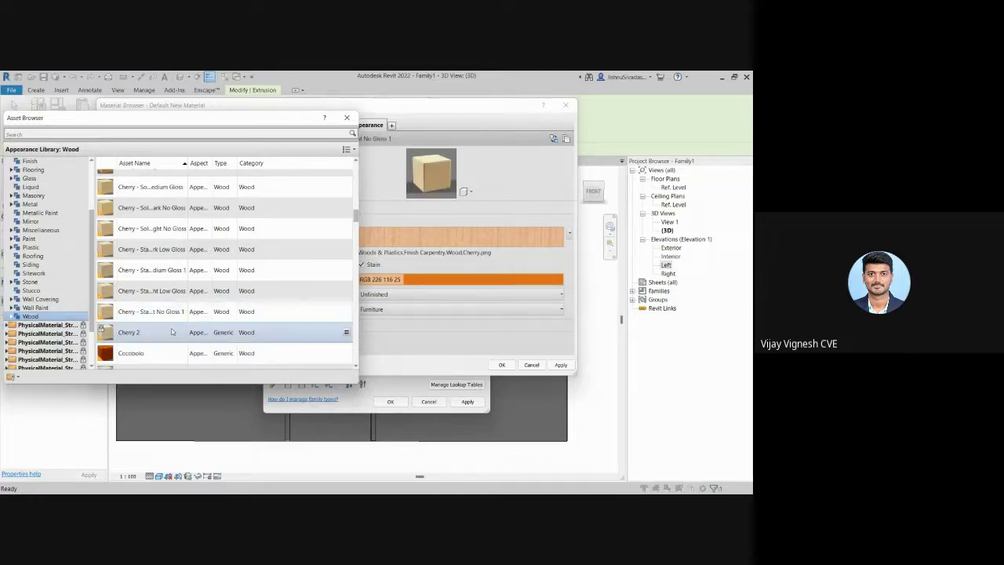
Step: Give the new material the Cherry 2 wood appearance and assign it to the Door panel mat parameter
double_click(146, 334)
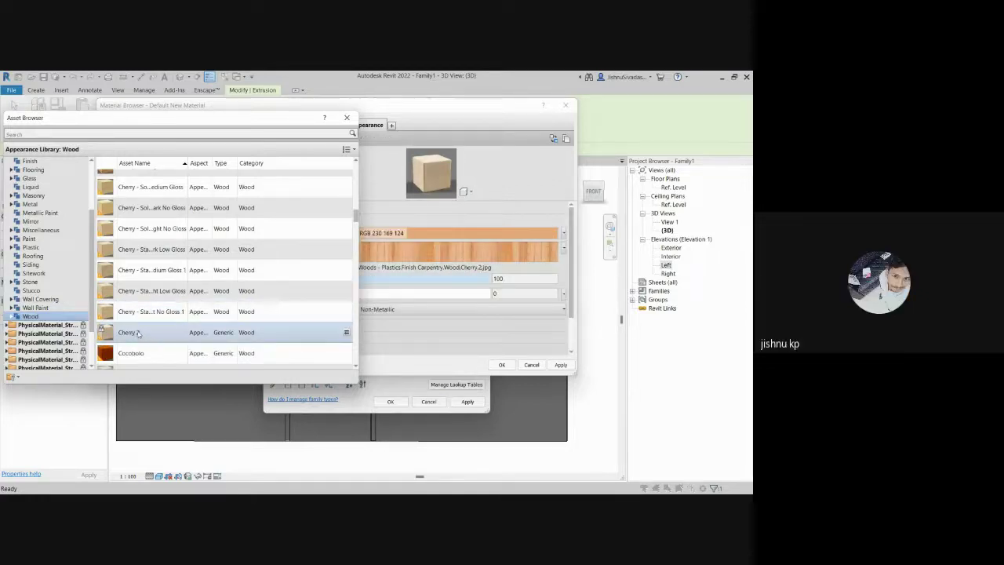
left_click(347, 118)
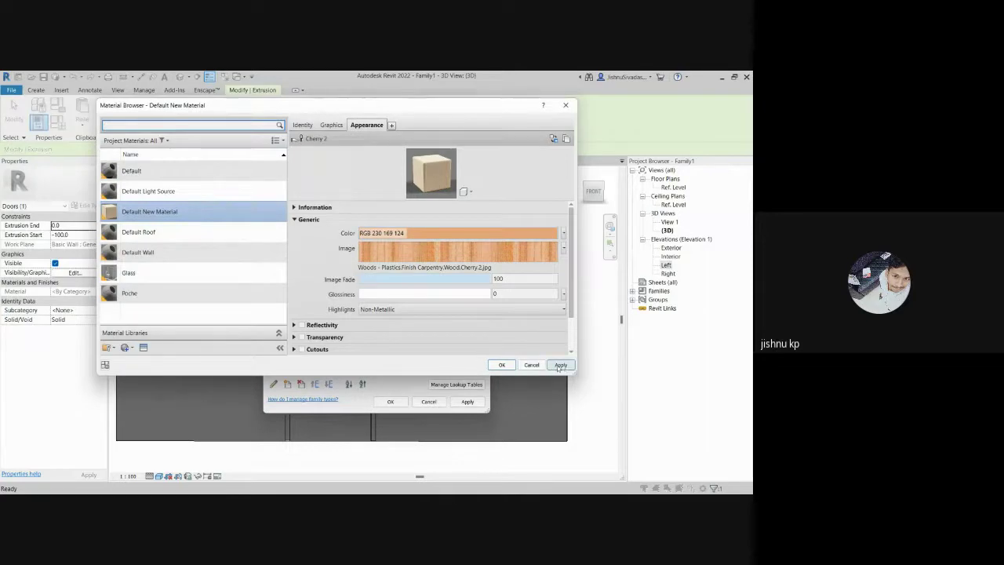
left_click(502, 365)
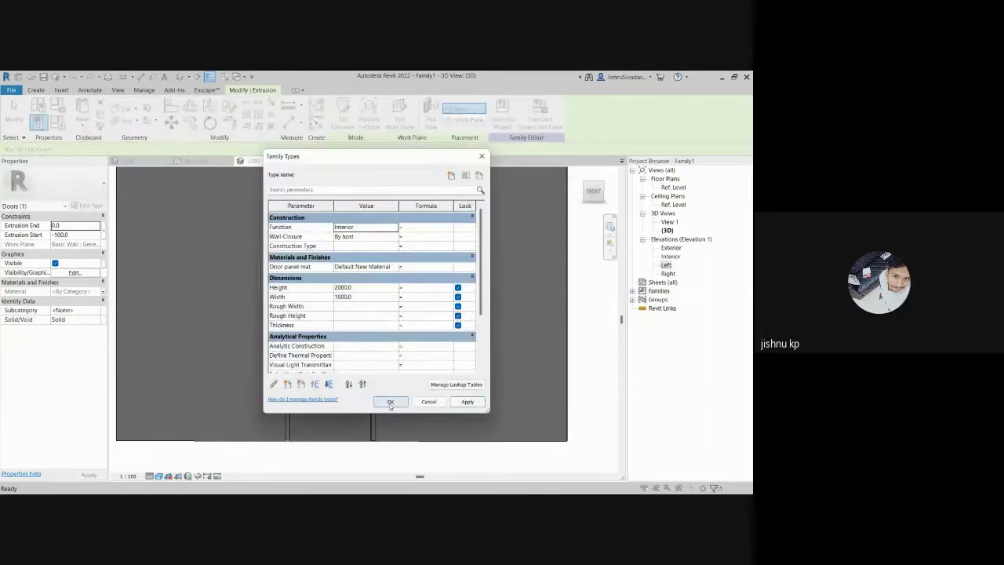
left_click(390, 402)
key("Escape")
Step: Set the 3D view's visual style to Realistic to display the door panel's material texture
scroll(410, 361, "down", 3)
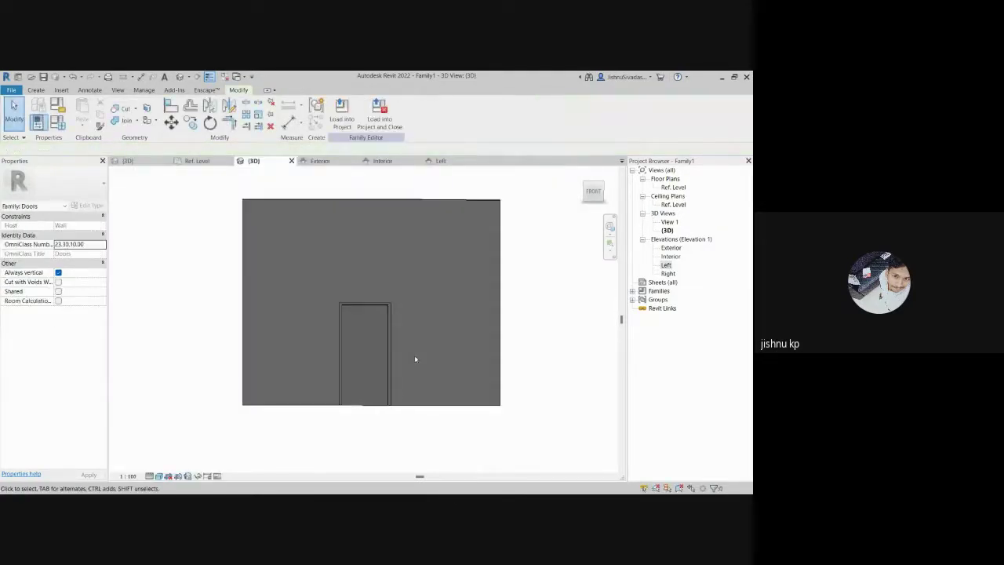
left_click(159, 476)
left_click(175, 457)
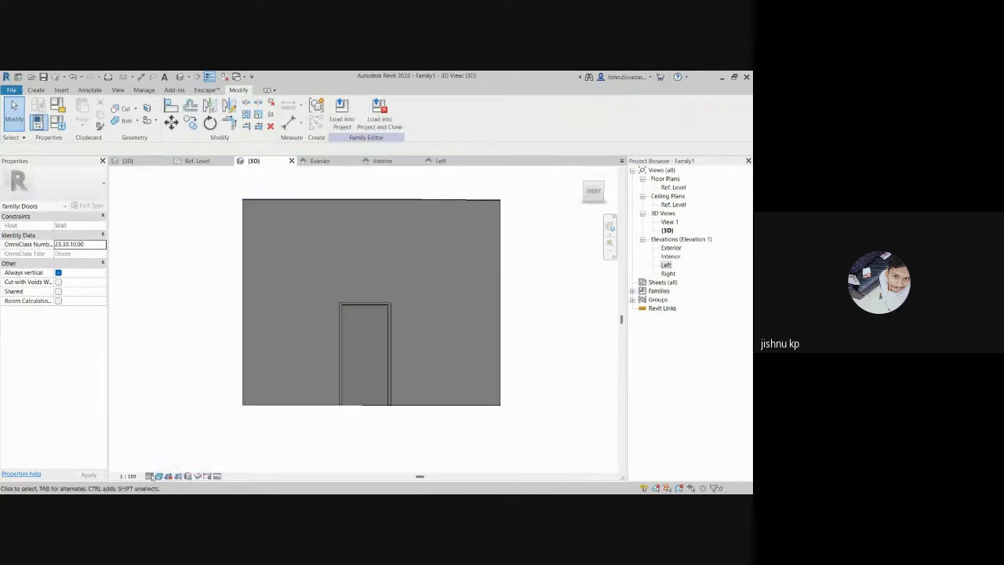
left_click(158, 478)
left_click(175, 466)
scroll(369, 349, "up", 4)
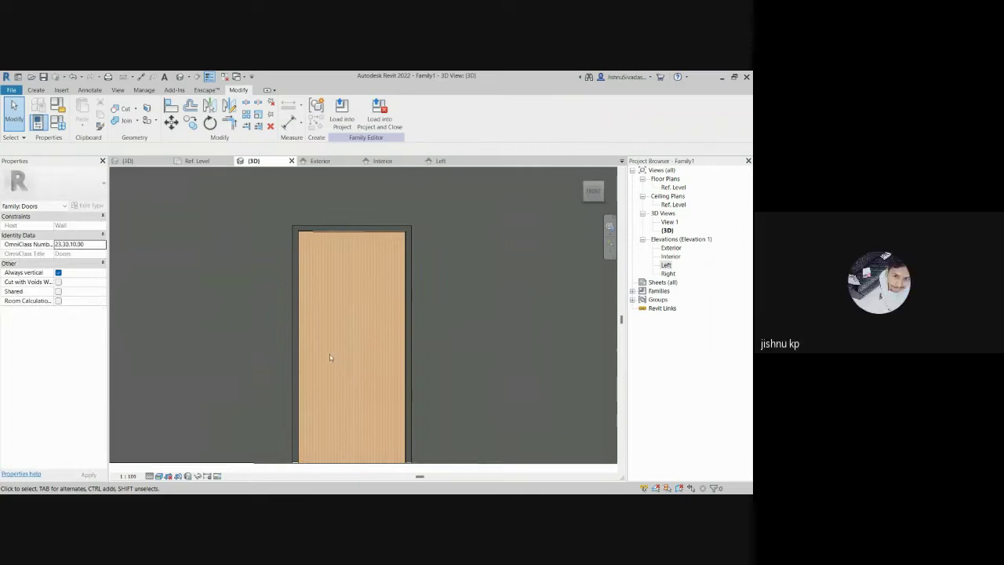
Step: Select the swept door frame and turn the 3D view to the back of the wall
mouse_move(280, 410)
middle_mouse_down("shift")
mouse_move(419, 463)
mouse_move(423, 437)
mouse_move(542, 426)
mouse_move(403, 448)
mouse_move(431, 457)
mouse_move(399, 460)
mouse_move(563, 422)
mouse_move(370, 446)
mouse_move(356, 428)
middle_mouse_up("shift")
left_click(368, 418)
scroll(533, 416, "down", 3)
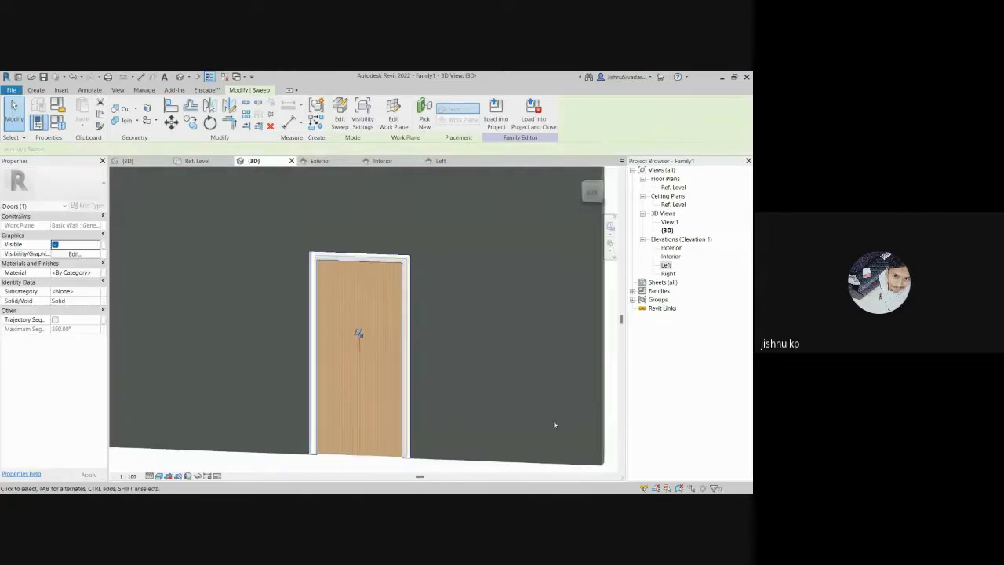
middle_click_drag(551, 405, 502, 420, "shift")
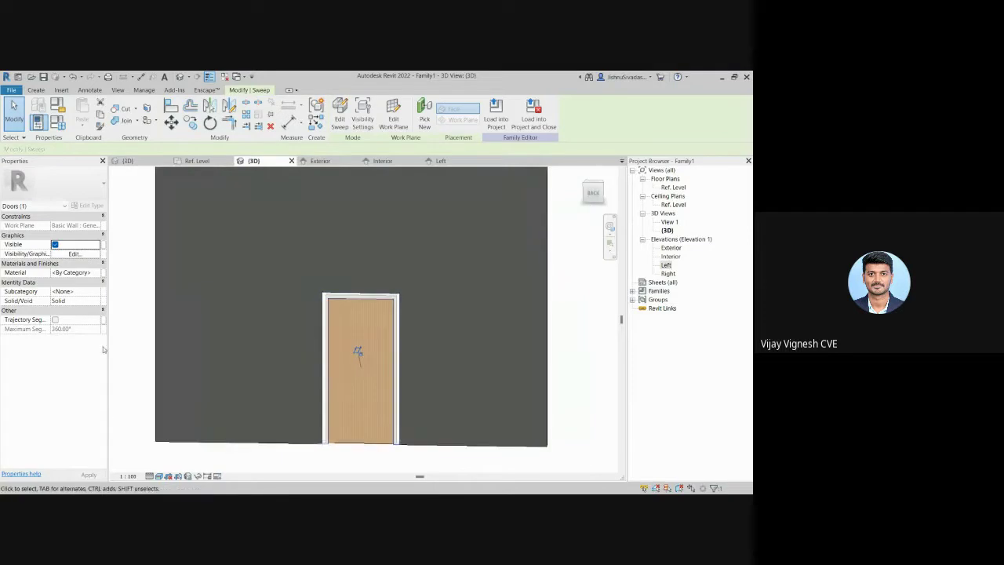
left_click(103, 273)
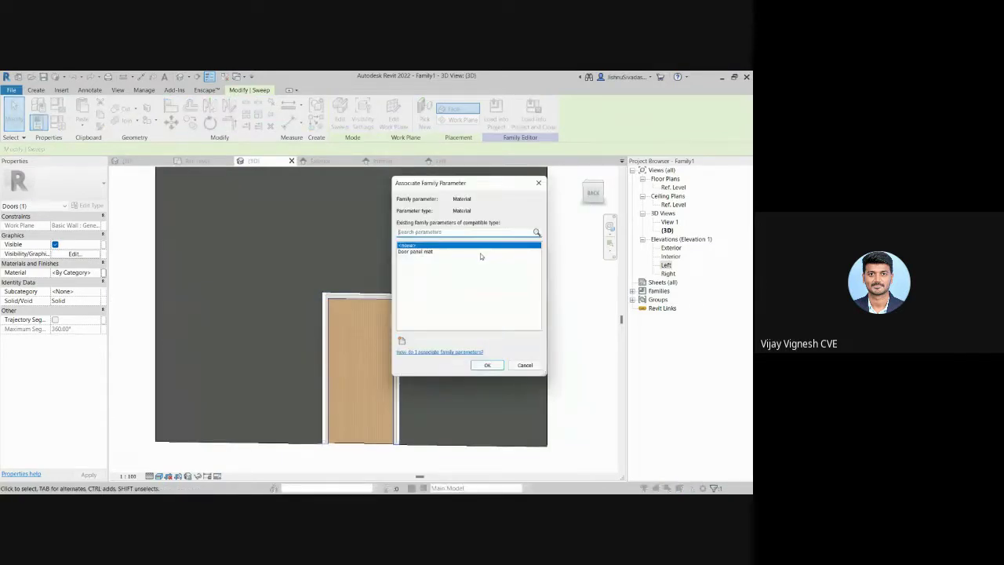
left_click(401, 342)
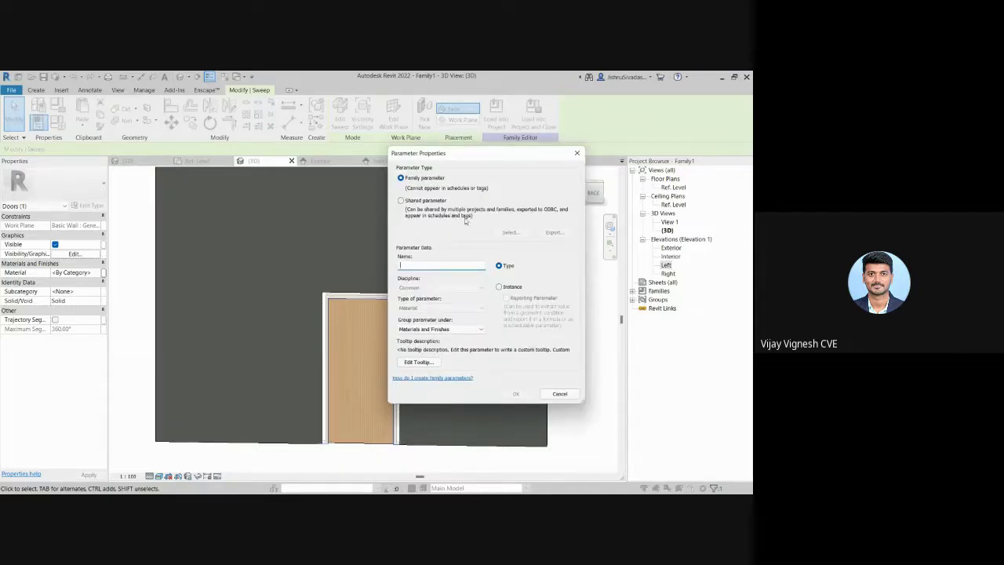
left_click(401, 201)
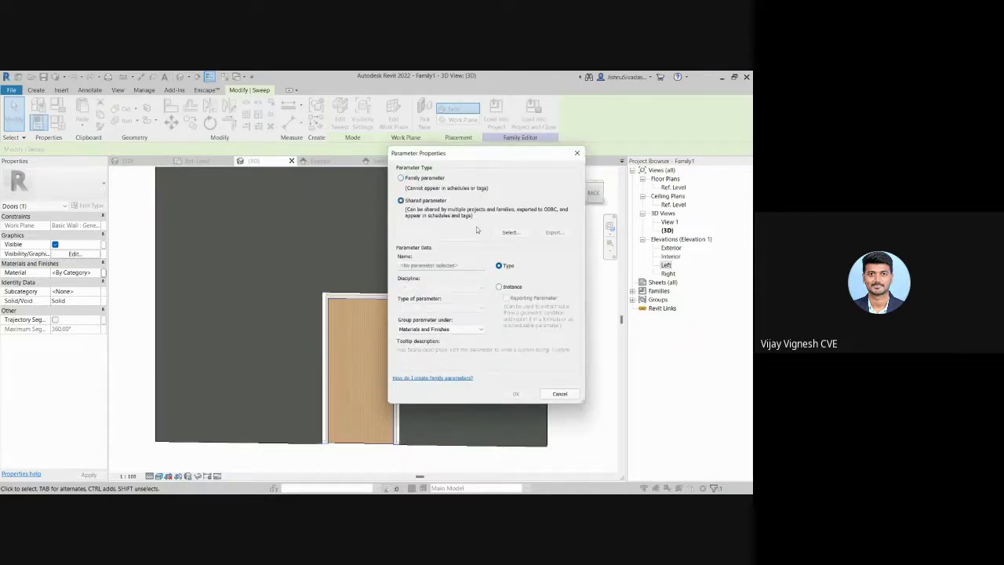
left_click(511, 233)
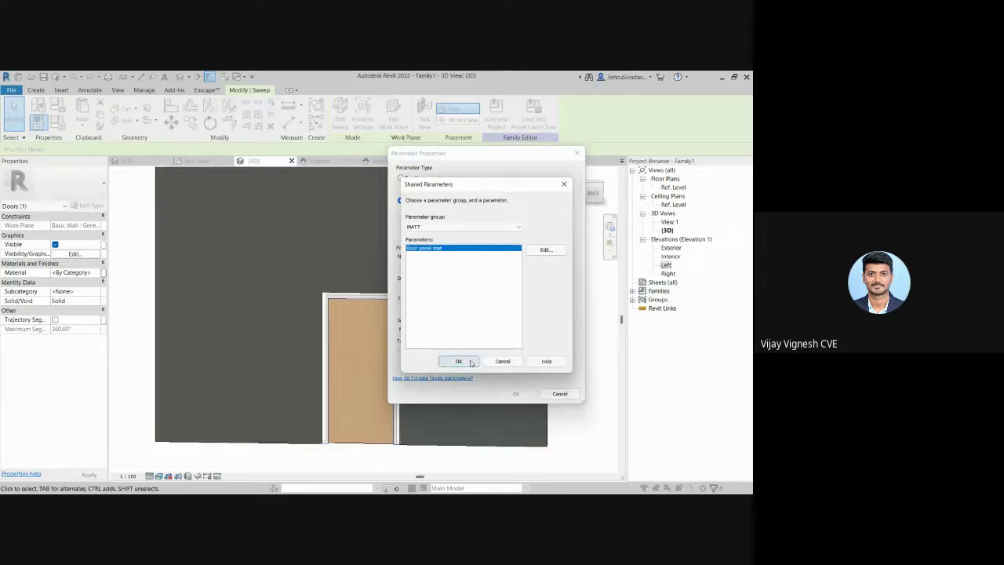
left_click(546, 251)
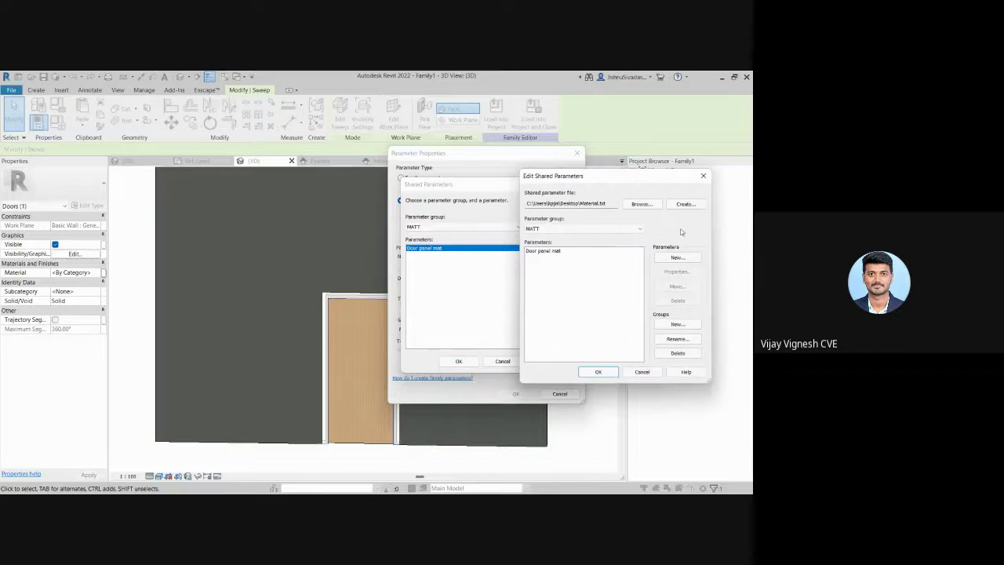
left_click(703, 176)
left_click(565, 182)
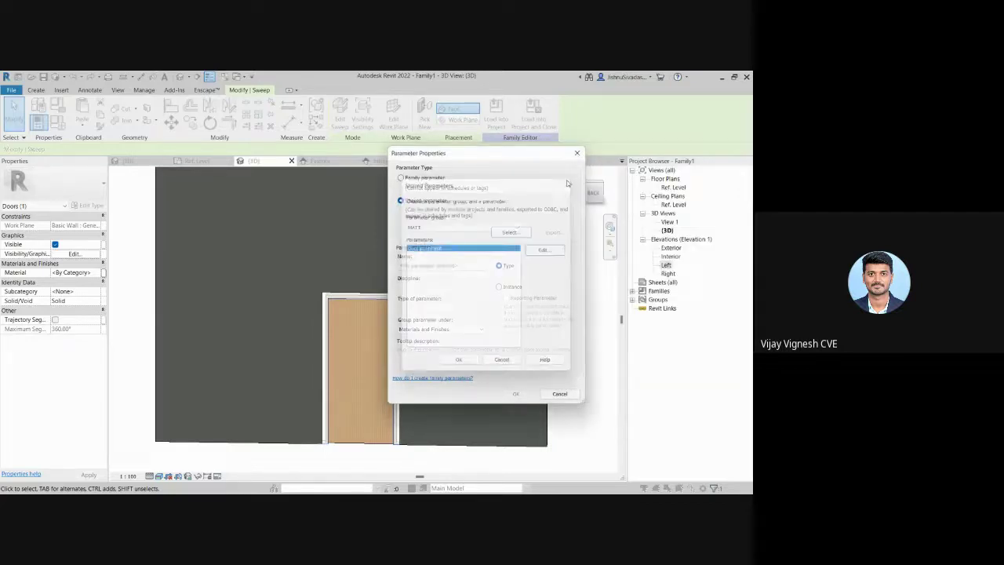
left_click(578, 153)
left_click(487, 365)
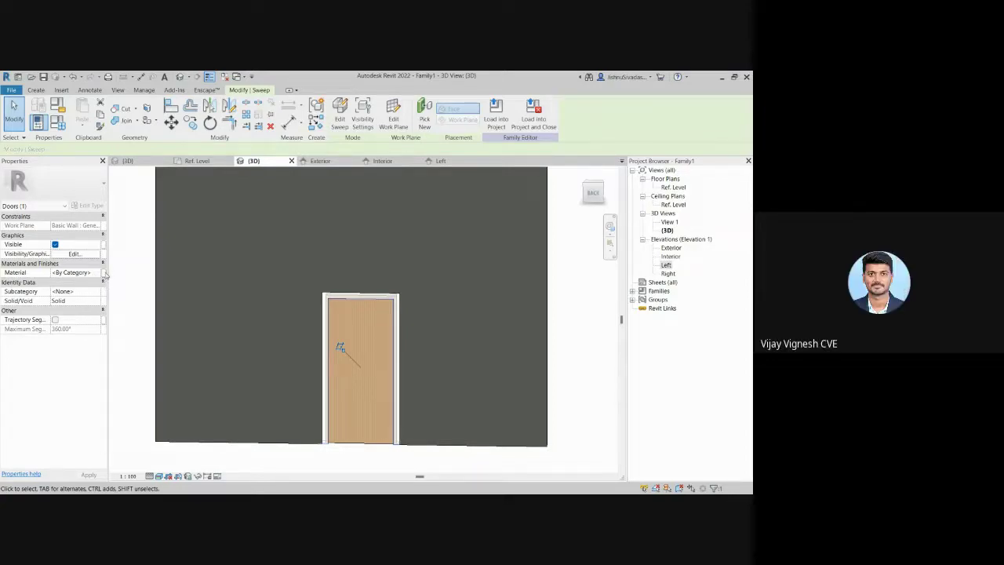
left_click(103, 272)
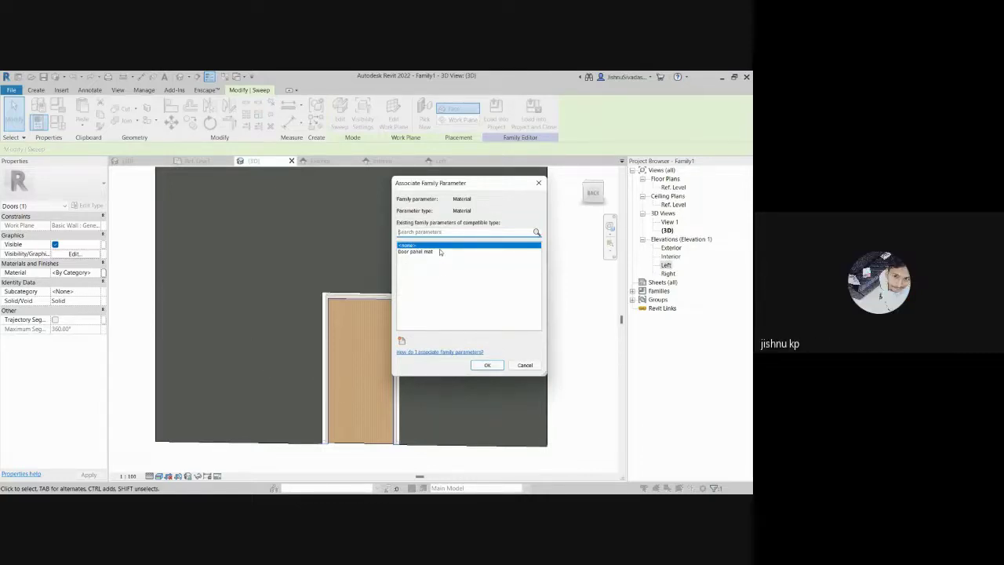
left_click(401, 341)
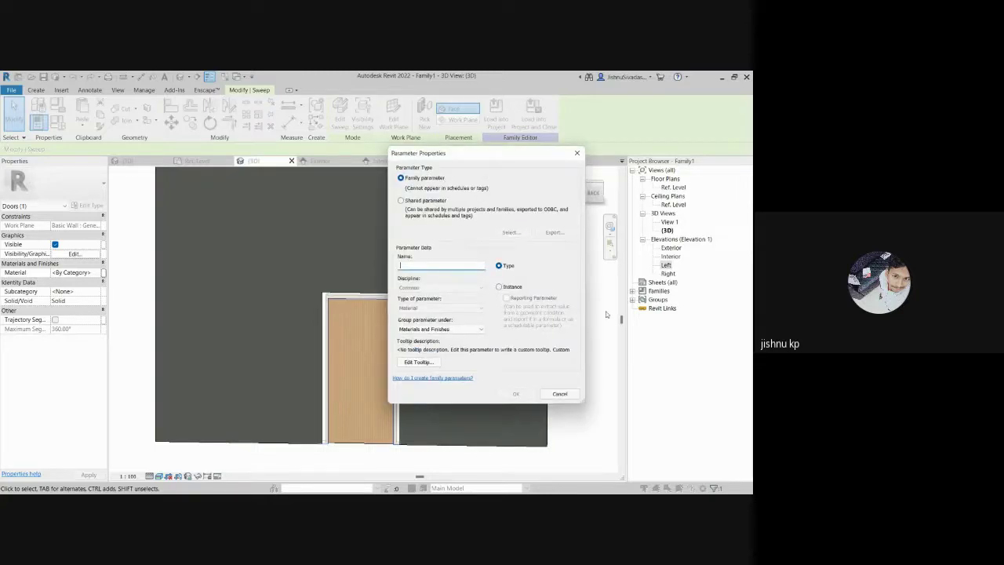
left_click(425, 204)
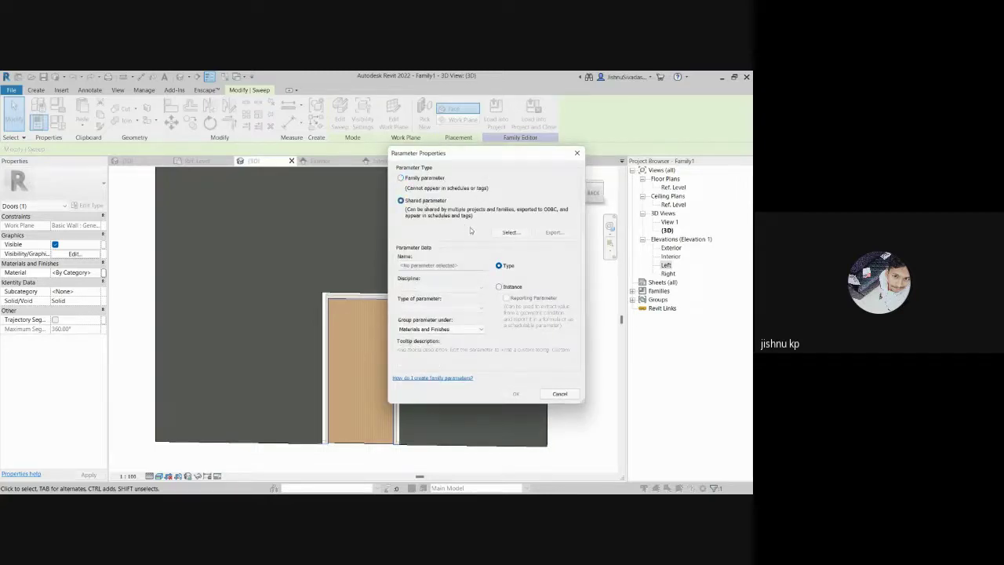
left_click(510, 233)
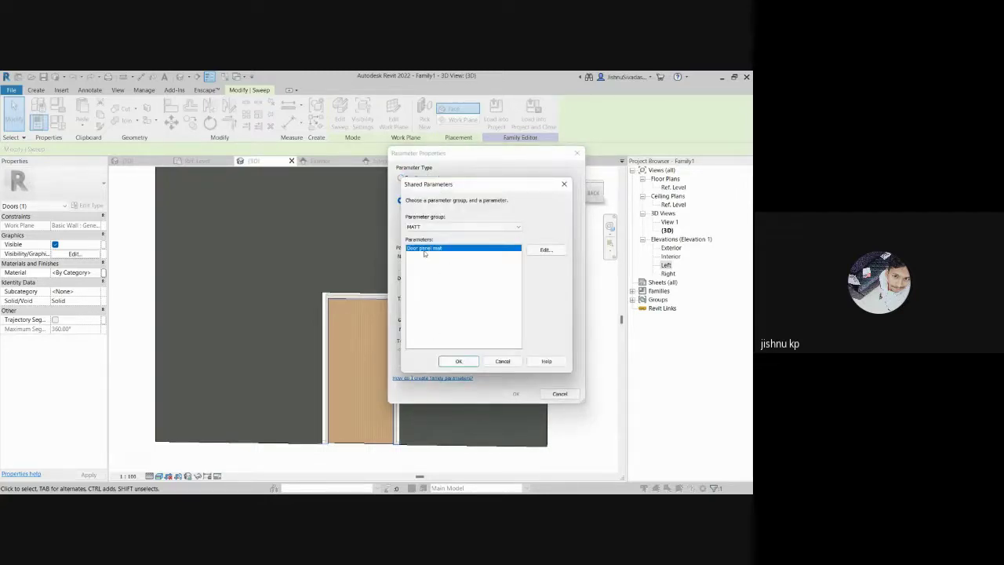
left_click(547, 250)
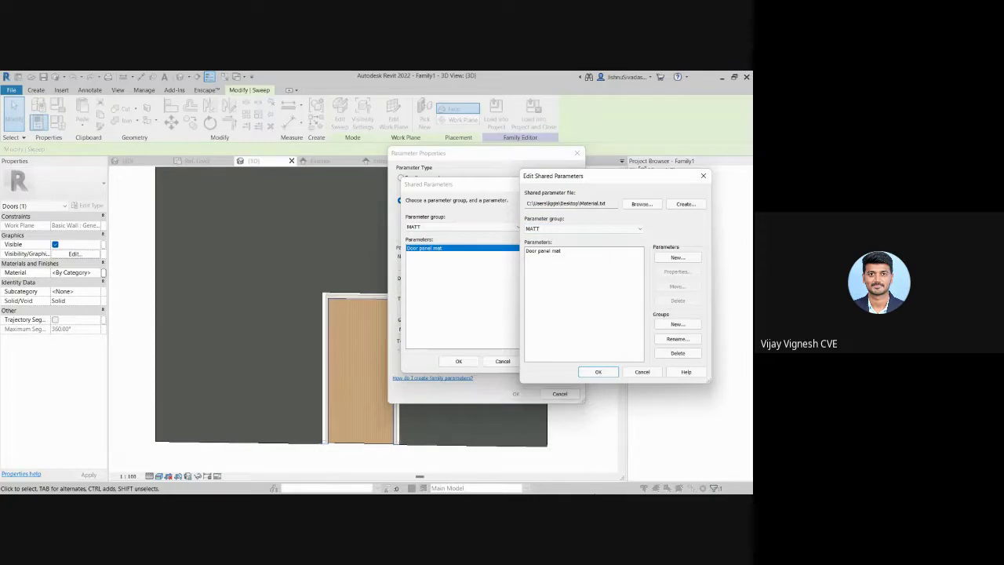
left_click(704, 177)
left_click(564, 185)
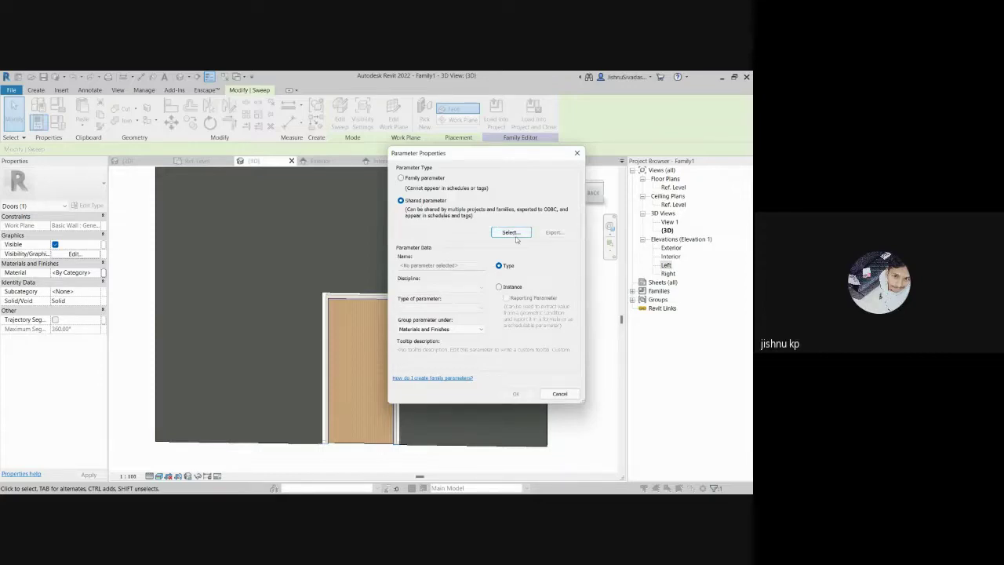
left_click(516, 234)
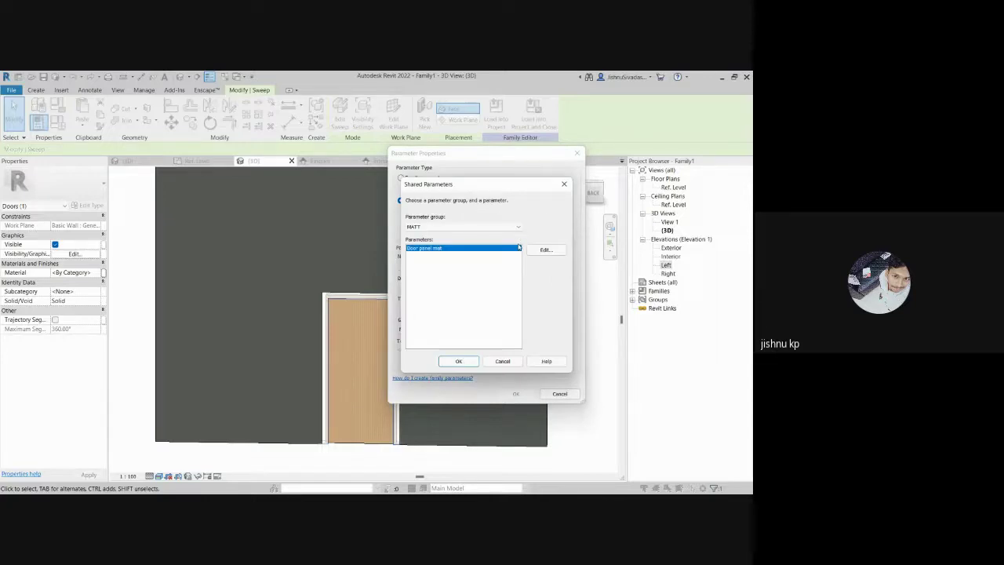
left_click(565, 183)
left_click(577, 153)
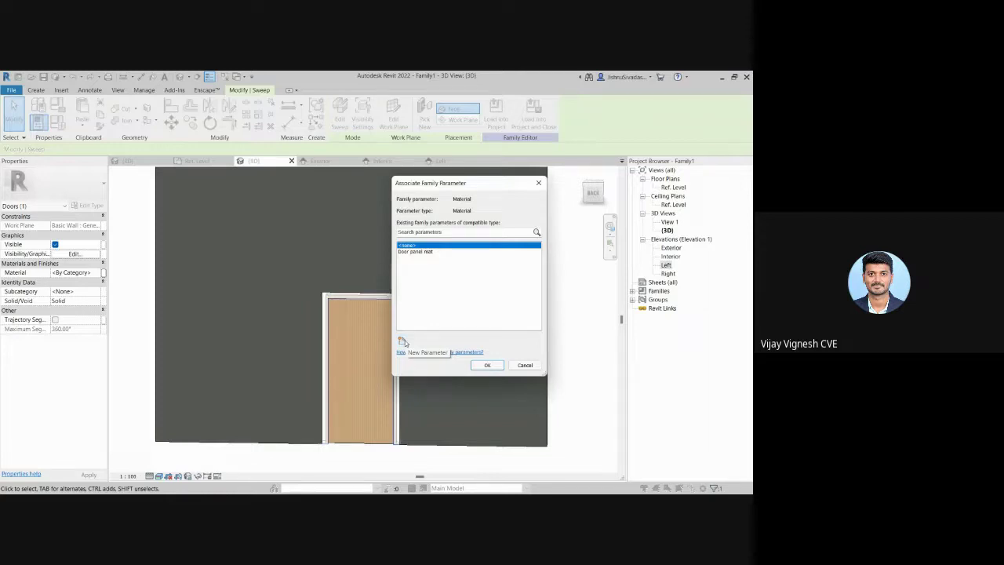
left_click(539, 184)
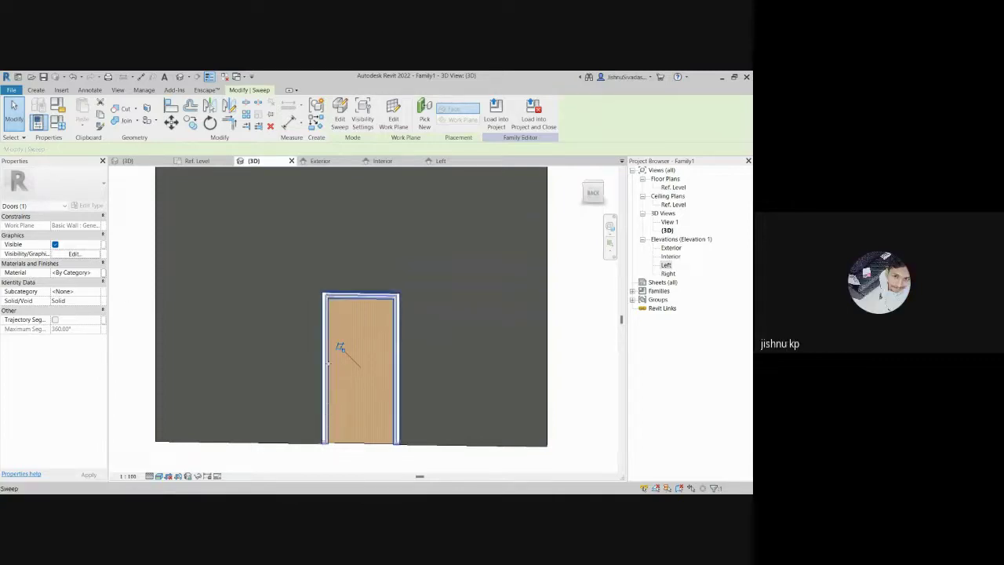
Step: Start a new shared parameter for the door frame's material and open the MATT parameter group for editing
left_click(102, 273)
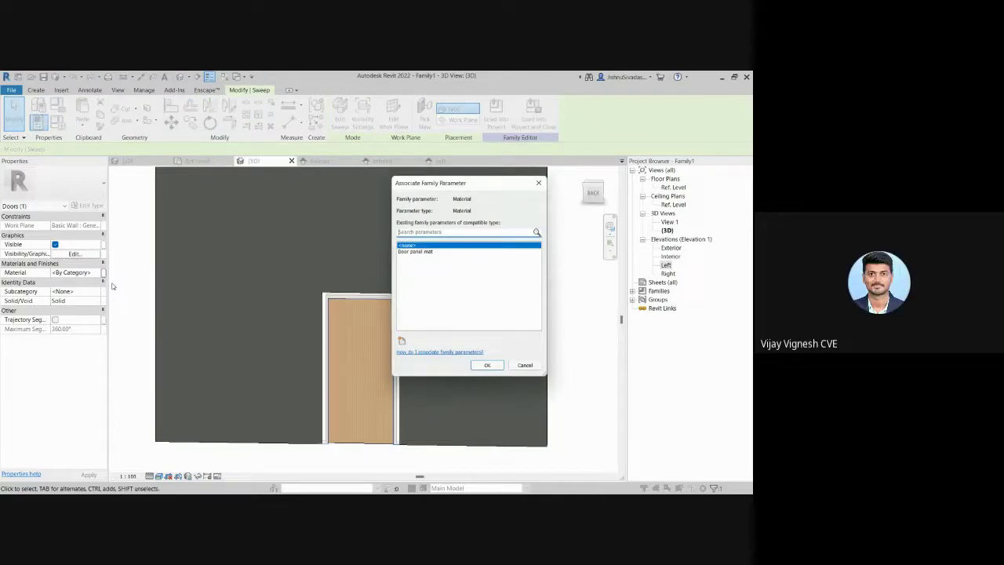
left_click(401, 343)
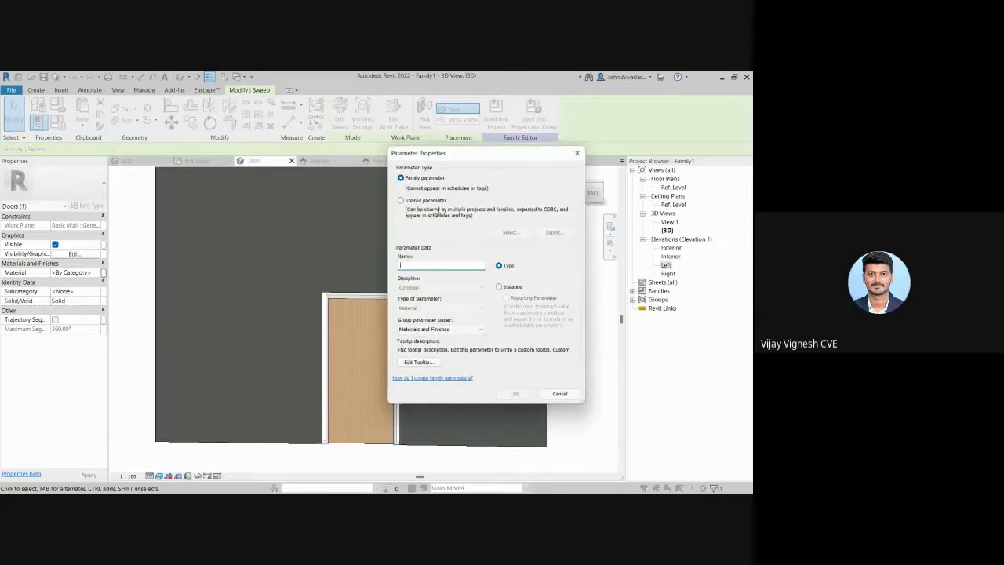
left_click(401, 201)
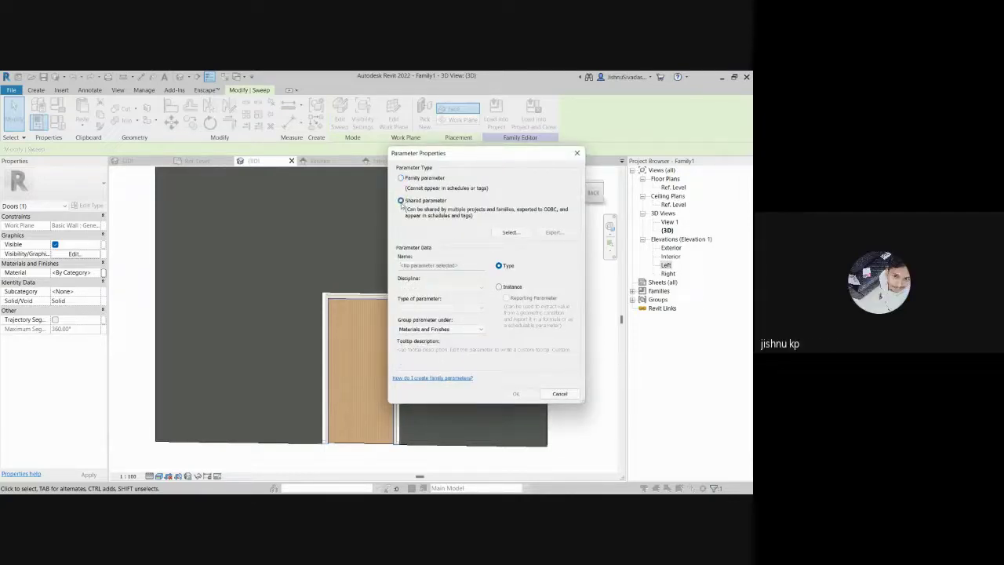
left_click(511, 232)
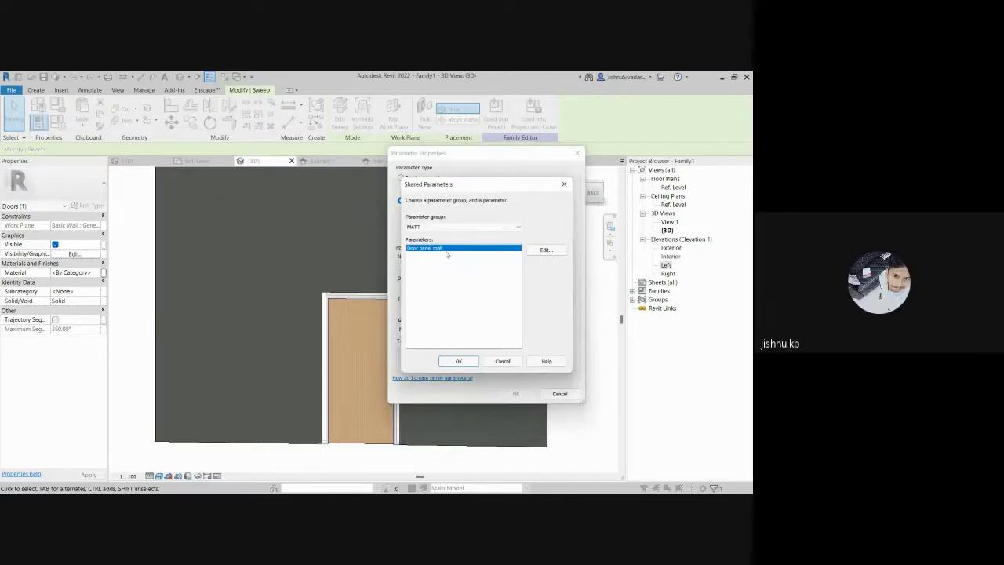
left_click(552, 253)
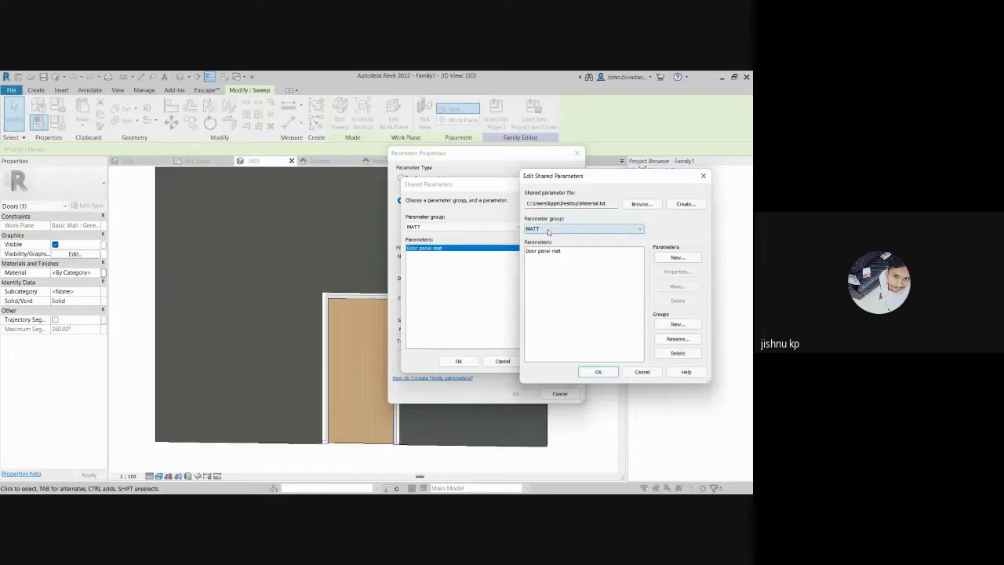
left_click(677, 258)
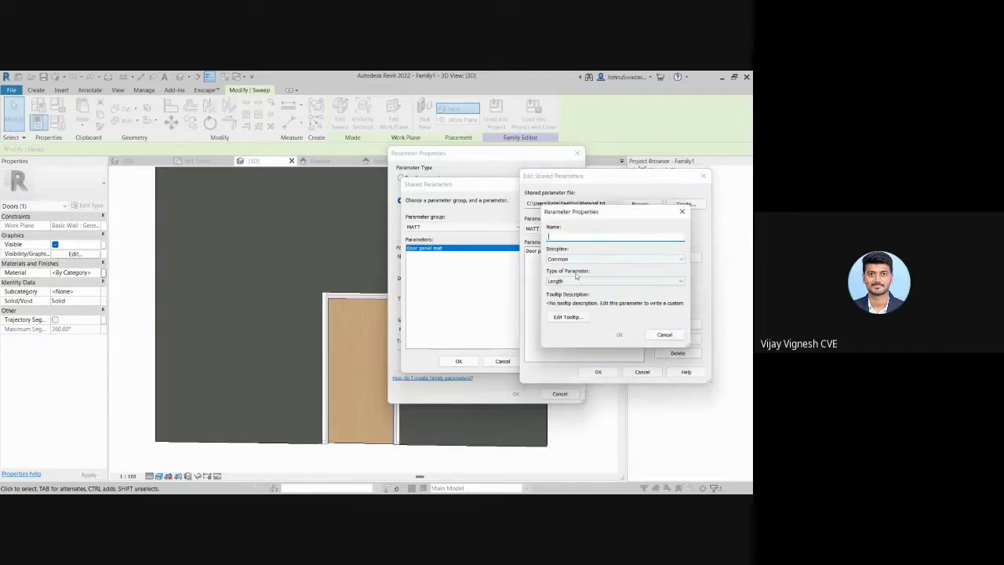
left_click(682, 212)
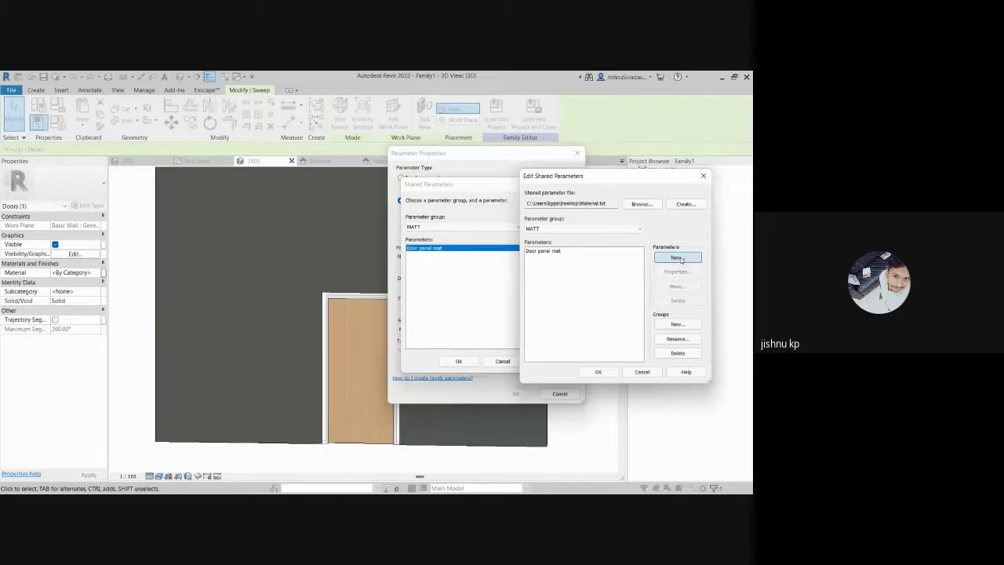
Step: Add a shared parameter named Frame mat, of type Material, to the MATT group
left_click(678, 258)
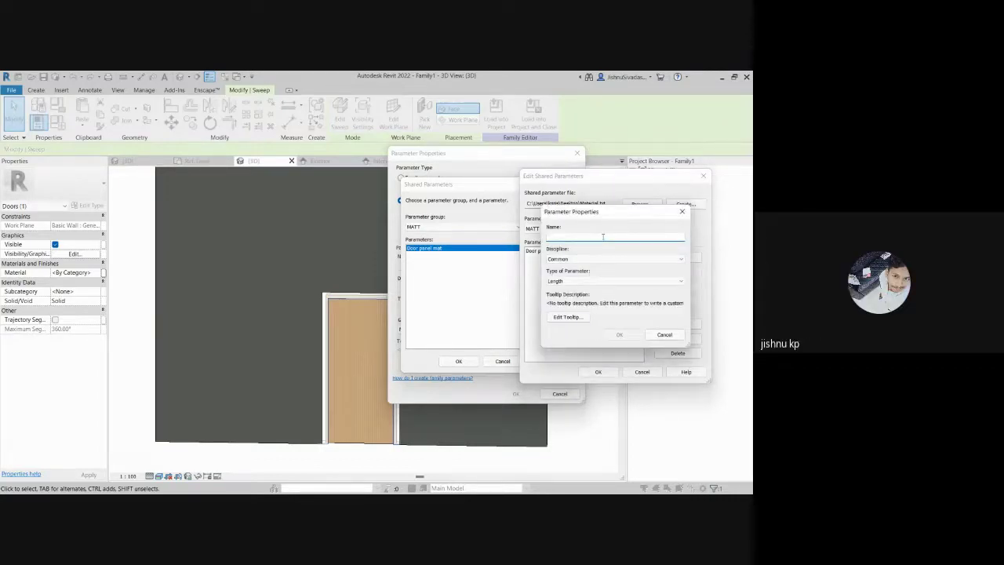
type("Fi")
left_click(592, 281)
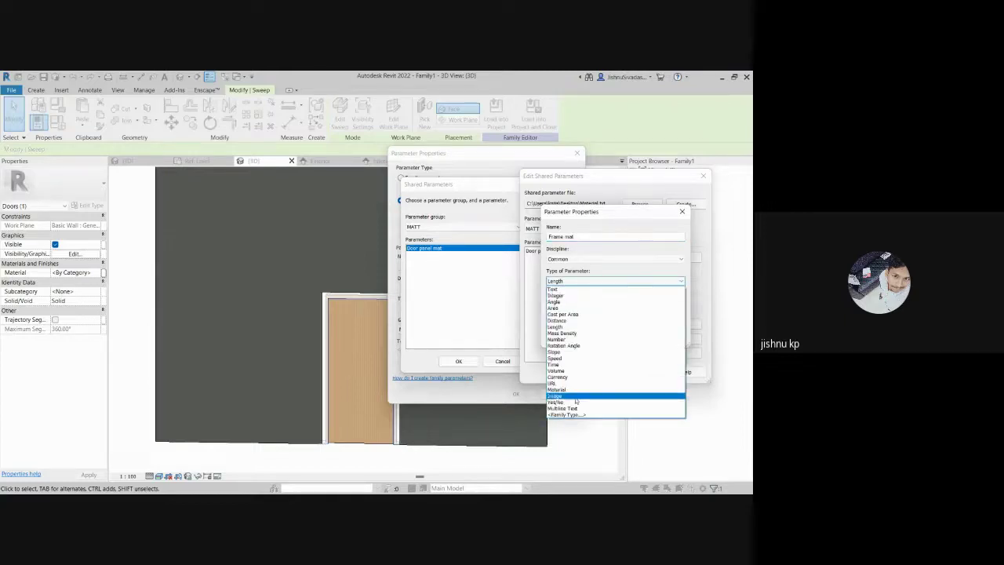
left_click(575, 390)
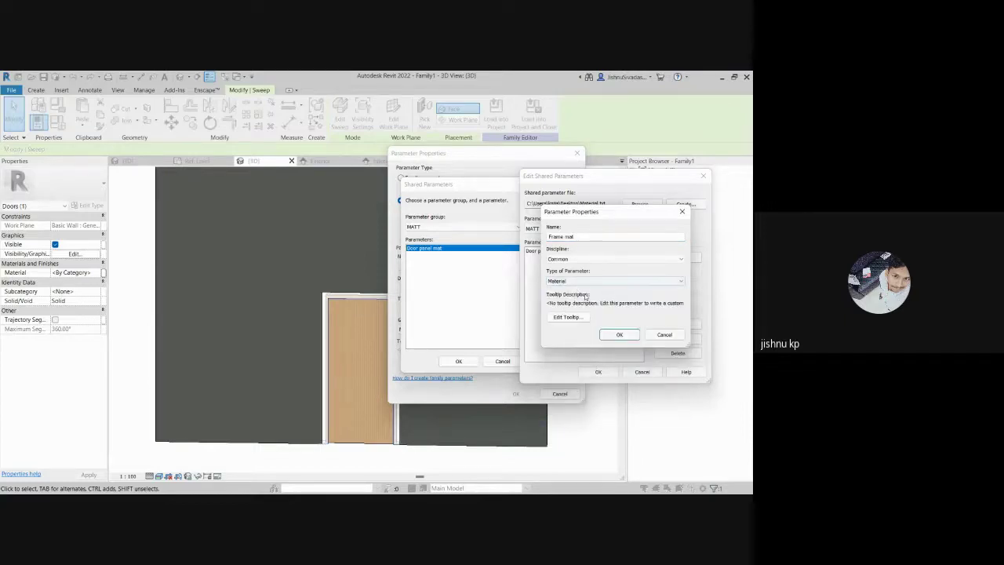
left_click(610, 333)
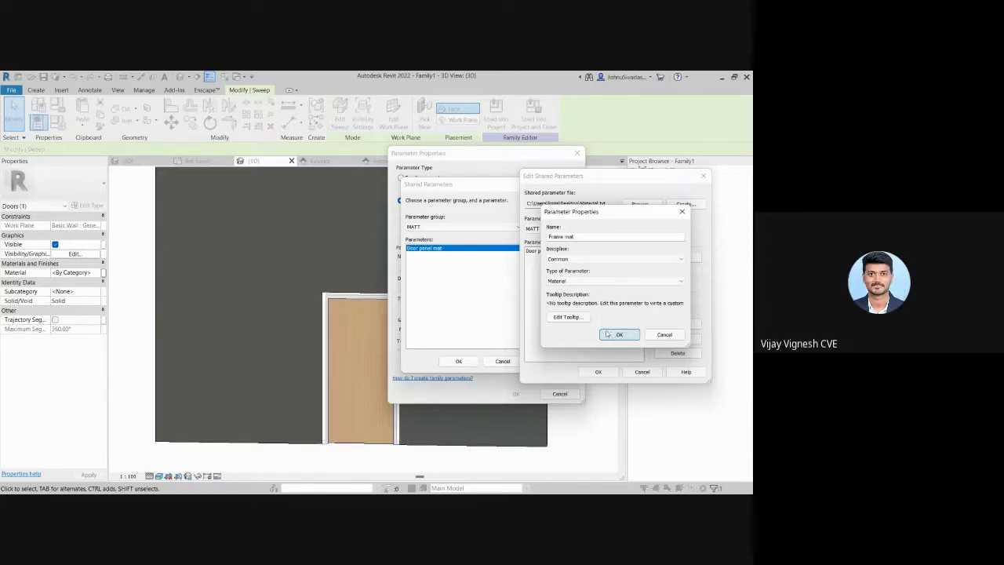
left_click(579, 284)
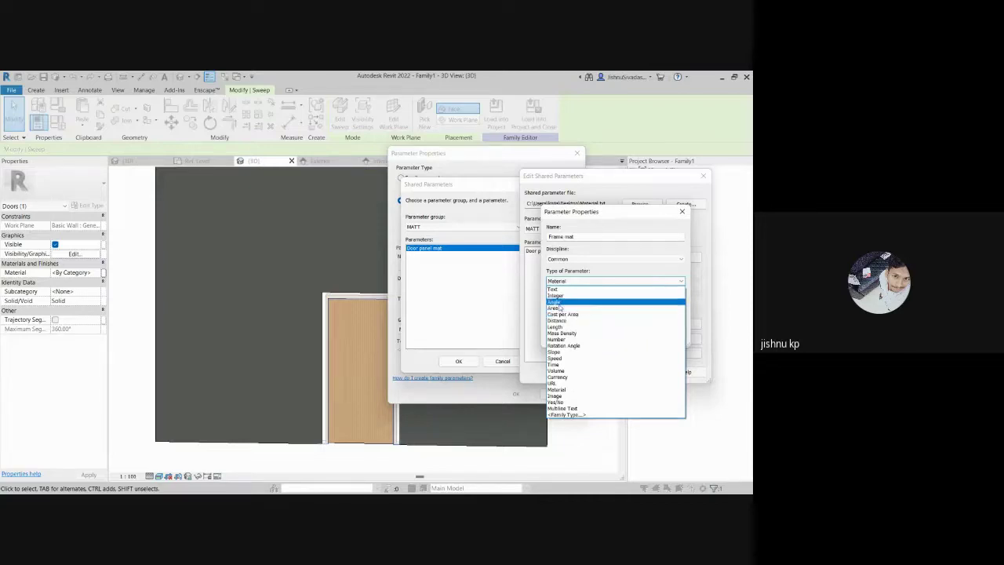
left_click(574, 390)
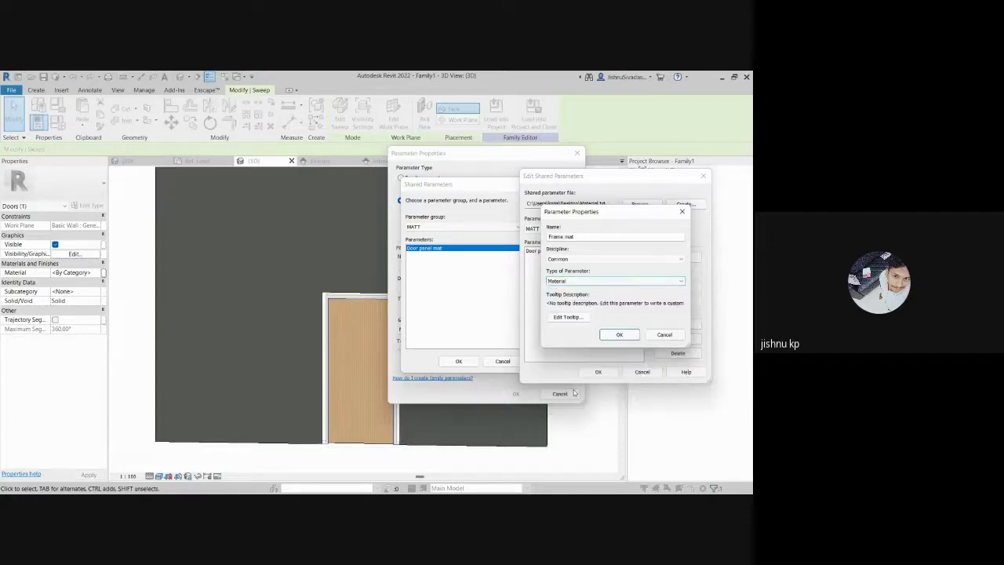
left_click(620, 335)
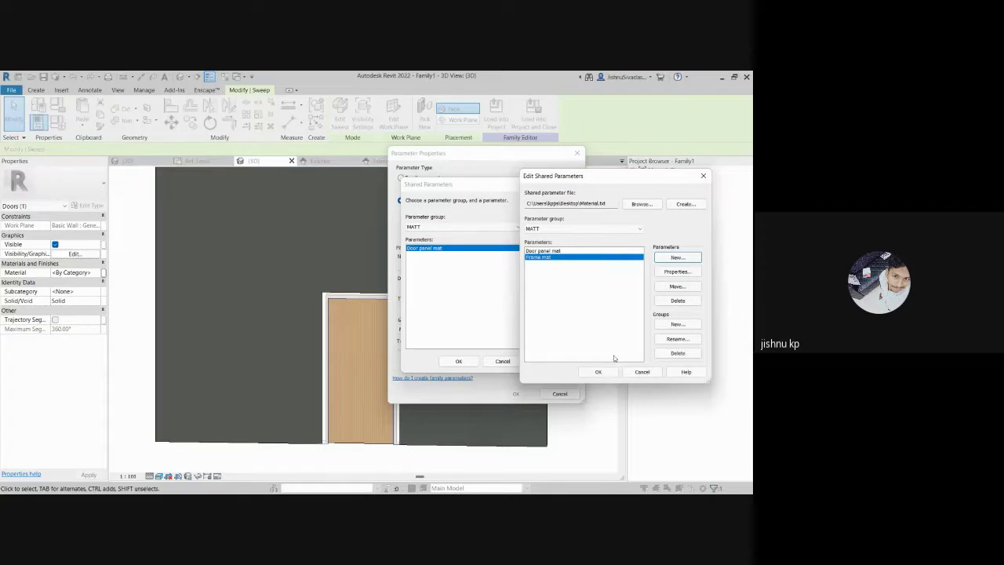
left_click(600, 373)
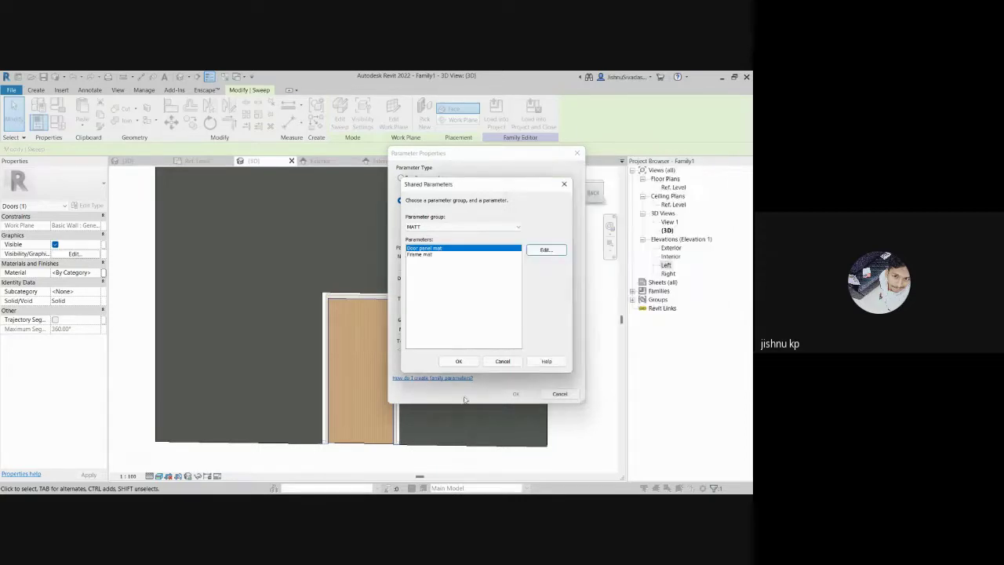
Step: Associate the frame's material with the Frame mat shared parameter as a type parameter under Materials and Finishes
left_click(422, 255)
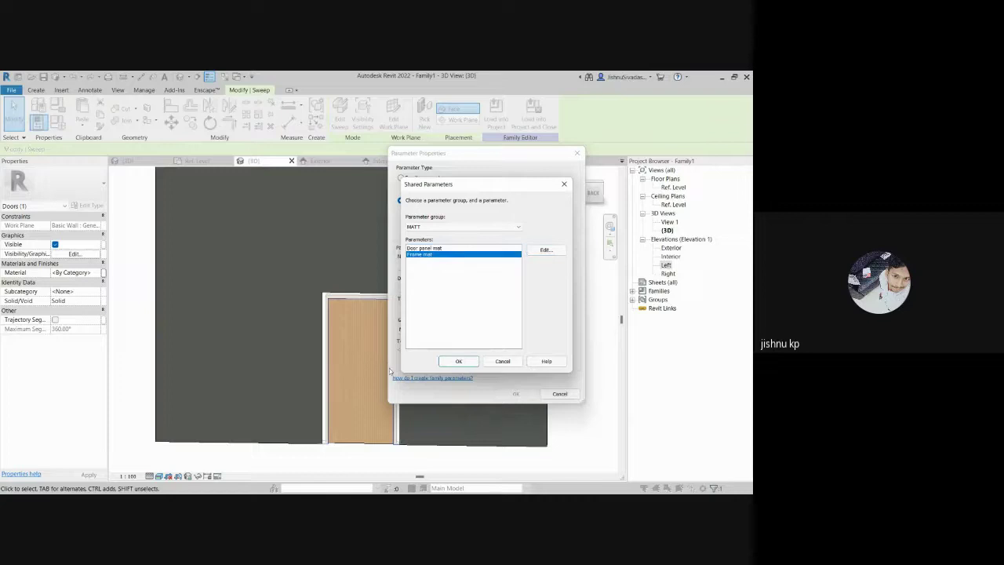
left_click(459, 362)
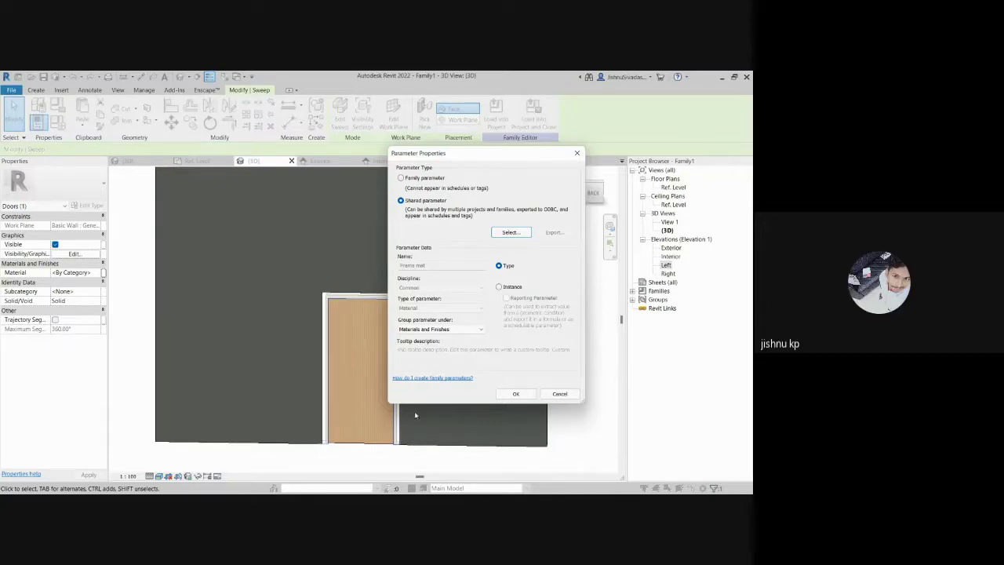
left_click(515, 394)
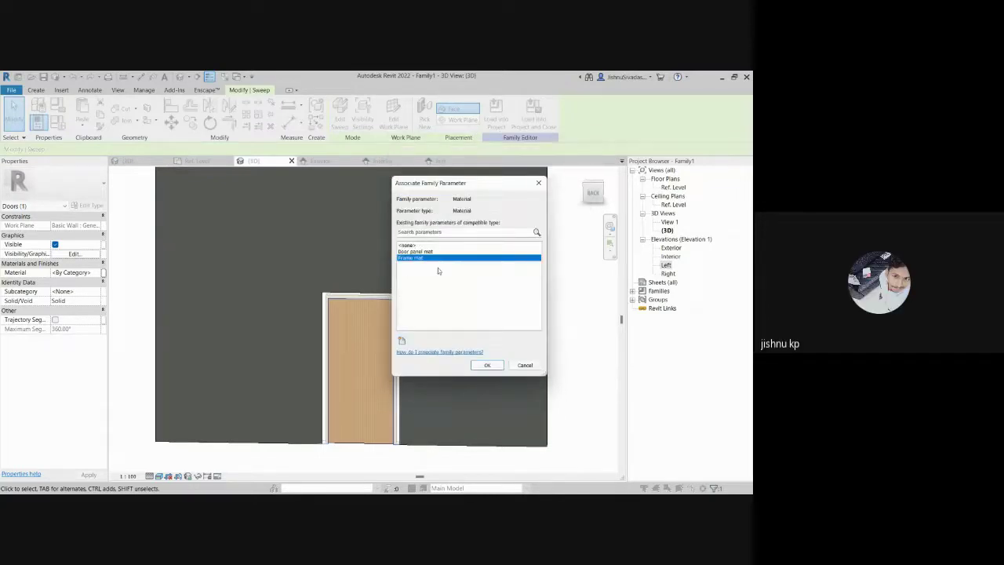
left_click(489, 365)
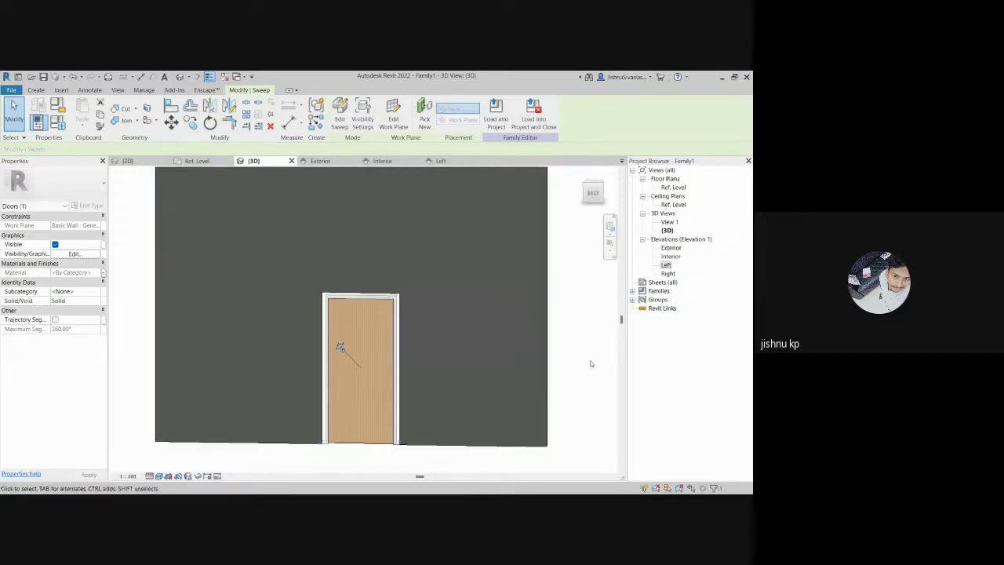
Step: Open the family types and create a new material for the Frame mat parameter
left_click(62, 128)
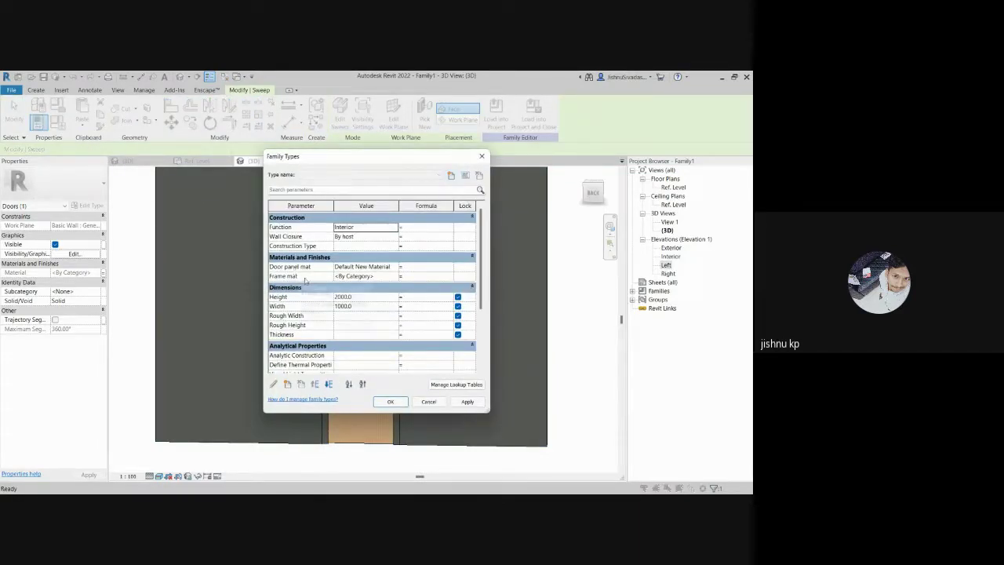
left_click(395, 269)
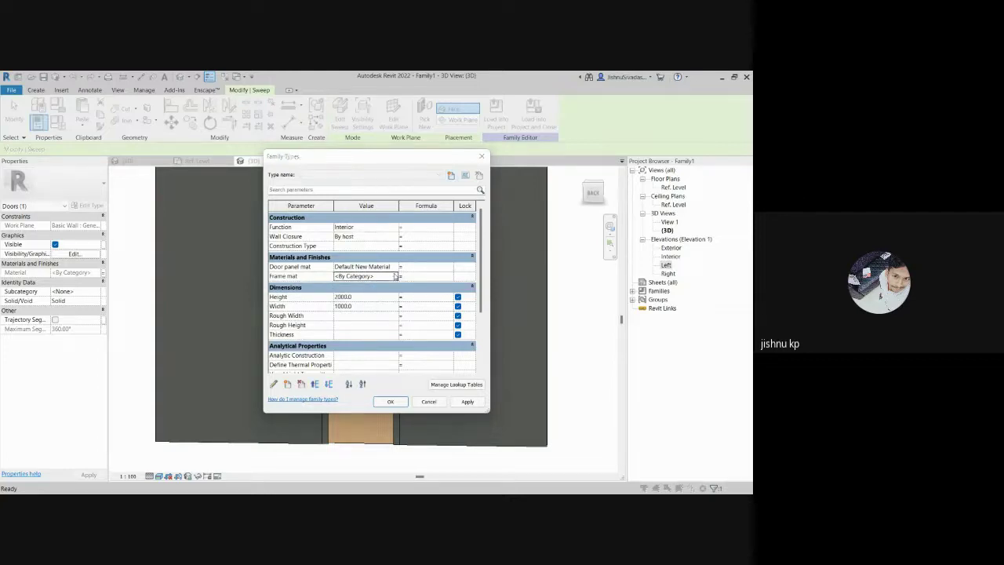
left_click(395, 269)
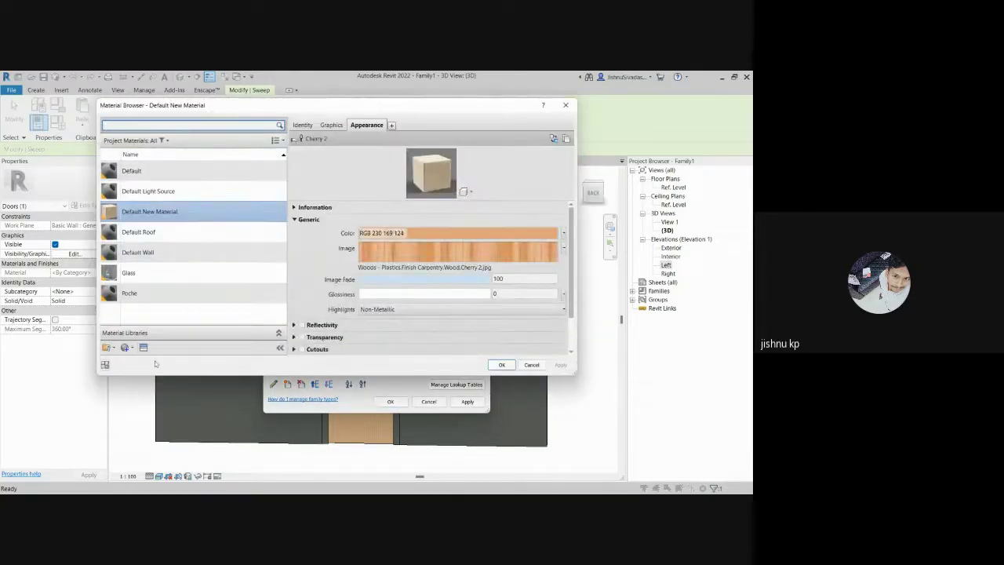
left_click(126, 348)
left_click(153, 357)
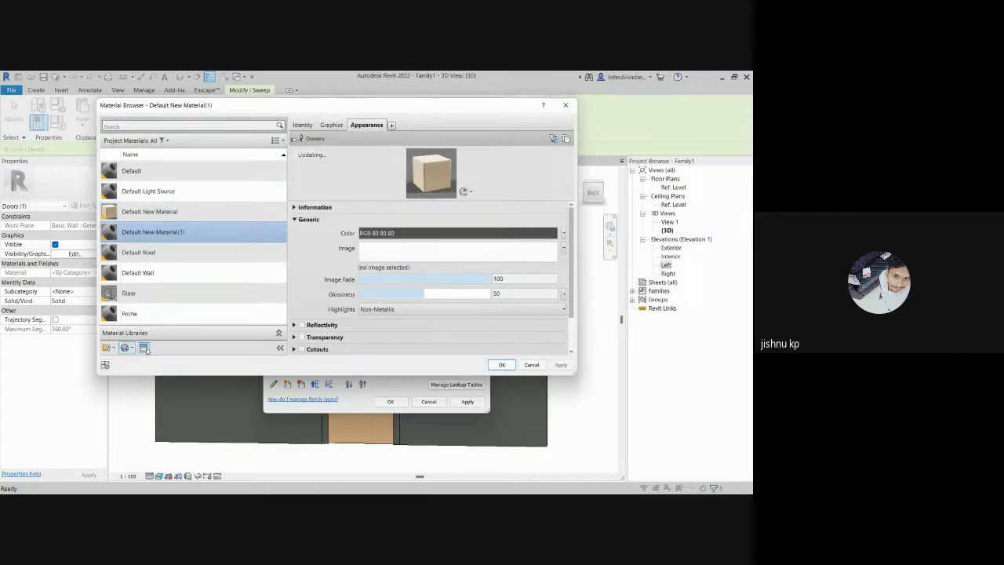
Step: Open the asset browser for the new frame material and show the Wood category of the Appearance Library
left_click(143, 347)
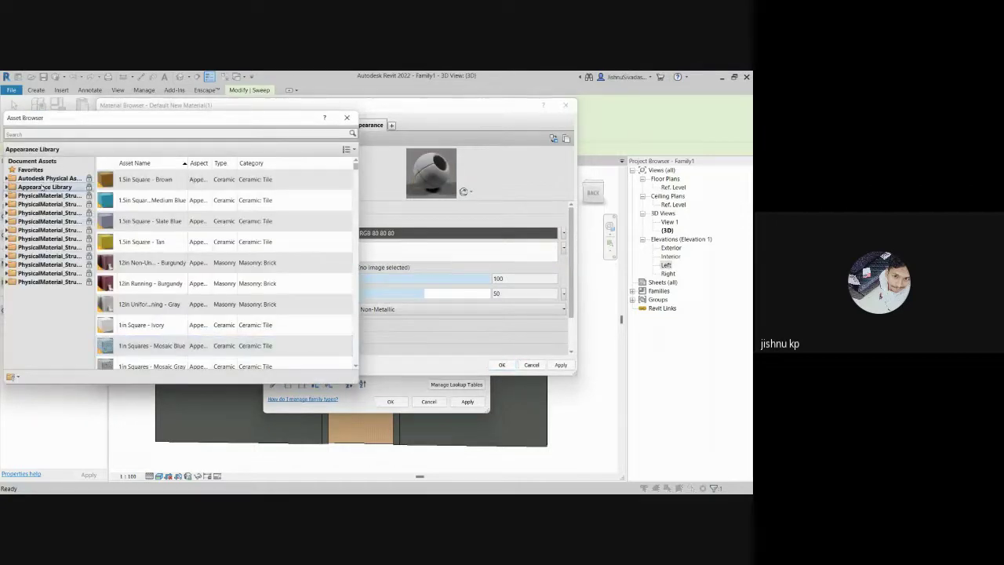
scroll(42, 277, "down", 3)
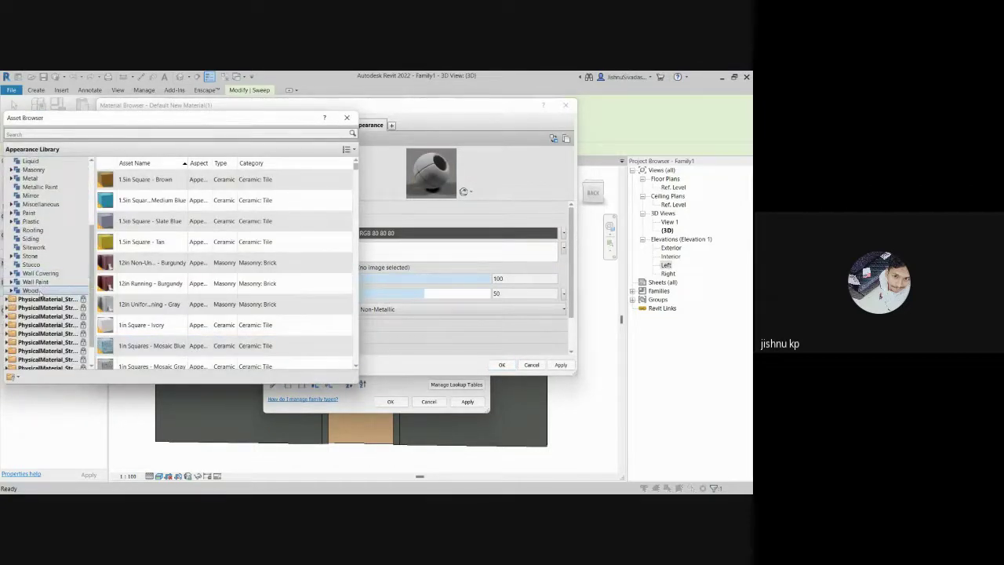
left_click(42, 291)
Step: Try several Wood appearances on the frame material, including plywood, teak, White Ash, White Oak and Yellow Pine
scroll(167, 268, "down", 10)
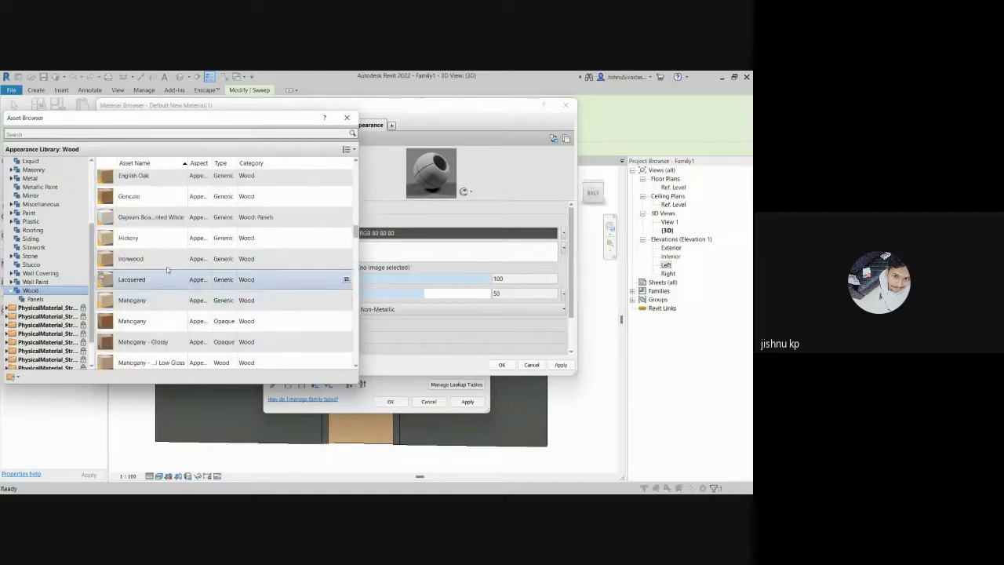
scroll(166, 270, "down", 3)
scroll(161, 290, "down", 5)
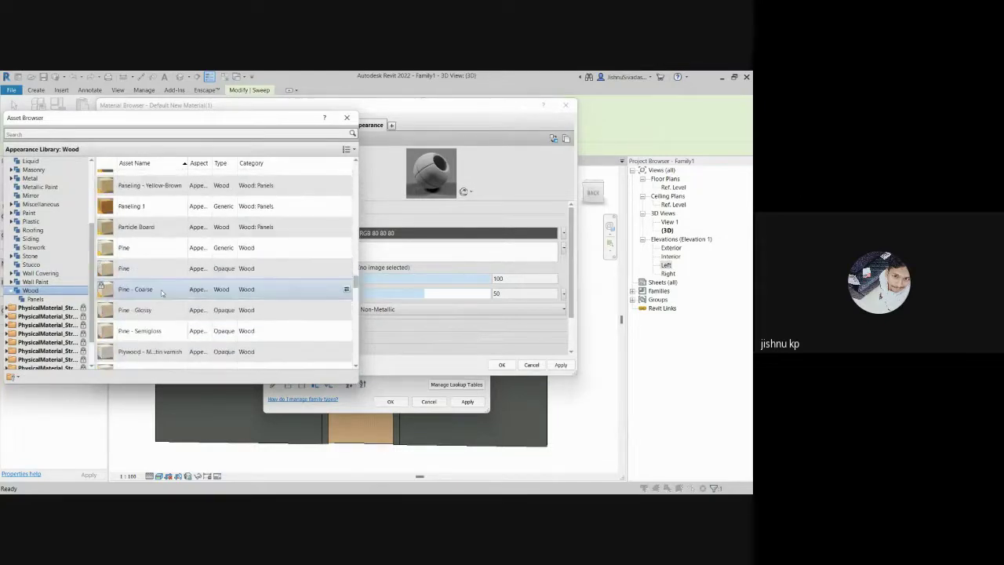
double_click(149, 217)
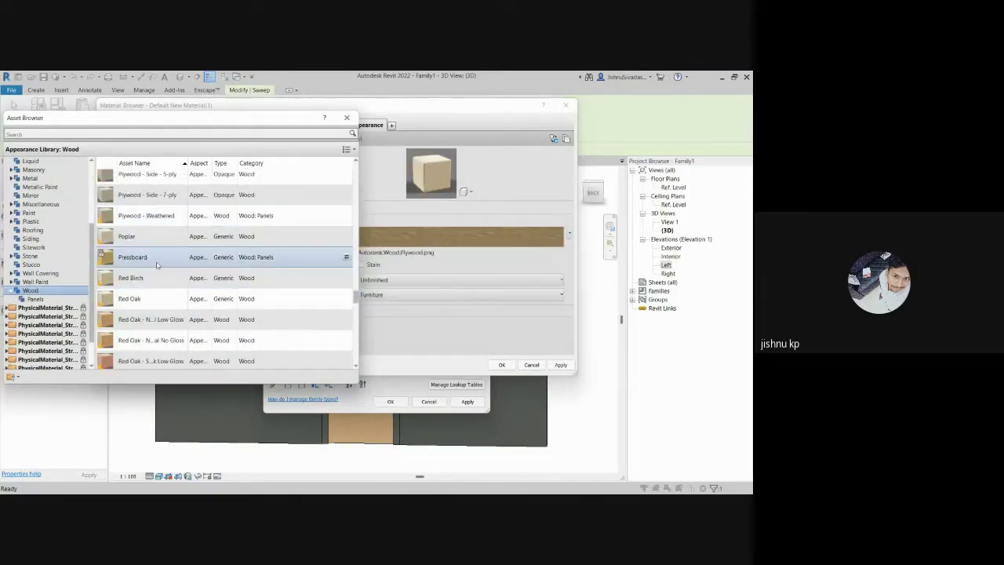
scroll(153, 255, "down", 5)
double_click(165, 294)
scroll(169, 306, "down", 5)
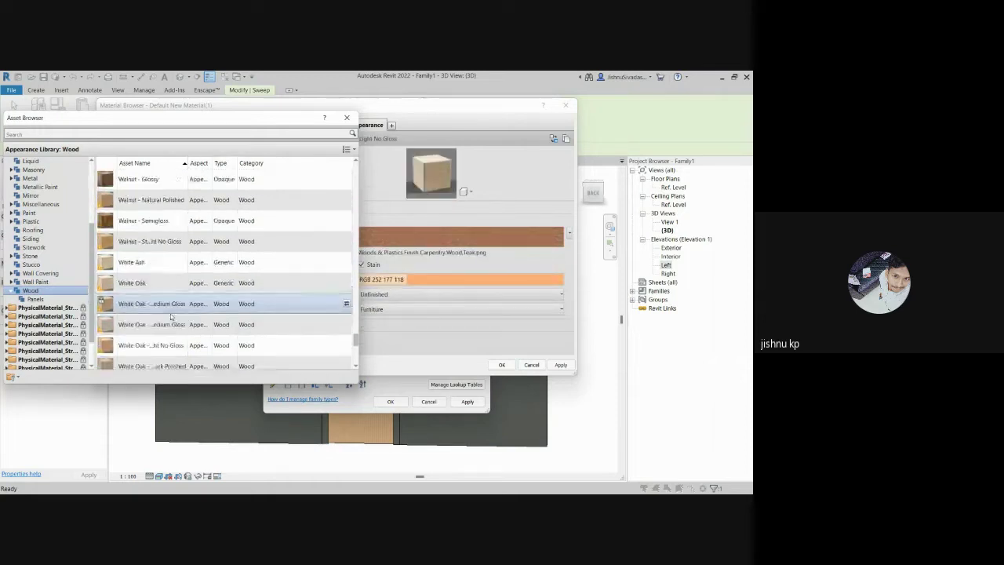
double_click(170, 314)
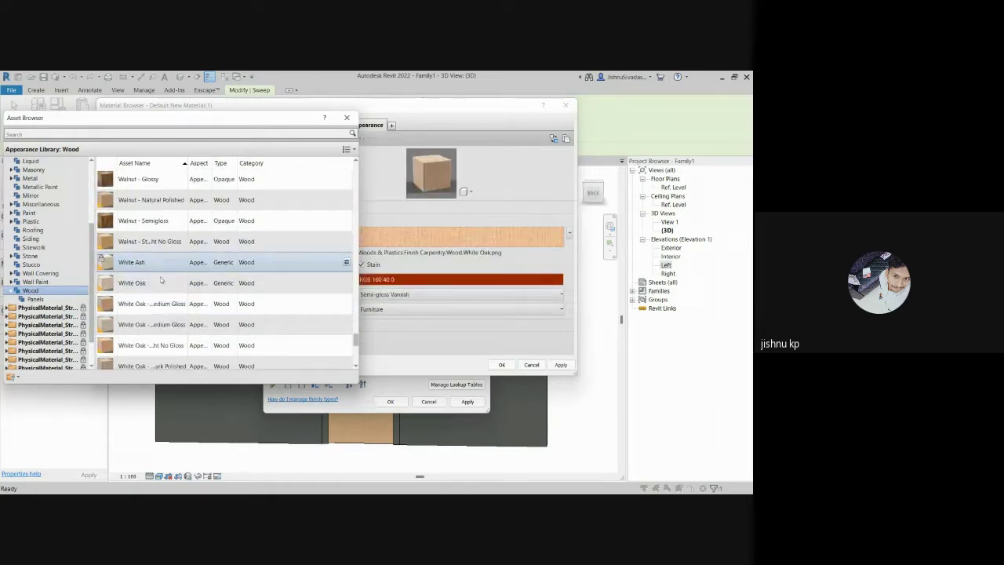
double_click(161, 267)
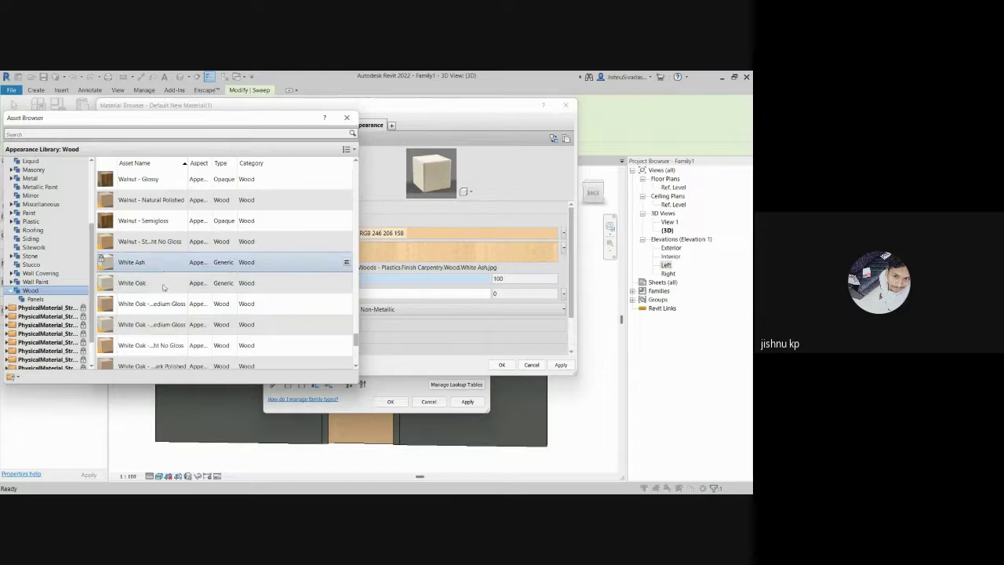
double_click(163, 284)
scroll(167, 292, "down", 5)
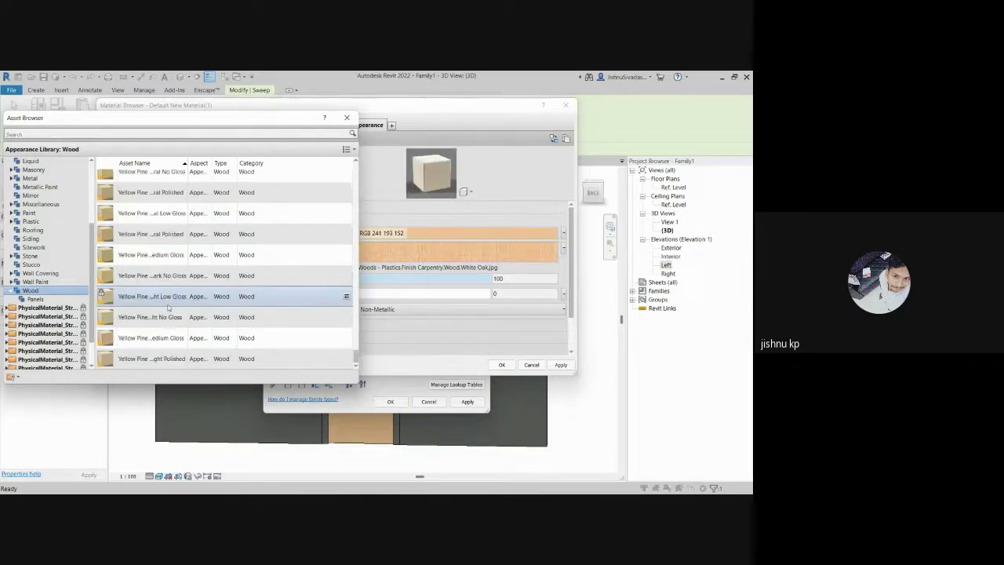
double_click(167, 337)
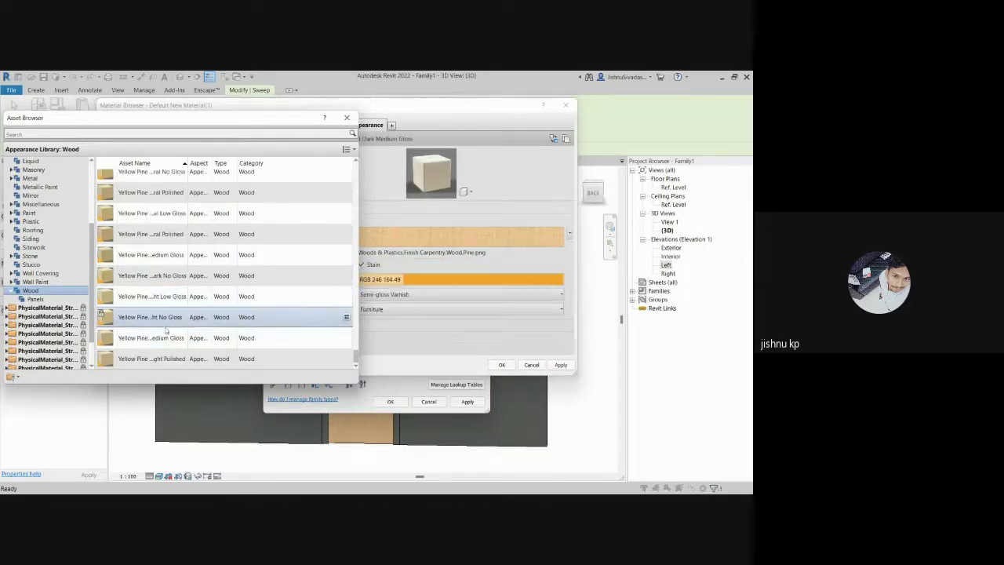
double_click(166, 235)
scroll(166, 251, "up", 5)
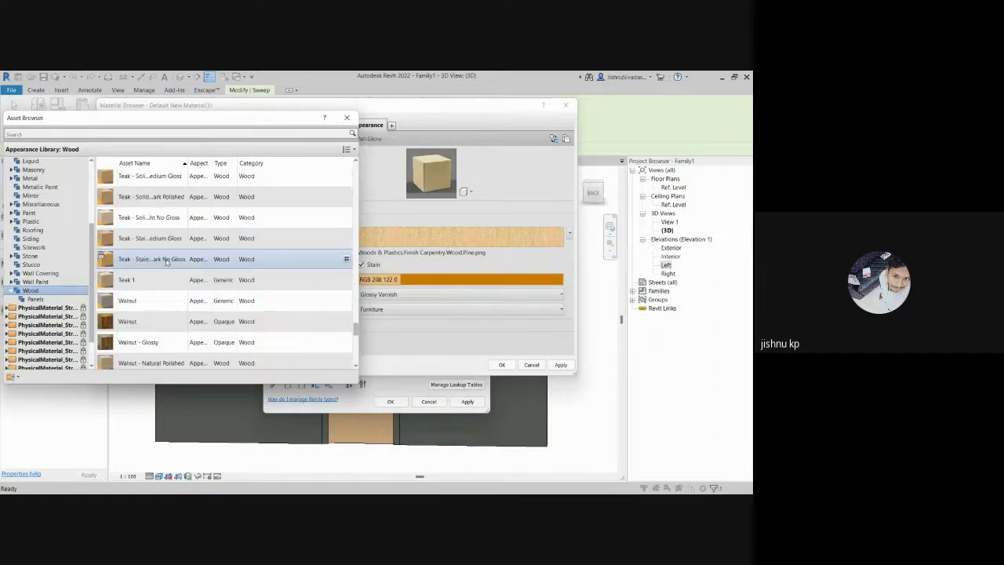
Step: Give the frame material the opaque Walnut appearance and confirm the material and family types
double_click(142, 321)
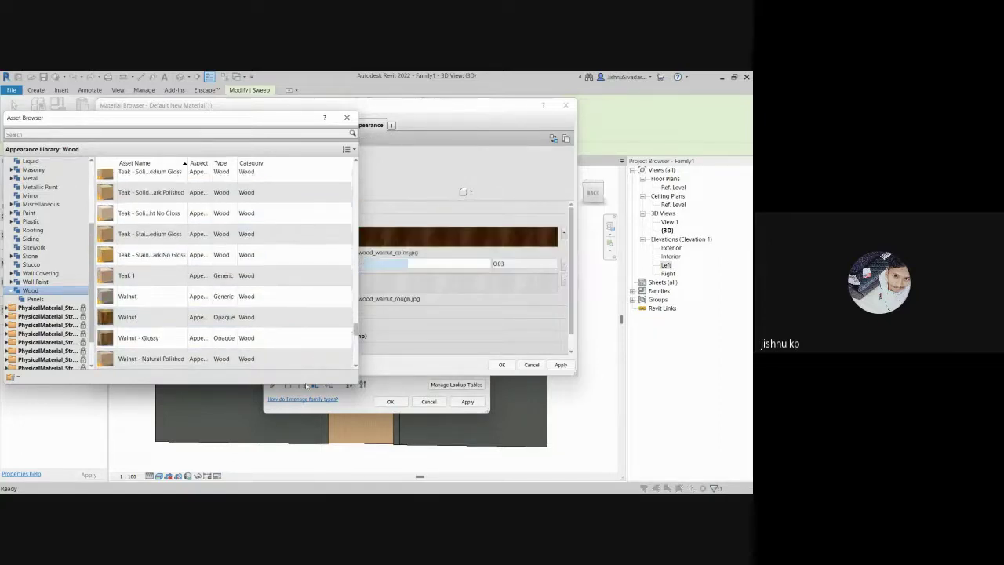
left_click(346, 116)
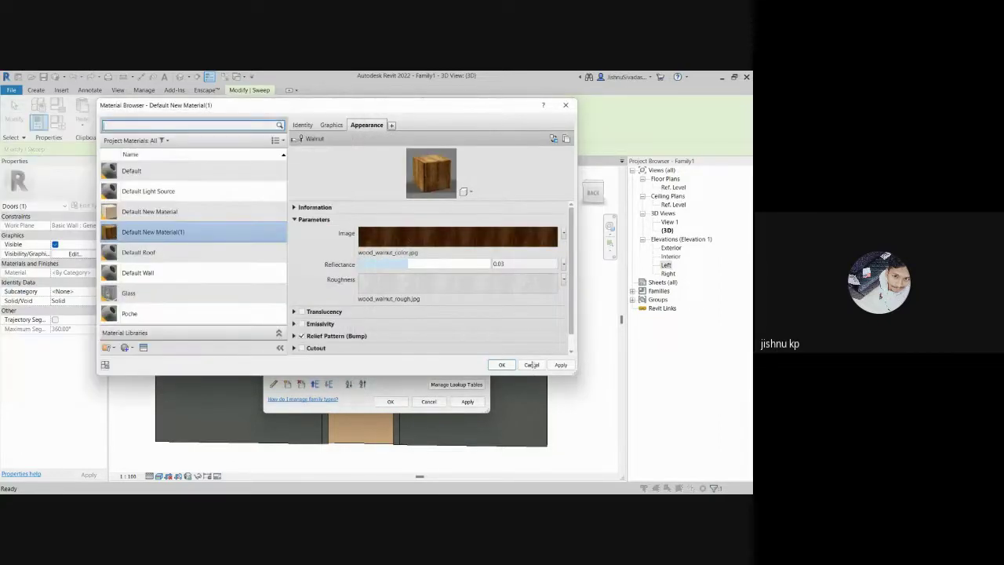
left_click(511, 364)
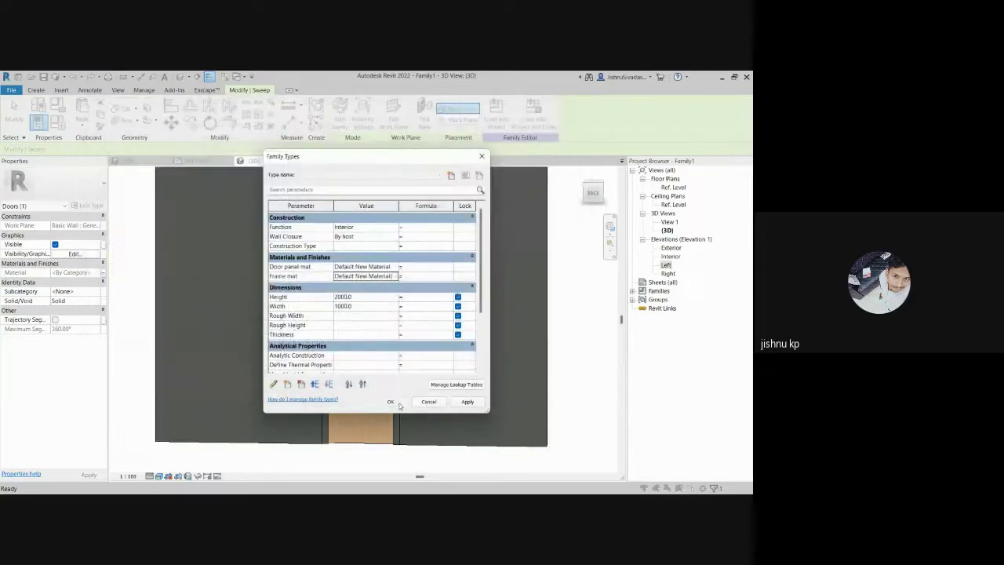
left_click(390, 402)
Step: Check the door's frame and panel finishes in 3D and load the door family into the FDP SVCE project
scroll(368, 340, "up", 5)
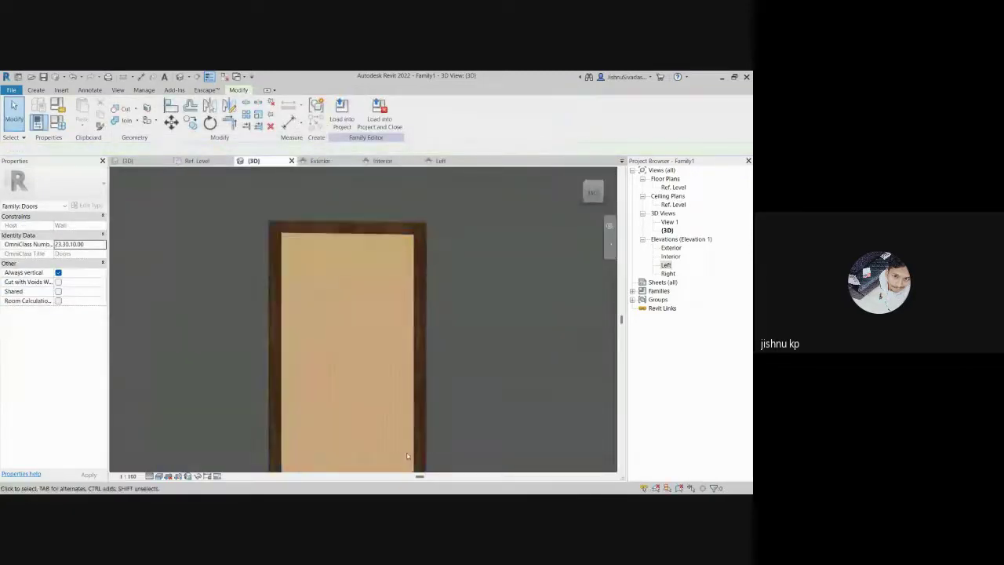
scroll(430, 402, "down", 6)
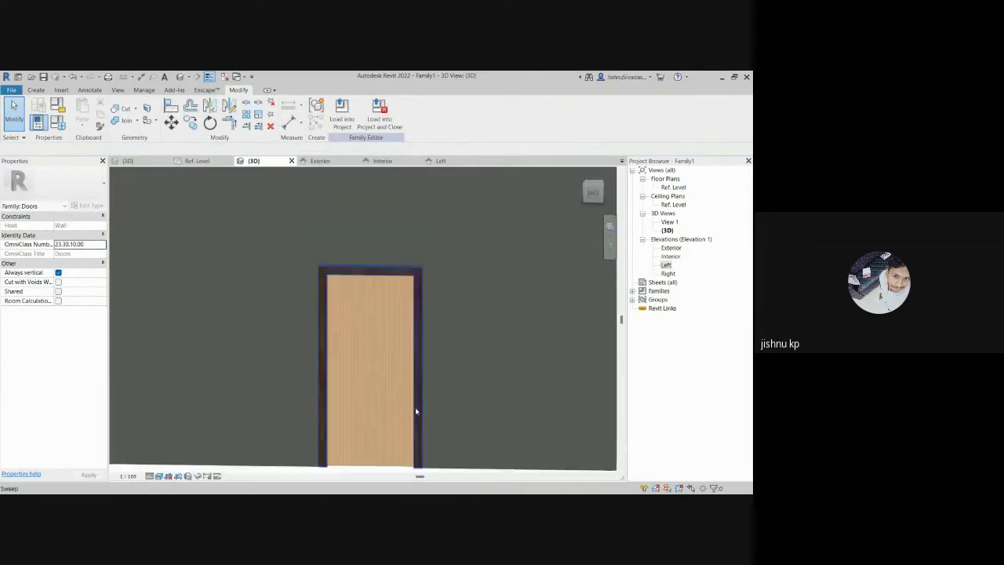
middle_click_drag(397, 435, 222, 421, "shift")
scroll(430, 409, "up", 2)
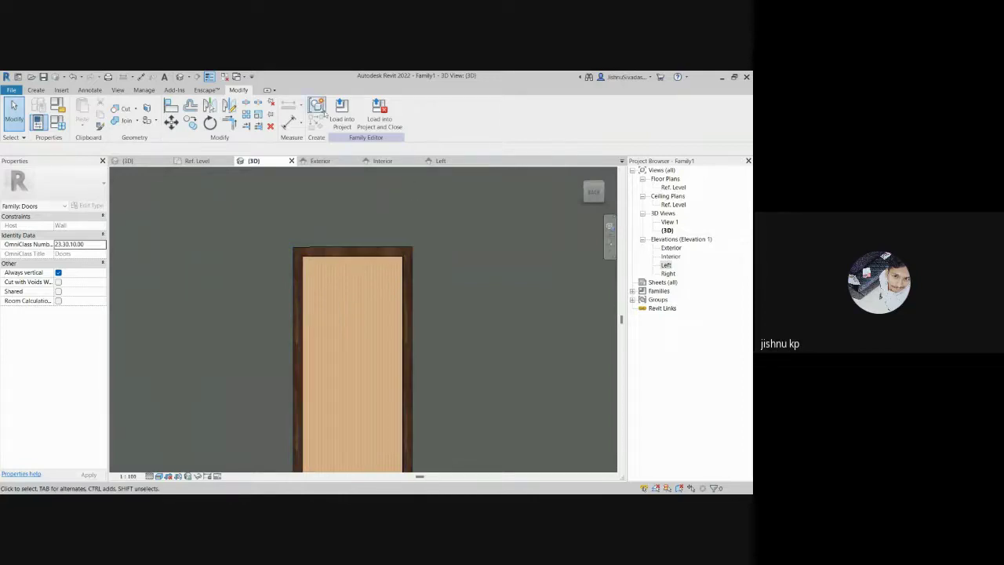
scroll(337, 298, "down", 2)
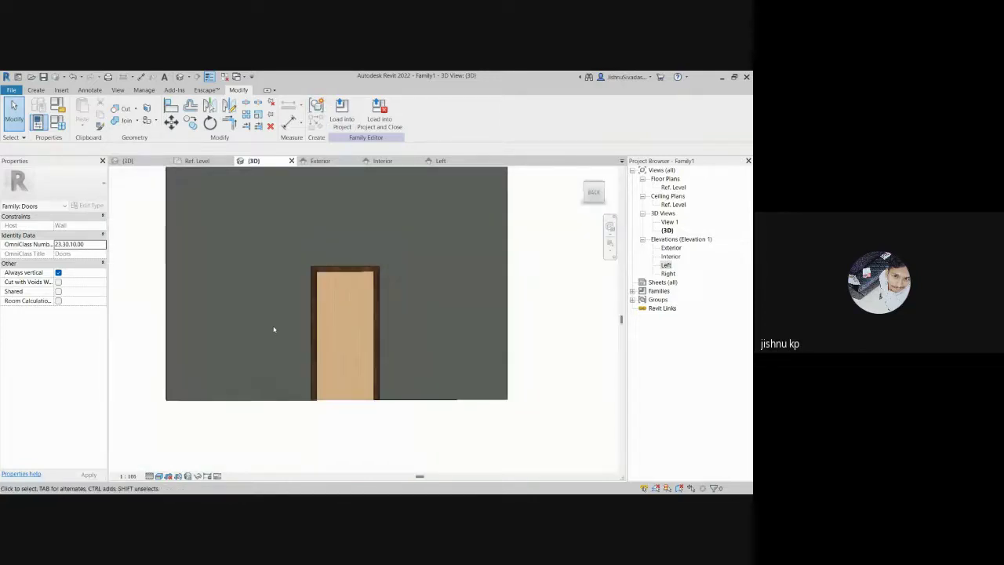
left_click(343, 122)
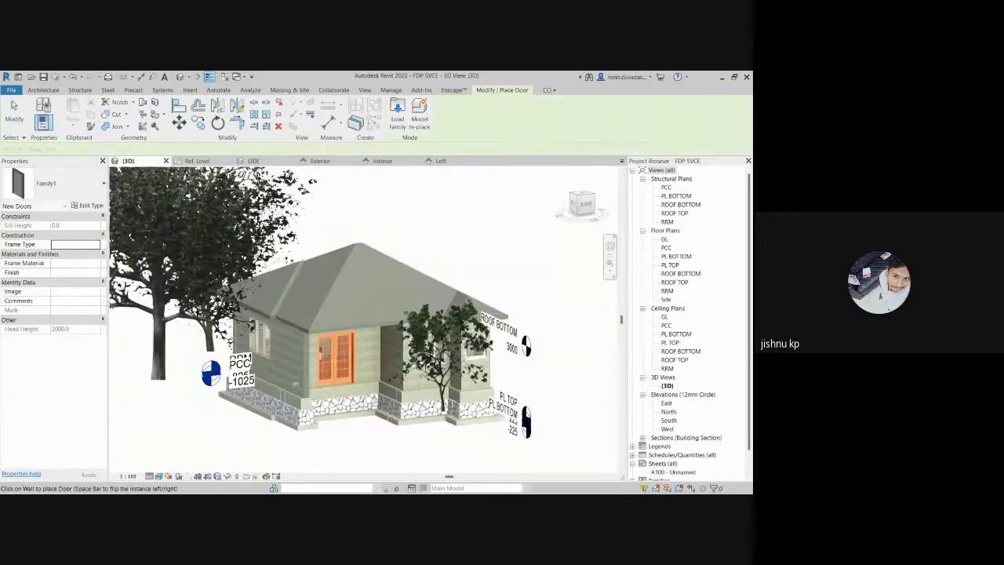
scroll(295, 385, "down", 2)
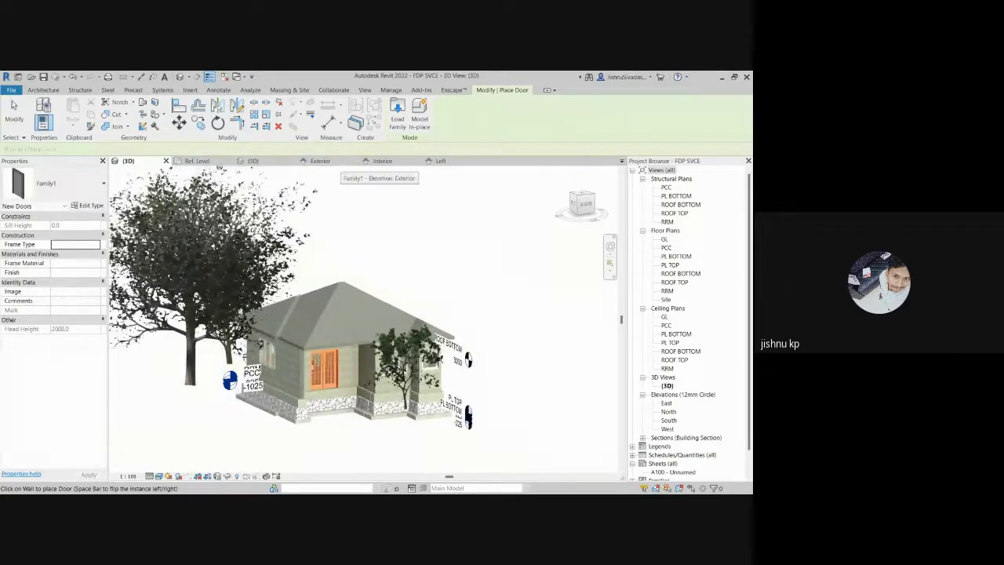
Step: In the PL TOP floor plan, place a Family1 door in the lower wall of the right-hand bedroom along grid c
double_click(670, 265)
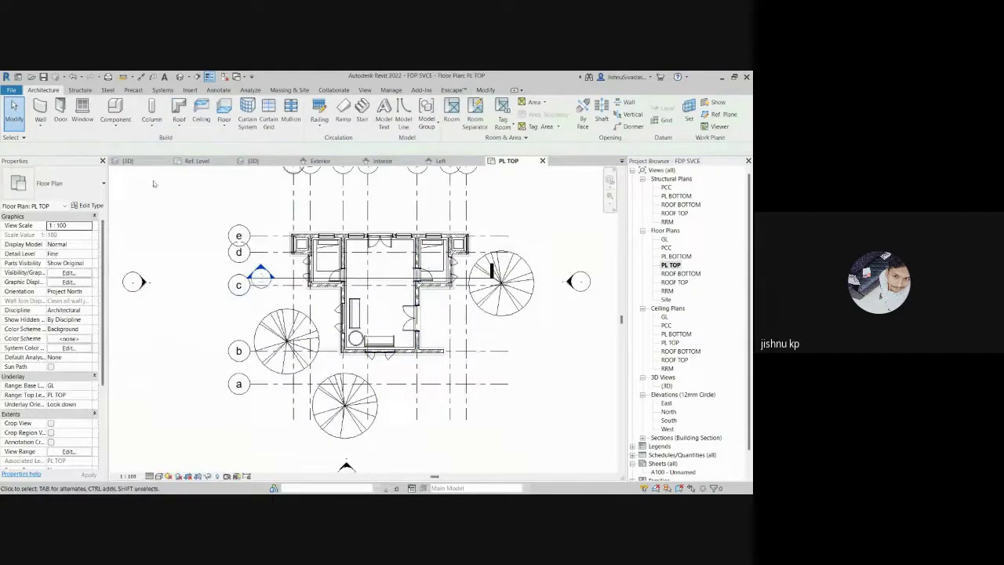
left_click(61, 113)
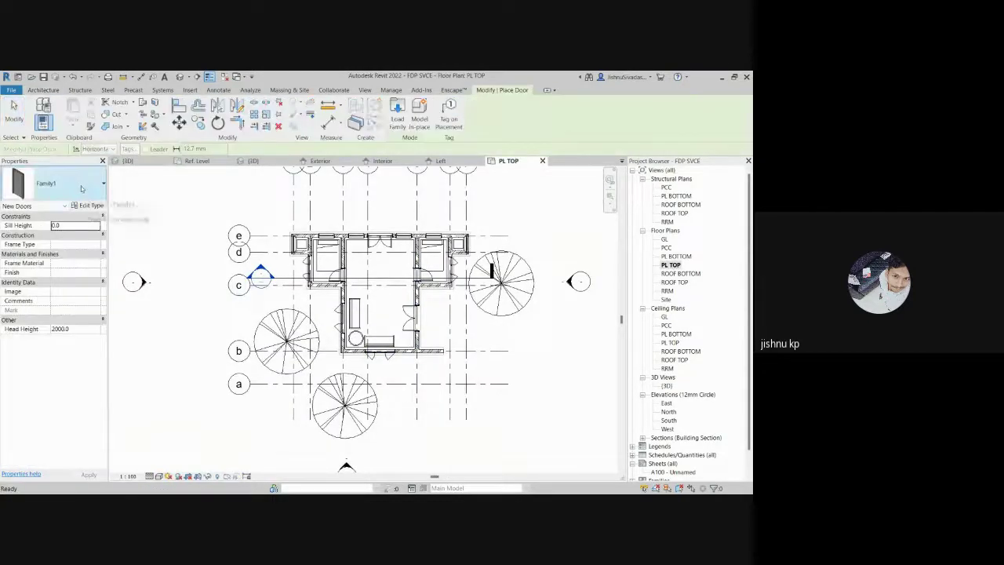
left_click(63, 185)
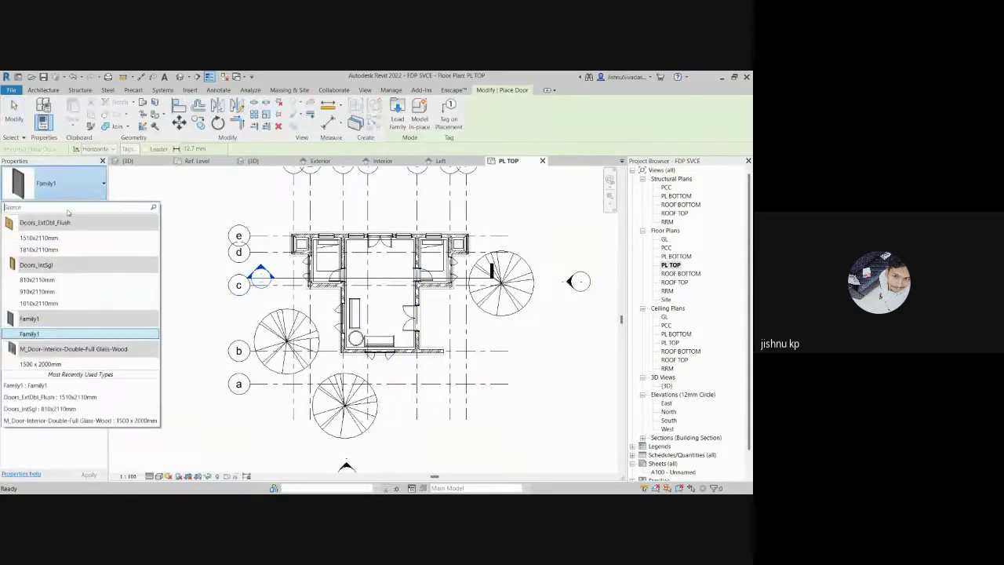
left_click(29, 334)
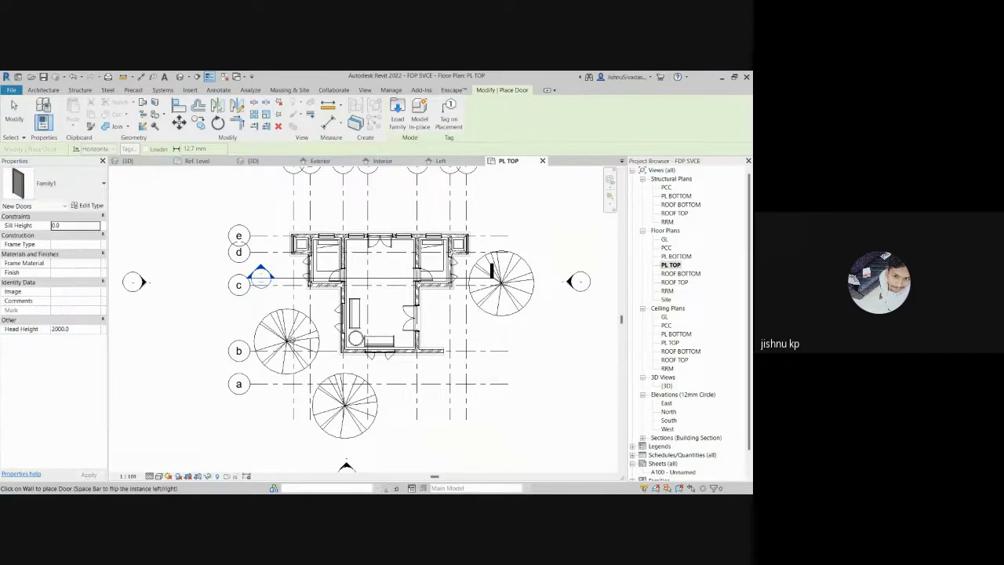
scroll(399, 281, "up", 3)
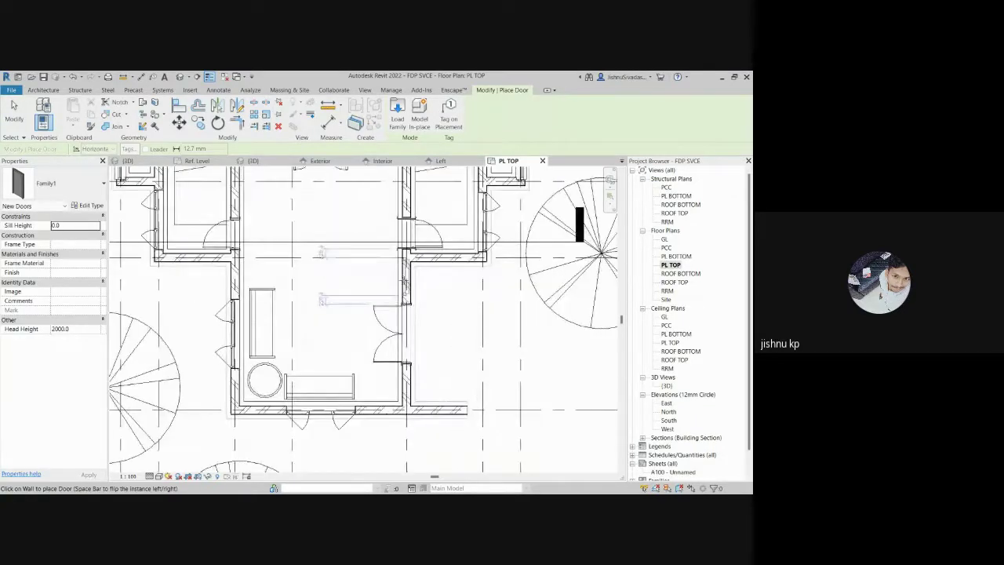
left_click(446, 265)
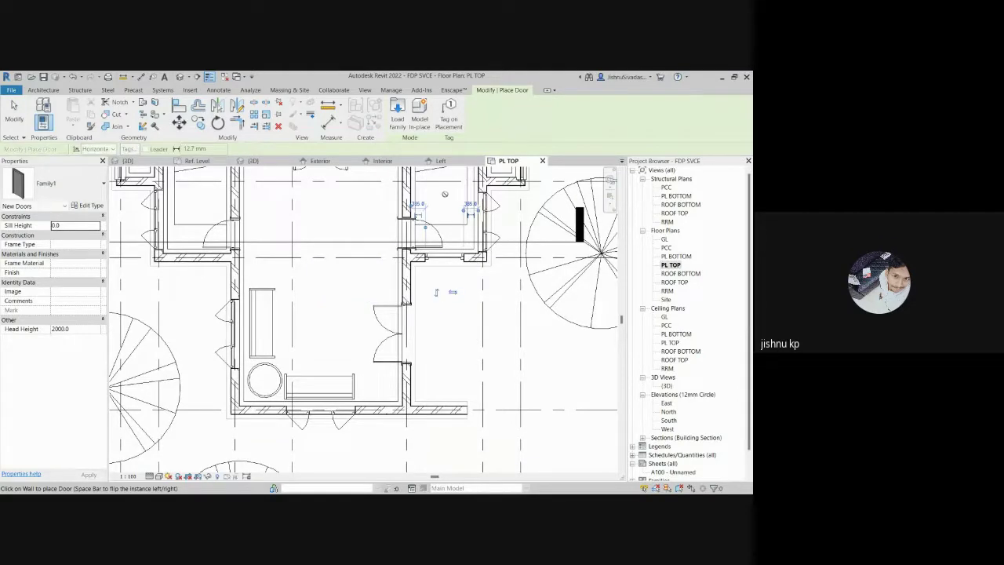
Step: Examine the placed door in the project's 3D view and PL TOP plan, comparing it with the door family's 3D view
left_click(253, 160)
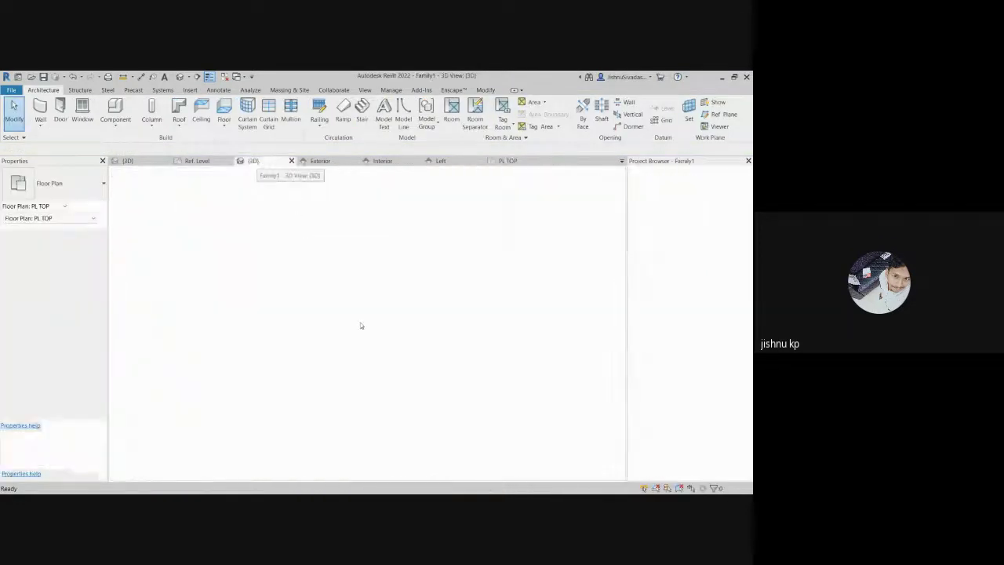
scroll(385, 387, "down", 1)
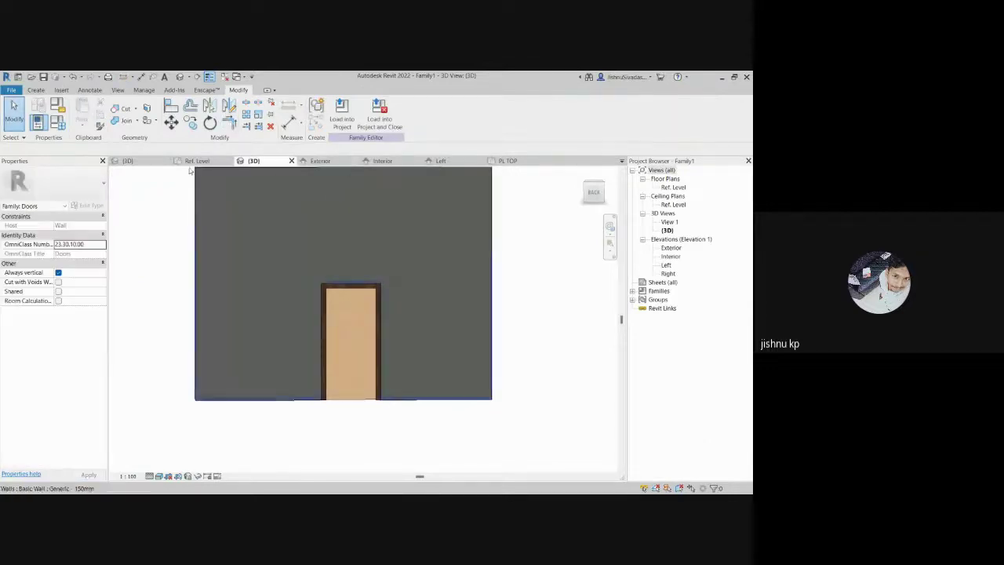
left_click(128, 161)
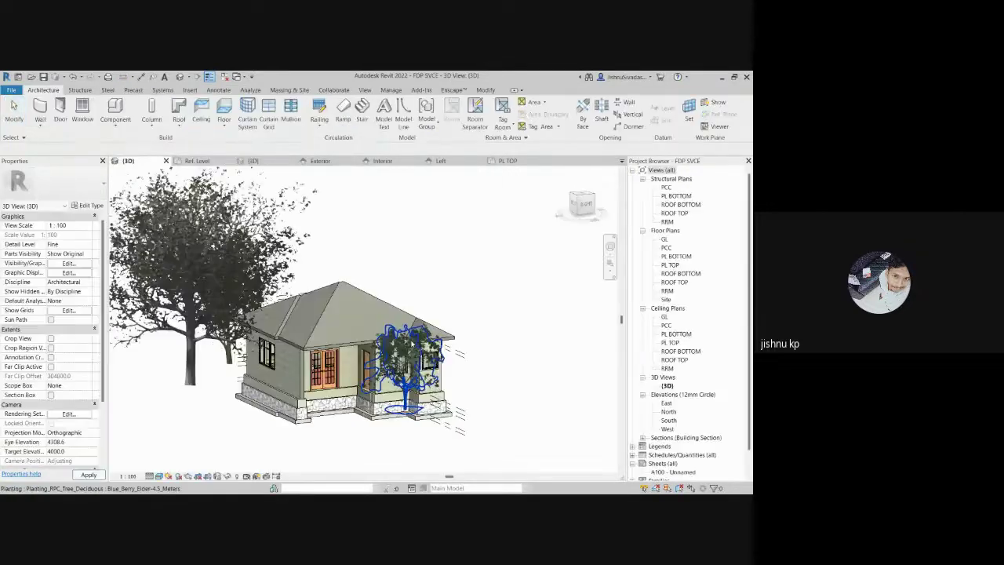
scroll(343, 422, "up", 5)
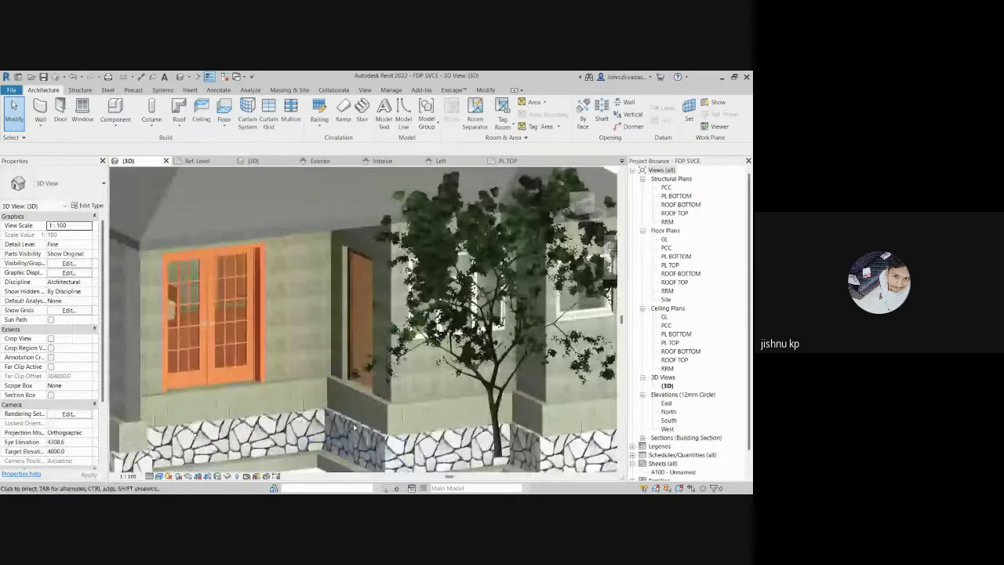
scroll(343, 422, "up", 2)
scroll(343, 421, "up", 6)
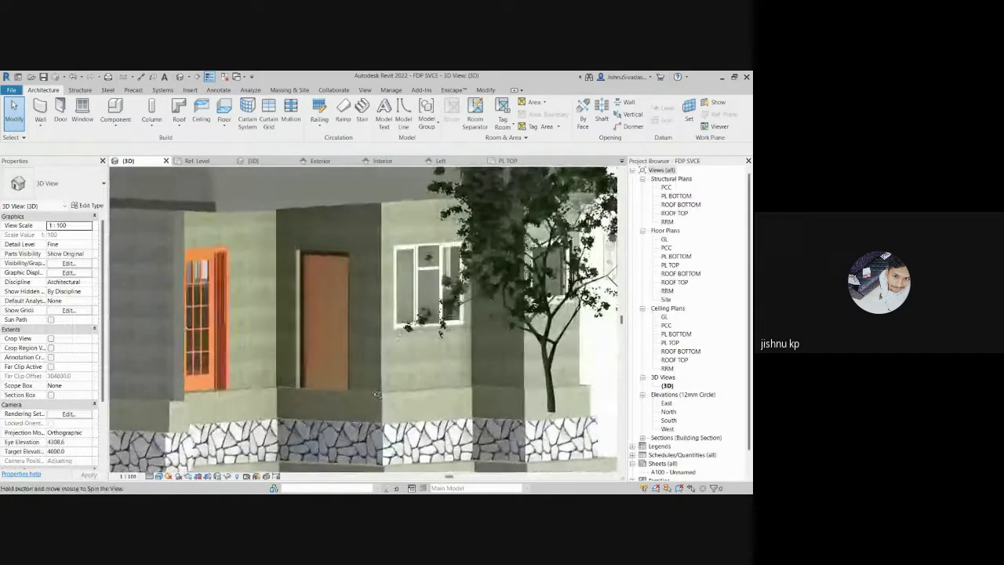
middle_click_drag(327, 372, 343, 393, "shift")
scroll(343, 393, "down", 5)
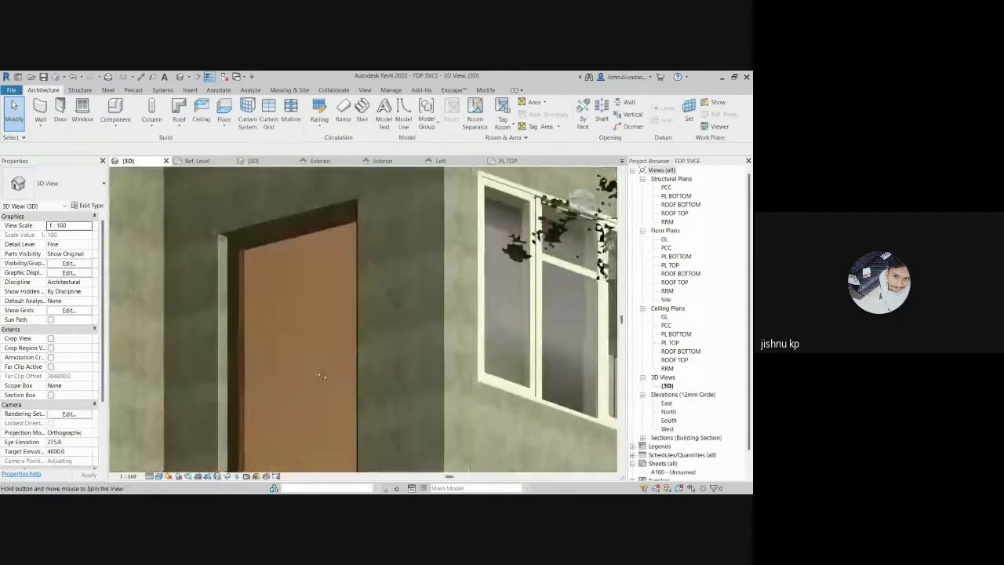
scroll(280, 352, "down", 2)
middle_click_drag(280, 353, 169, 118)
middle_click_drag(332, 333, 363, 403)
scroll(364, 403, "up", 2)
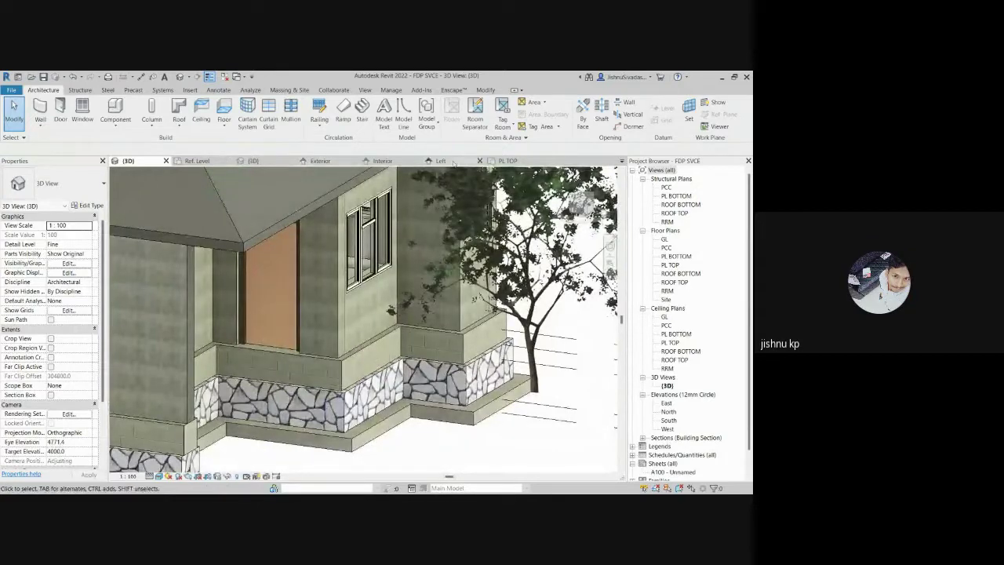
left_click(509, 161)
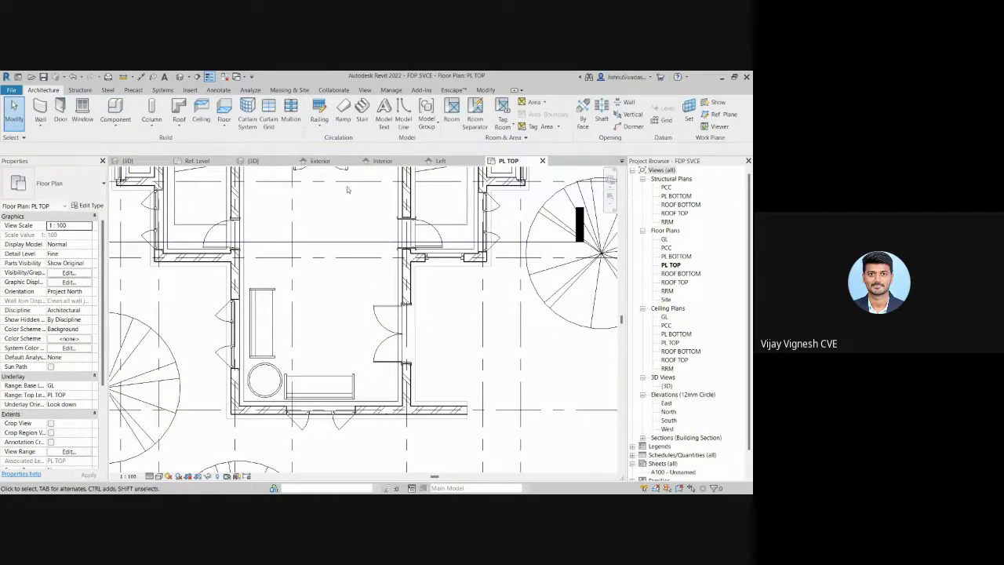
left_click(259, 161)
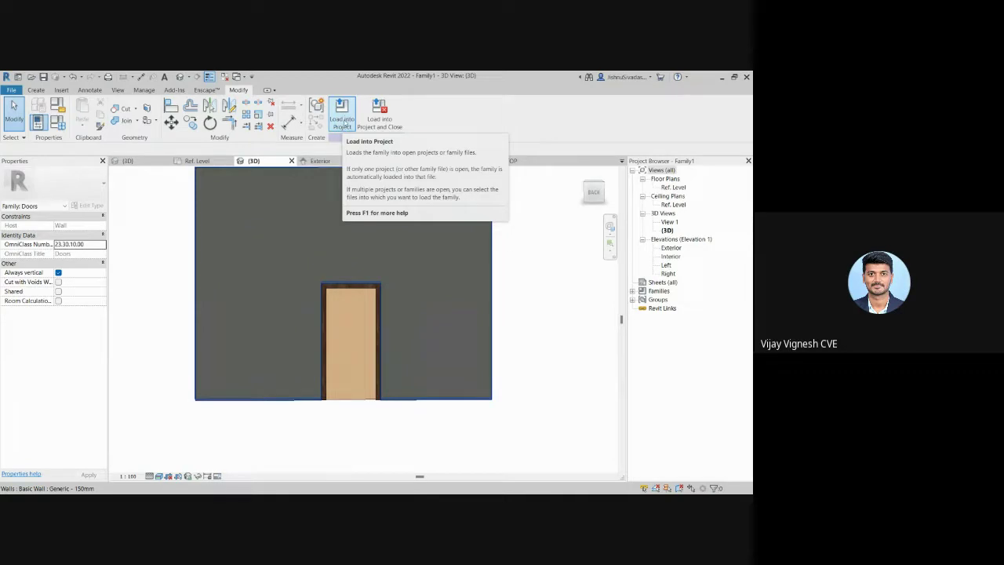
Step: Switch to the Google Meet call in the browser and stop presenting the screen
left_click(148, 164)
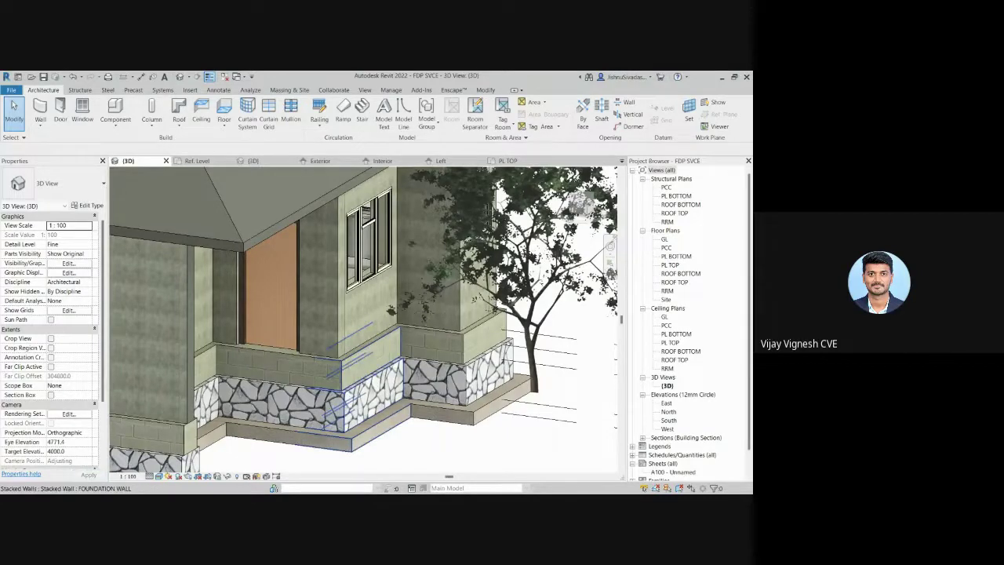
key("super")
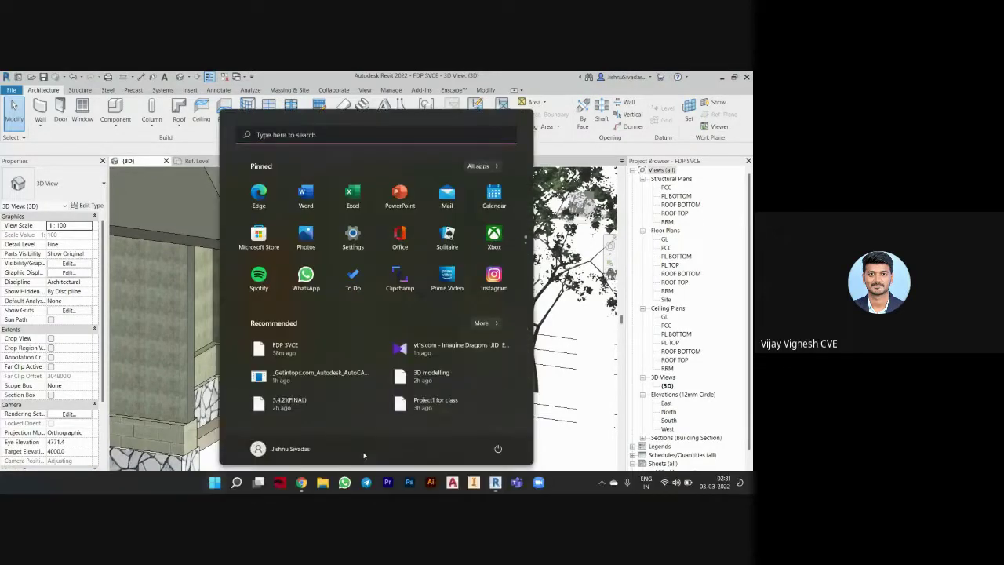
mouse_move(302, 482)
left_click(245, 431)
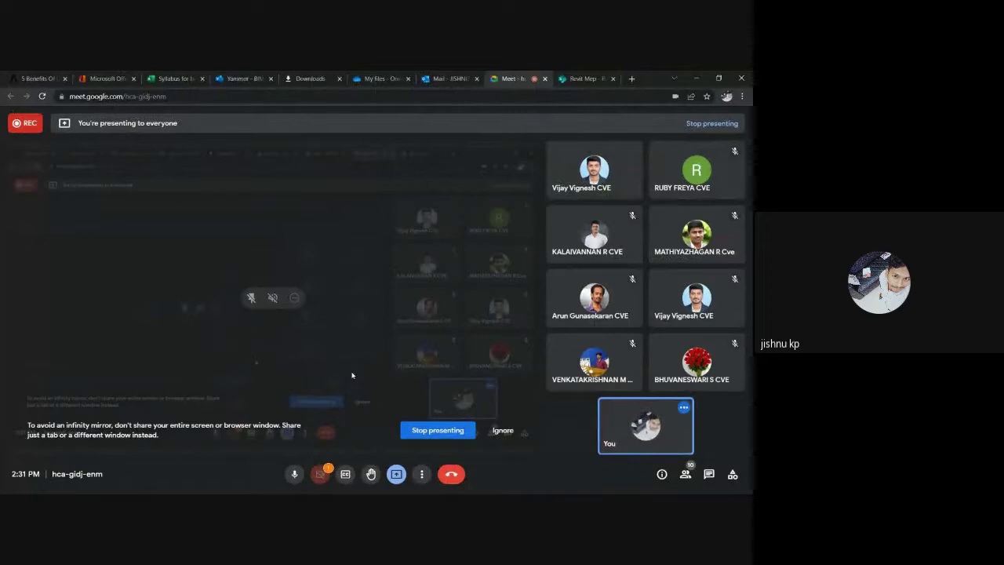
left_click(505, 431)
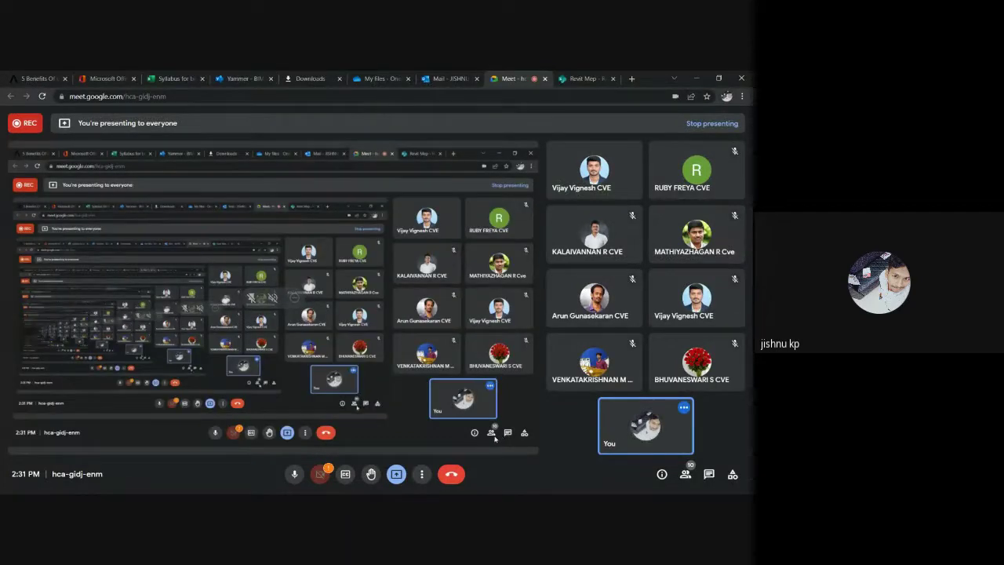
mouse_move(471, 445)
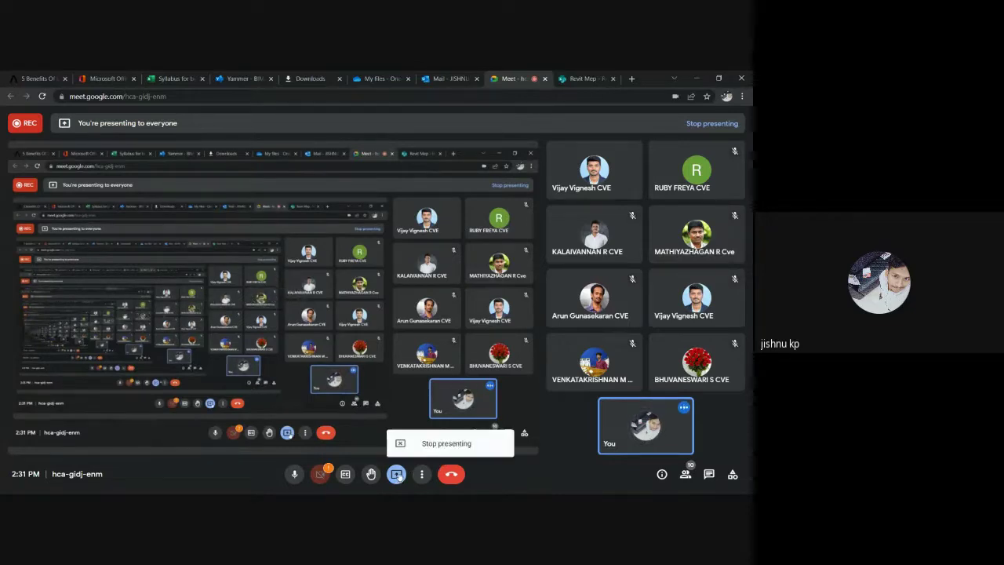
left_click(411, 447)
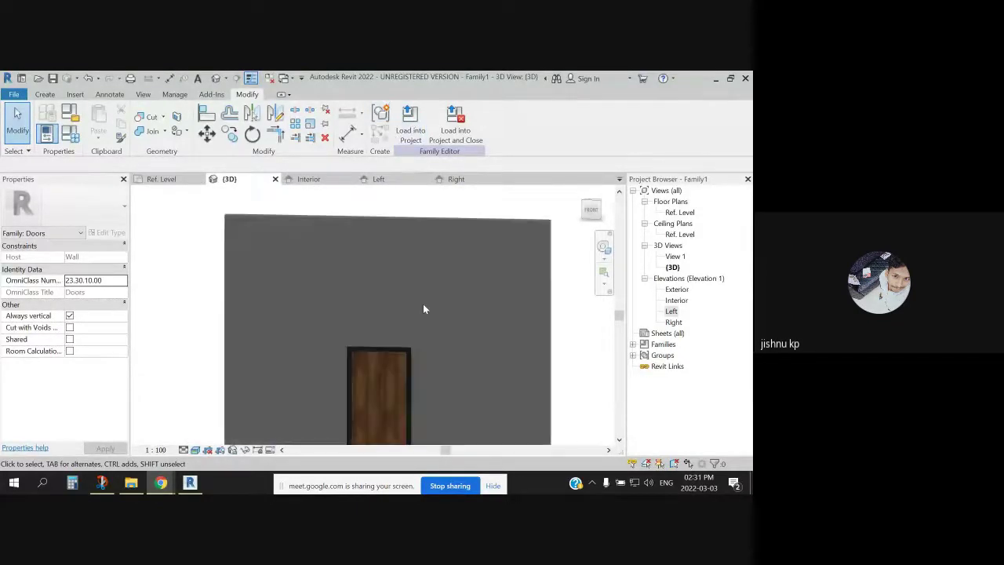
Step: Try to load the Family1 door family into a project from its 3D view
left_click(411, 130)
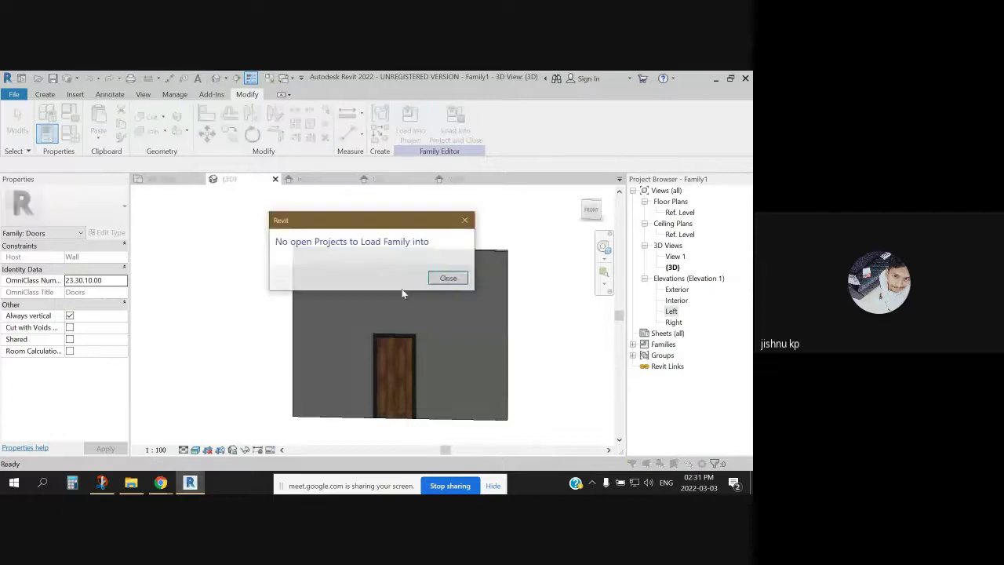
left_click(463, 280)
scroll(442, 324, "up", 2)
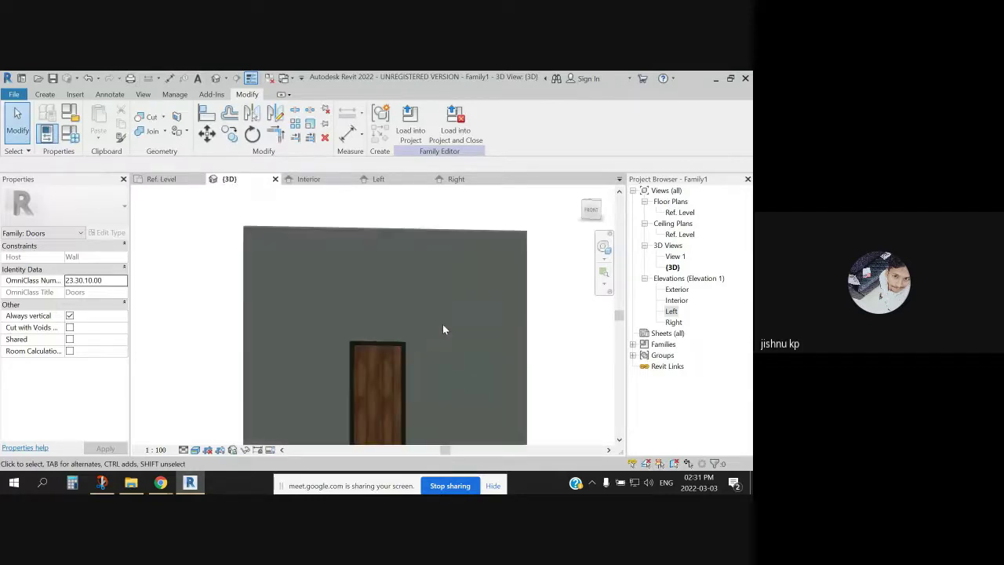
scroll(425, 366, "down", 1)
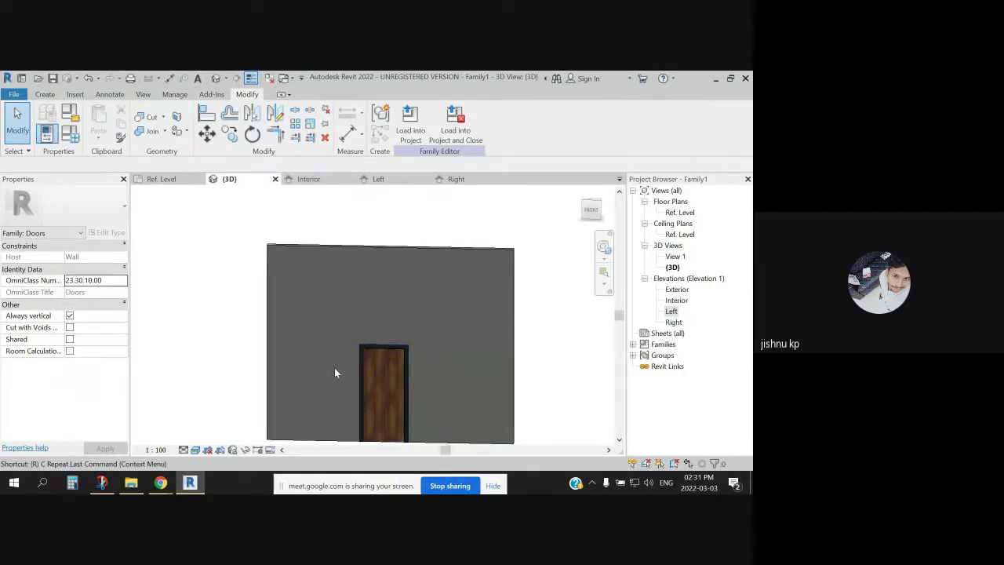
Step: Open the Sample Architecture Project (RAC_basic_sample_project) from the recent models
left_click(6, 78)
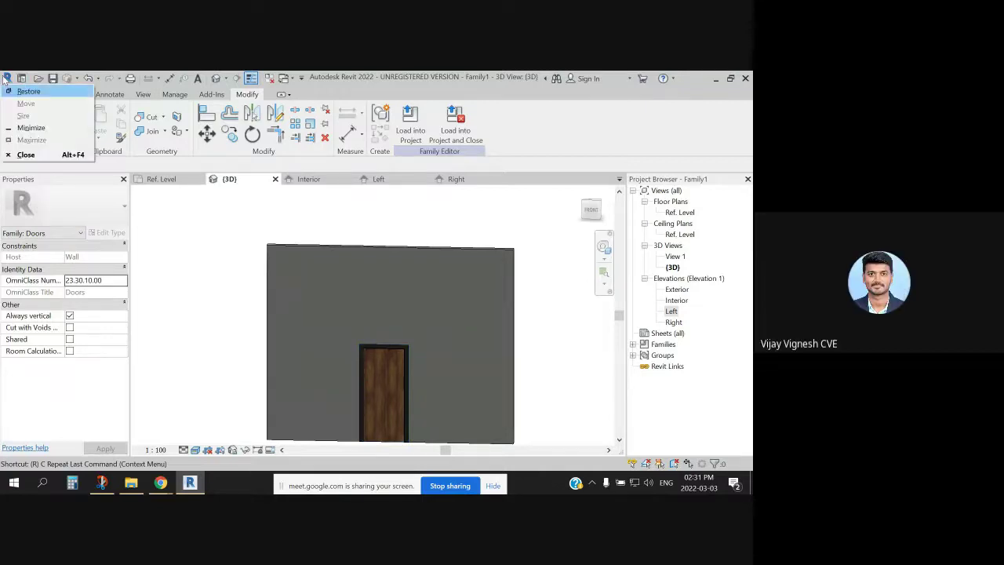
left_click(6, 78)
left_click(15, 81)
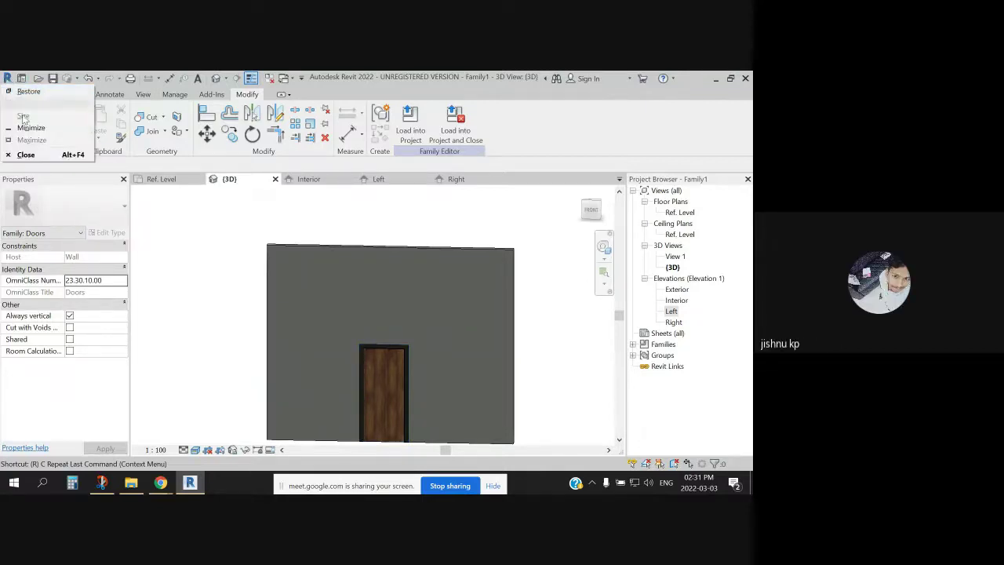
left_click(21, 79)
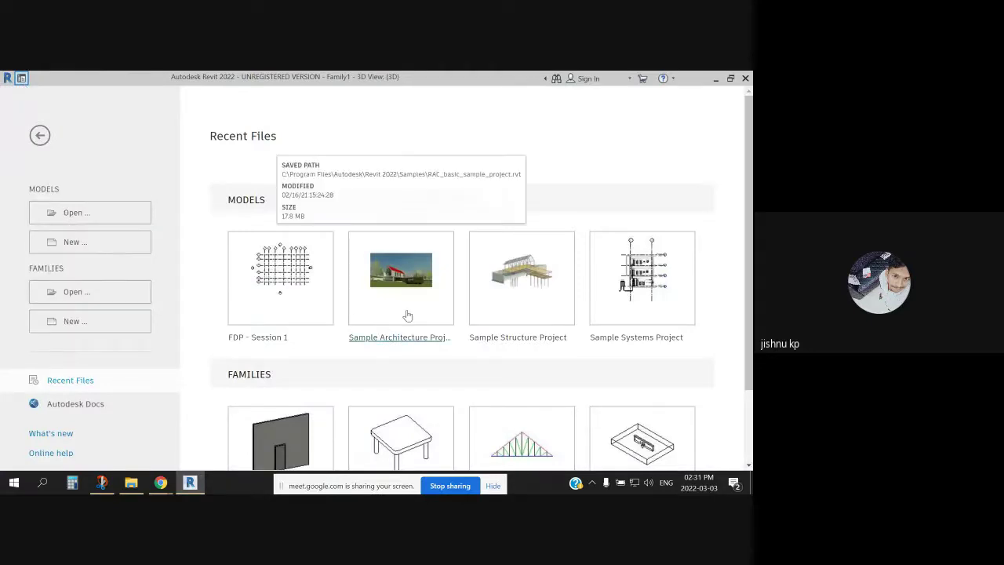
scroll(521, 358, "down", 3)
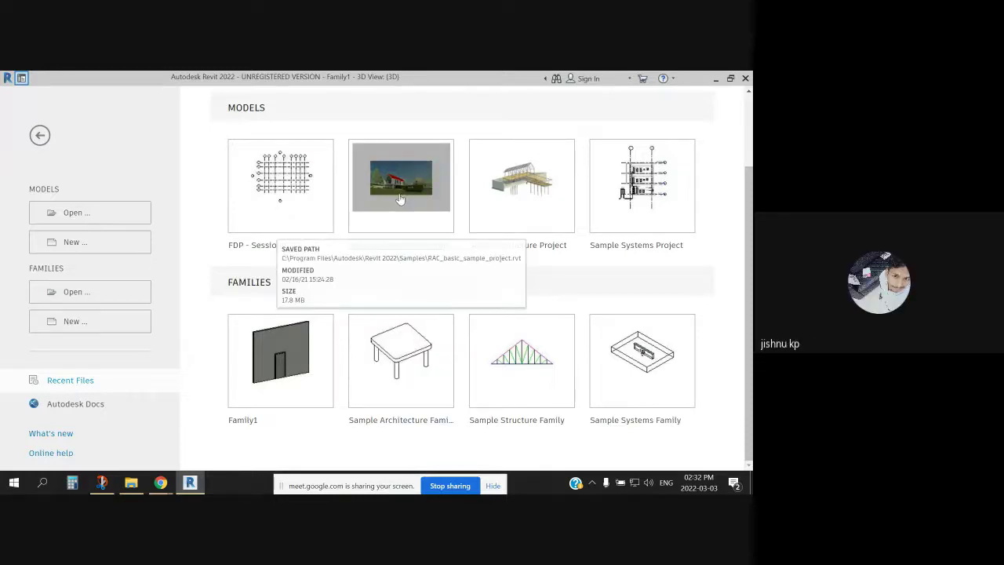
key("ctrl+d")
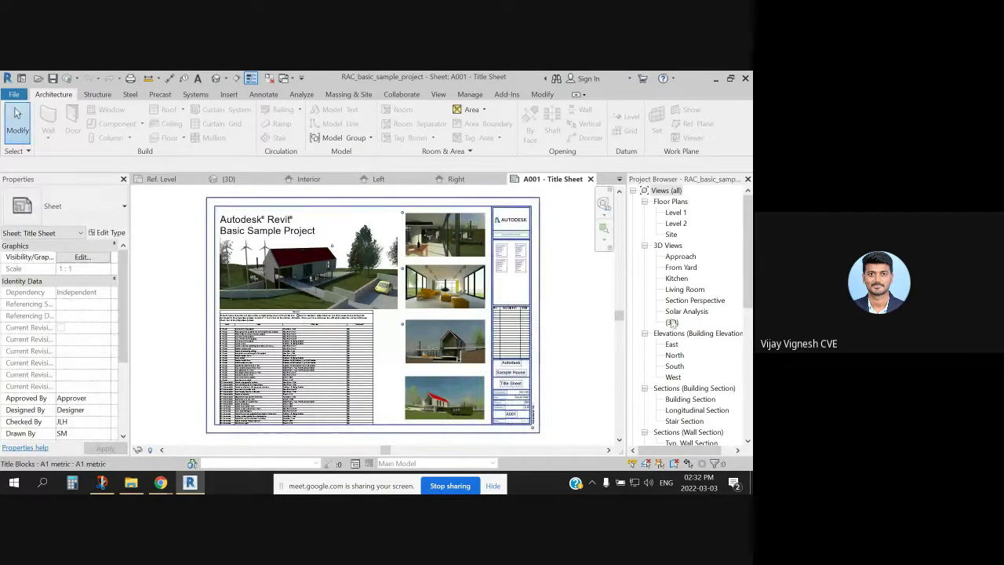
Step: Look over the sample project's title sheet, then open the Level 2 floor plan and examine its room layout
scroll(673, 322, "down", 3)
scroll(672, 322, "up", 3)
scroll(502, 314, "up", 2)
scroll(263, 323, "down", 3)
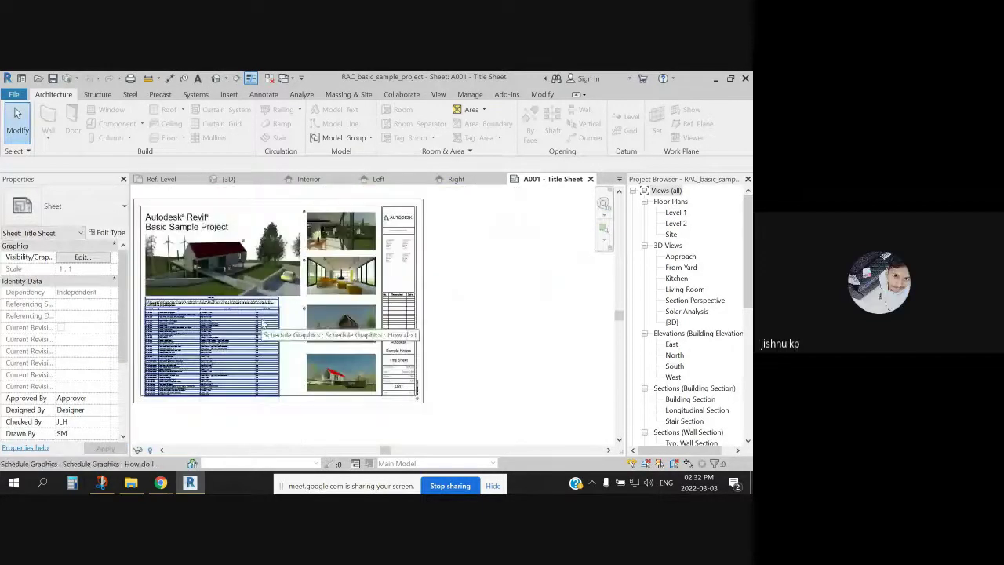
middle_click_drag(381, 309, 467, 327)
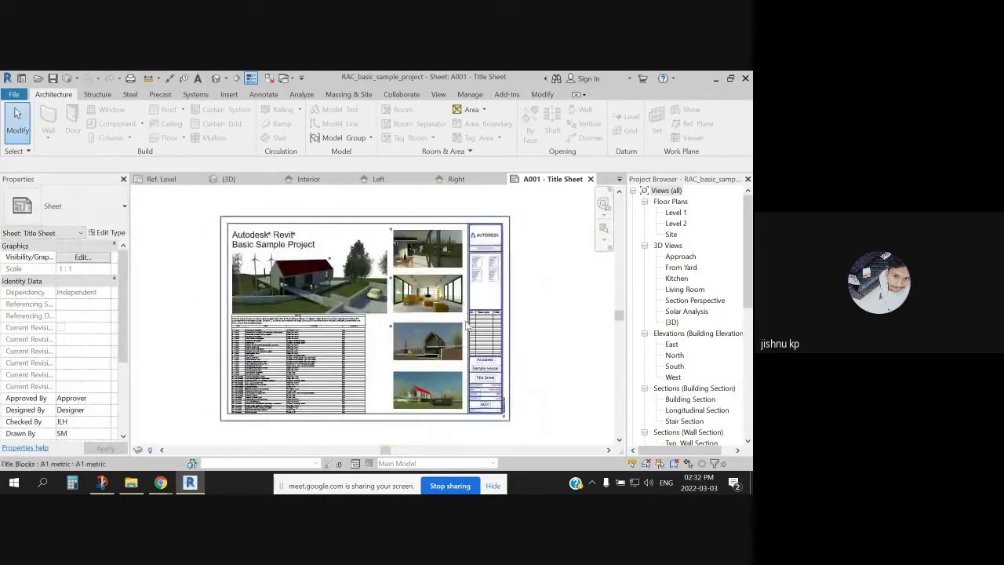
scroll(426, 362, "up", 1)
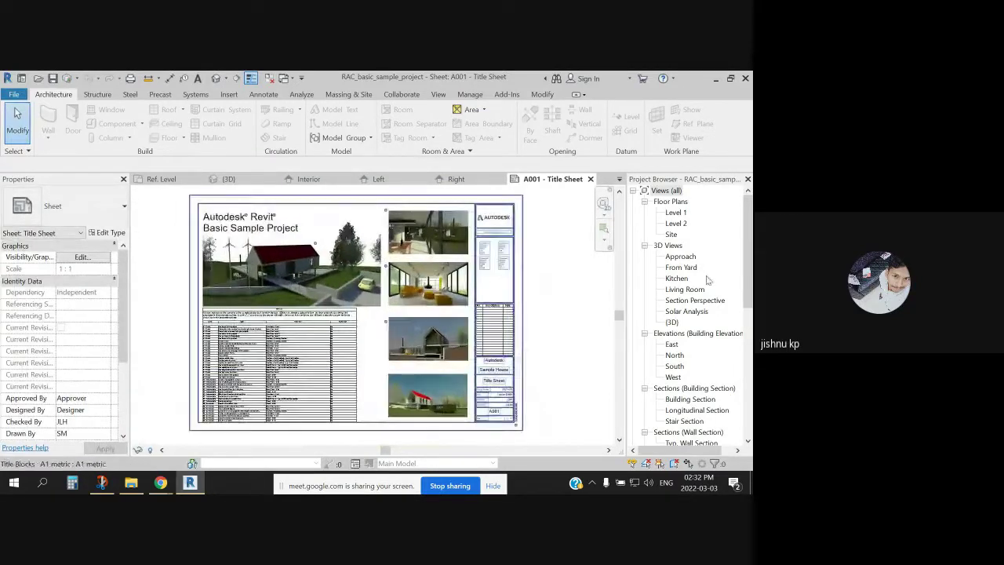
double_click(676, 224)
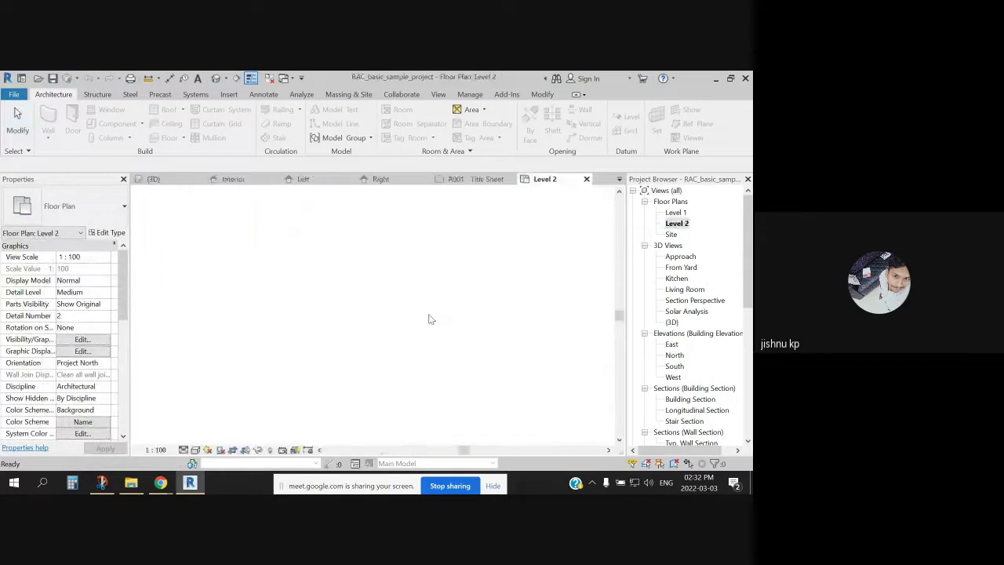
scroll(271, 312, "up", 3)
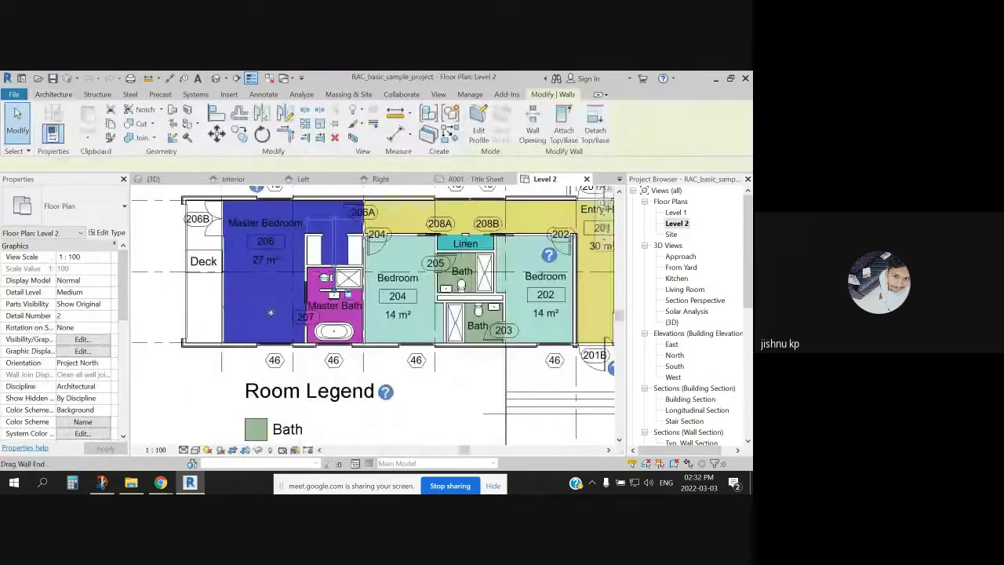
scroll(273, 321, "down", 2)
scroll(424, 298, "up", 3)
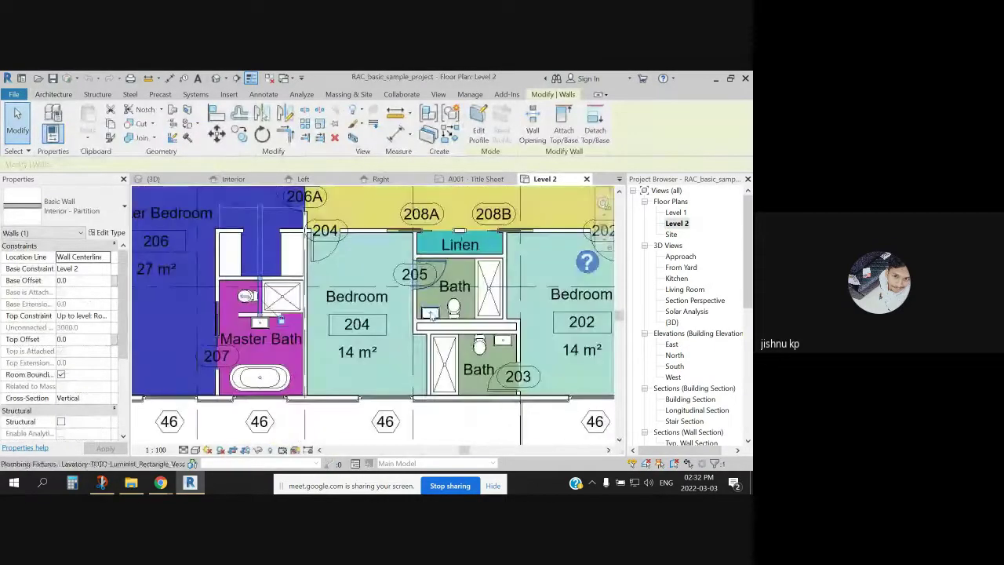
scroll(431, 314, "down", 1)
Step: Examine the sample house and its site in the default 3D view
left_click(214, 78)
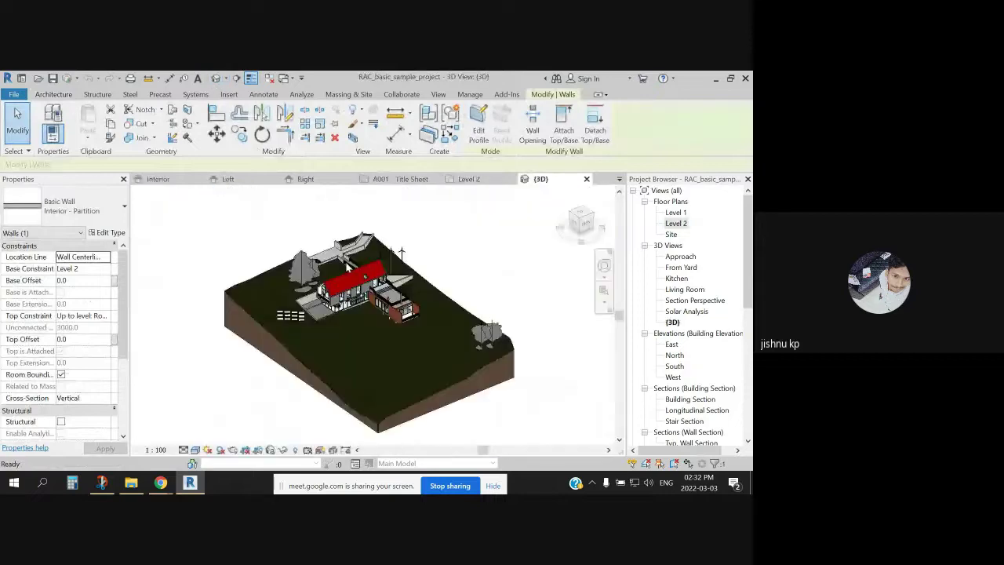
scroll(376, 316, "up", 4)
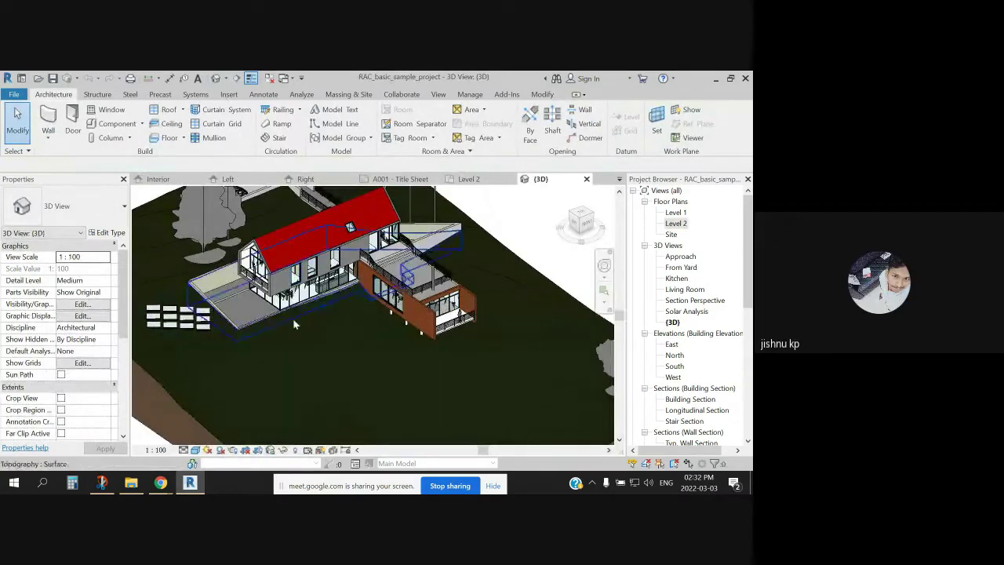
scroll(335, 324, "down", 3)
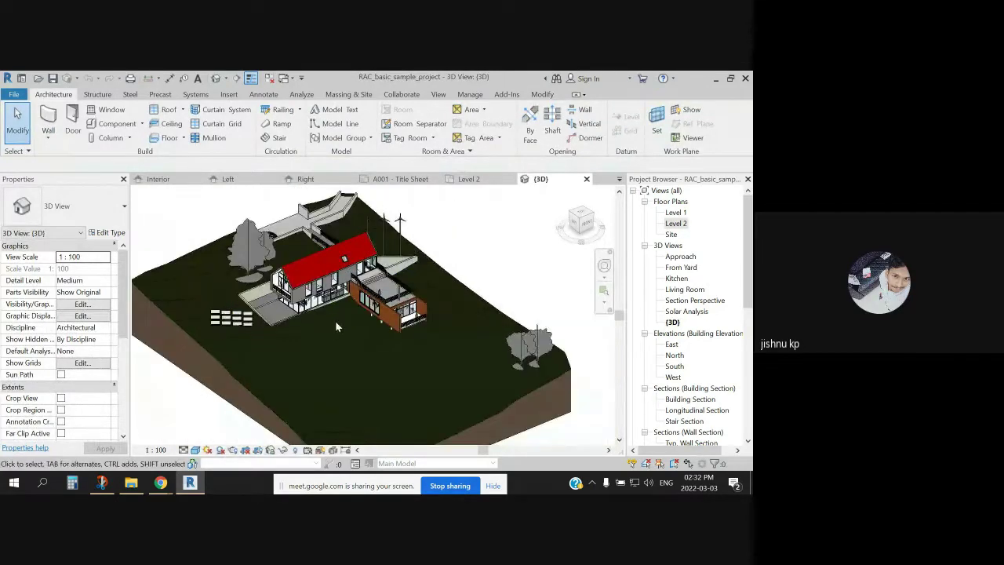
scroll(336, 326, "up", 1)
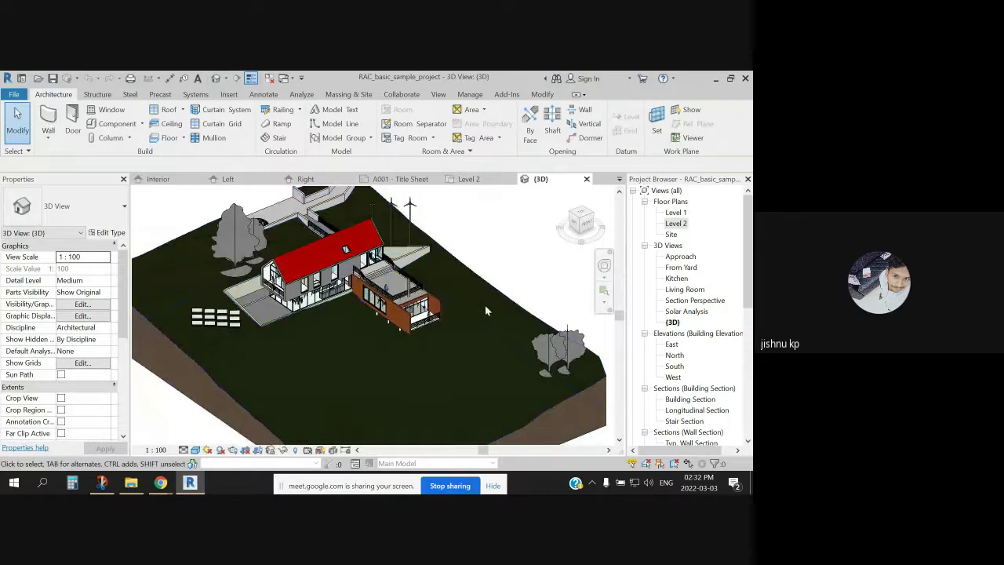
Step: Return to the door family's Interior elevation and load the family into the sample project for placement on Level 2
left_click(157, 179)
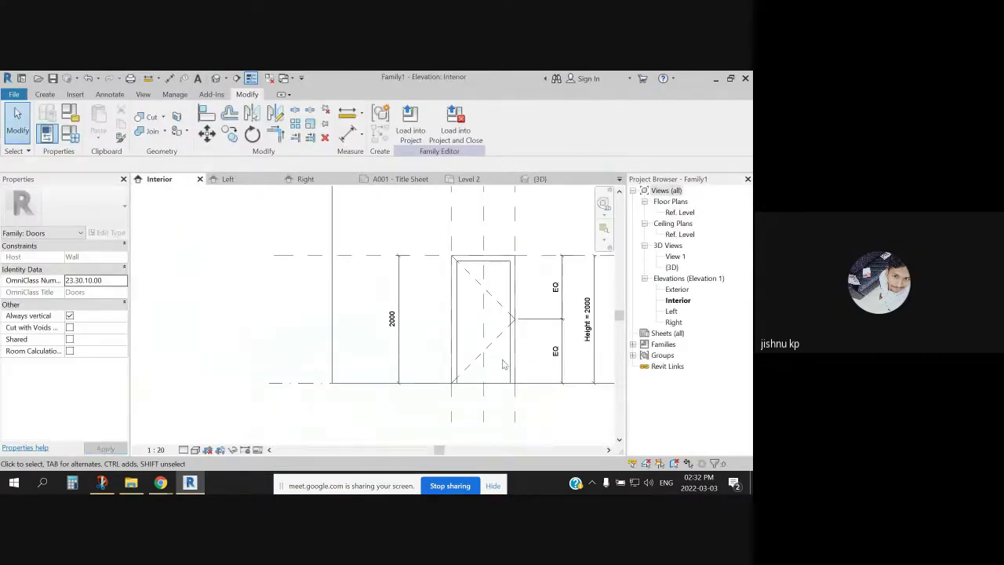
scroll(549, 306, "down", 4)
middle_click_drag(561, 298, 329, 260)
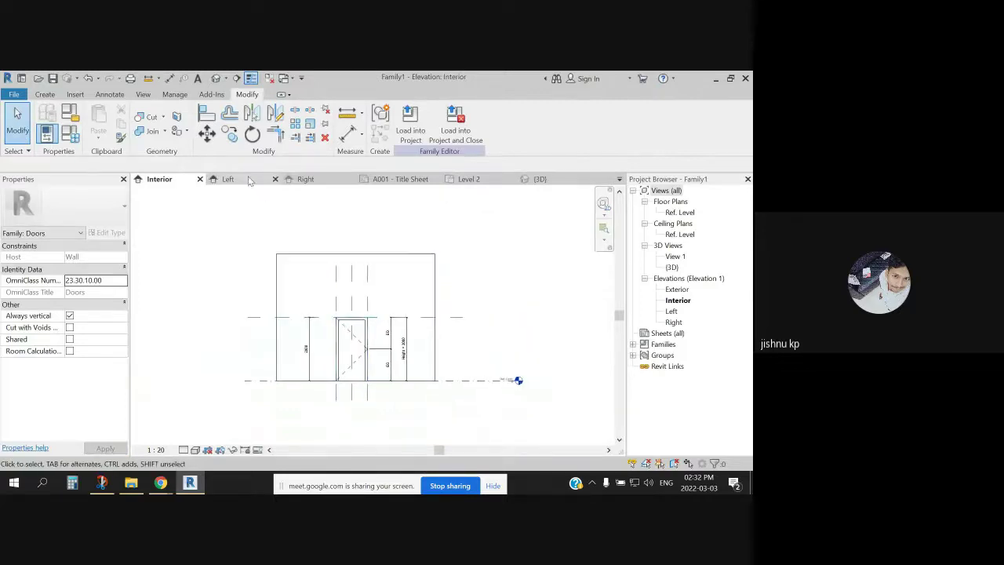
left_click(411, 126)
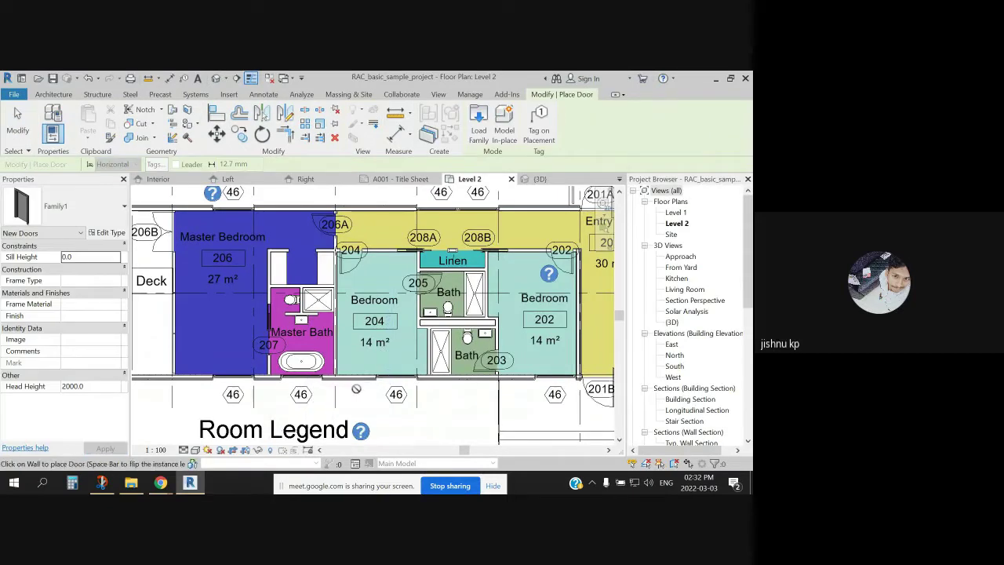
Step: Place Family1 doors in the upper exterior wall of Master Bedroom 206 on both sides of the window
scroll(355, 376, "down", 3)
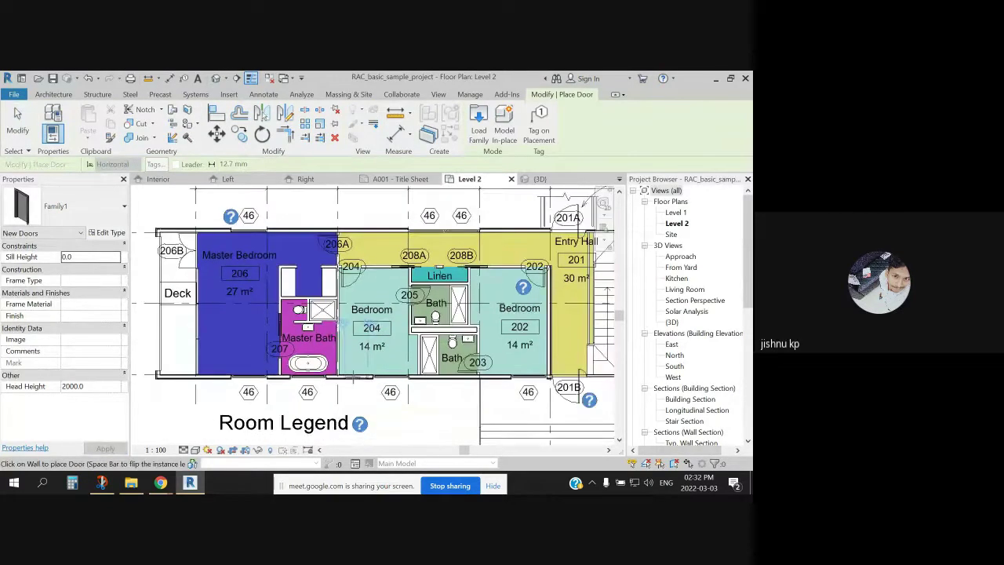
scroll(232, 302, "up", 2)
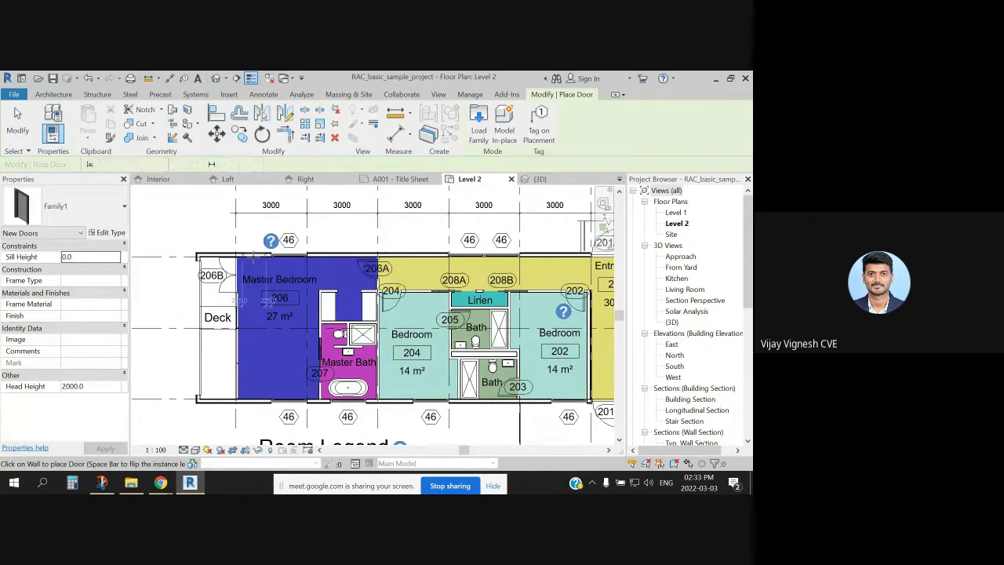
left_click(251, 256)
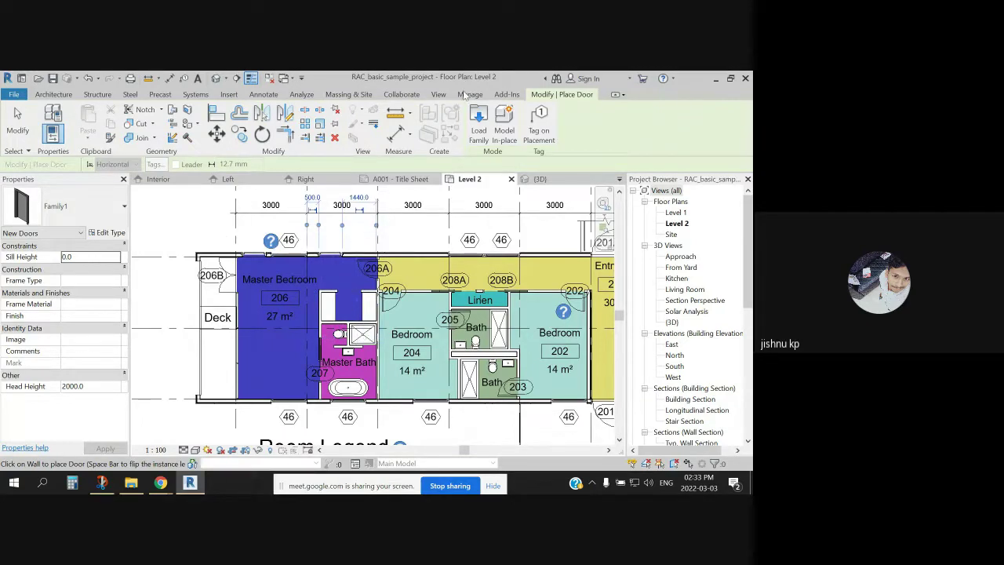
Step: Inspect the upper-floor exterior walls of the sample house in 3D to locate the placed doors
left_click(235, 77)
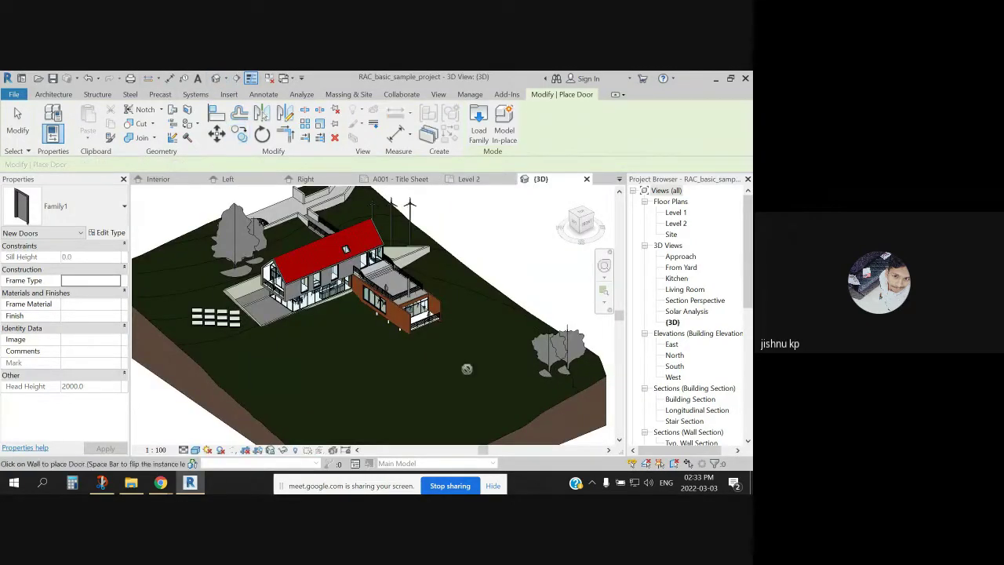
scroll(465, 371, "down", 3)
scroll(392, 345, "up", 6)
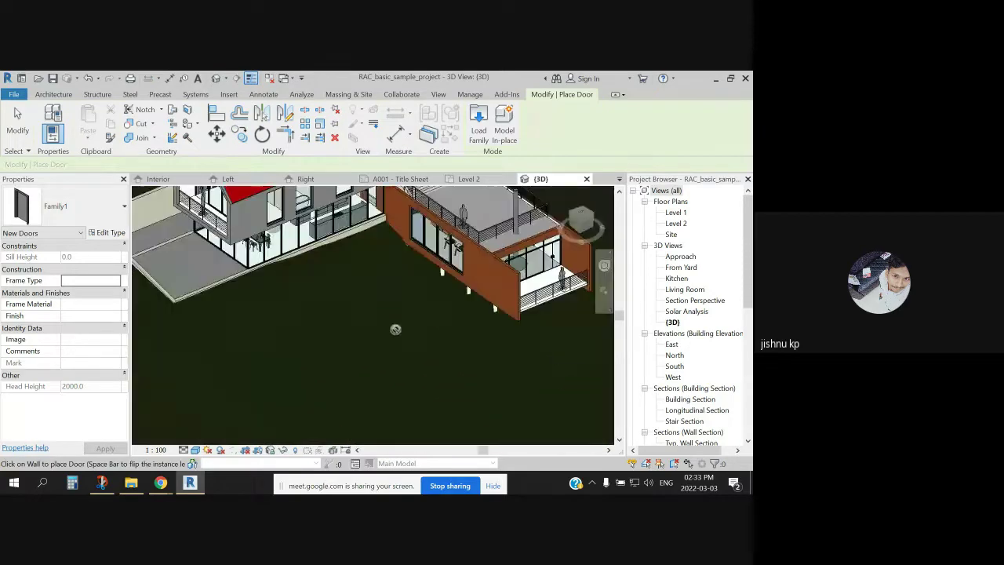
middle_click_drag(427, 259, 430, 374, "shift")
scroll(533, 384, "up", 3)
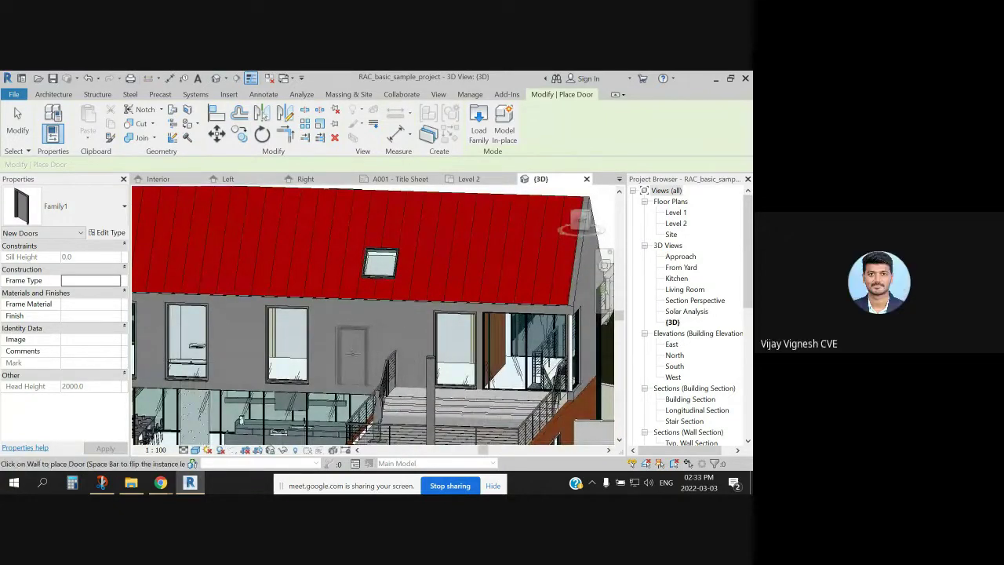
Step: Place a Family1 door in the upper-storey wall below the skylight, between the windows beside the outdoor stairs
left_click(353, 355)
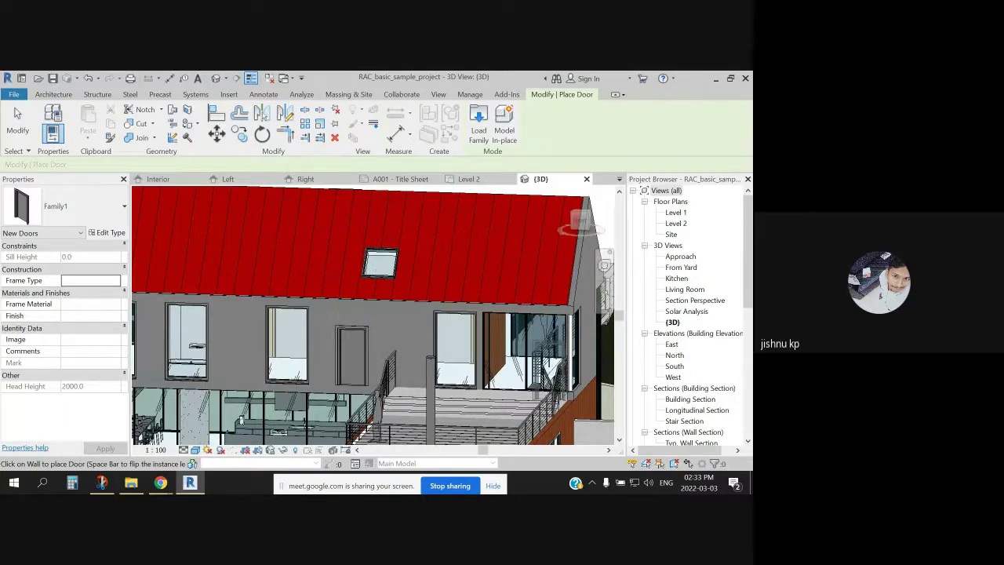
middle_click_drag(381, 262, 271, 372, "shift")
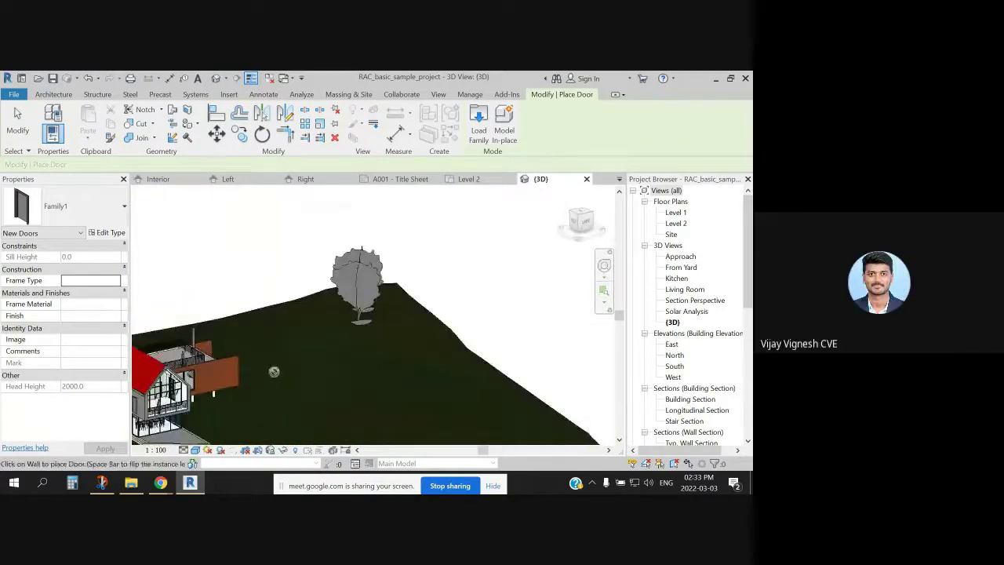
middle_click_drag(240, 401, 464, 234, "shift")
scroll(345, 392, "up", 3)
Step: Return to the Family1 door family from the project views and open its default 3D view
left_click(249, 182)
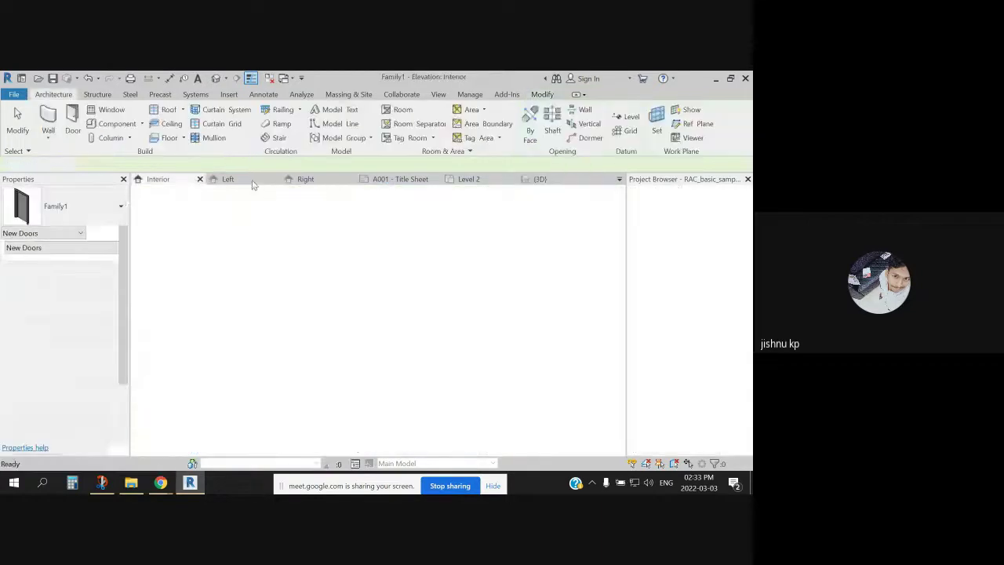
left_click(306, 179)
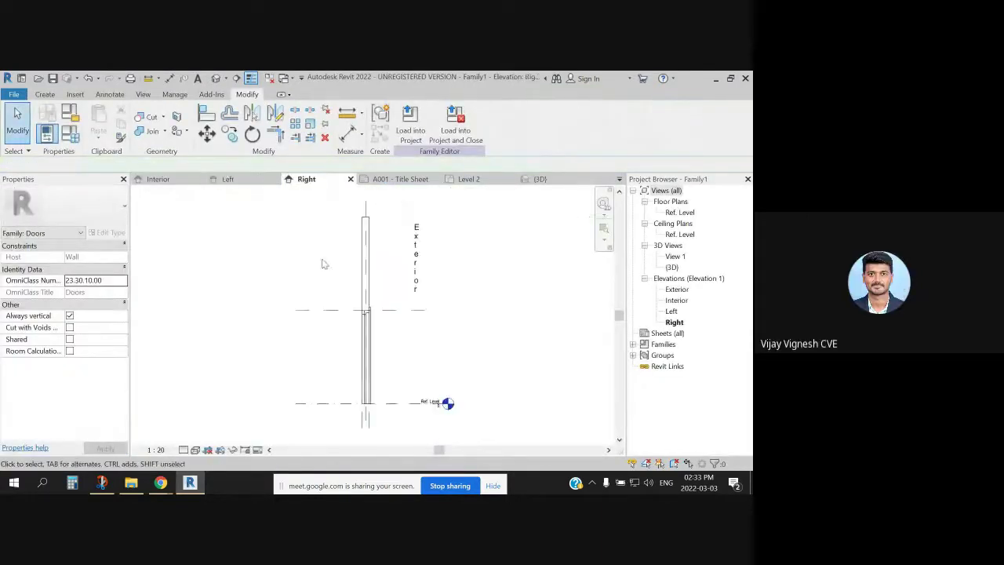
left_click(491, 182)
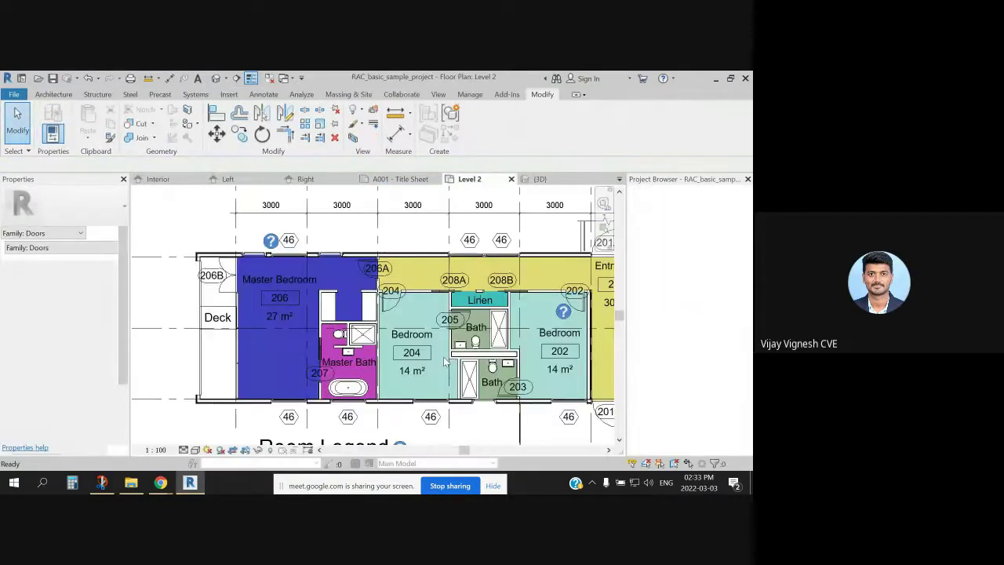
left_click(541, 180)
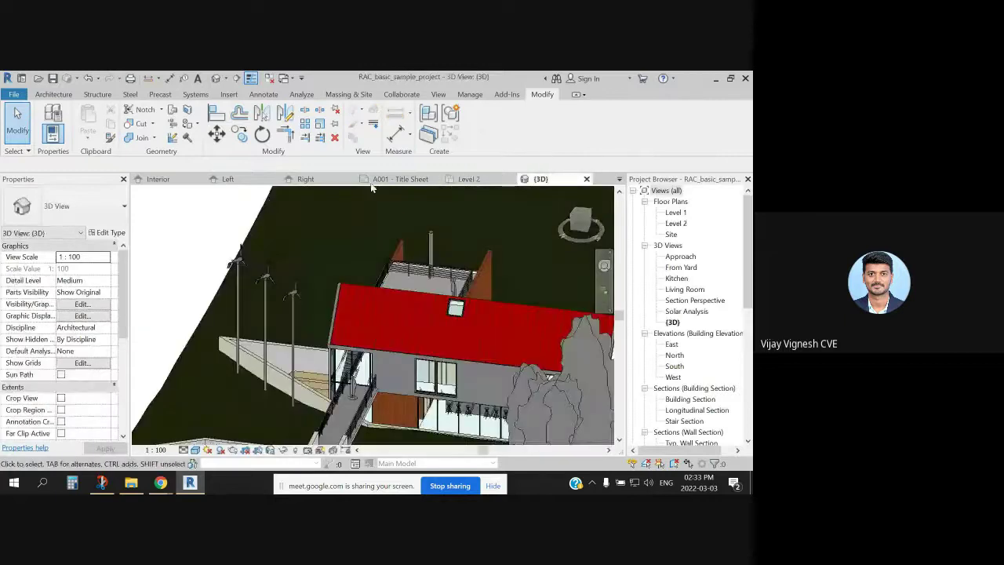
left_click(306, 179)
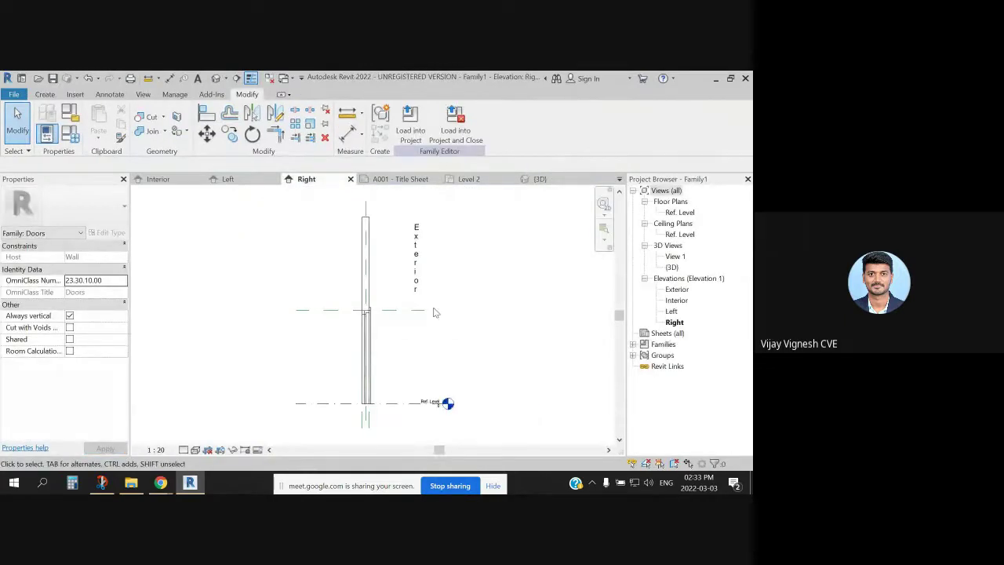
left_click(216, 78)
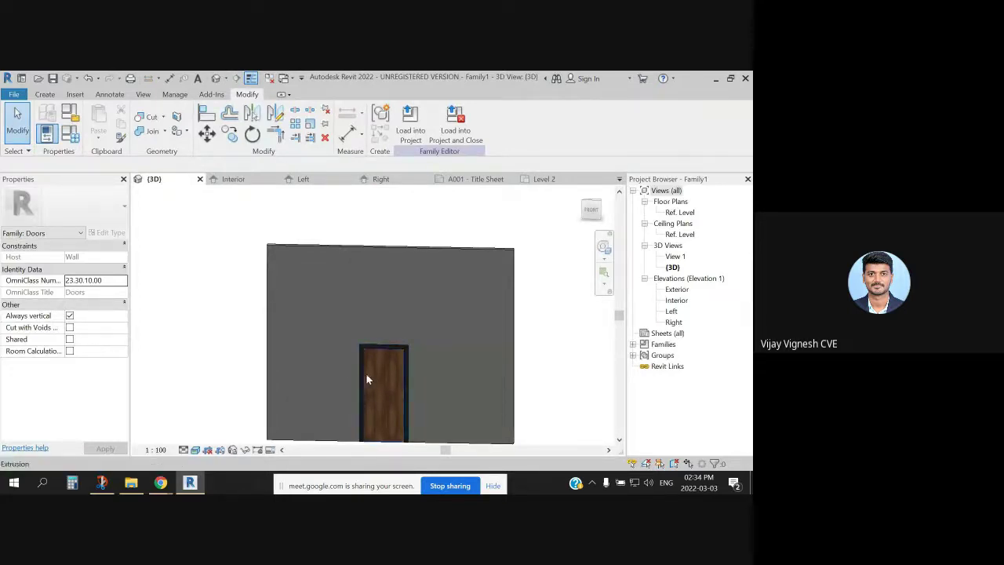
Step: Load the Family1 door family into RAC_basic_sample_project and look over the Level 2 floor plan
left_click(267, 249)
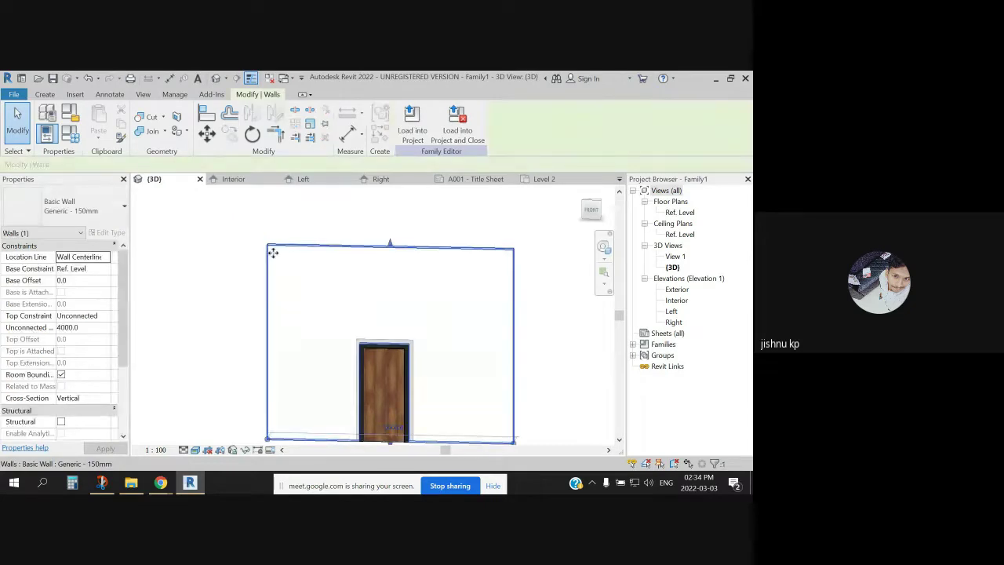
left_click(414, 129)
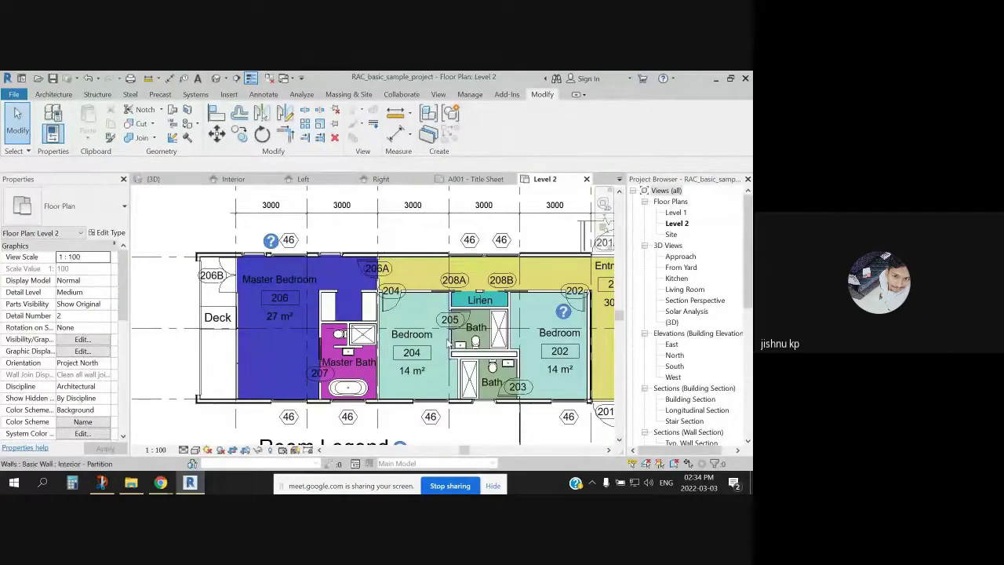
scroll(542, 361, "down", 4)
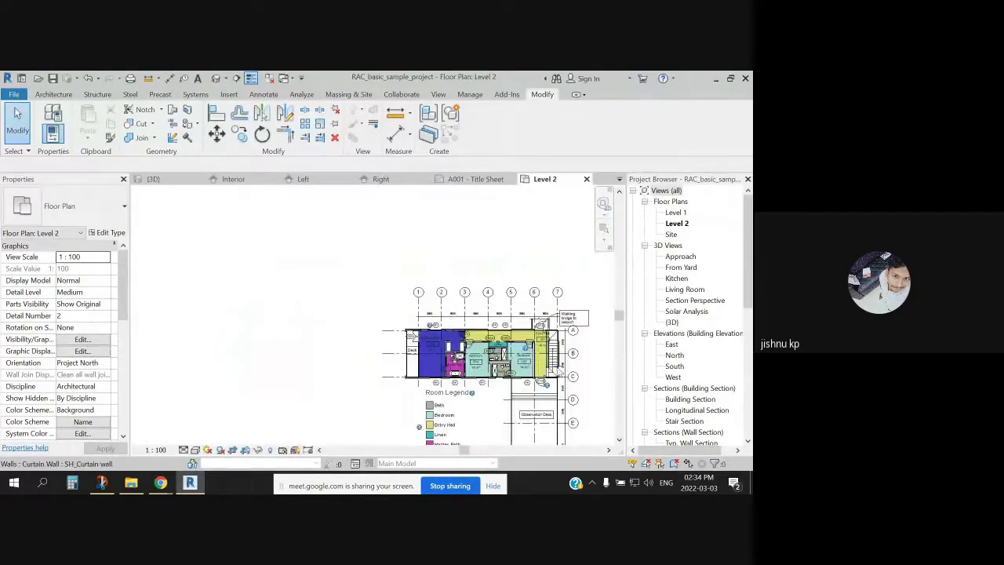
scroll(547, 377, "up", 4)
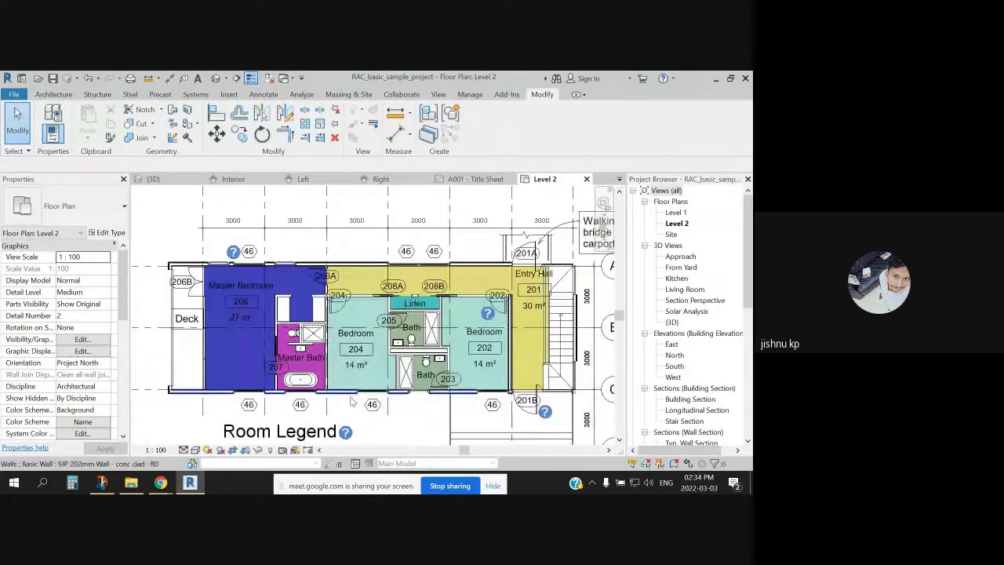
scroll(350, 404, "up", 2)
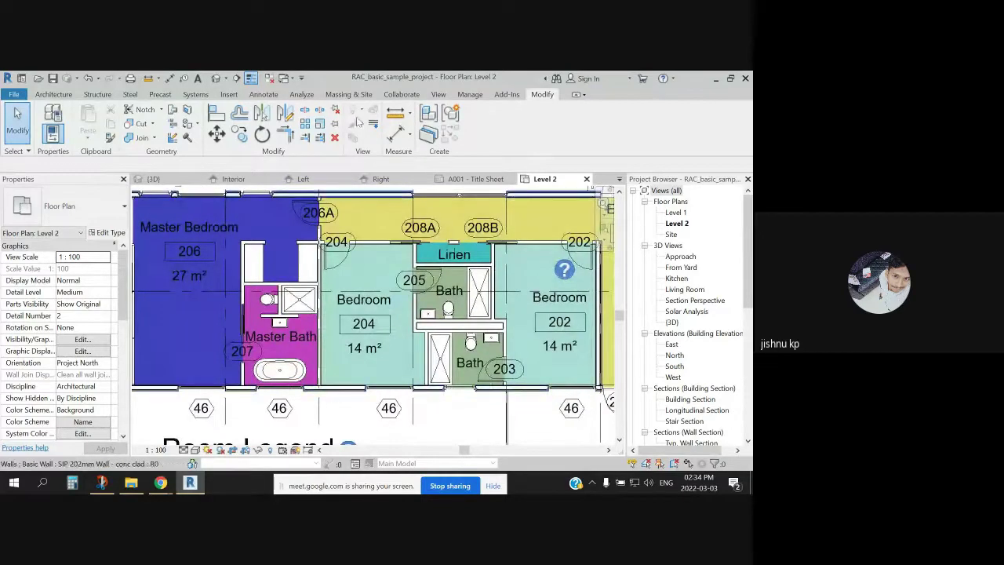
scroll(390, 197, "down", 2)
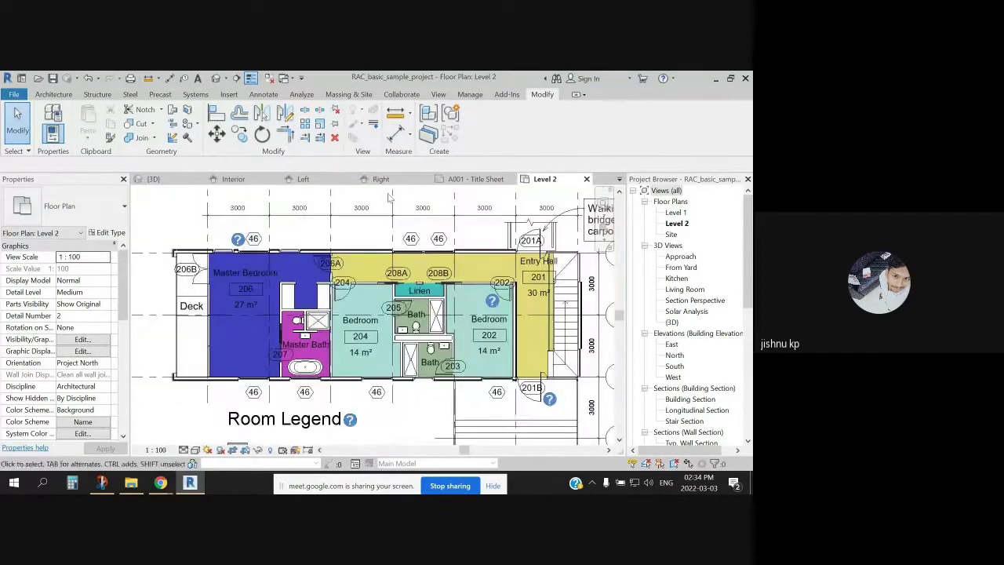
Step: Open the project's default 3D view and set its visual style to Realistic
left_click(215, 79)
scroll(393, 378, "up", 3)
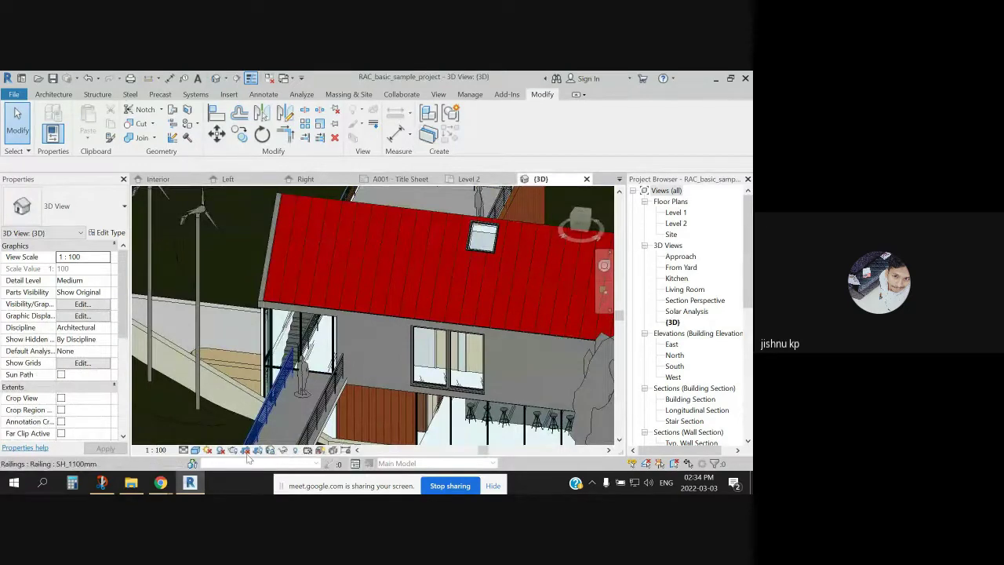
left_click(195, 451)
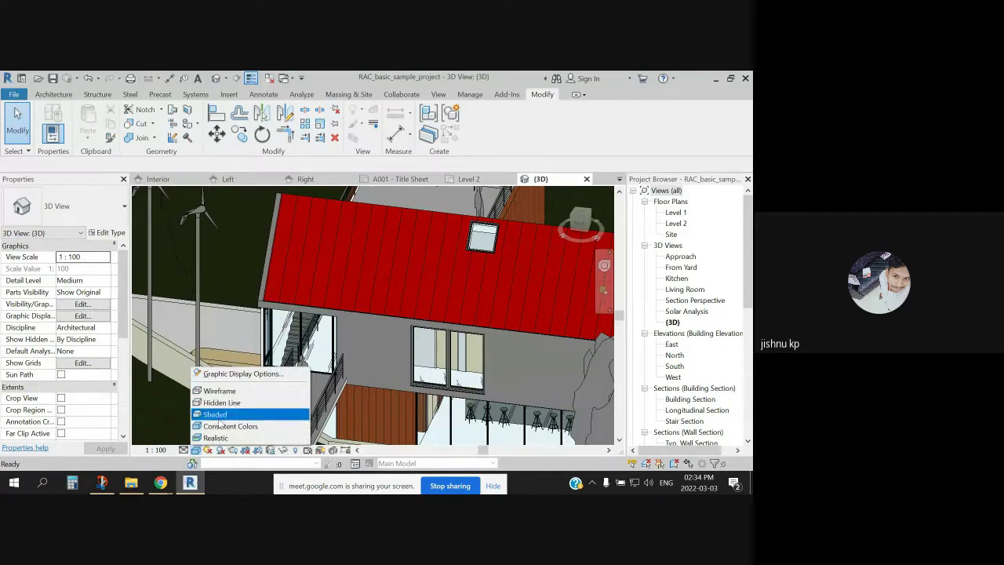
left_click(222, 439)
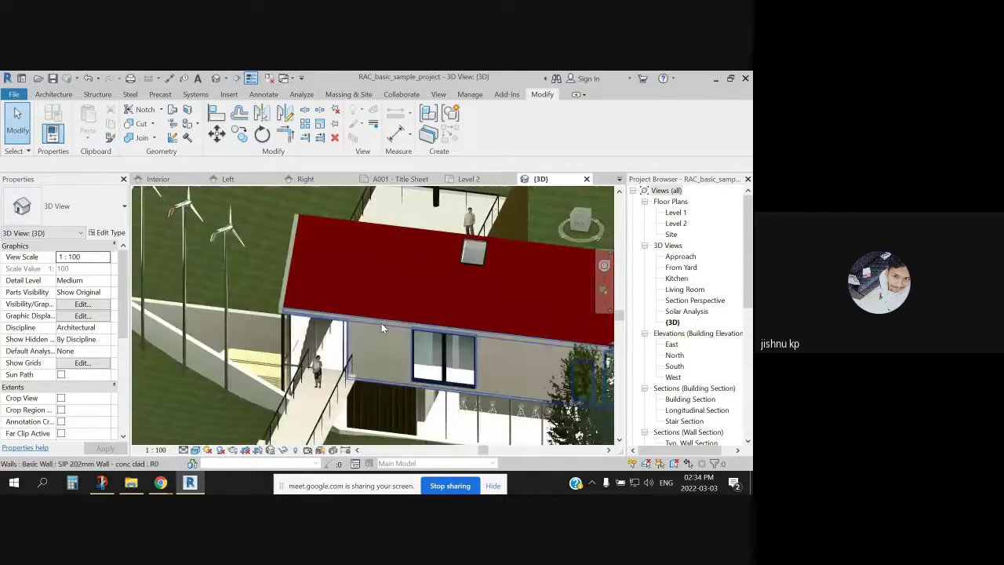
Step: Examine the wooden doors on the house's facades from several sides in the realistic 3D view and end the screen sharing
middle_click_drag(381, 324, 333, 336, "shift")
middle_click_drag(412, 382, 494, 369, "shift")
scroll(485, 333, "down", 5)
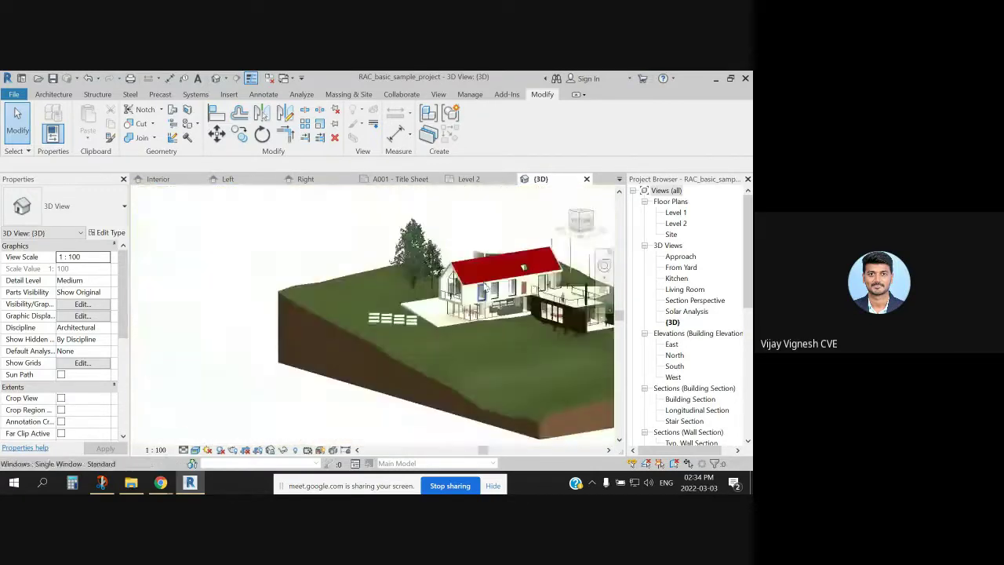
scroll(441, 328, "up", 4)
middle_click_drag(441, 328, 448, 289, "shift")
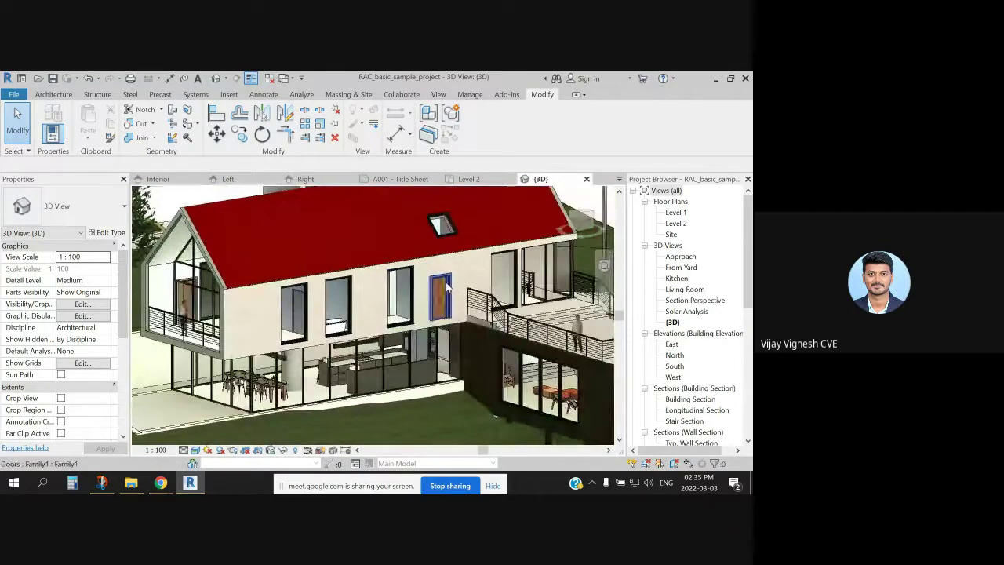
scroll(447, 289, "up", 3)
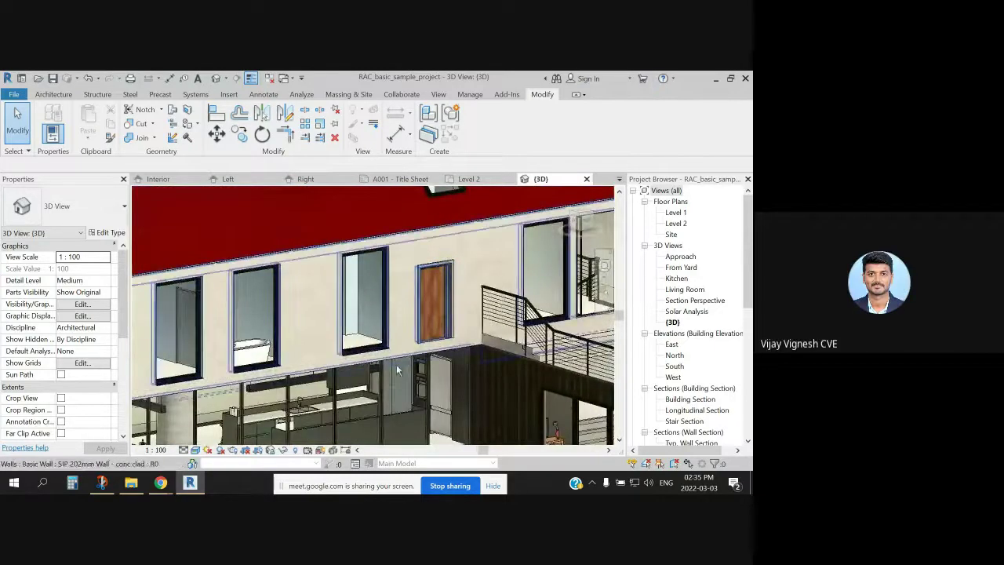
middle_click_drag(398, 370, 236, 361, "shift")
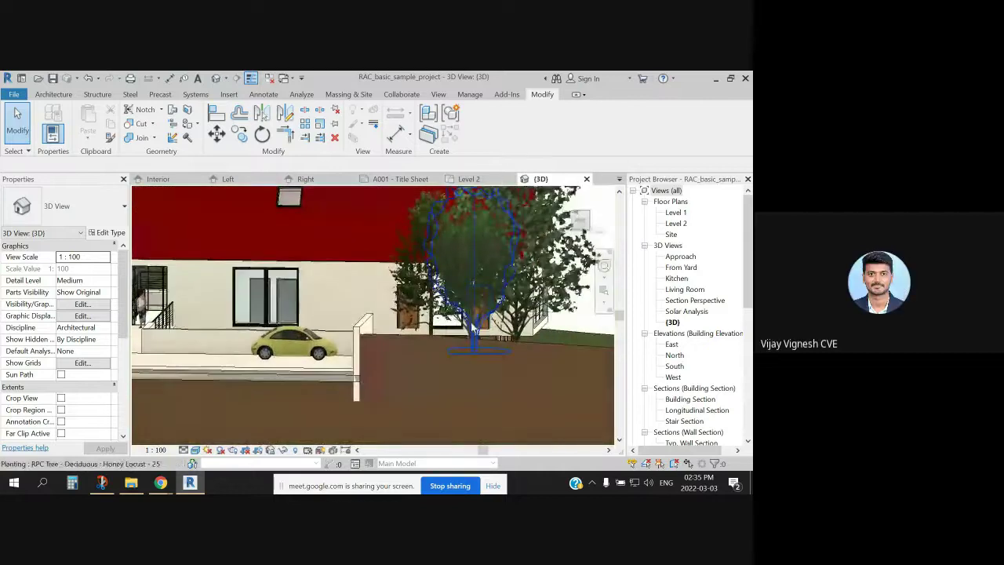
scroll(474, 324, "up", 10)
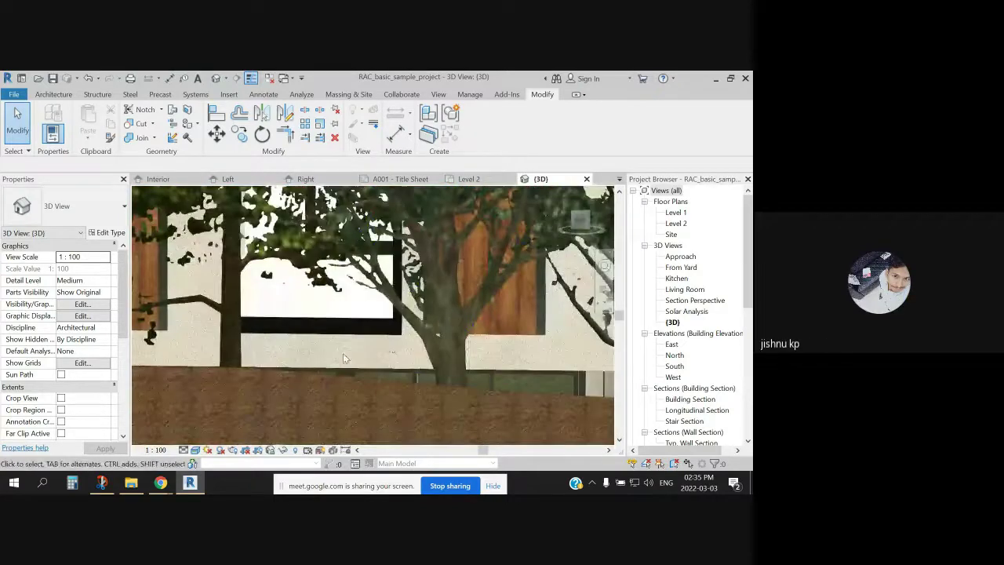
scroll(343, 353, "down", 5)
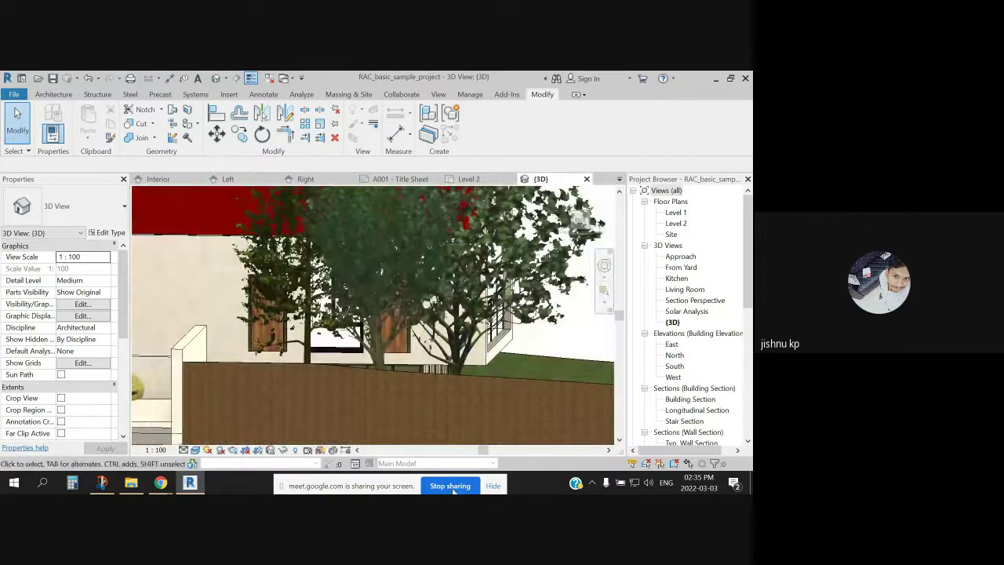
left_click(450, 486)
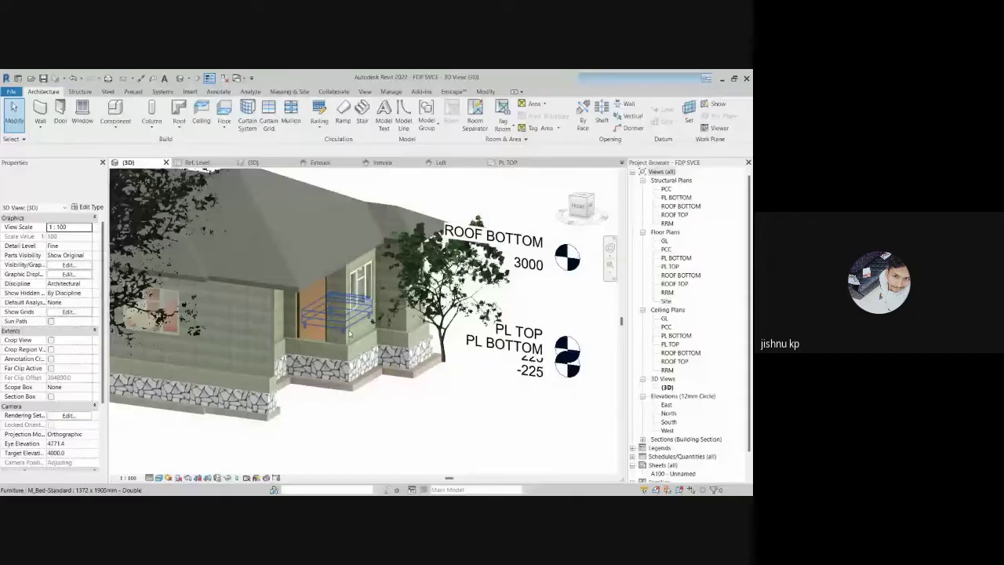
Step: Close the inactive views of the FDP SVCE session and discard the changes to Family1
key("Escape")
middle_click_drag(350, 335, 423, 392, "shift")
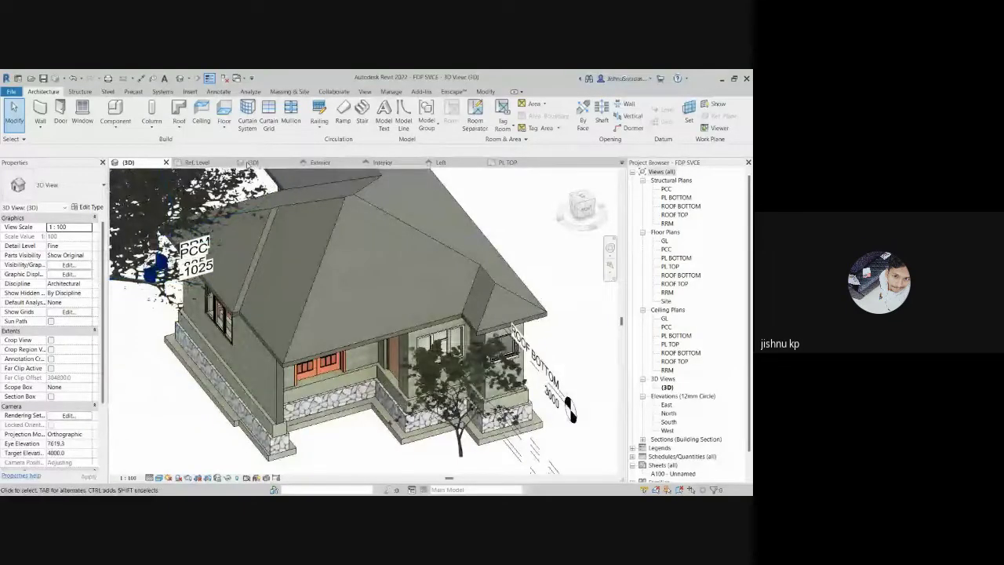
left_click(248, 164)
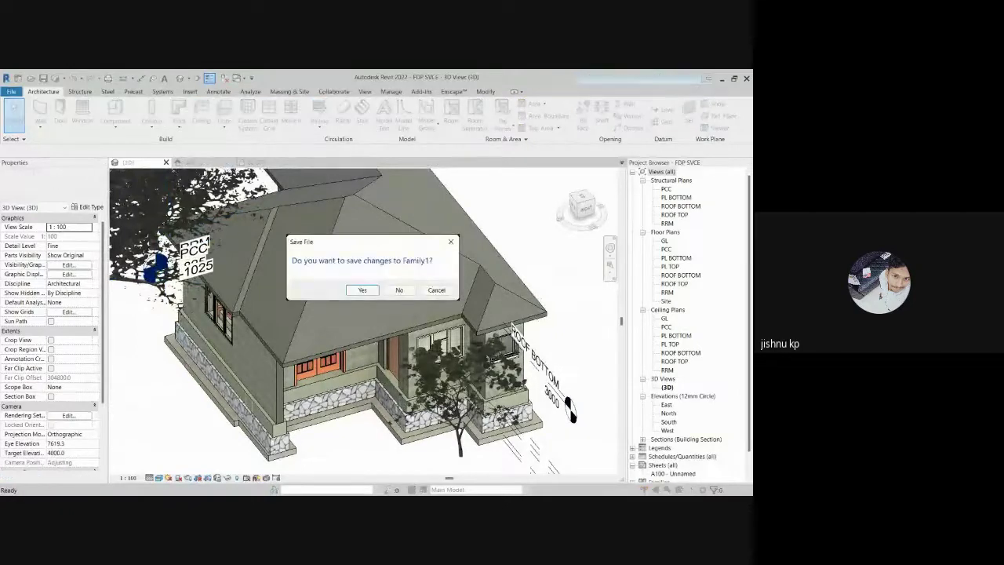
left_click(399, 289)
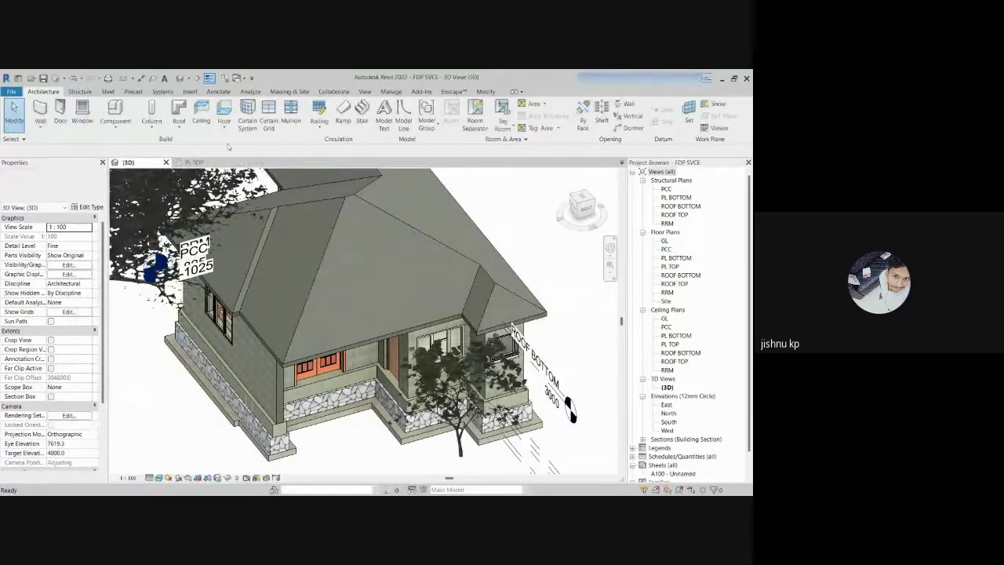
Step: Switch to the PL TOP floor plan and bring the whole house layout into view
left_click(194, 162)
scroll(376, 317, "down", 5)
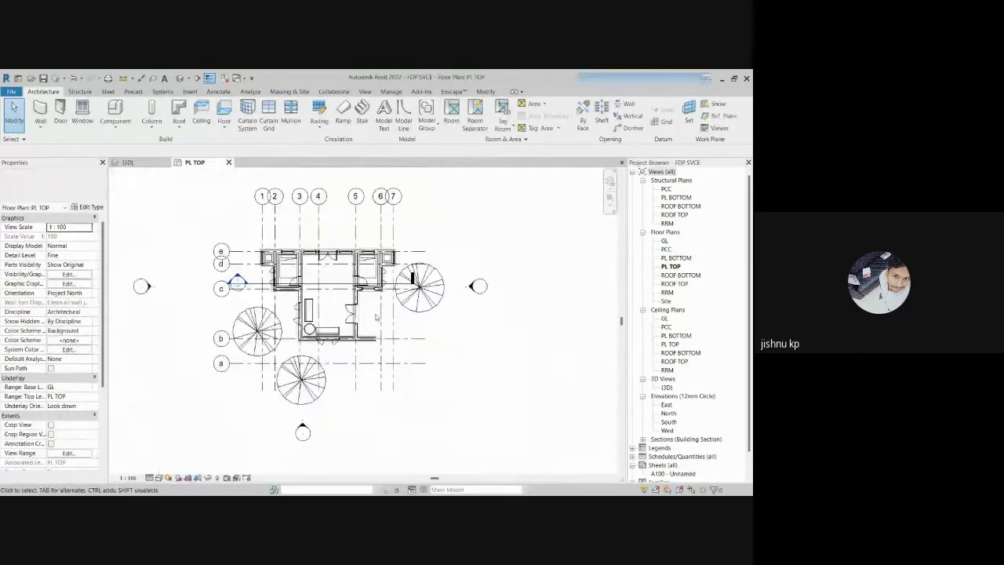
scroll(375, 317, "up", 2)
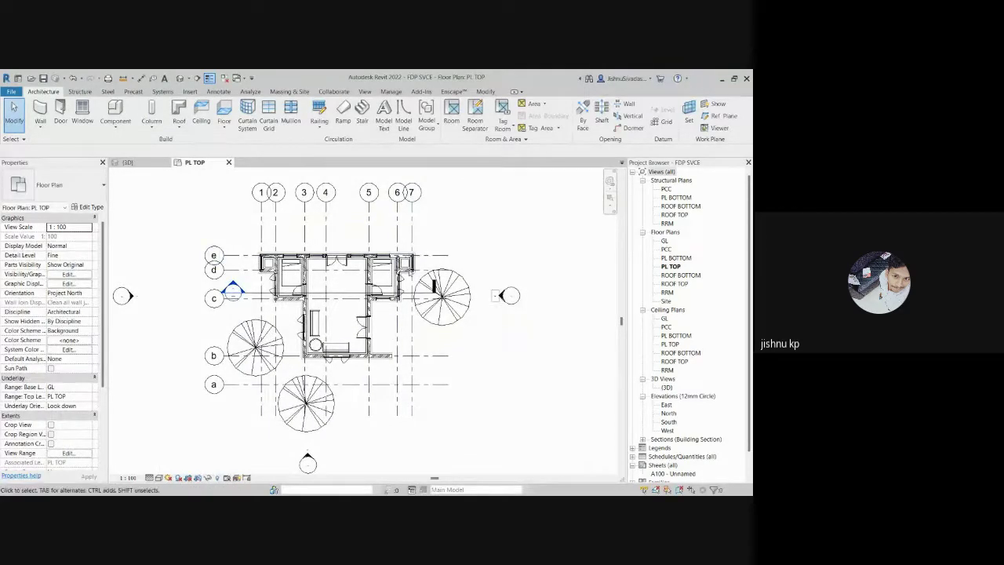
scroll(439, 345, "up", 2)
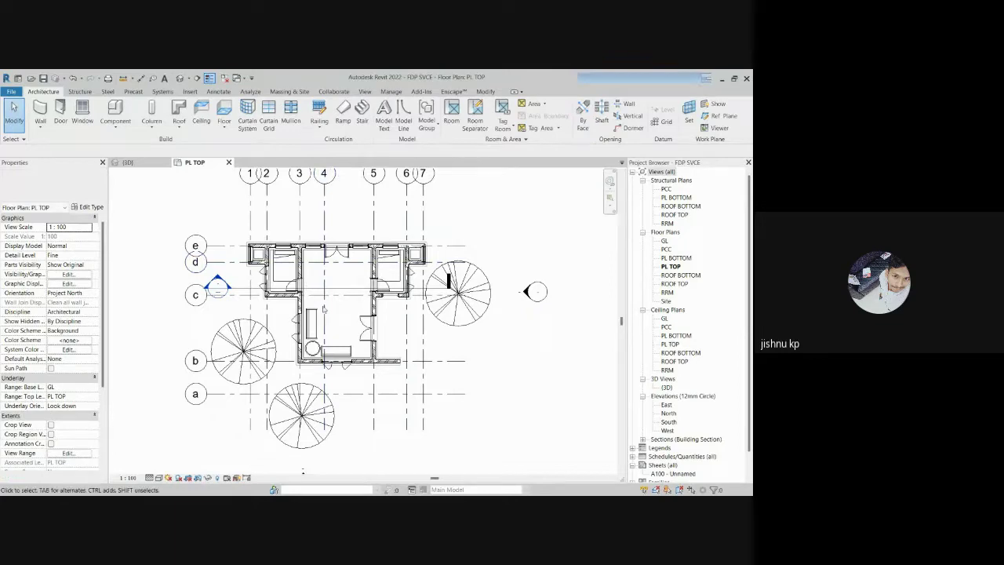
scroll(328, 216, "up", 3)
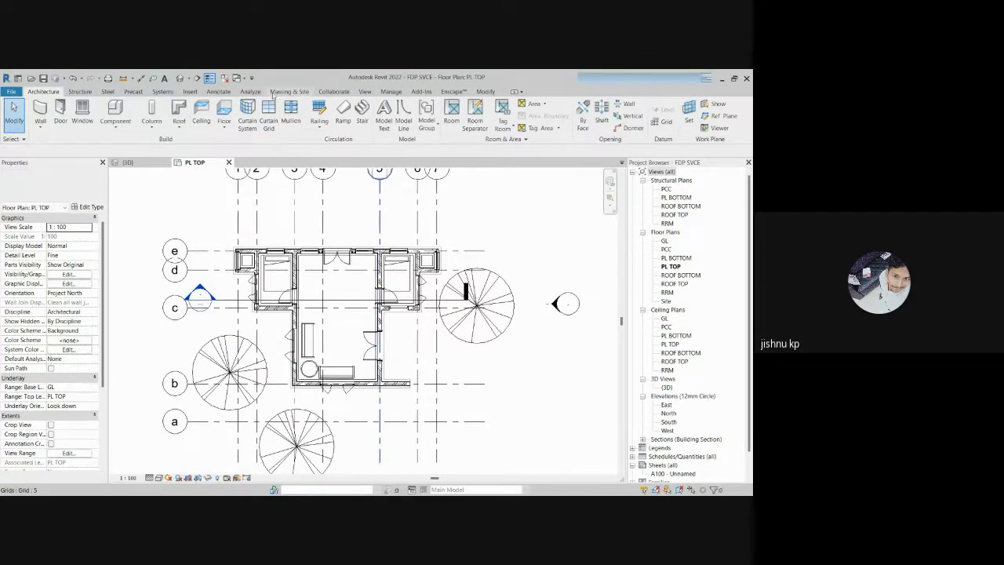
left_click(248, 92)
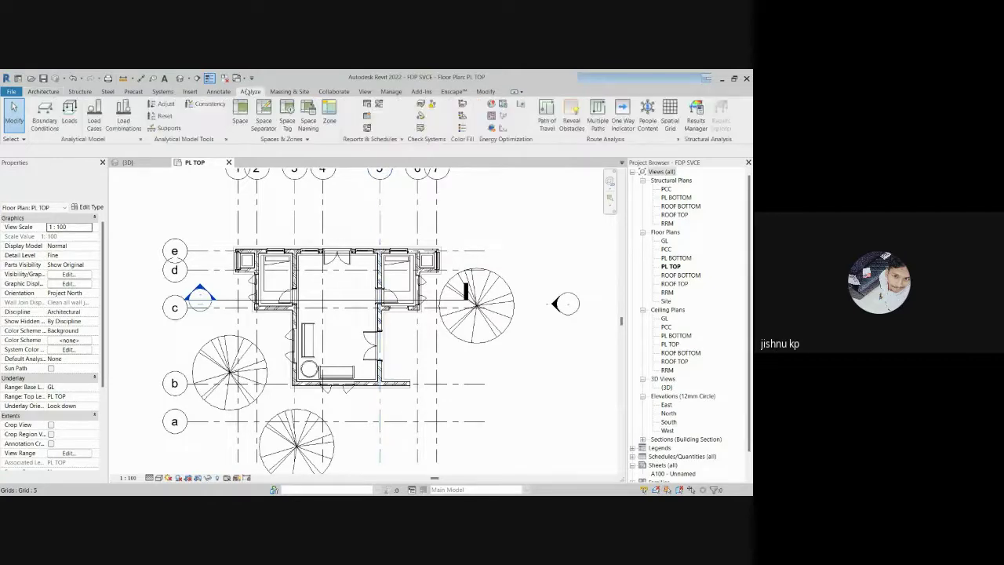
left_click(365, 92)
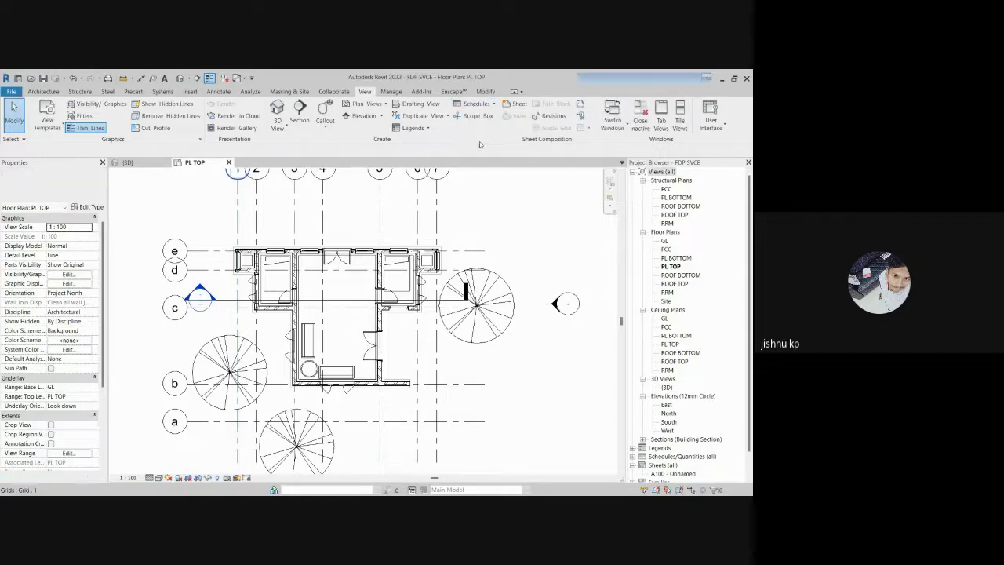
left_click(520, 446)
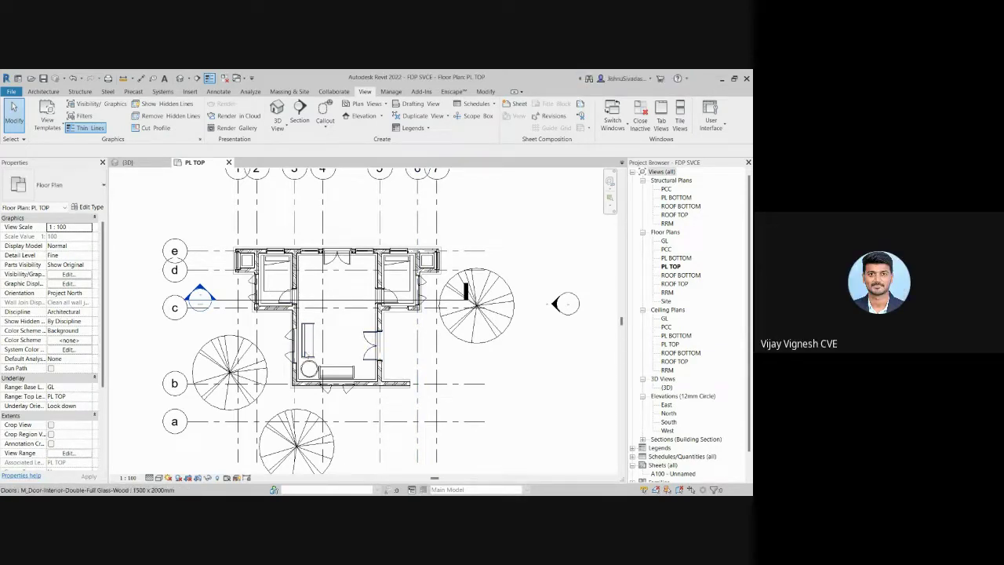
scroll(381, 374, "down", 2)
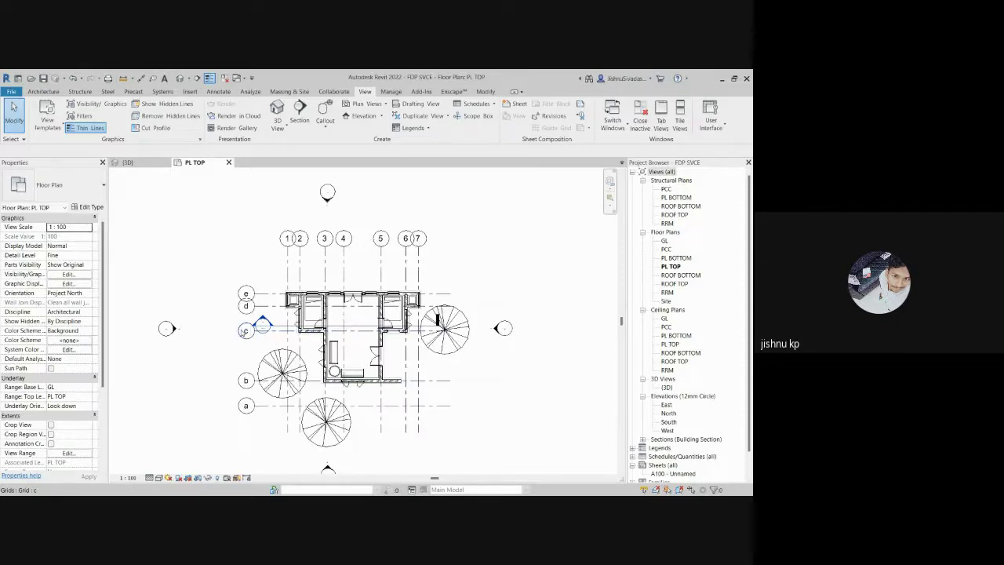
Step: Create a new Wall Schedule of building components for the Walls category in the New Construction phase
scroll(233, 372, "down", 1)
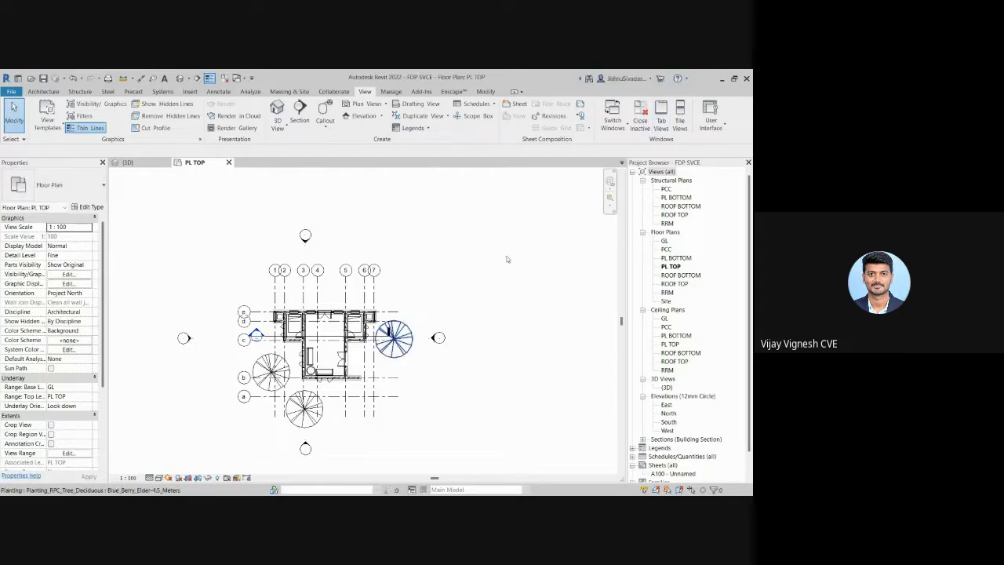
left_click(477, 103)
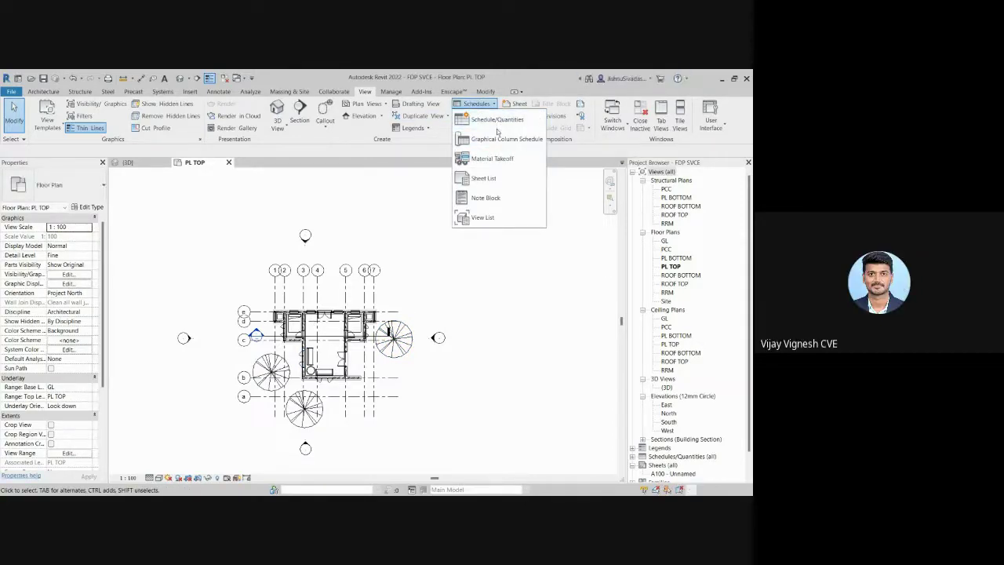
left_click(497, 121)
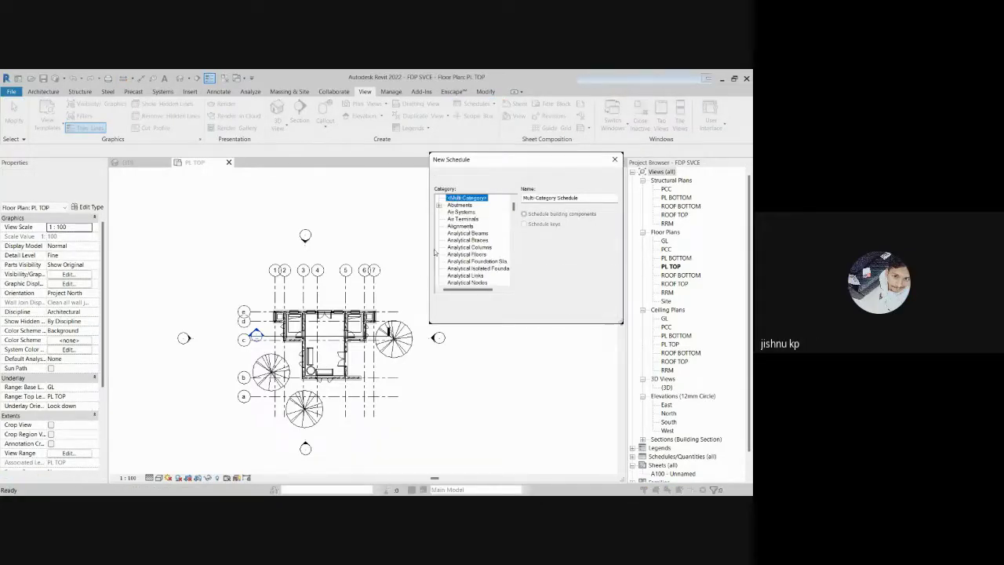
scroll(515, 212, "down", 3)
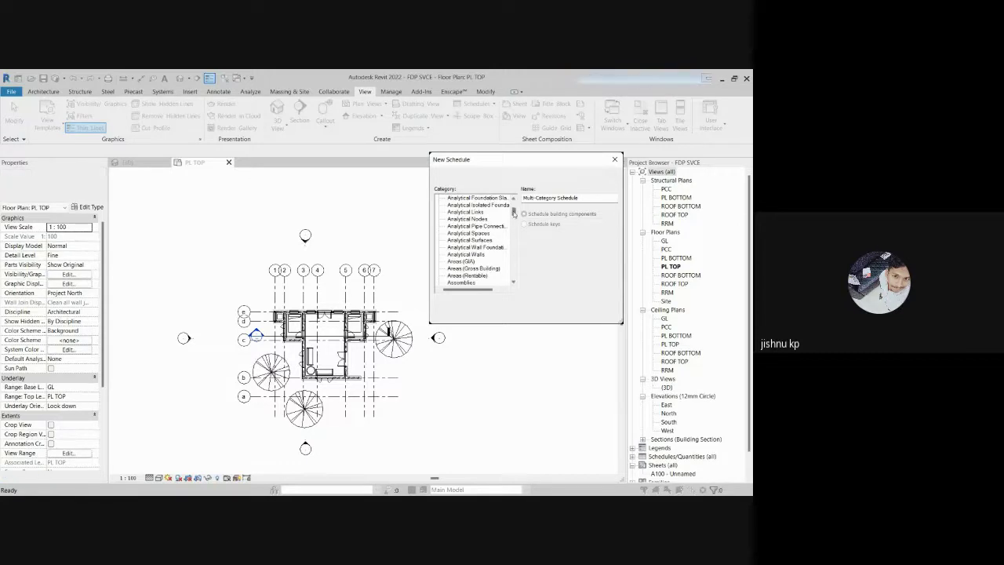
left_click_drag(515, 213, 515, 273)
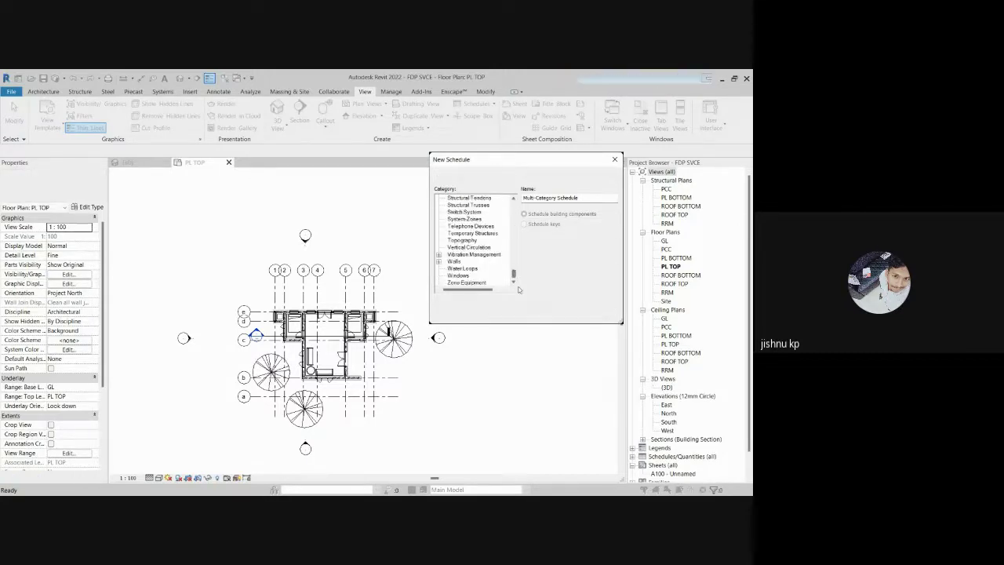
left_click(454, 261)
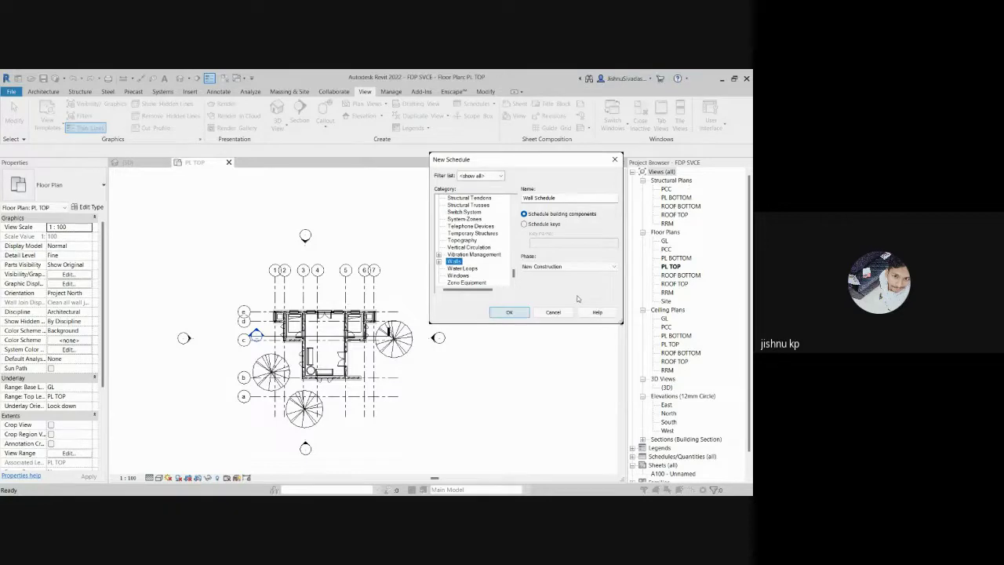
left_click(509, 312)
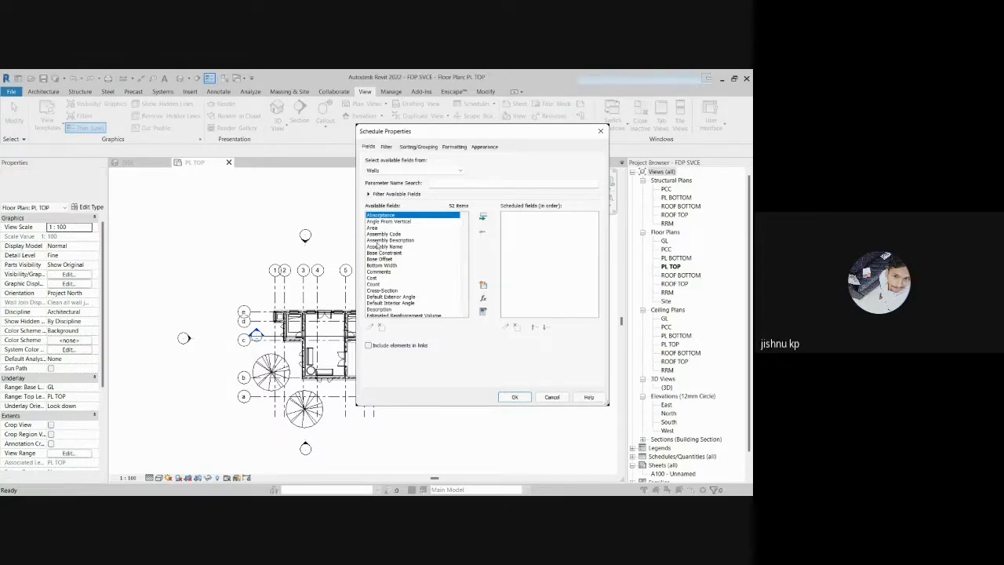
Step: Add the Family and Type field and the Length field to the wall schedule's scheduled fields
scroll(385, 246, "down", 10)
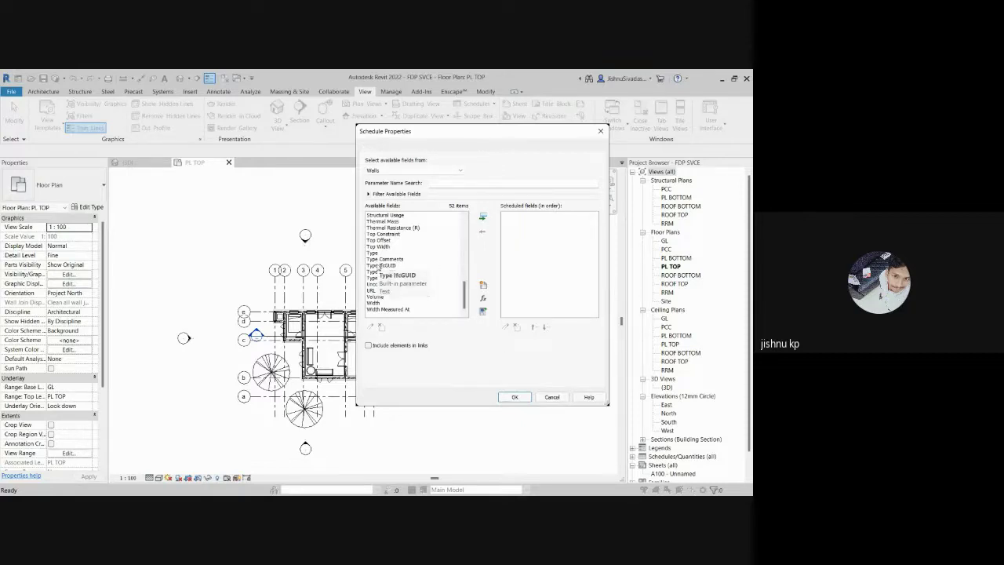
scroll(416, 270, "up", 4)
scroll(379, 286, "up", 2)
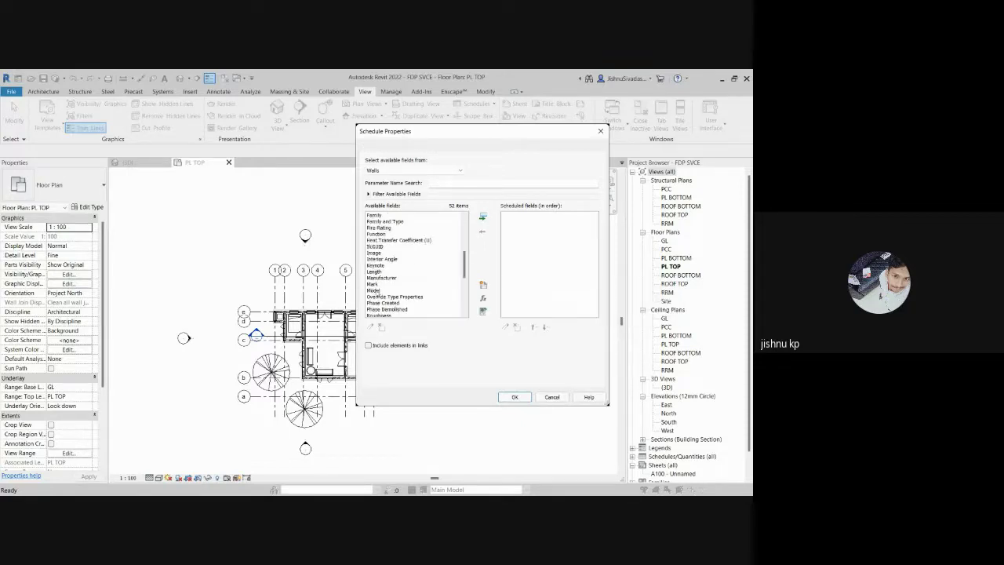
scroll(378, 283, "up", 6)
scroll(379, 273, "down", 4)
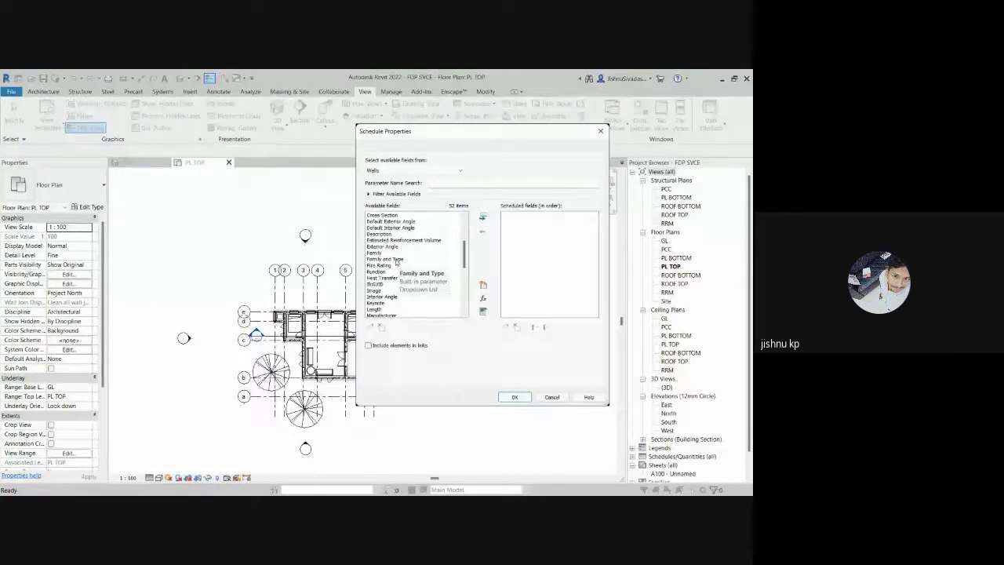
double_click(396, 260)
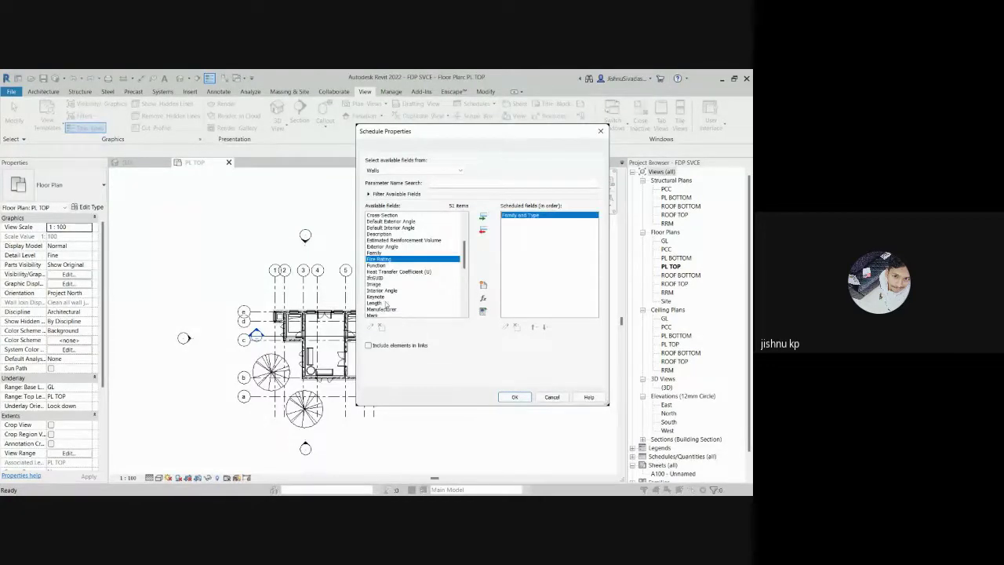
scroll(386, 305, "down", 1)
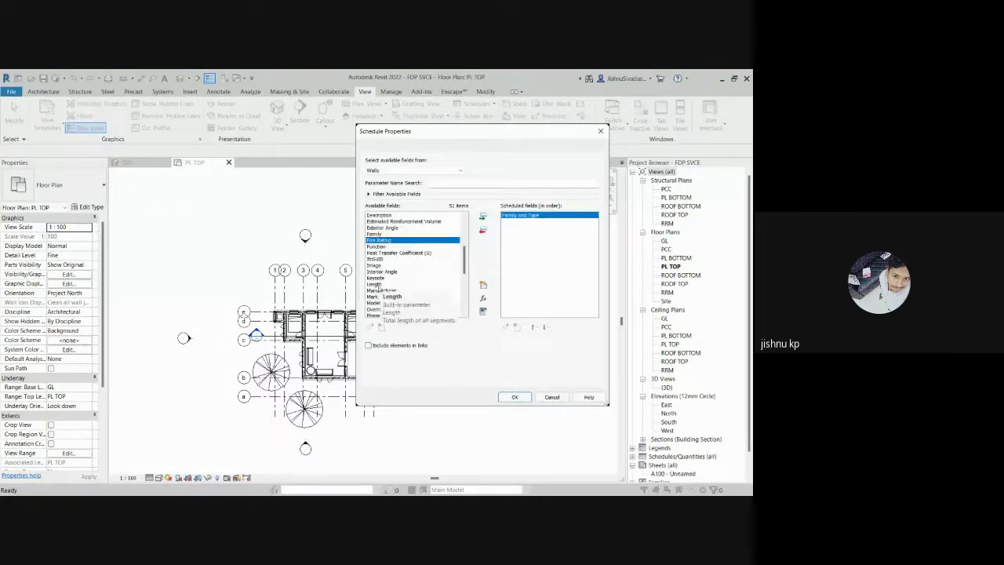
left_click(379, 285)
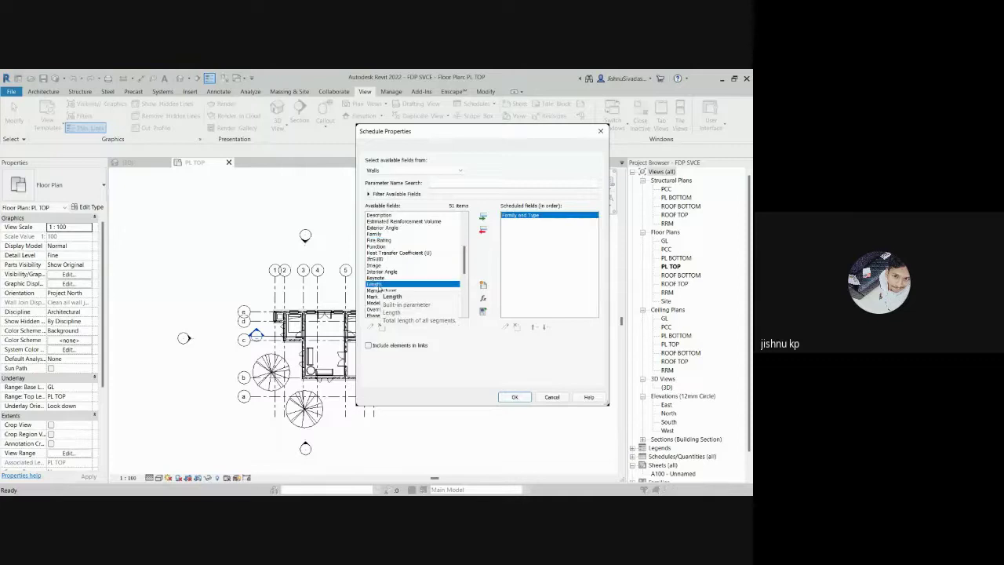
double_click(381, 286)
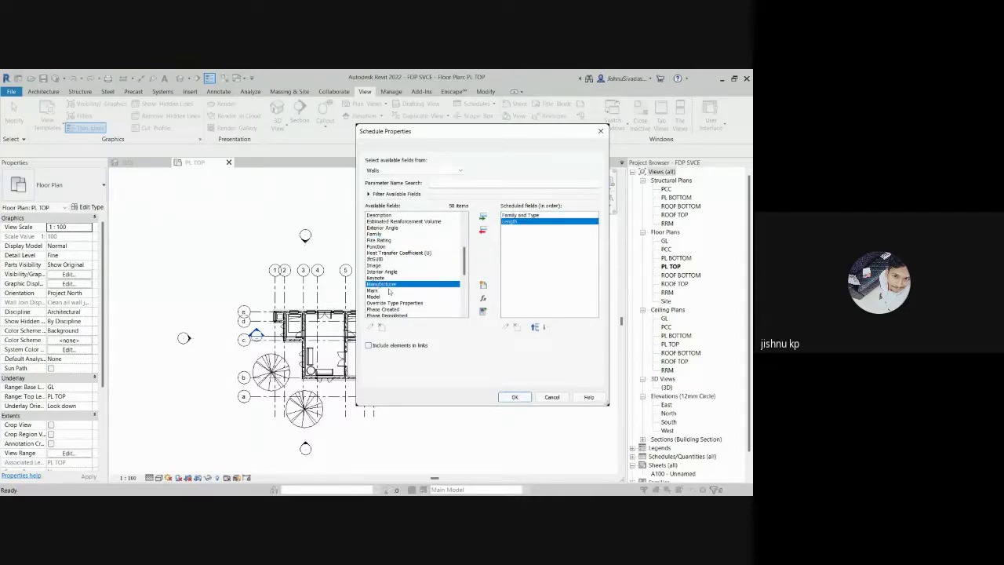
Step: Add Type as the third scheduled field and generate the wall schedule
scroll(390, 291, "down", 4)
scroll(390, 291, "down", 3)
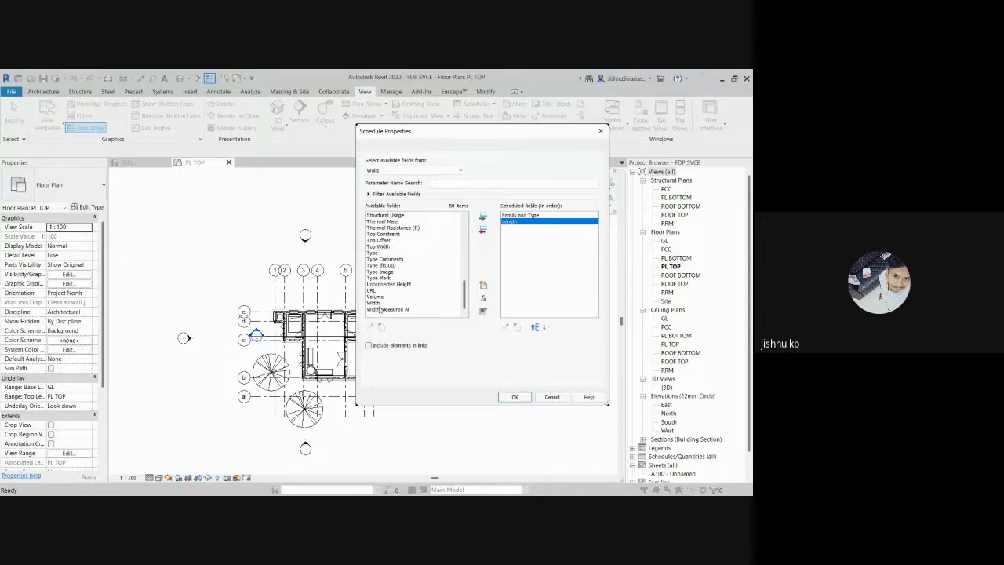
scroll(375, 304, "up", 2)
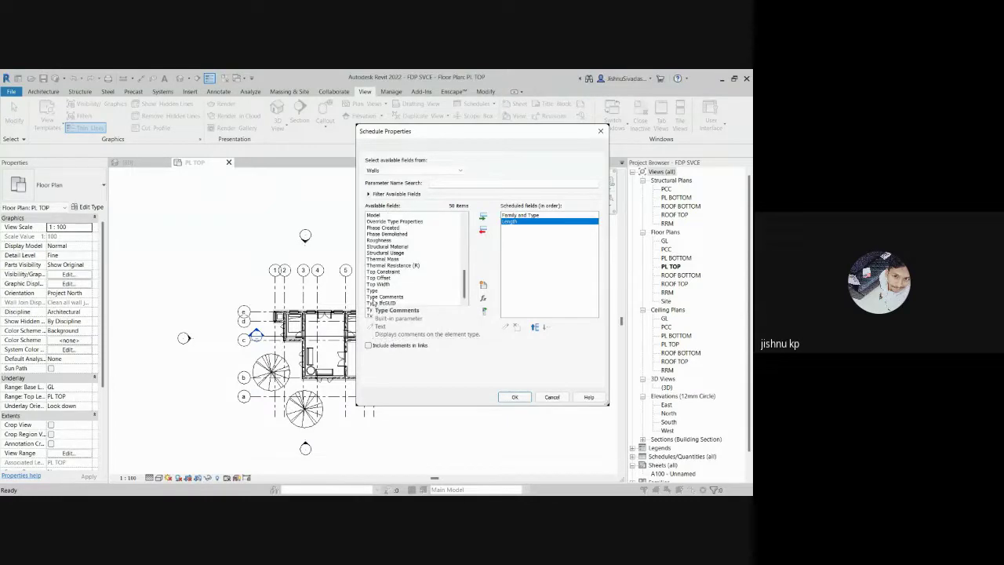
scroll(373, 302, "up", 6)
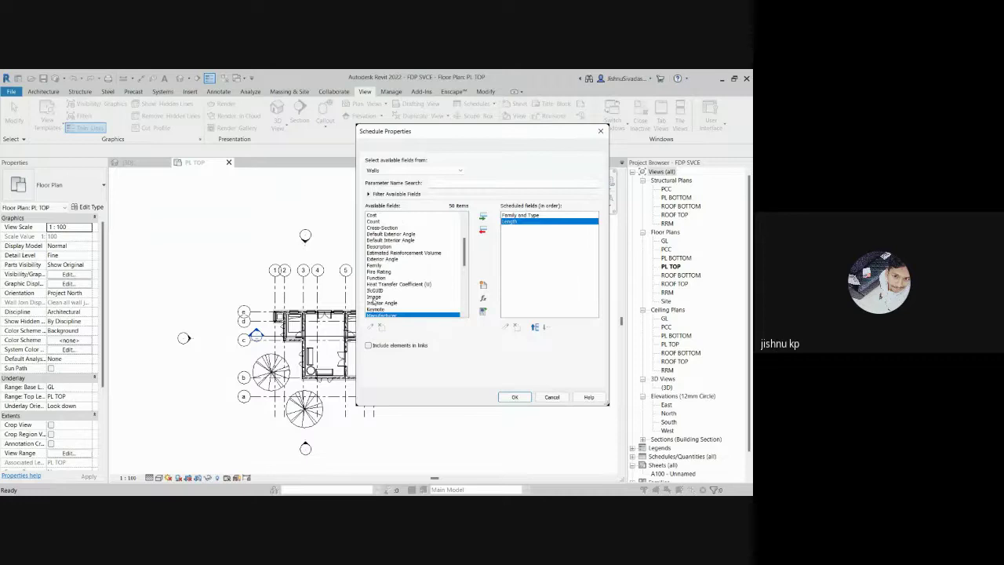
scroll(375, 302, "up", 2)
scroll(373, 302, "up", 1)
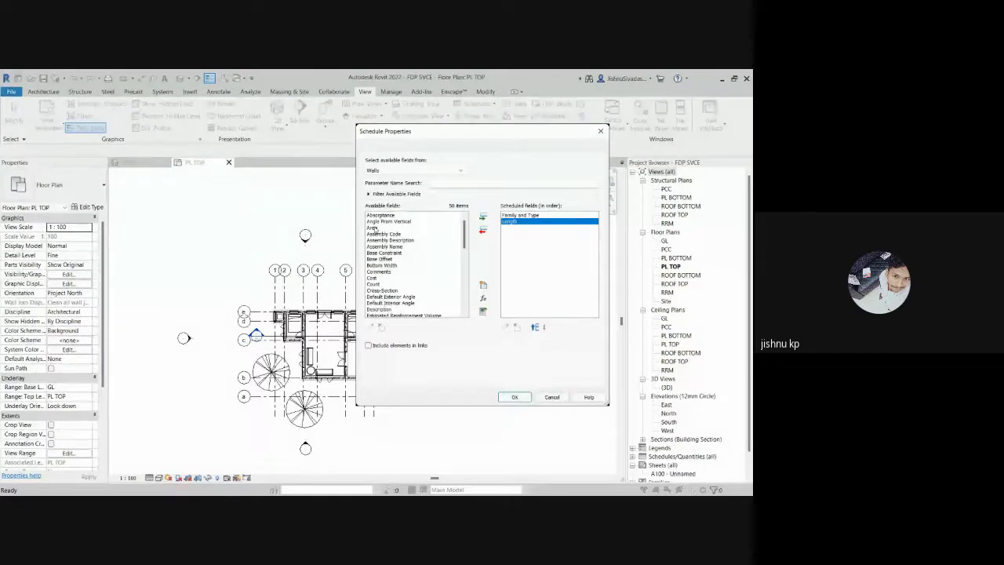
scroll(374, 229, "down", 1)
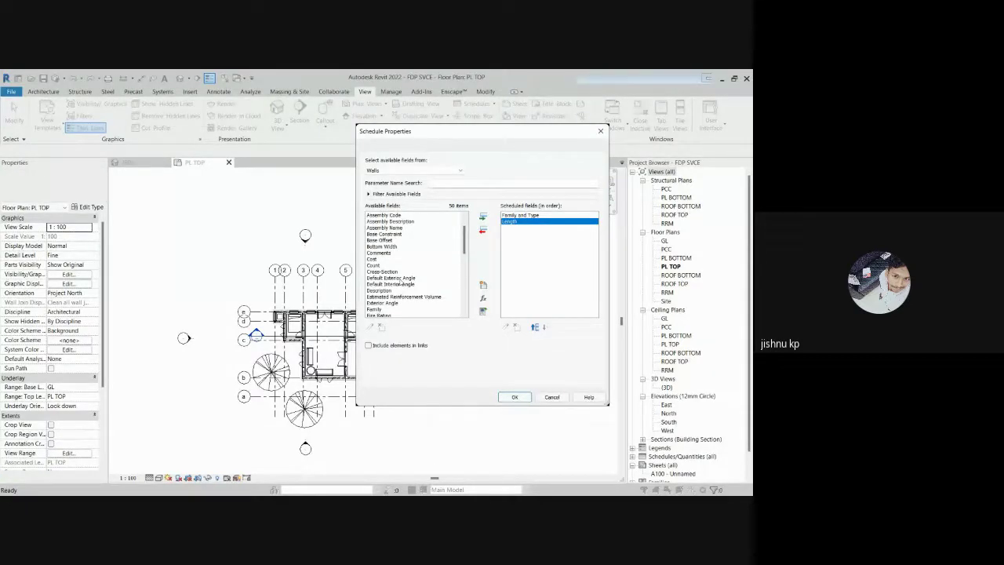
scroll(380, 274, "down", 2)
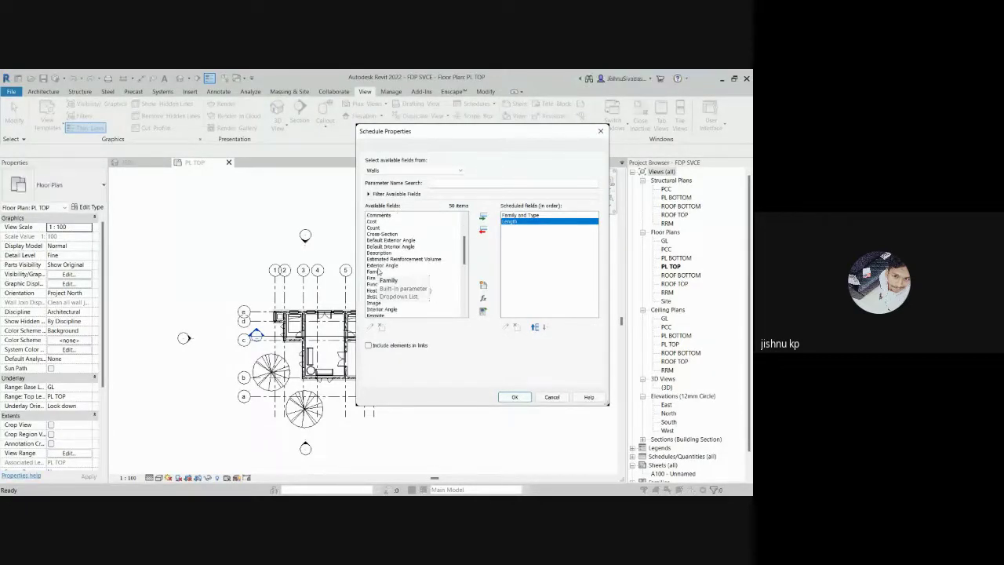
scroll(379, 272, "down", 2)
left_click(380, 284)
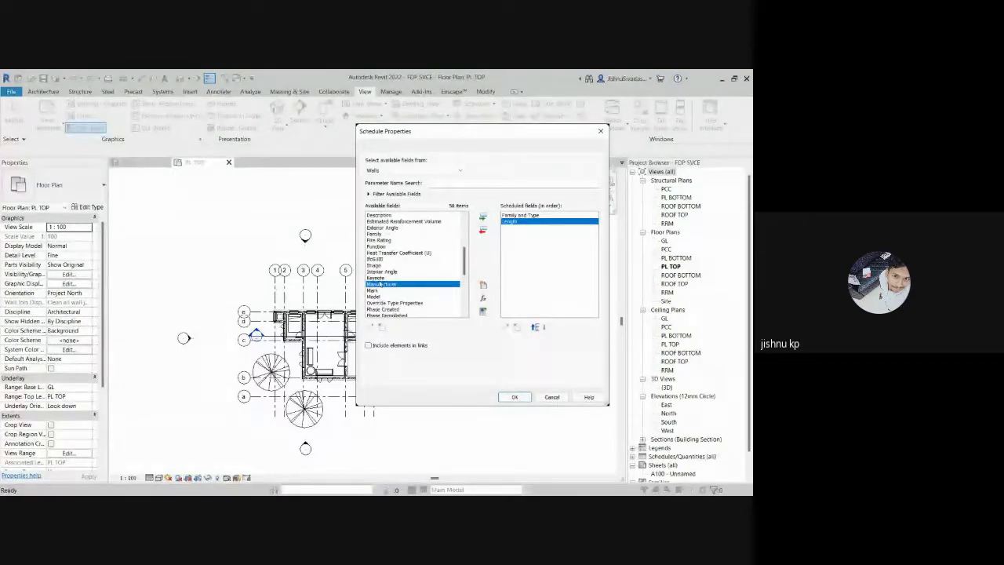
scroll(380, 284, "down", 2)
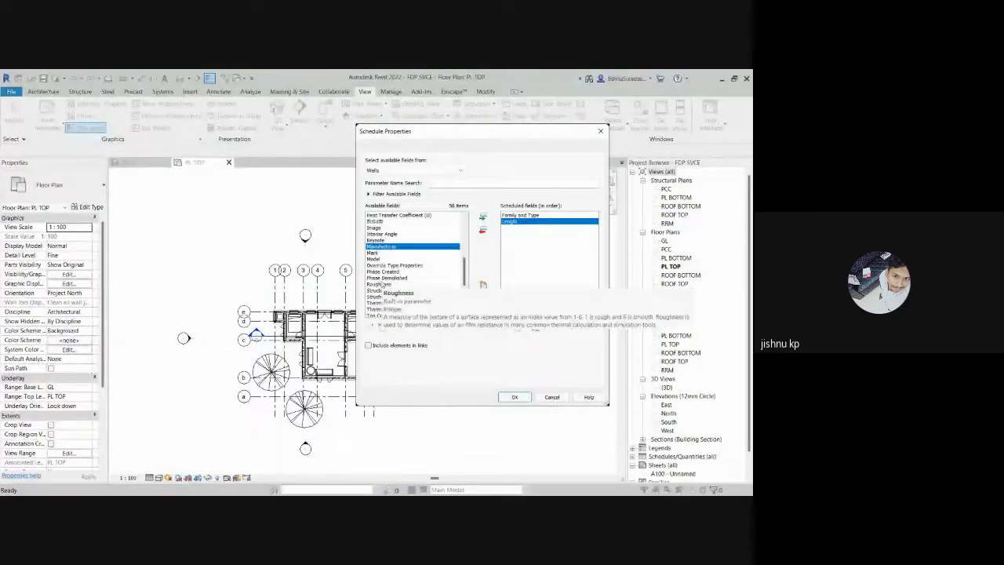
scroll(389, 286, "down", 2)
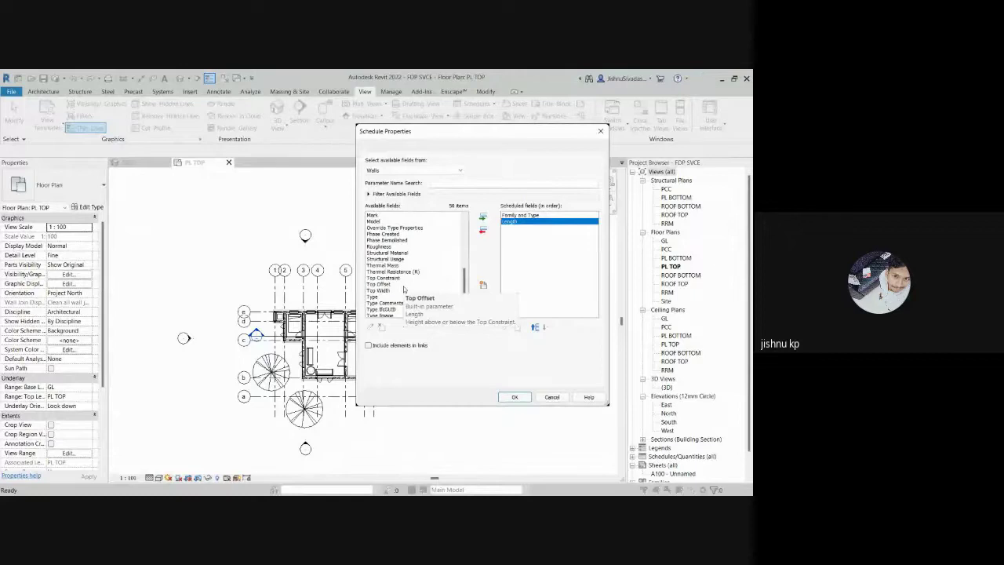
scroll(404, 290, "down", 1)
scroll(404, 289, "down", 1)
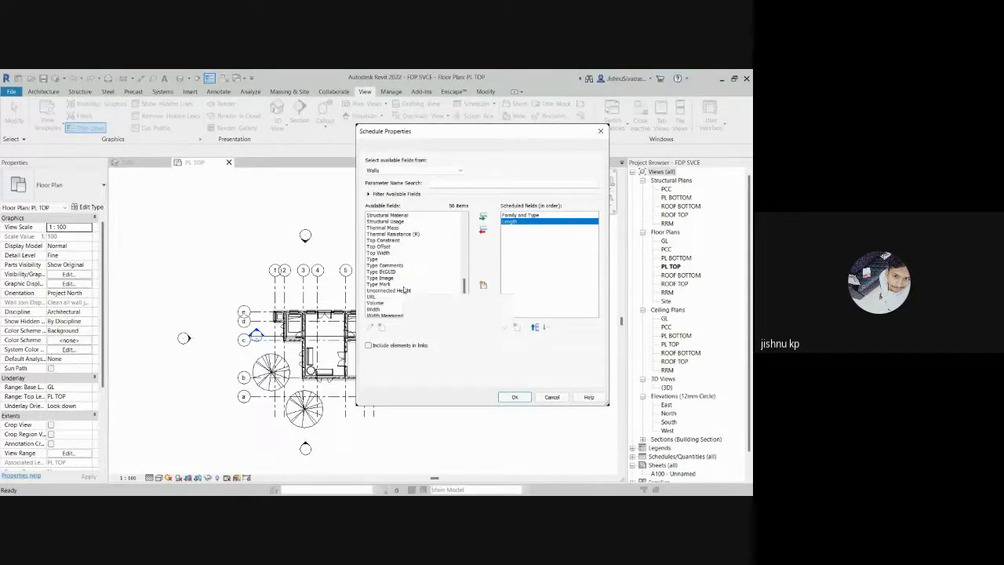
scroll(404, 290, "down", 1)
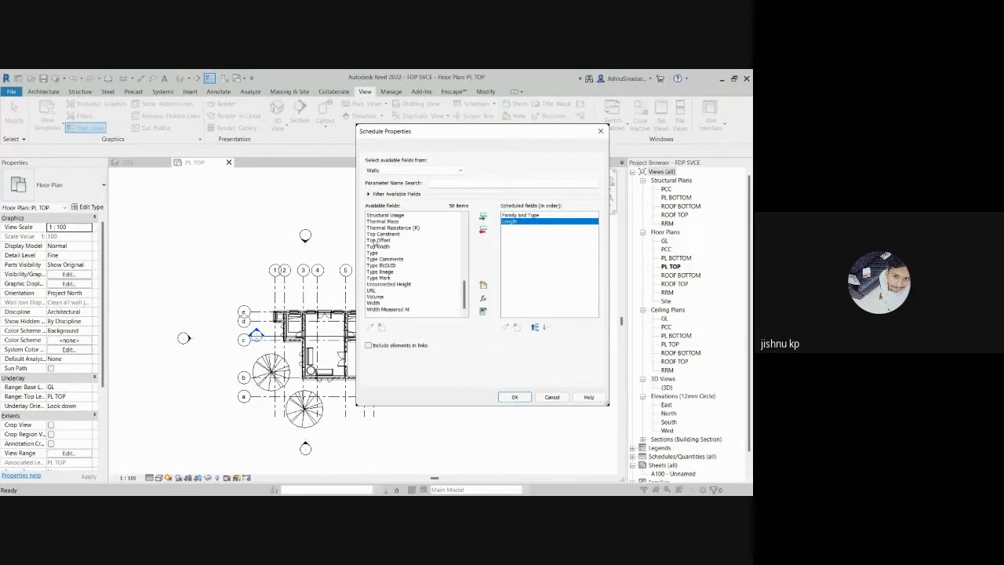
double_click(375, 253)
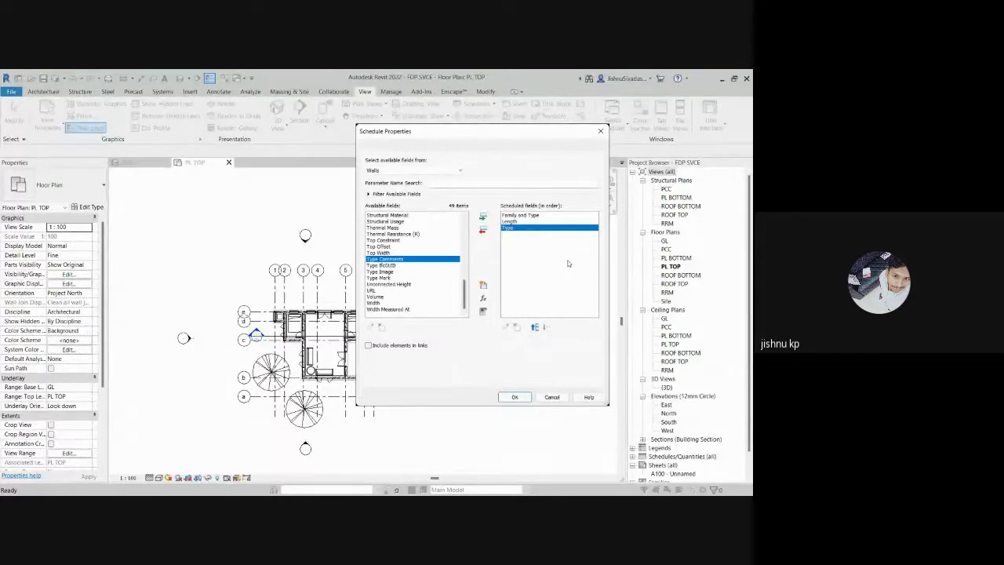
left_click(515, 397)
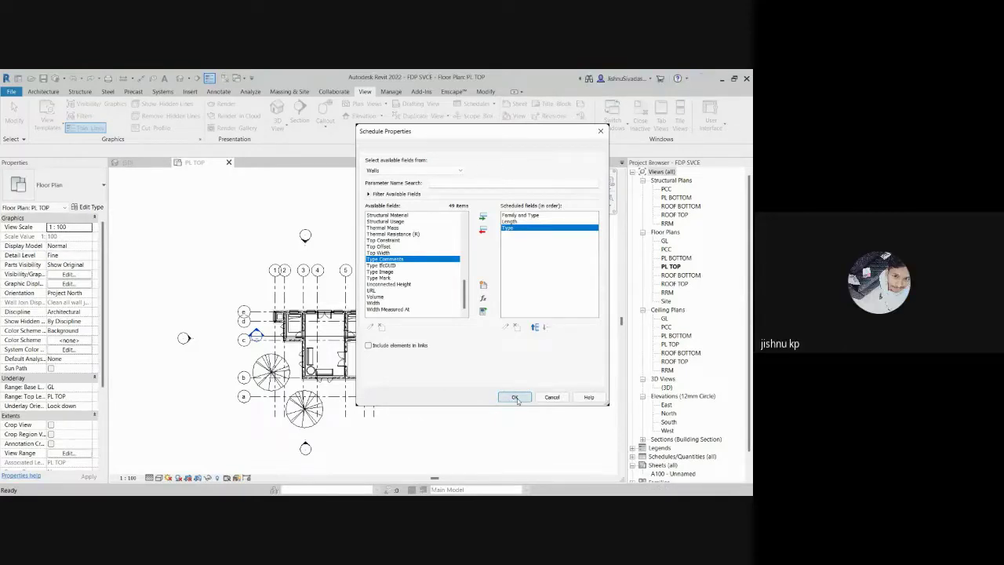
left_click(515, 397)
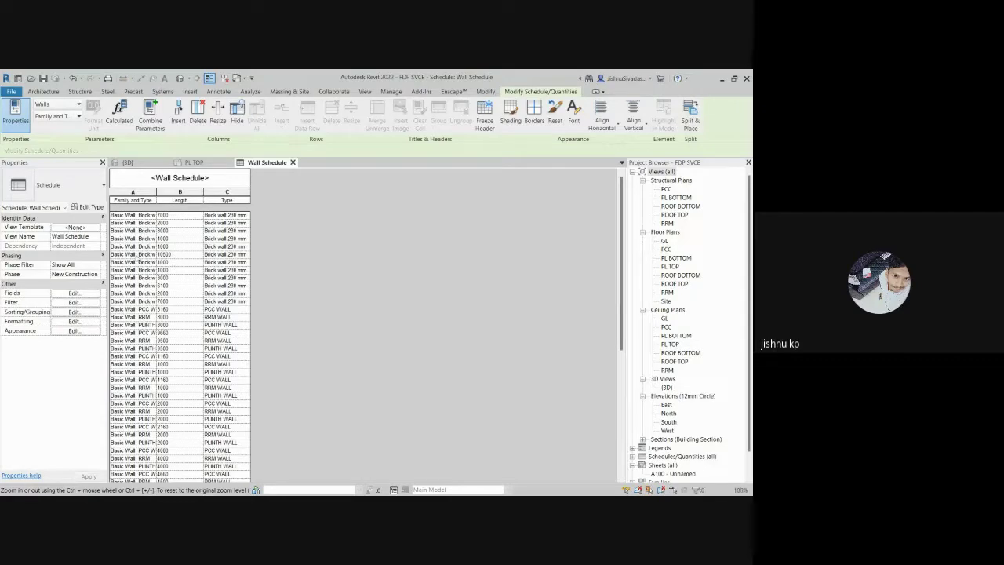
Step: Look through the wall schedule's rows and widen the Family and Type column to fit the full wall names
scroll(162, 312, "down", 10)
scroll(163, 312, "up", 10)
left_click_drag(155, 191, 181, 191)
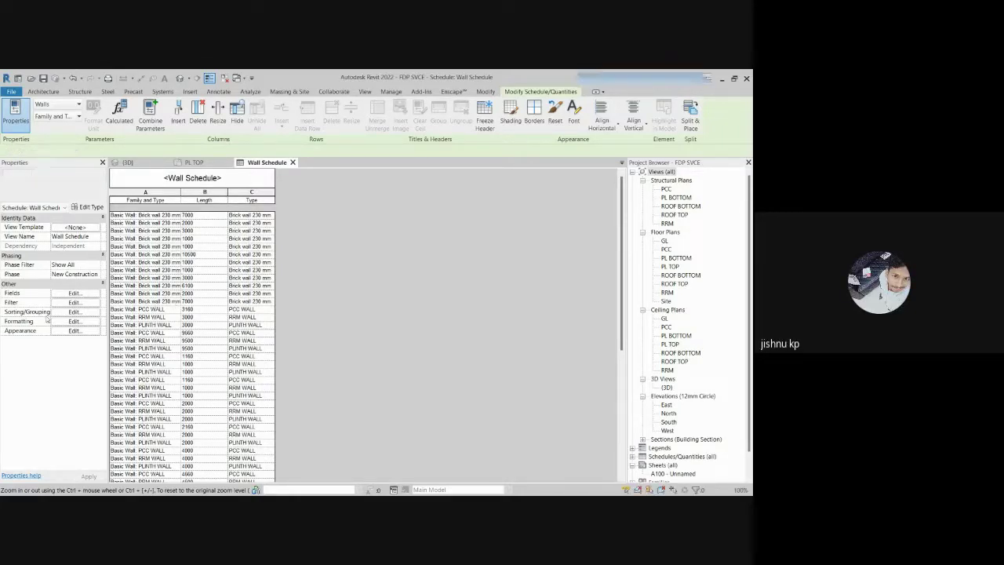
Step: Sort the wall schedule by Type in ascending order, keeping every instance itemized
left_click(74, 311)
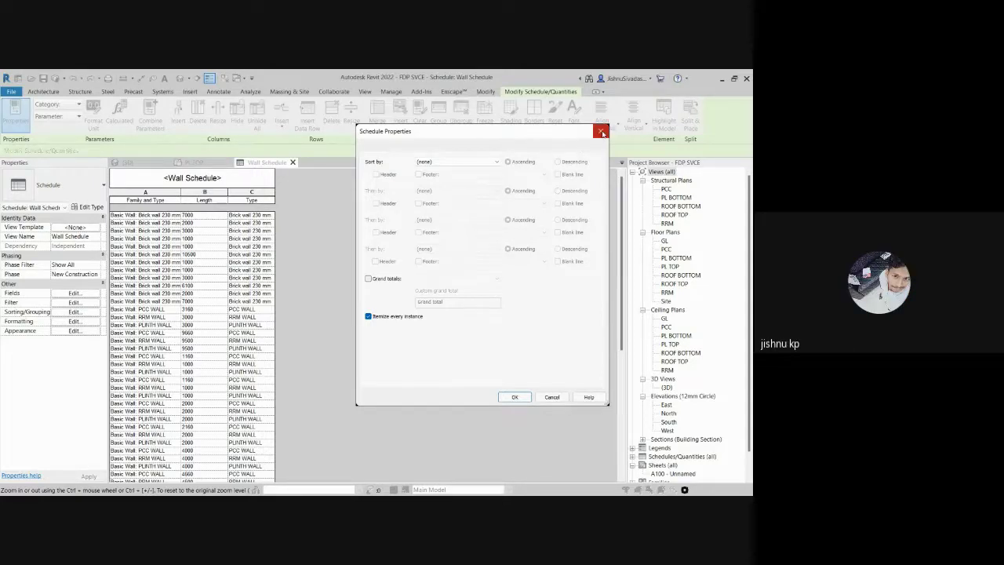
left_click(601, 131)
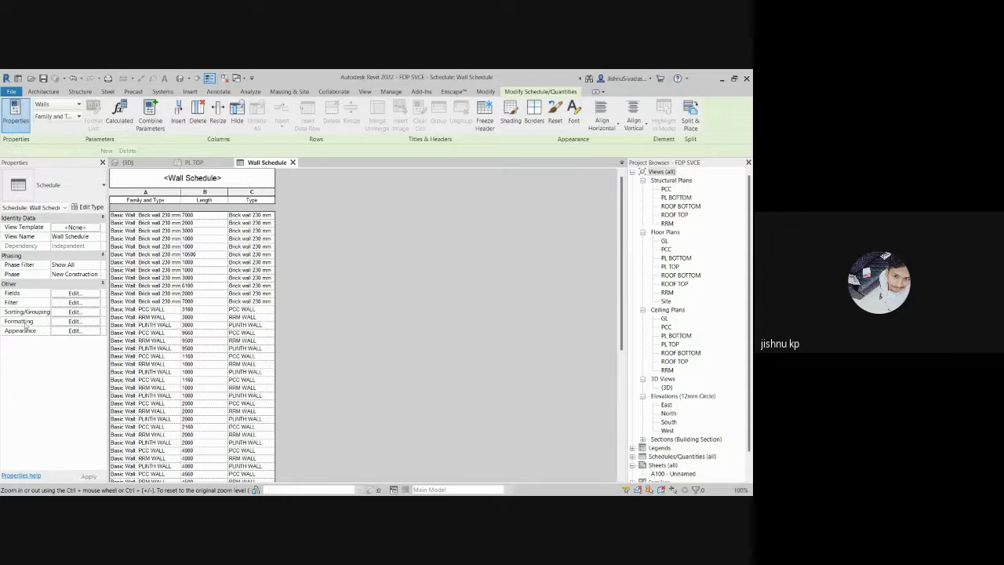
left_click(73, 312)
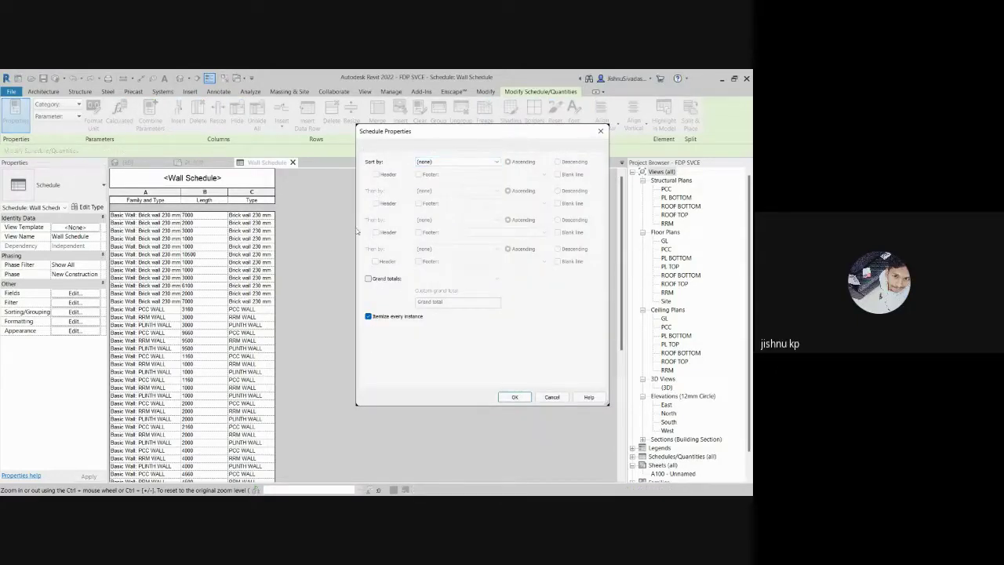
left_click(471, 163)
left_click(441, 197)
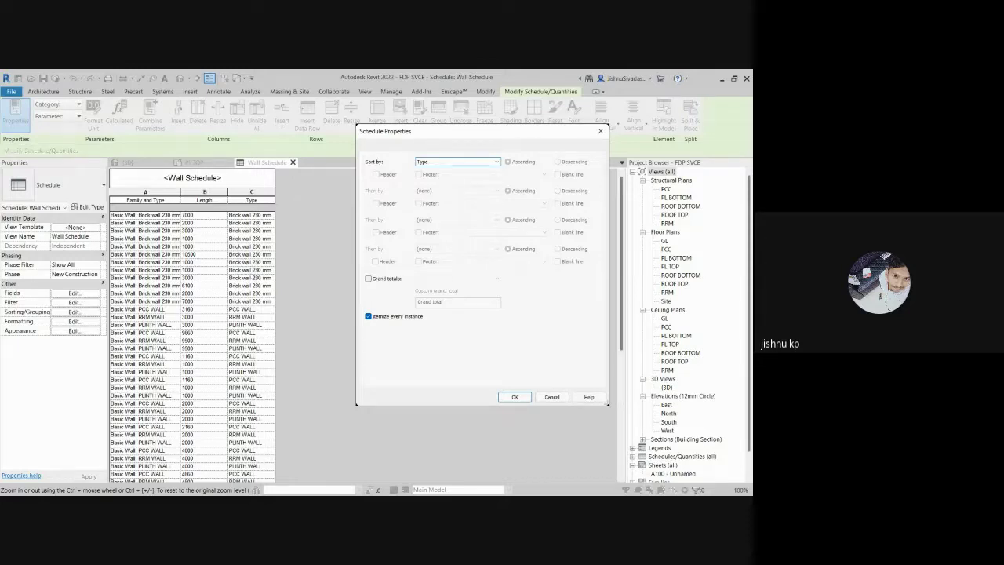
left_click(458, 161)
left_click(430, 169)
left_click(458, 162)
left_click(432, 193)
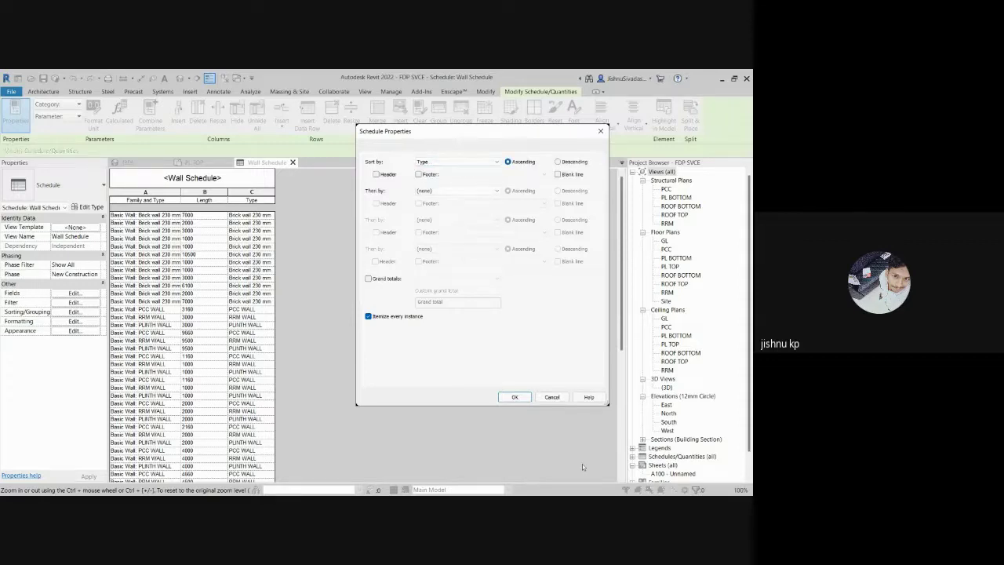
left_click(515, 397)
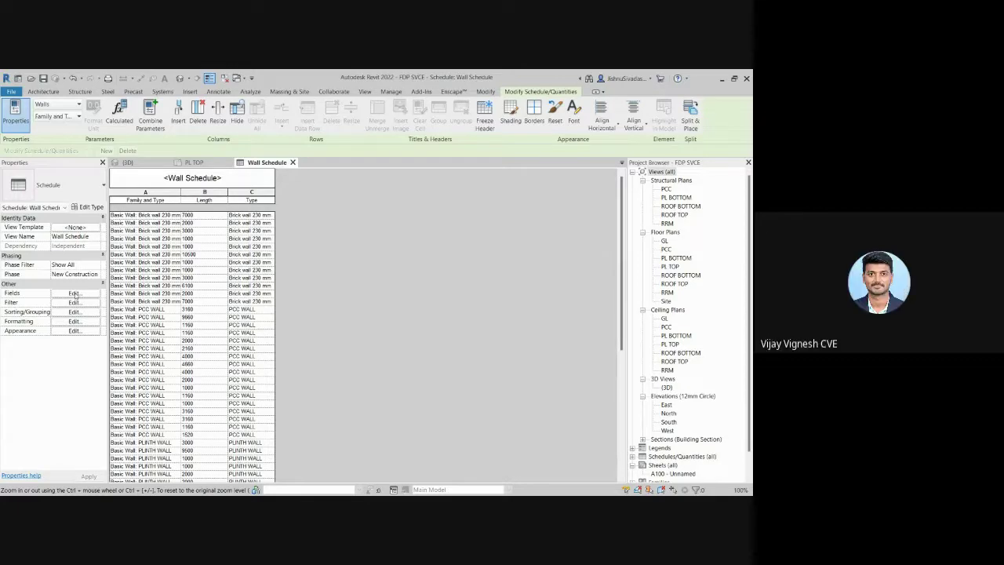
Step: Keep the wall schedule sorted by Type and add a header and a count-and-totals footer to each type group
left_click(82, 317)
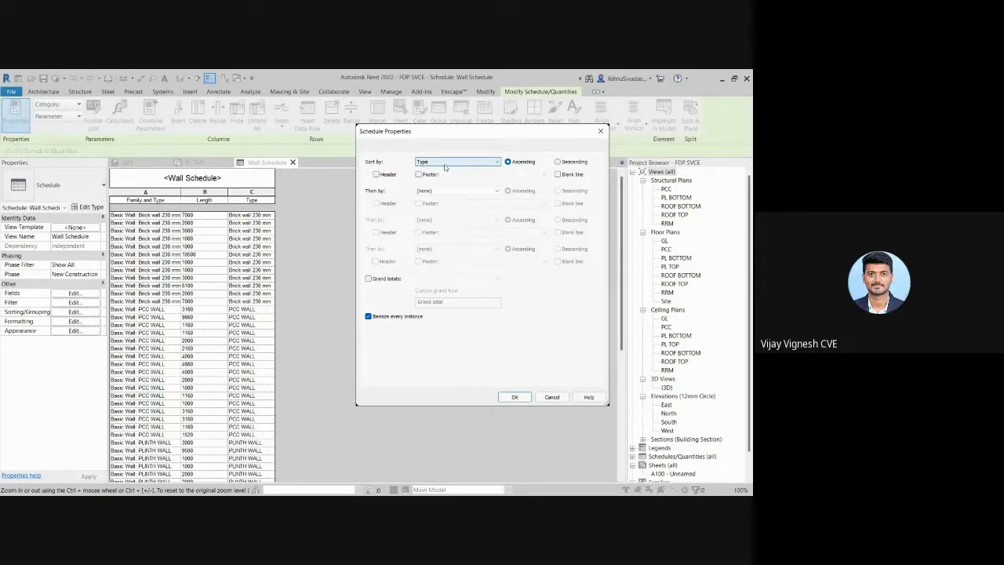
scroll(445, 165, "up", 2)
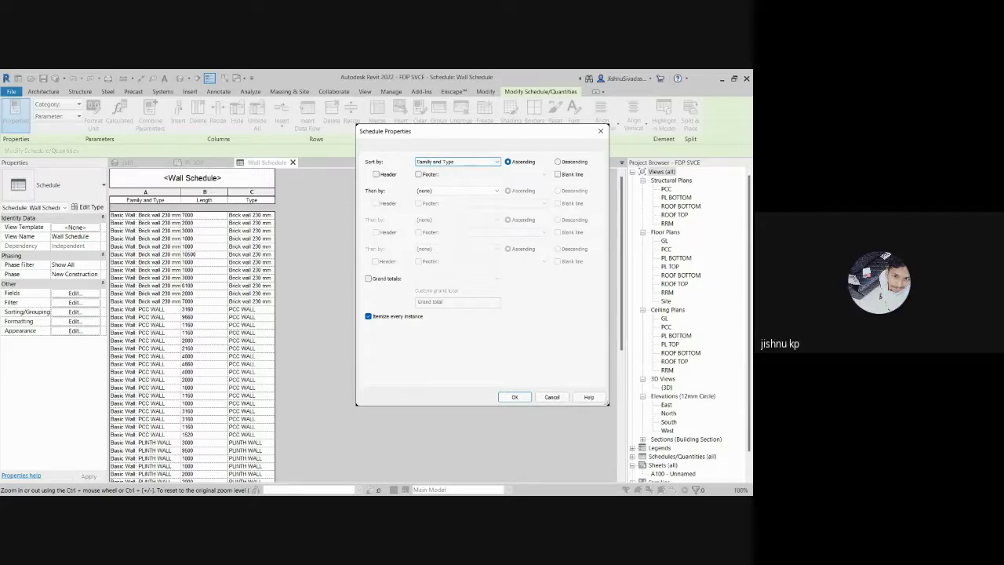
scroll(444, 165, "down", 1)
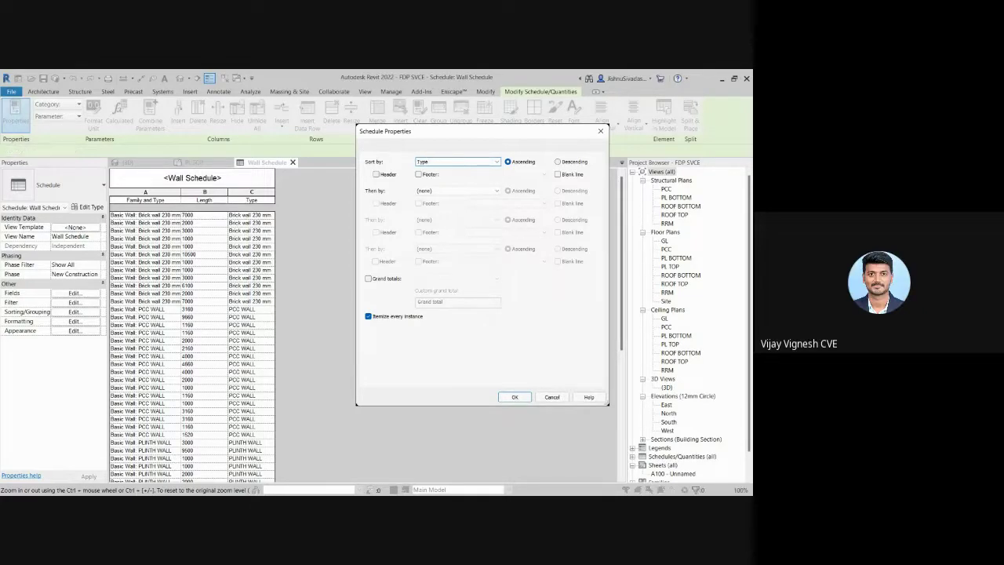
scroll(445, 163, "down", 1)
scroll(458, 162, "up", 3)
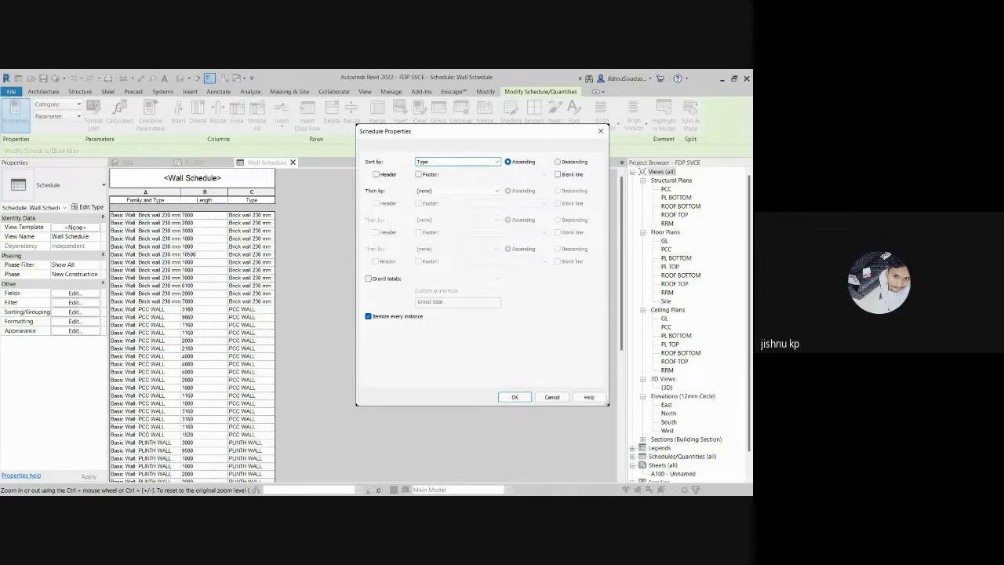
scroll(458, 161, "down", 3)
left_click(418, 190)
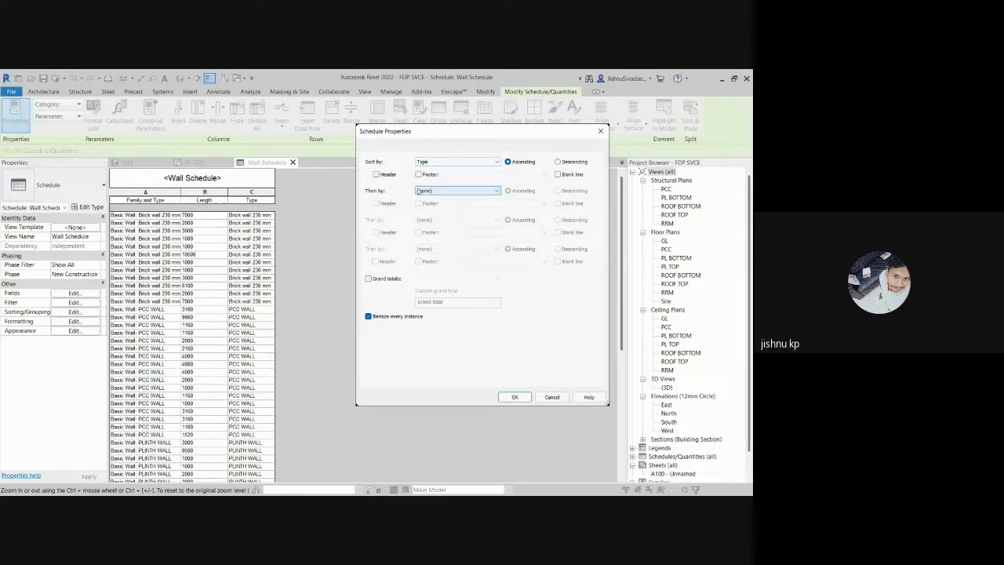
left_click(377, 174)
left_click(419, 174)
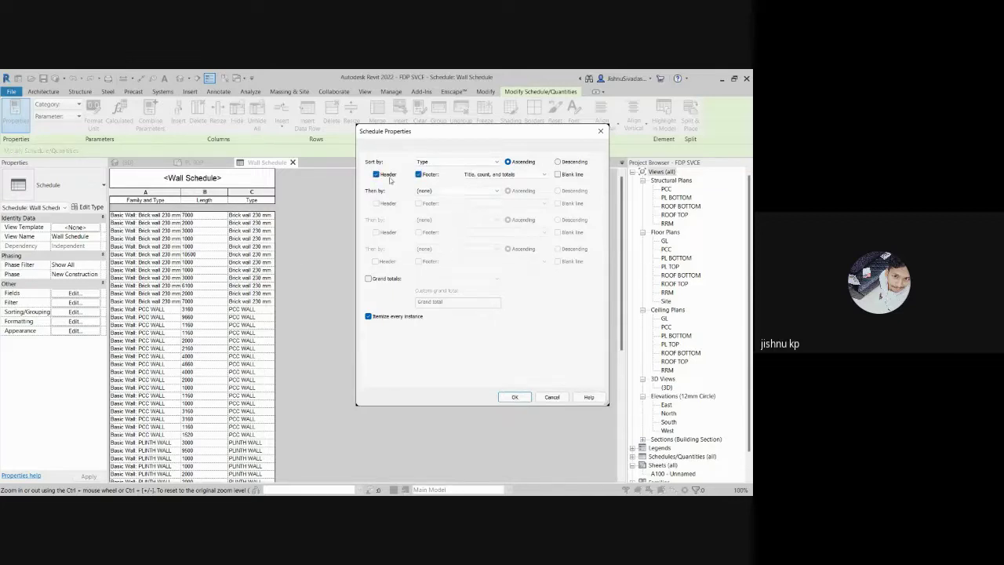
left_click(502, 174)
key("Down")
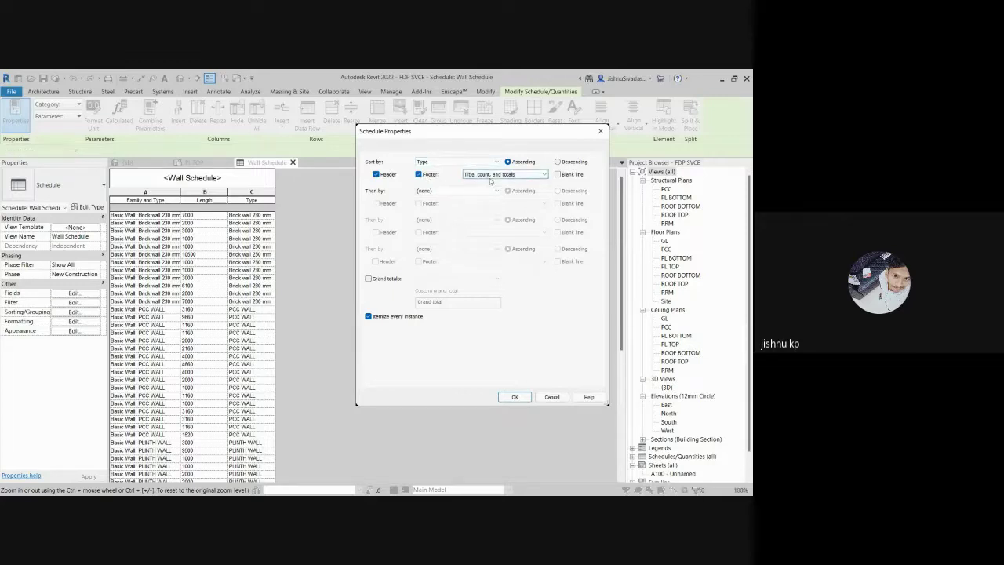
key("Down")
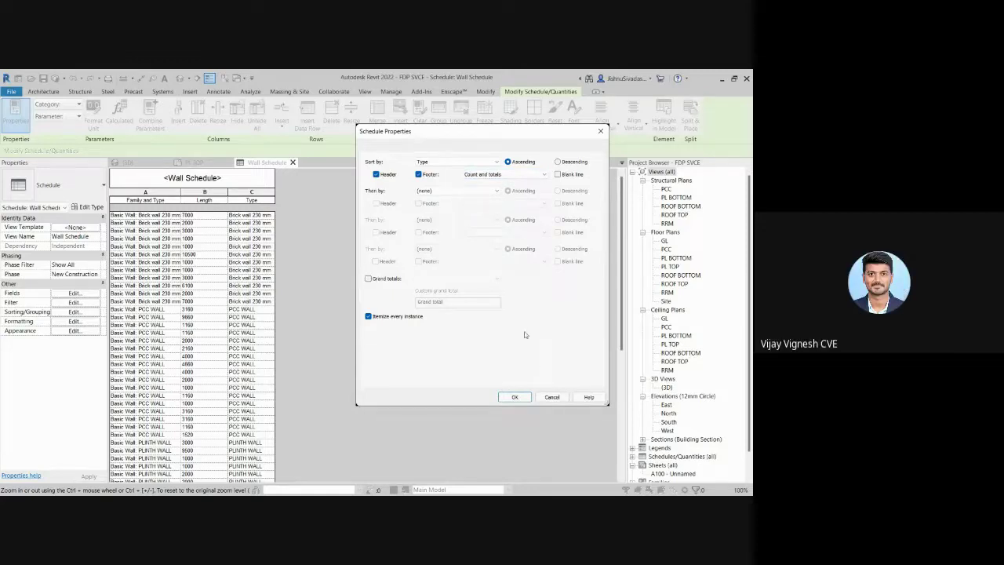
left_click(515, 397)
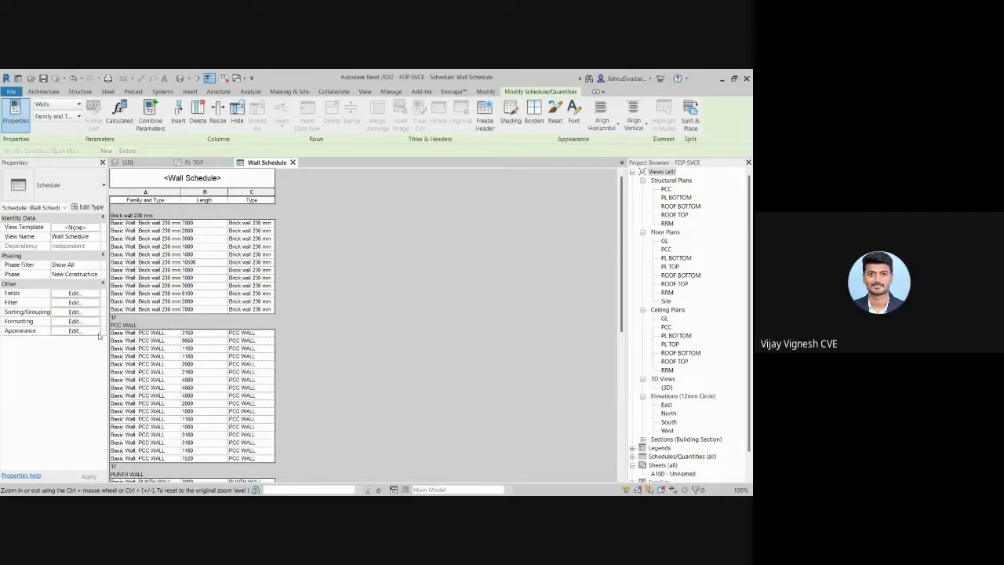
Step: Turn on grand totals for the wall schedule with the Count and totals option
scroll(118, 314, "down", 2)
scroll(126, 392, "down", 2)
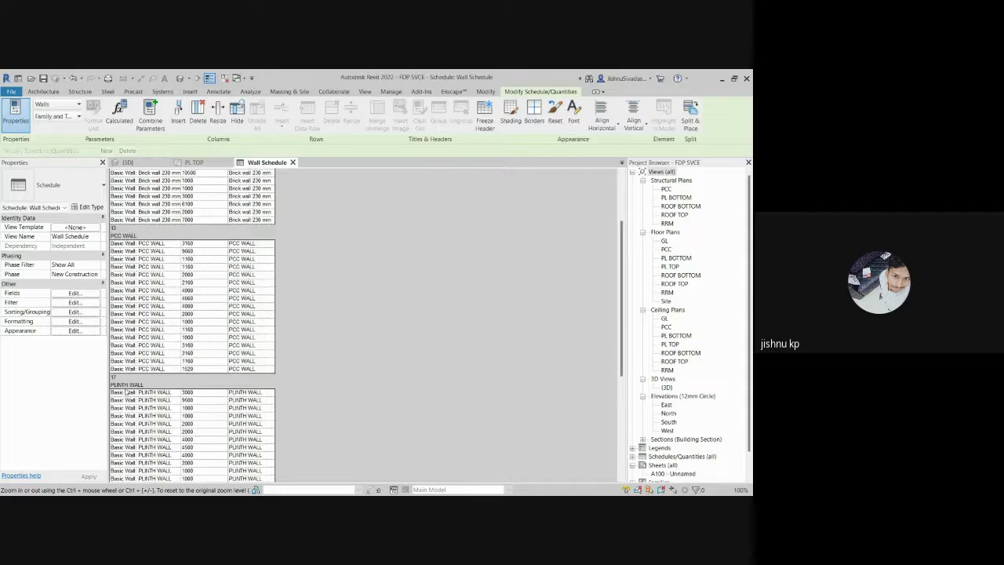
scroll(129, 392, "down", 3)
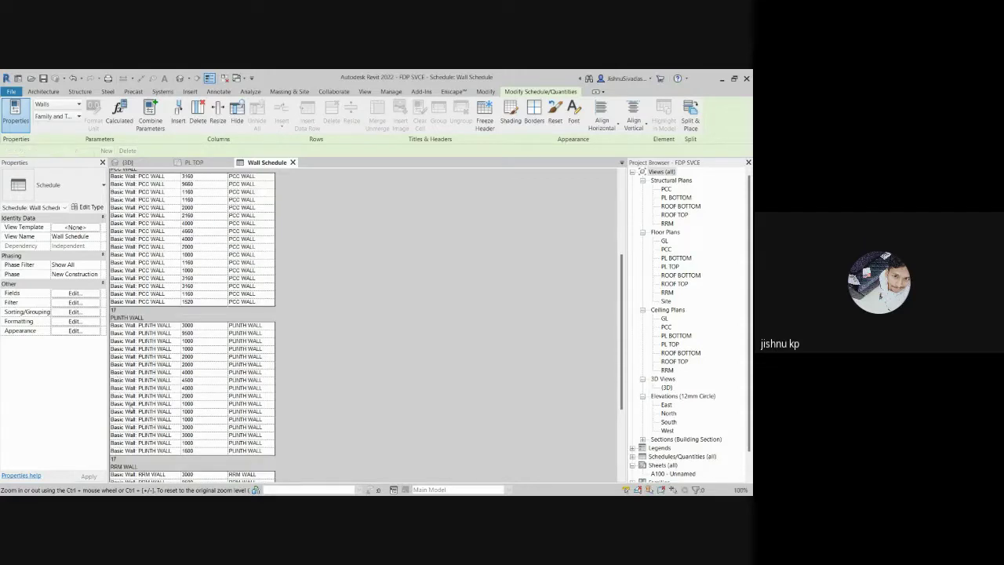
scroll(131, 405, "down", 5)
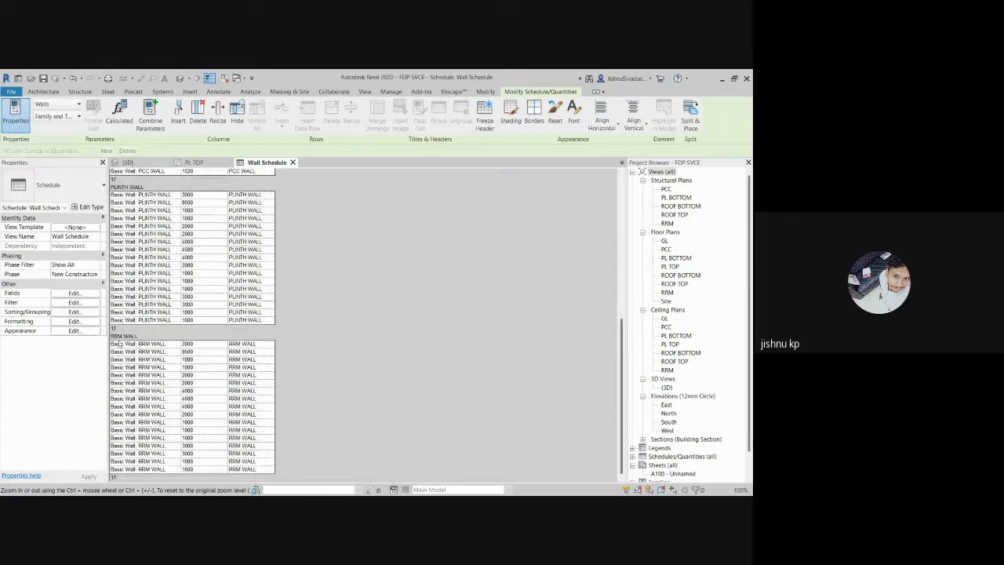
scroll(296, 421, "up", 9)
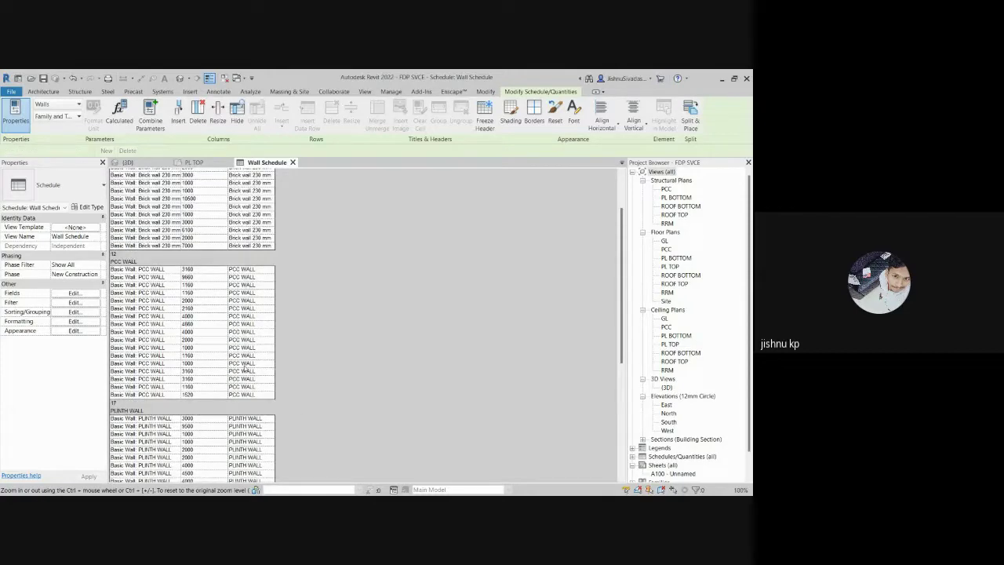
scroll(245, 368, "up", 3)
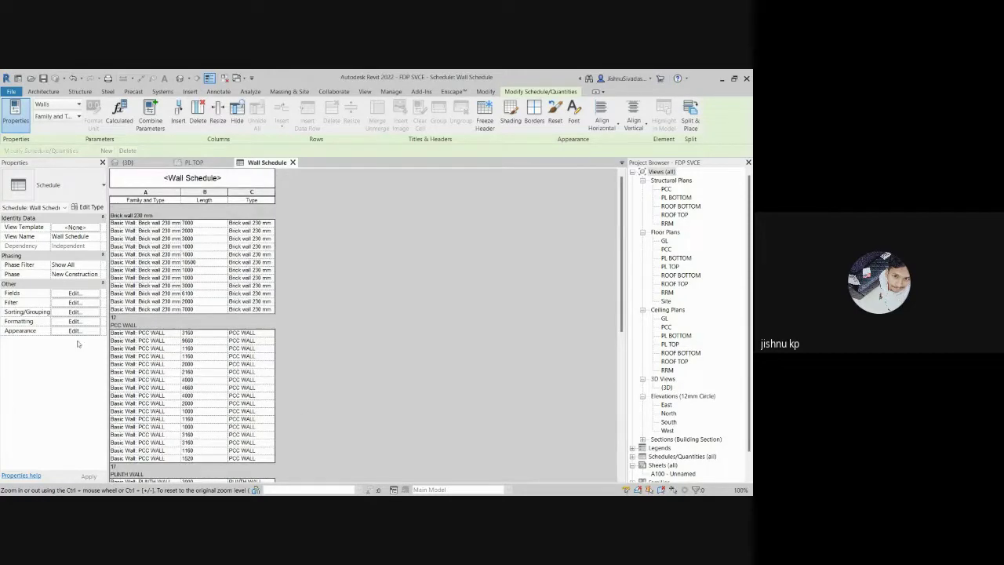
left_click(75, 312)
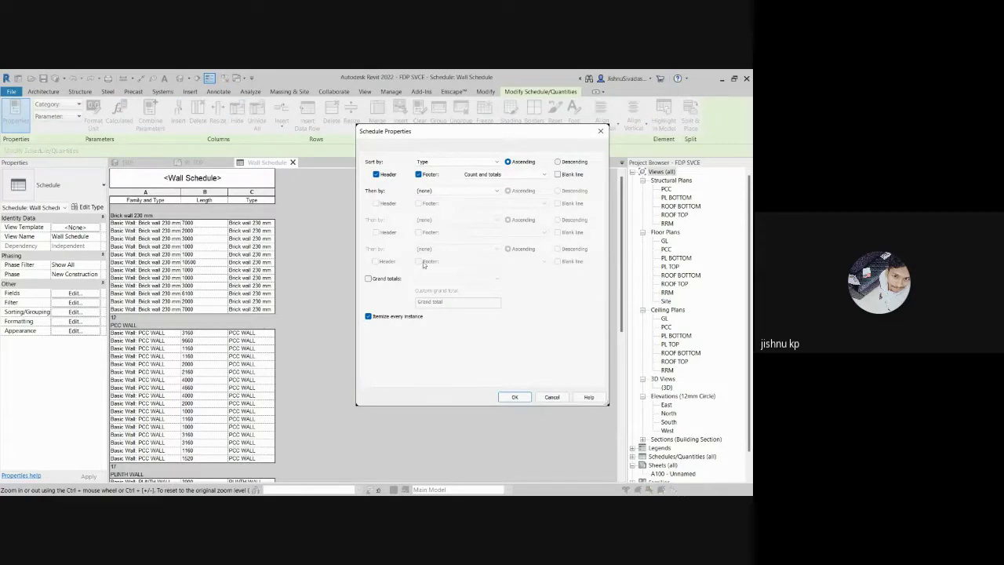
left_click(369, 280)
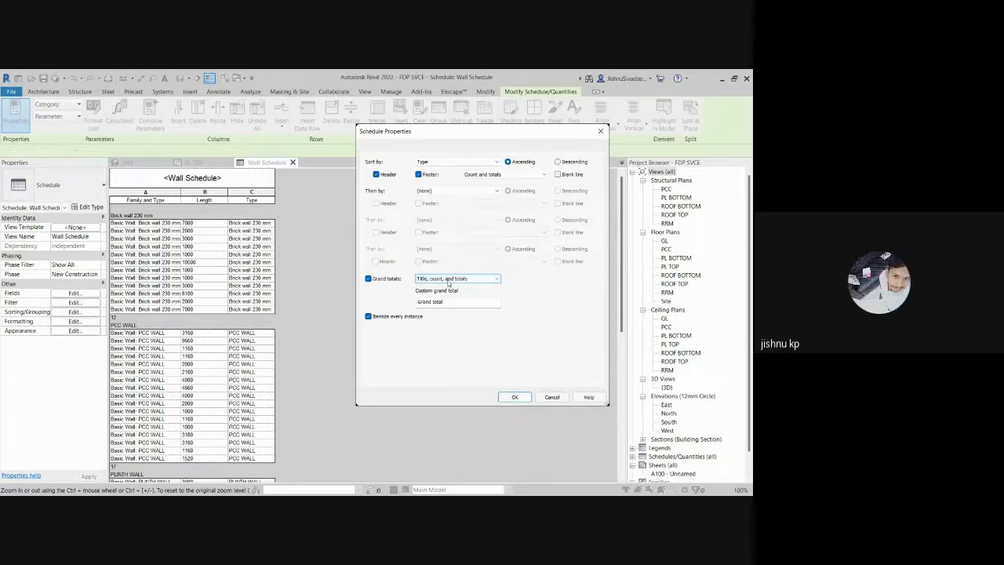
scroll(449, 280, "down", 2)
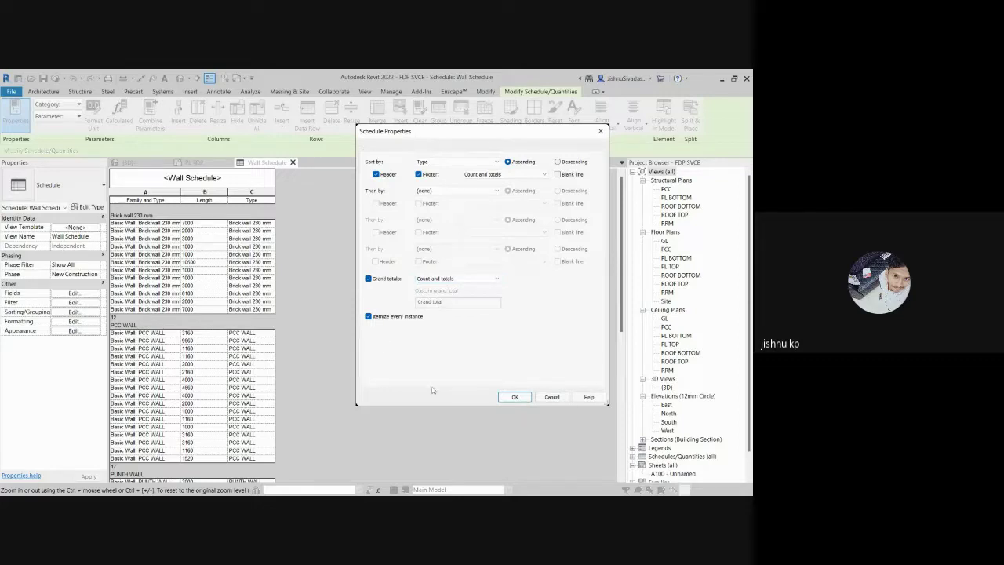
left_click(514, 397)
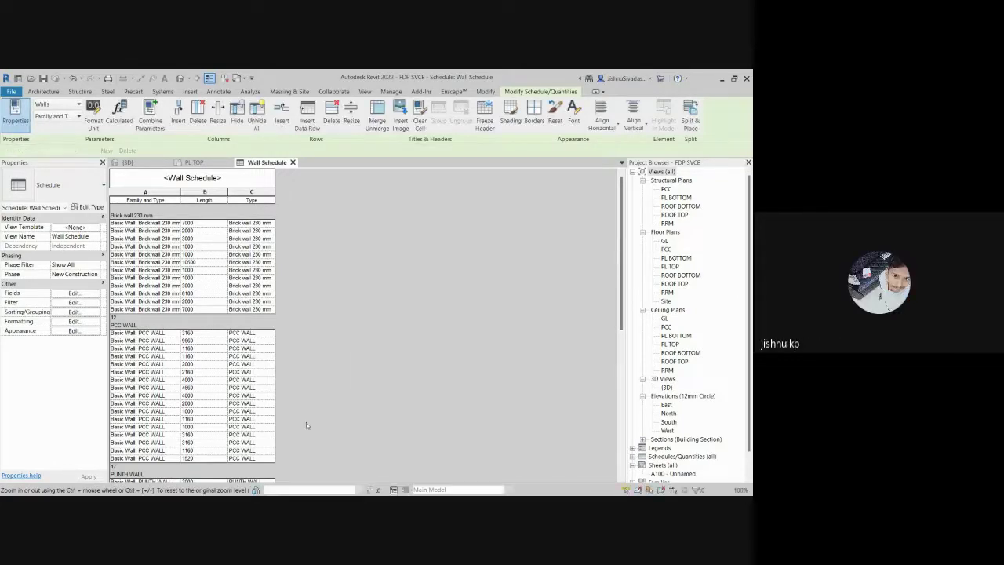
Step: Examine the end of the wall schedule for the grand total row and check the sorting and grouping settings
scroll(232, 363, "down", 5)
scroll(233, 363, "down", 4)
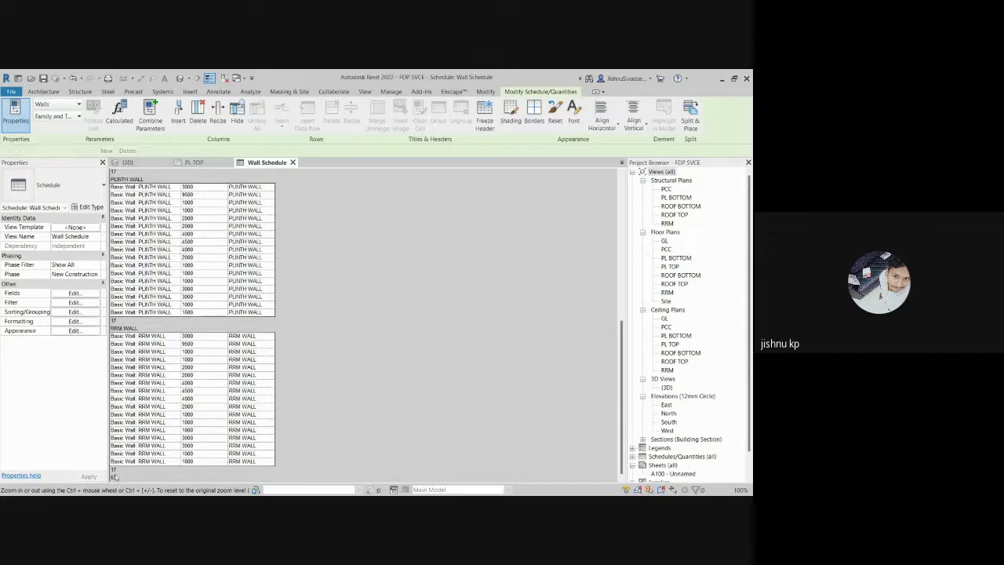
scroll(121, 471, "up", 10)
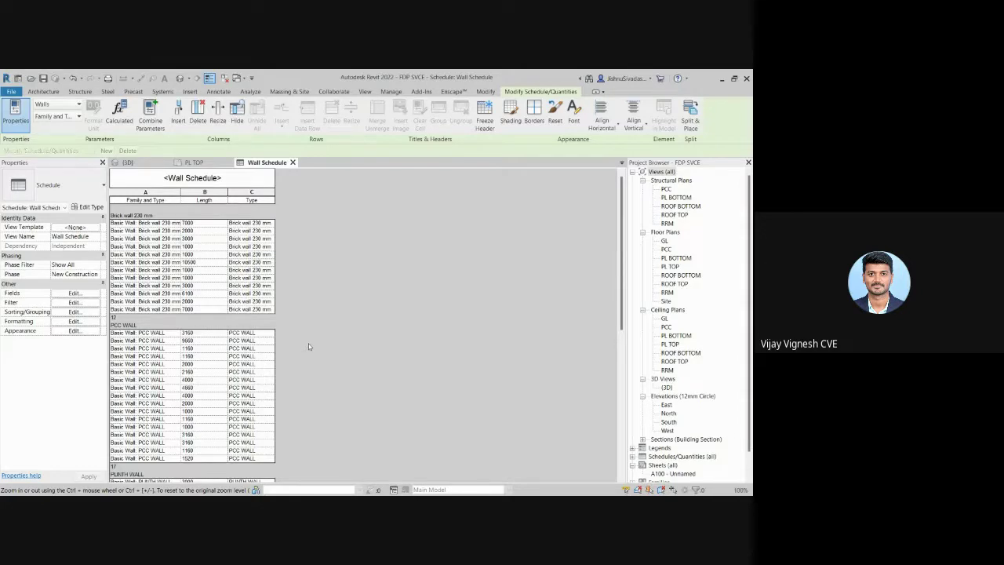
left_click(74, 311)
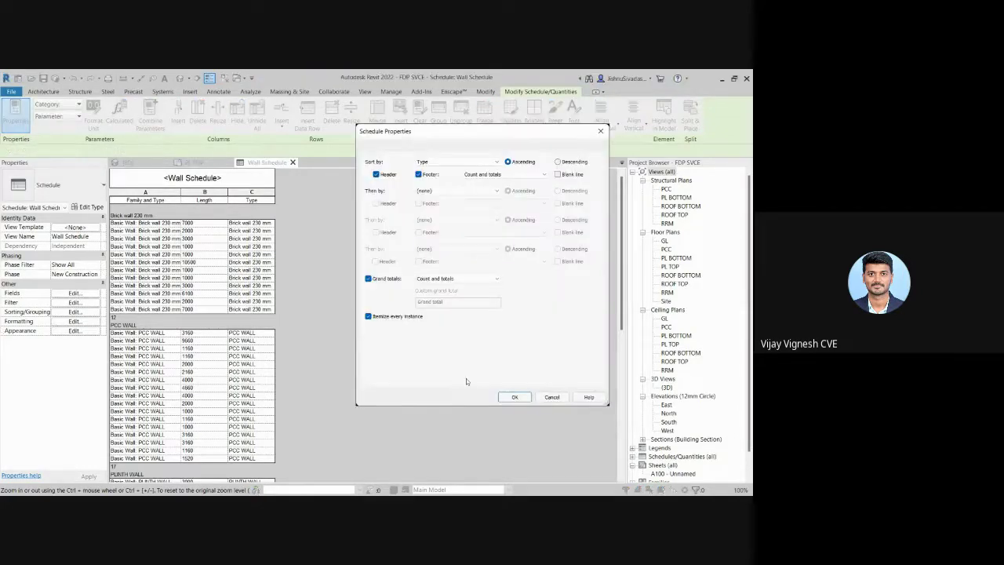
left_click(515, 397)
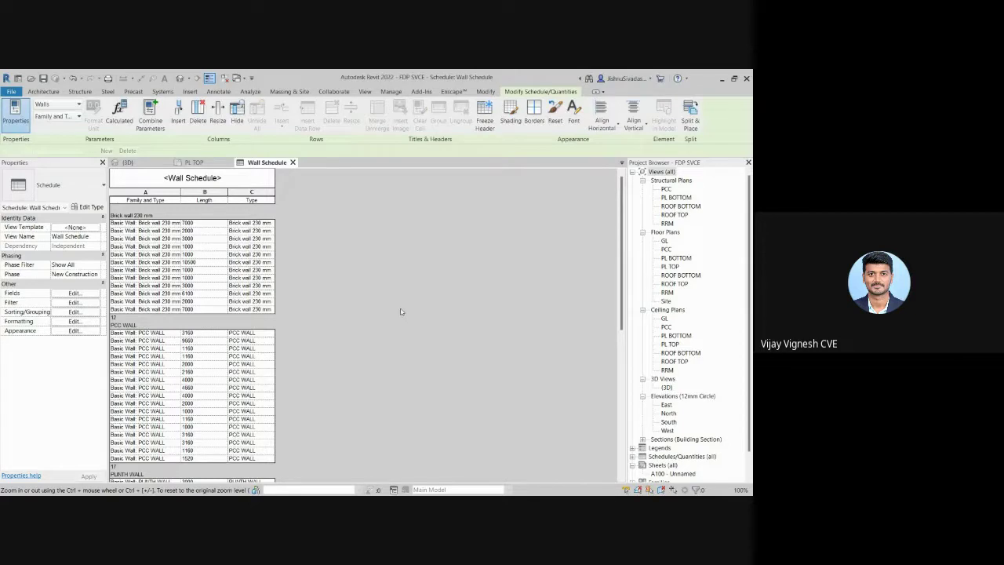
scroll(400, 312, "down", 10)
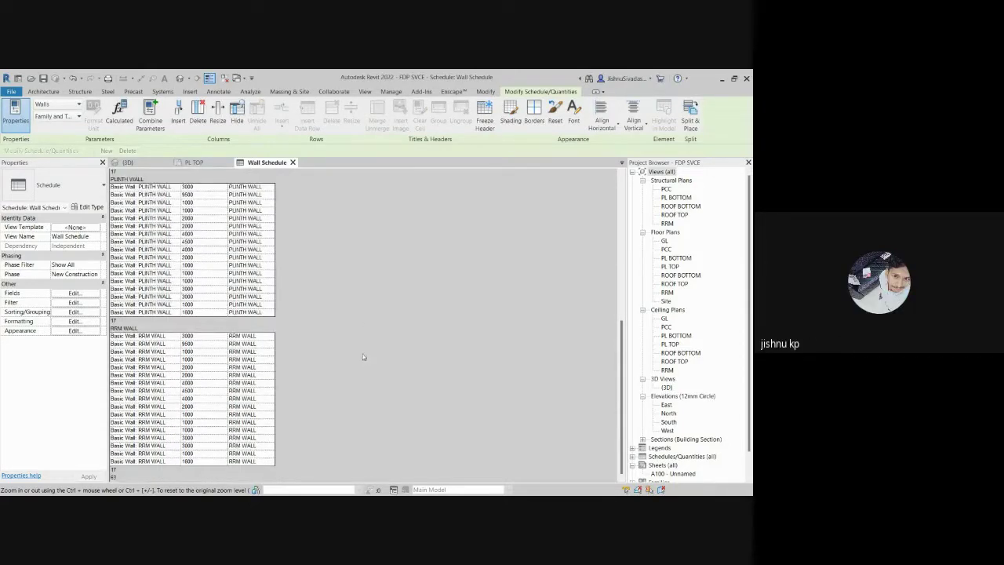
scroll(364, 356, "up", 2)
scroll(329, 371, "down", 1)
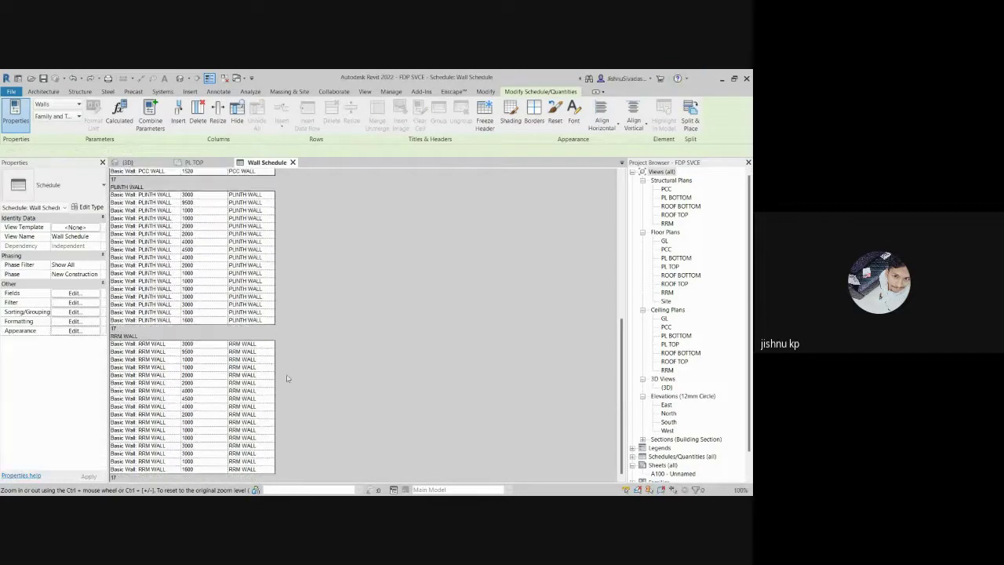
scroll(279, 390, "up", 10)
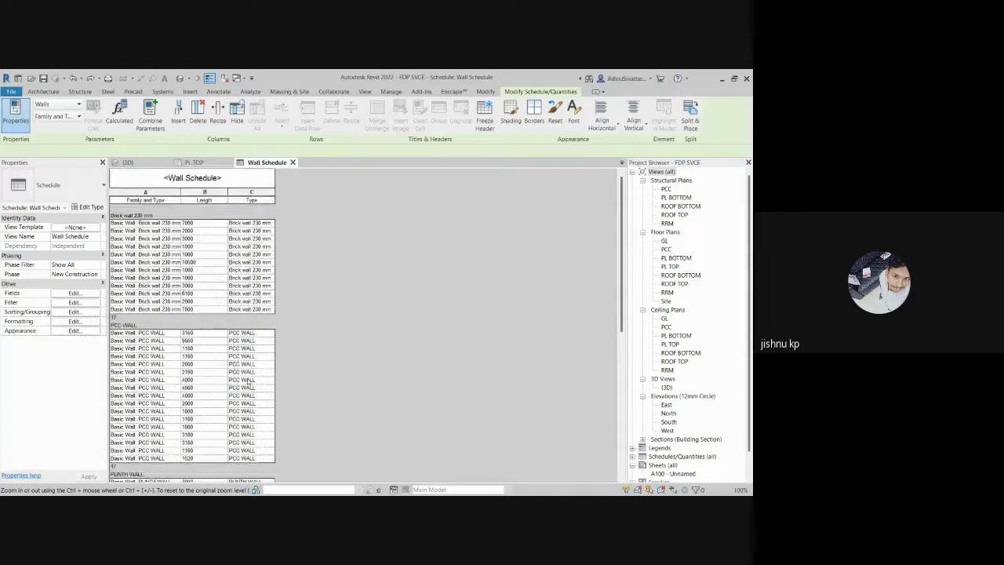
Step: Enable grand totals showing count and totals, and turn off itemizing every instance in the wall schedule
left_click(85, 314)
left_click(386, 281)
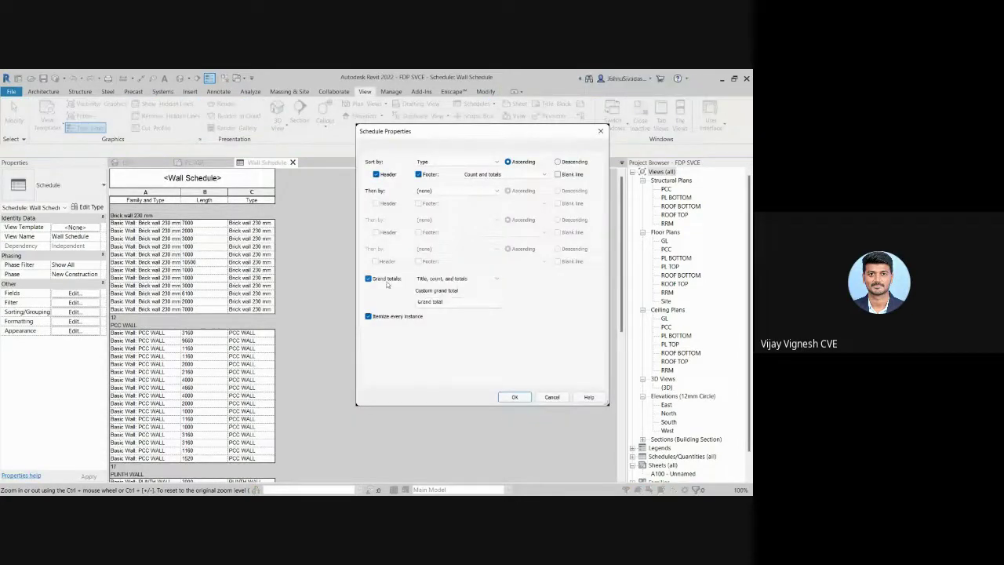
left_click(457, 278)
left_click(439, 308)
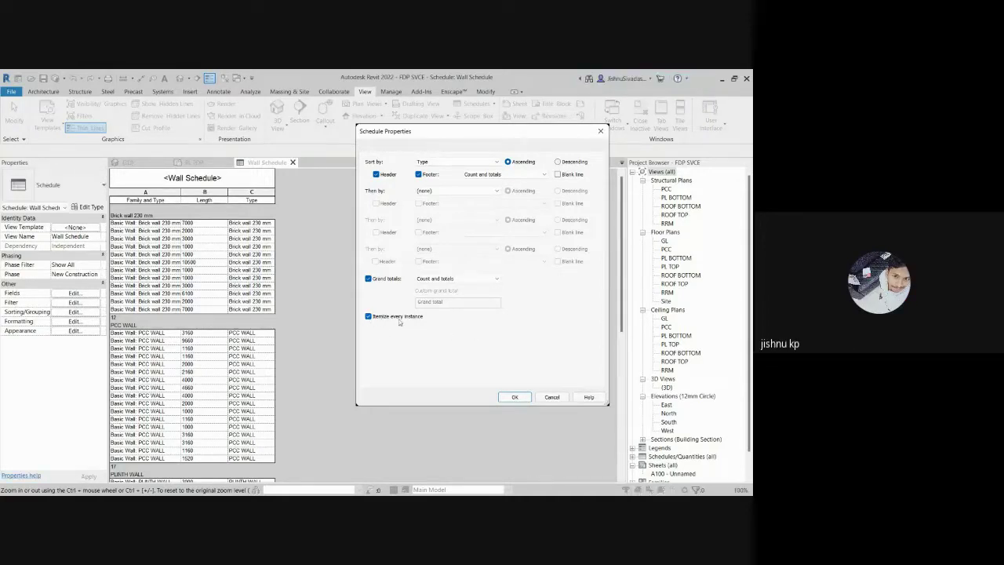
left_click(368, 317)
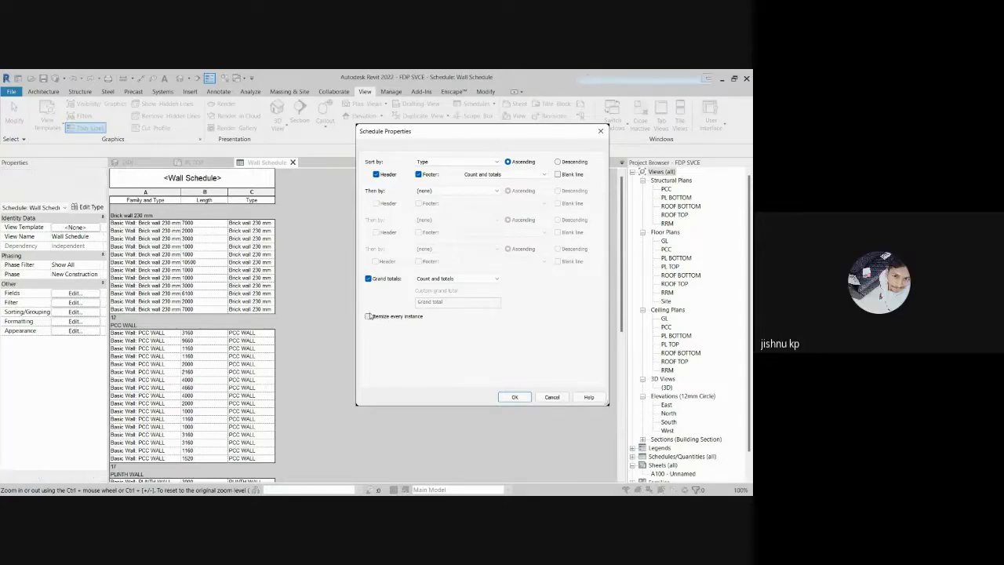
left_click(515, 397)
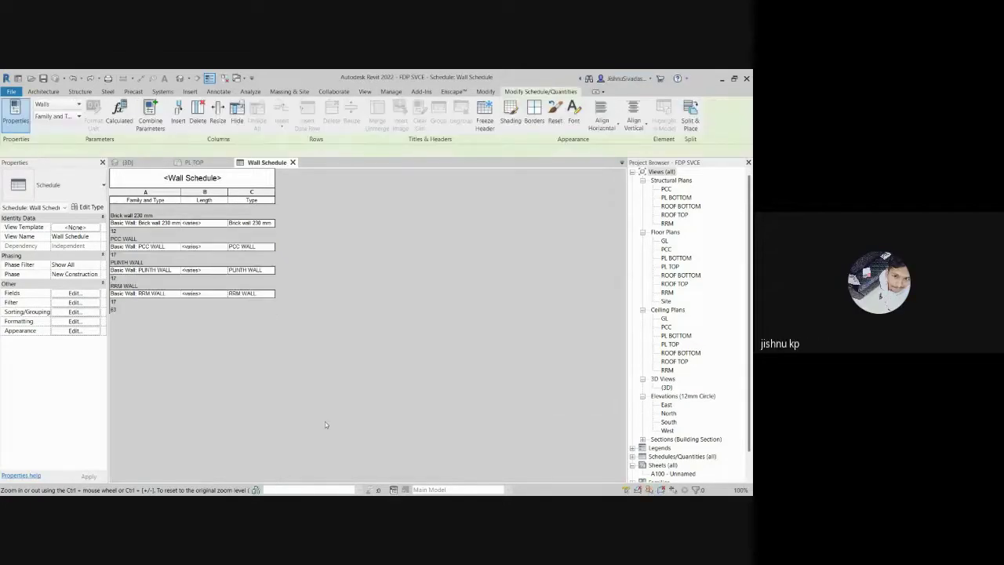
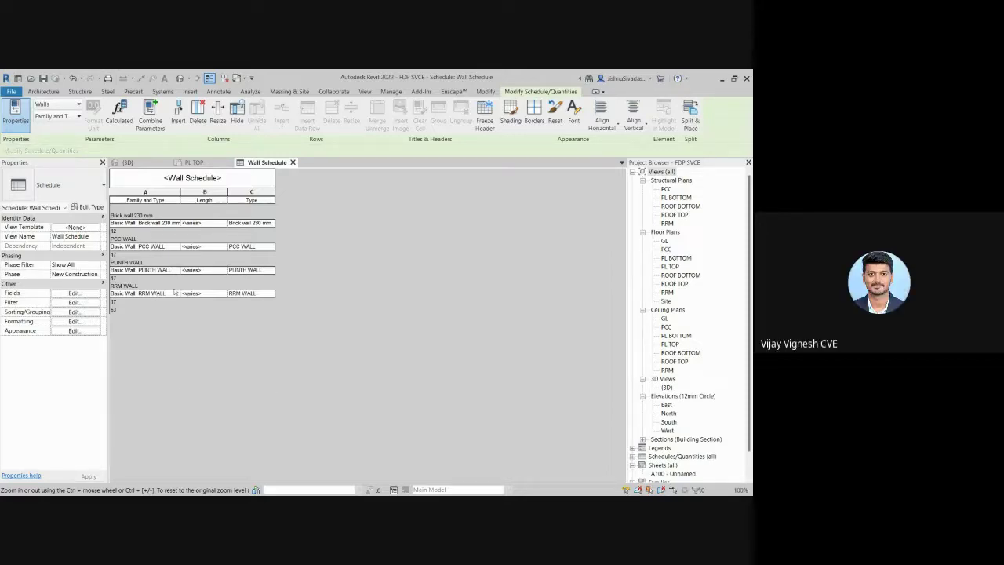
Step: Check the schedule's sorting and grouping settings and inspect the Length and Type cells of the Brick wall 230 mm row
scroll(651, 455, "down", 1)
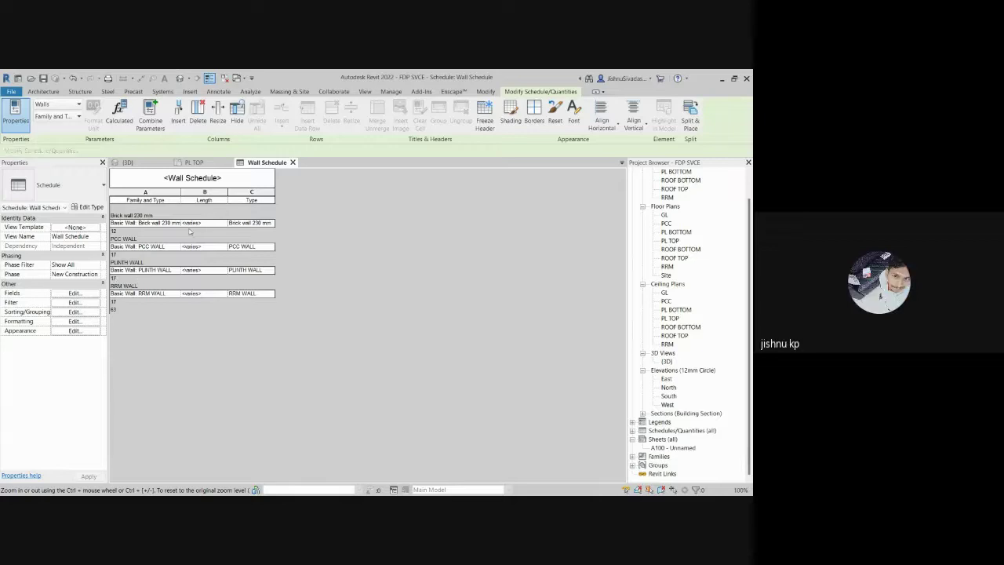
left_click(74, 312)
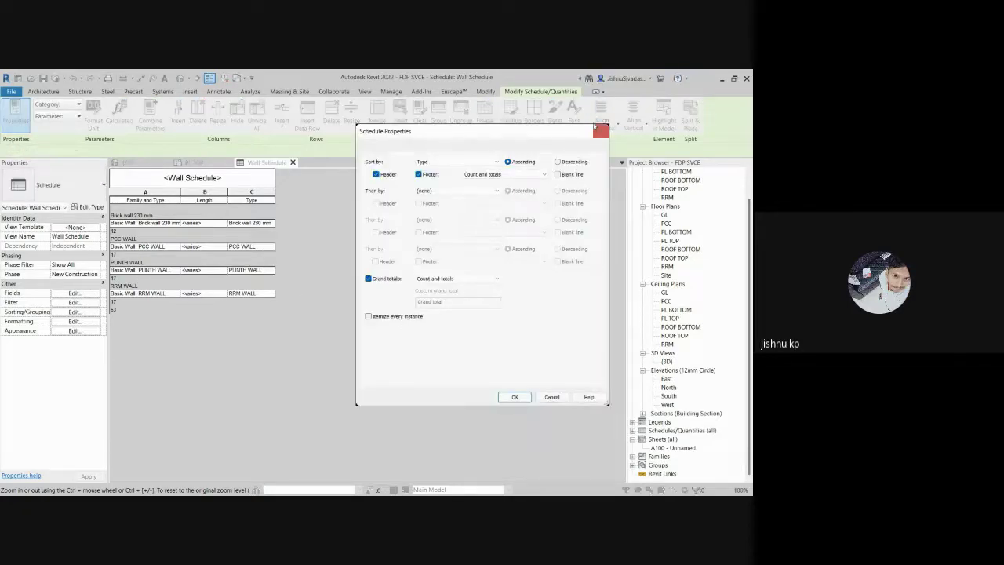
left_click(601, 131)
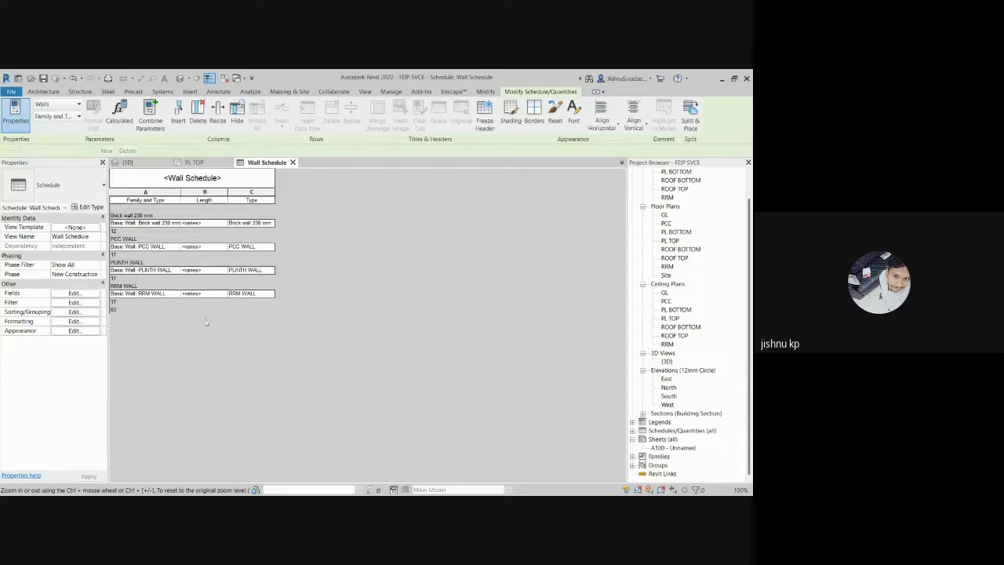
left_click(223, 225)
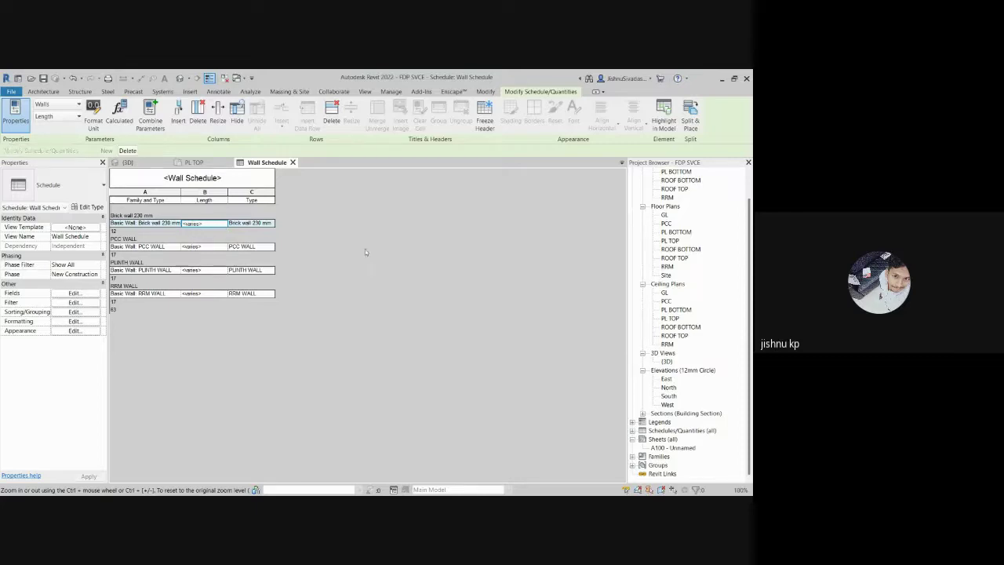
key("Tab")
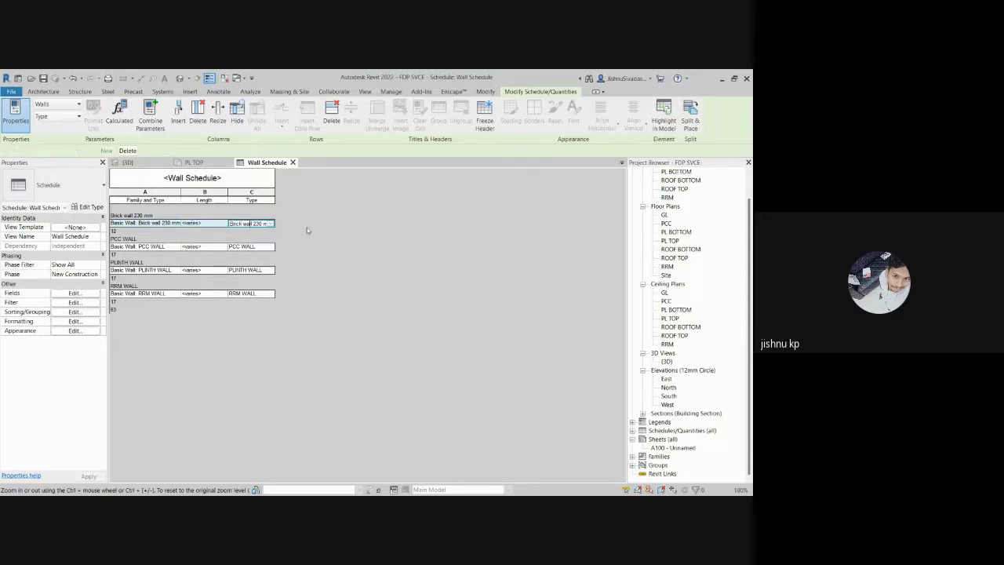
Step: Browse the categories available for a new schedule, including curtain wall mullions, doors and furniture, and close the setup without creating one
left_click(141, 225)
left_click(179, 246)
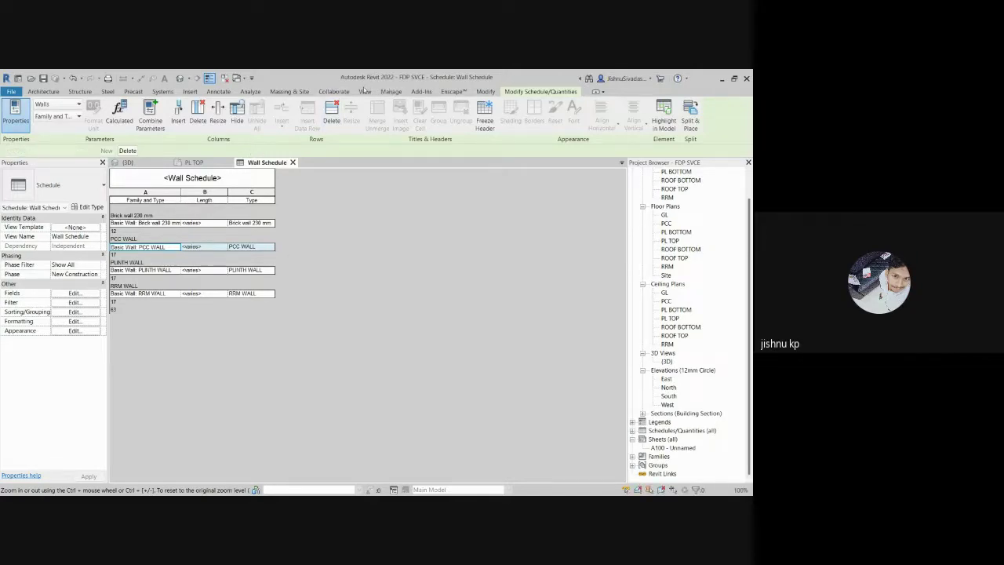
left_click(365, 91)
left_click(473, 105)
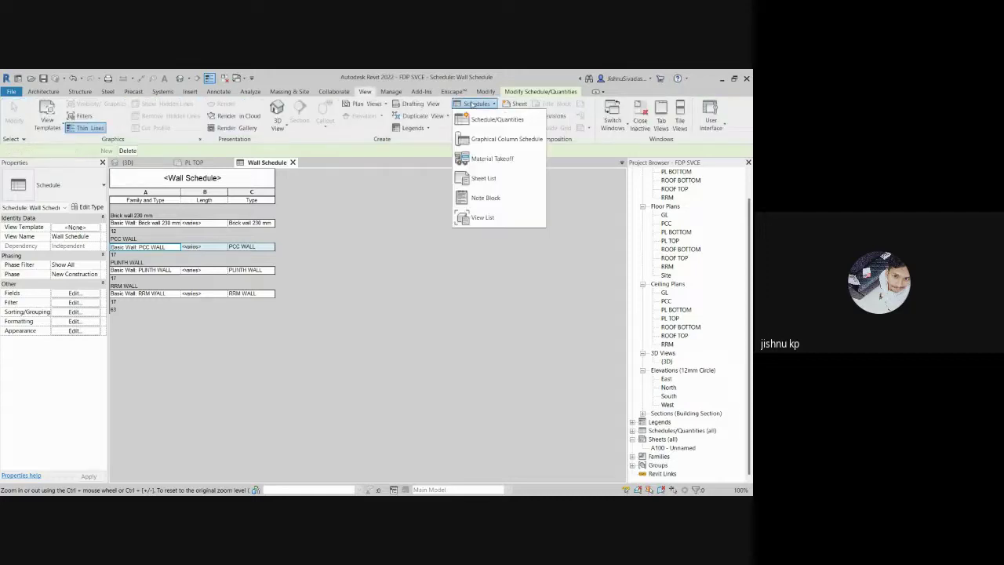
left_click(480, 118)
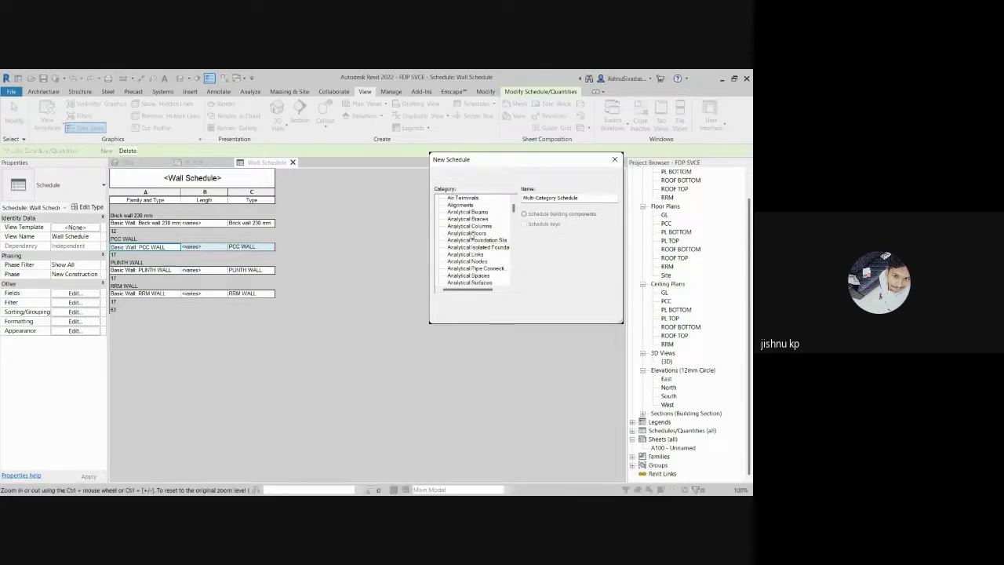
left_click(470, 236)
scroll(464, 246, "down", 1)
scroll(467, 244, "down", 5)
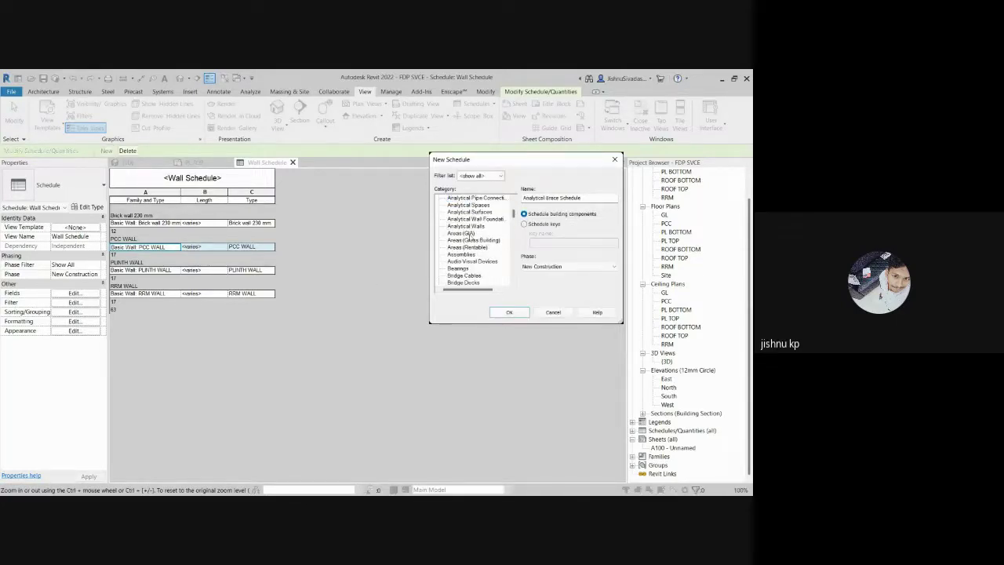
scroll(473, 246, "down", 4)
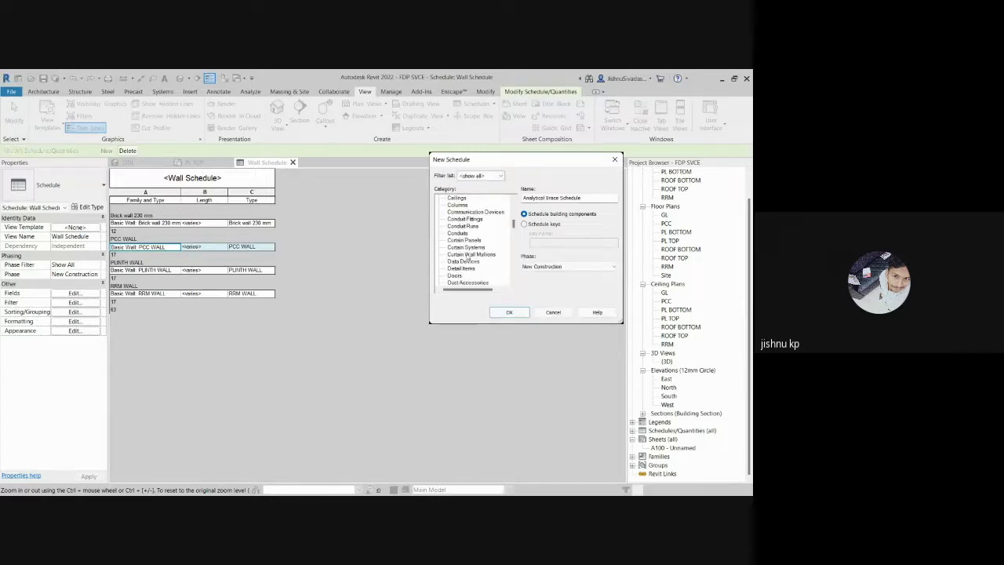
left_click(469, 254)
scroll(467, 248, "down", 1)
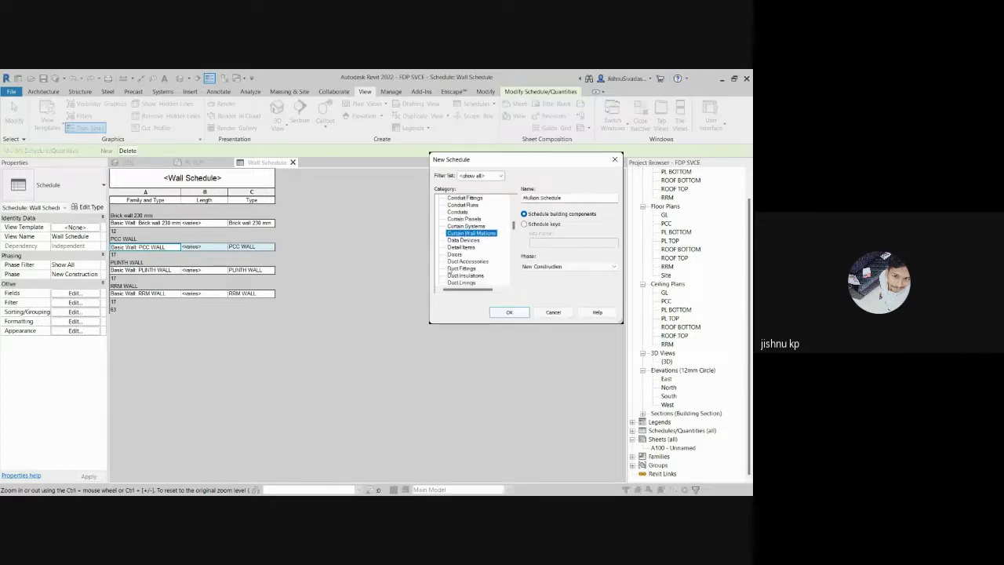
left_click(468, 262)
scroll(470, 251, "down", 1)
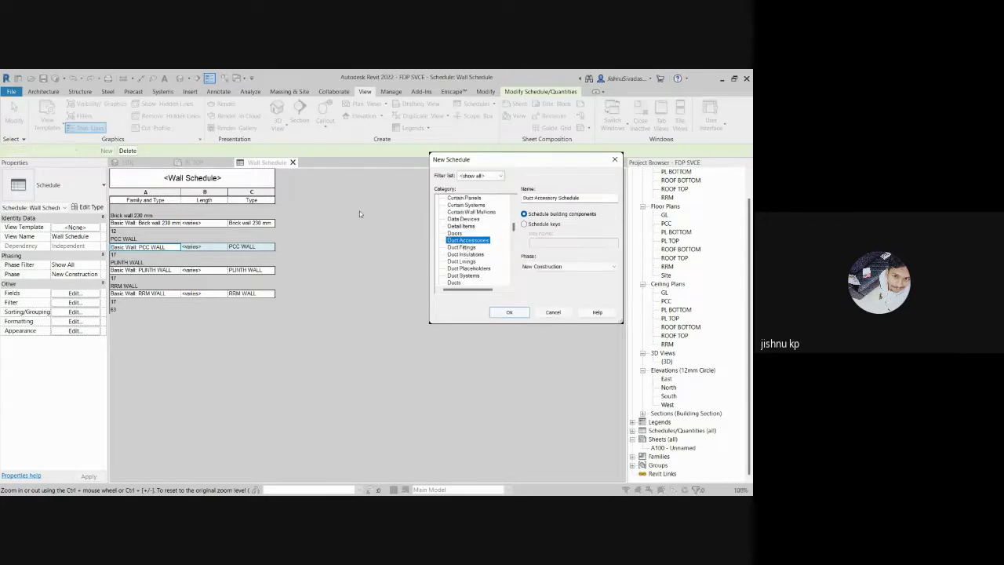
left_click(454, 234)
scroll(451, 235, "down", 1)
scroll(447, 237, "down", 3)
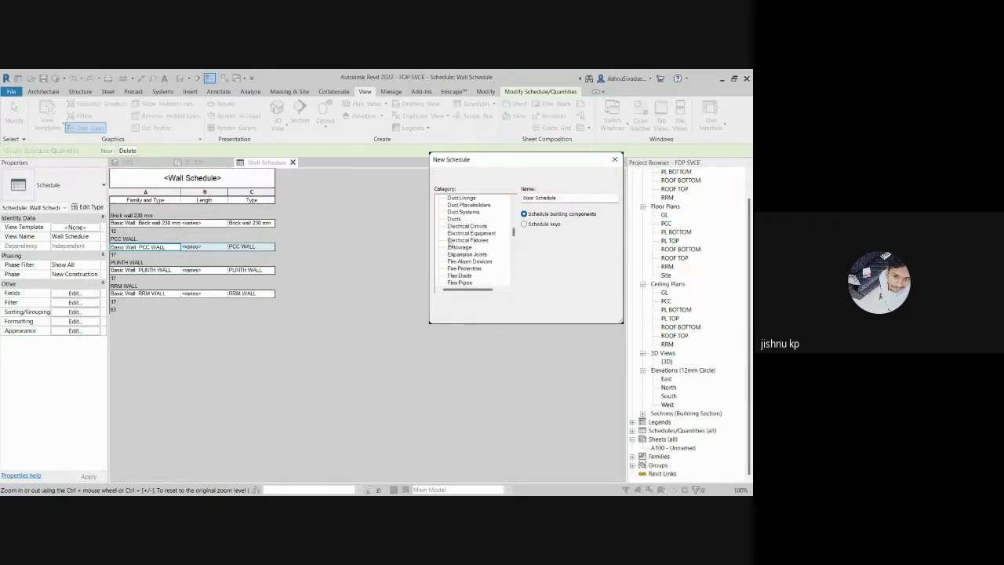
scroll(455, 272, "down", 2)
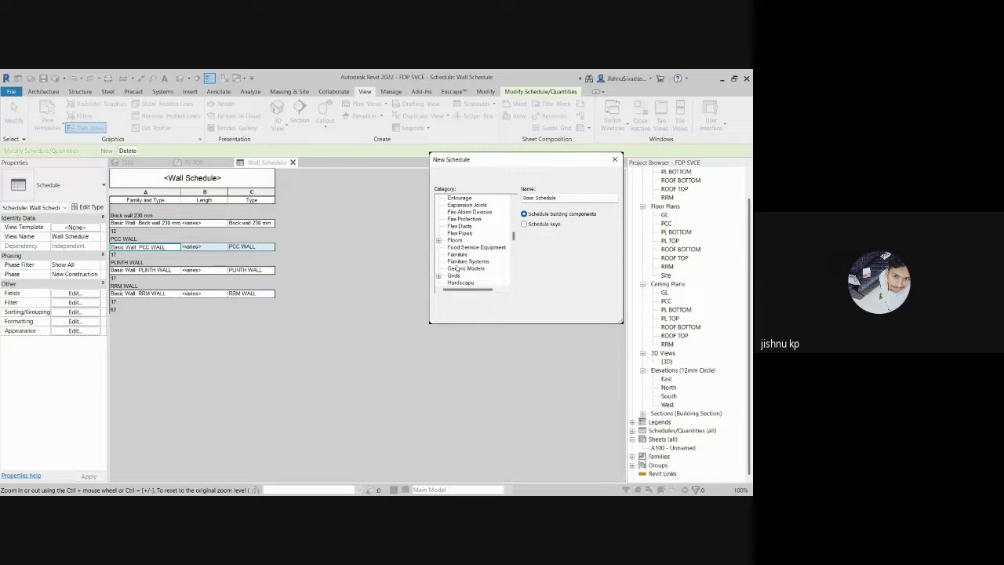
left_click(457, 255)
scroll(457, 249, "down", 5)
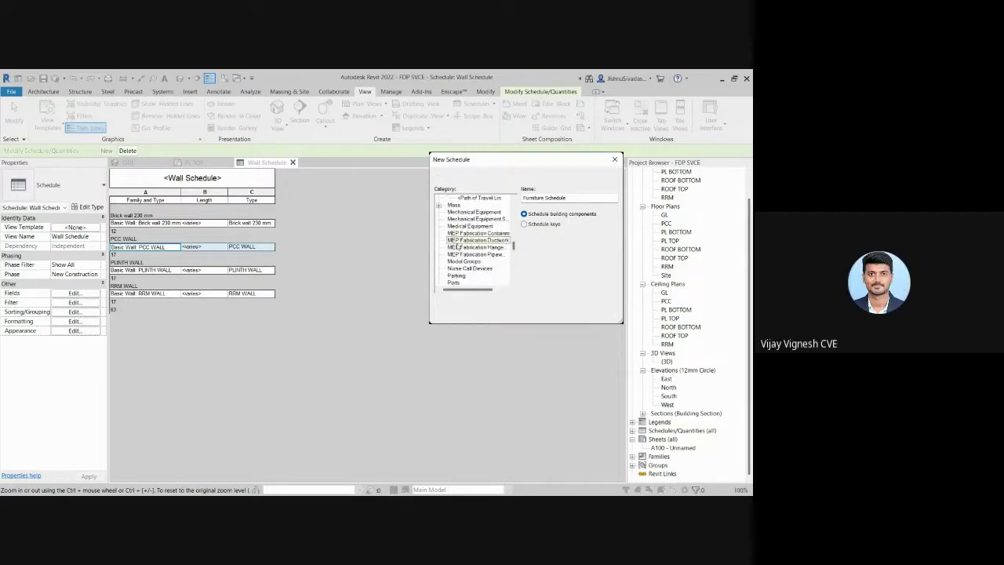
left_click(614, 159)
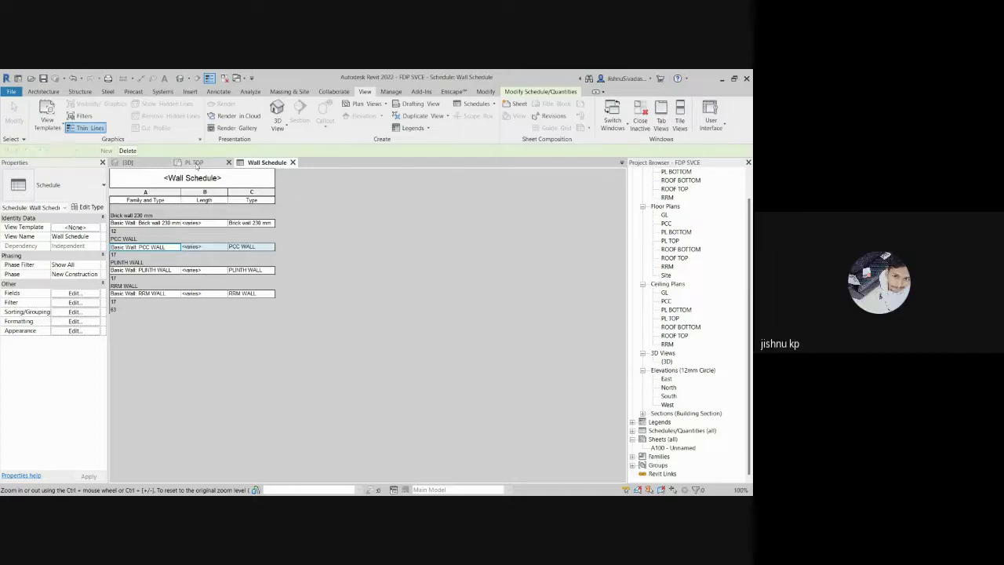
Step: Look at the PL TOP floor plan, return to the wall schedule and select the Type cell of the PLINTH WALL row
left_click(195, 162)
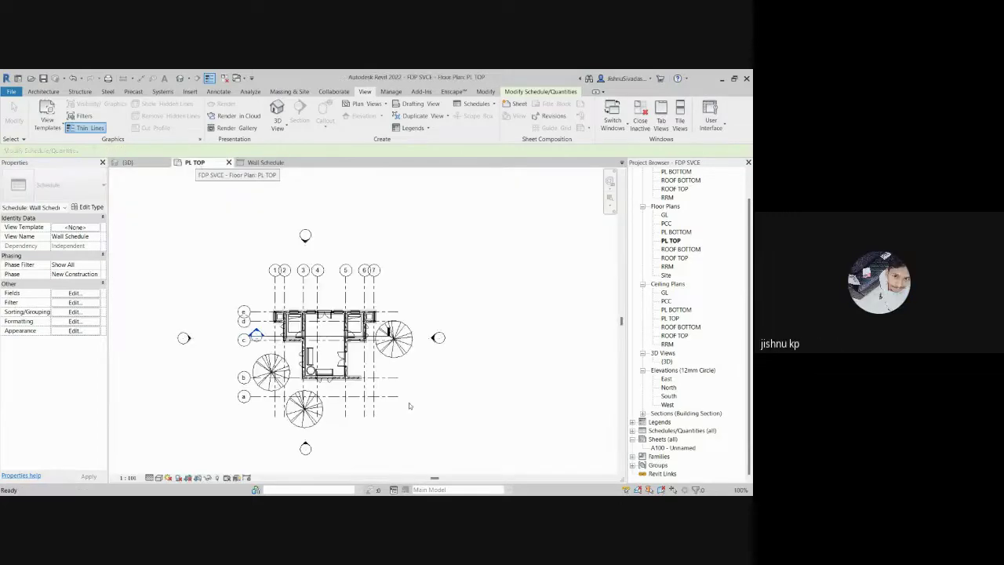
scroll(378, 346, "up", 2)
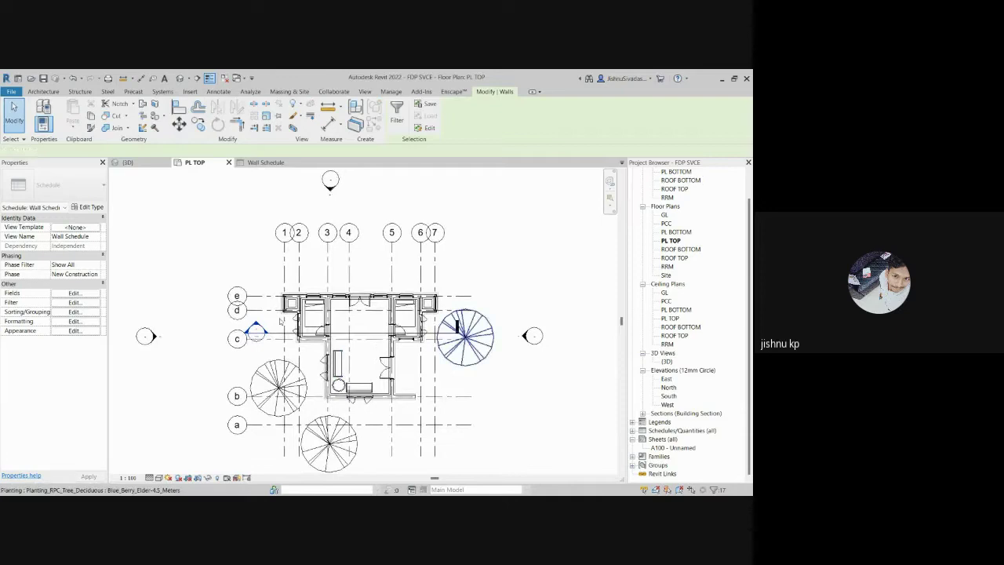
left_click(271, 164)
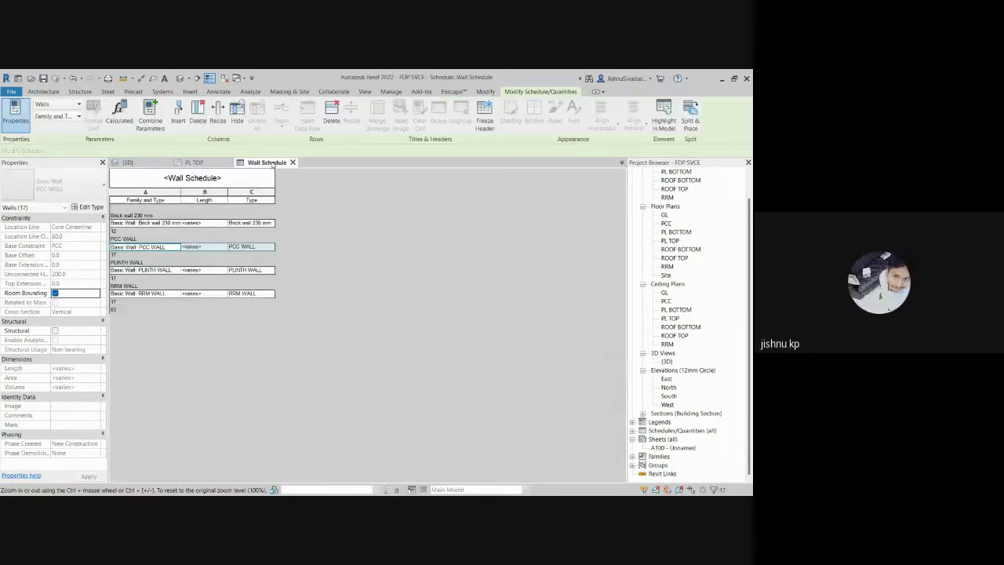
left_click_drag(274, 273, 273, 272)
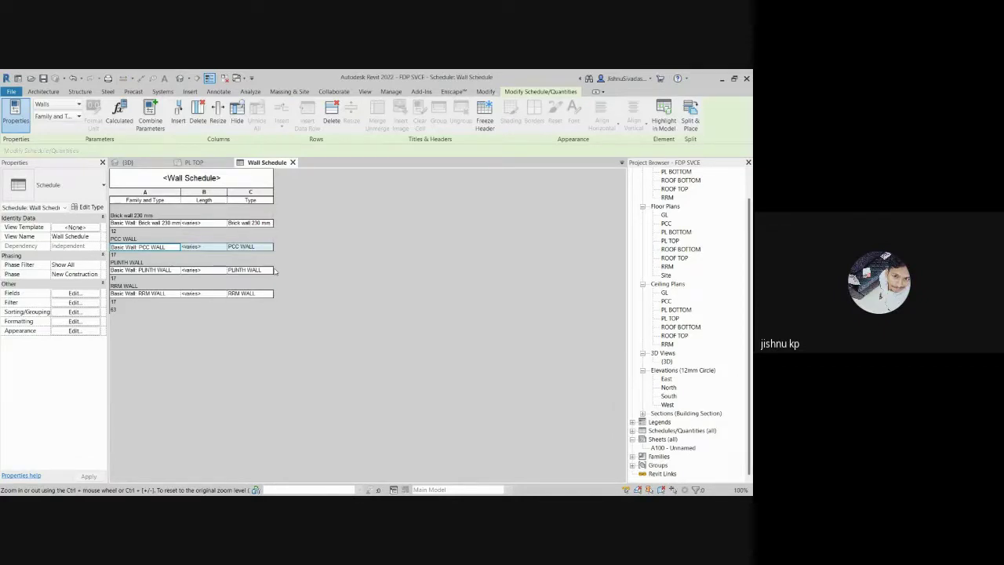
left_click(271, 272)
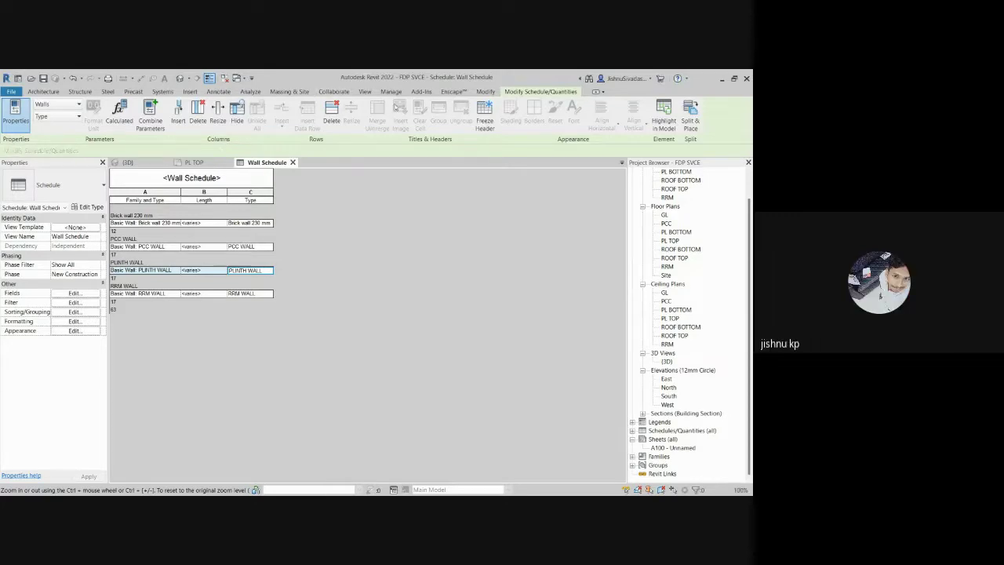
Step: Return to the PL TOP floor plan and clear the wall selection
left_click(365, 91)
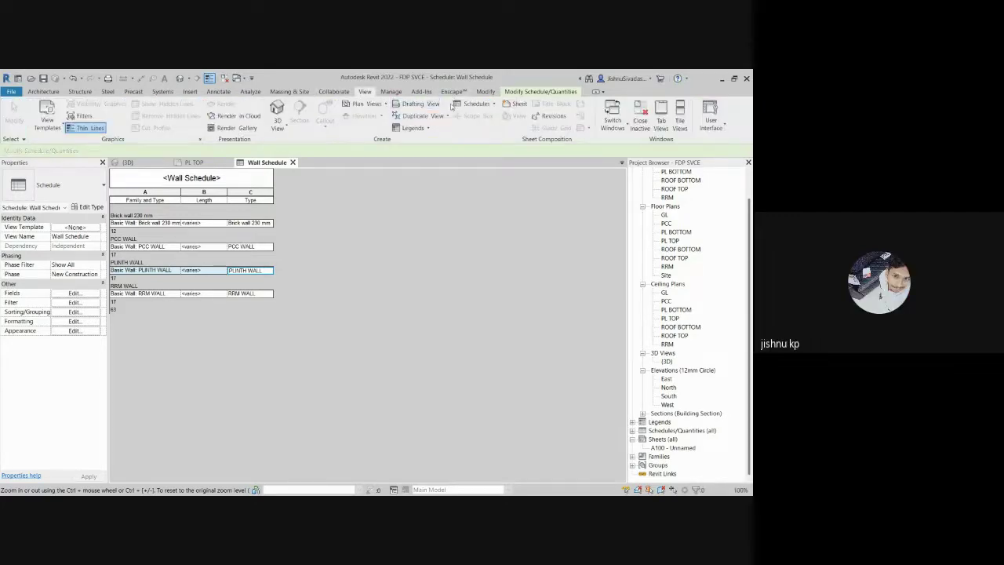
left_click(473, 103)
left_click(393, 309)
left_click(195, 162)
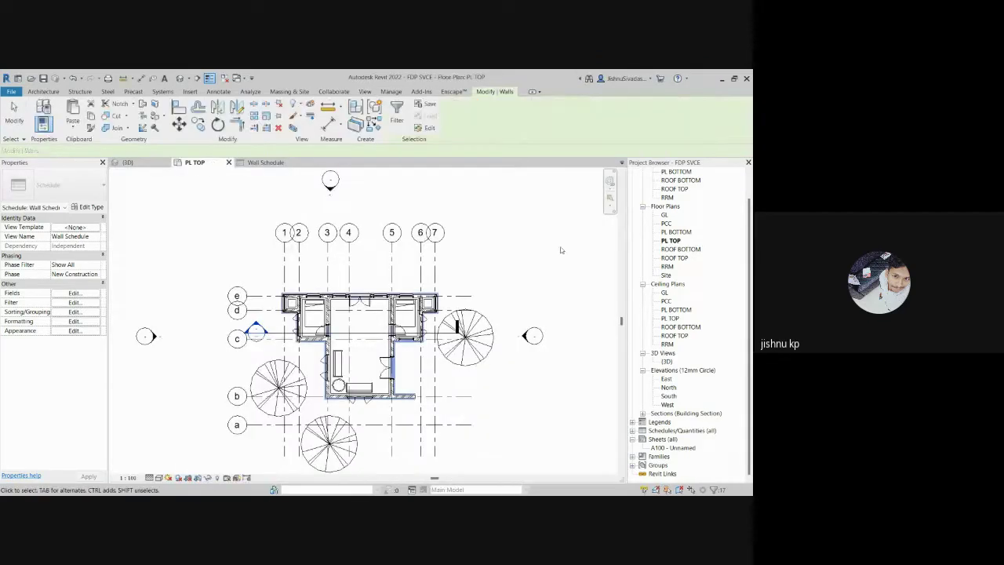
left_click(518, 246)
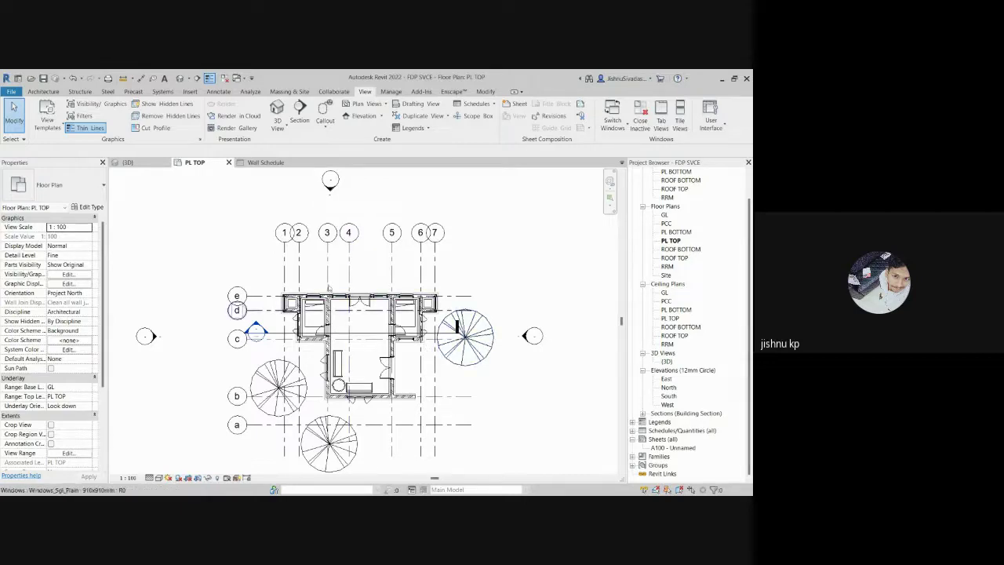
middle_click_drag(316, 406, 450, 352)
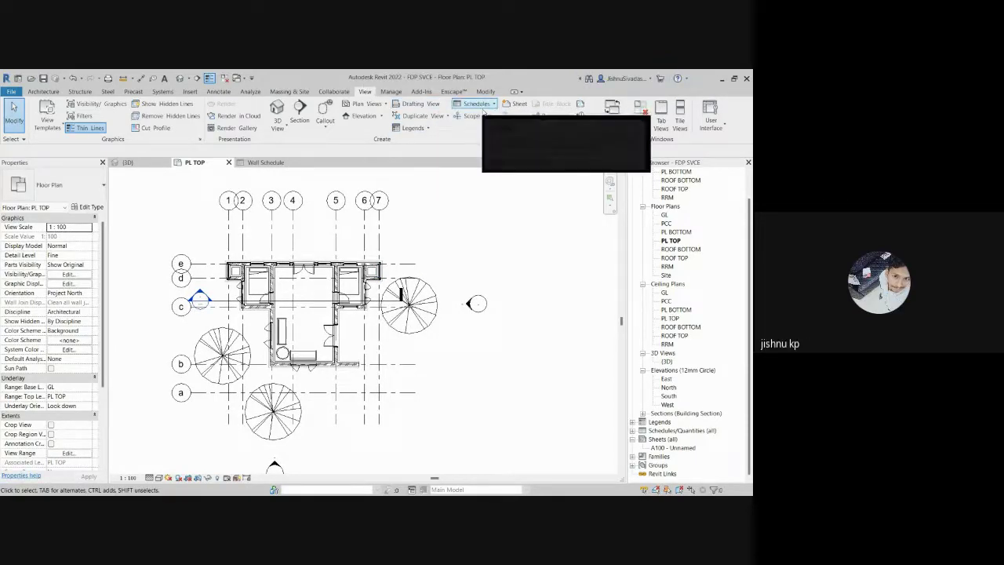
Step: View the New Material Takeoff setup and close it without creating a takeoff
left_click(481, 104)
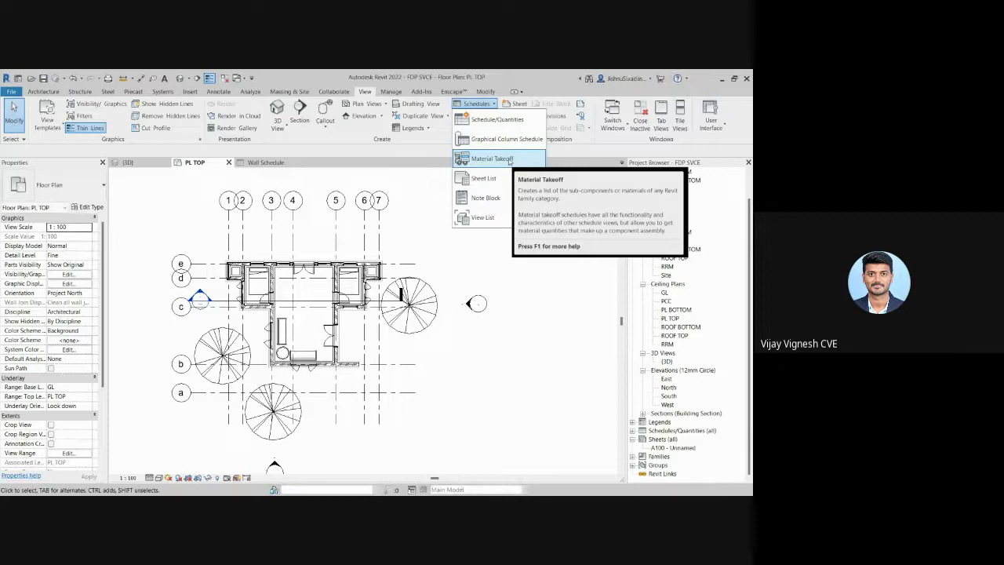
left_click(510, 160)
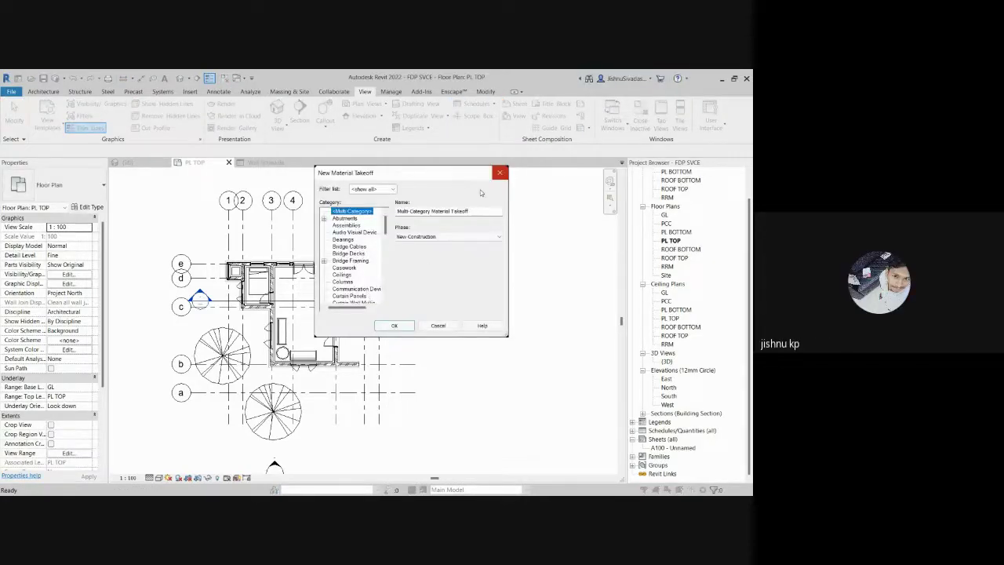
left_click(500, 172)
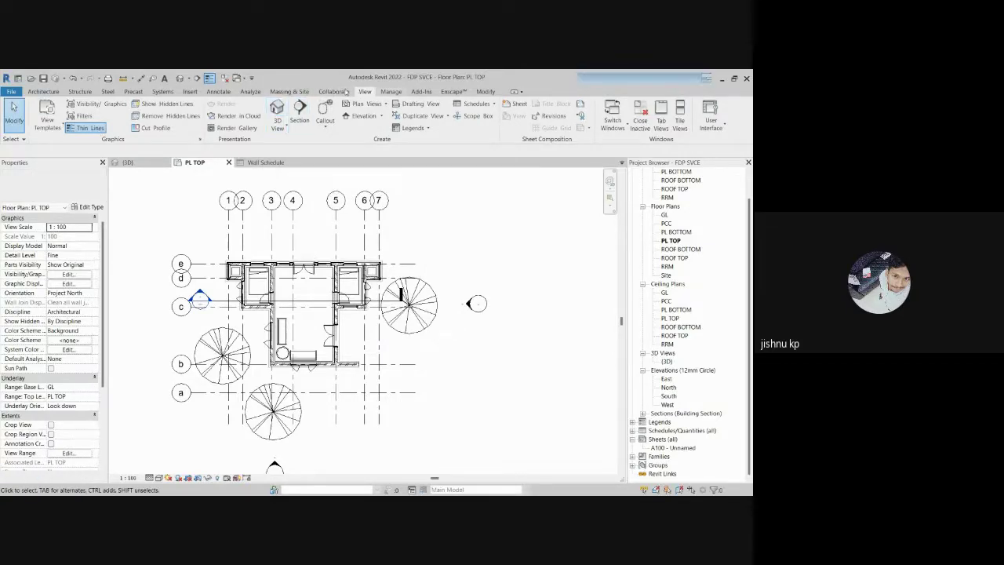
Step: Create a shared parameter file named "unit cost" on the Desktop
left_click(386, 92)
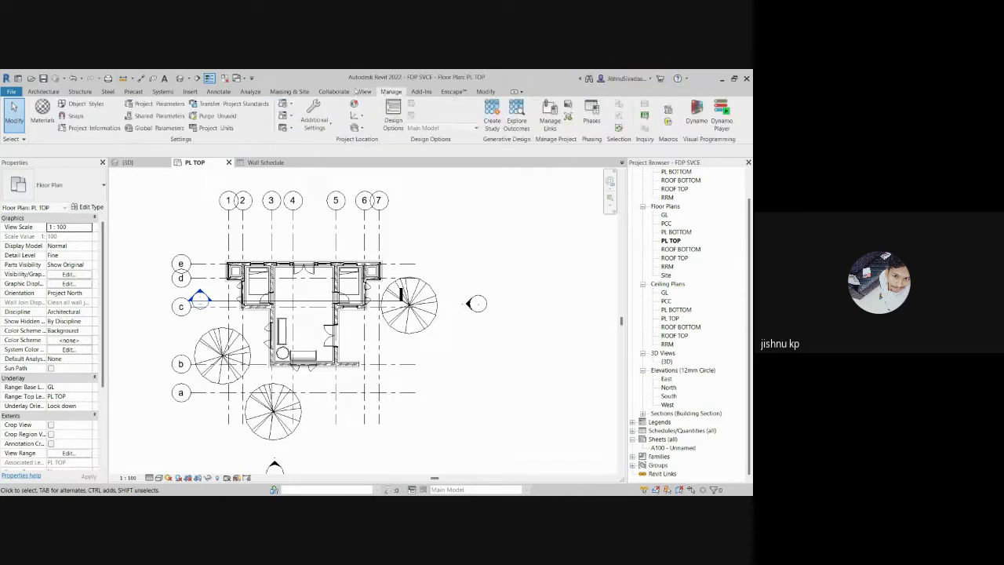
left_click(364, 92)
left_click(384, 92)
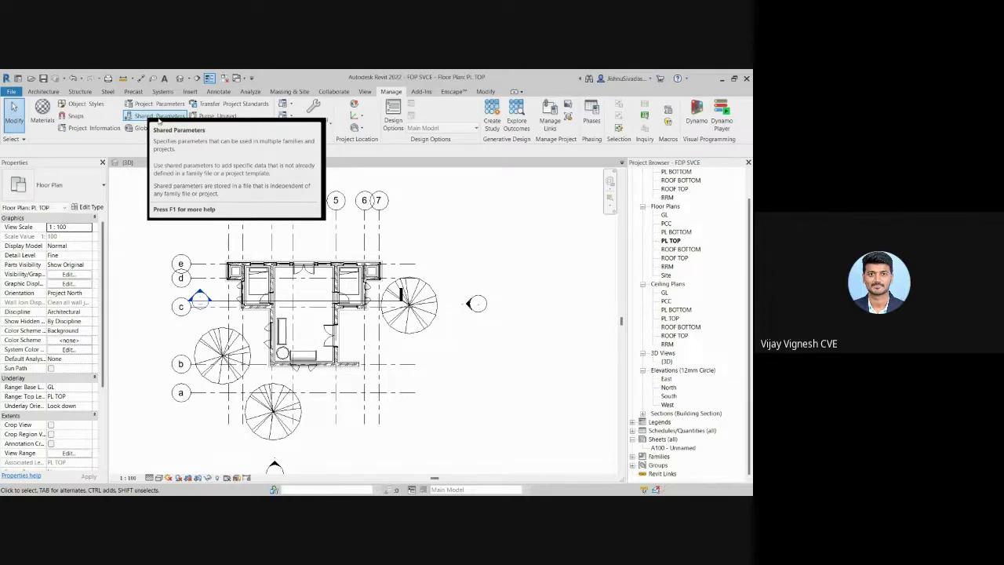
left_click(159, 118)
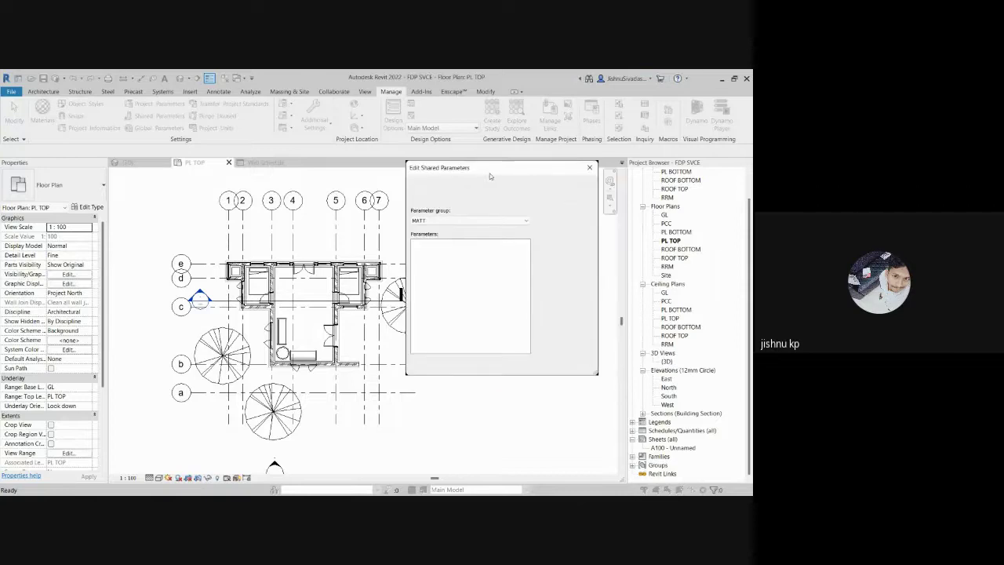
left_click(597, 204)
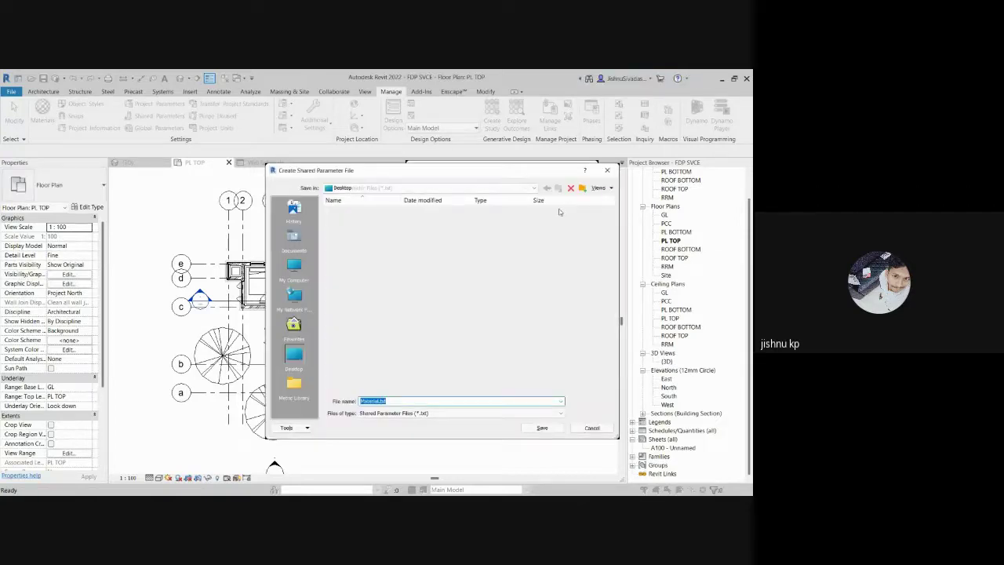
left_click(393, 401)
double_click(393, 401)
type("unt")
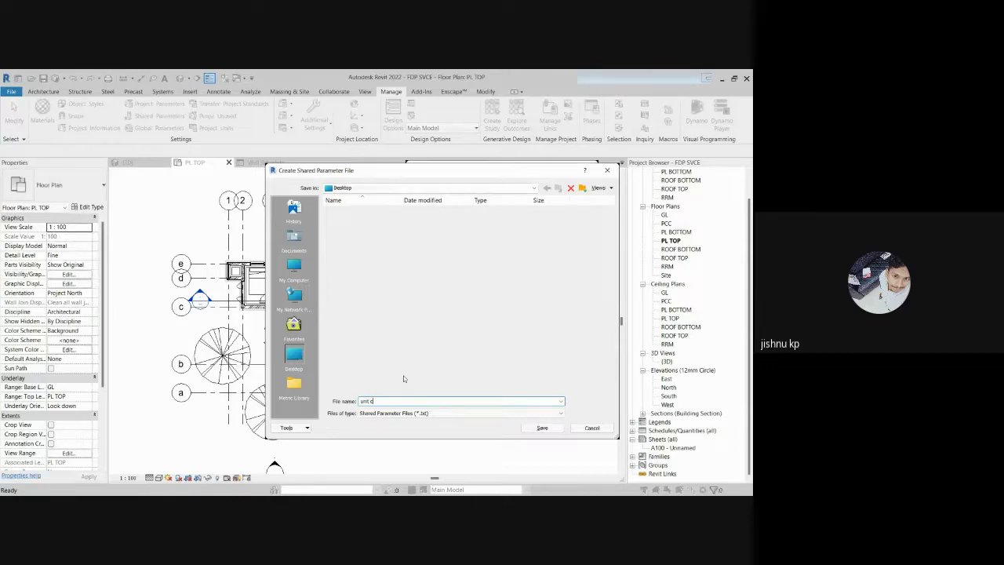
type(" cost")
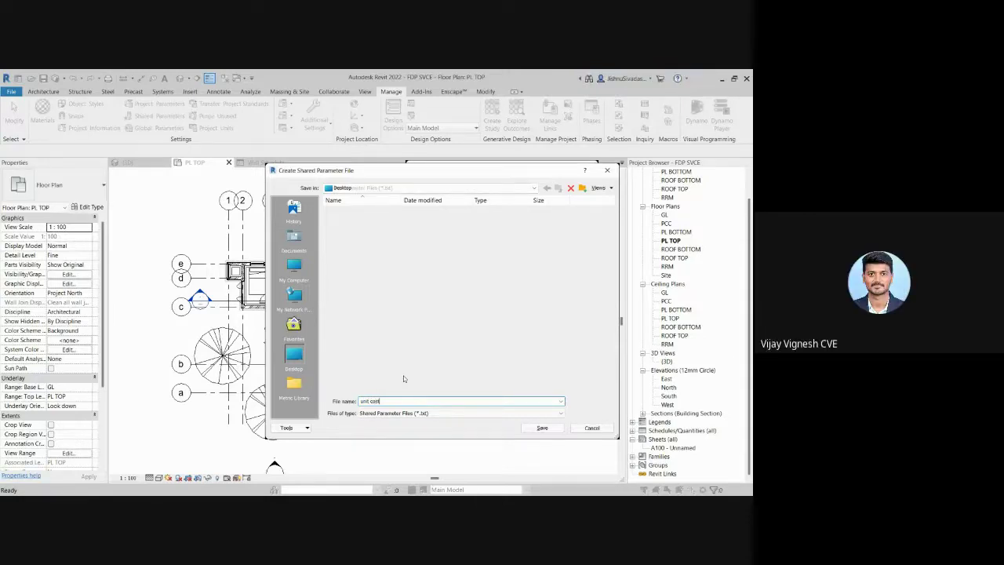
left_click(536, 429)
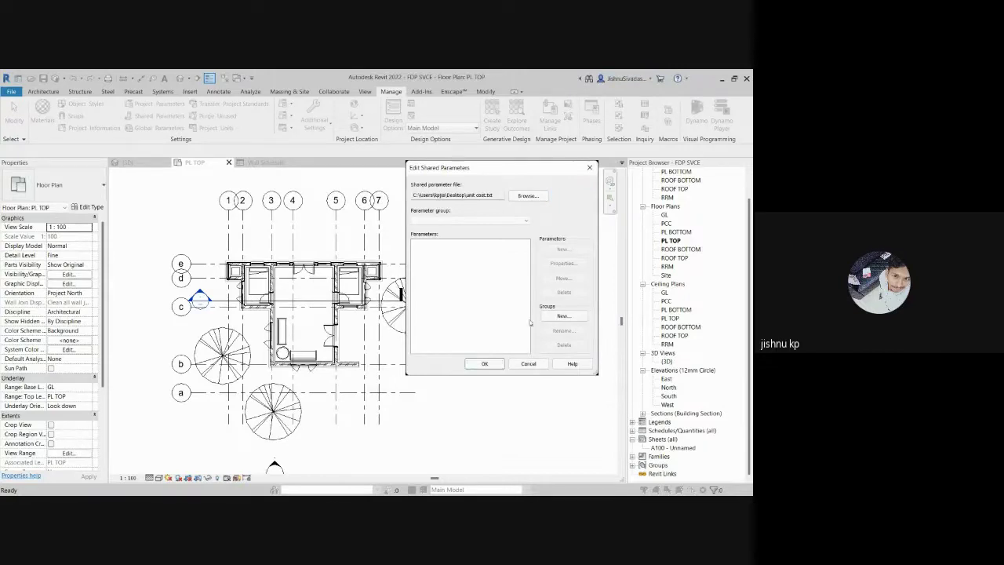
Step: Add a parameter group named Unit Cost to the shared parameter file
left_click(559, 315)
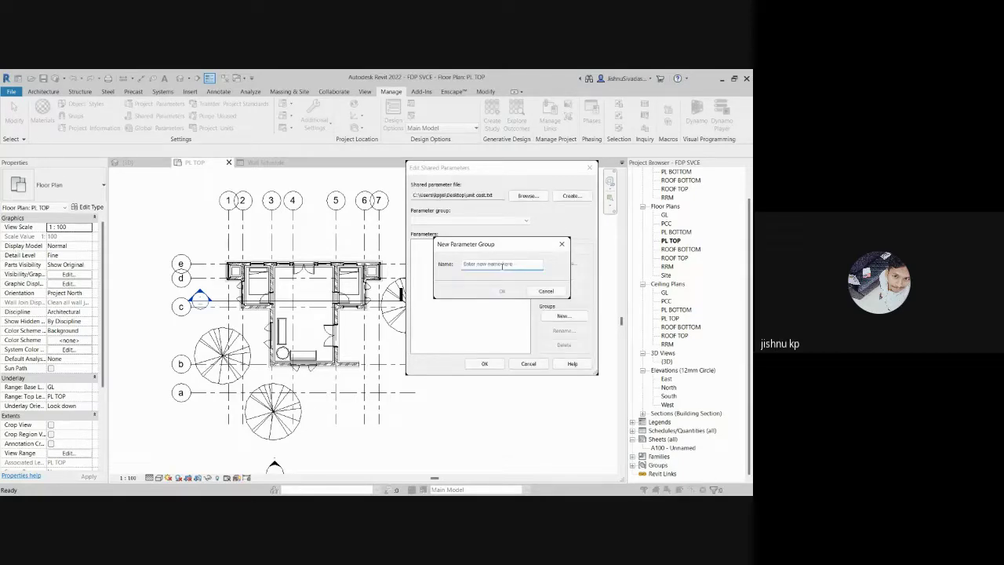
type("Cost")
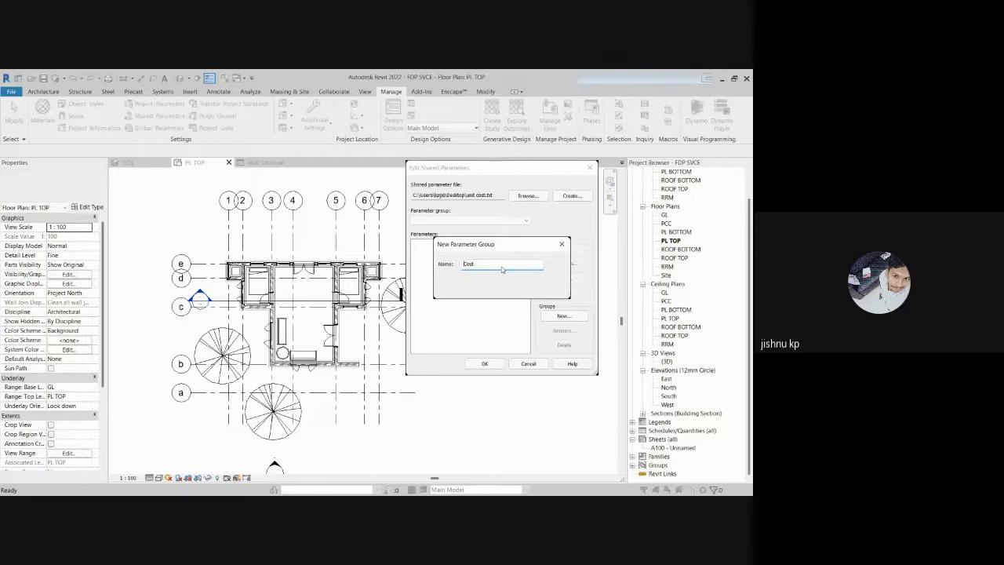
type("Unit")
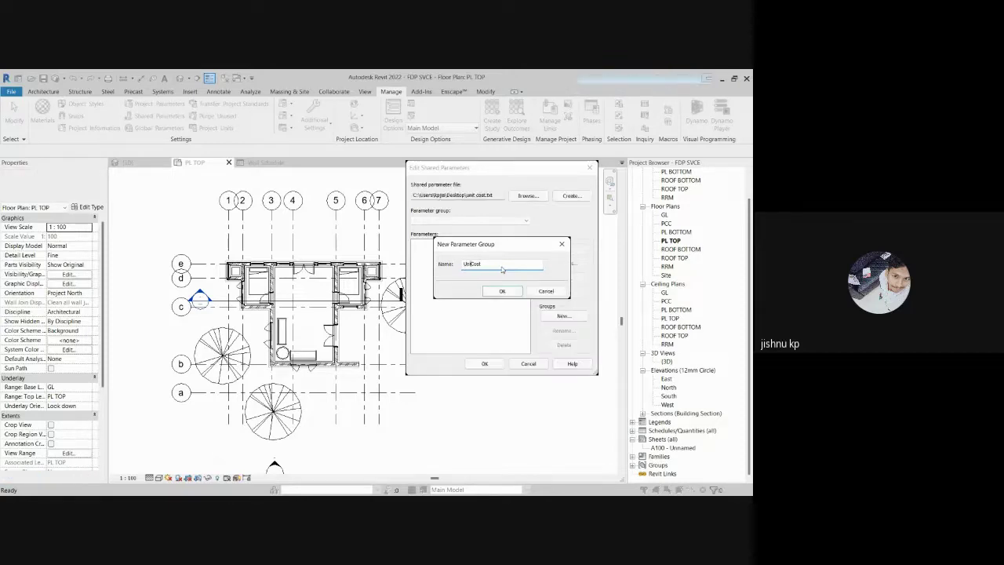
key("Return")
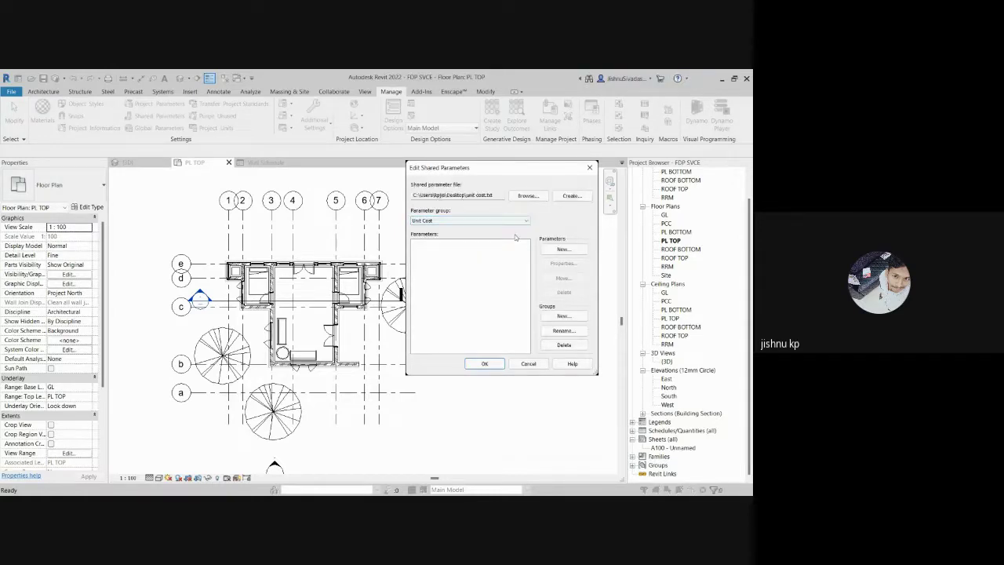
Step: Start a new shared parameter named Unitcost in the Unit Cost group, keeping the Common discipline
left_click(562, 249)
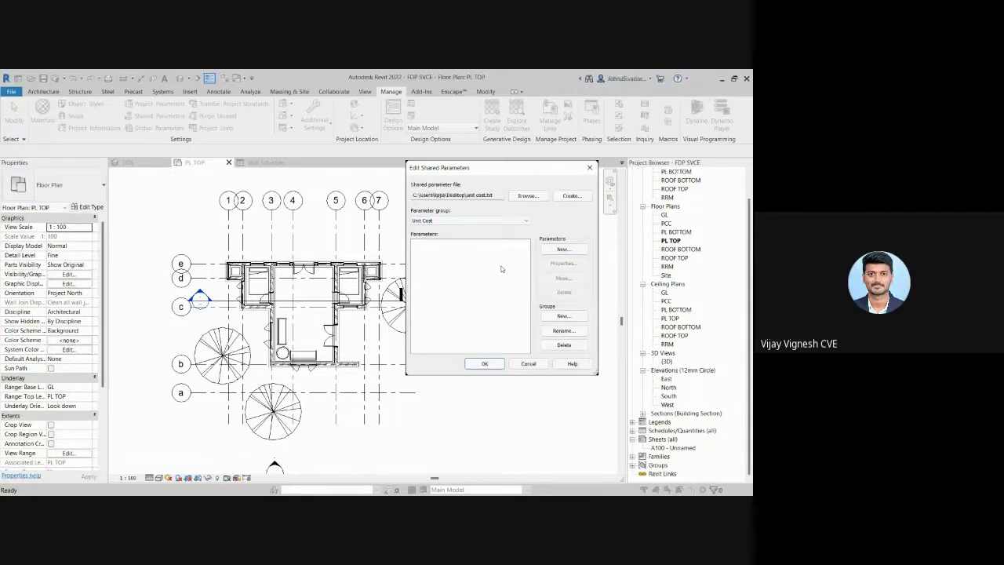
left_click(563, 248)
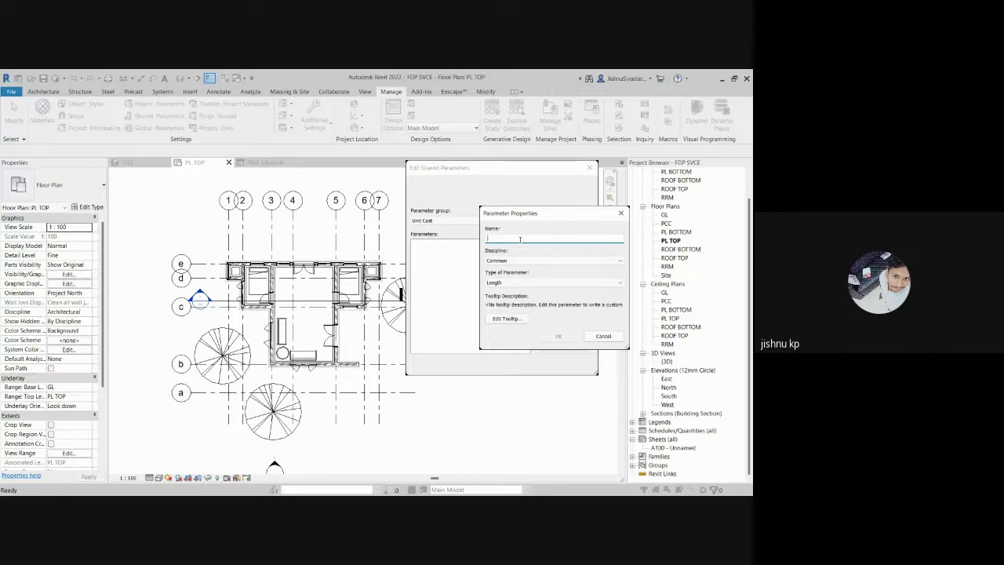
type("Unit")
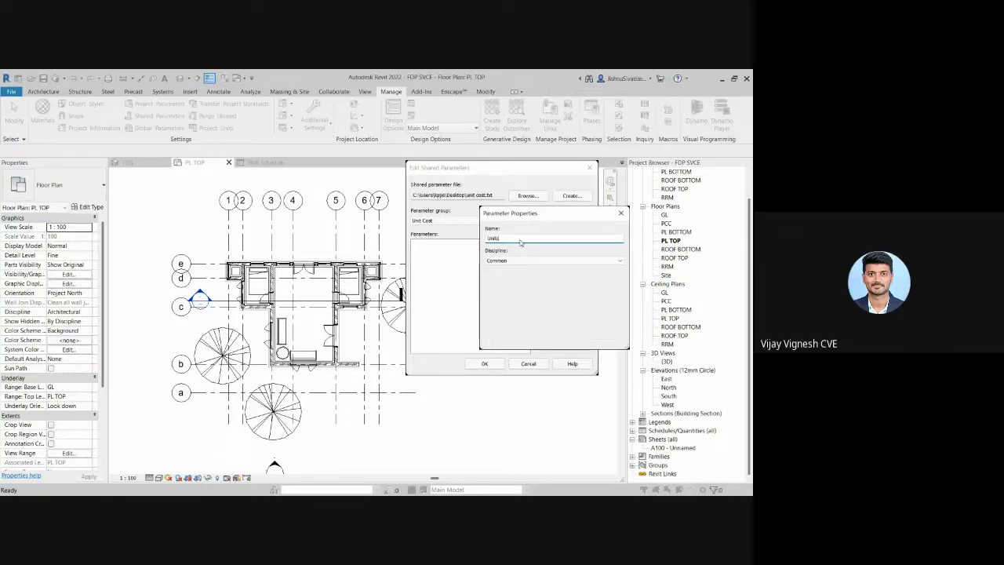
type("cost")
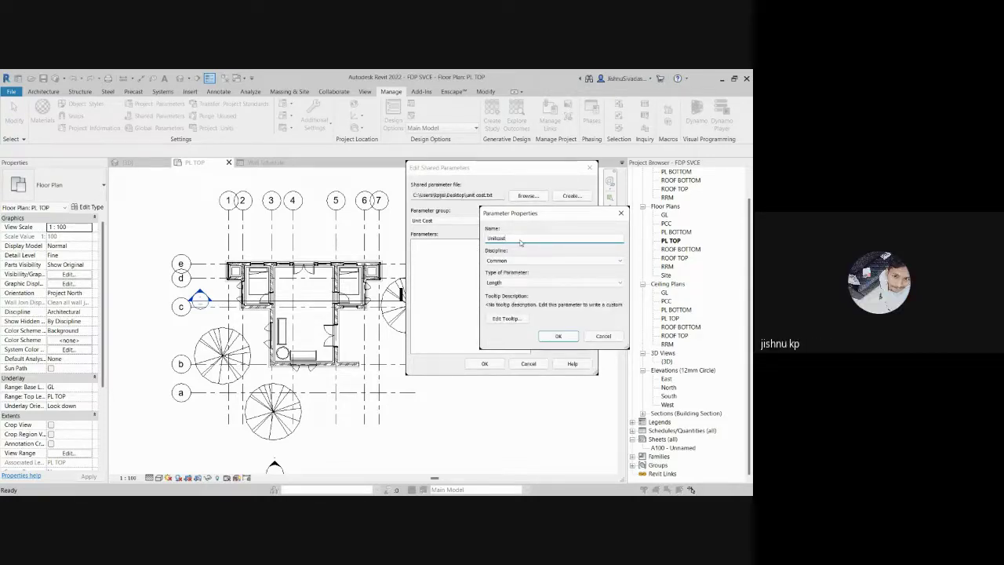
left_click(497, 260)
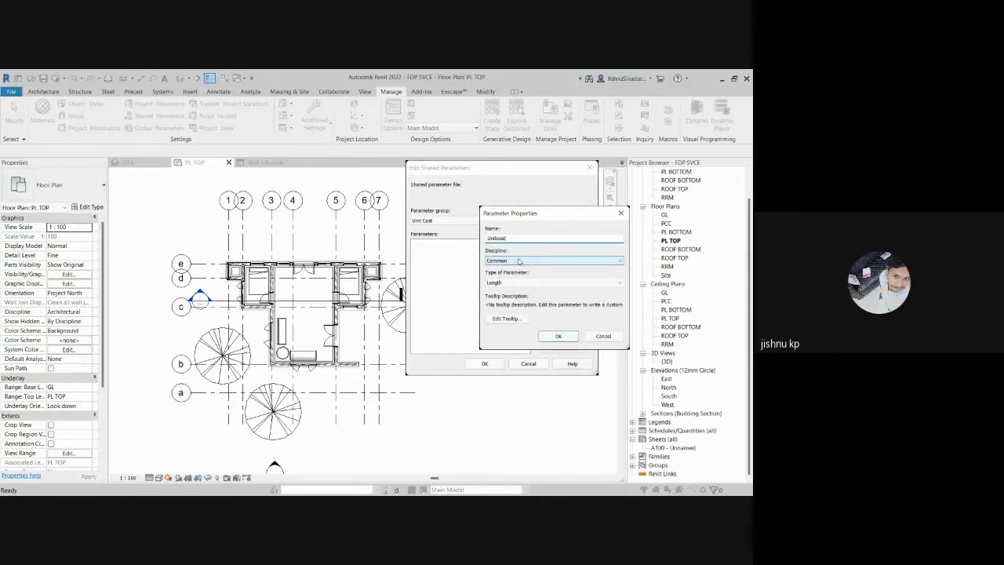
Step: Set the Unitcost parameter's type to Material and save it to the shared parameter file
key("Tab")
key("y")
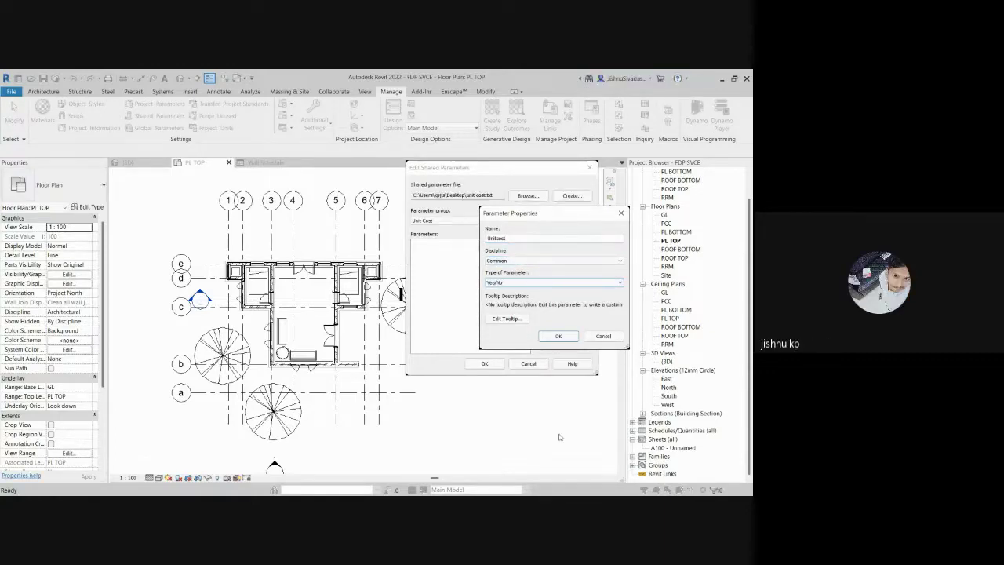
key("c")
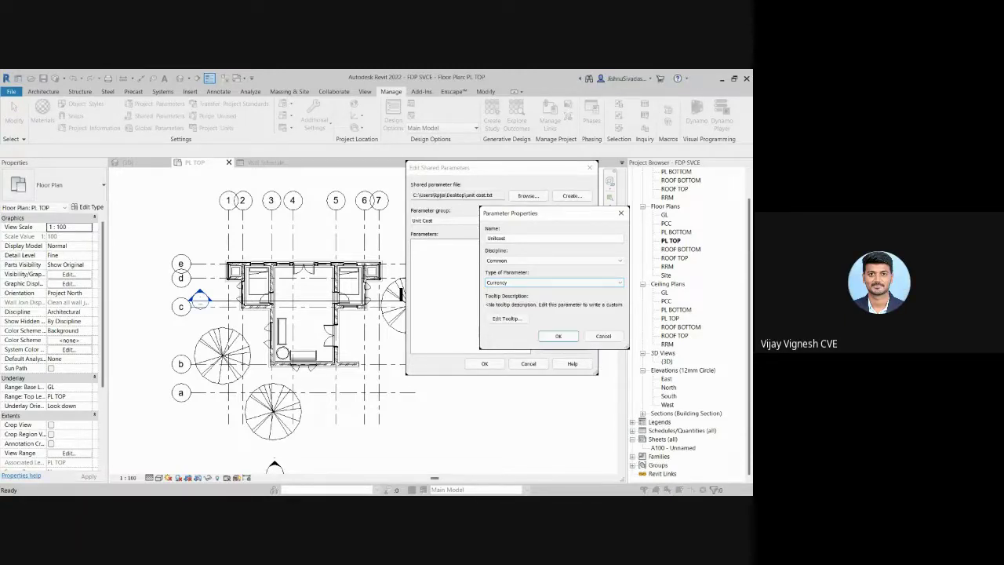
key("n")
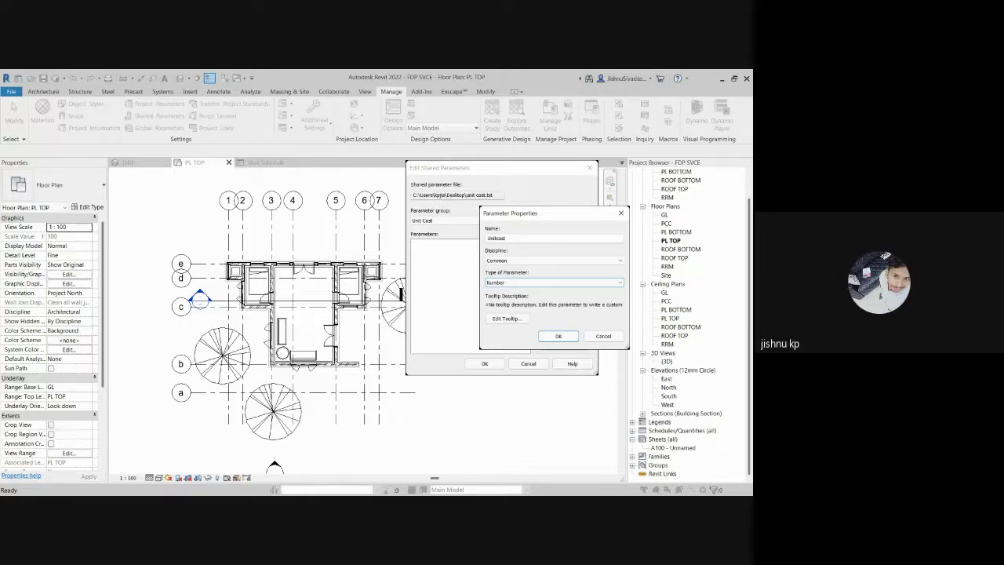
key("c")
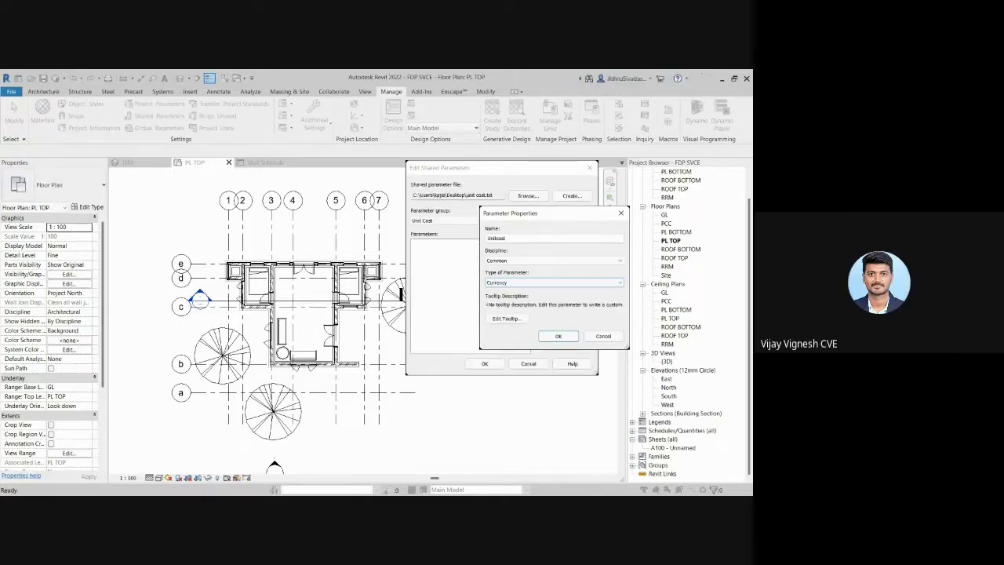
key("m")
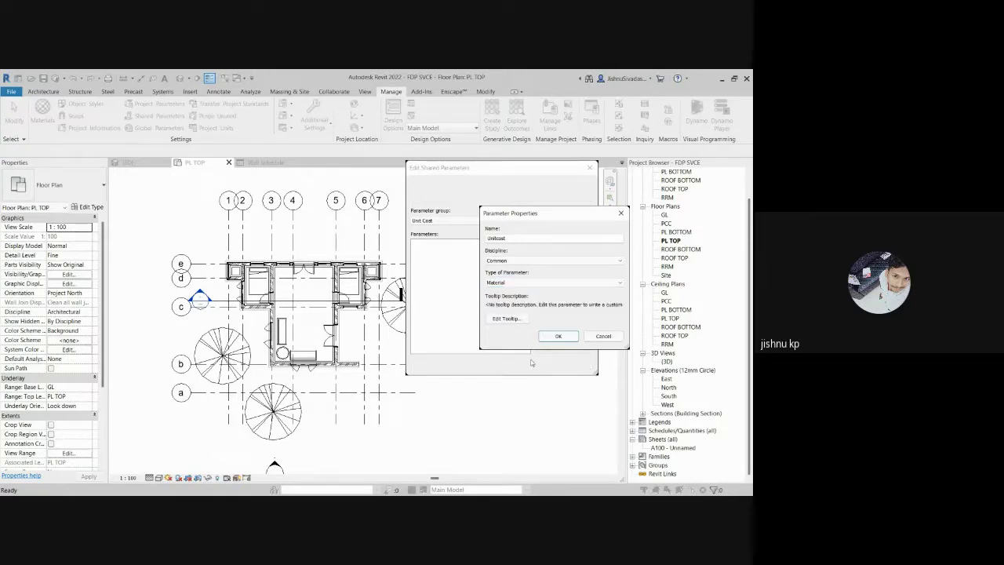
left_click(551, 337)
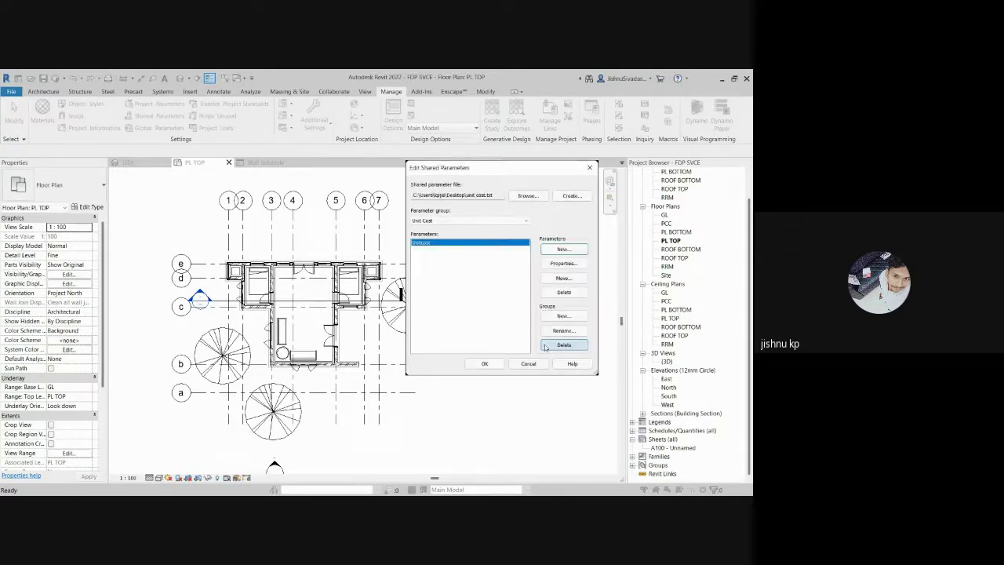
left_click(485, 363)
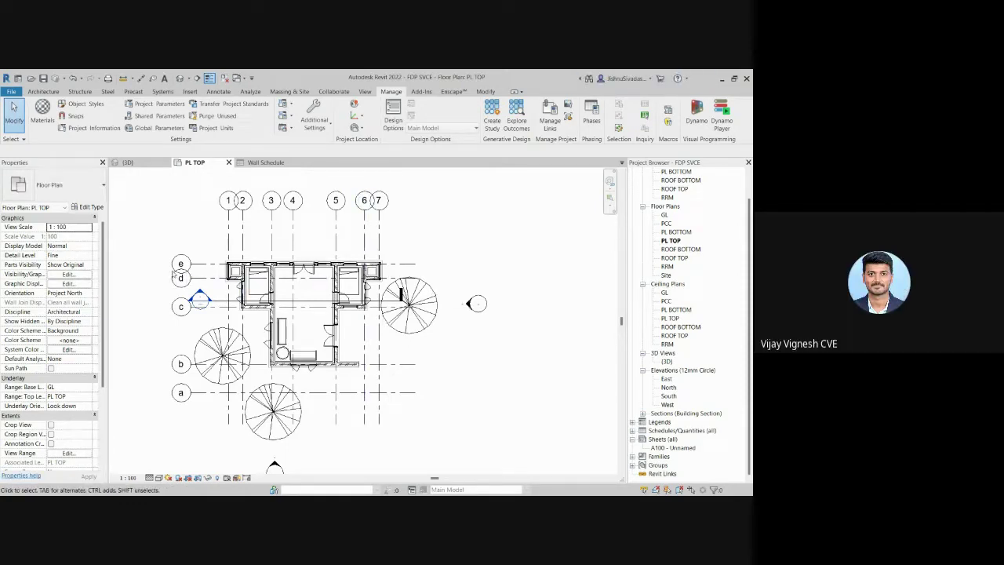
left_click(145, 103)
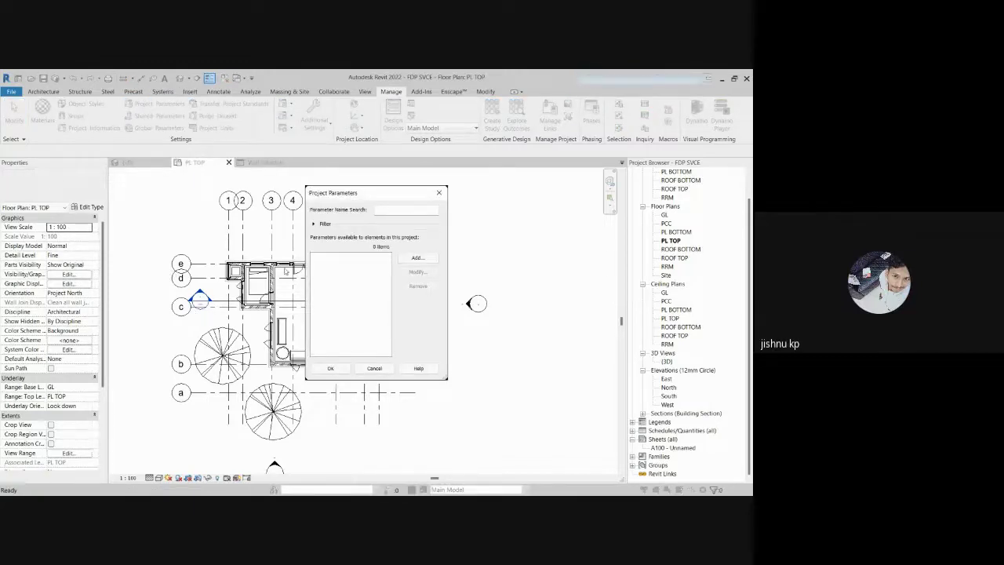
left_click(417, 259)
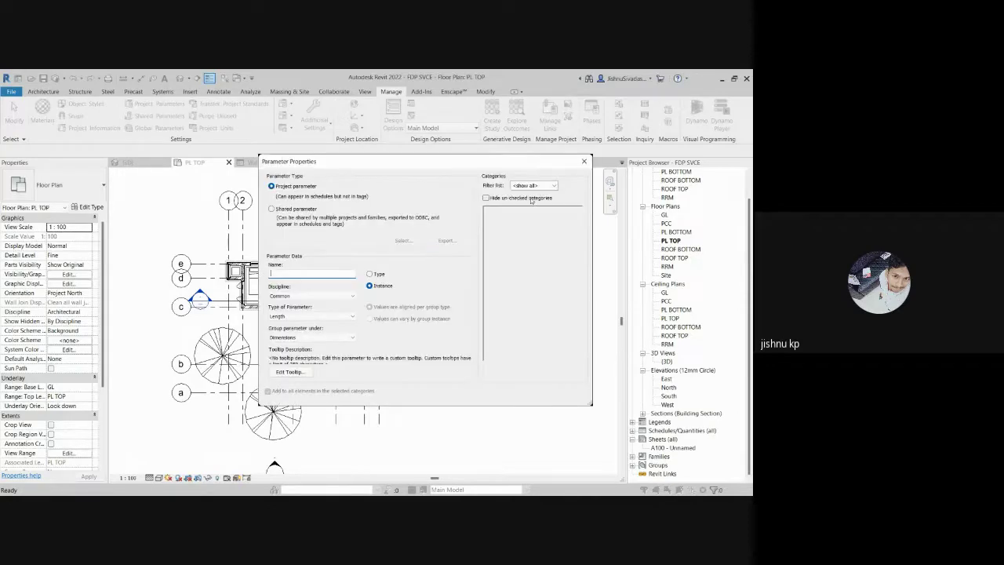
left_click(583, 162)
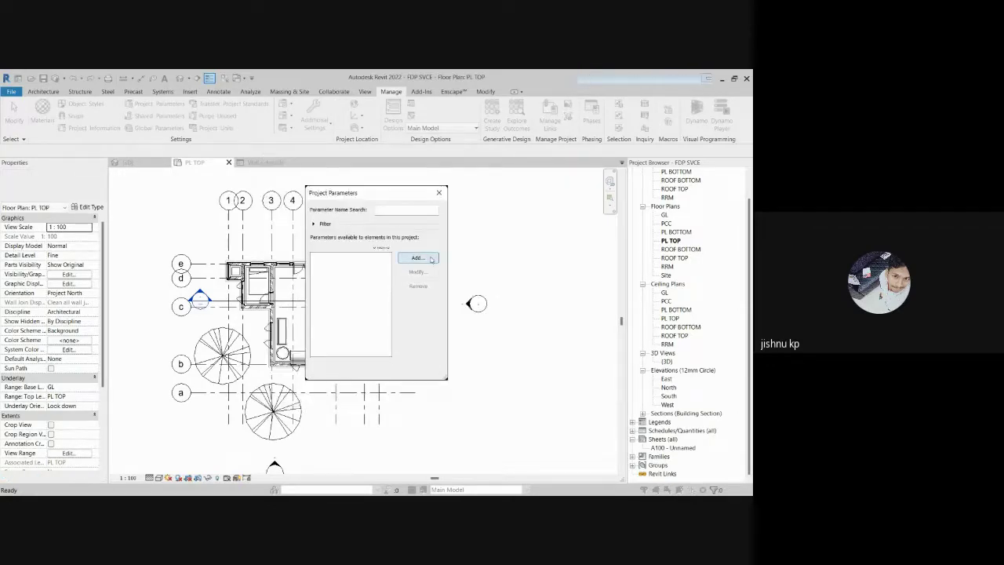
left_click(431, 259)
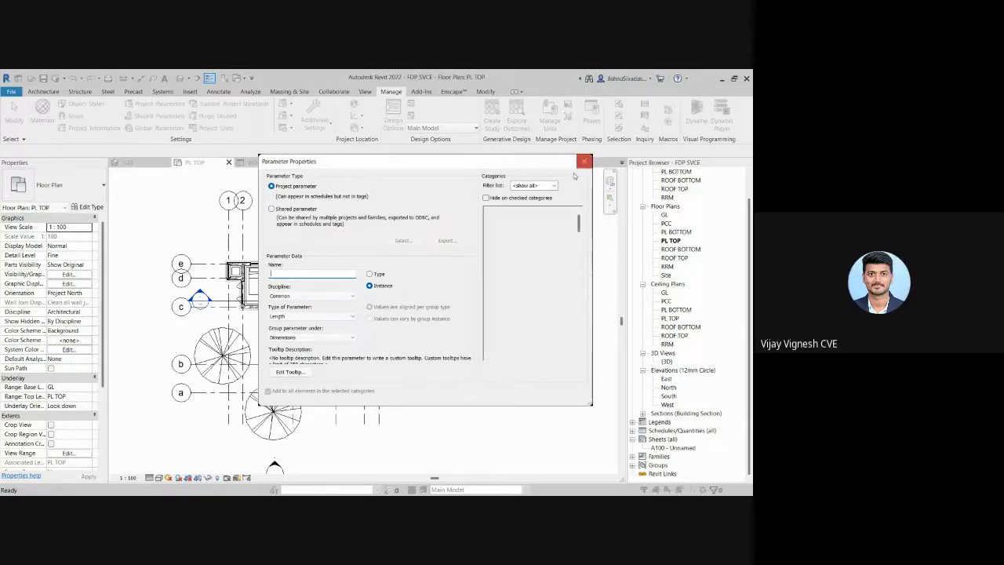
key("Escape")
key("Escape")
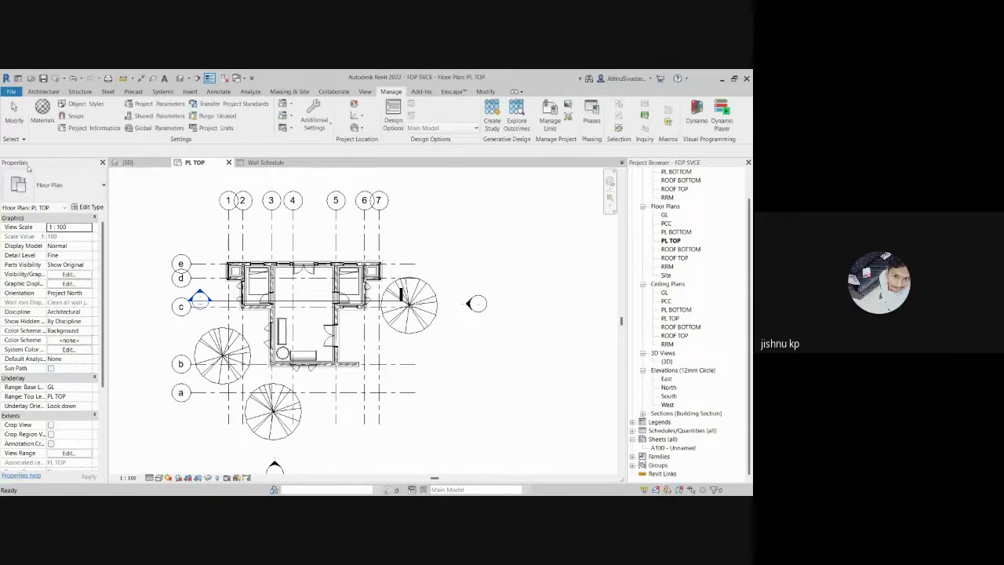
Step: Add a new project parameter based on the shared parameter Unitcost from the Unit Cost group
left_click(152, 105)
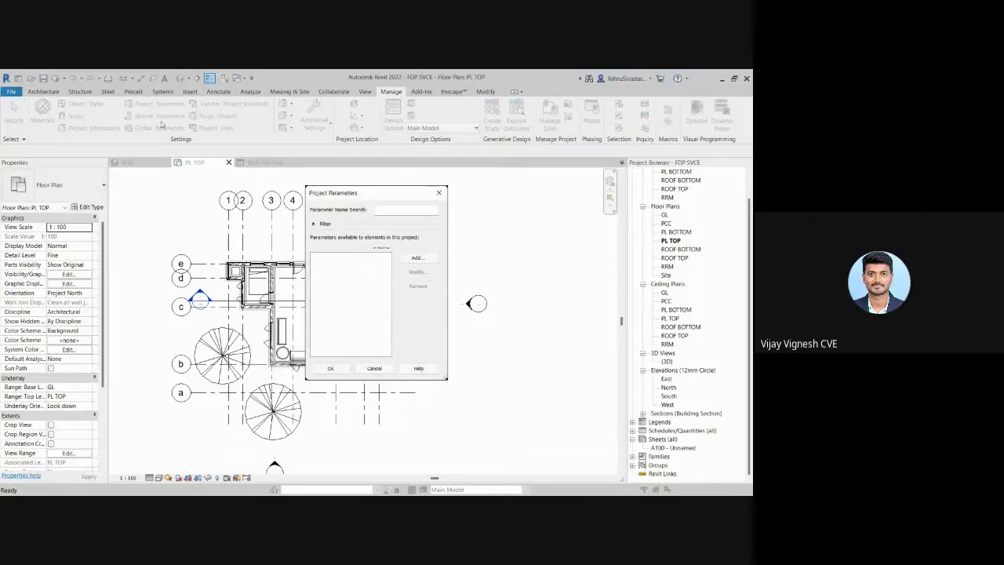
left_click(418, 257)
left_click(294, 209)
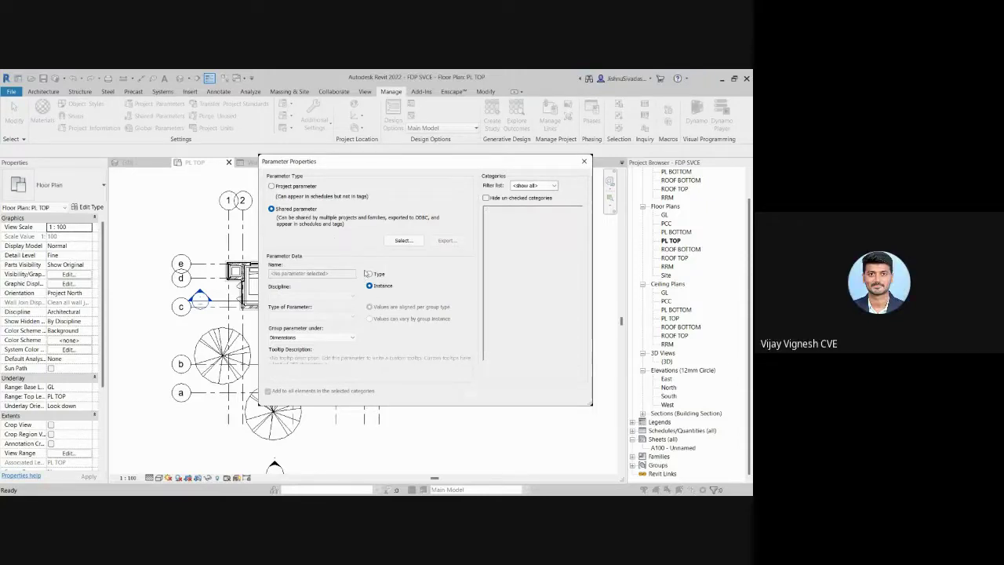
left_click(403, 240)
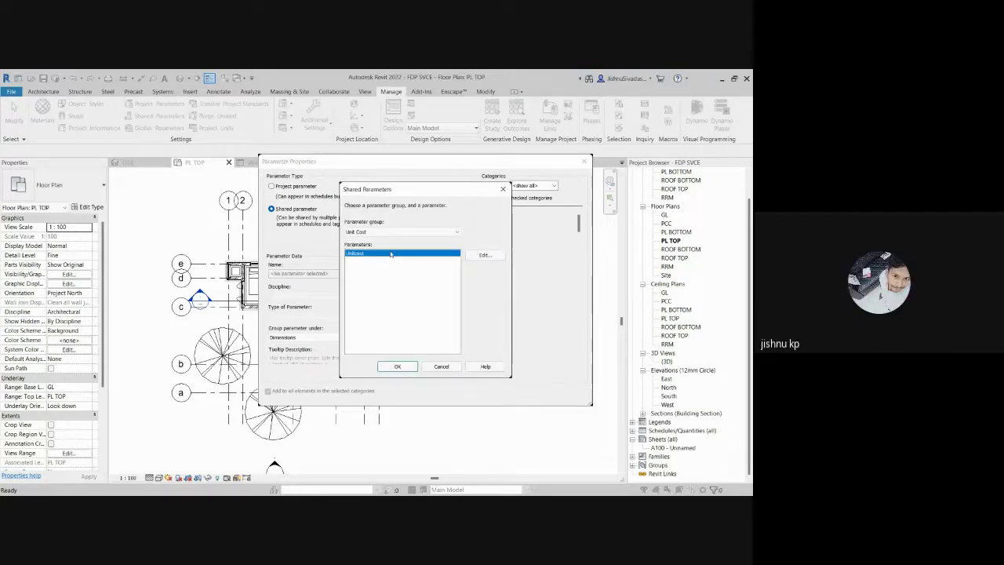
left_click(397, 366)
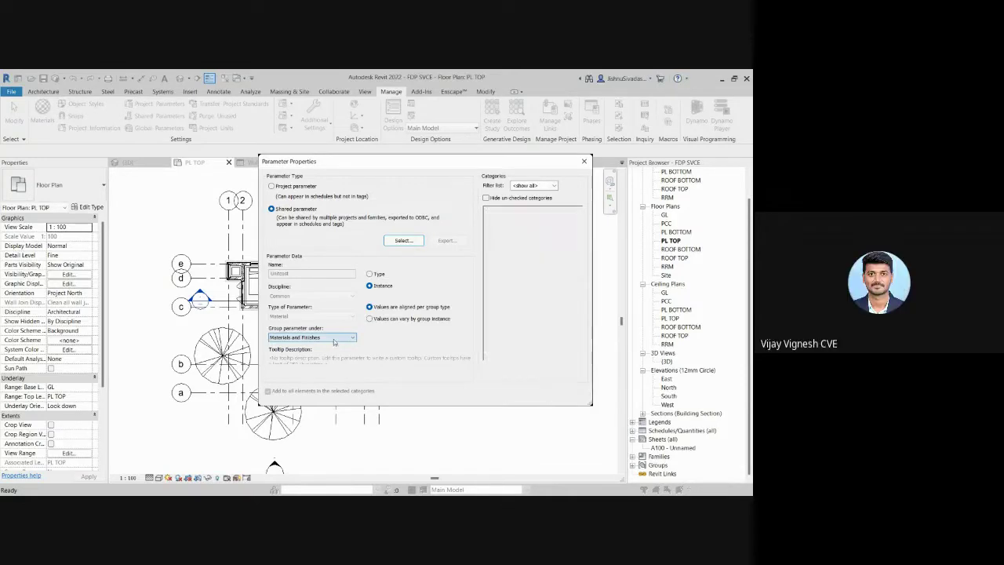
Step: Group the Unitcost project parameter under Other
key("v")
key("m")
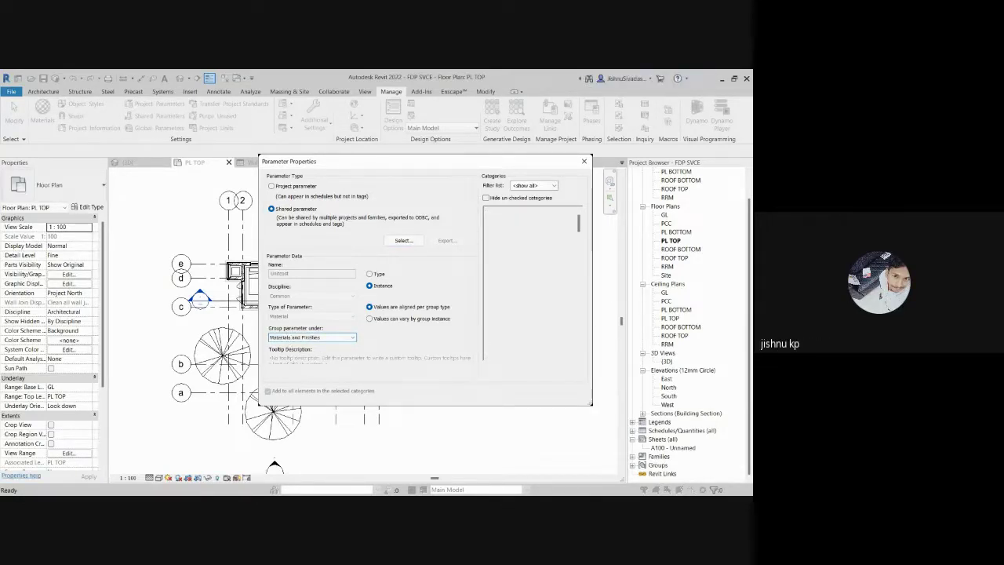
key("e")
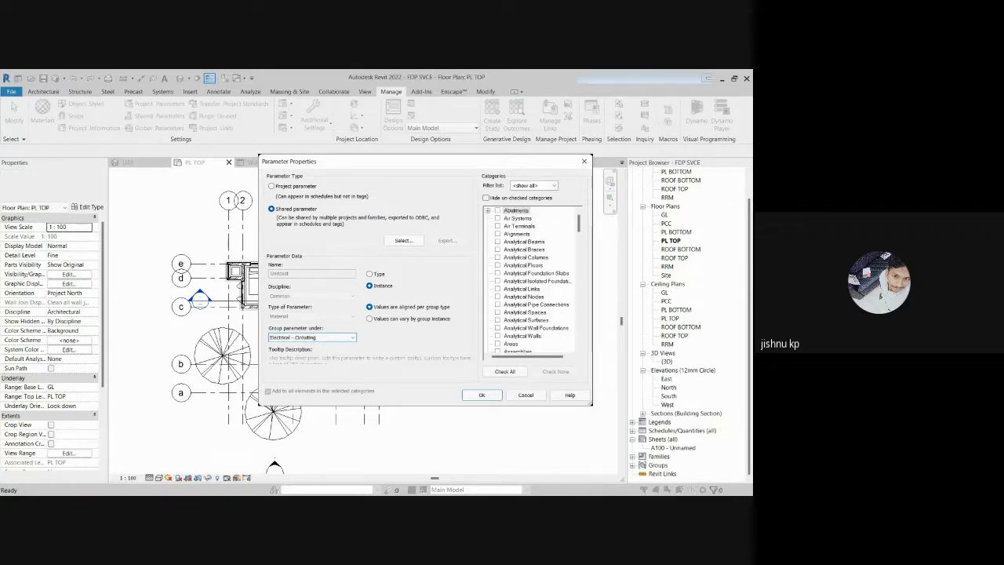
key("a")
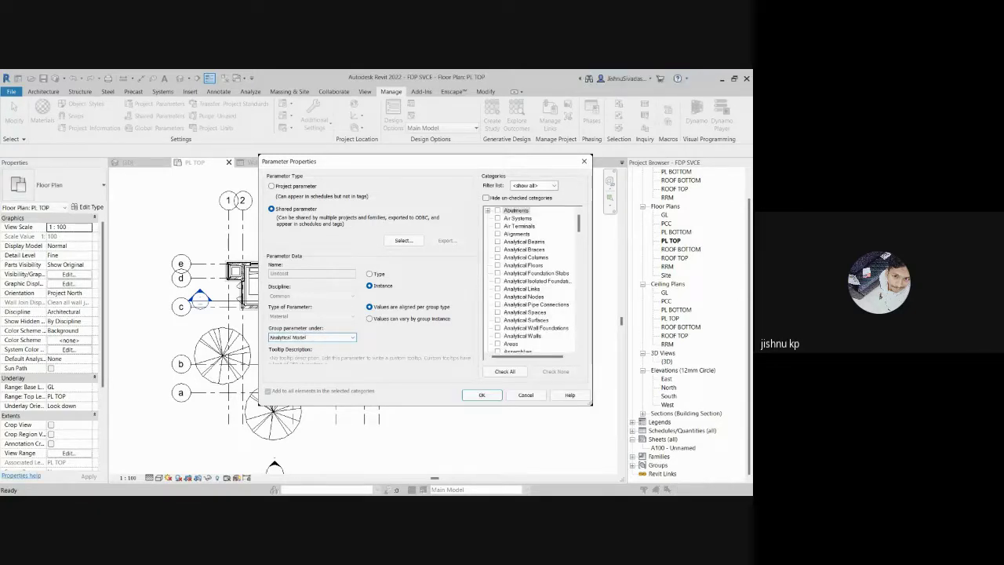
key("s")
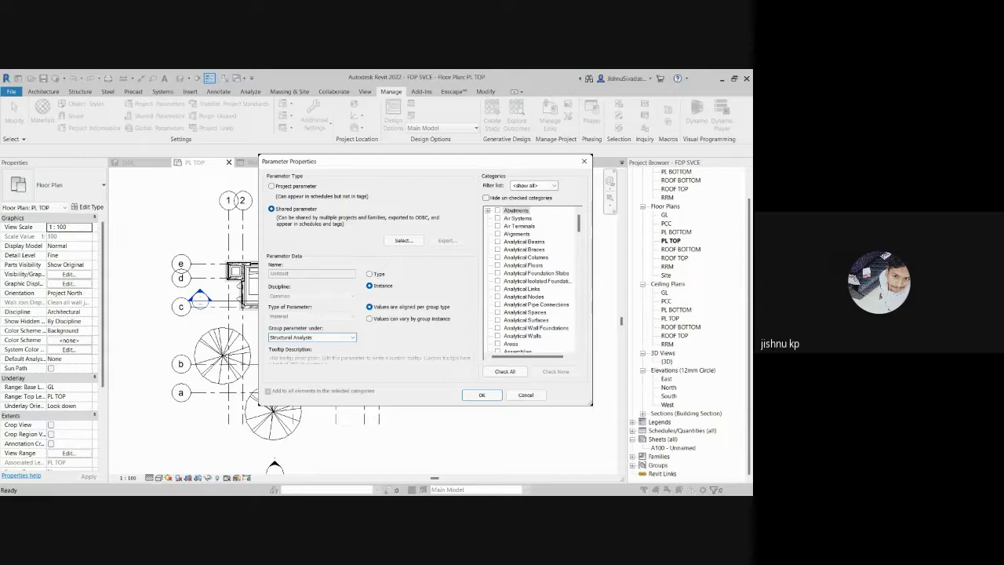
key("s")
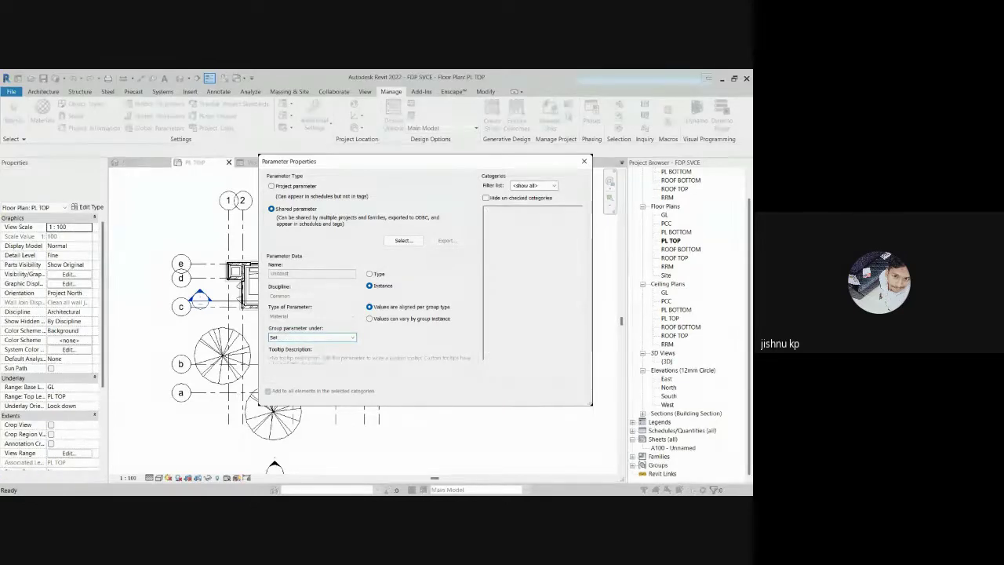
key("s")
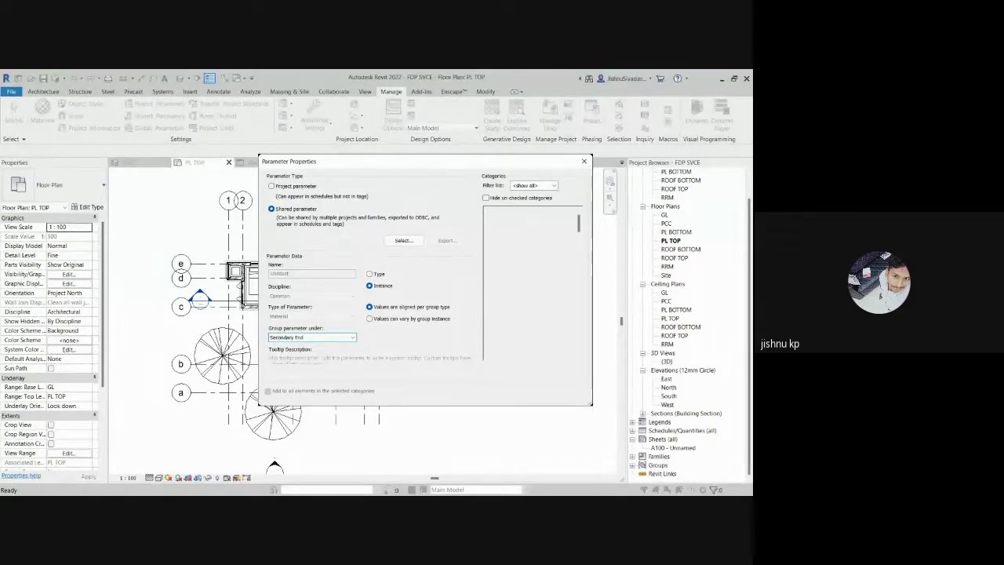
key("m")
key("g")
key("f")
key("e")
key("e")
key("m")
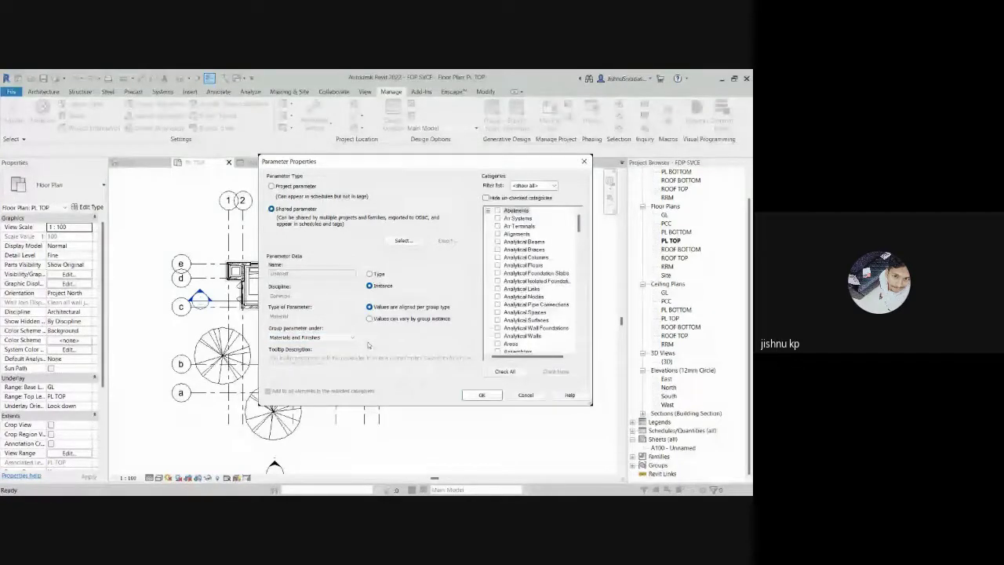
key("t")
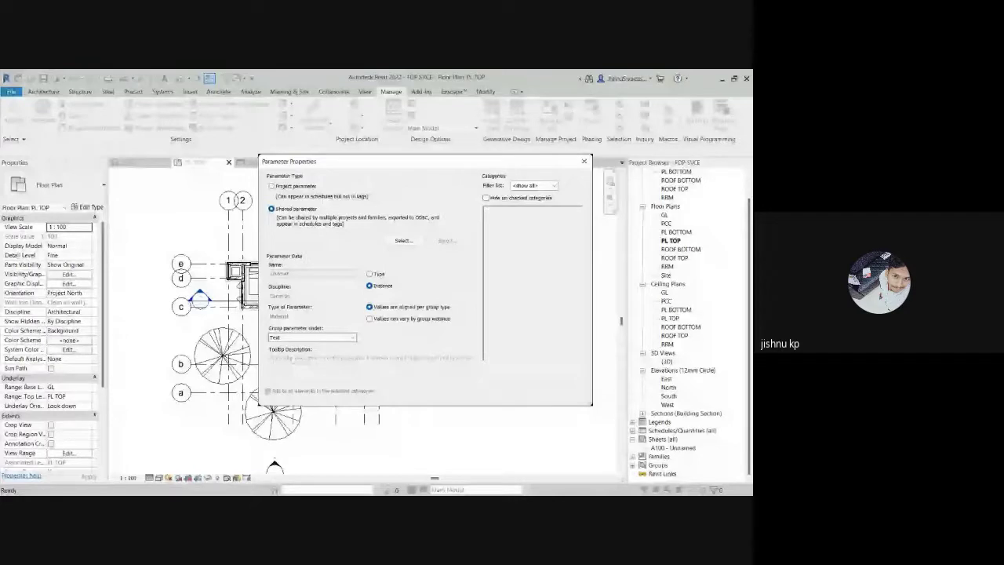
key("s")
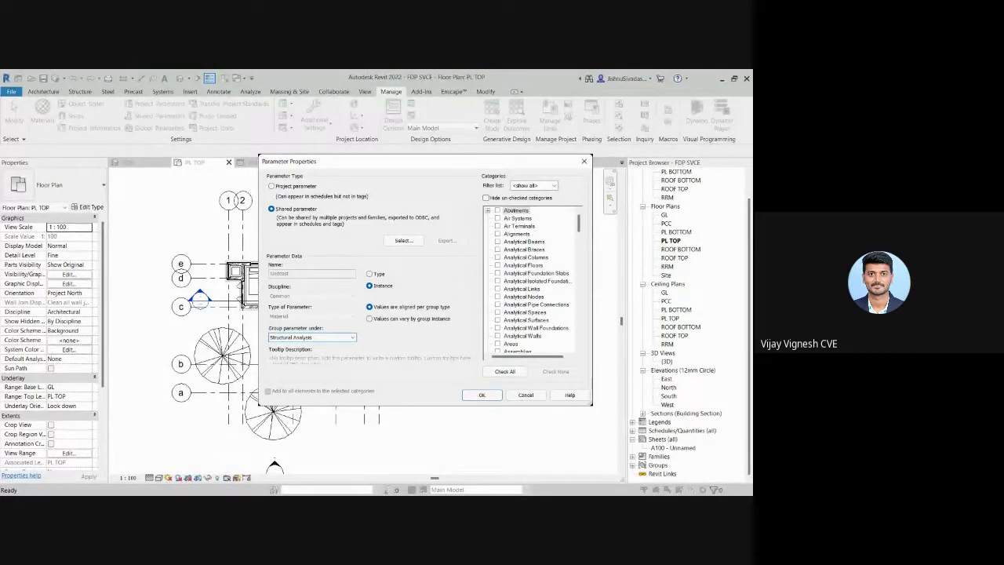
key("m")
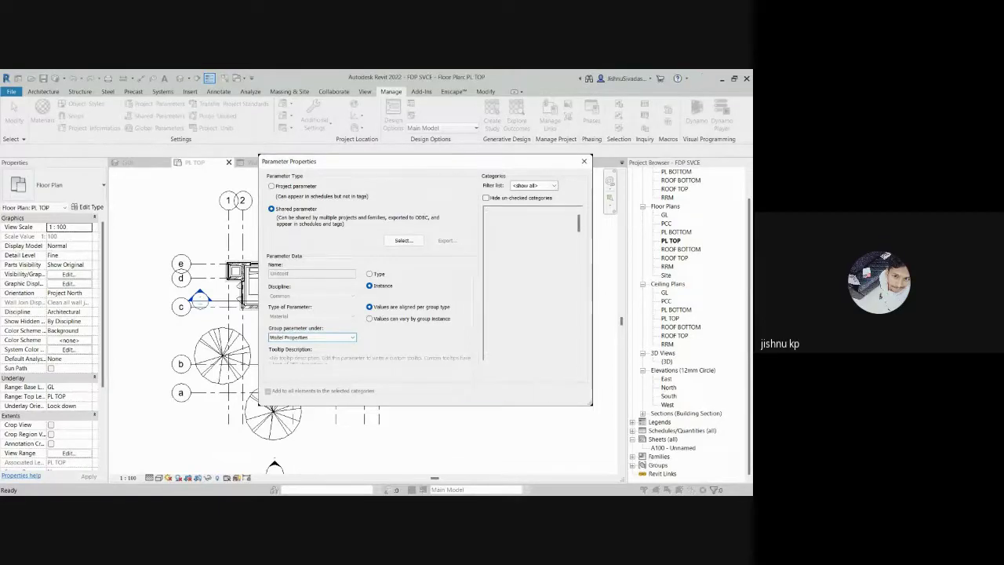
key("p")
key("o")
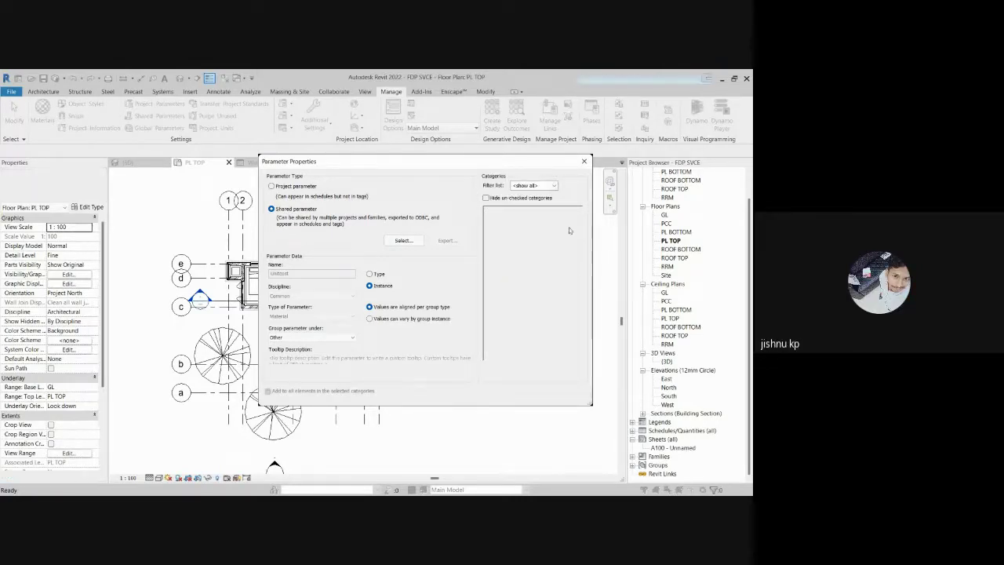
Step: Check the element categories assigned to the Unitcost parameter, save it, and finish the project parameter setup
scroll(580, 233, "down", 5)
scroll(577, 259, "down", 3)
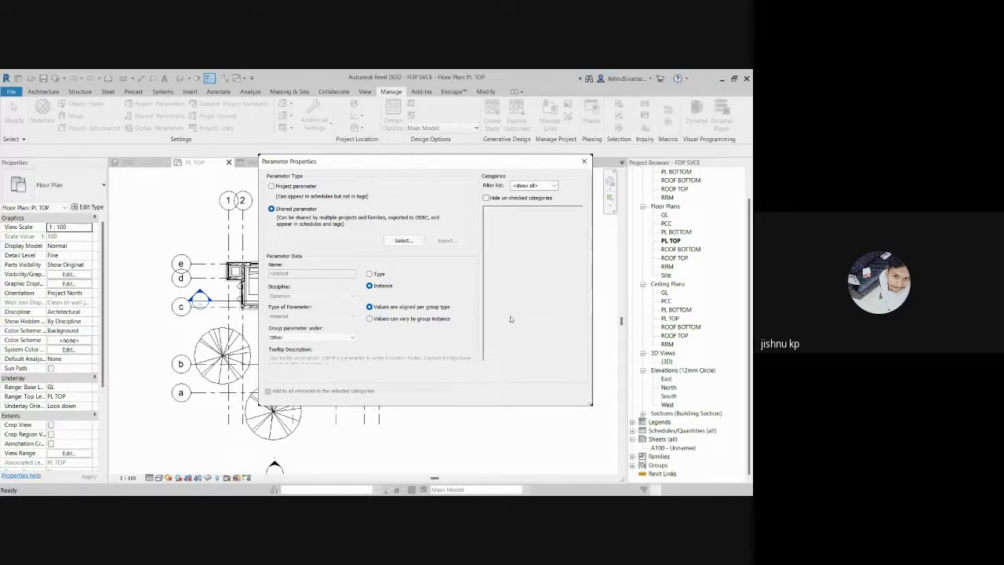
scroll(508, 314, "up", 5)
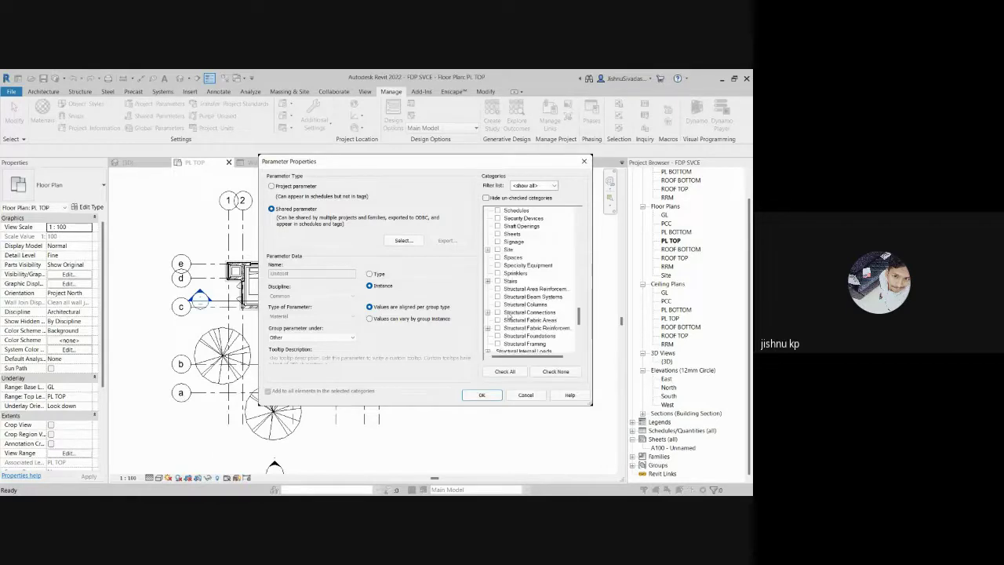
scroll(502, 306, "up", 2)
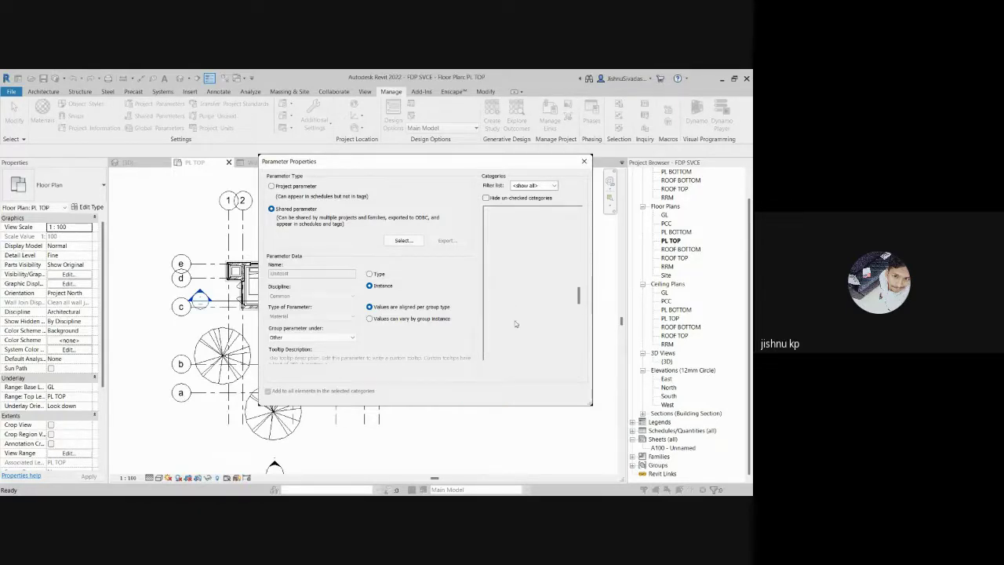
scroll(520, 318, "up", 2)
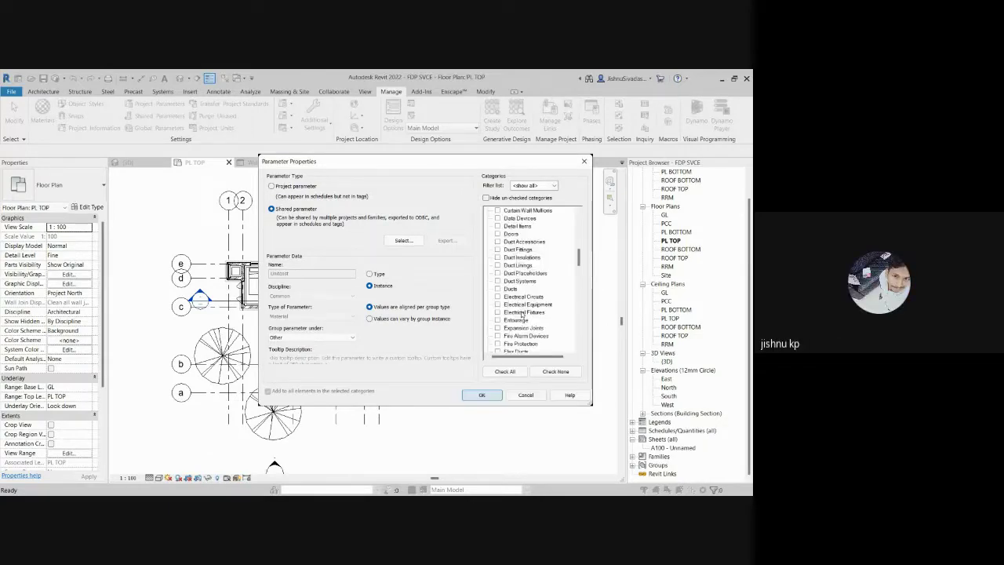
left_click(484, 399)
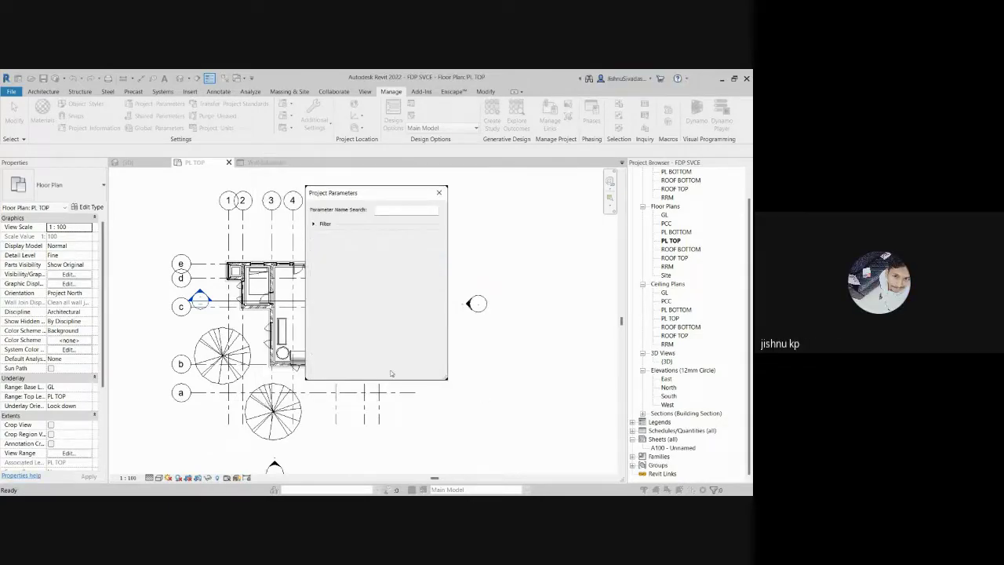
left_click(330, 368)
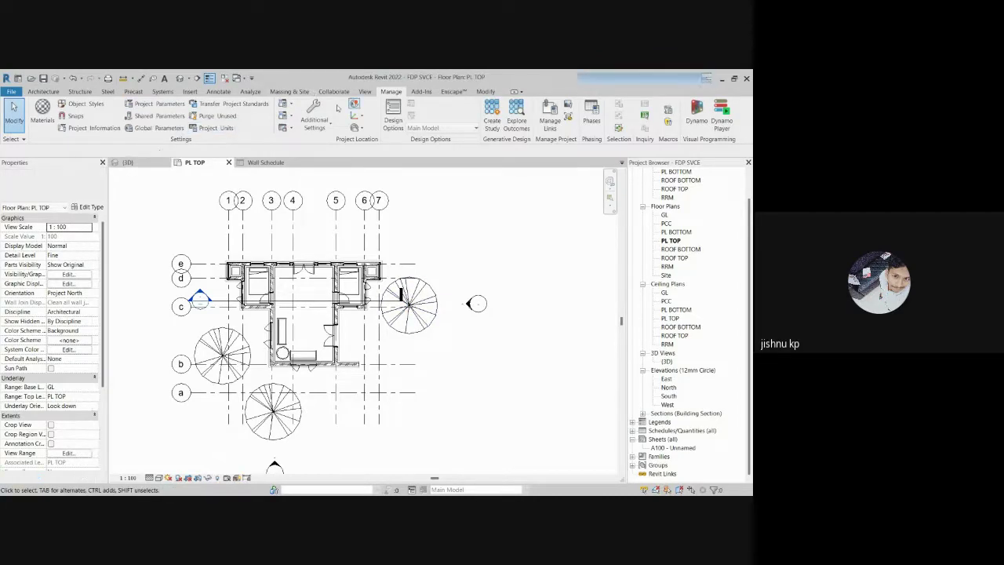
Step: Create a new material takeoff for the Walls category, keeping the name Wall Material Takeoff and the New Construction phase
left_click(365, 92)
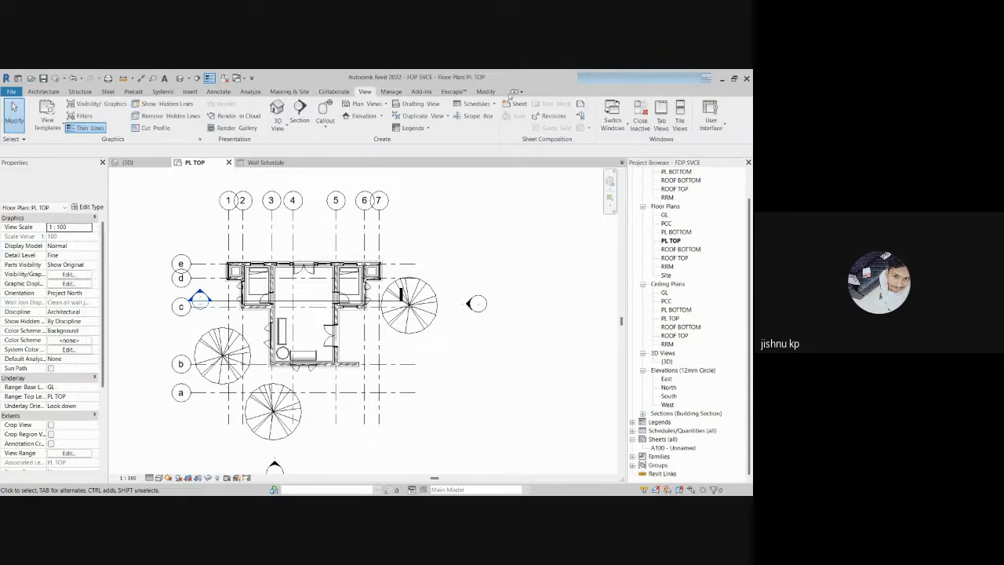
left_click(484, 103)
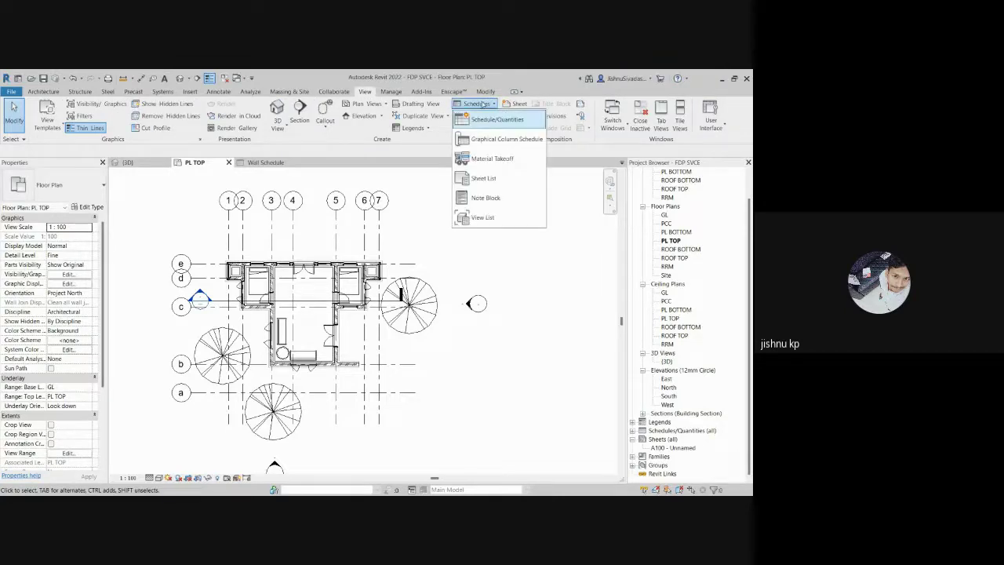
left_click(486, 161)
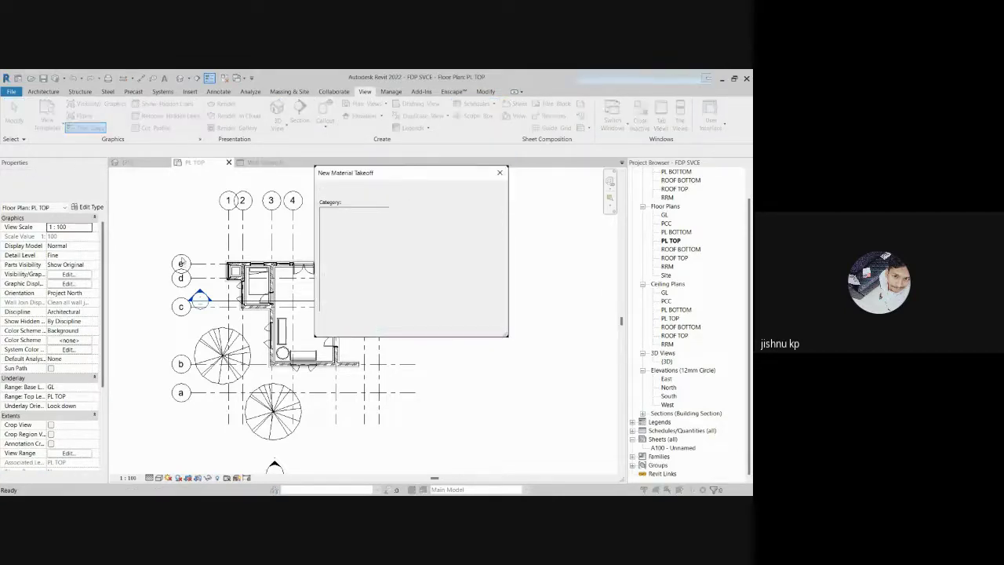
left_click_drag(419, 171, 494, 167)
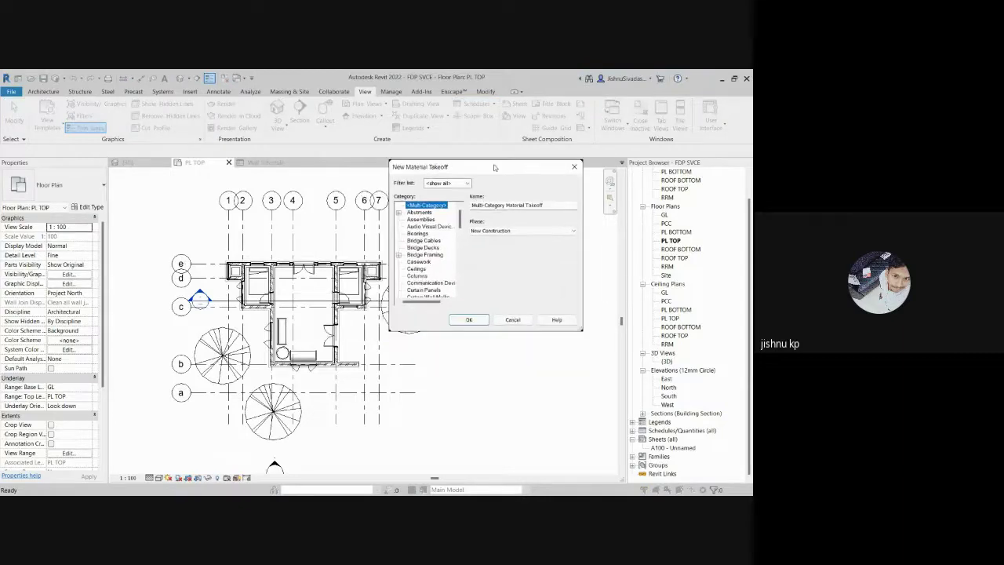
left_click(430, 255)
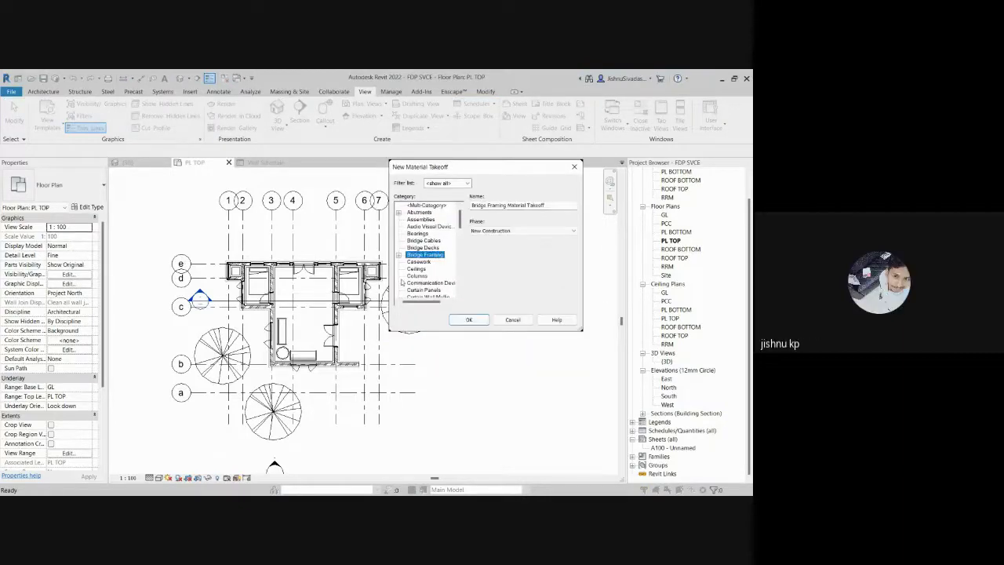
scroll(435, 253, "down", 10)
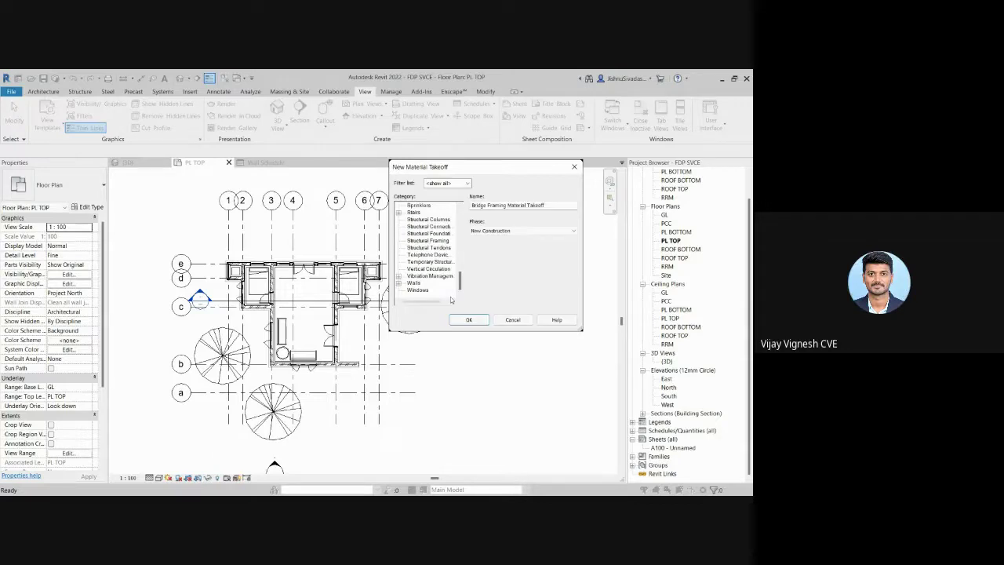
left_click(415, 283)
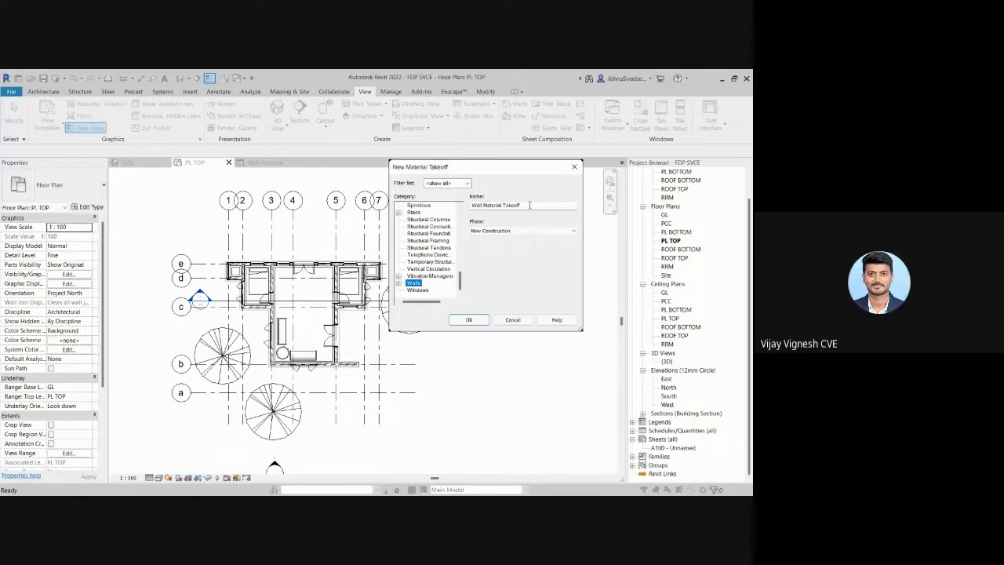
left_click(469, 319)
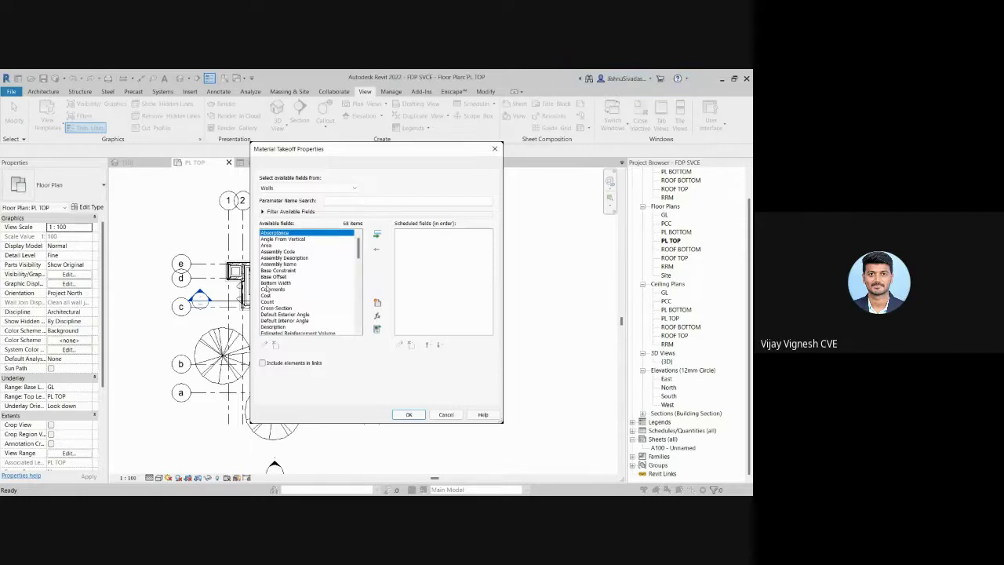
Step: Add the Family and Length fields to the wall material takeoff's scheduled fields
scroll(274, 278, "down", 15)
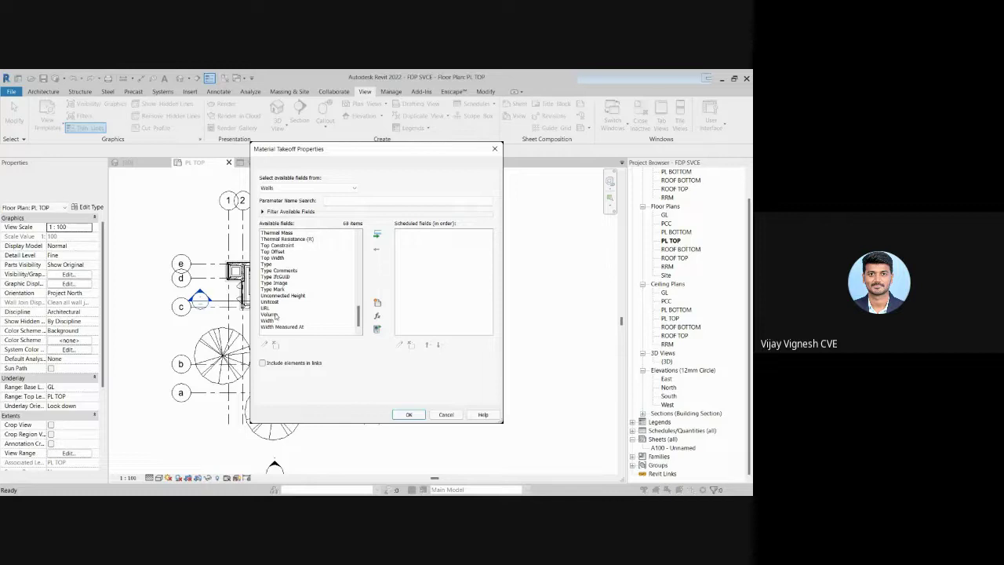
scroll(276, 315, "up", 15)
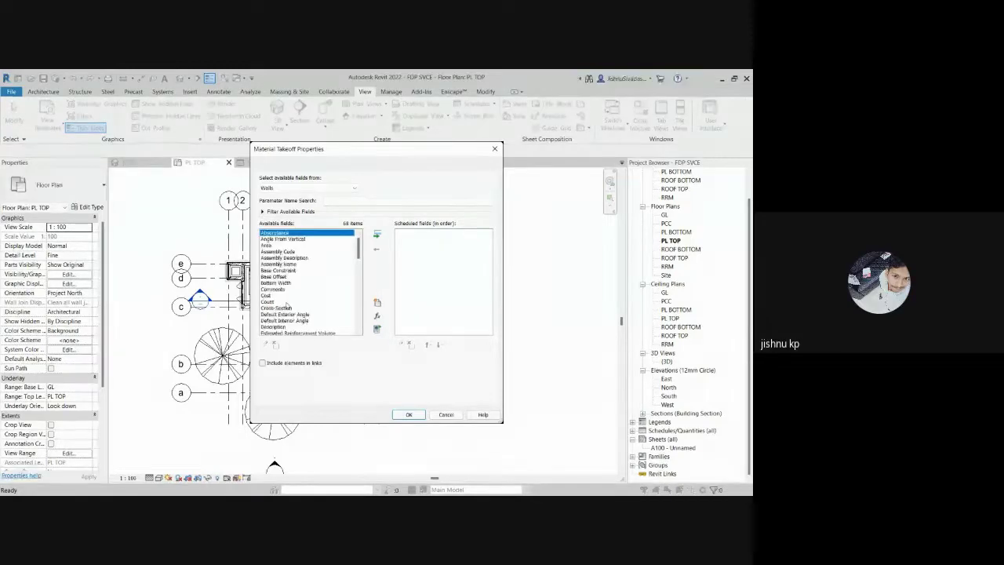
scroll(285, 302, "down", 5)
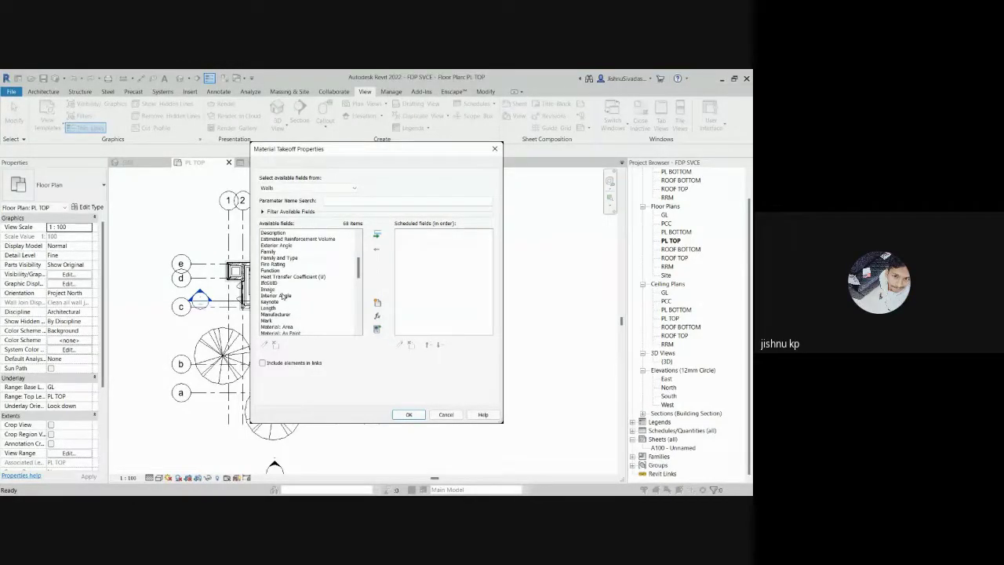
scroll(283, 295, "down", 3)
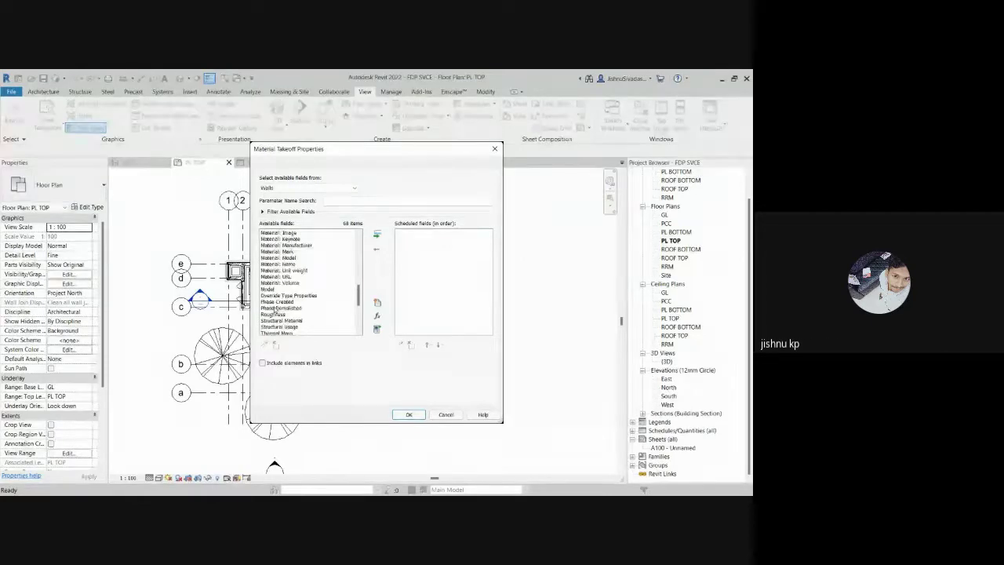
scroll(275, 294, "down", 3)
scroll(274, 296, "up", 6)
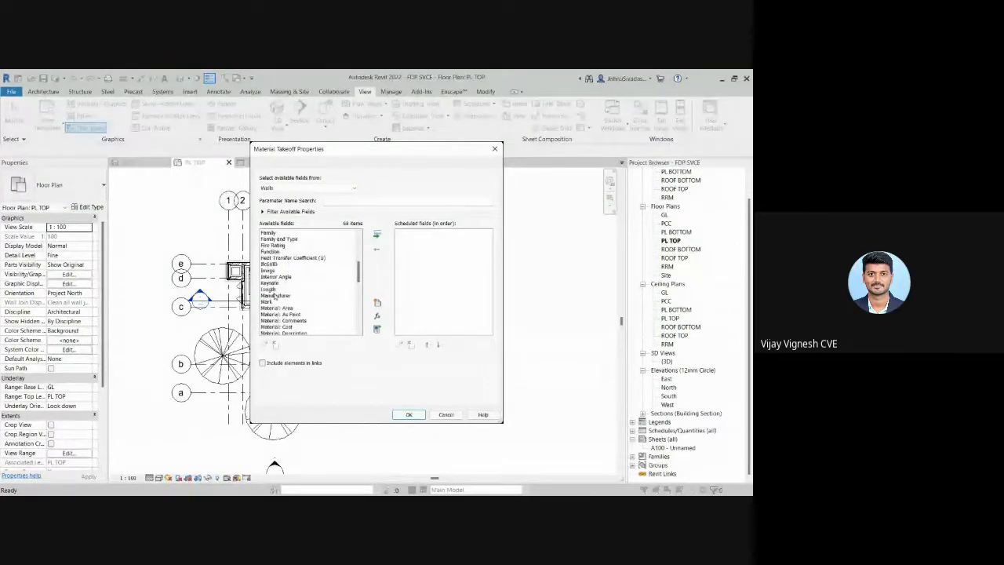
scroll(274, 296, "up", 5)
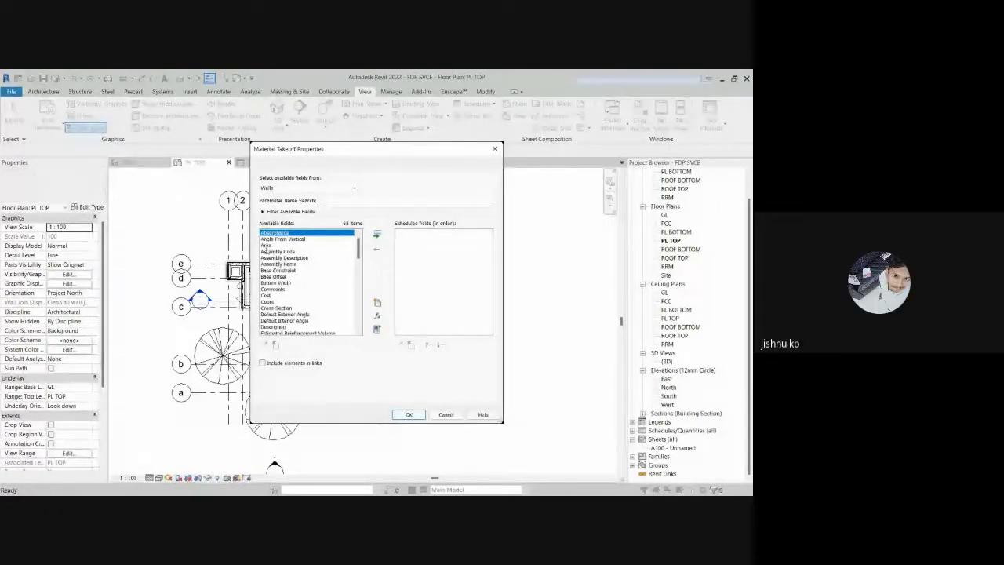
scroll(274, 288, "down", 2)
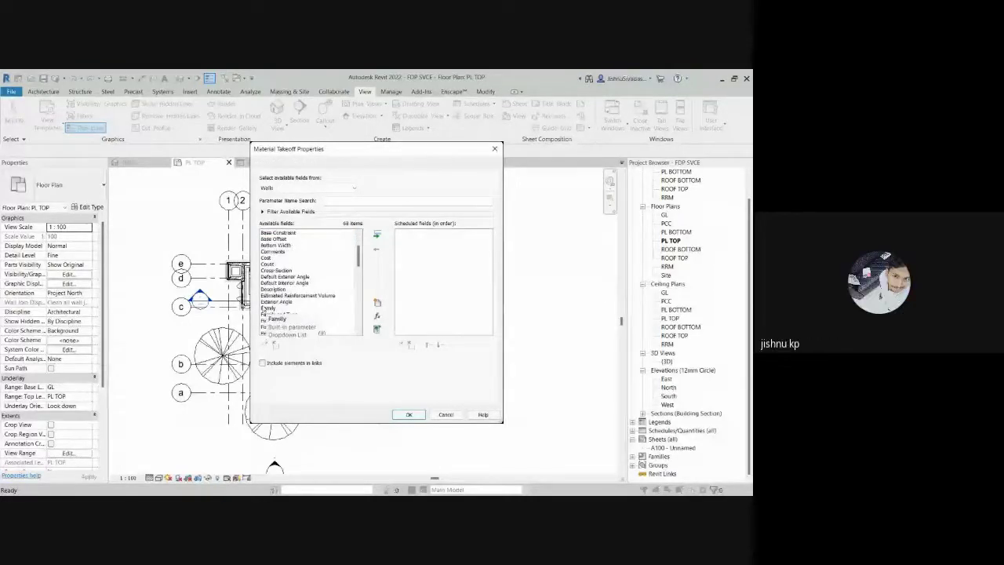
double_click(268, 307)
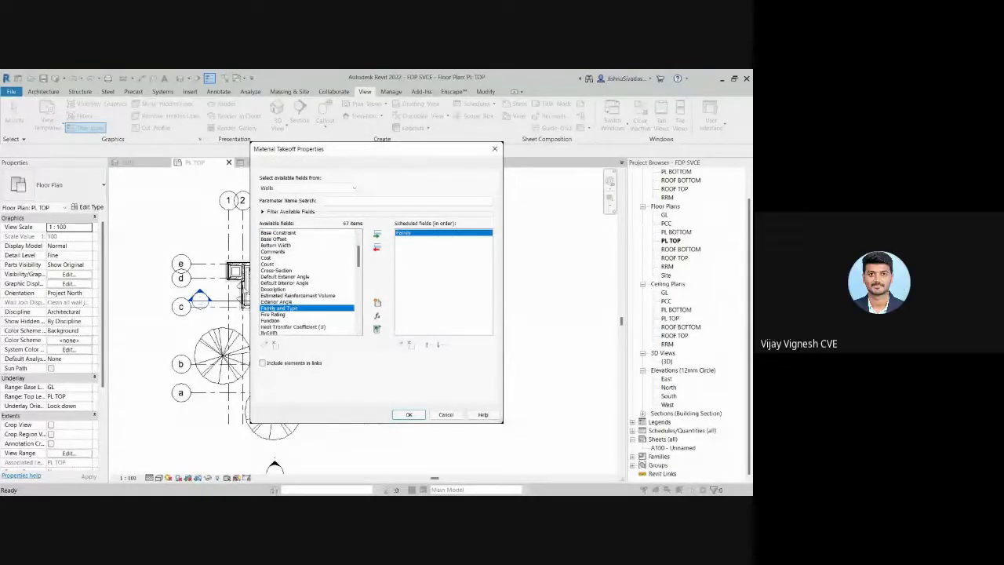
scroll(268, 304, "down", 3)
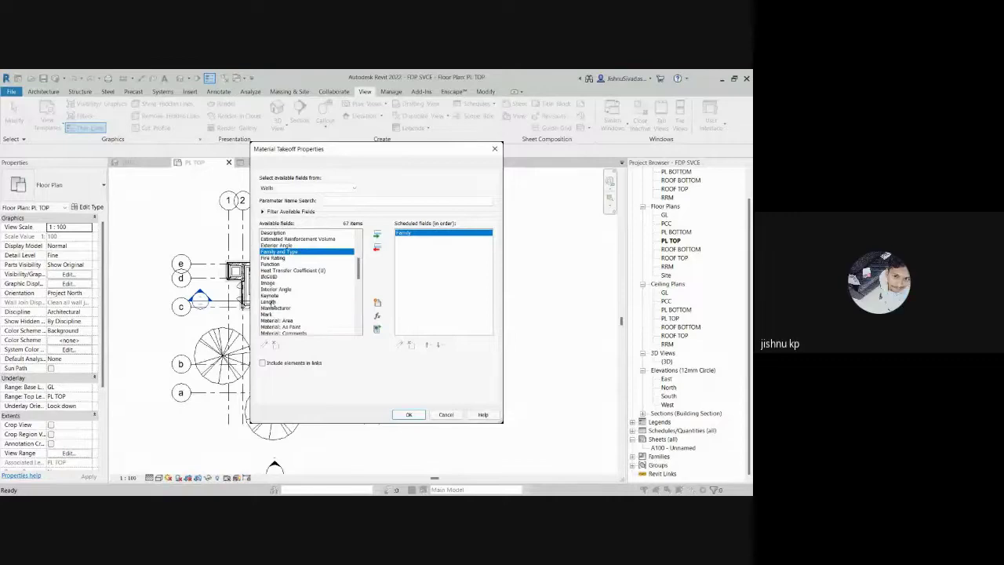
double_click(271, 303)
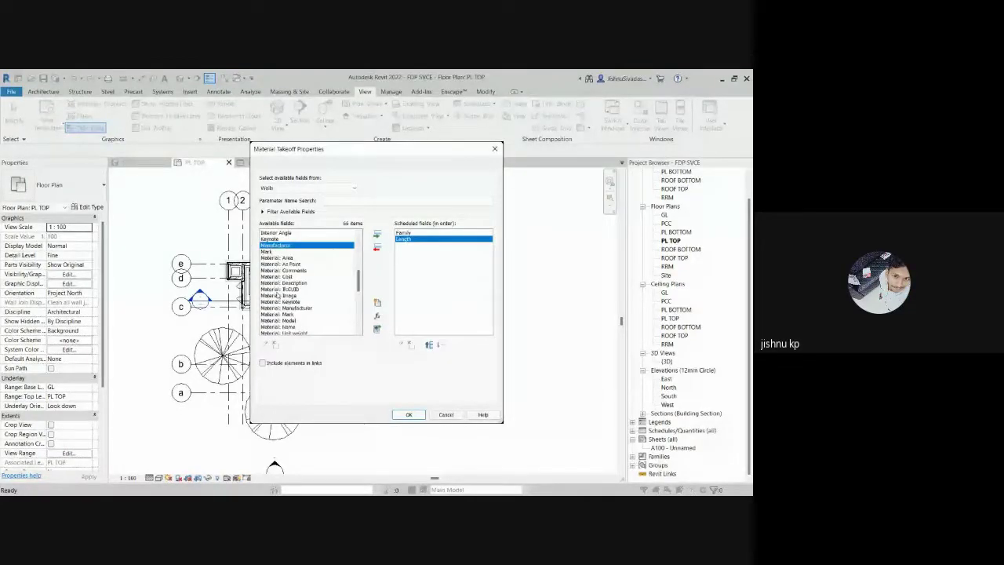
Step: Add the Unitcost and Type fields to the wall material takeoff after Length
scroll(276, 296, "down", 3)
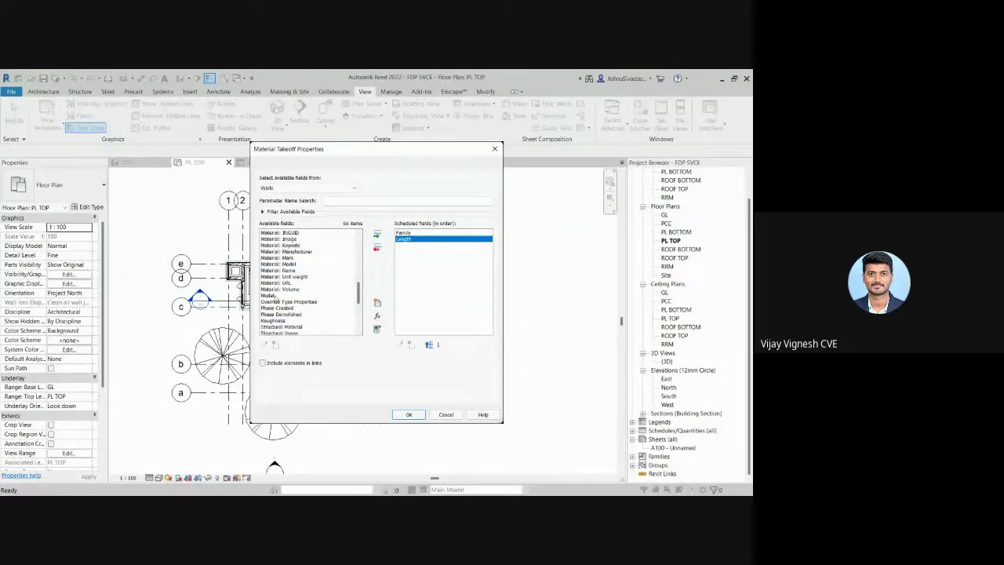
scroll(276, 306, "down", 5)
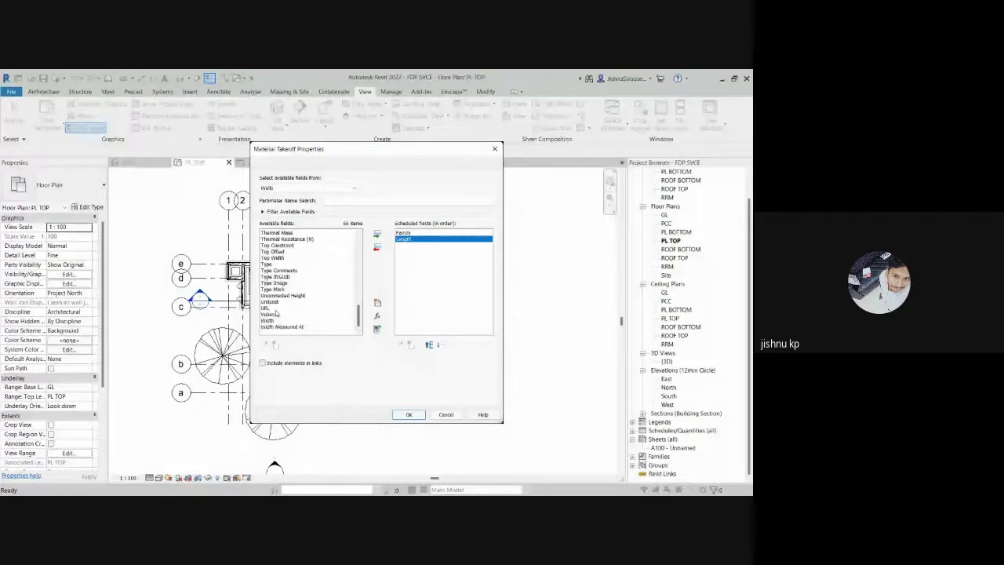
double_click(270, 301)
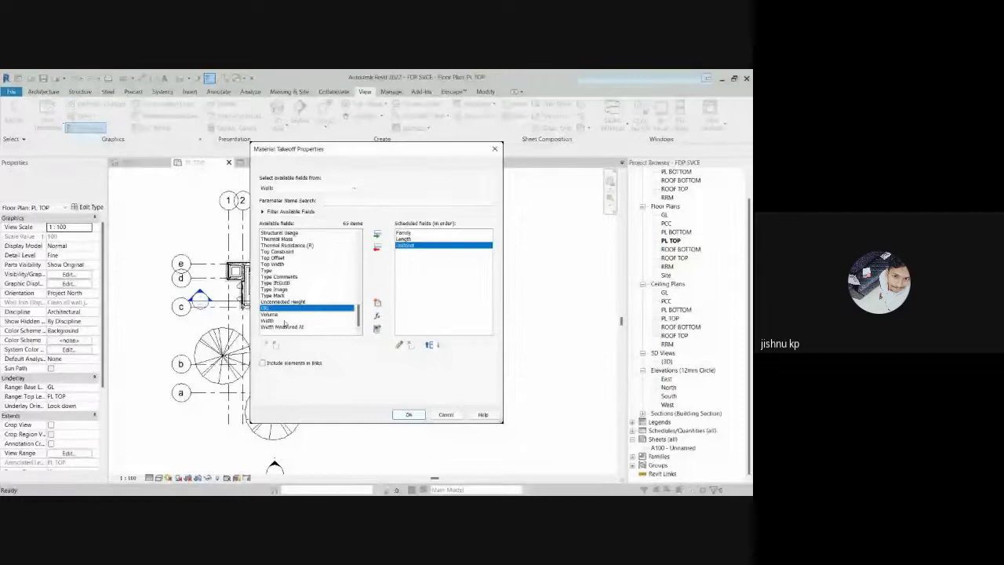
scroll(285, 324, "up", 1)
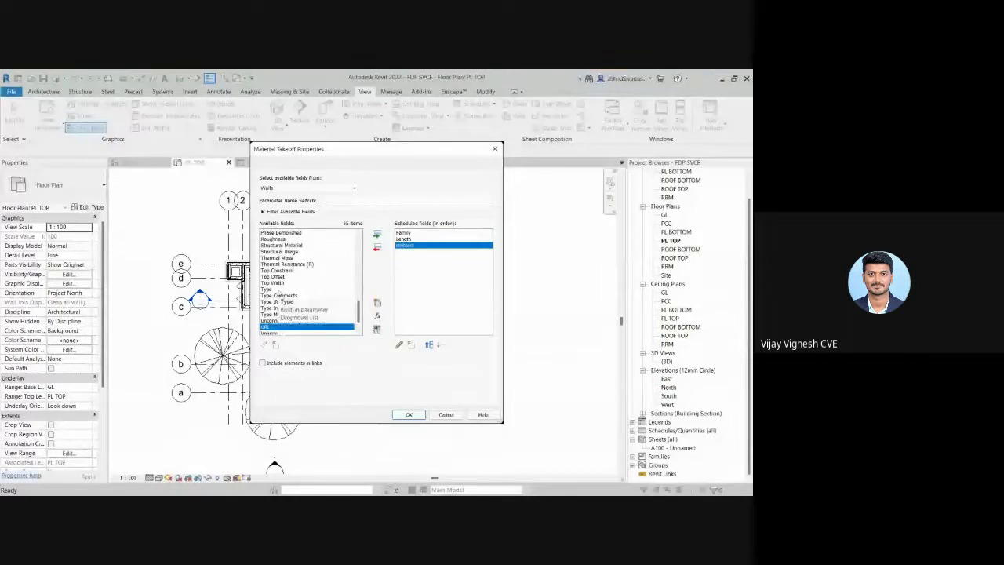
double_click(279, 290)
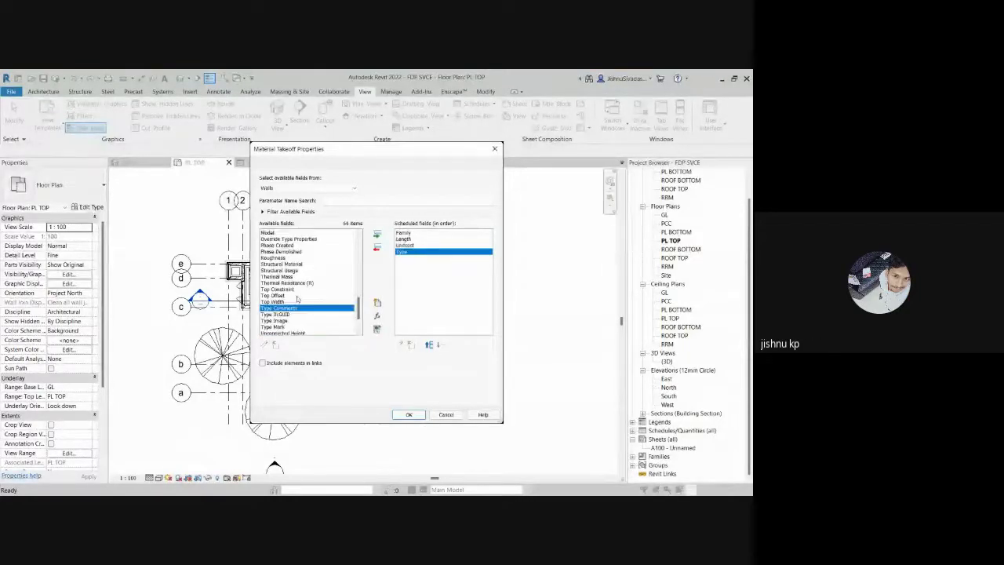
Step: Look through the wall takeoff's available fields, including the Material fields, for ones needed in the cost calculation
scroll(298, 299, "up", 3)
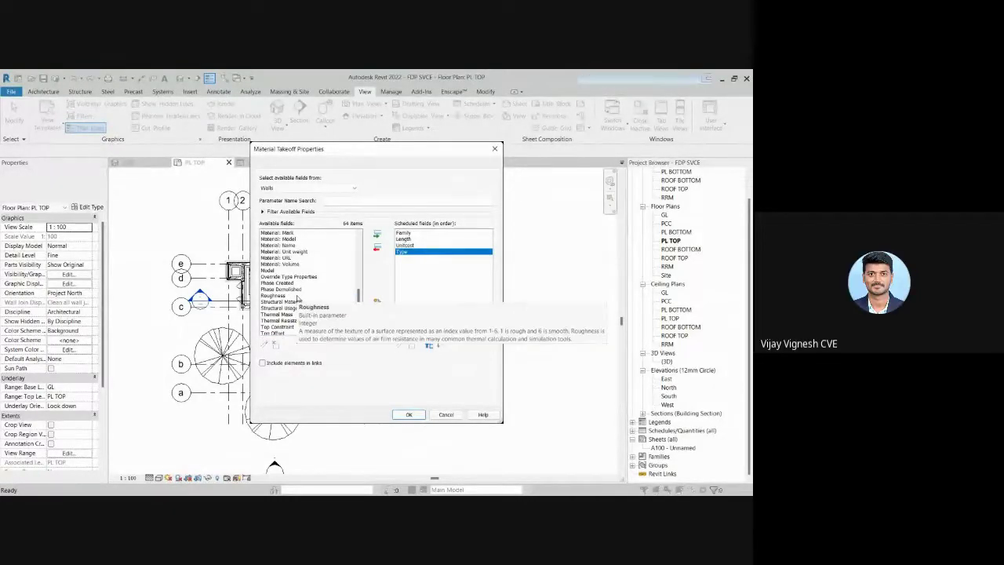
scroll(299, 299, "up", 2)
scroll(298, 299, "up", 1)
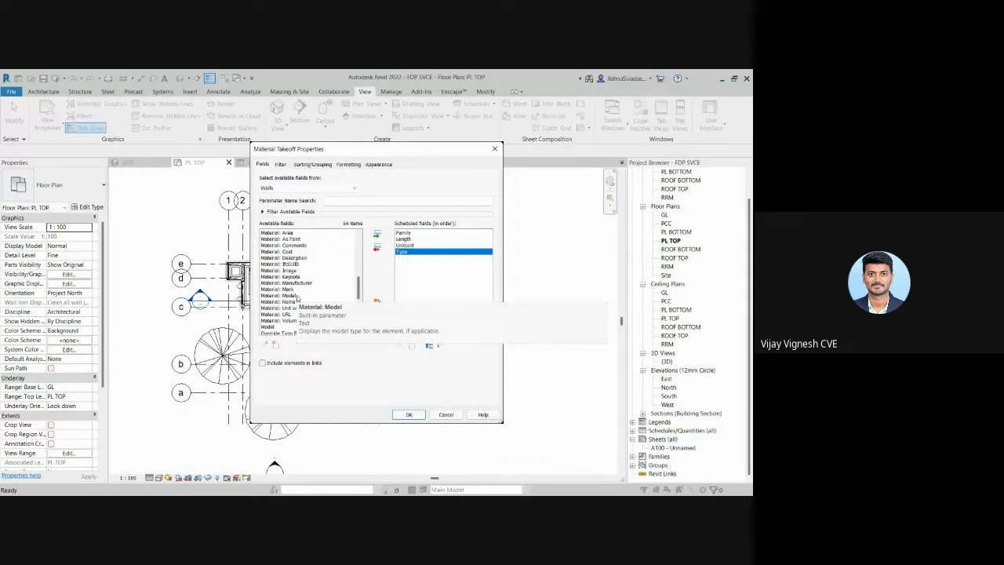
scroll(298, 299, "up", 1)
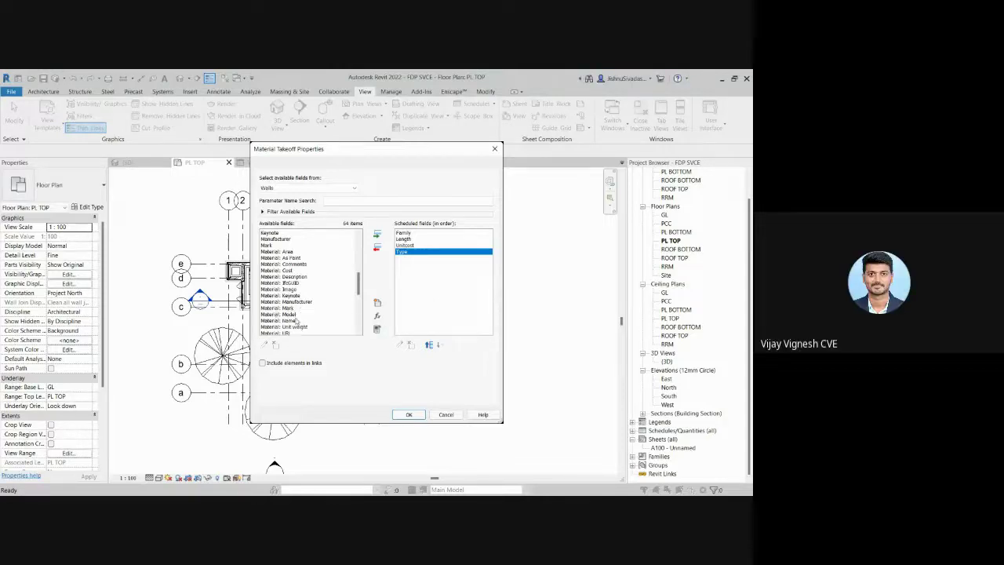
scroll(308, 323, "up", 2)
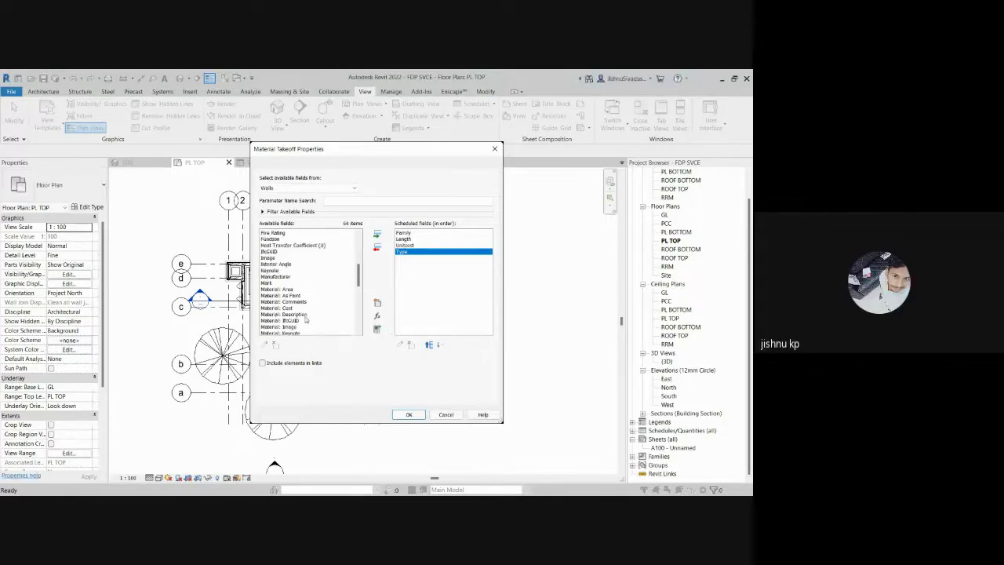
scroll(306, 319, "down", 2)
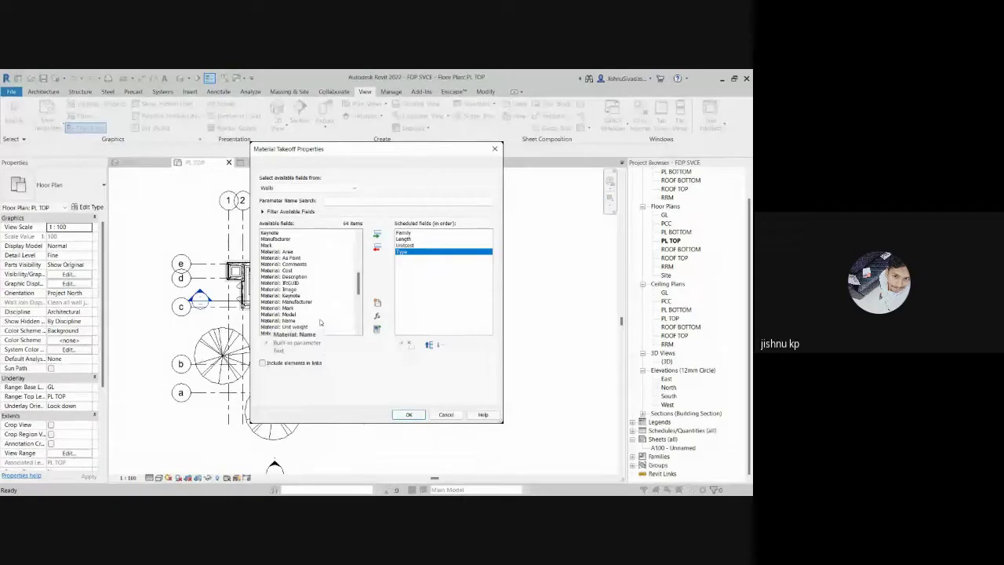
scroll(319, 322, "up", 4)
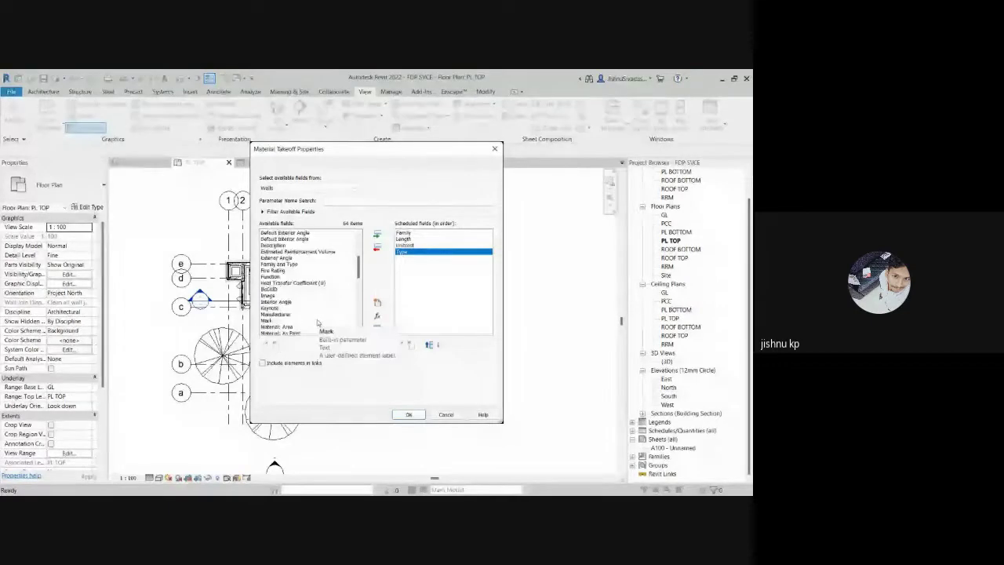
scroll(318, 321, "up", 2)
scroll(317, 320, "up", 3)
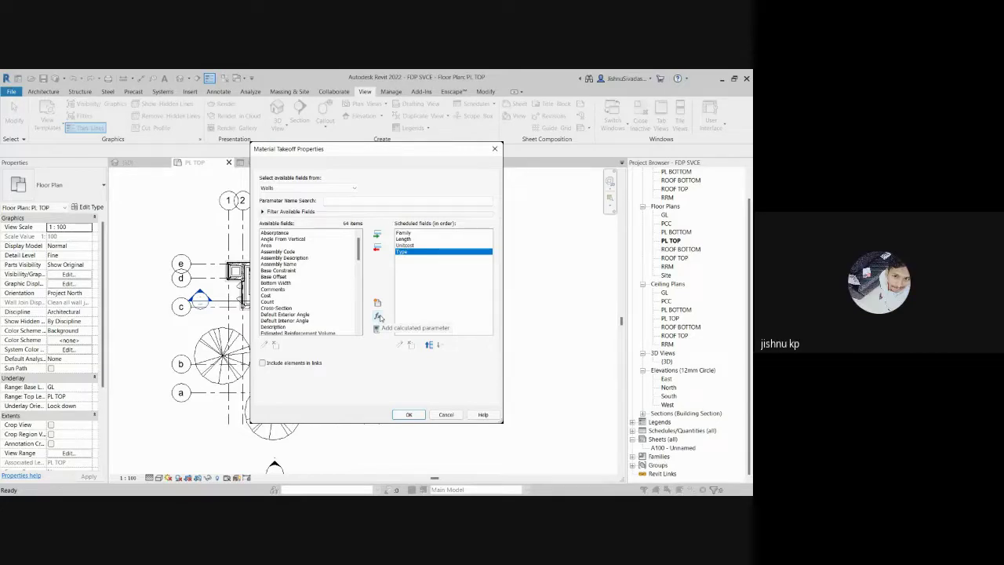
Step: Try to add a Currency calculated value named Total cost, checking which scheduled fields its formula can use
left_click(378, 316)
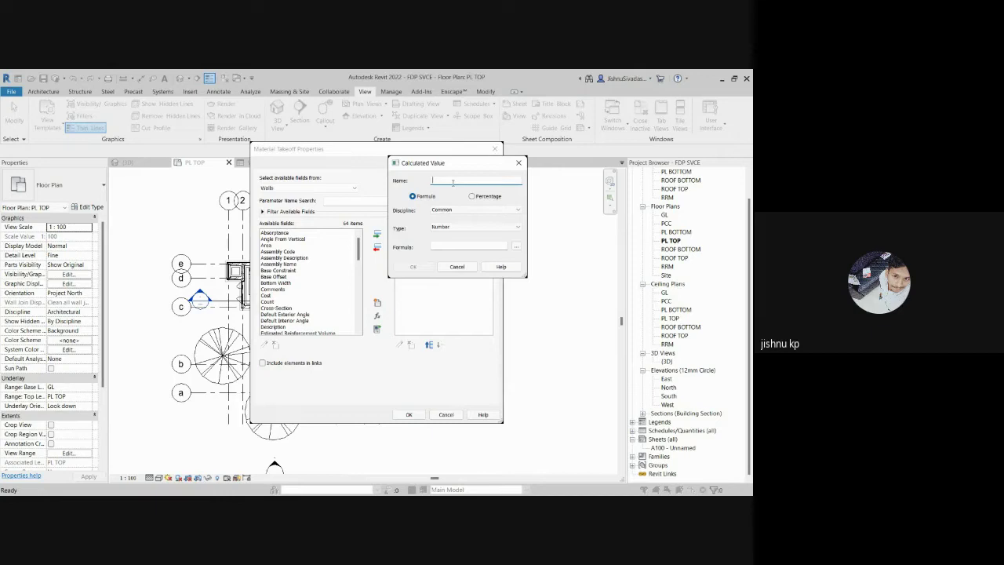
type("Total")
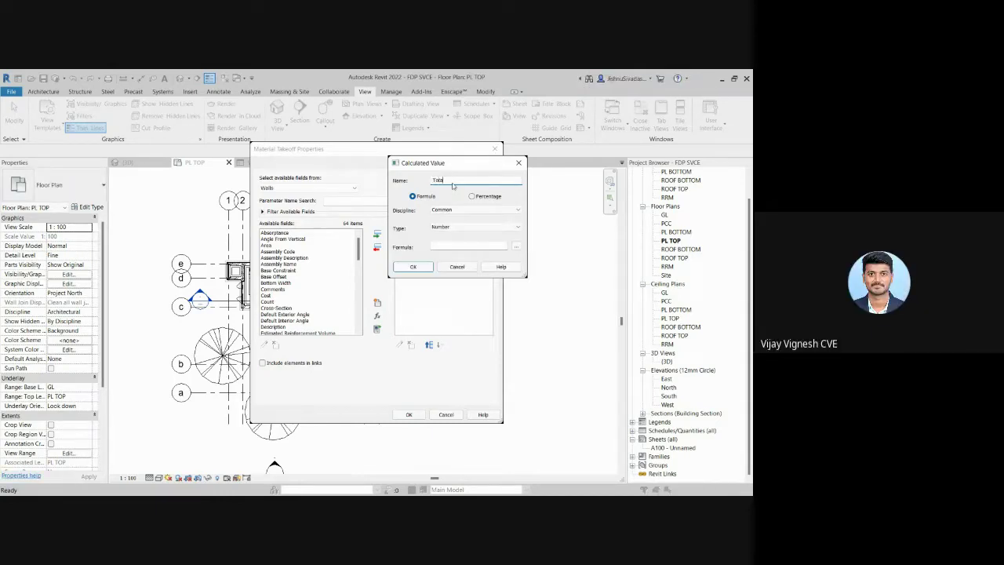
type(" cost")
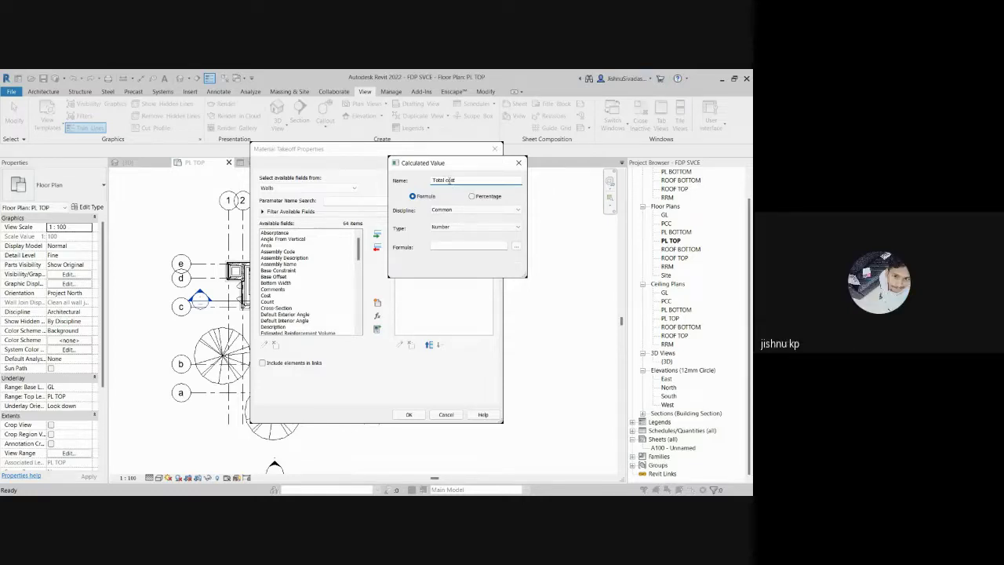
scroll(471, 229, "down", 3)
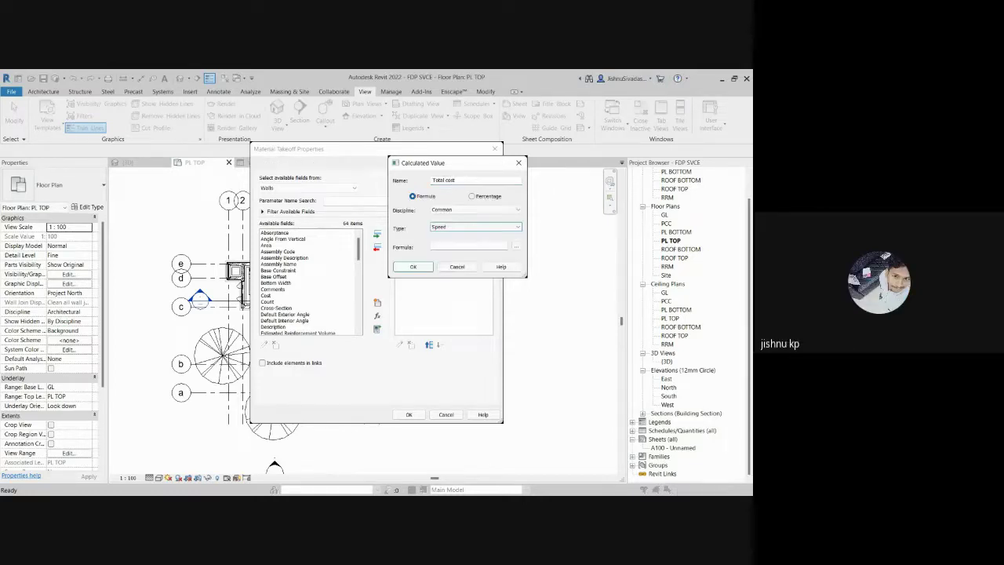
scroll(472, 227, "up", 3)
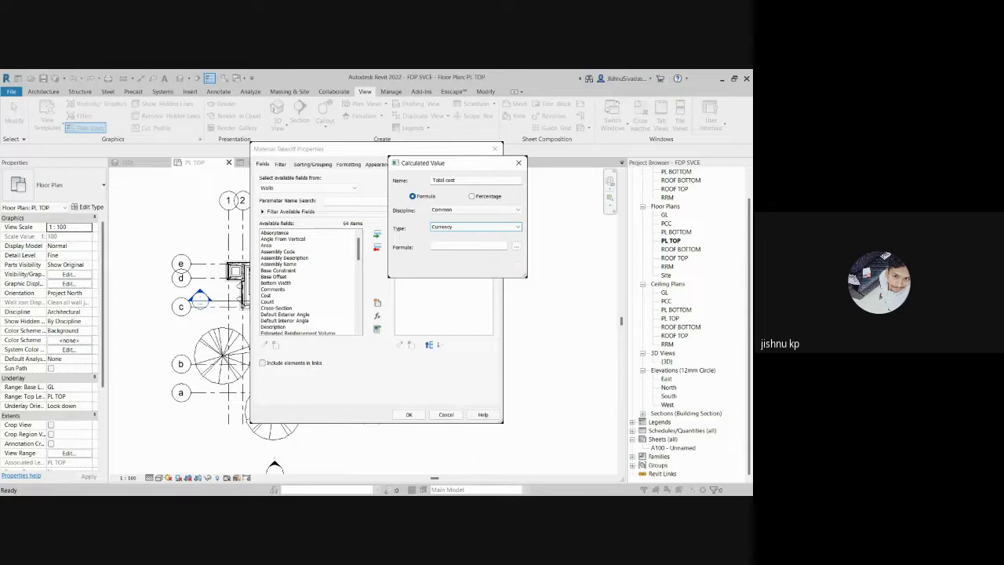
left_click(469, 246)
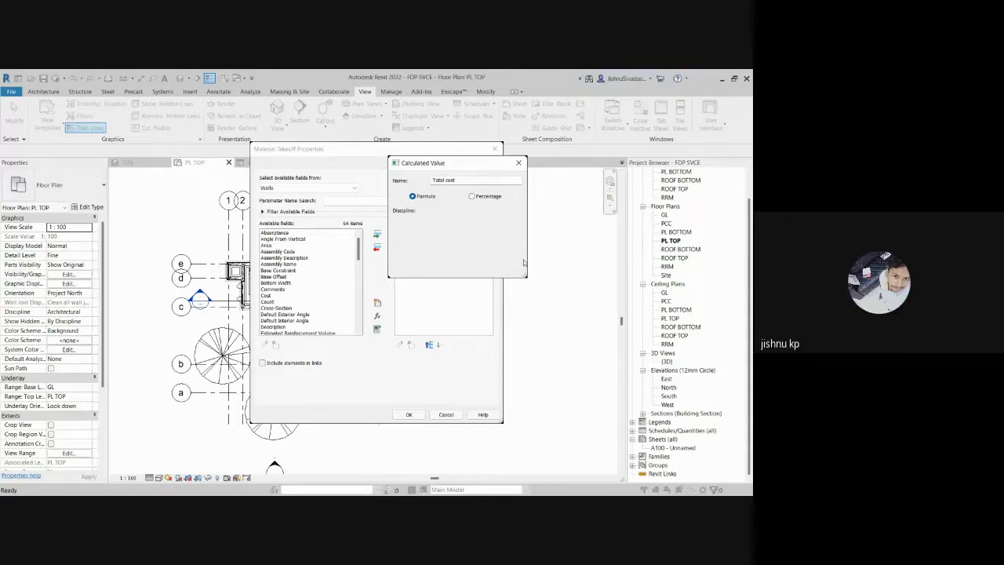
left_click(518, 247)
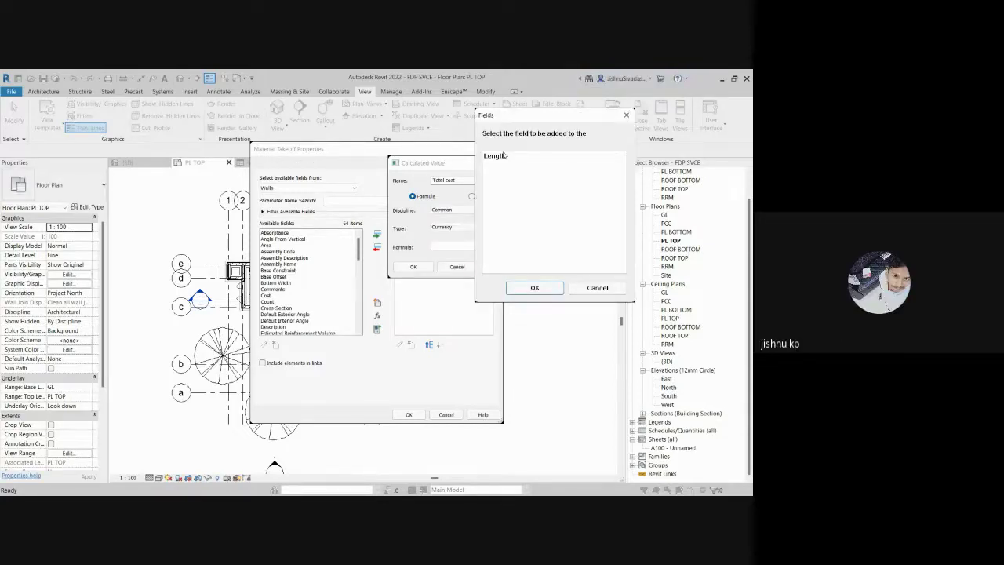
left_click(535, 288)
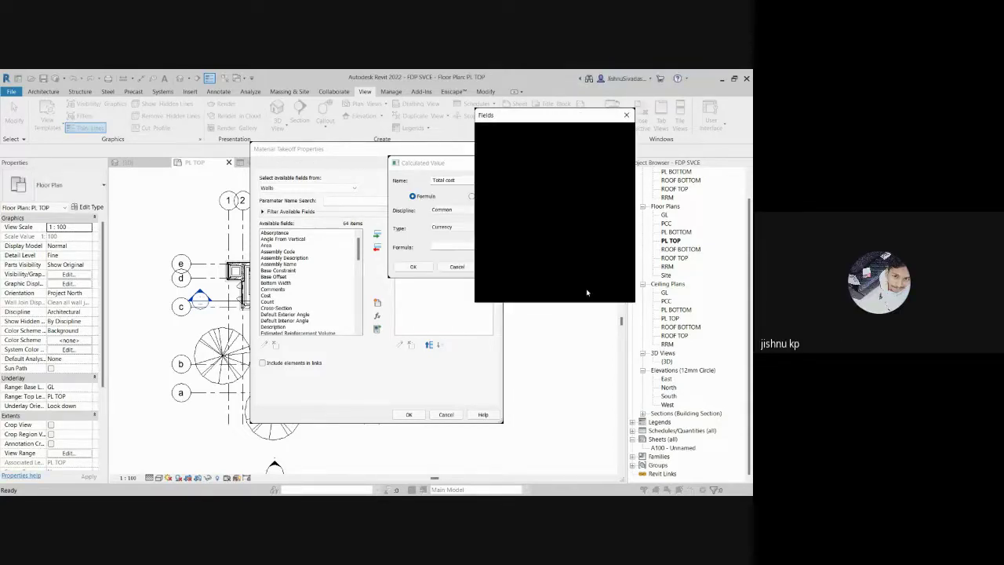
left_click(520, 163)
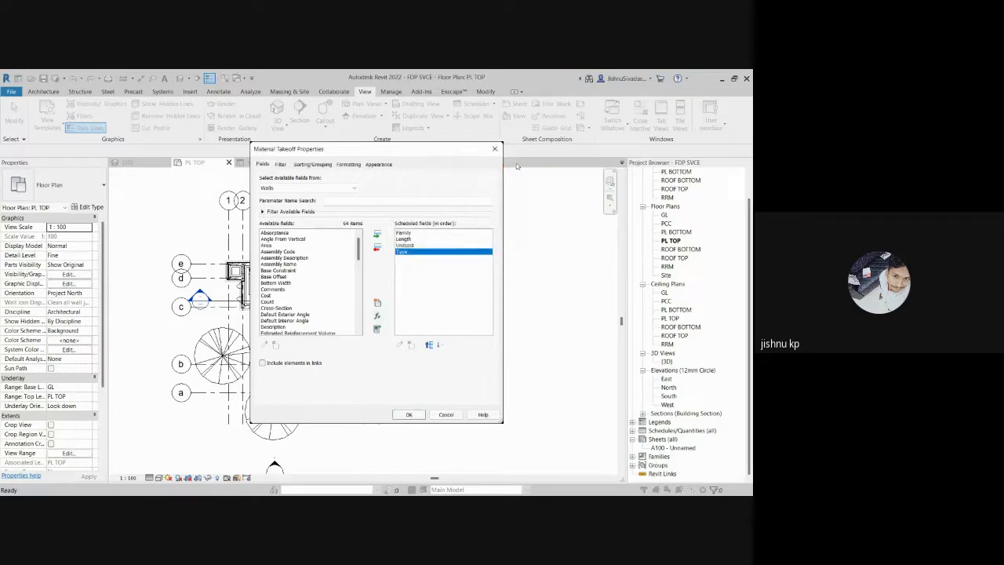
left_click(415, 245)
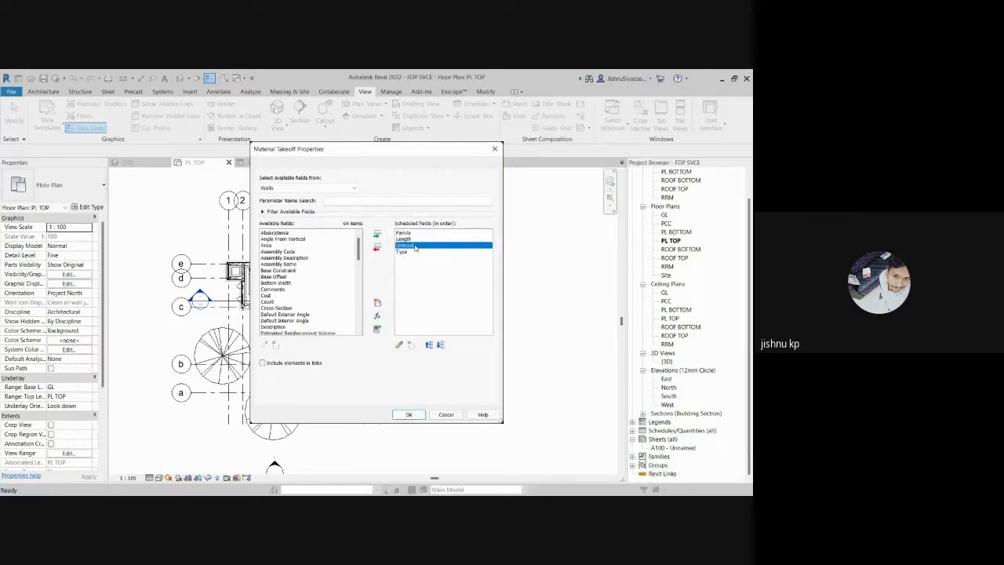
left_click(377, 318)
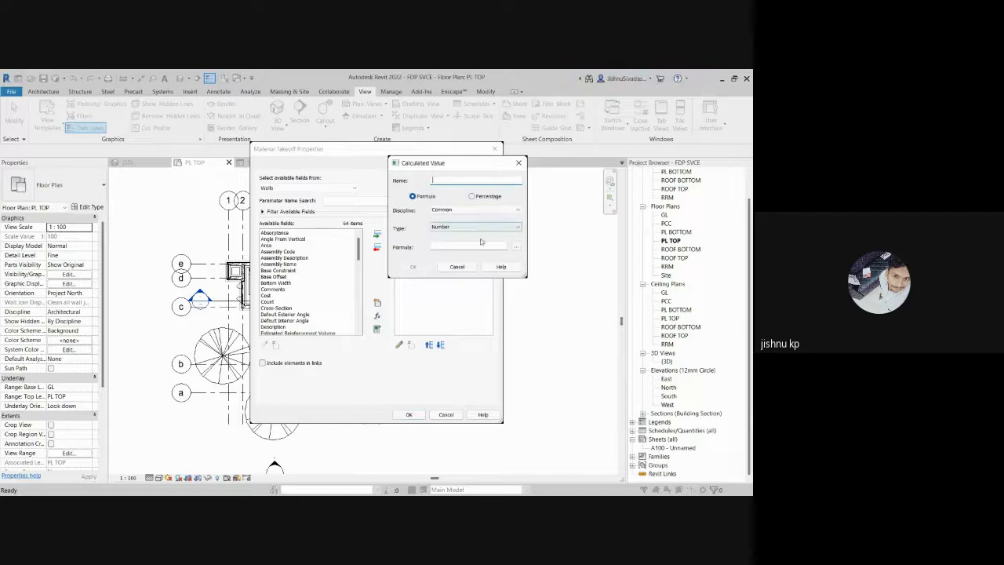
left_click(511, 247)
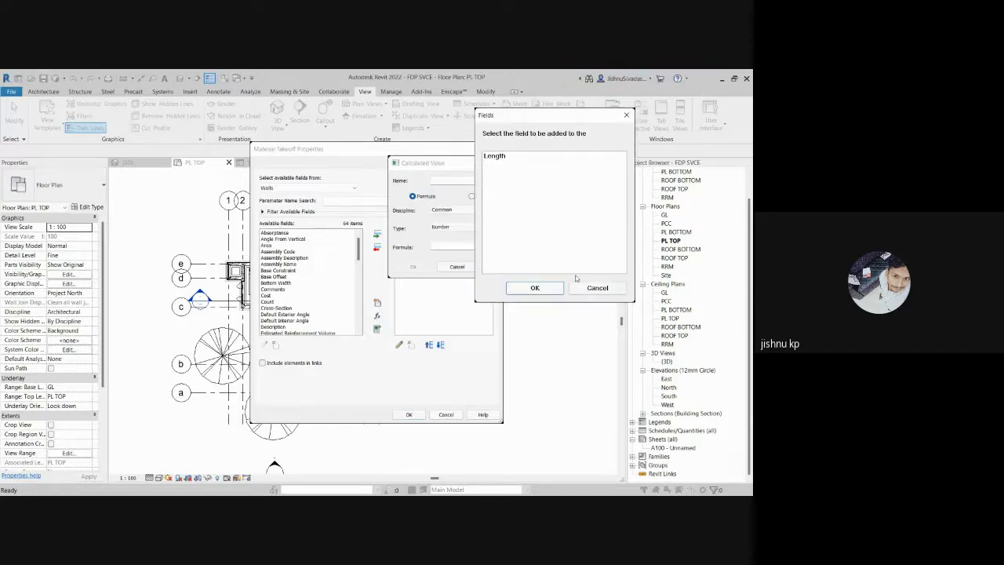
left_click(549, 287)
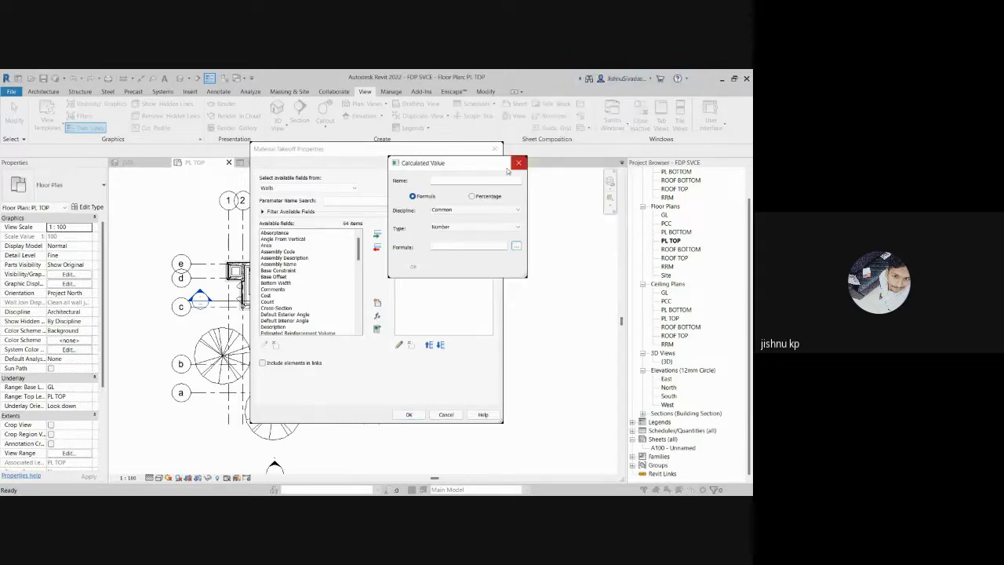
Step: Remove Unitcost from the takeoff's scheduled fields and add it back after Type
left_click(488, 268)
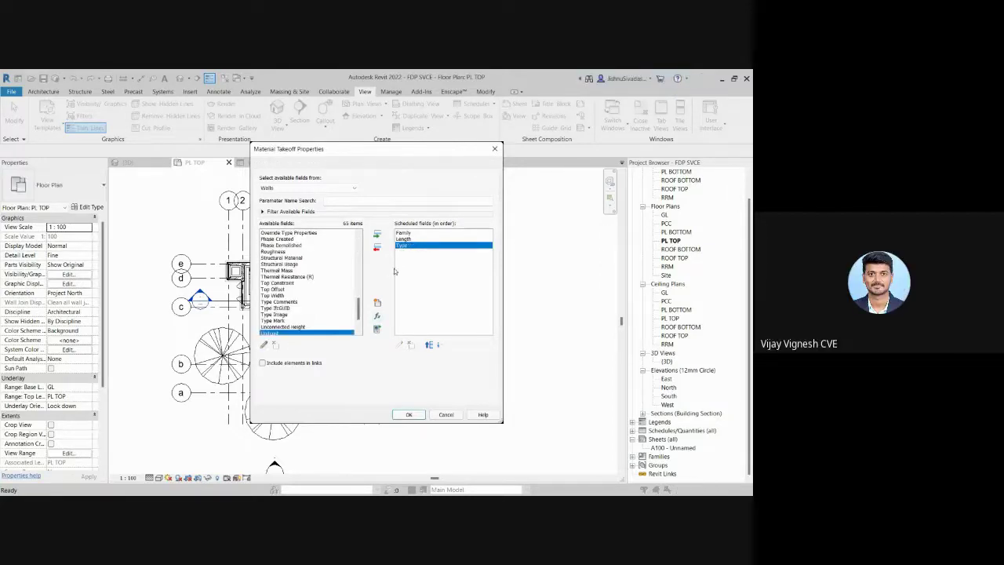
double_click(275, 334)
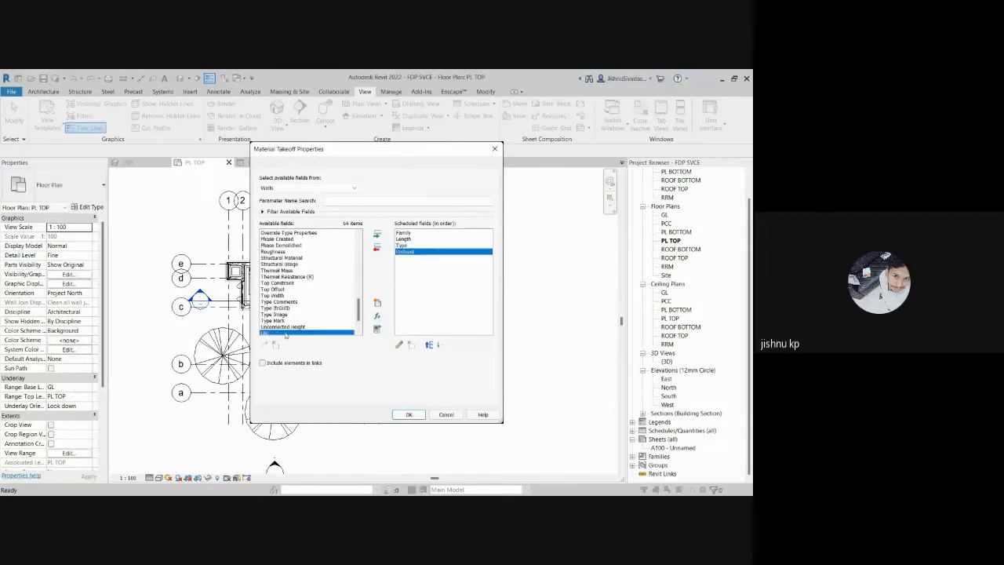
Step: Try to build a Currency calculated value for the wall takeoff with the Length field in its formula
left_click(378, 316)
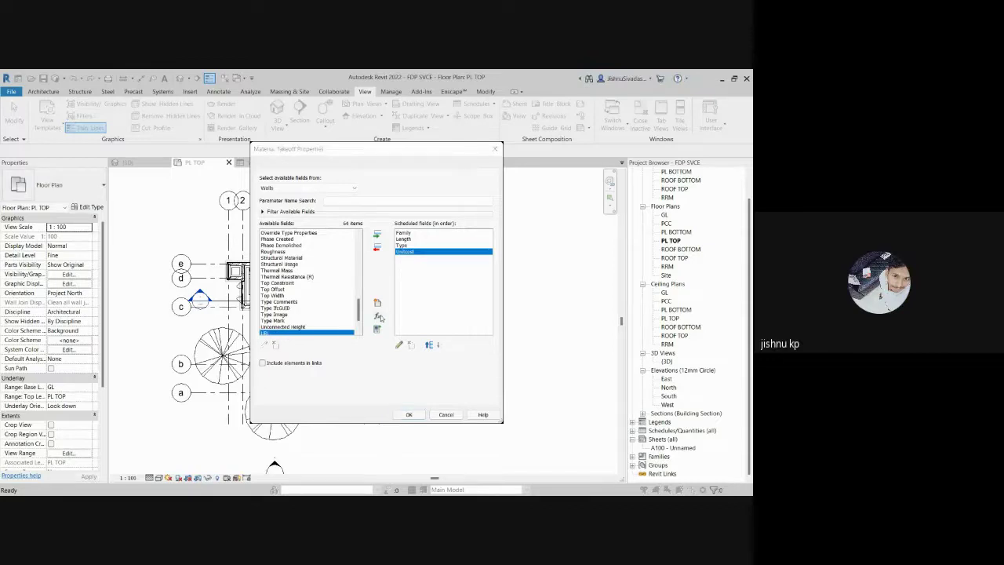
left_click(475, 227)
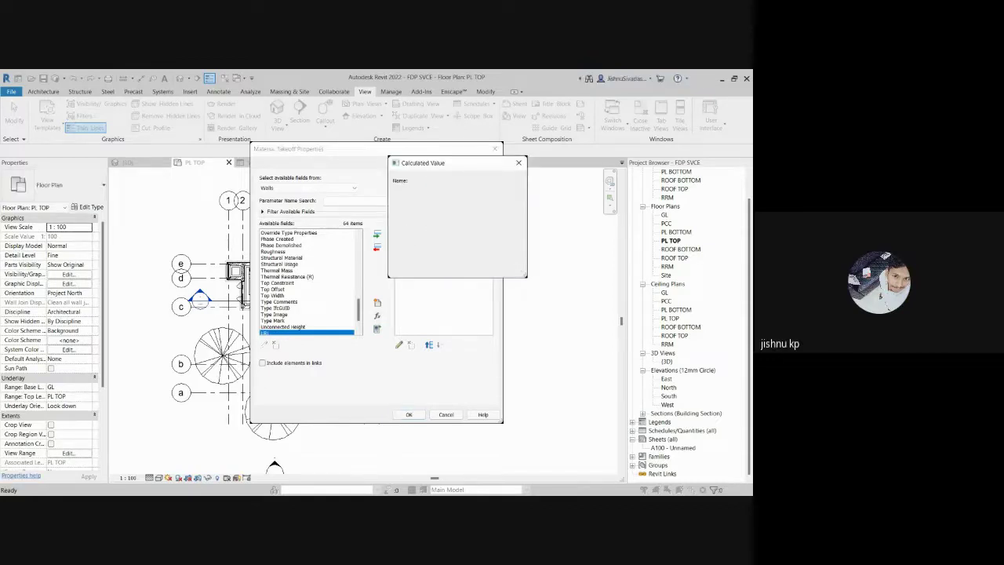
left_click(463, 239)
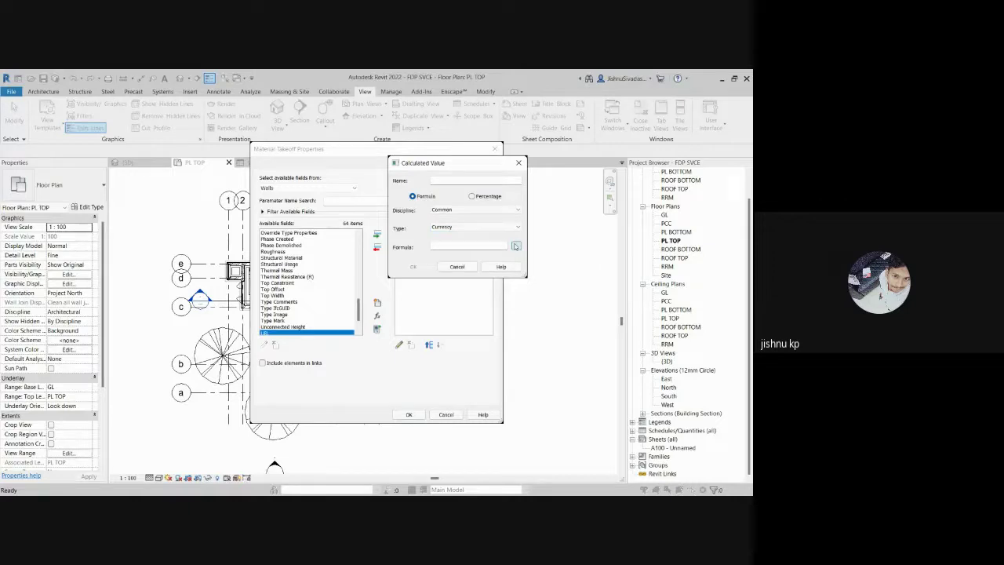
left_click(516, 246)
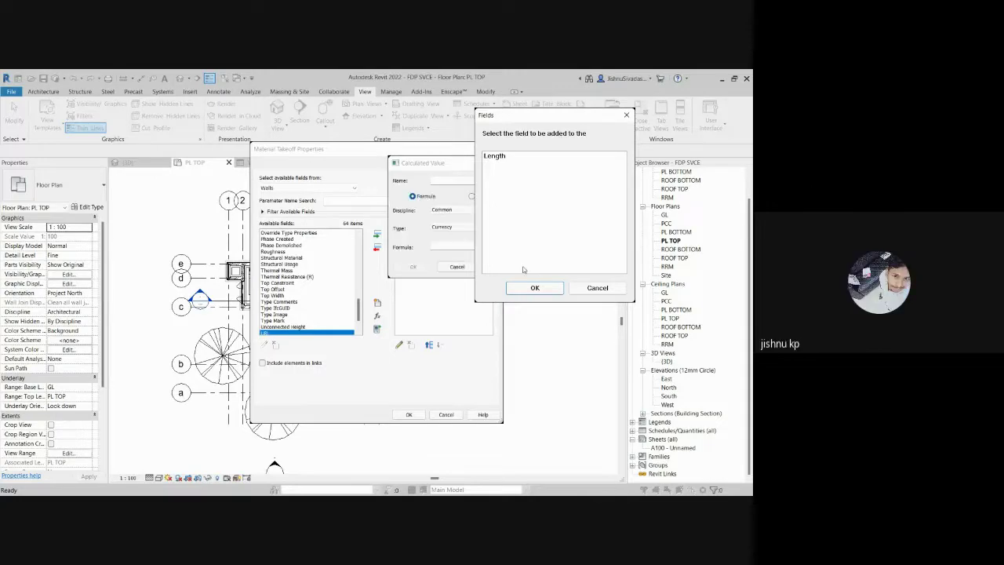
left_click(537, 288)
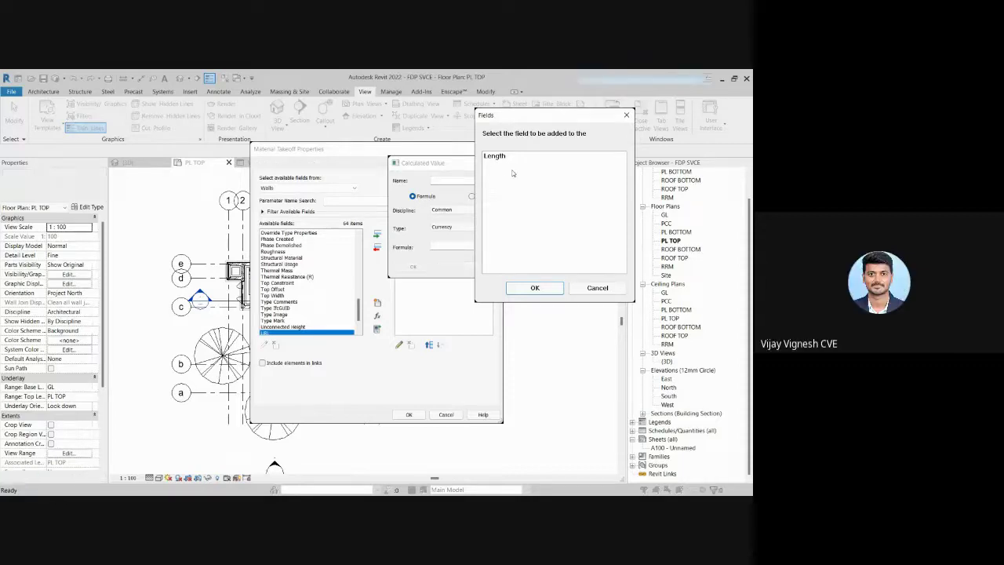
left_click(535, 287)
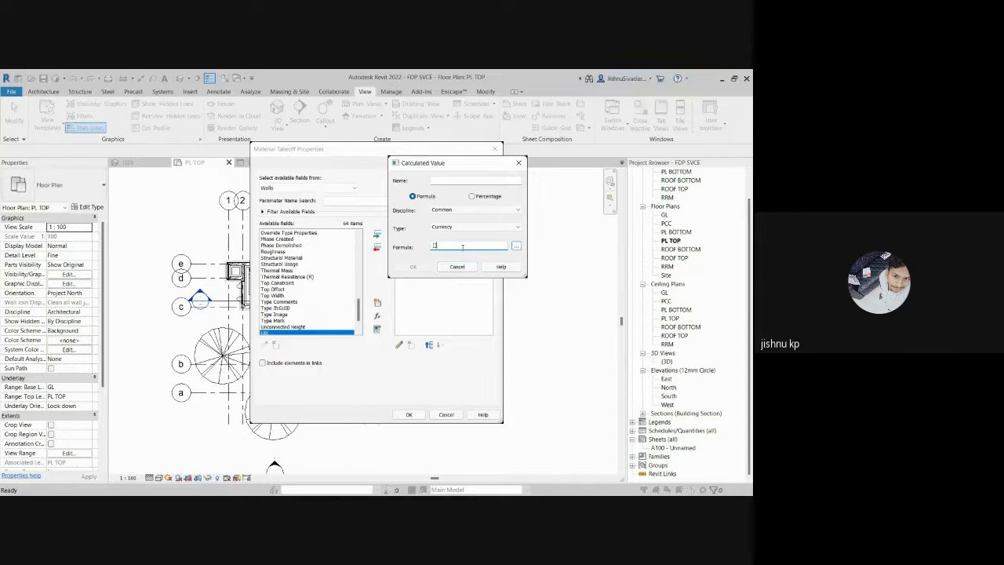
left_click(463, 248)
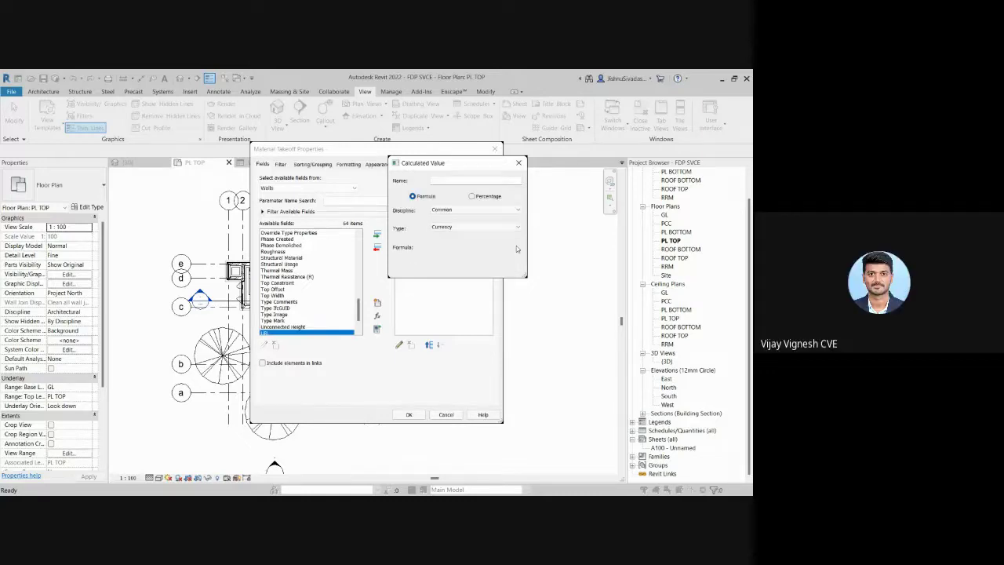
left_click(516, 248)
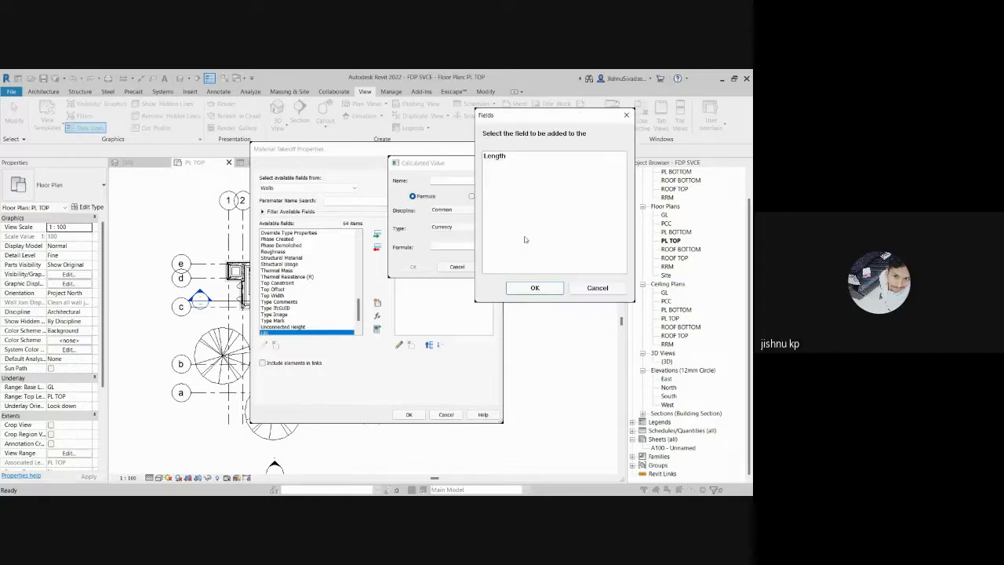
double_click(506, 161)
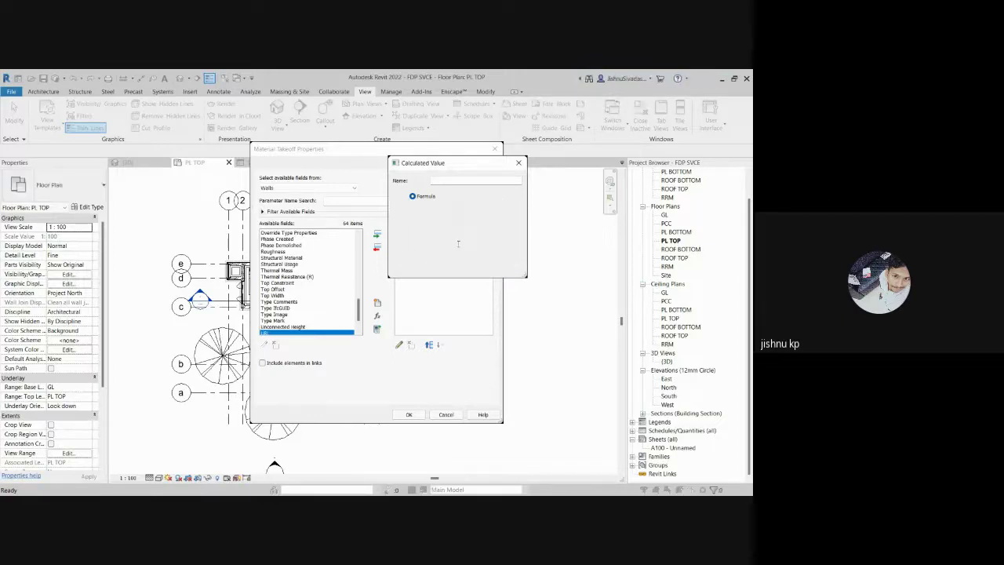
key("BackSpace")
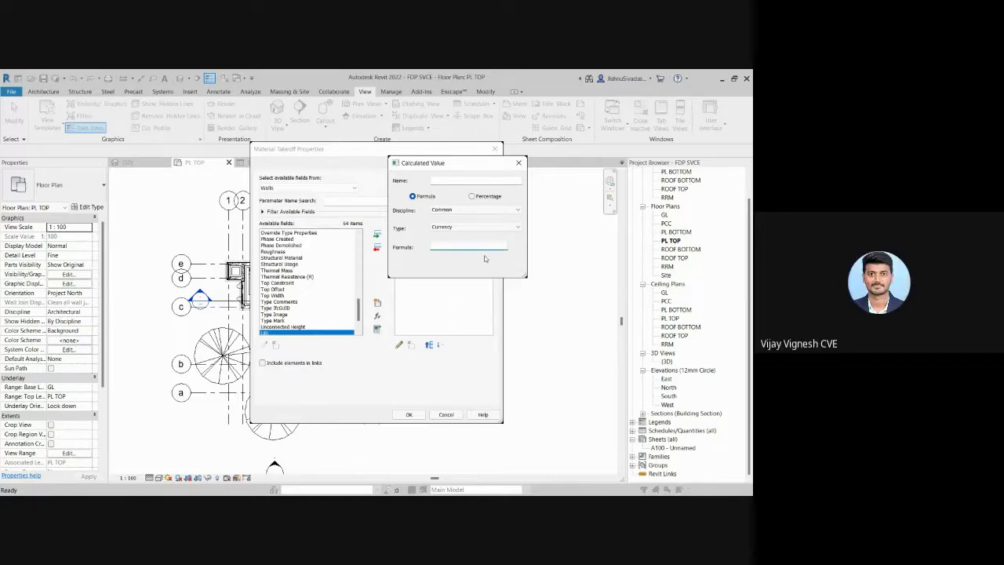
left_click(519, 162)
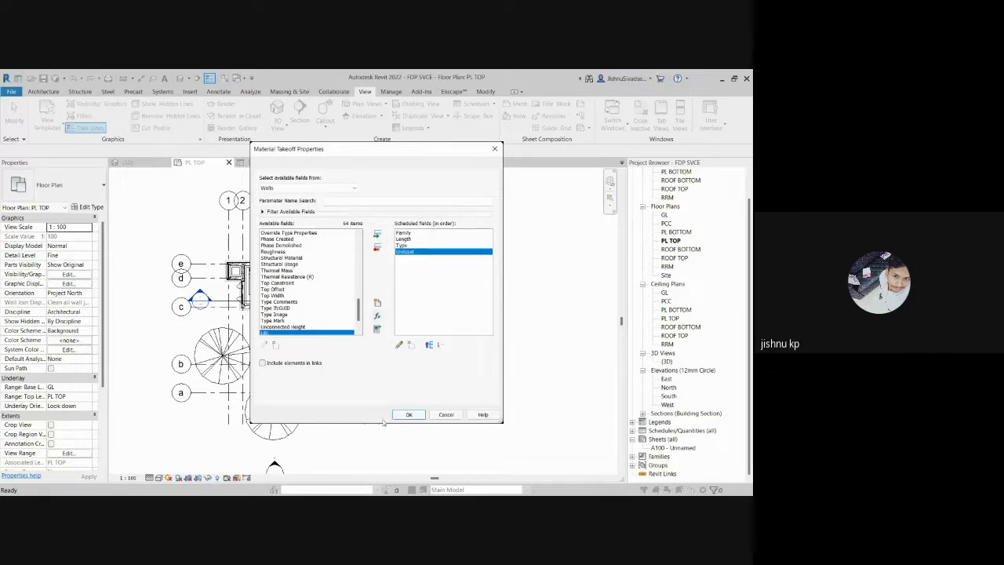
Step: Try to create the wall material takeoff with the fields Family, Length, Type and Unitcost
left_click(409, 414)
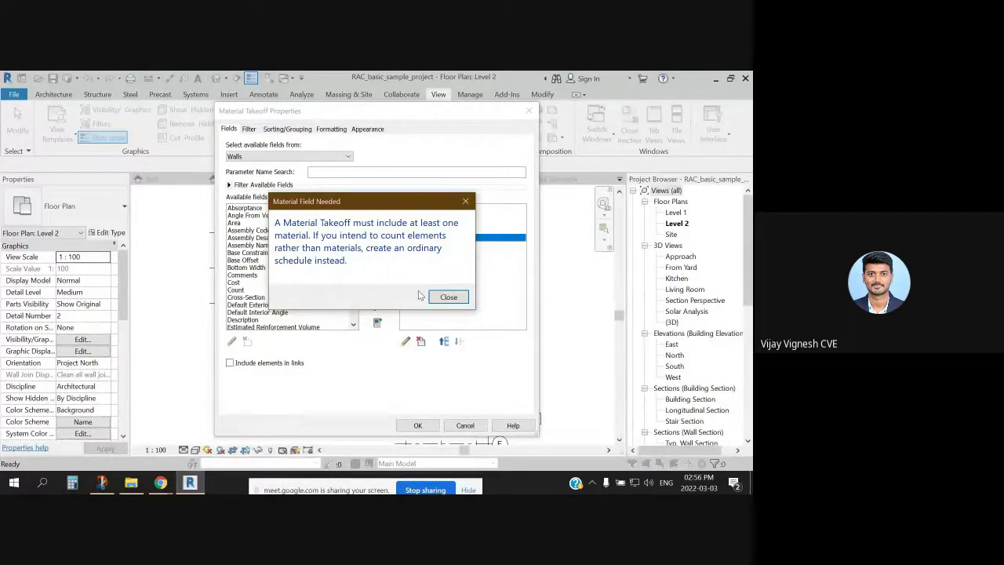
left_click_drag(372, 206, 387, 216)
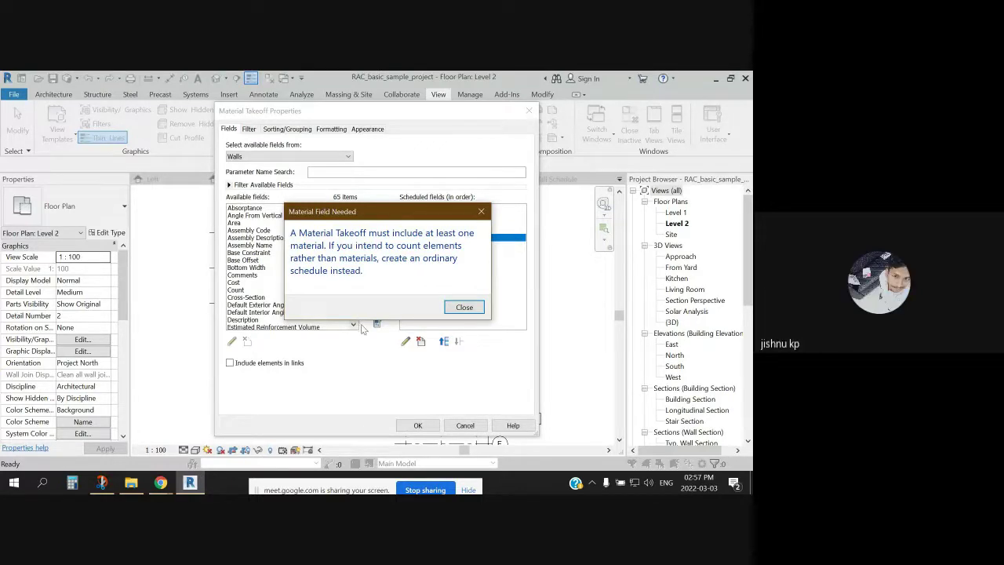
Step: Try again to create the wall takeoff with the fields Unit Cost, Family, Type, Length and Total Cost
left_click(453, 309)
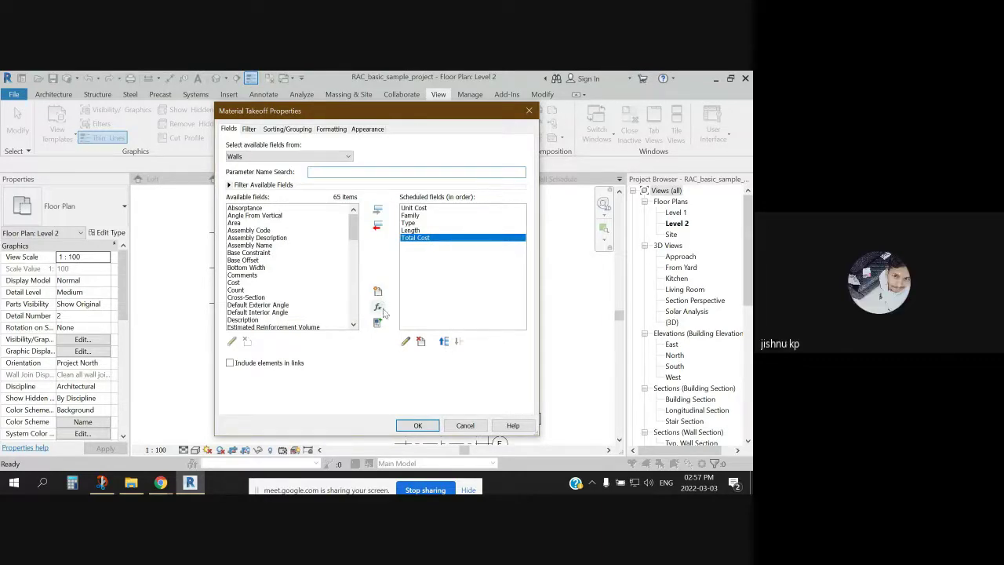
left_click(416, 428)
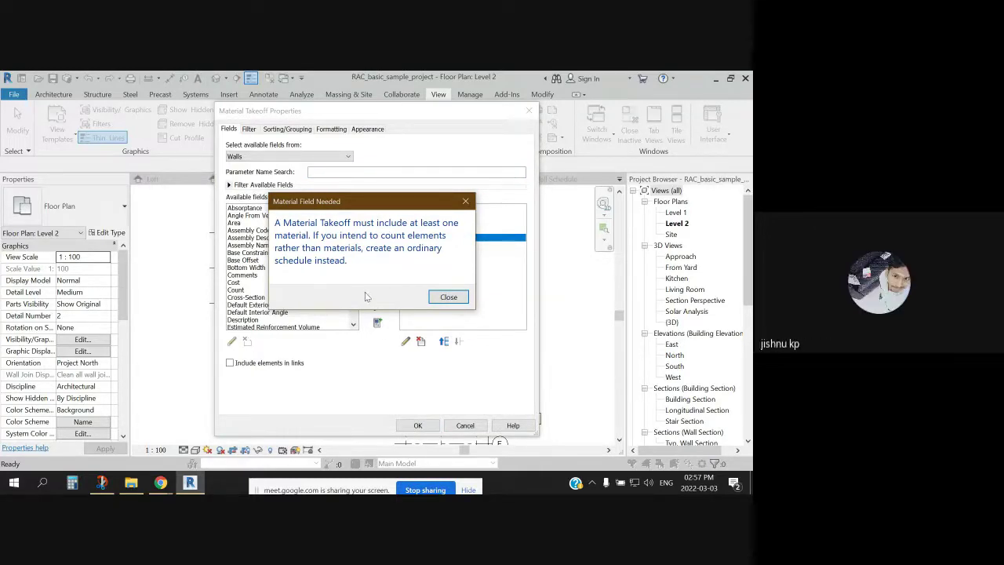
left_click(447, 301)
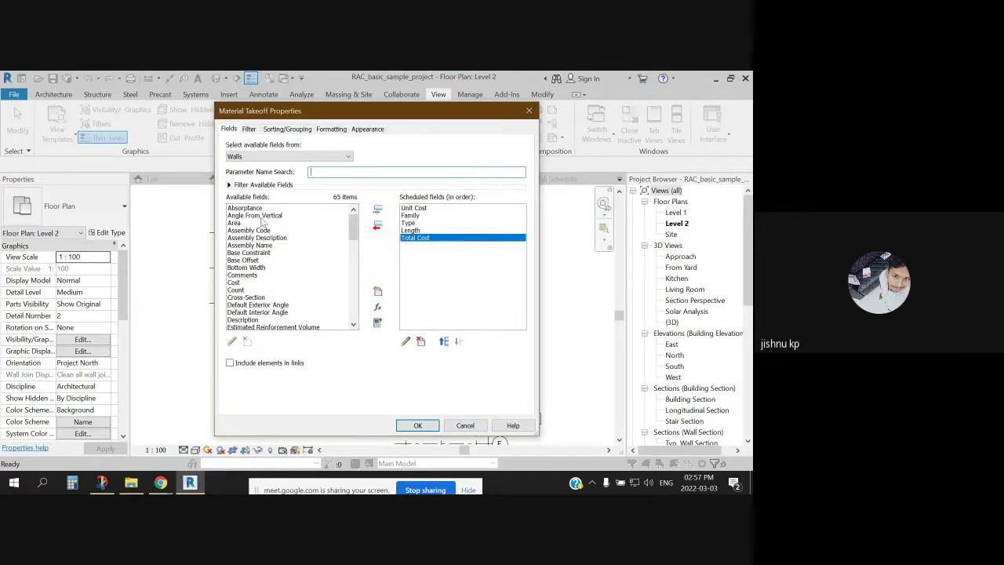
Step: Add the Material: Name field to the scheduled fields after Total Cost and create the wall material takeoff
scroll(259, 306, "down", 4)
scroll(259, 306, "down", 2)
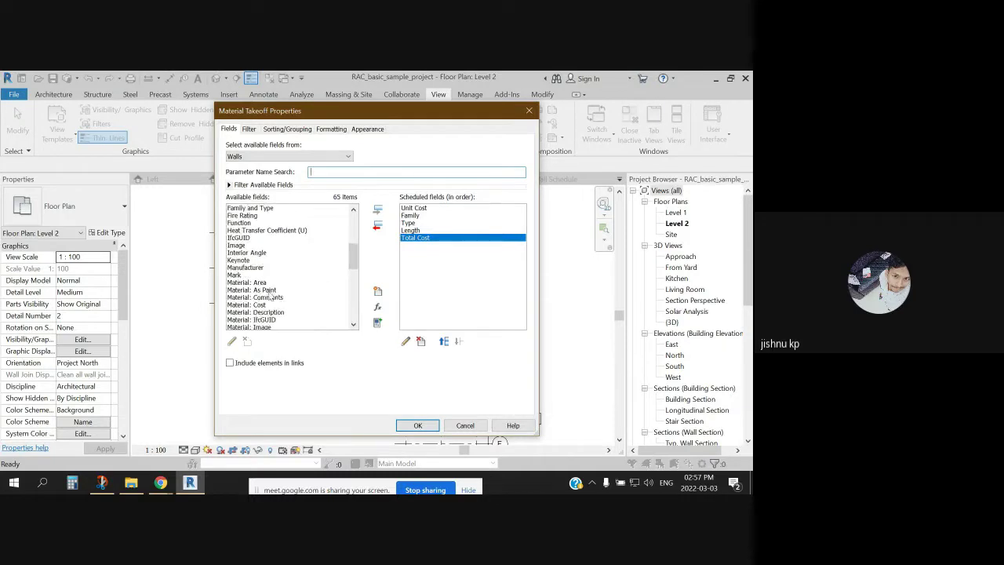
left_click(267, 299)
scroll(270, 307, "down", 1)
left_click(273, 313)
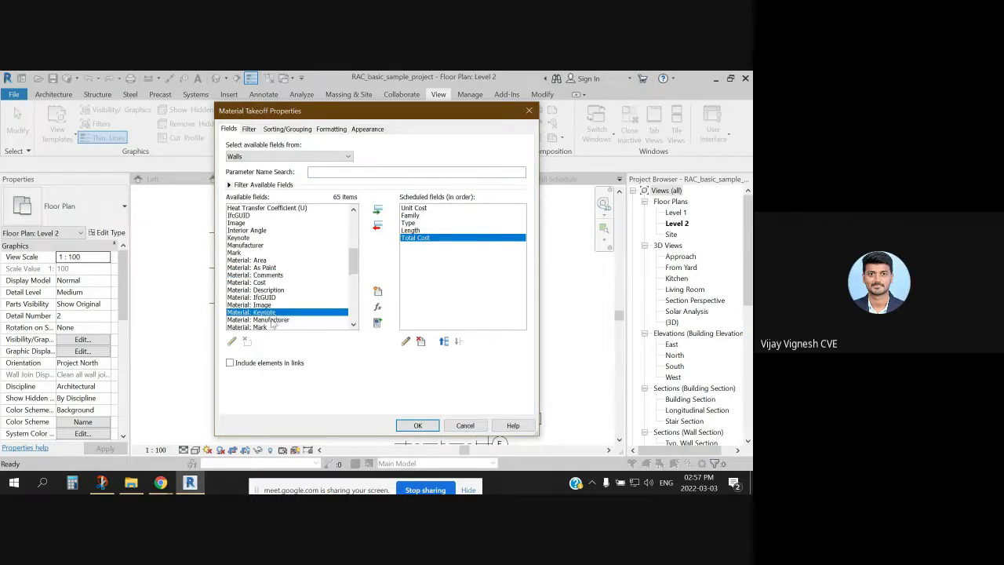
left_click(275, 320)
scroll(275, 317, "down", 3)
left_click(270, 275)
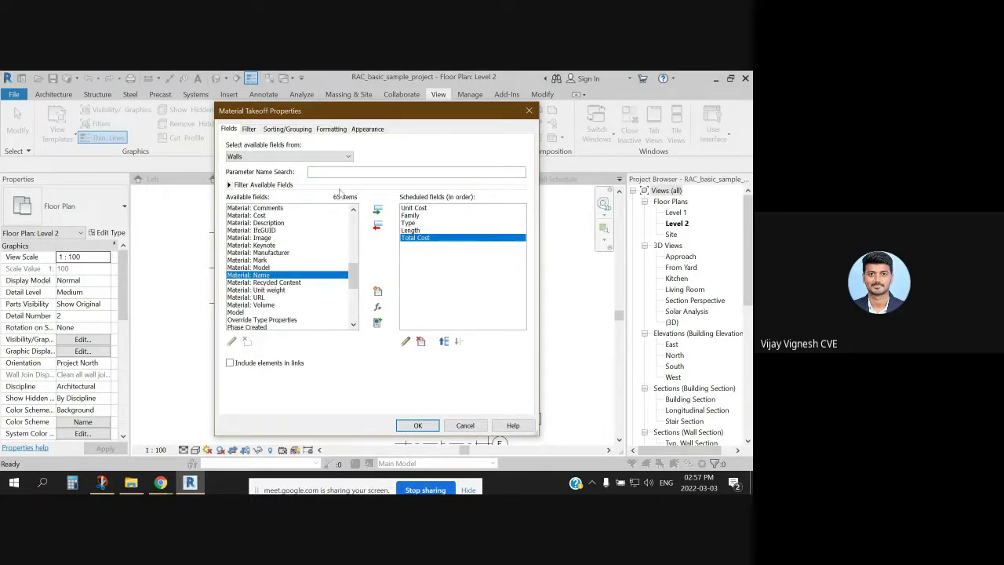
left_click(377, 210)
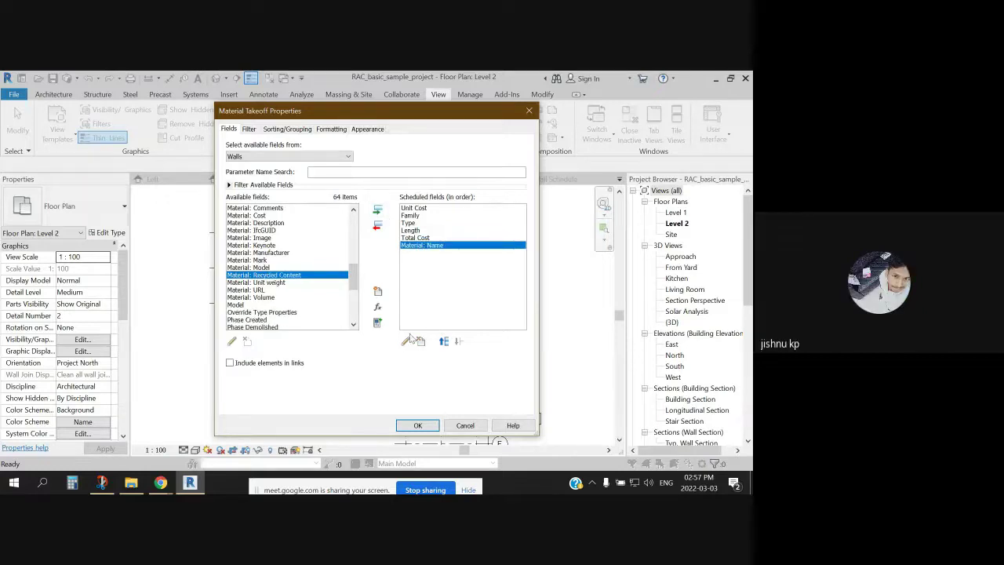
left_click(418, 425)
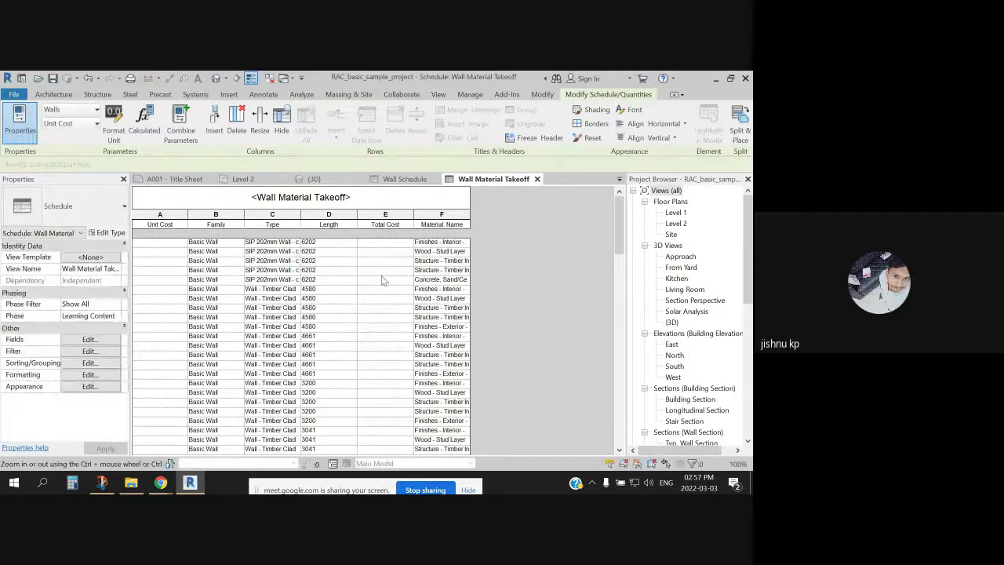
Step: Narrow the Unit Cost column and set the unit cost of the first SIP 202mm wall, length 6202, to 10
scroll(358, 341, "down", 2)
scroll(281, 330, "up", 2)
left_click_drag(188, 215, 175, 215)
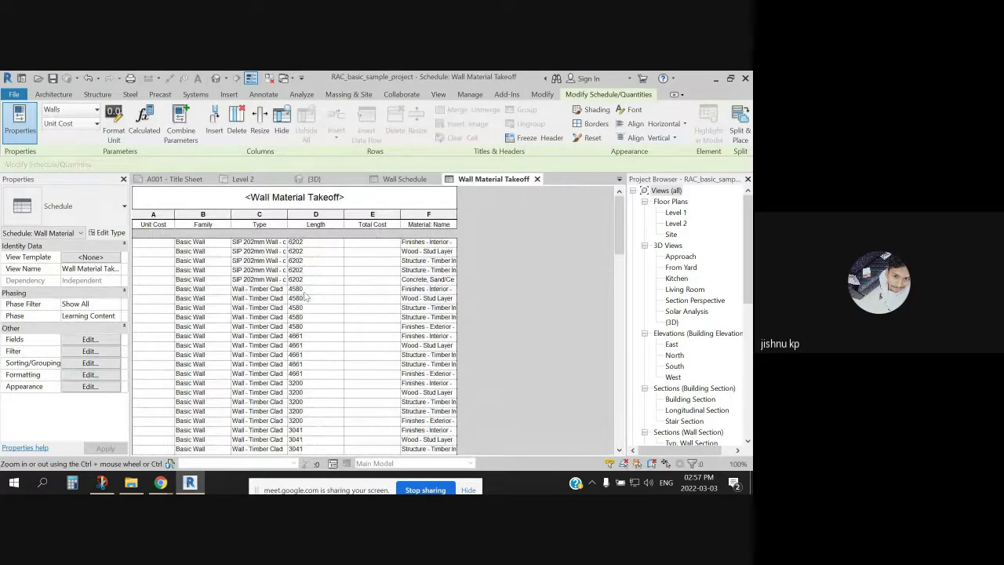
left_click(162, 247)
left_click(164, 257)
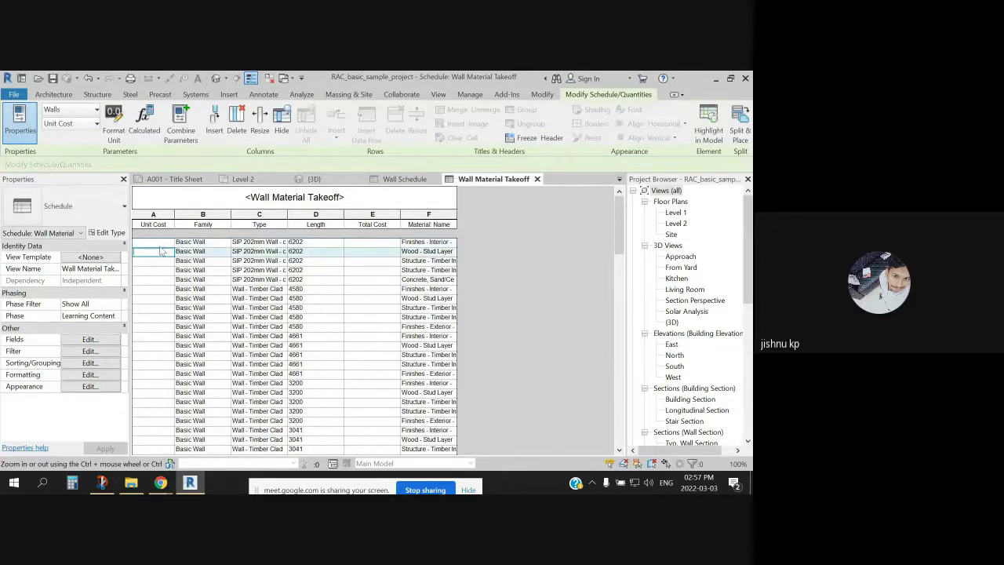
left_click(160, 243)
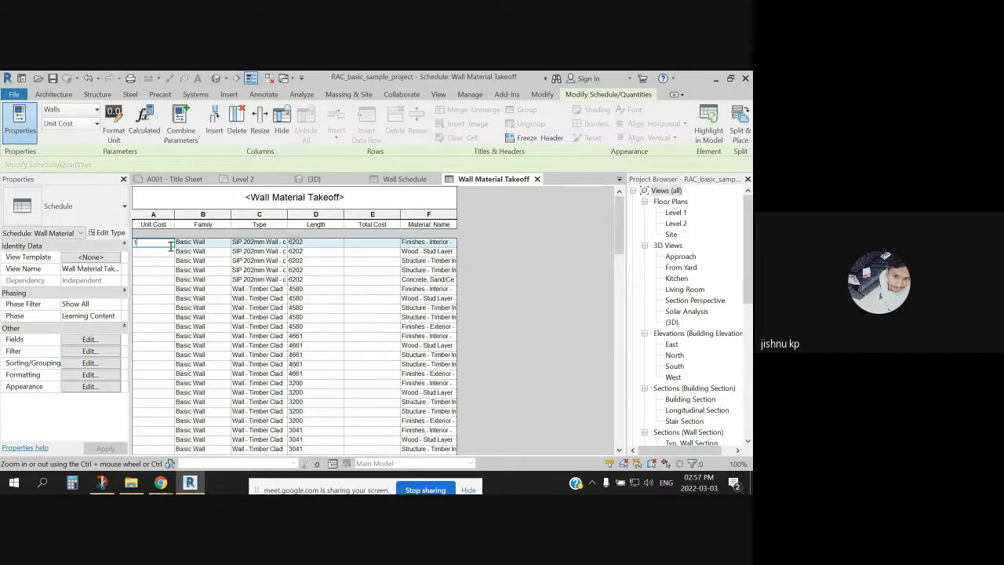
type("0")
key("Return")
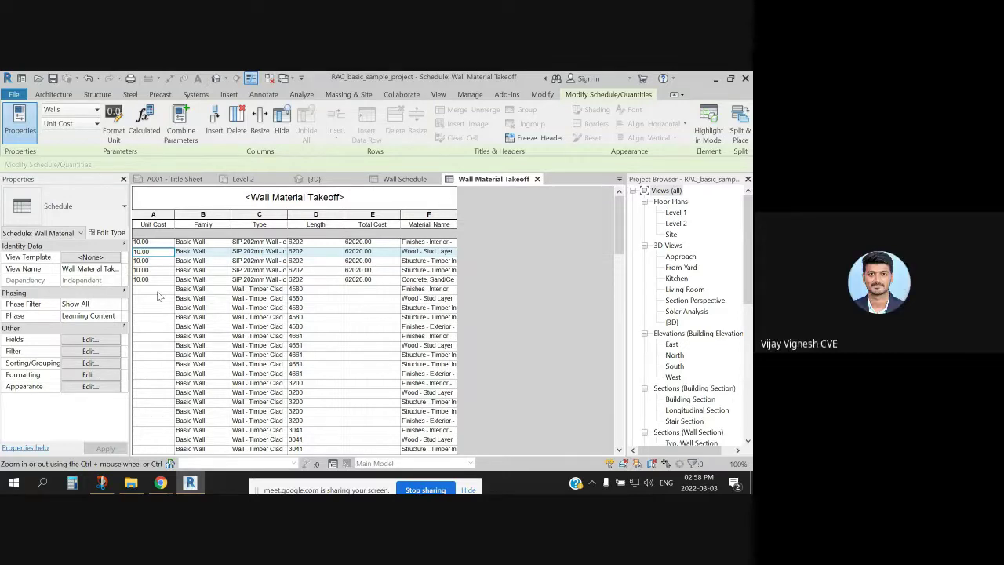
left_click(171, 282)
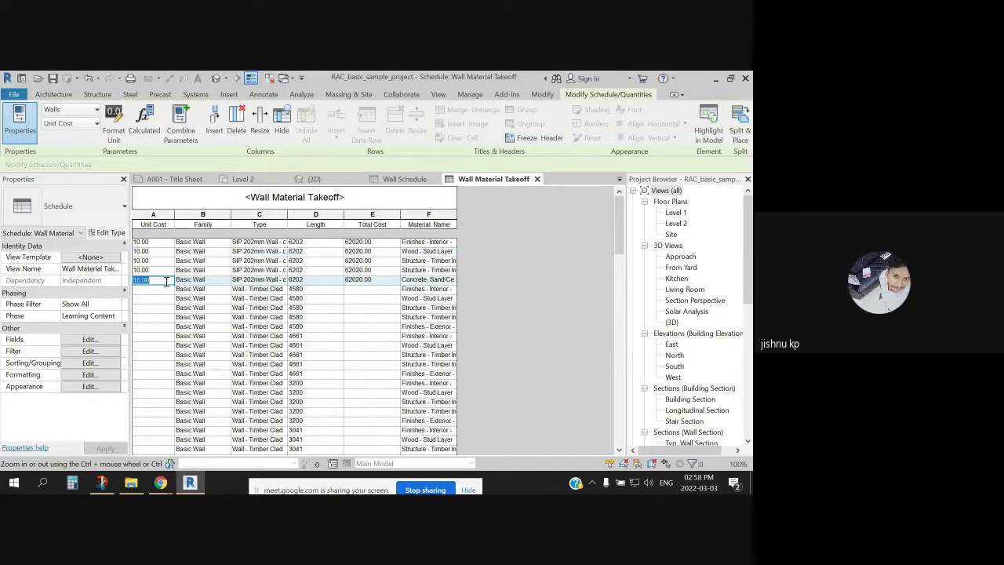
left_click(160, 289)
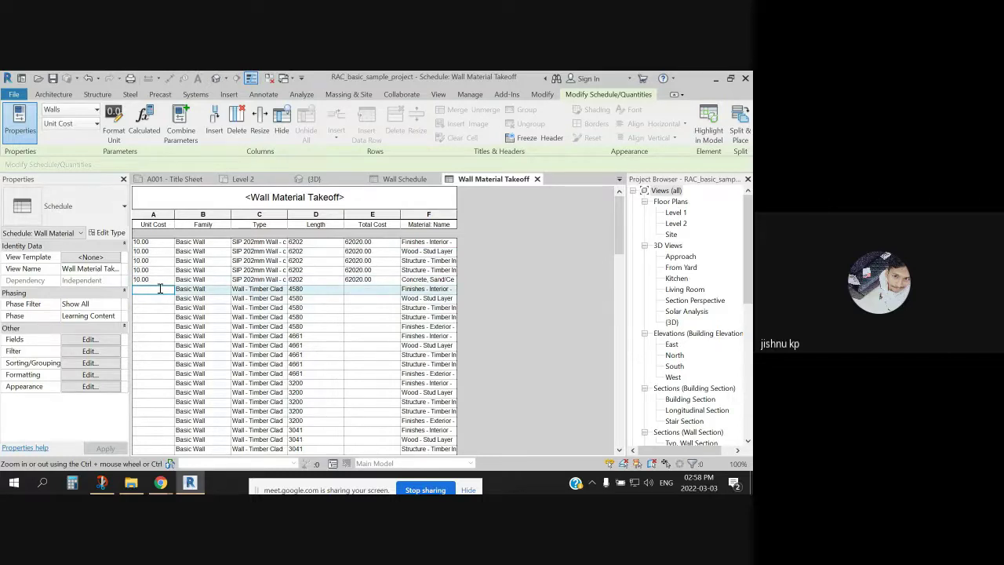
left_click(157, 244)
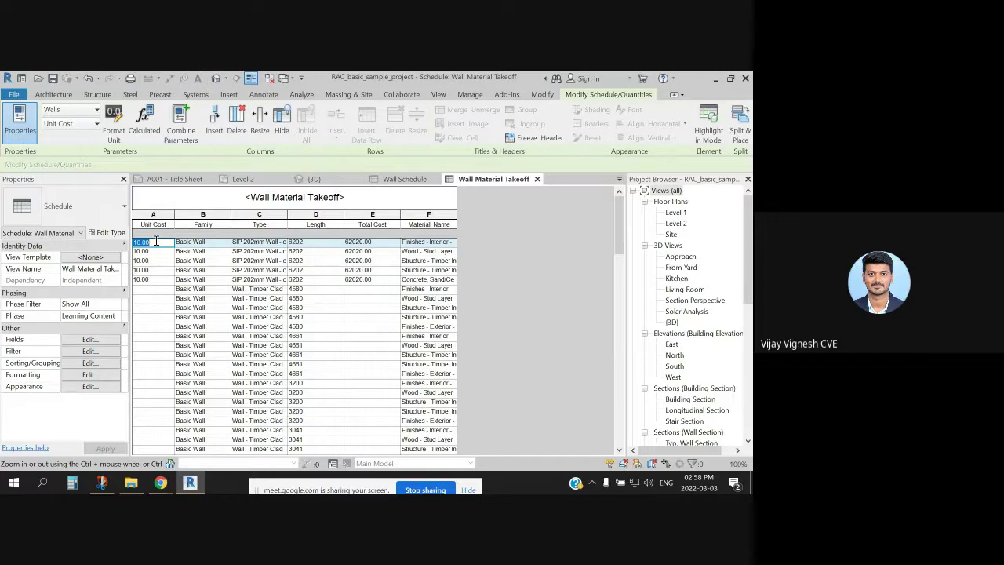
left_click(432, 251)
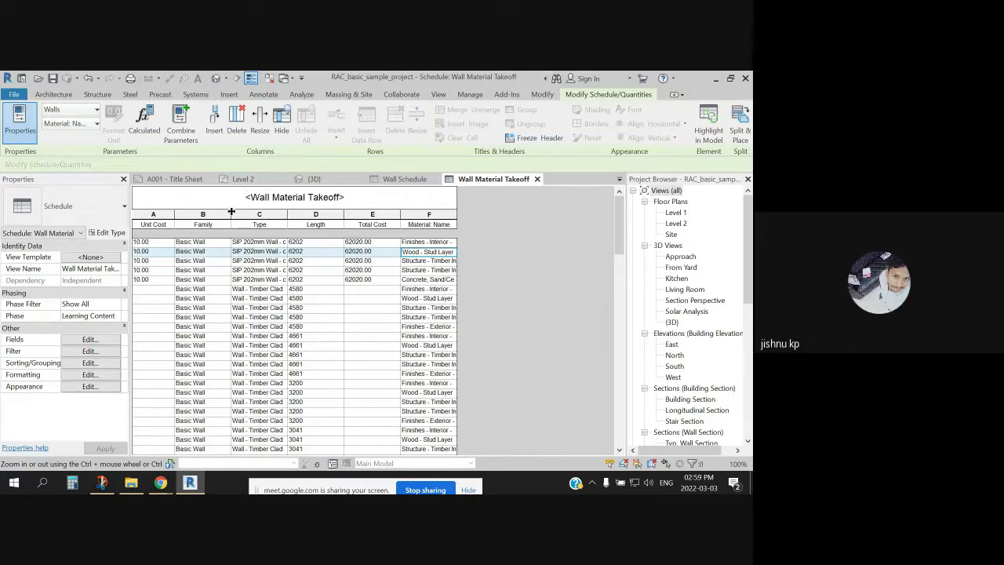
Step: Fit the takeoff columns by widening Type and Material: Name and narrowing Family, Unit Cost, Length and Total Cost
left_click_drag(232, 212, 295, 214)
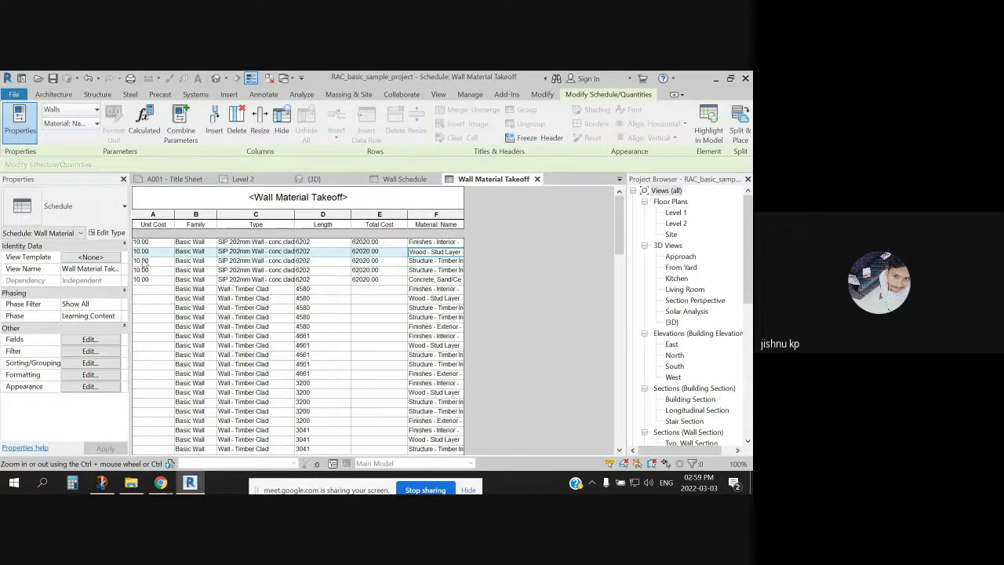
left_click_drag(175, 213, 166, 213)
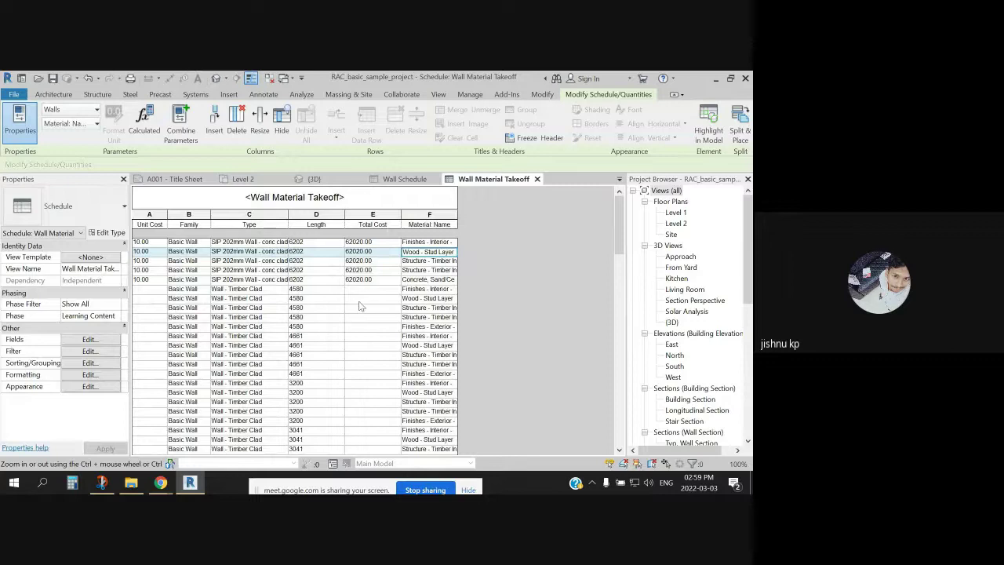
left_click_drag(345, 214, 366, 215)
left_click(363, 214)
left_click(345, 270)
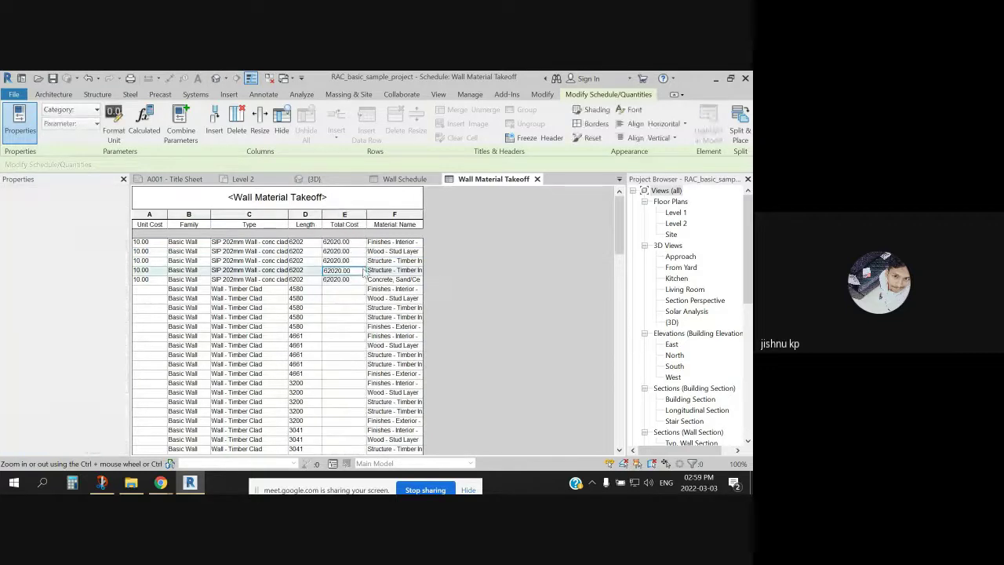
left_click_drag(363, 214, 359, 215)
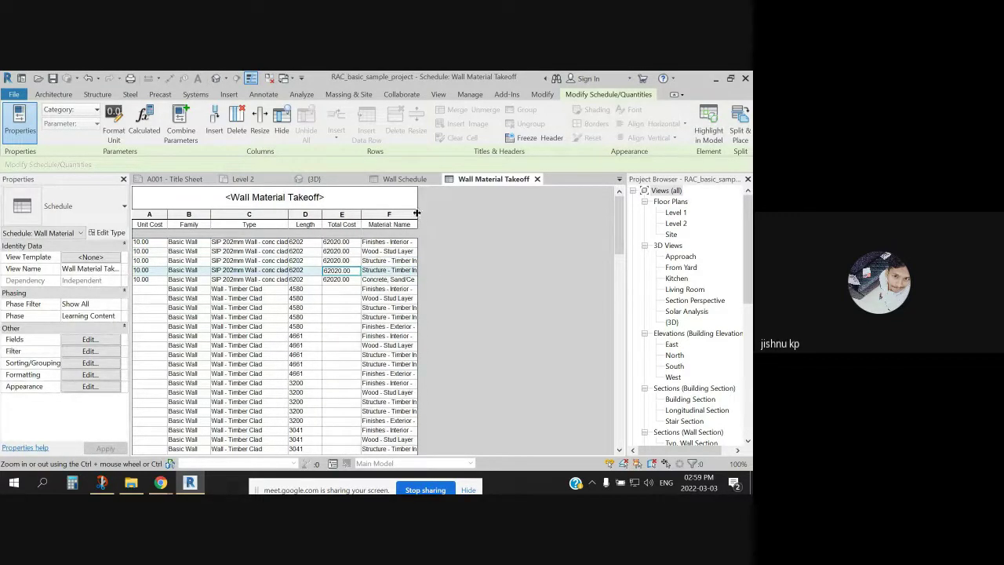
left_click_drag(418, 218, 438, 220)
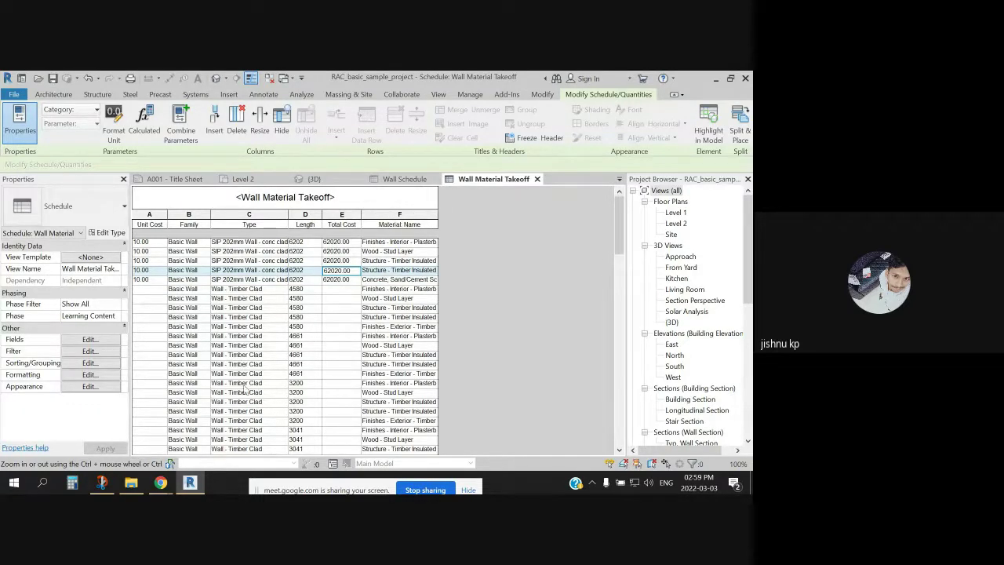
Step: Set the unit cost of the Timber Clad wall with length 19822 to 8
scroll(182, 390, "down", 3)
scroll(182, 390, "down", 5)
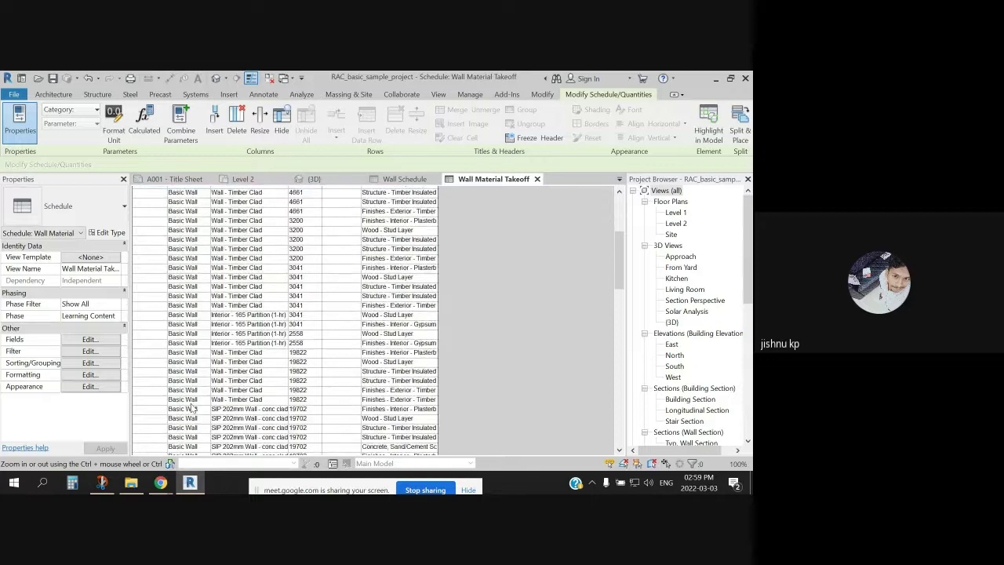
left_click(161, 297)
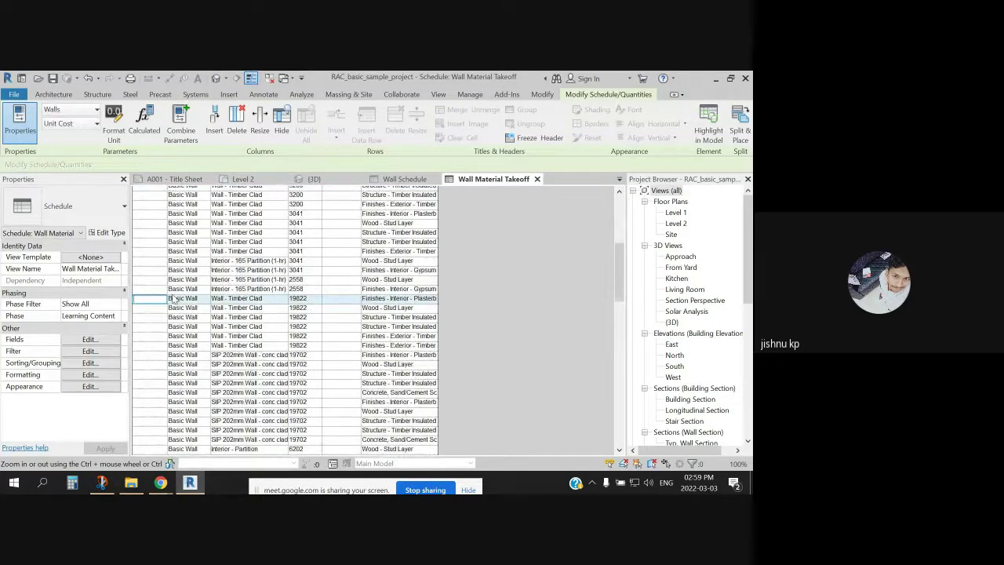
type("8")
key("Return")
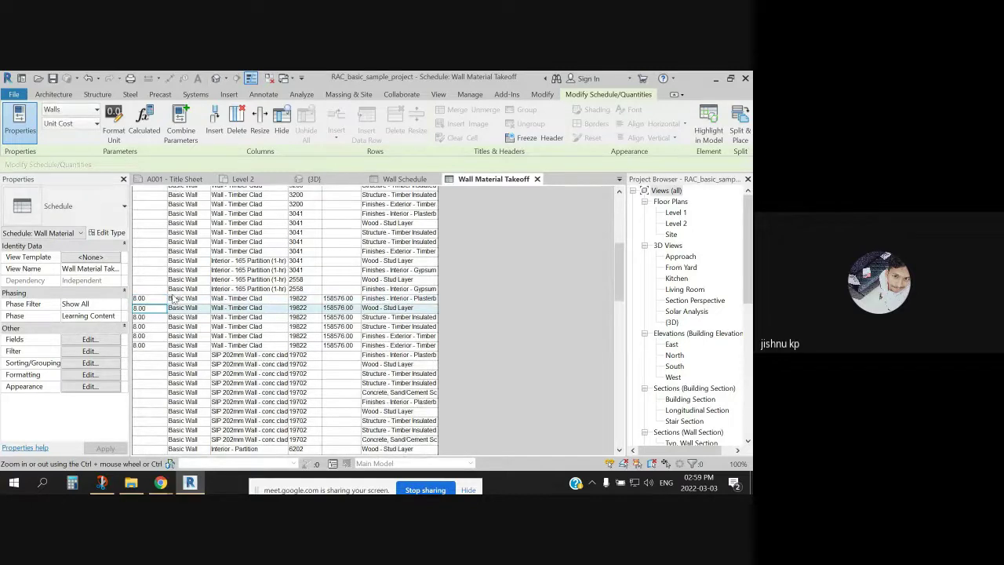
left_click(339, 310)
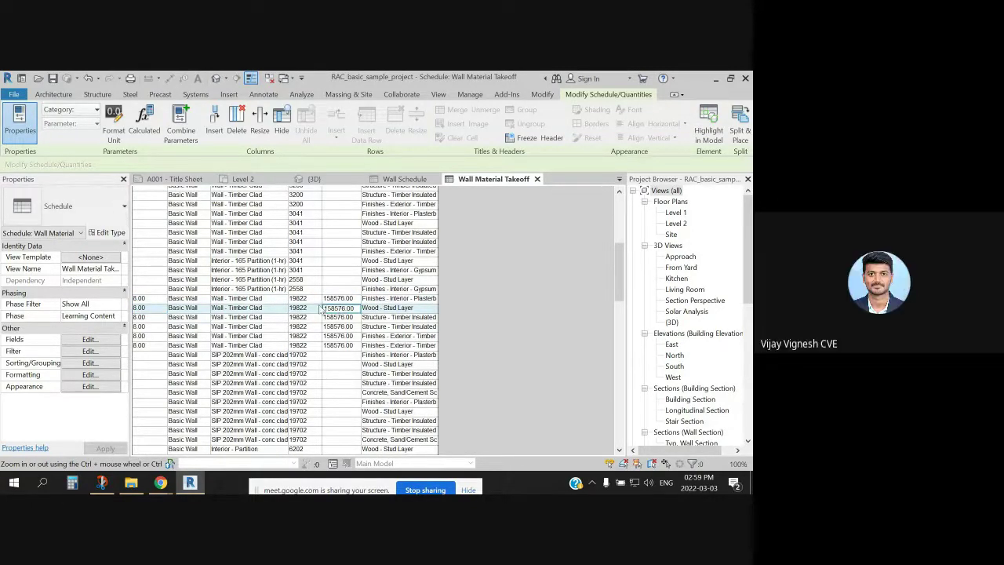
Step: Set the unit cost of the Timber Clad wall with length 4580 to 12
scroll(318, 308, "up", 5)
scroll(310, 282, "up", 5)
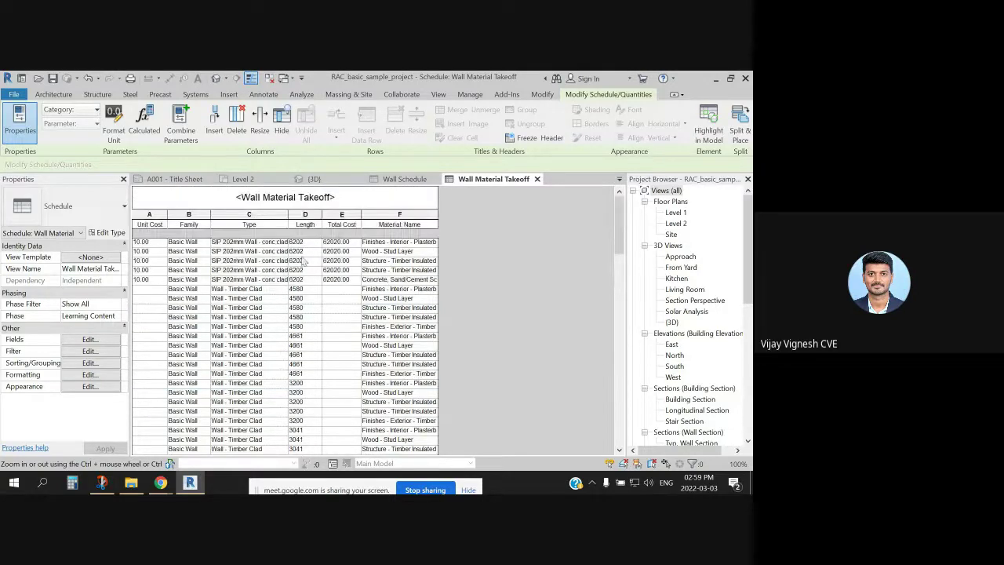
scroll(343, 353, "down", 5)
scroll(169, 384, "down", 5)
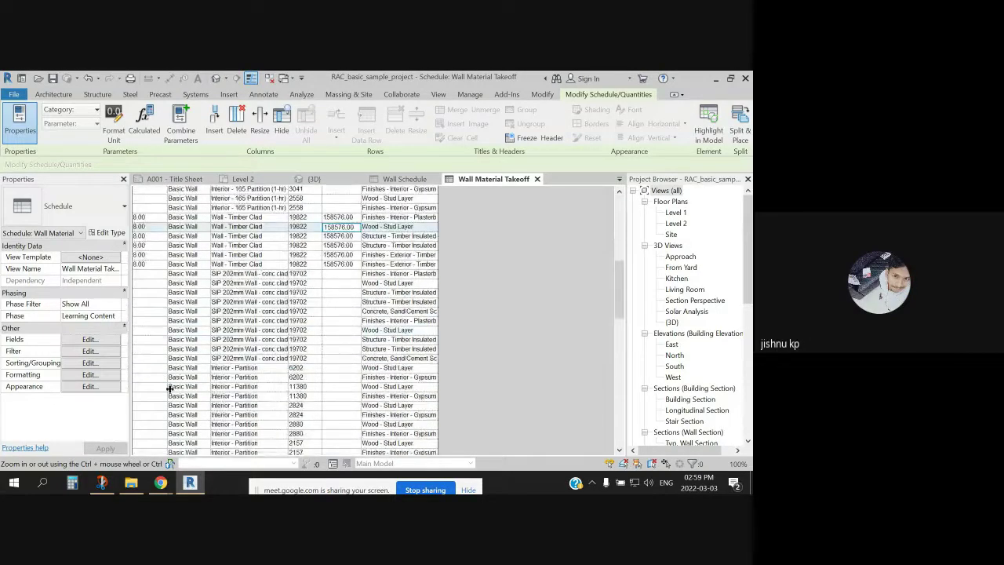
scroll(169, 388, "down", 3)
scroll(206, 318, "up", 10)
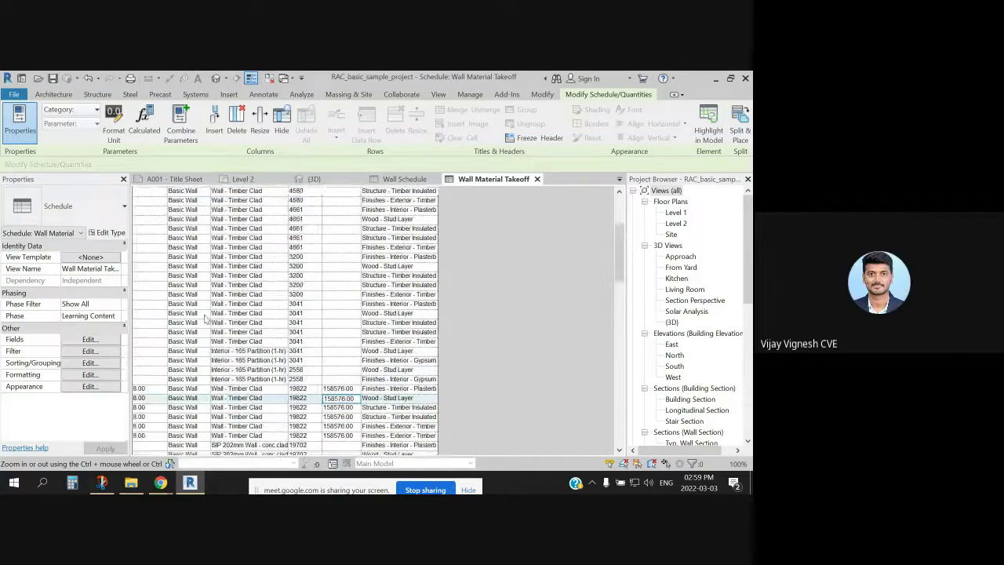
scroll(206, 318, "up", 5)
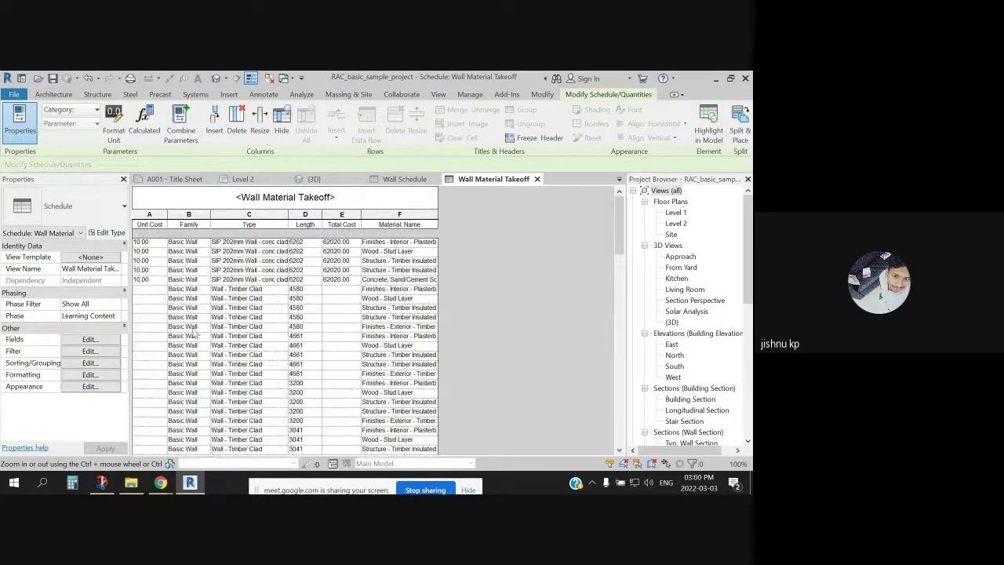
left_click(157, 290)
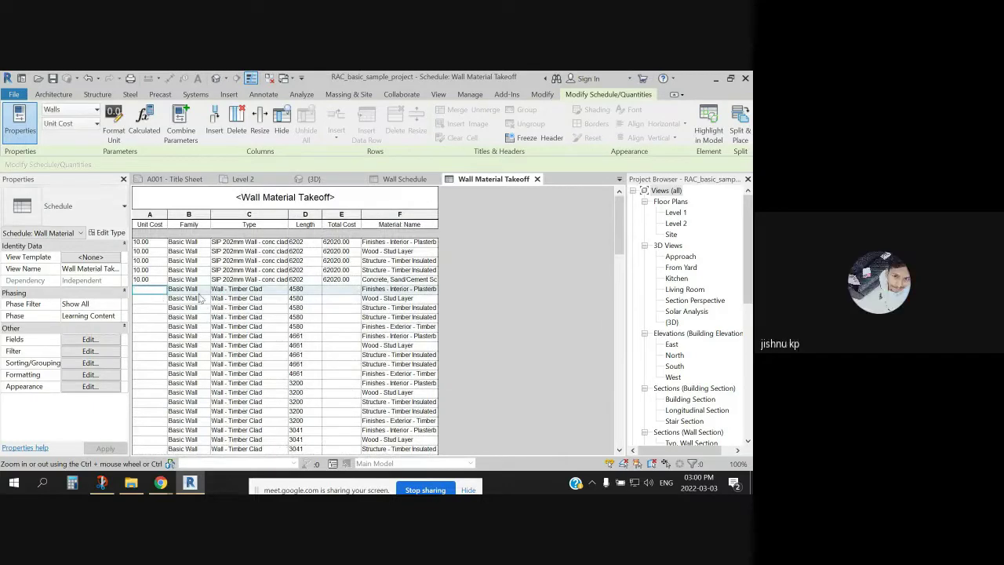
type("12")
key("Return")
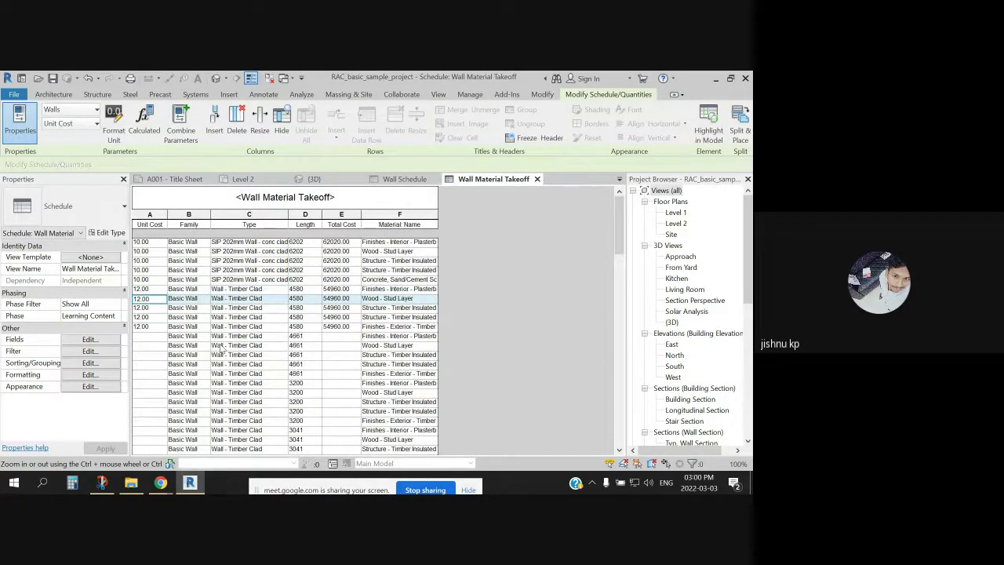
Step: Set the unit cost of the Timber Clad wall with length 4661 to 20
left_click(150, 337)
left_click(257, 356)
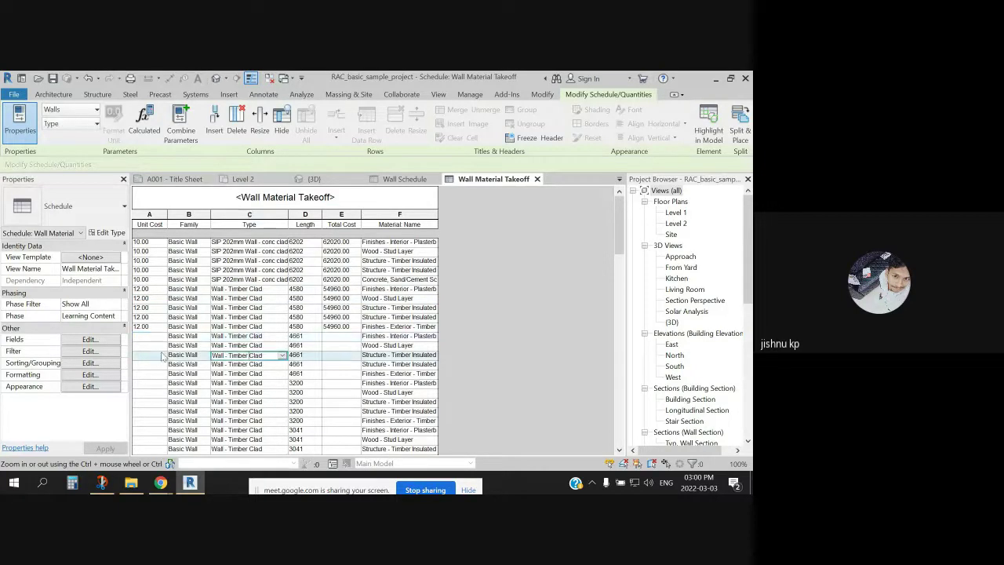
left_click(145, 338)
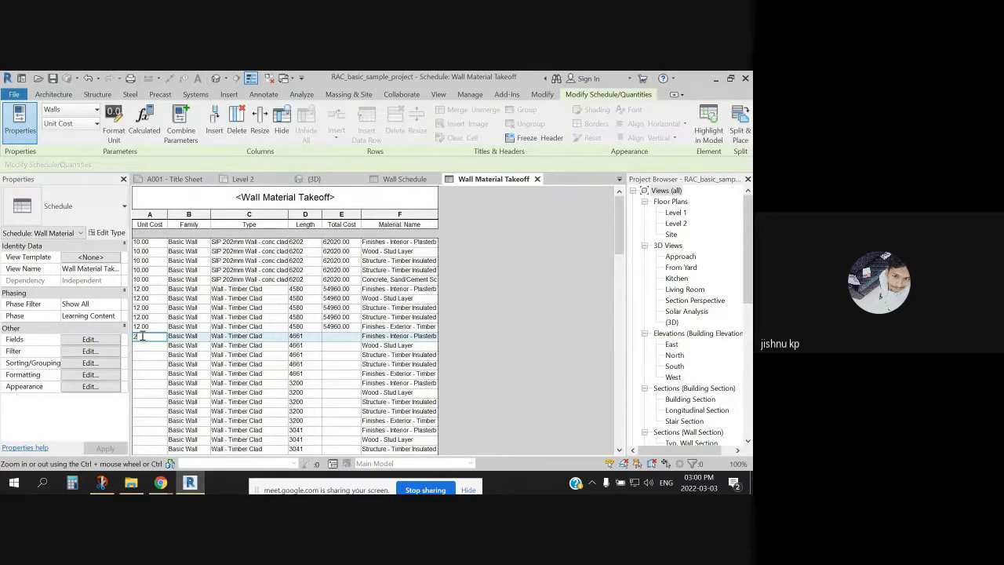
key("Return")
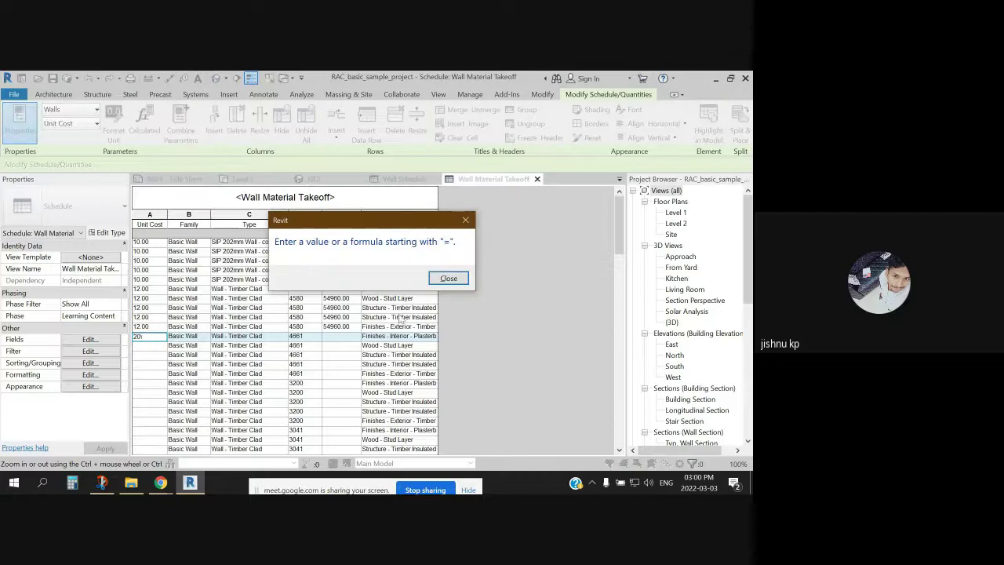
left_click(441, 281)
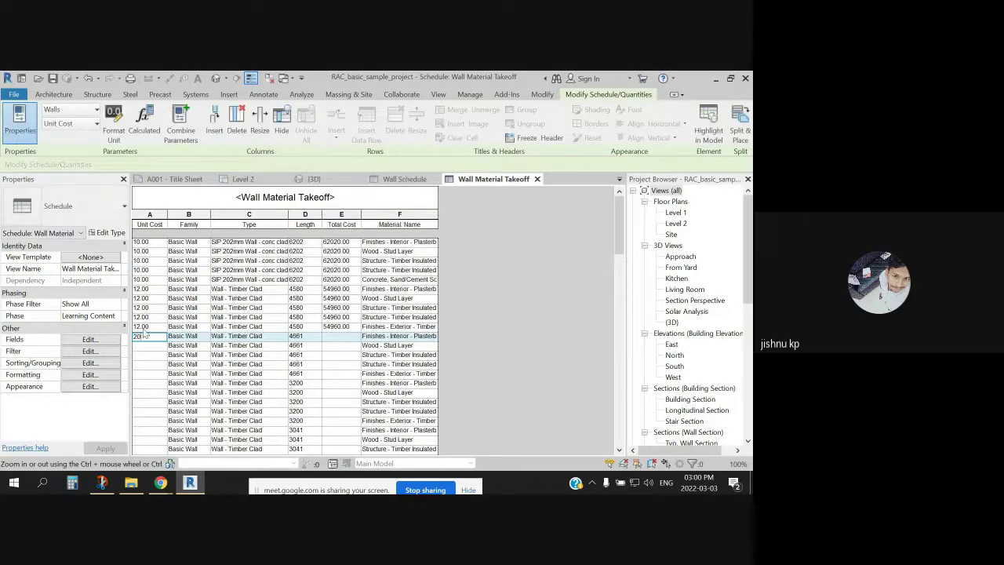
key("Return")
Step: Set the unit cost of the Timber Clad wall with length 3200 to 24
left_click(155, 383)
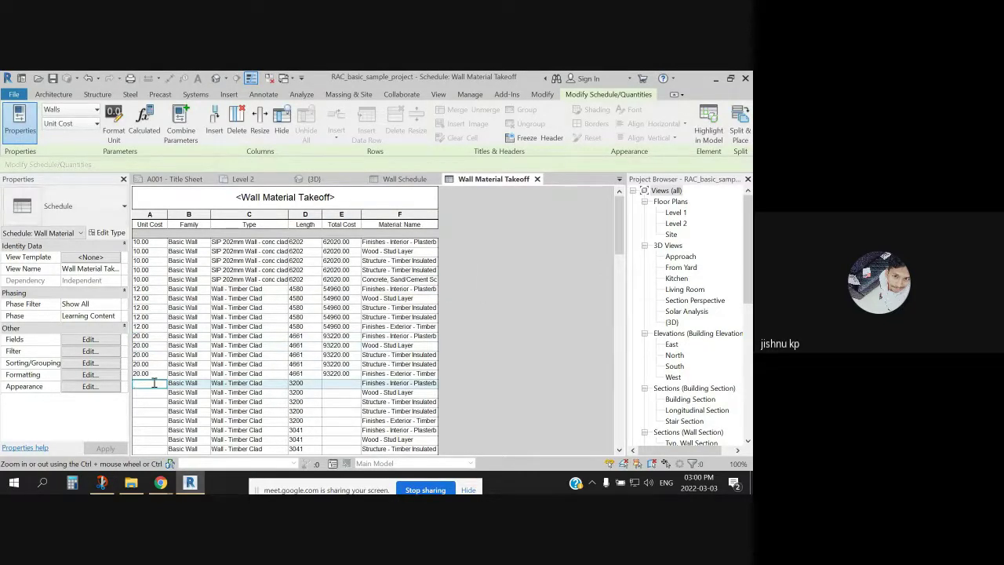
key("Return")
scroll(354, 377, "down", 2)
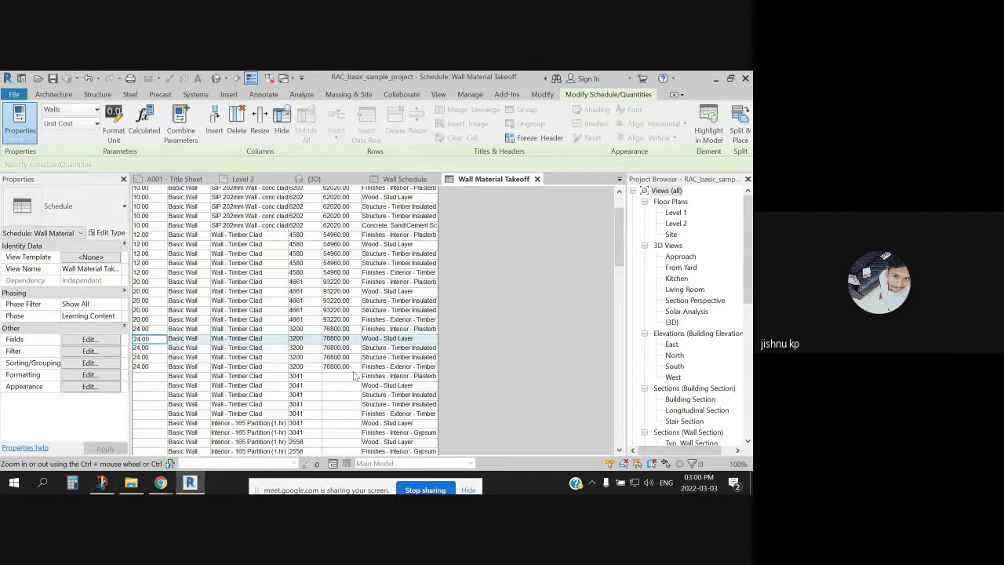
scroll(354, 377, "down", 2)
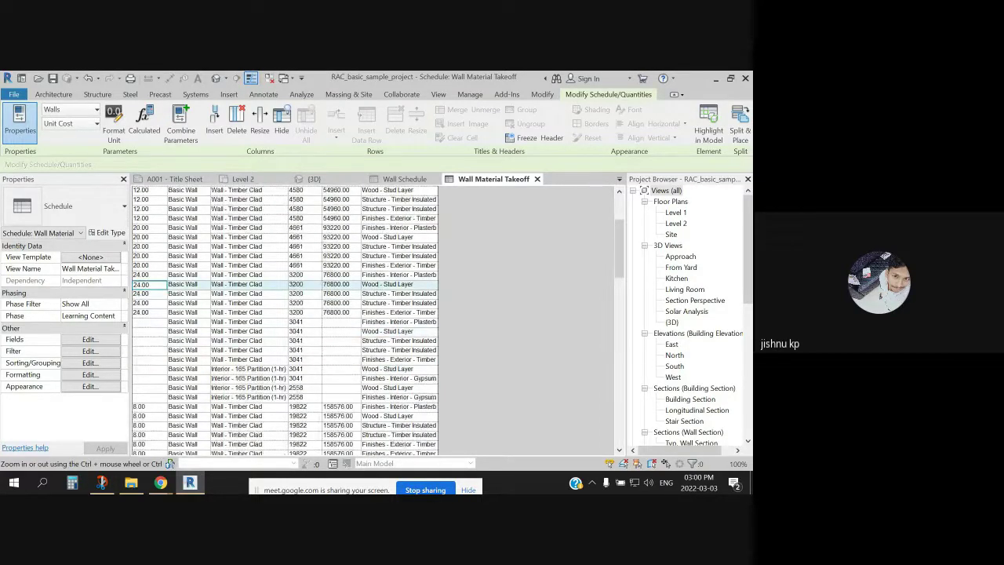
Step: Sort the takeoff by Unit Cost ascending with a header and a Count and totals footer, and turn off itemizing every instance
left_click(106, 364)
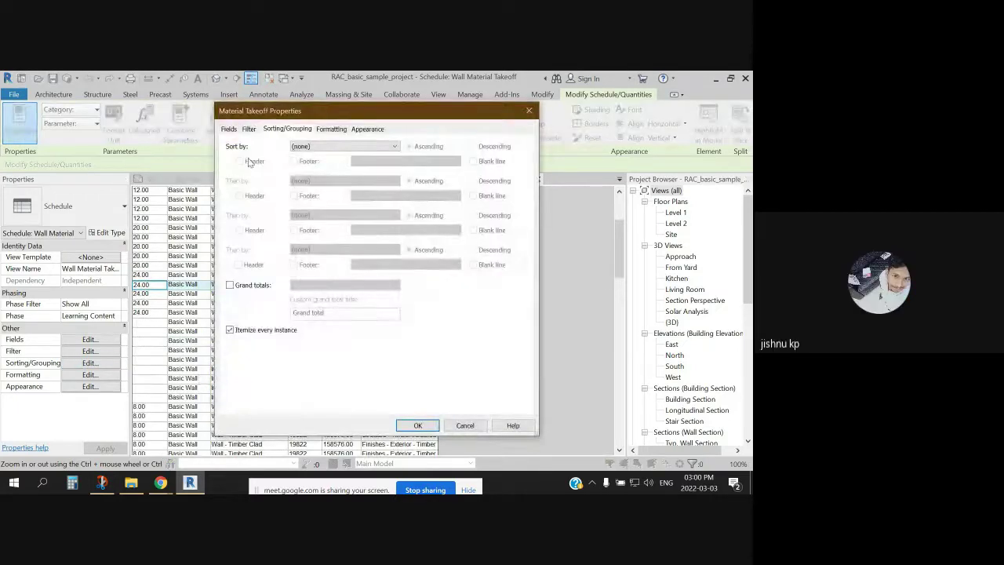
left_click(344, 148)
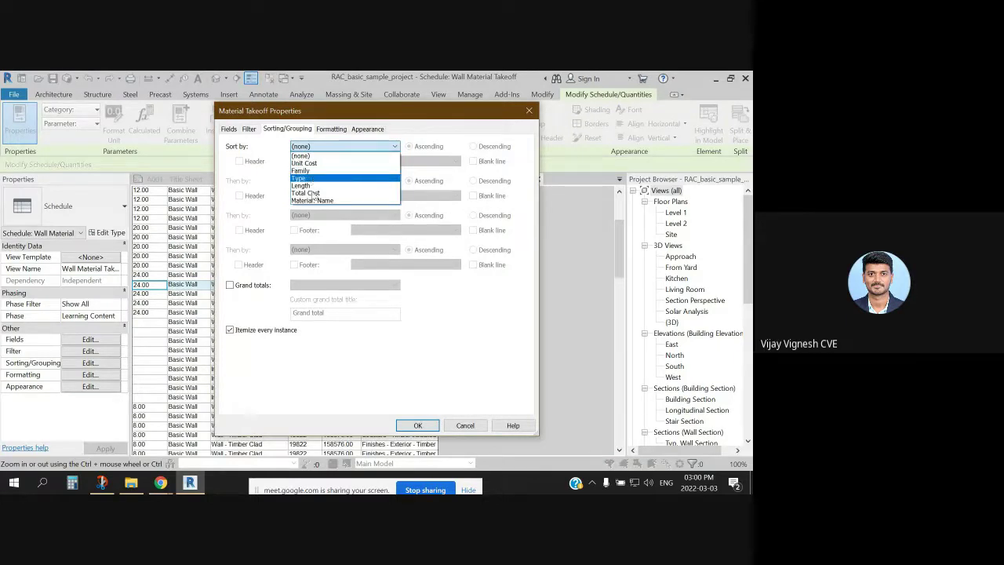
left_click(311, 164)
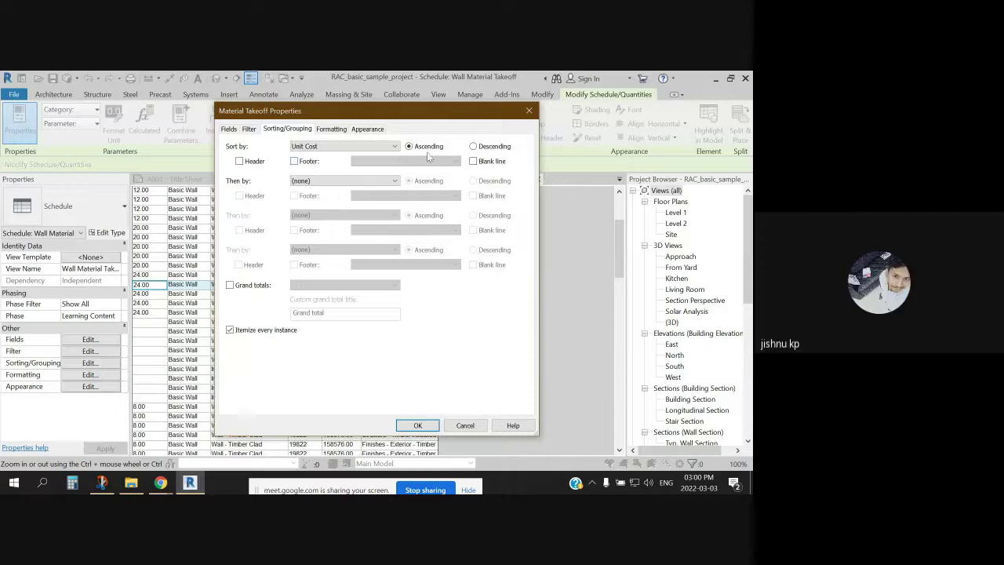
left_click(251, 164)
left_click(295, 161)
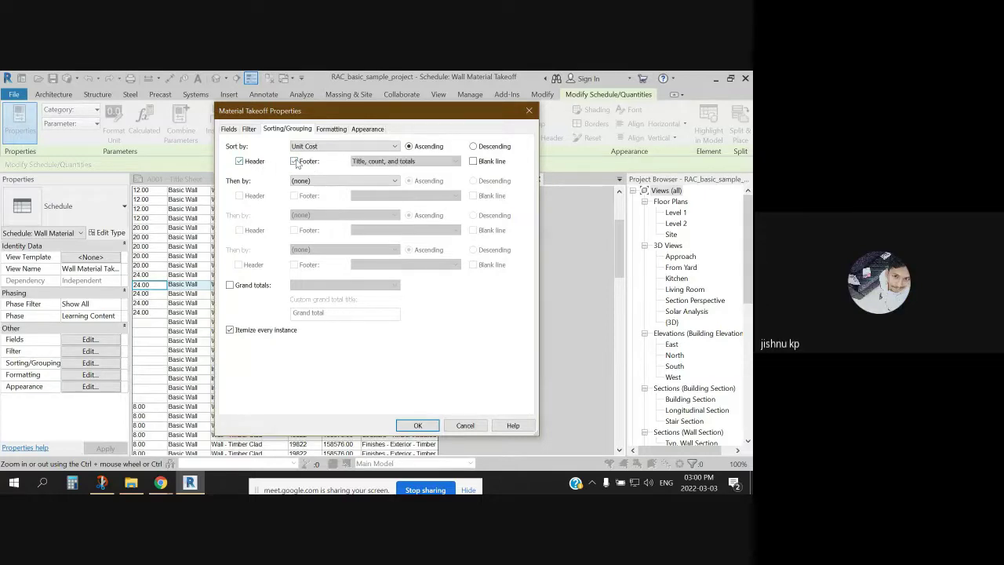
left_click(400, 161)
left_click(379, 180)
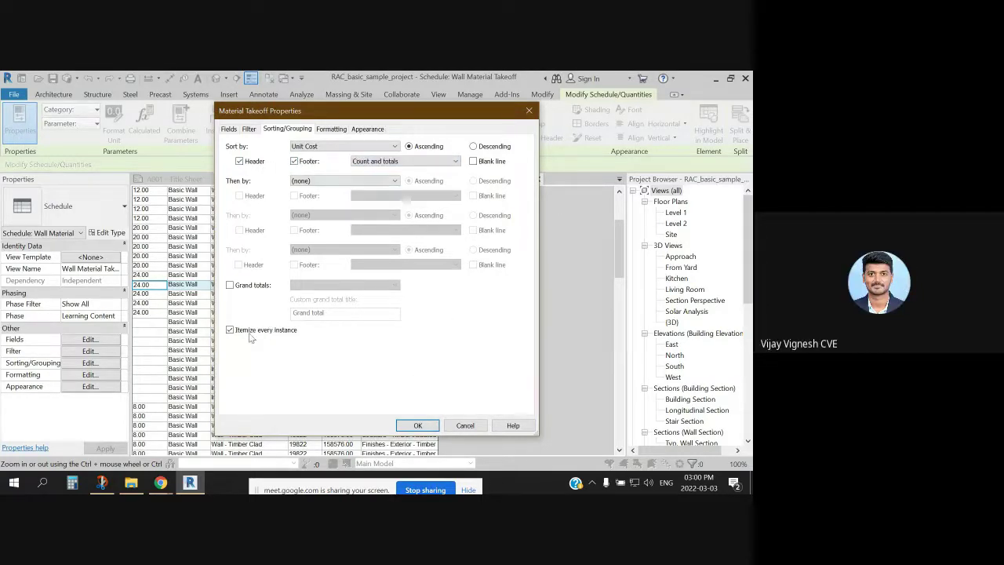
left_click(418, 426)
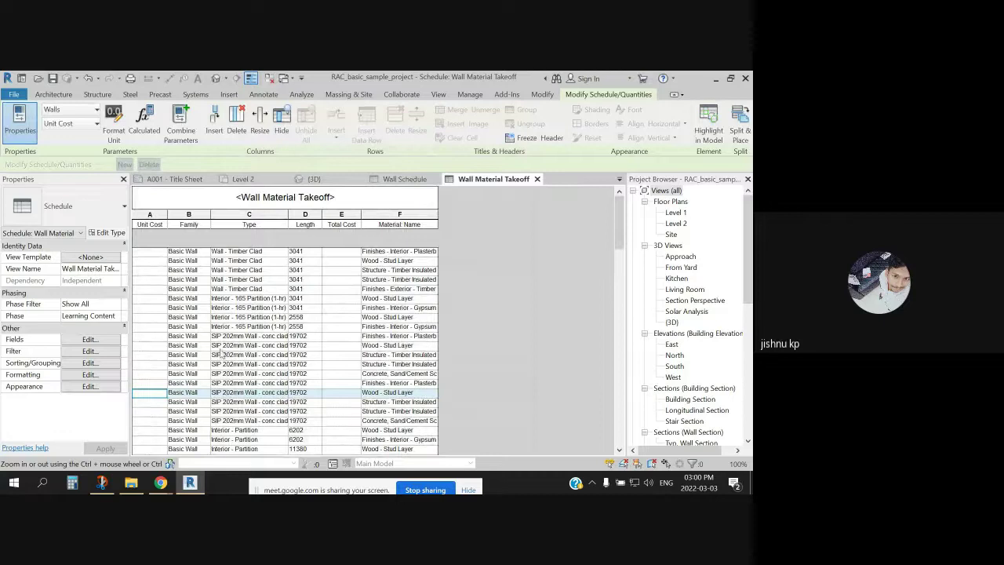
left_click(89, 363)
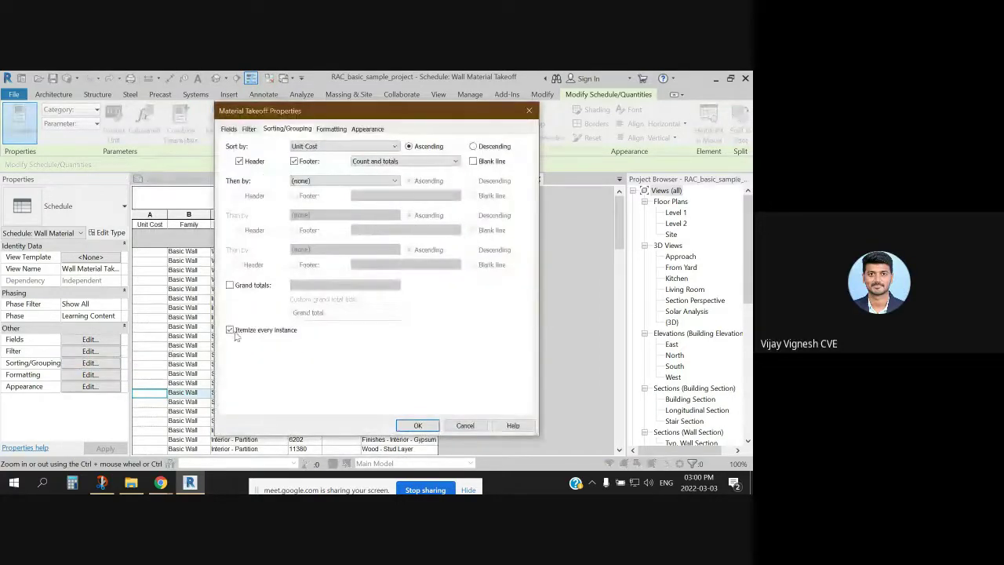
left_click(414, 425)
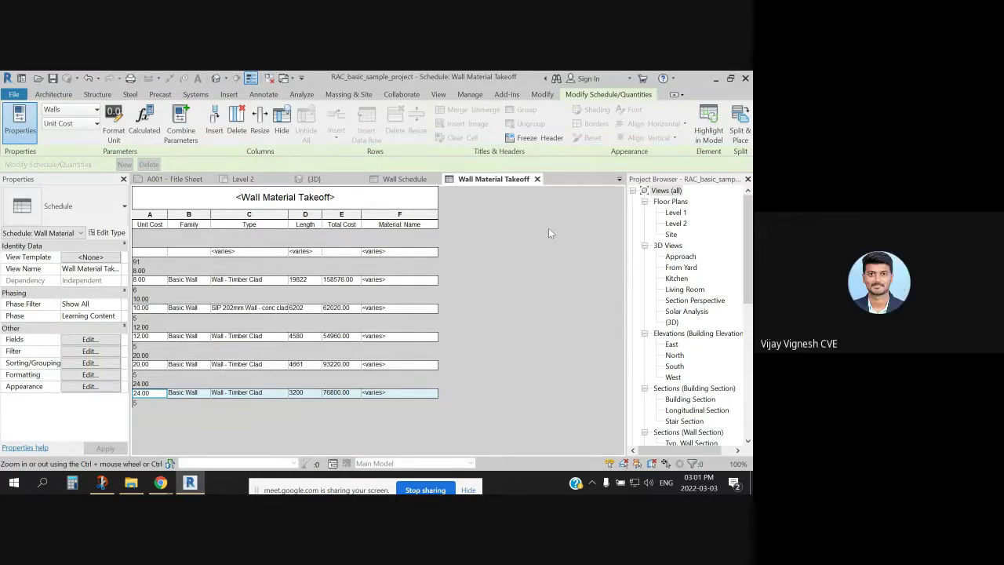
left_click(425, 490)
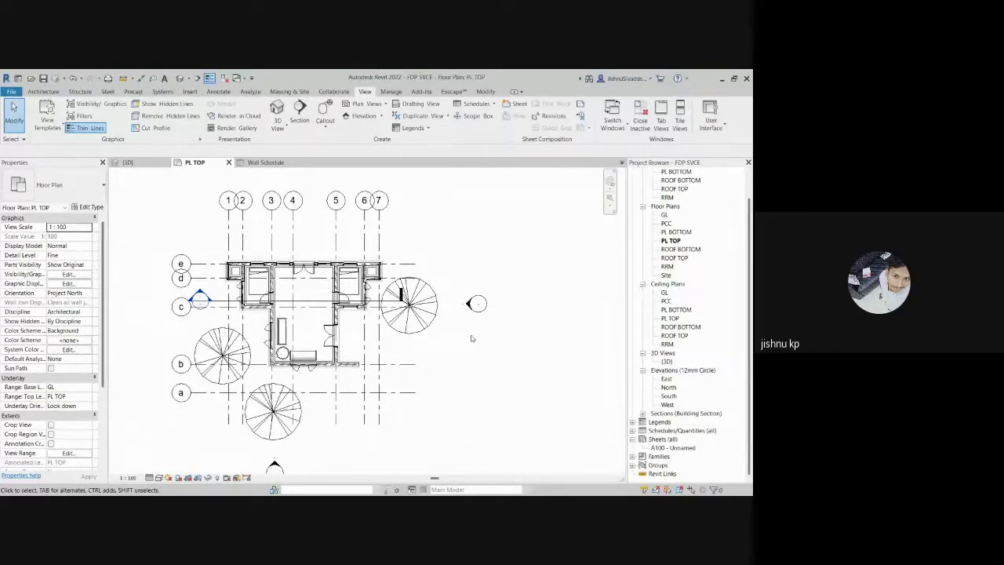
middle_click_drag(259, 333, 265, 332)
scroll(338, 323, "up", 1)
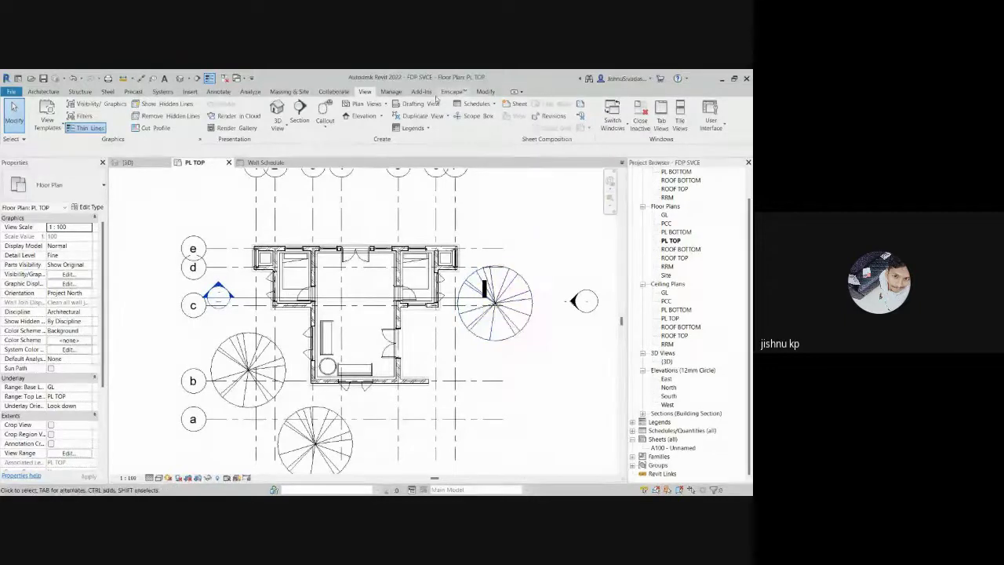
left_click(476, 103)
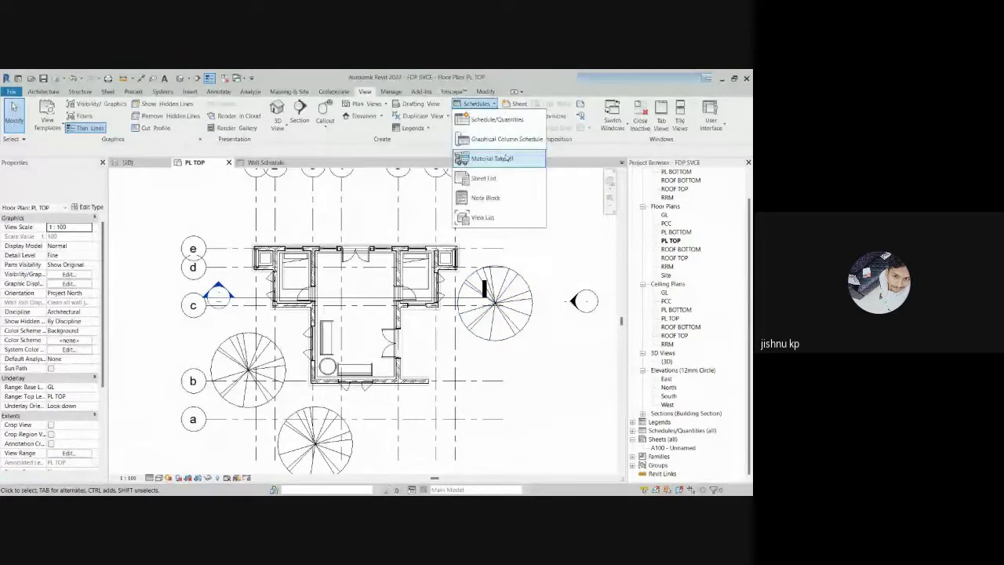
left_click(506, 158)
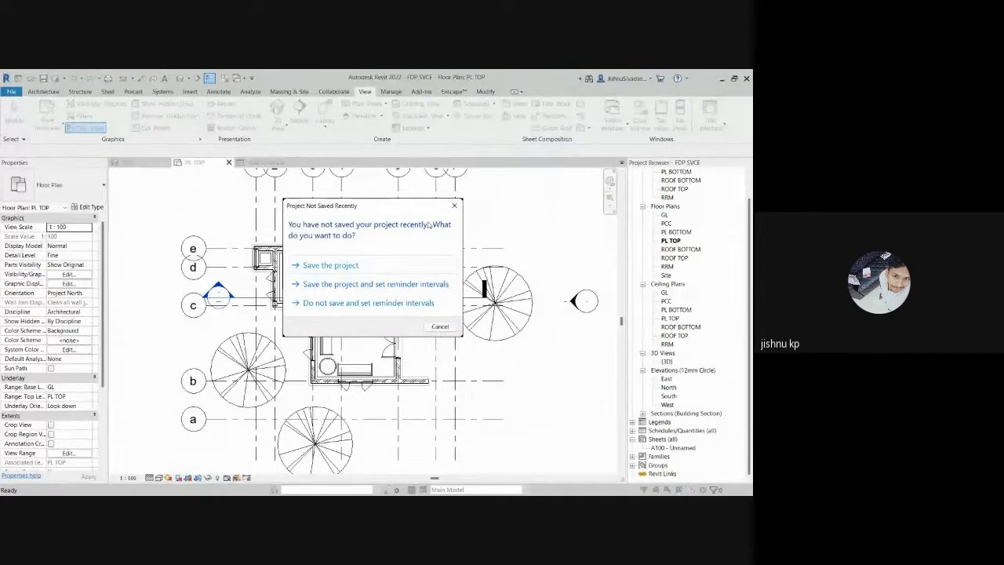
left_click(454, 206)
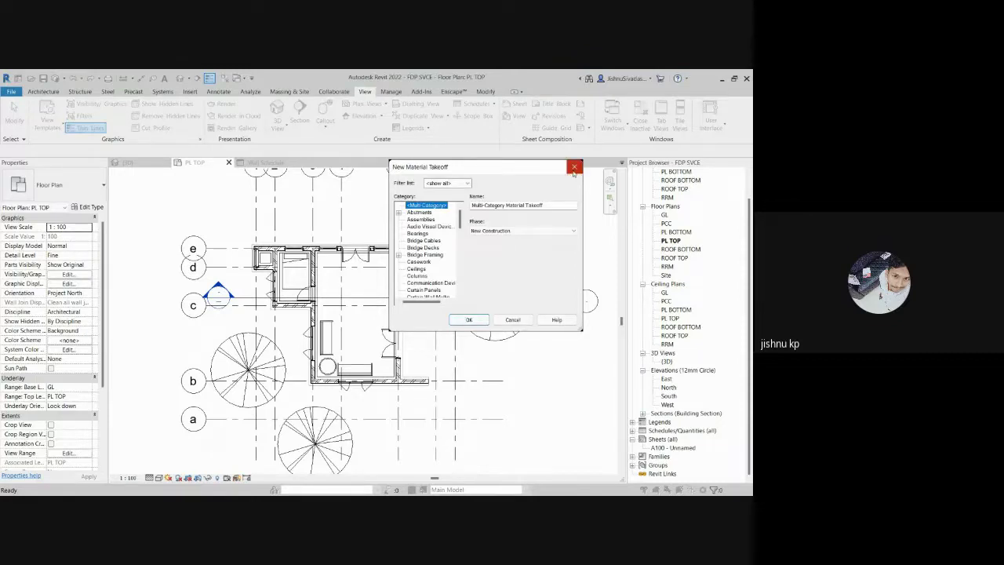
left_click(574, 169)
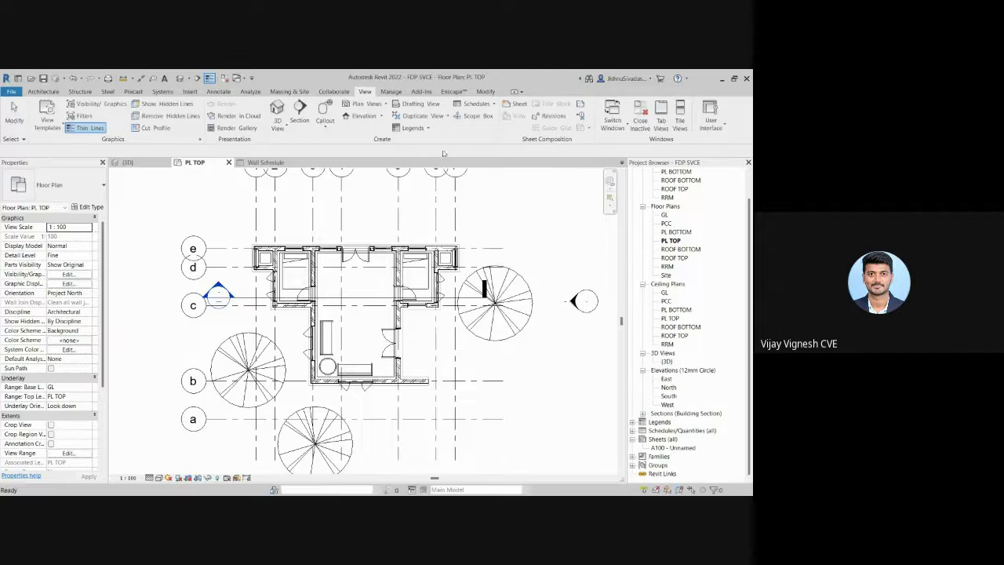
left_click(477, 104)
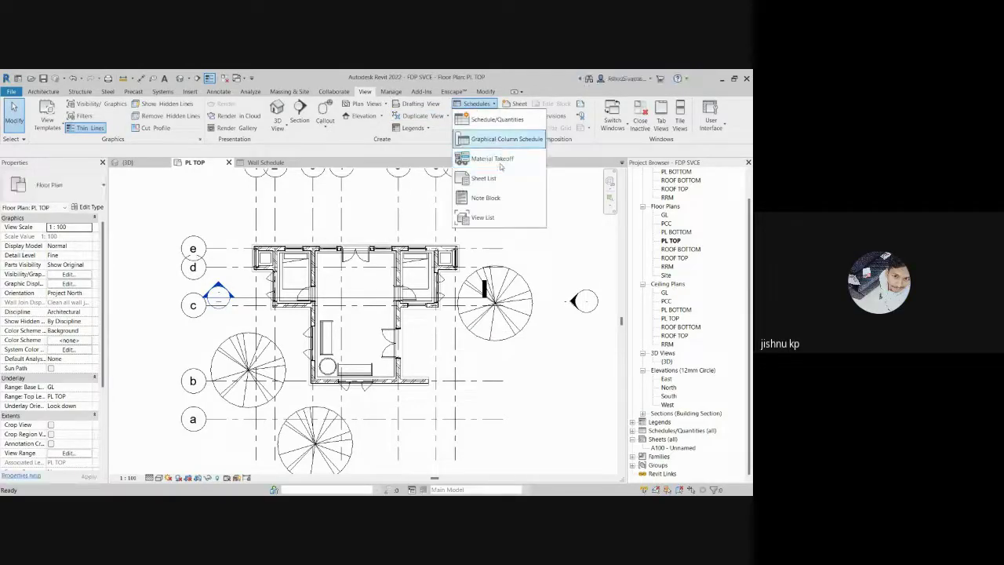
left_click(511, 120)
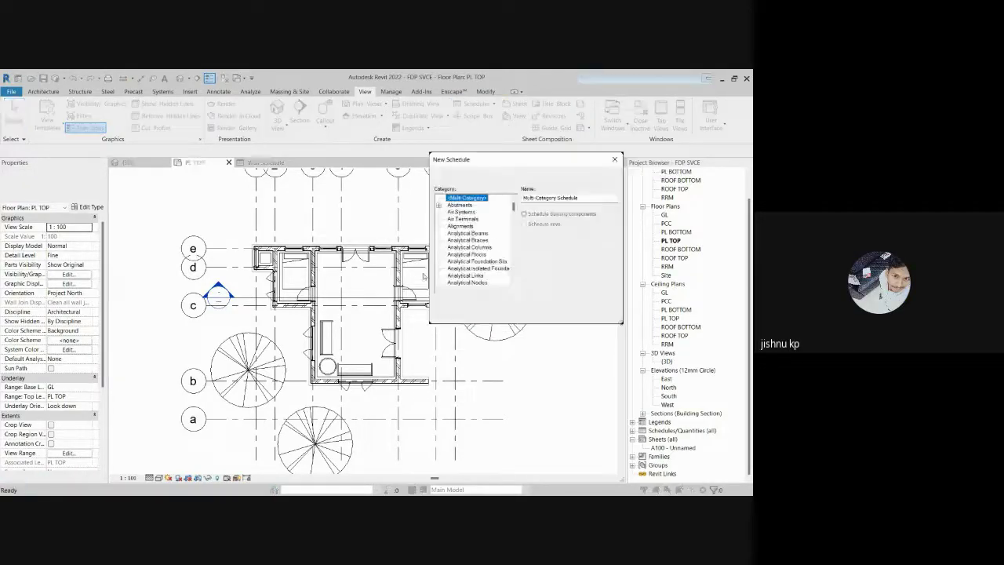
left_click(471, 261)
key("d")
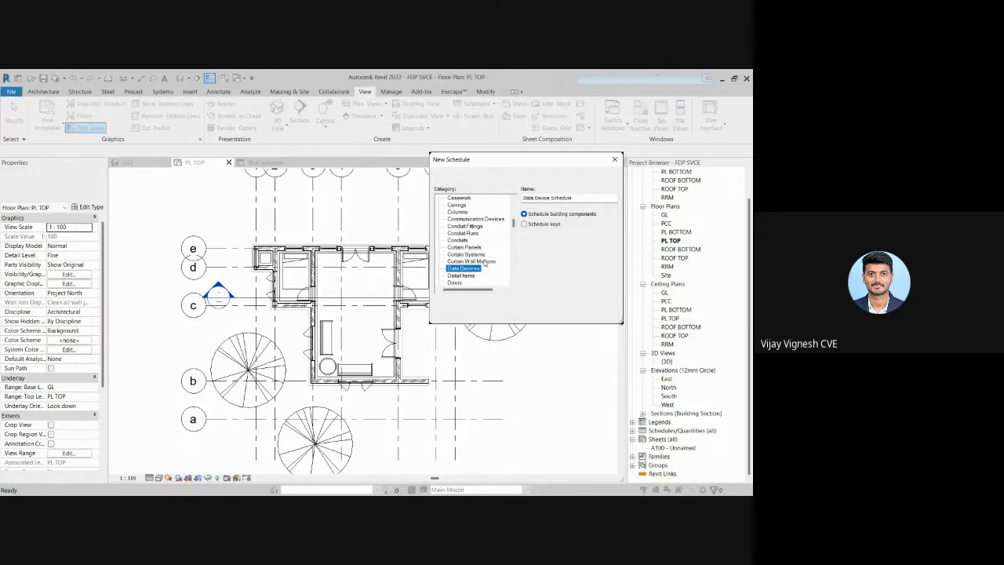
left_click(567, 311)
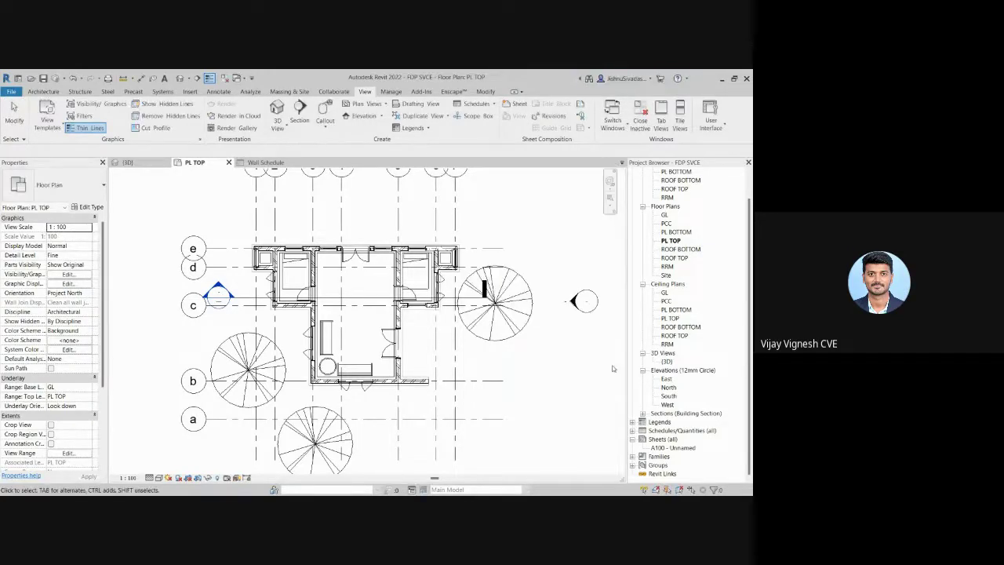
scroll(600, 399, "down", 1)
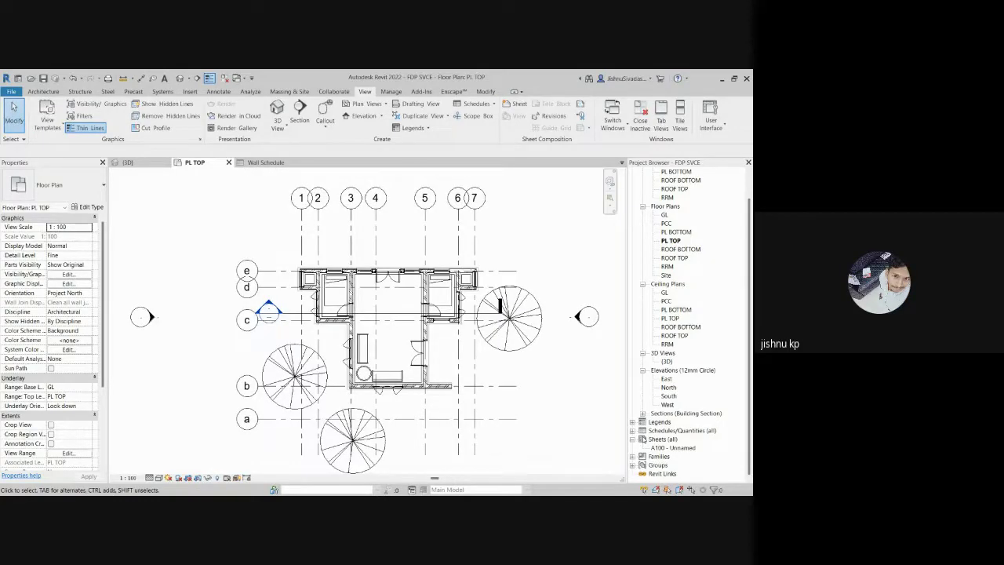
Step: Expand the project's list of schedules and open the sheet A100 - Unnamed
left_click(634, 433)
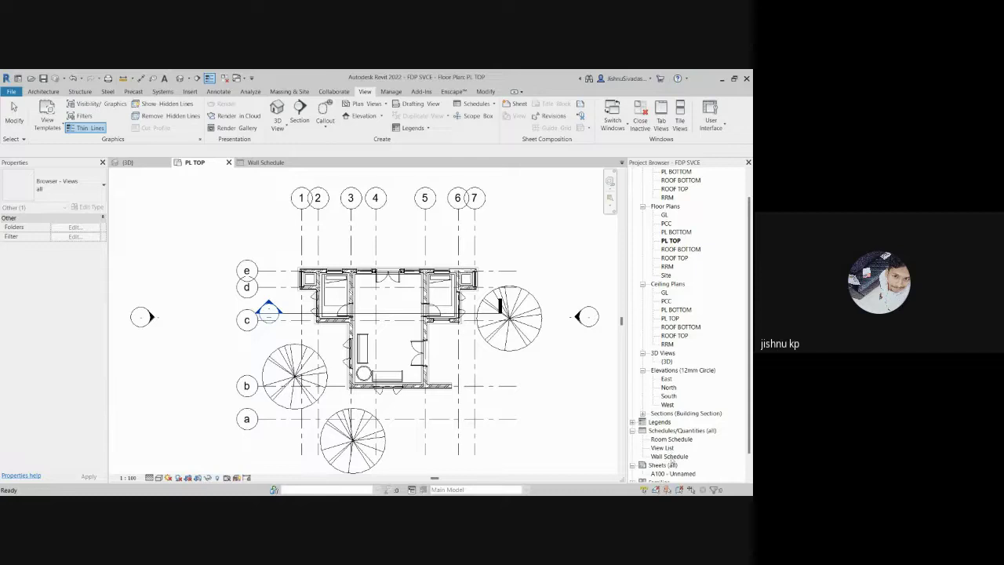
scroll(665, 440, "down", 1)
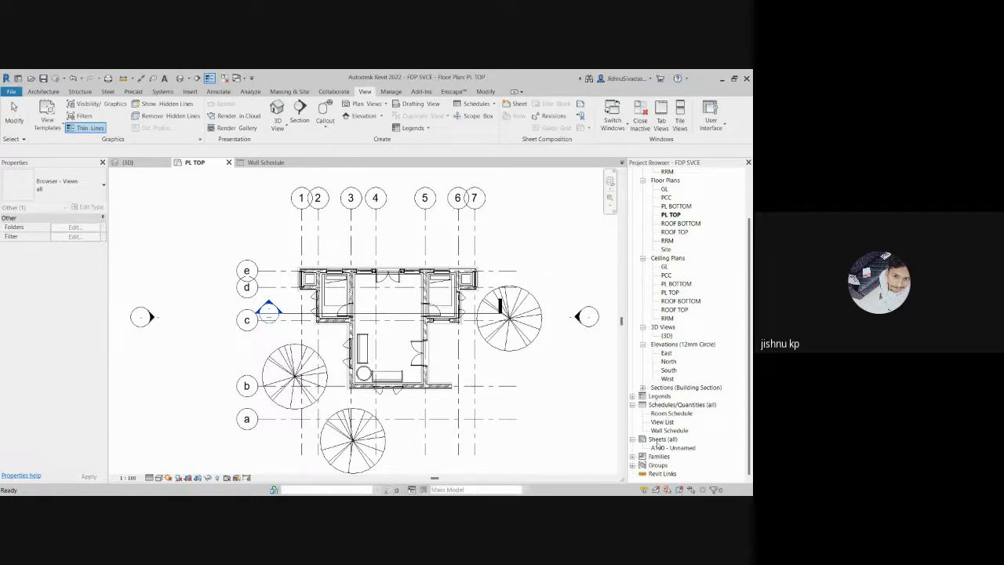
double_click(659, 447)
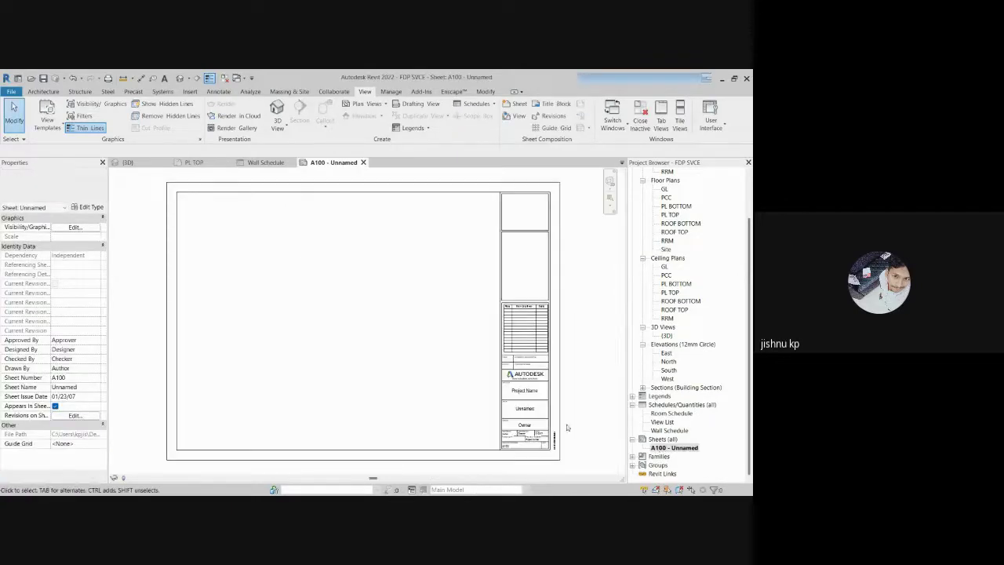
Step: Place the Room Schedule near the sheet's upper left corner and the Wall Schedule below it
left_click_drag(665, 413, 375, 359)
left_click(197, 210)
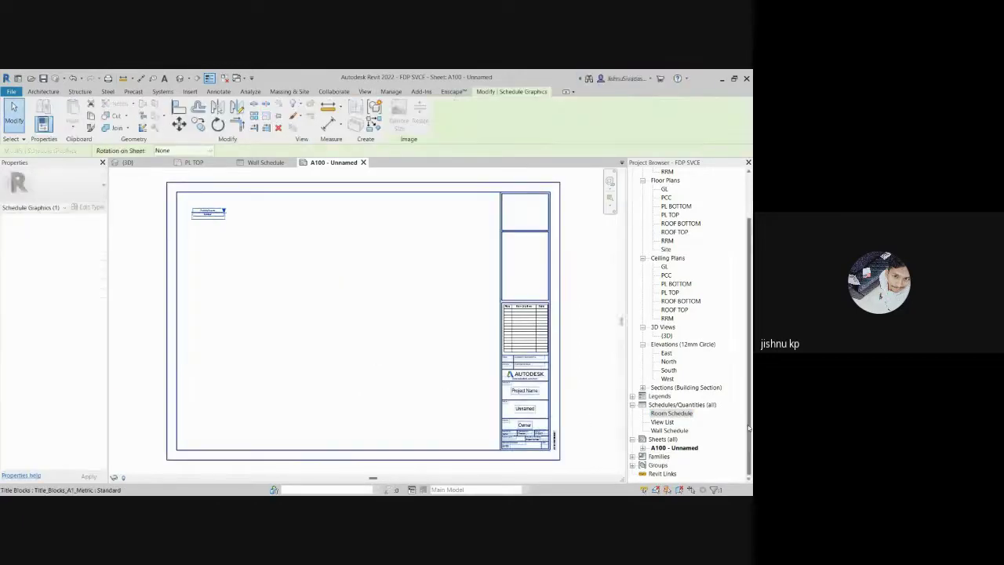
left_click_drag(669, 430, 214, 291)
left_click(214, 292)
key("Escape")
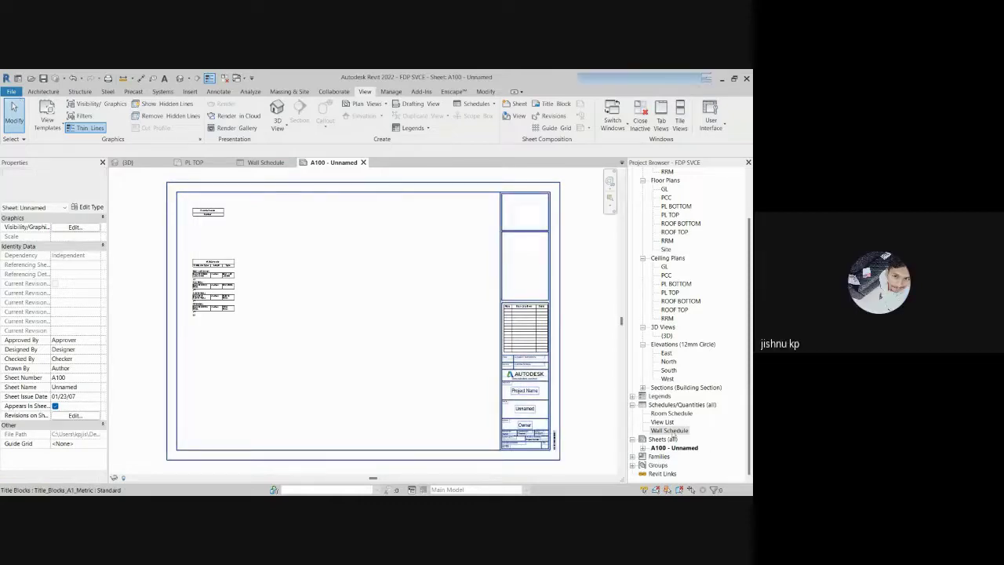
left_click(687, 448)
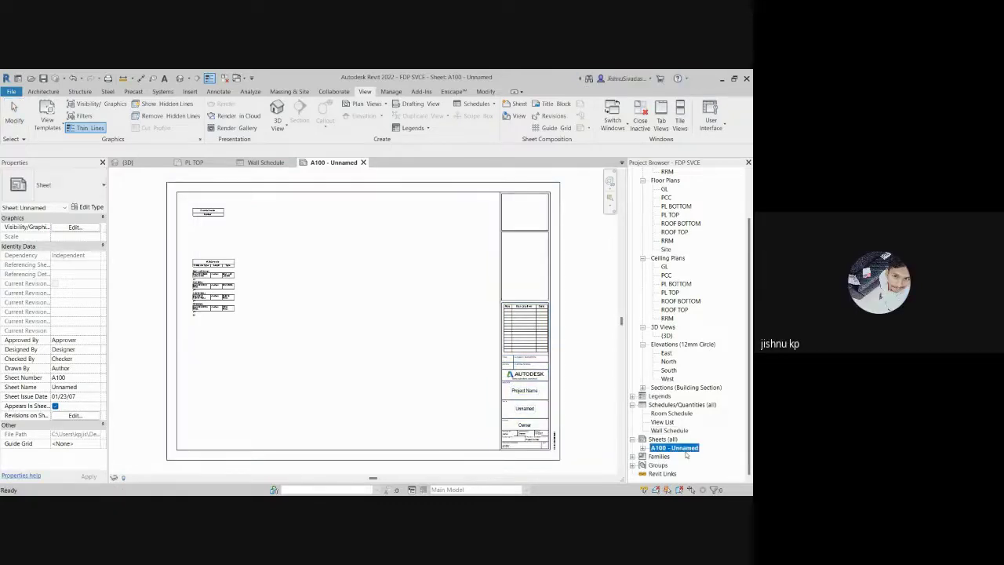
key("F2")
left_click(422, 245)
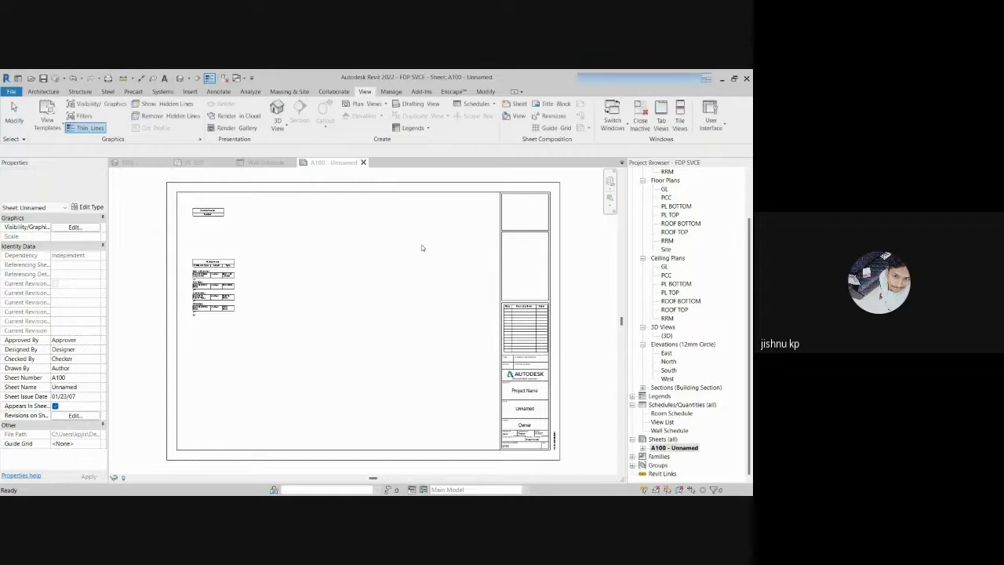
Step: Review the PDF export settings for the current sheet, then close them without exporting
left_click(12, 94)
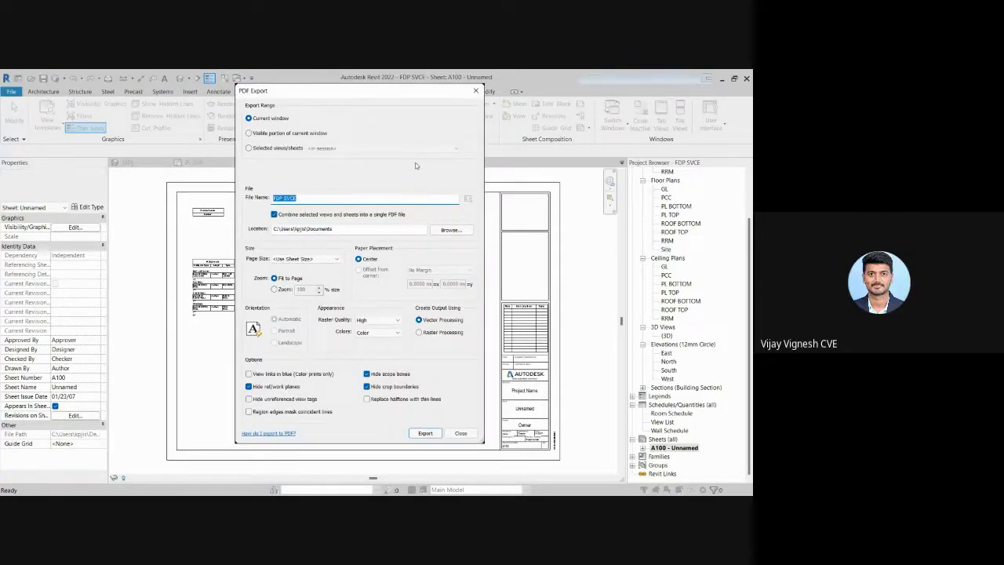
left_click(477, 95)
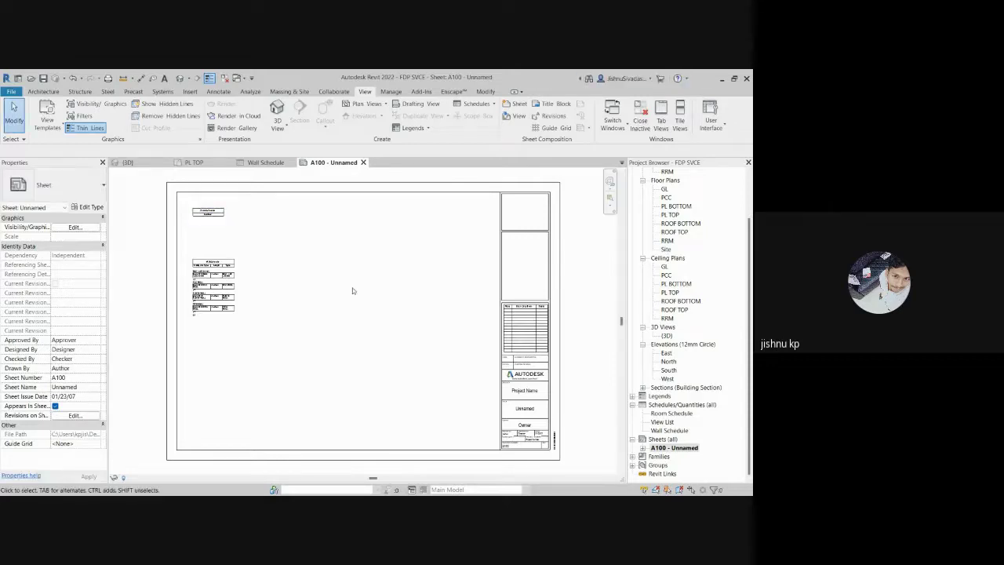
Step: Delete the Room Schedule from sheet A100, keeping only the Wall Schedule on it
left_click(208, 216)
key("Delete")
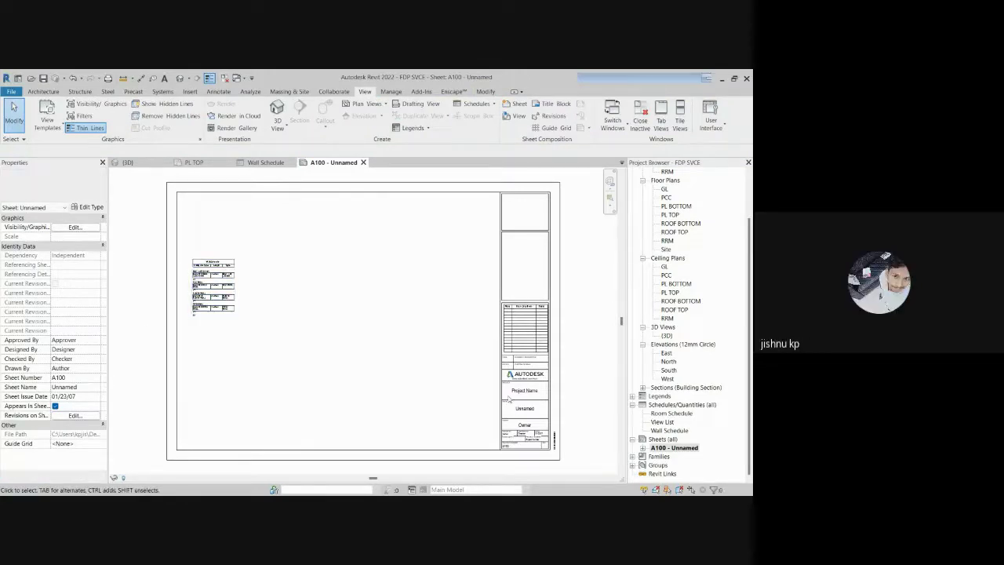
scroll(568, 414, "down", 1)
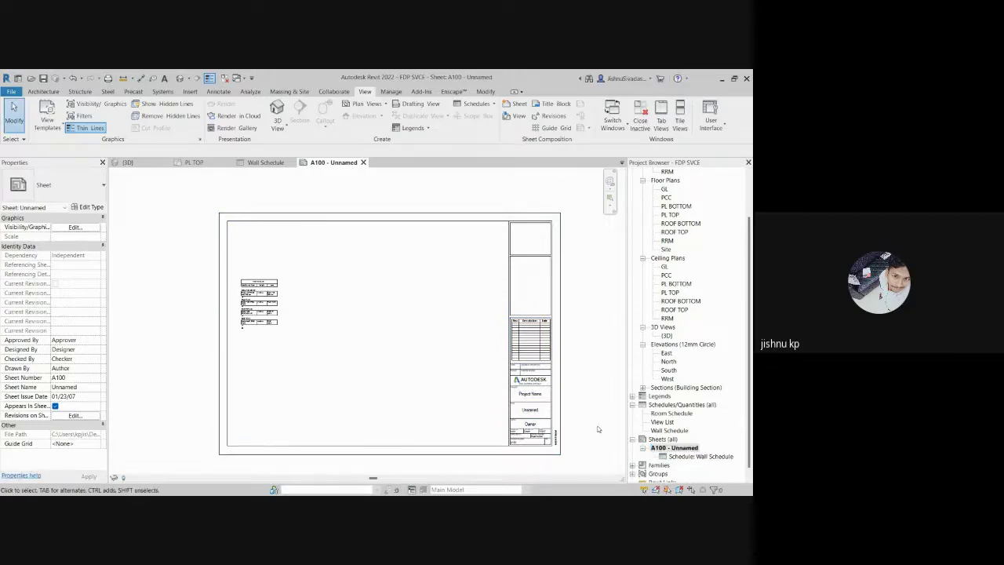
scroll(666, 463, "down", 1)
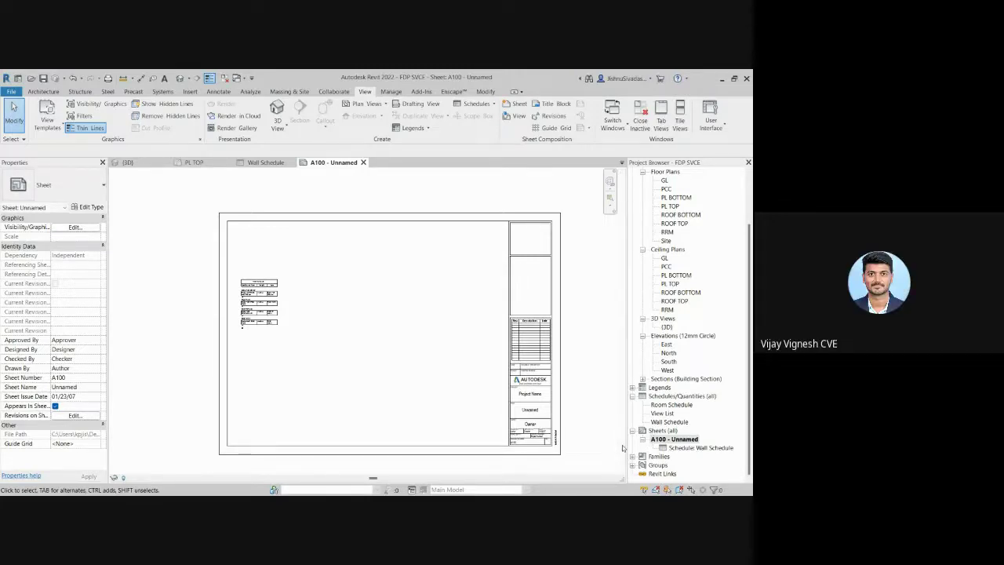
Step: Look at the new schedule settings through both the view and the analysis schedule commands, closing them without creating a schedule
left_click(484, 104)
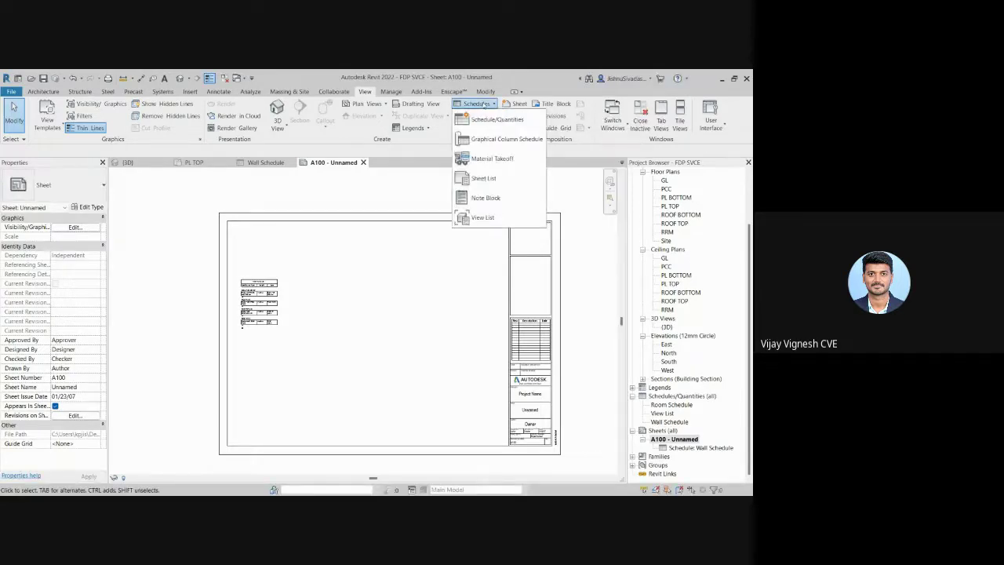
left_click(496, 119)
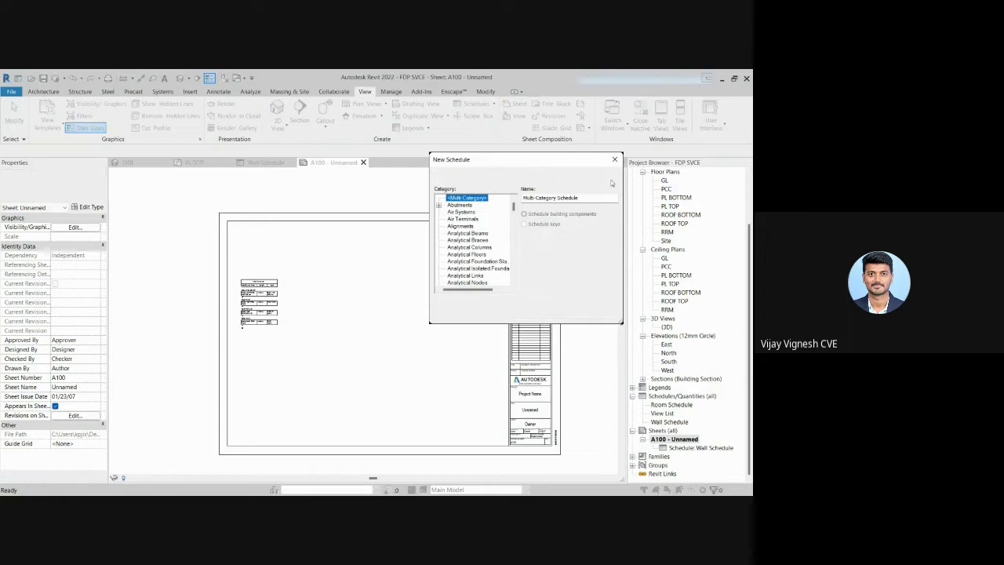
left_click(615, 159)
left_click(251, 92)
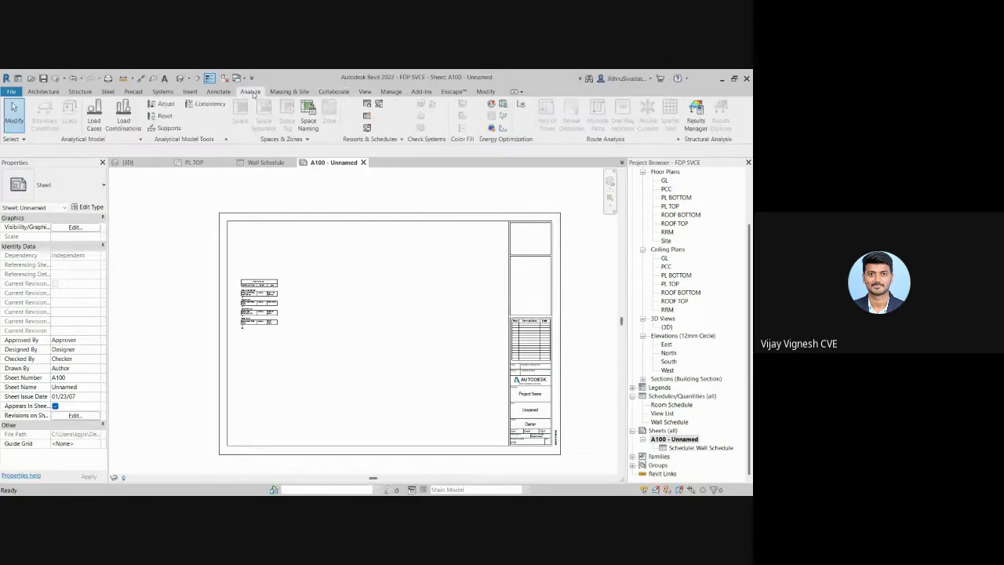
left_click(367, 127)
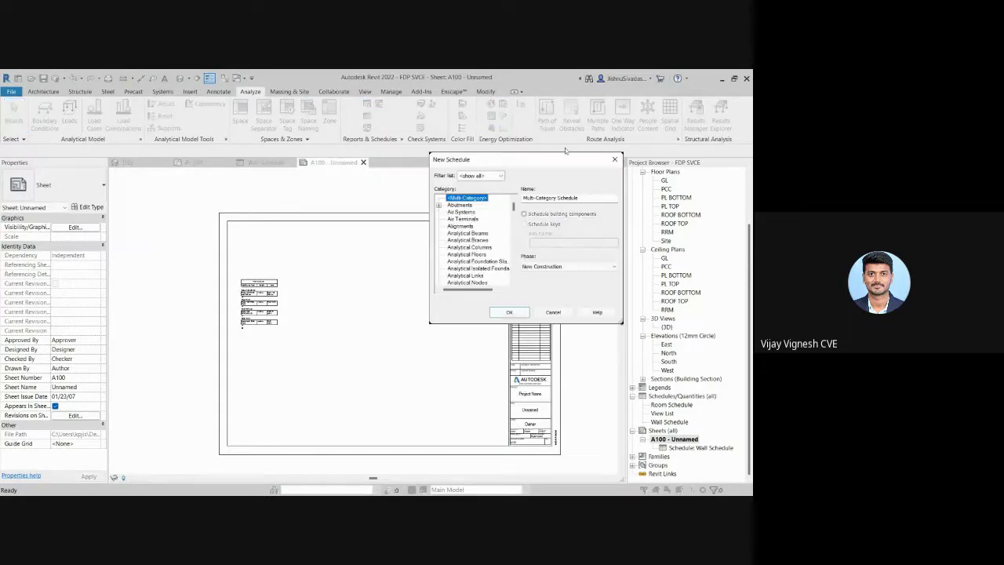
left_click(614, 160)
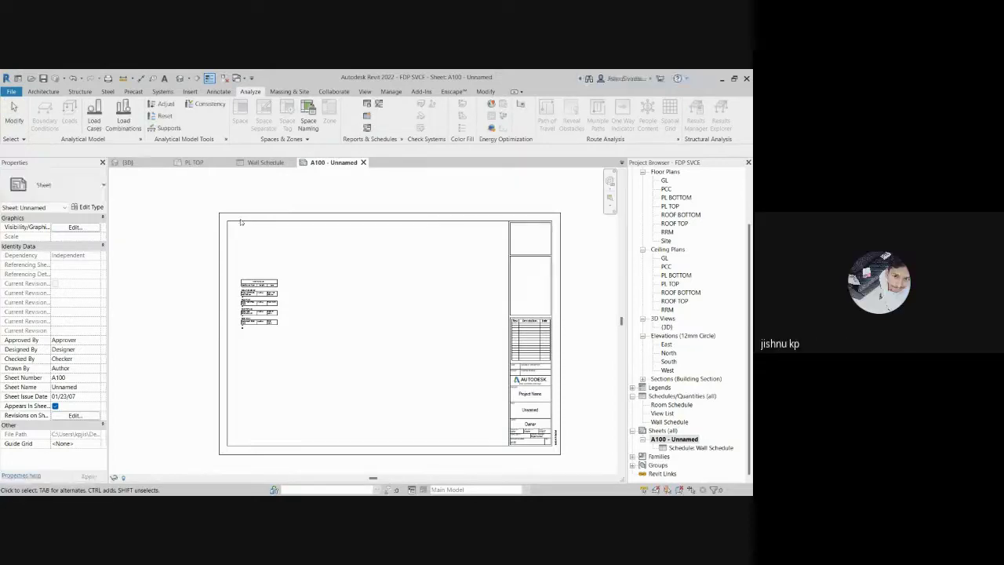
Step: Switch to the {3D} view and inspect the house model
left_click(192, 162)
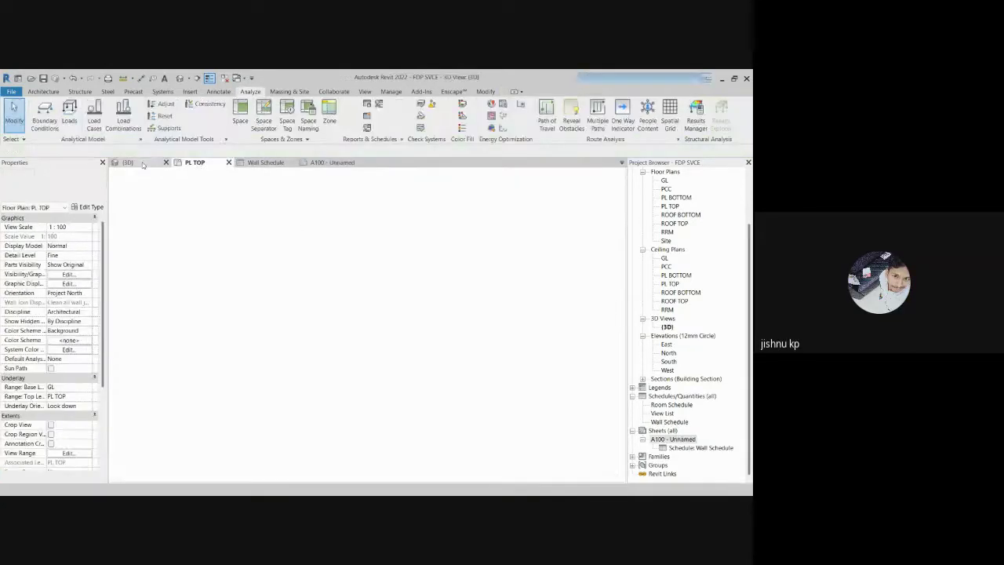
left_click(141, 163)
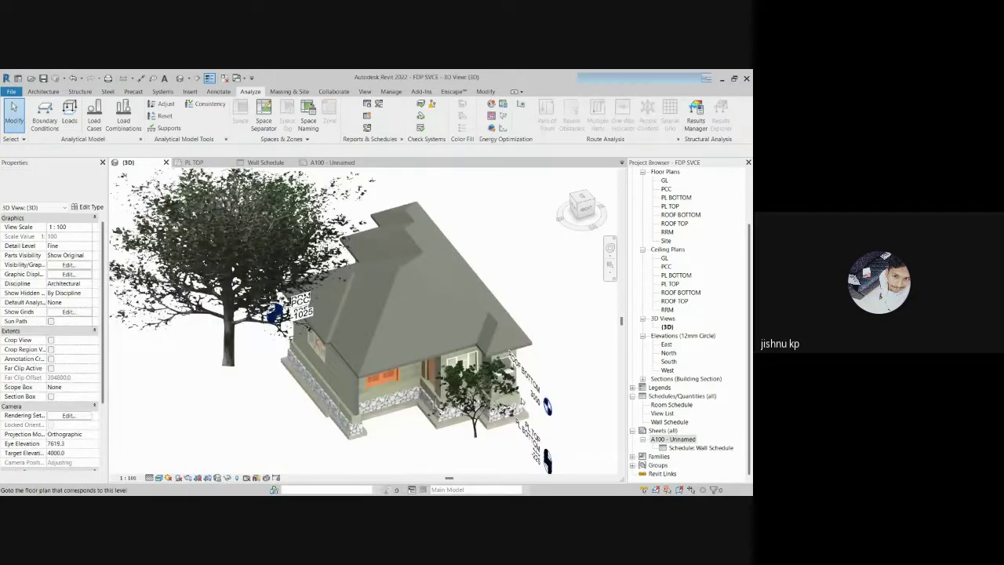
middle_click_drag(521, 401, 463, 378, "shift")
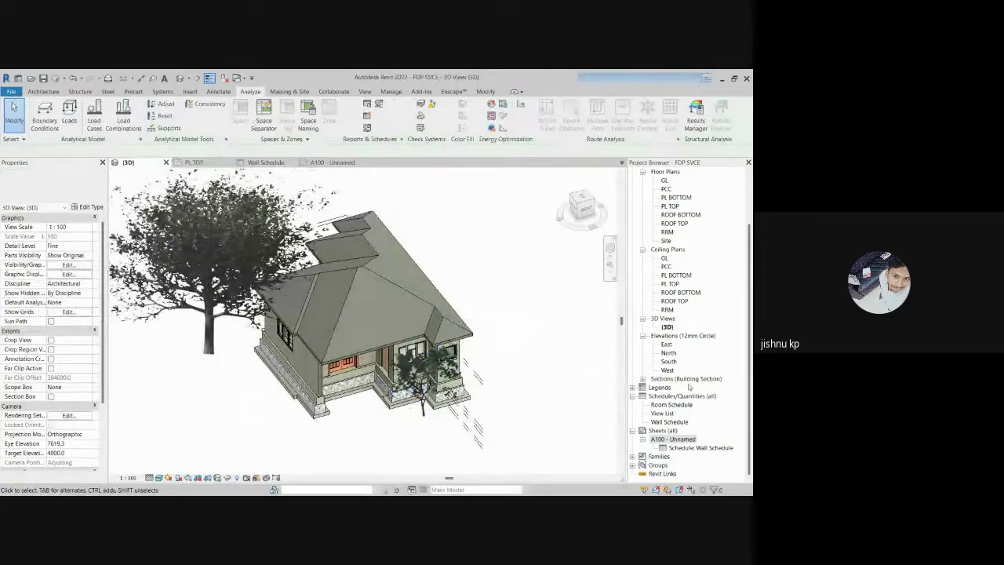
Step: Create a new sheet using the Title_Blocks_A1_Metric : Standard title block
left_click(663, 430)
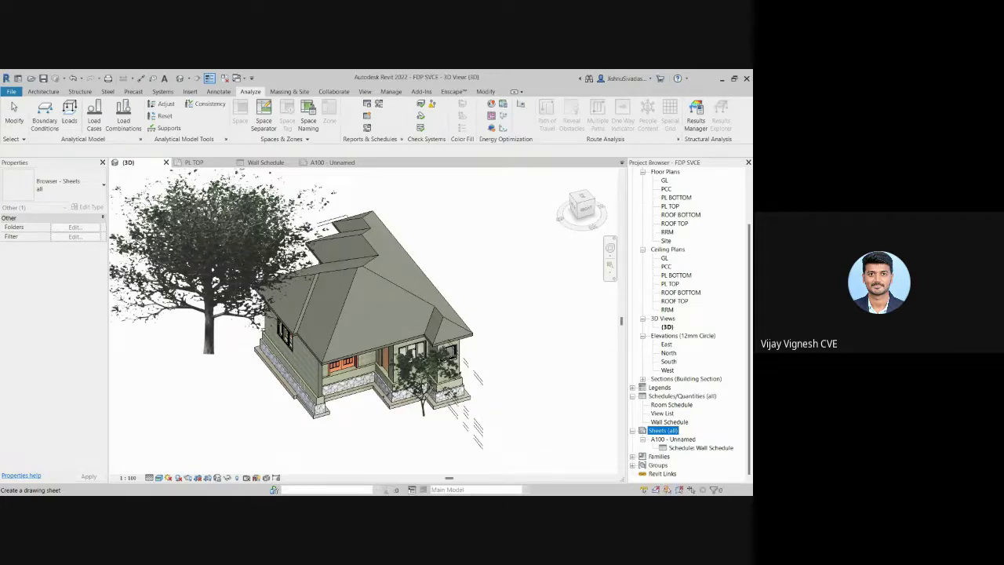
key("Escape")
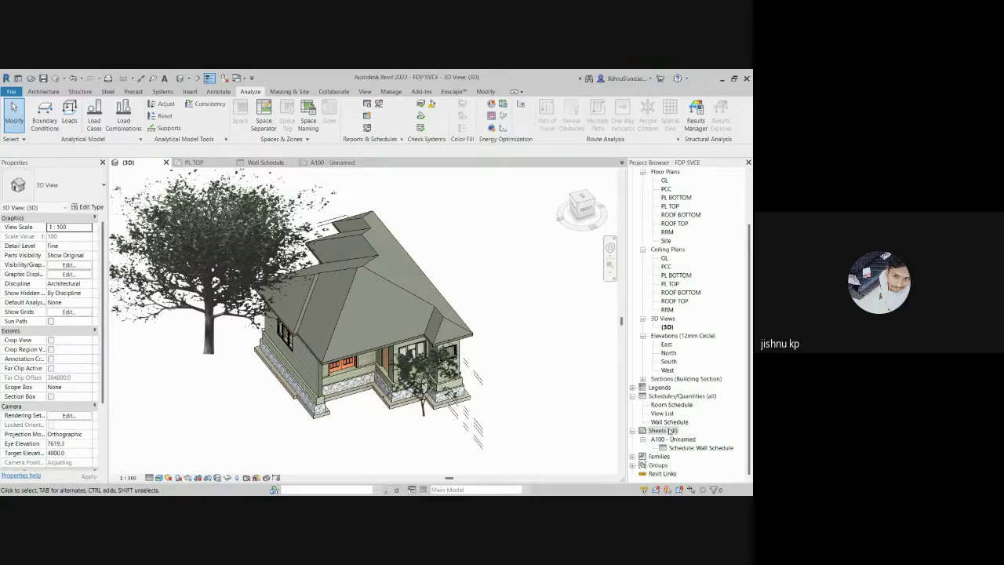
left_click(671, 432)
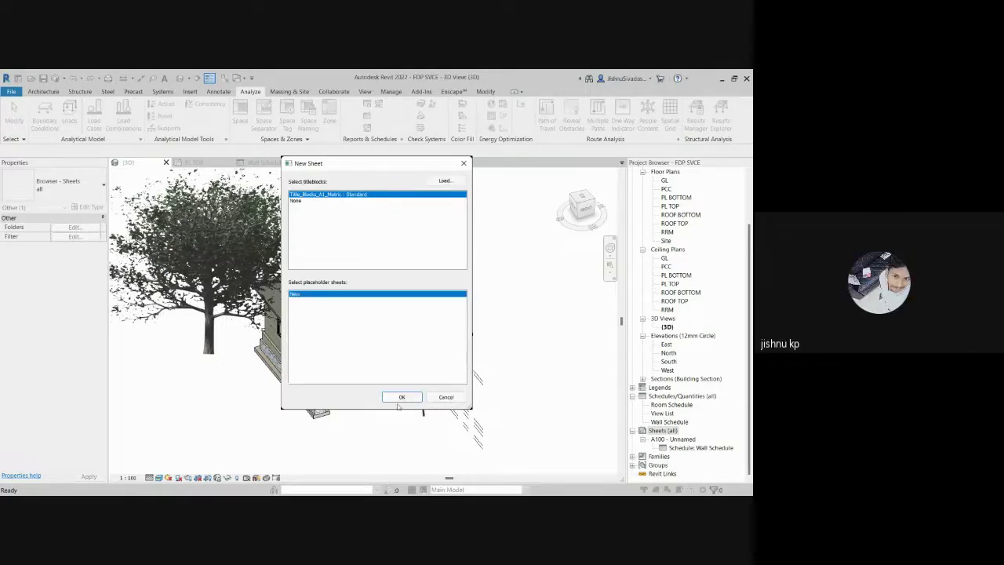
left_click(401, 397)
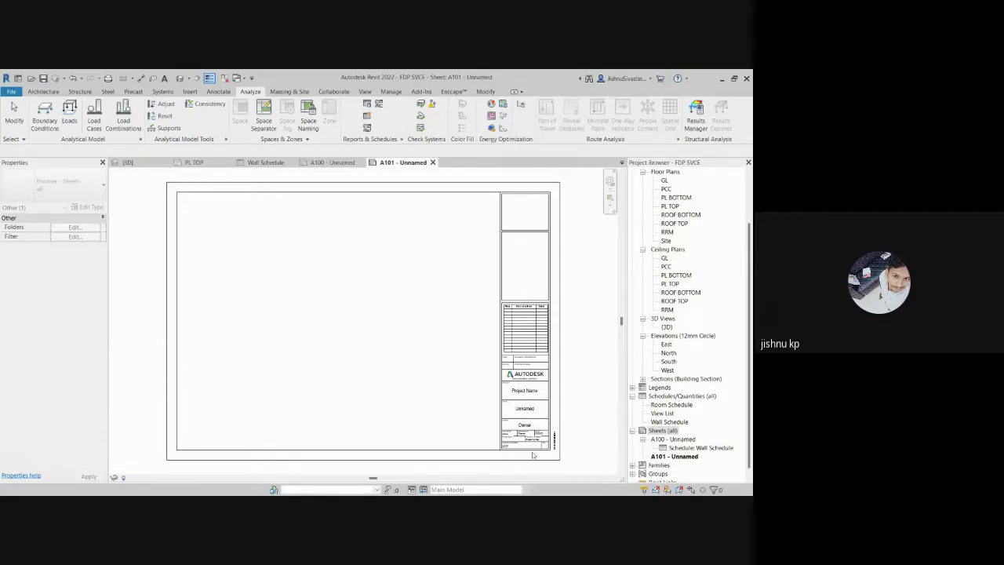
left_click(533, 382)
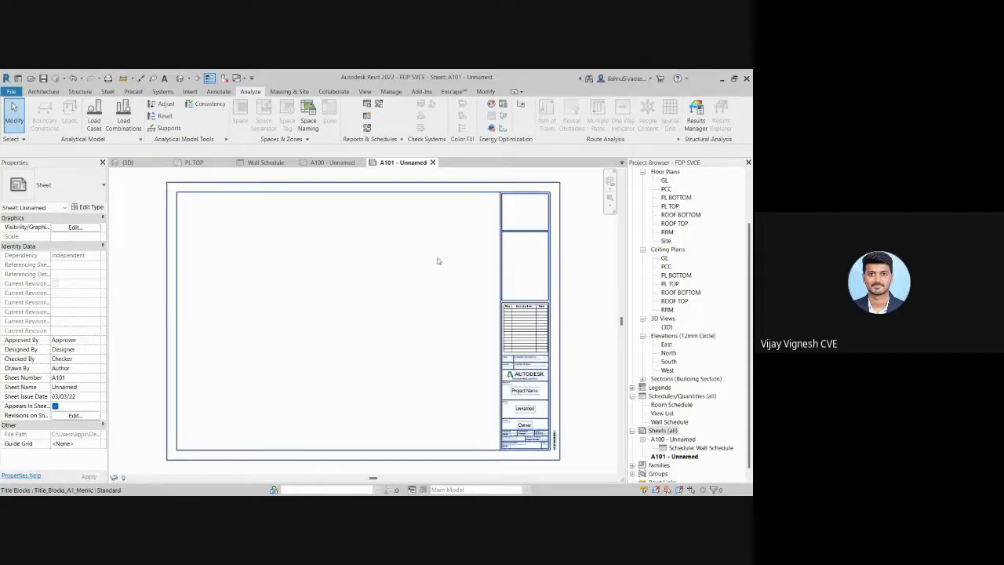
Step: Place the {3D} view in the upper left area of sheet A101
scroll(687, 379, "up", 1)
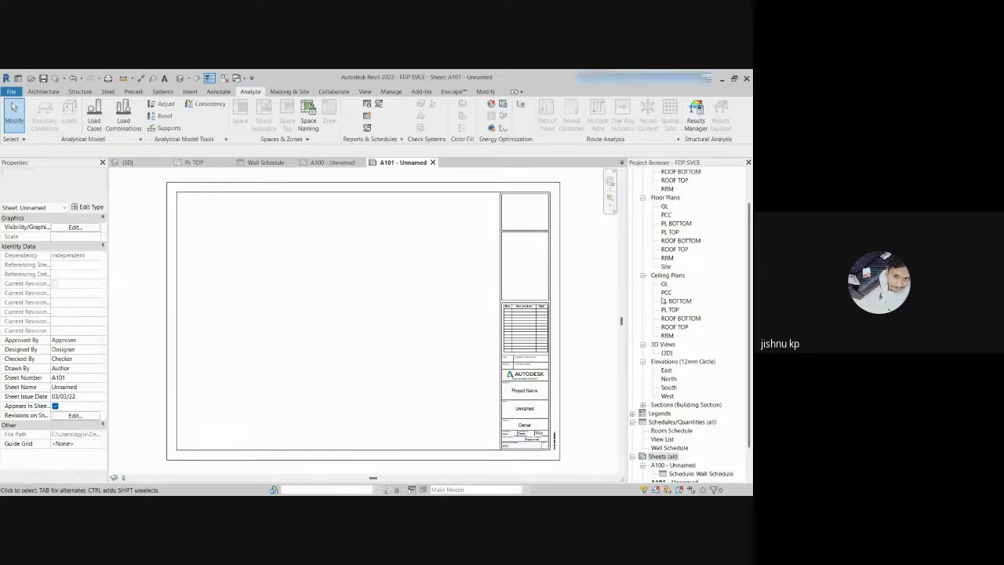
scroll(488, 357, "up", 2)
scroll(395, 411, "down", 4)
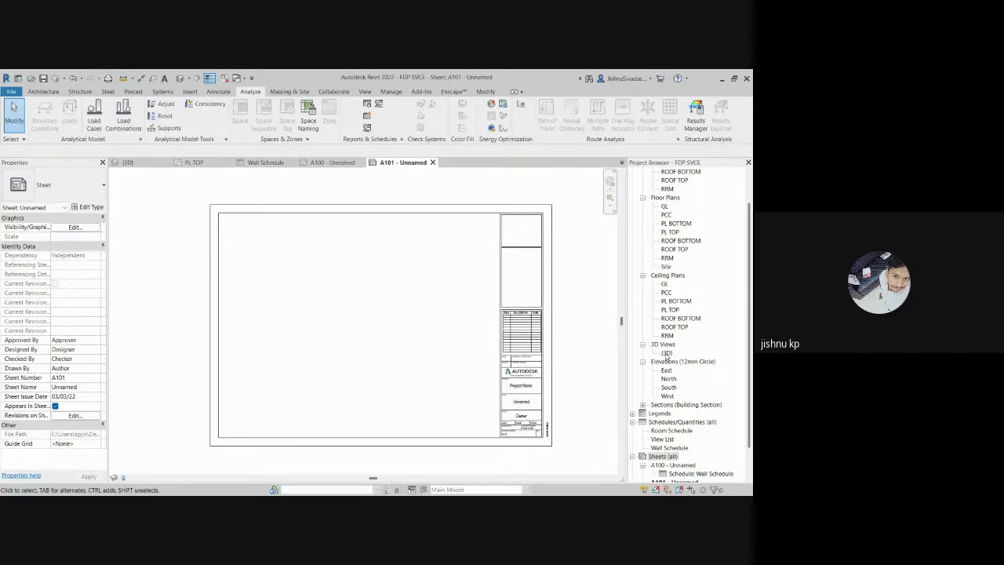
left_click(667, 353)
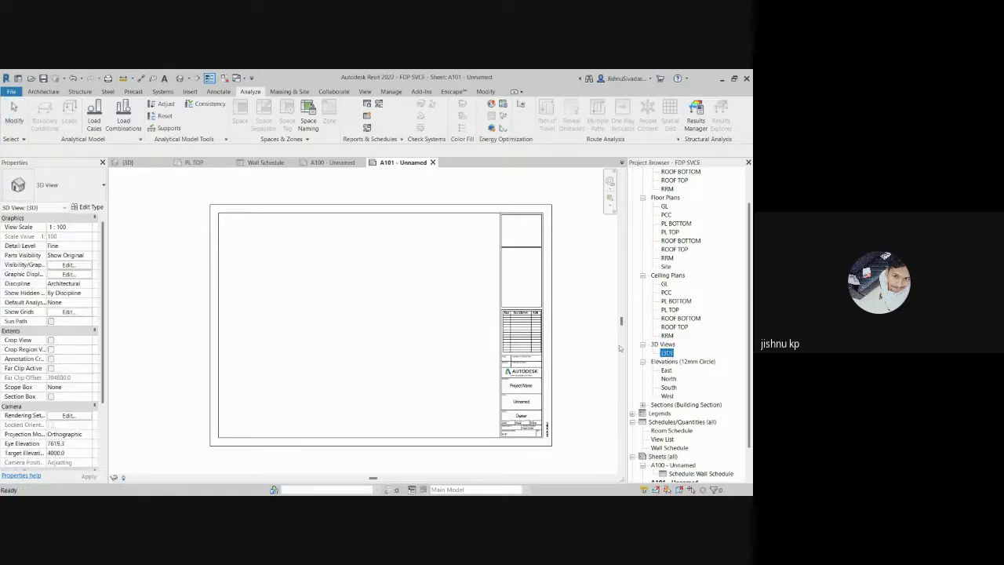
left_click(341, 346)
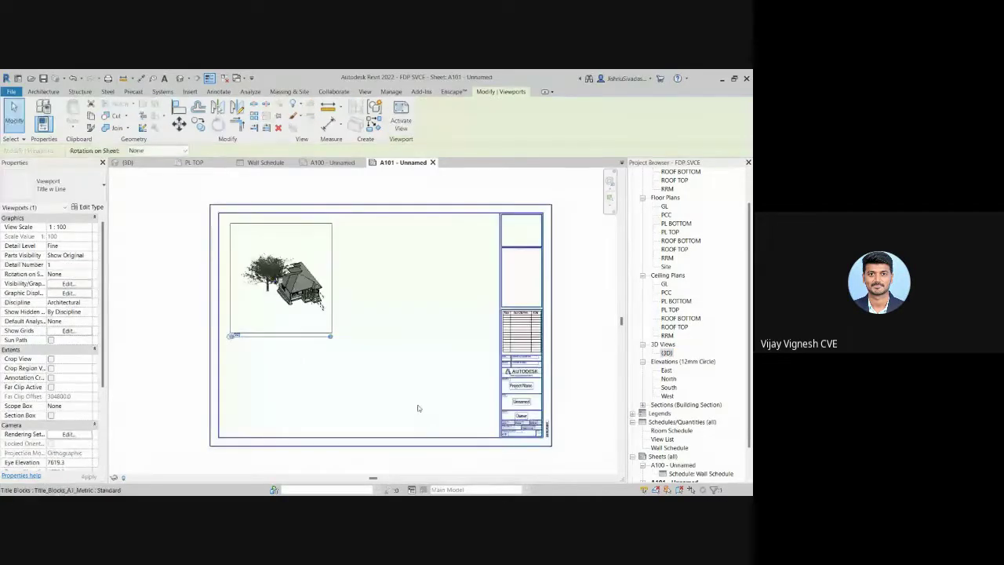
left_click(587, 398)
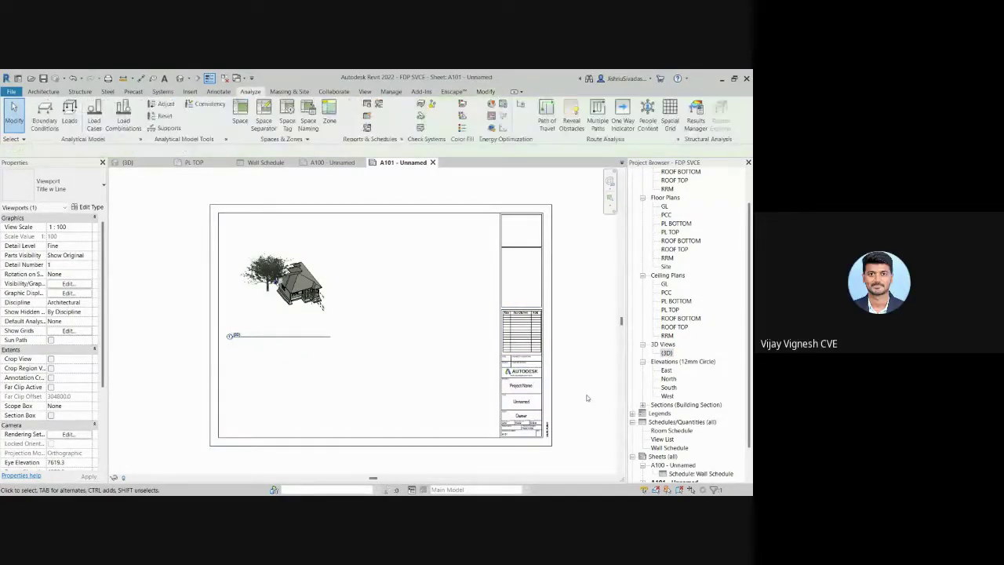
Step: Place the PL TOP floor plan to the right of the 3D view on sheet A101 and shift the 3D viewport slightly upward
scroll(680, 322, "up", 2)
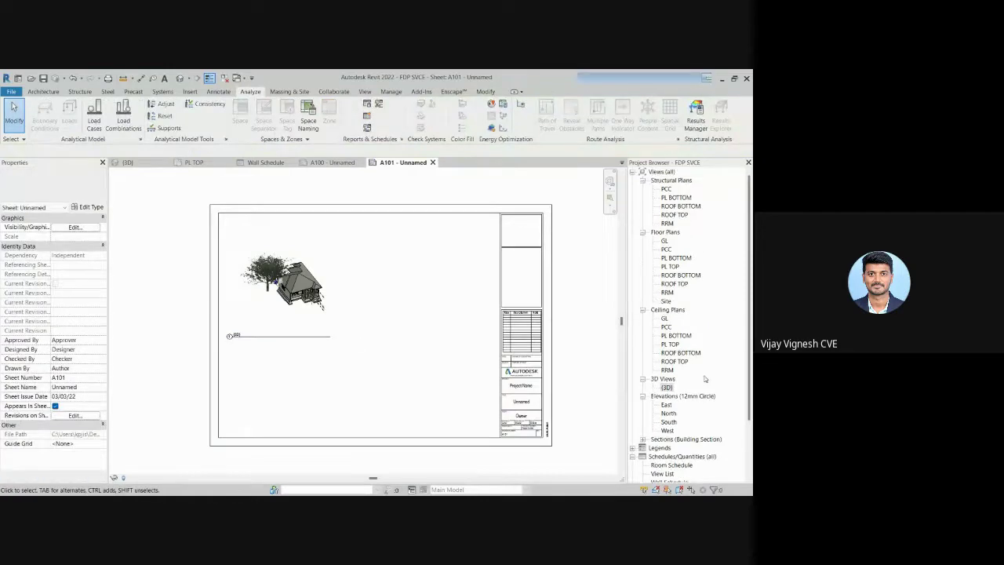
left_click(670, 266)
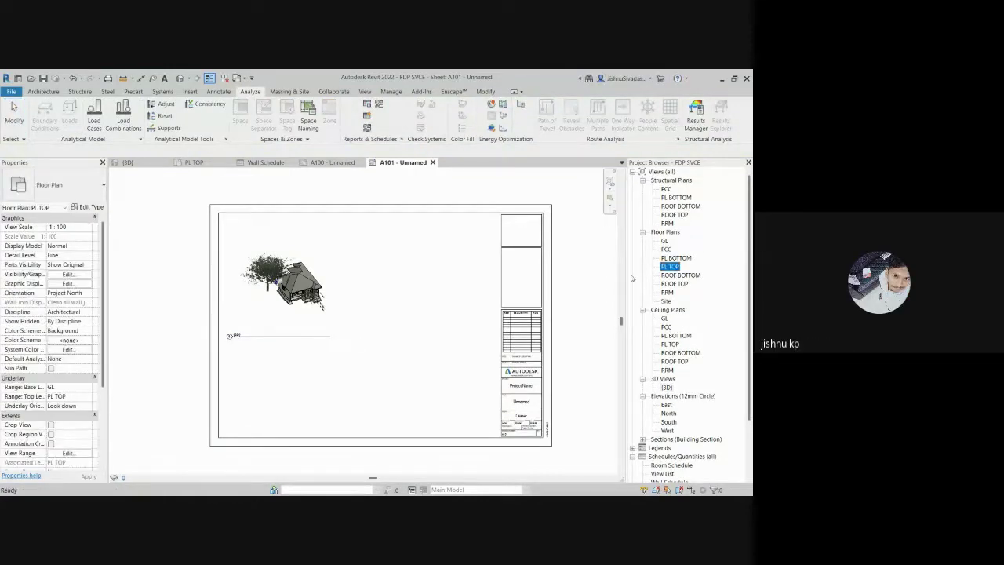
left_click_drag(554, 308, 444, 351)
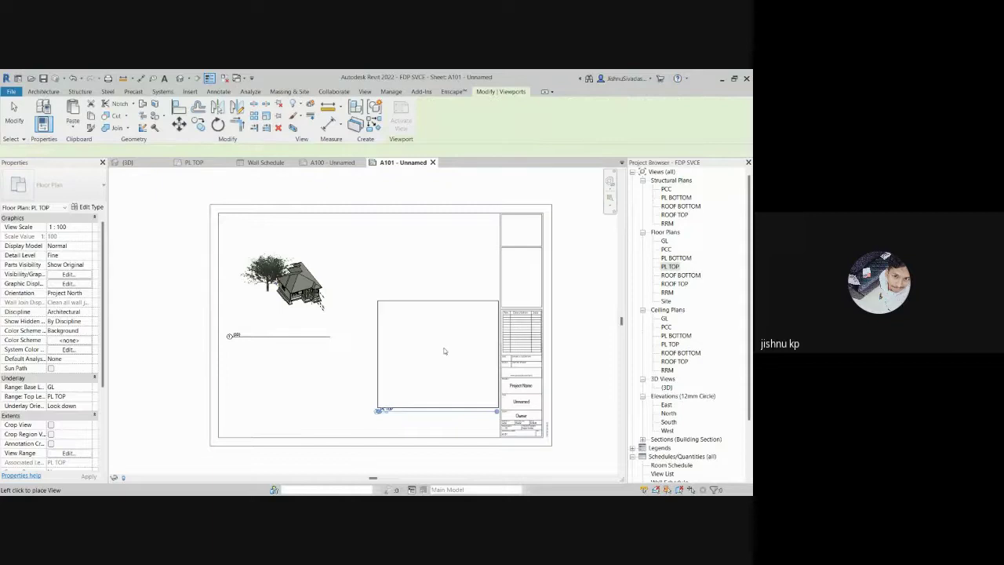
left_click(424, 356)
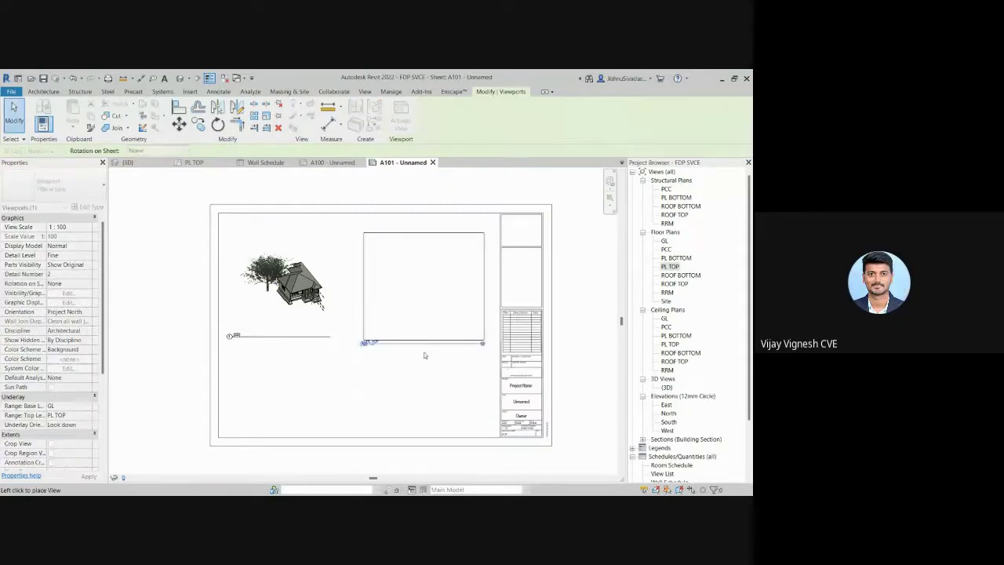
left_click(424, 282)
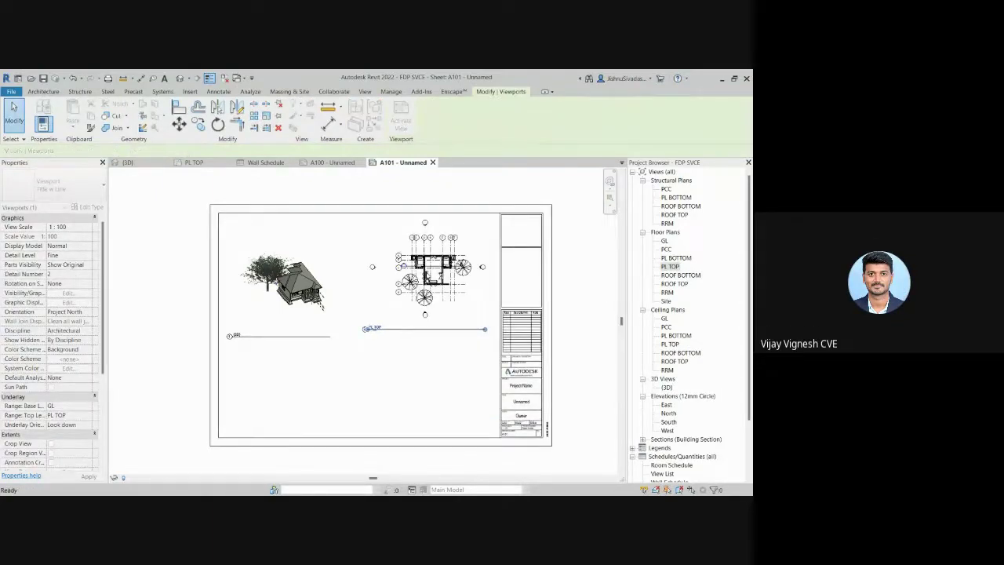
left_click(297, 280)
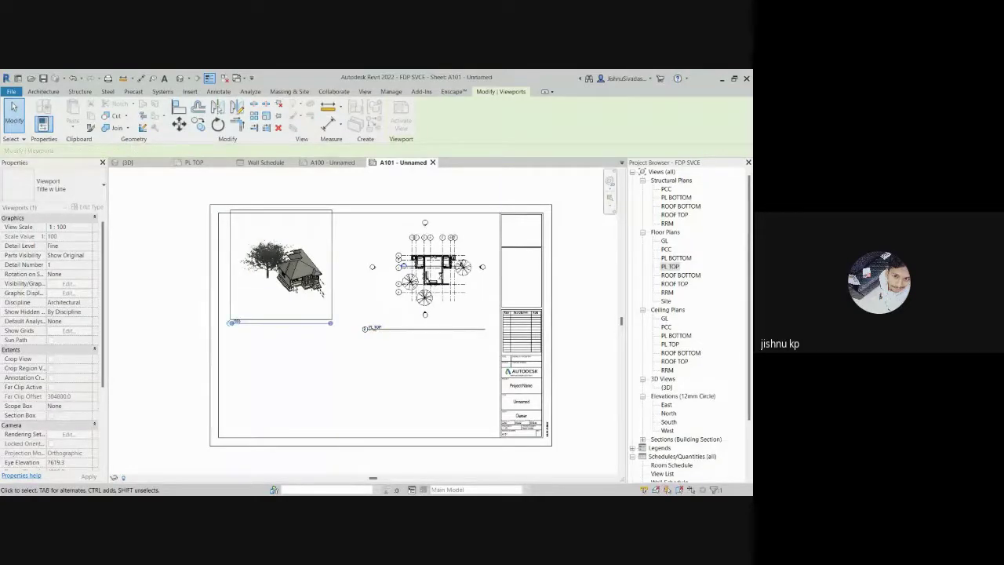
key("Escape")
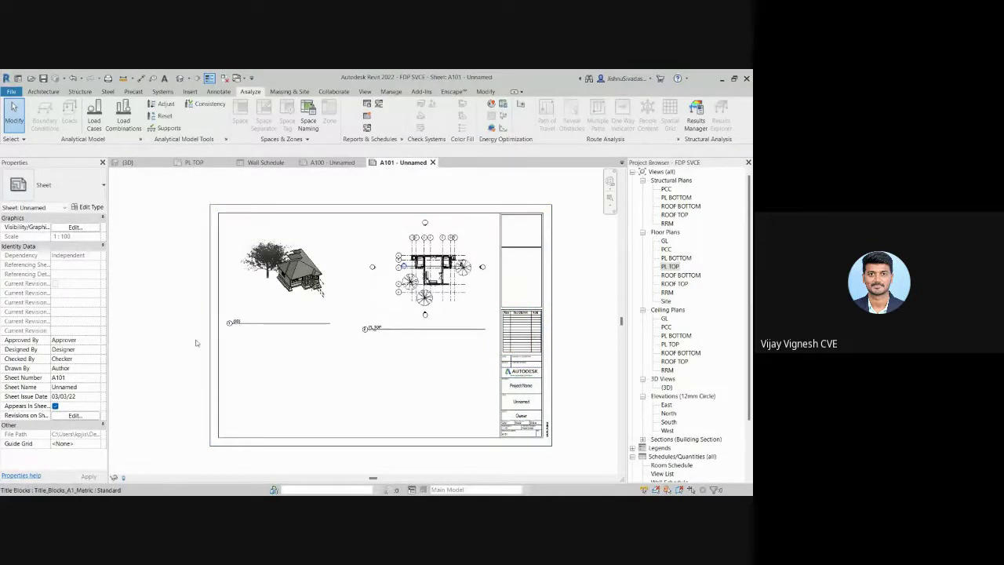
Step: Set the view scale of the 3D viewport on sheet A101 to 1:50
left_click(314, 312)
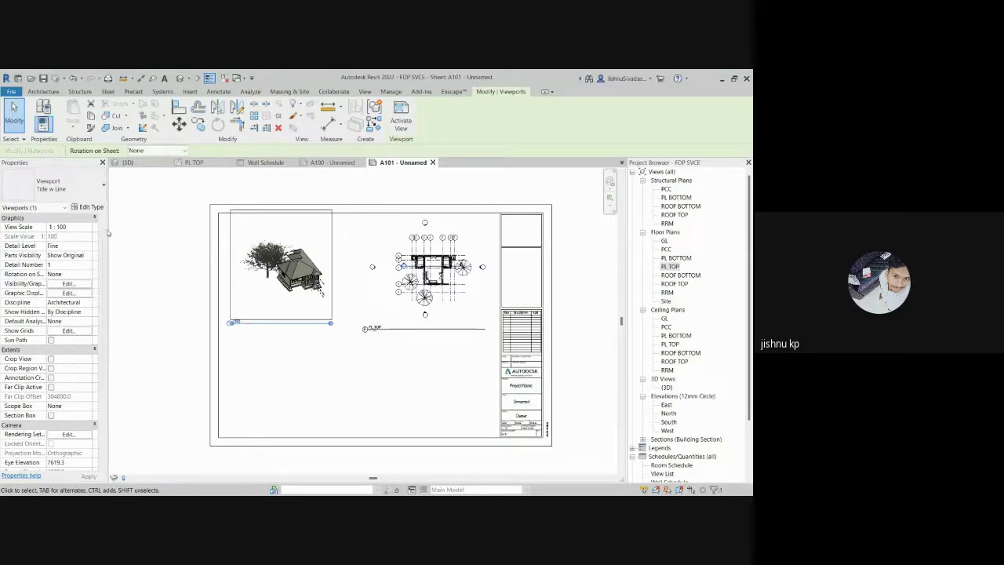
left_click(62, 227)
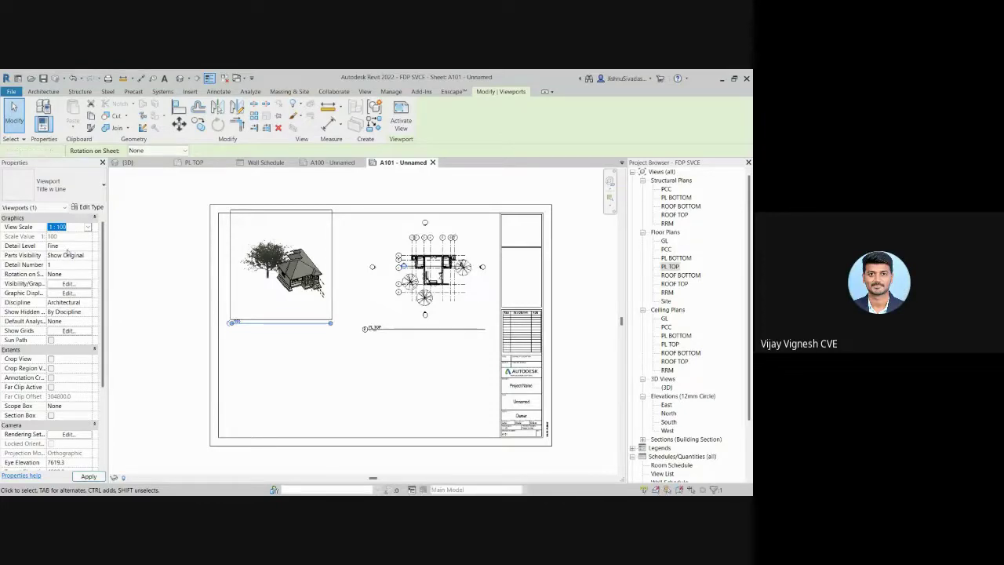
type("1:50")
key("Return")
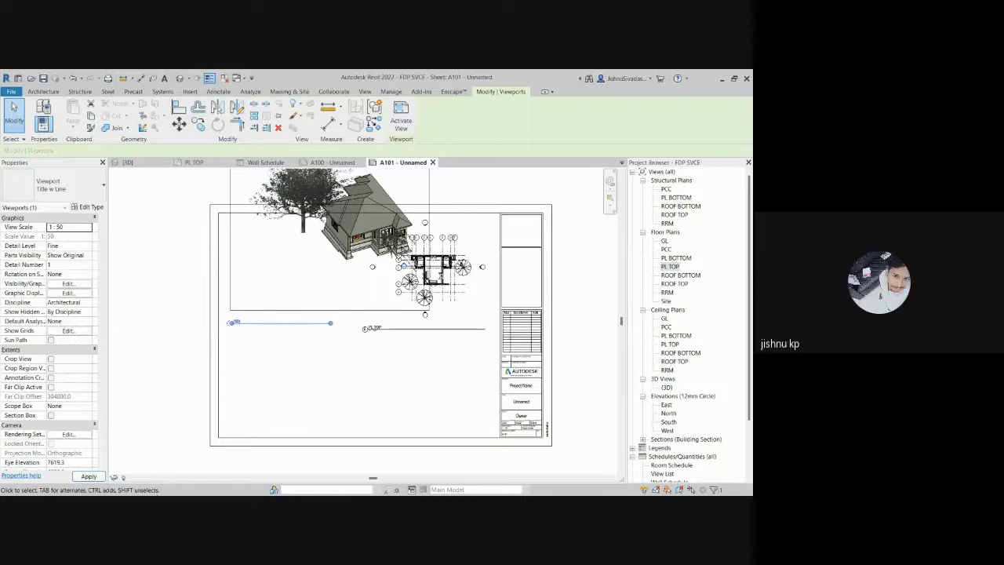
Step: Move the 3D viewport down into the left half of sheet A101, clear of the PL TOP plan
left_click_drag(415, 201, 247, 431)
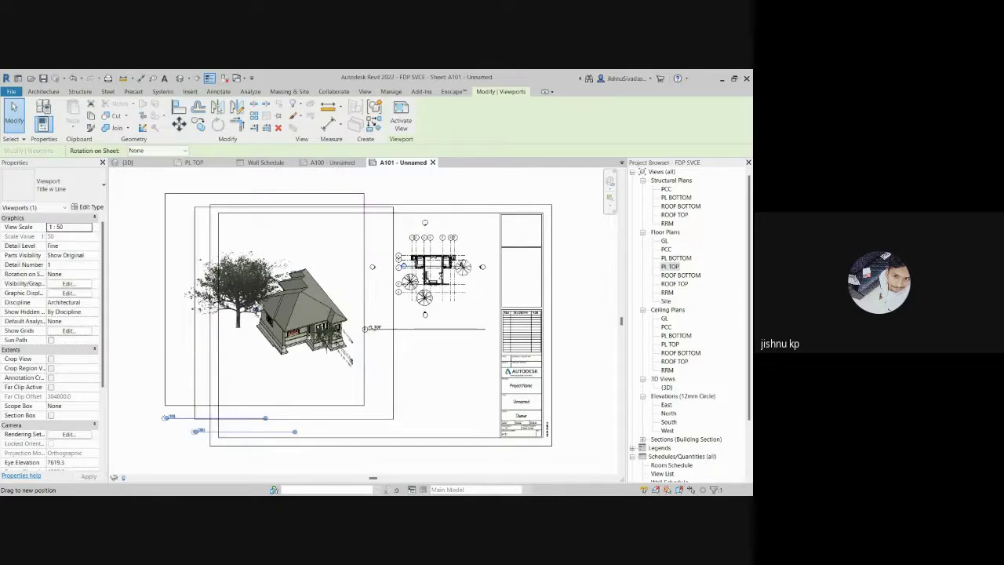
key("Escape")
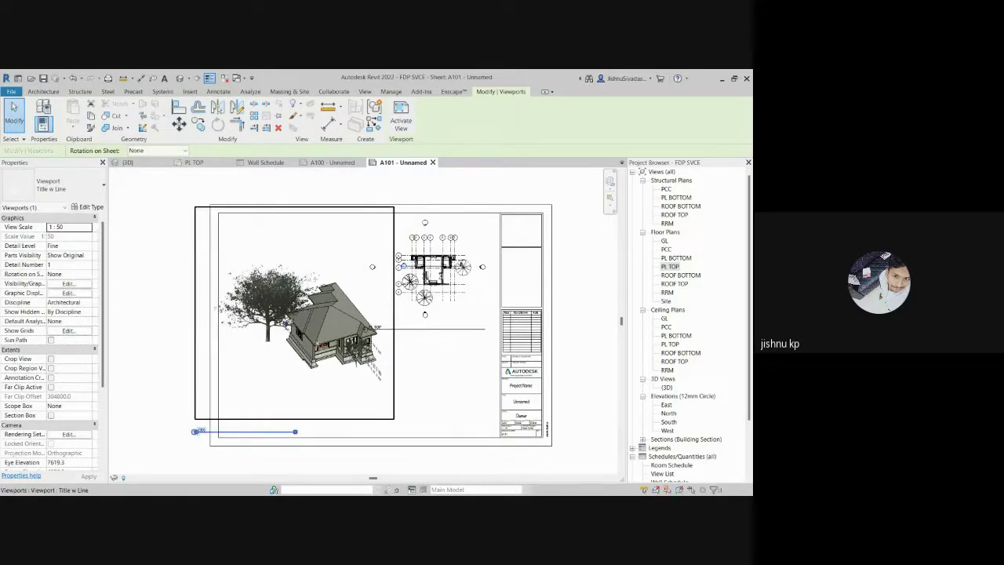
left_click_drag(294, 314, 307, 322)
Step: Shorten the PL TOP viewport's title line from its left end so the title sits clear of the house in the 3D view
left_click(436, 329)
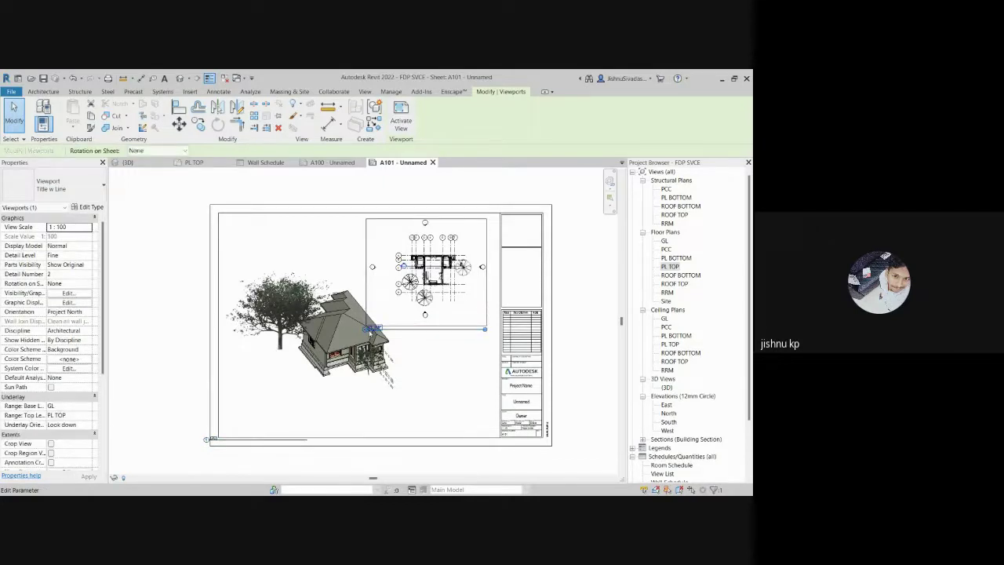
scroll(371, 330, "up", 3)
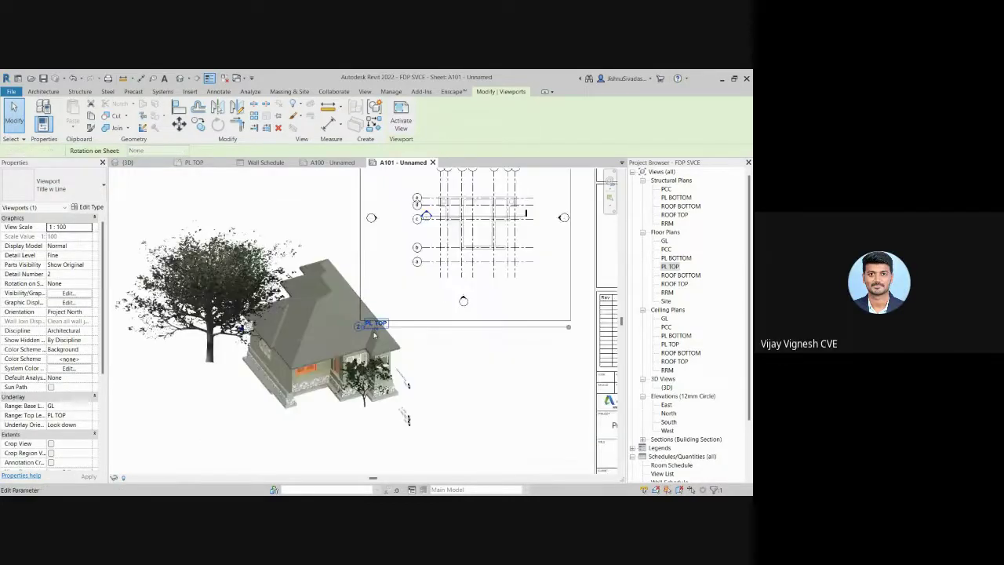
scroll(374, 336, "up", 4)
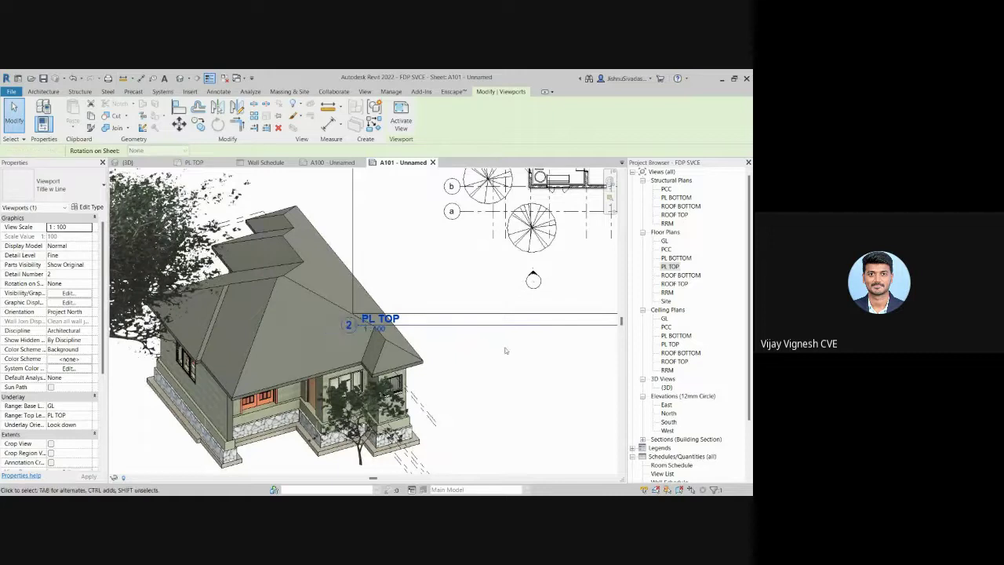
scroll(355, 322, "up", 5)
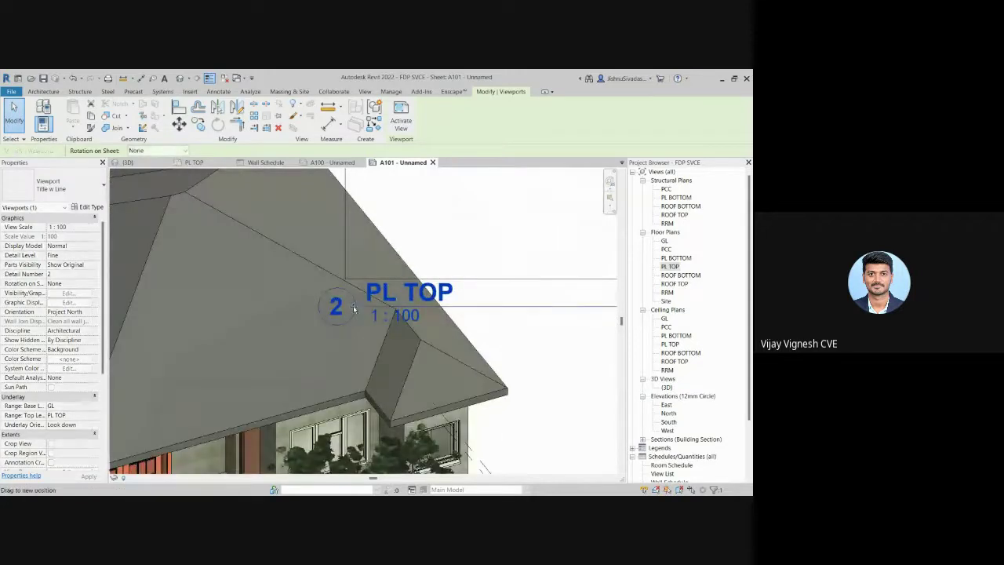
scroll(503, 346, "down", 6)
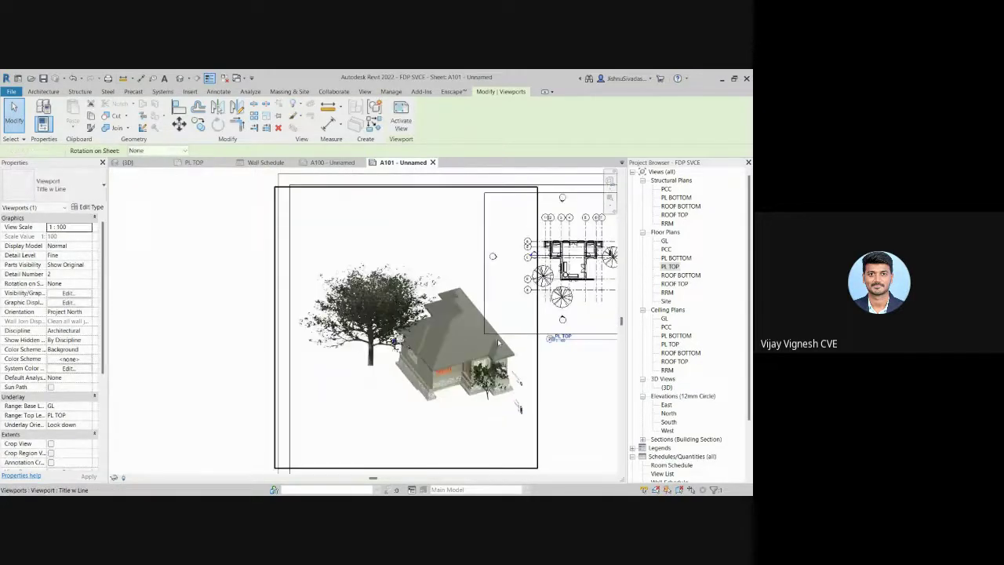
scroll(506, 349, "up", 1)
scroll(506, 349, "up", 5)
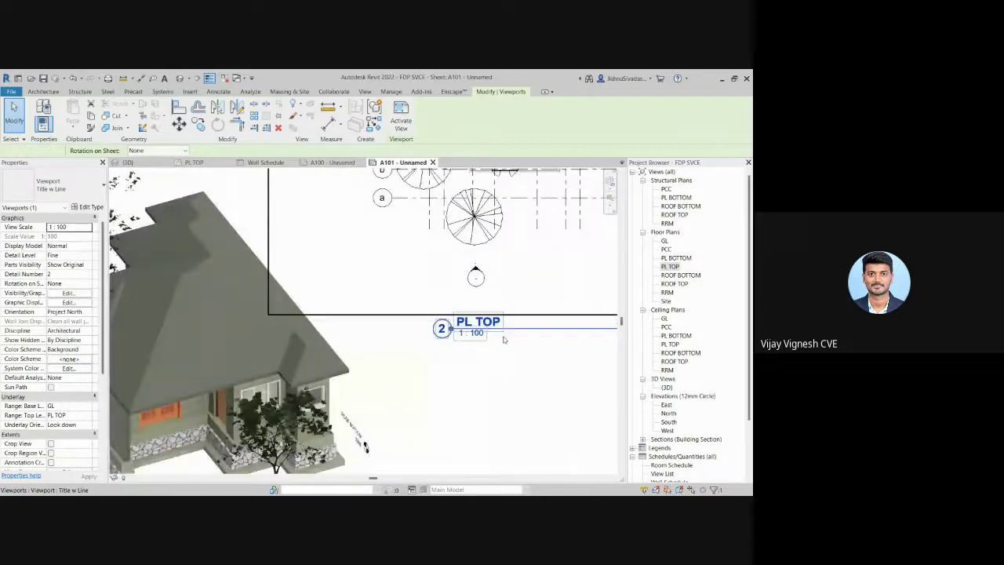
scroll(452, 330, "up", 3)
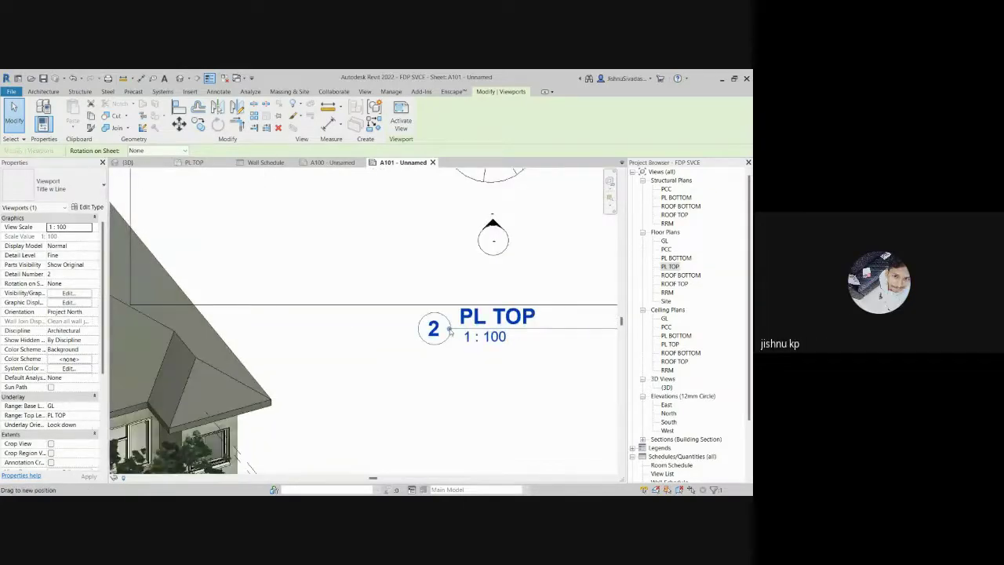
scroll(451, 330, "down", 5)
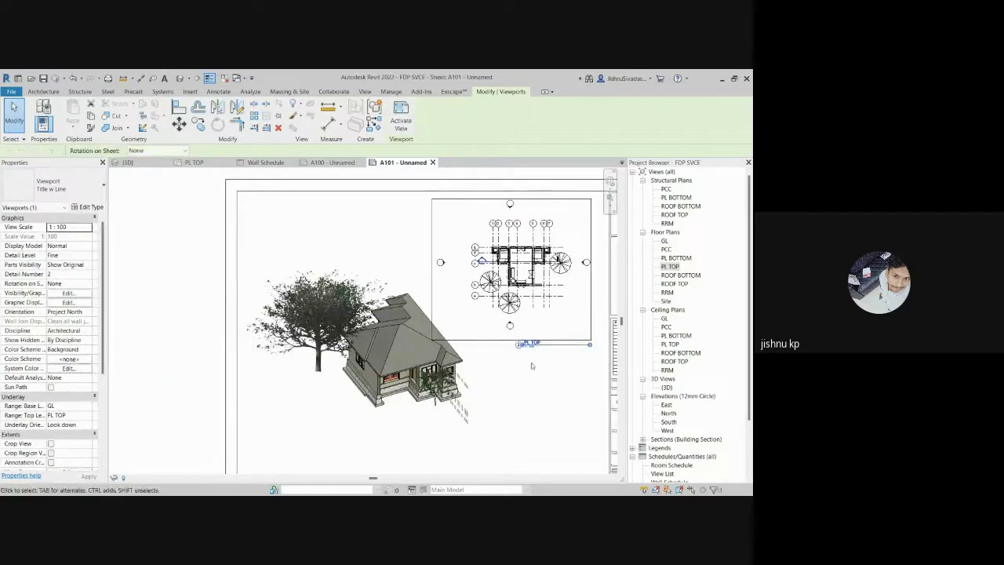
Step: Pull in the right end of the PL TOP viewport's title line to just past the title text
scroll(532, 366, "up", 3)
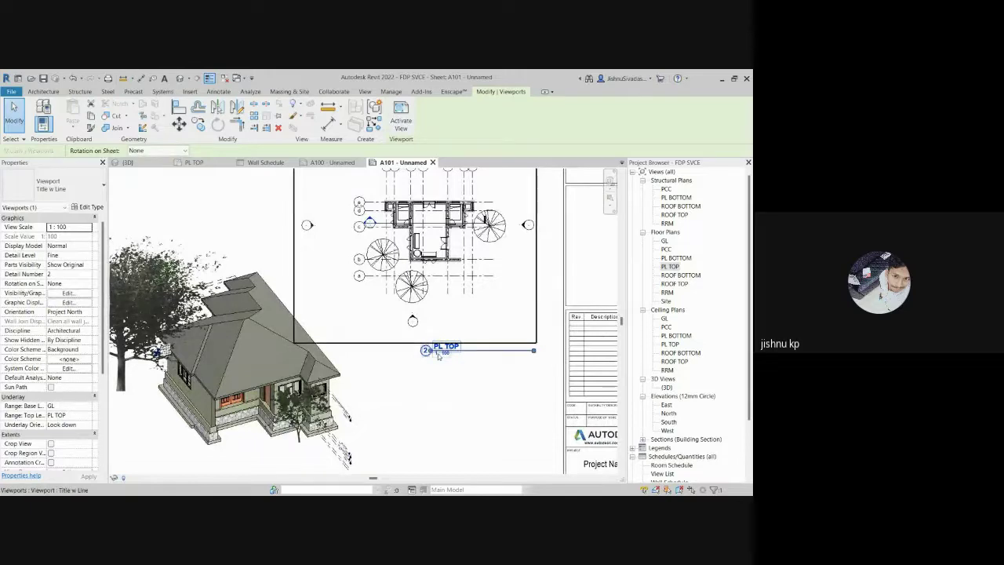
scroll(535, 357, "up", 2)
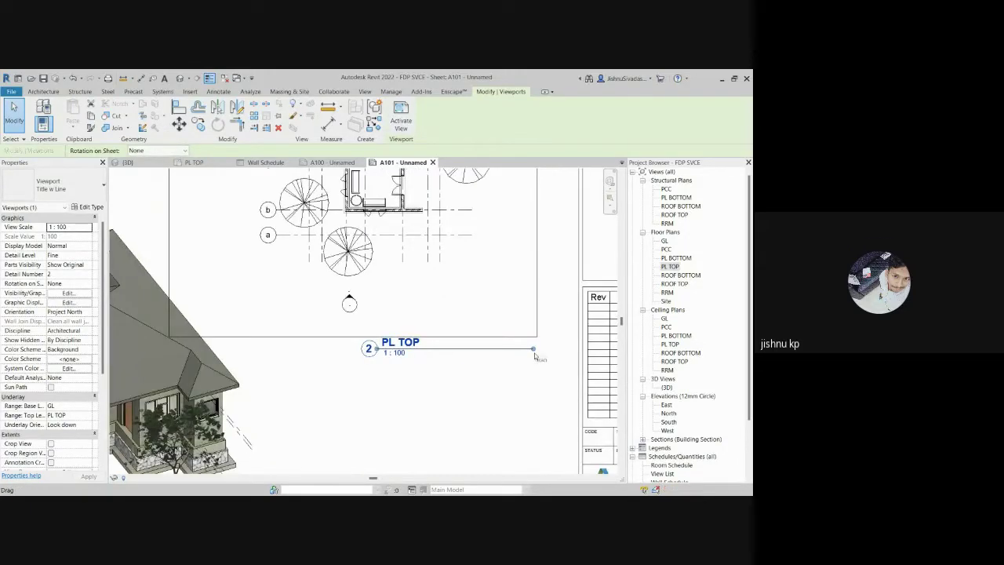
left_click_drag(534, 350, 433, 350)
left_click(423, 391)
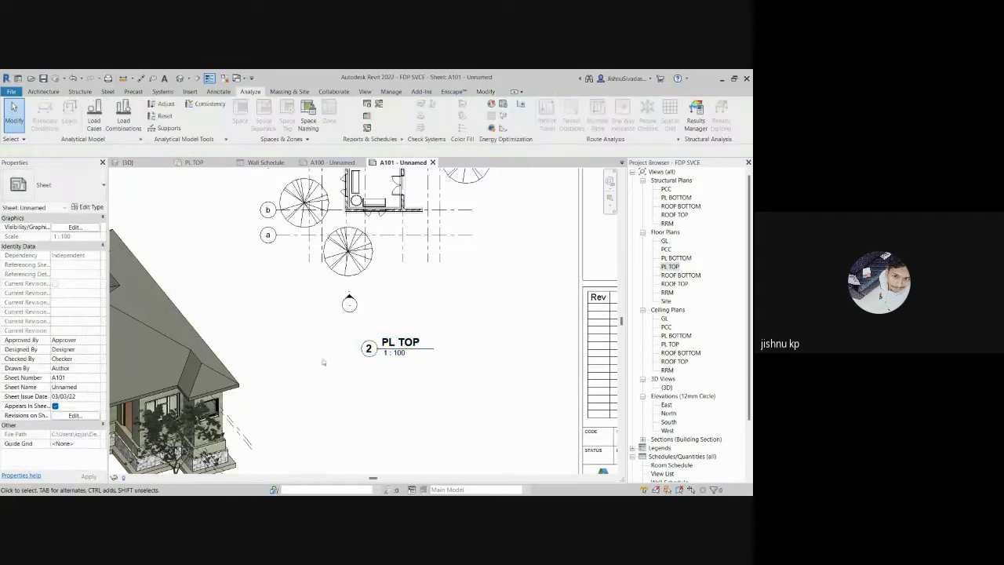
Step: Shorten the 3D viewport's title line from its right end to just past the title text
scroll(394, 380, "down", 4)
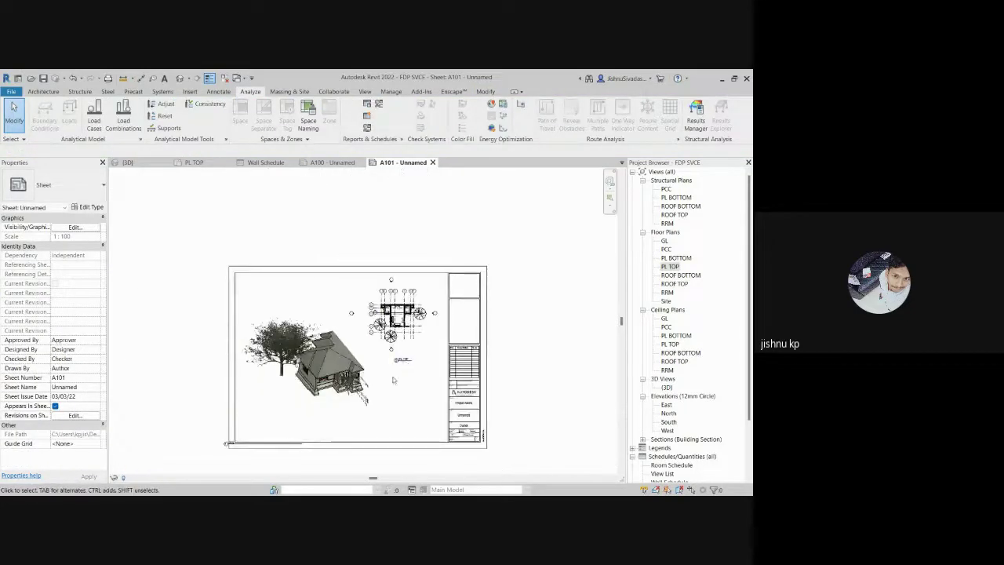
scroll(394, 379, "up", 2)
scroll(339, 397, "up", 3)
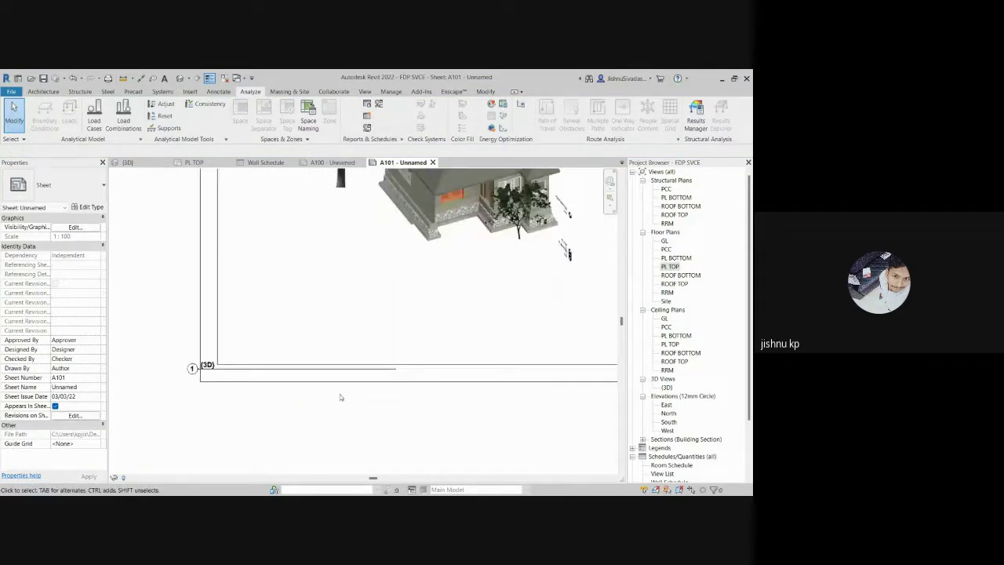
left_click(395, 376)
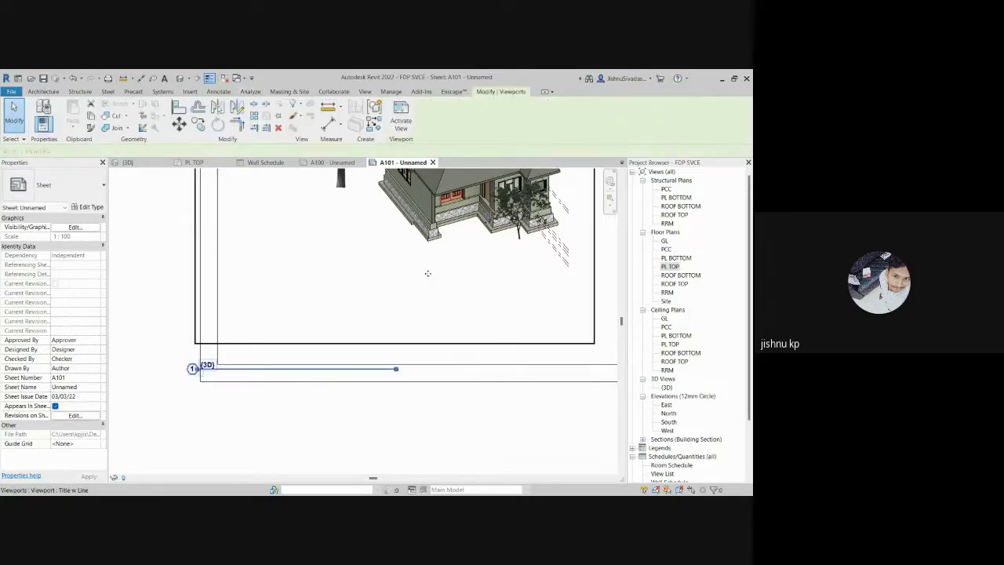
left_click(395, 369)
left_click_drag(394, 371, 396, 371)
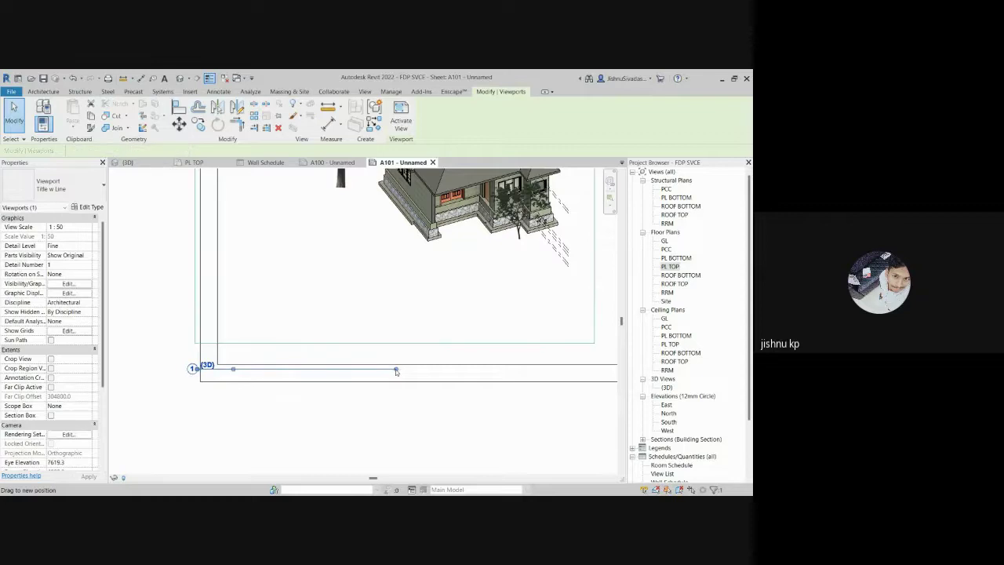
left_click_drag(233, 370, 222, 371)
key("Escape")
scroll(335, 396, "down", 3)
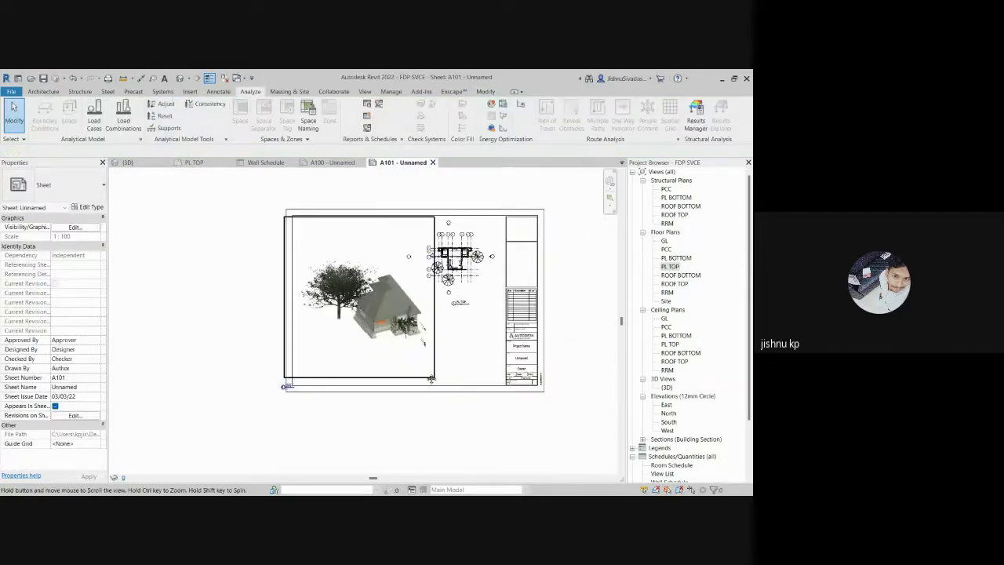
Step: Examine the PL TOP viewport on the sheet and the end grips of its title line
middle_click_drag(431, 379, 434, 382)
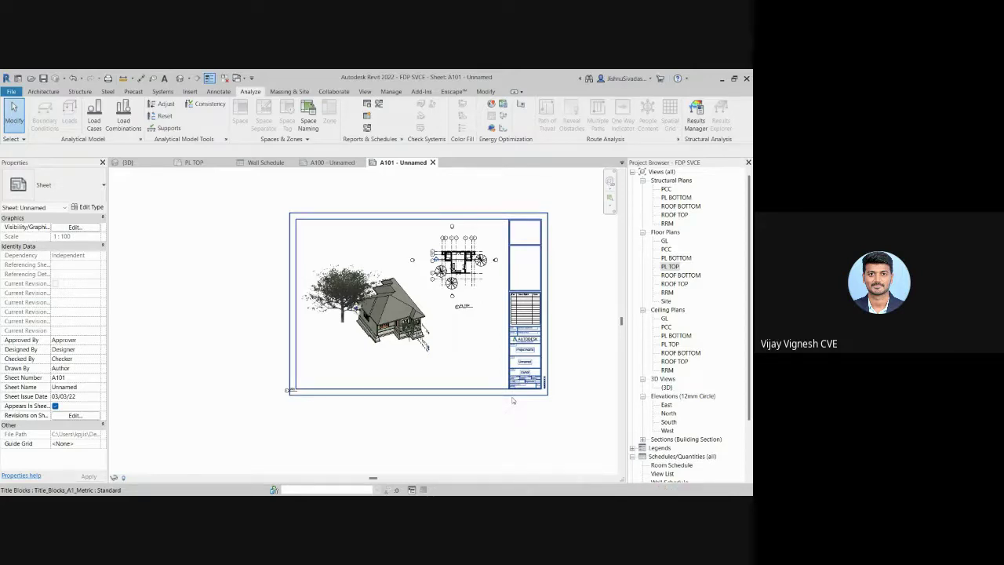
scroll(512, 400, "up", 1)
scroll(512, 400, "up", 1)
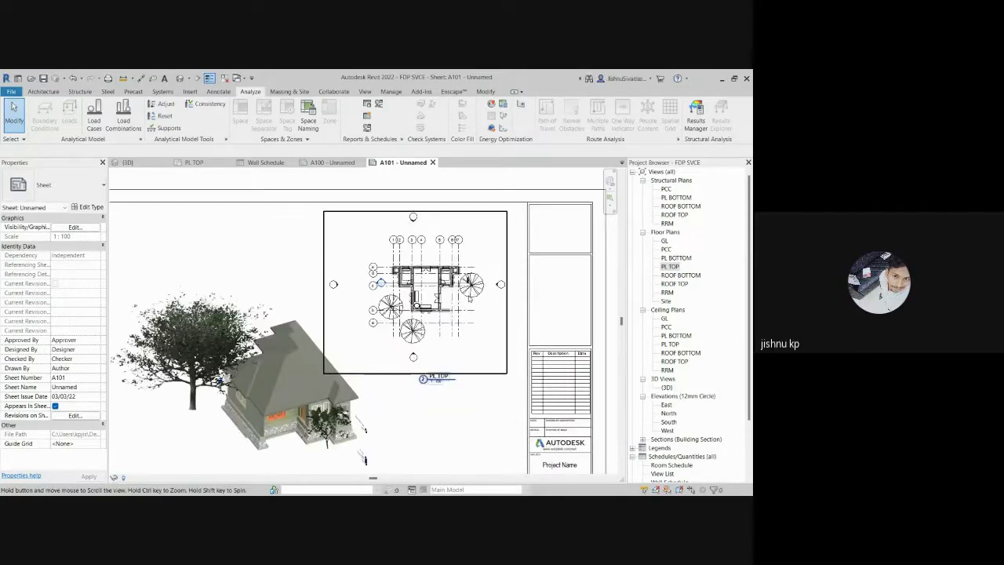
scroll(416, 430, "up", 1)
scroll(434, 390, "up", 2)
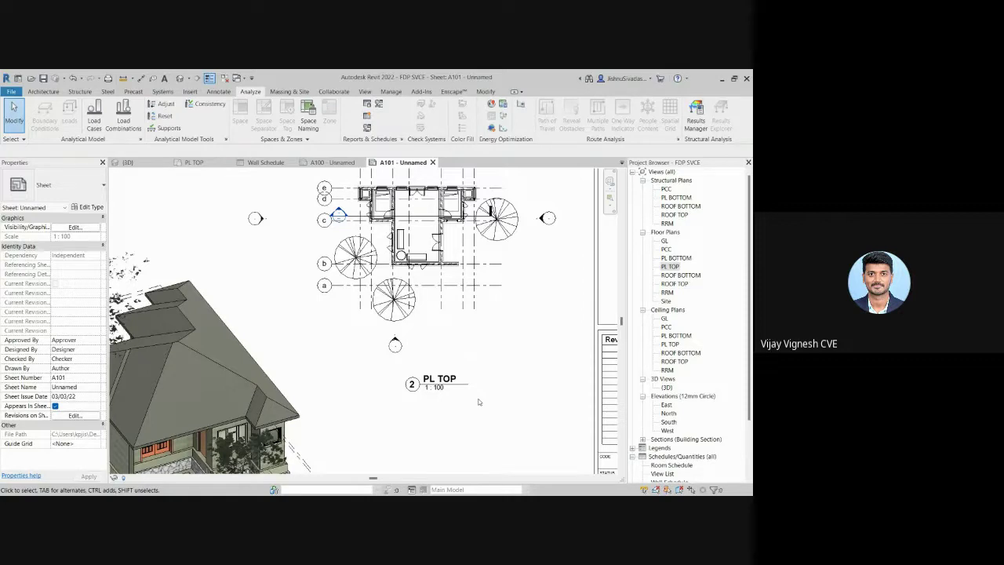
scroll(479, 401, "up", 1)
left_click(419, 222)
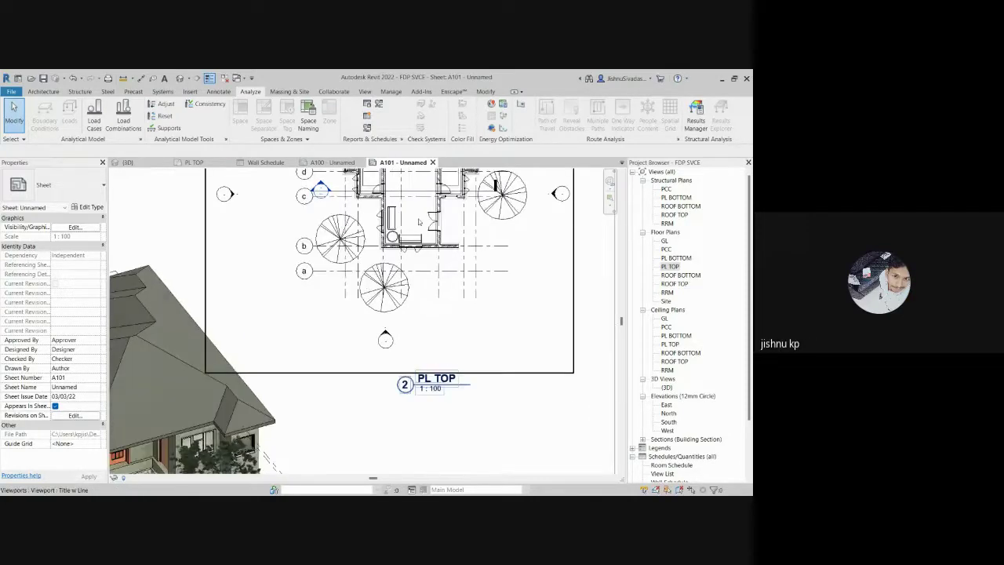
scroll(428, 262, "down", 2)
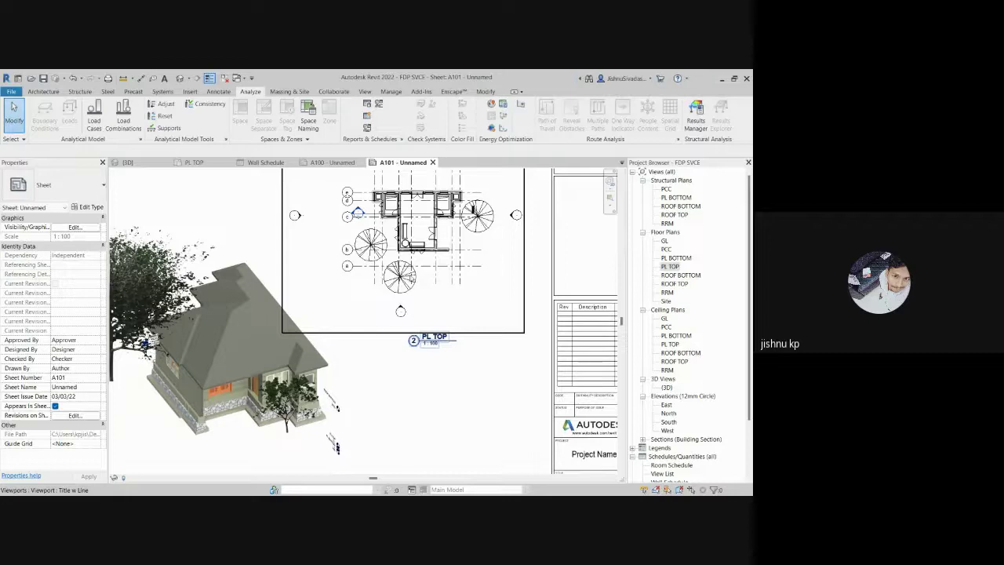
left_click(420, 267)
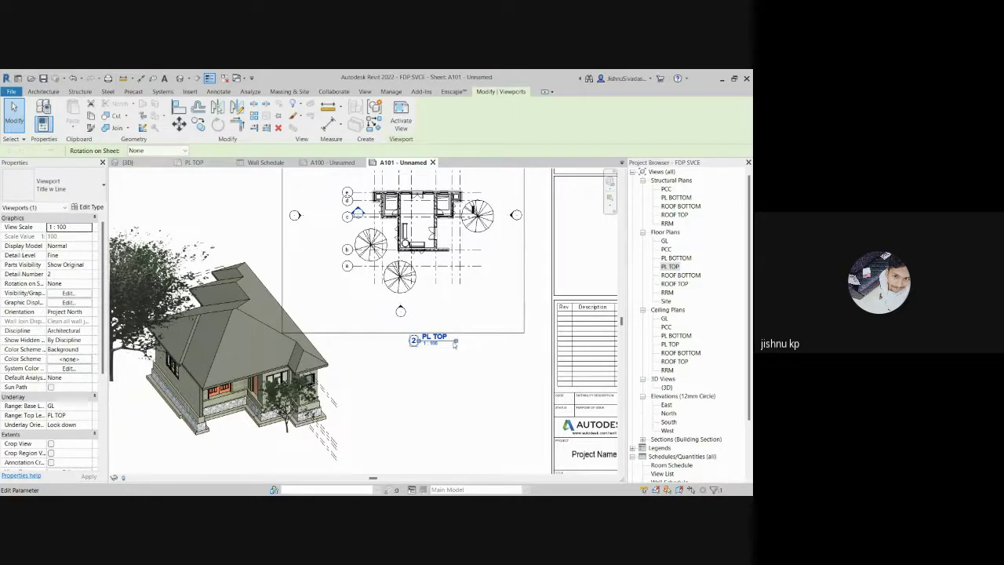
left_click_drag(424, 342, 424, 343)
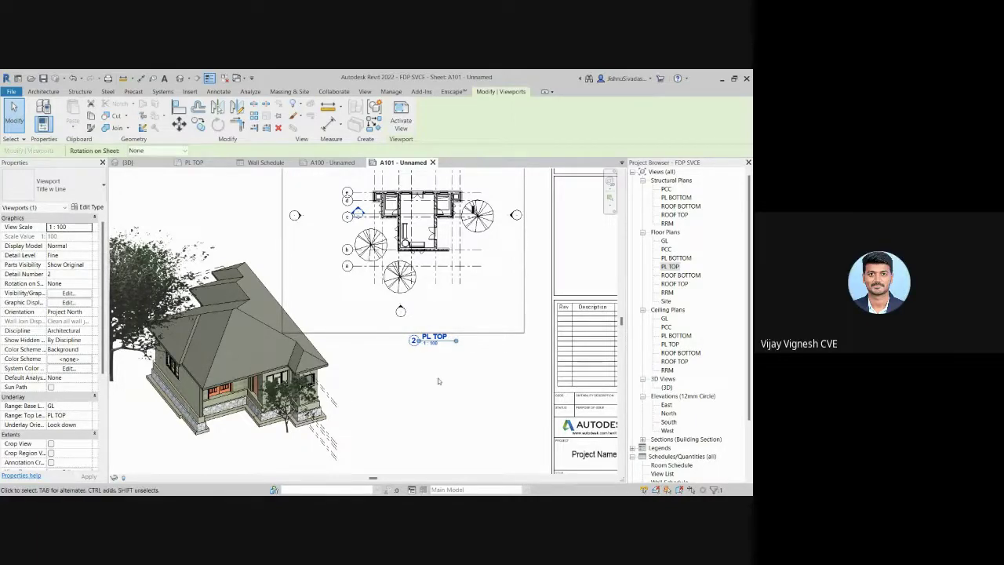
left_click(440, 376)
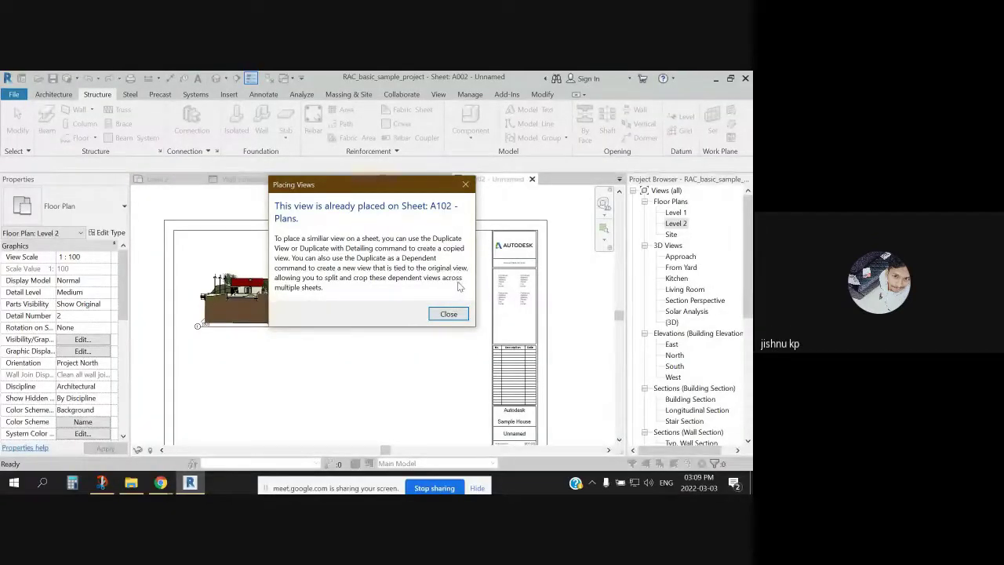
Step: Dismiss the Placing Views message on sheet A002 of RAC_basic_sample_project and return to the sheet
left_click(446, 313)
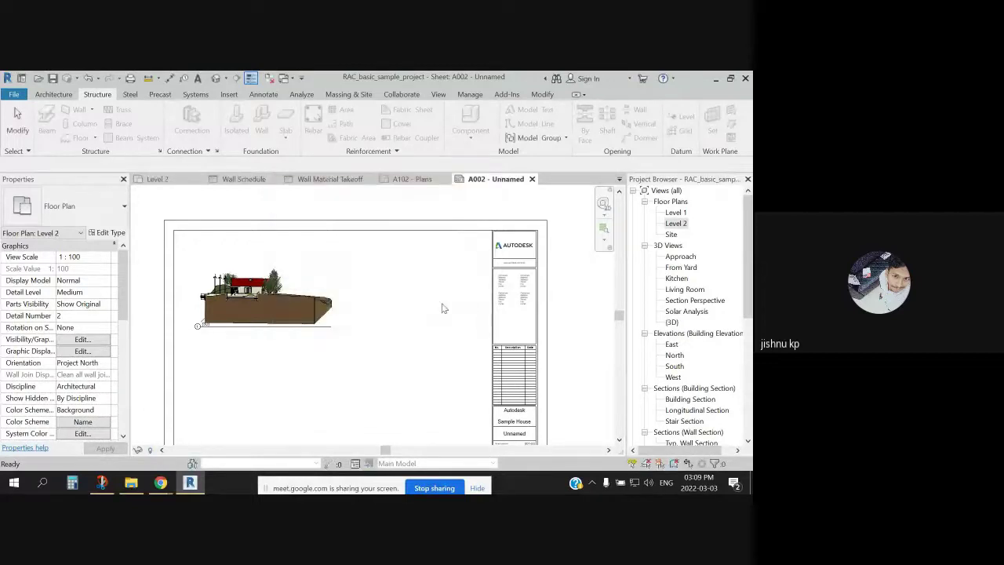
scroll(459, 302, "down", 3)
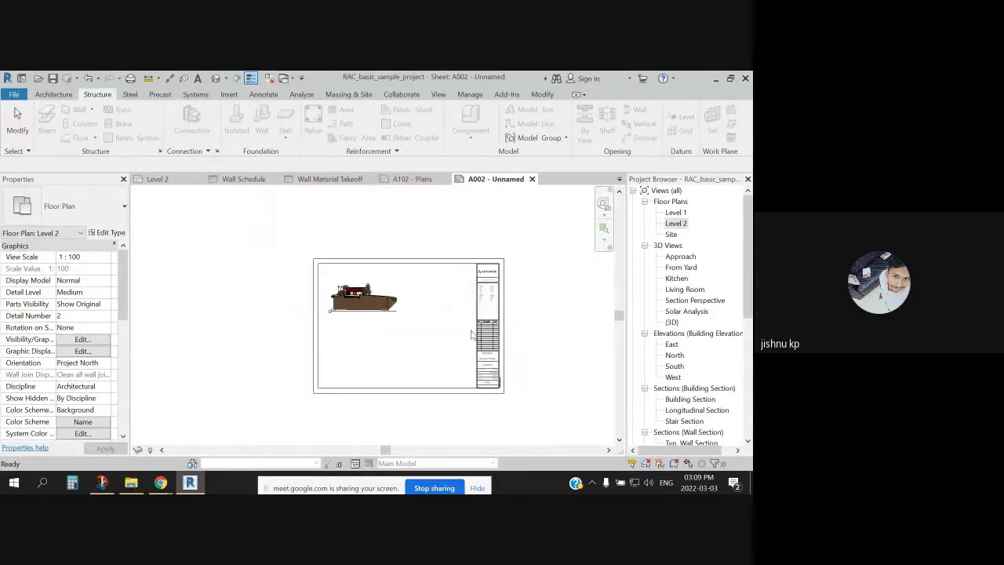
left_click(471, 334)
Step: Select the 1 : 200 viewport on sheet A002 and extend its title line rightward, close to the title block
scroll(468, 322, "up", 2)
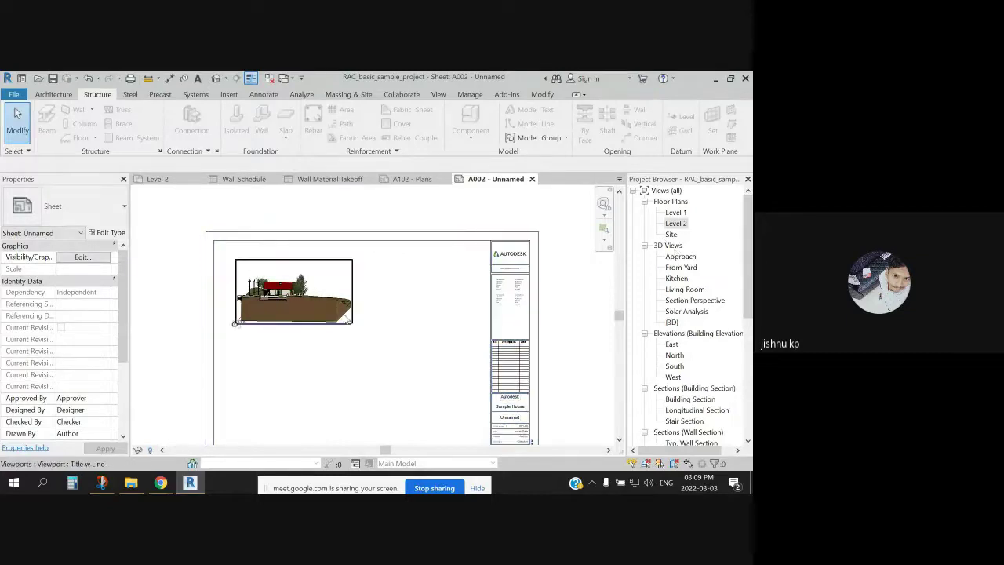
left_click(315, 310)
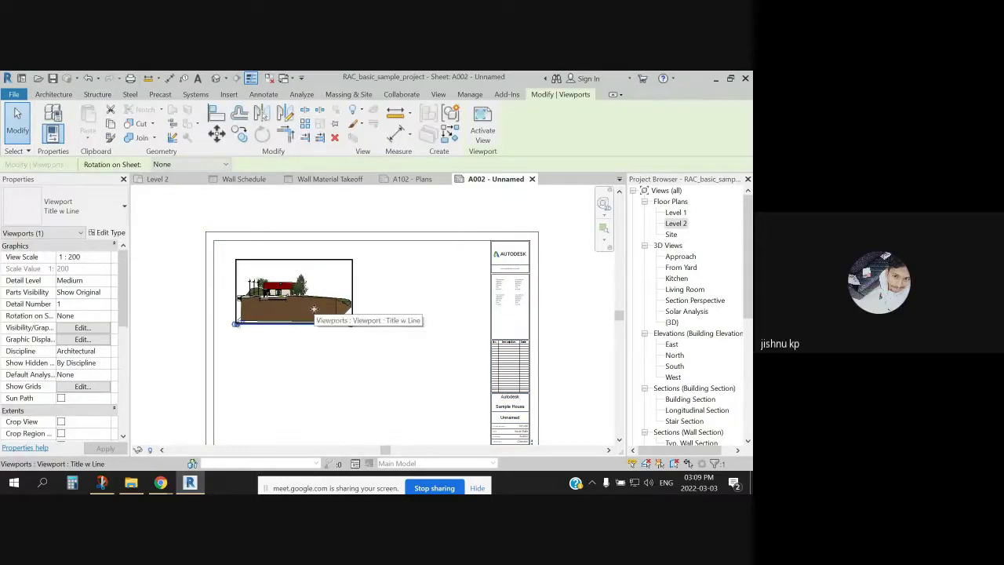
left_click_drag(314, 307, 353, 337)
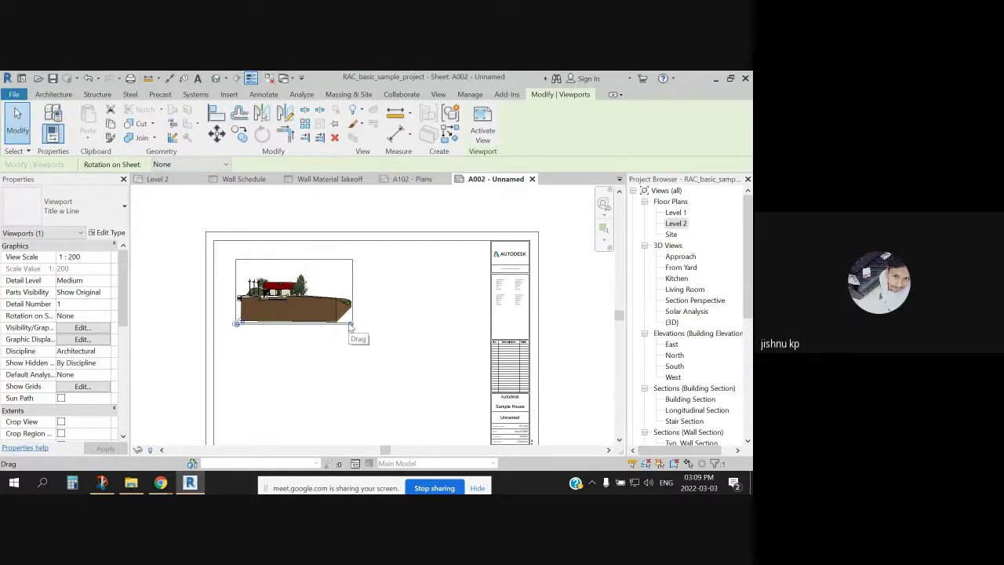
left_click_drag(351, 327, 456, 324)
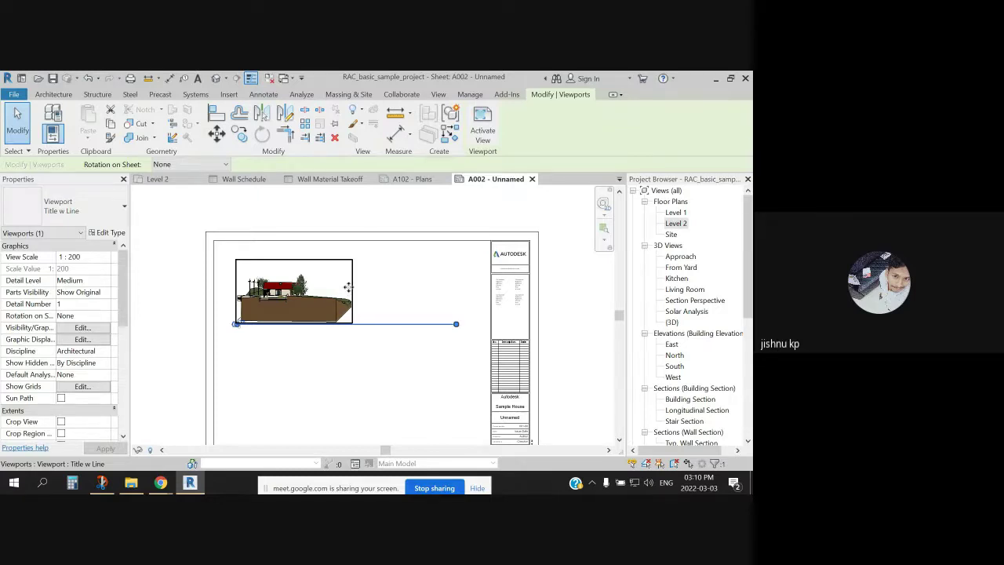
right_click(384, 324)
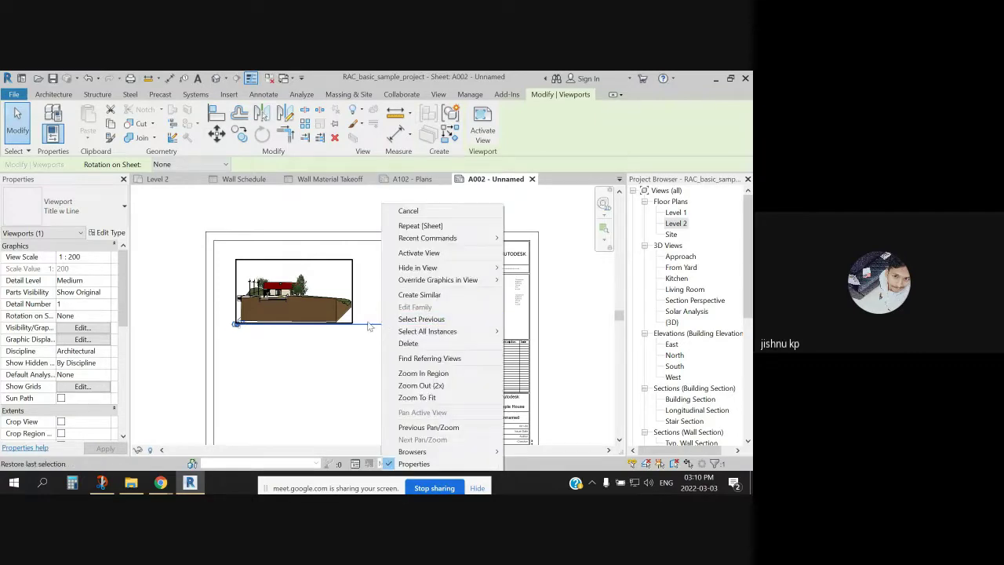
left_click(368, 321)
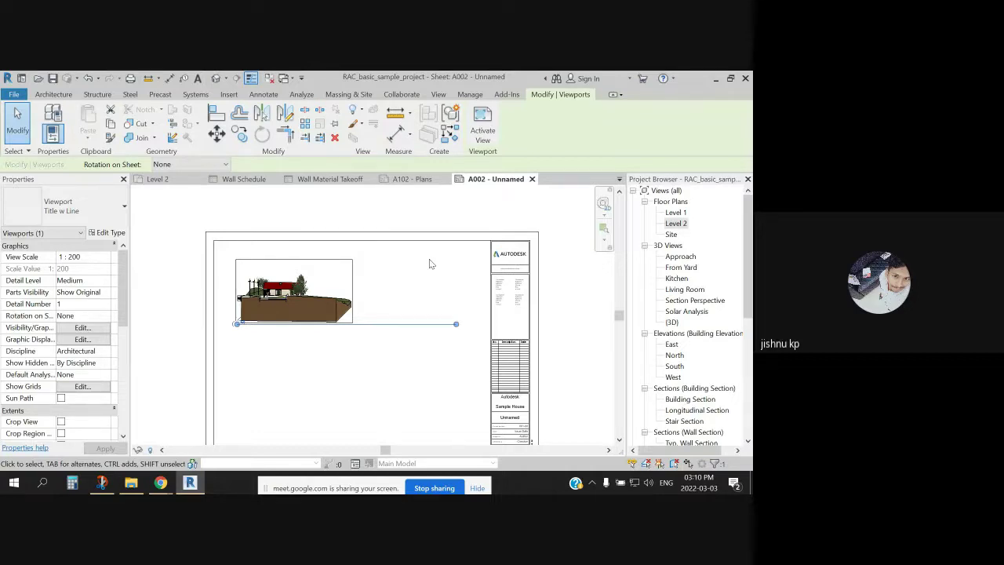
scroll(429, 259, "up", 3)
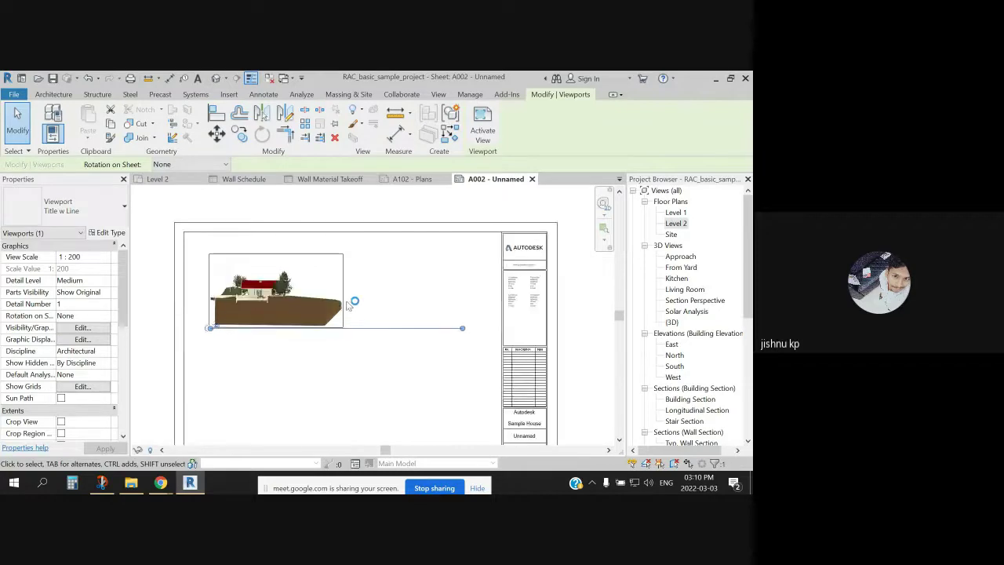
Step: Examine the right end grip of the 3D viewport's title line and its editable title text on sheet A002
middle_click_drag(353, 310, 300, 316)
scroll(487, 346, "up", 3)
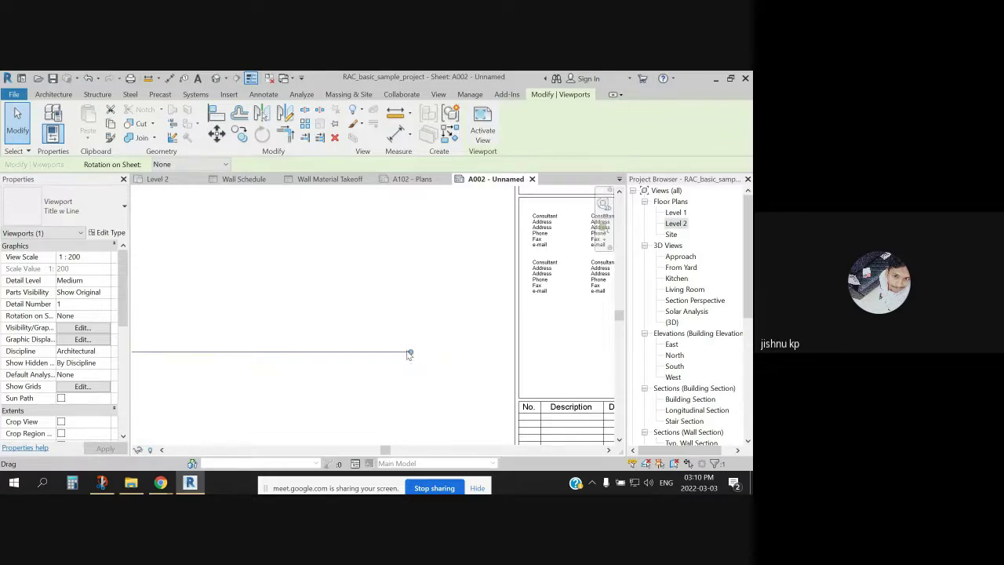
middle_click_drag(404, 309, 328, 343)
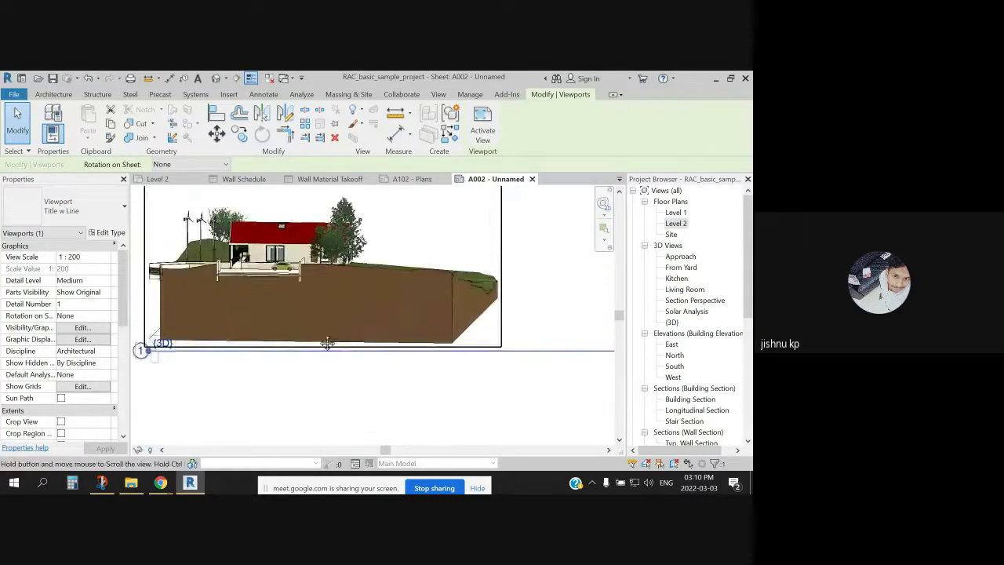
scroll(204, 349, "up", 5)
double_click(194, 347)
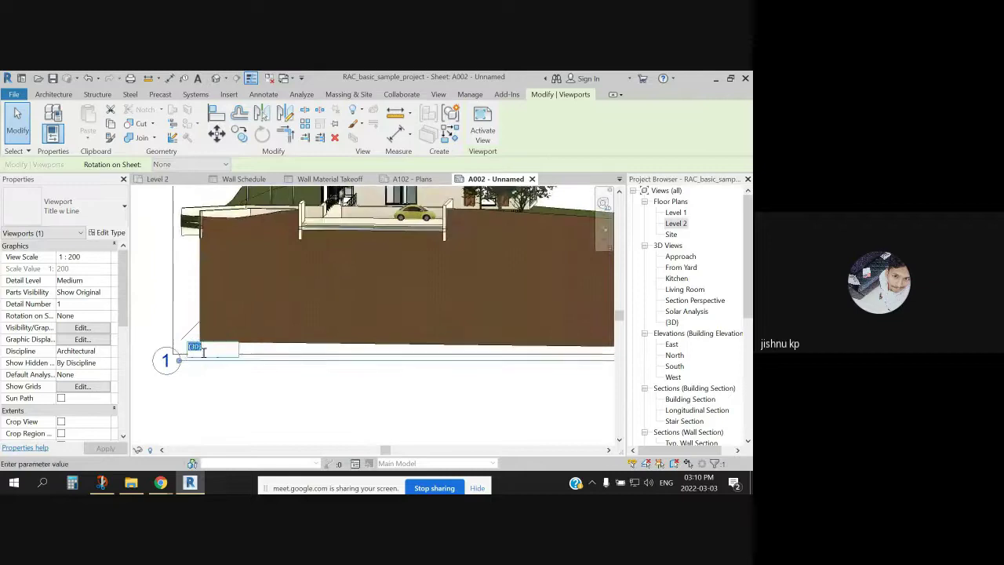
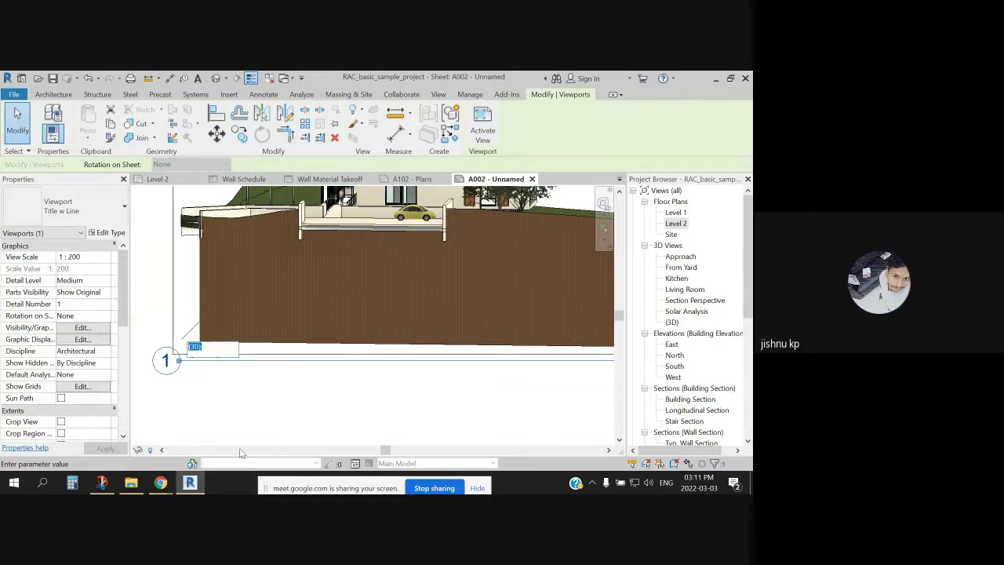
left_click(231, 412)
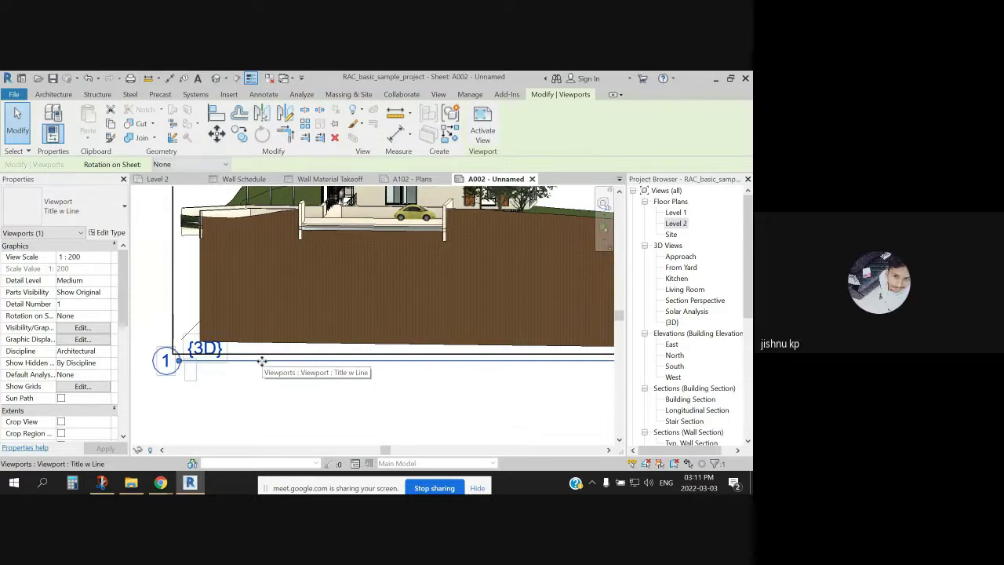
Step: Try to move the title line away from the 3D viewport while the viewport is selected, and clear the selection
left_click_drag(262, 361, 259, 392)
scroll(448, 369, "down", 4)
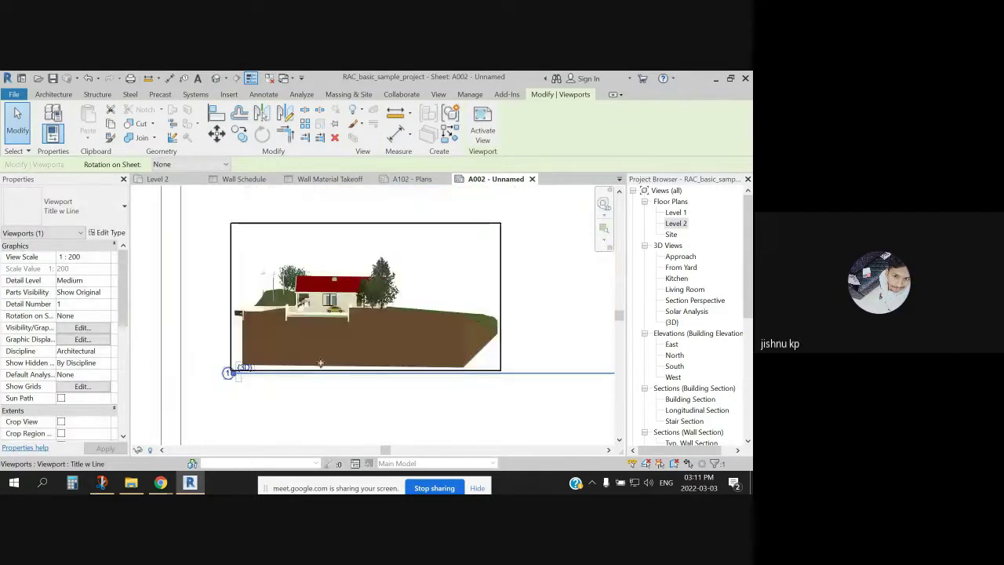
mouse_move(447, 370)
left_mouse_down()
mouse_move(444, 401)
mouse_move(444, 352)
left_mouse_up()
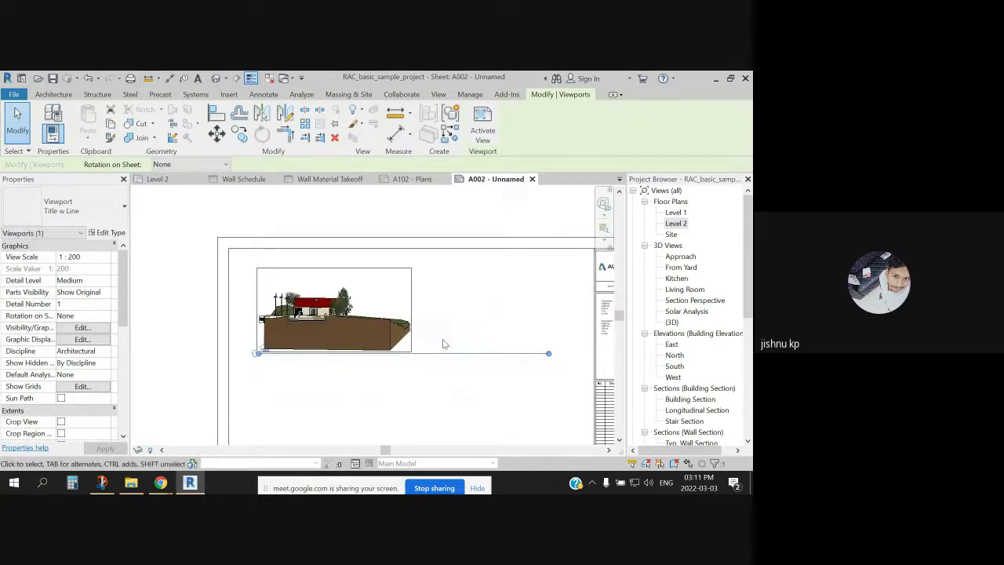
scroll(444, 345, "up", 2)
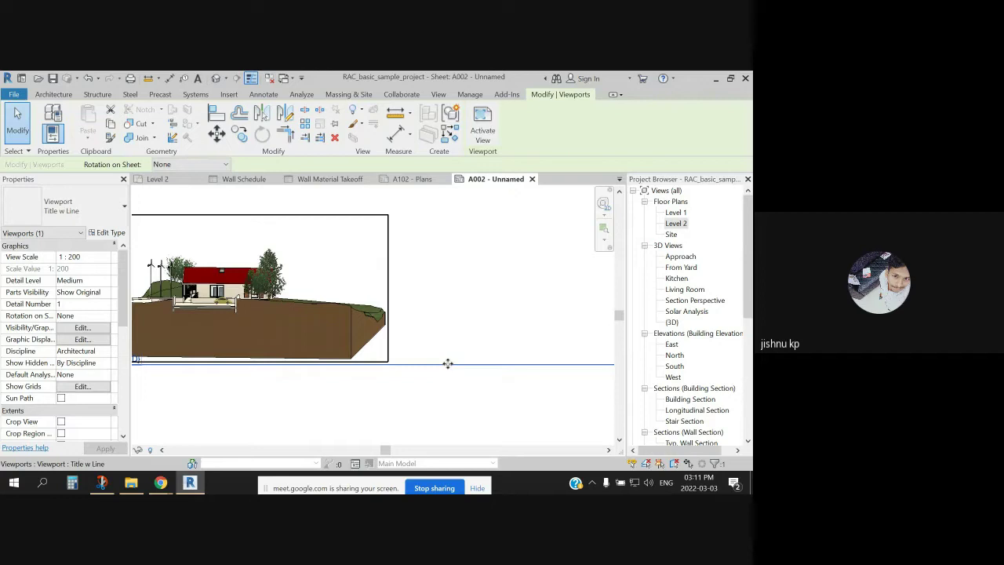
scroll(447, 363, "down", 2)
left_click(439, 408)
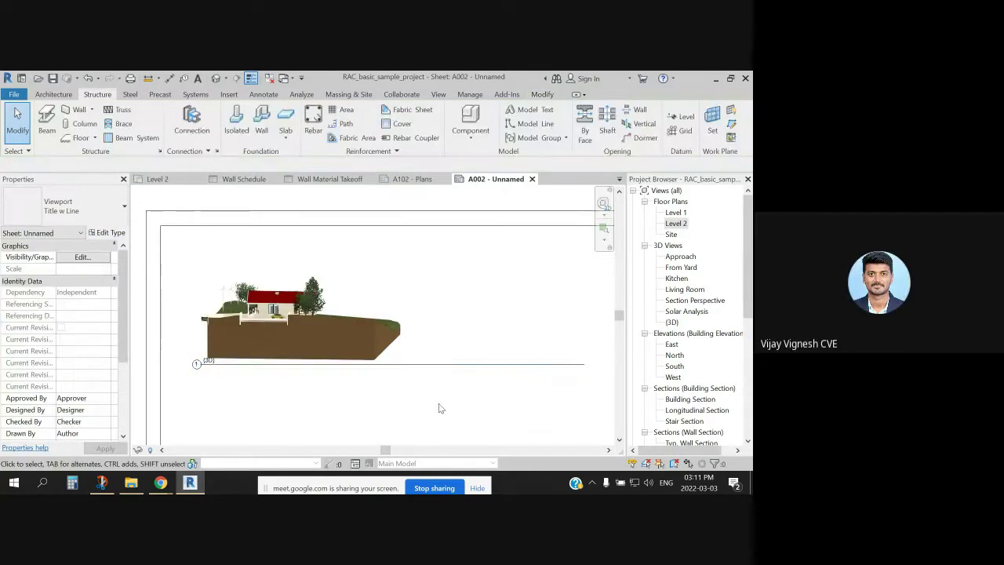
Step: Select only the 3D viewport's title line and move it down and slightly left, leaving a gap below the viewport
left_click(583, 367)
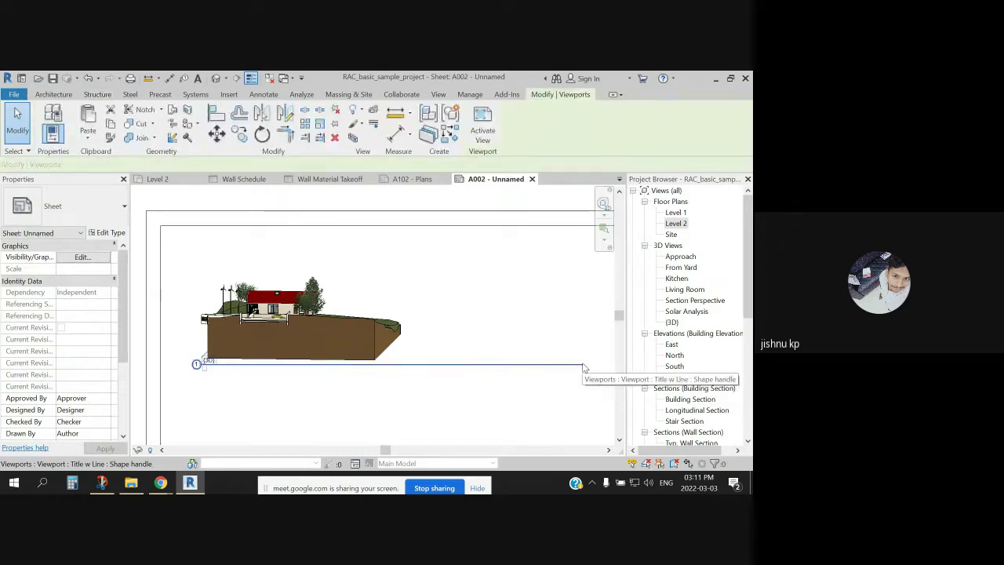
left_click_drag(580, 368, 577, 389)
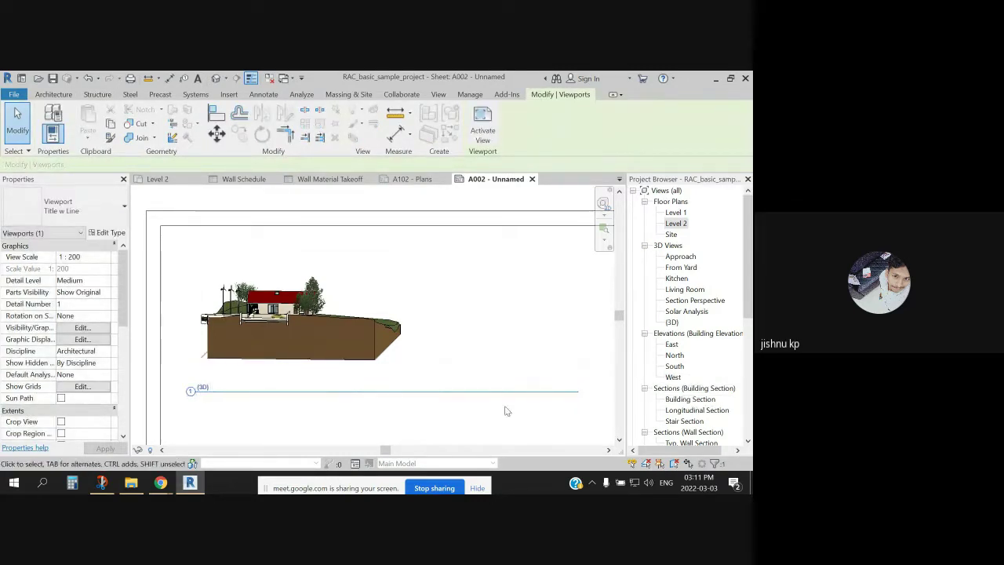
mouse_move(560, 394)
left_mouse_down()
mouse_move(576, 393)
mouse_move(576, 381)
mouse_move(544, 384)
mouse_move(554, 383)
left_mouse_up()
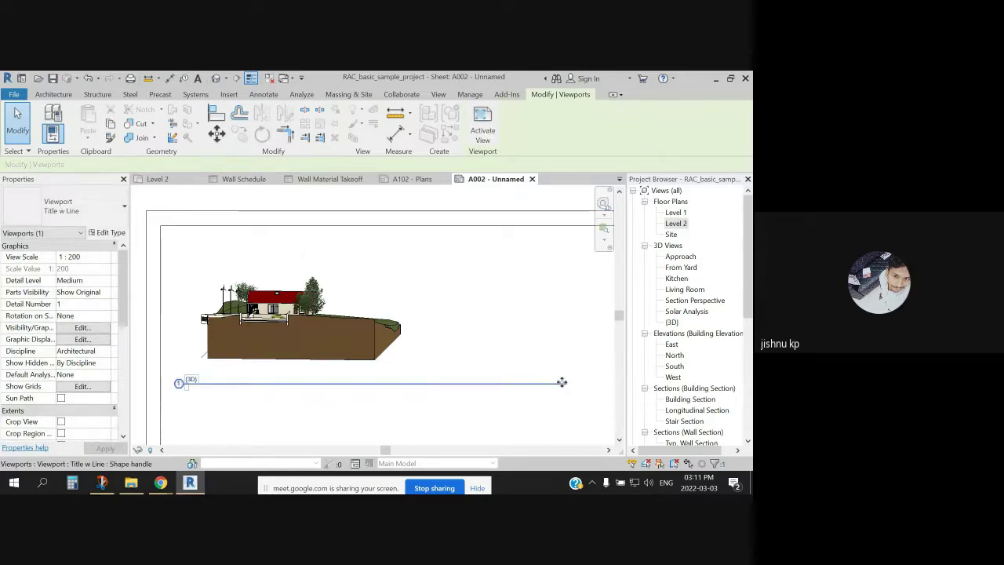
key("Escape")
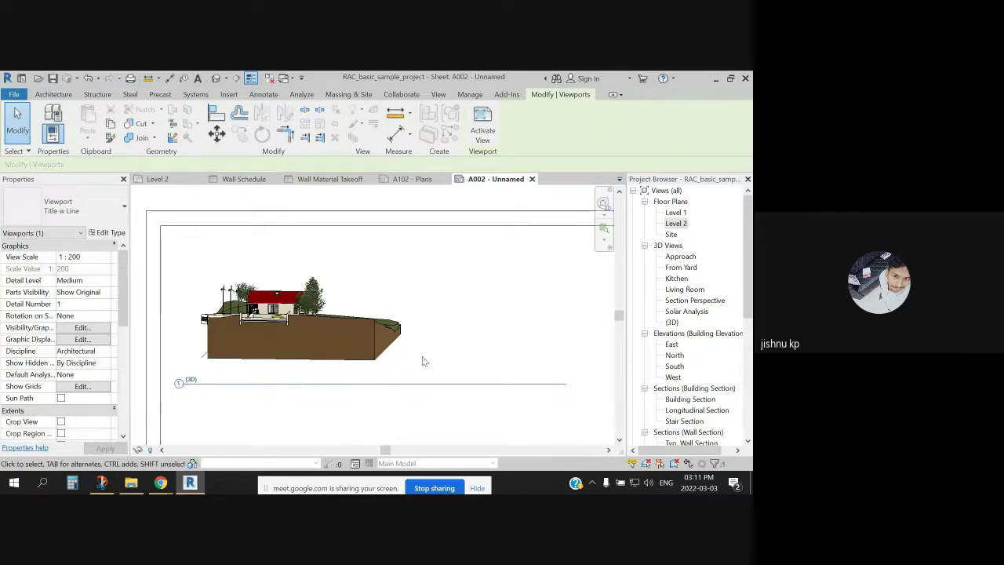
Step: Select the 3D viewport itself and move it together with its title line slightly down and to the right
left_click(266, 363)
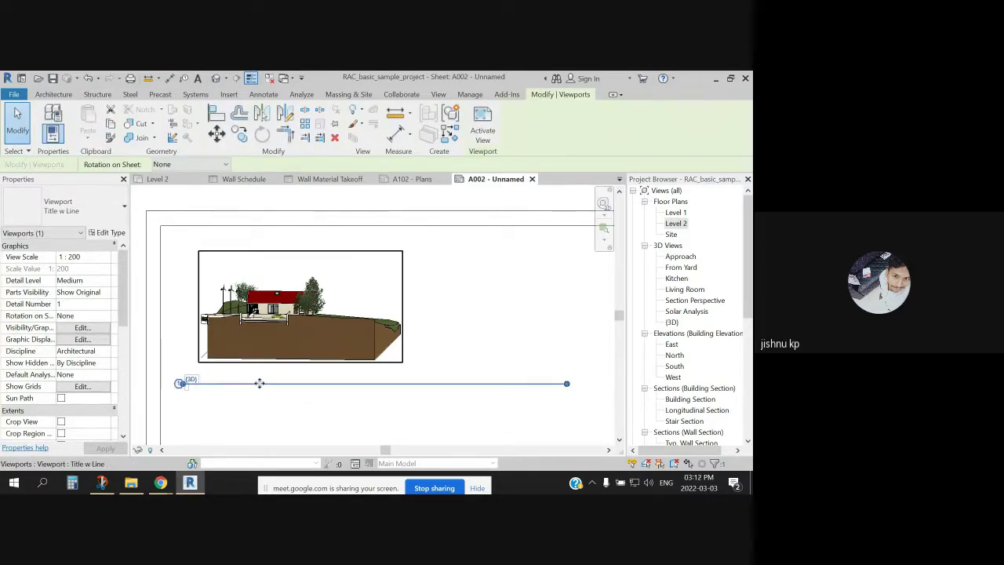
mouse_move(251, 389)
left_mouse_down()
mouse_move(265, 369)
mouse_move(235, 392)
left_mouse_up()
key("Escape")
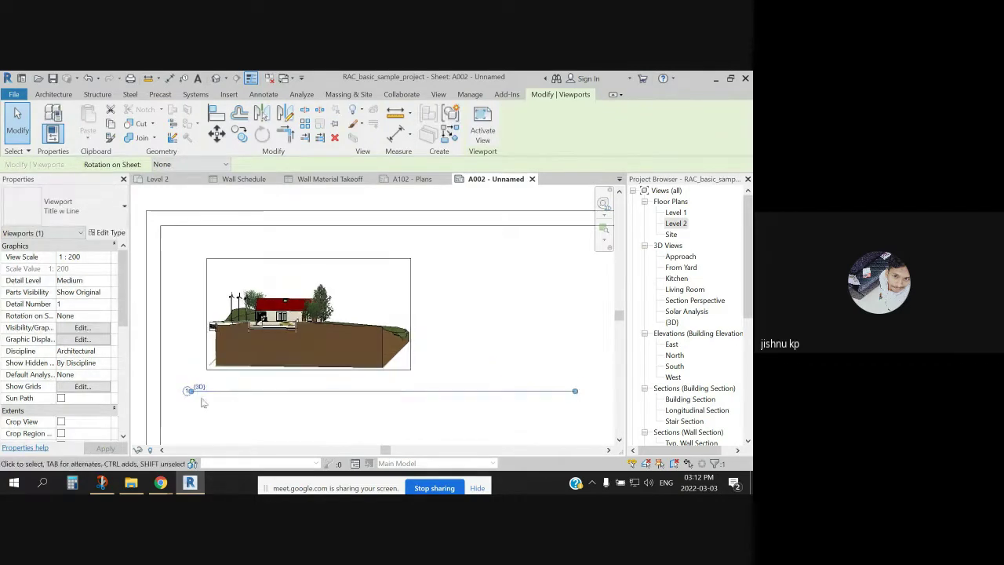
left_click(200, 385)
key("Escape")
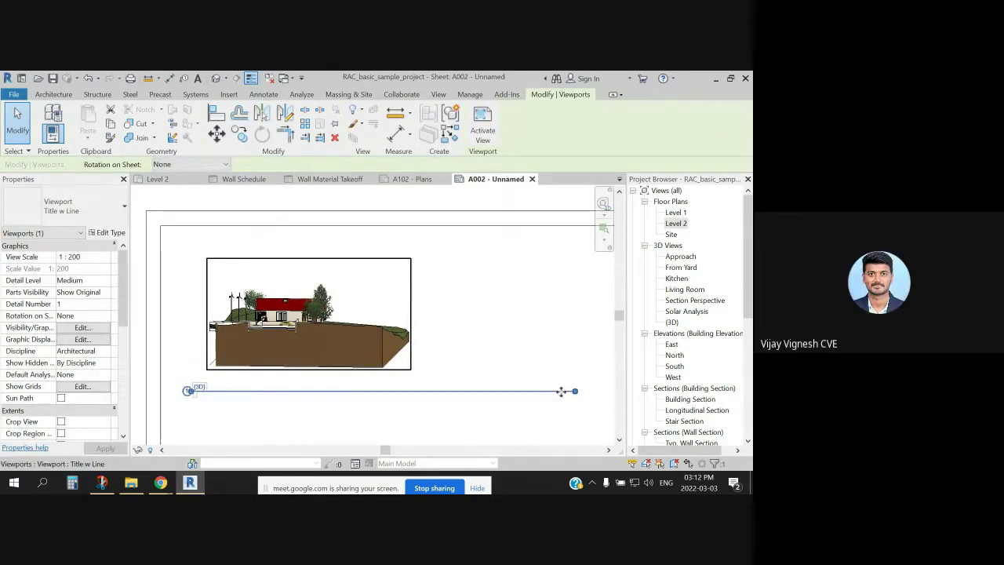
Step: Move only the title line farther down from the 3D viewport on sheet A002
mouse_move(563, 390)
left_mouse_down()
mouse_move(556, 434)
mouse_move(558, 374)
mouse_move(572, 381)
mouse_move(567, 405)
mouse_move(587, 435)
mouse_move(498, 382)
mouse_move(511, 395)
mouse_move(545, 397)
left_mouse_up()
key("Escape")
scroll(497, 381, "down", 2)
scroll(549, 402, "up", 1)
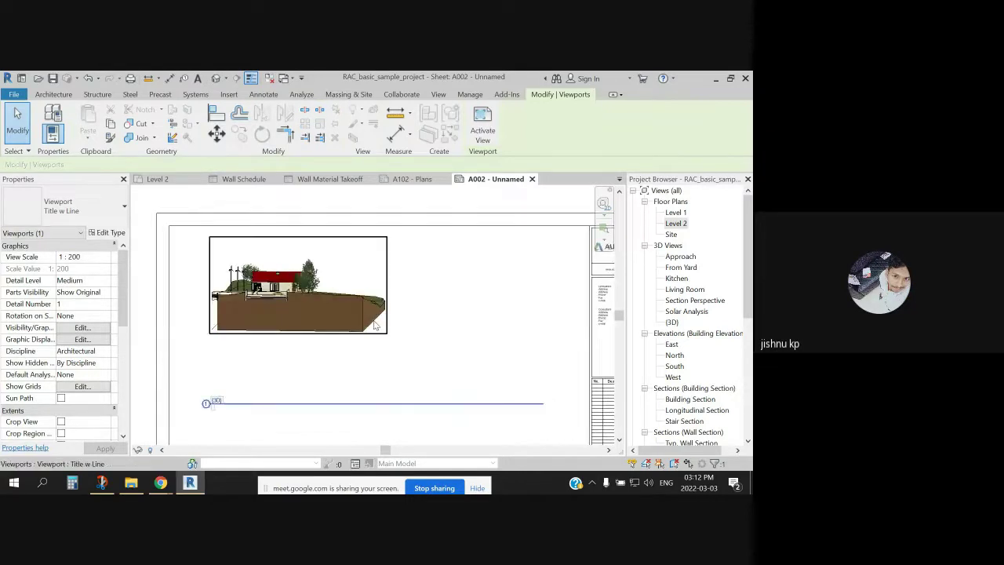
Step: Move the 3D viewport with its title slightly left toward the sheet border, and shift the title line alone still farther down
left_click_drag(375, 325, 354, 326)
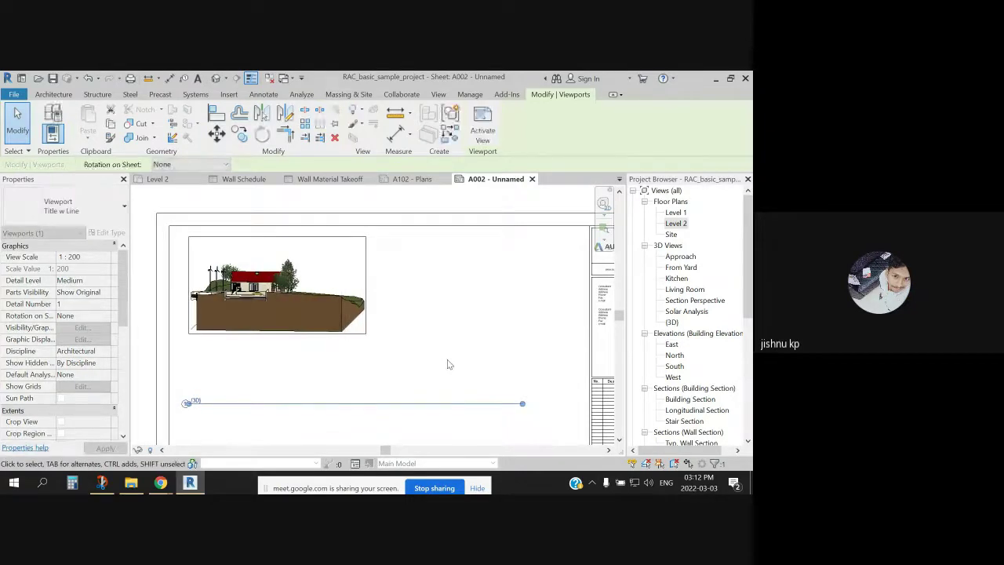
left_click(495, 396)
left_click_drag(512, 406, 510, 424)
scroll(493, 387, "down", 5)
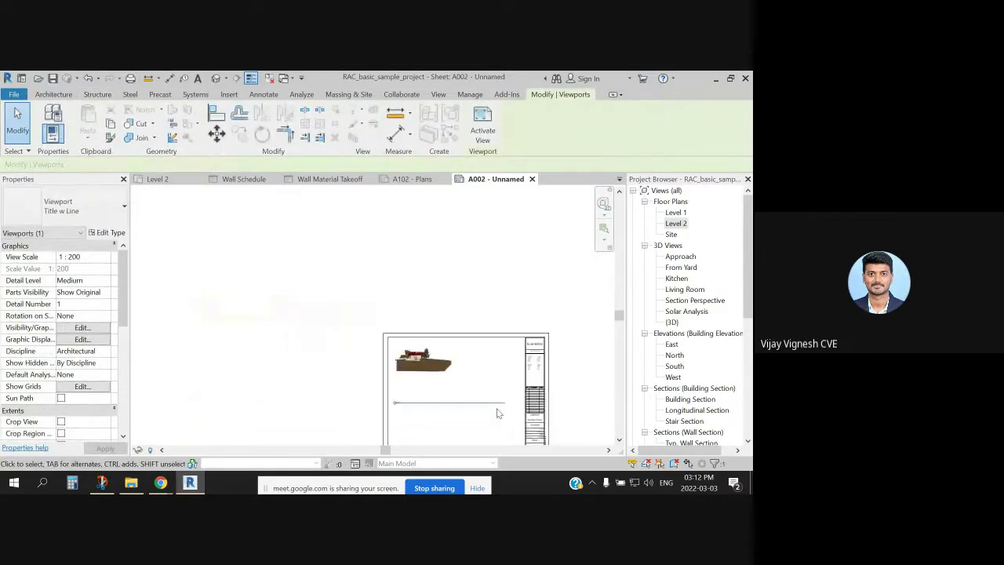
scroll(496, 414, "up", 5)
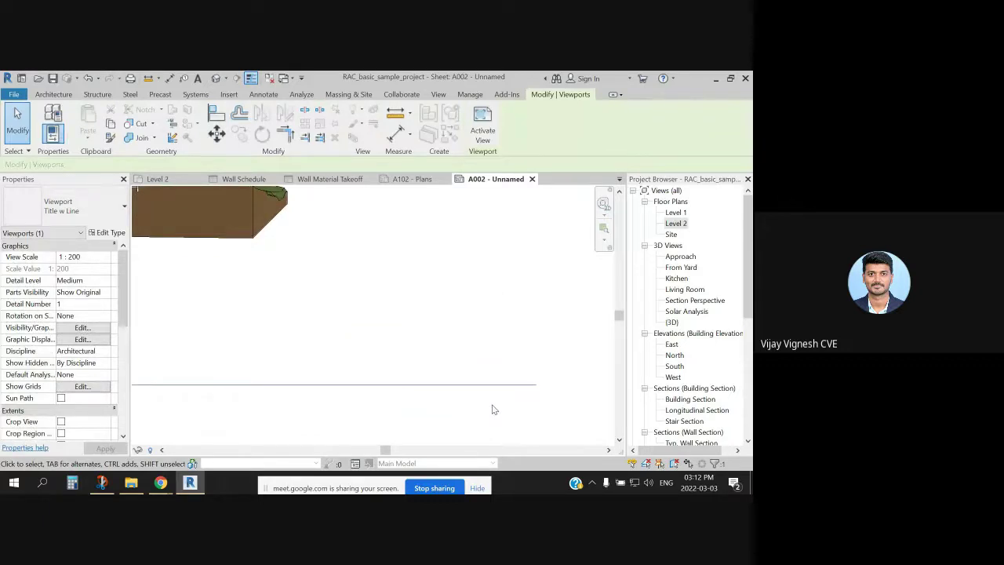
scroll(480, 350, "down", 2)
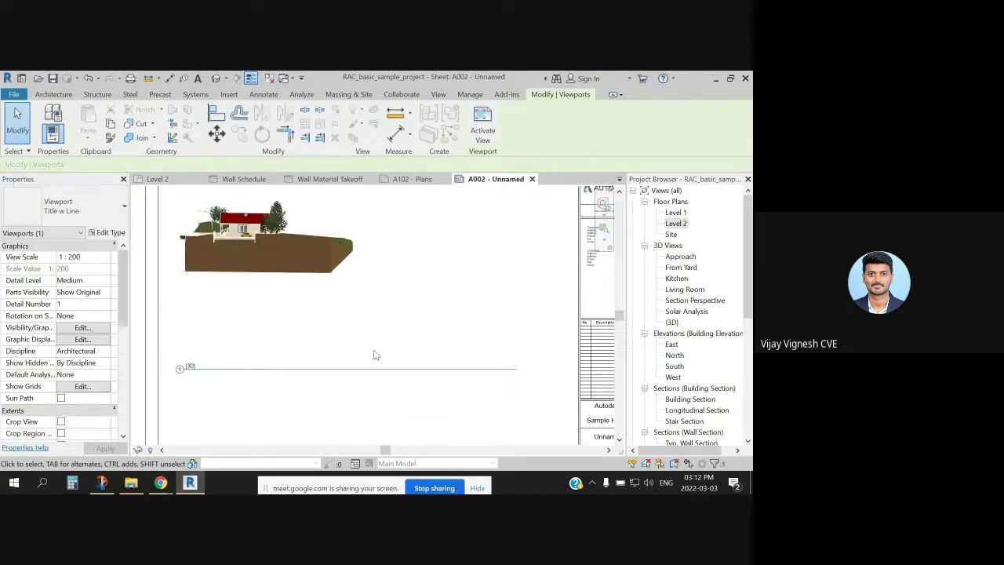
scroll(226, 322, "down", 3)
scroll(392, 345, "up", 3)
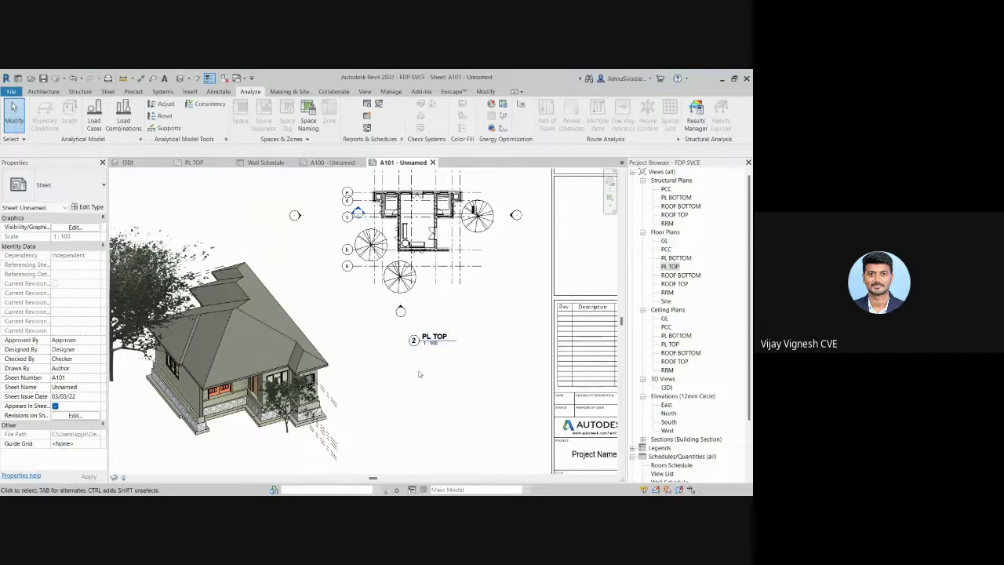
Step: Start a PDF export from sheet A101 of FDP SVCE with selected views/sheets as the range, and open the views/sheets selection
scroll(419, 369, "down", 2)
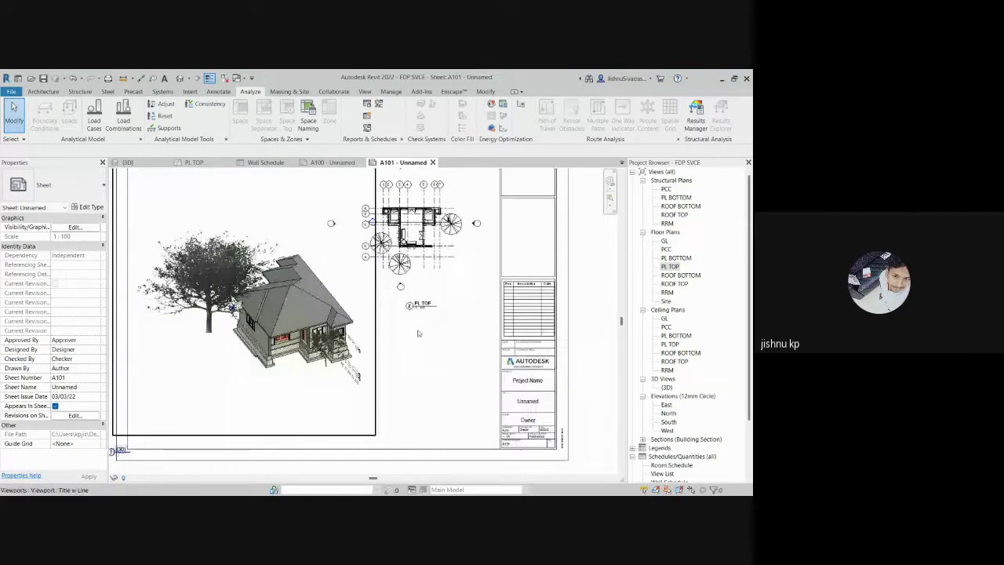
middle_click_drag(376, 329, 386, 348)
left_click(465, 430)
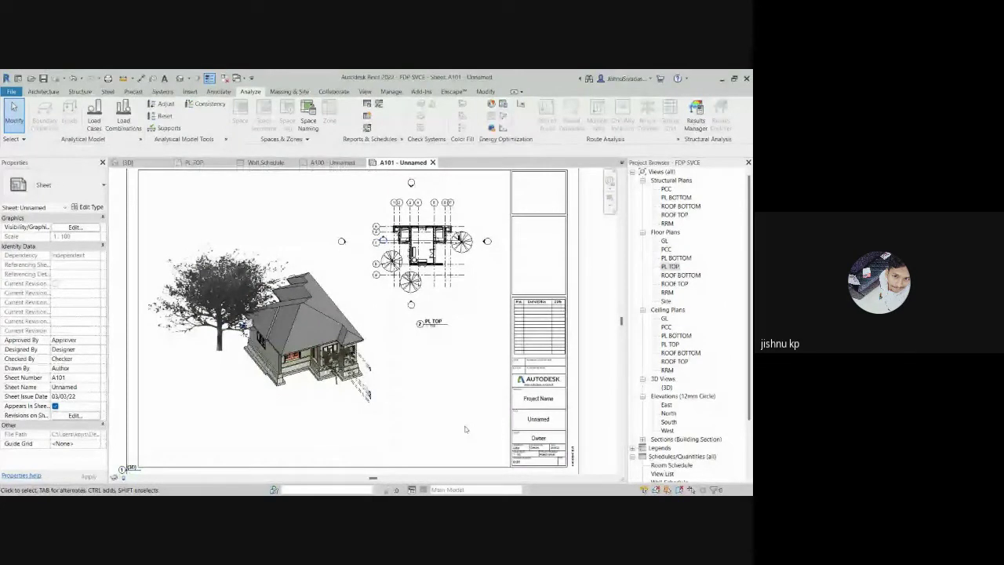
scroll(456, 421, "down", 2)
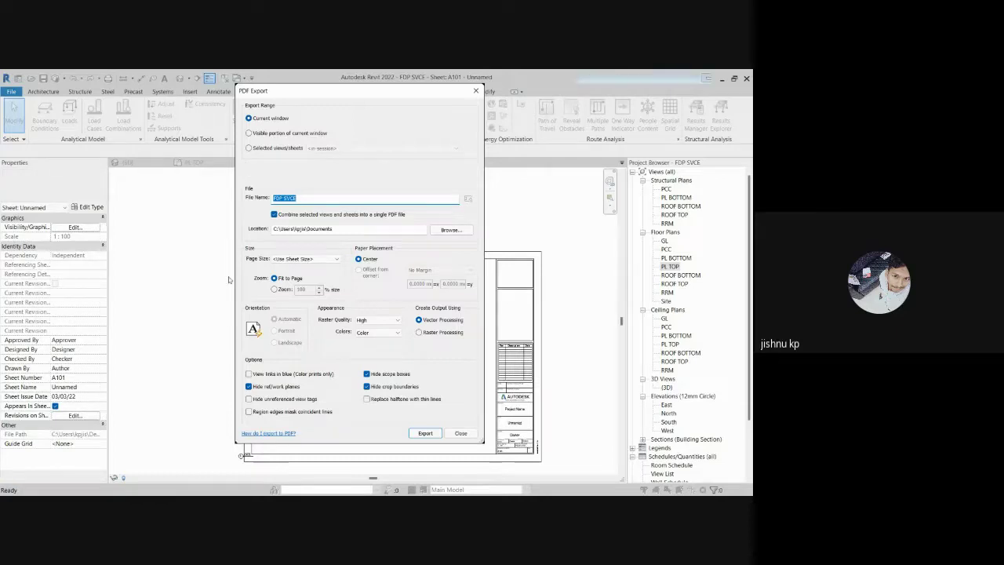
left_click(249, 148)
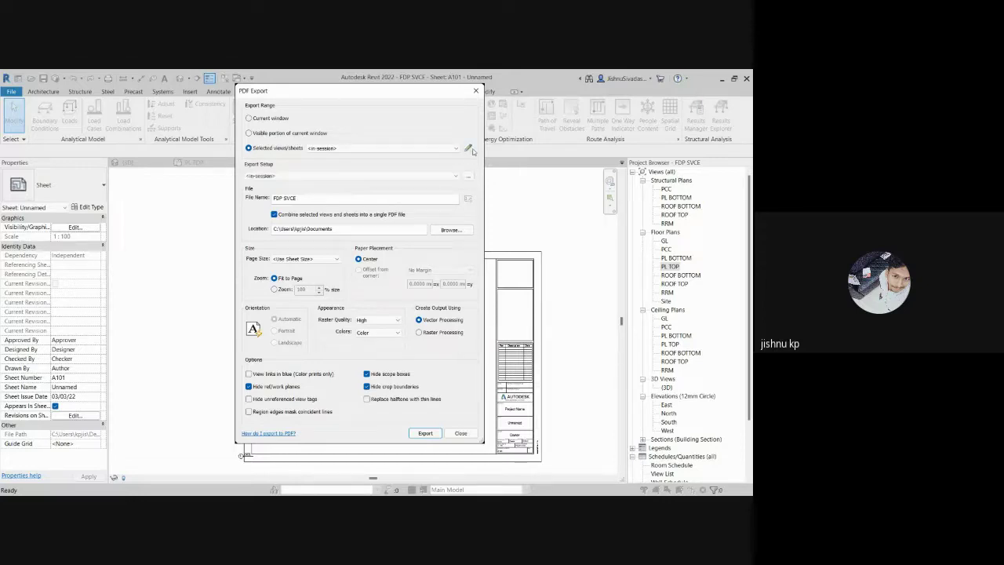
left_click(470, 150)
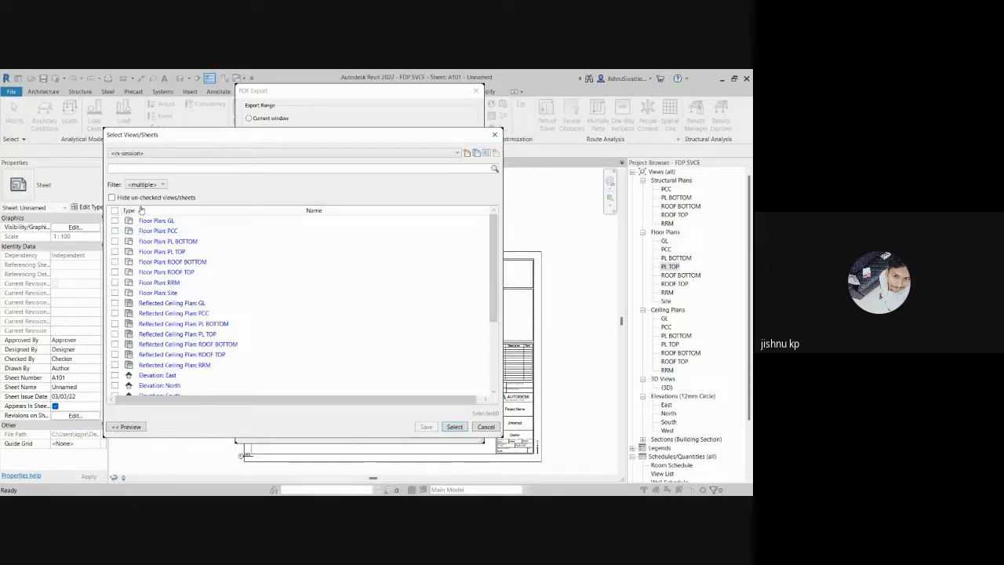
Step: Check sheets A100 and A101 in the selection list filtered to sheets only, and close the selection without applying it
left_click(146, 185)
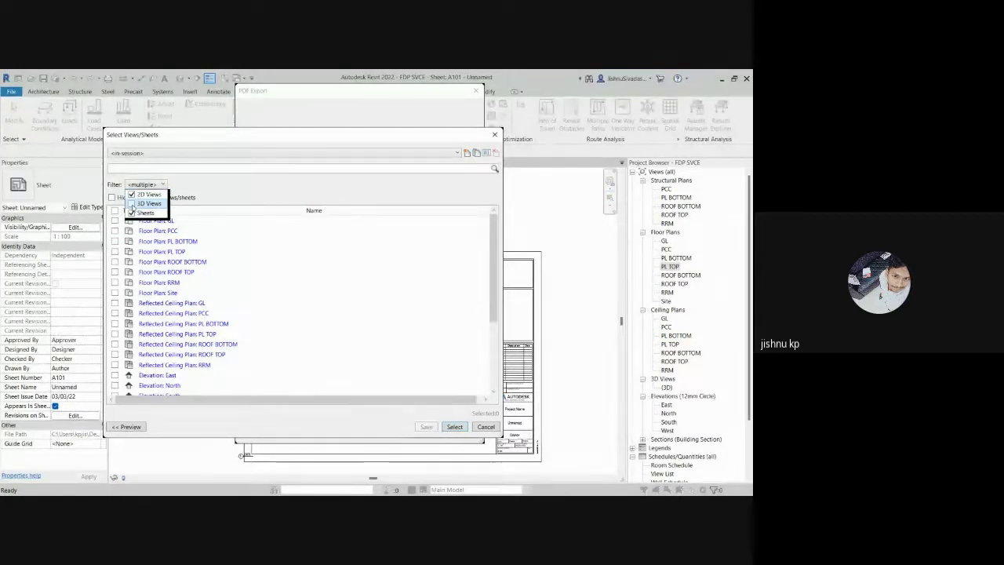
left_click(132, 194)
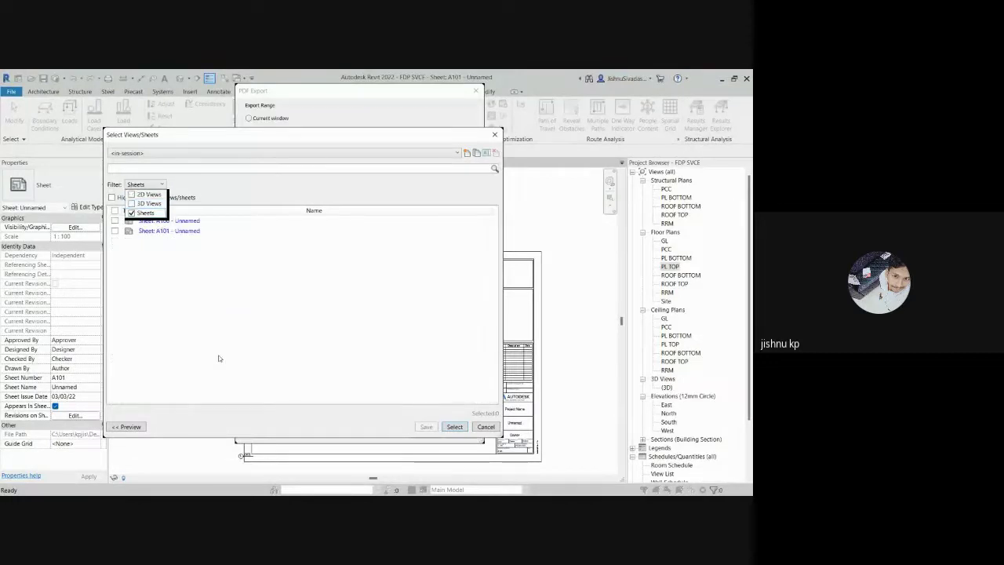
left_click(143, 226)
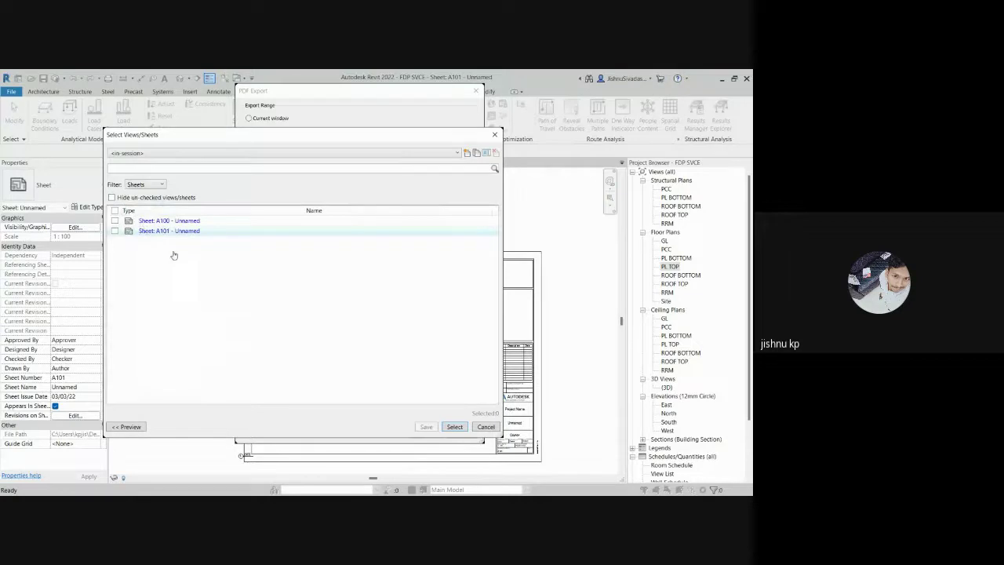
left_click(115, 220)
left_click(115, 230)
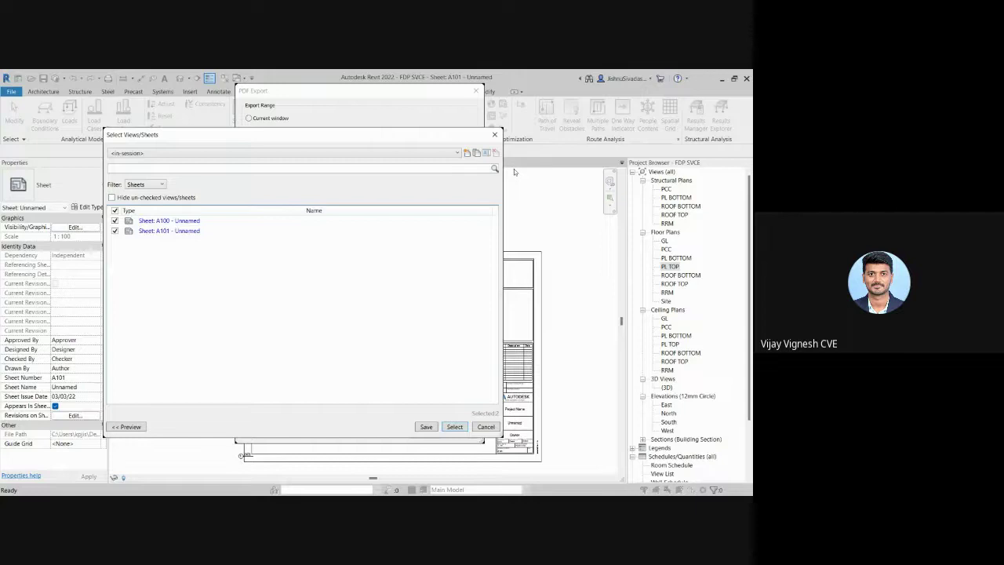
left_click(496, 135)
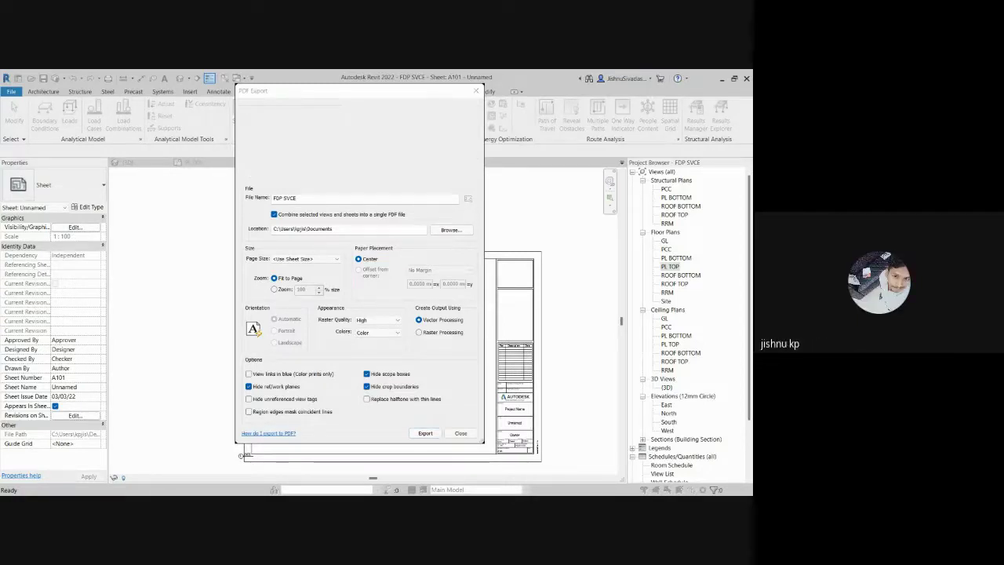
Step: Open the views/sheets selection for the PDF export again and filter its list to sheets only, excluding 2D and 3D views
left_click(468, 148)
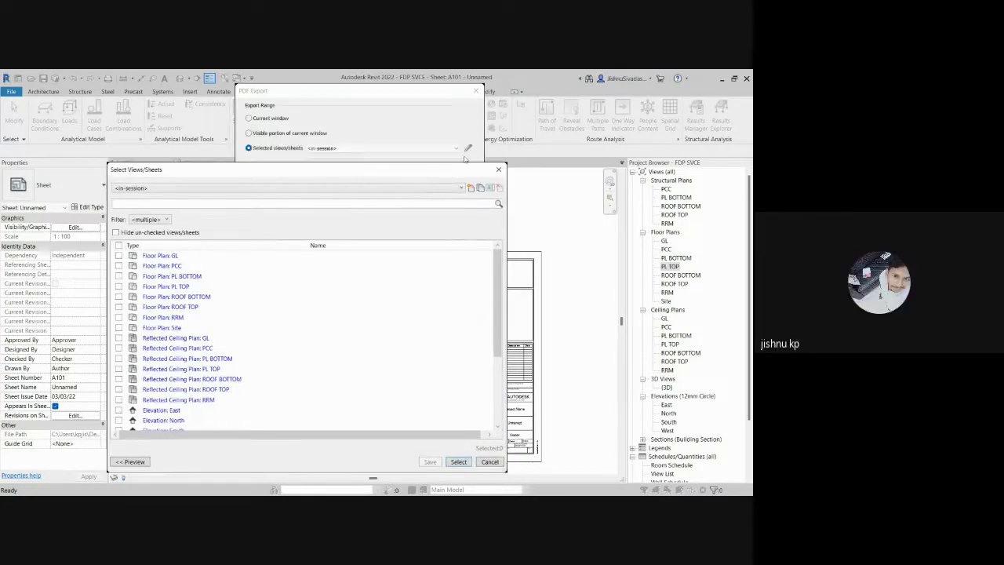
left_click_drag(463, 169, 477, 119)
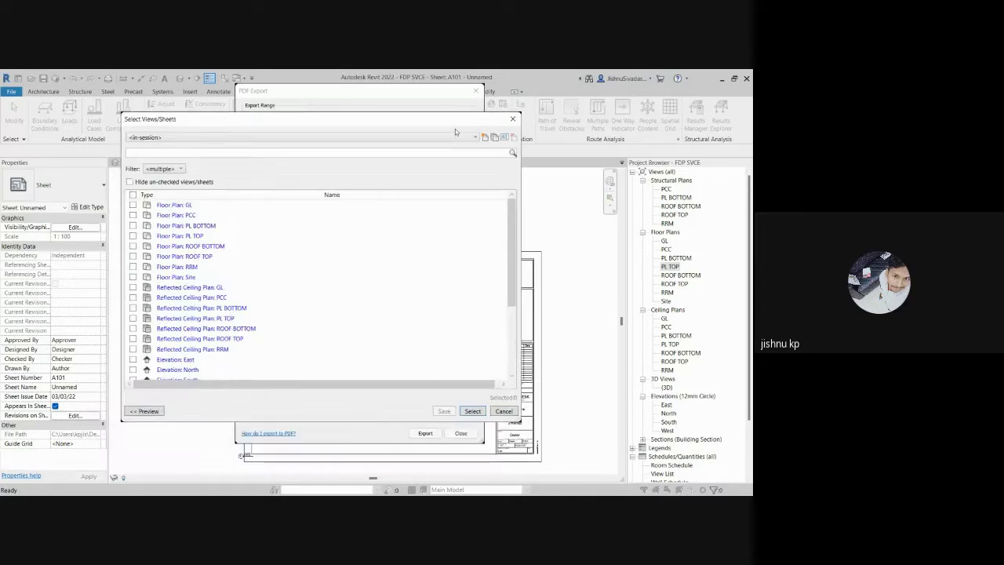
left_click(180, 170)
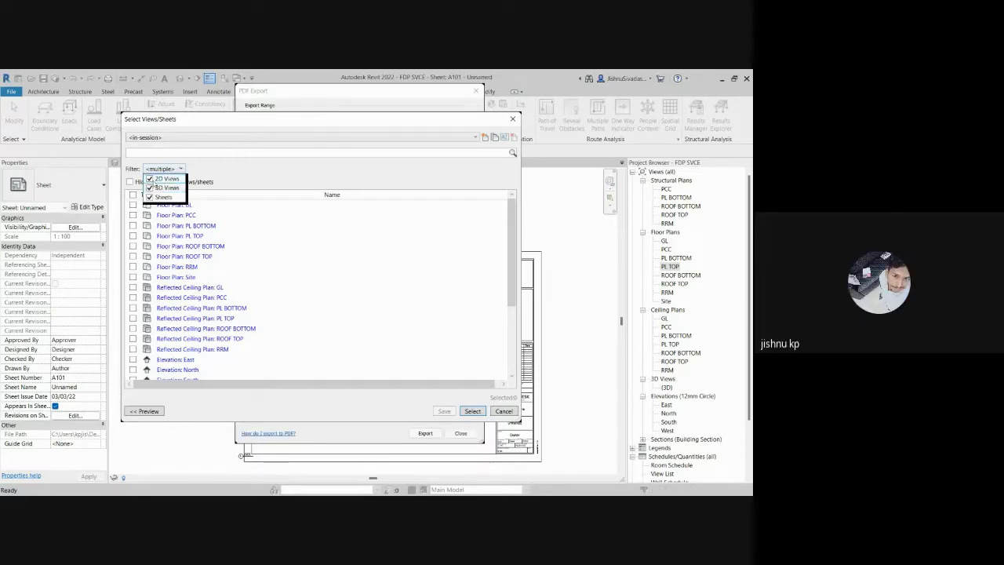
left_click(156, 183)
left_click(168, 169)
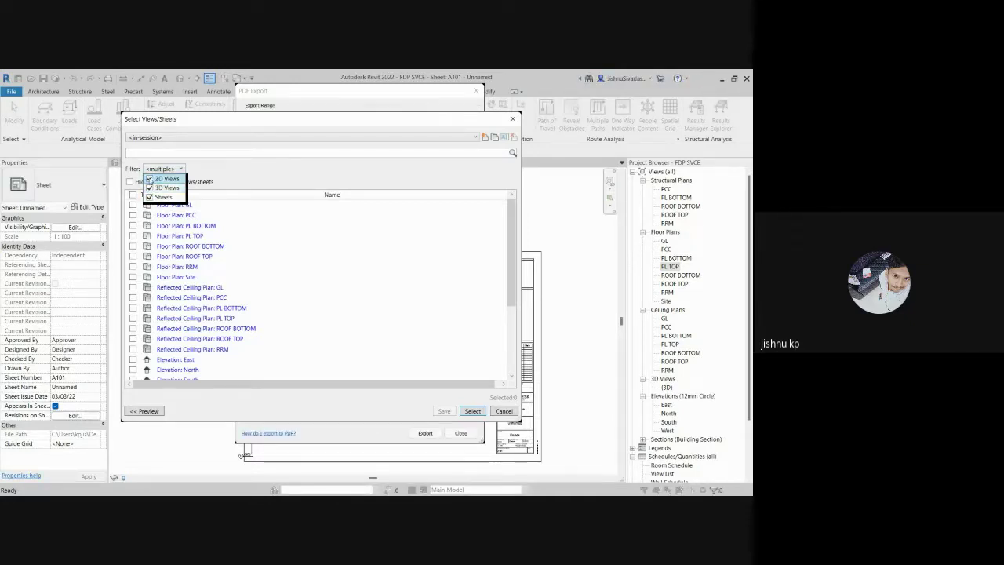
left_click(149, 179)
left_click(149, 188)
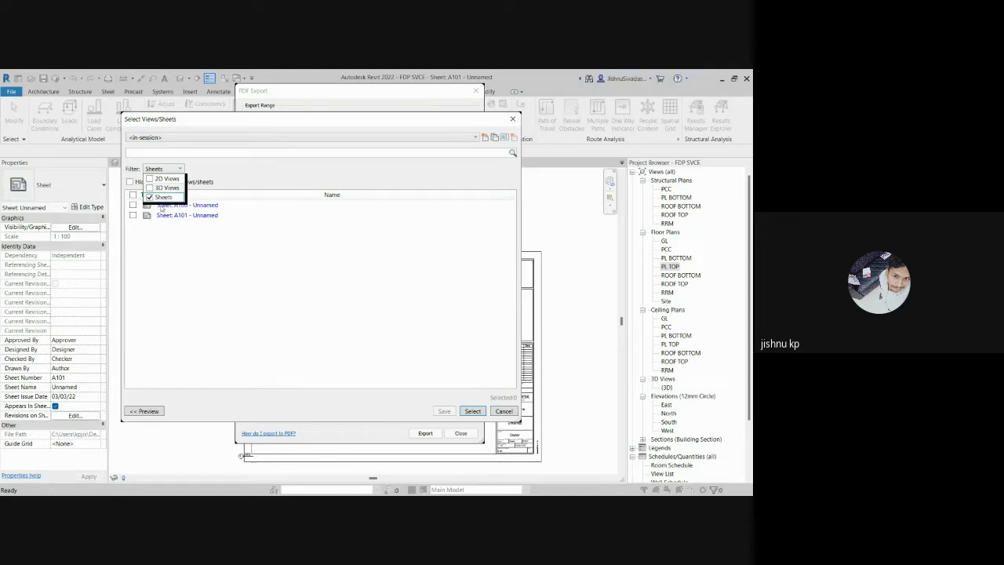
left_click(165, 301)
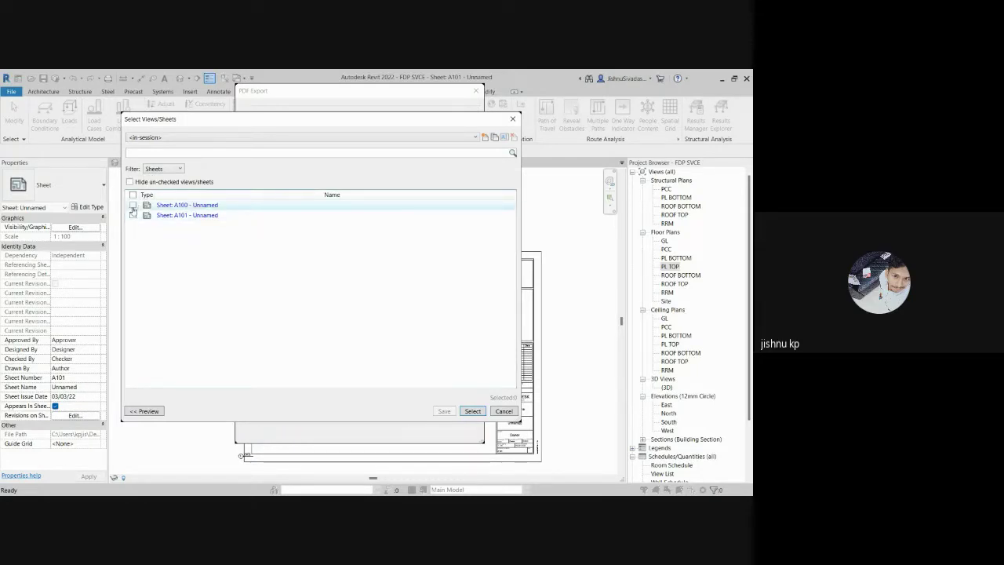
Step: Include sheets A100 and A101 in the export range and apply the selection
left_click(132, 205)
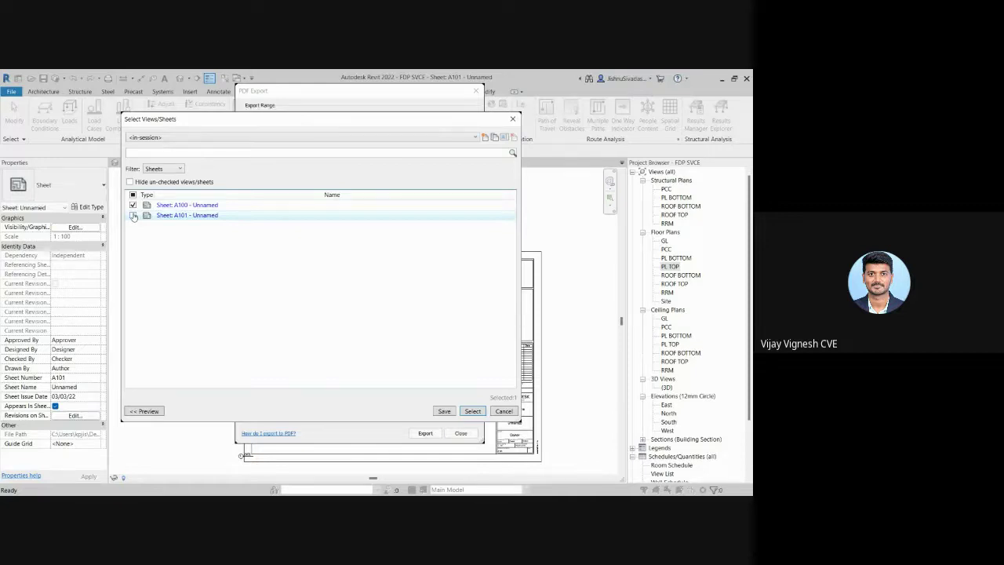
left_click(133, 216)
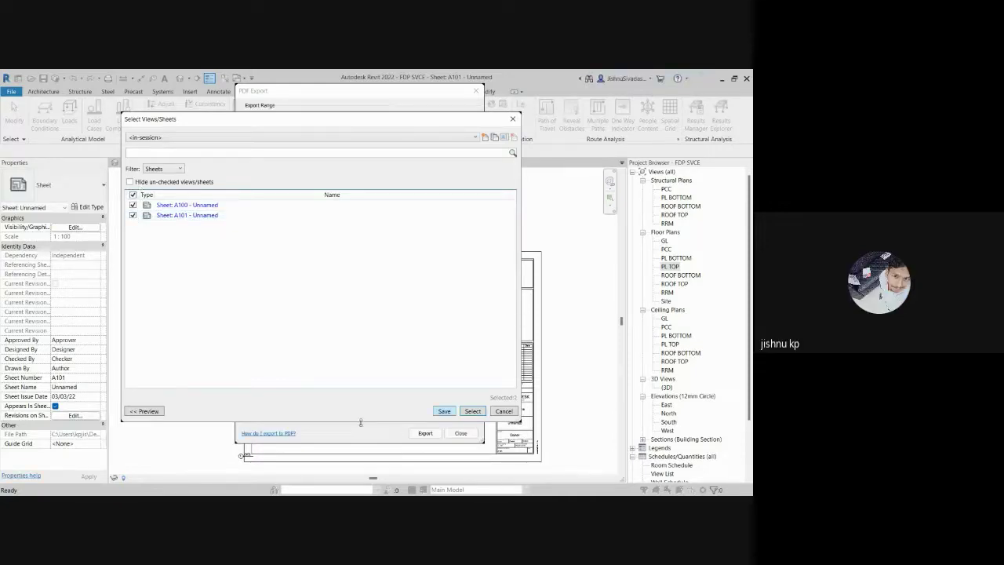
key("Return")
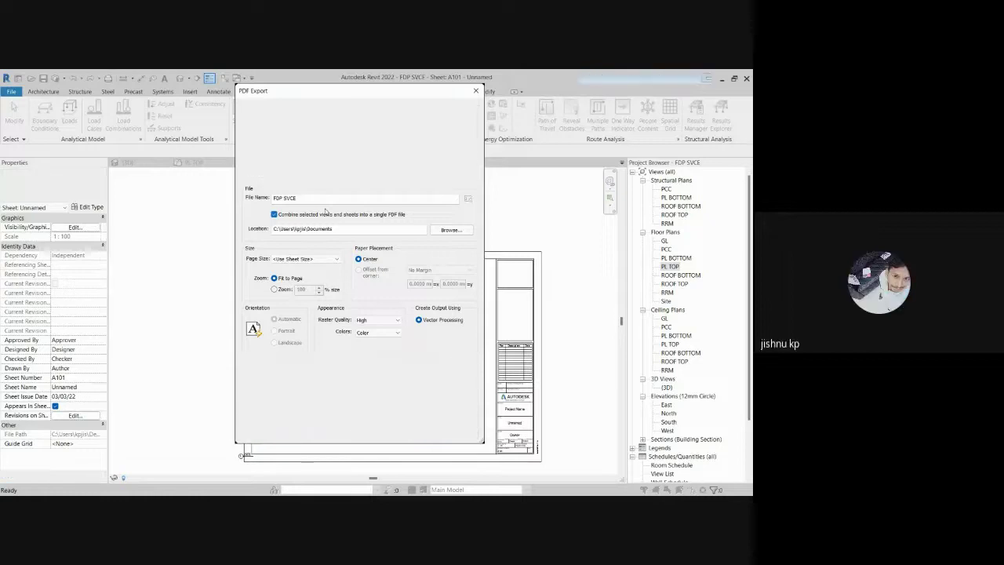
Step: Set the save location of the combined PDF FDP SVCE to the Desktop folder
left_click(313, 201)
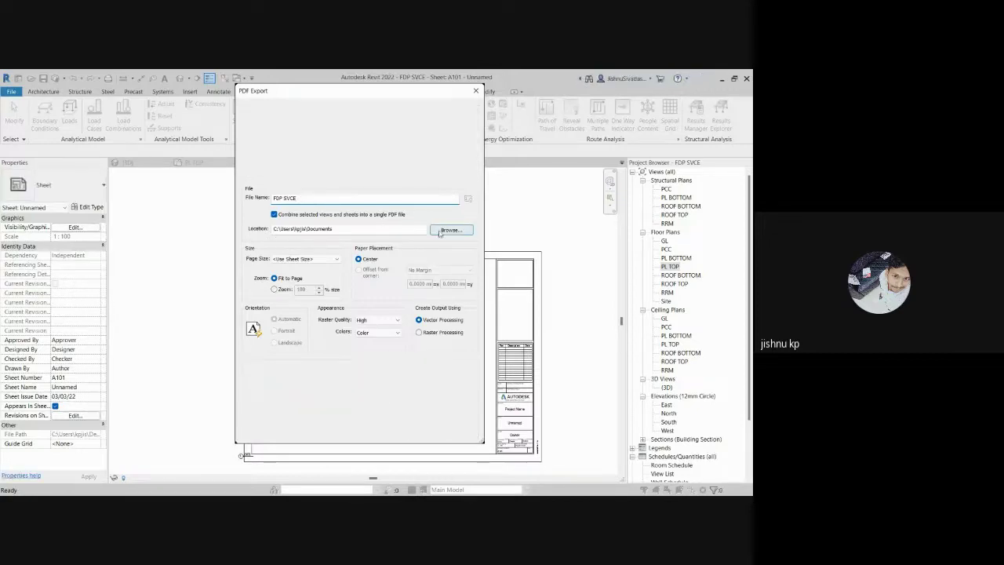
left_click(450, 230)
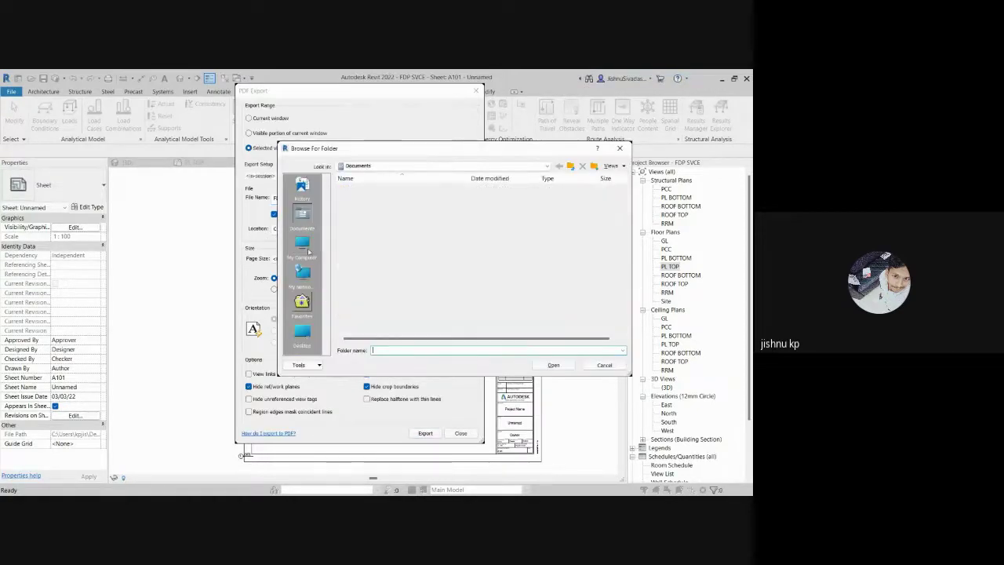
left_click(302, 332)
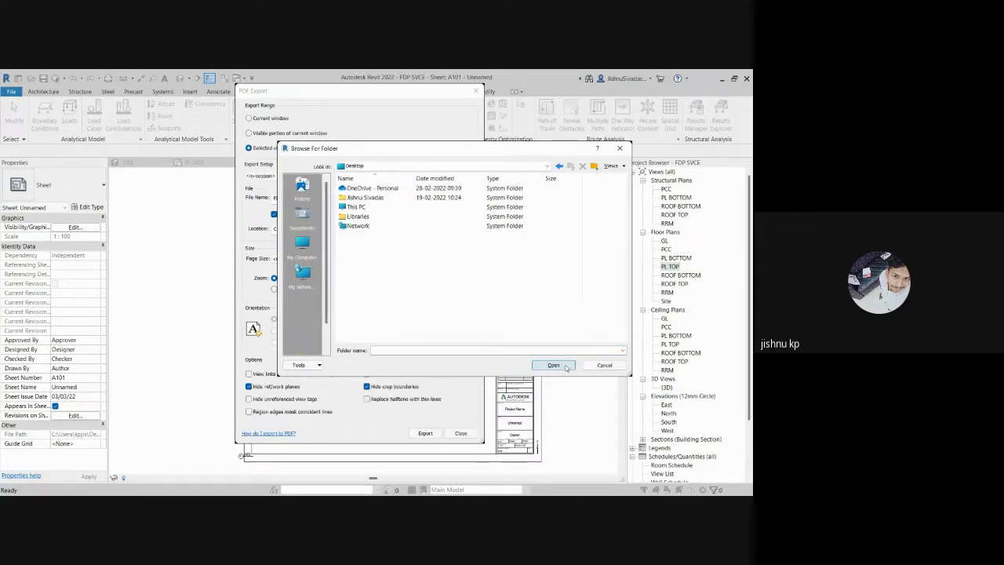
left_click(554, 365)
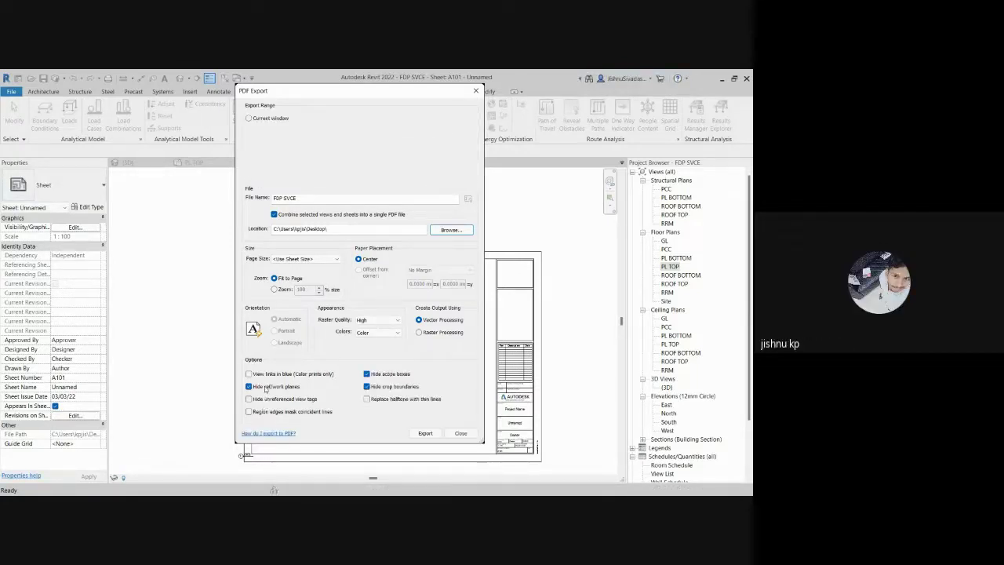
Step: Export the selected sheets as the combined PDF with the current settings, and dismiss the warning
left_click(425, 433)
left_click(431, 433)
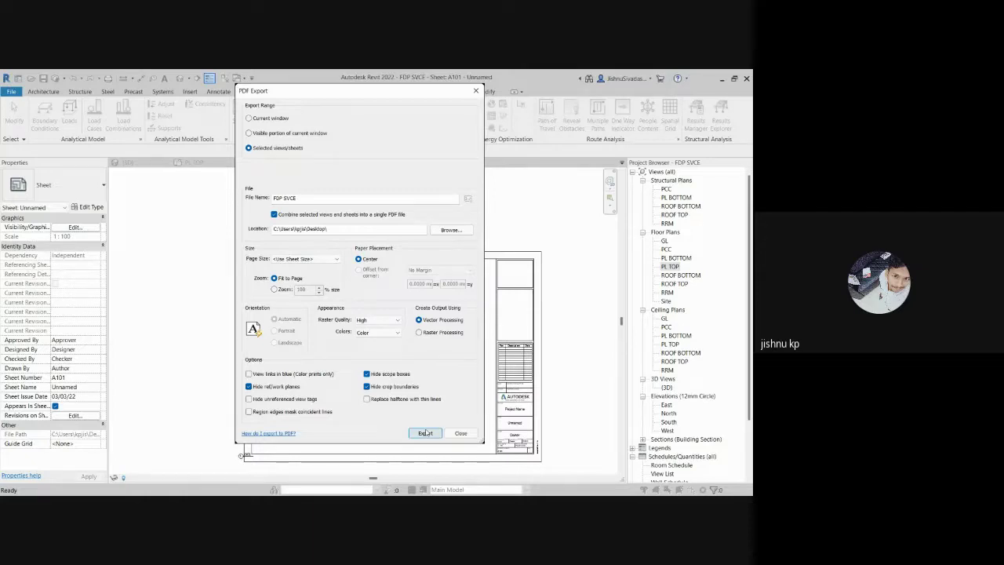
left_click(425, 434)
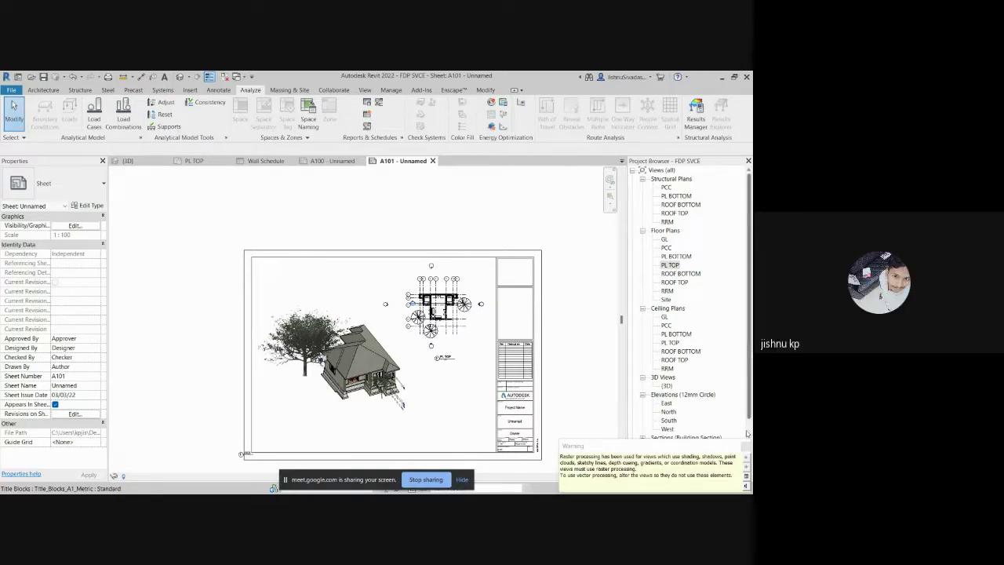
left_click(746, 476)
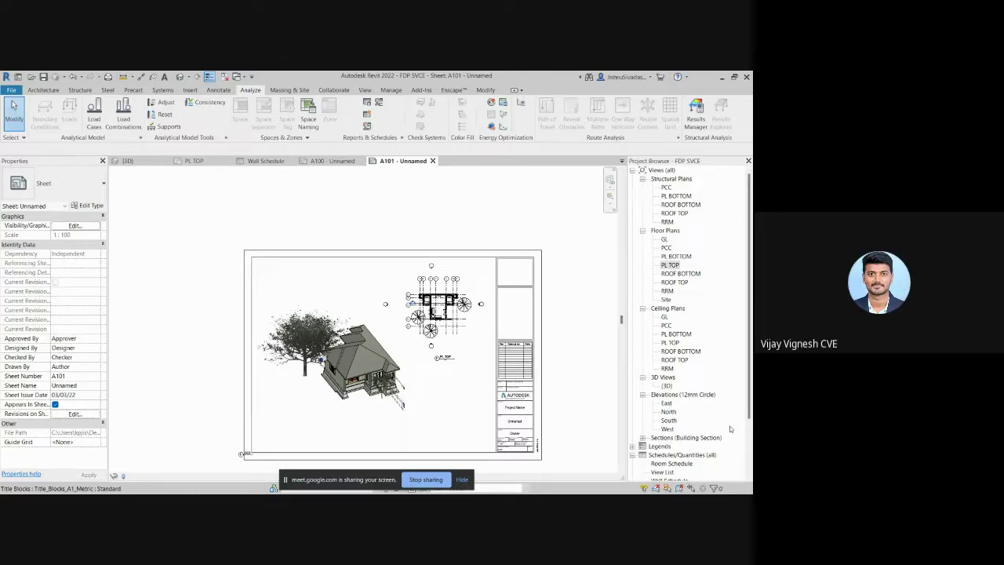
Step: Open the exported FDP SVCE PDF from the desktop in Chrome, review both sheet pages, close it and return to Revit
left_click(722, 77)
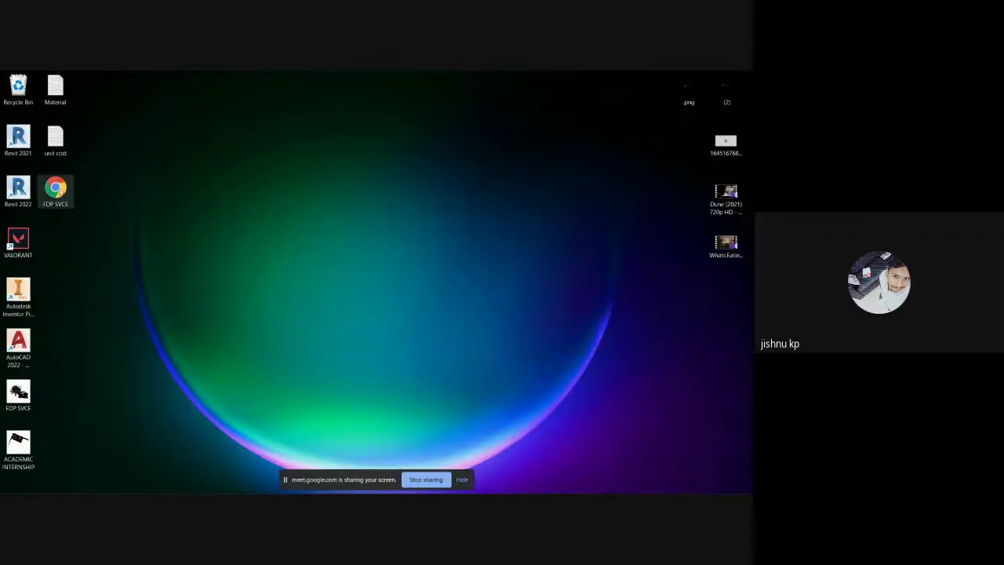
double_click(65, 196)
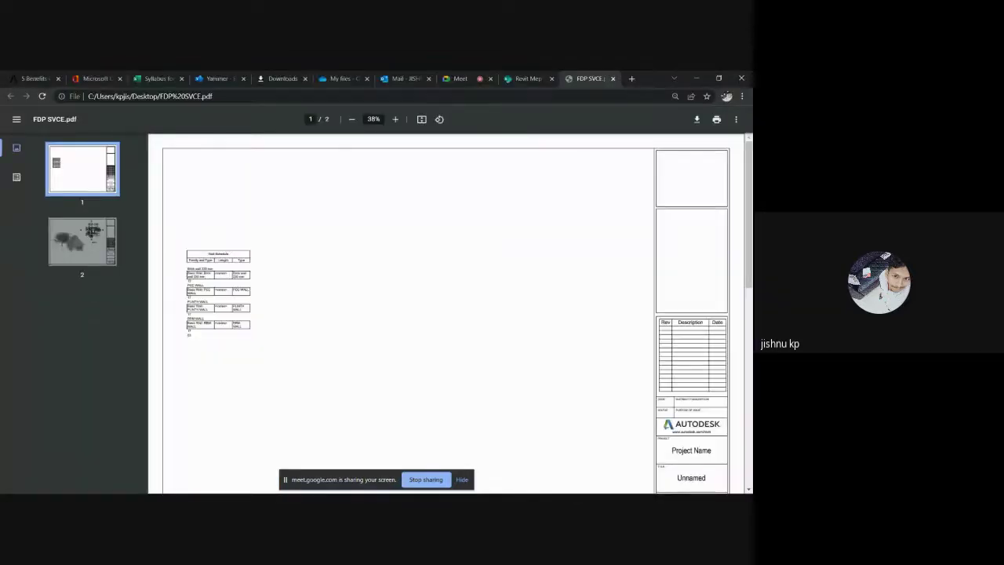
left_click(92, 240)
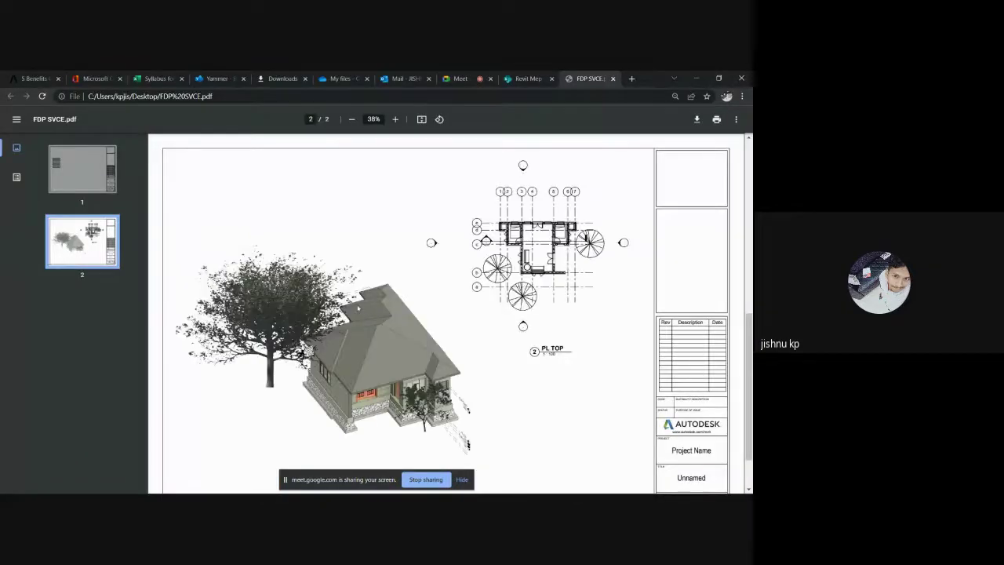
scroll(520, 390, "down", 1)
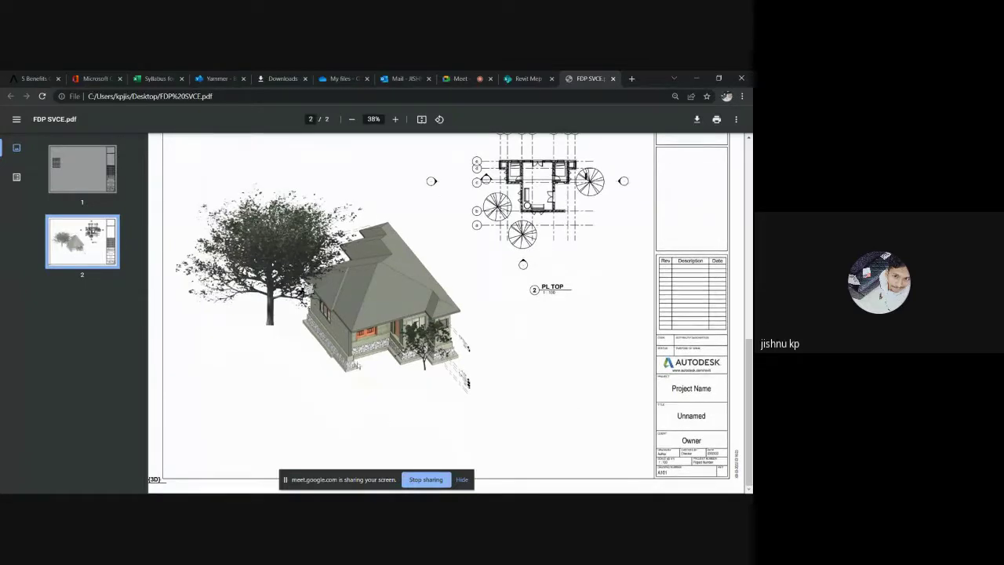
scroll(406, 343, "up", 7)
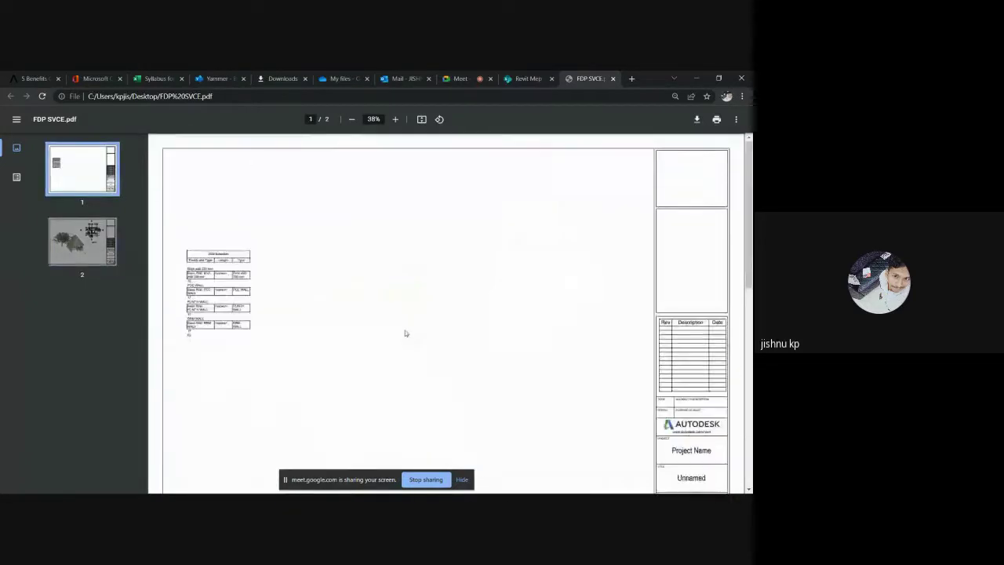
scroll(403, 330, "down", 2)
scroll(403, 330, "down", 6)
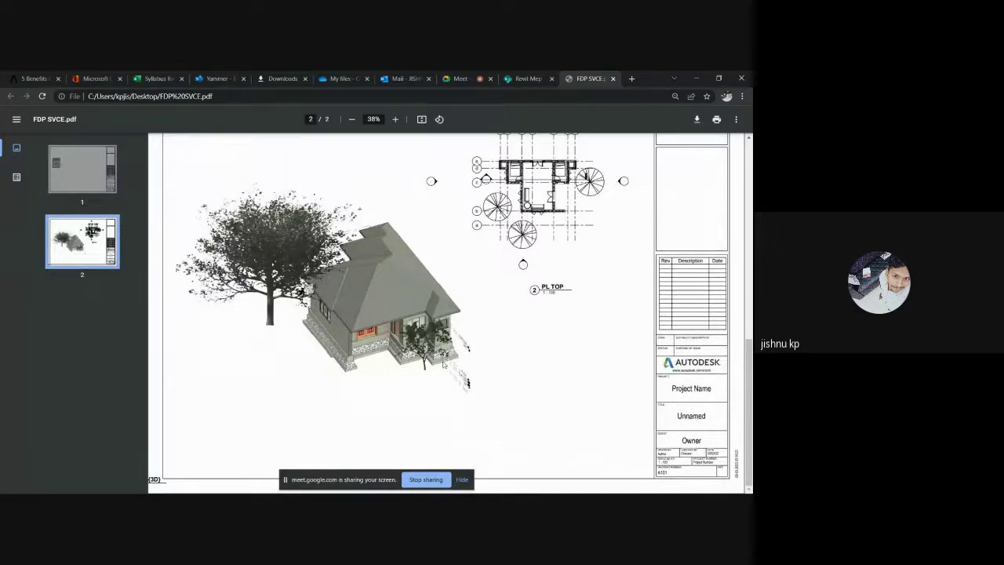
left_click(612, 78)
left_click(696, 78)
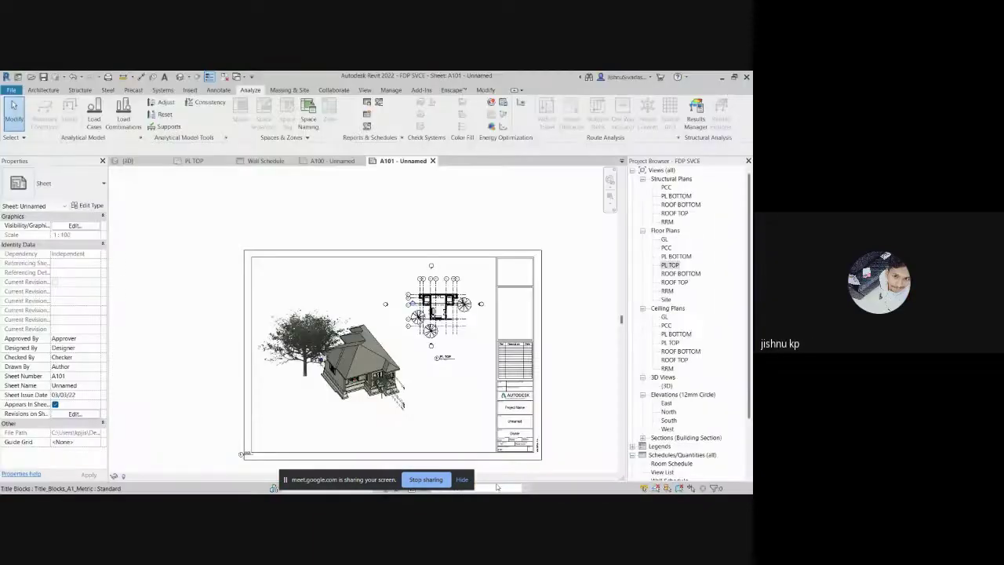
scroll(502, 361, "down", 3)
scroll(487, 369, "up", 1)
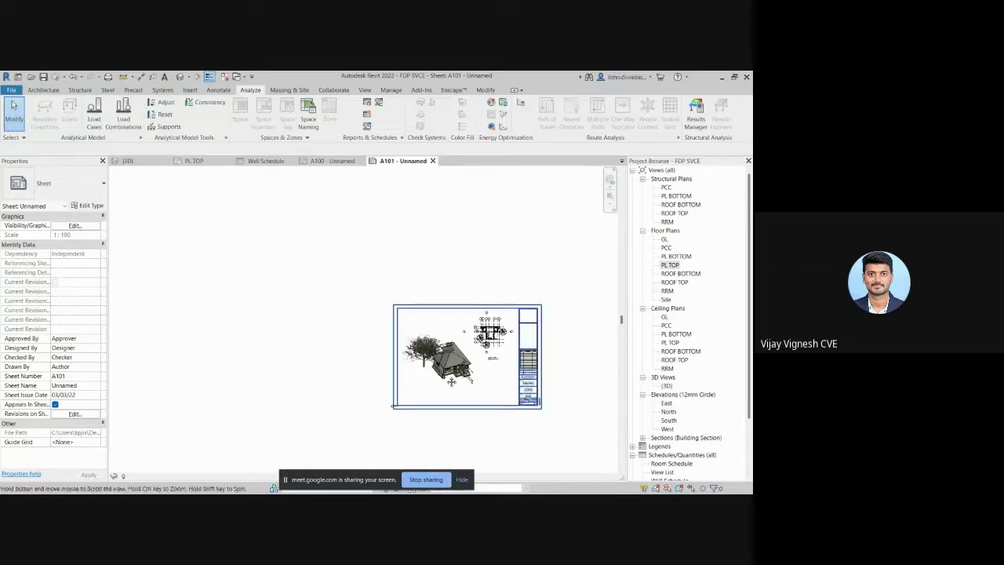
scroll(452, 382, "up", 4)
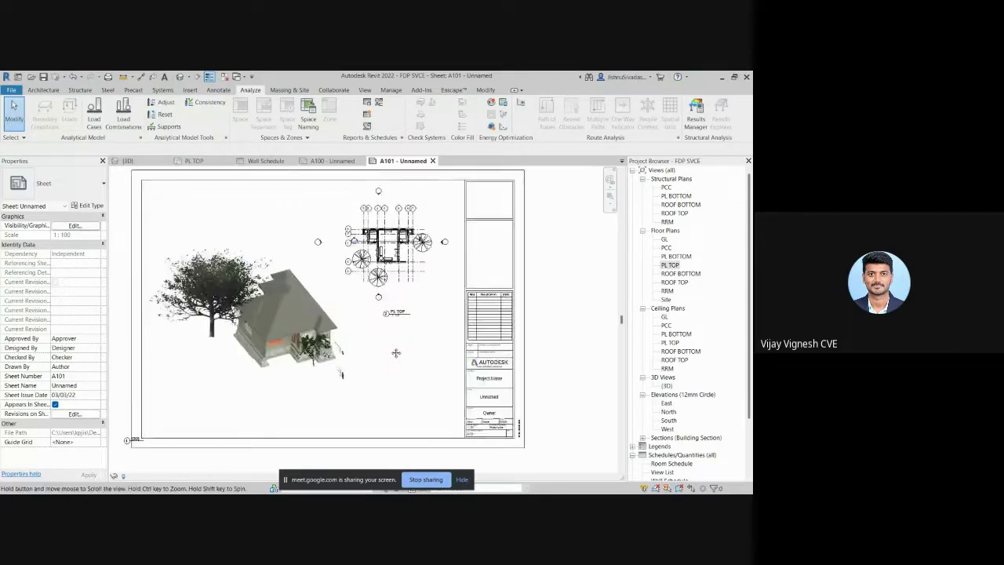
middle_click_drag(396, 353, 416, 361)
scroll(416, 393, "down", 1)
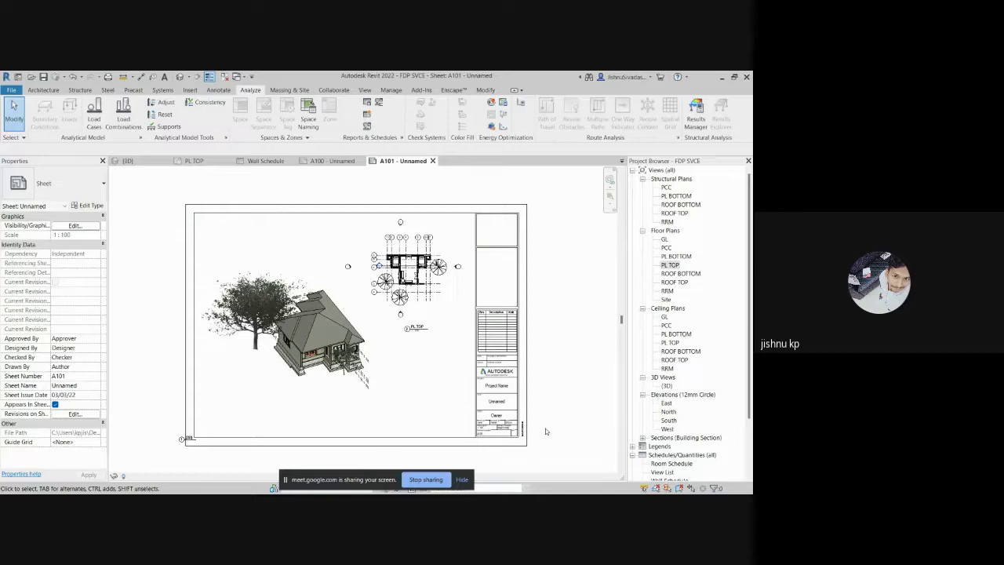
Step: Switch to the Google Meet call in Chrome, turn off the microphone, and return to sheet A101 in Revit
key("super")
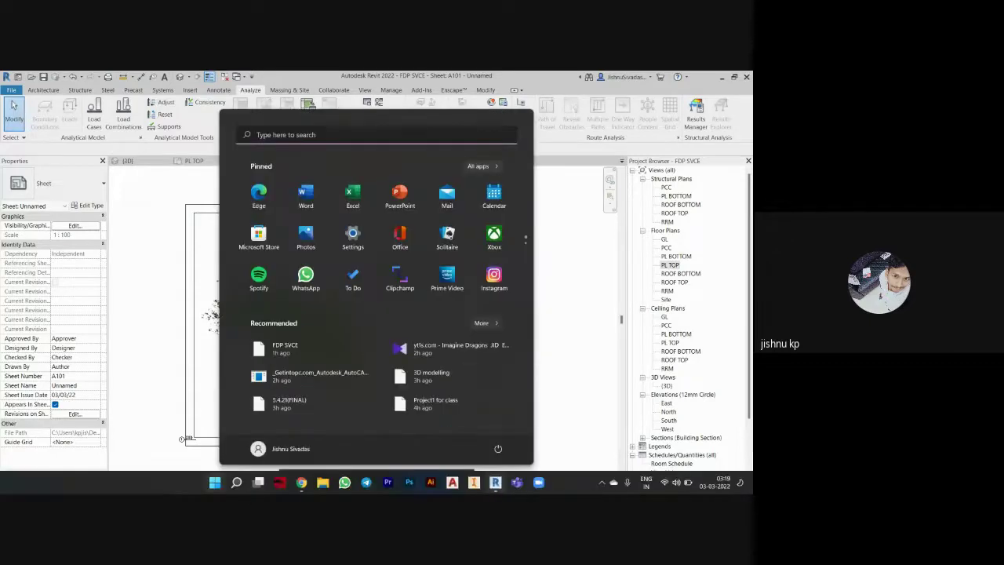
mouse_move(301, 481)
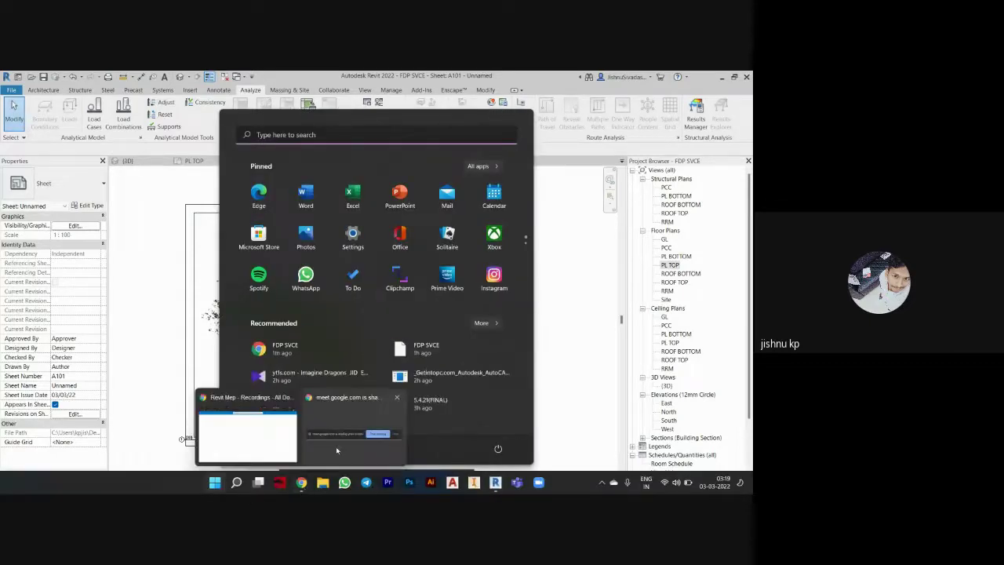
mouse_move(336, 450)
left_click(288, 437)
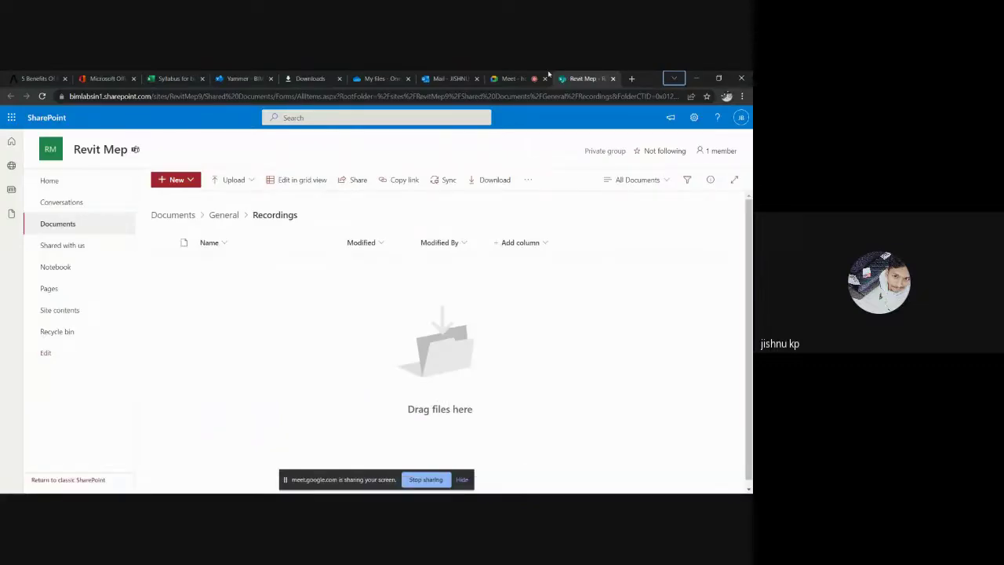
left_click(519, 79)
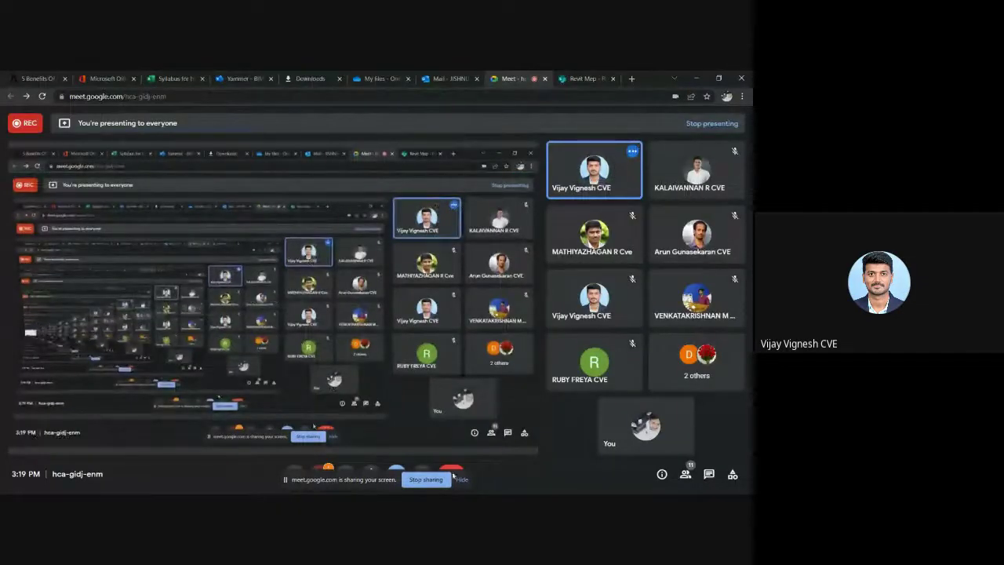
mouse_move(488, 467)
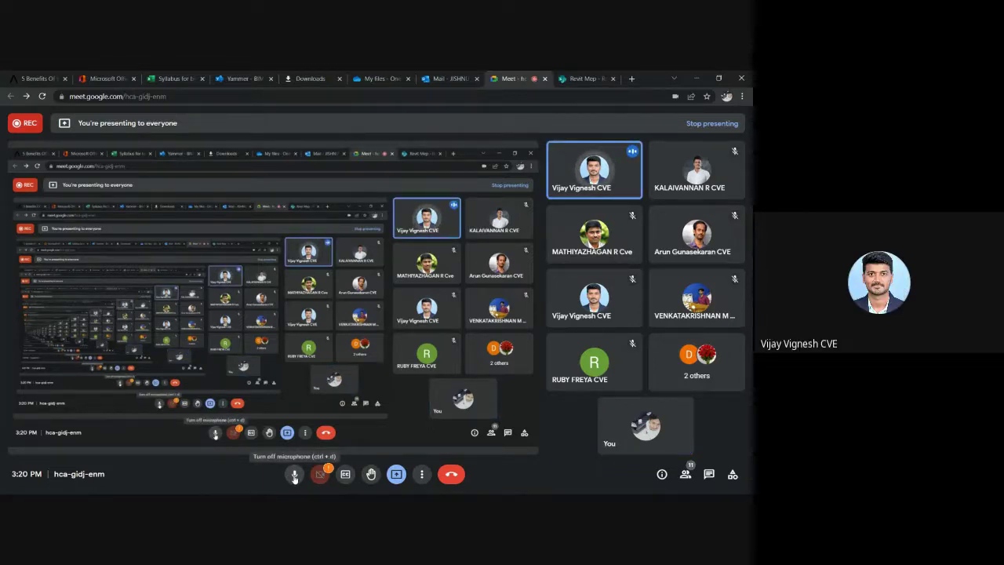
left_click(294, 474)
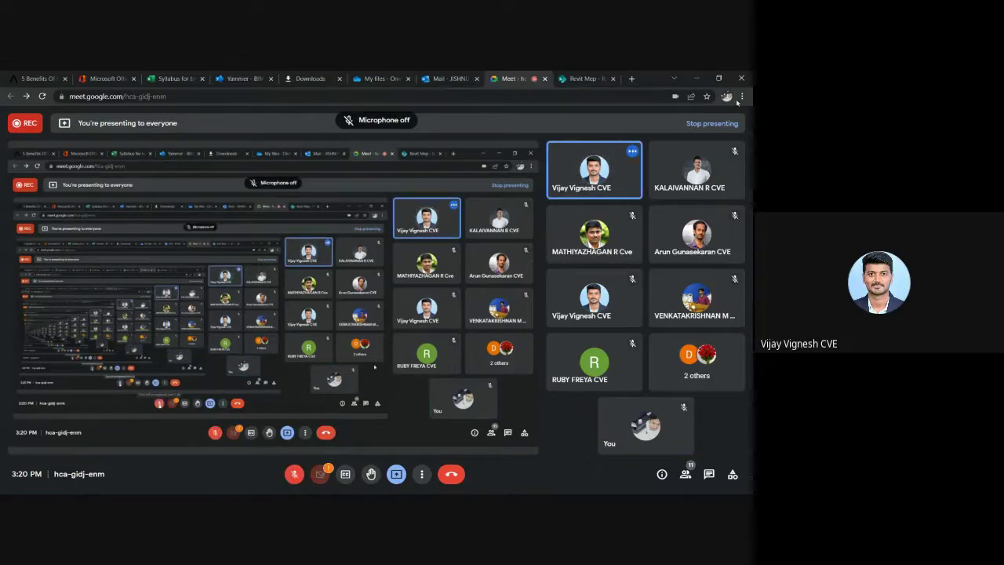
left_click(698, 80)
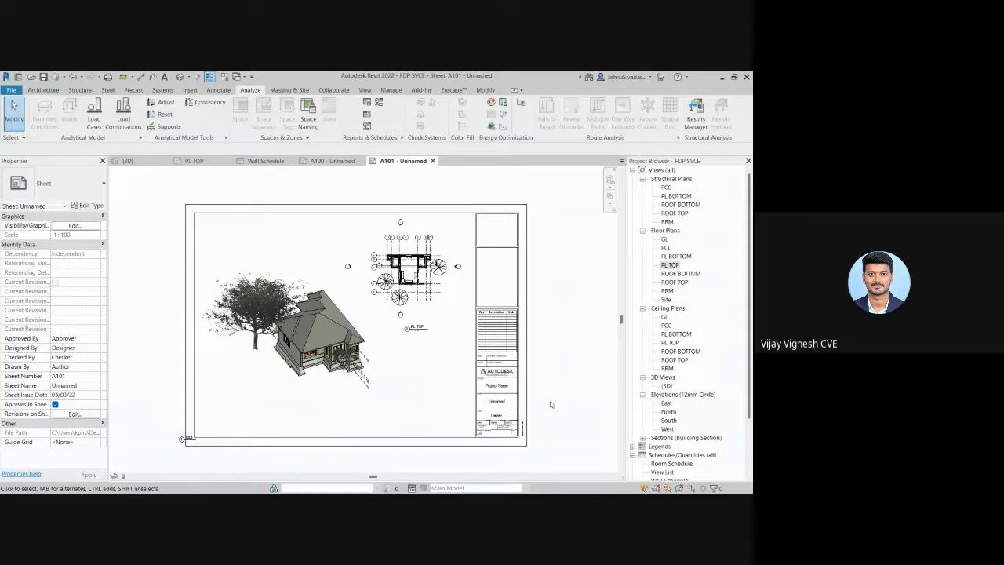
scroll(337, 345, "up", 3)
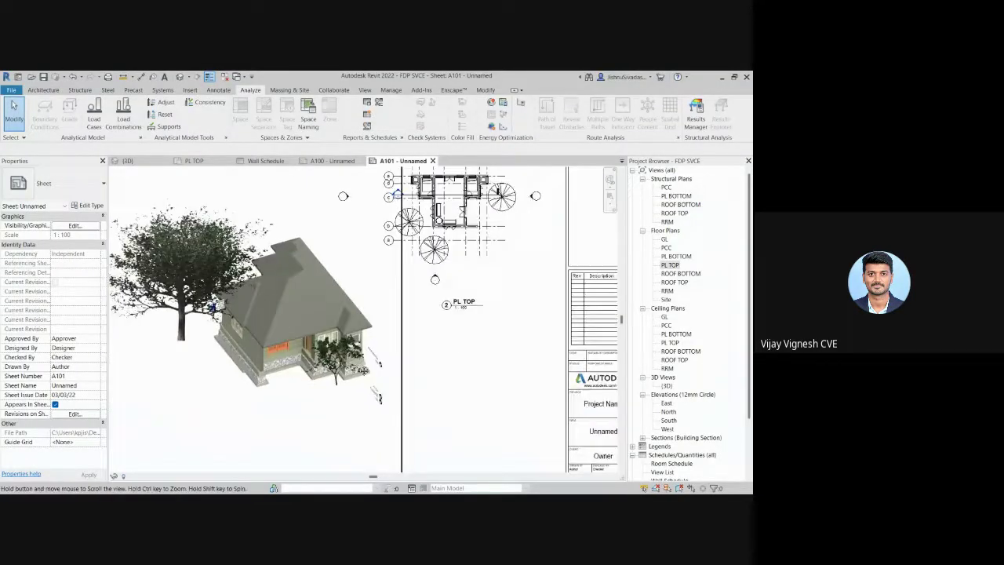
scroll(432, 373, "up", 2)
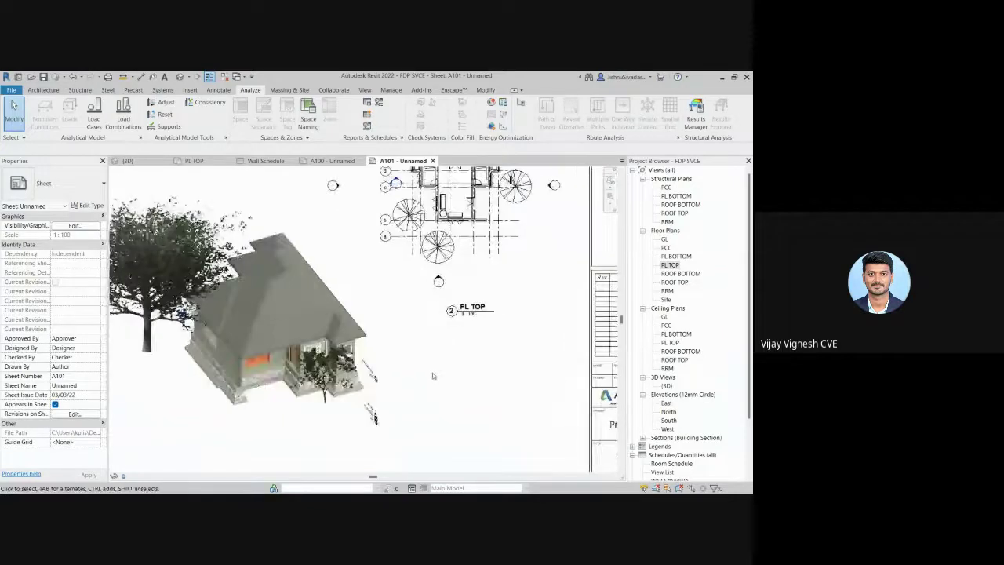
scroll(514, 329, "down", 4)
middle_click_drag(511, 349, 473, 343)
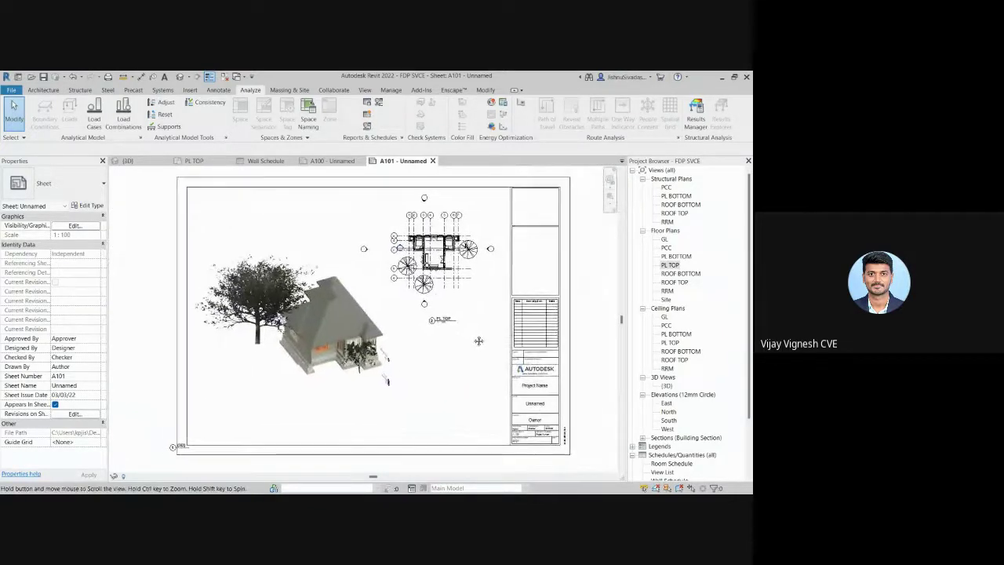
scroll(493, 342, "down", 1)
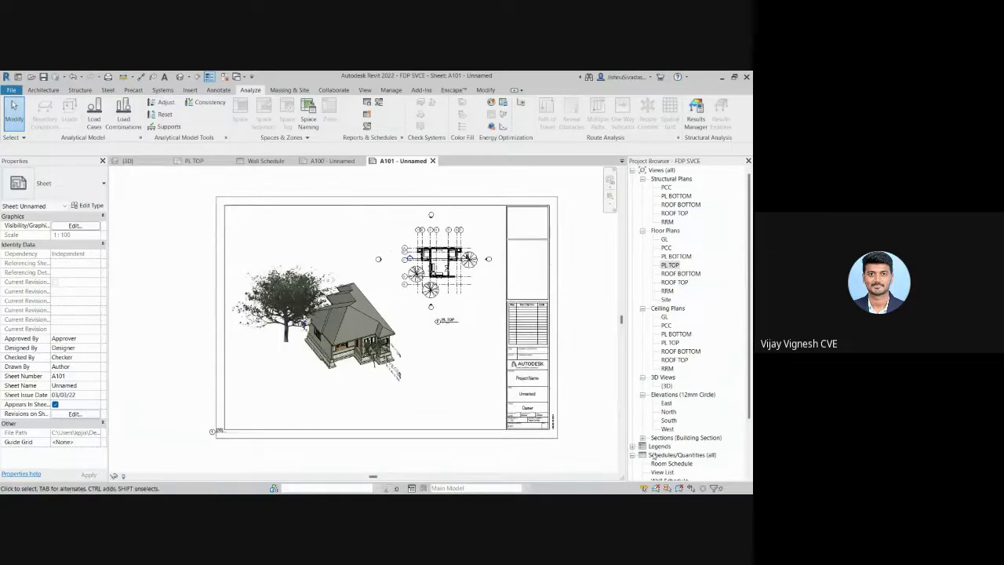
double_click(656, 445)
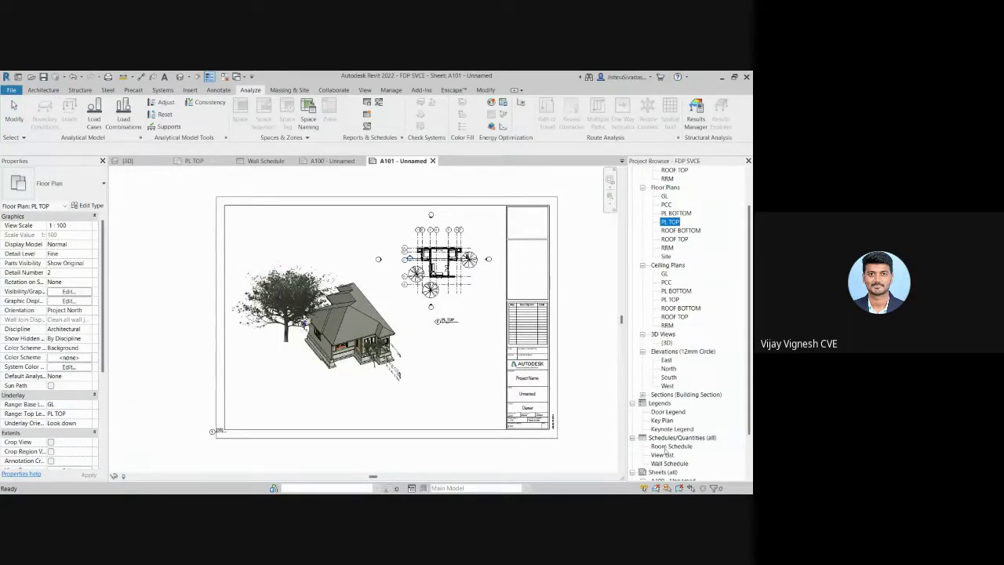
scroll(666, 424, "up", 2)
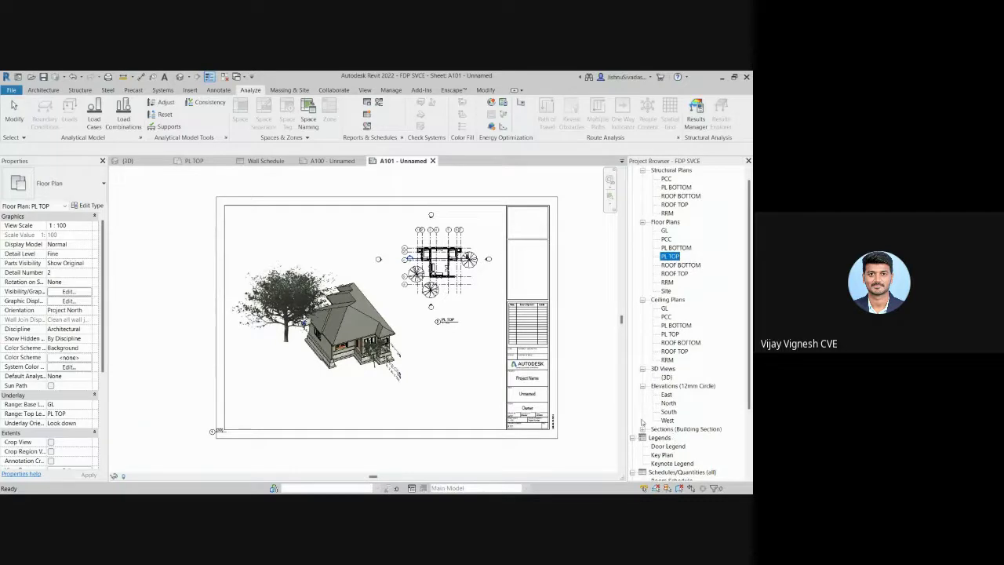
scroll(362, 281, "up", 2)
scroll(338, 377, "down", 2)
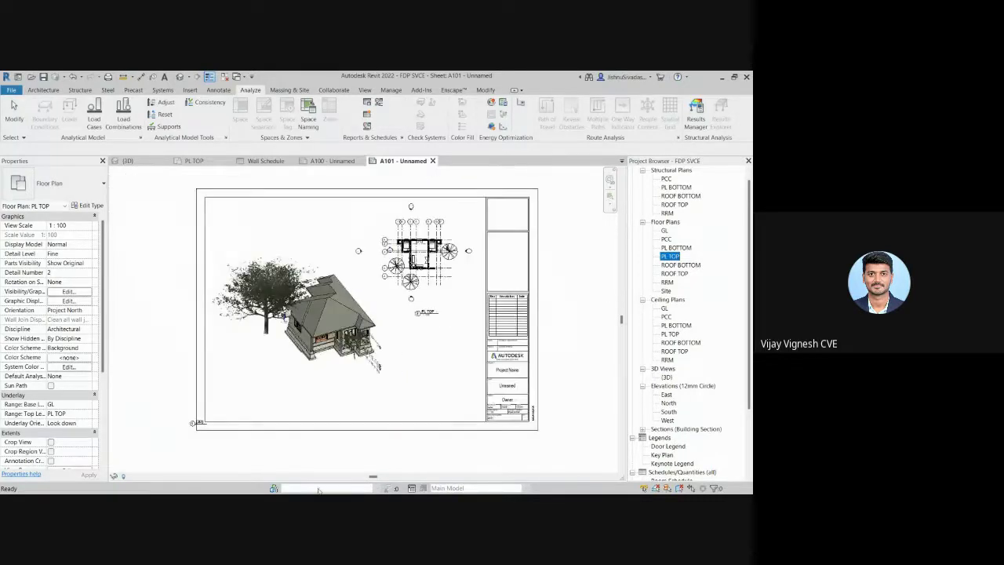
Step: Switch to the Google Meet call in Chrome, turn on the microphone, and return to sheet A101 in Revit
key("super")
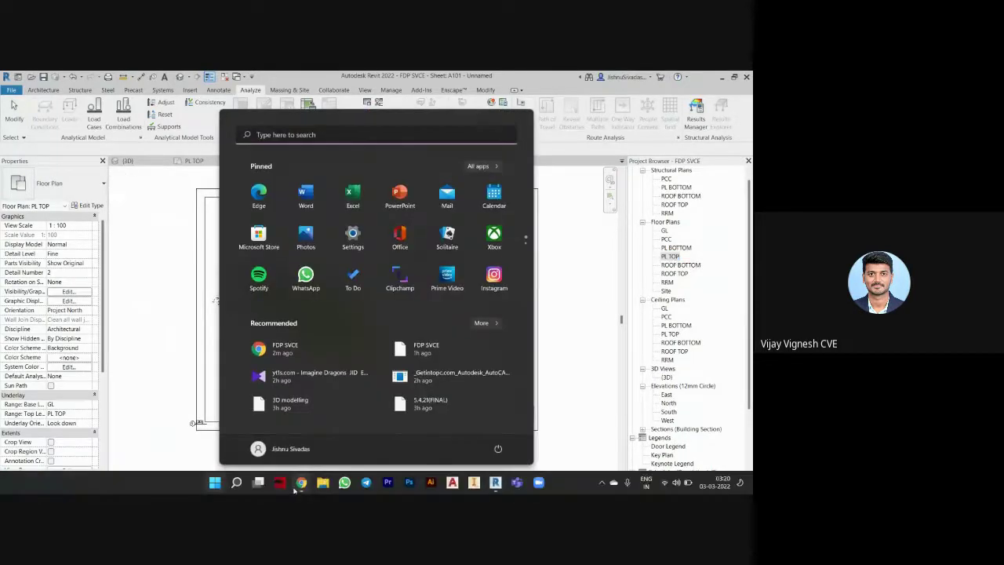
left_click(302, 482)
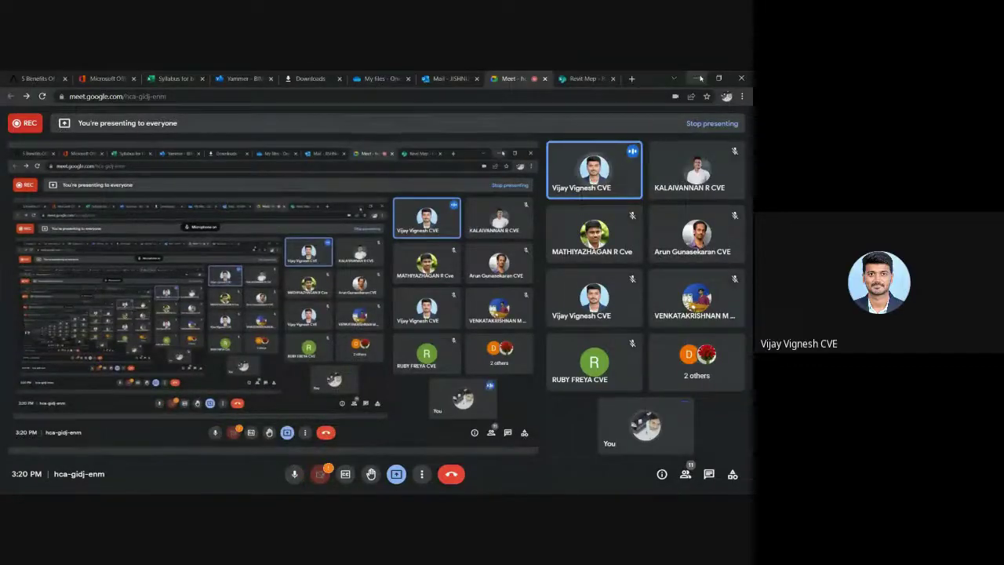
key("alt+Tab")
scroll(445, 374, "up", 2)
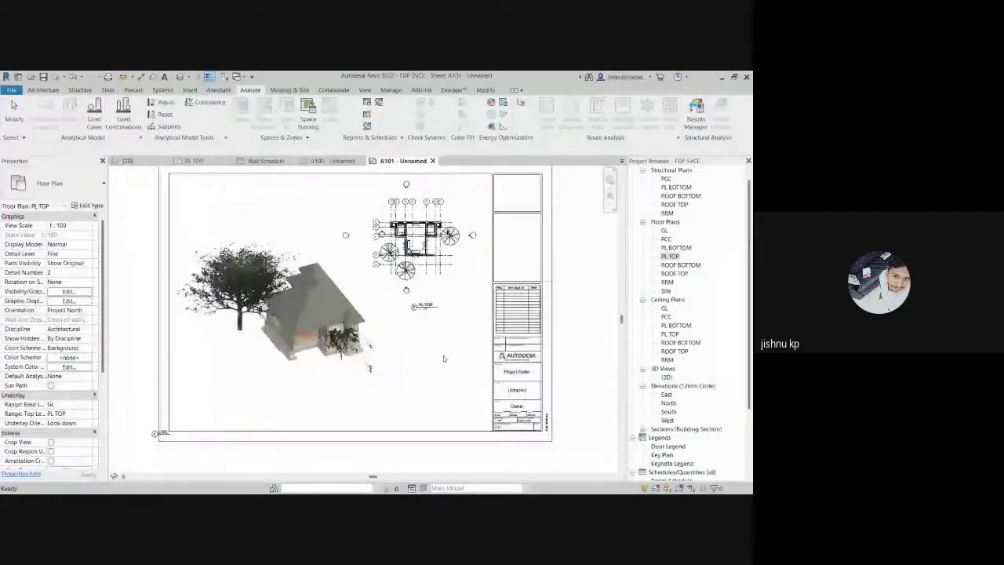
left_click(444, 373)
scroll(442, 388, "down", 2)
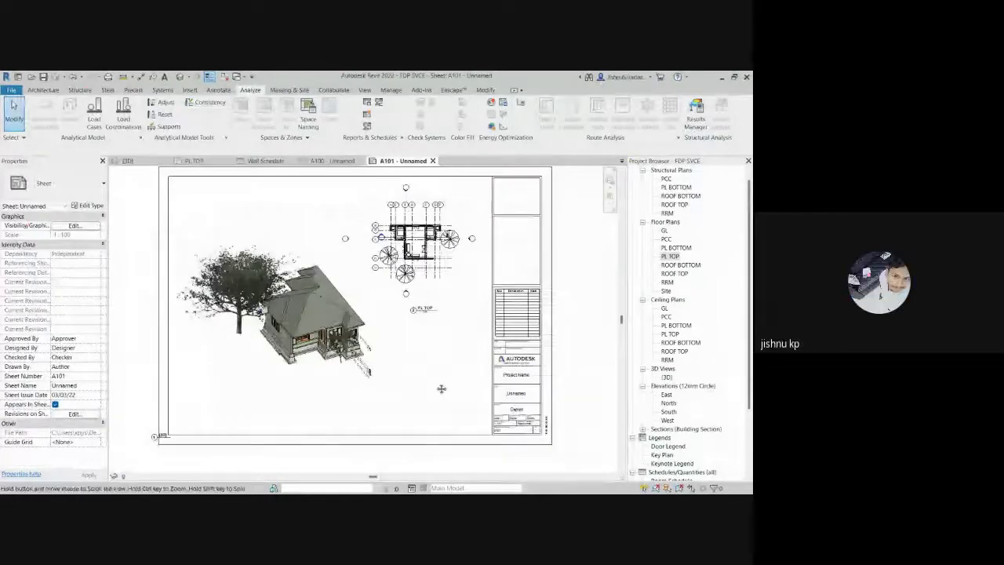
middle_click_drag(442, 389, 441, 390)
scroll(378, 350, "up", 1)
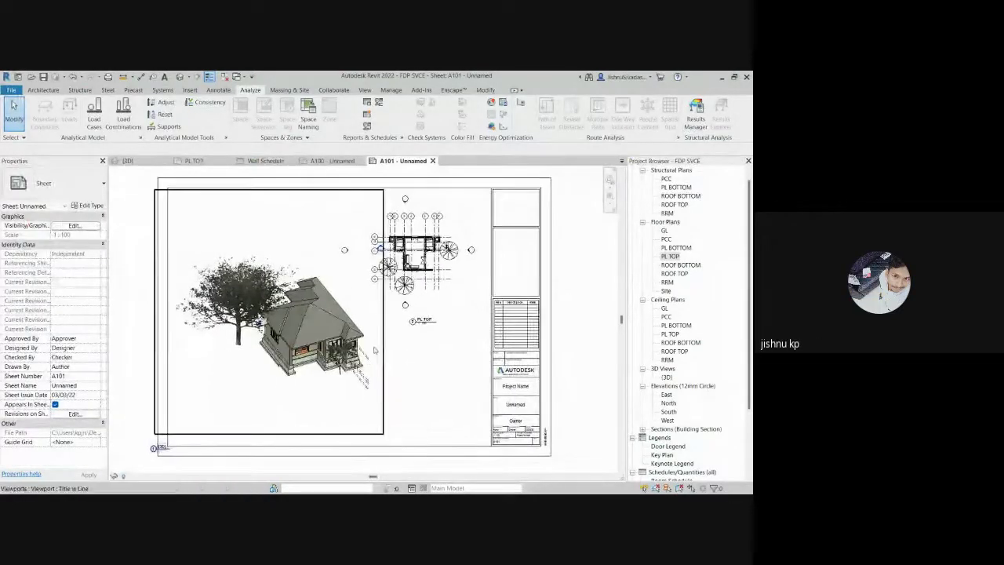
middle_click_drag(378, 351, 369, 375)
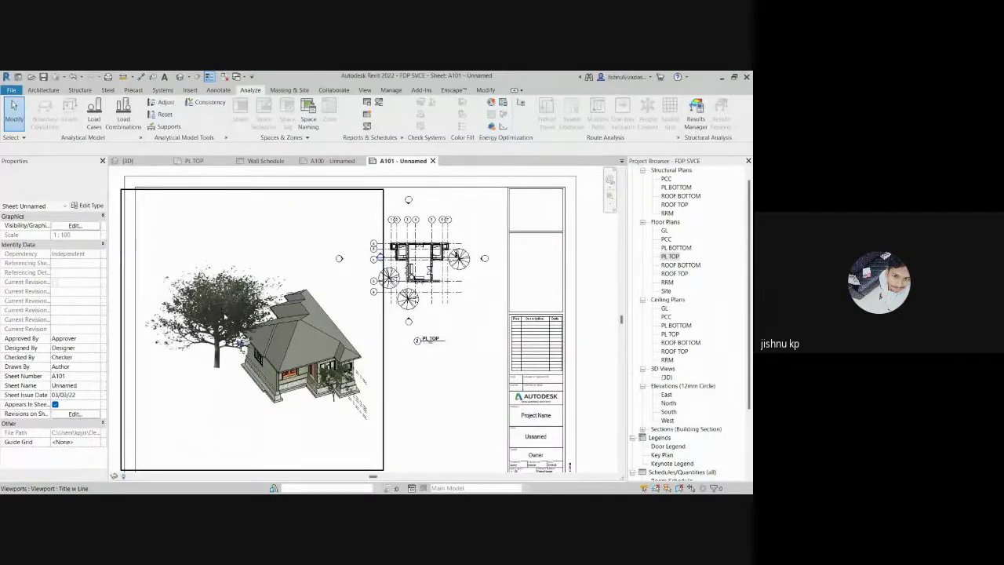
scroll(215, 306, "down", 2)
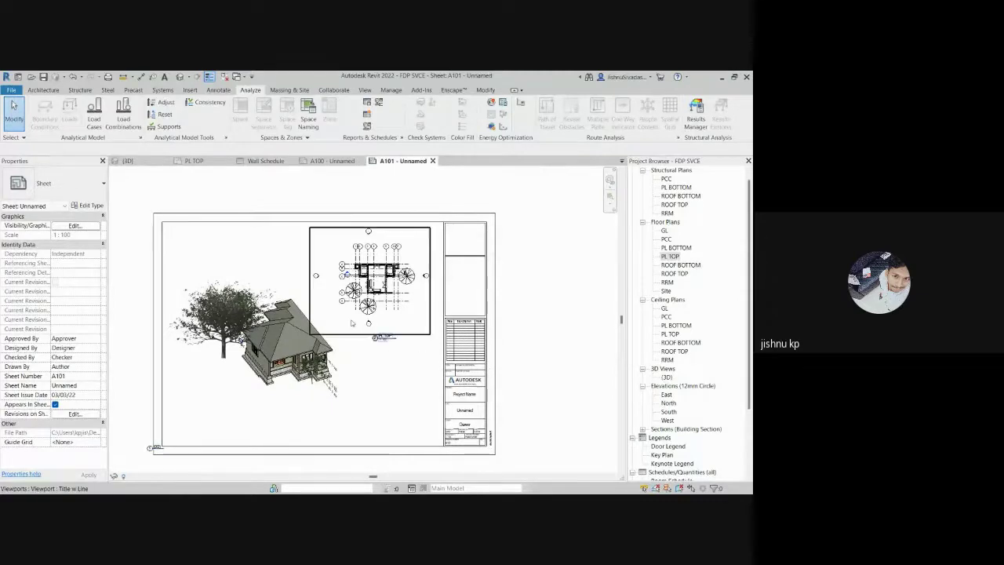
scroll(668, 423, "down", 5)
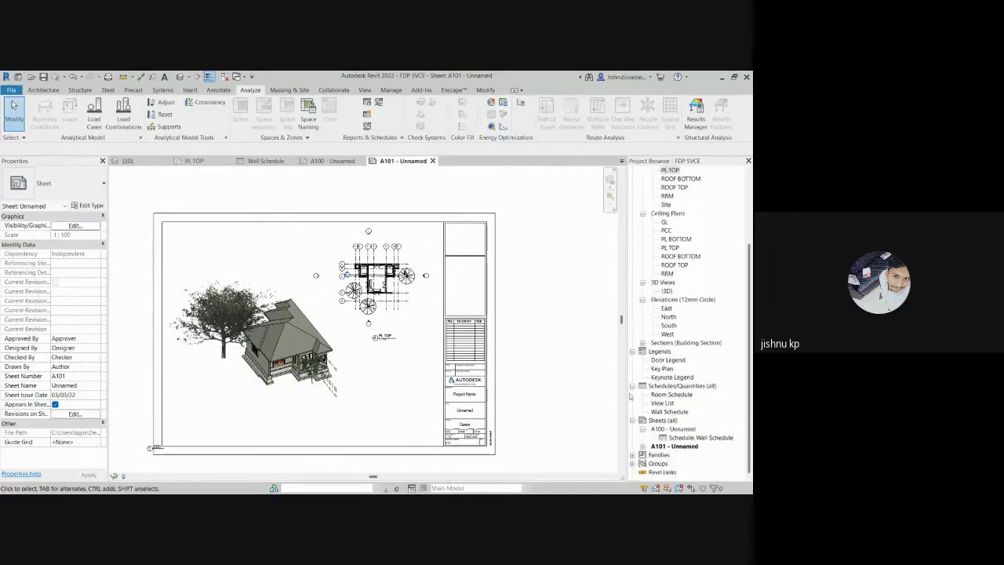
scroll(685, 384, "up", 5)
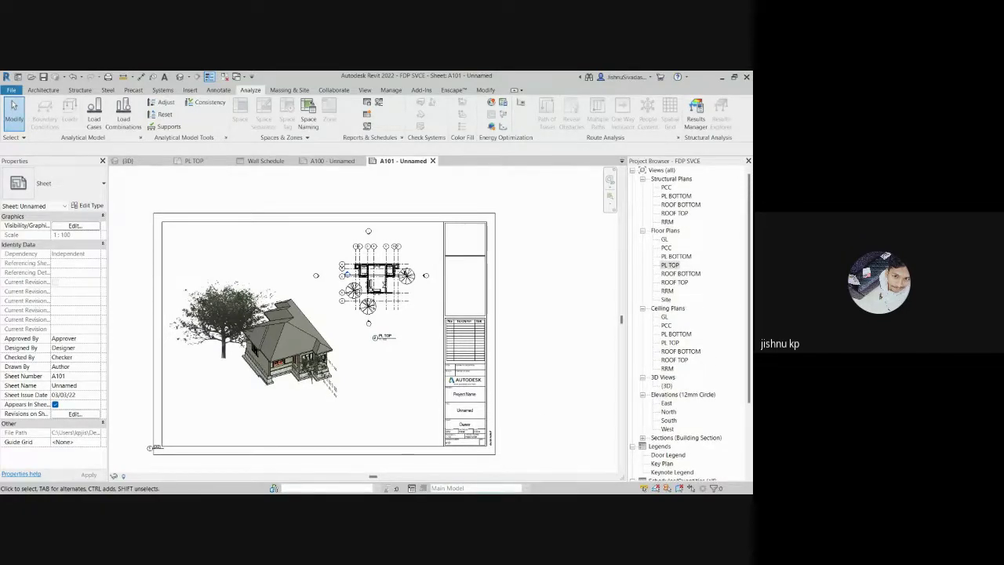
Step: Switch to the Google Meet call in Chrome and stop presenting the screen
key("super")
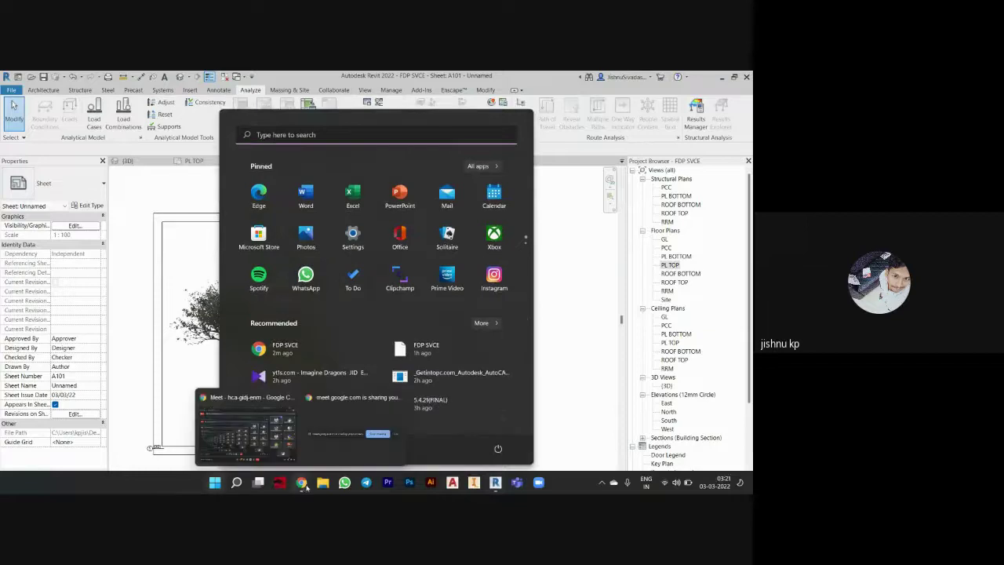
left_click(305, 485)
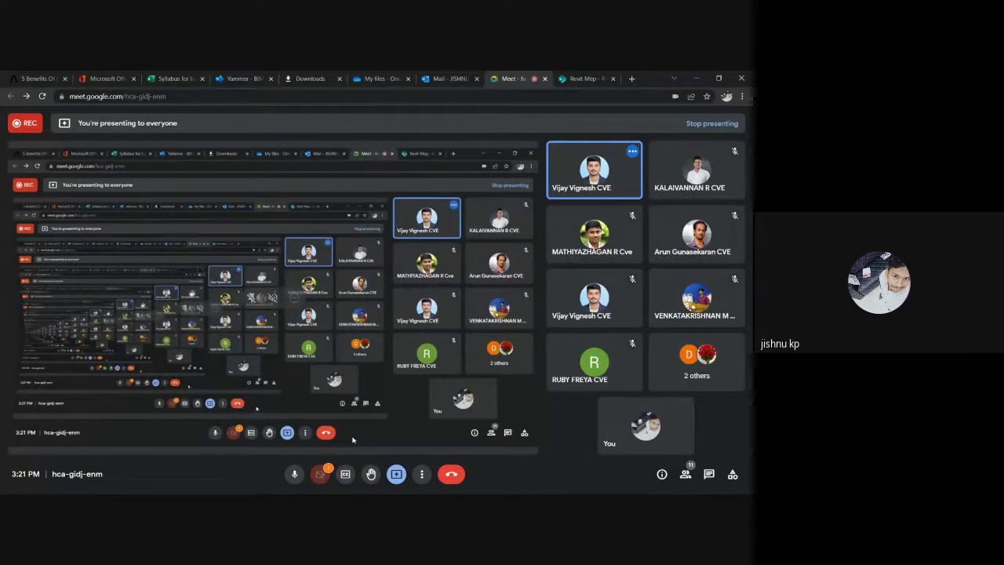
left_click(397, 475)
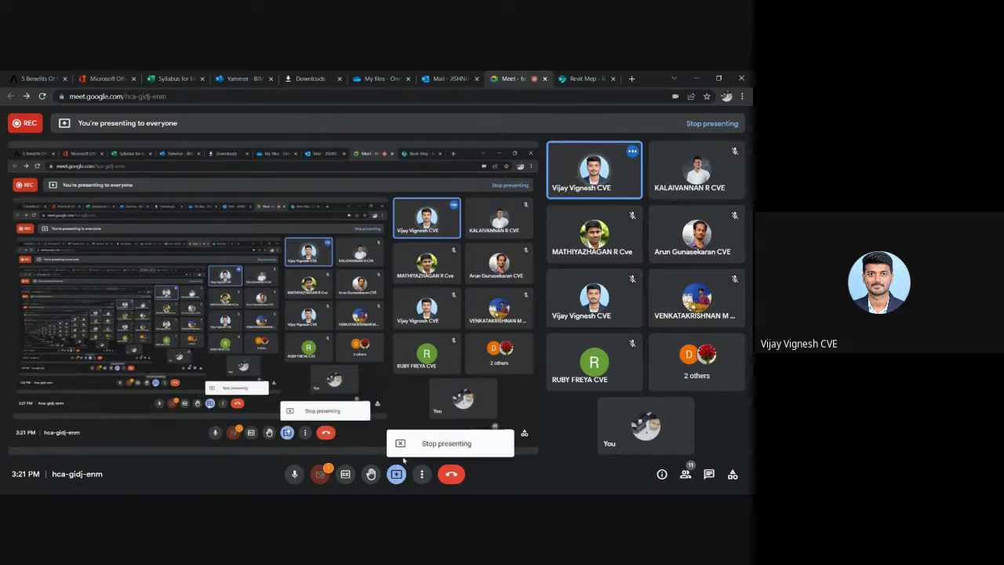
left_click(408, 452)
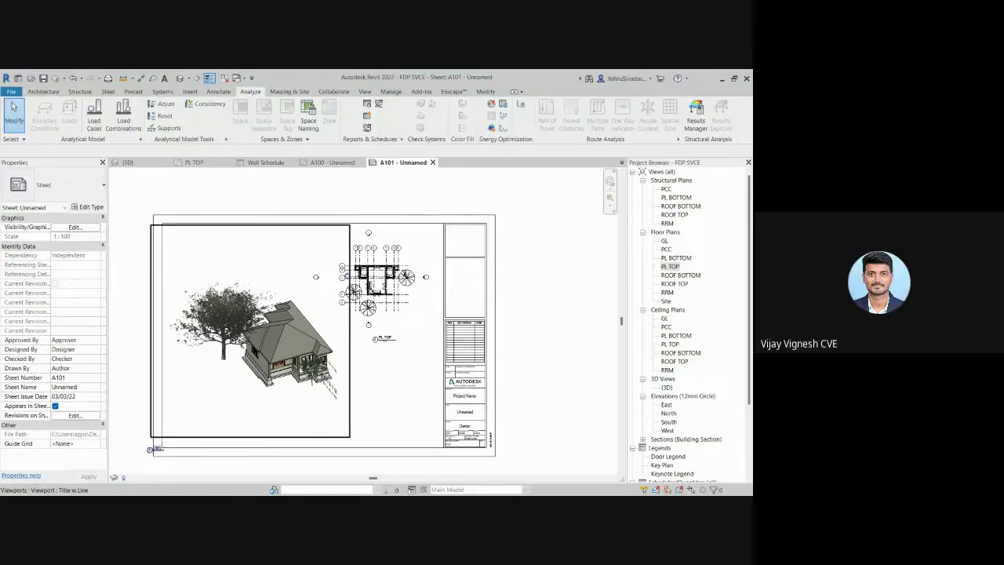
Step: Examine the house's roof, walls and entrance up close in the 3D viewport on sheet A101
scroll(222, 317, "up", 3)
scroll(221, 316, "up", 4)
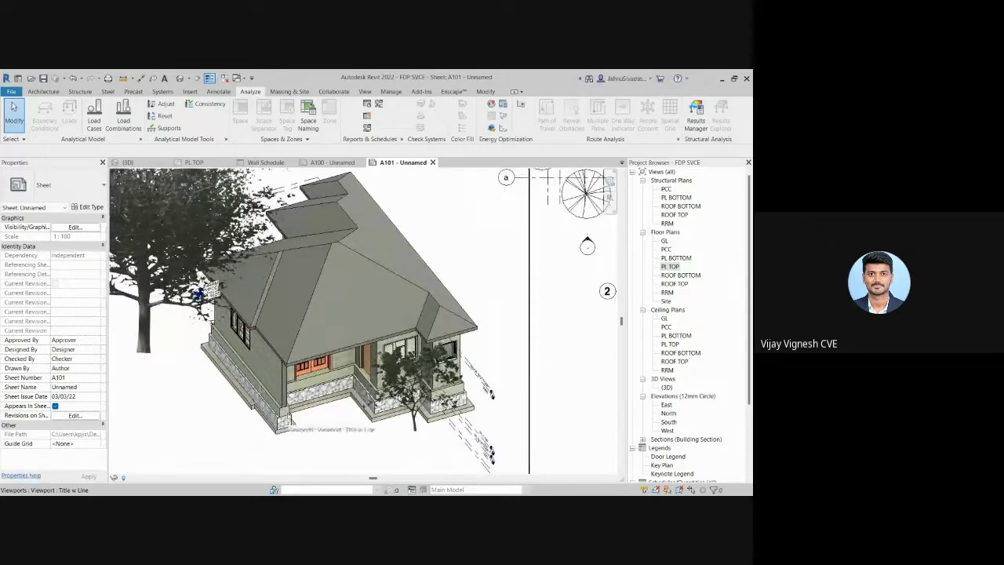
scroll(280, 402, "up", 1)
scroll(287, 428, "up", 2)
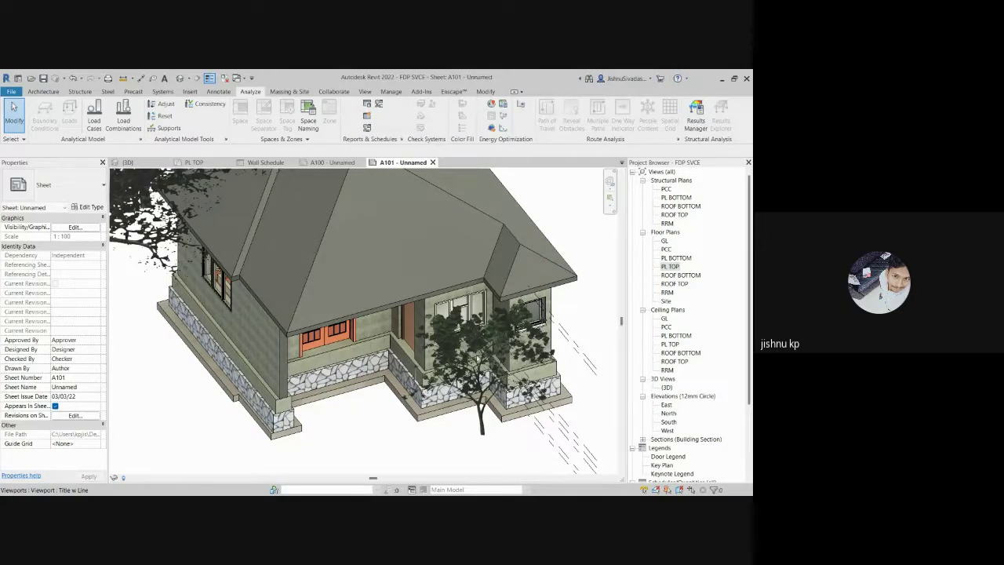
double_click(671, 266)
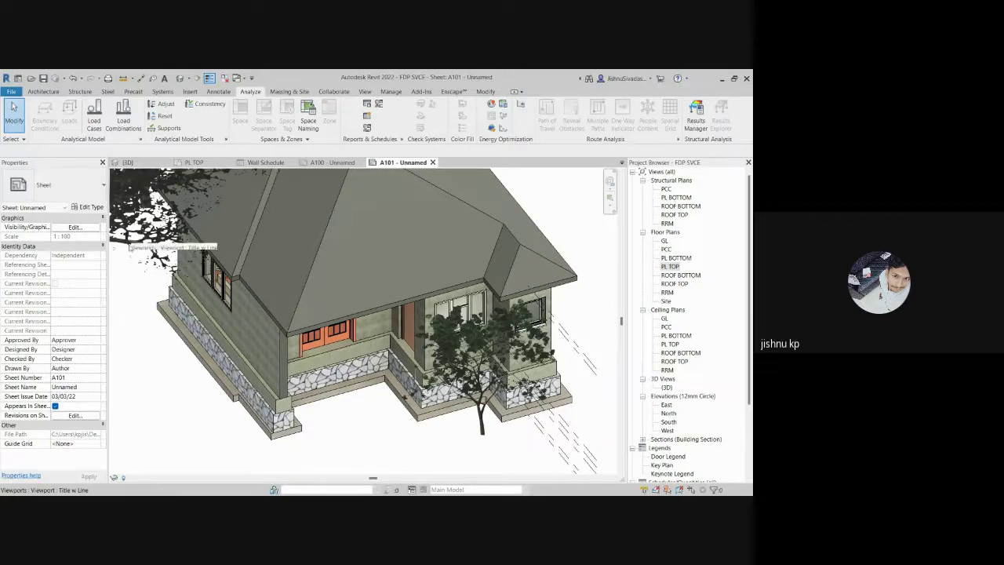
scroll(336, 222, "down", 2)
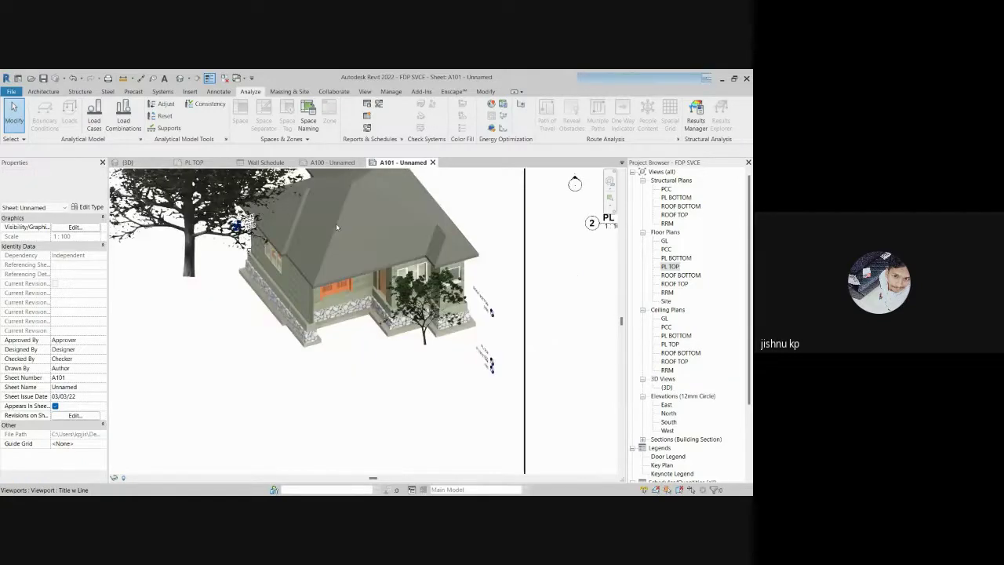
scroll(336, 223, "up", 2)
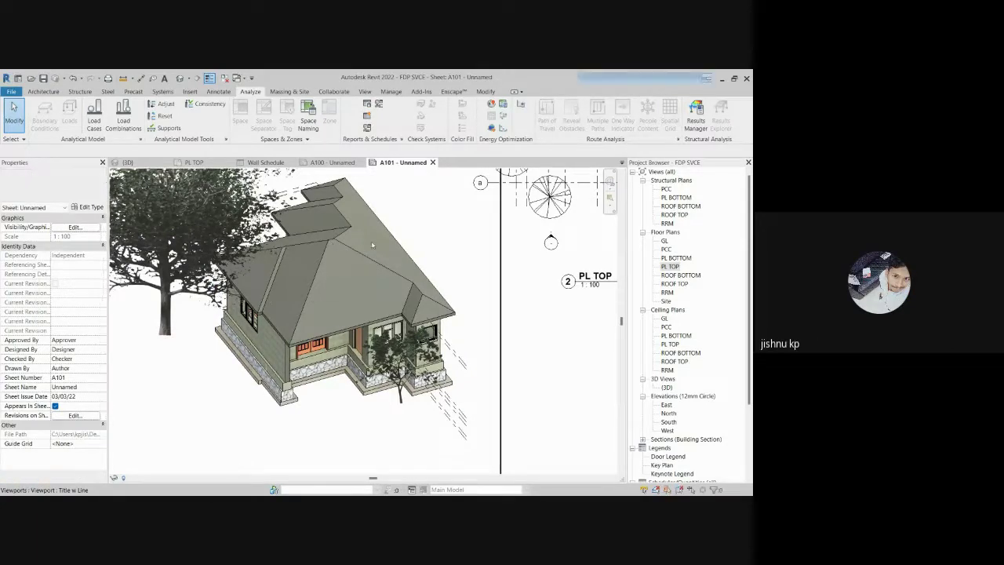
middle_click_drag(371, 241, 356, 252)
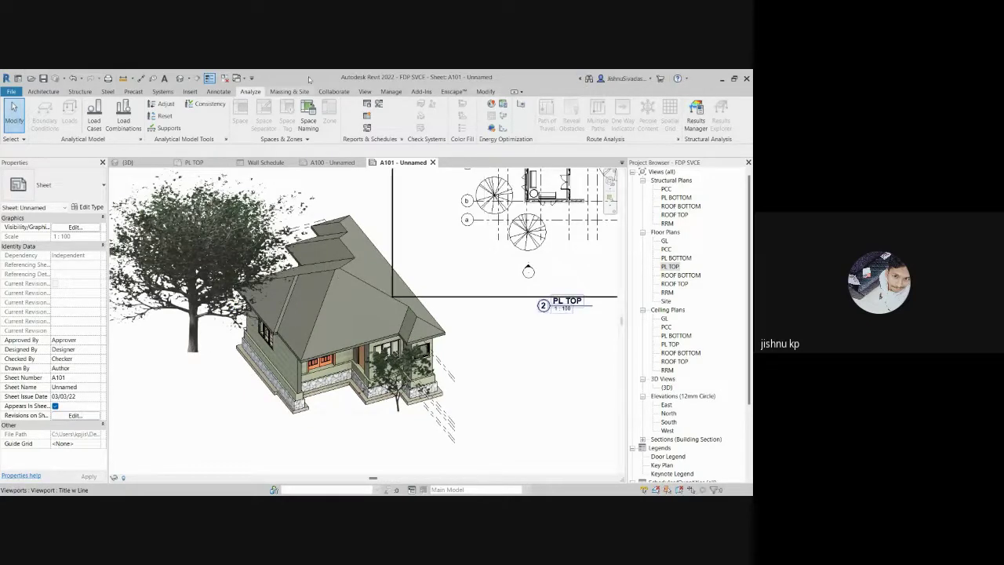
Step: Delete the house's roof in the {3D} view
left_click(200, 163)
left_click(127, 163)
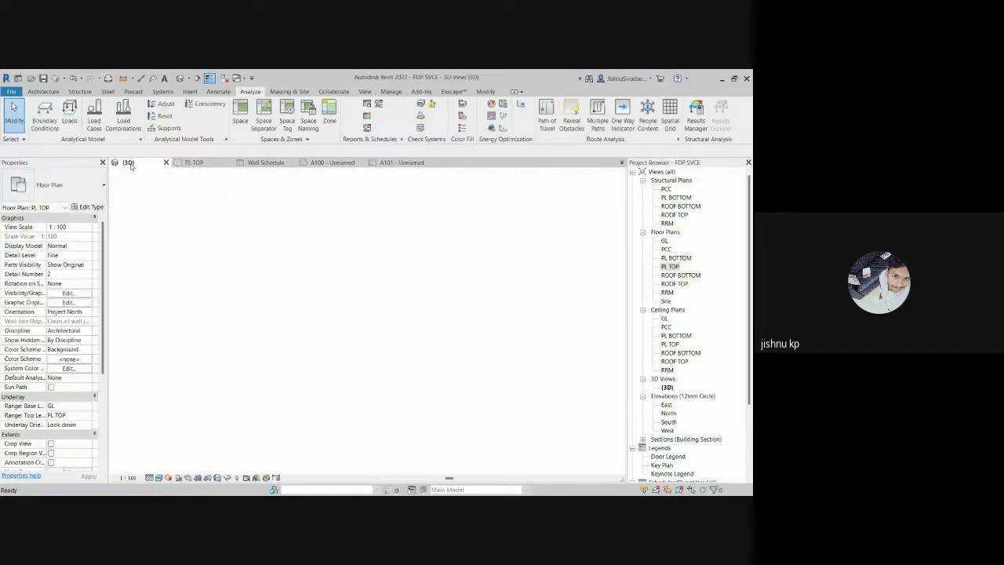
left_click(342, 367)
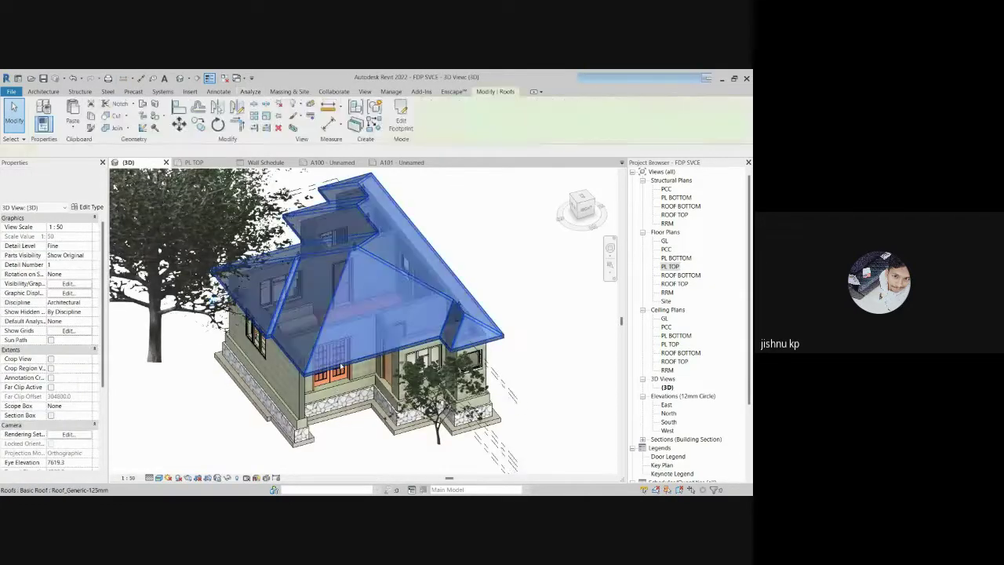
key("Delete")
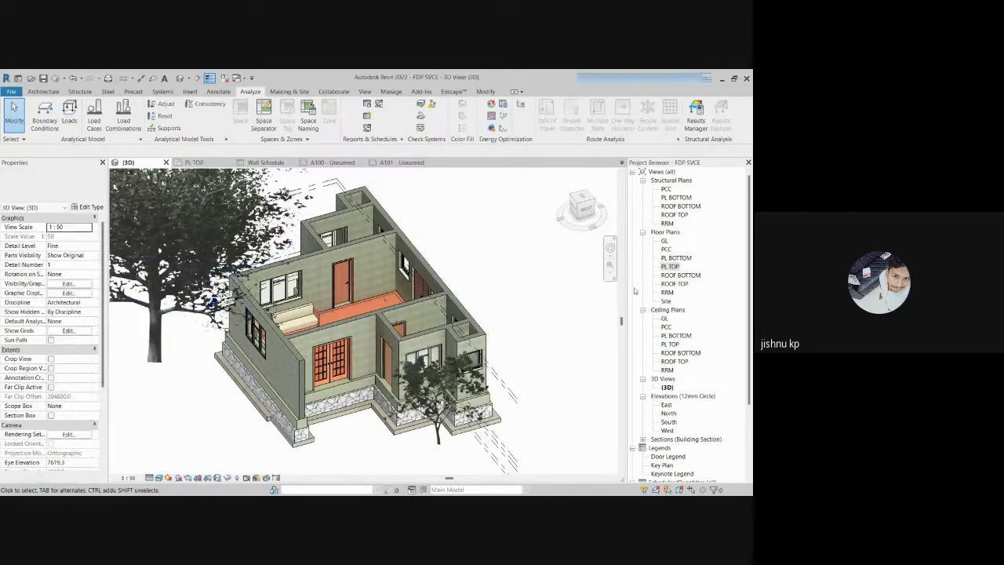
Step: Open the ROOF BOTTOM floor plan and set its underlay base level to PL TOP
double_click(681, 276)
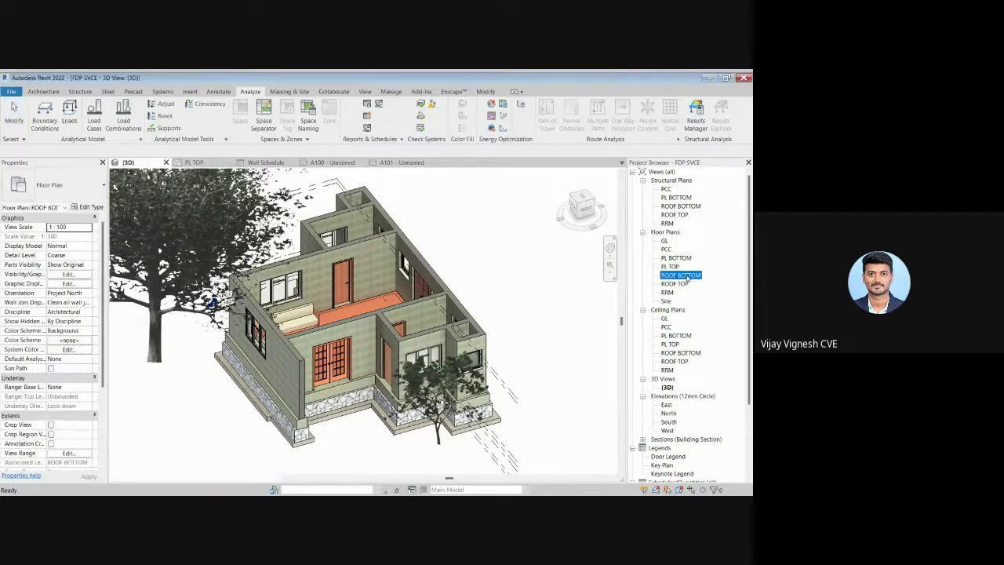
scroll(274, 306, "down", 2)
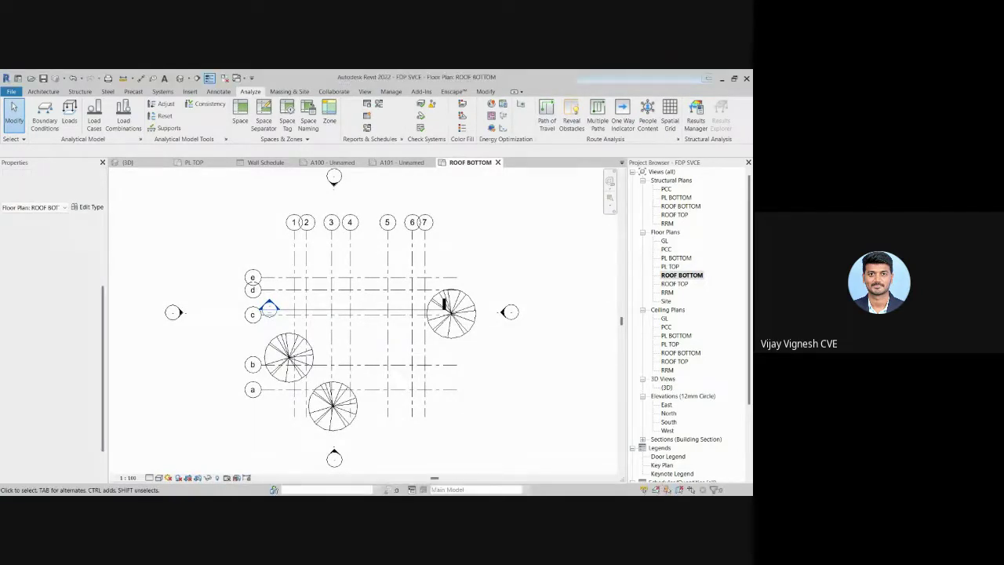
left_click(91, 479)
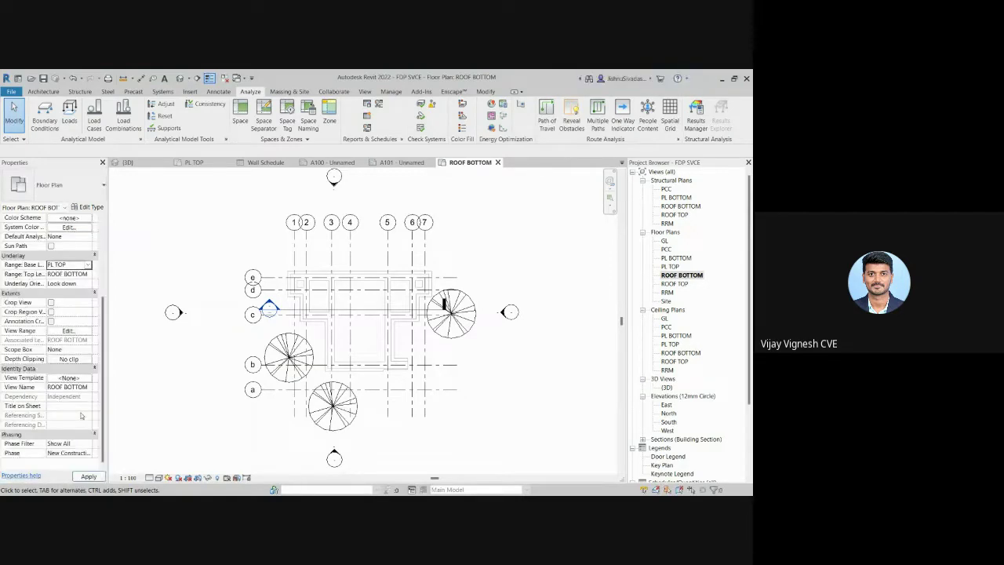
left_click(89, 476)
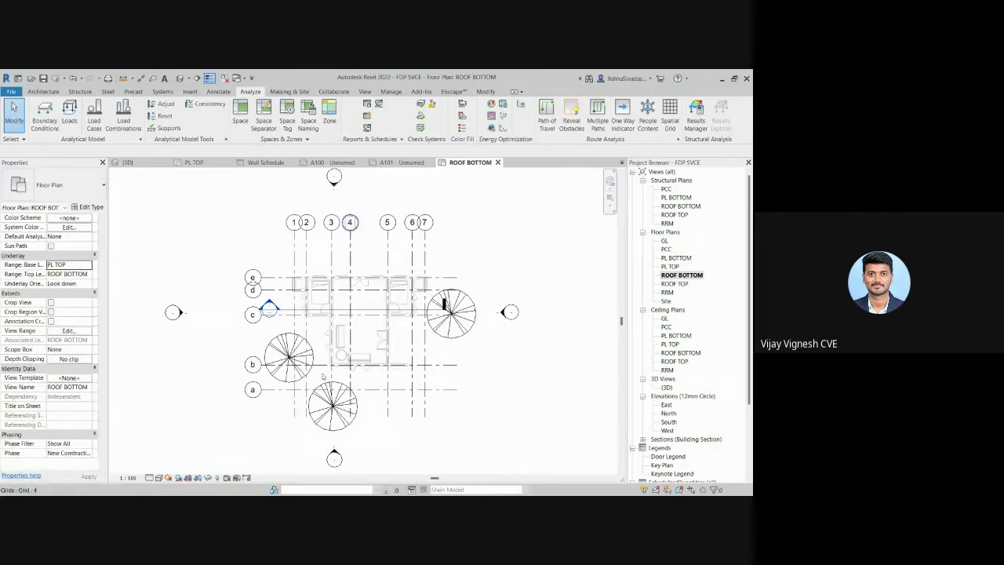
Step: Change the underlay base level of the ROOF BOTTOM floor plan to RRM
scroll(322, 334, "up", 3)
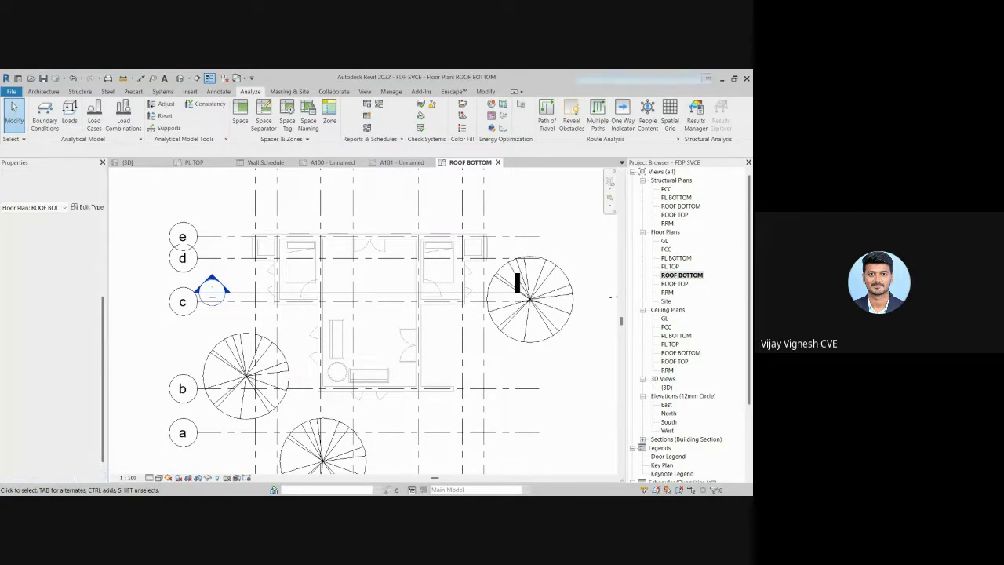
key("Down")
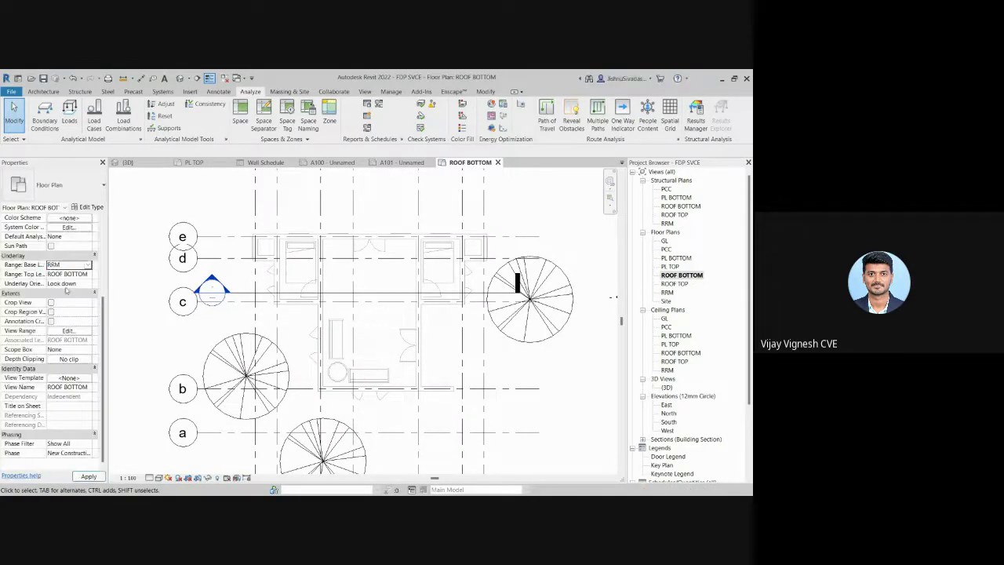
left_click(89, 476)
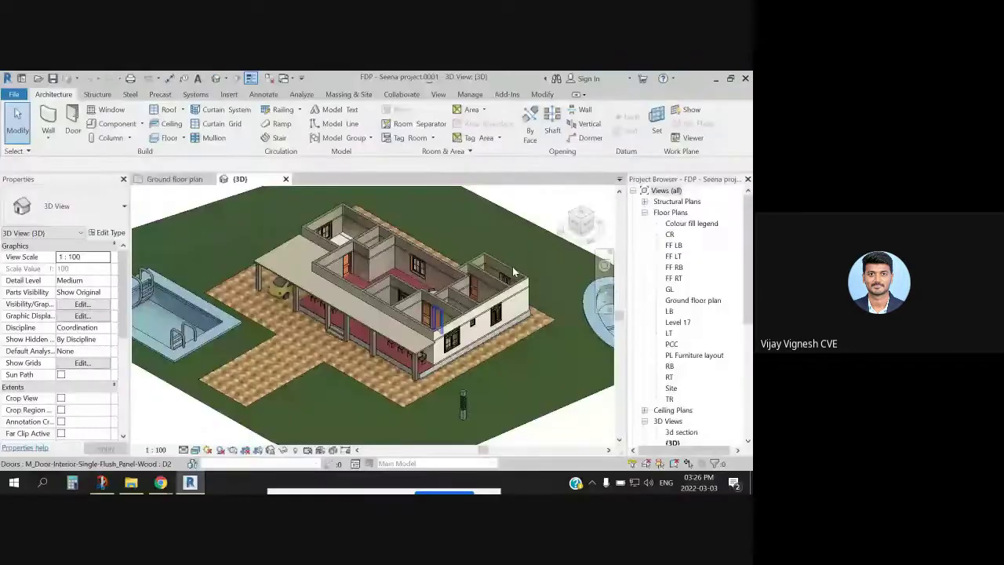
middle_click_drag(502, 290, 437, 287, "shift")
scroll(438, 286, "up", 3)
key("Delete")
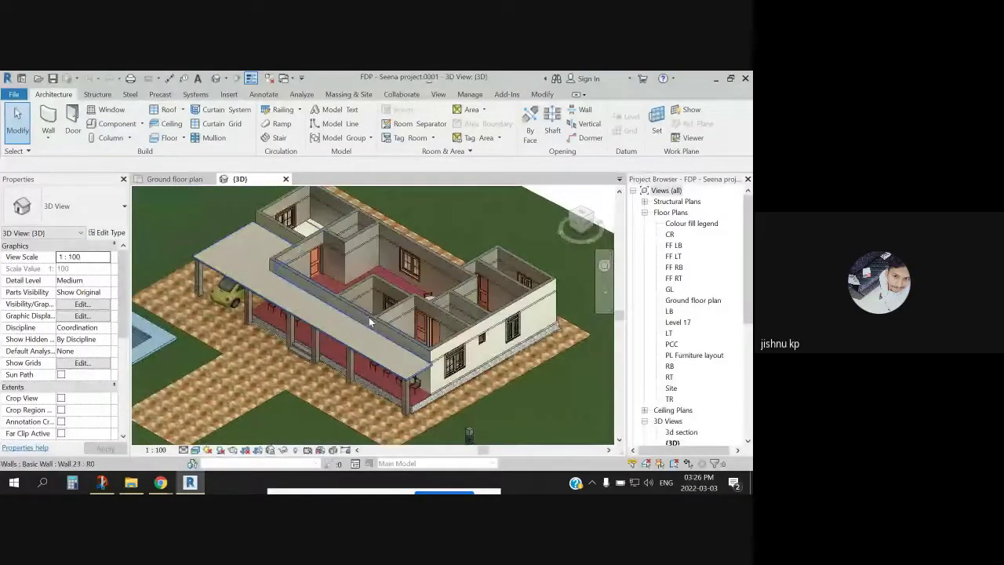
Step: Examine the roofless house and the site around it in the {3D} view of the second project
left_click(369, 317)
scroll(69, 405, "down", 2)
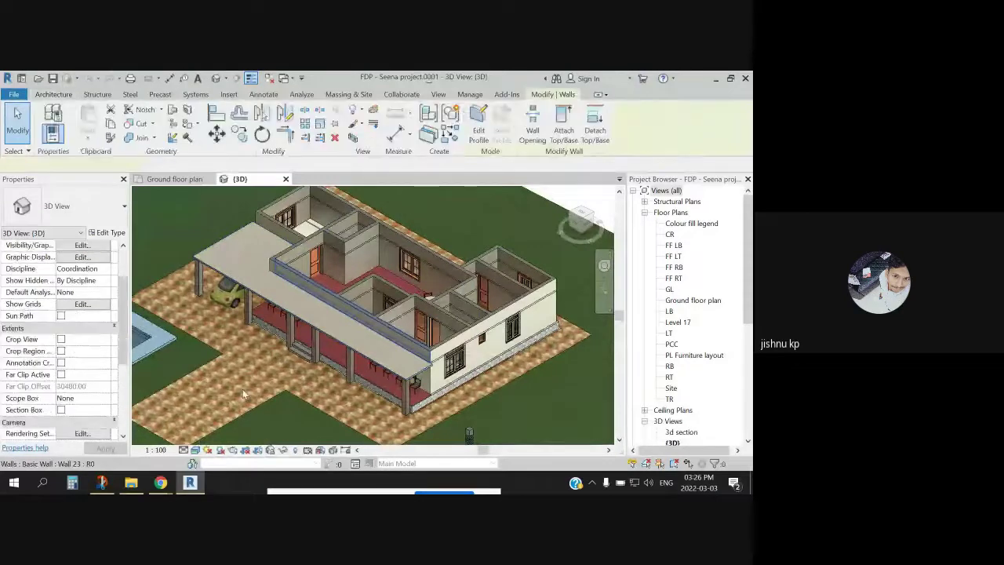
key("Escape")
scroll(302, 378, "down", 5)
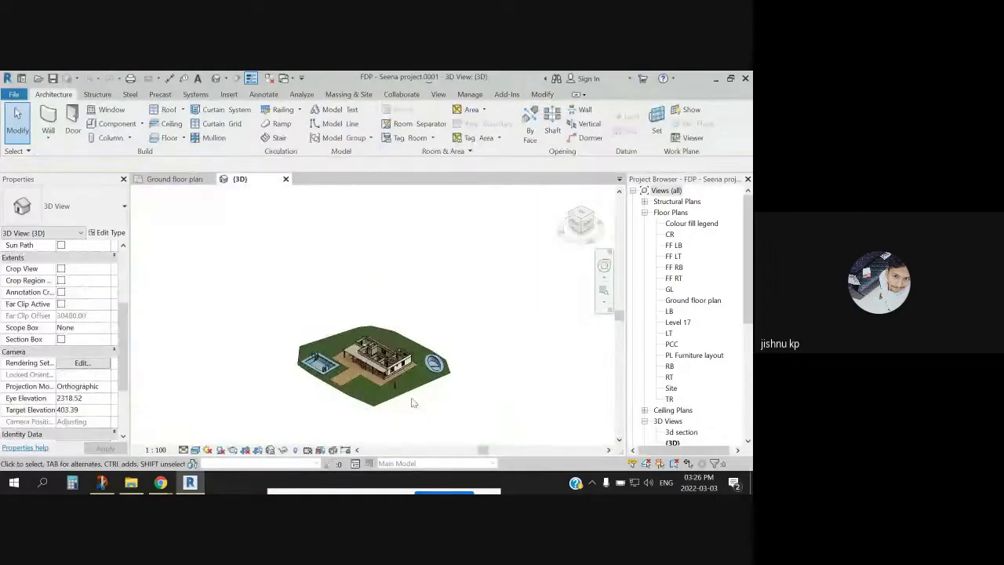
scroll(413, 401, "up", 4)
scroll(71, 402, "down", 3)
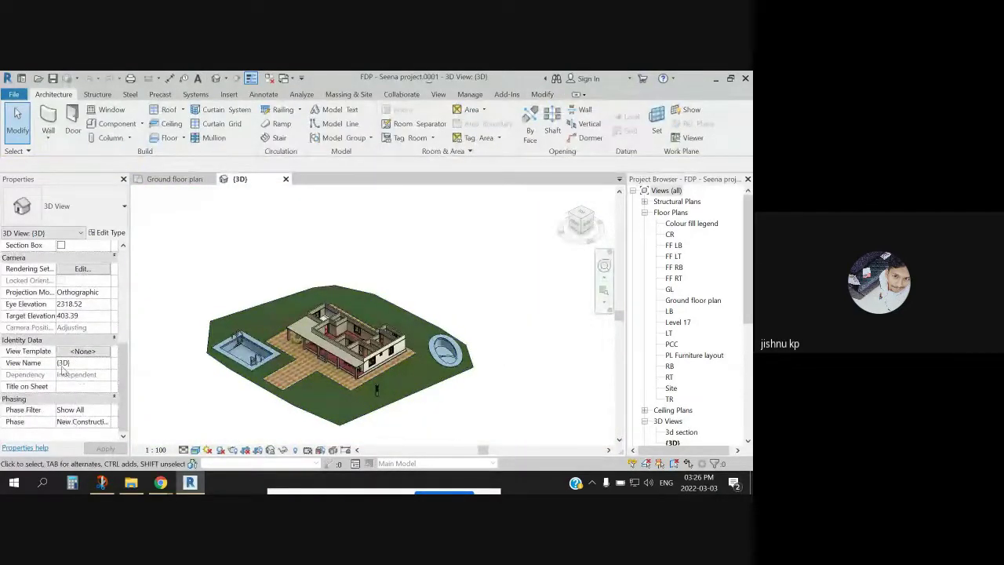
scroll(88, 338, "up", 3)
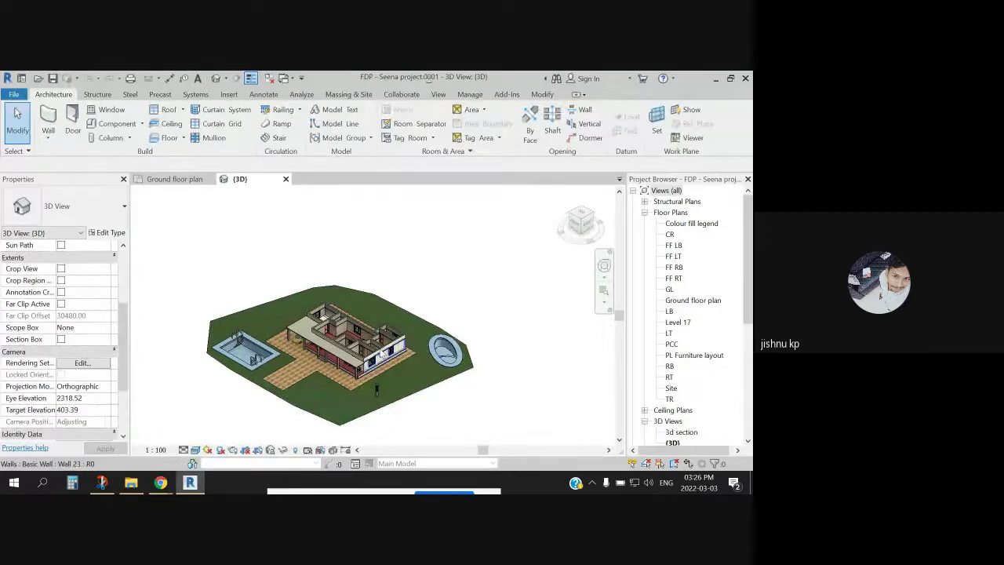
scroll(372, 359, "up", 4)
scroll(372, 359, "down", 2)
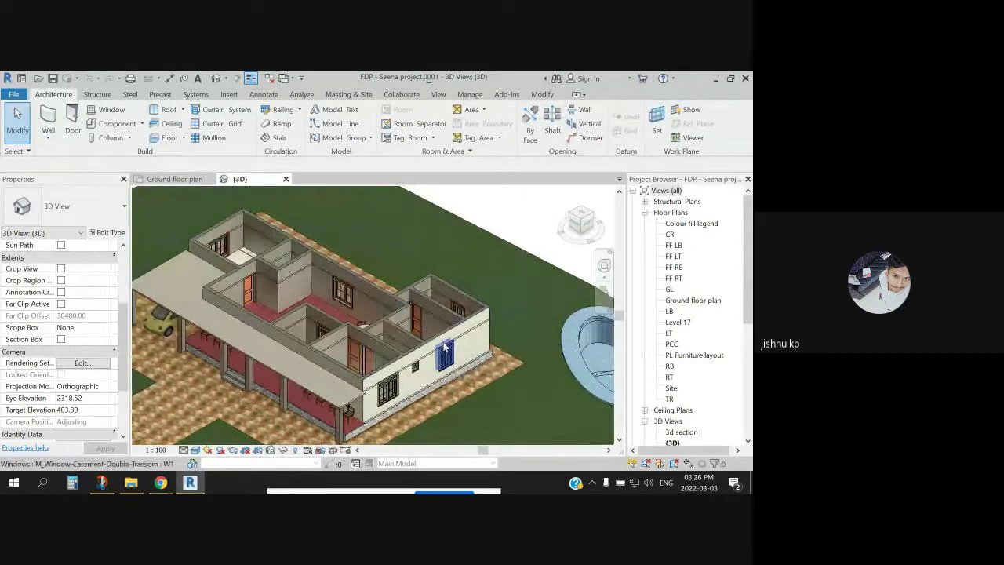
scroll(339, 326, "down", 2)
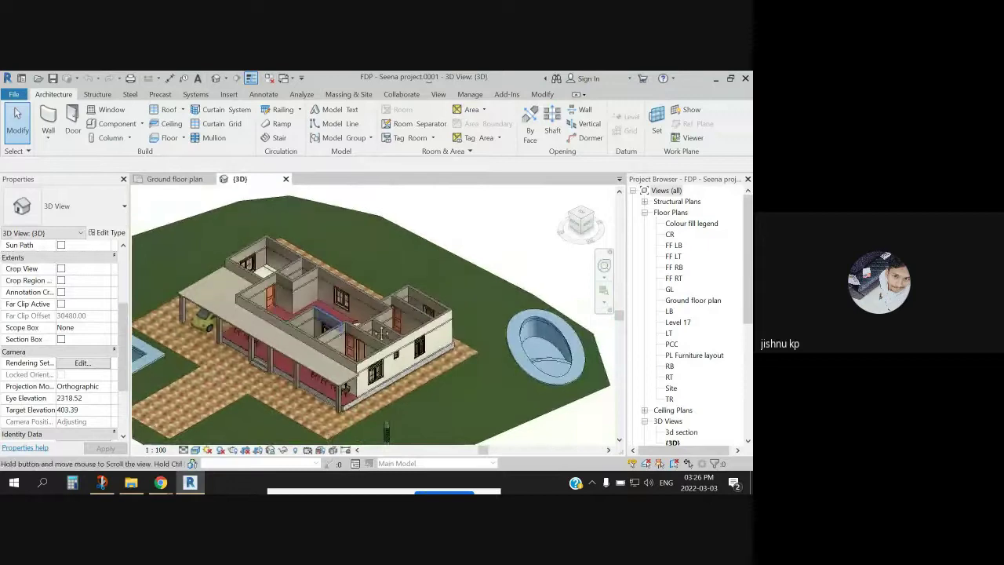
middle_click_drag(295, 327, 346, 346)
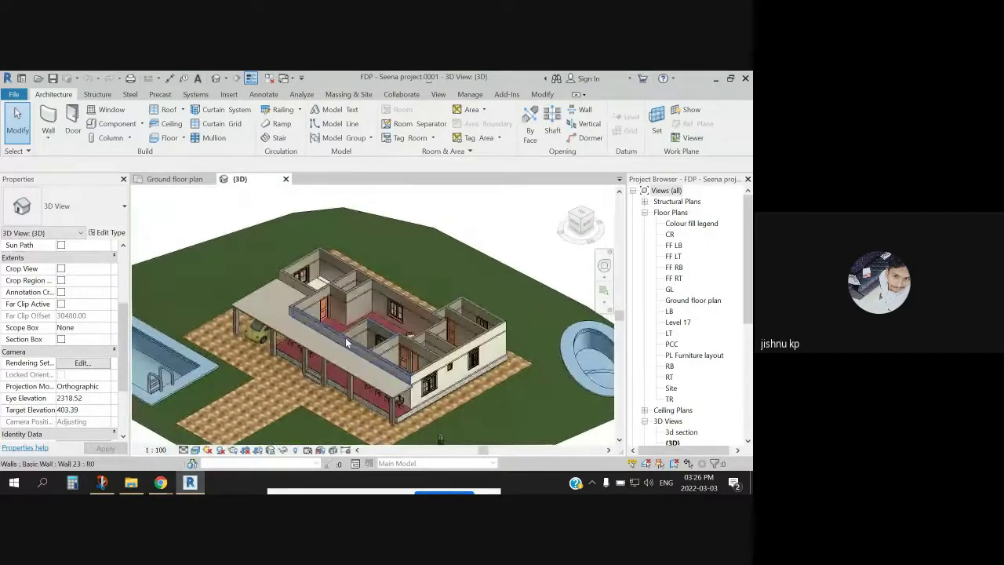
scroll(346, 345, "up", 3)
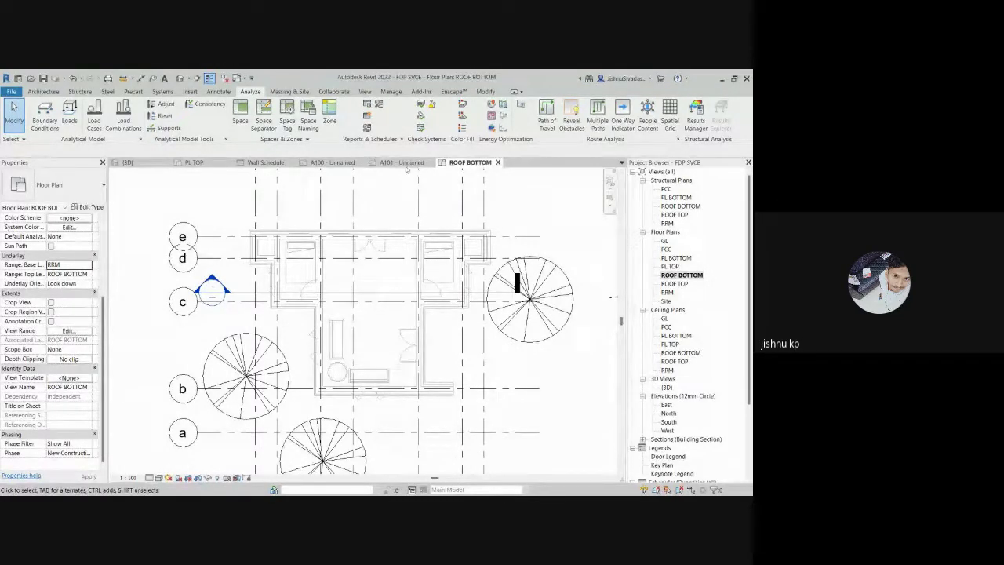
Step: Check the roofless house in the {3D} view of FDP SVCE and return to the ROOF BOTTOM floor plan
left_click(142, 165)
scroll(390, 394, "up", 5)
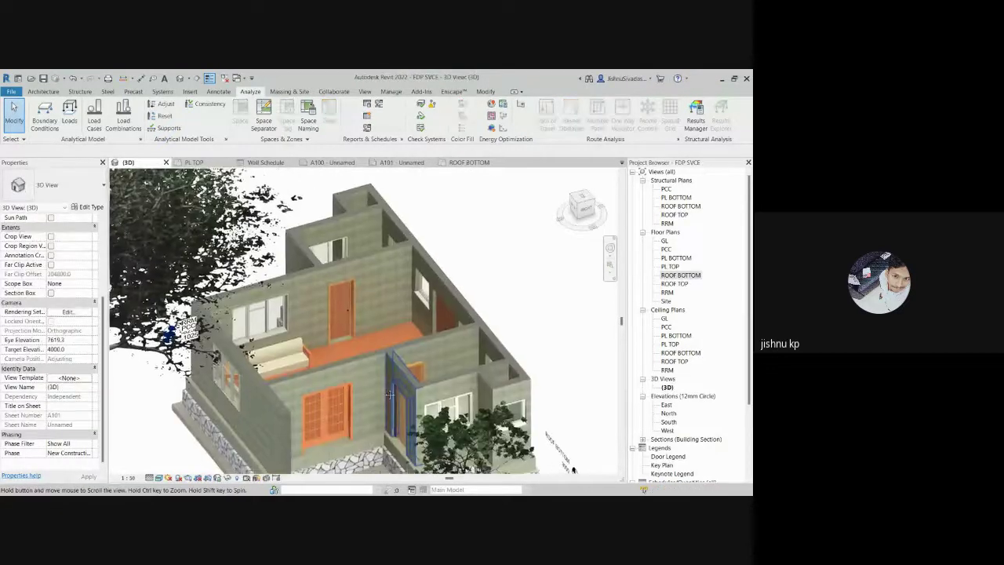
left_click(460, 165)
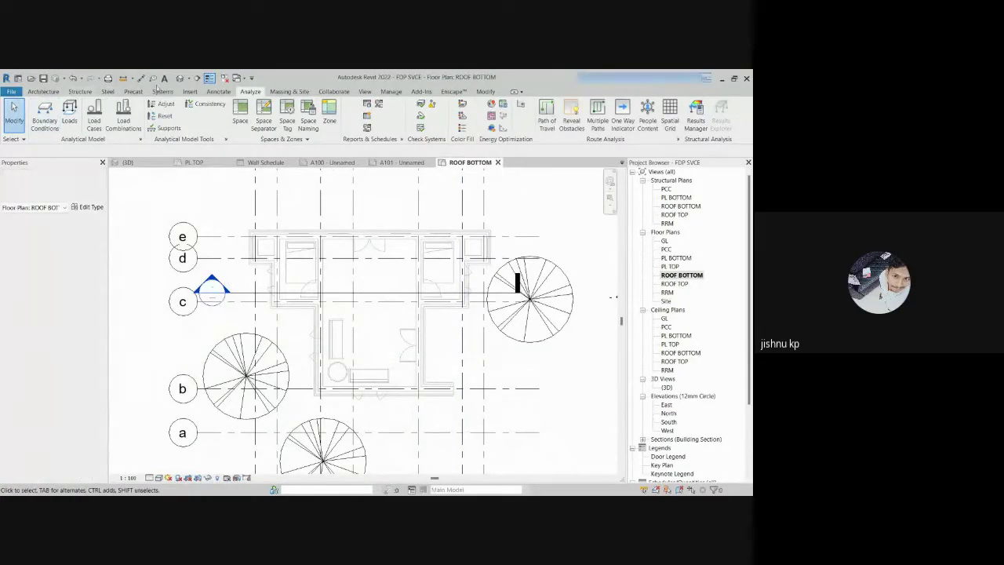
left_click(43, 91)
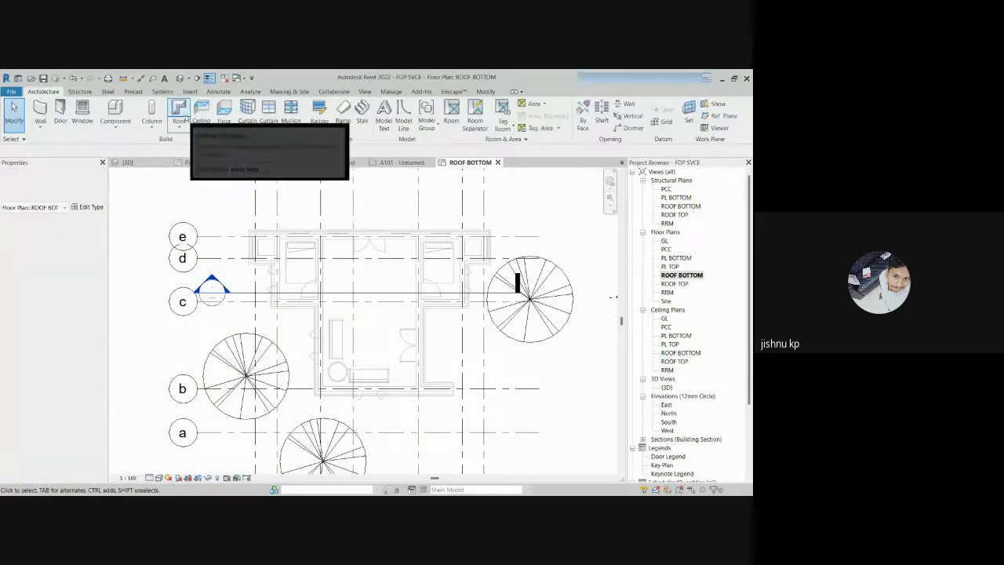
left_click(180, 126)
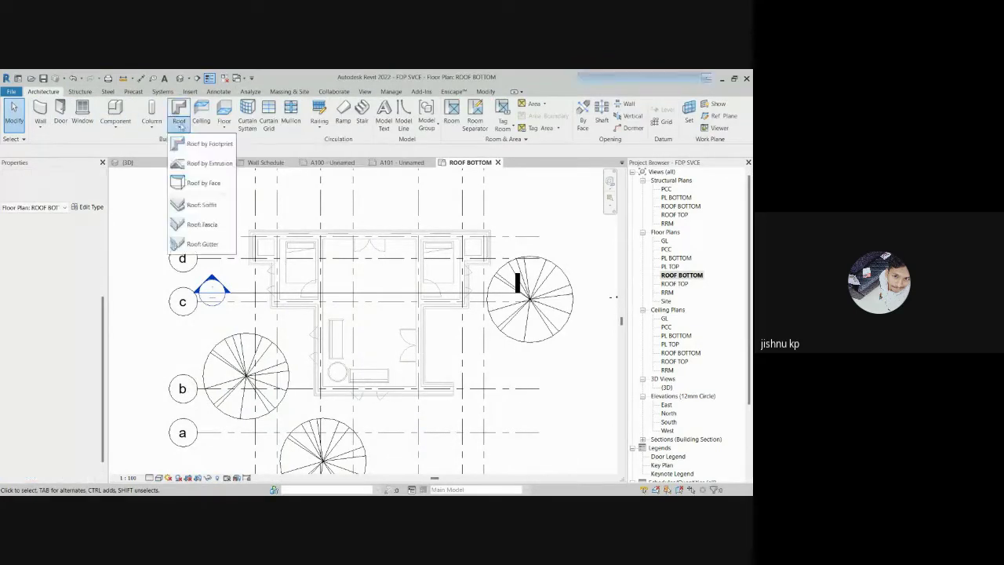
left_click(210, 143)
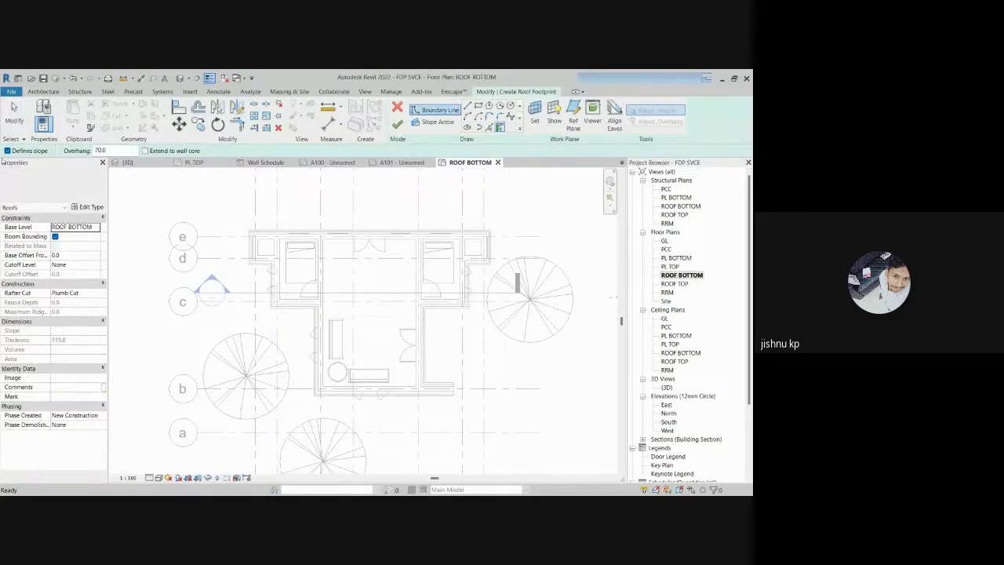
left_click(468, 107)
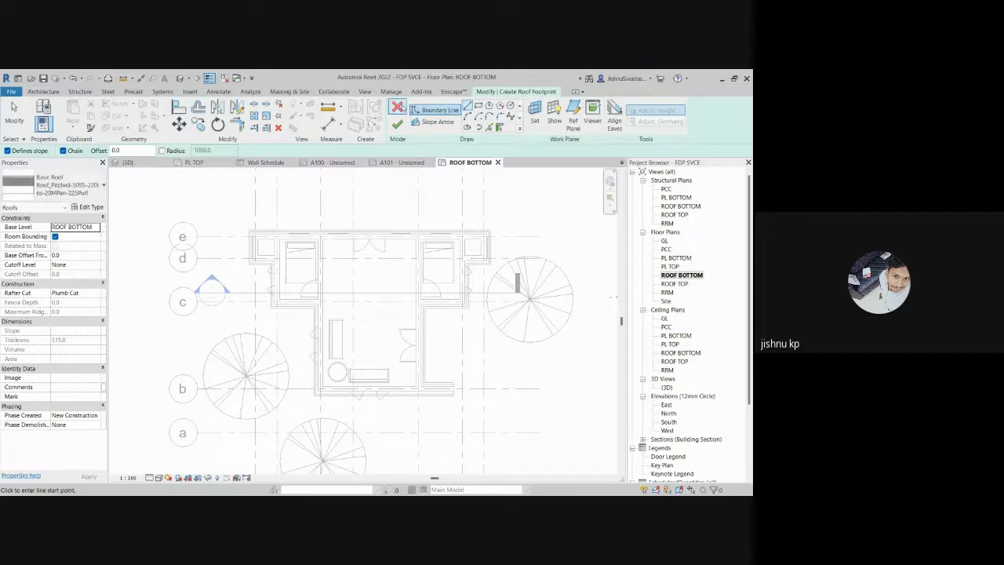
left_click(398, 108)
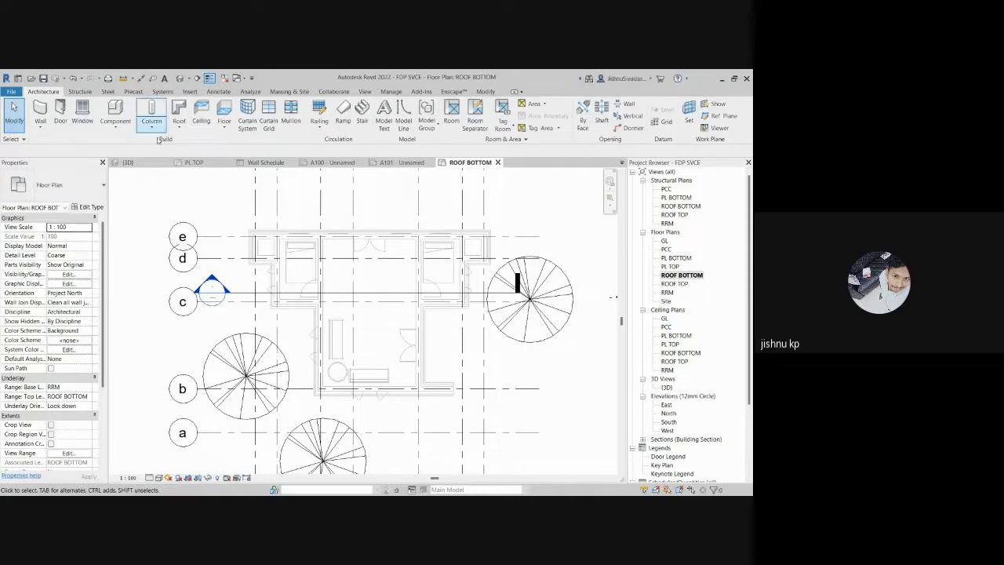
left_click(187, 130)
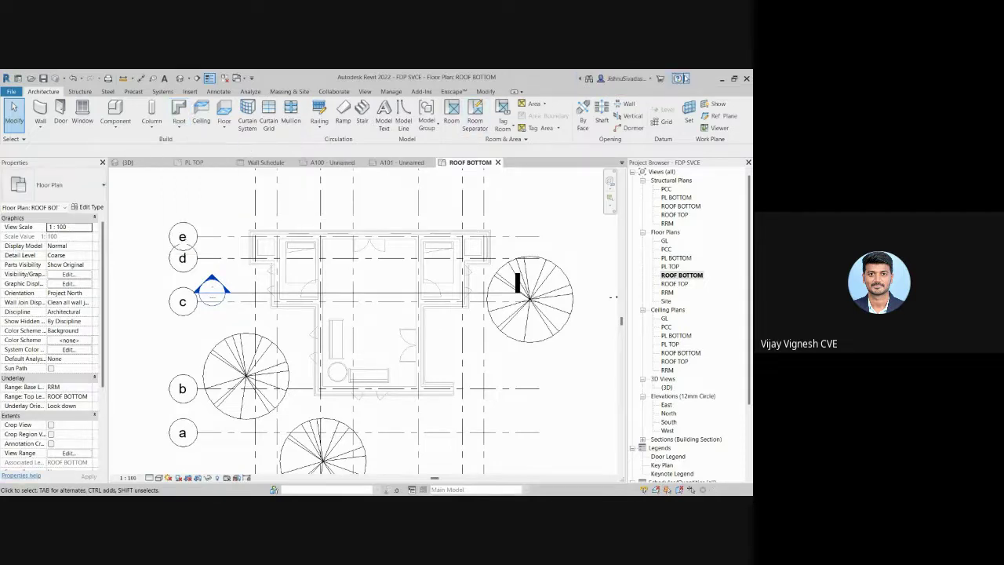
left_click(720, 79)
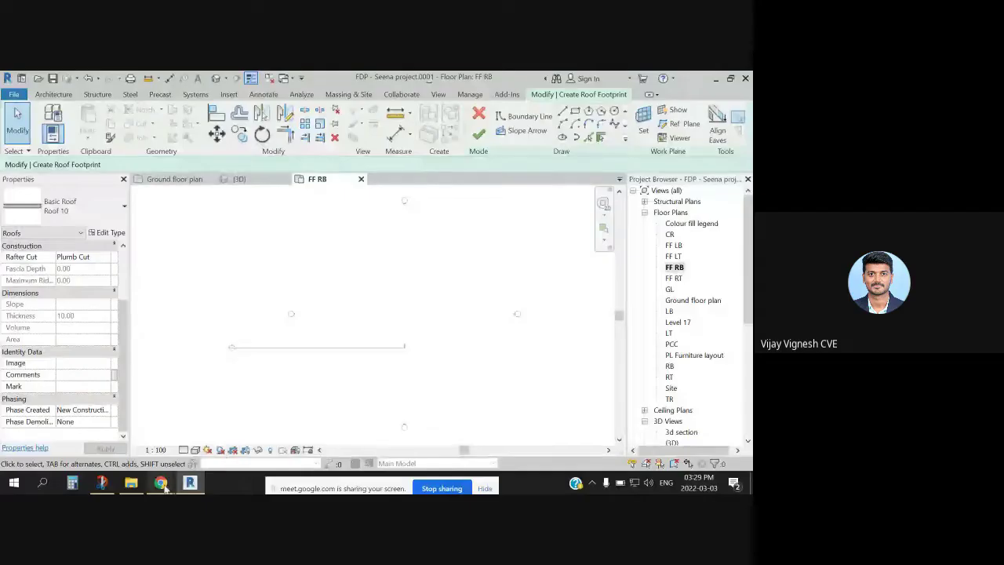
Step: Leave the roof footprint sketch and close the FF RB floor plan, returning to the {3D} view of the house
left_click(479, 133)
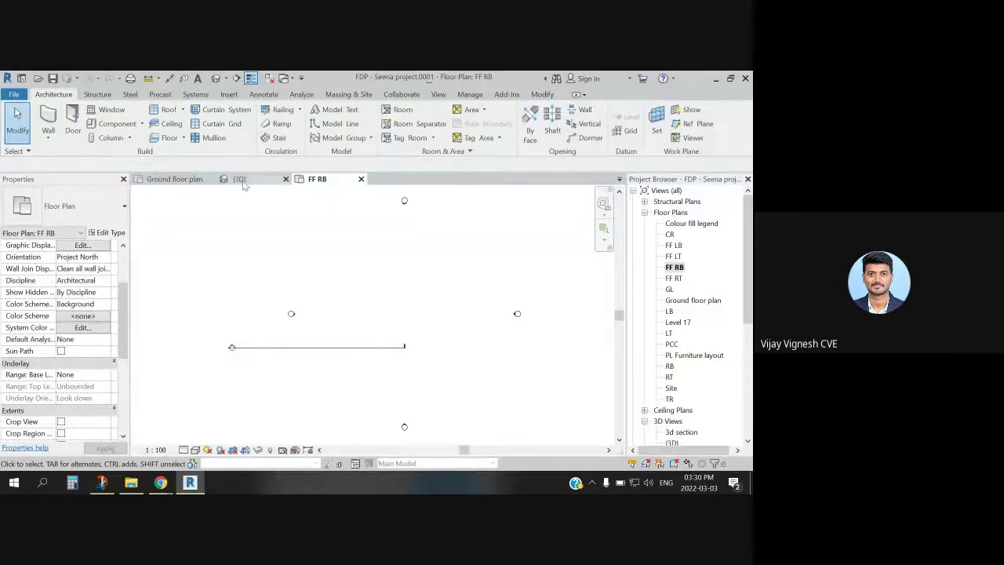
left_click(274, 182)
left_click(349, 181)
left_click(361, 179)
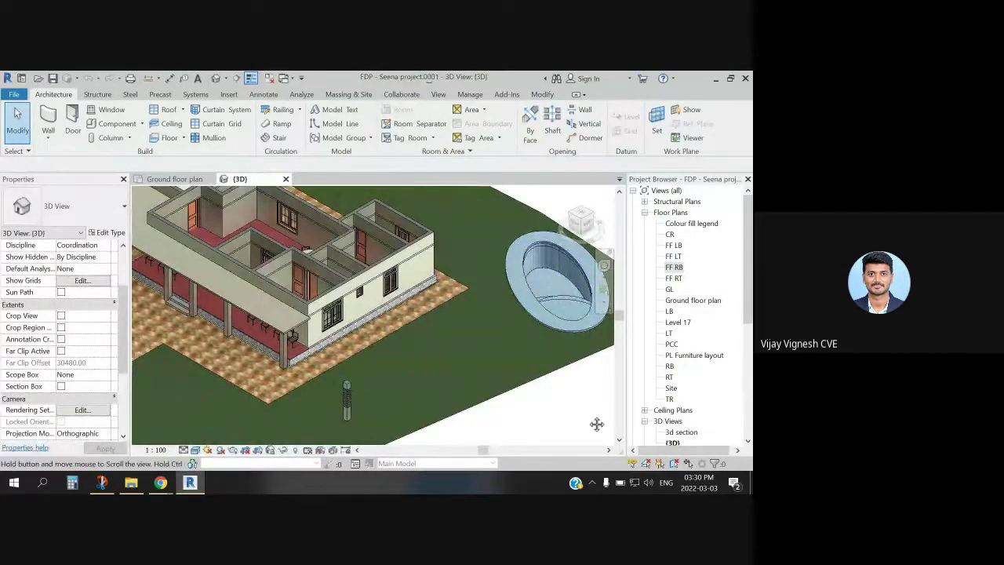
middle_click_drag(599, 421, 439, 252, "shift")
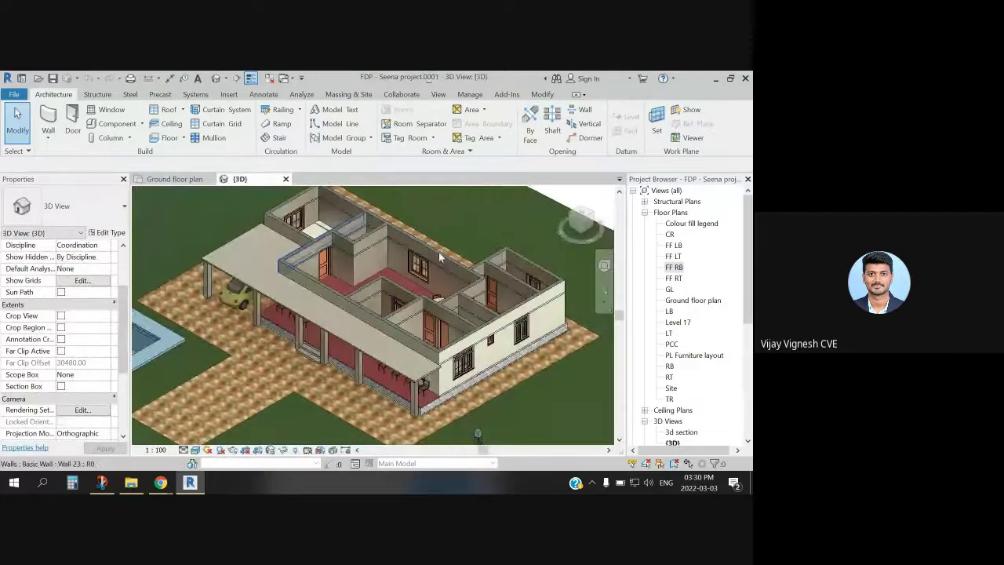
Step: Open the South elevation and inspect which levels line up with the tops of the house walls
left_click(676, 268)
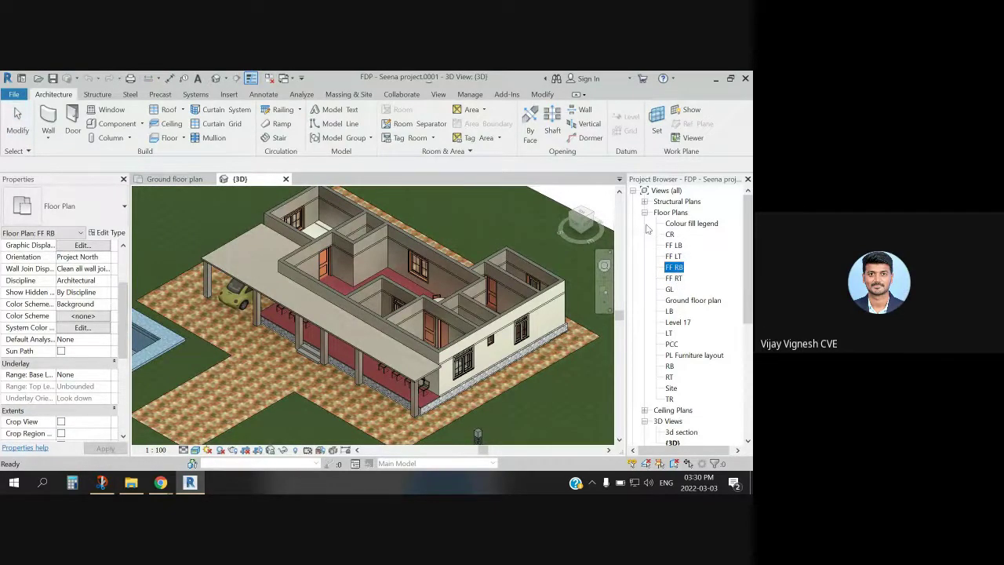
scroll(680, 345, "down", 4)
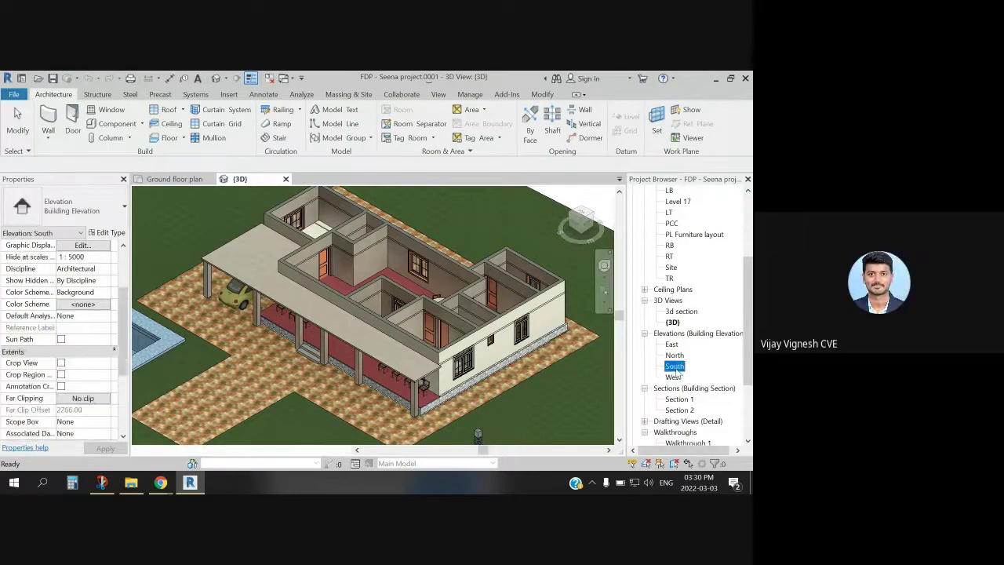
double_click(675, 366)
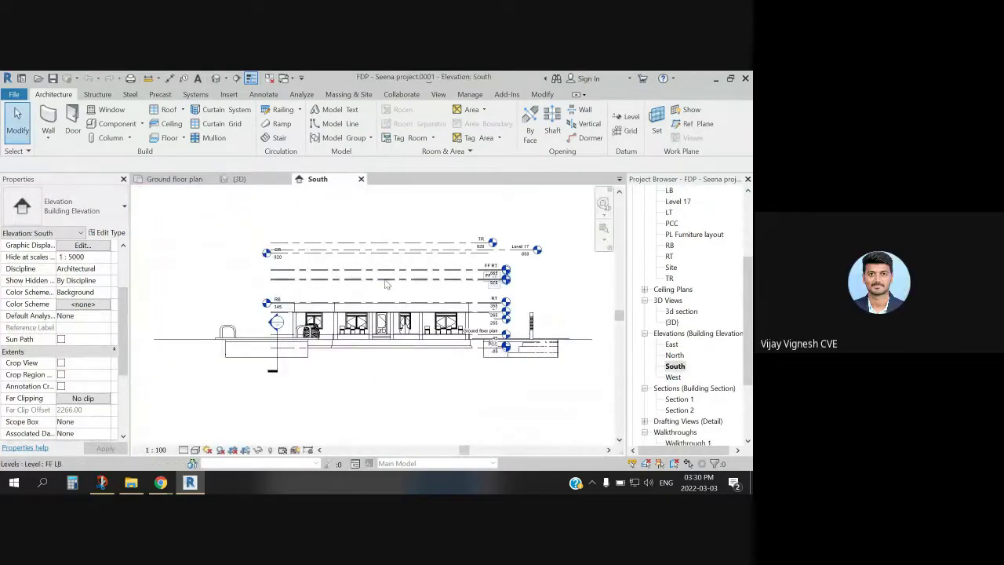
scroll(388, 294, "up", 2)
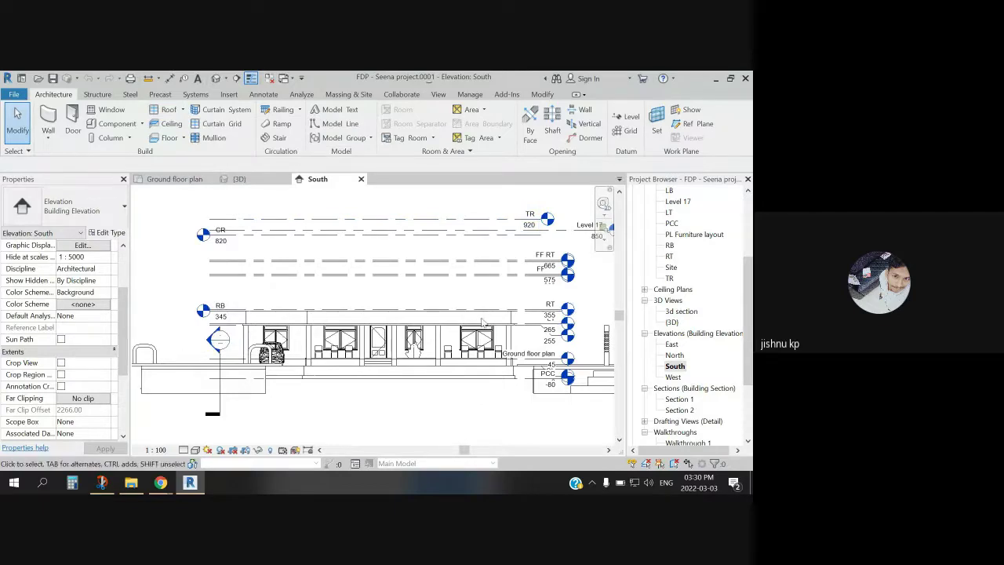
scroll(526, 329, "up", 2)
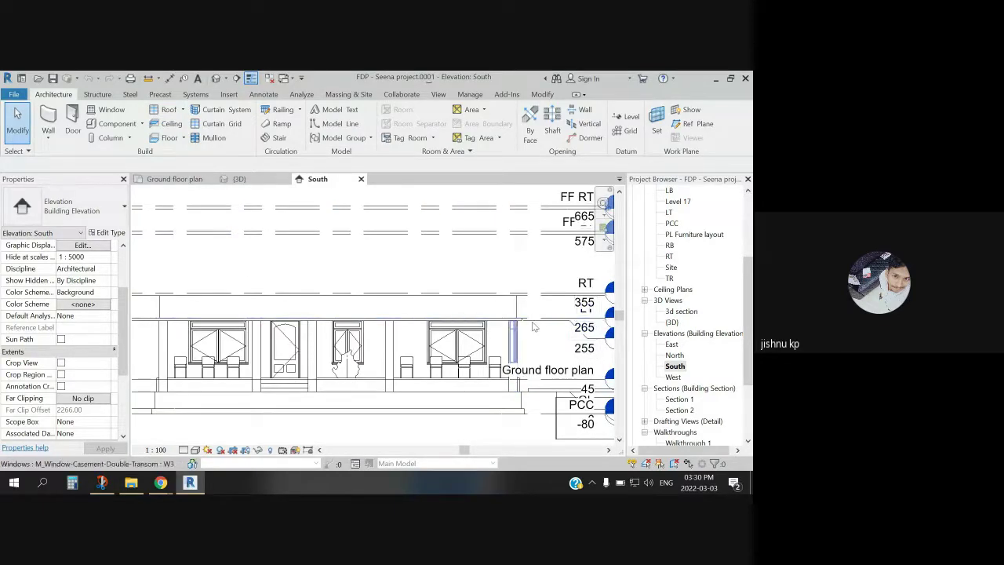
scroll(510, 321, "down", 2)
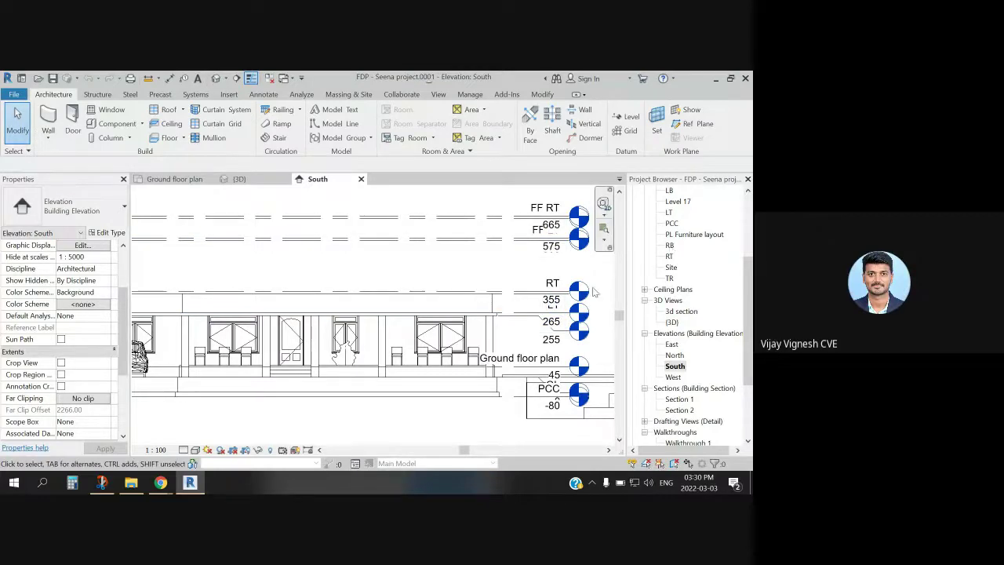
Step: Open the RB floor plan and check the Section 1 line shown in it
scroll(693, 290, "up", 1)
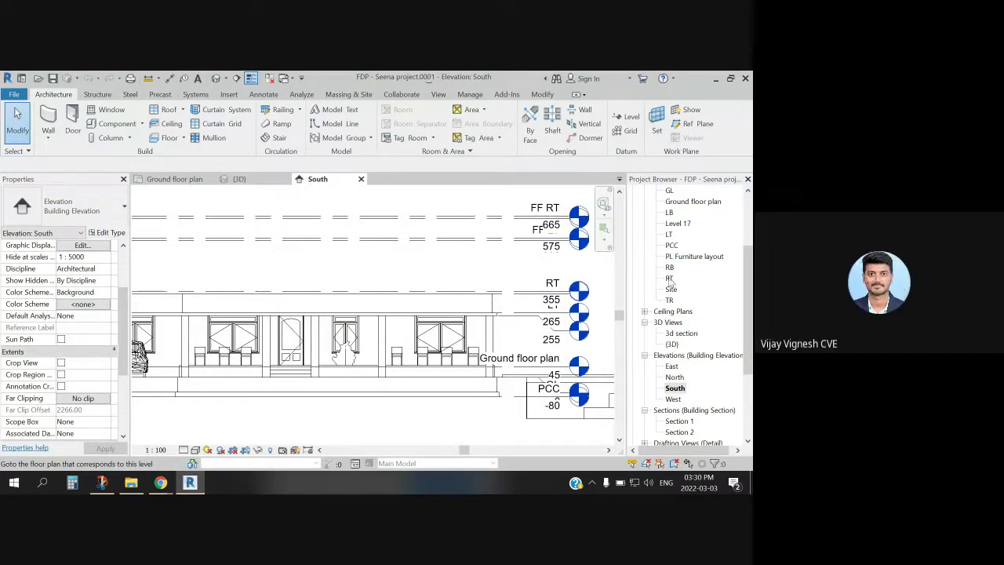
left_click(670, 267)
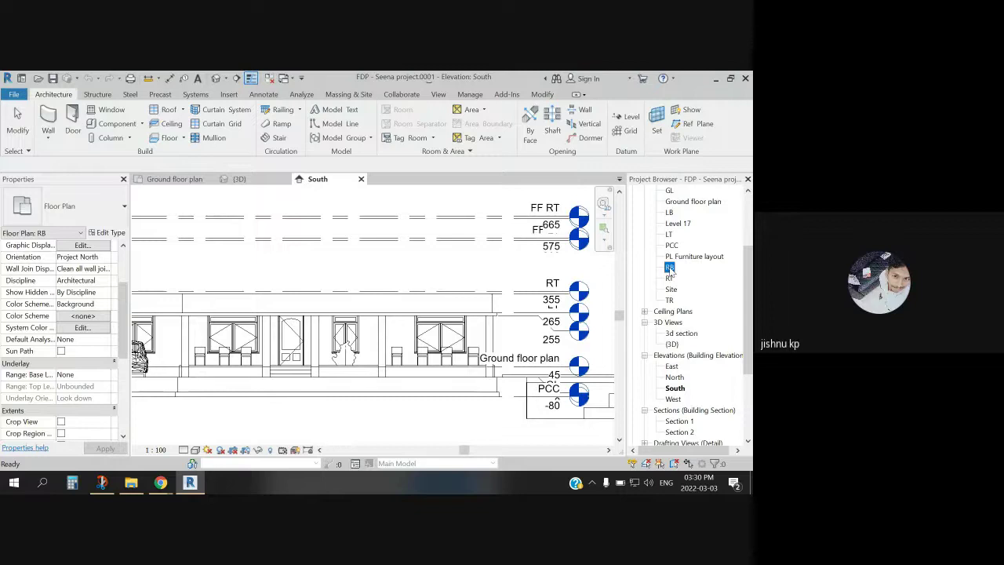
double_click(670, 267)
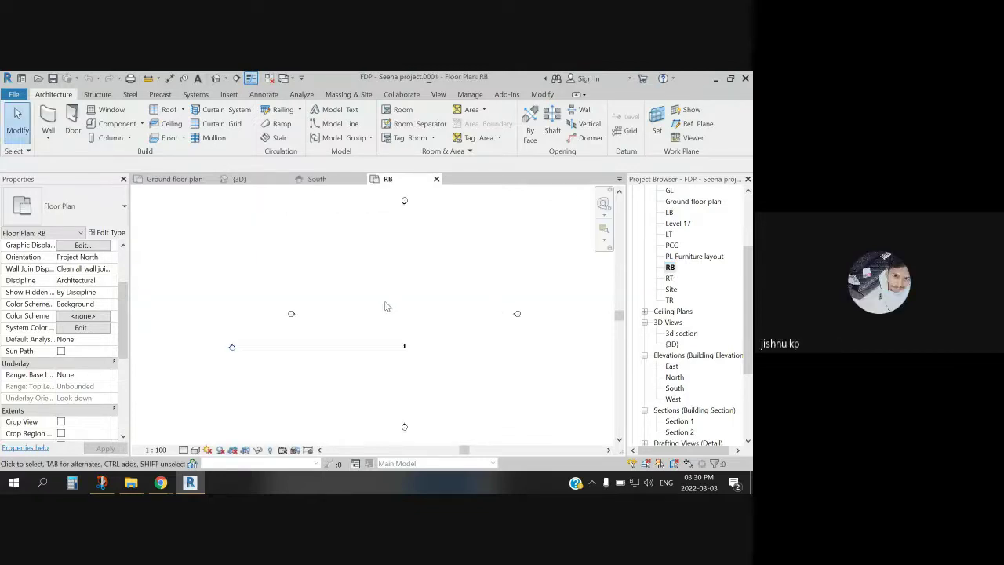
scroll(403, 347, "down", 2)
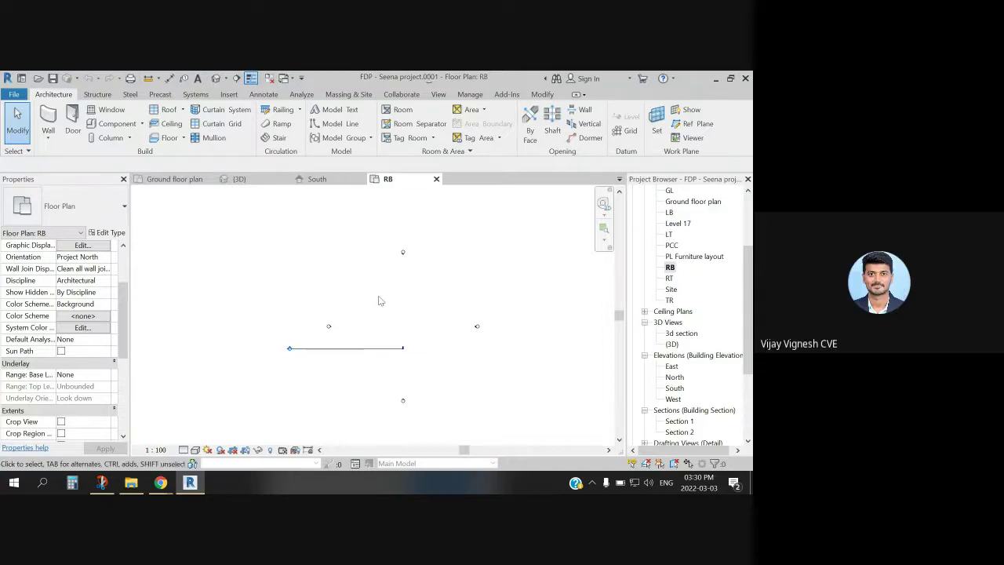
left_click(376, 350)
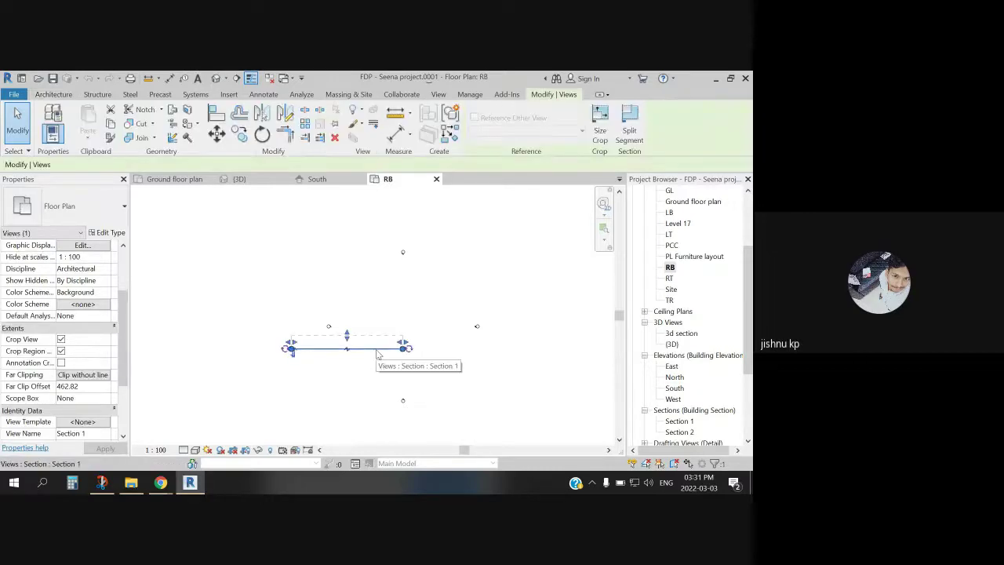
key("Escape")
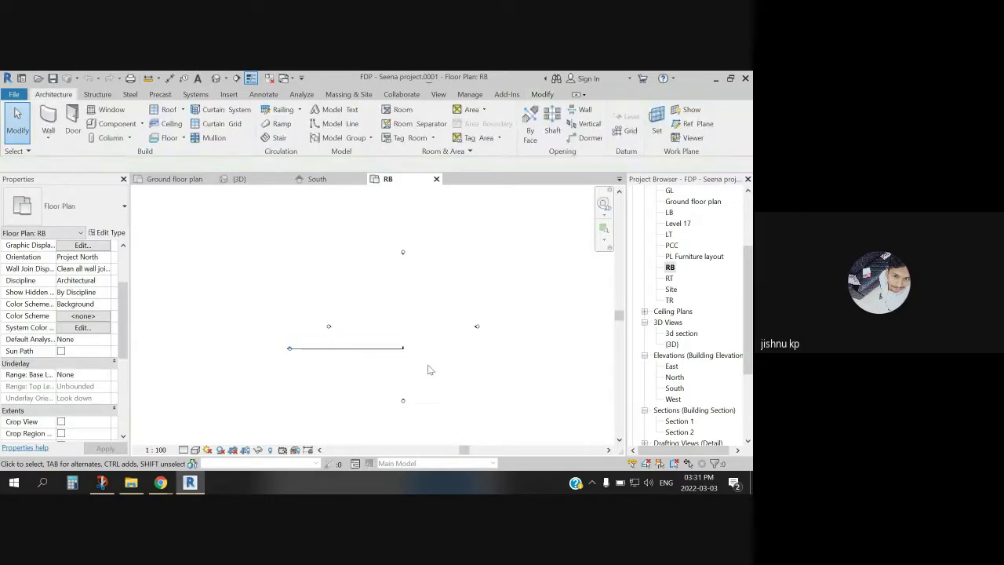
left_click(314, 349)
key("Escape")
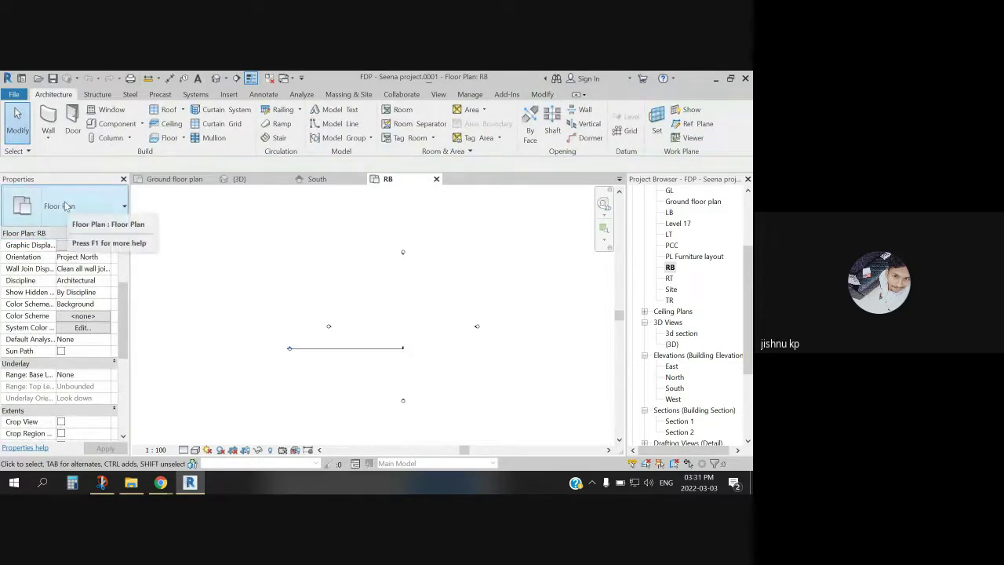
Step: Set the underlay base level of the RB floor plan to PCC and apply it
scroll(86, 400, "down", 3)
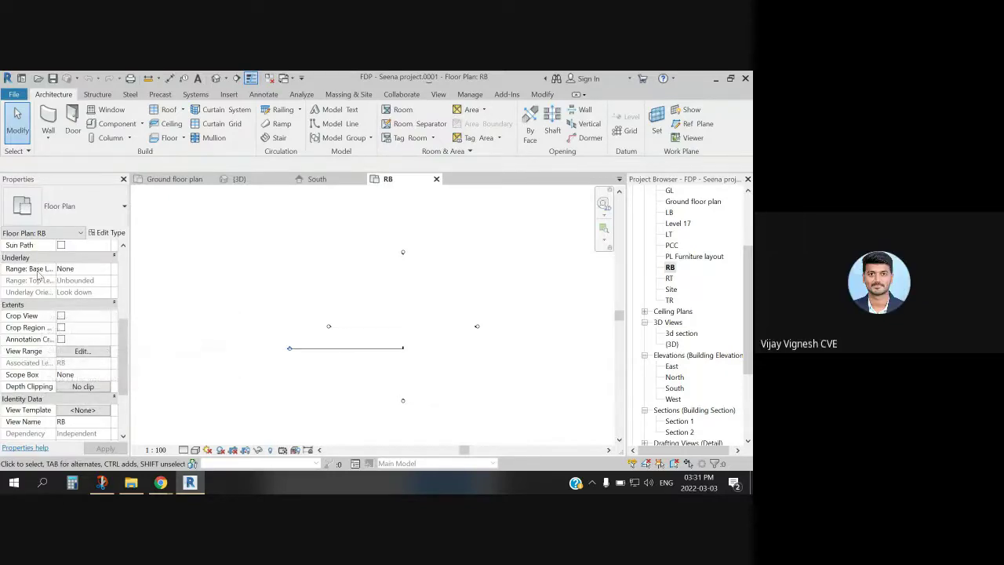
left_click(79, 269)
left_click(105, 270)
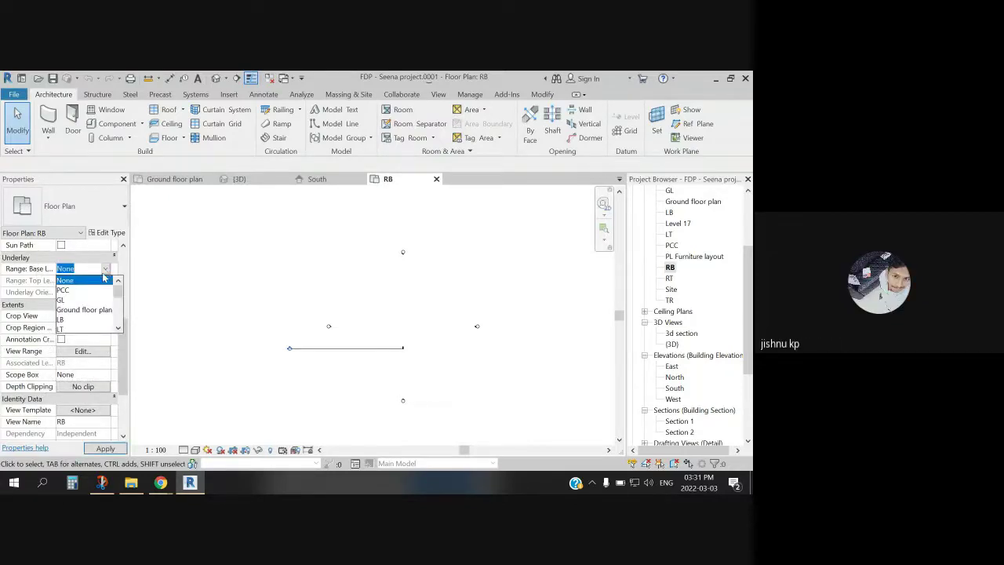
scroll(86, 330, "down", 1)
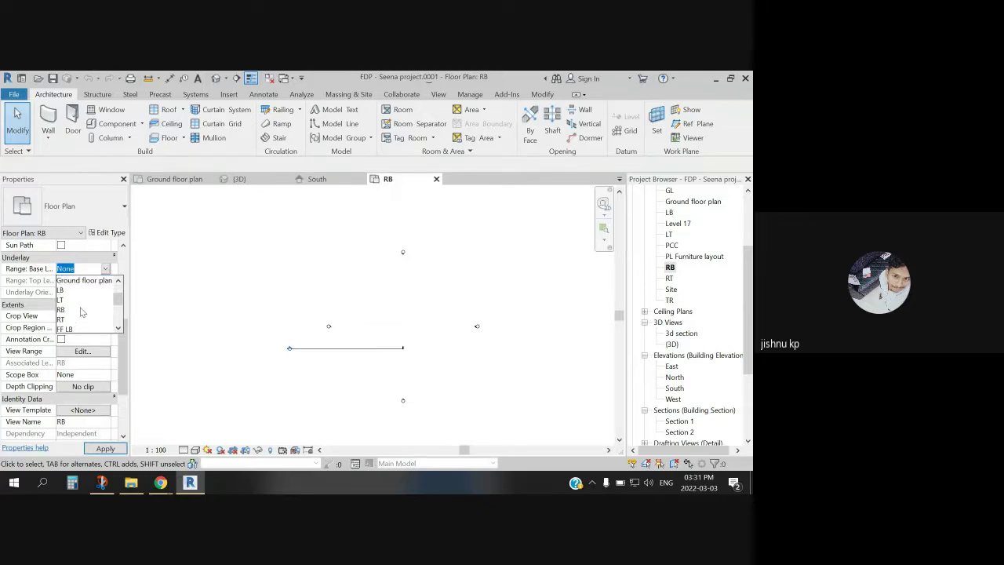
scroll(82, 313, "up", 1)
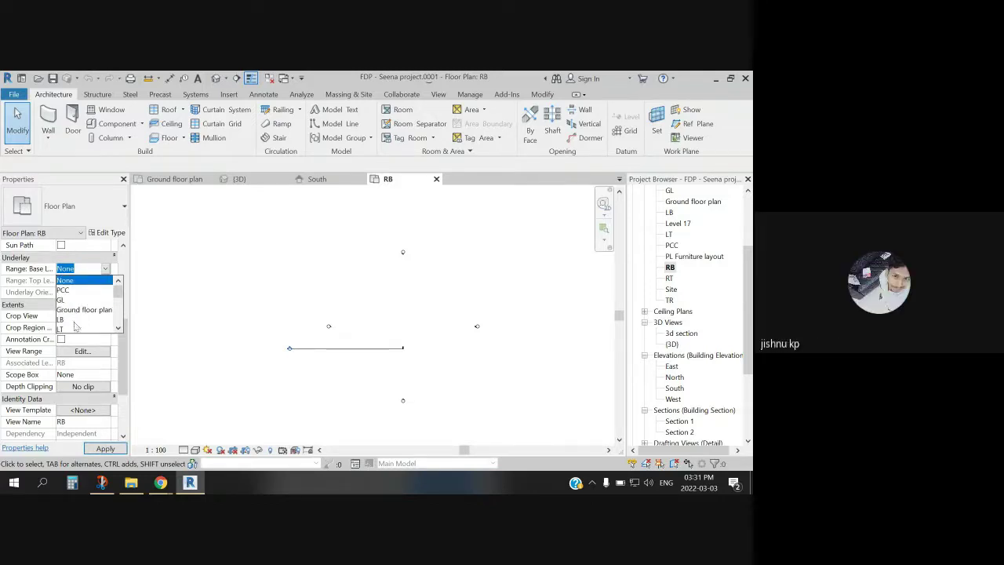
left_click(77, 291)
left_click(105, 448)
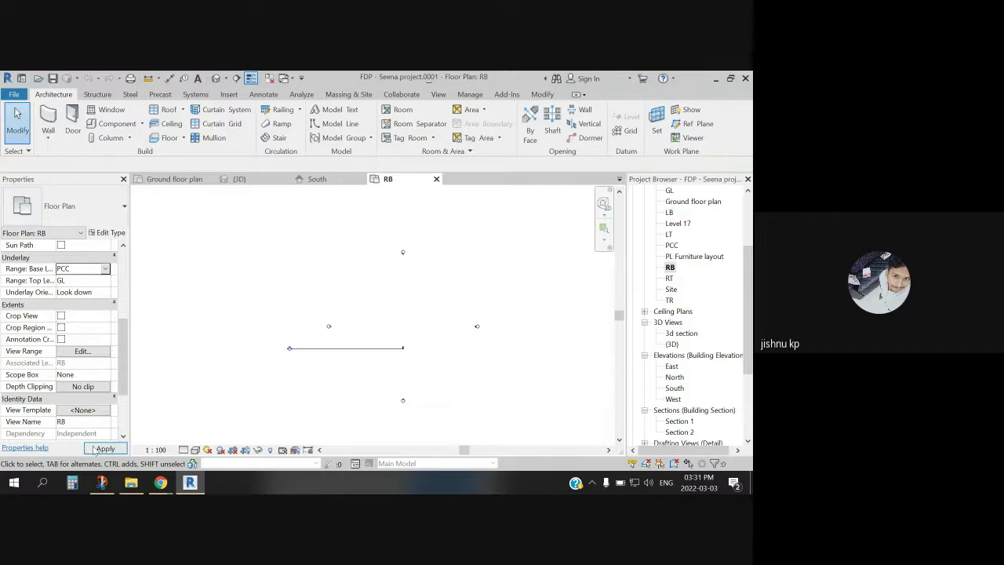
Step: Examine the underlay's wall outlines in the RB plan, from the whole house down to the room corners
scroll(404, 308, "up", 2)
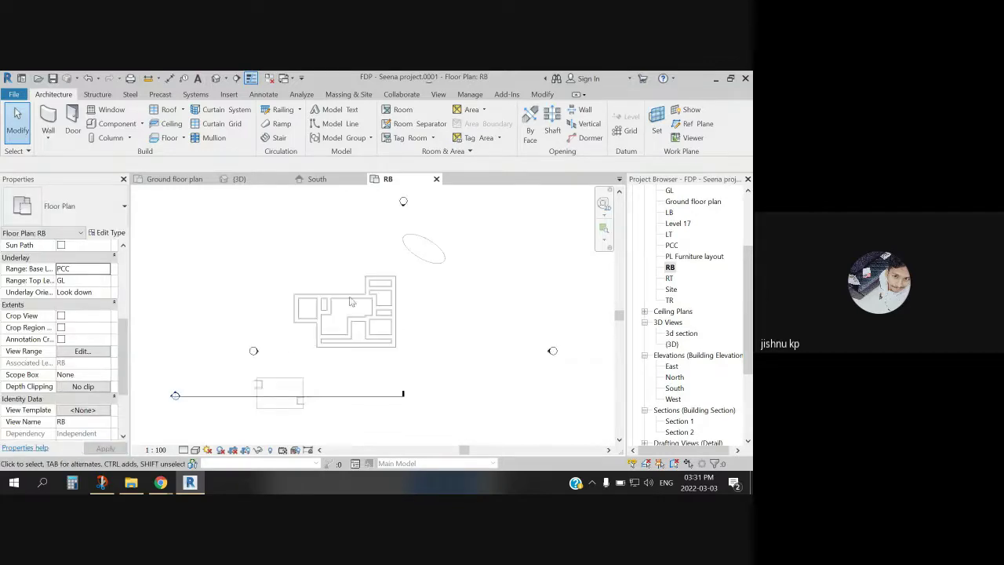
scroll(312, 294, "up", 2)
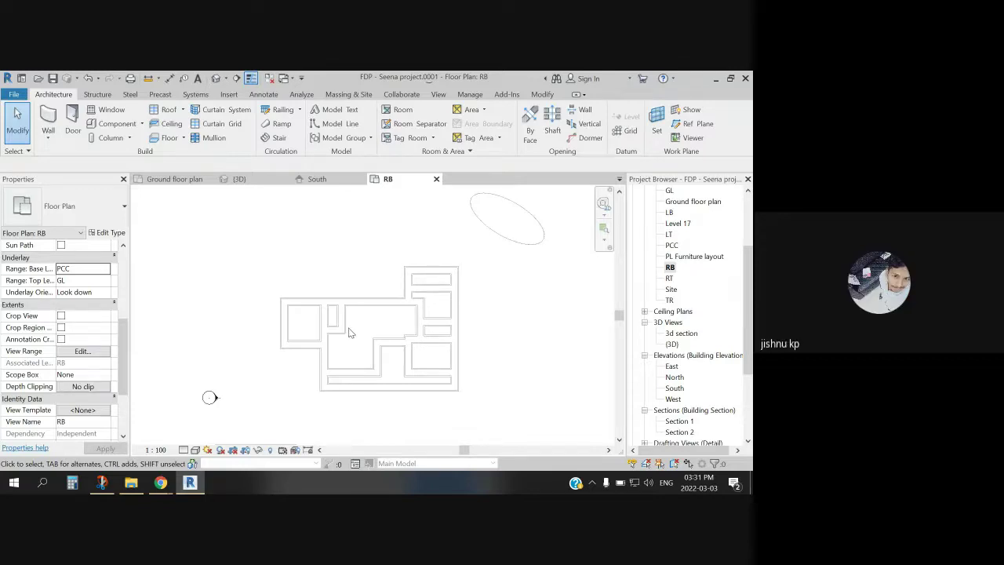
scroll(329, 334, "up", 3)
scroll(298, 328, "up", 2)
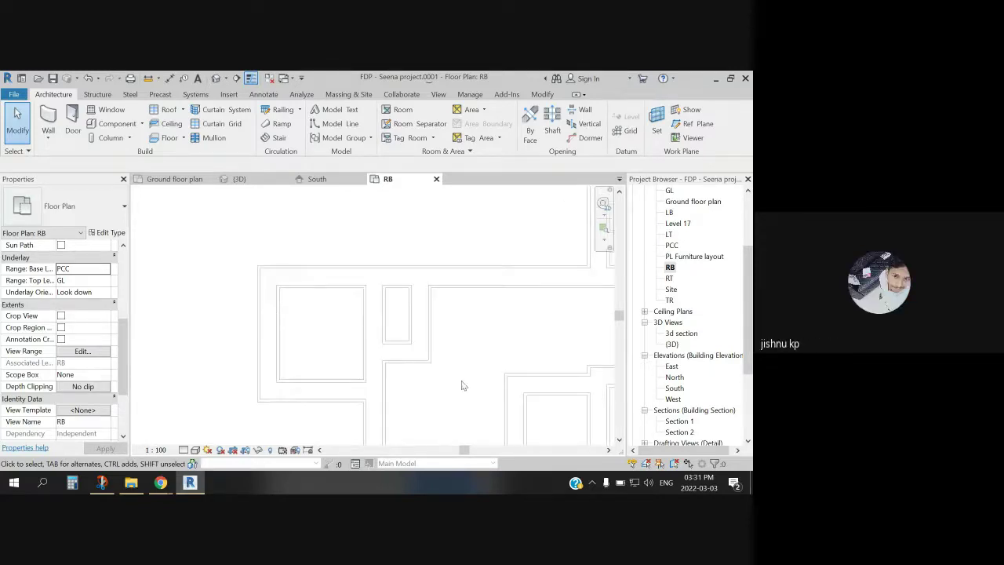
scroll(428, 332, "up", 2)
scroll(443, 341, "down", 3)
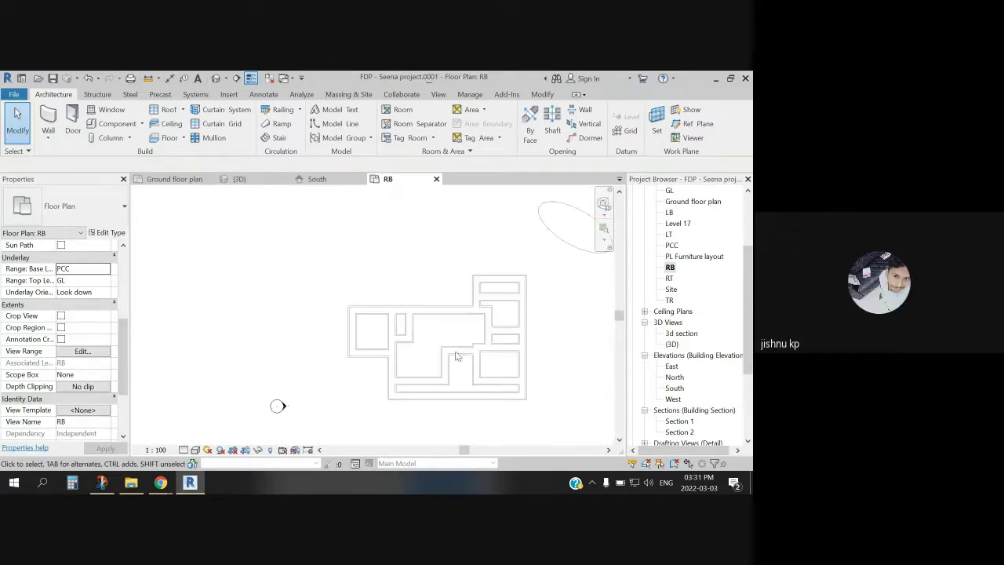
scroll(495, 340, "up", 2)
scroll(441, 321, "down", 2)
scroll(433, 332, "up", 2)
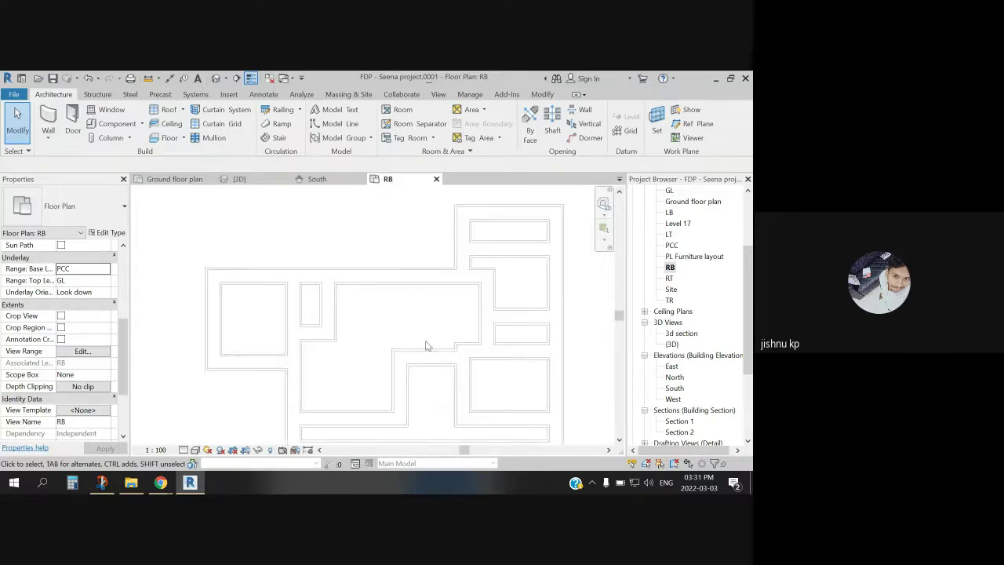
scroll(426, 345, "down", 2)
scroll(419, 349, "down", 2)
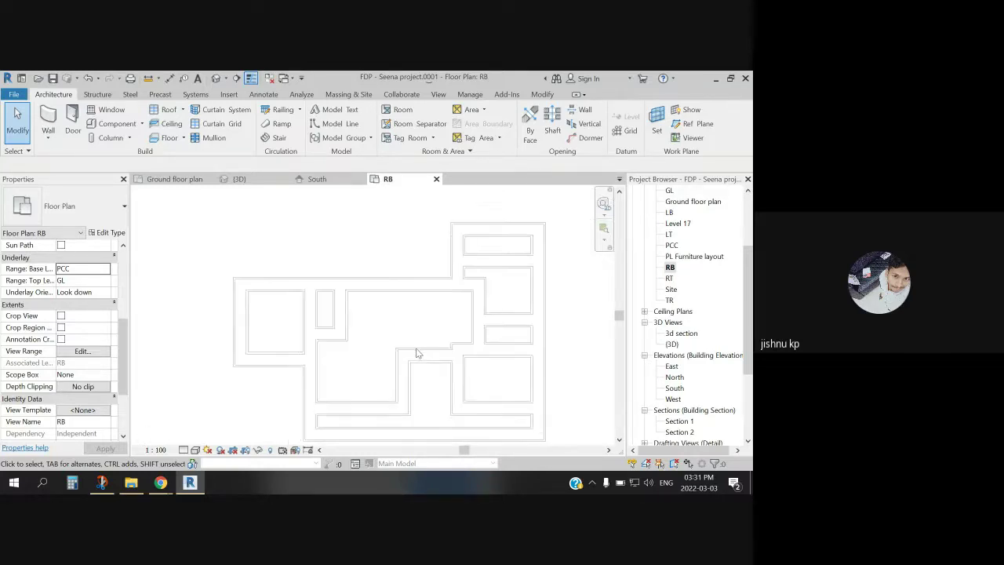
scroll(415, 346, "up", 1)
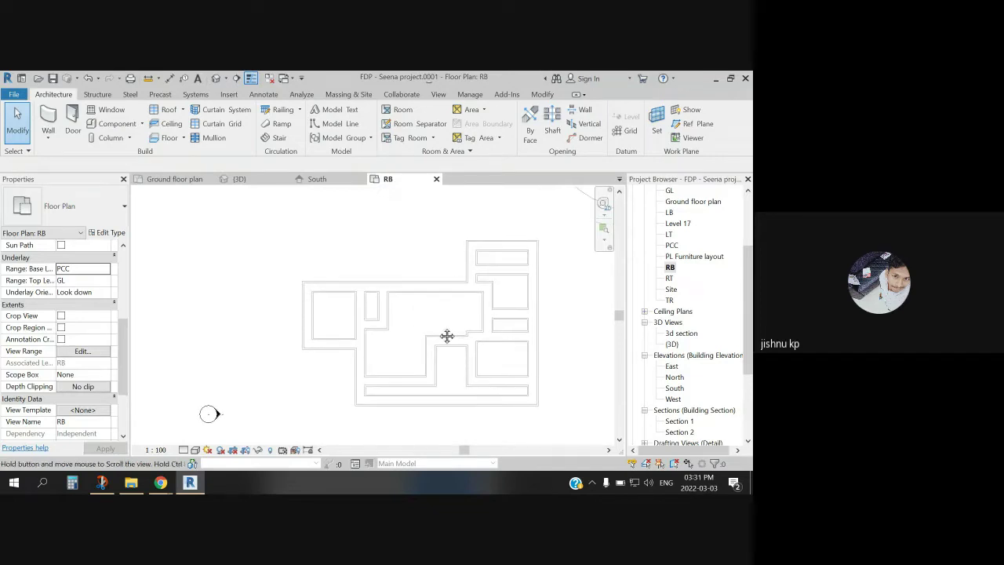
scroll(448, 337, "down", 1)
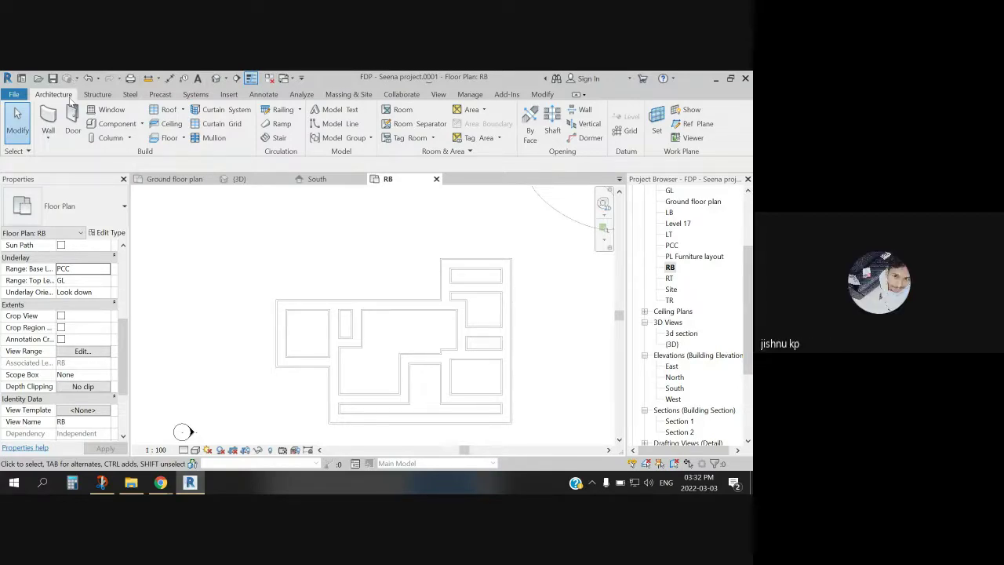
Step: Start a roof by footprint in the RB plan and try a straight boundary line from the outer wall's northwest corner
left_click(185, 111)
left_click(196, 128)
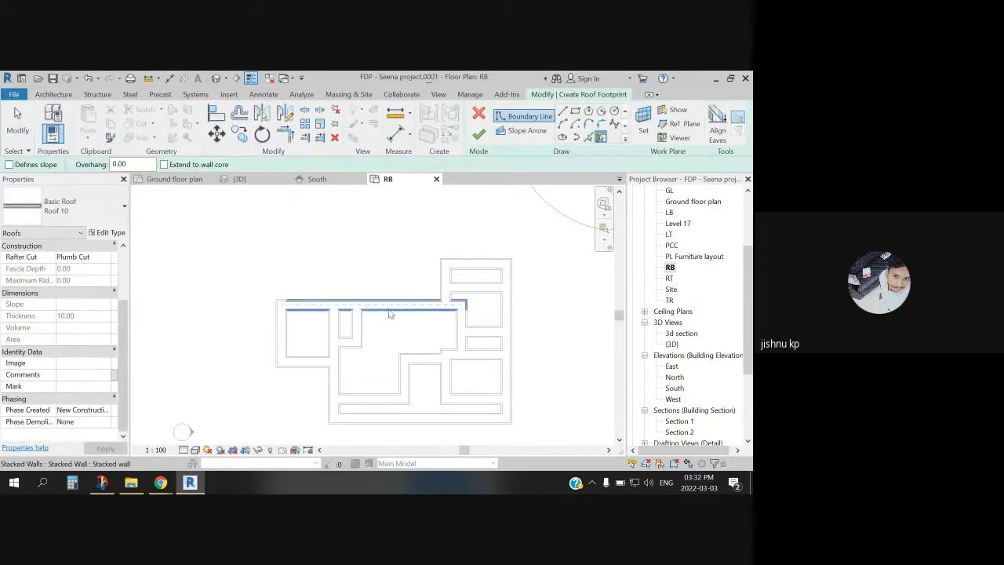
left_click(563, 111)
scroll(275, 300, "up", 3)
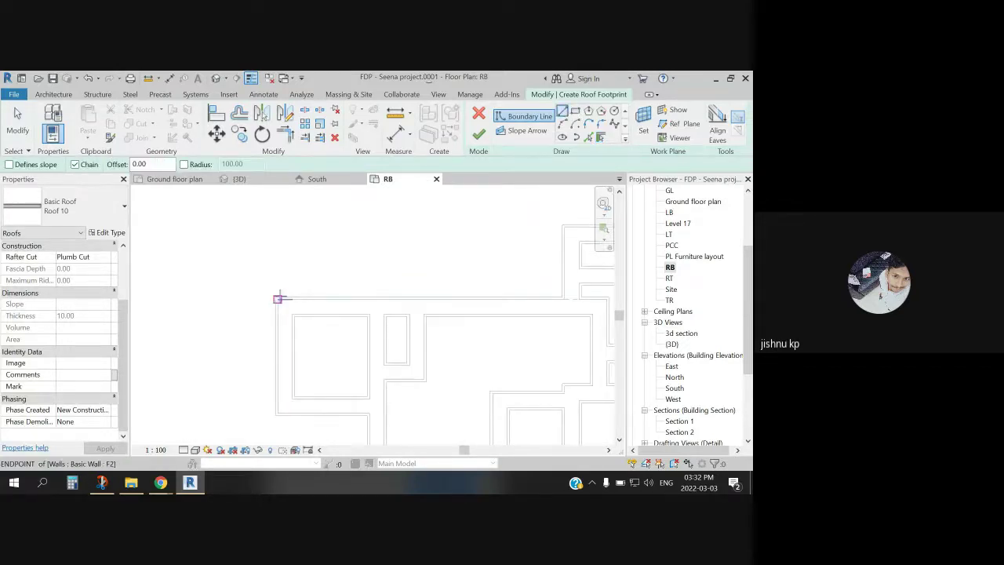
scroll(277, 299, "up", 2)
left_click(290, 314)
middle_click_drag(384, 316, 220, 285)
key("Escape")
scroll(102, 271, "up", 2)
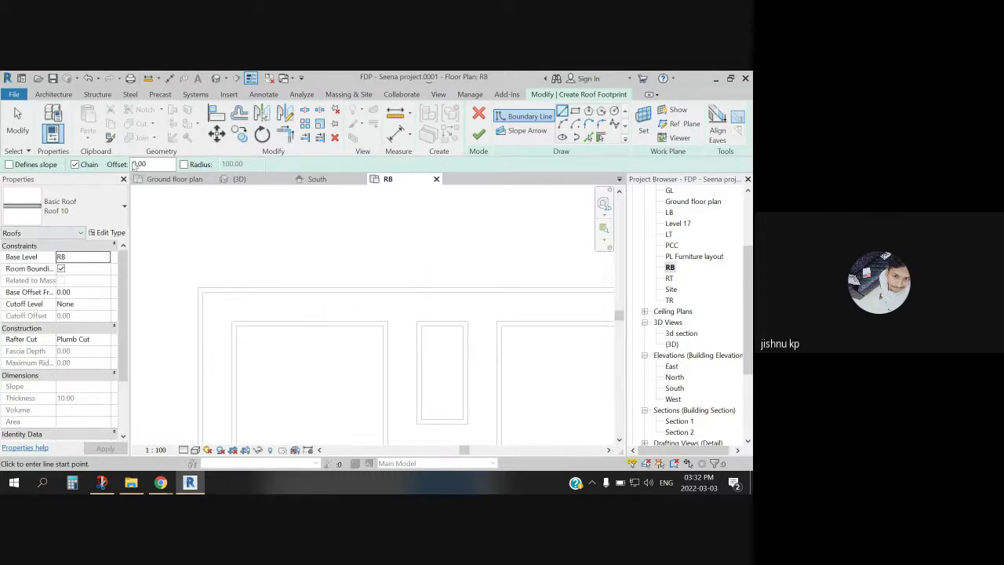
Step: Try to sketch a roof boundary line along the west outer wall with an offset of 100, and leave the footprint sketch
left_click(139, 164)
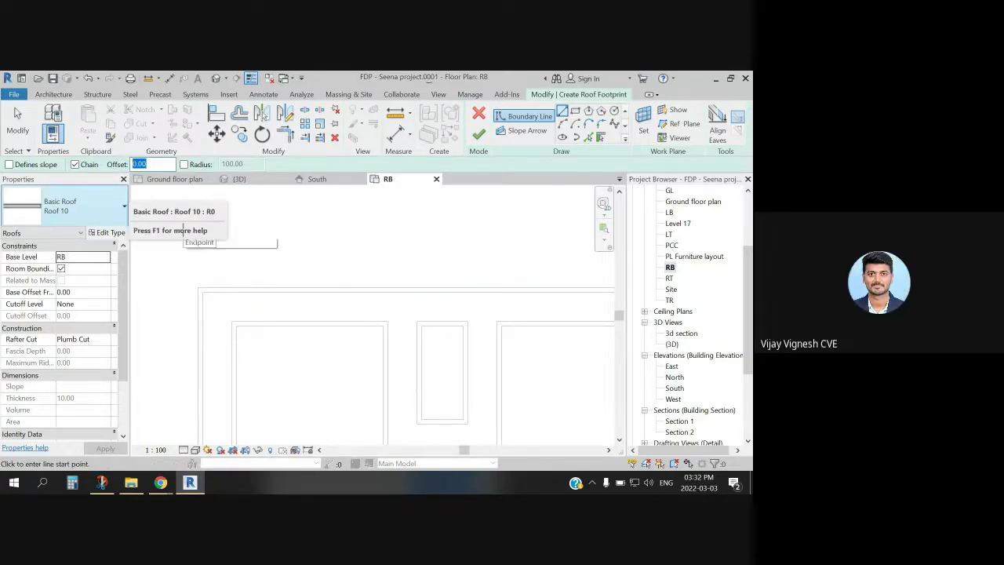
type("1")
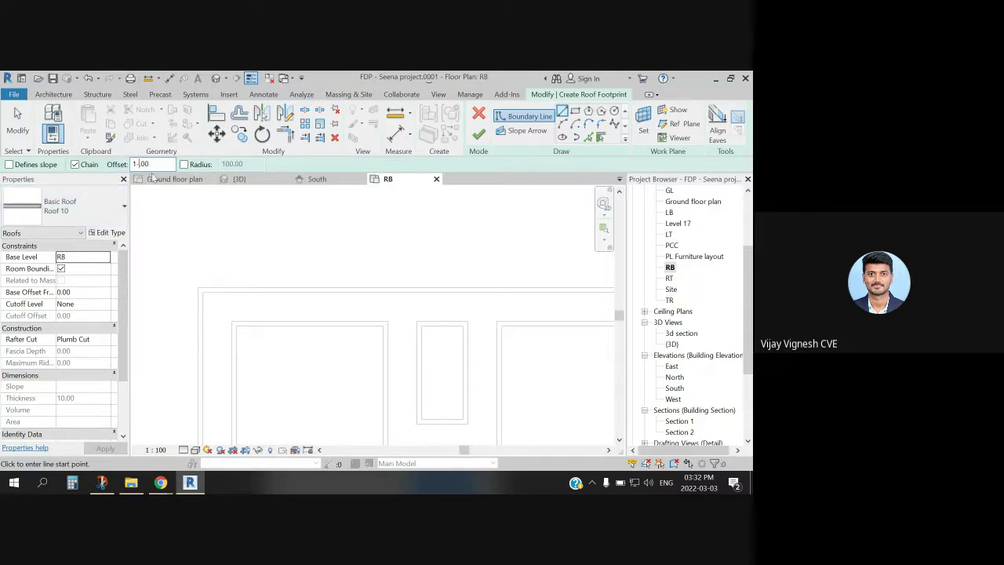
type("0")
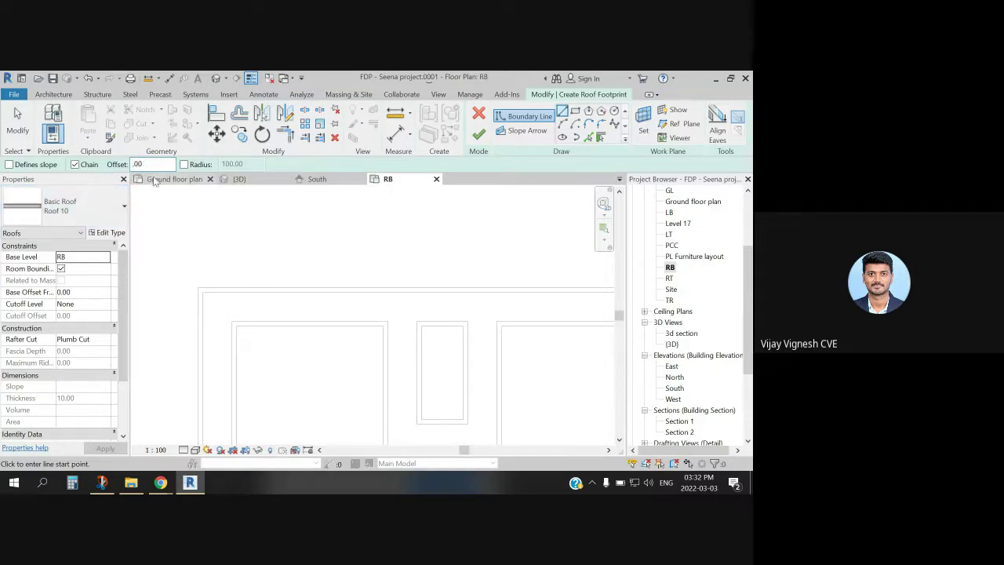
type("00")
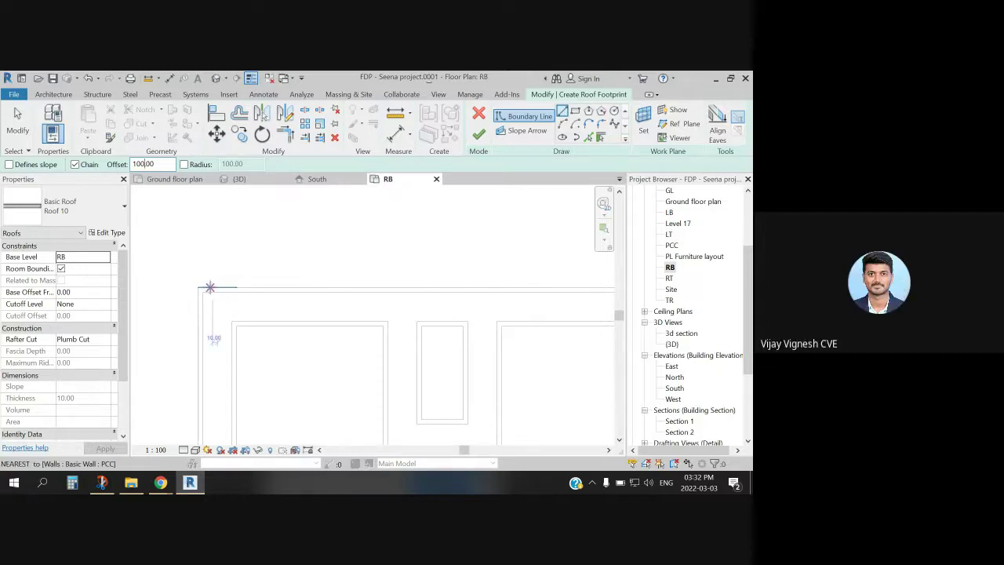
scroll(206, 285, "down", 5)
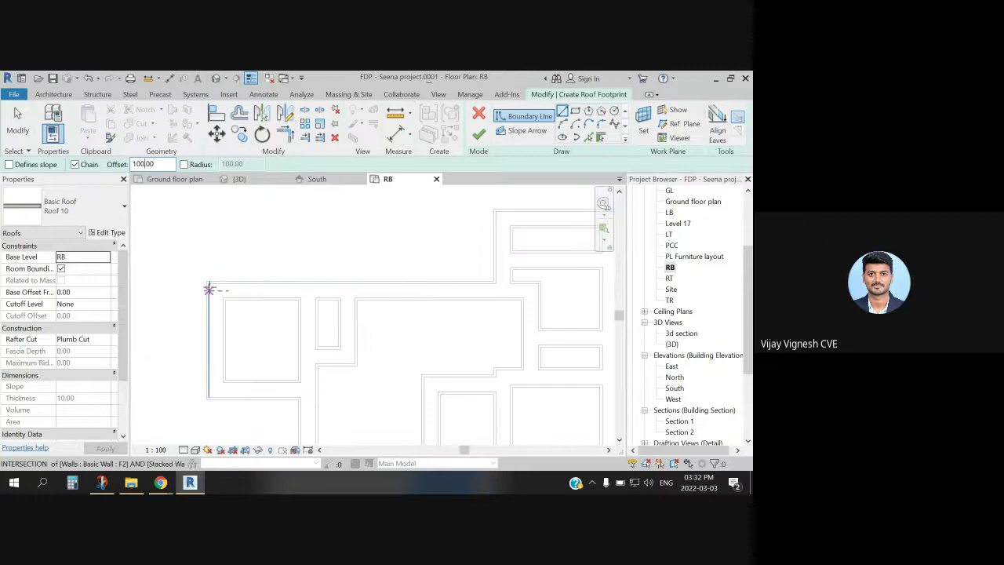
left_click(206, 283)
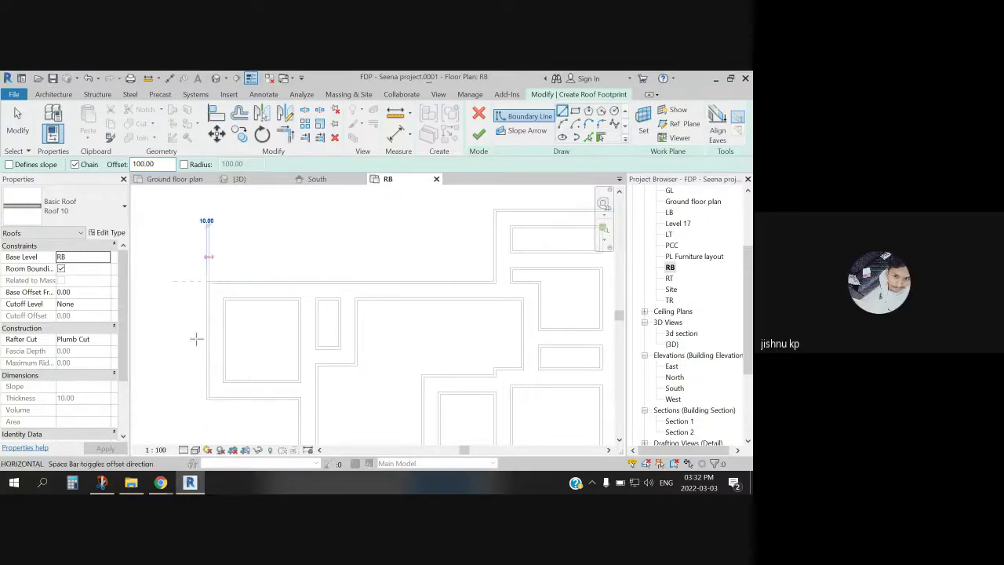
left_click(207, 399)
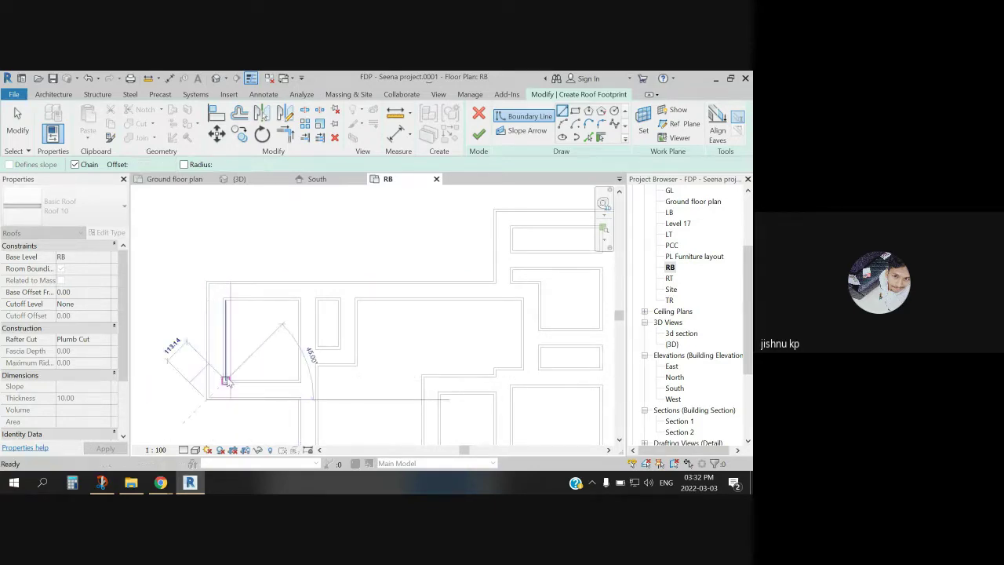
key("Escape")
key("Escape")
key("Escape")
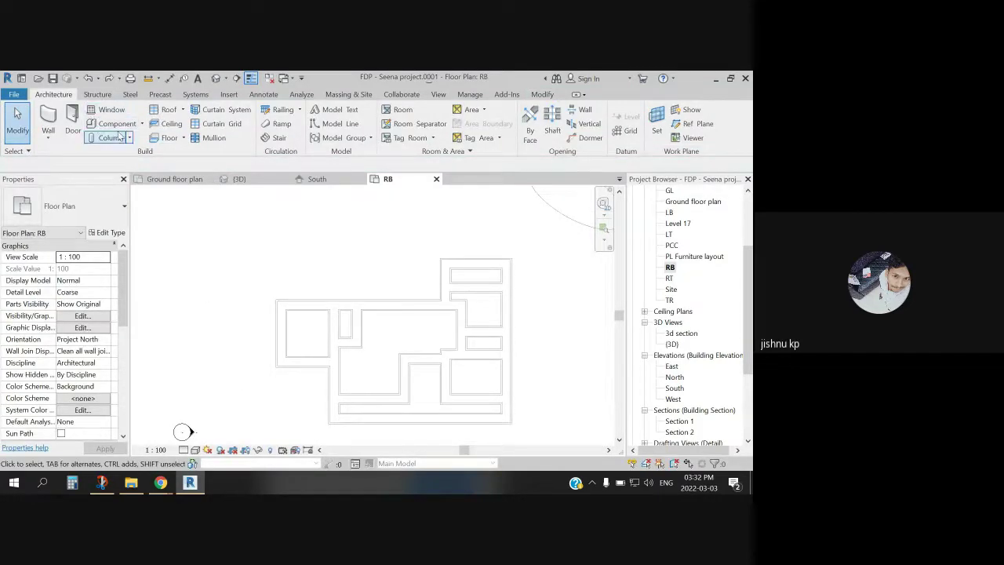
Step: Start a roof by footprint again and sketch a boundary line 1194 long along the north outer wall from its northwest corner
left_click(183, 110)
left_click(177, 125)
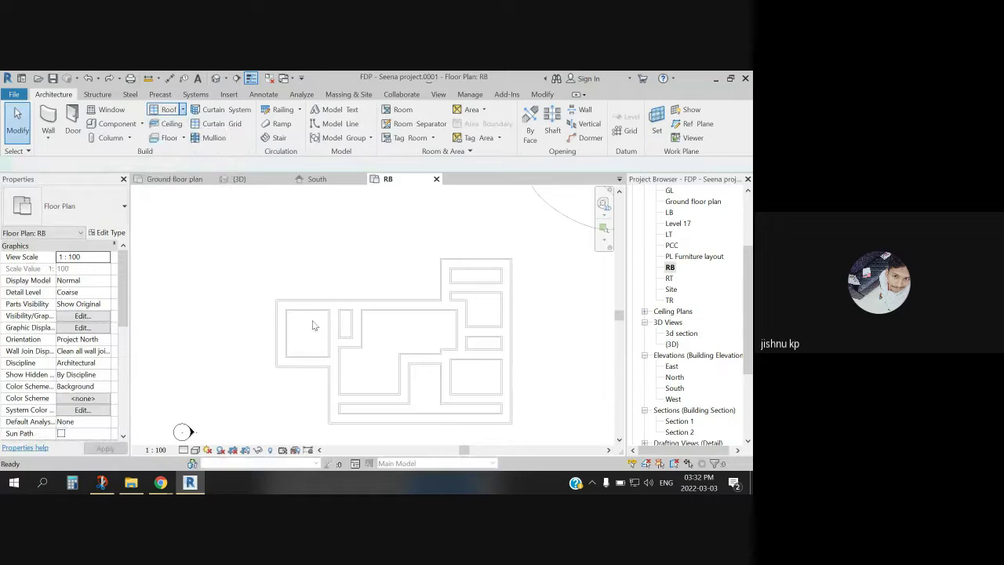
scroll(365, 317, "up", 3)
scroll(365, 317, "up", 2)
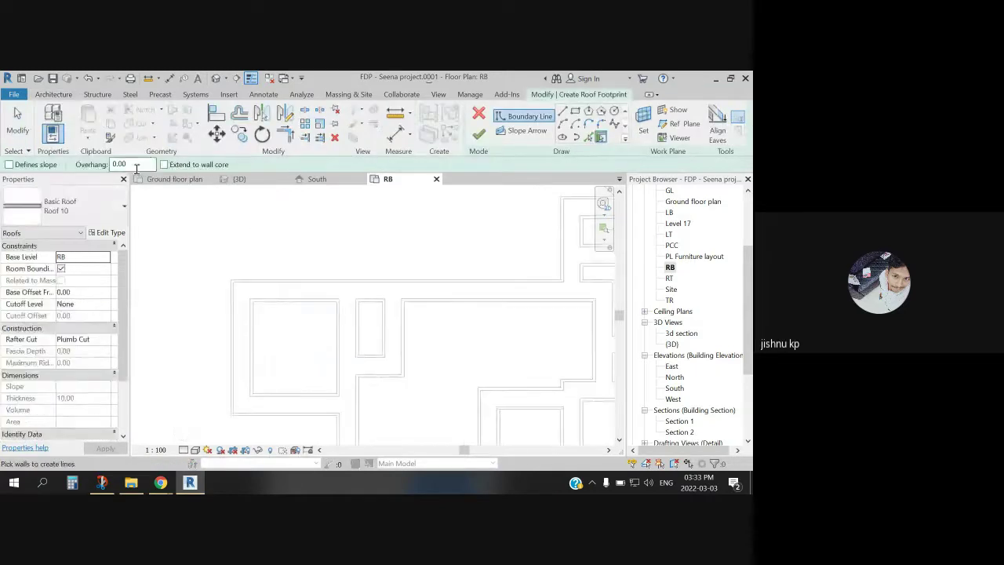
key("Return")
left_click(561, 111)
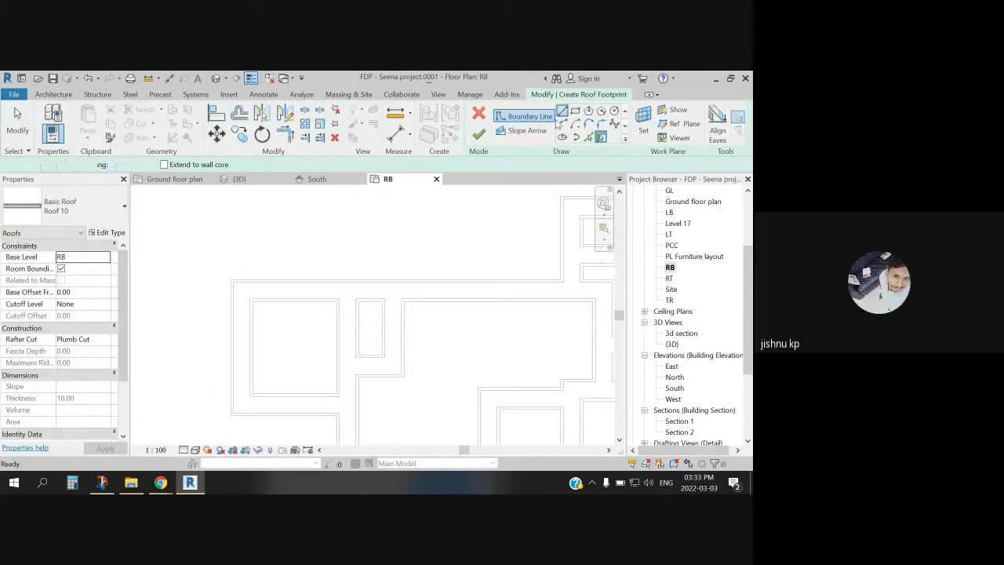
left_click(231, 278)
scroll(523, 307, "down", 3)
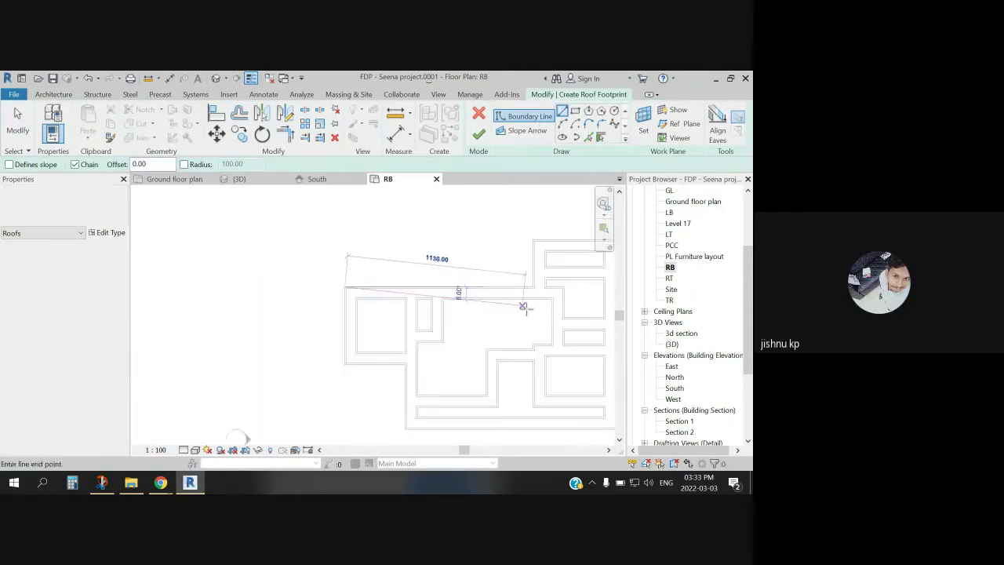
scroll(516, 276, "up", 3)
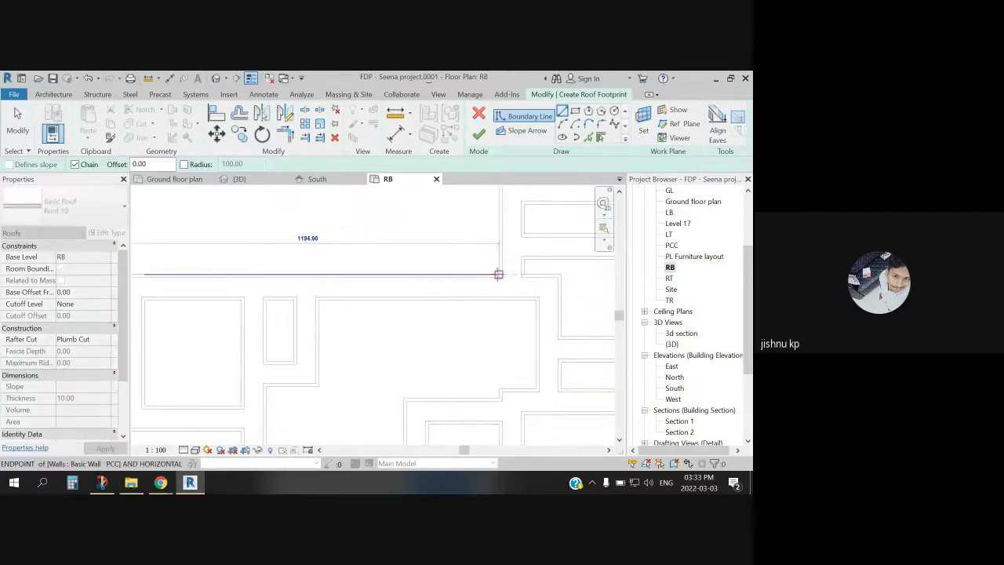
left_click(499, 274)
Step: Continue the roof boundary with a 301 long line up the west side of the projecting northeast block and end the chain
scroll(503, 267, "down", 2)
scroll(503, 261, "up", 2)
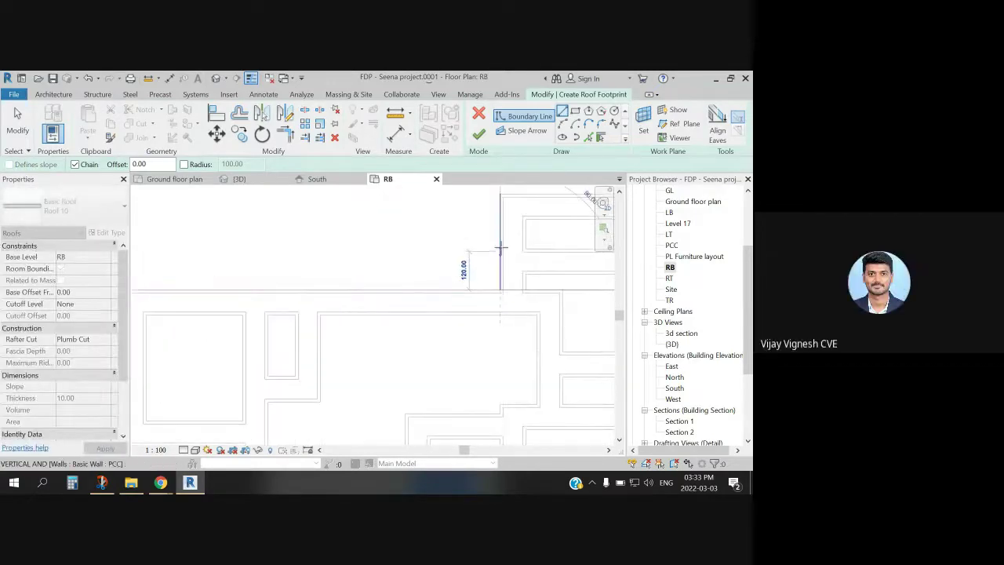
scroll(499, 196, "up", 2)
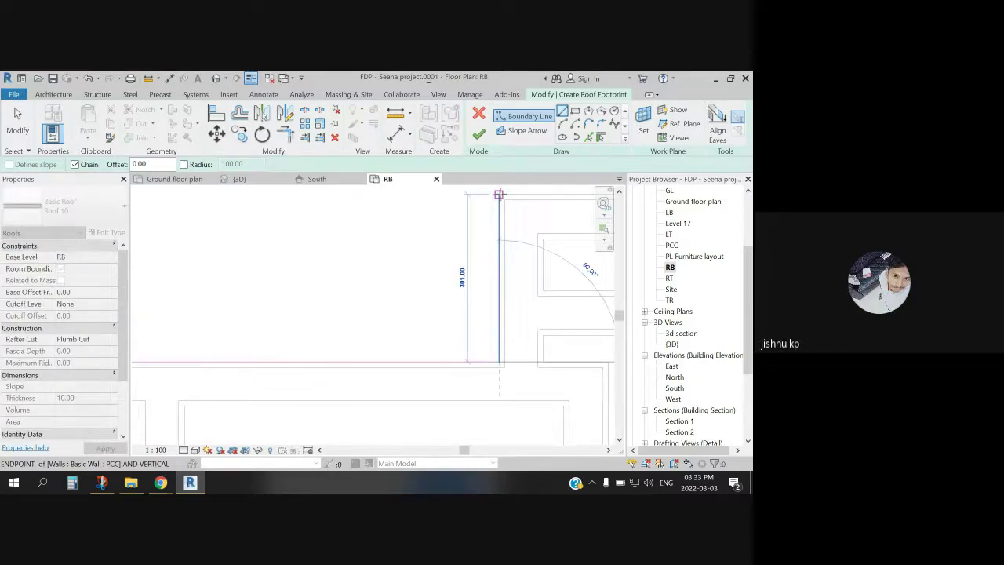
left_click(499, 195)
scroll(518, 314, "down", 2)
scroll(542, 276, "down", 4)
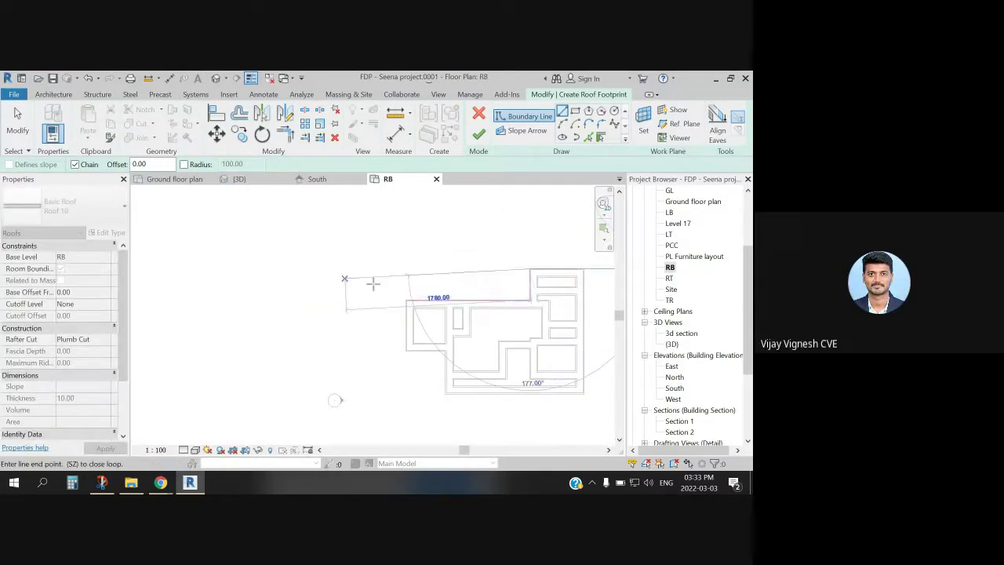
left_click(448, 301)
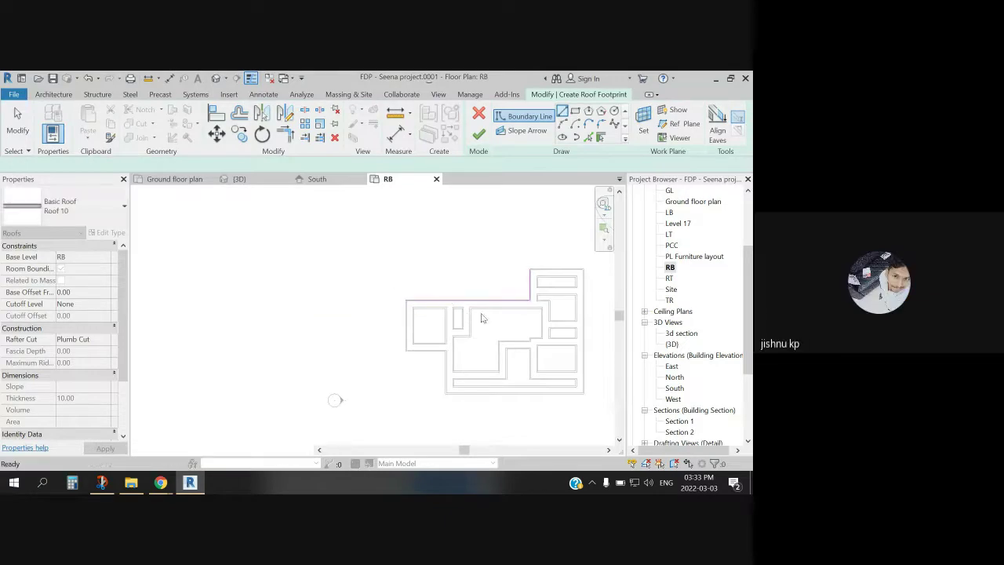
Step: Redraw the roof boundary line 1194 long along the north outer wall from its northwest corner with an offset of 100
scroll(526, 312, "up", 3)
scroll(499, 341, "up", 2)
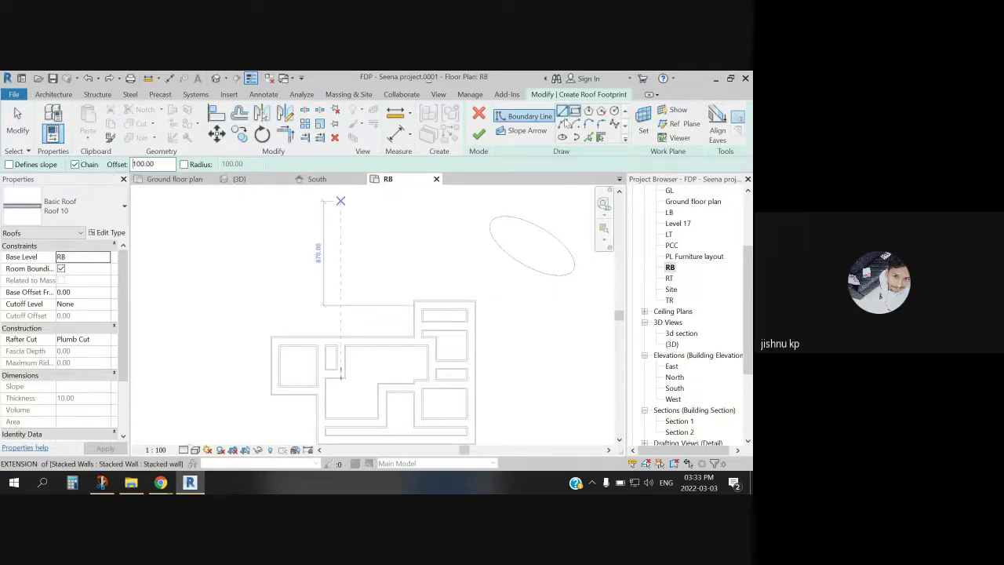
scroll(269, 341, "up", 4)
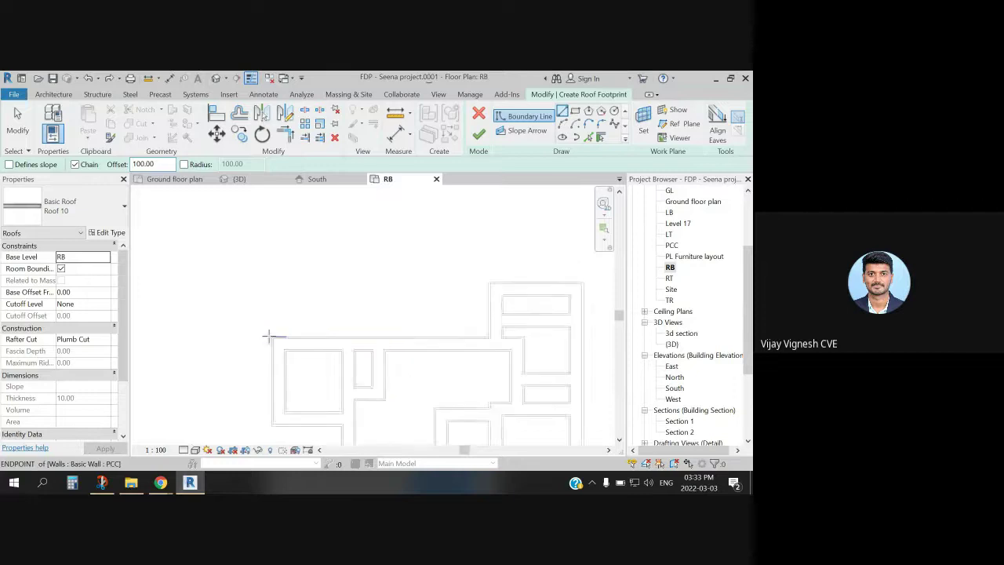
left_click(273, 337)
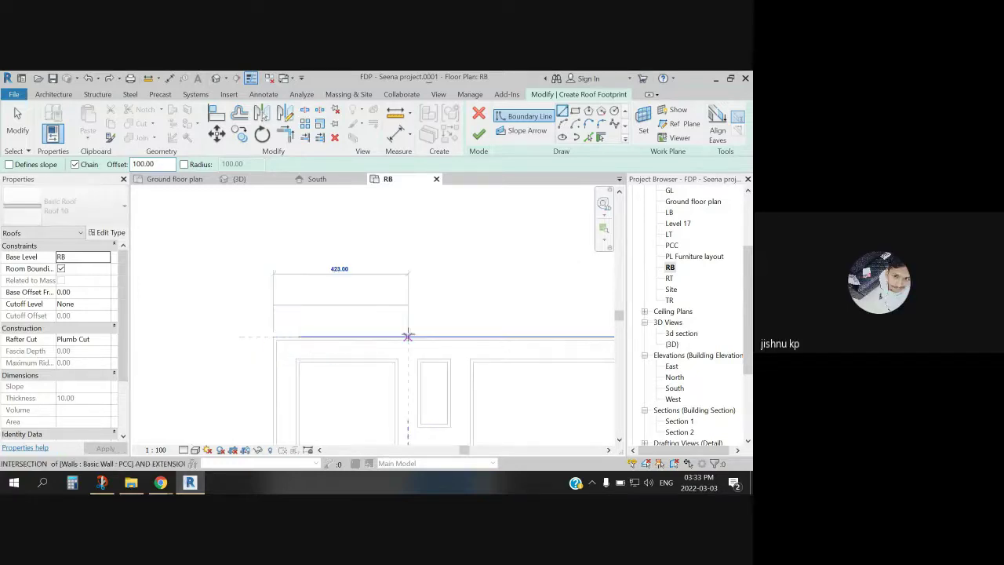
scroll(471, 344, "down", 3)
scroll(548, 343, "up", 2)
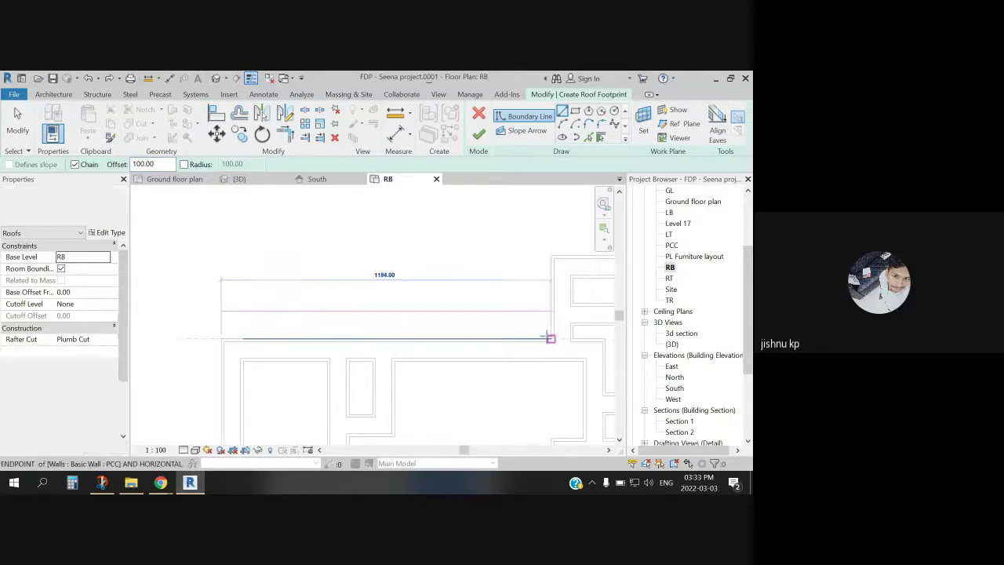
left_click(552, 339)
Step: Continue the roof boundary up the west side of the projecting northeast block and 523 along its north wall
scroll(553, 267, "up", 2)
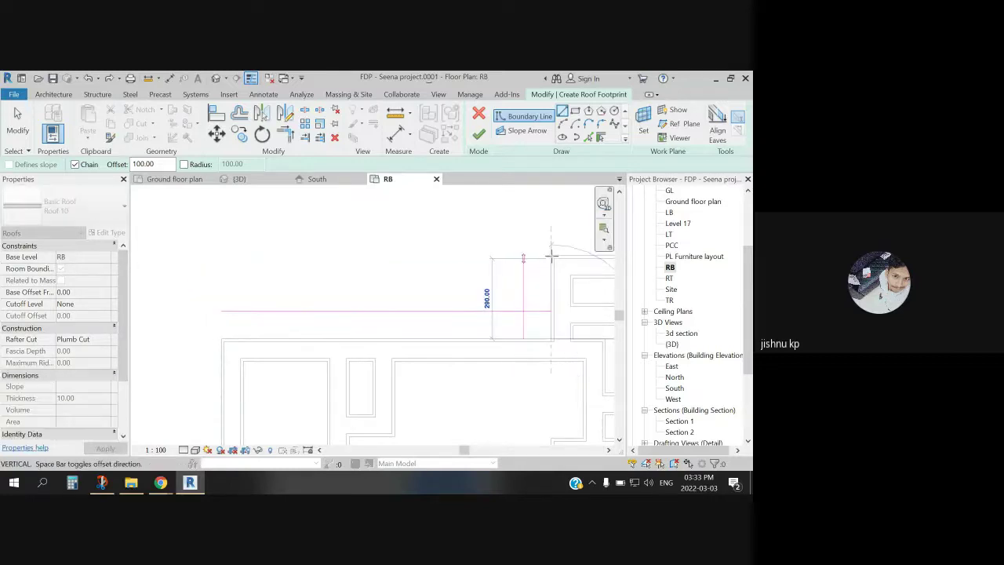
scroll(575, 349, "down", 3)
scroll(579, 352, "down", 3)
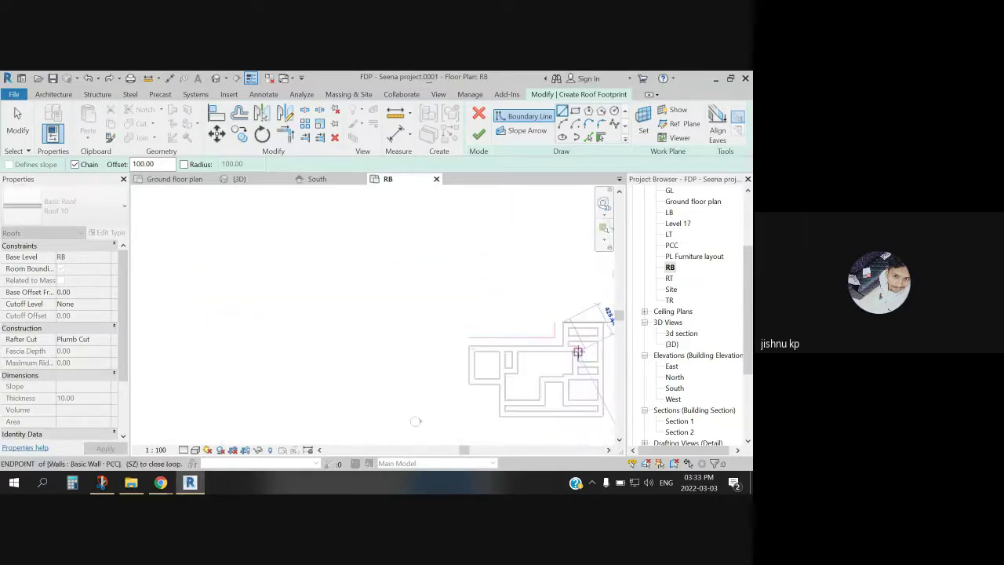
left_click(522, 331)
scroll(527, 336, "up", 2)
scroll(524, 333, "up", 2)
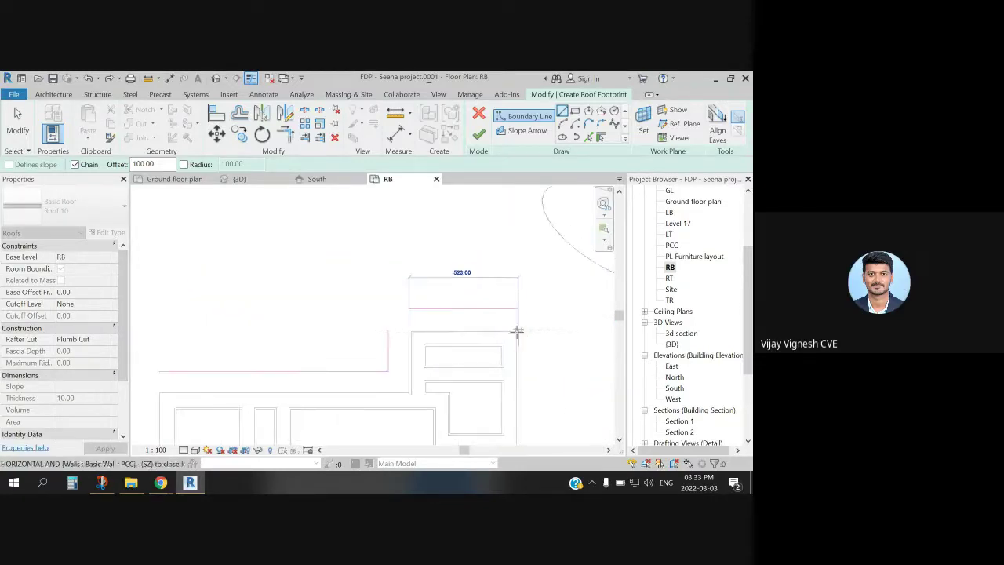
left_click(518, 329)
scroll(571, 273, "up", 1)
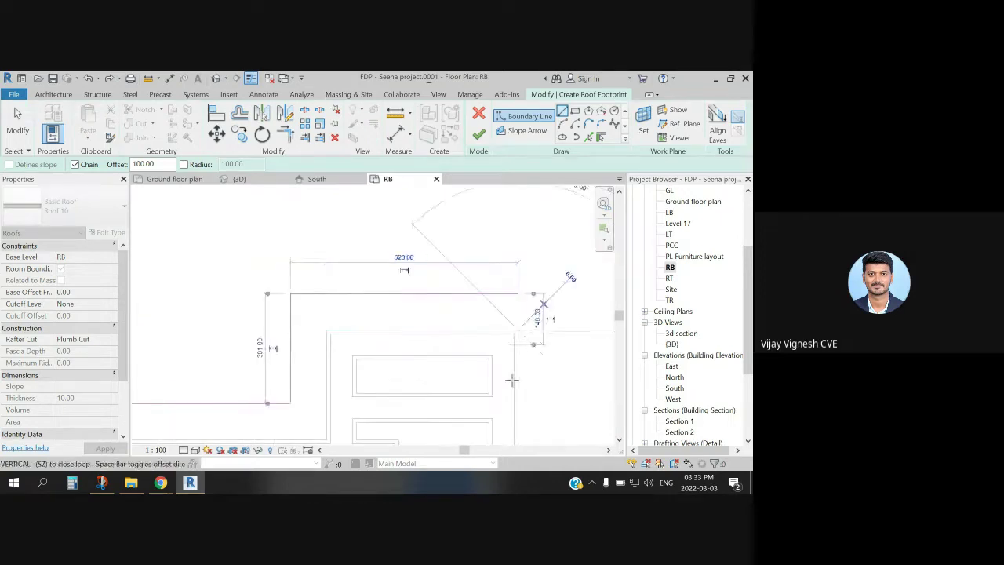
Step: Continue the roof boundary down the full east outer wall to the house's southeast corner
scroll(601, 431, "down", 3)
scroll(519, 423, "down", 2)
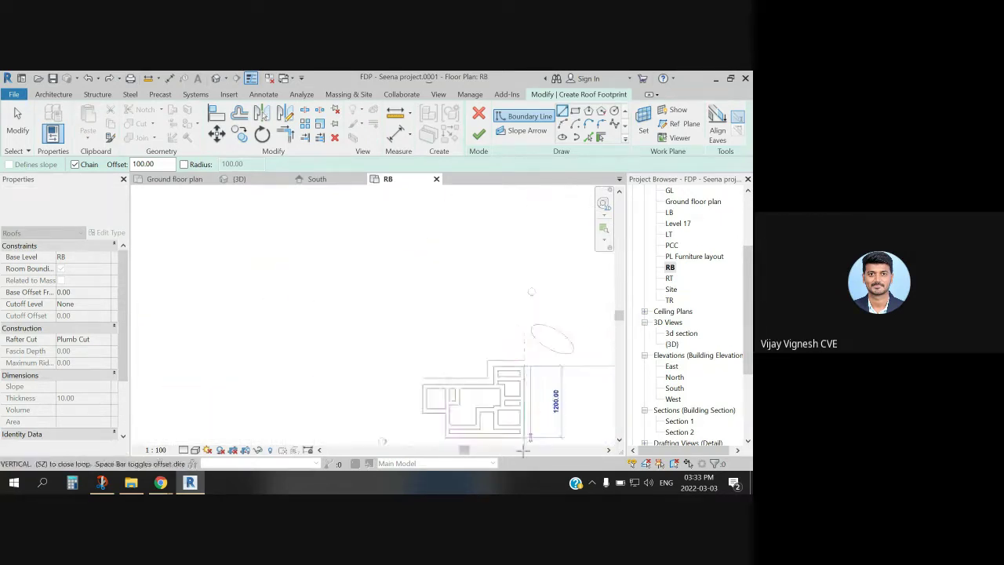
scroll(522, 448, "up", 2)
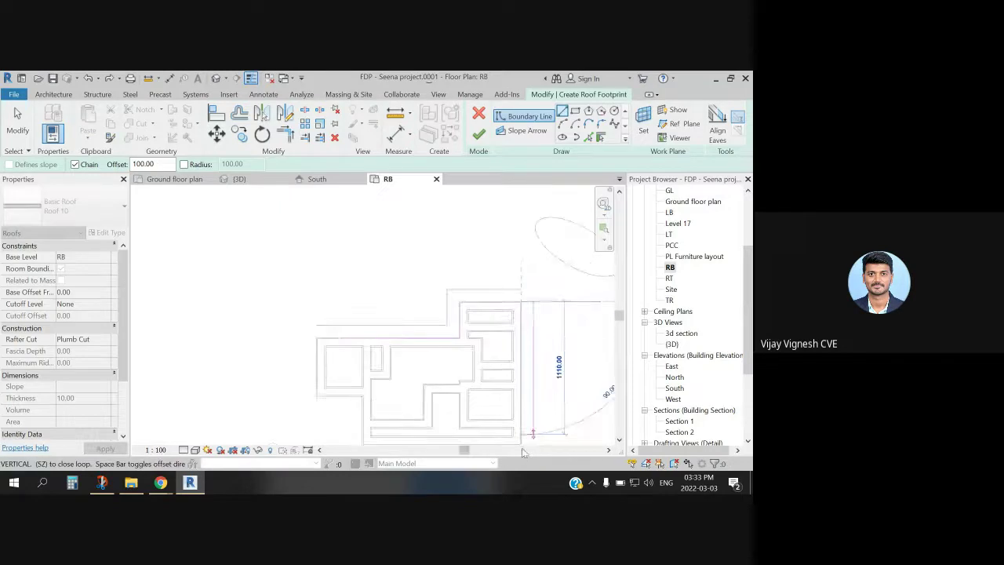
scroll(522, 447, "down", 2)
middle_click_drag(522, 447, 500, 382)
scroll(506, 375, "up", 5)
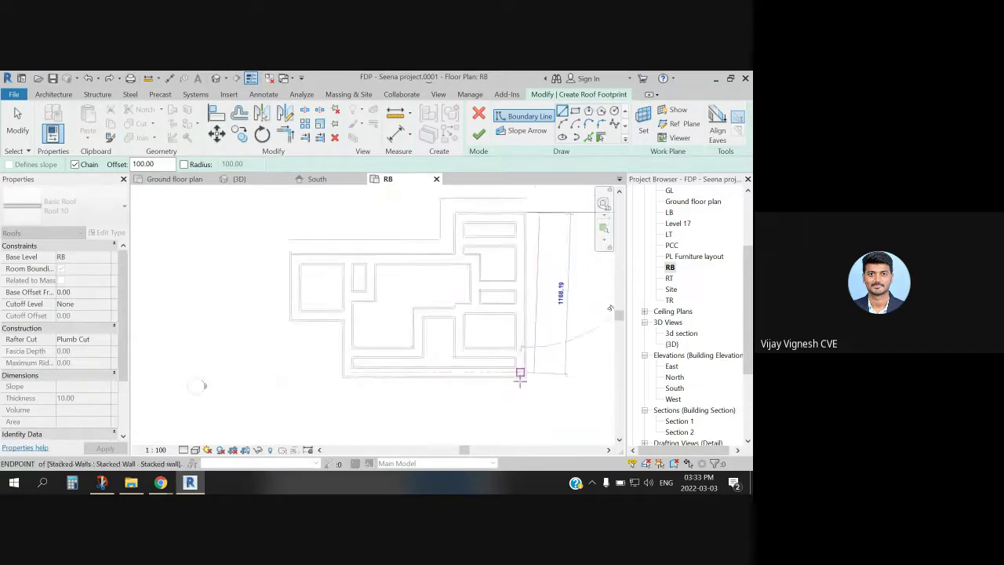
left_click(536, 380)
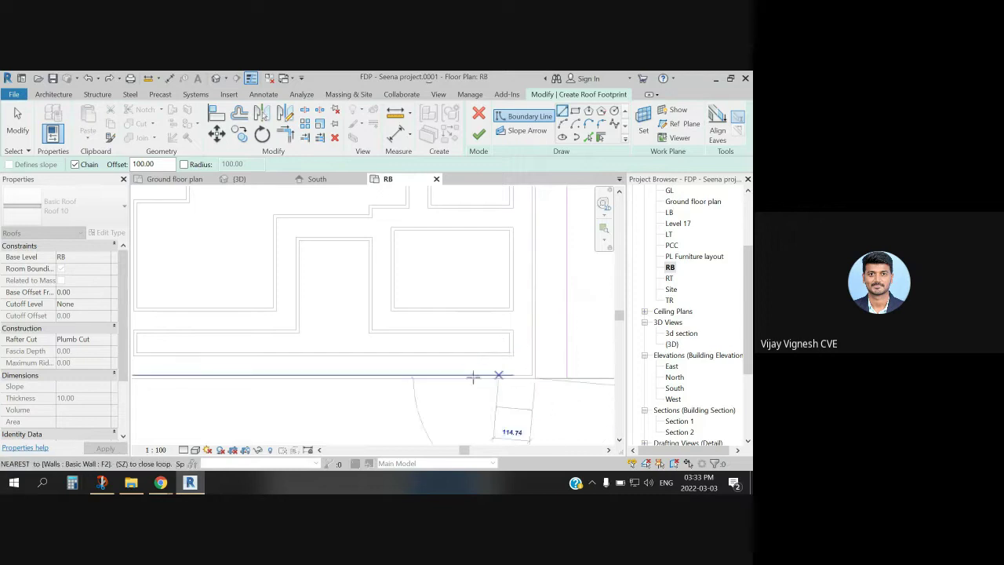
Step: Continue the roof boundary along the south outer wall to its west end and 411.5 north to the inner corner
scroll(236, 388, "down", 2)
scroll(224, 393, "up", 3)
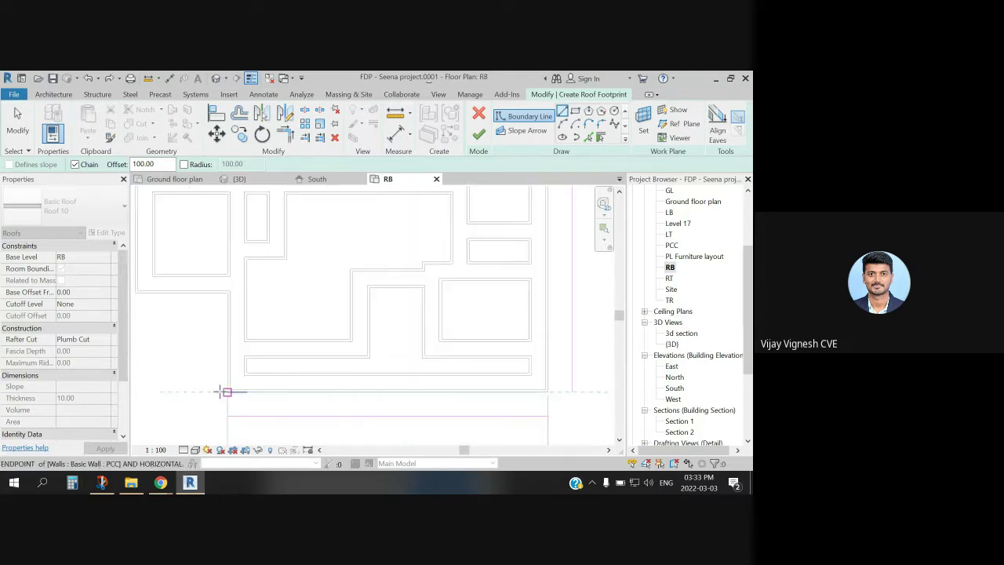
left_click(228, 392)
scroll(228, 393, "down", 3)
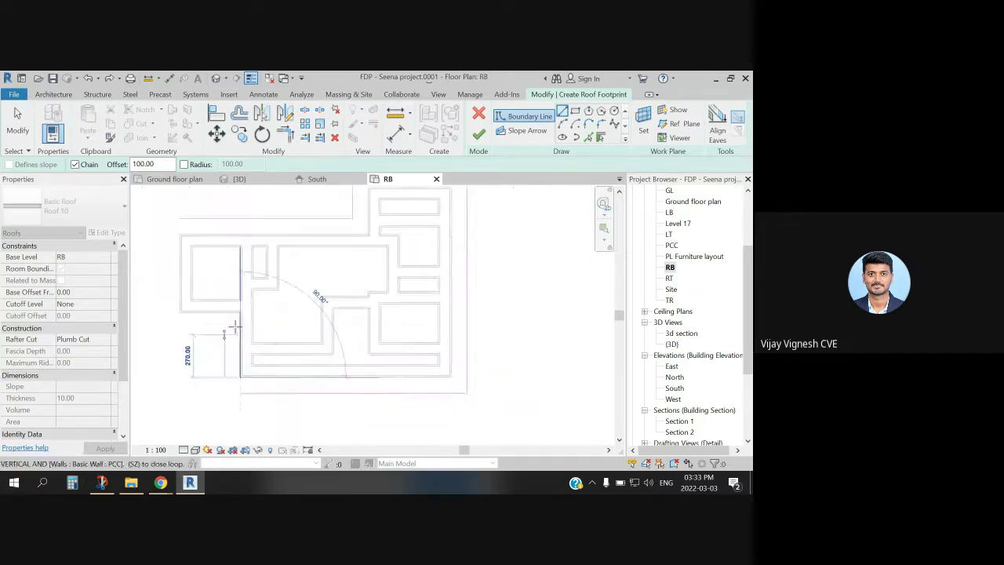
scroll(240, 313, "up", 3)
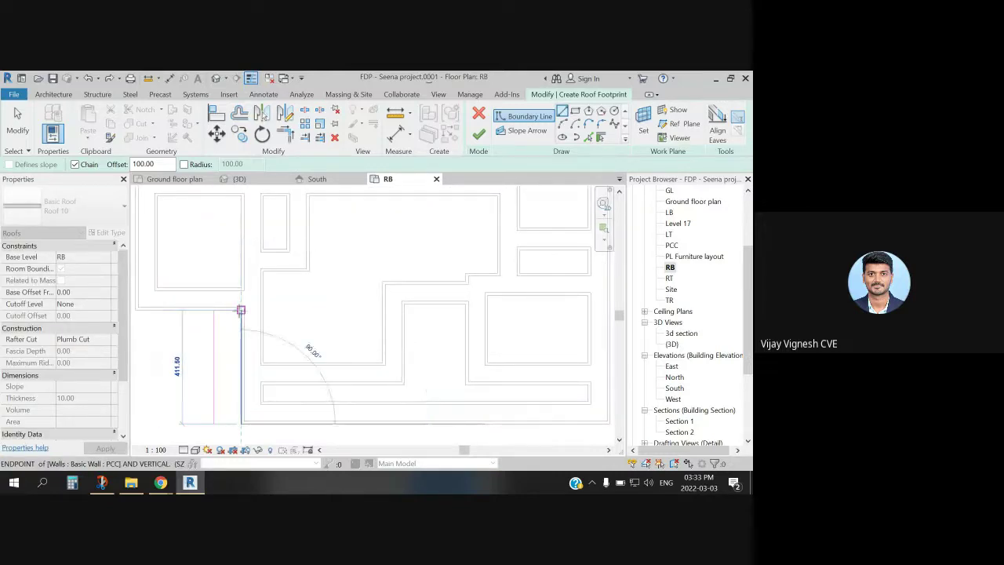
left_click(240, 310)
Step: Close the roof boundary with a line 283 long beneath the projecting west room and one up the west wall to the northwest corner
scroll(155, 338, "down", 2)
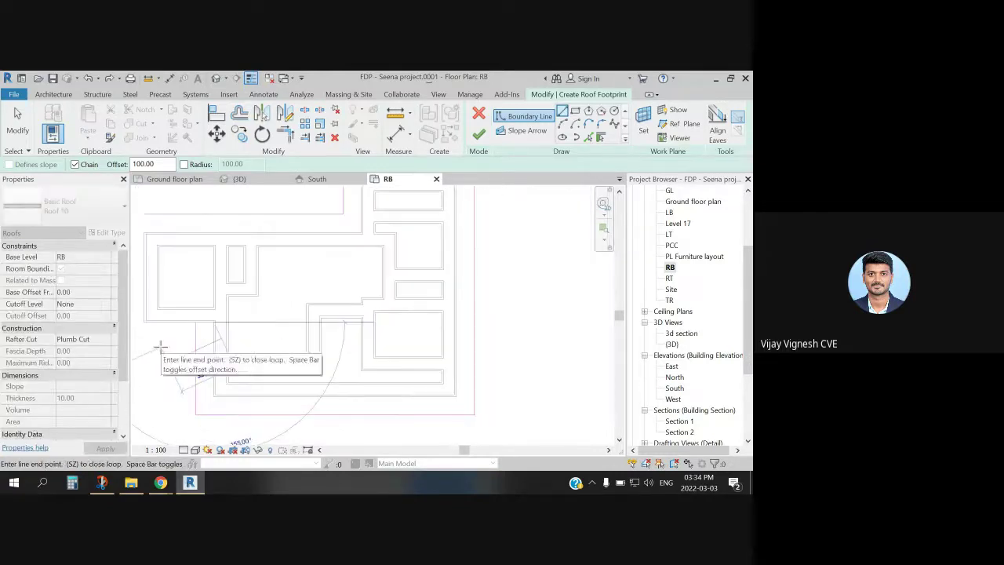
left_click(144, 321)
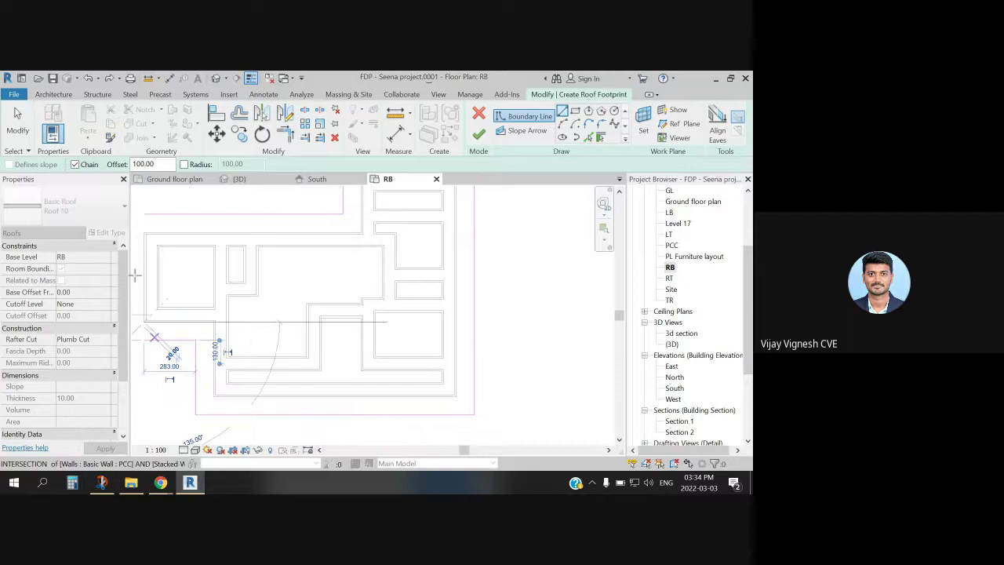
left_click(142, 227)
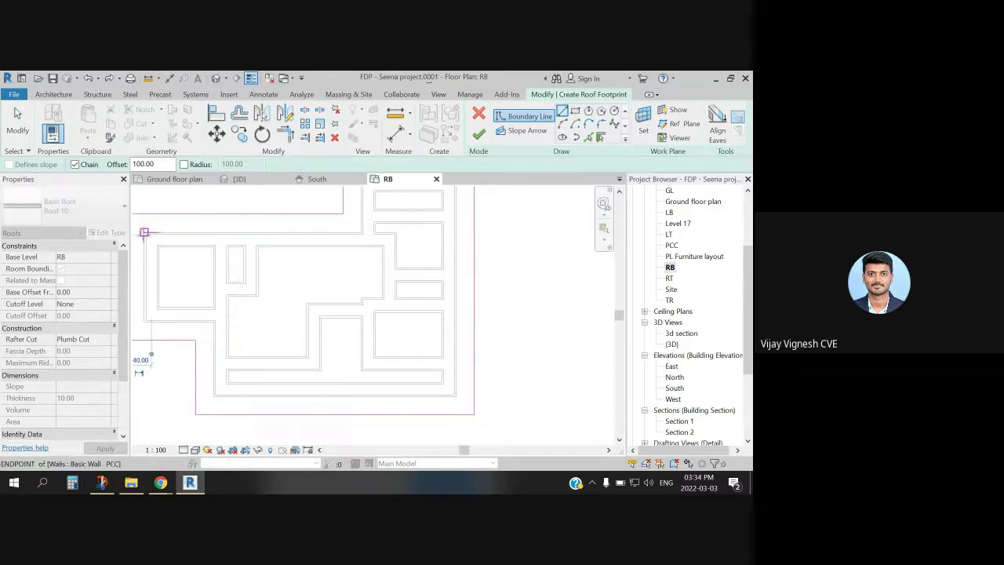
scroll(168, 275, "down", 2)
middle_click_drag(254, 303, 325, 337)
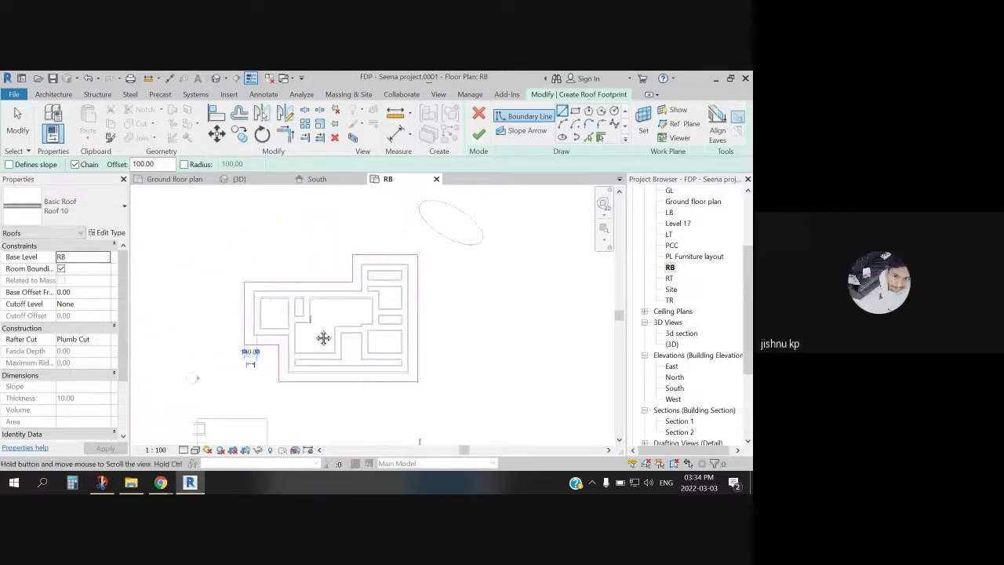
scroll(321, 334, "up", 2)
scroll(322, 334, "up", 1)
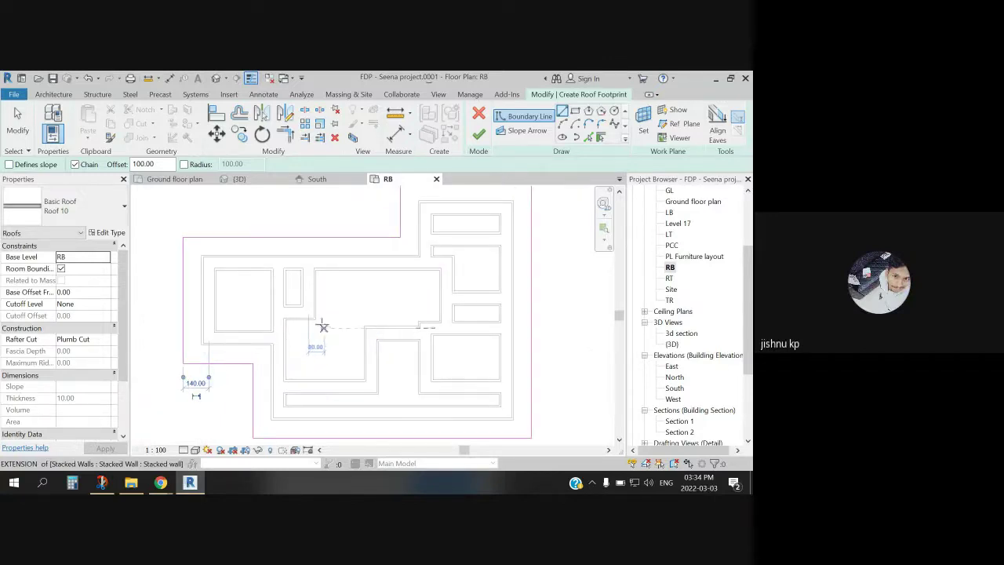
Step: Finish the footprint sketch to create the roof and inspect it on the house in the 3D view
key("Escape")
left_click(477, 134)
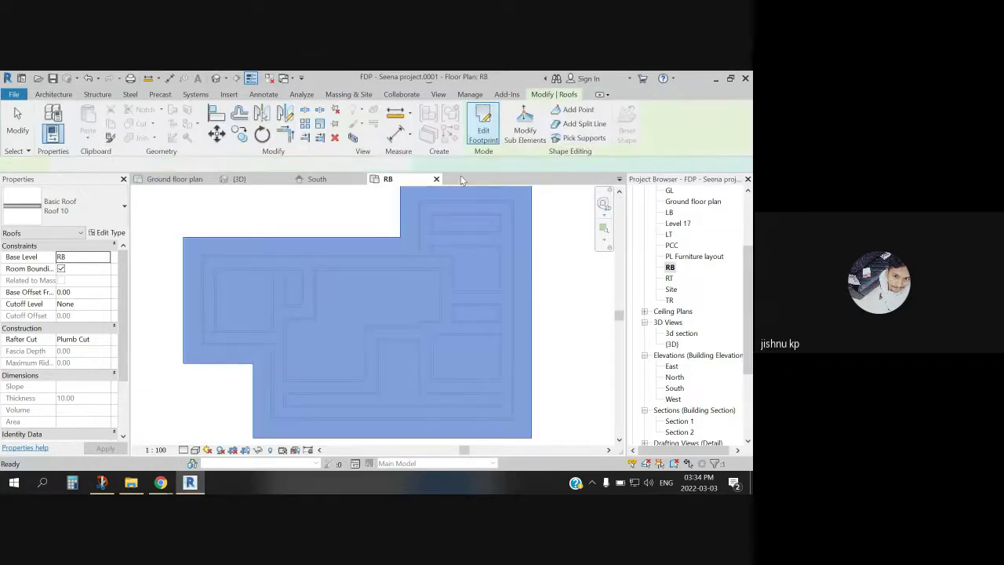
left_click(213, 79)
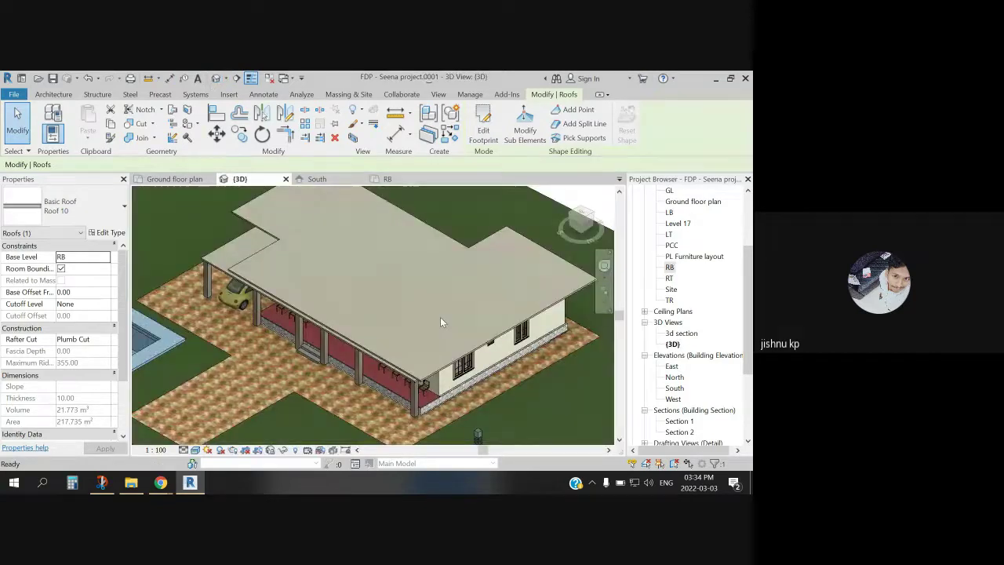
key("Escape")
scroll(480, 350, "down", 2)
scroll(473, 360, "down", 2)
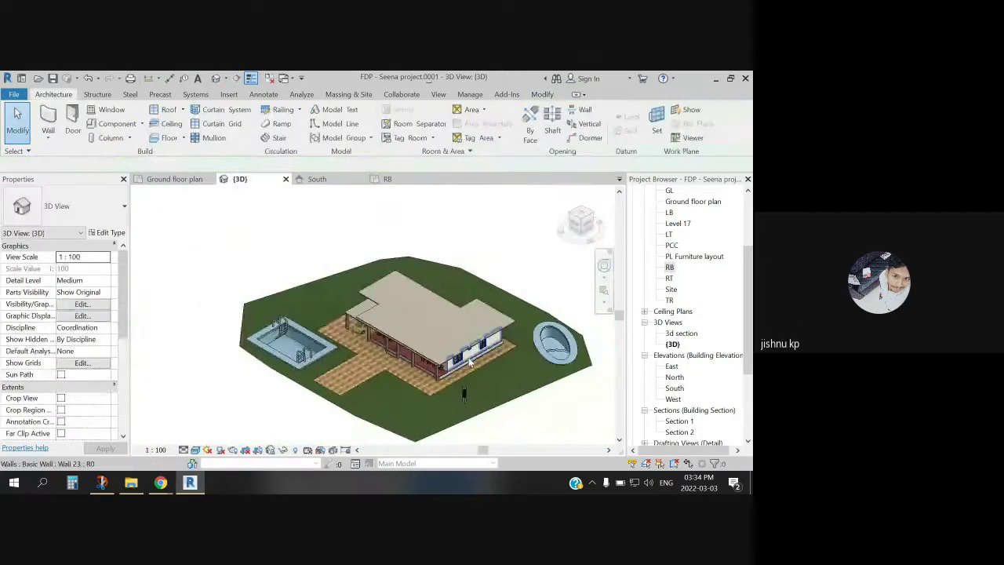
scroll(459, 354, "up", 5)
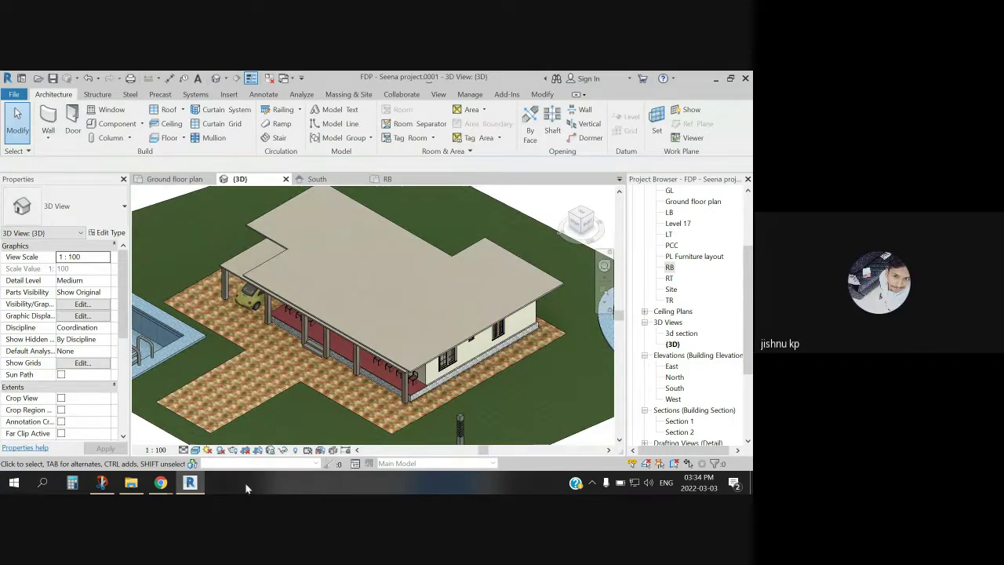
Step: Switch to the Google Meet call in Chrome, and minimize the browser window
mouse_move(160, 481)
left_click(208, 446)
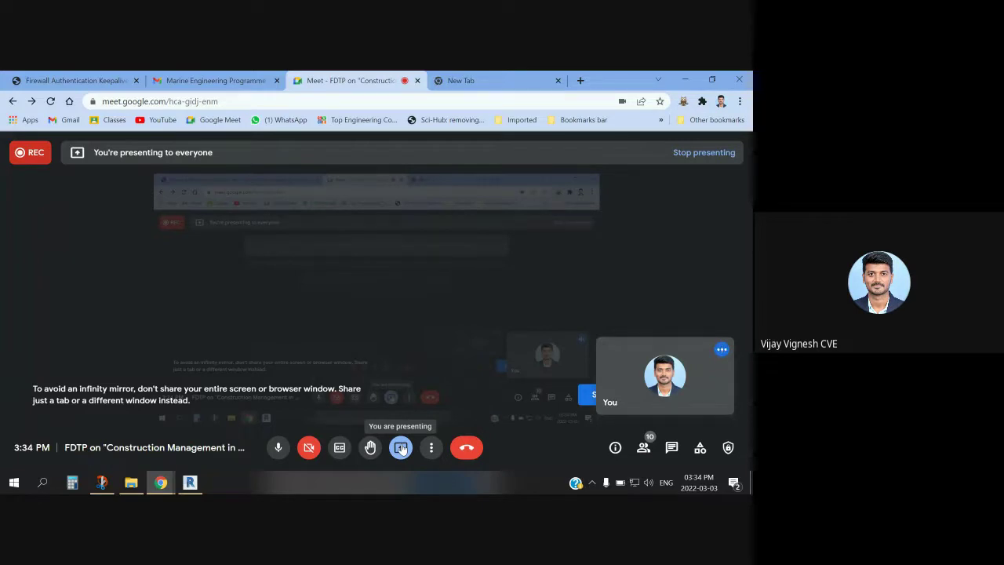
left_click(685, 80)
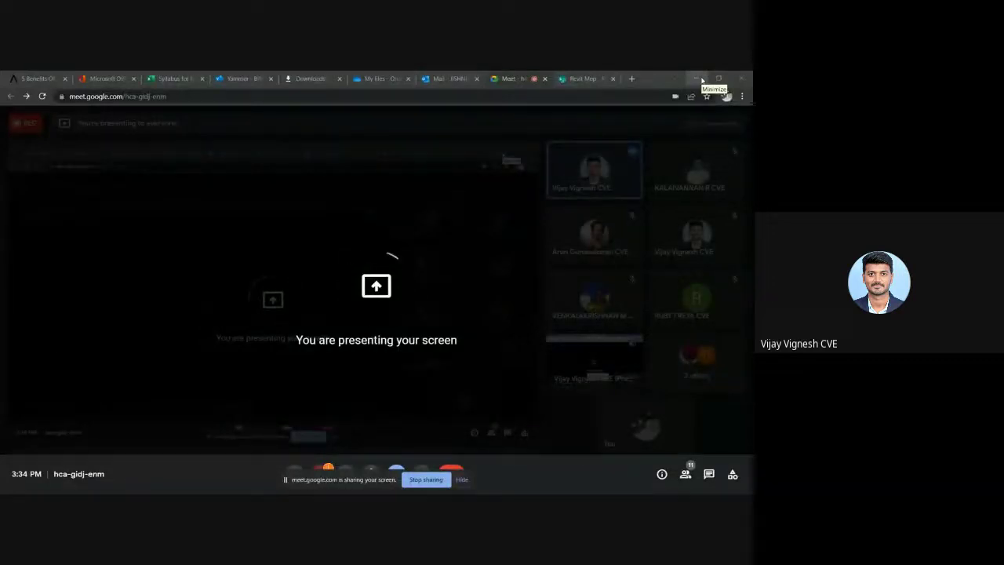
Step: Minimize the Meet browser window and switch to the FDP SVCE project's ROOF BOTTOM plan in Revit
left_click(702, 79)
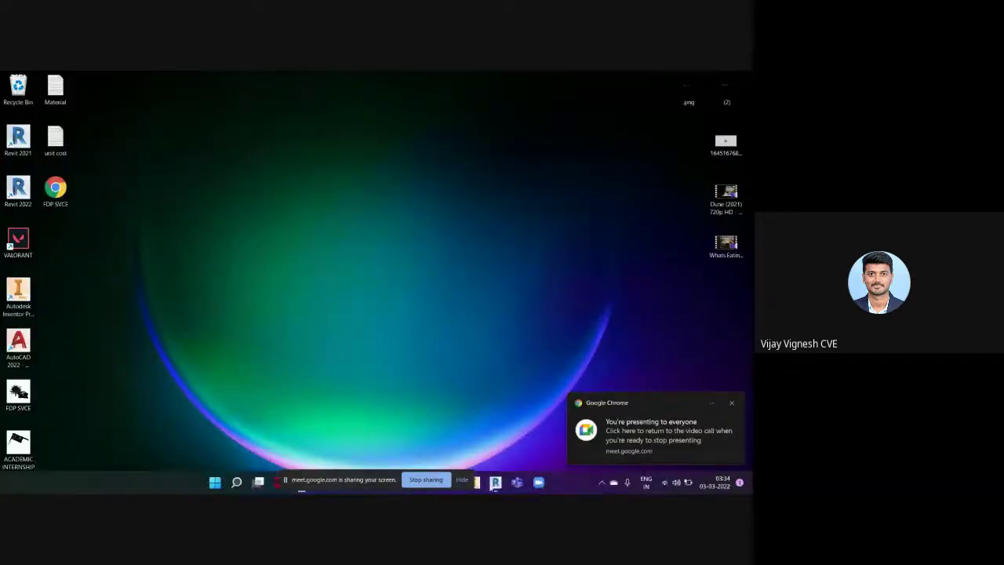
left_click(495, 482)
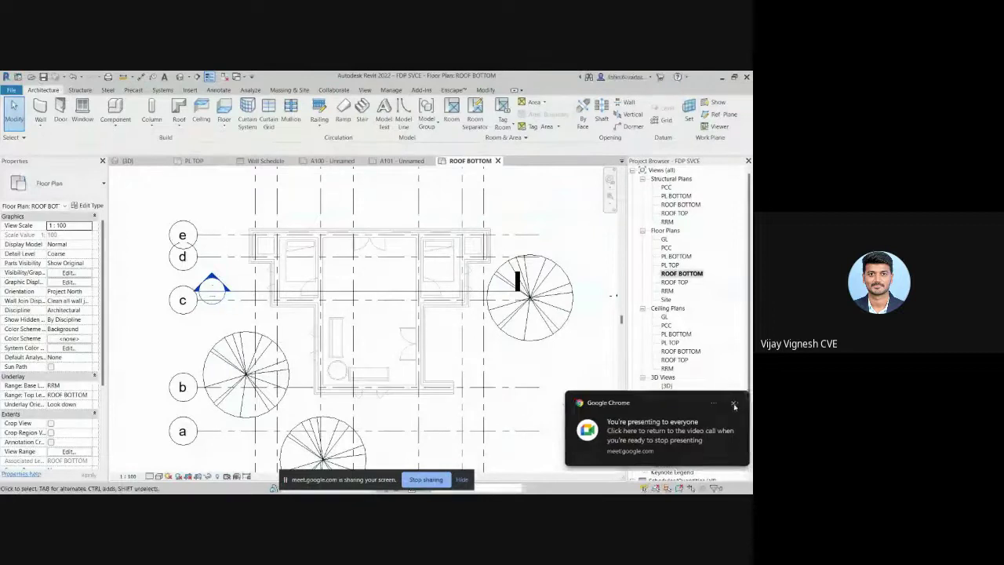
scroll(377, 343, "up", 2)
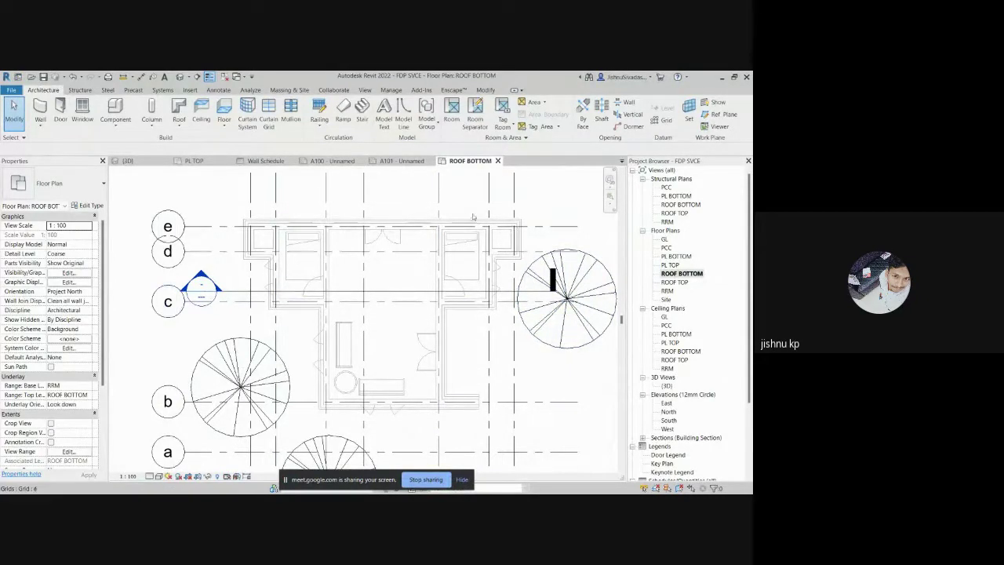
Step: Open the East elevation, dismissing the save reminder, and the North elevation to examine the grids and roof levels
scroll(737, 339, "down", 1)
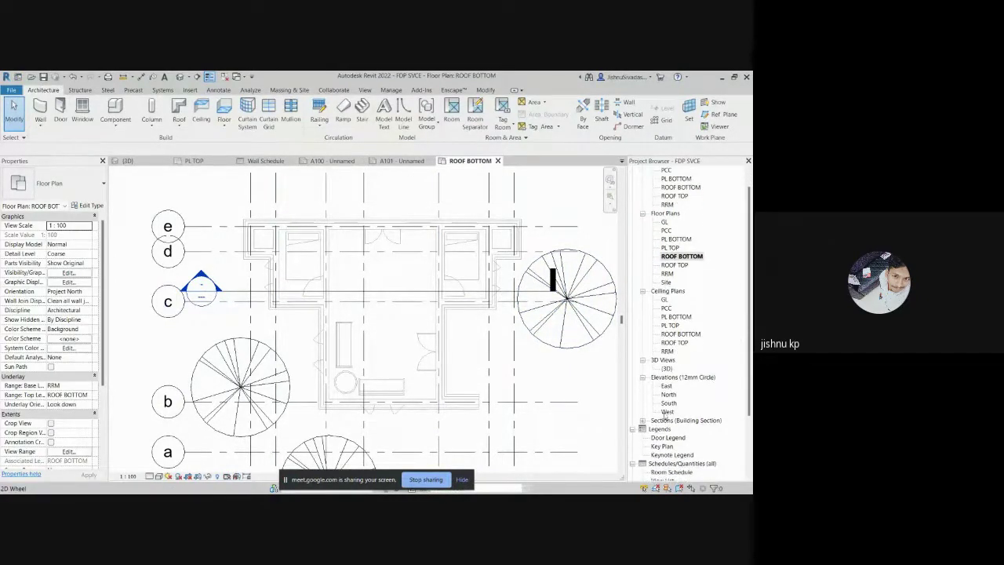
double_click(667, 386)
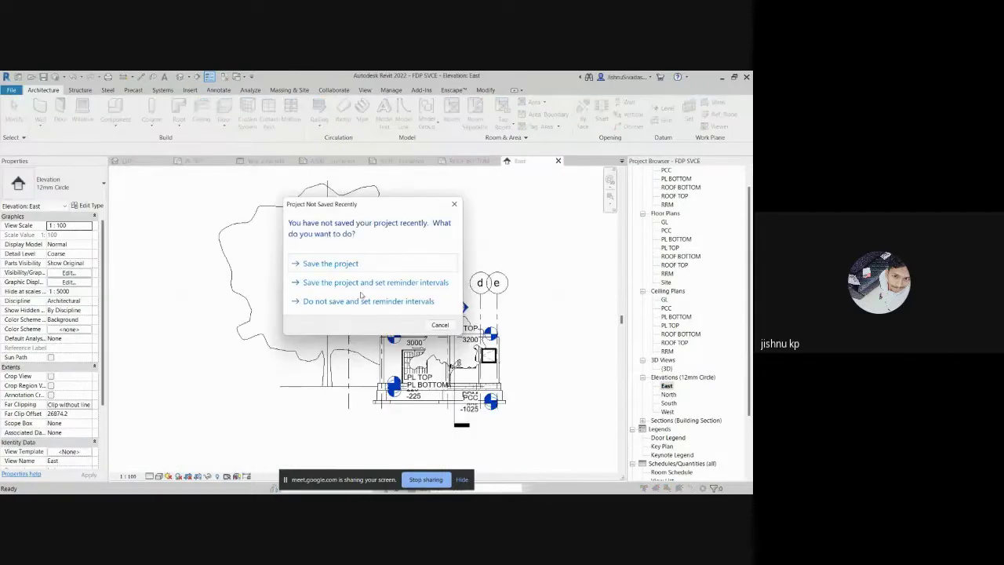
left_click(455, 206)
scroll(471, 360, "up", 5)
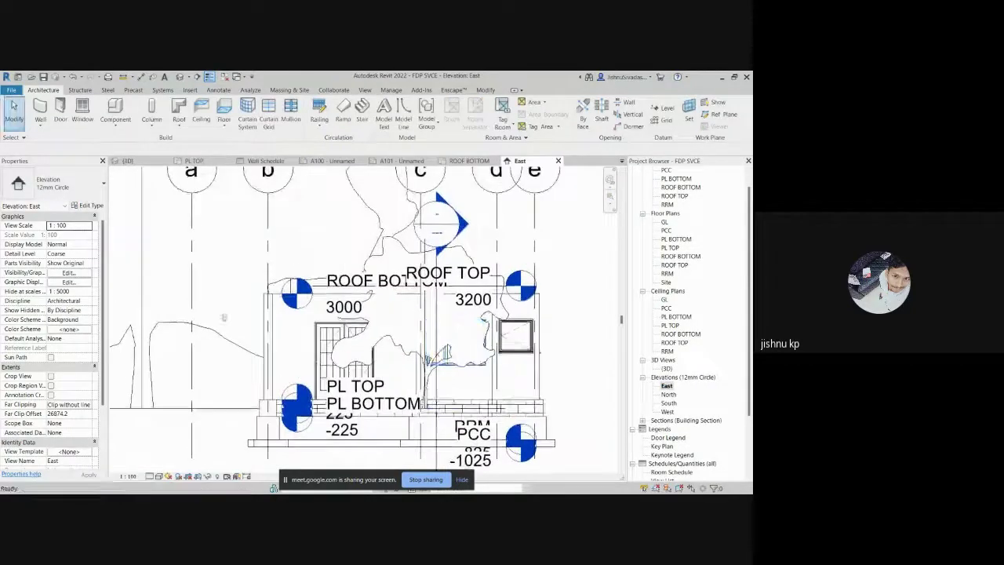
middle_click_drag(330, 193, 330, 264)
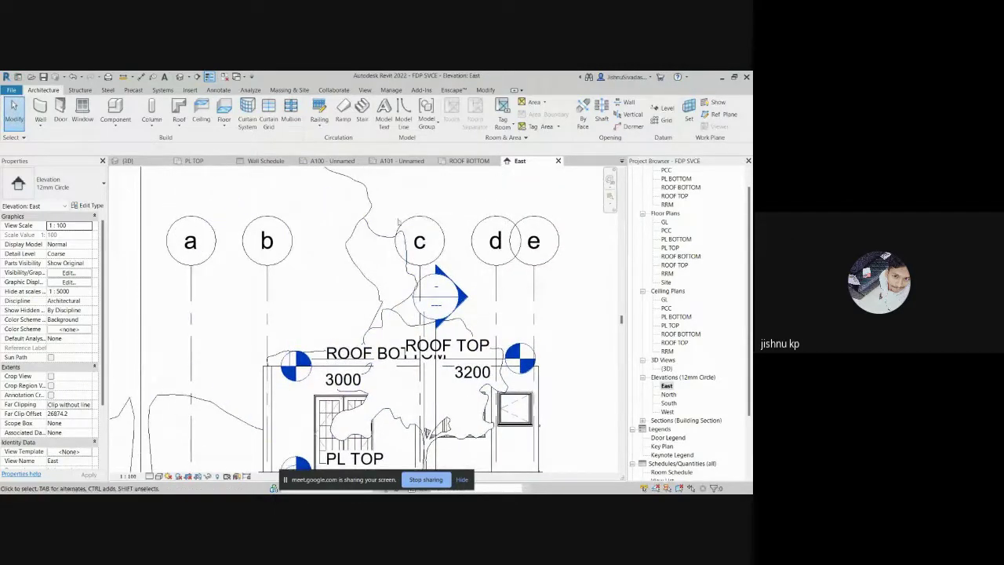
scroll(547, 330, "down", 3)
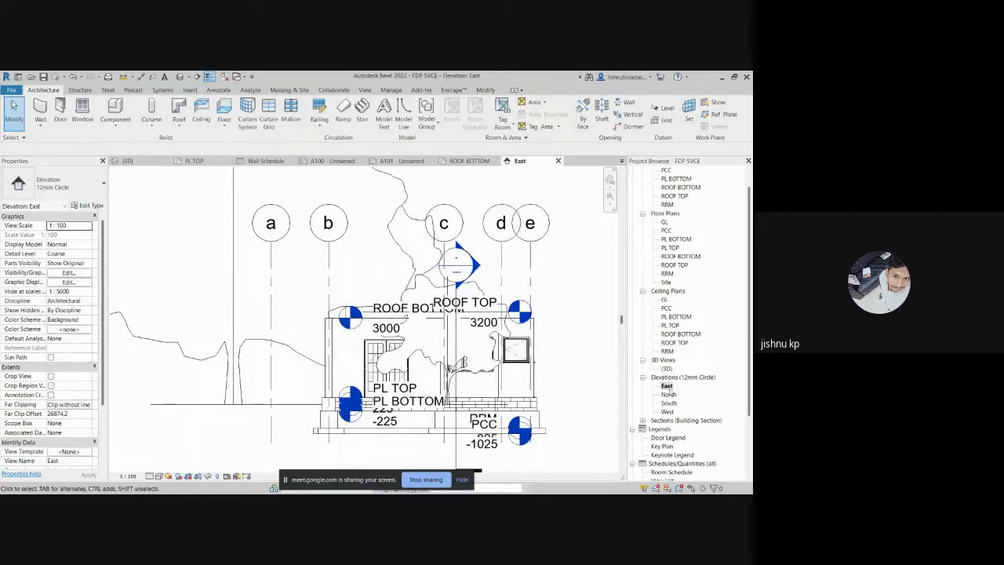
double_click(668, 394)
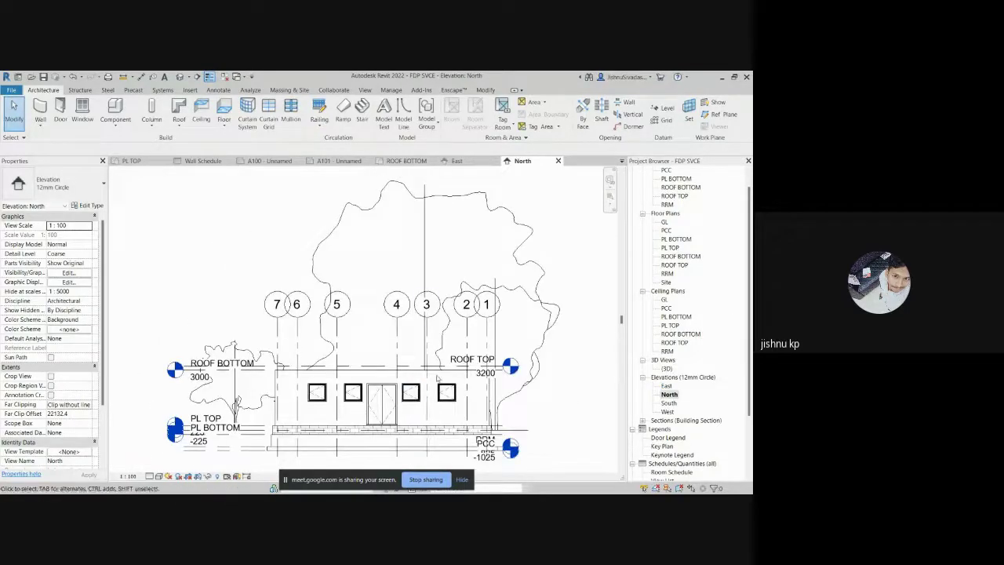
Step: Draw a new level across the house at about 4600, above the ROOF TOP level in the North elevation
middle_click_drag(437, 379, 442, 359)
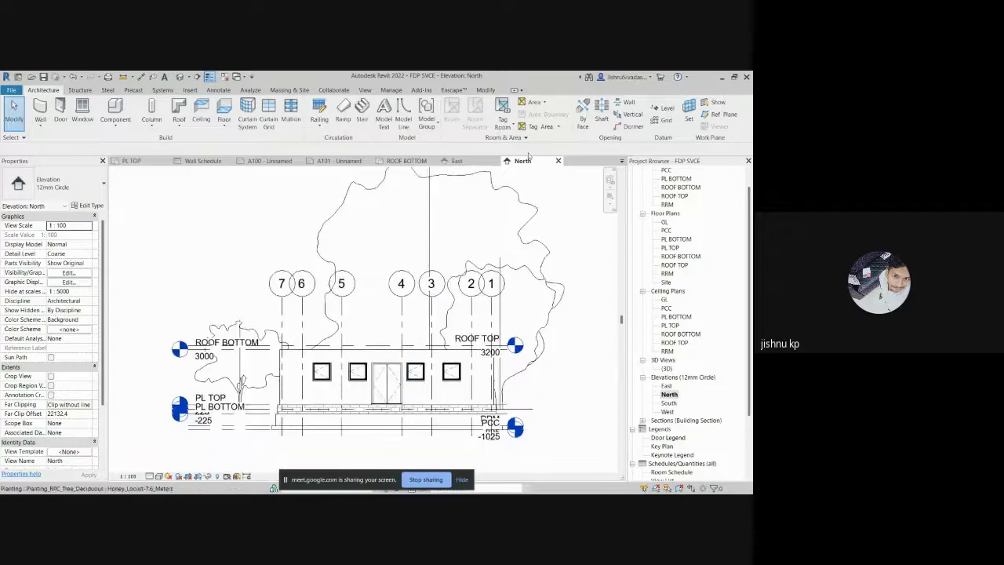
left_click(665, 110)
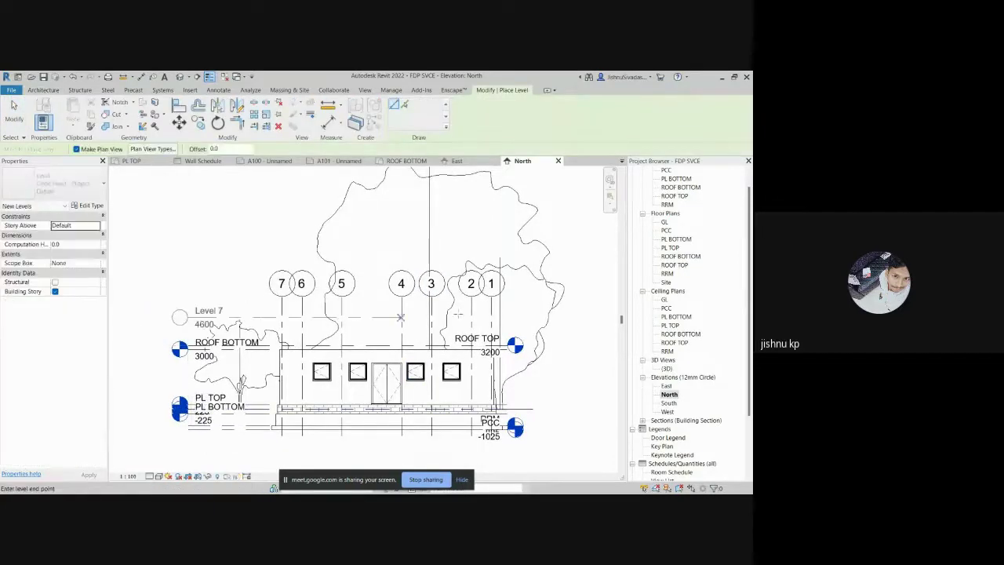
left_click(506, 316)
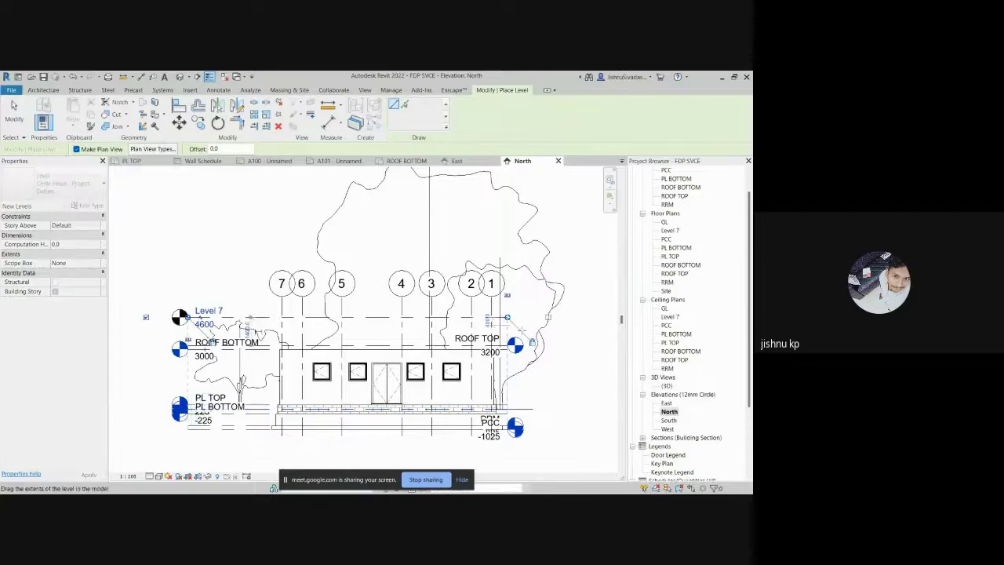
scroll(226, 316, "up", 2)
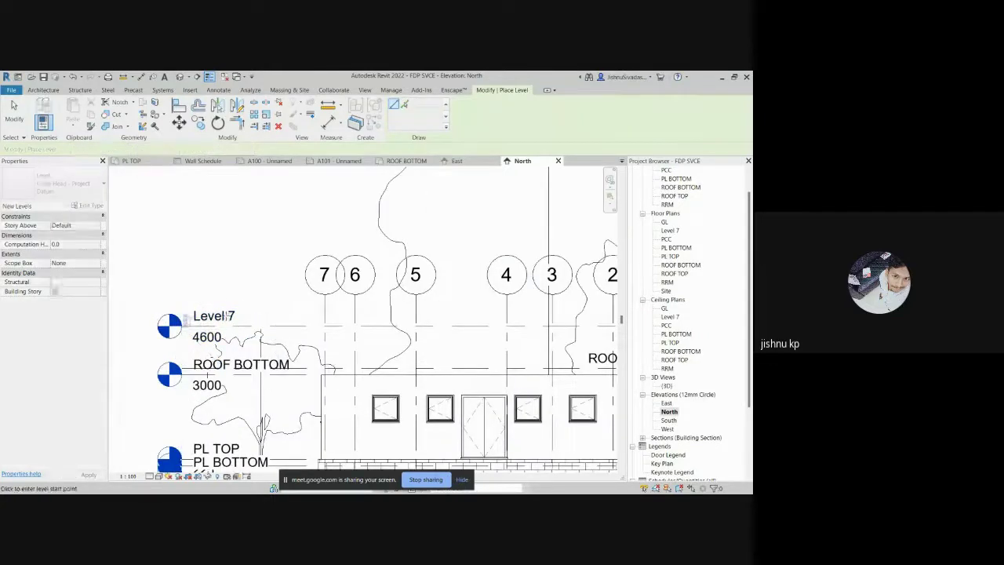
key("Escape")
key("Escape")
Step: Rename the new level as RB 1F and rename its corresponding views as well
double_click(214, 316)
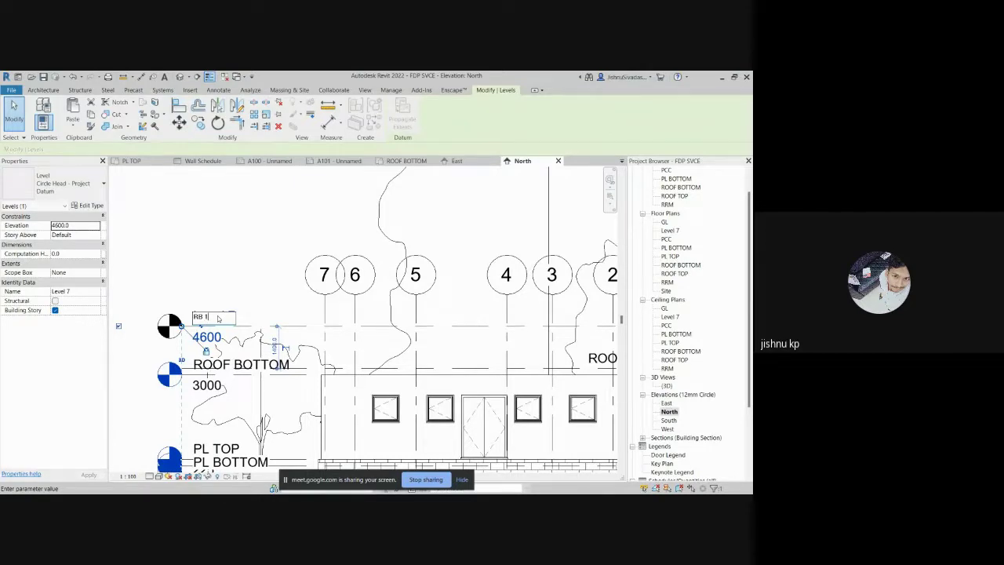
key("Return")
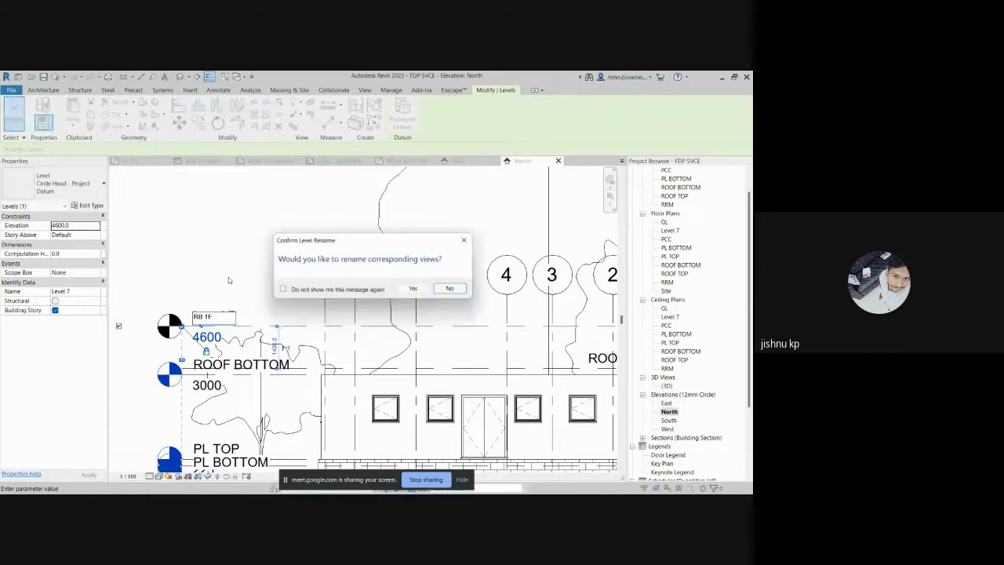
left_click(413, 288)
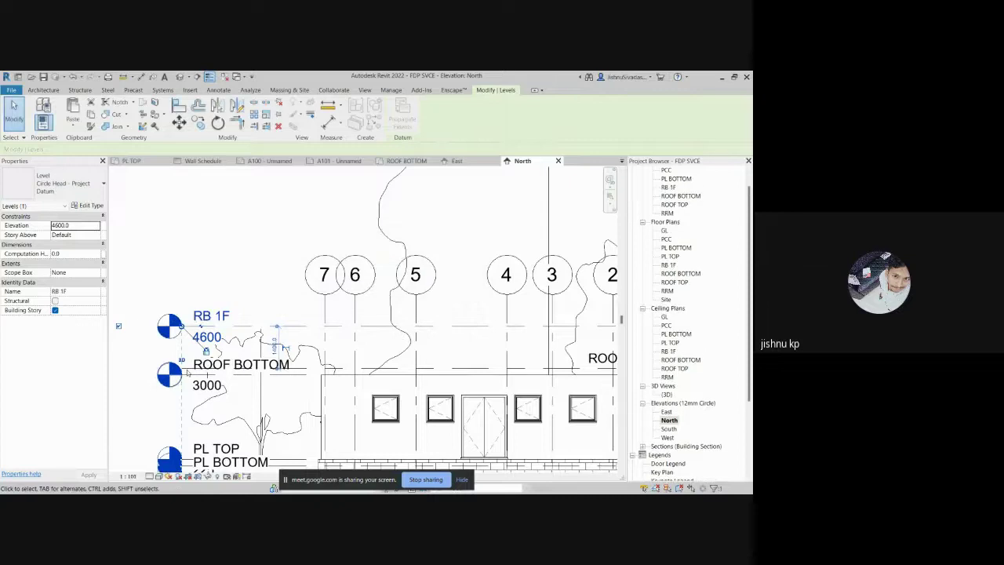
Step: Set the distance between the RB 1F level and the roof level below it to 2800
scroll(217, 385, "up", 2)
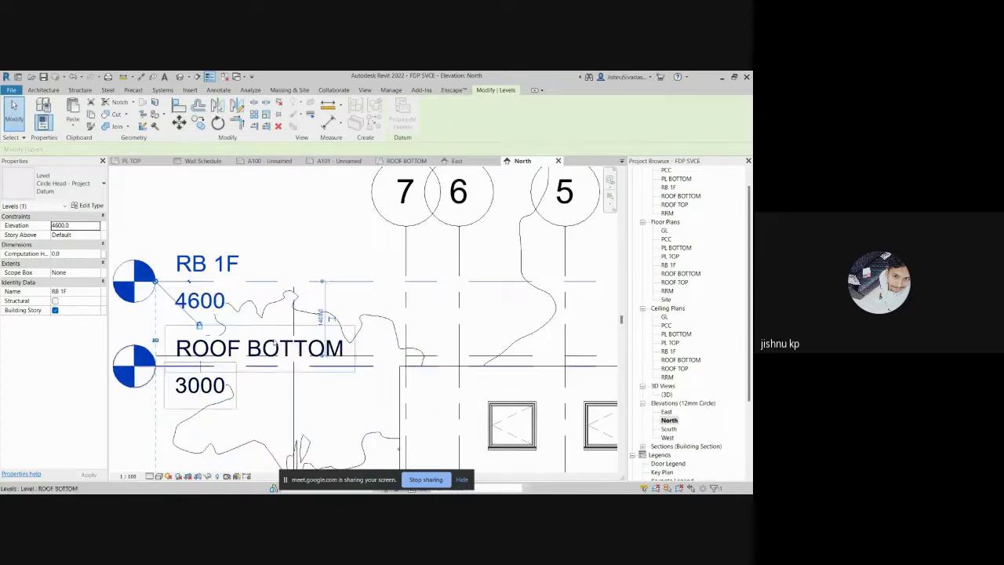
scroll(328, 333, "up", 1)
left_click(331, 318)
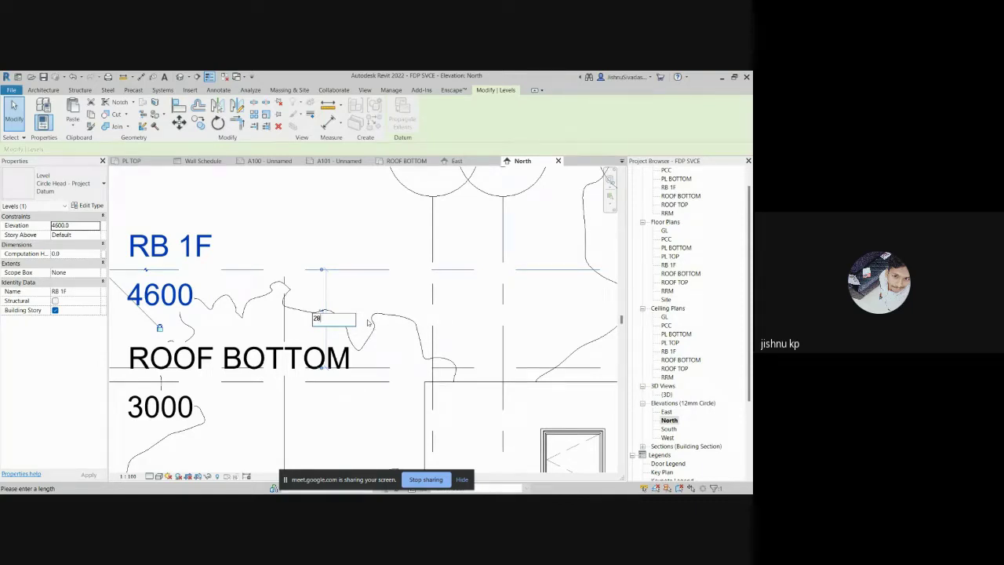
key("Return")
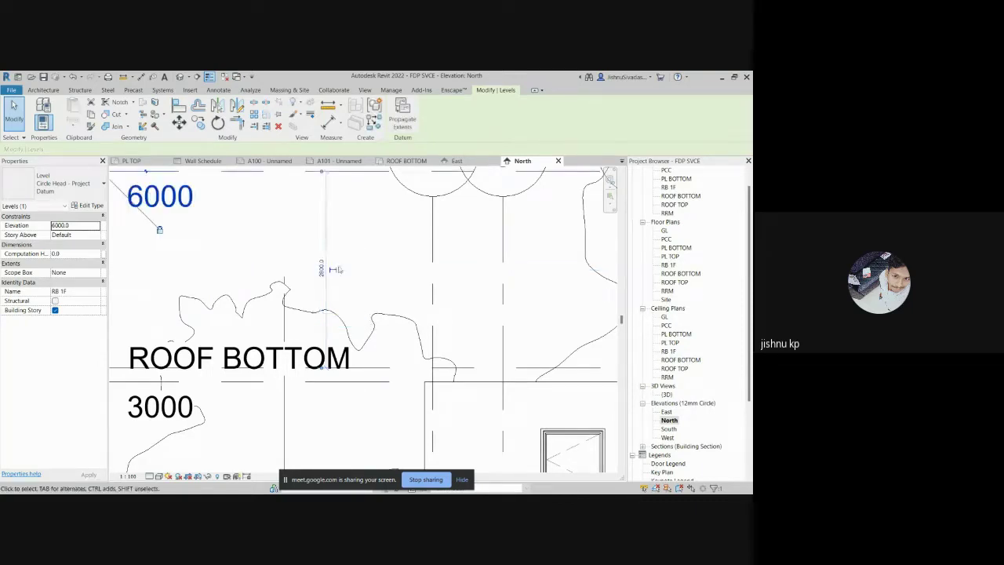
scroll(336, 269, "down", 3)
key("Escape")
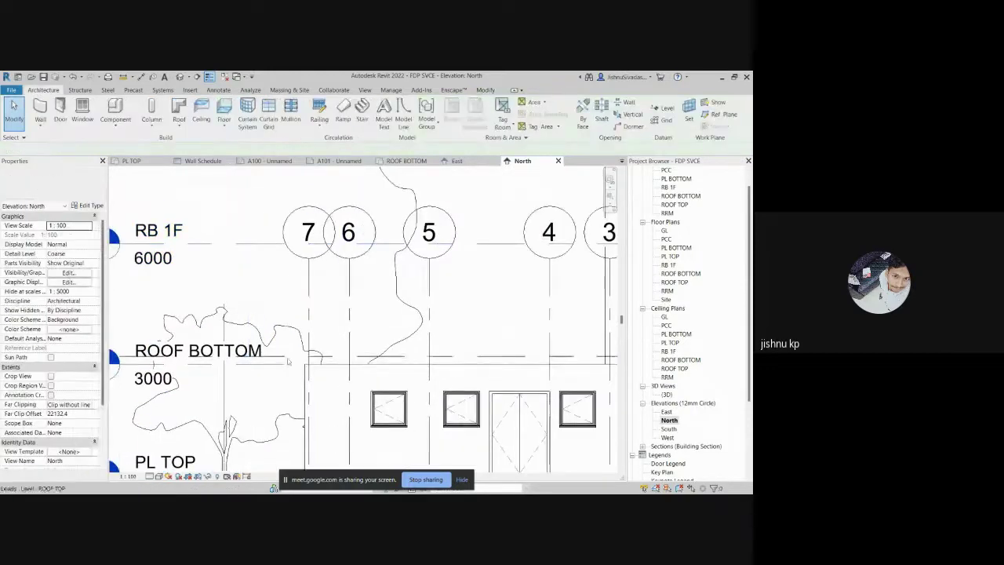
Step: Examine the ROOF TOP level's elevation and its spacing to the neighbouring levels in the North elevation
scroll(288, 361, "down", 2)
left_click(340, 345)
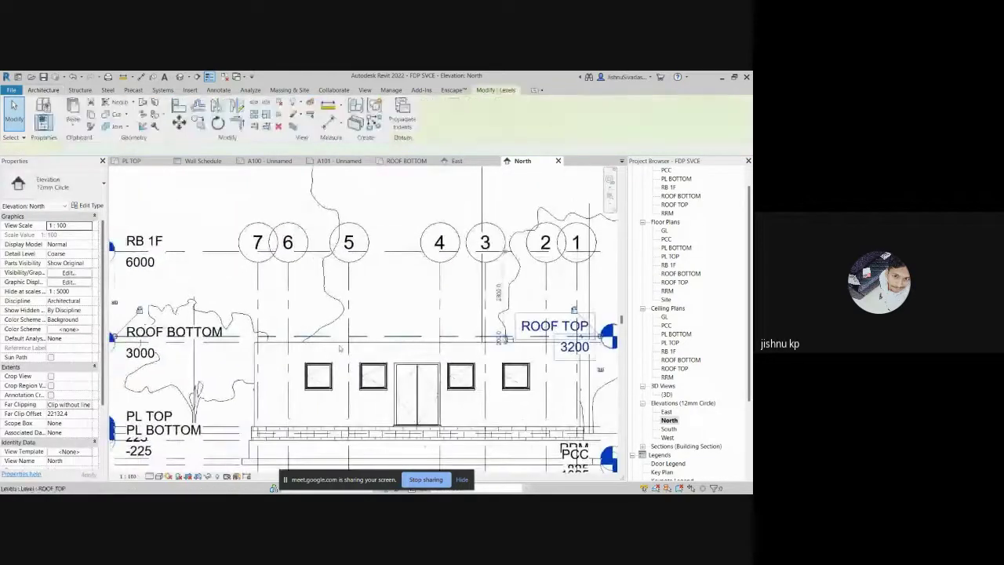
scroll(165, 353, "up", 4)
scroll(137, 345, "down", 2)
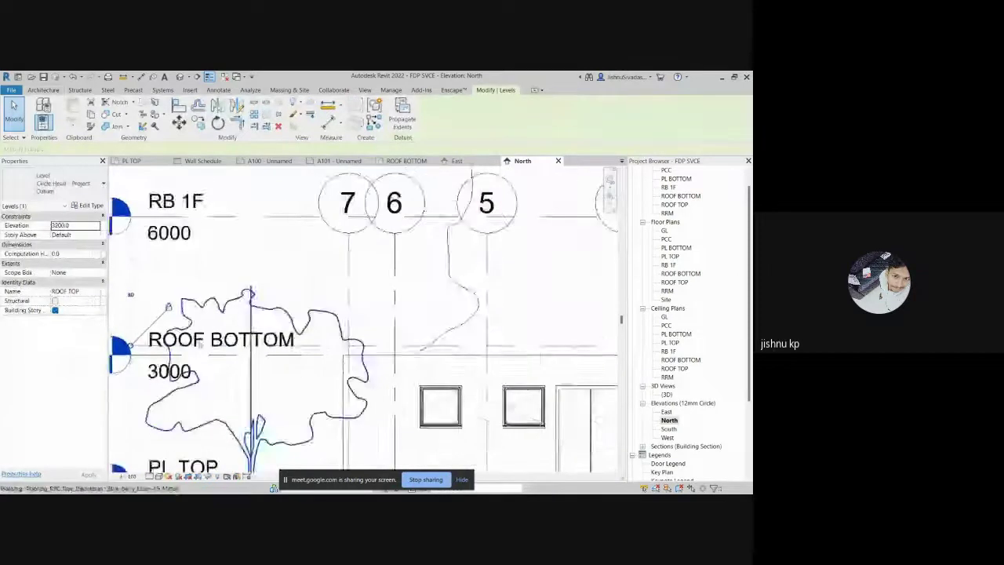
scroll(138, 345, "down", 3)
scroll(442, 369, "up", 3)
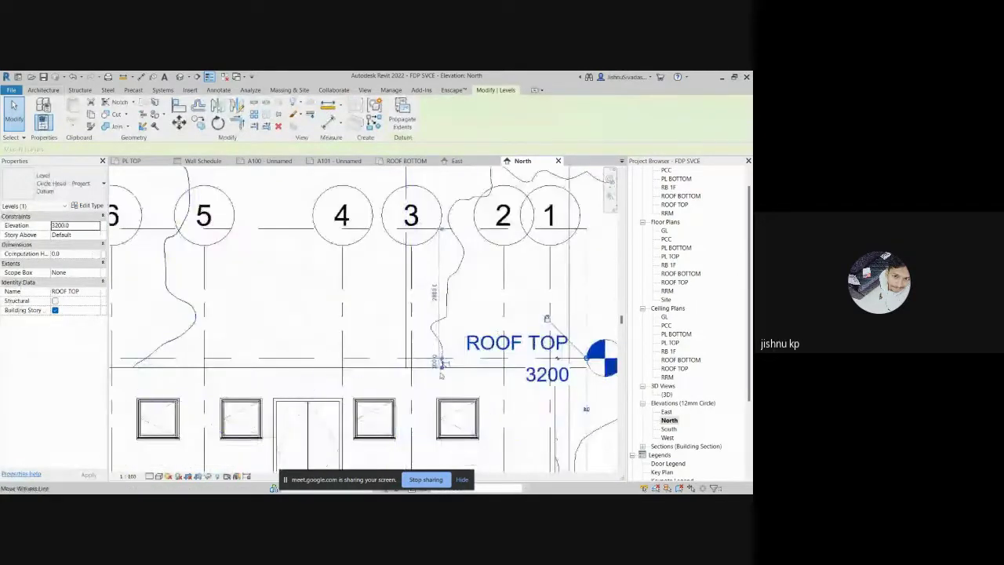
scroll(442, 369, "up", 1)
scroll(463, 345, "down", 3)
middle_click_drag(477, 347, 468, 335)
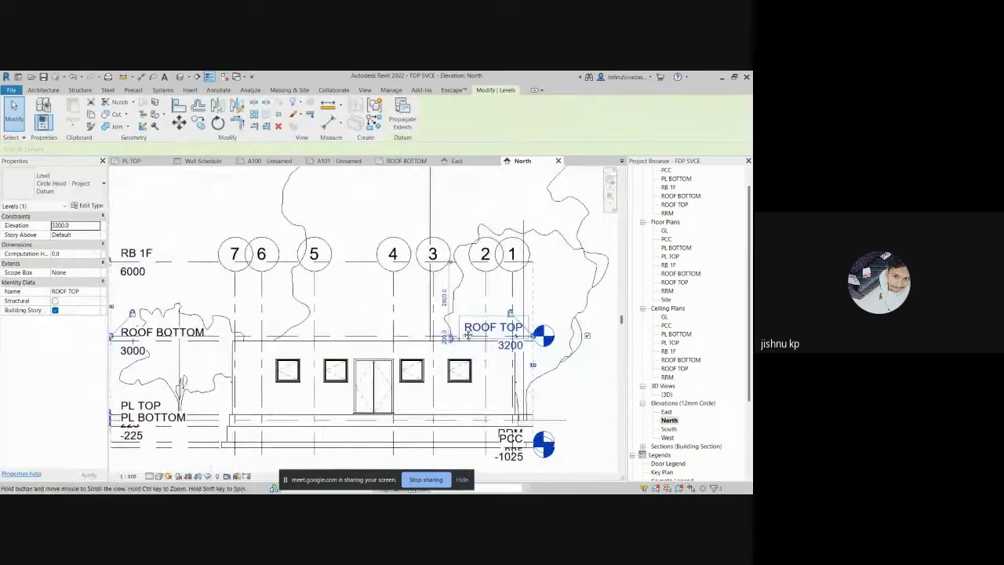
scroll(467, 335, "down", 2)
key("Escape")
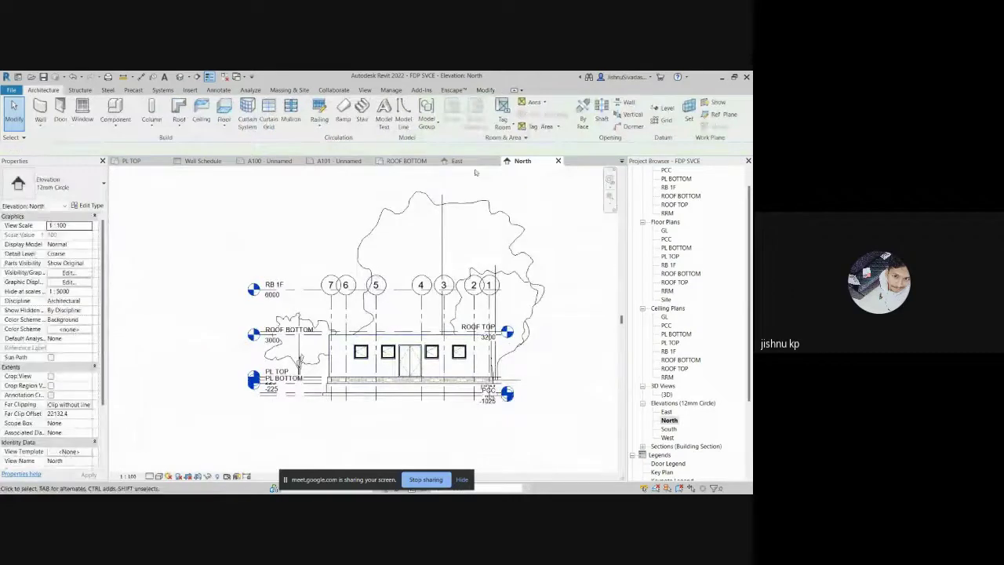
Step: Start a footprint roof in the ROOF BOTTOM plan without a defined slope, and set the boundary line offset to 60
left_click(405, 161)
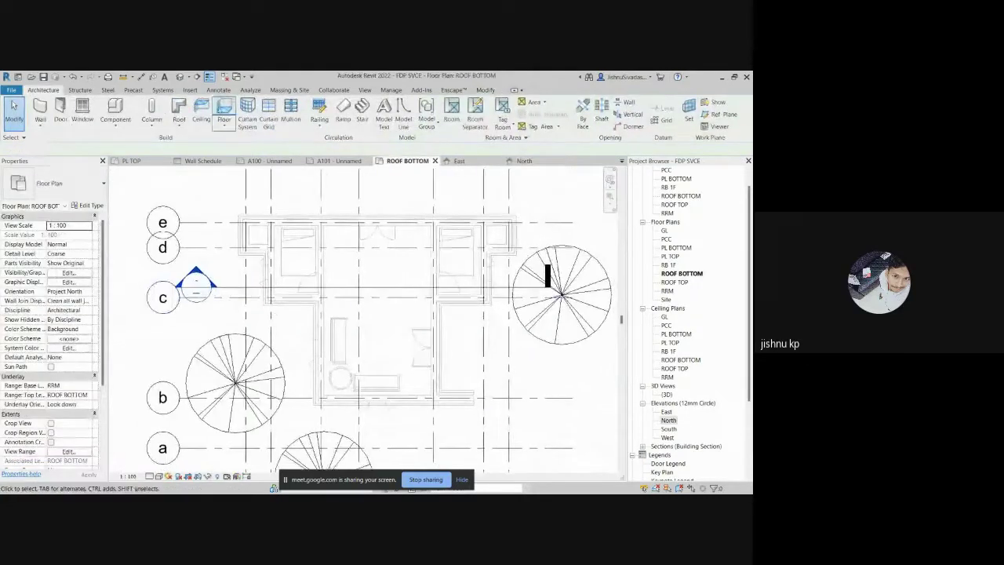
left_click(179, 123)
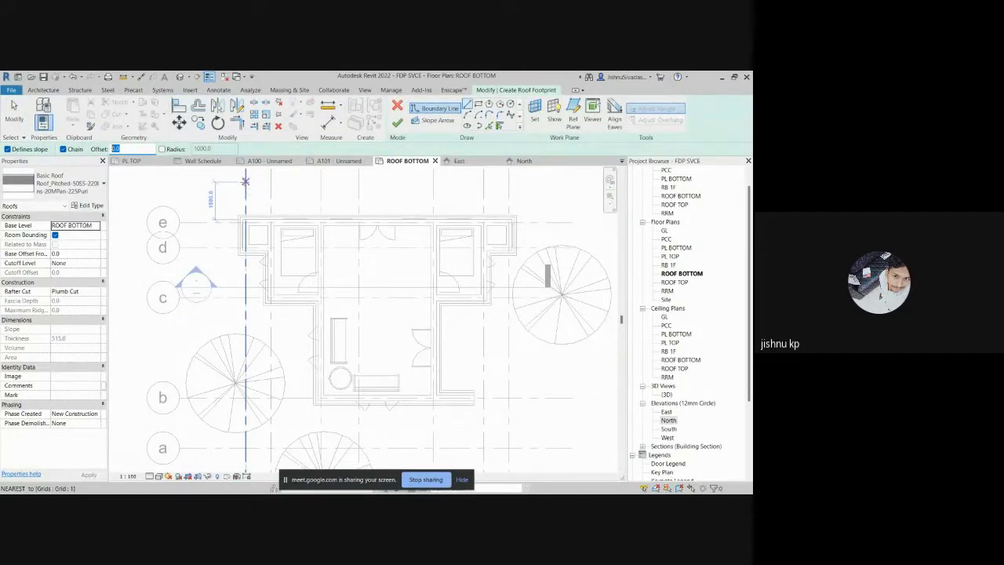
type("60.0")
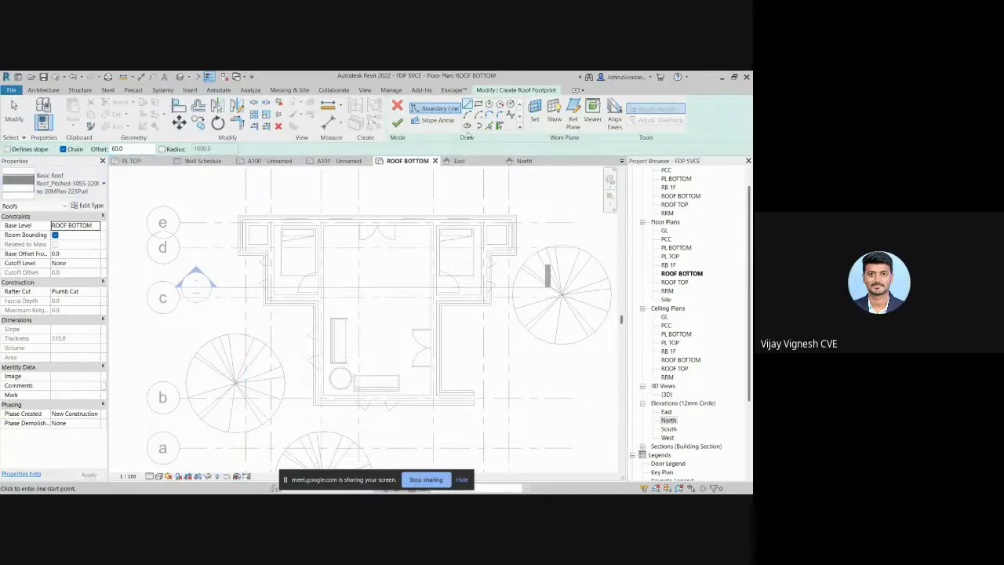
scroll(204, 281, "up", 3)
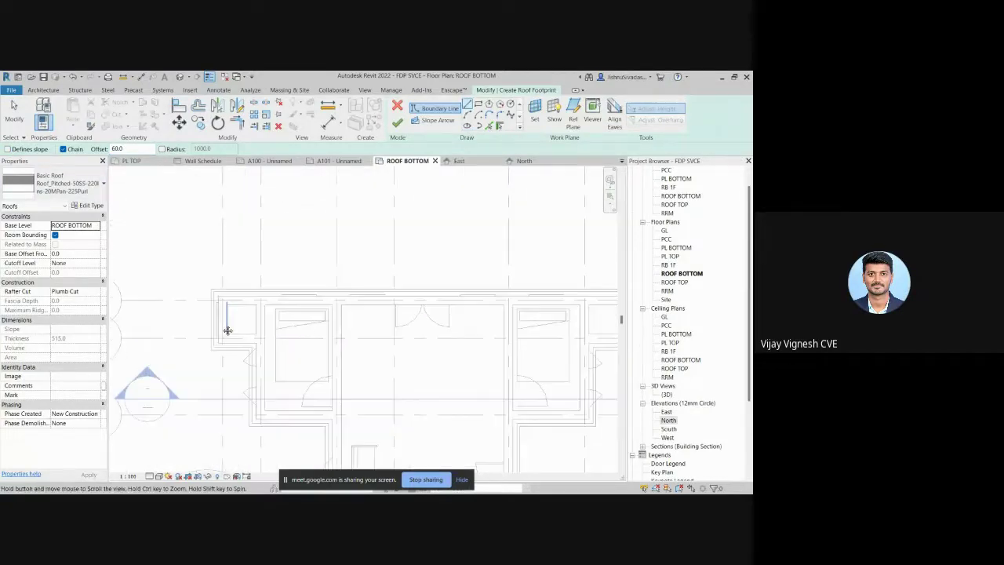
left_click(207, 283)
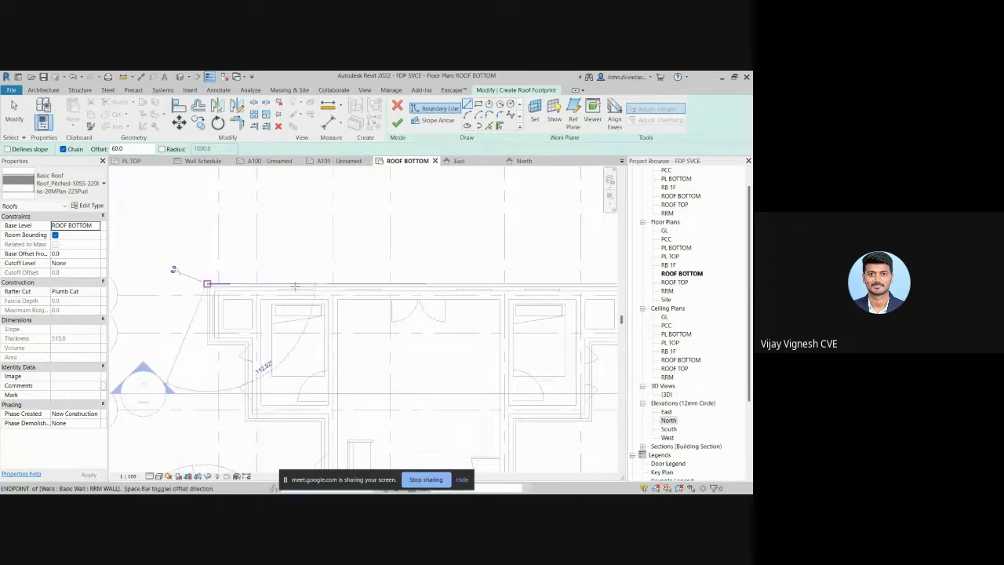
scroll(463, 276, "down", 1)
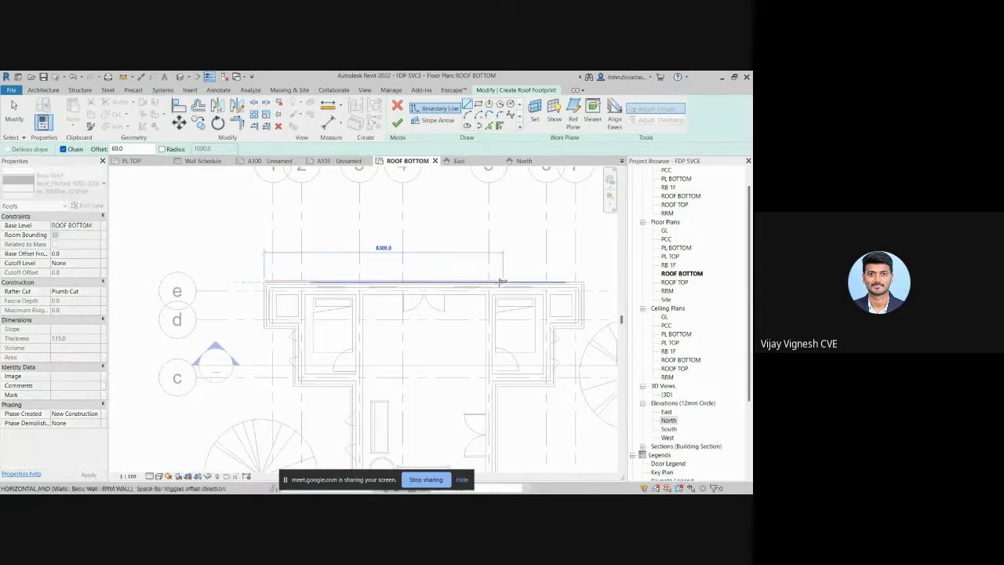
key("Escape")
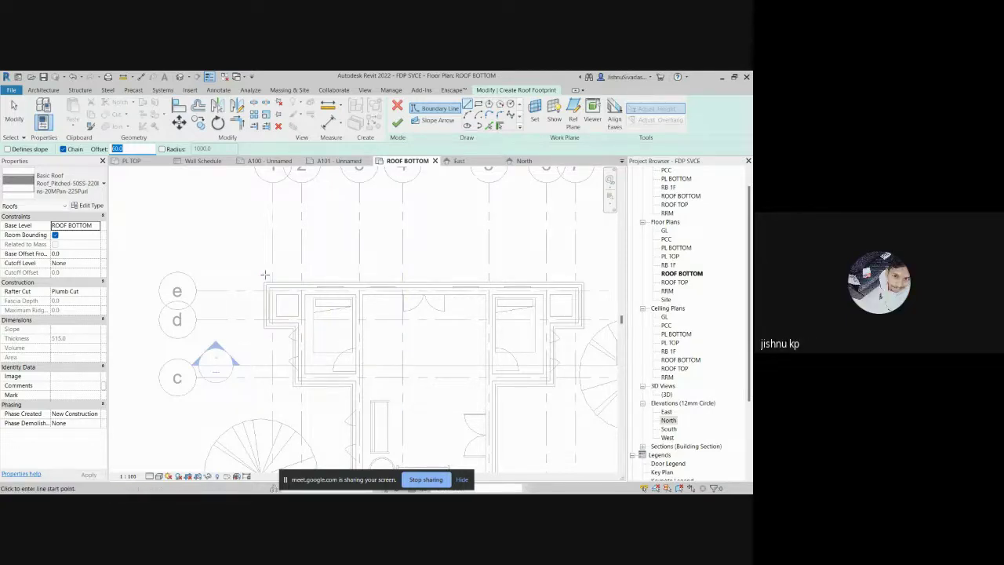
Step: Examine the outer wall corner at grids 1 and e to find the starting point for the roof boundary
scroll(265, 275, "up", 1)
middle_click_drag(266, 275, 226, 323)
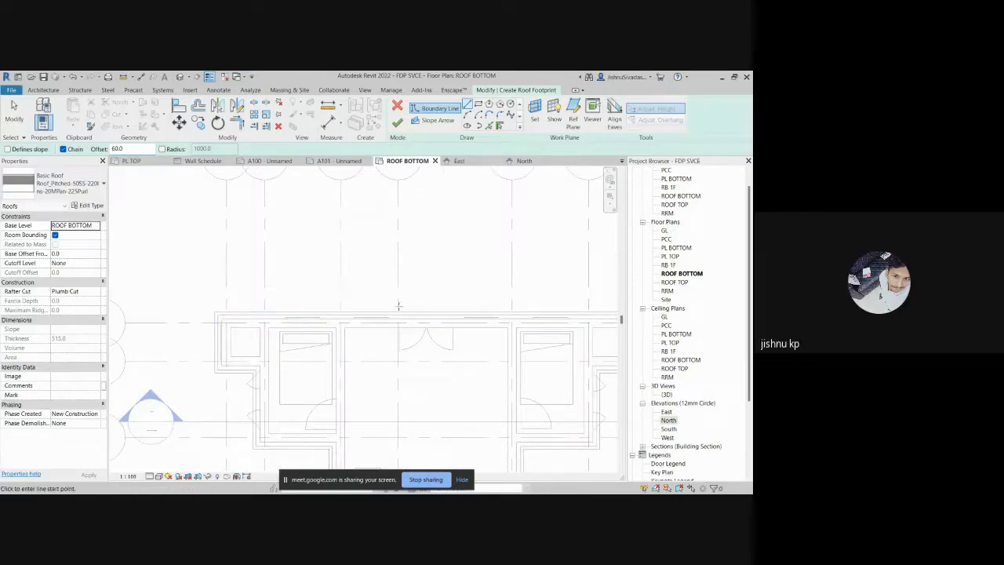
scroll(422, 370, "down", 3)
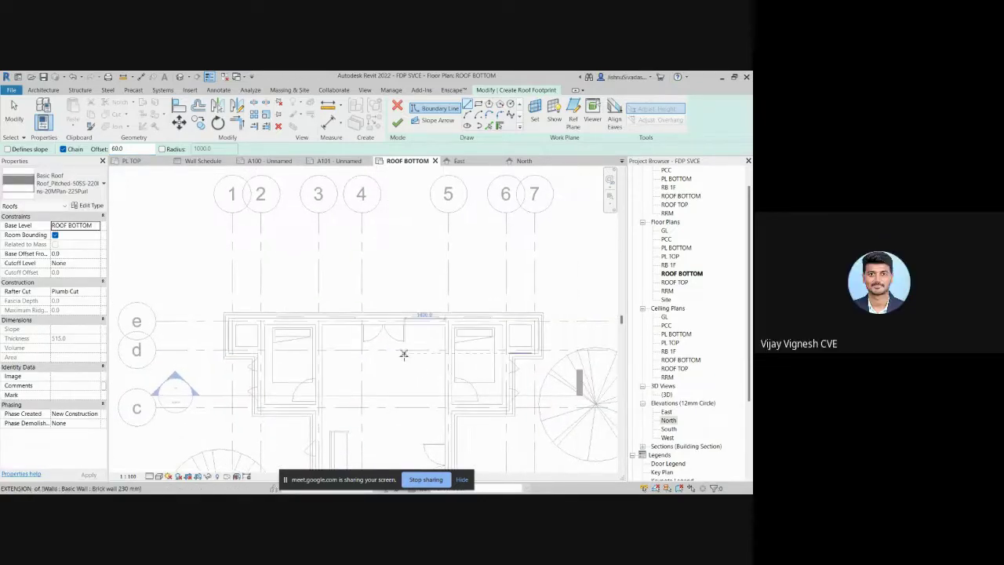
scroll(222, 316, "up", 4)
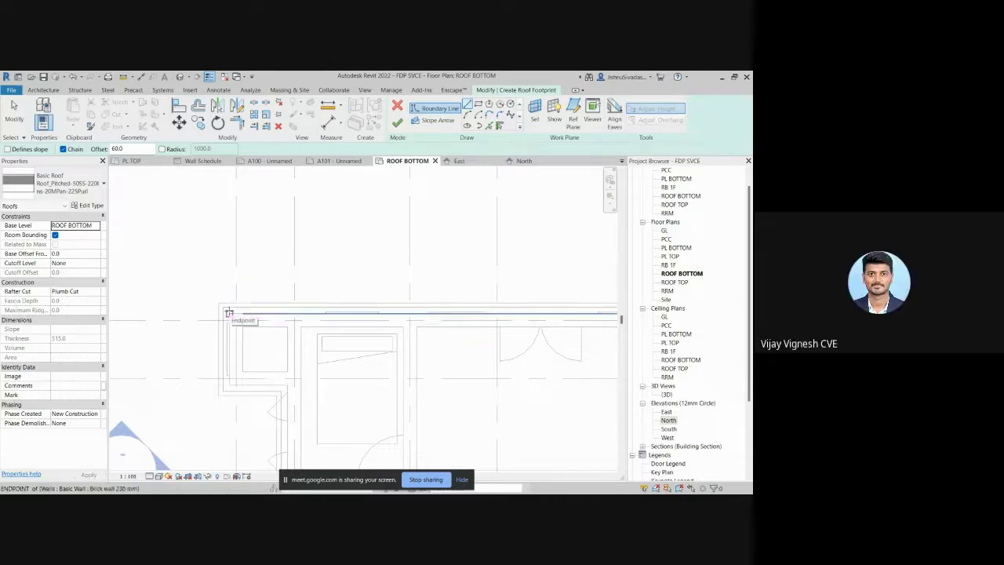
scroll(229, 313, "up", 2)
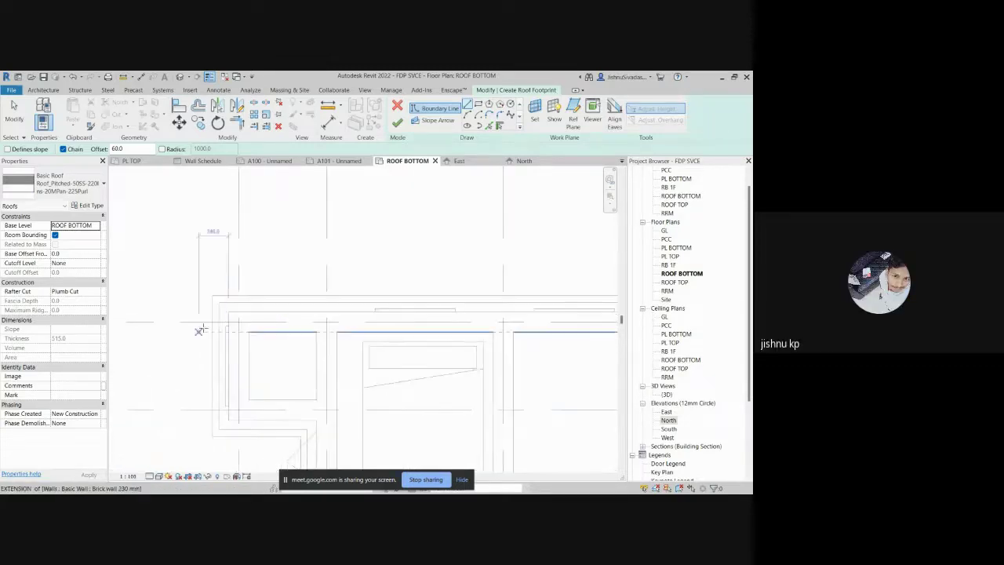
scroll(231, 296, "down", 2)
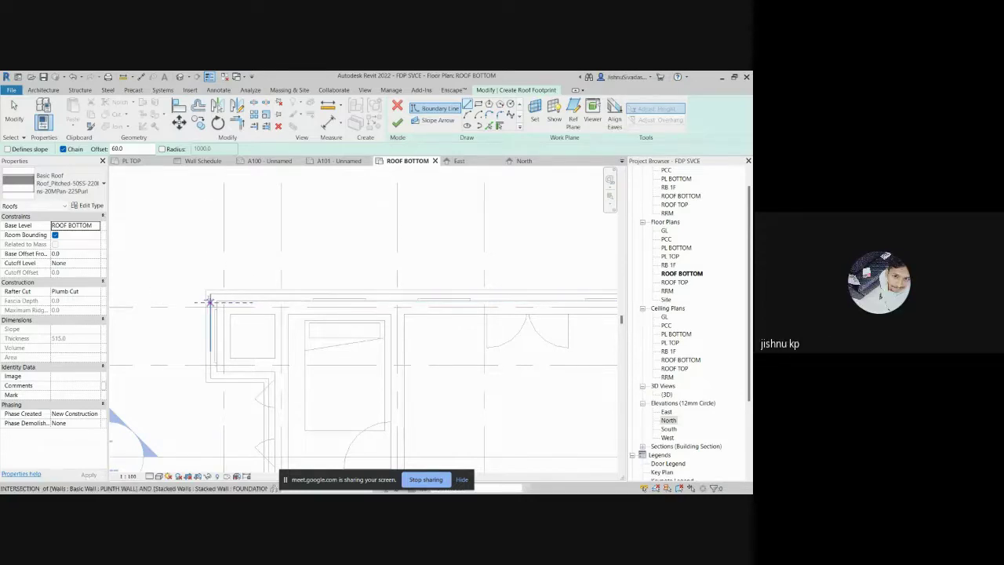
scroll(205, 290, "down", 3)
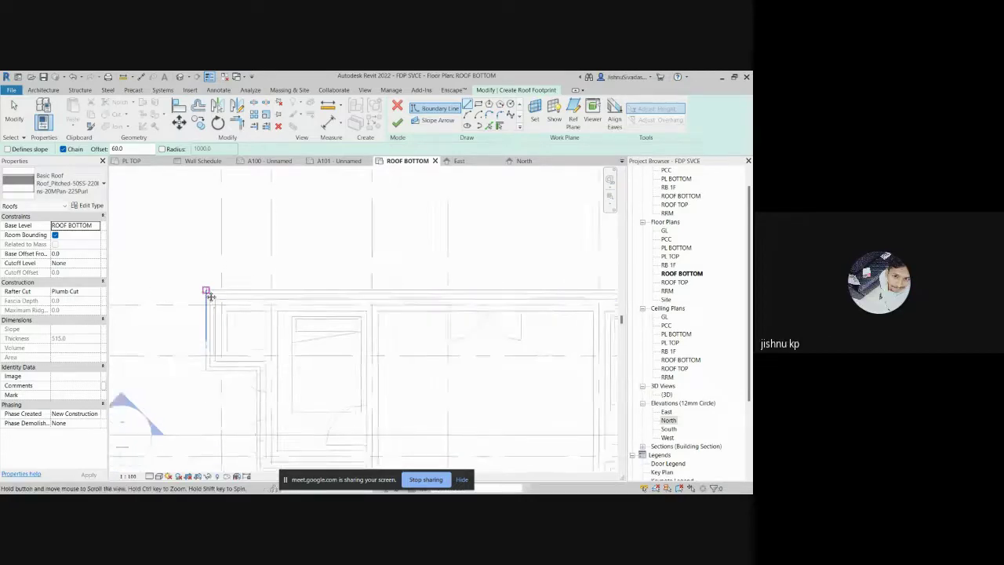
middle_click_drag(206, 290, 207, 327)
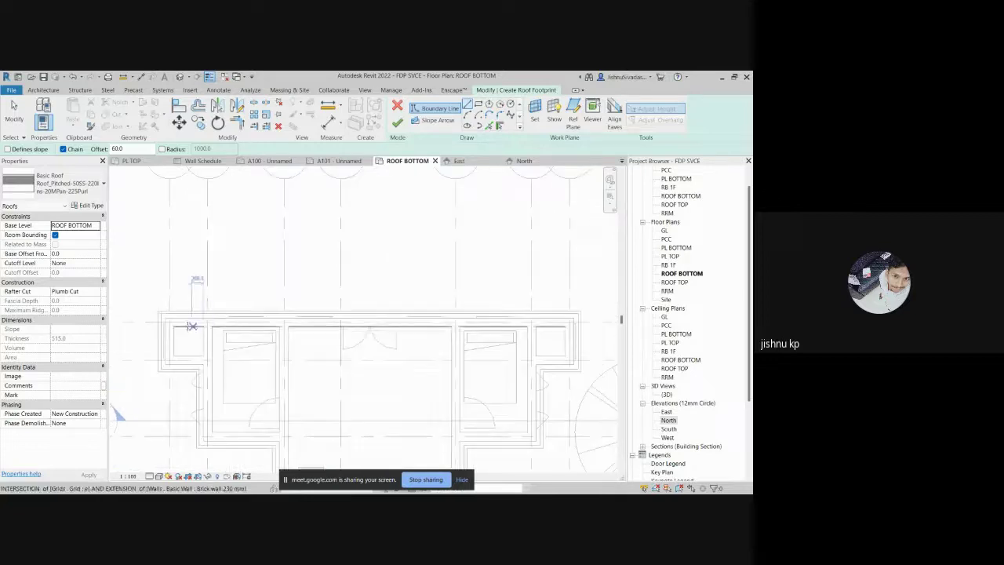
Step: Draw the first roof boundary line along the outer grid e wall, from the corner at grid 1 to the corner at grid 7
scroll(152, 312, "up", 2)
scroll(157, 297, "up", 1)
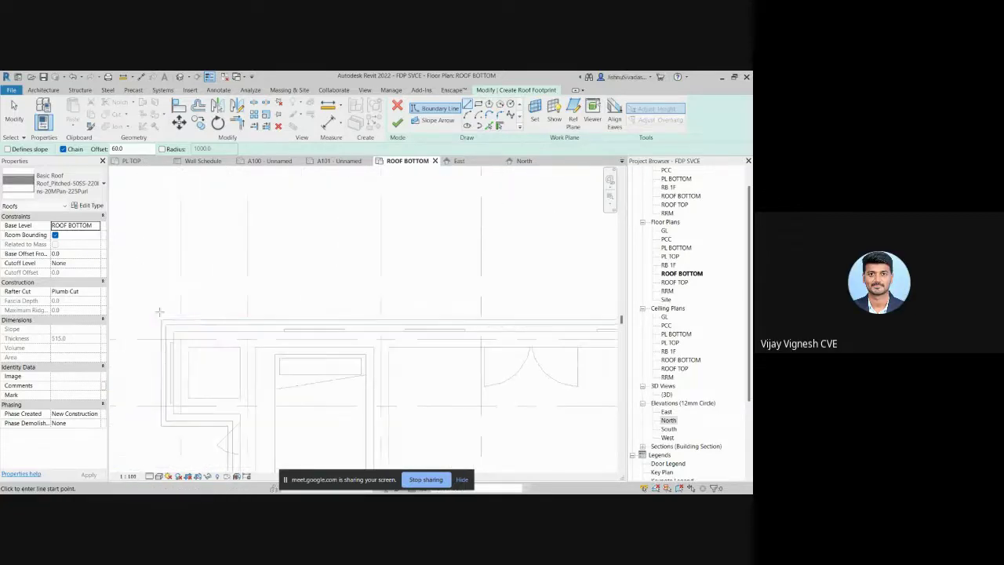
left_click(160, 319)
scroll(298, 309, "down", 2)
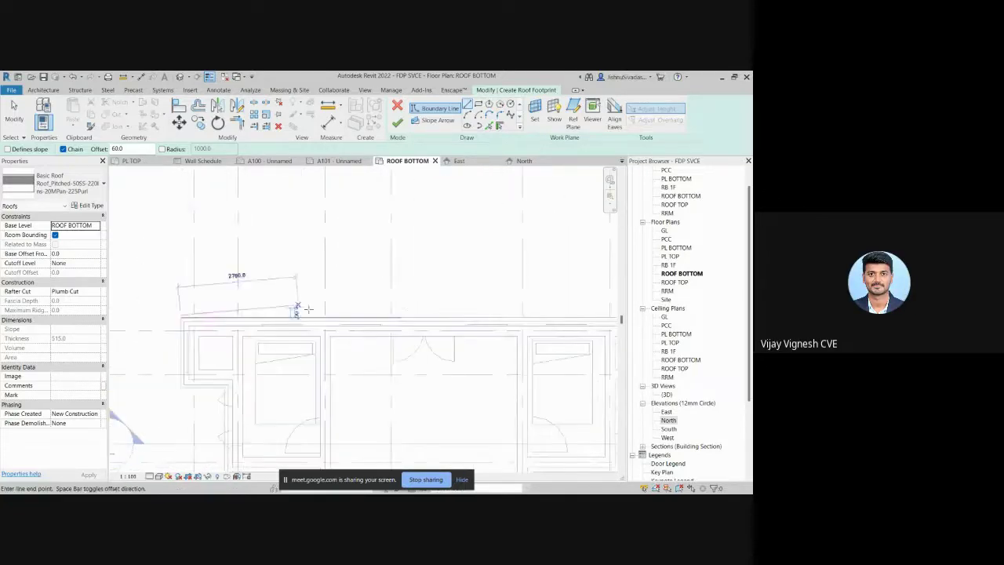
scroll(268, 308, "up", 2)
scroll(269, 308, "up", 3)
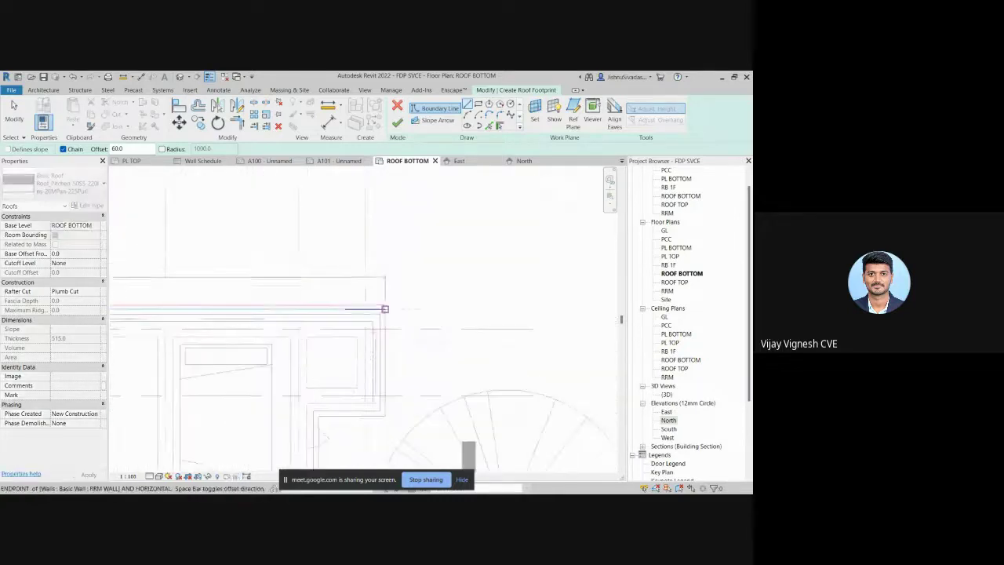
left_click(385, 309)
Step: Continue the roof boundary around the stepped outer walls from the grid 7 corner to the inner corner at grids 5 and c
scroll(376, 321, "down", 2)
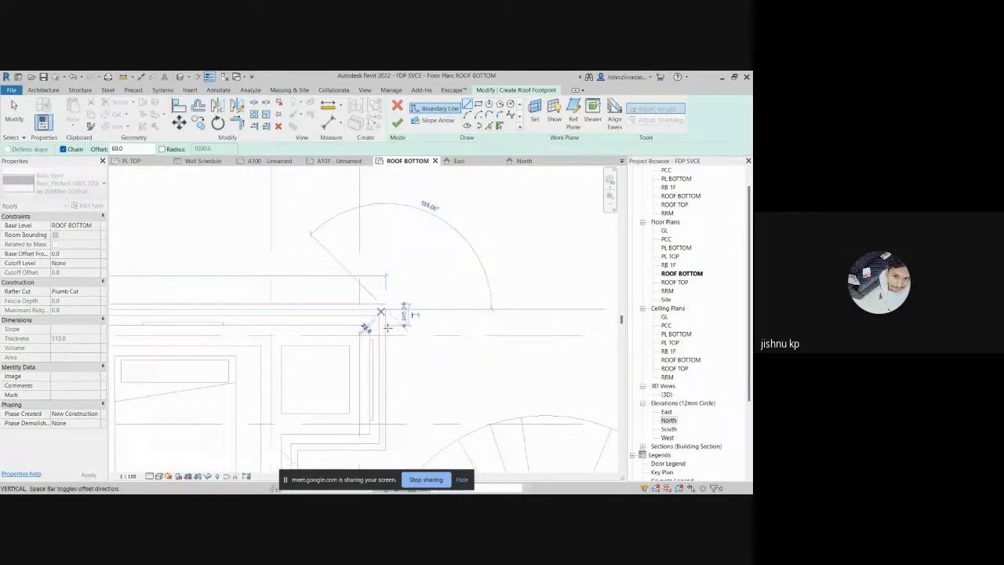
scroll(408, 220, "up", 4)
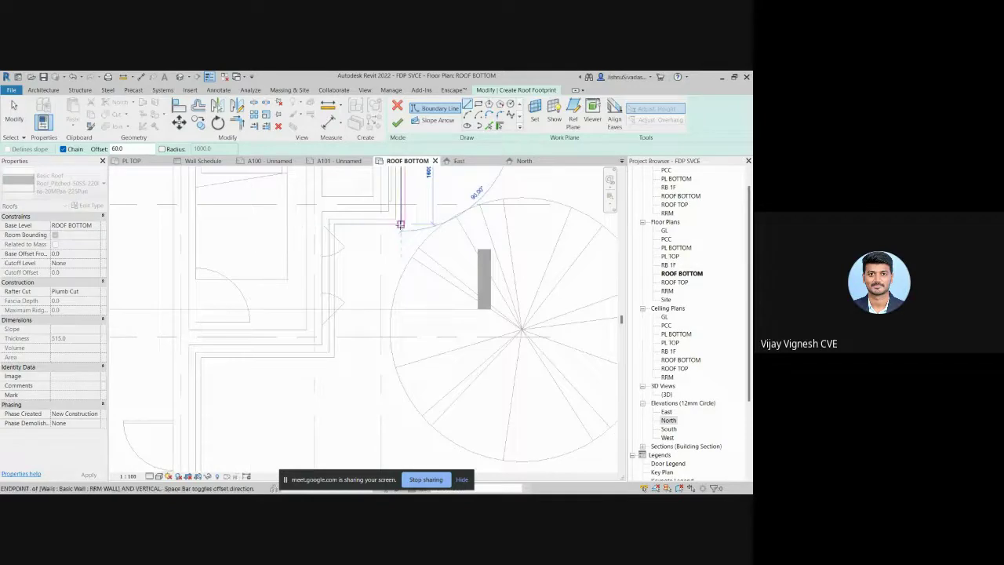
left_click(398, 226)
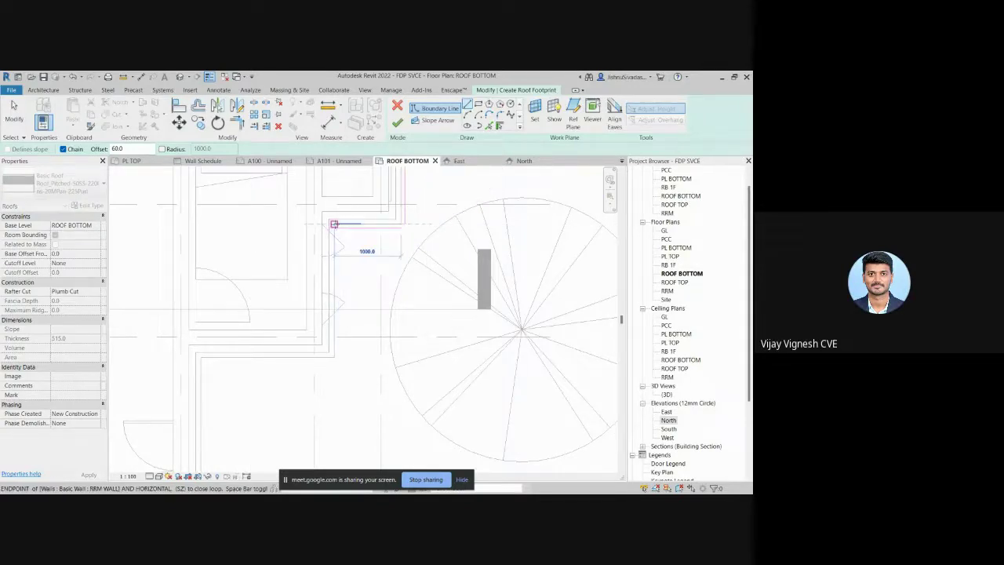
left_click(335, 225)
left_click(334, 357)
middle_click_drag(334, 357, 490, 291)
left_click(374, 291)
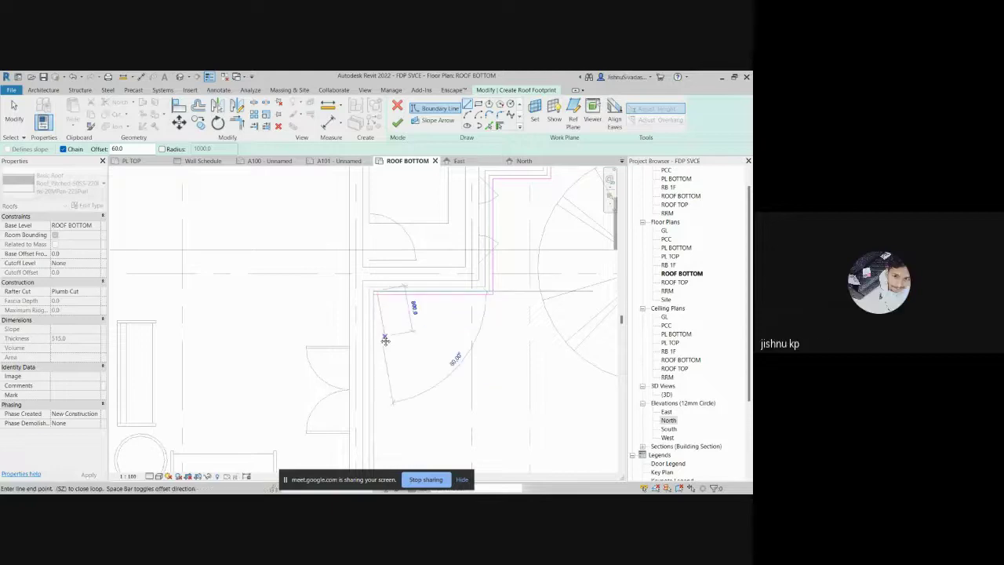
Step: Extend the roof boundary along the outer face of the grid 5 wall to its inner corner near grid b
scroll(383, 337, "down", 2)
middle_click_drag(372, 337, 379, 307)
scroll(379, 307, "up", 1)
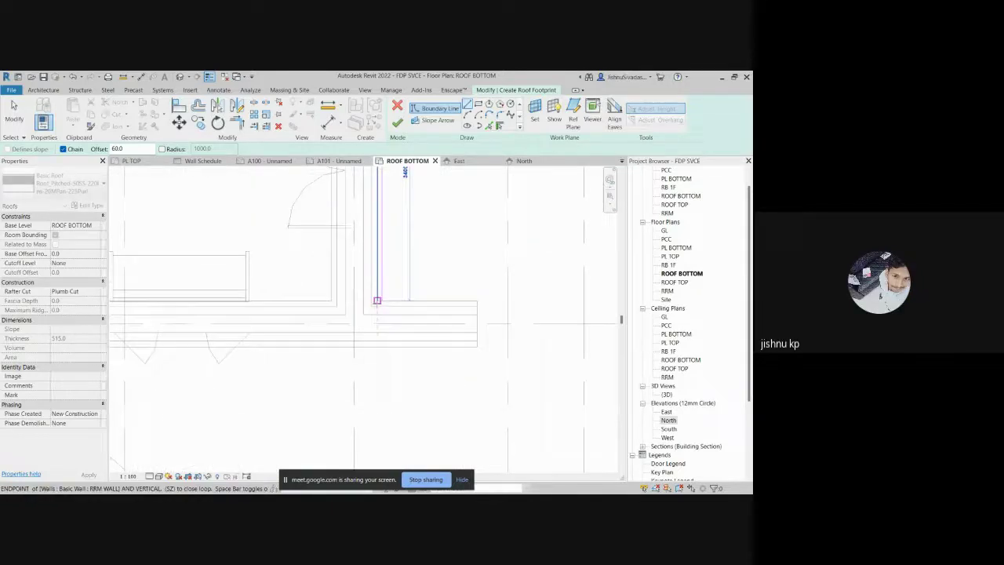
left_click(378, 299)
scroll(399, 264, "down", 3)
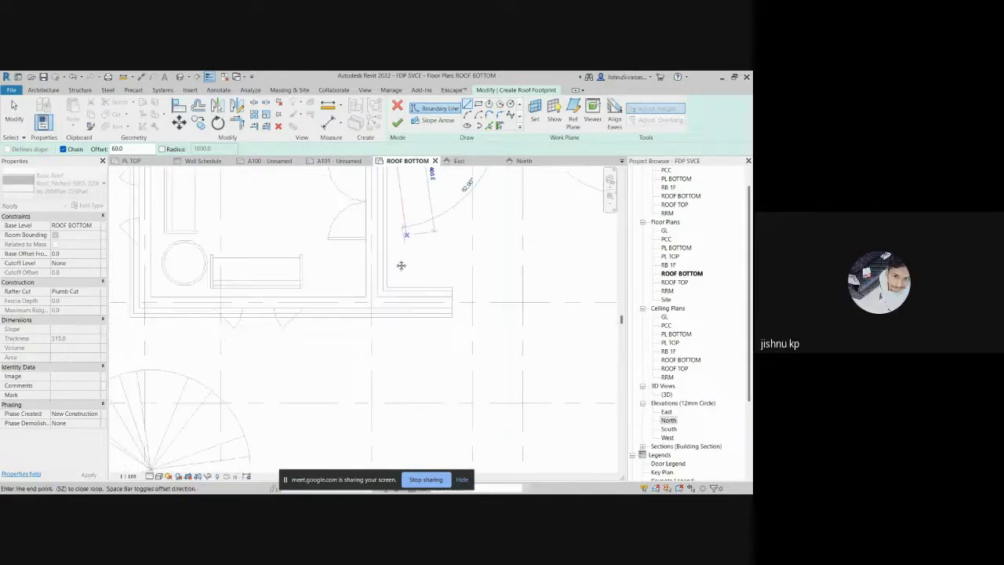
middle_click_drag(379, 395, 354, 242)
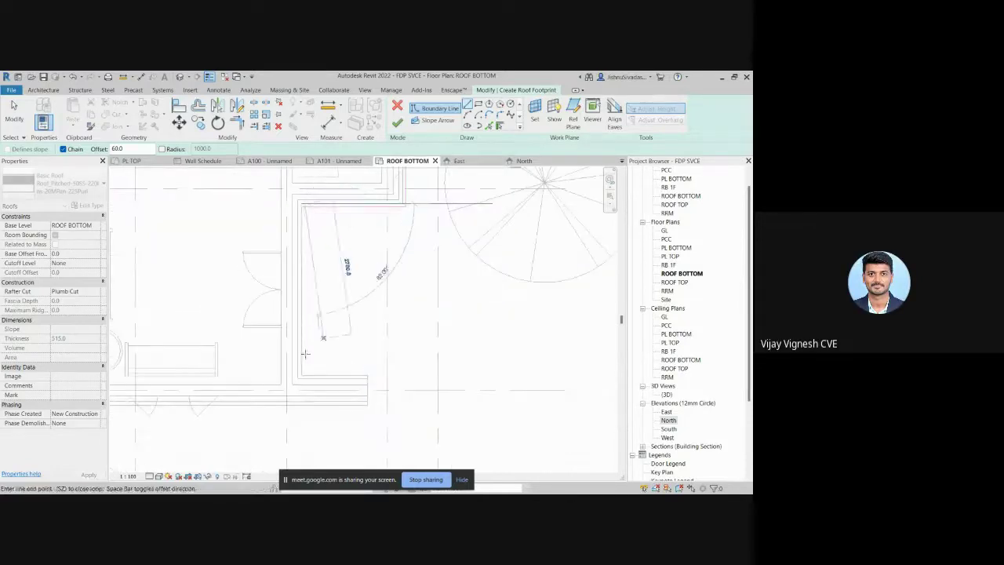
left_click(300, 375)
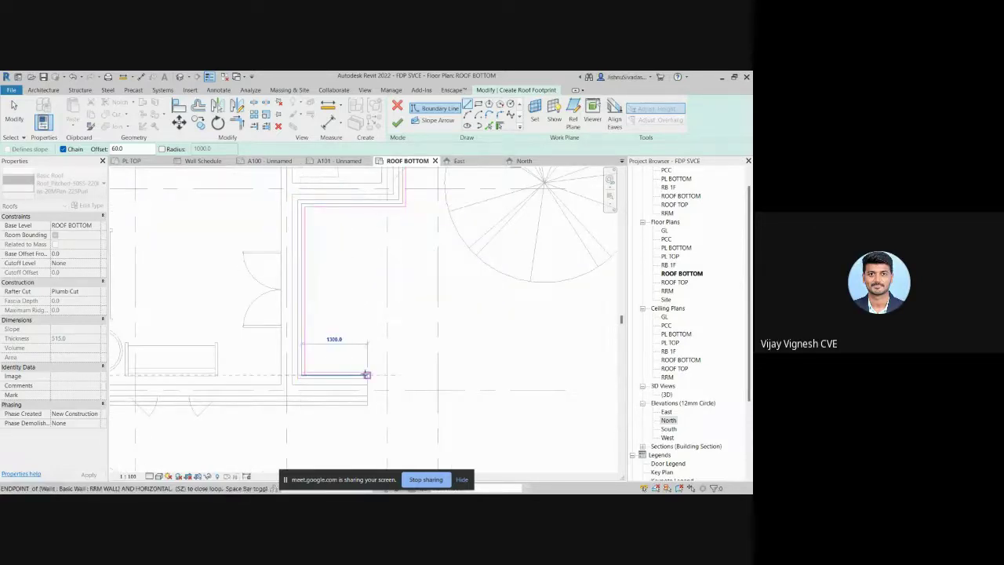
Step: Trace the roof boundary around the projecting wall end at grid b and along that wall to the corner at grid 3
left_click(366, 375)
left_click(367, 405)
middle_click_drag(367, 405, 602, 409)
left_click(317, 403)
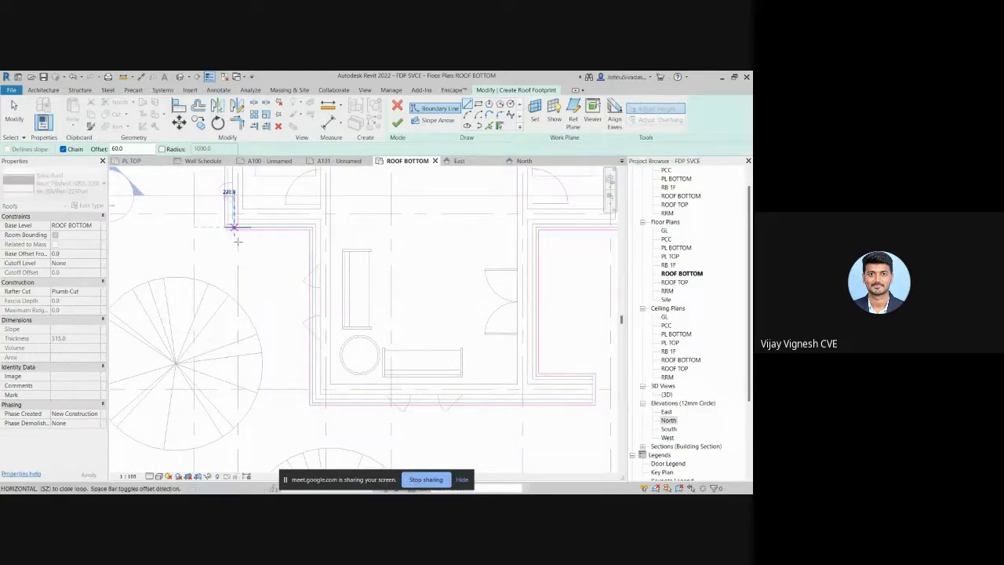
Step: Carry the roof boundary around the stepped walls between grids 3 and 1 and close the loop at the grid 1 and e corner
middle_click_drag(316, 321, 239, 300)
left_click(243, 296)
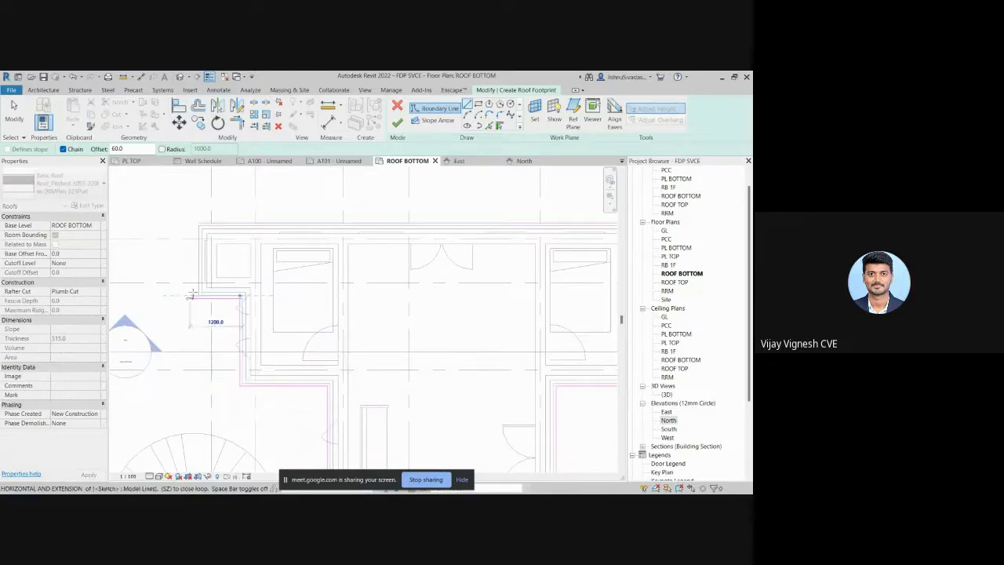
left_click(198, 296)
left_click(198, 225)
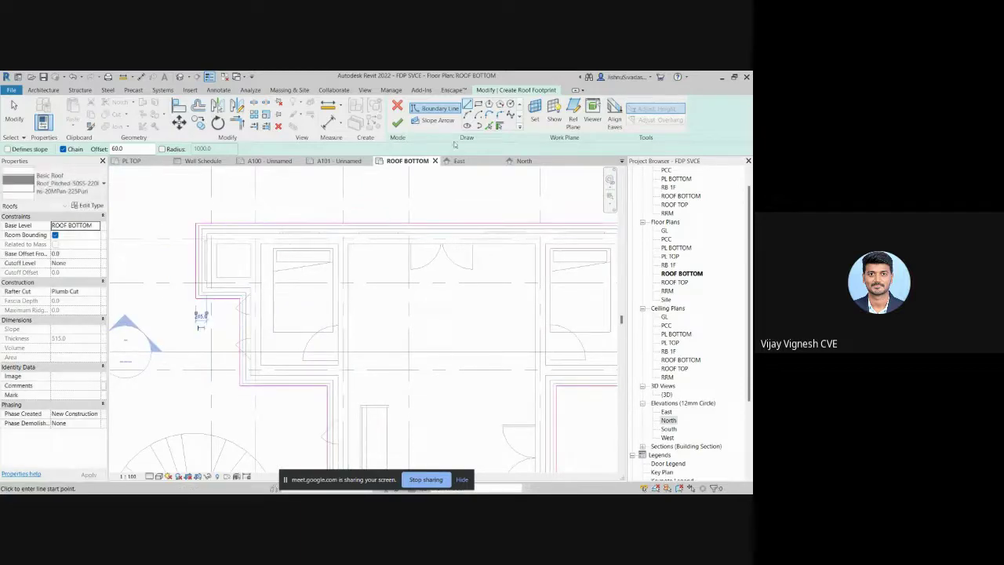
Step: Finish the footprint roof sketch without attaching the highlighted walls to the roof
left_click(397, 122)
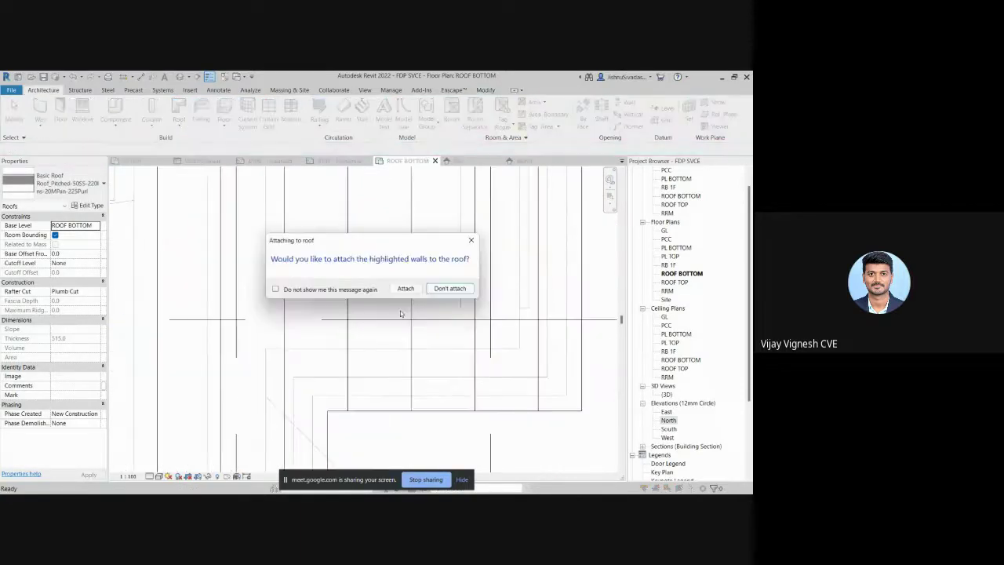
left_click(449, 287)
scroll(443, 301, "down", 5)
key("Escape")
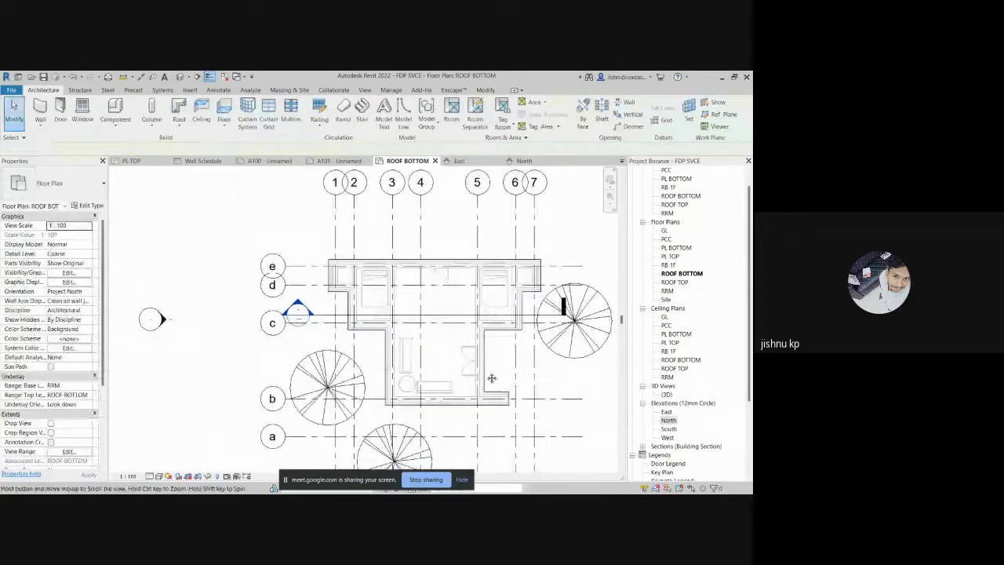
scroll(483, 384, "up", 3)
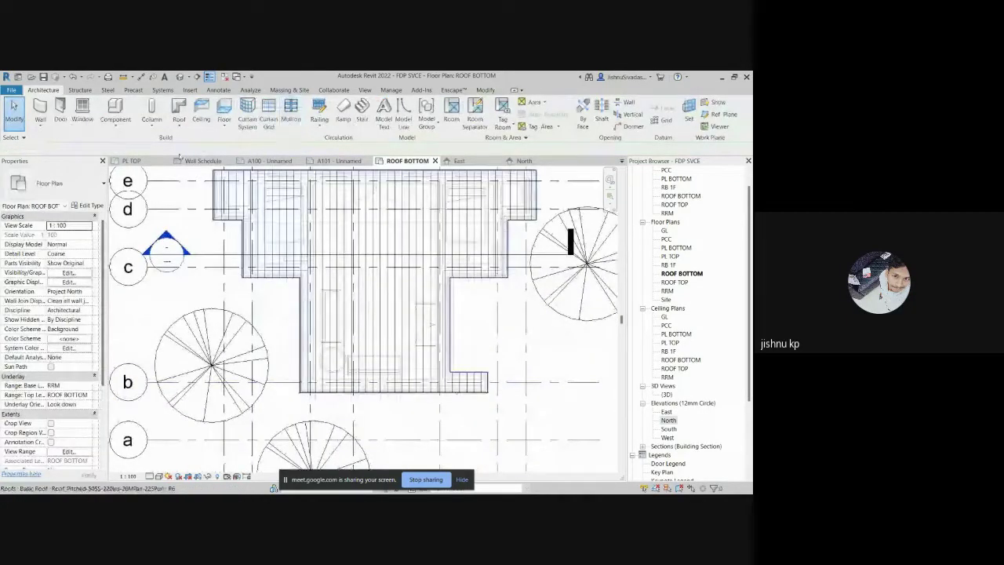
Step: Open the default 3D view and orient the house so the new roof is seen from above
left_click(149, 160)
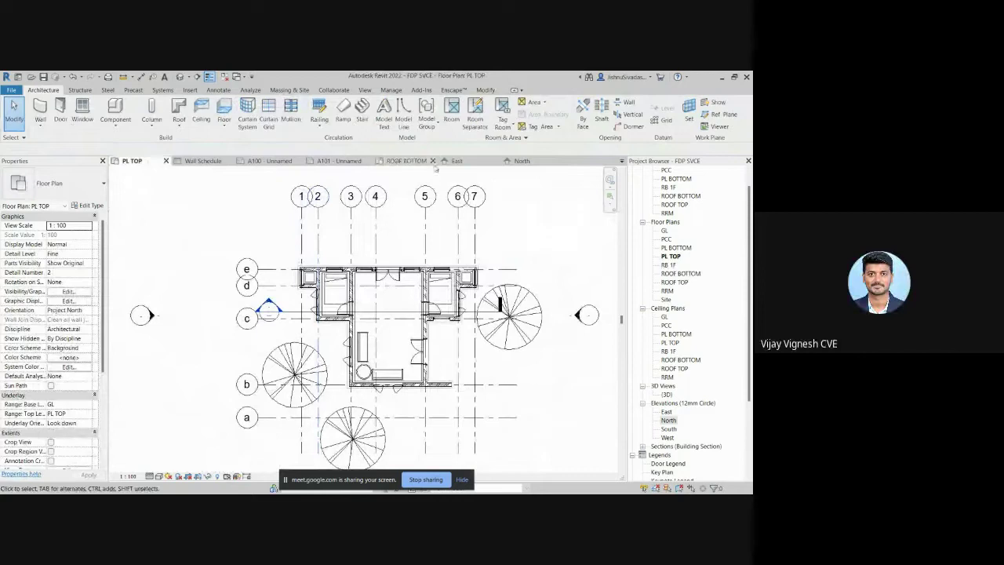
left_click(180, 76)
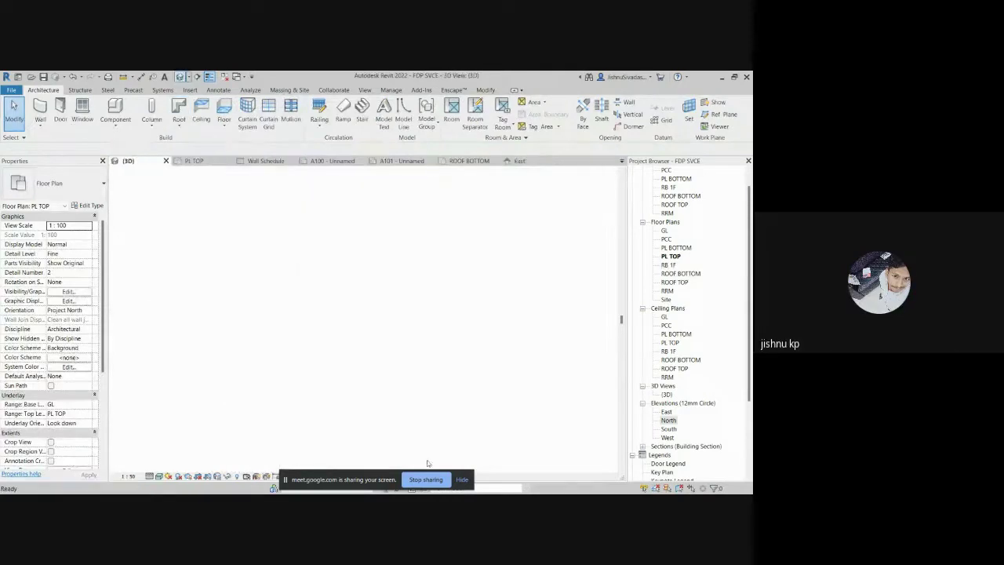
middle_click_drag(361, 313, 404, 298, "shift")
middle_click_drag(405, 355, 405, 337, "shift")
Step: Delete the Steel Purlins structure layer and the Roofing, Standing Seam layer from the new roof's type assembly
left_click(392, 299)
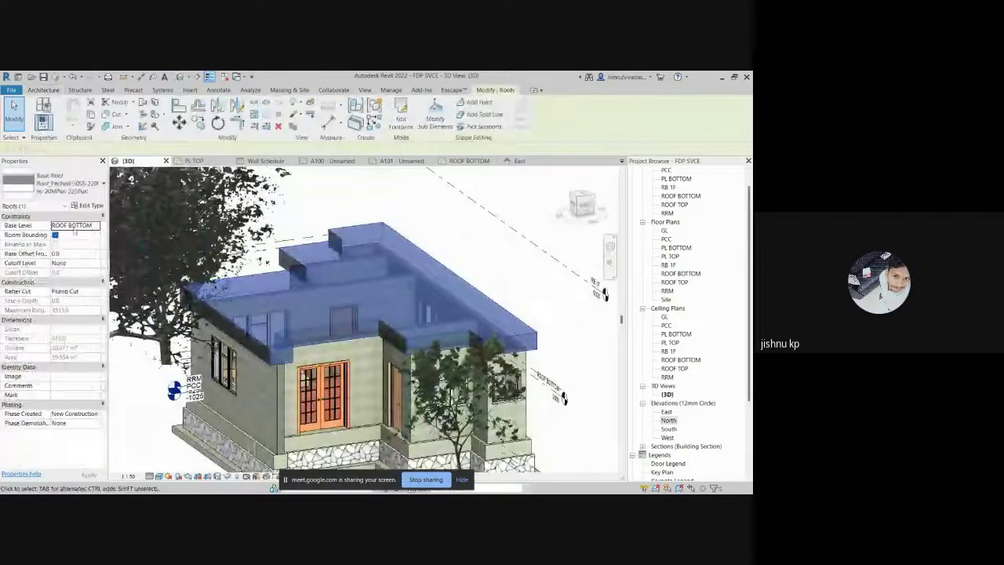
left_click(82, 189)
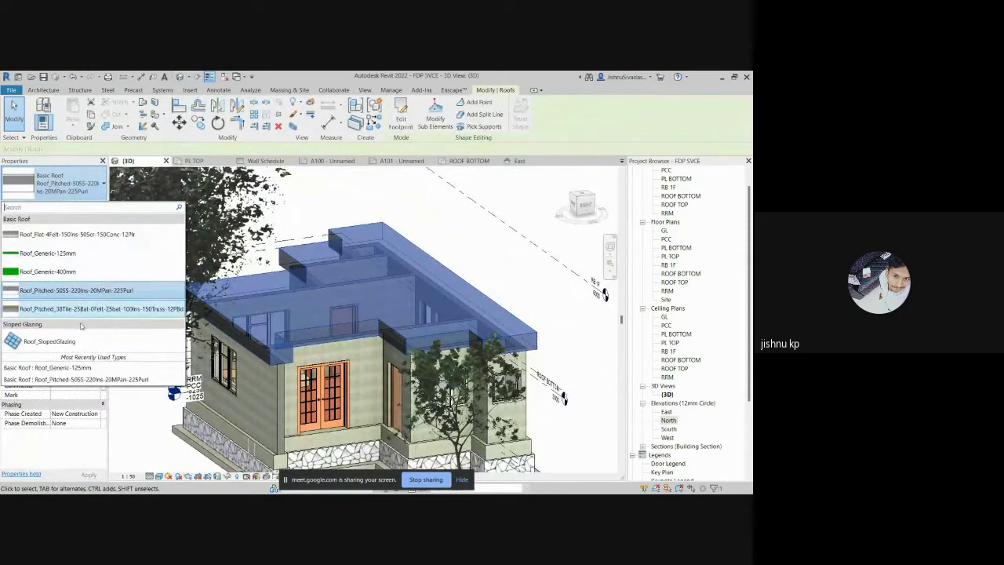
left_click(101, 197)
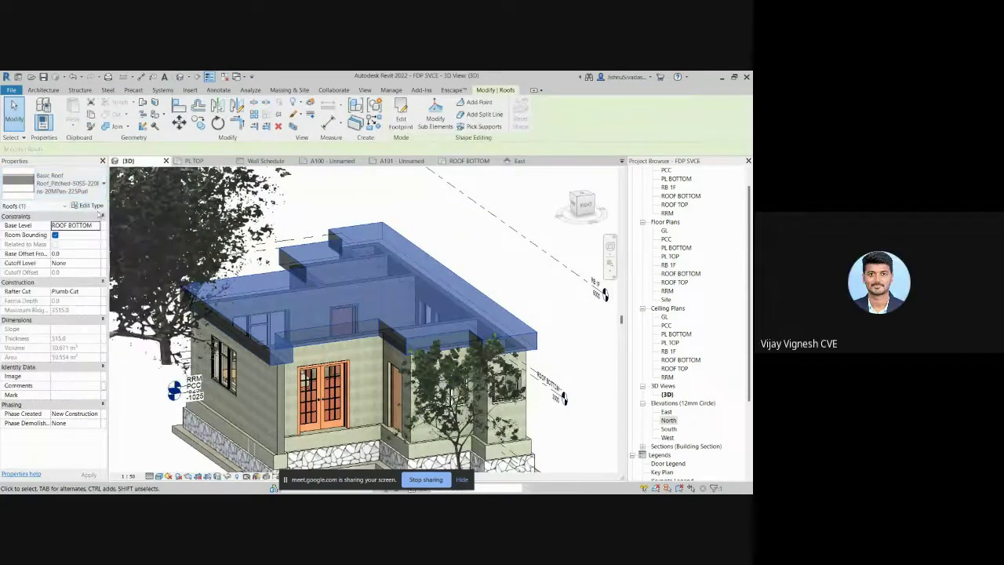
left_click(97, 206)
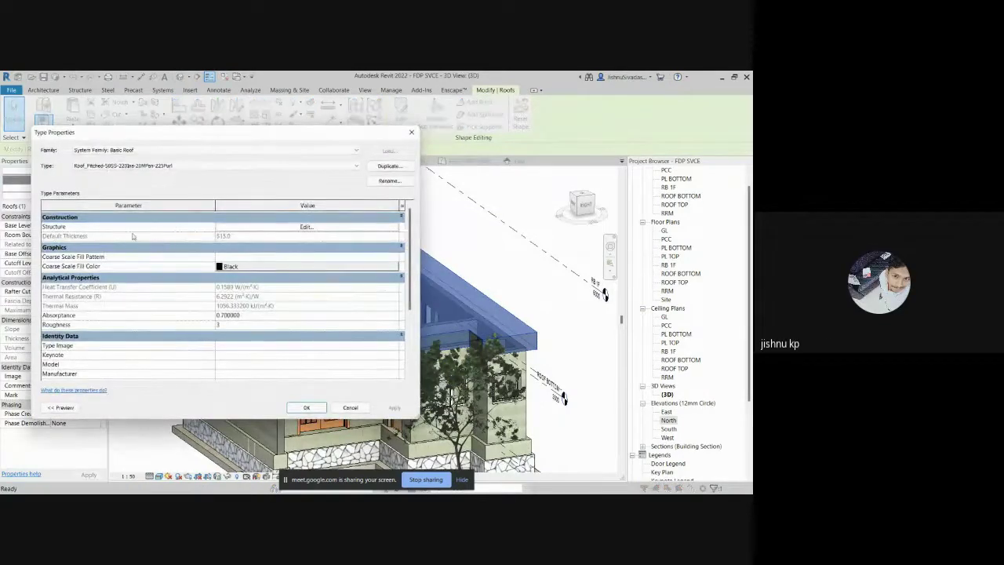
left_click(282, 227)
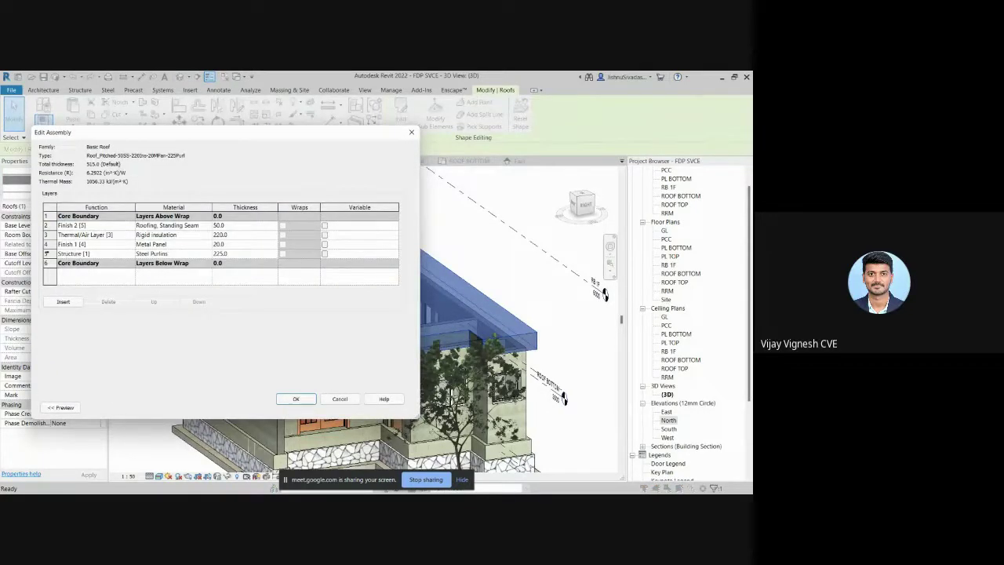
left_click(48, 254)
left_click(109, 301)
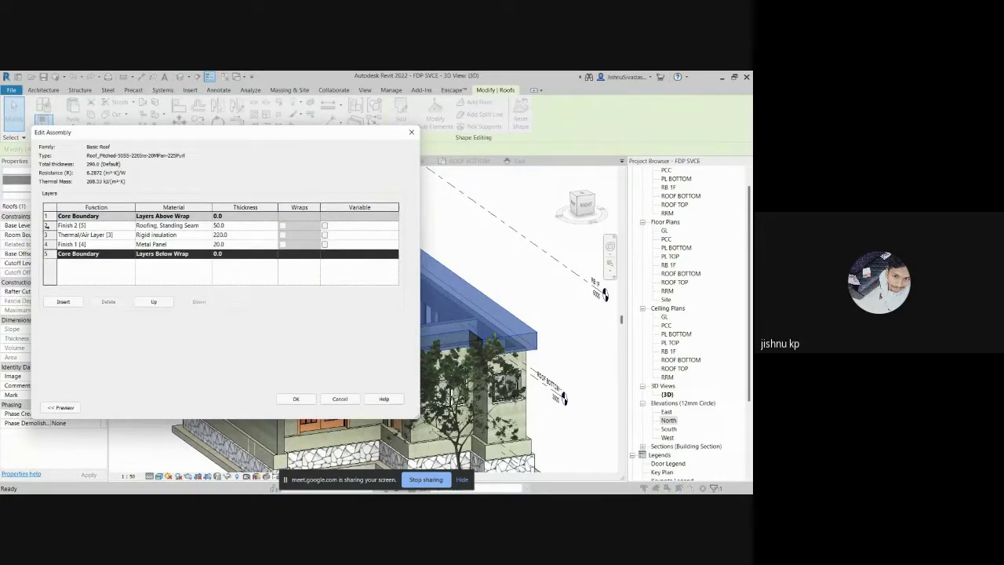
left_click(46, 226)
left_click(108, 301)
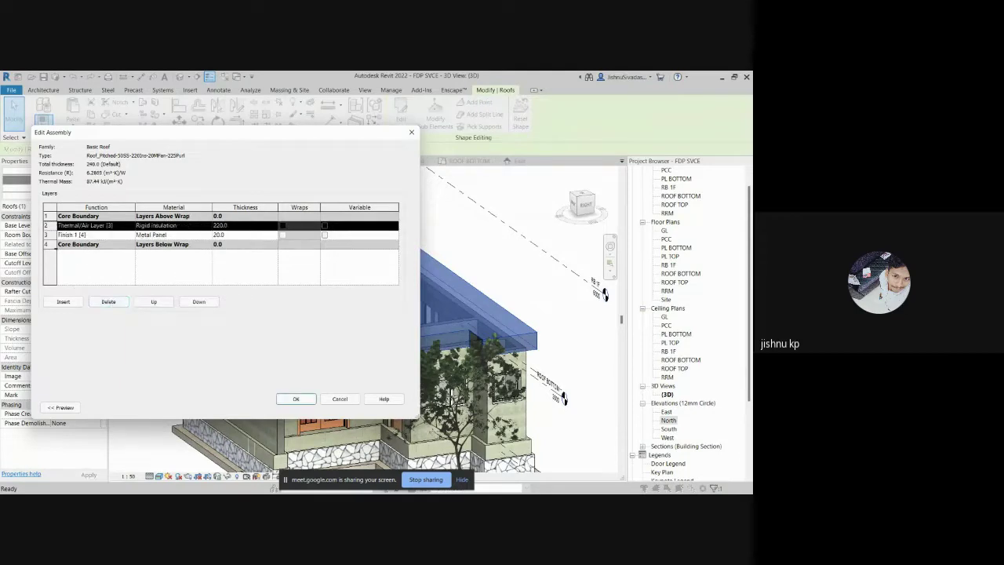
Step: Set the Rigid insulation layer's thickness to 180, apply the roof type changes and check the roof in 3D
left_click(224, 226)
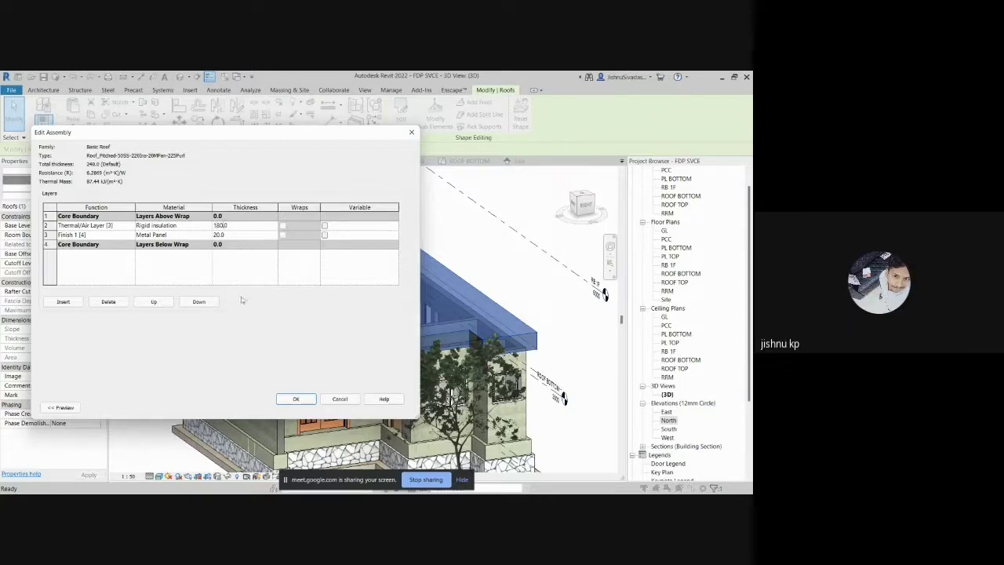
left_click(294, 399)
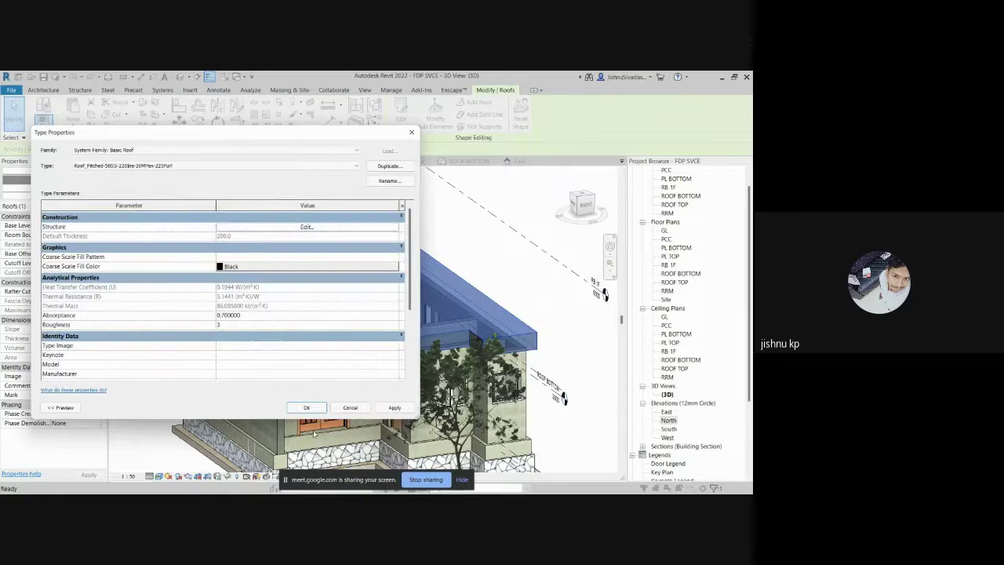
left_click(310, 406)
key("Escape")
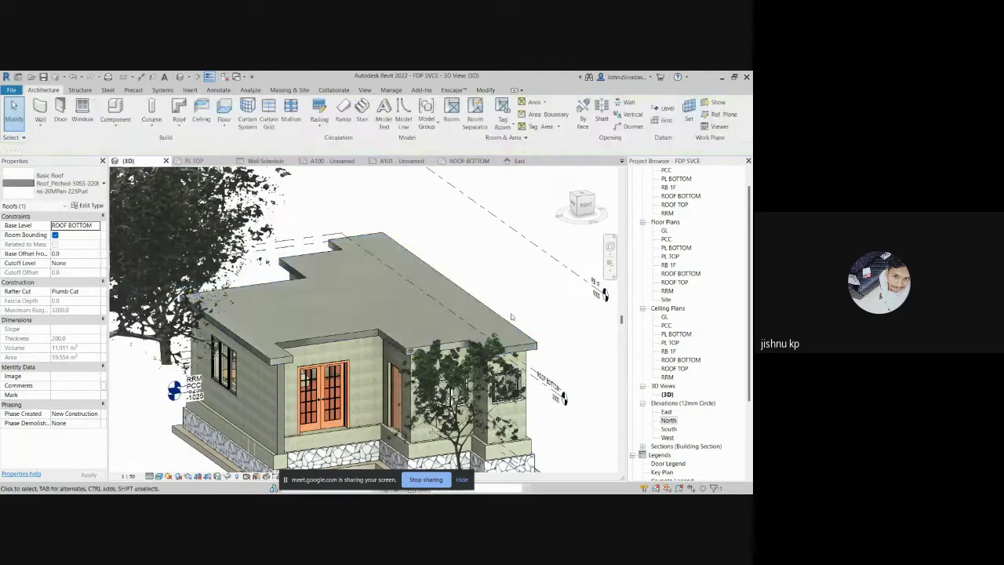
middle_click_drag(439, 408, 325, 196, "shift")
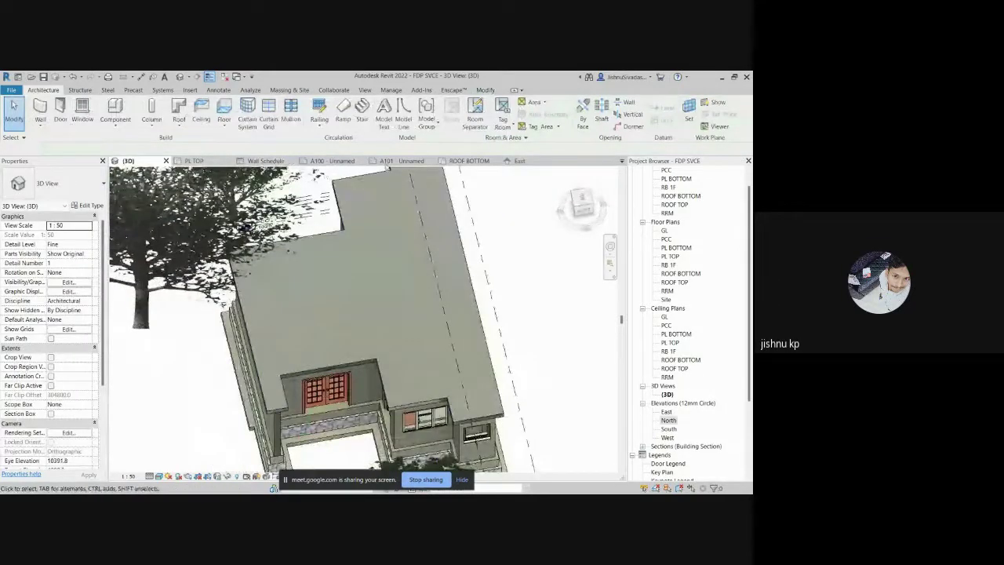
Step: Open the RB 1F floor plan, and switch to the ROOF TOP floor plan
scroll(656, 257, "up", 1)
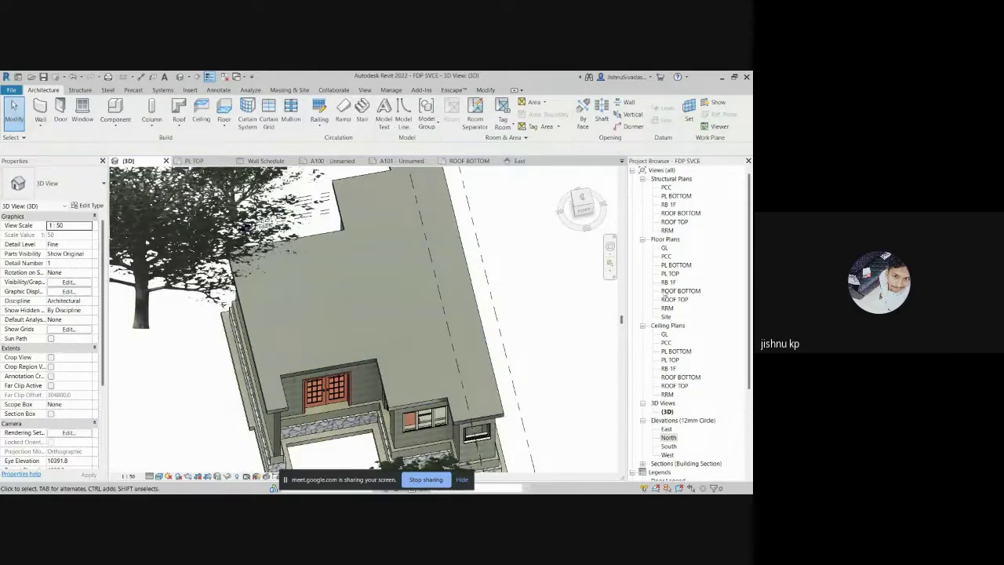
double_click(668, 283)
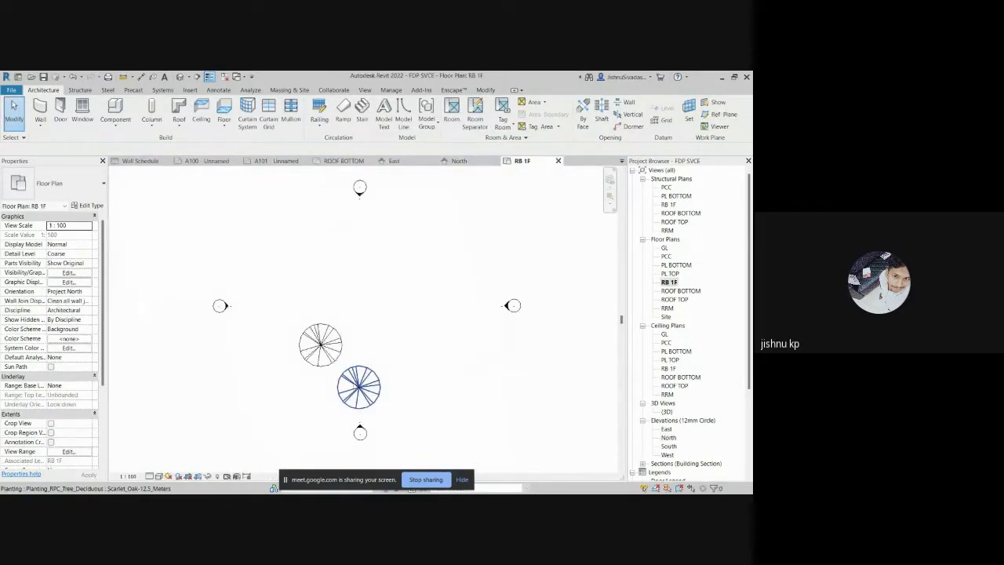
scroll(355, 385, "down", 1)
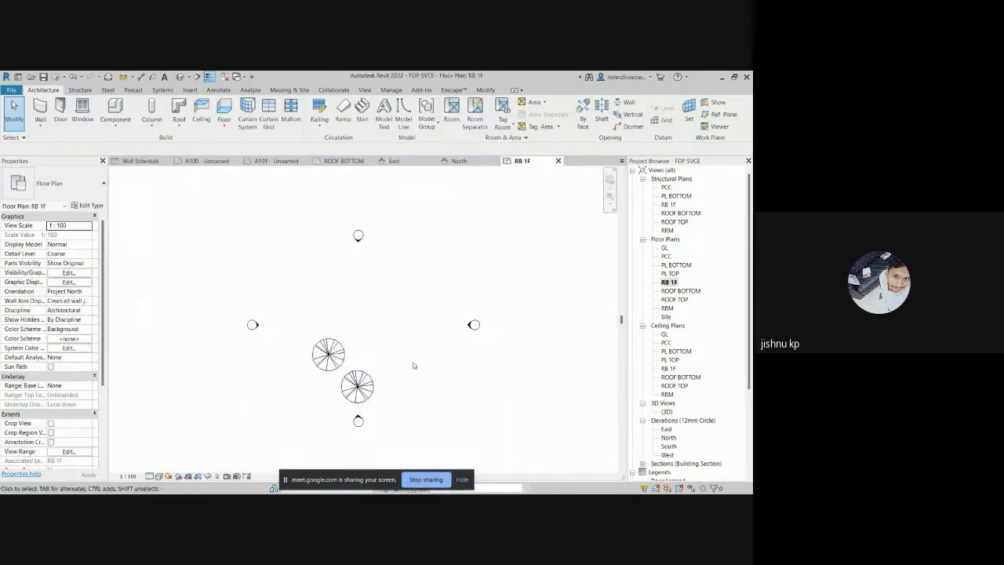
double_click(677, 299)
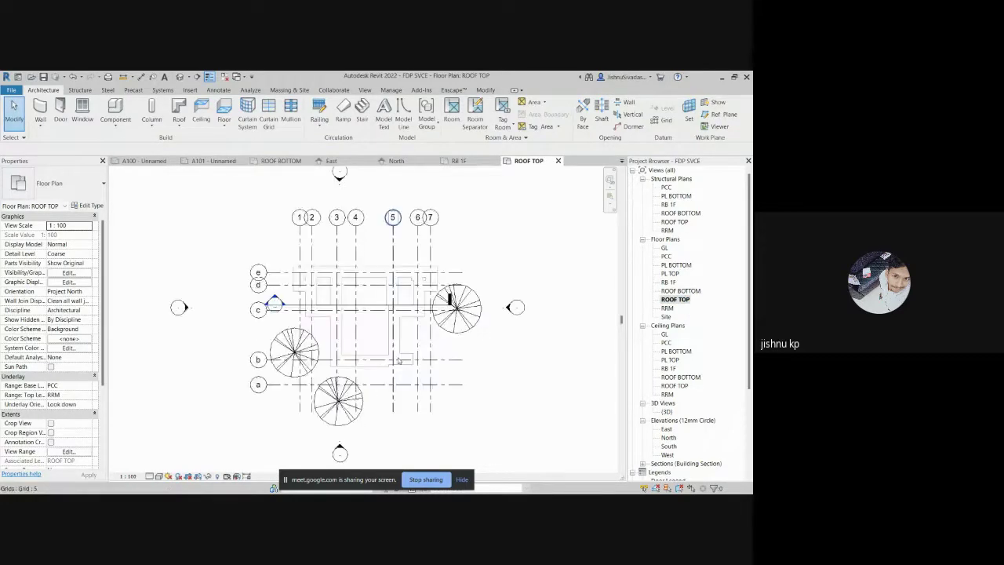
scroll(345, 336, "up", 4)
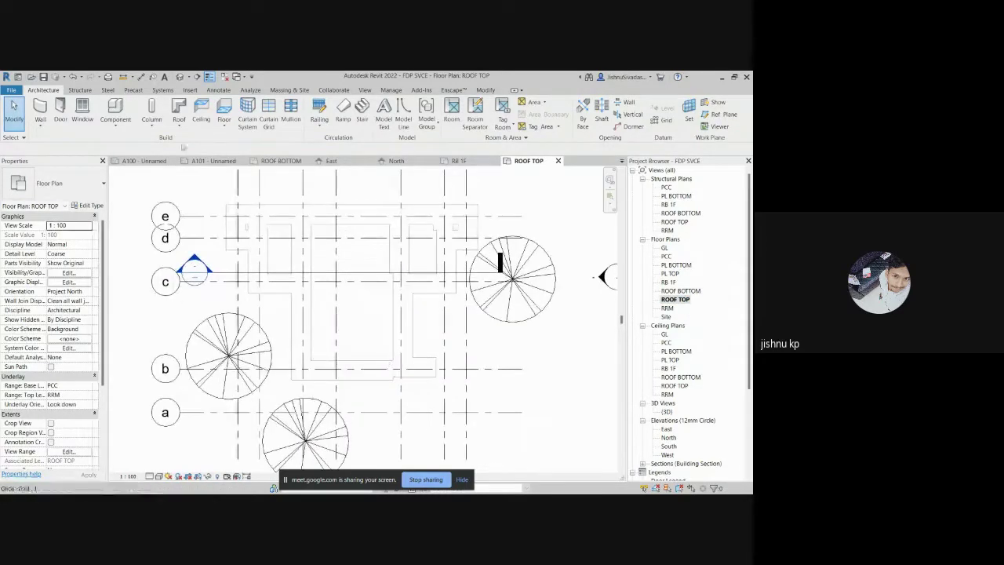
Step: Set the ROOF TOP plan's underlay base level to RRM
left_click(88, 388)
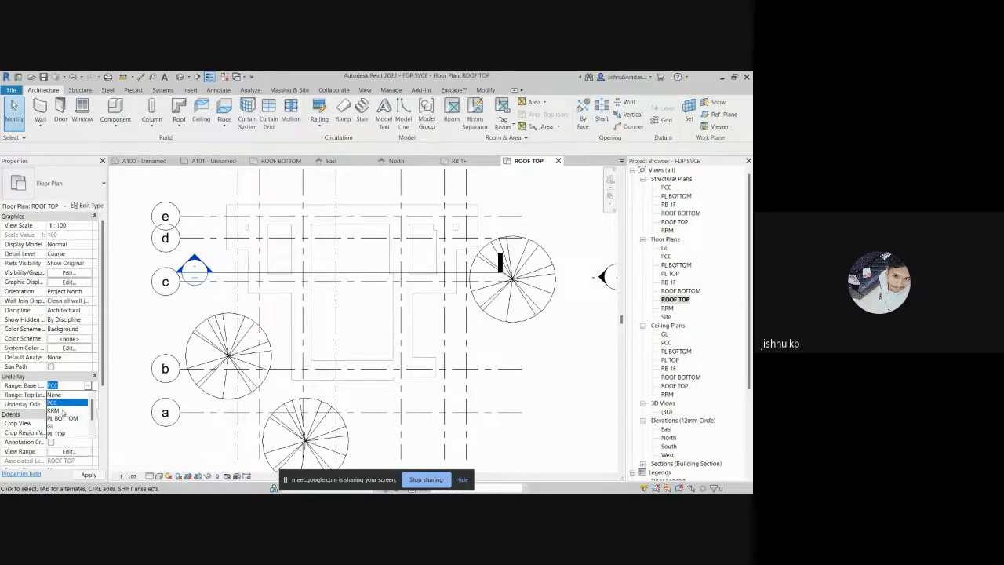
left_click(62, 411)
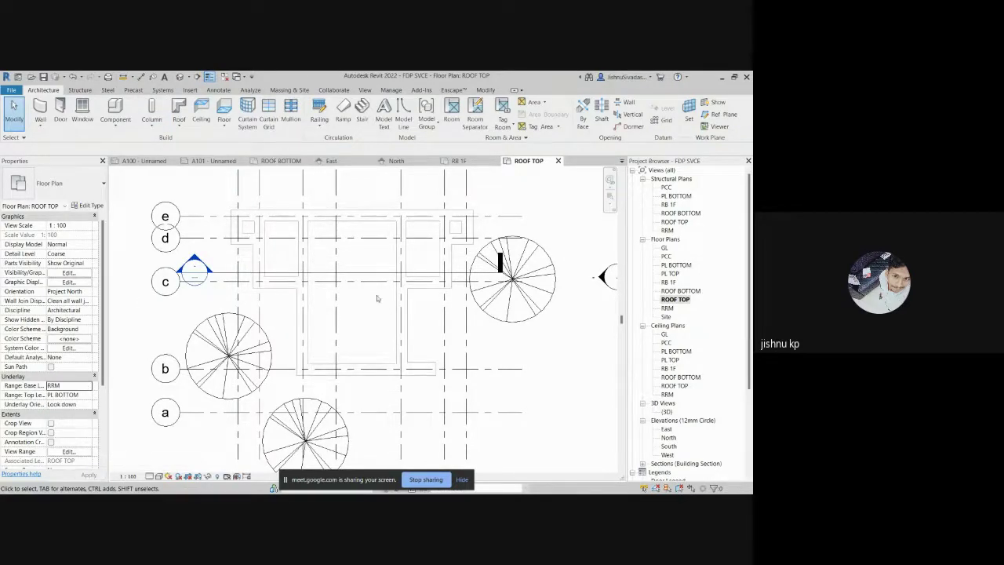
middle_click_drag(377, 298, 333, 332)
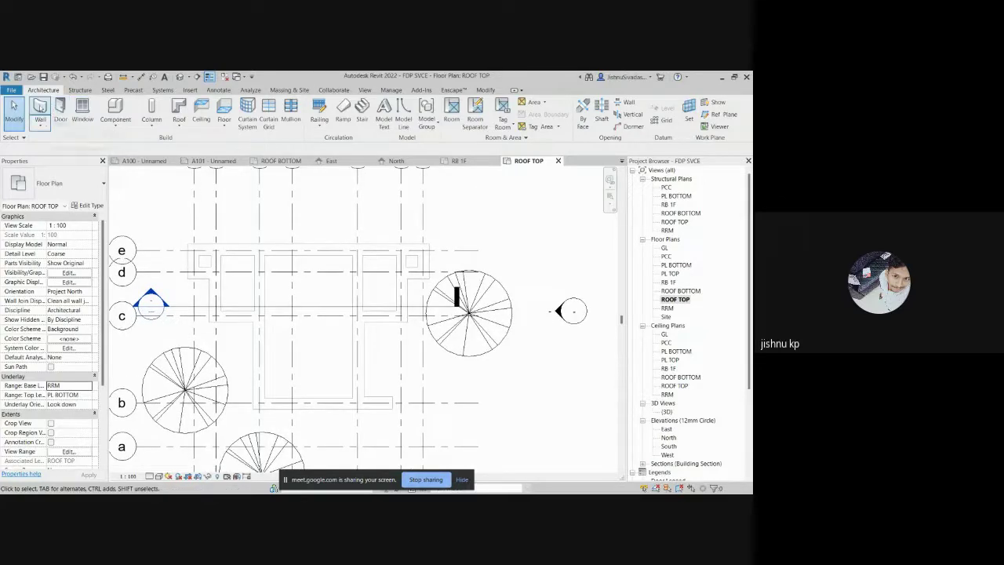
Step: Start a wall of type Brick wall 230 mm based on ROOF TOP, with its top constraint up to level RB 1F
left_click(40, 112)
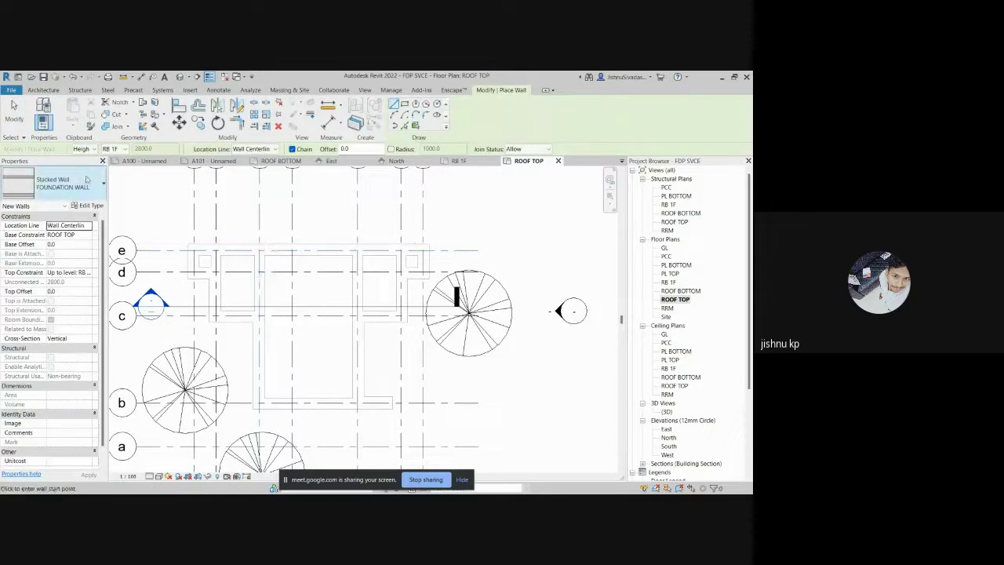
left_click(86, 179)
scroll(48, 239, "up", 4)
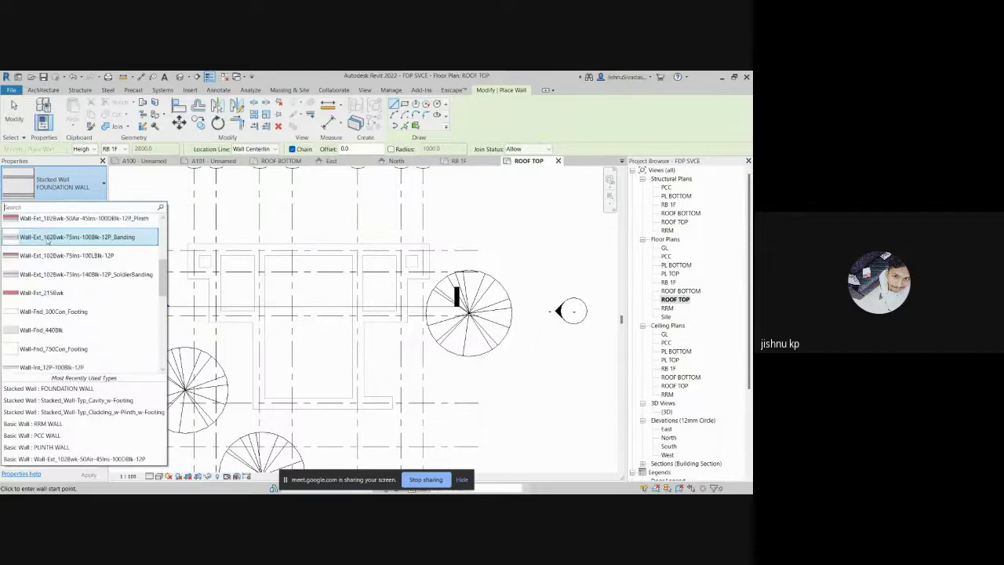
left_click(45, 235)
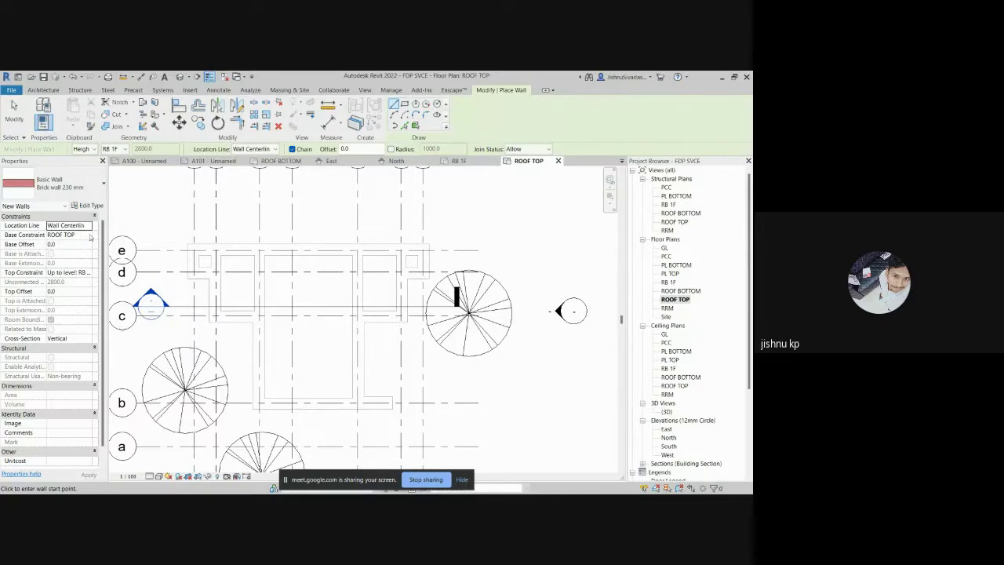
left_click(91, 273)
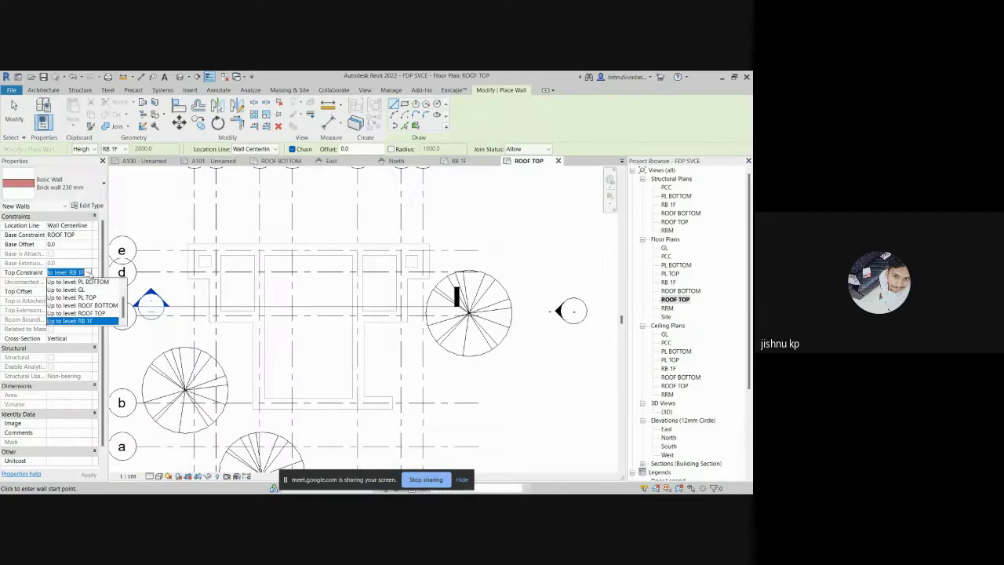
left_click(81, 321)
Step: Draw the upper outer walls from grid intersection 2/c to 2/e, 6/e, 6/c and 5/c
scroll(227, 314, "up", 2)
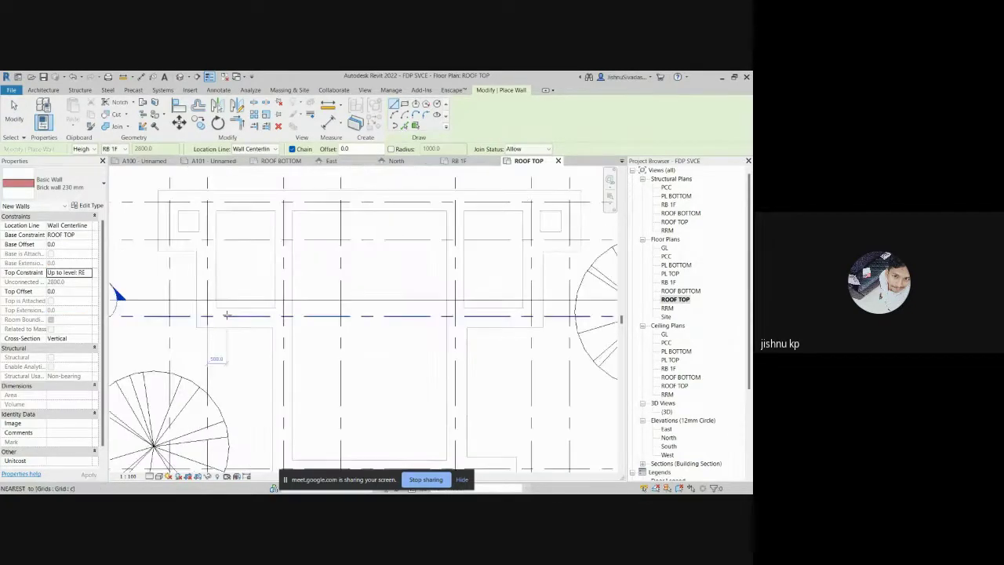
left_click(207, 316)
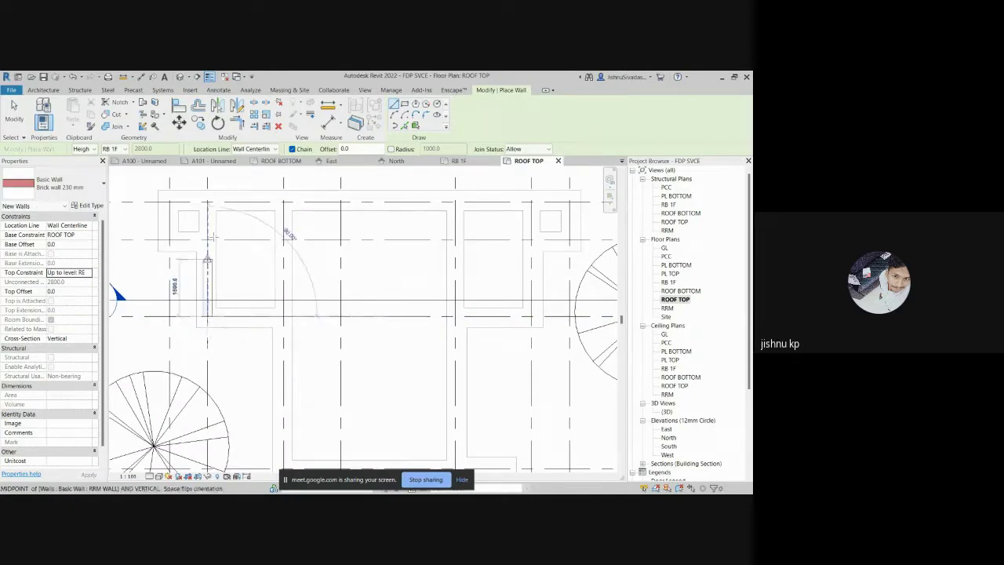
left_click(207, 203)
scroll(405, 224, "right", 3, "shift")
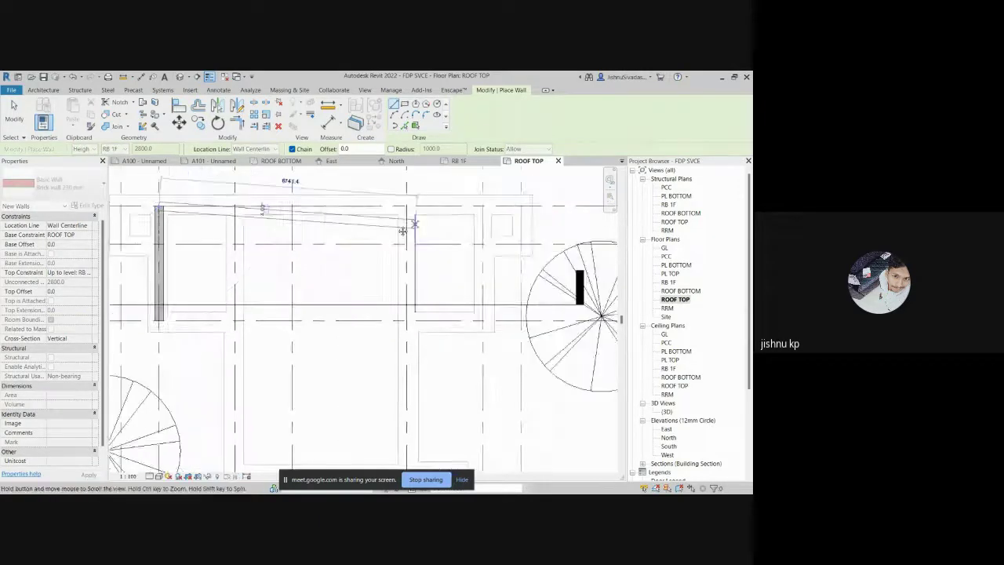
left_click(433, 207)
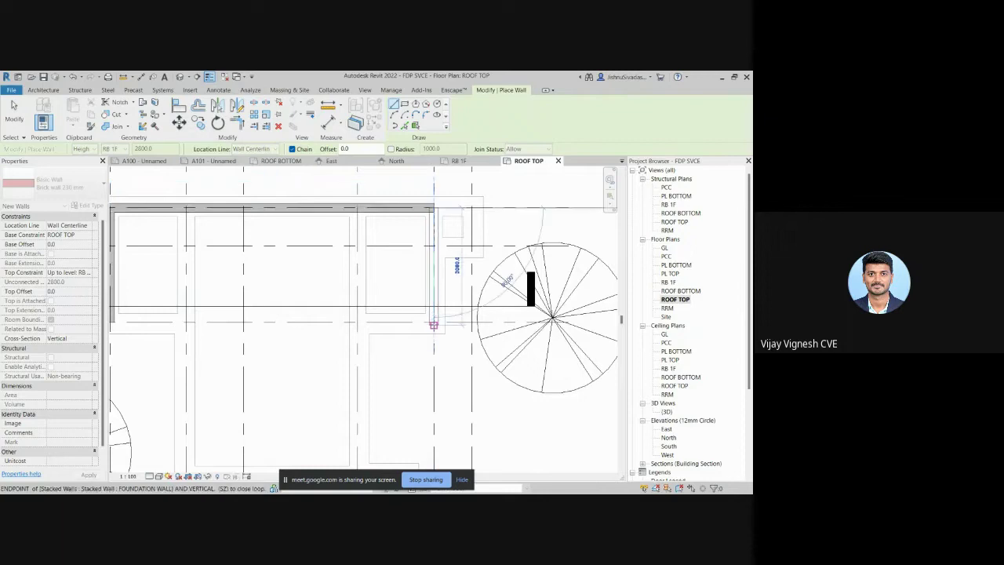
left_click(433, 322)
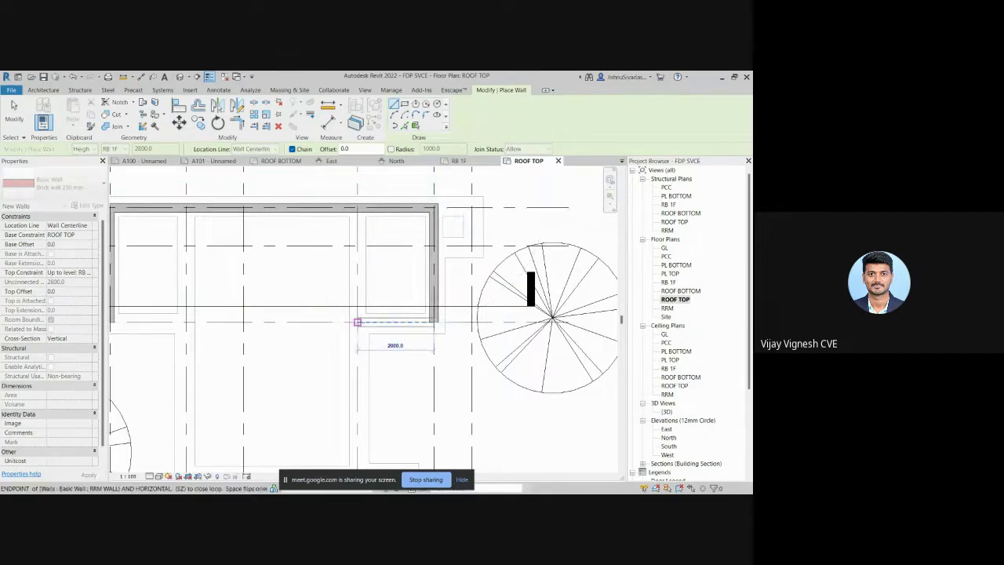
left_click(358, 322)
Step: Continue the outer wall chain from 5/c to 5/b, 3/b and 3/c, and close the outline at 2/c
scroll(351, 325, "down", 4, "ctrl")
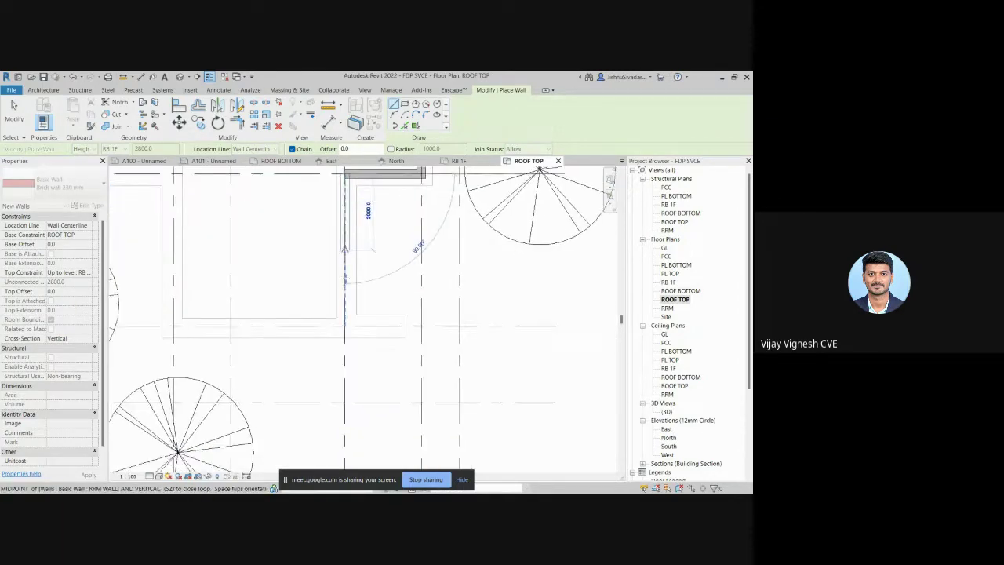
left_click(344, 326)
left_click(175, 326)
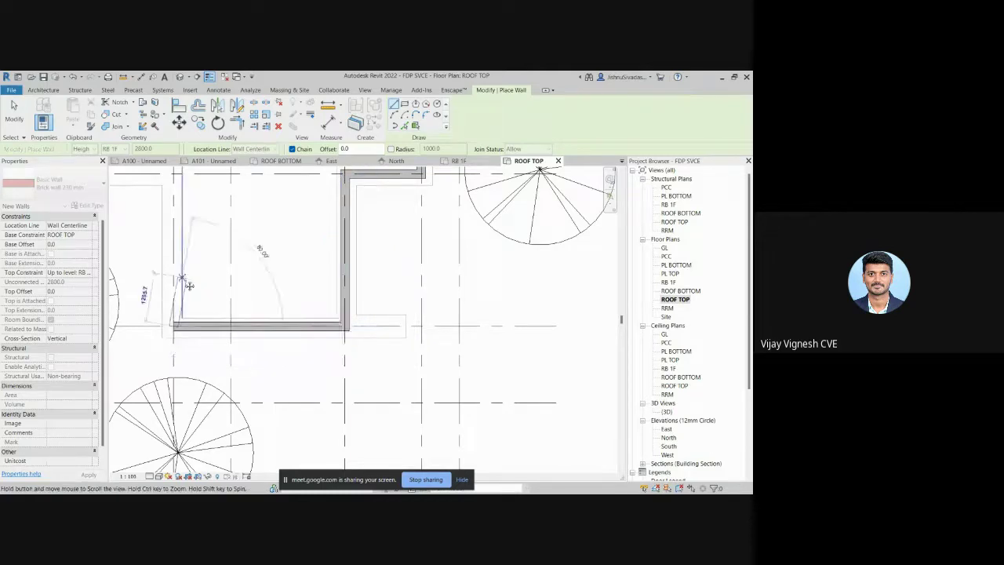
middle_click_drag(186, 285, 198, 338)
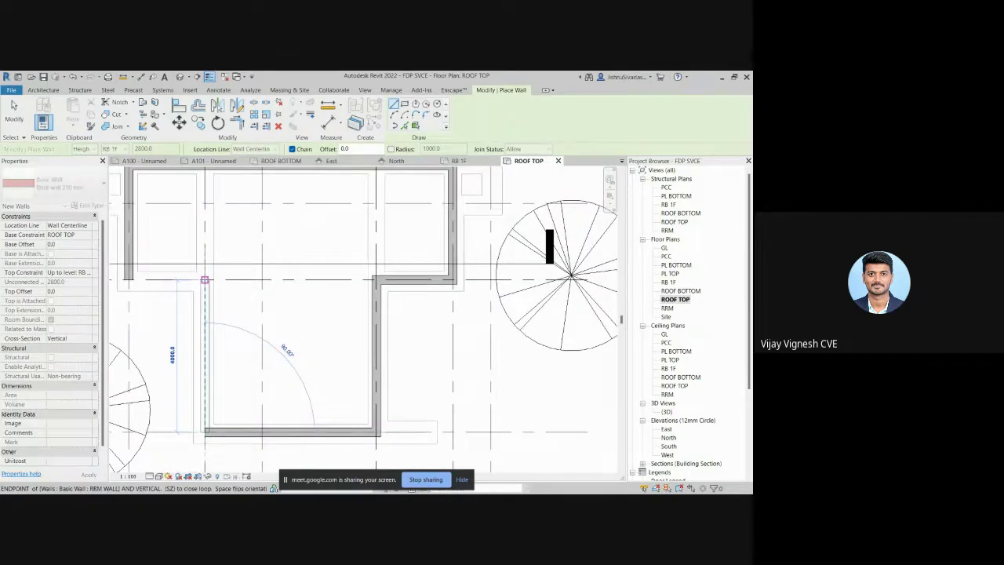
left_click(204, 280)
left_click(128, 280)
Step: Draw interior walls along grids 3 and 5 between c and e, and along grid c between 3 and 5
scroll(157, 298, "down", 3)
scroll(164, 328, "up", 4)
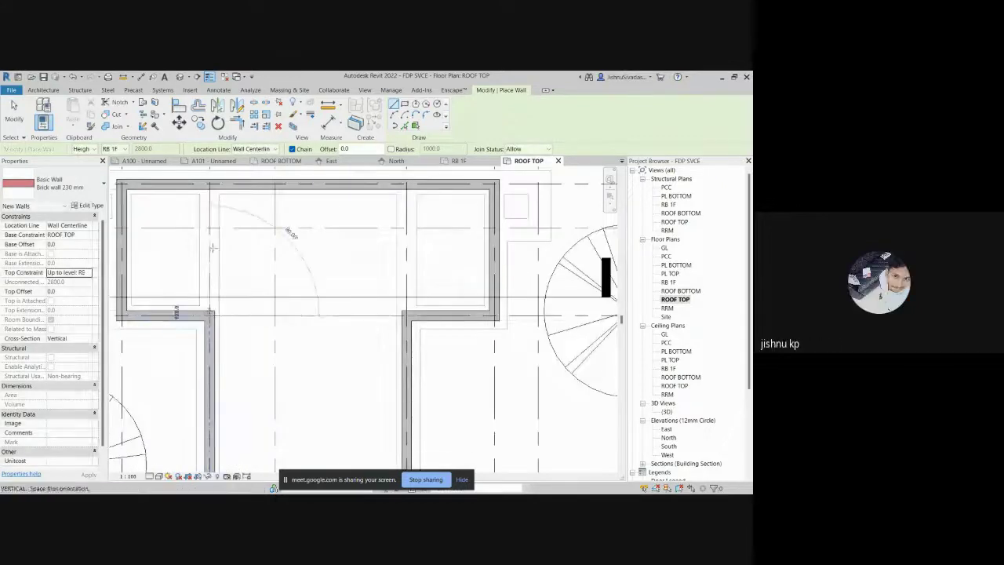
key("Escape")
scroll(288, 345, "down", 3)
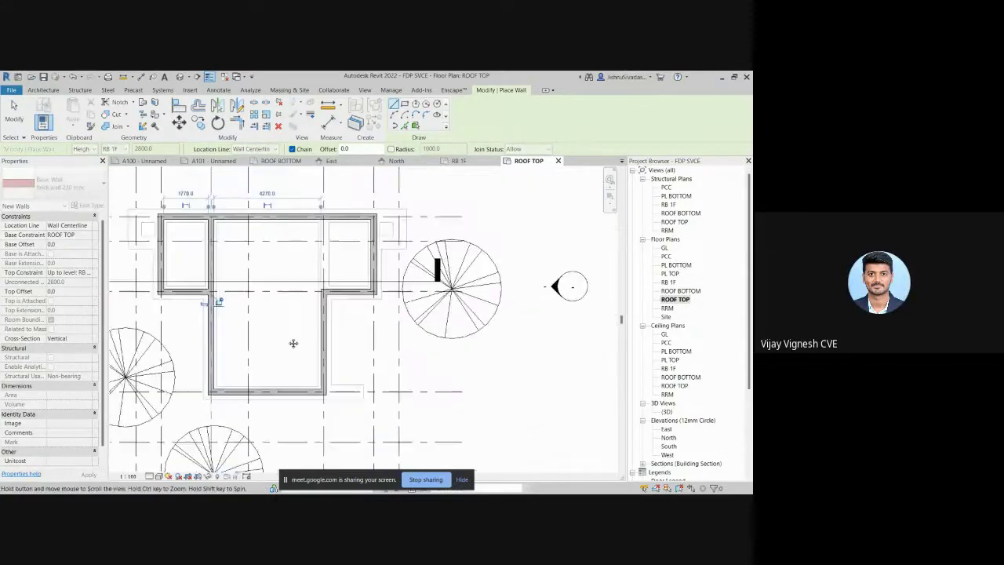
scroll(209, 291, "up", 3)
left_click(201, 280)
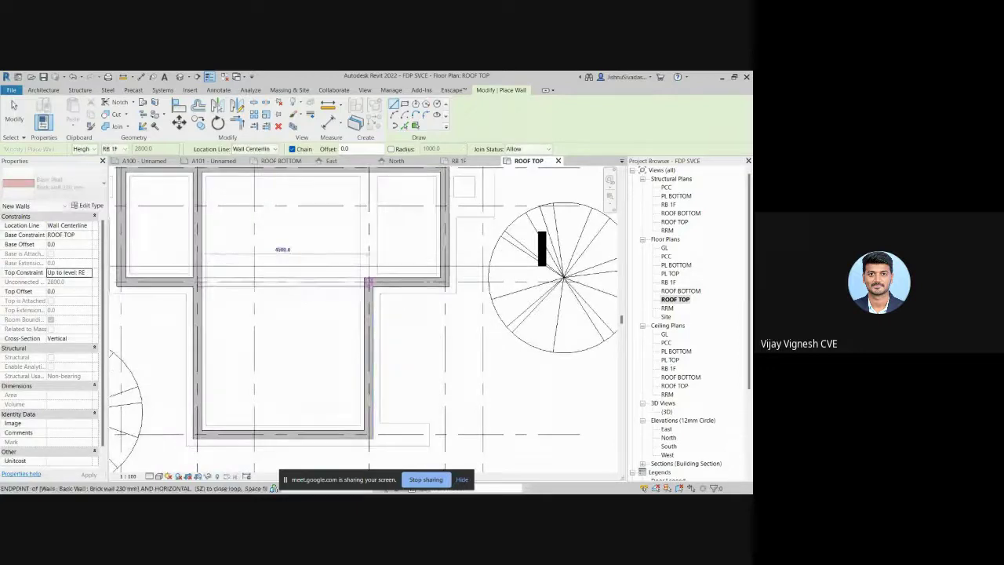
left_click(369, 280)
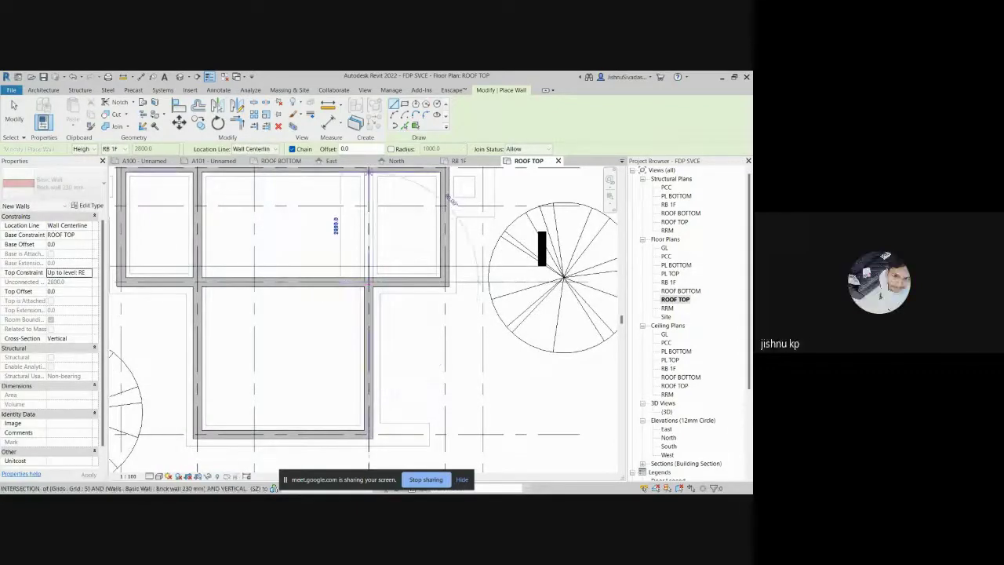
middle_click_drag(369, 168, 378, 200)
left_click(377, 200)
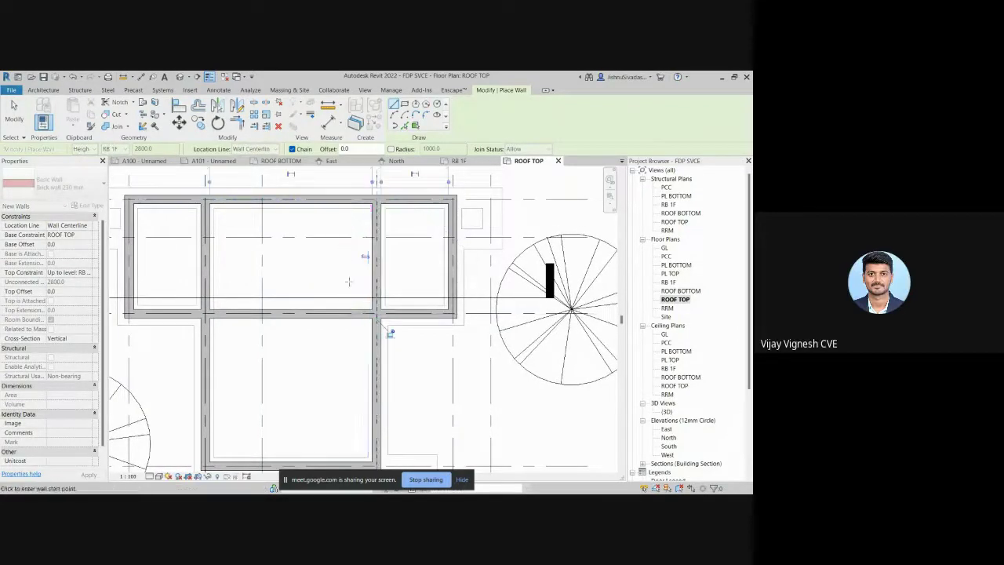
middle_click_drag(388, 332, 401, 259)
key("Escape")
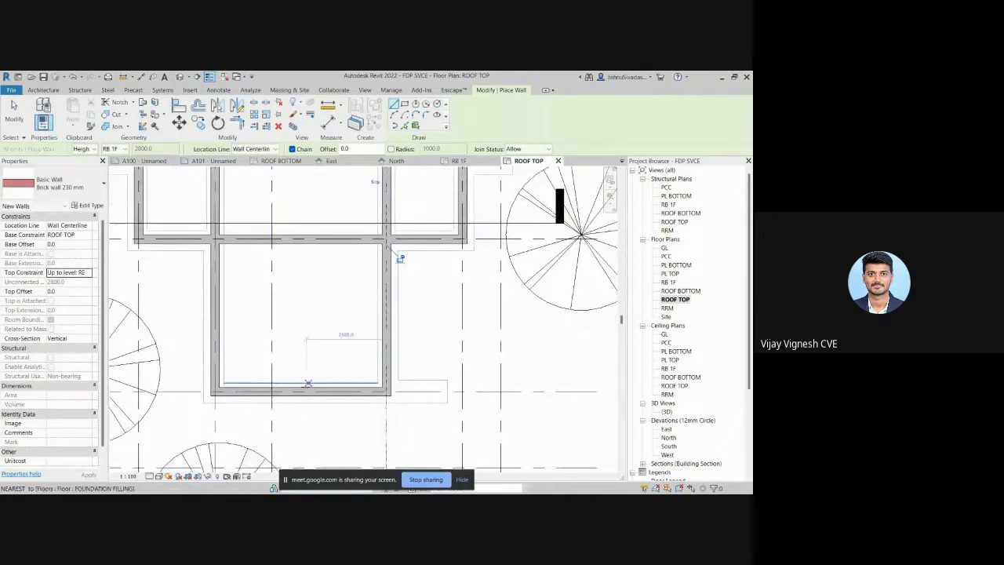
Step: Add a vertical partition midway between grids 3 and 5 below grid c and a horizontal one across the room above, checking them in 3D
left_click(300, 388)
left_click(300, 240)
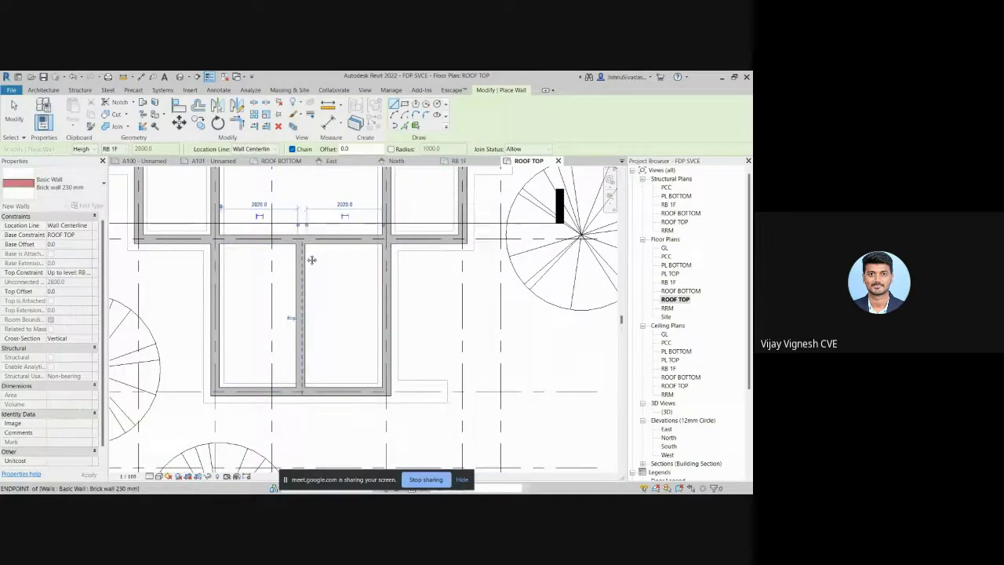
middle_click_drag(312, 260, 316, 403)
left_click(225, 324)
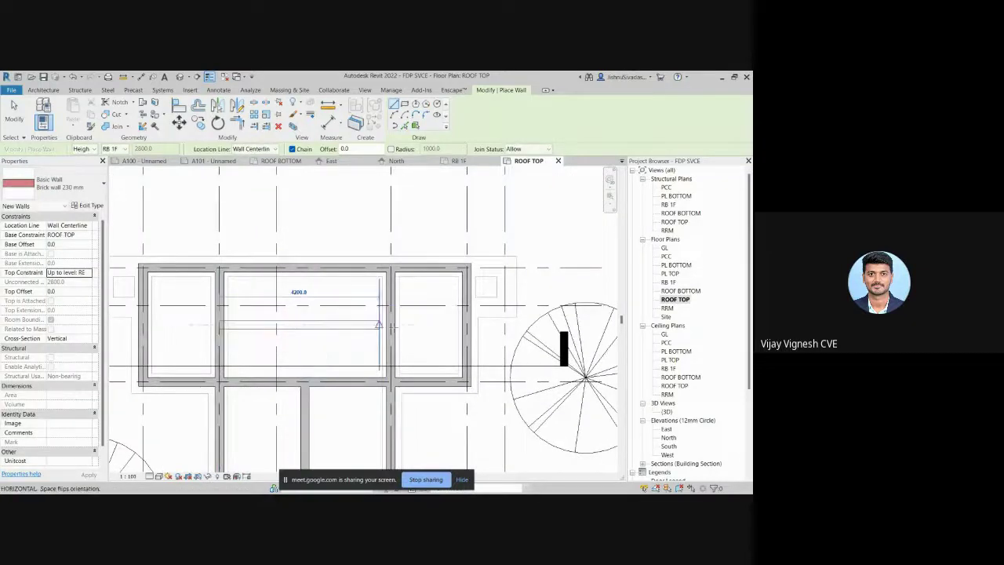
left_click(390, 324)
key("Escape")
key("Escape")
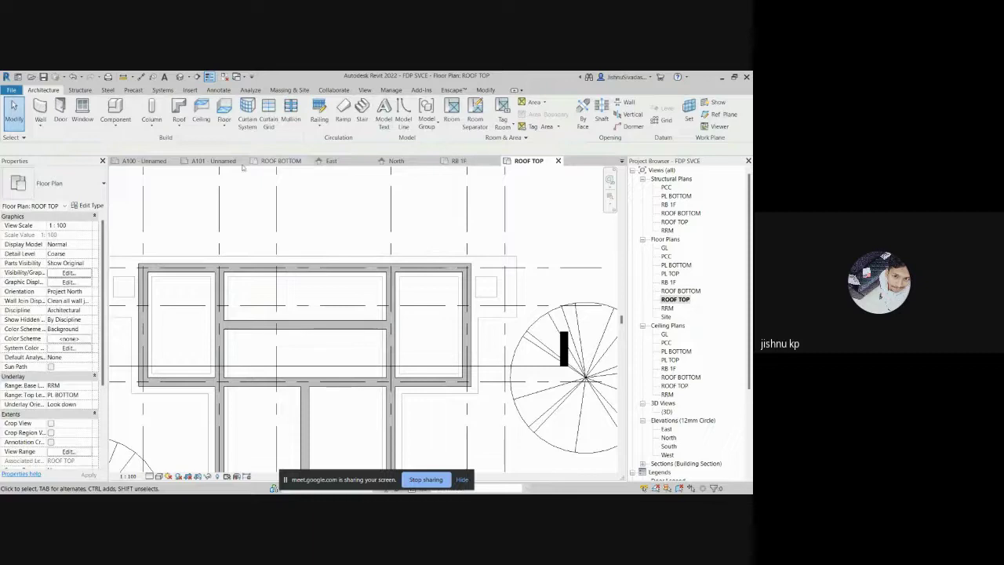
left_click(179, 77)
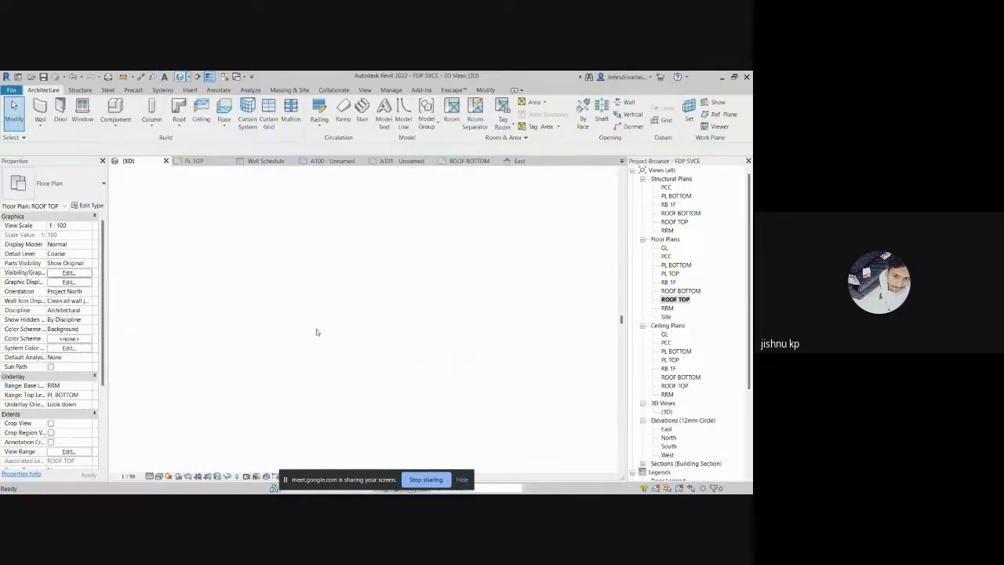
middle_click_drag(383, 379, 228, 181, "shift")
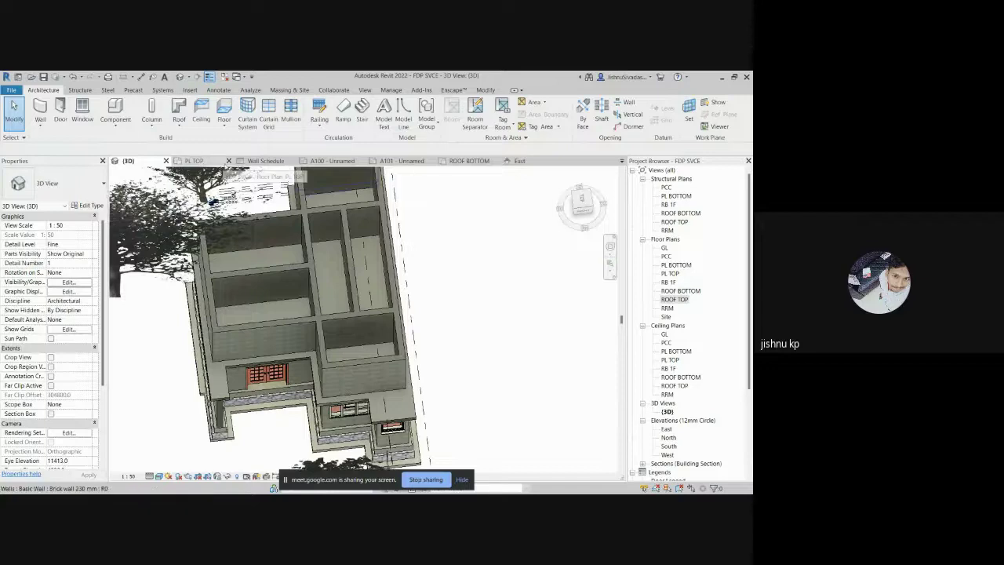
Step: Start a stair in the PL TOP floor plan and set its top level to ROOF TOP
left_click(199, 164)
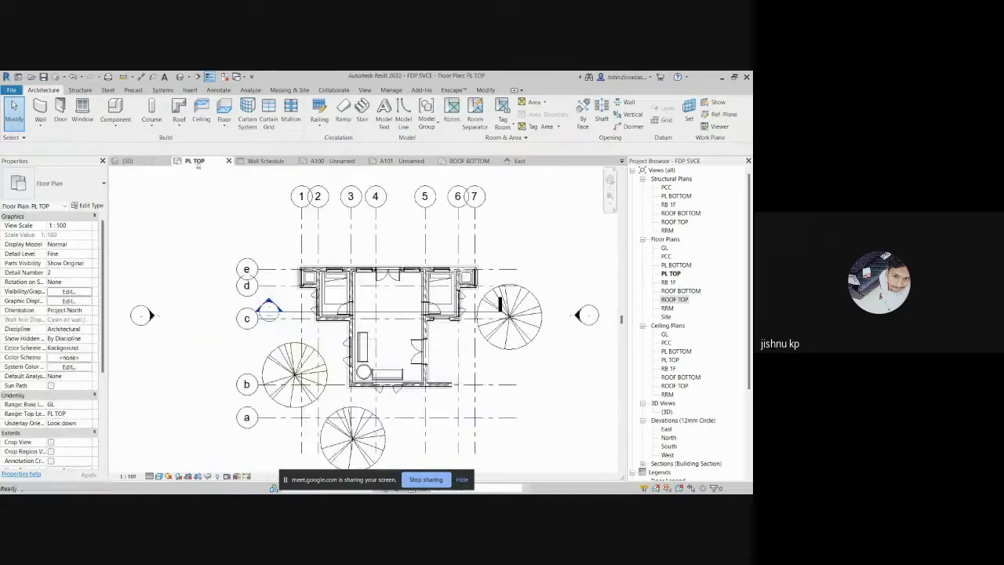
left_click(370, 120)
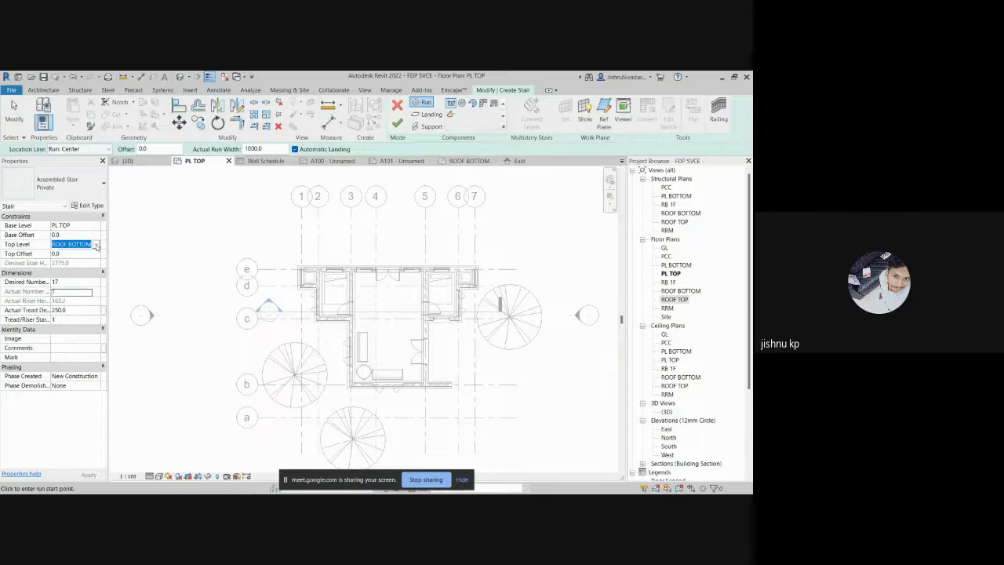
left_click(96, 245)
scroll(72, 284, "down", 1)
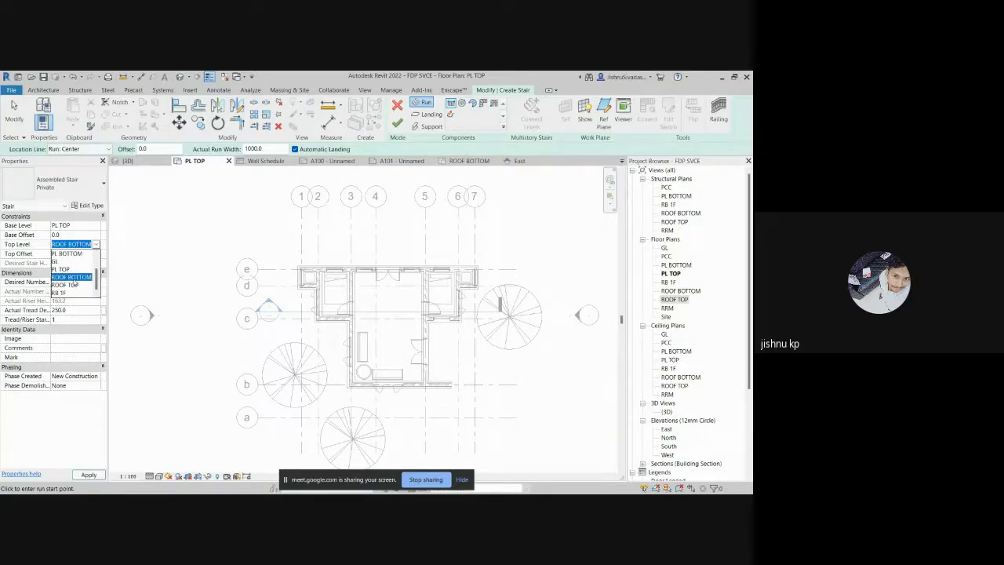
left_click(68, 286)
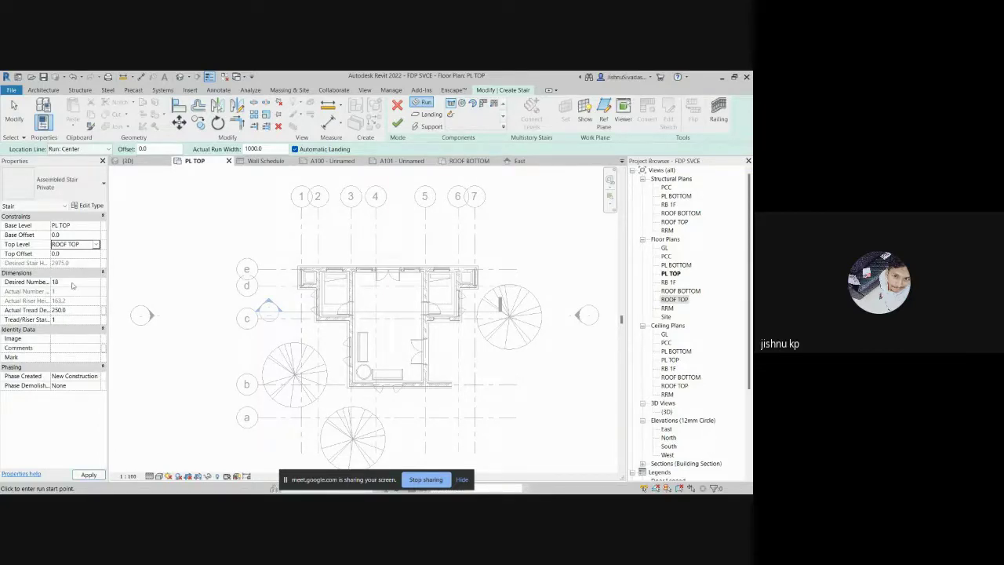